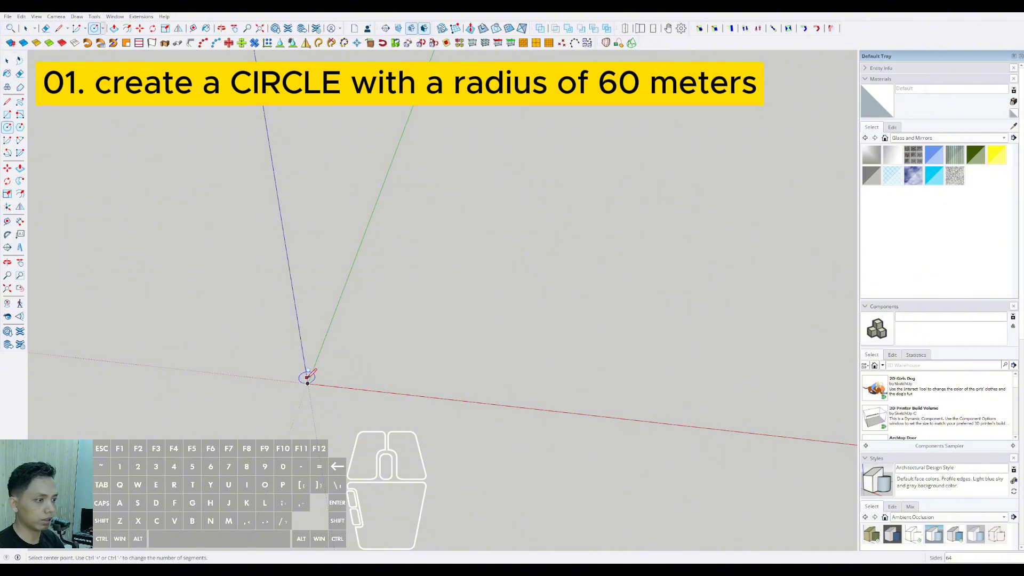
Step: Draw a circle with a radius of about 60 m on the ground plane, centred on the origin
{"action": "left_click", "coordinate": [308, 383]}
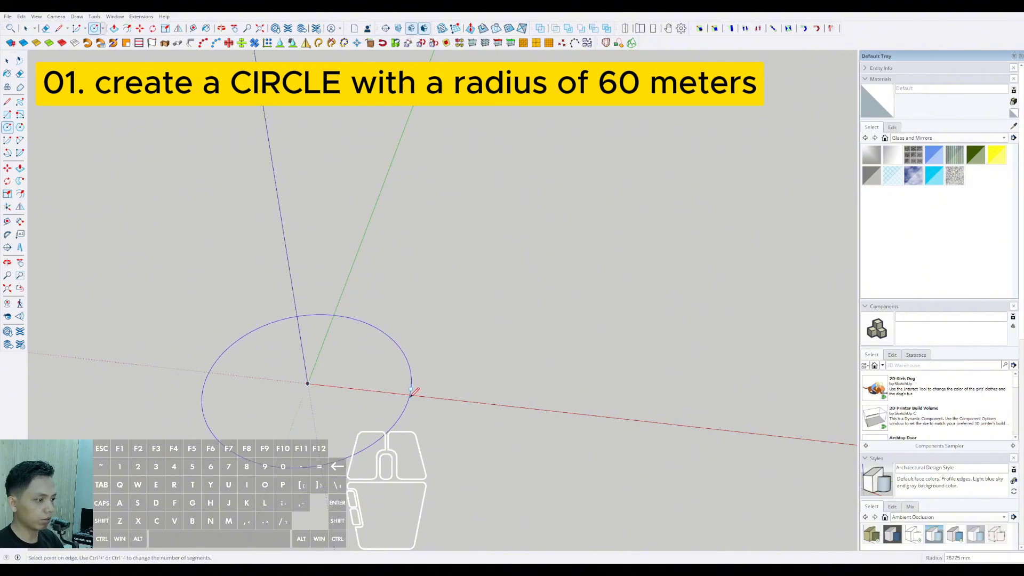
{"action": "scroll", "coordinate": [403, 383], "scroll_direction": "up", "scroll_amount": 1}
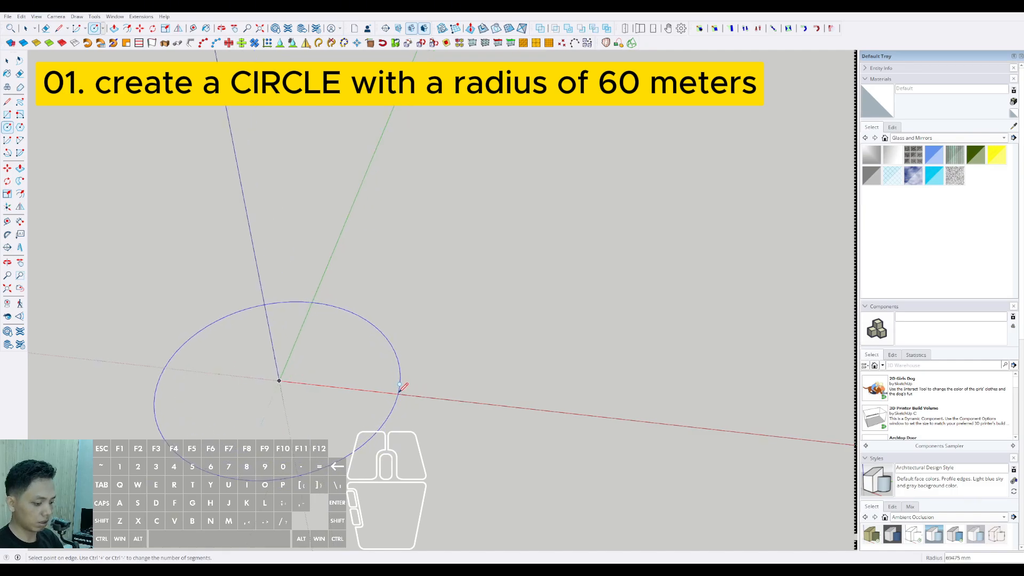
{"action": "left_click", "coordinate": [403, 385]}
{"action": "middle_click_drag", "start_coordinate": [251, 407], "coordinate": [448, 376], "text": "shift"}
{"action": "key", "text": "space"}
{"action": "middle_click_drag", "start_coordinate": [380, 387], "coordinate": [575, 334]}
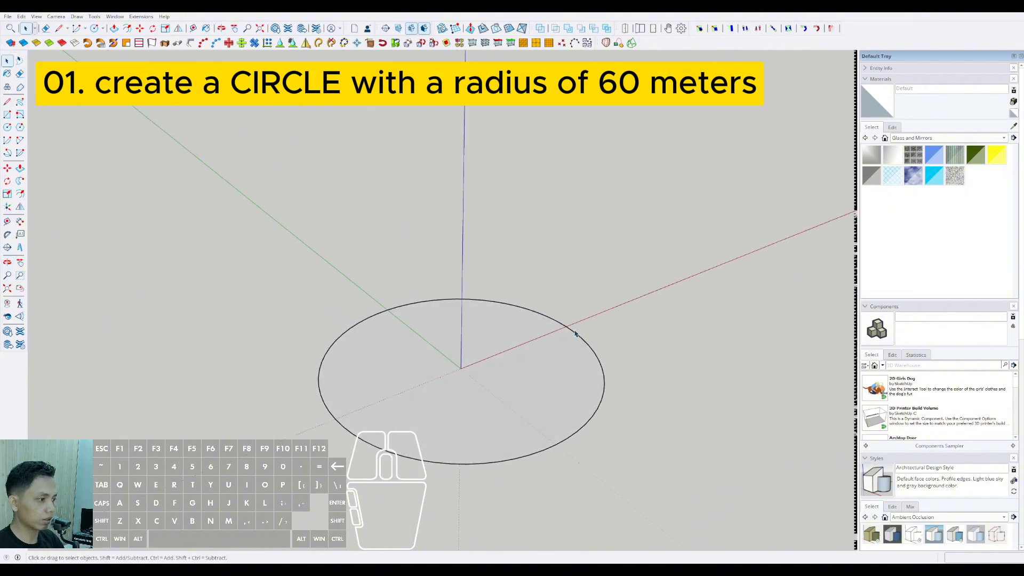
{"action": "middle_click_drag", "start_coordinate": [418, 402], "coordinate": [288, 407]}
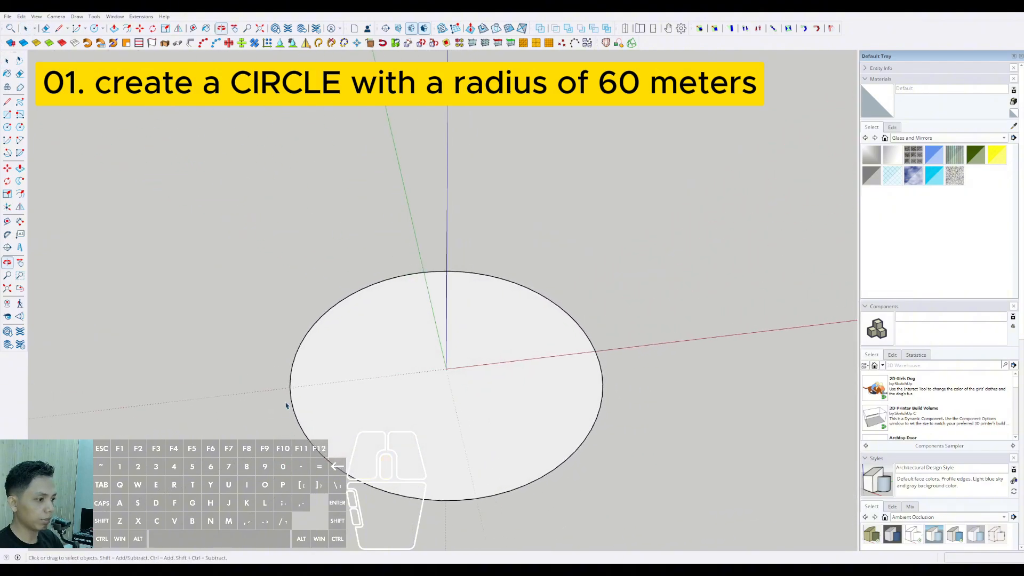
Step: Measure the circle's diameter along the red axis with a trial line, leaving no line drawn
{"action": "key", "text": "d"}
{"action": "left_click", "coordinate": [291, 386]}
{"action": "scroll", "coordinate": [599, 344], "scroll_direction": "down", "scroll_amount": 2}
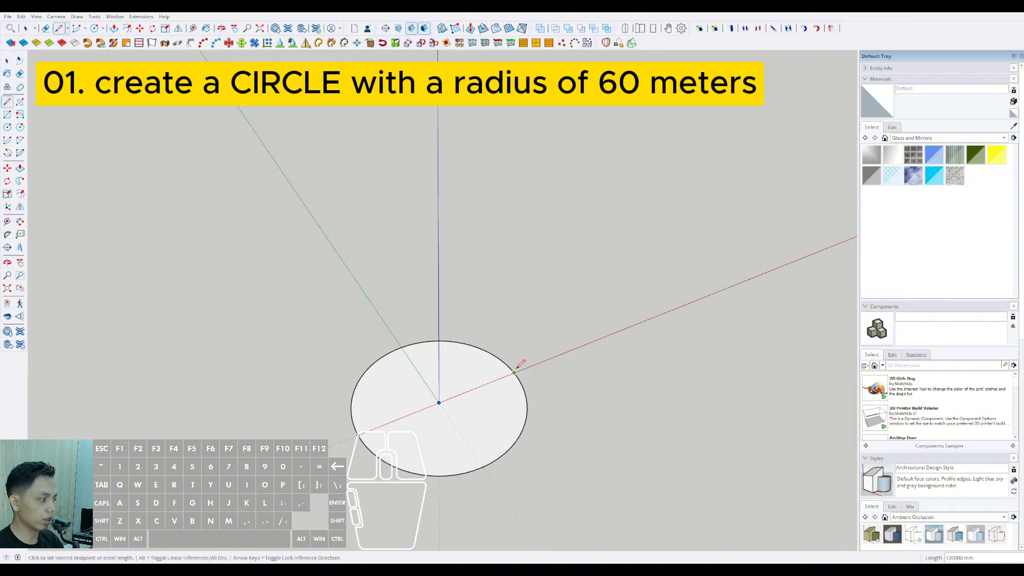
{"action": "scroll", "coordinate": [514, 372], "scroll_direction": "up", "scroll_amount": 2}
{"action": "key", "text": "space"}
Step: Scale the circle along the green axis to narrow it into an ellipse that is longest along the red axis
{"action": "middle_click_drag", "start_coordinate": [441, 432], "coordinate": [466, 352]}
{"action": "left_click", "coordinate": [474, 387]}
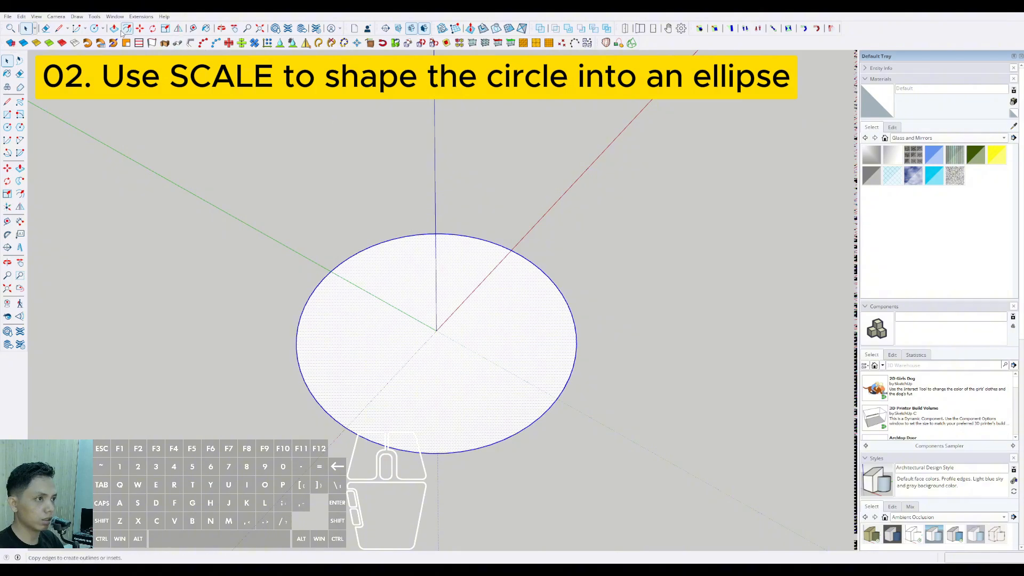
{"action": "left_click", "coordinate": [166, 29]}
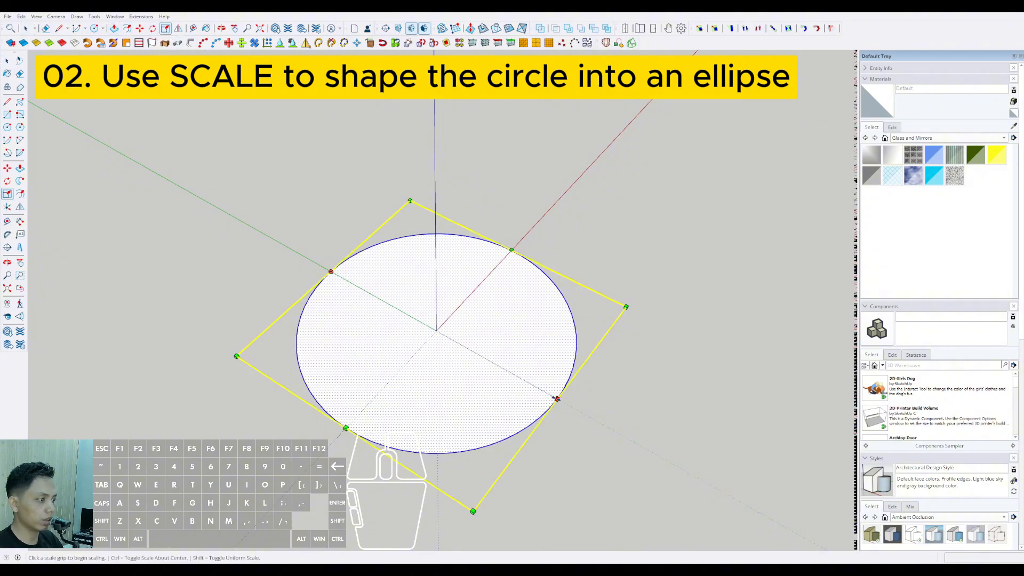
{"action": "middle_click_drag", "start_coordinate": [557, 399], "coordinate": [418, 372]}
{"action": "key", "text": "space"}
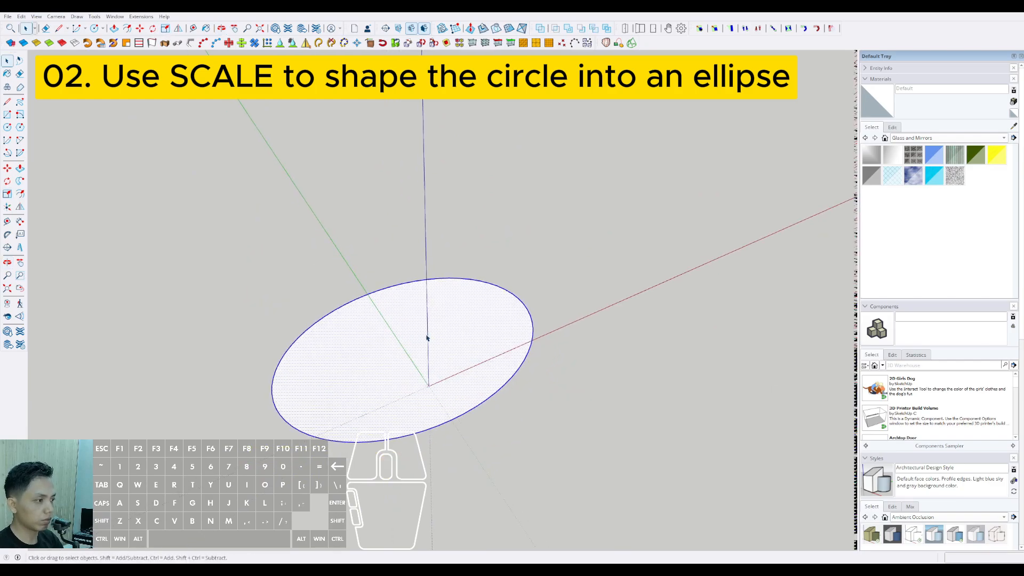
Step: Move the ellipse by its center point onto the origin of the axes
{"action": "key", "text": "m"}
{"action": "scroll", "coordinate": [395, 290], "scroll_direction": "up", "scroll_amount": 2}
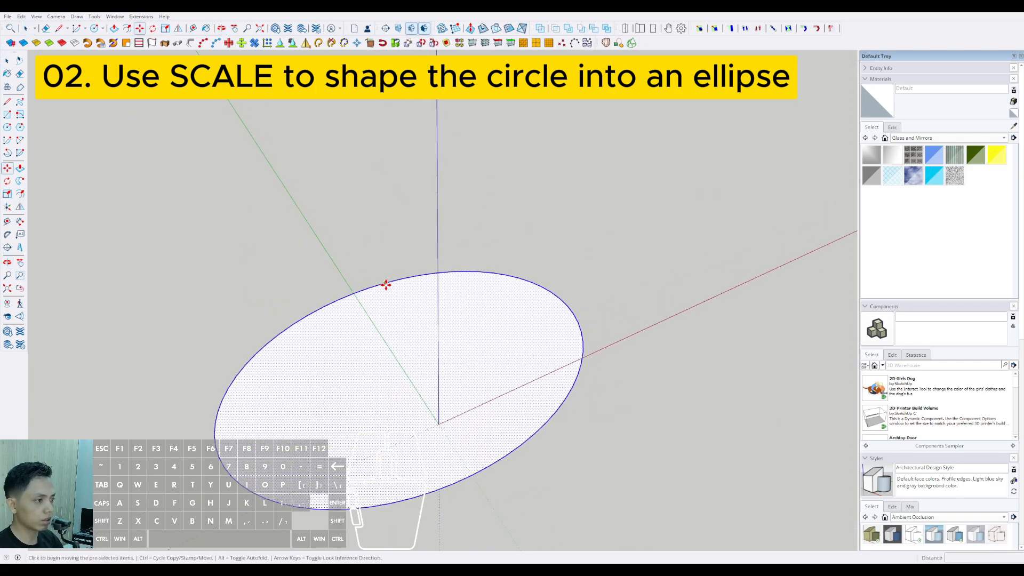
{"action": "left_click", "coordinate": [408, 376]}
{"action": "left_click", "coordinate": [437, 421]}
{"action": "scroll", "coordinate": [459, 410], "scroll_direction": "down", "scroll_amount": 2}
{"action": "scroll", "coordinate": [439, 407], "scroll_direction": "up", "scroll_amount": 1}
{"action": "key", "text": "space"}
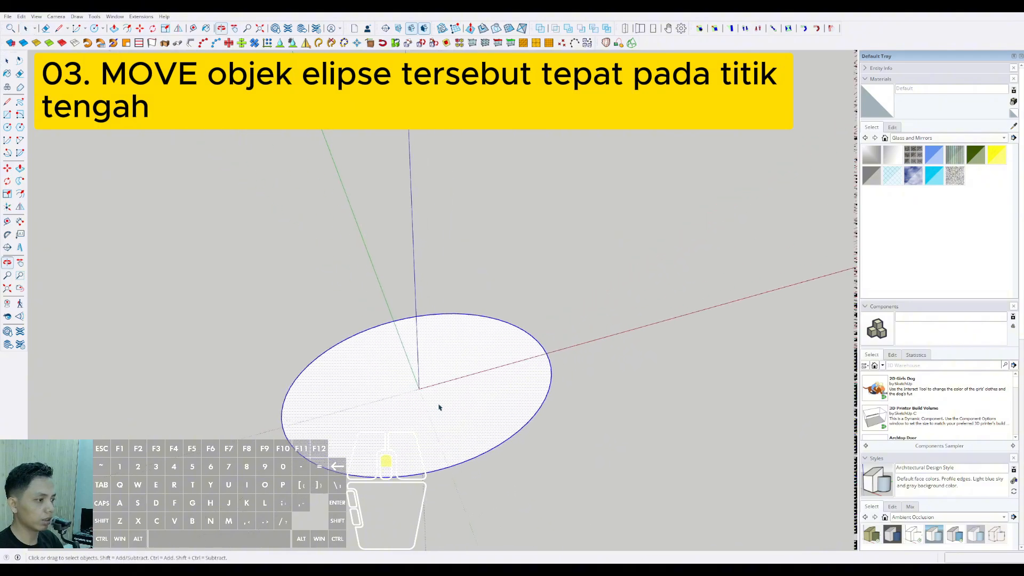
{"action": "scroll", "coordinate": [439, 408], "scroll_direction": "up", "scroll_amount": 1}
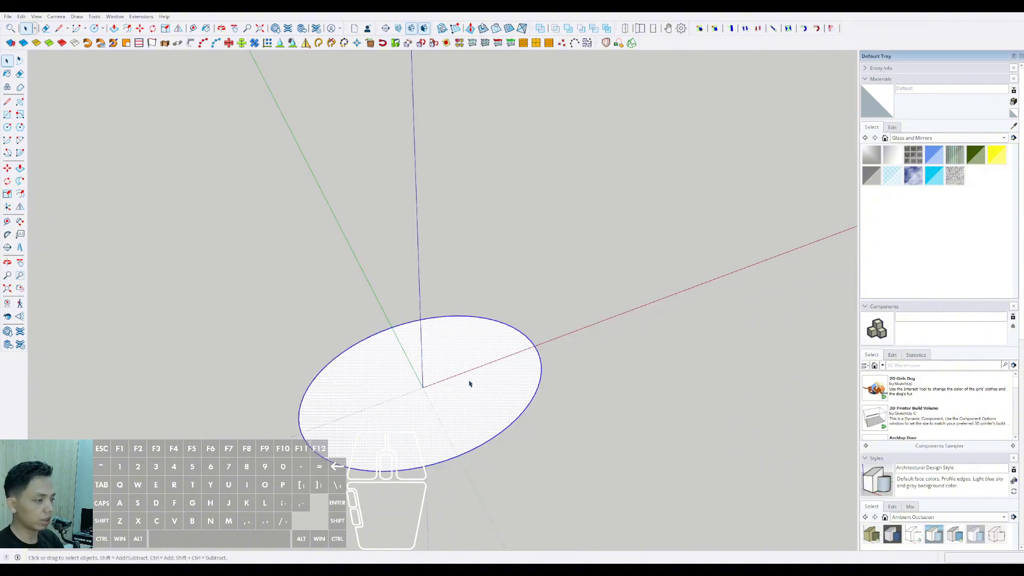
{"action": "key", "text": "m"}
{"action": "left_click", "coordinate": [459, 350]}
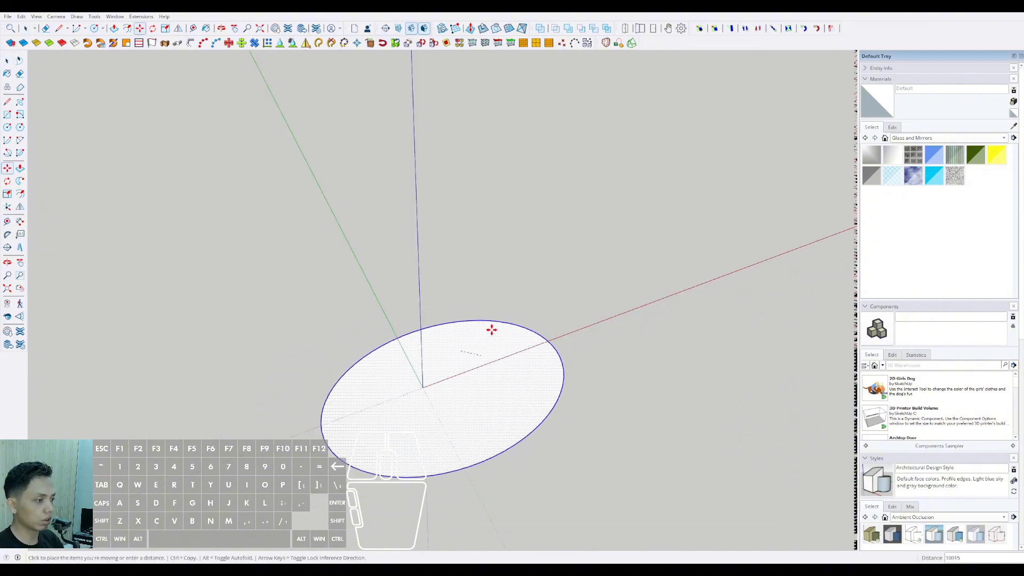
{"action": "scroll", "coordinate": [504, 334], "scroll_direction": "up", "scroll_amount": 1}
{"action": "key", "text": "space"}
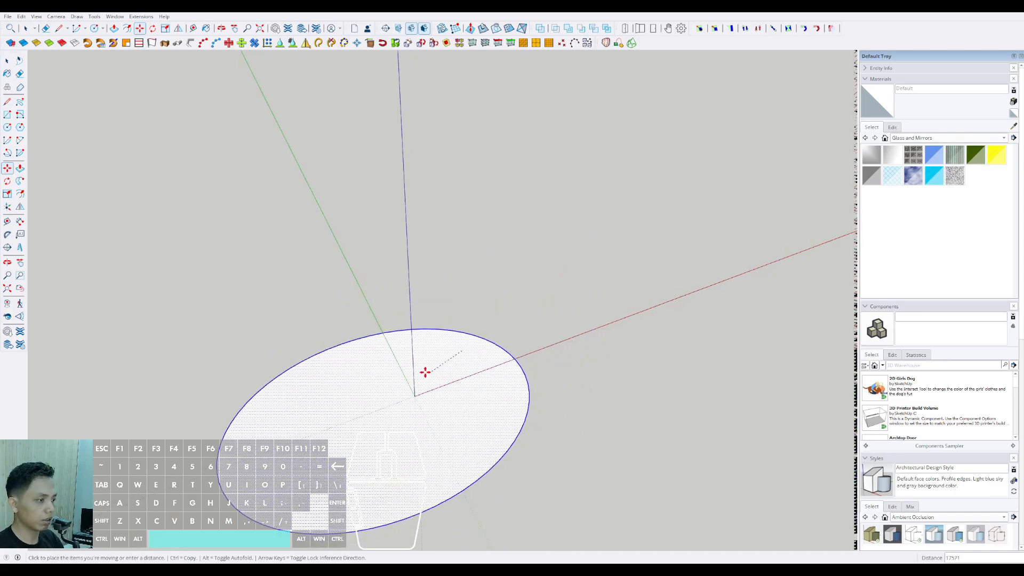
{"action": "scroll", "coordinate": [448, 397], "scroll_direction": "down", "scroll_amount": 1}
{"action": "middle_click_drag", "start_coordinate": [448, 397], "coordinate": [350, 315]}
{"action": "left_click", "coordinate": [195, 208]}
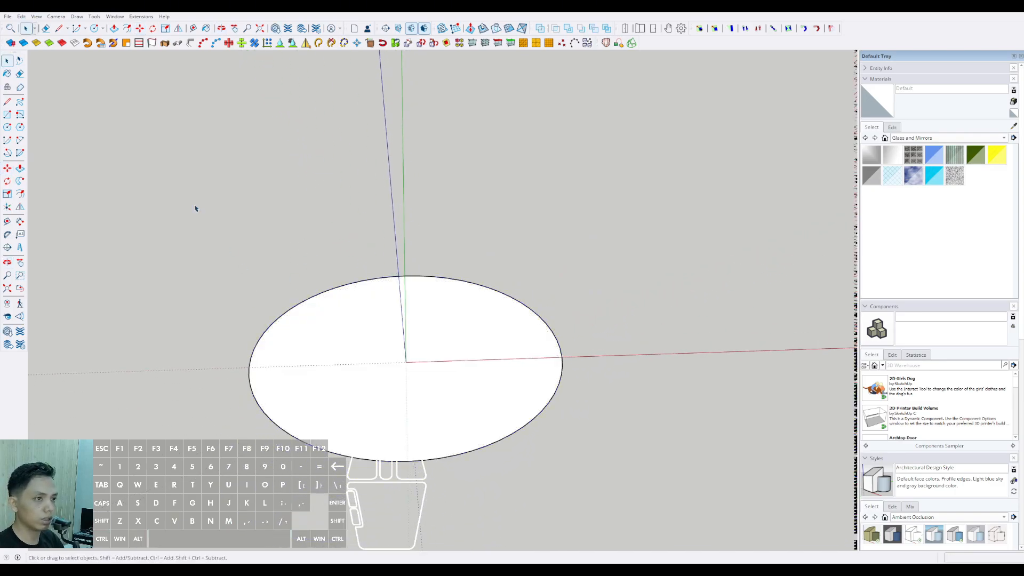
Step: Place a Protractor guide line through the ellipse's center at the origin, running along the green axis
{"action": "left_click", "coordinate": [7, 235]}
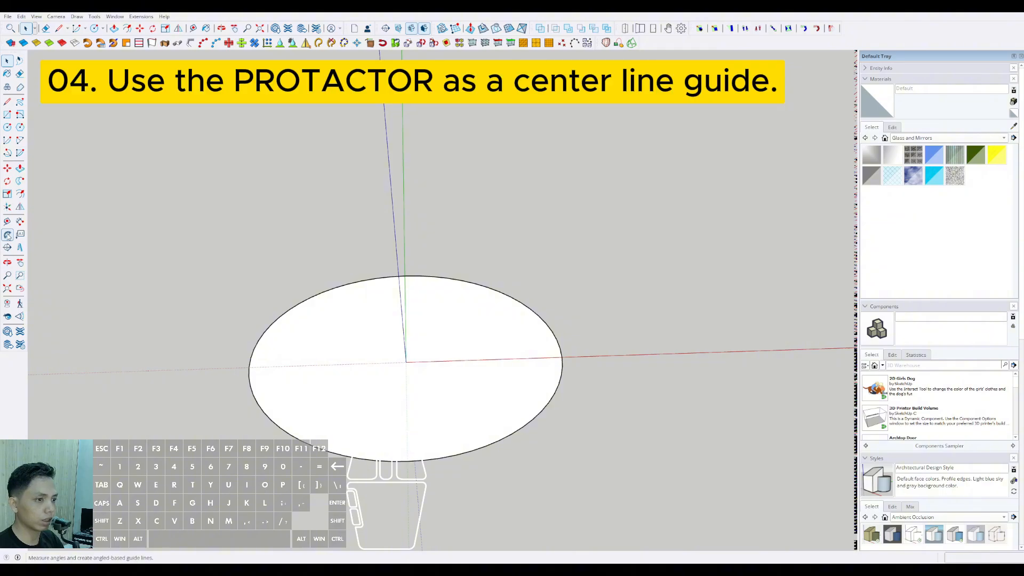
{"action": "middle_click_drag", "start_coordinate": [365, 324], "coordinate": [419, 357]}
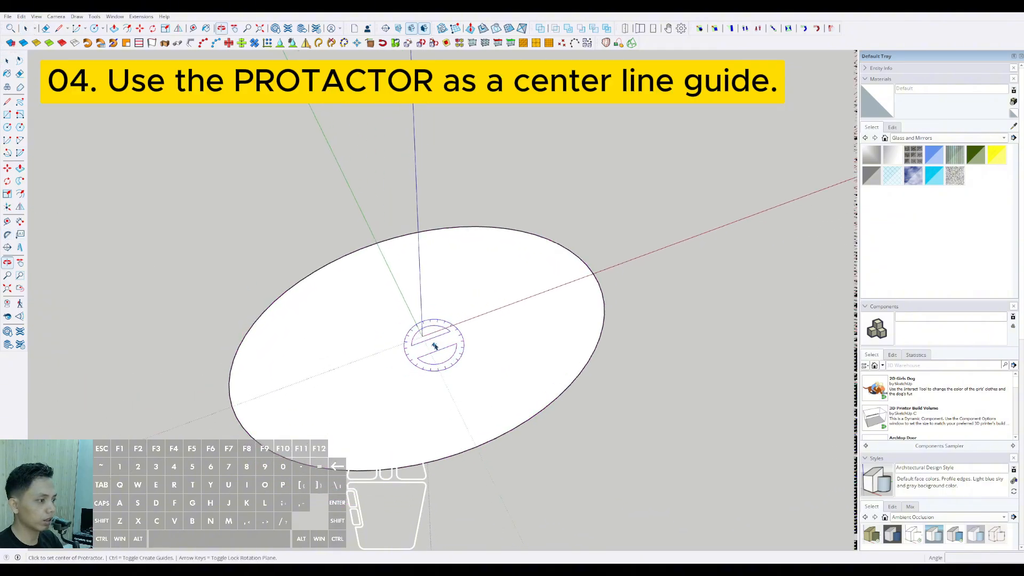
{"action": "left_click", "coordinate": [421, 336]}
{"action": "left_click", "coordinate": [433, 364]}
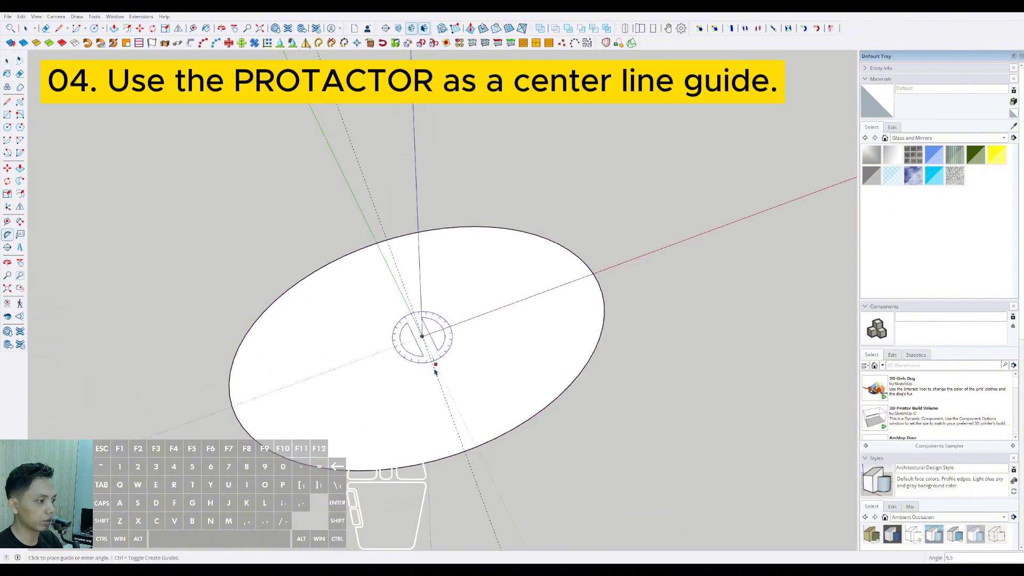
{"action": "left_click", "coordinate": [449, 393]}
{"action": "key", "text": "space"}
{"action": "middle_click_drag", "start_coordinate": [449, 394], "coordinate": [406, 335]}
Step: Offset two parallel guides from the center guide with the Tape Measure, 15000 mm to each side along the red axis
{"action": "left_click", "coordinate": [7, 221]}
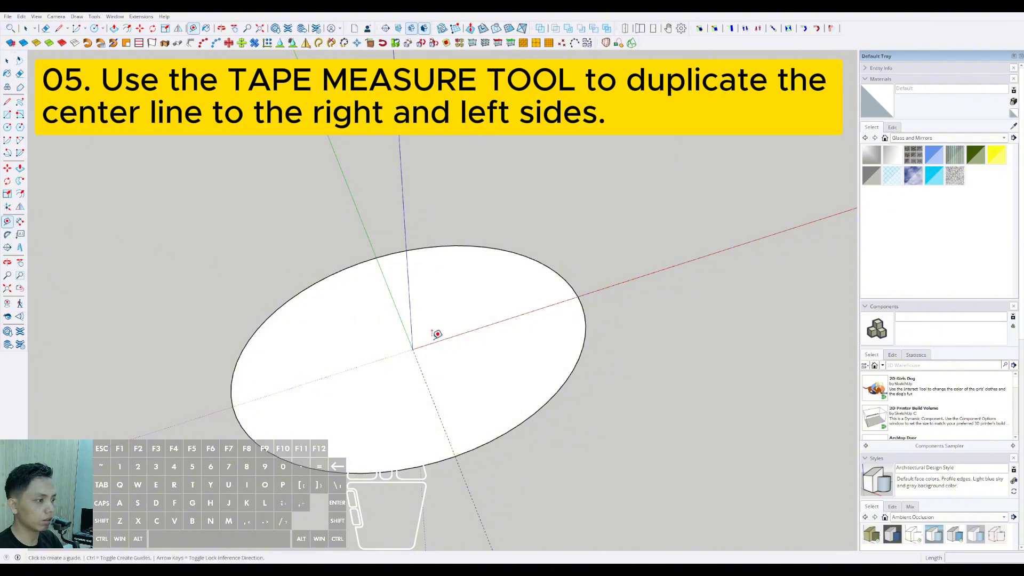
{"action": "scroll", "coordinate": [425, 360], "scroll_direction": "up", "scroll_amount": 1}
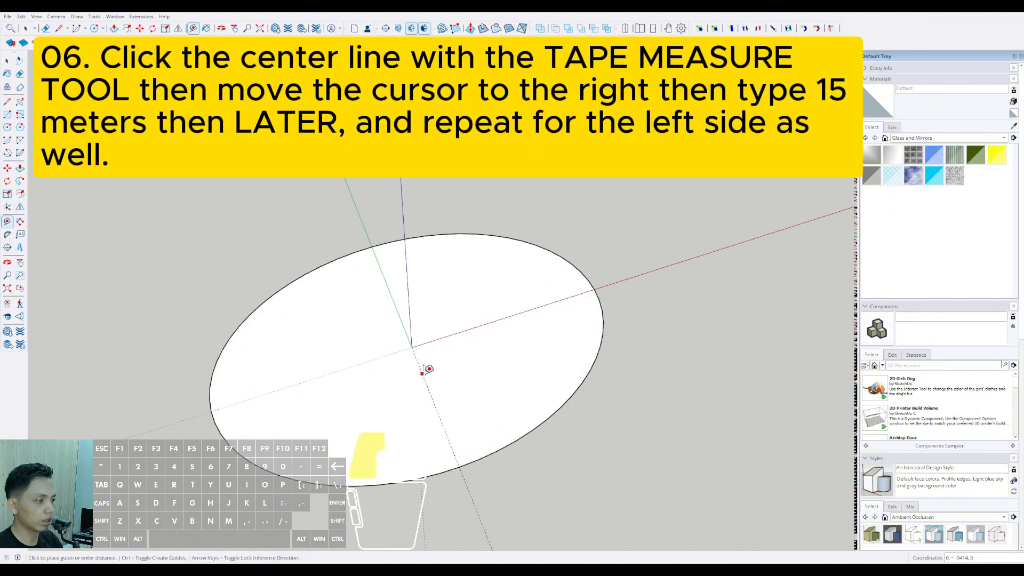
{"action": "left_click", "coordinate": [422, 373]}
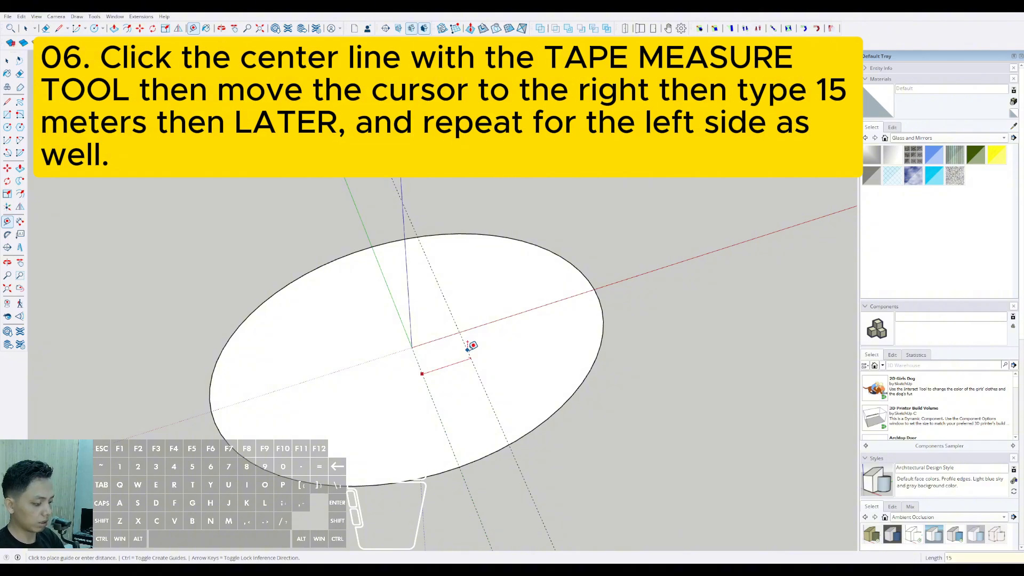
{"action": "type", "text": "00"}
{"action": "key", "text": "Return"}
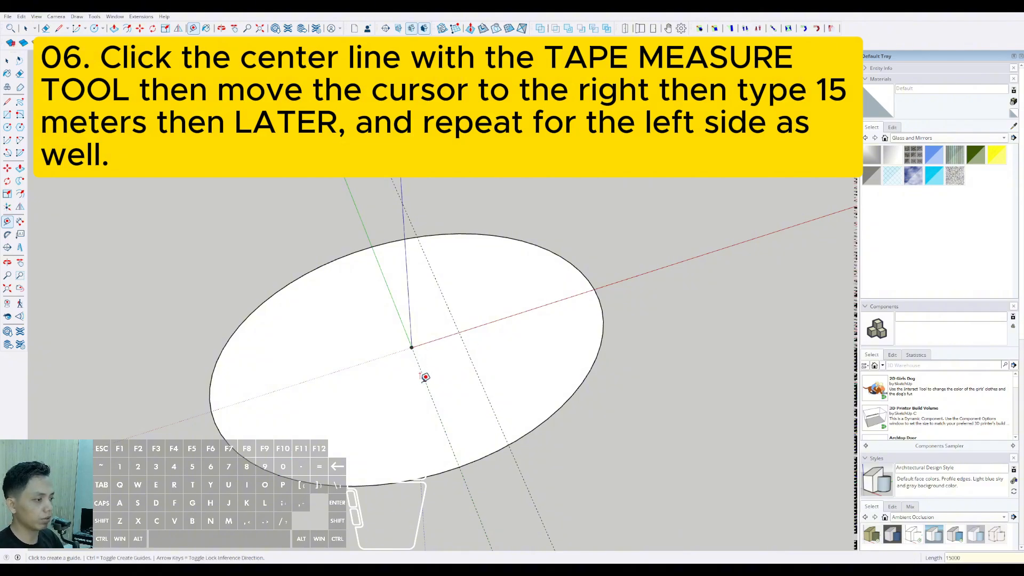
{"action": "left_click", "coordinate": [423, 375]}
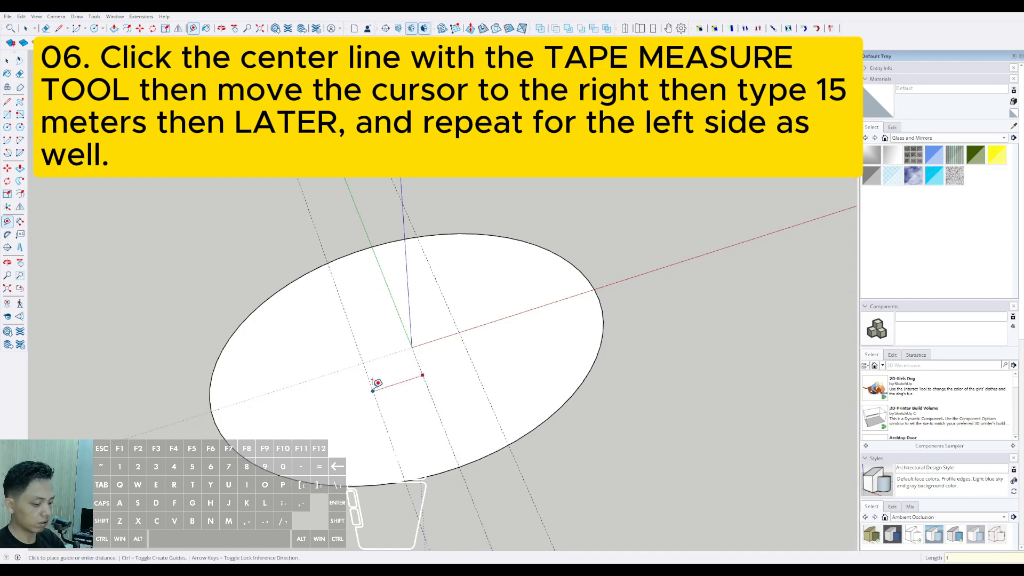
{"action": "key", "text": "Return"}
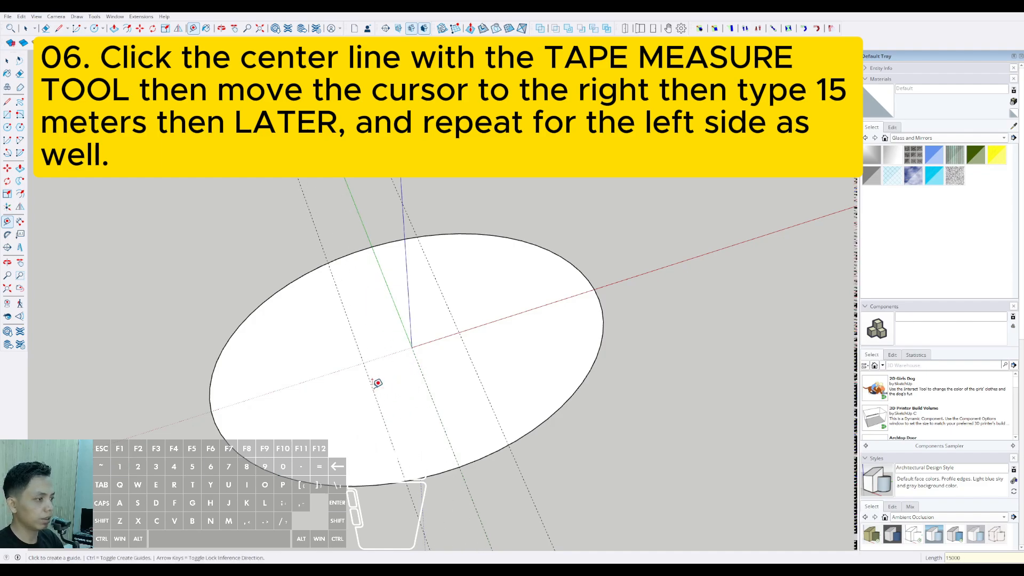
{"action": "key", "text": "space"}
Step: Draw a line along the guide on the positive red-axis side, extending past both edges of the ellipse
{"action": "scroll", "coordinate": [472, 382], "scroll_direction": "down", "scroll_amount": 3}
{"action": "middle_click_drag", "start_coordinate": [471, 382], "coordinate": [392, 405]}
{"action": "mouse_move", "coordinate": [384, 463]}
{"action": "middle_mouse_down"}
{"action": "mouse_move", "coordinate": [551, 308]}
{"action": "mouse_move", "coordinate": [619, 448]}
{"action": "mouse_move", "coordinate": [453, 407]}
{"action": "mouse_move", "coordinate": [530, 276]}
{"action": "mouse_move", "coordinate": [464, 372]}
{"action": "mouse_move", "coordinate": [520, 352]}
{"action": "mouse_move", "coordinate": [369, 371]}
{"action": "mouse_move", "coordinate": [411, 373]}
{"action": "mouse_move", "coordinate": [381, 375]}
{"action": "mouse_move", "coordinate": [461, 347]}
{"action": "mouse_move", "coordinate": [395, 366]}
{"action": "mouse_move", "coordinate": [434, 406]}
{"action": "mouse_move", "coordinate": [523, 352]}
{"action": "mouse_move", "coordinate": [464, 362]}
{"action": "mouse_move", "coordinate": [455, 389]}
{"action": "mouse_move", "coordinate": [455, 372]}
{"action": "mouse_move", "coordinate": [464, 377]}
{"action": "middle_mouse_up"}
{"action": "scroll", "coordinate": [498, 329], "scroll_direction": "down", "scroll_amount": 2}
{"action": "double_click", "coordinate": [498, 329]}
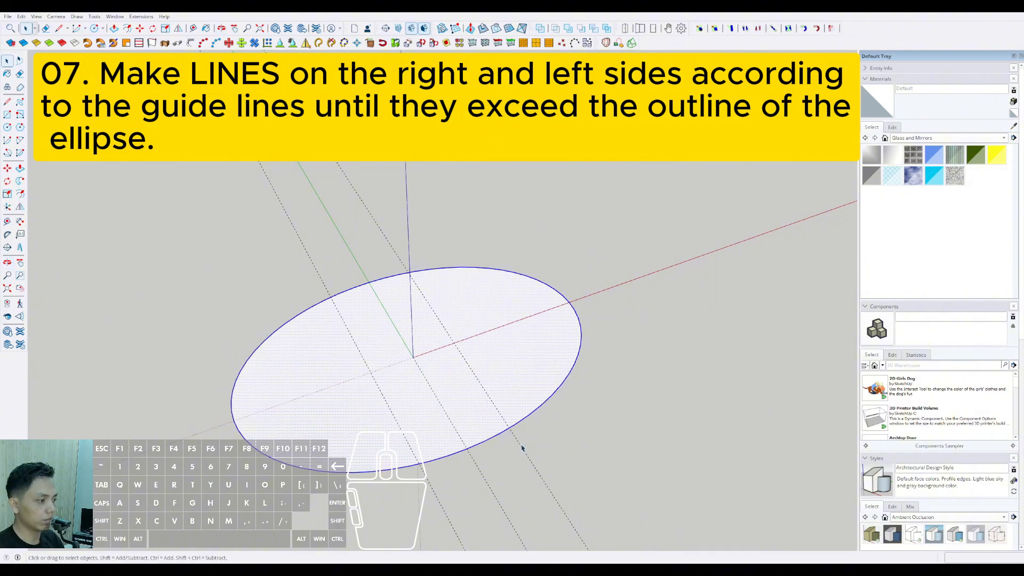
{"action": "left_click", "coordinate": [19, 114]}
{"action": "left_click", "coordinate": [7, 102]}
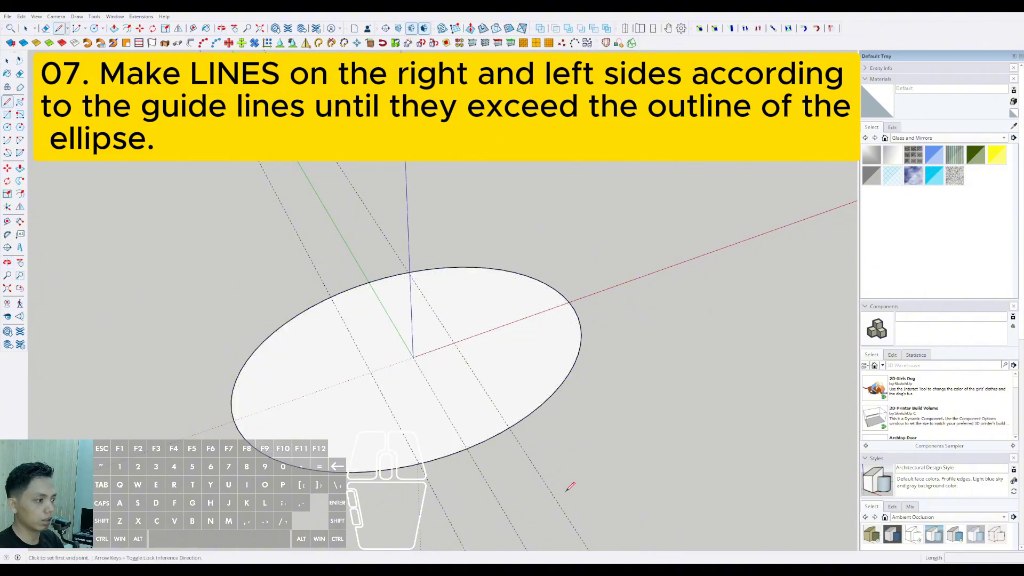
{"action": "left_click", "coordinate": [529, 459]}
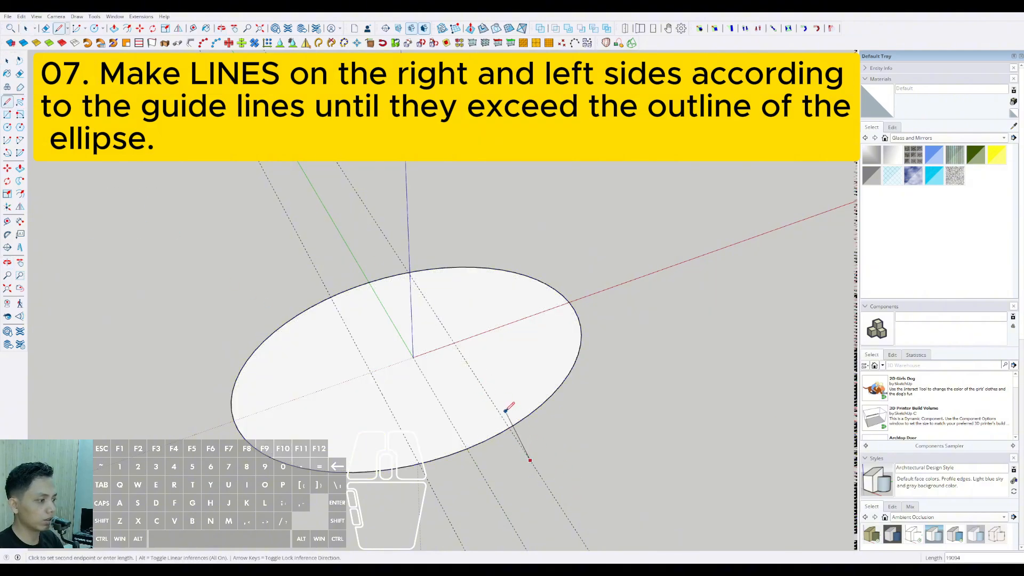
{"action": "left_click", "coordinate": [386, 238]}
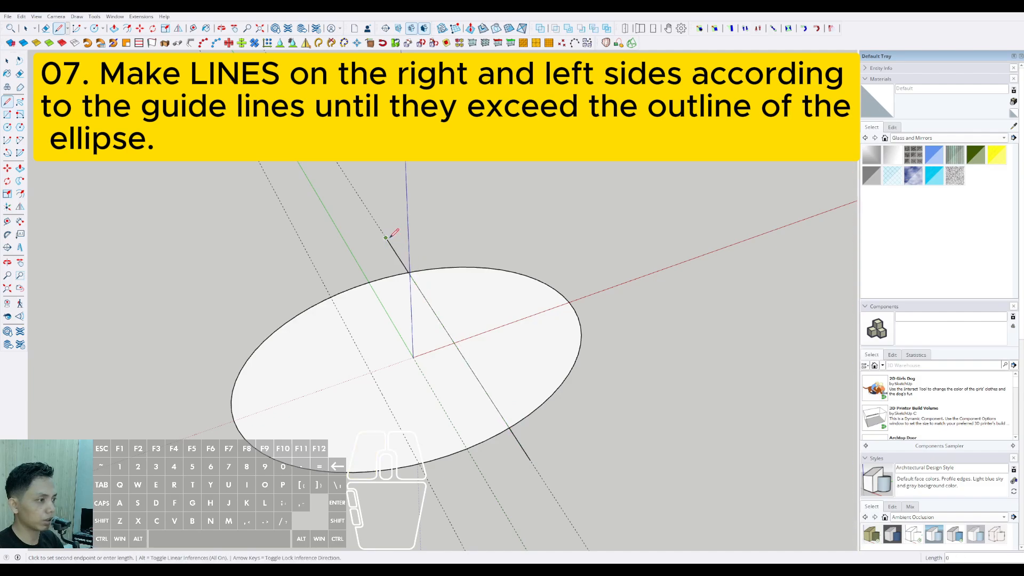
{"action": "key", "text": "Escape"}
Step: Draw a line along the guide on the negative red-axis side, extending past both edges of the ellipse
{"action": "left_click", "coordinate": [302, 245]}
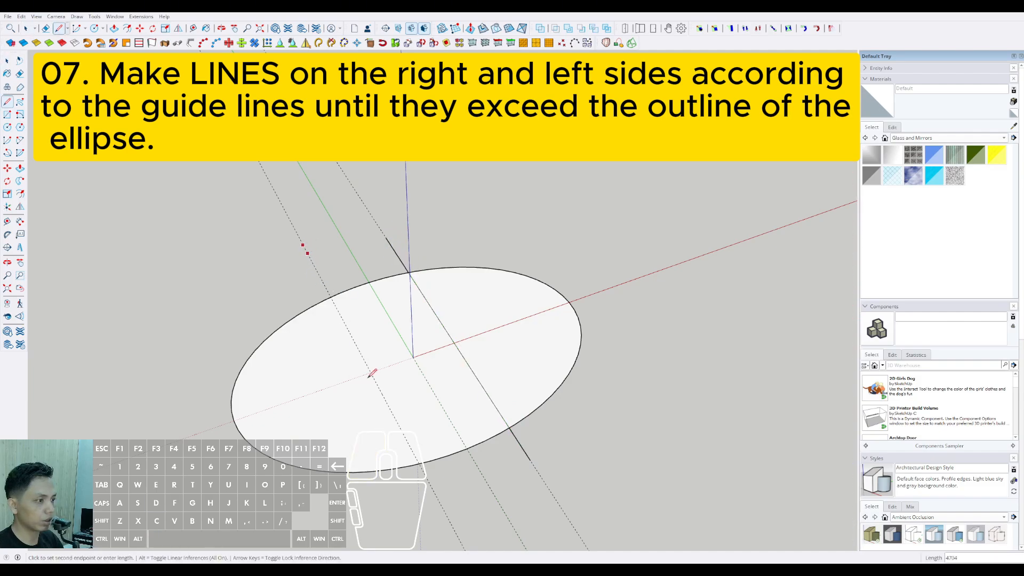
{"action": "left_click", "coordinate": [449, 499]}
{"action": "key", "text": "space"}
{"action": "middle_click_drag", "start_coordinate": [442, 487], "coordinate": [500, 462]}
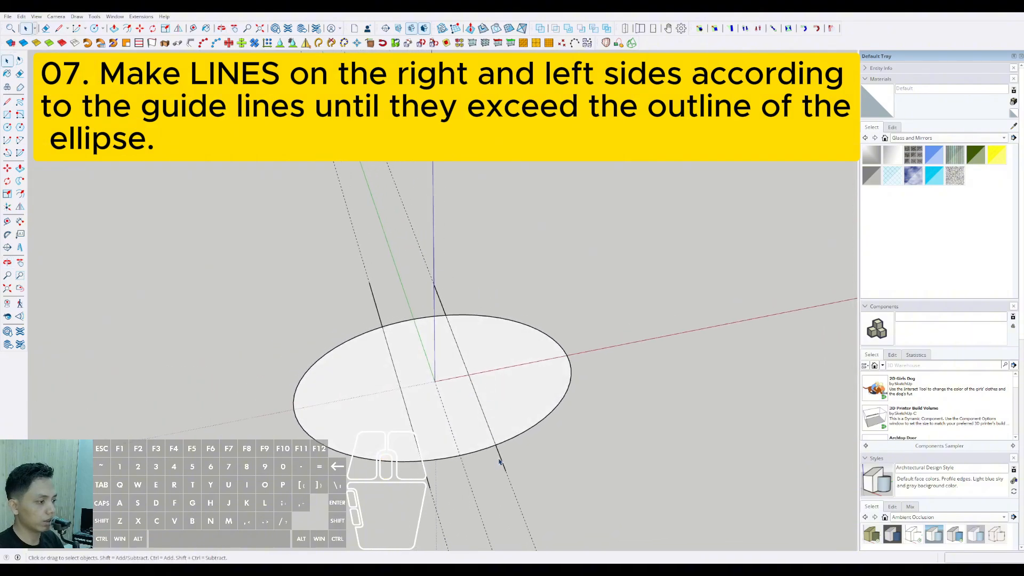
Step: Delete the four line ends that stick out beyond the ellipse's outline
{"action": "scroll", "coordinate": [444, 461], "scroll_direction": "up", "scroll_amount": 2}
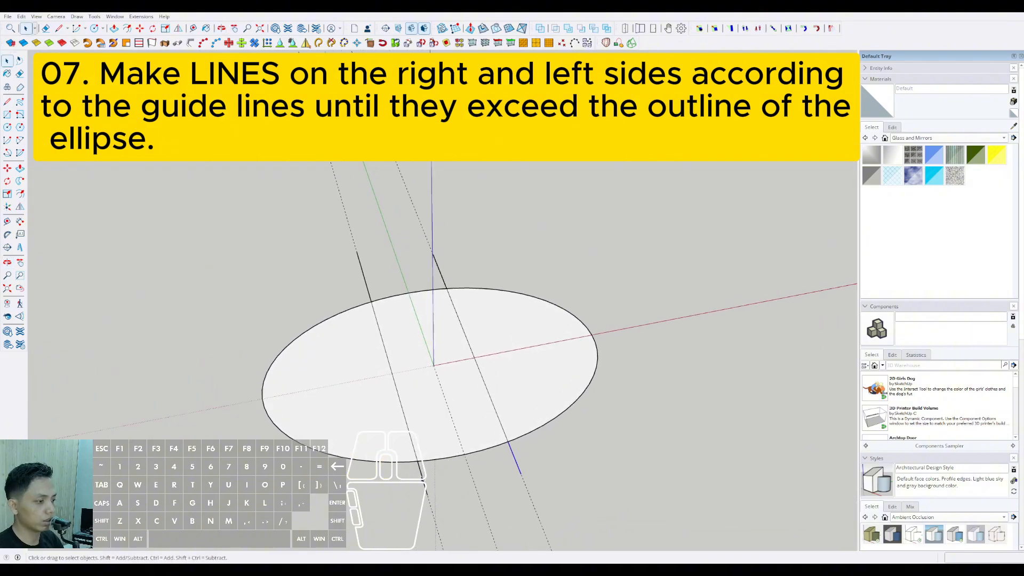
{"action": "scroll", "coordinate": [445, 438], "scroll_direction": "up", "scroll_amount": 1}
{"action": "middle_click_drag", "start_coordinate": [445, 438], "coordinate": [473, 372]}
{"action": "key", "text": "shift+e"}
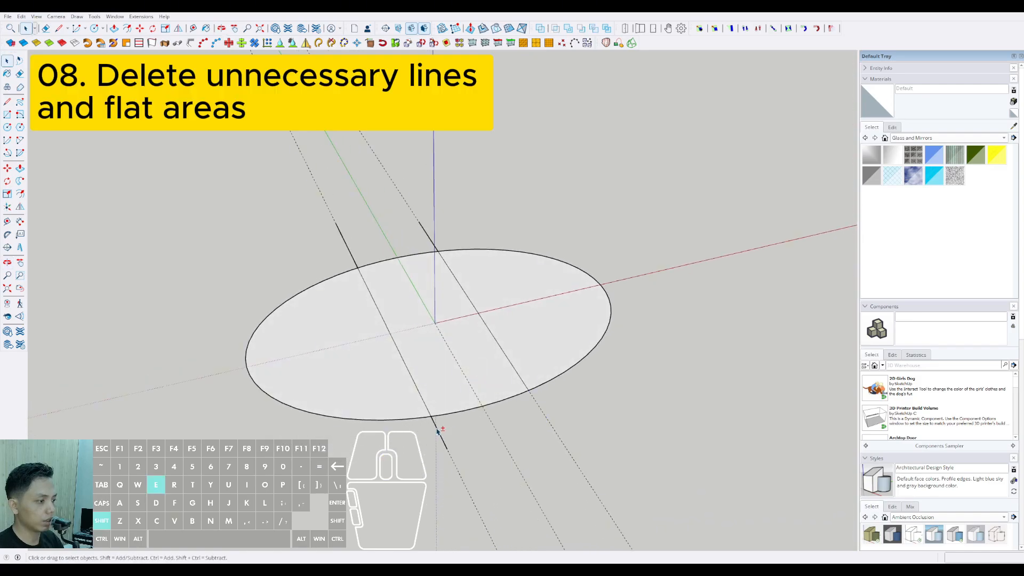
{"action": "left_click", "coordinate": [350, 253]}
{"action": "key", "text": "e"}
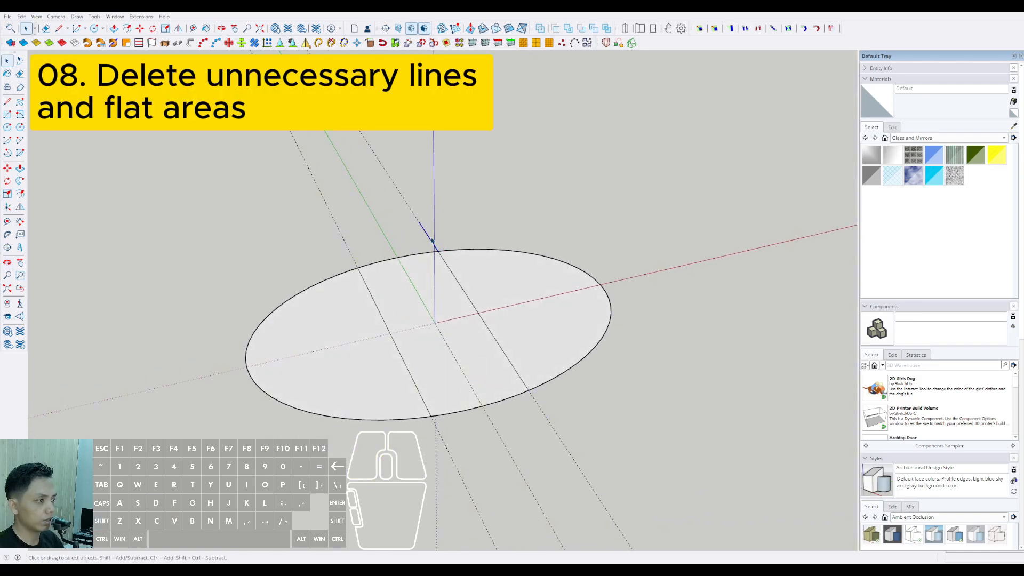
{"action": "key", "text": "e"}
Step: Delete the middle strip face and its two arc edges, keeping the two separate end segments of the ellipse
{"action": "left_click", "coordinate": [448, 301]}
{"action": "key", "text": "shift+e"}
{"action": "left_click", "coordinate": [507, 397]}
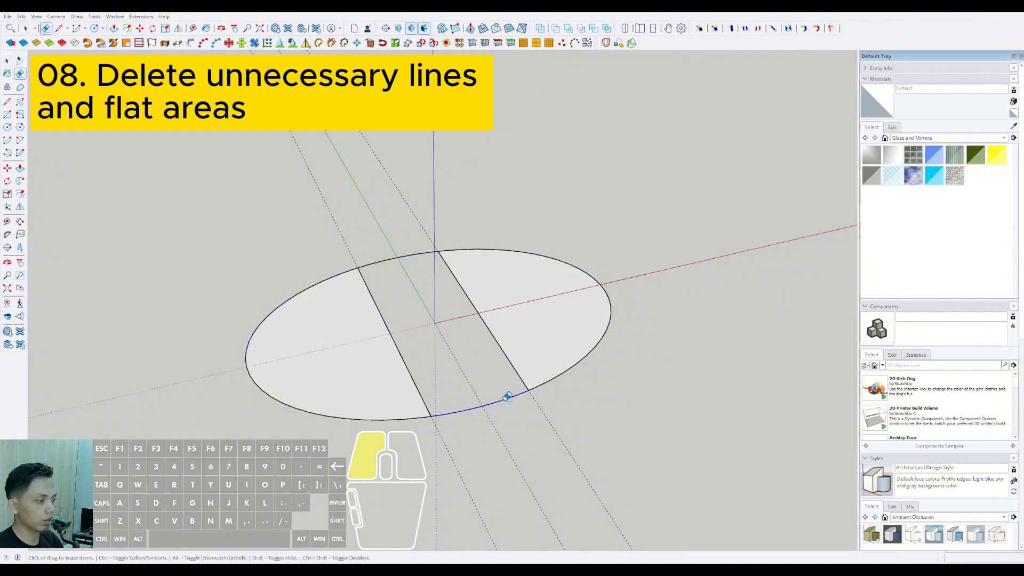
{"action": "left_click", "coordinate": [372, 262]}
{"action": "mouse_move", "coordinate": [384, 272]}
{"action": "middle_mouse_down"}
{"action": "mouse_move", "coordinate": [381, 327]}
{"action": "mouse_move", "coordinate": [363, 370]}
{"action": "mouse_move", "coordinate": [313, 414]}
{"action": "mouse_move", "coordinate": [235, 406]}
{"action": "mouse_move", "coordinate": [487, 306]}
{"action": "mouse_move", "coordinate": [409, 361]}
{"action": "mouse_move", "coordinate": [343, 363]}
{"action": "middle_mouse_up"}
{"action": "middle_click_drag", "start_coordinate": [420, 372], "coordinate": [525, 384]}
{"action": "scroll", "coordinate": [358, 363], "scroll_direction": "up", "scroll_amount": 1}
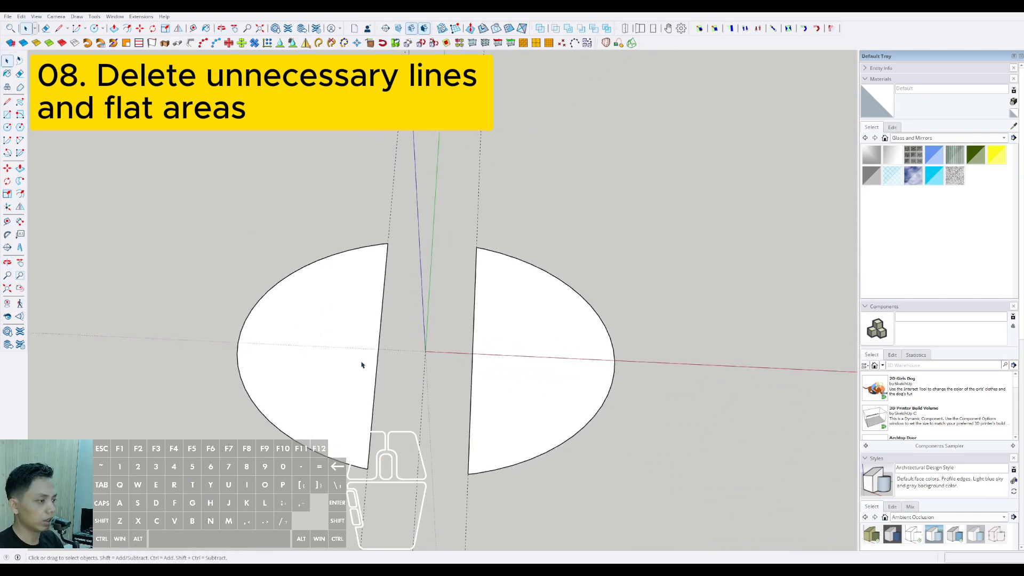
{"action": "middle_click_drag", "start_coordinate": [459, 365], "coordinate": [461, 379], "text": "shift"}
{"action": "double_click", "coordinate": [513, 346]}
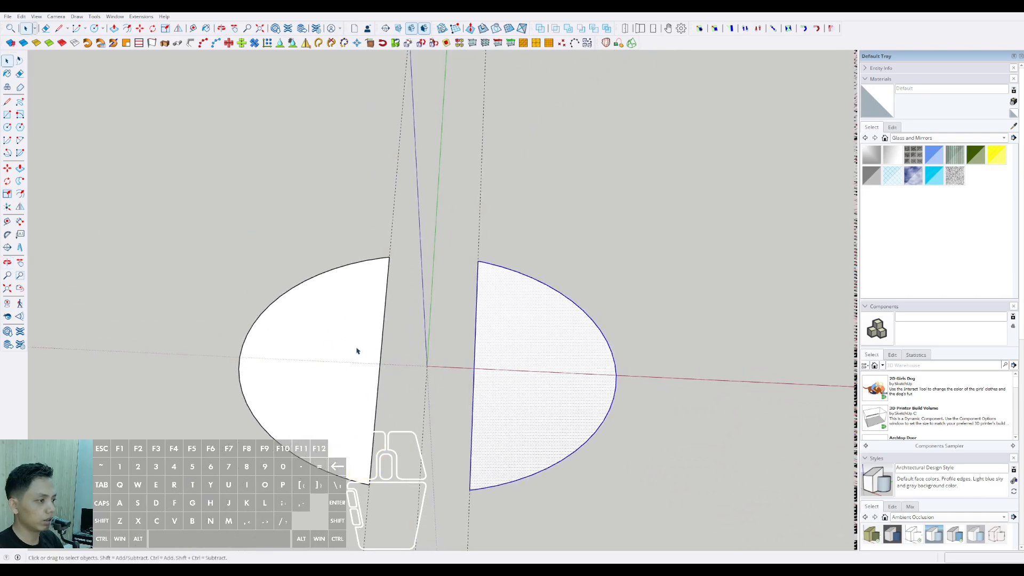
{"action": "double_click", "coordinate": [310, 341]}
{"action": "middle_click_drag", "start_coordinate": [497, 348], "coordinate": [359, 267]}
{"action": "scroll", "coordinate": [341, 356], "scroll_direction": "down", "scroll_amount": 2}
{"action": "double_click", "coordinate": [485, 346]}
{"action": "double_click", "coordinate": [350, 363]}
{"action": "double_click", "coordinate": [542, 306]}
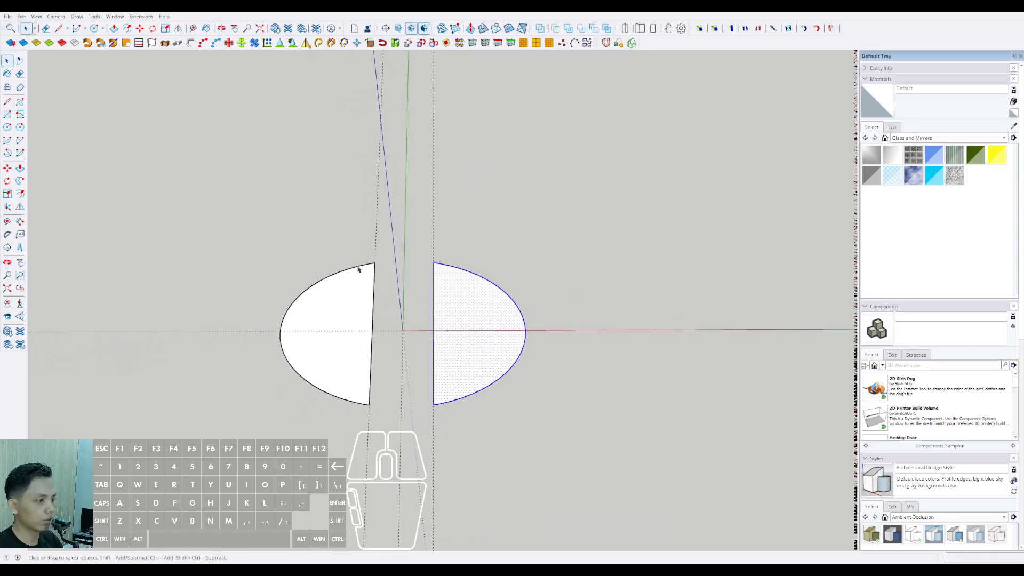
Step: Copy both ellipse segments 200 m along the positive red axis
{"action": "left_click_drag", "start_coordinate": [202, 203], "coordinate": [595, 465]}
{"action": "middle_click_drag", "start_coordinate": [474, 318], "coordinate": [363, 286]}
{"action": "key", "text": "m"}
{"action": "key", "text": "ctrl"}
{"action": "left_click", "coordinate": [437, 276]}
{"action": "scroll", "coordinate": [465, 276], "scroll_direction": "down", "scroll_amount": 2}
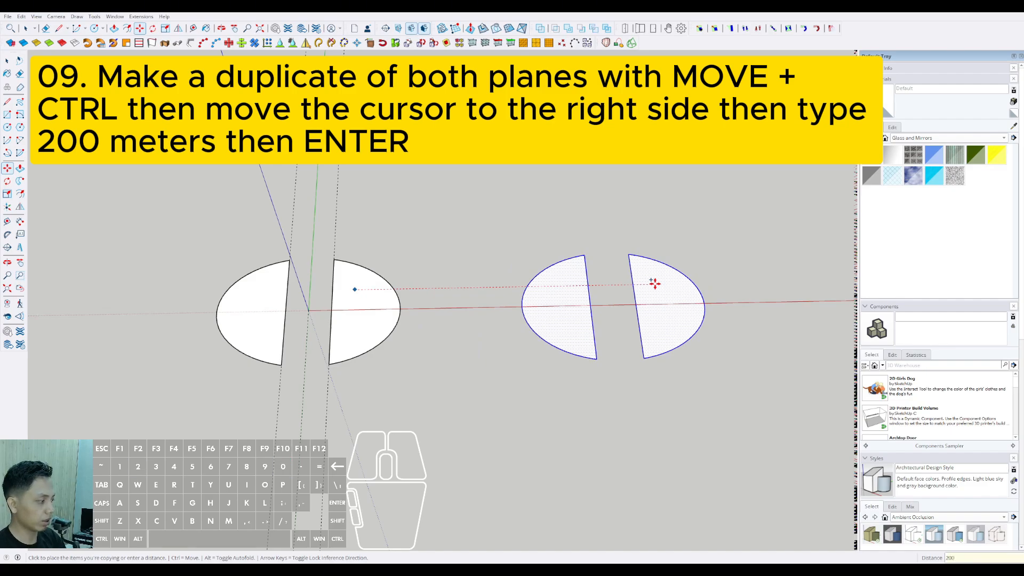
{"action": "key", "text": "Return"}
Step: Extrude the faces of the two original segments near the origin upward by 1800 mm to form slabs
{"action": "scroll", "coordinate": [343, 327], "scroll_direction": "up", "scroll_amount": 2}
{"action": "middle_click_drag", "start_coordinate": [343, 327], "coordinate": [372, 317]}
{"action": "left_click", "coordinate": [362, 308]}
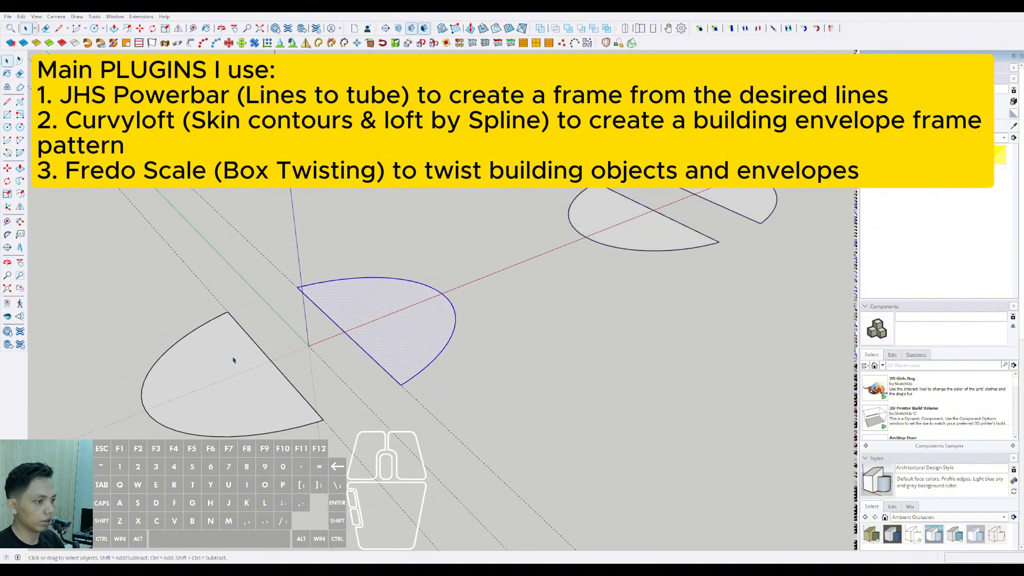
{"action": "left_click", "coordinate": [235, 355]}
{"action": "left_click", "coordinate": [357, 302], "text": "shift"}
{"action": "scroll", "coordinate": [246, 360], "scroll_direction": "up", "scroll_amount": 1}
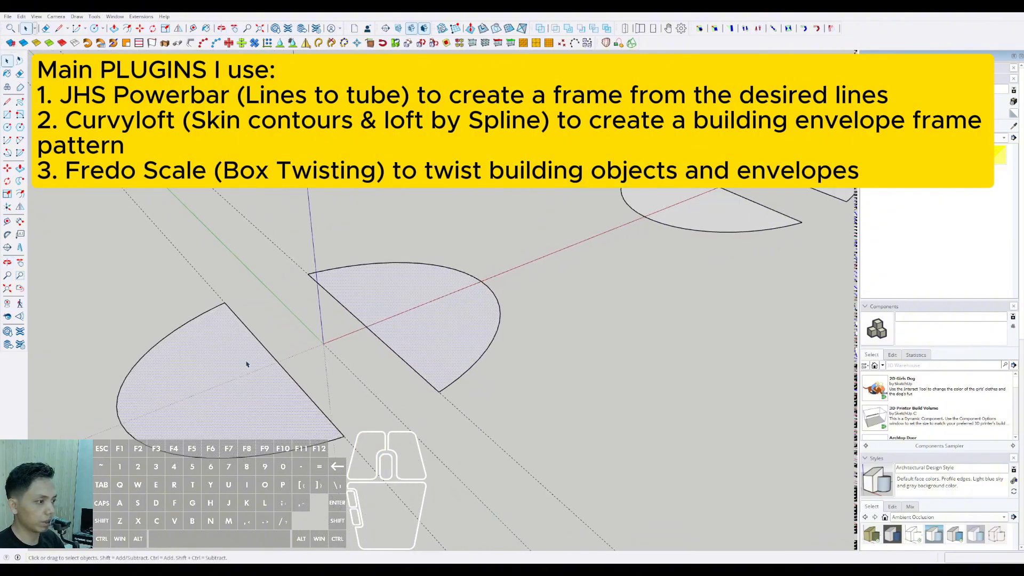
{"action": "middle_click_drag", "start_coordinate": [386, 303], "coordinate": [430, 290], "text": "shift"}
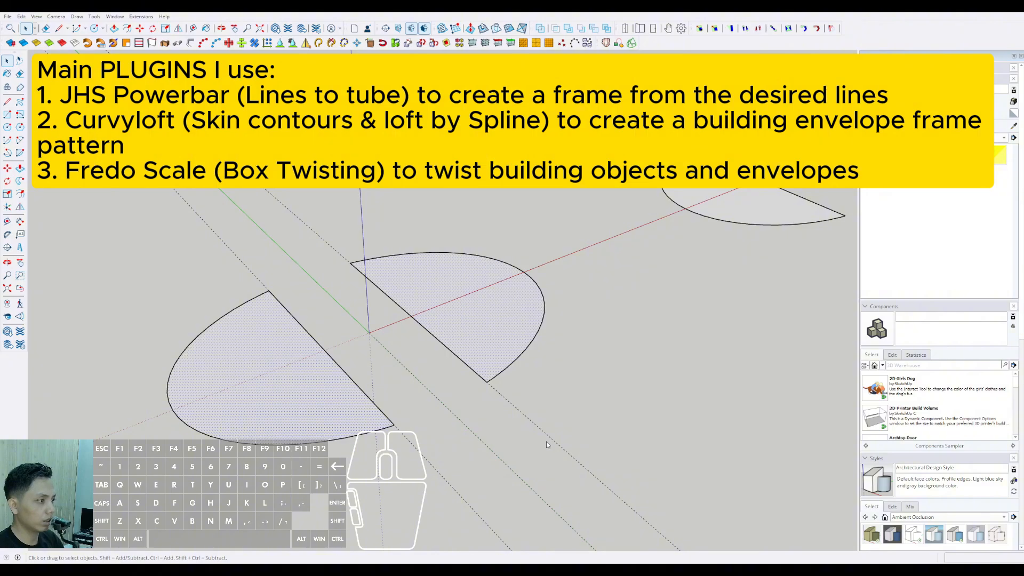
{"action": "left_click", "coordinate": [530, 293]}
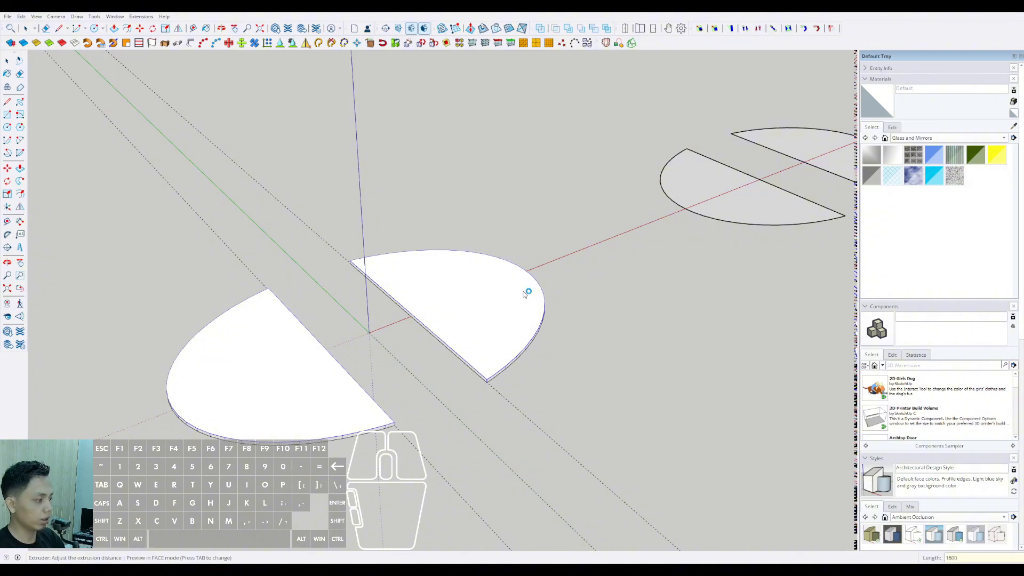
{"action": "key", "text": "Return"}
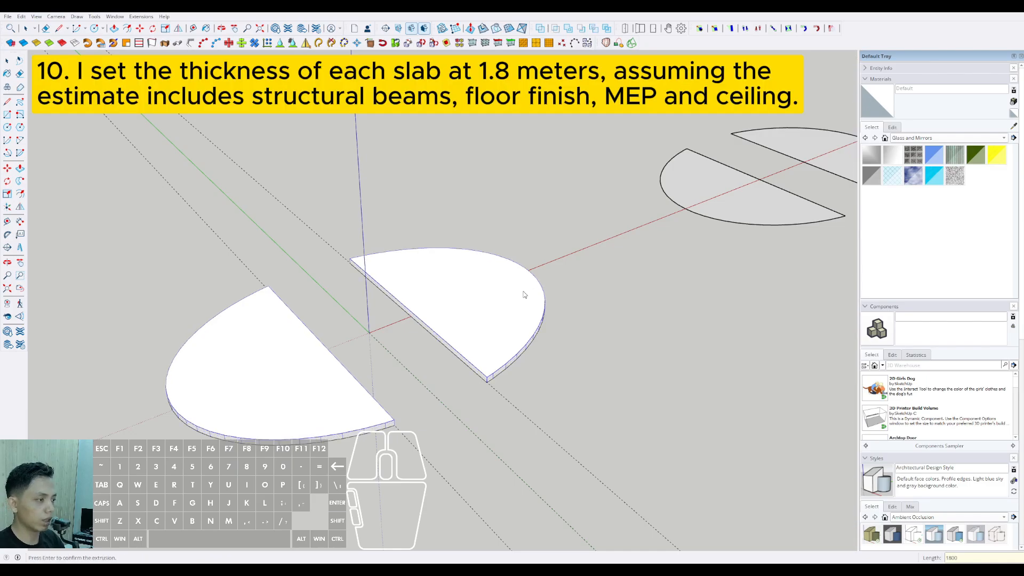
{"action": "key", "text": "Return"}
{"action": "key", "text": "space"}
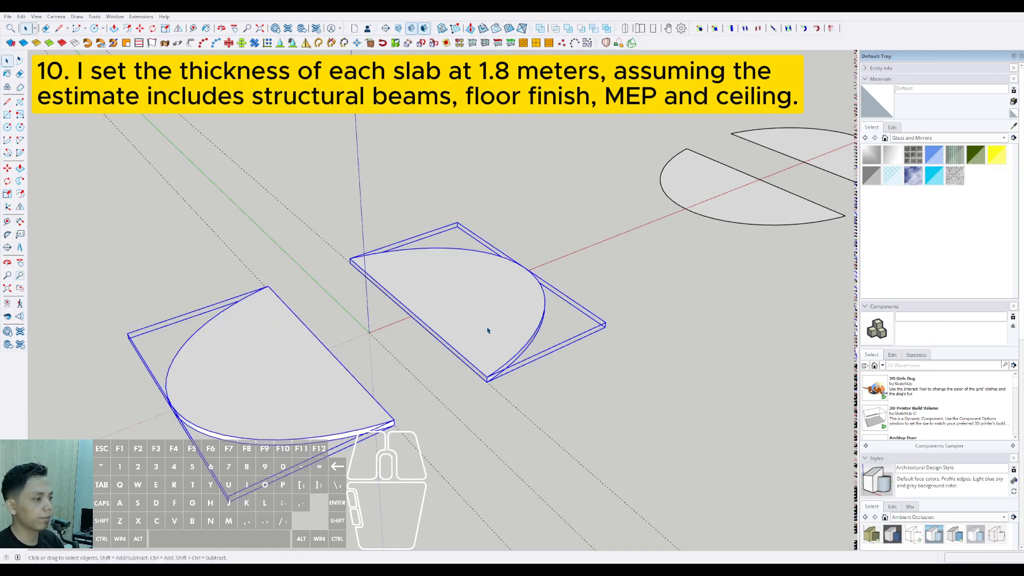
Step: Measure the slab on the positive red-axis side with the Line tool, from its straight edge to the outer curve
{"action": "scroll", "coordinate": [489, 329], "scroll_direction": "up", "scroll_amount": 2}
{"action": "middle_click_drag", "start_coordinate": [489, 329], "coordinate": [470, 409]}
{"action": "scroll", "coordinate": [428, 321], "scroll_direction": "down", "scroll_amount": 3}
{"action": "scroll", "coordinate": [510, 429], "scroll_direction": "up", "scroll_amount": 2}
{"action": "middle_click_drag", "start_coordinate": [291, 370], "coordinate": [283, 344]}
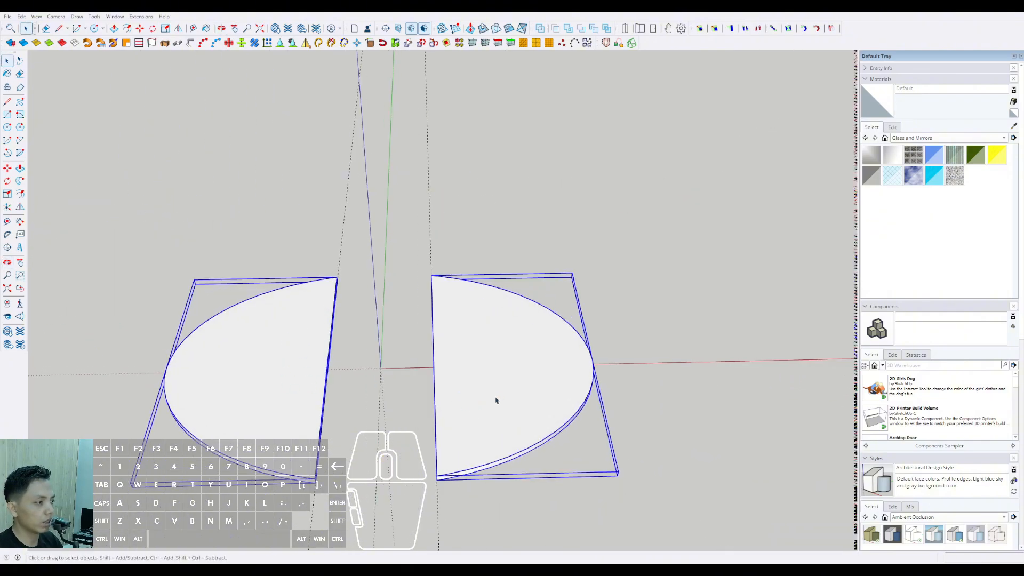
{"action": "middle_click_drag", "start_coordinate": [496, 400], "coordinate": [452, 395]}
{"action": "key", "text": "l"}
{"action": "left_click", "coordinate": [452, 395]}
{"action": "scroll", "coordinate": [555, 371], "scroll_direction": "up", "scroll_amount": 2}
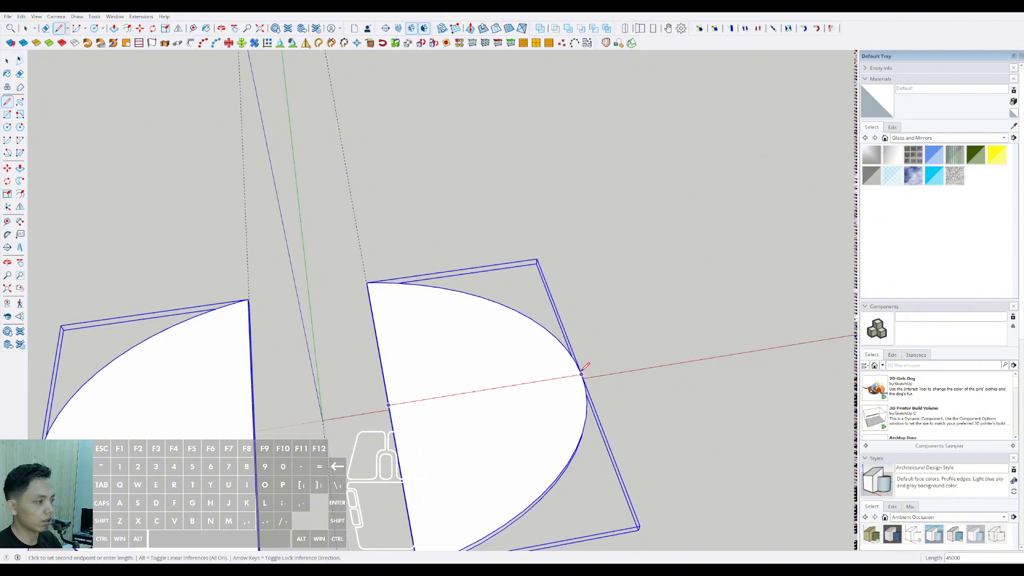
{"action": "key", "text": "space"}
Step: Convert each of the two slabs into its own component
{"action": "scroll", "coordinate": [516, 368], "scroll_direction": "down", "scroll_amount": 3}
{"action": "middle_click_drag", "start_coordinate": [516, 368], "coordinate": [500, 394]}
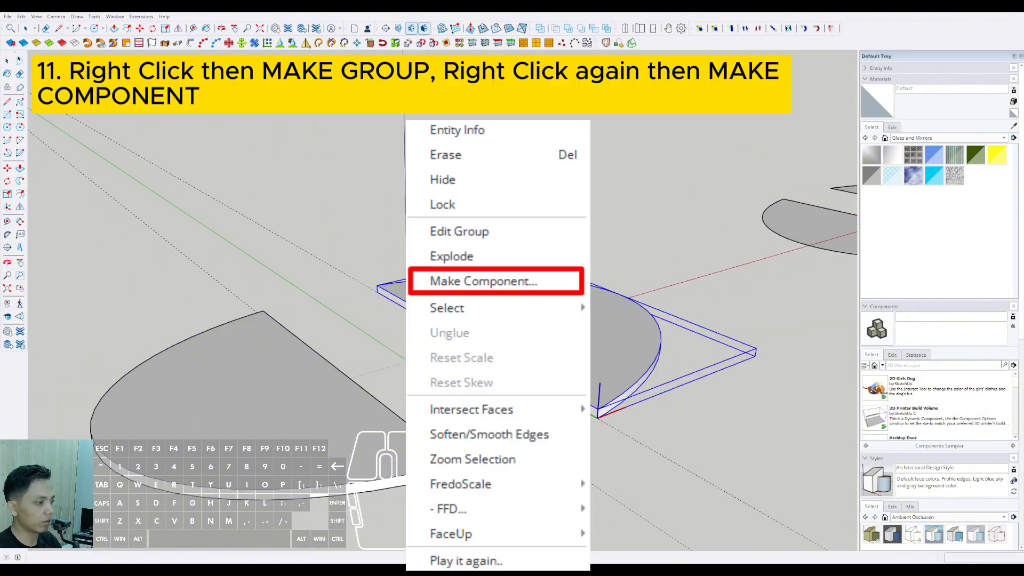
{"action": "left_click", "coordinate": [306, 414]}
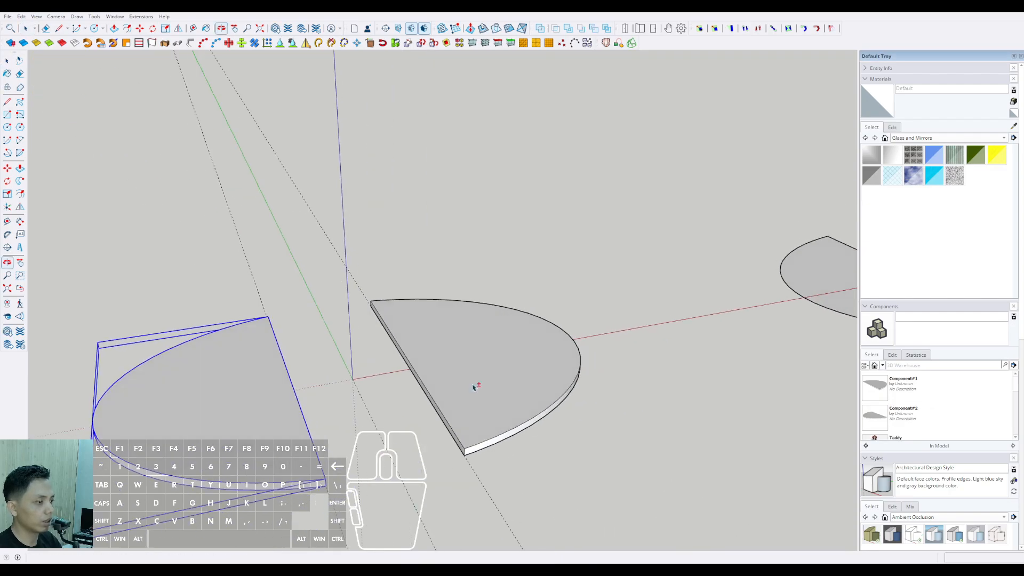
Step: Copy both slab components straight up by 1800 mm so the copies sit on top of the originals
{"action": "left_click", "coordinate": [461, 354], "text": "shift"}
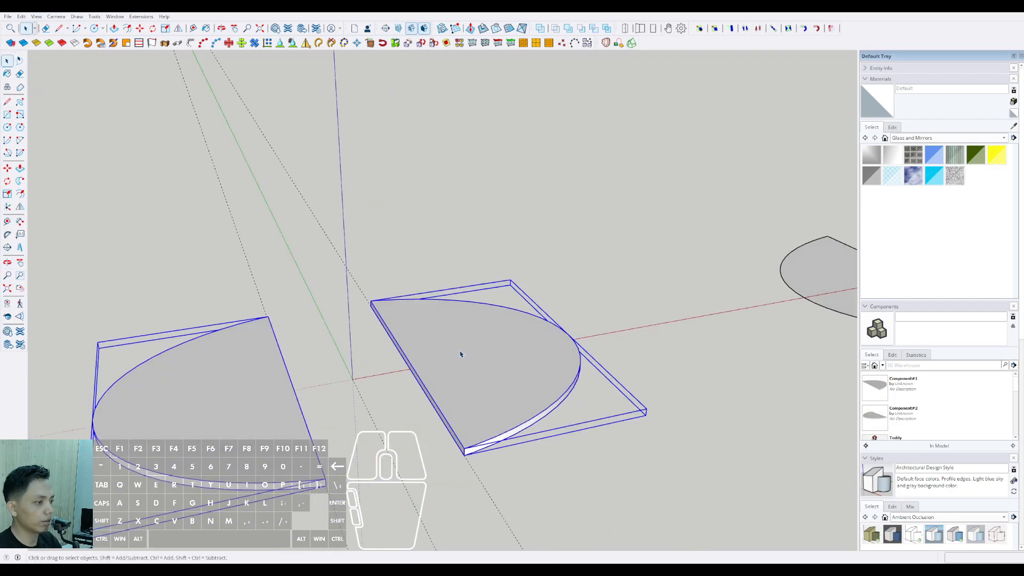
{"action": "middle_click_drag", "start_coordinate": [485, 421], "coordinate": [563, 395]}
{"action": "key", "text": "m"}
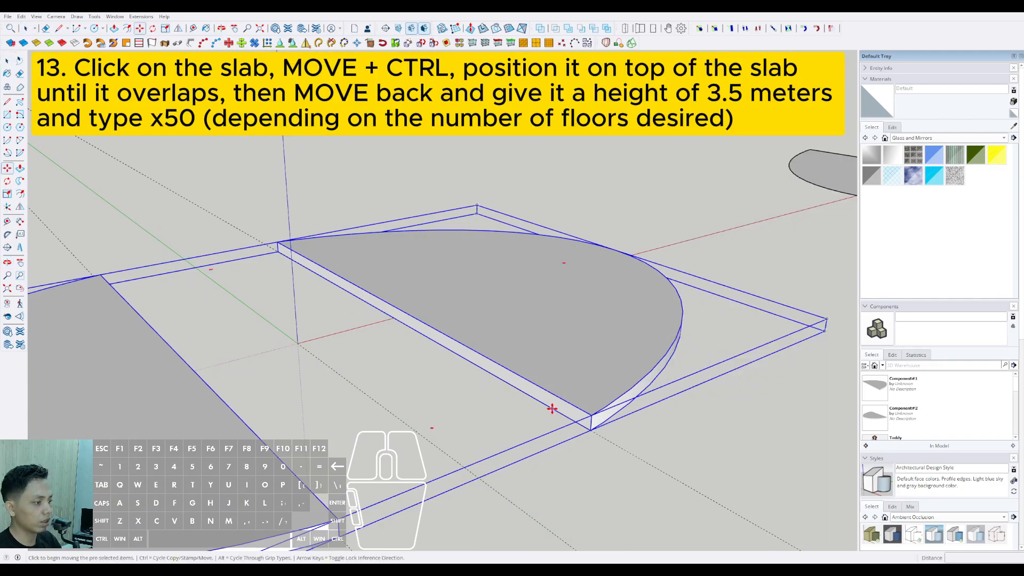
{"action": "key", "text": "ctrl"}
{"action": "left_click", "coordinate": [552, 409]}
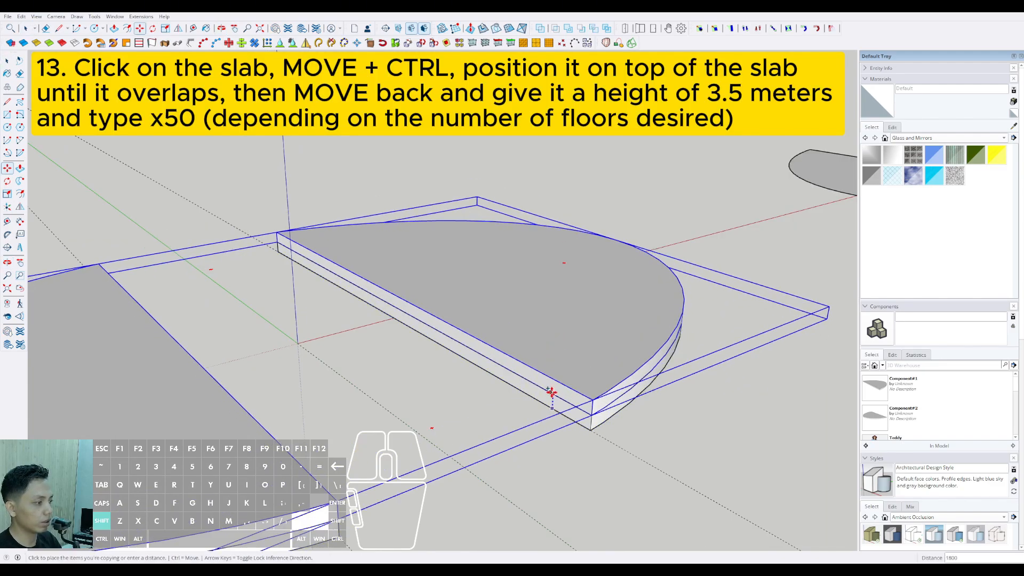
{"action": "left_click", "coordinate": [555, 395]}
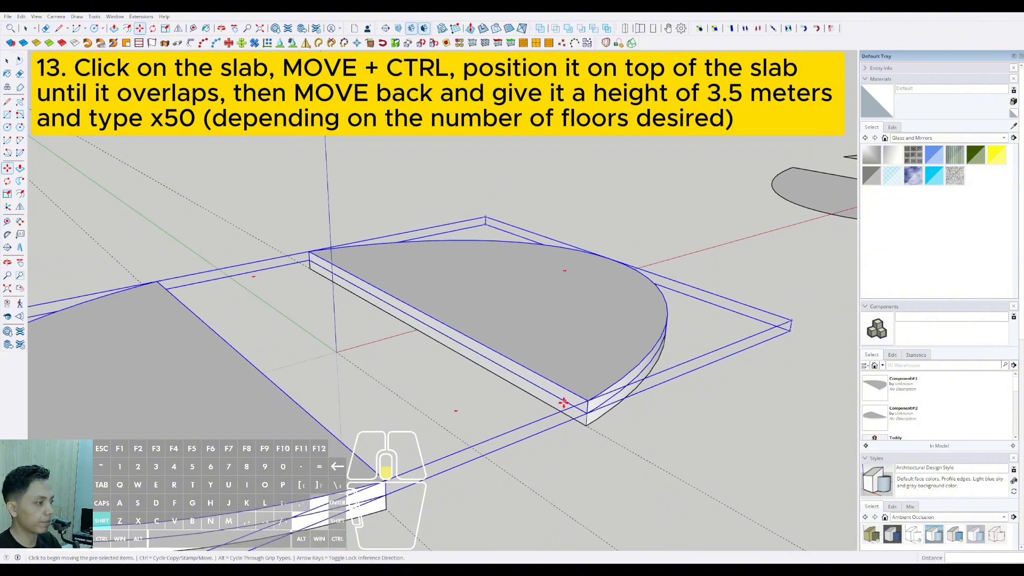
Step: Move the copied slab pair straight up by 3500 mm to open the floor-to-floor gap
{"action": "scroll", "coordinate": [562, 407], "scroll_direction": "down", "scroll_amount": 3}
{"action": "middle_click_drag", "start_coordinate": [533, 368], "coordinate": [562, 338]}
{"action": "scroll", "coordinate": [561, 338], "scroll_direction": "up", "scroll_amount": 3}
{"action": "scroll", "coordinate": [530, 375], "scroll_direction": "up", "scroll_amount": 1}
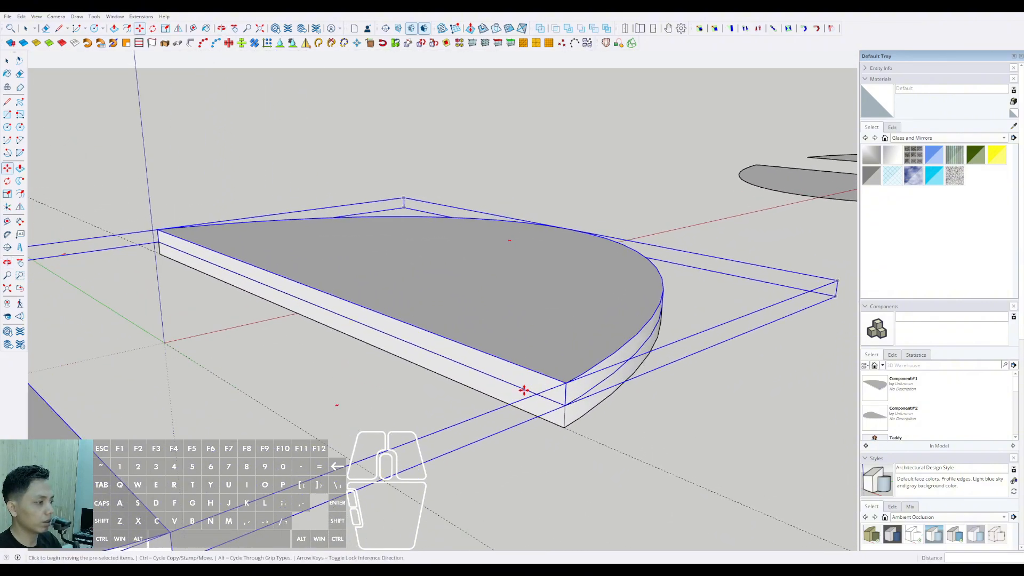
{"action": "left_click", "coordinate": [526, 390]}
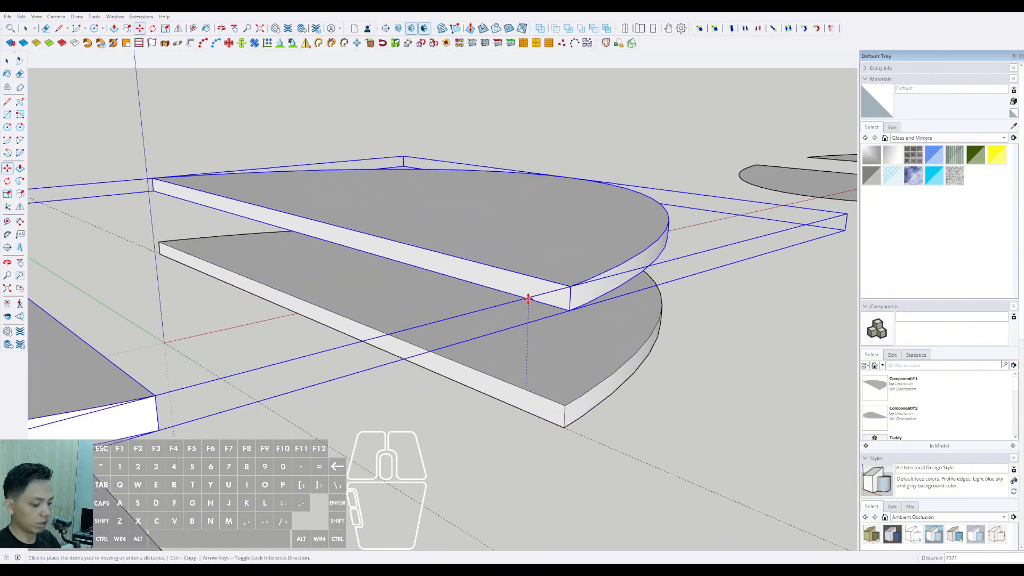
{"action": "type", "text": "3500"}
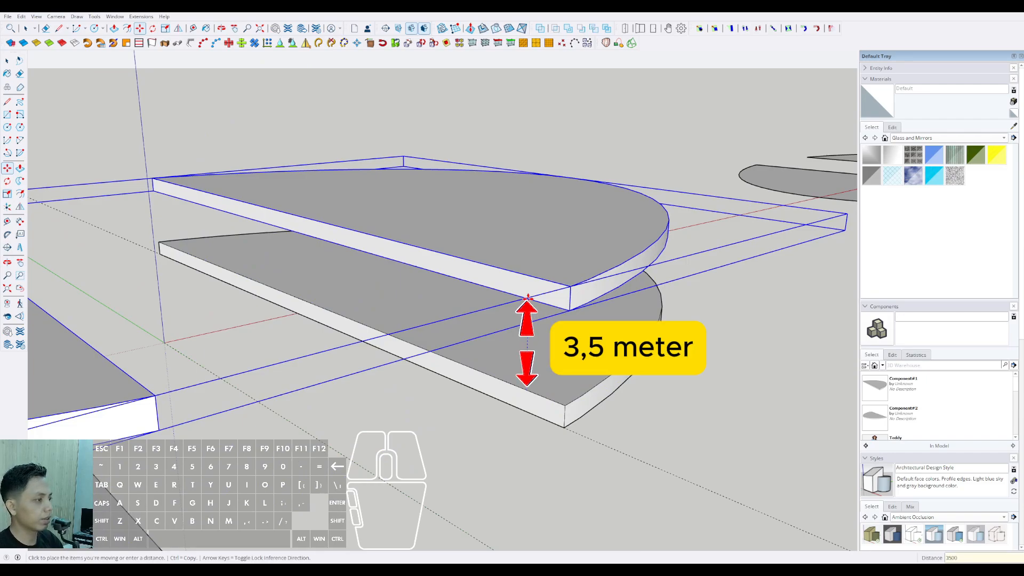
{"action": "key", "text": "Return"}
Step: Check the gap between the lower and upper slabs with a 3500 mm vertical line from the lower slab's top face
{"action": "middle_click_drag", "start_coordinate": [533, 310], "coordinate": [437, 266]}
{"action": "scroll", "coordinate": [417, 310], "scroll_direction": "up", "scroll_amount": 5}
{"action": "scroll", "coordinate": [417, 310], "scroll_direction": "up", "scroll_amount": 5}
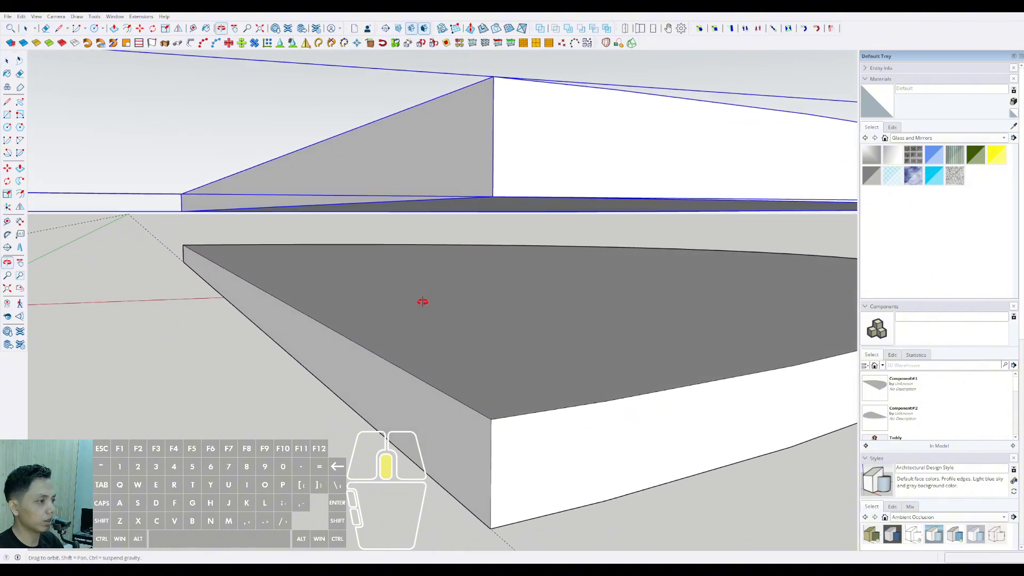
{"action": "middle_click_drag", "start_coordinate": [392, 303], "coordinate": [359, 306]}
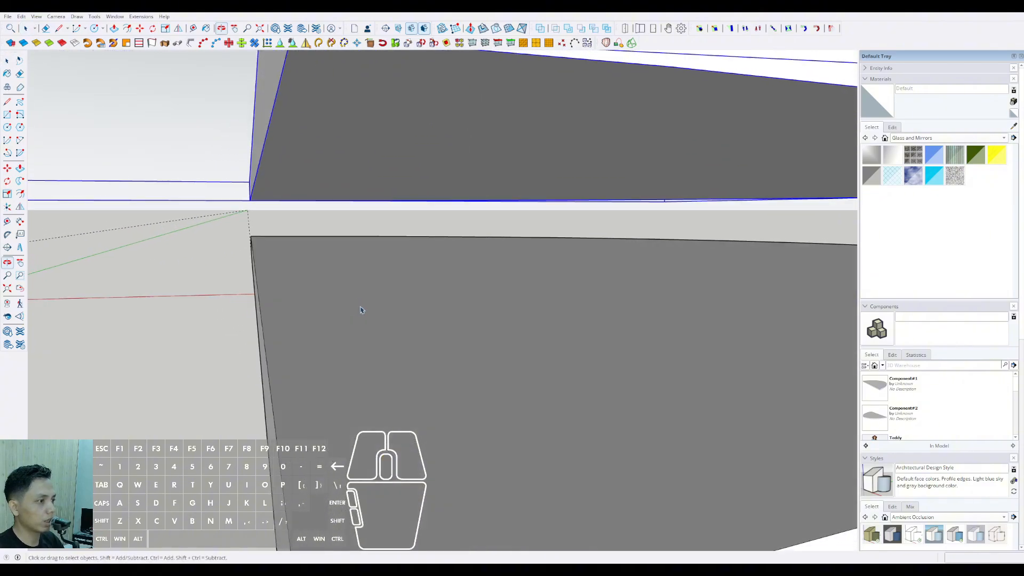
{"action": "key", "text": "l"}
{"action": "left_click", "coordinate": [371, 297]}
{"action": "key", "text": "shift"}
{"action": "type", "text": "3500"}
{"action": "key", "text": "Return"}
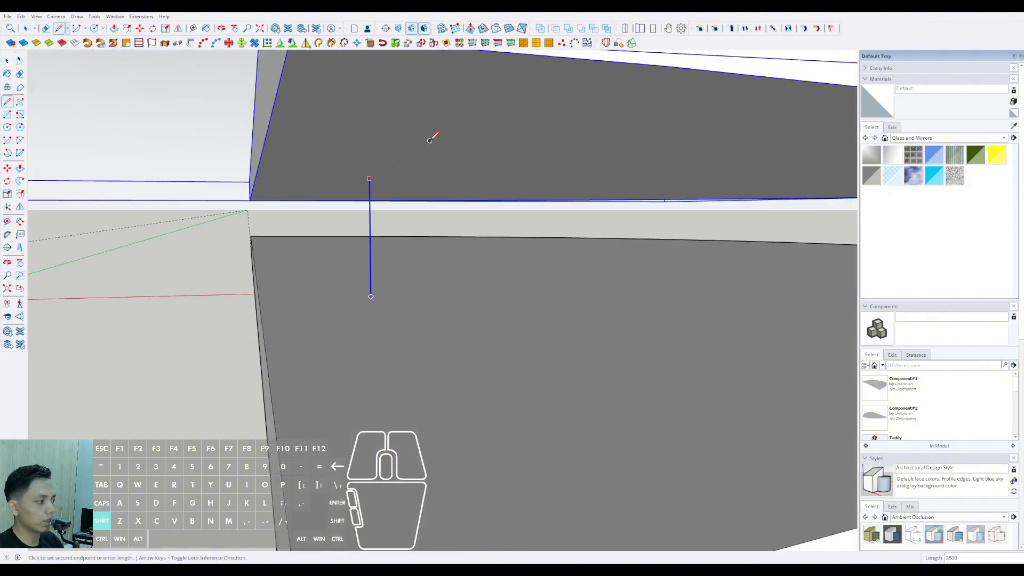
{"action": "middle_click_drag", "start_coordinate": [458, 193], "coordinate": [428, 265]}
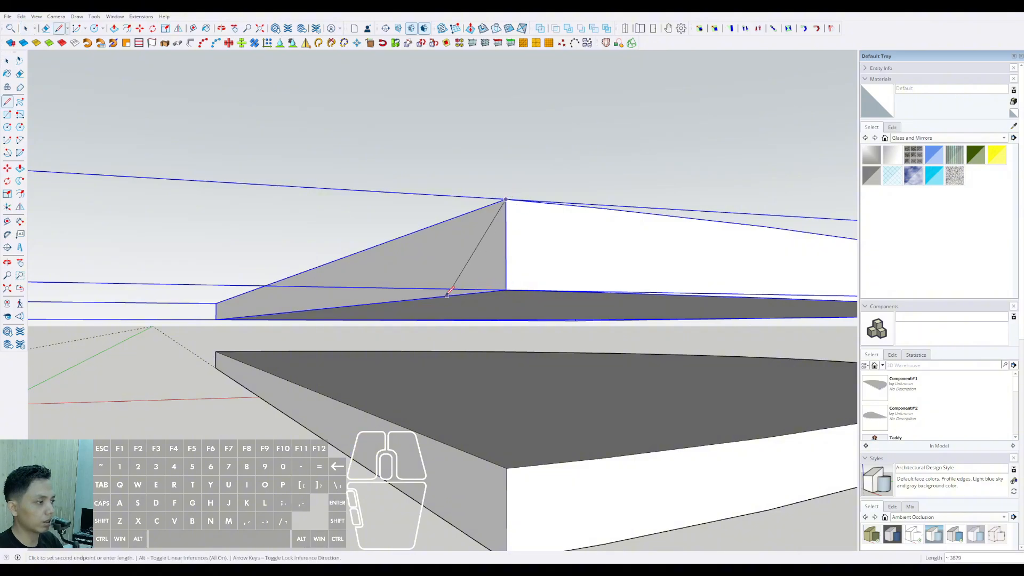
{"action": "middle_click_drag", "start_coordinate": [470, 264], "coordinate": [511, 310]}
{"action": "scroll", "coordinate": [510, 312], "scroll_direction": "up", "scroll_amount": 2}
{"action": "scroll", "coordinate": [506, 317], "scroll_direction": "down", "scroll_amount": 2}
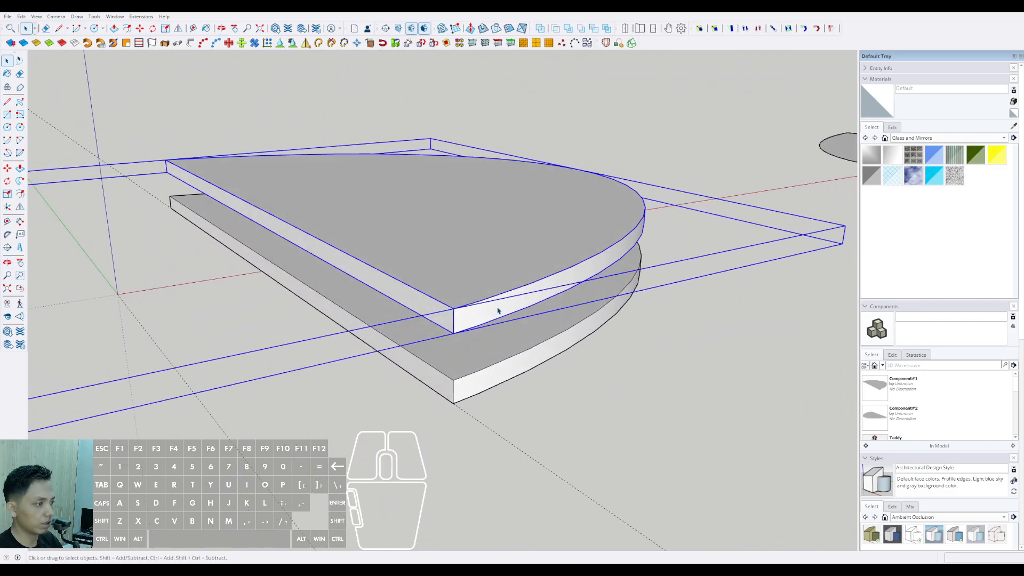
Step: Copy the upper slab pair straight up by 5300 mm and array the copy into a tall stack of floors
{"action": "scroll", "coordinate": [480, 305], "scroll_direction": "up", "scroll_amount": 4}
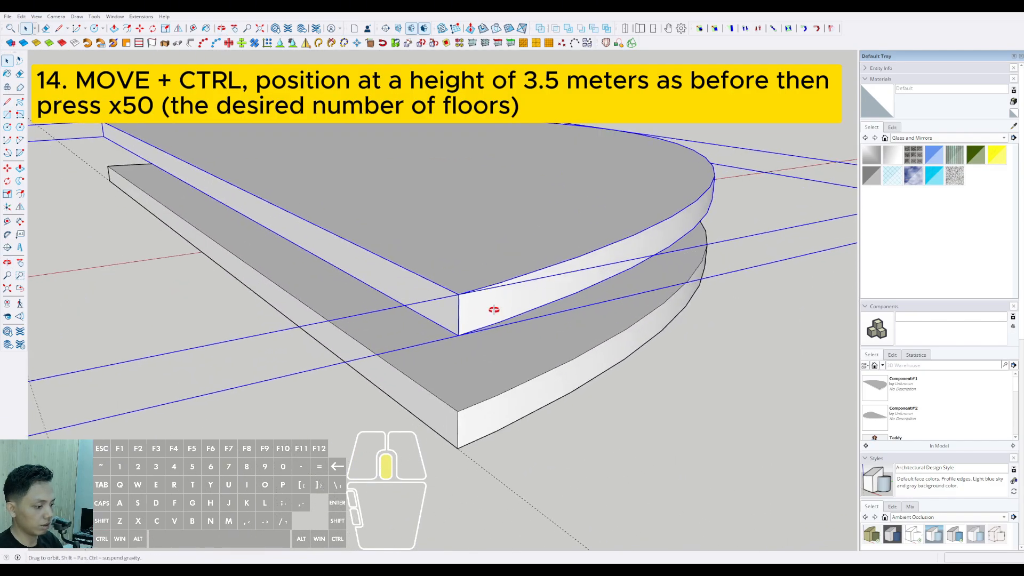
{"action": "left_click", "coordinate": [459, 410]}
{"action": "key", "text": "ctrl"}
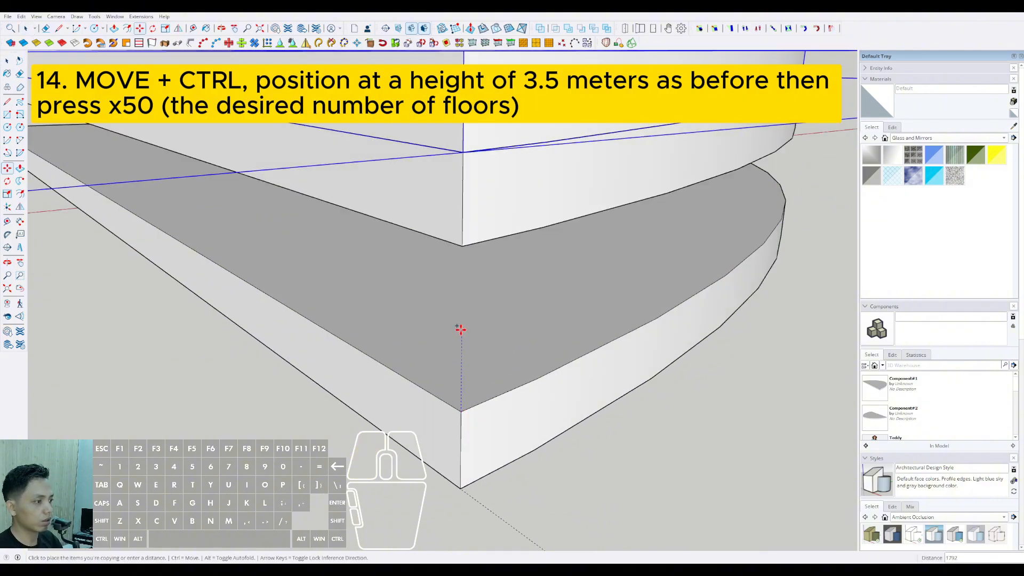
{"action": "scroll", "coordinate": [461, 329], "scroll_direction": "down", "scroll_amount": 2}
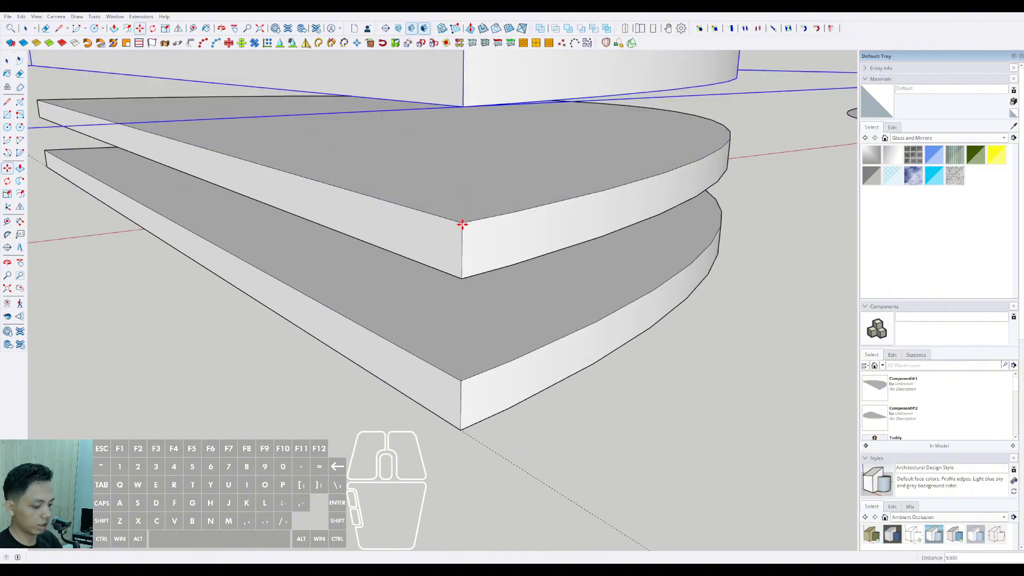
{"action": "key", "text": "Return"}
{"action": "scroll", "coordinate": [462, 299], "scroll_direction": "down", "scroll_amount": 8}
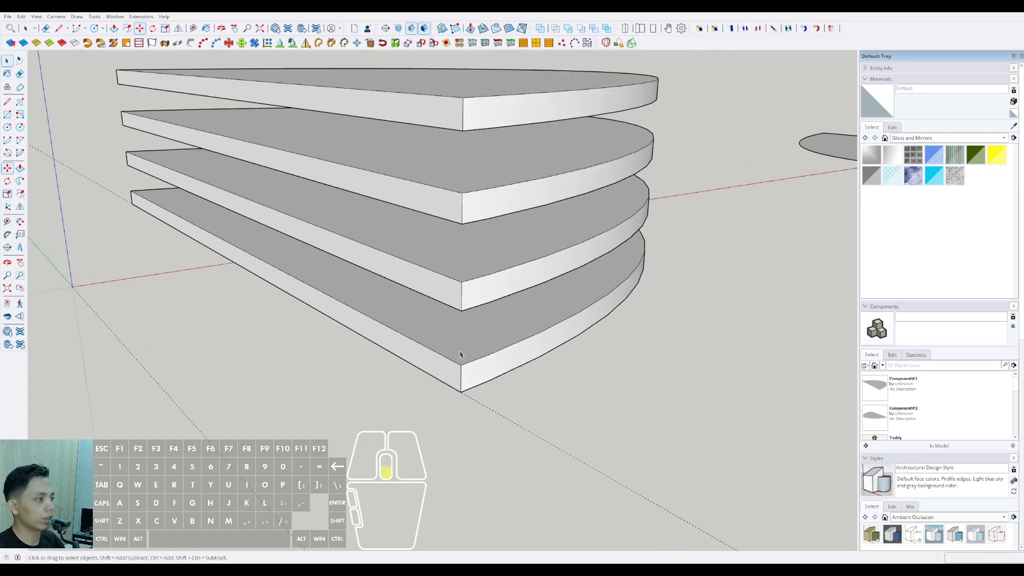
Step: Select the upper block of floors in both stacks and copy it straight up to make the towers taller
{"action": "middle_click_drag", "start_coordinate": [504, 406], "coordinate": [442, 437]}
{"action": "middle_click_drag", "start_coordinate": [443, 437], "coordinate": [462, 271], "text": "shift"}
{"action": "scroll", "coordinate": [457, 269], "scroll_direction": "down", "scroll_amount": 1}
{"action": "scroll", "coordinate": [474, 192], "scroll_direction": "down", "scroll_amount": 2}
{"action": "scroll", "coordinate": [461, 271], "scroll_direction": "up", "scroll_amount": 1}
{"action": "left_click_drag", "start_coordinate": [558, 107], "coordinate": [368, 279]}
{"action": "scroll", "coordinate": [457, 278], "scroll_direction": "up", "scroll_amount": 4}
{"action": "middle_click_drag", "start_coordinate": [457, 279], "coordinate": [460, 311], "text": "shift"}
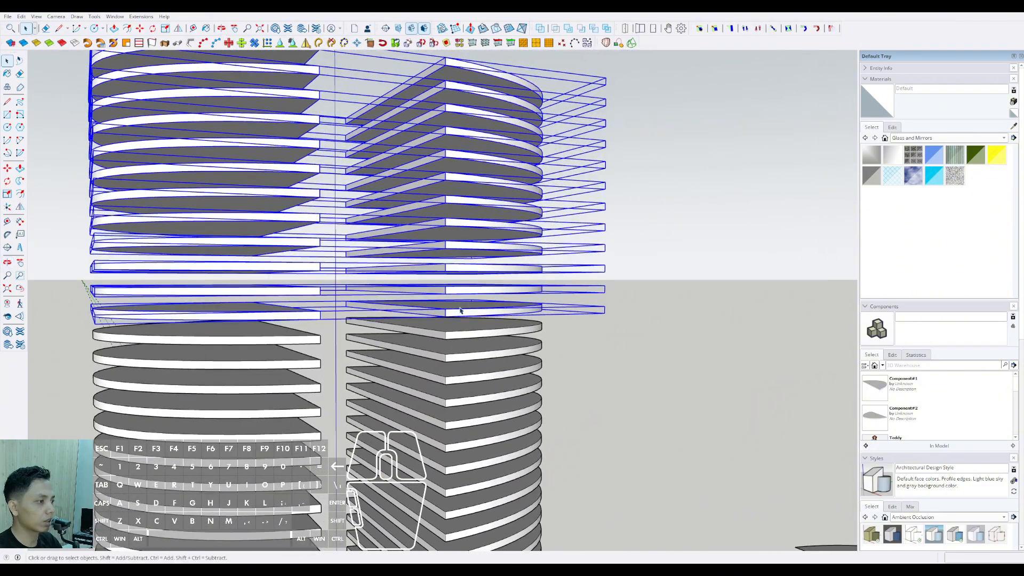
{"action": "scroll", "coordinate": [421, 305], "scroll_direction": "up", "scroll_amount": 5}
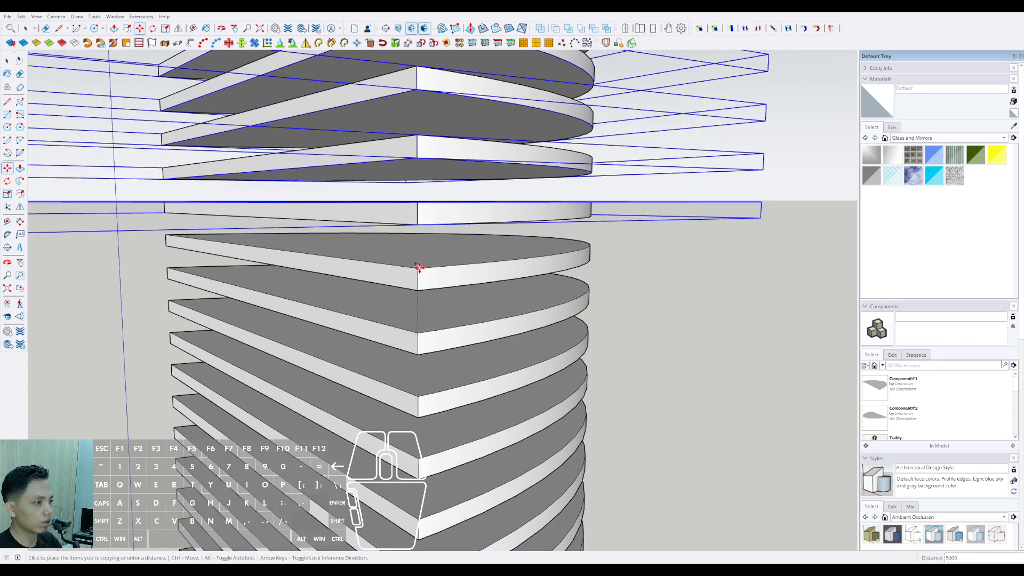
{"action": "scroll", "coordinate": [419, 266], "scroll_direction": "down", "scroll_amount": 3}
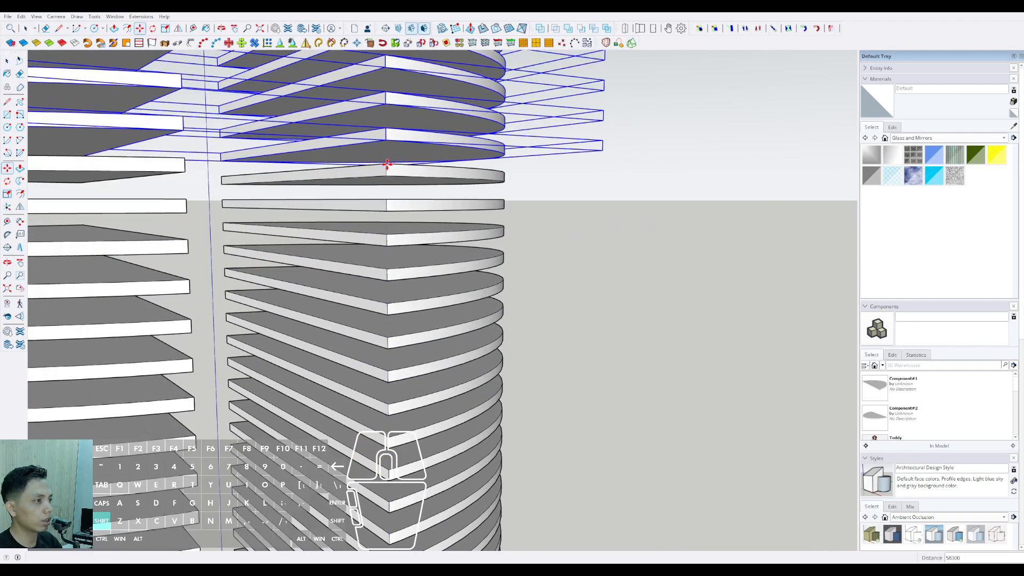
{"action": "left_click", "coordinate": [387, 164]}
{"action": "key", "text": "space"}
Step: Copy the four topmost floors of both towers straight up, continuing the stacks at the same floor spacing
{"action": "scroll", "coordinate": [421, 200], "scroll_direction": "down", "scroll_amount": 5}
{"action": "middle_click_drag", "start_coordinate": [421, 216], "coordinate": [420, 189]}
{"action": "middle_click_drag", "start_coordinate": [408, 254], "coordinate": [470, 266], "text": "shift"}
{"action": "scroll", "coordinate": [448, 251], "scroll_direction": "up", "scroll_amount": 3}
{"action": "left_click", "coordinate": [453, 211]}
{"action": "scroll", "coordinate": [447, 251], "scroll_direction": "up", "scroll_amount": 1}
{"action": "left_click", "coordinate": [456, 217], "text": "shift"}
{"action": "left_click", "coordinate": [456, 247], "text": "shift"}
{"action": "left_click", "coordinate": [456, 274], "text": "shift"}
{"action": "scroll", "coordinate": [468, 268], "scroll_direction": "up", "scroll_amount": 1}
{"action": "key", "text": "m"}
{"action": "key", "text": "ctrl"}
{"action": "left_click", "coordinate": [481, 297]}
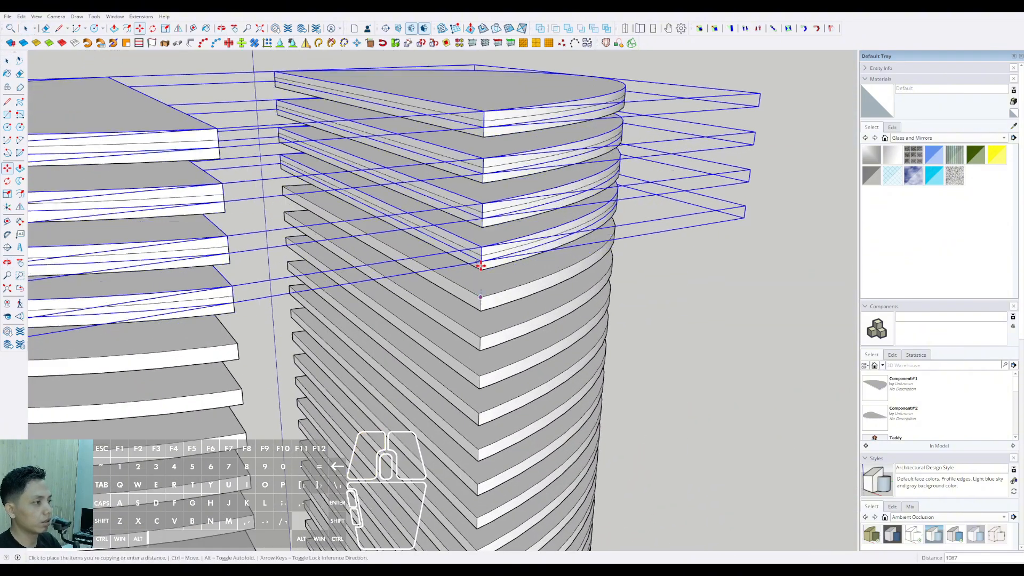
{"action": "left_click", "coordinate": [484, 121], "text": "shift"}
{"action": "scroll", "coordinate": [484, 121], "scroll_direction": "down", "scroll_amount": 8}
{"action": "middle_click_drag", "start_coordinate": [484, 121], "coordinate": [483, 80]}
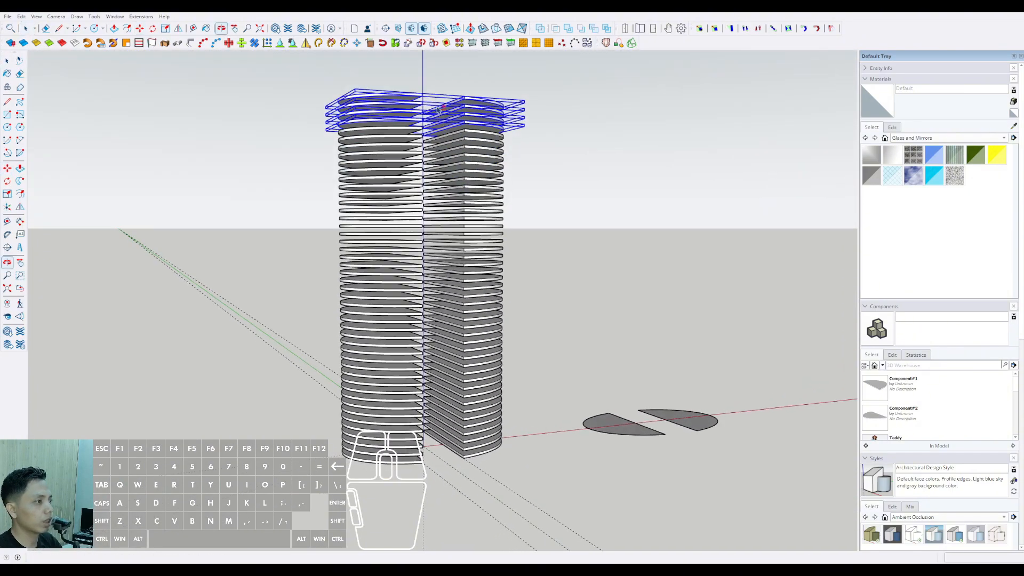
Step: Select both stacks of floors and show their entity information to check the group count
{"action": "scroll", "coordinate": [395, 251], "scroll_direction": "down", "scroll_amount": 1}
{"action": "key", "text": "space"}
{"action": "left_click", "coordinate": [502, 246]}
{"action": "mouse_move", "coordinate": [501, 246]}
{"action": "middle_mouse_down"}
{"action": "mouse_move", "coordinate": [494, 201]}
{"action": "mouse_move", "coordinate": [491, 229]}
{"action": "middle_mouse_up"}
{"action": "left_click_drag", "start_coordinate": [525, 120], "coordinate": [341, 416]}
{"action": "middle_click_drag", "start_coordinate": [416, 272], "coordinate": [464, 326]}
{"action": "left_click", "coordinate": [866, 69]}
{"action": "left_click", "coordinate": [533, 140]}
Step: Select portions of the upper floors from the top down to check how many floors the stacks contain
{"action": "scroll", "coordinate": [413, 157], "scroll_direction": "up", "scroll_amount": 4}
{"action": "mouse_move", "coordinate": [413, 157]}
{"action": "middle_mouse_down"}
{"action": "mouse_move", "coordinate": [405, 192]}
{"action": "mouse_move", "coordinate": [416, 165]}
{"action": "middle_mouse_up"}
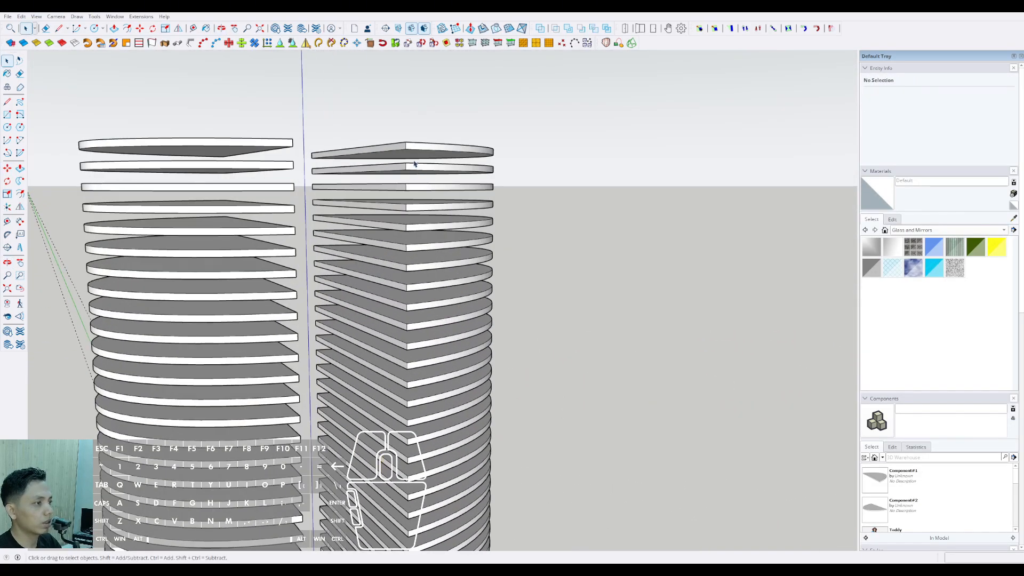
{"action": "left_click_drag", "start_coordinate": [446, 136], "coordinate": [405, 189]}
{"action": "scroll", "coordinate": [443, 155], "scroll_direction": "down", "scroll_amount": 5}
{"action": "middle_click_drag", "start_coordinate": [443, 149], "coordinate": [446, 163]}
{"action": "left_click_drag", "start_coordinate": [510, 128], "coordinate": [349, 300]}
{"action": "left_click_drag", "start_coordinate": [277, 426], "coordinate": [278, 426]}
{"action": "left_click", "coordinate": [299, 373]}
Step: Select all 50 slab groups of both towers and combine them into a single group
{"action": "middle_click_drag", "start_coordinate": [453, 299], "coordinate": [395, 195]}
{"action": "scroll", "coordinate": [394, 195], "scroll_direction": "up", "scroll_amount": 3}
{"action": "middle_click_drag", "start_coordinate": [394, 195], "coordinate": [408, 331], "text": "shift"}
{"action": "middle_click_drag", "start_coordinate": [408, 331], "coordinate": [337, 233]}
{"action": "scroll", "coordinate": [451, 374], "scroll_direction": "down", "scroll_amount": 2}
{"action": "left_click_drag", "start_coordinate": [511, 397], "coordinate": [504, 368]}
{"action": "scroll", "coordinate": [504, 368], "scroll_direction": "up", "scroll_amount": 2}
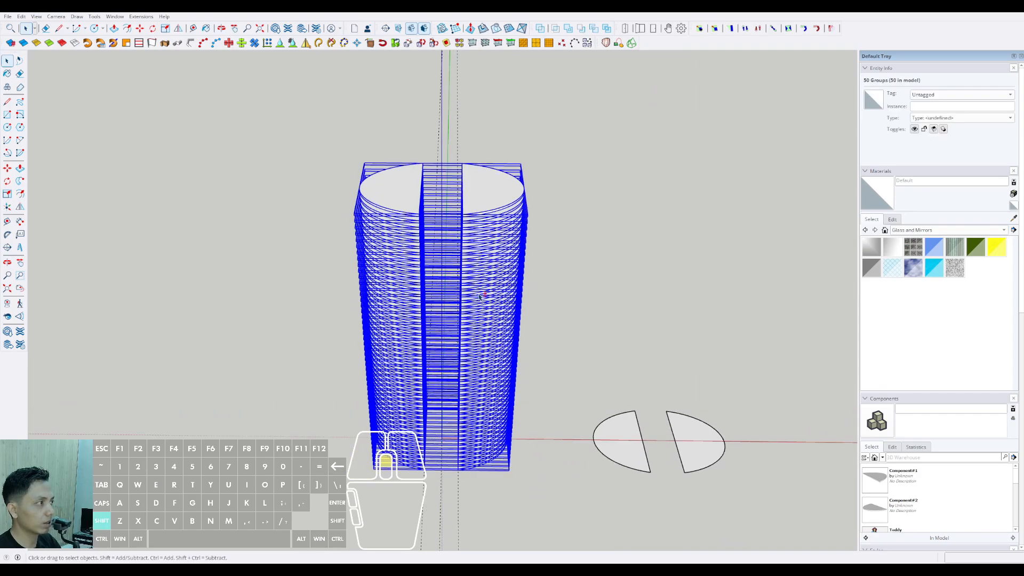
{"action": "middle_click_drag", "start_coordinate": [504, 368], "coordinate": [489, 242]}
{"action": "scroll", "coordinate": [512, 439], "scroll_direction": "up", "scroll_amount": 2}
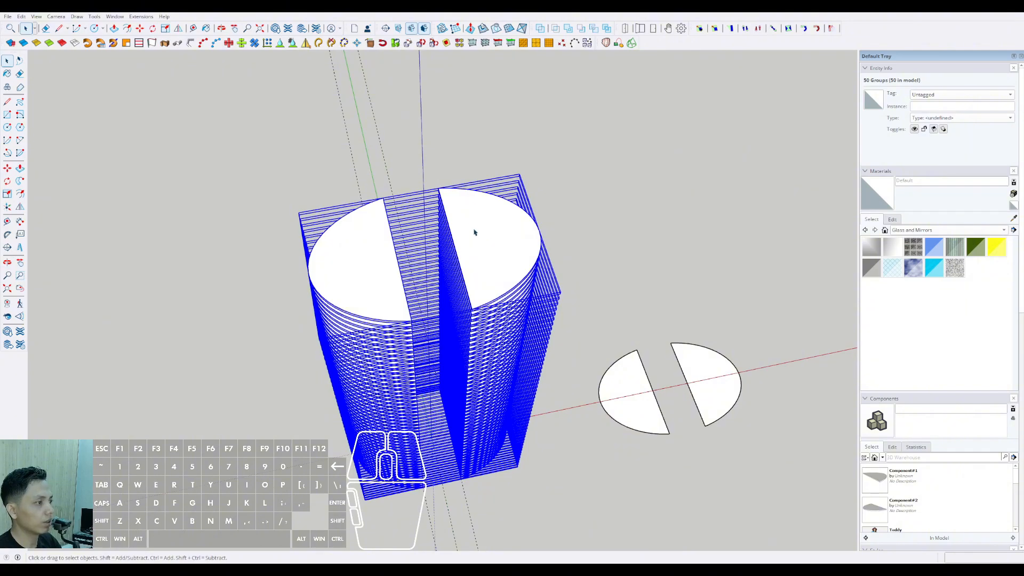
{"action": "key", "text": "ctrl+g"}
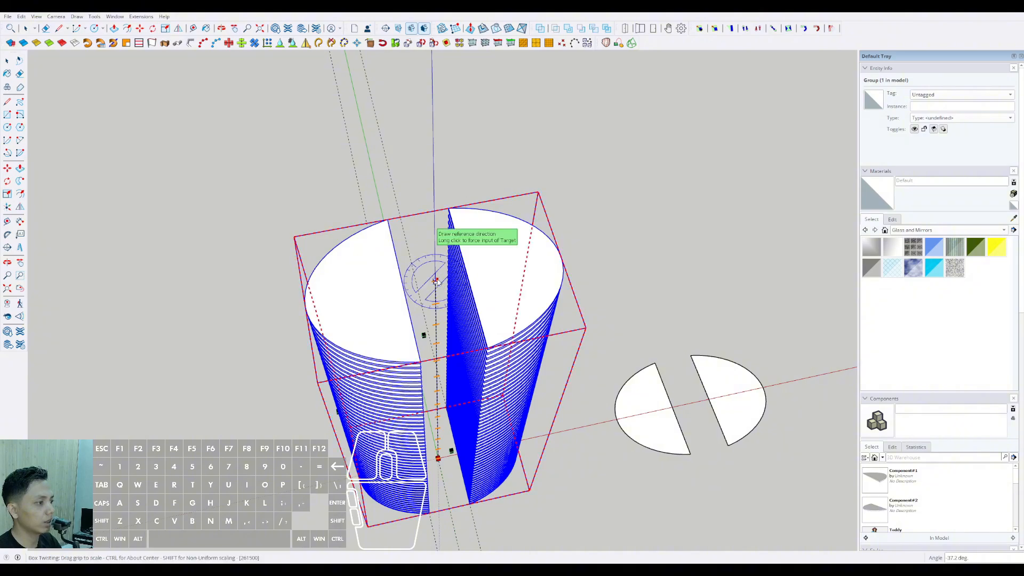
Step: Twist the grouped floors 90 degrees about the vertical axis with Box Twisting
{"action": "left_click", "coordinate": [583, 258]}
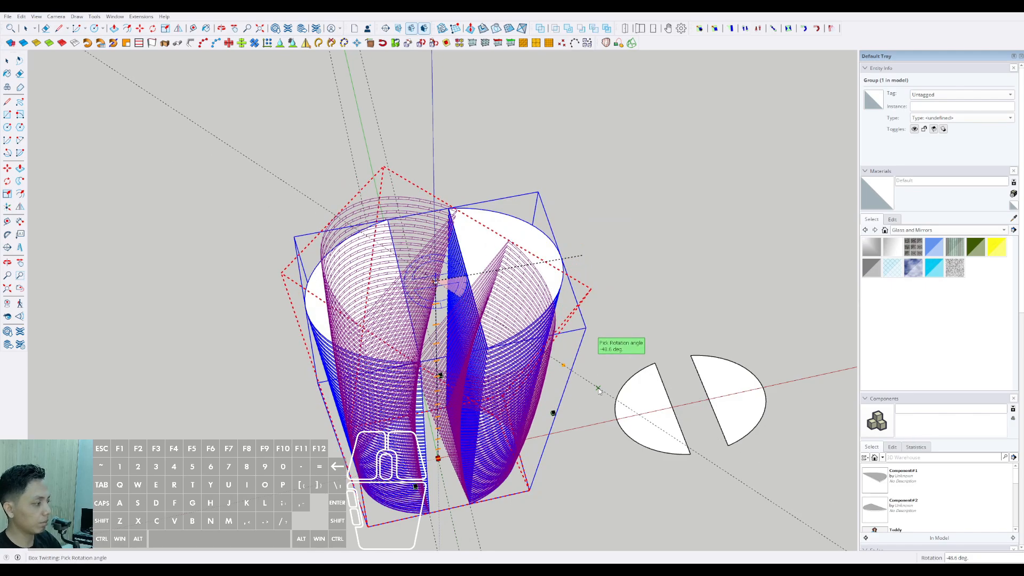
{"action": "type", "text": "90"}
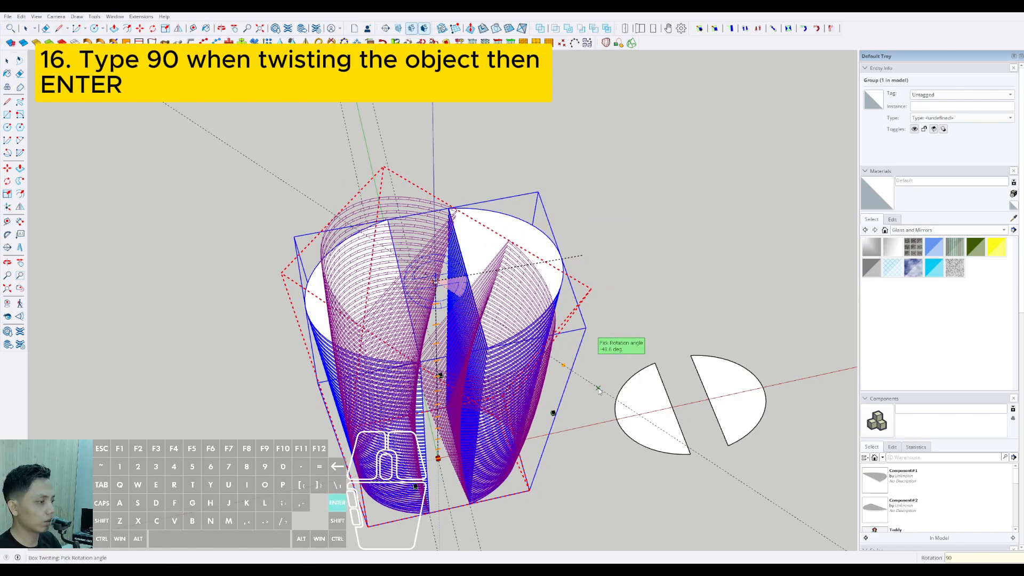
{"action": "key", "text": "Return"}
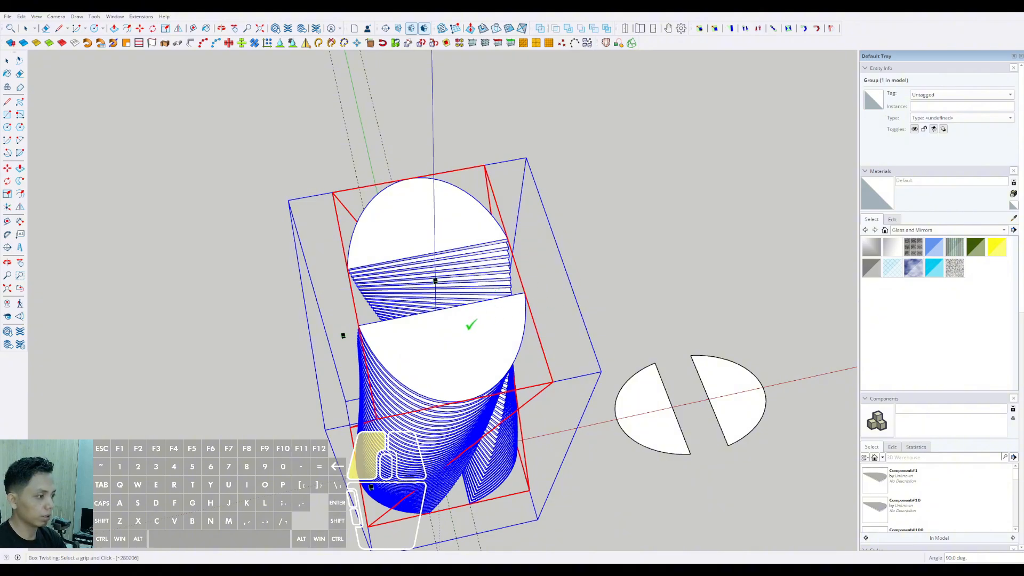
{"action": "middle_click_drag", "start_coordinate": [506, 327], "coordinate": [631, 238]}
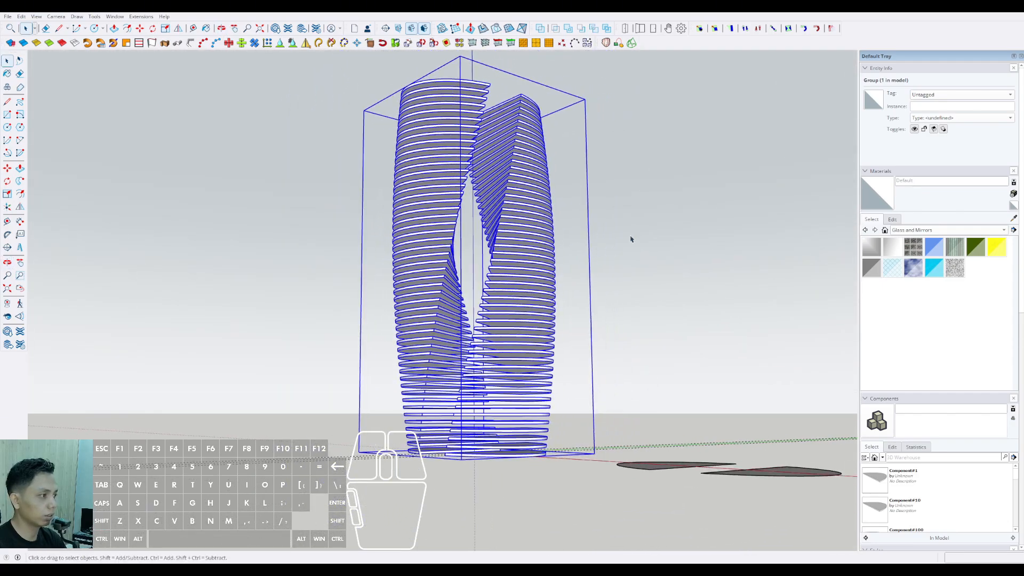
Step: Examine the twisted tower from several angles, including a close look at the outer edges of the slabs
{"action": "left_click", "coordinate": [610, 313]}
{"action": "middle_click_drag", "start_coordinate": [610, 313], "coordinate": [578, 362]}
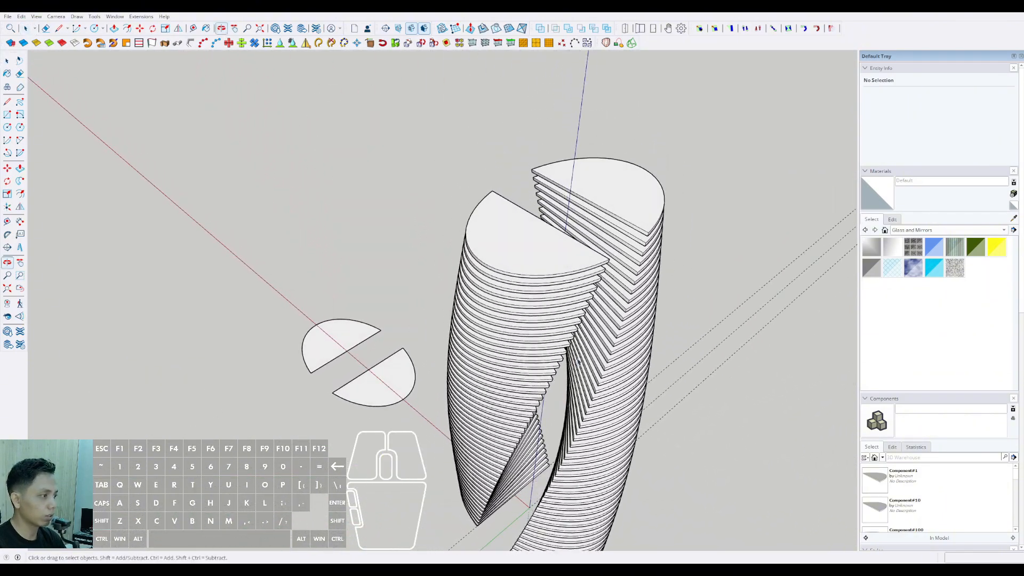
{"action": "left_click", "coordinate": [551, 270]}
{"action": "middle_click_drag", "start_coordinate": [552, 269], "coordinate": [352, 249]}
{"action": "middle_click_drag", "start_coordinate": [373, 313], "coordinate": [393, 302]}
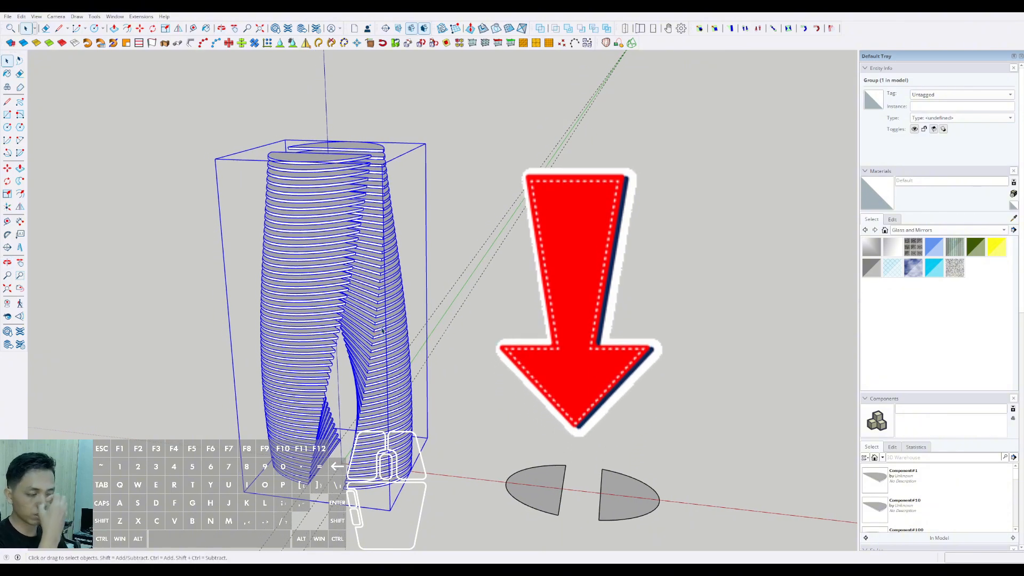
{"action": "middle_click_drag", "start_coordinate": [526, 483], "coordinate": [538, 411]}
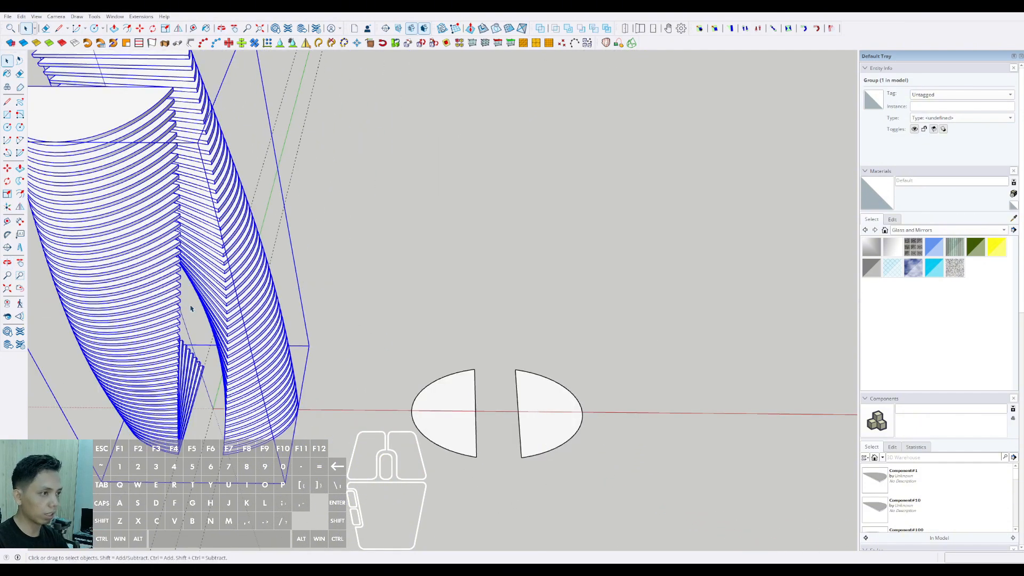
{"action": "middle_click_drag", "start_coordinate": [191, 308], "coordinate": [651, 372]}
{"action": "scroll", "coordinate": [652, 372], "scroll_direction": "down", "scroll_amount": 10}
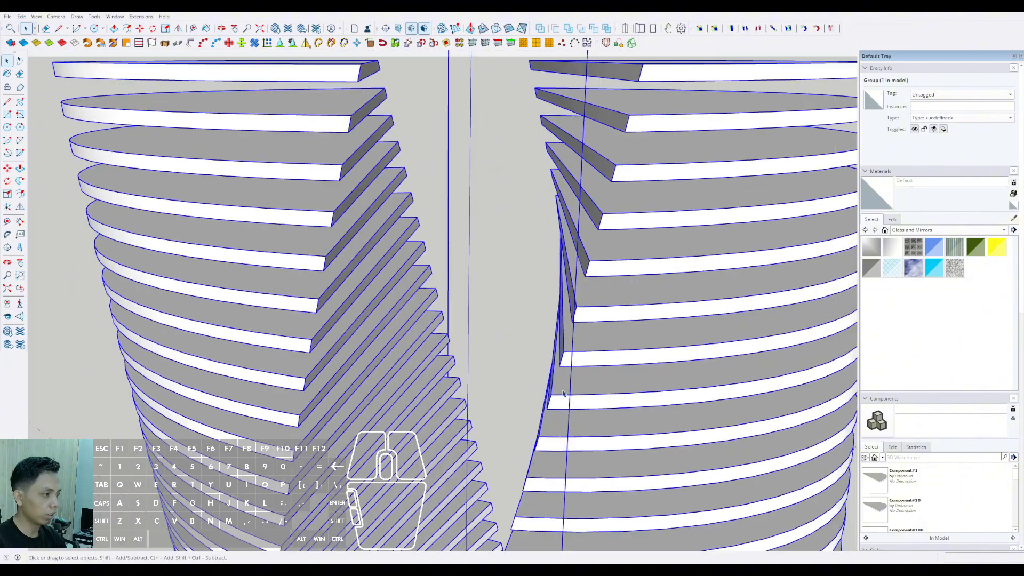
{"action": "scroll", "coordinate": [553, 388], "scroll_direction": "up", "scroll_amount": 15}
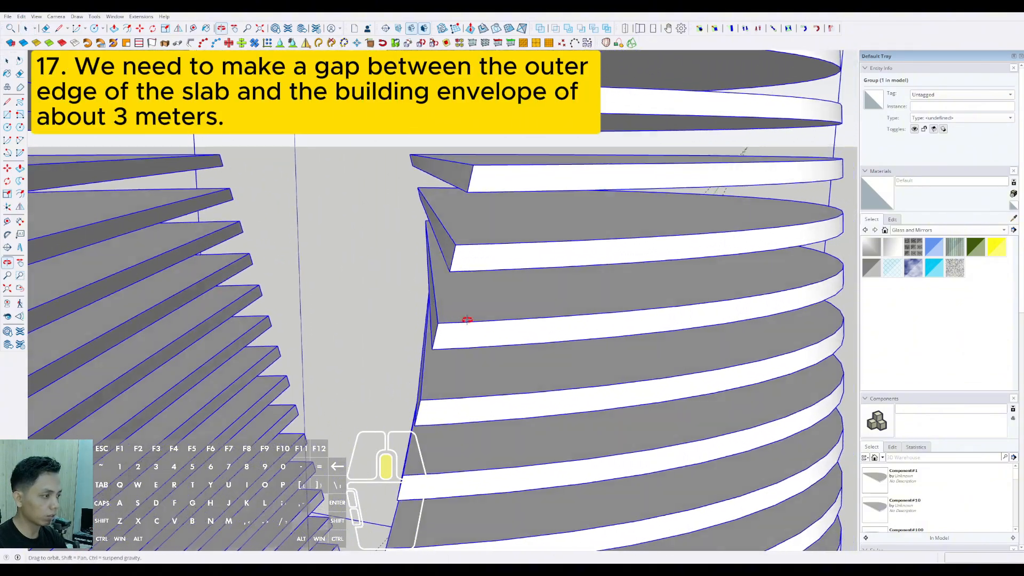
{"action": "middle_click_drag", "start_coordinate": [466, 319], "coordinate": [785, 291]}
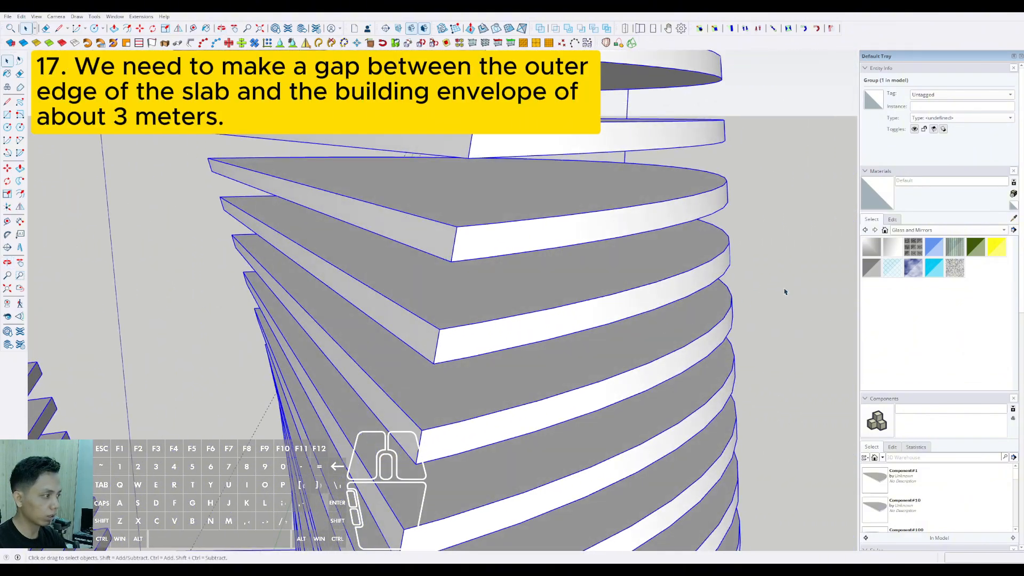
{"action": "scroll", "coordinate": [586, 312], "scroll_direction": "down", "scroll_amount": 12}
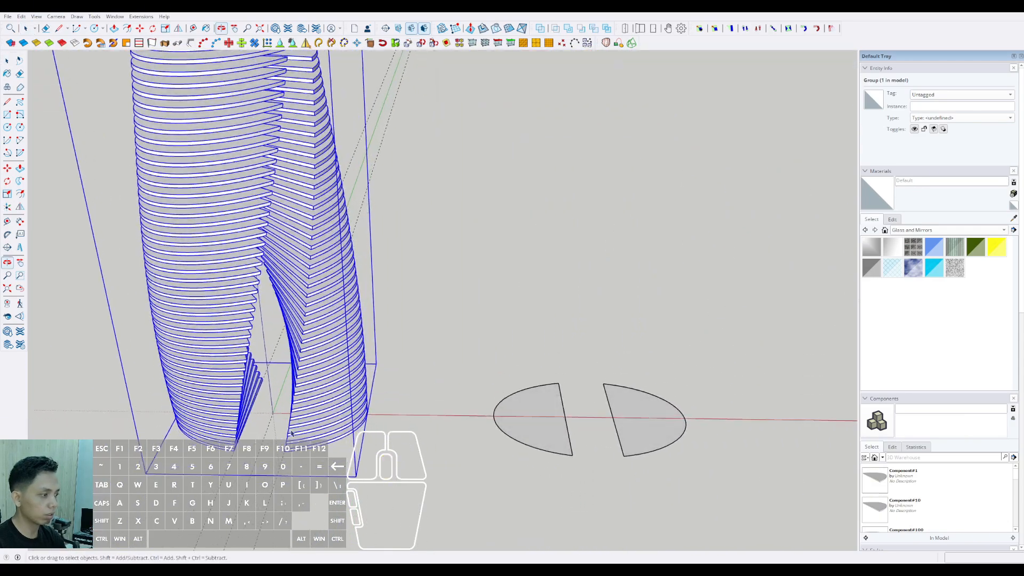
Step: Select the two flat segments beside the tower and copy them 200 m along the red axis, away from the tower
{"action": "double_click", "coordinate": [548, 416]}
{"action": "middle_click_drag", "start_coordinate": [600, 418], "coordinate": [513, 390]}
{"action": "middle_click_drag", "start_coordinate": [416, 357], "coordinate": [416, 381]}
{"action": "left_click_drag", "start_coordinate": [346, 291], "coordinate": [549, 432]}
{"action": "middle_click_drag", "start_coordinate": [421, 357], "coordinate": [417, 374]}
{"action": "key", "text": "m"}
{"action": "left_click", "coordinate": [409, 356]}
{"action": "key", "text": "ctrl"}
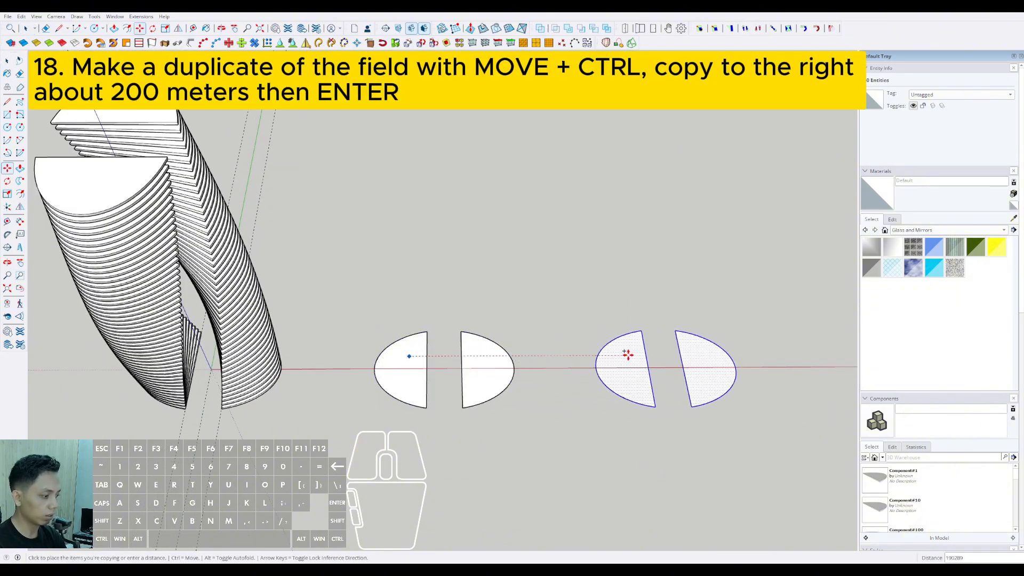
{"action": "key", "text": "Return"}
Step: Offset the outlines of both original flat segments outward to form slightly larger envelope profiles
{"action": "middle_click_drag", "start_coordinate": [525, 469], "coordinate": [516, 356], "text": "shift"}
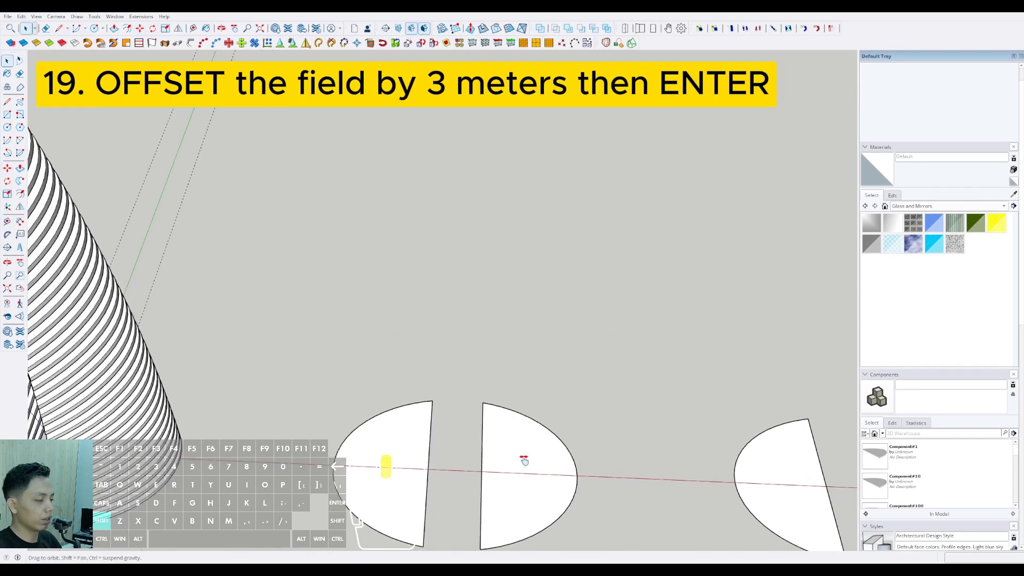
{"action": "left_click", "coordinate": [516, 356]}
{"action": "scroll", "coordinate": [523, 352], "scroll_direction": "up", "scroll_amount": 2}
{"action": "key", "text": "f"}
{"action": "left_click", "coordinate": [545, 318]}
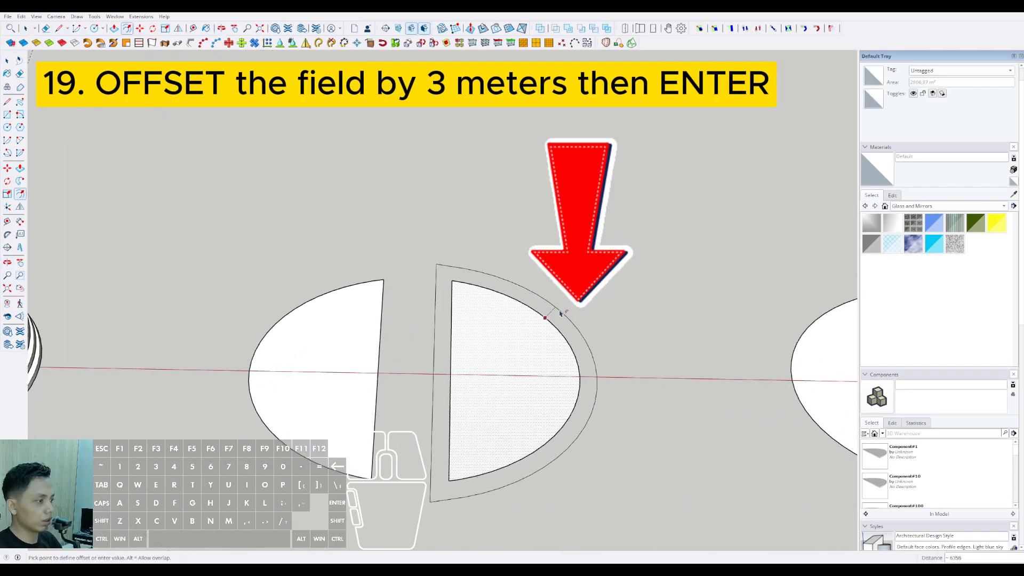
{"action": "type", "text": "15"}
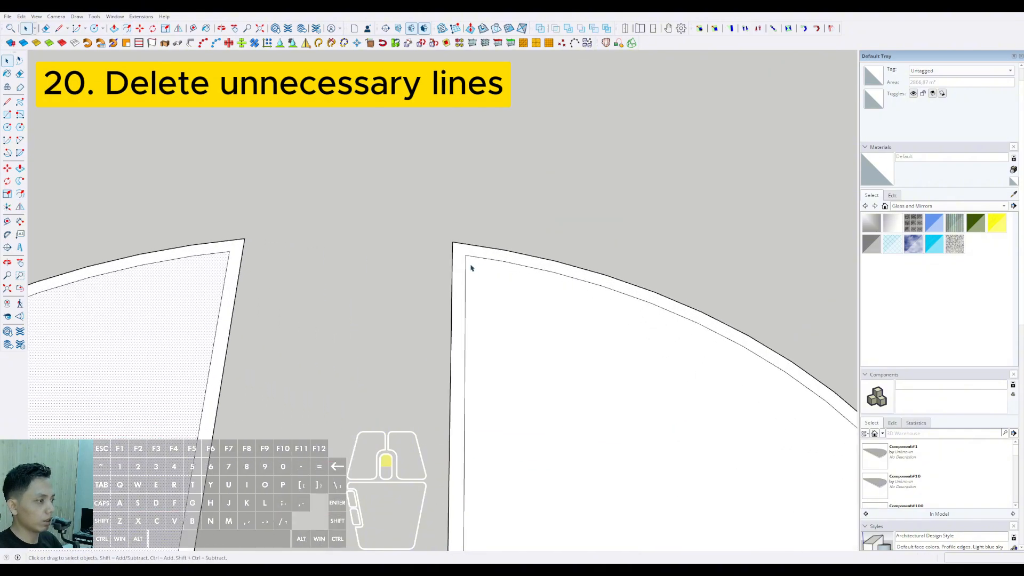
Step: Erase the inner outlines of both offset segments, leaving only the enlarged profiles
{"action": "left_click_drag", "start_coordinate": [469, 261], "coordinate": [468, 255]}
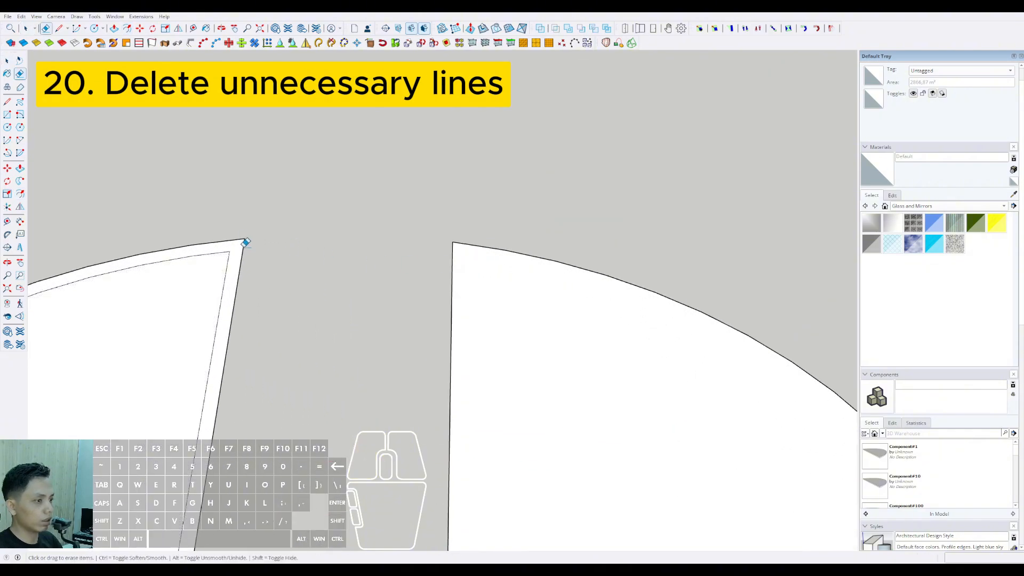
{"action": "left_click_drag", "start_coordinate": [218, 254], "coordinate": [213, 254]}
{"action": "scroll", "coordinate": [497, 281], "scroll_direction": "down", "scroll_amount": 5}
{"action": "key", "text": "space"}
Step: Push/Pull both enlarged segments up 261500 mm to match the height of the floor stack
{"action": "mouse_move", "coordinate": [510, 436]}
{"action": "middle_mouse_down", "text": "shift"}
{"action": "mouse_move", "coordinate": [478, 347]}
{"action": "mouse_move", "coordinate": [486, 338]}
{"action": "mouse_move", "coordinate": [589, 403]}
{"action": "middle_mouse_up", "text": "shift"}
{"action": "scroll", "coordinate": [485, 336], "scroll_direction": "down", "scroll_amount": 3}
{"action": "left_click", "coordinate": [594, 377]}
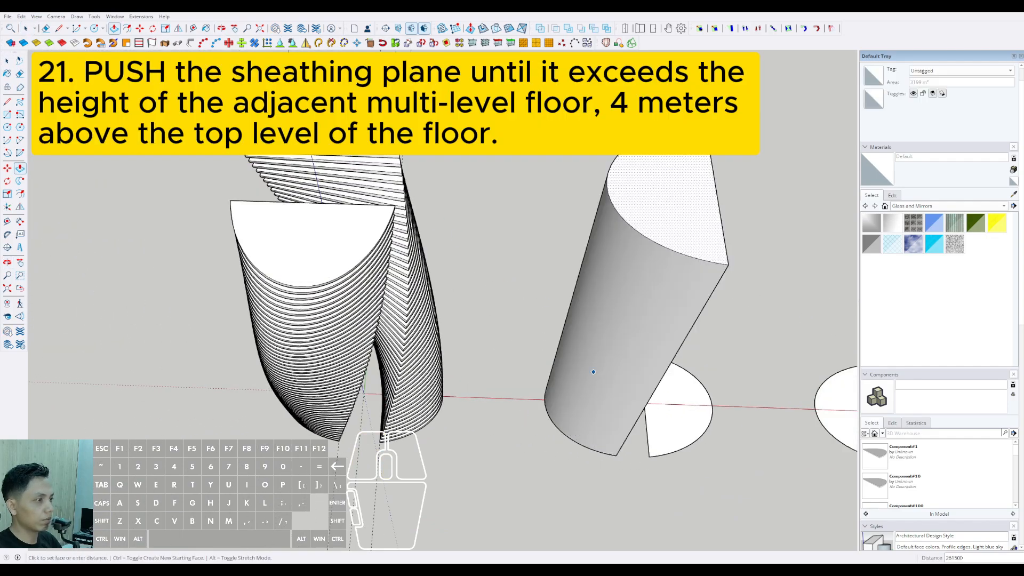
{"action": "key", "text": "space"}
{"action": "scroll", "coordinate": [640, 329], "scroll_direction": "down", "scroll_amount": 3}
{"action": "middle_click_drag", "start_coordinate": [640, 329], "coordinate": [531, 335], "text": "shift"}
{"action": "left_click", "coordinate": [570, 381]}
{"action": "left_click", "coordinate": [539, 231]}
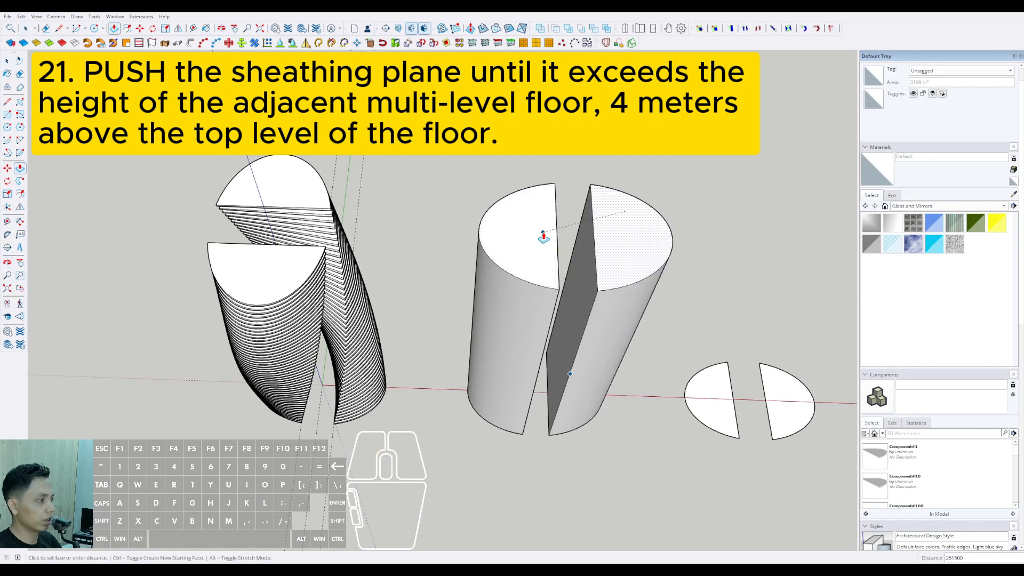
{"action": "key", "text": "space"}
Step: Raise the top faces of both envelope solids by another 4000 mm with Push/Pull
{"action": "scroll", "coordinate": [567, 266], "scroll_direction": "up", "scroll_amount": 5}
{"action": "key", "text": "p"}
{"action": "left_click", "coordinate": [567, 266]}
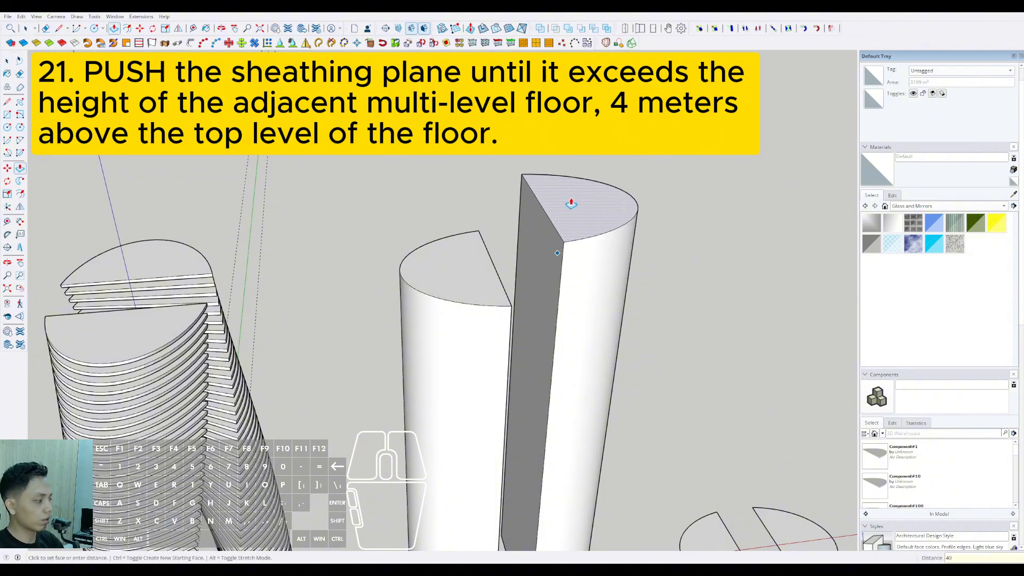
{"action": "type", "text": "4000"}
{"action": "key", "text": "Return"}
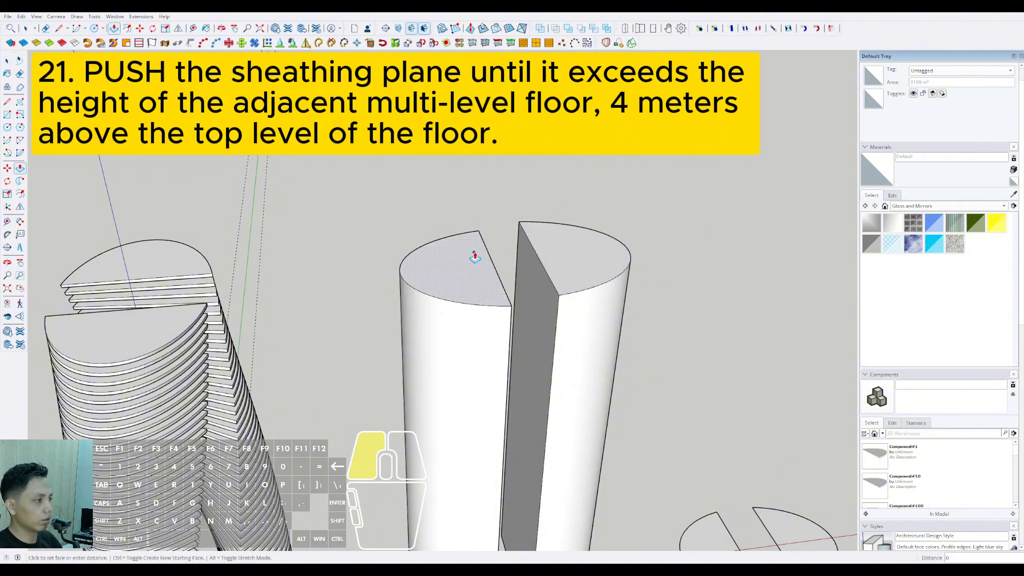
{"action": "scroll", "coordinate": [582, 249], "scroll_direction": "down", "scroll_amount": 3}
{"action": "middle_click_drag", "start_coordinate": [554, 250], "coordinate": [471, 235]}
{"action": "scroll", "coordinate": [471, 235], "scroll_direction": "up", "scroll_amount": 2}
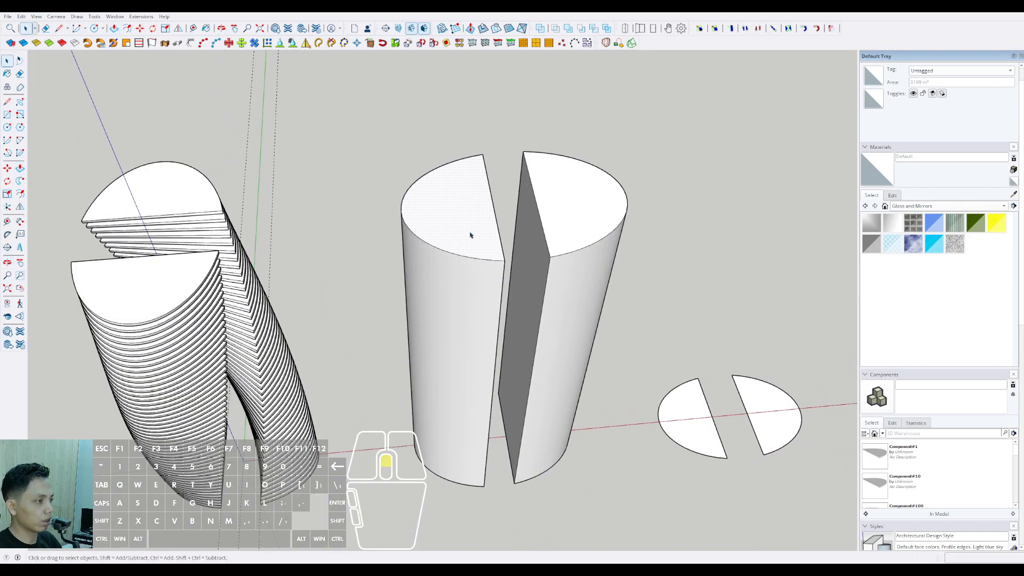
Step: Make each of the two tall envelope solids its own separate group
{"action": "triple_click", "coordinate": [469, 222]}
{"action": "left_click", "coordinate": [495, 279]}
{"action": "middle_click_drag", "start_coordinate": [564, 242], "coordinate": [543, 333]}
{"action": "triple_click", "coordinate": [462, 220]}
{"action": "key", "text": "ctrl+g"}
Step: Select both envelope groups and twist them together 90 degrees about the vertical axis with Box Twisting
{"action": "scroll", "coordinate": [492, 299], "scroll_direction": "down", "scroll_amount": 3}
{"action": "left_click", "coordinate": [491, 299], "text": "shift"}
{"action": "mouse_move", "coordinate": [491, 299]}
{"action": "middle_mouse_down", "text": "shift"}
{"action": "mouse_move", "coordinate": [468, 307]}
{"action": "mouse_move", "coordinate": [494, 313]}
{"action": "middle_mouse_up", "text": "shift"}
{"action": "scroll", "coordinate": [519, 321], "scroll_direction": "up", "scroll_amount": 1}
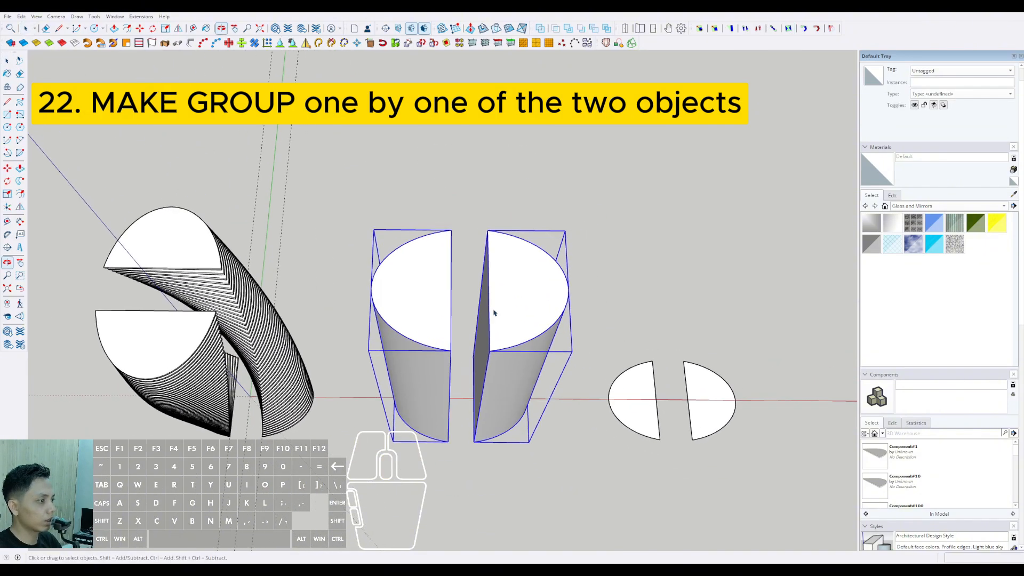
{"action": "left_click", "coordinate": [526, 278], "text": "shift"}
{"action": "scroll", "coordinate": [509, 286], "scroll_direction": "up", "scroll_amount": 2}
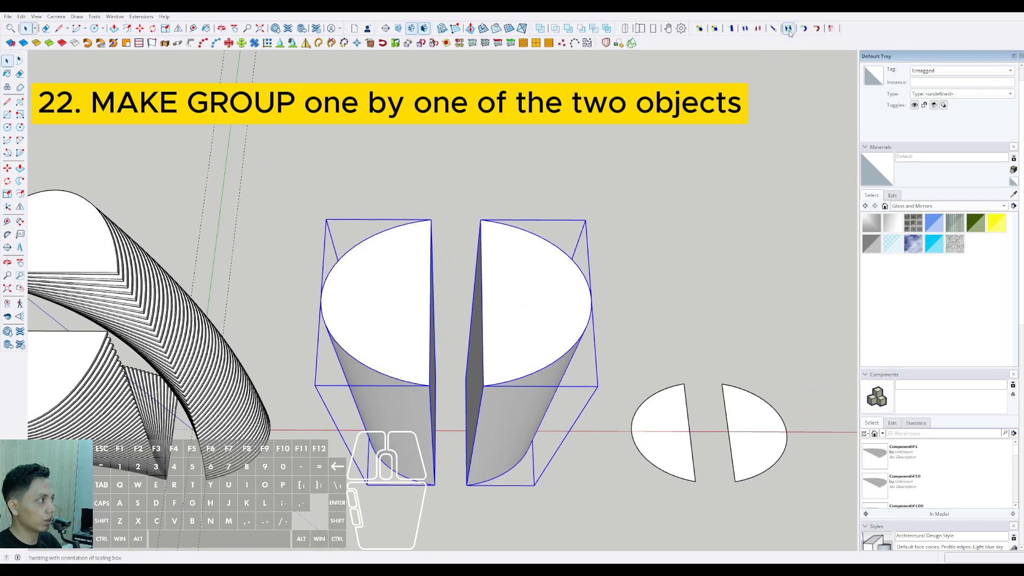
{"action": "left_click", "coordinate": [788, 28]}
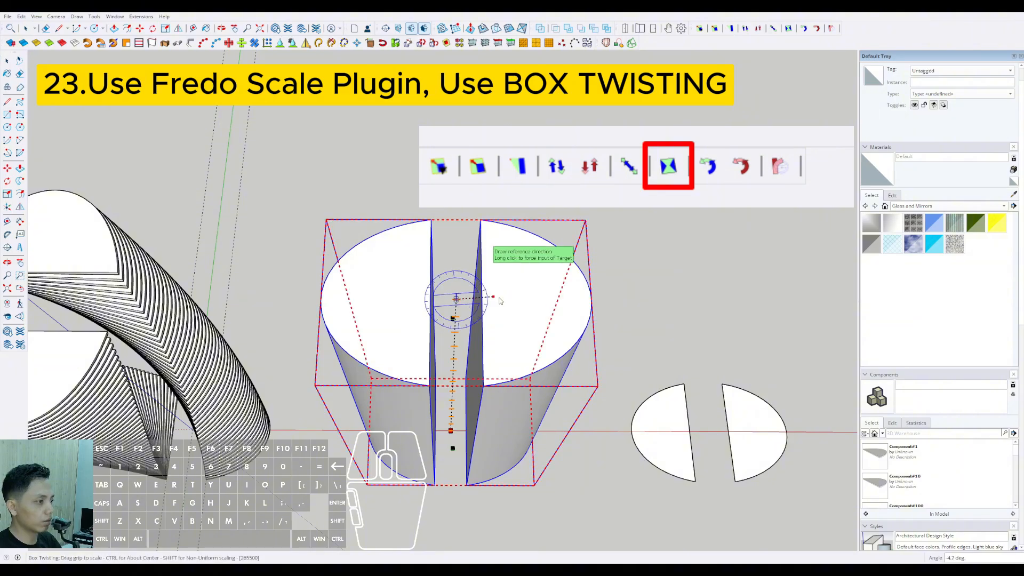
{"action": "left_click", "coordinate": [500, 301]}
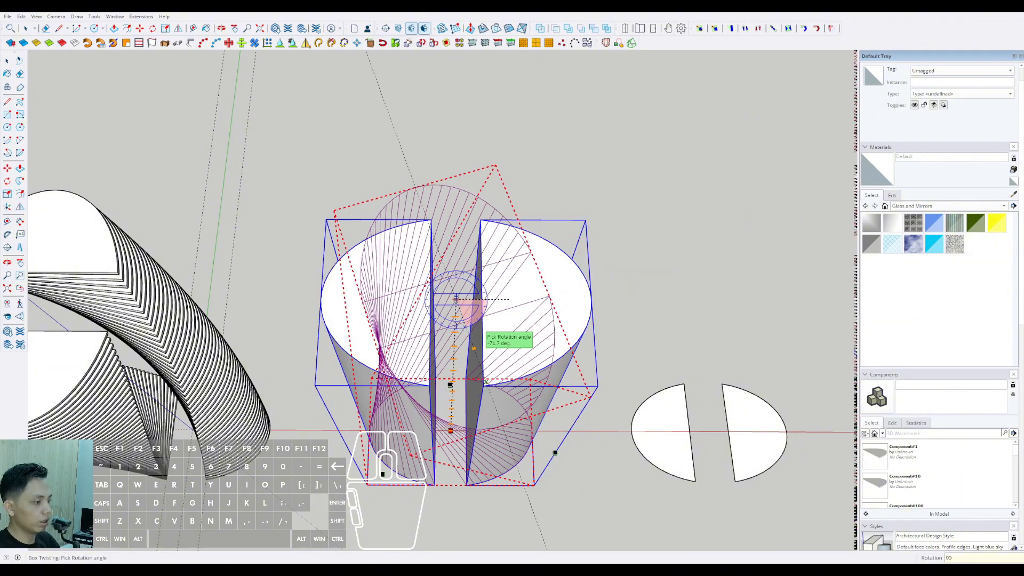
{"action": "key", "text": "Return"}
{"action": "middle_click_drag", "start_coordinate": [455, 299], "coordinate": [542, 233]}
Step: Copy the twisted envelope pair 200 m along the red axis onto the twisted floor stack
{"action": "key", "text": "m"}
{"action": "left_click", "coordinate": [546, 217]}
{"action": "key", "text": "ctrl"}
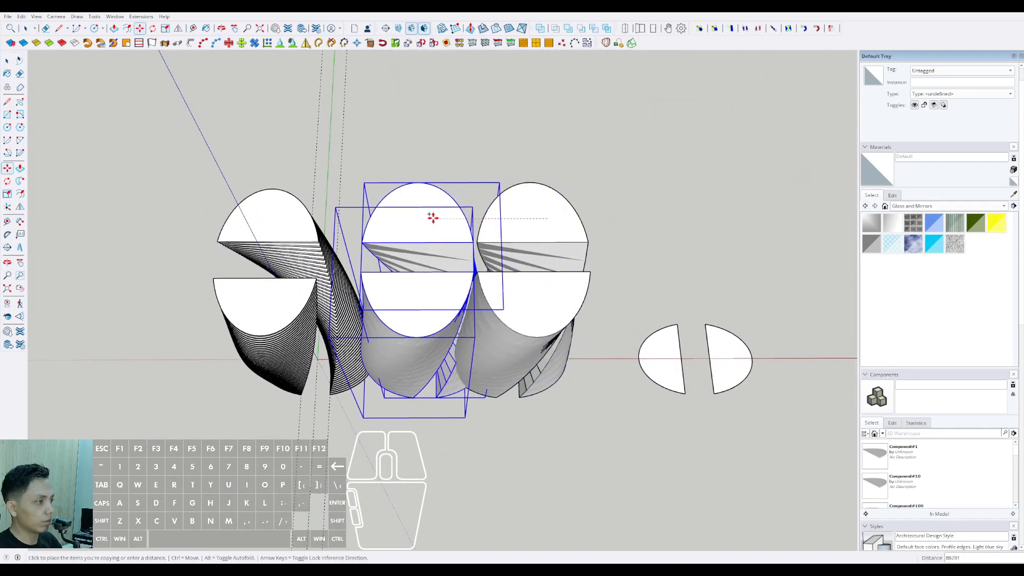
{"action": "type", "text": "200"}
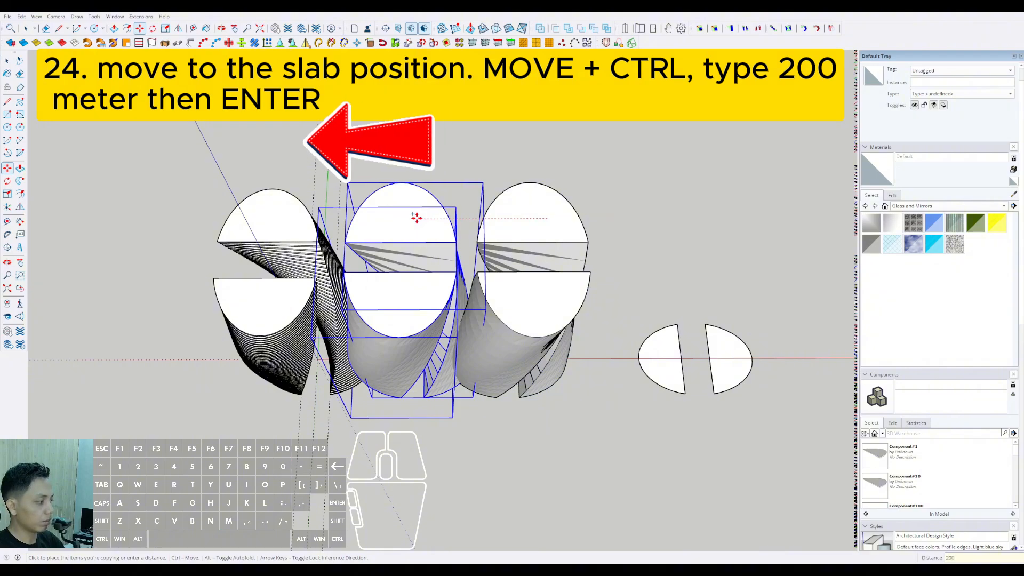
{"action": "key", "text": "Return"}
{"action": "middle_click_drag", "start_coordinate": [416, 217], "coordinate": [339, 382]}
Step: Set the Soften Edges angle of the rear twisted envelope's geometry to 0 degrees with Smooth normals on
{"action": "left_click", "coordinate": [361, 167]}
{"action": "mouse_move", "coordinate": [361, 167]}
{"action": "middle_mouse_down"}
{"action": "mouse_move", "coordinate": [390, 187]}
{"action": "mouse_move", "coordinate": [377, 202]}
{"action": "mouse_move", "coordinate": [372, 166]}
{"action": "middle_mouse_up"}
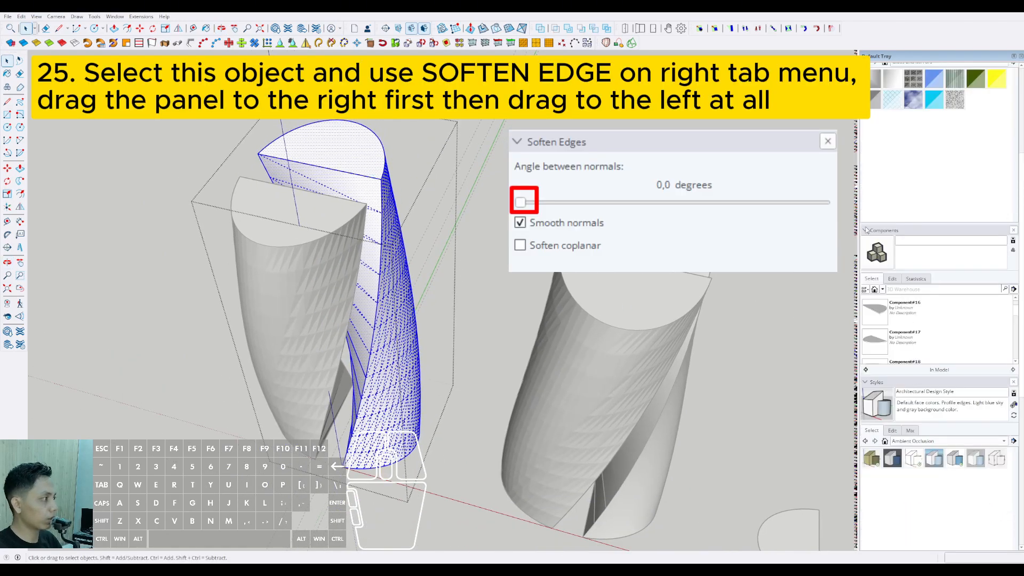
{"action": "left_click", "coordinate": [867, 230]}
{"action": "scroll", "coordinate": [933, 142], "scroll_direction": "up", "scroll_amount": 4}
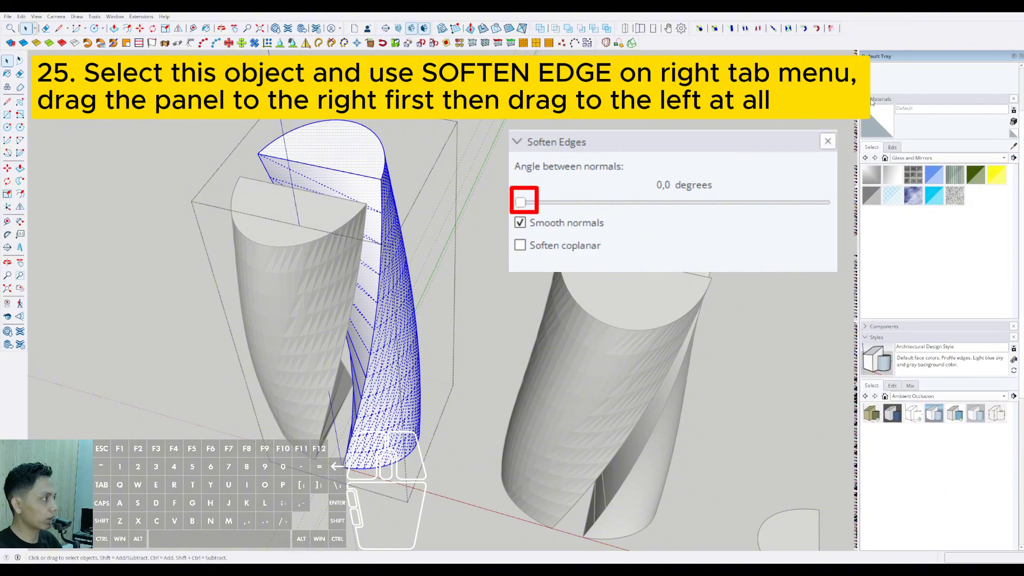
{"action": "left_click", "coordinate": [889, 98]}
{"action": "scroll", "coordinate": [884, 94], "scroll_direction": "up", "scroll_amount": 3}
{"action": "left_click", "coordinate": [869, 70]}
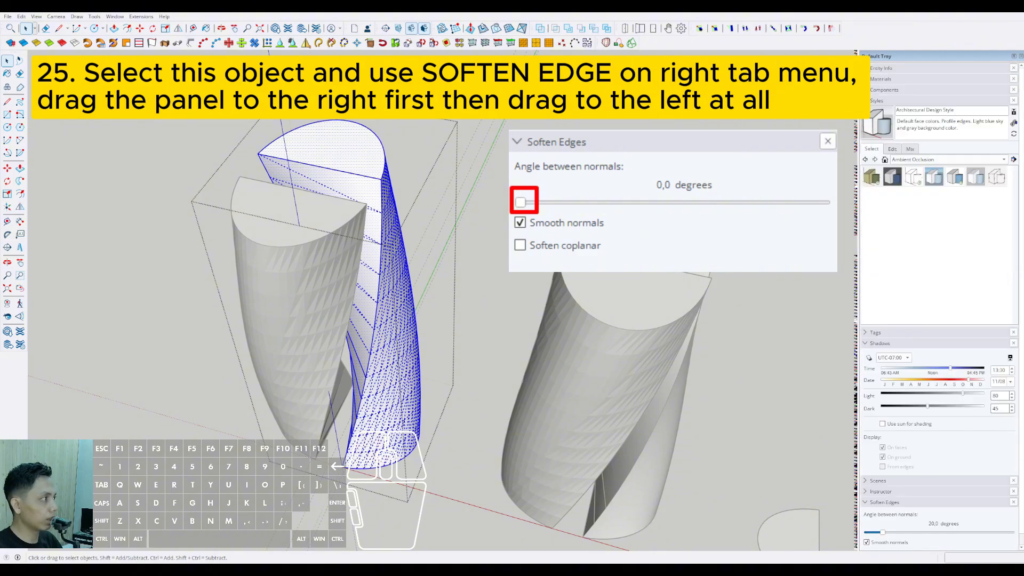
{"action": "left_click", "coordinate": [870, 100]}
{"action": "left_click", "coordinate": [869, 122]}
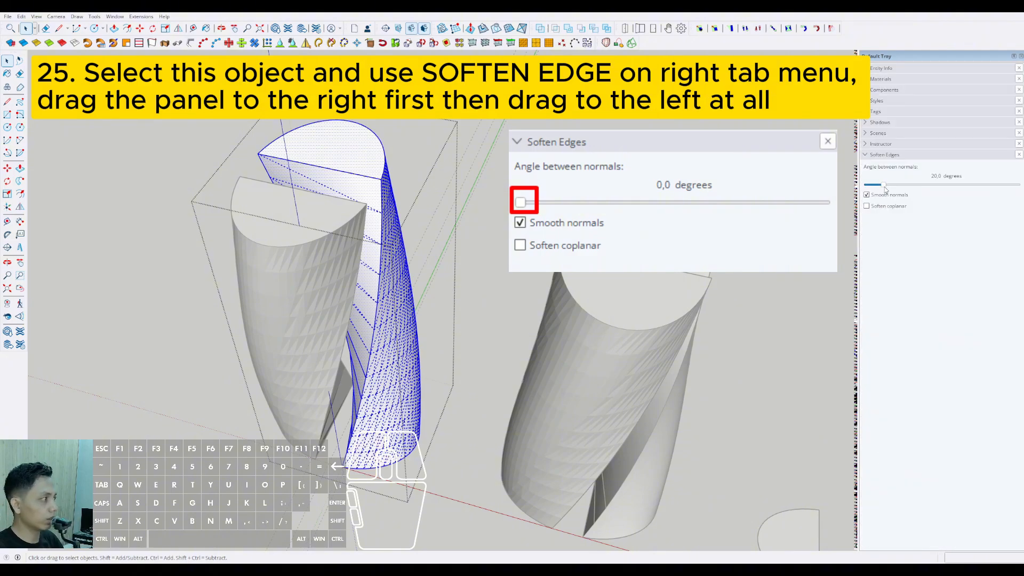
{"action": "left_click_drag", "start_coordinate": [883, 184], "coordinate": [865, 185]}
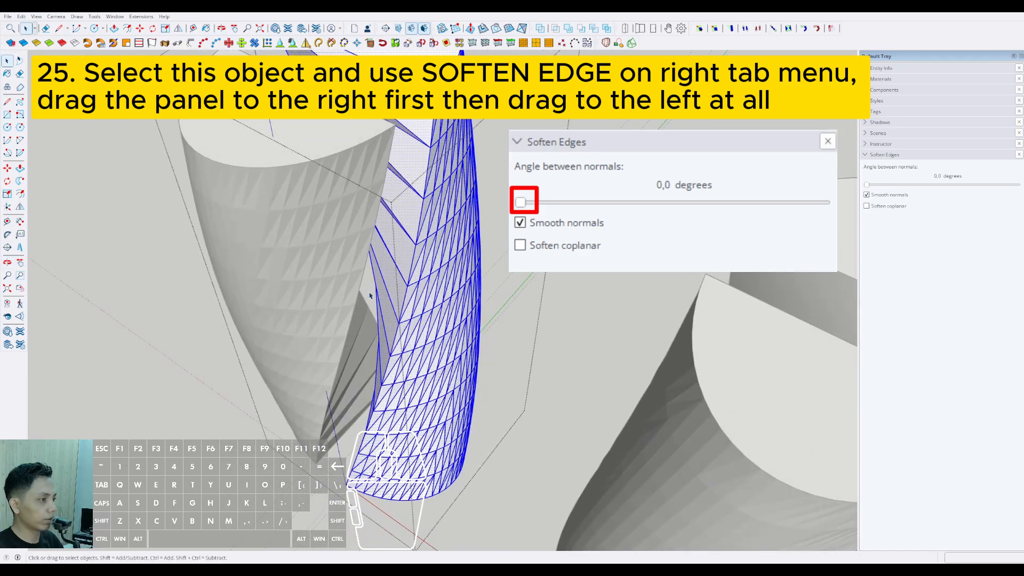
Step: Remove the rear envelope's top cap and copy its open shell 200 m away along the green axis
{"action": "middle_click_drag", "start_coordinate": [370, 295], "coordinate": [559, 325]}
{"action": "middle_click_drag", "start_coordinate": [432, 311], "coordinate": [386, 323]}
{"action": "scroll", "coordinate": [457, 434], "scroll_direction": "up", "scroll_amount": 5}
{"action": "scroll", "coordinate": [437, 285], "scroll_direction": "down", "scroll_amount": 5}
{"action": "left_click", "coordinate": [386, 324]}
{"action": "scroll", "coordinate": [385, 324], "scroll_direction": "up", "scroll_amount": 3}
{"action": "key", "text": "m"}
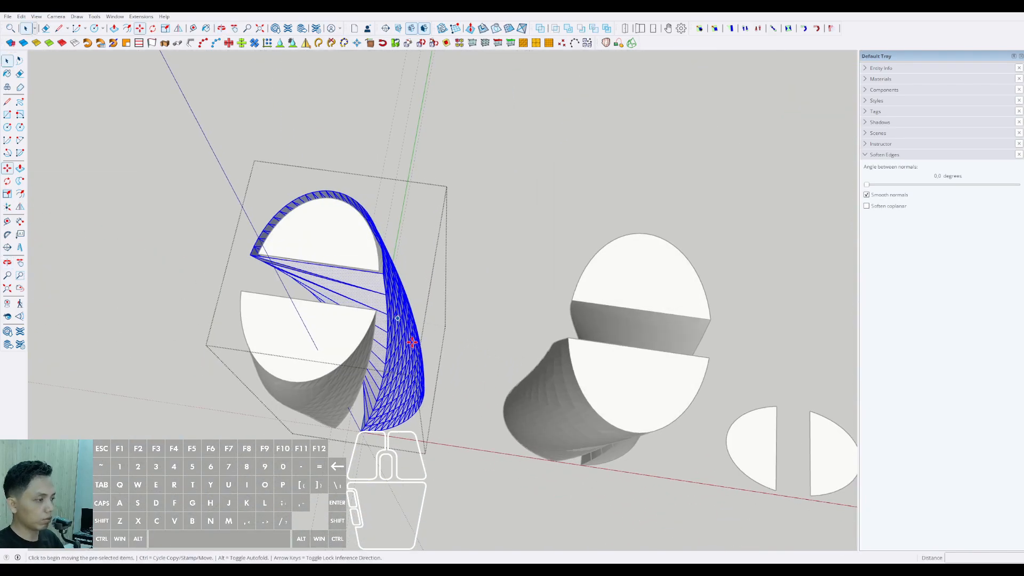
{"action": "key", "text": "ctrl"}
{"action": "left_click", "coordinate": [448, 402]}
{"action": "key", "text": "shift"}
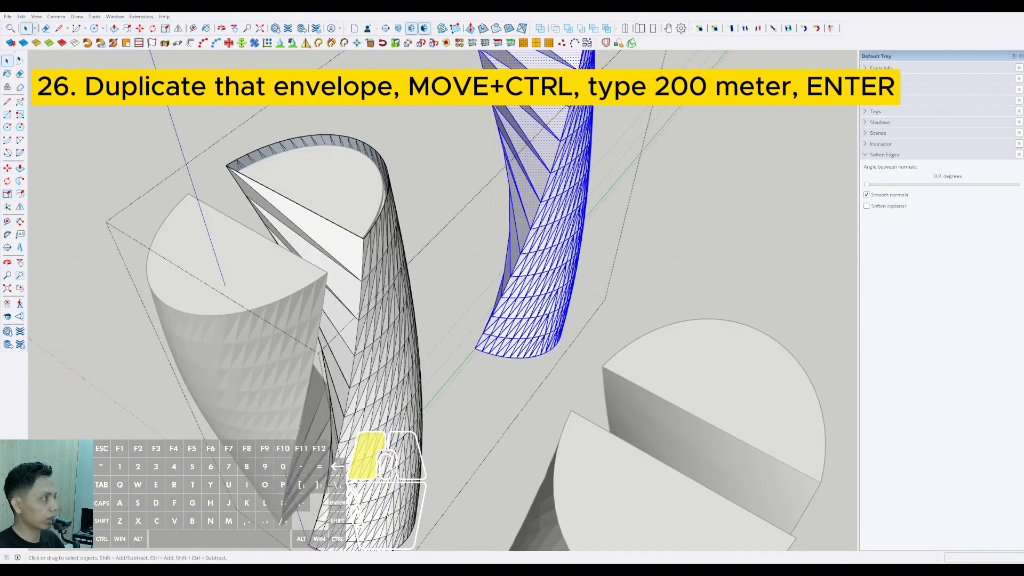
Step: Paint all faces of the original envelope shell around the slabs with the pink Color L02 material
{"action": "left_click", "coordinate": [878, 81]}
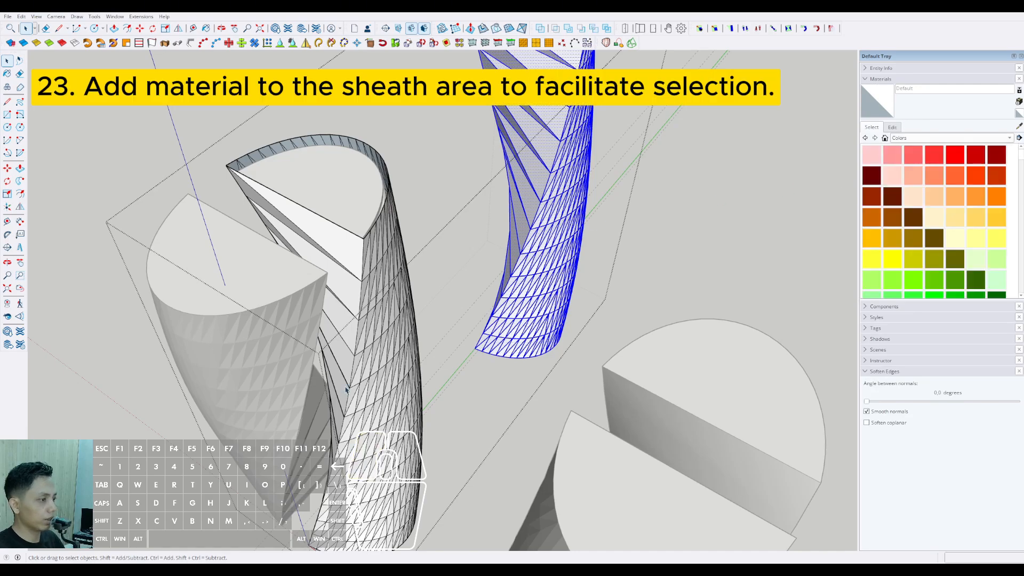
{"action": "scroll", "coordinate": [887, 251], "scroll_direction": "down", "scroll_amount": 6}
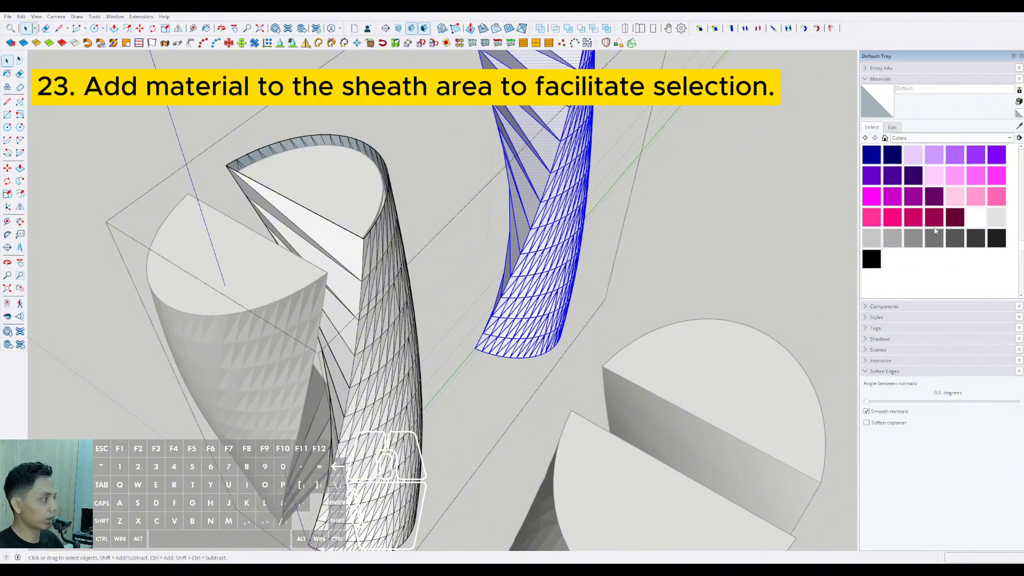
{"action": "left_click", "coordinate": [979, 195]}
{"action": "scroll", "coordinate": [360, 271], "scroll_direction": "up", "scroll_amount": 2}
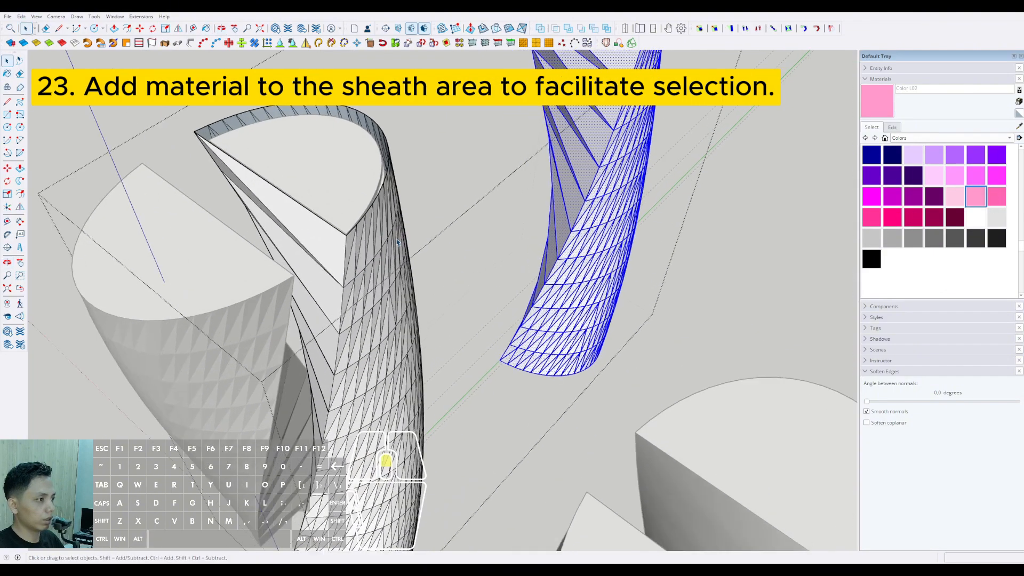
{"action": "key", "text": "space"}
{"action": "triple_click", "coordinate": [315, 235]}
{"action": "scroll", "coordinate": [315, 235], "scroll_direction": "up", "scroll_amount": 2}
{"action": "left_click", "coordinate": [885, 108]}
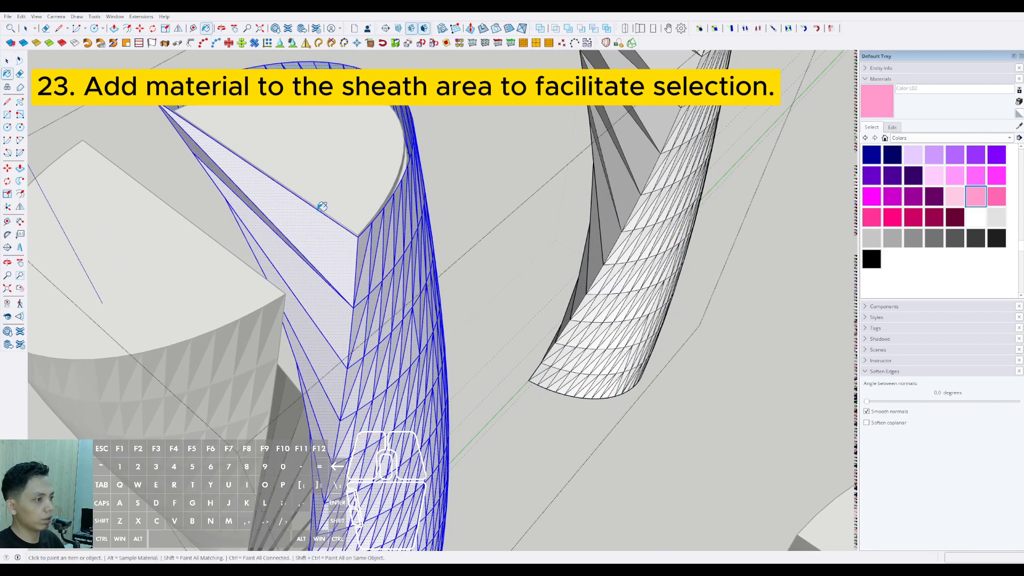
{"action": "scroll", "coordinate": [297, 212], "scroll_direction": "up", "scroll_amount": 1}
{"action": "left_click", "coordinate": [297, 212]}
{"action": "scroll", "coordinate": [329, 235], "scroll_direction": "down", "scroll_amount": 1}
{"action": "mouse_move", "coordinate": [329, 235]}
{"action": "middle_mouse_down"}
{"action": "mouse_move", "coordinate": [381, 182]}
{"action": "mouse_move", "coordinate": [372, 197]}
{"action": "middle_mouse_up"}
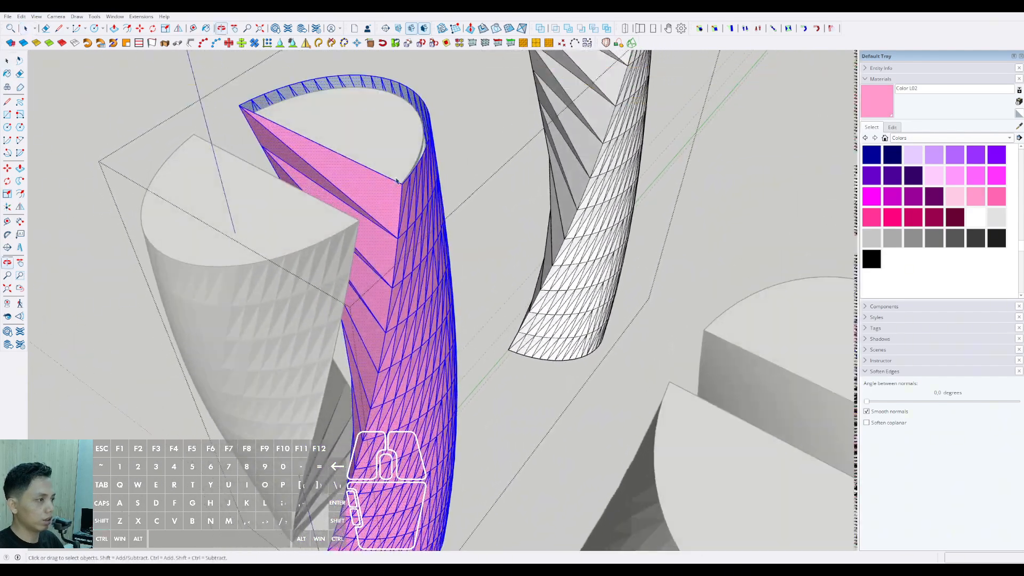
Step: Select all faces sharing the pink material on the original shell and delete them, keeping only the edges
{"action": "scroll", "coordinate": [373, 197], "scroll_direction": "up", "scroll_amount": 3}
{"action": "key", "text": "space"}
{"action": "left_click", "coordinate": [375, 188]}
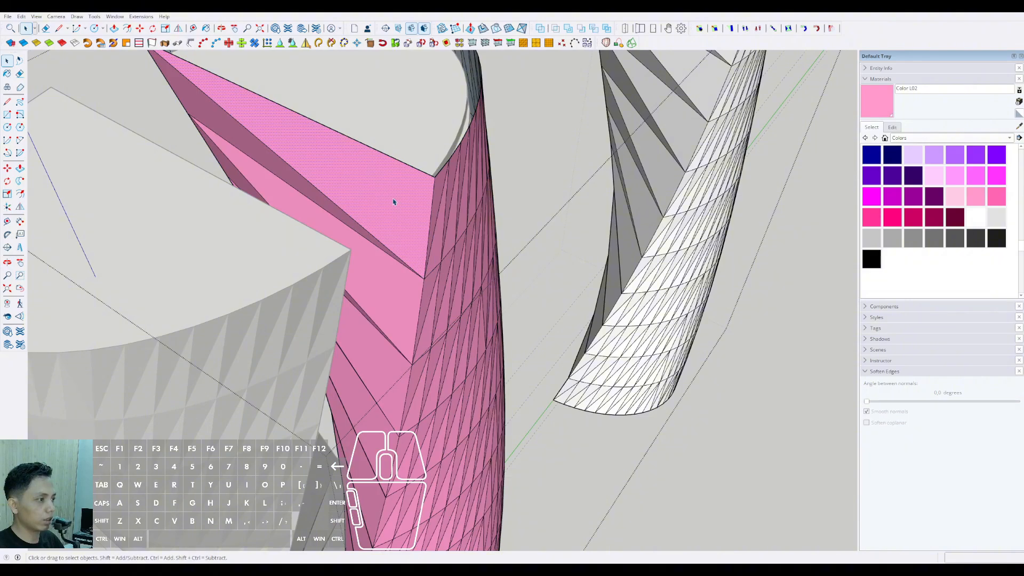
{"action": "left_click", "coordinate": [394, 201]}
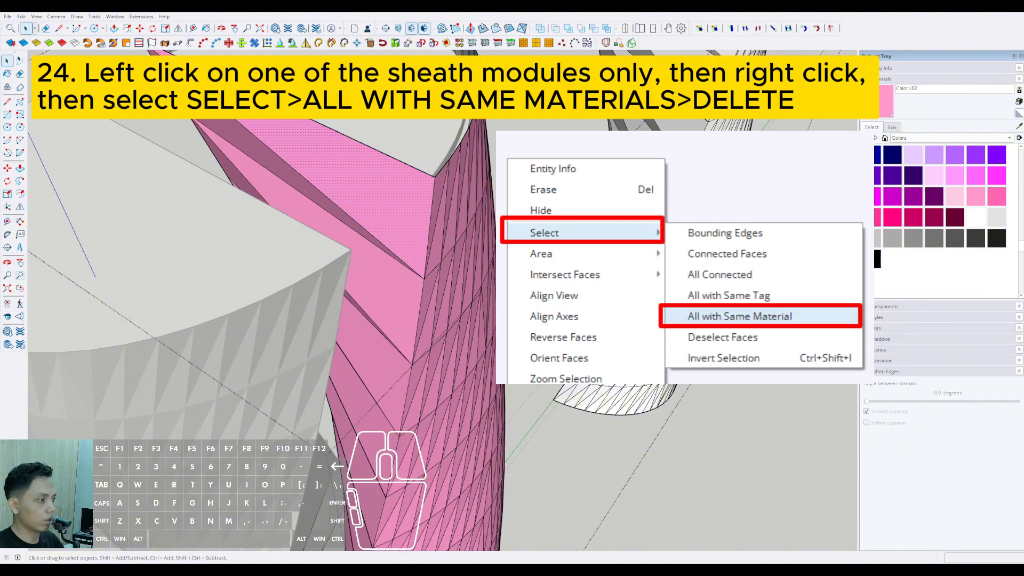
{"action": "scroll", "coordinate": [446, 262], "scroll_direction": "down", "scroll_amount": 2}
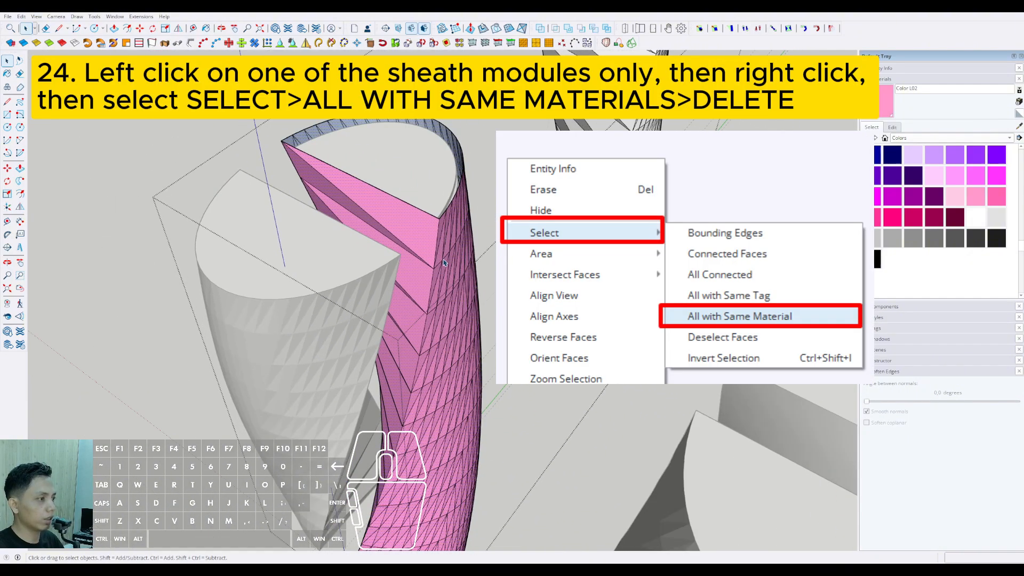
{"action": "key", "text": "Delete"}
{"action": "scroll", "coordinate": [445, 262], "scroll_direction": "down", "scroll_amount": 2}
{"action": "middle_click_drag", "start_coordinate": [445, 262], "coordinate": [299, 341]}
{"action": "key", "text": "space"}
Step: Examine the edge framework around the rear floor stack from several sides and along its height
{"action": "scroll", "coordinate": [281, 334], "scroll_direction": "up", "scroll_amount": 6}
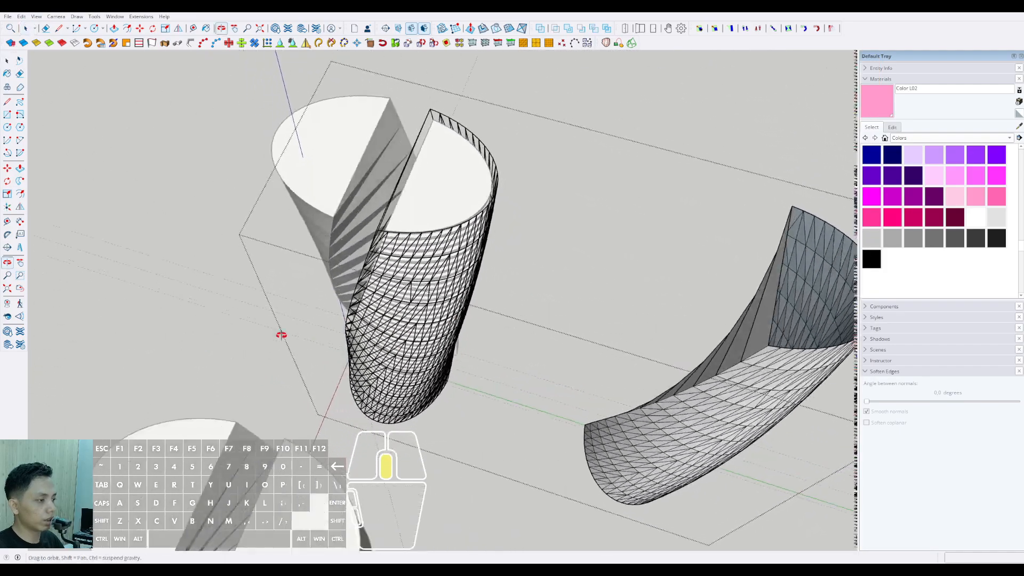
{"action": "scroll", "coordinate": [363, 367], "scroll_direction": "up", "scroll_amount": 1}
{"action": "middle_click_drag", "start_coordinate": [363, 367], "coordinate": [555, 309]}
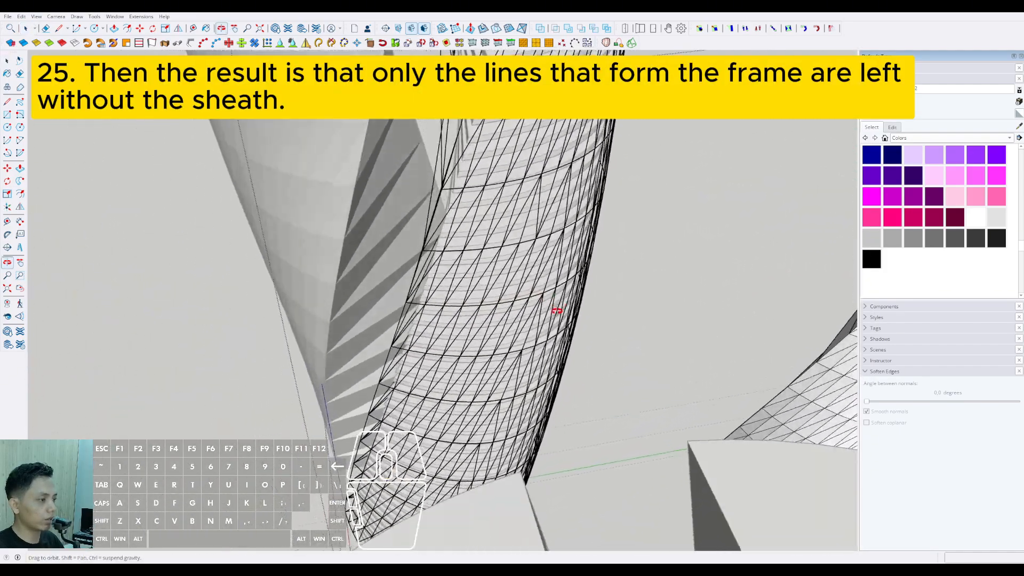
{"action": "scroll", "coordinate": [555, 308], "scroll_direction": "down", "scroll_amount": 4}
{"action": "middle_click_drag", "start_coordinate": [453, 331], "coordinate": [373, 390]}
{"action": "scroll", "coordinate": [541, 378], "scroll_direction": "down", "scroll_amount": 2}
{"action": "scroll", "coordinate": [352, 238], "scroll_direction": "up", "scroll_amount": 4}
{"action": "middle_click_drag", "start_coordinate": [389, 252], "coordinate": [362, 159], "text": "shift"}
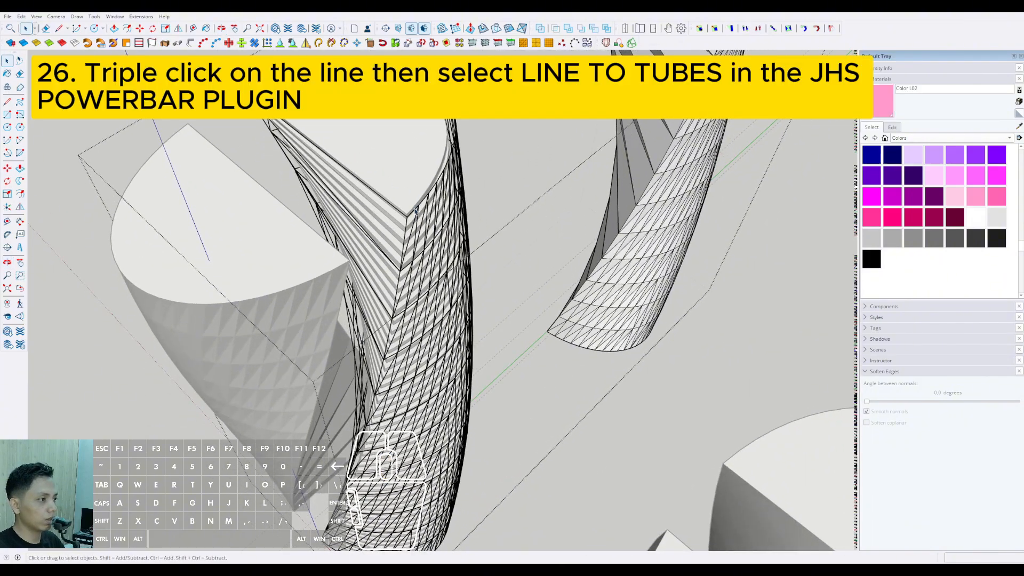
Step: Convert all connected framework edges to grouped tubes with Lines to Tubes, diameter 300 mm, precision 10, material Teddy_Glasses
{"action": "triple_click", "coordinate": [465, 269]}
{"action": "middle_click_drag", "start_coordinate": [465, 270], "coordinate": [353, 156], "text": "shift"}
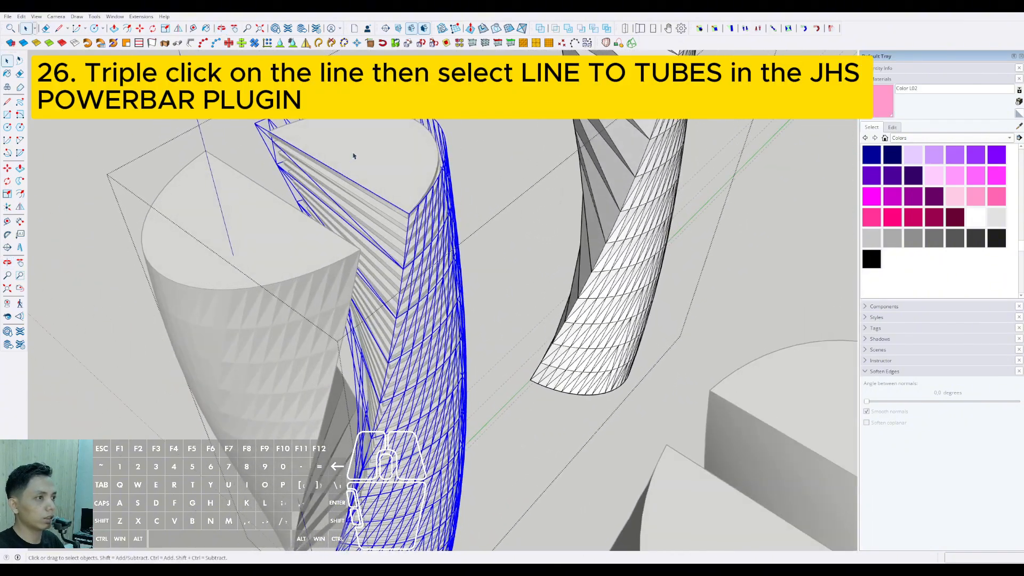
{"action": "left_click", "coordinate": [190, 44]}
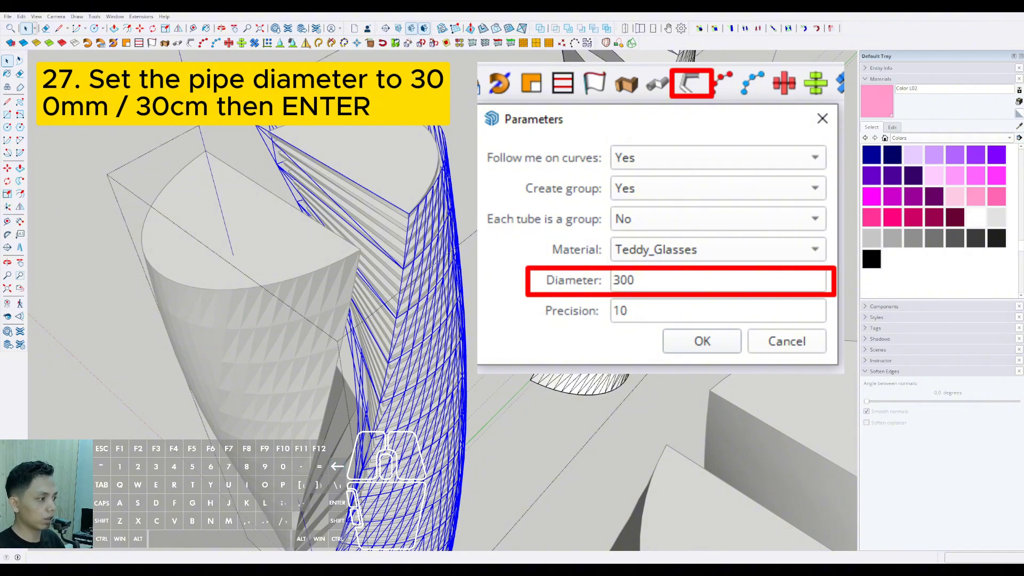
{"action": "left_click", "coordinate": [702, 342]}
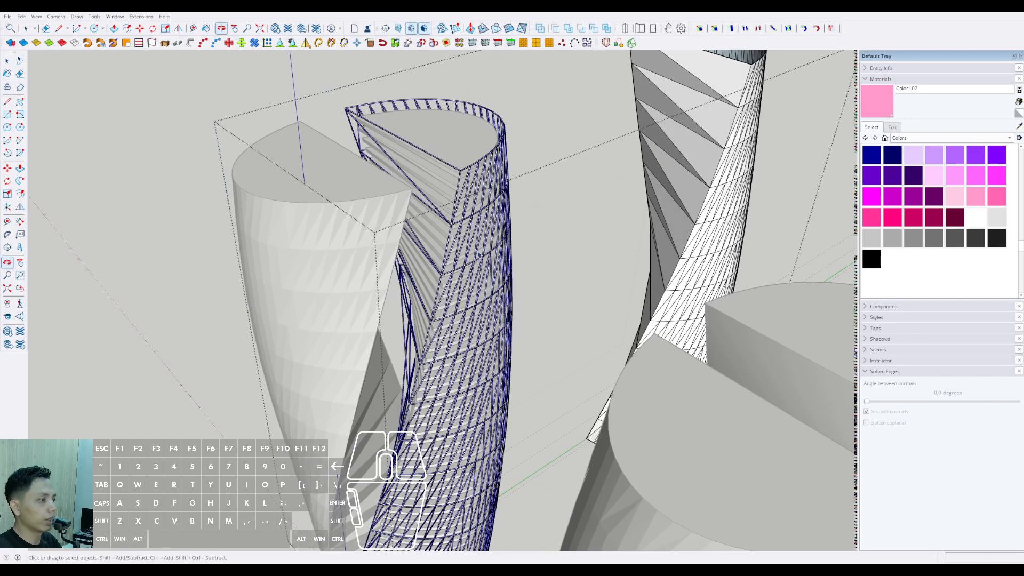
Step: Paint the whole copied envelope shell with the blue Translucent Glass Tinted material from Glass and Mirrors
{"action": "middle_click_drag", "start_coordinate": [480, 253], "coordinate": [566, 296]}
{"action": "scroll", "coordinate": [567, 296], "scroll_direction": "down", "scroll_amount": 3}
{"action": "left_click", "coordinate": [628, 201]}
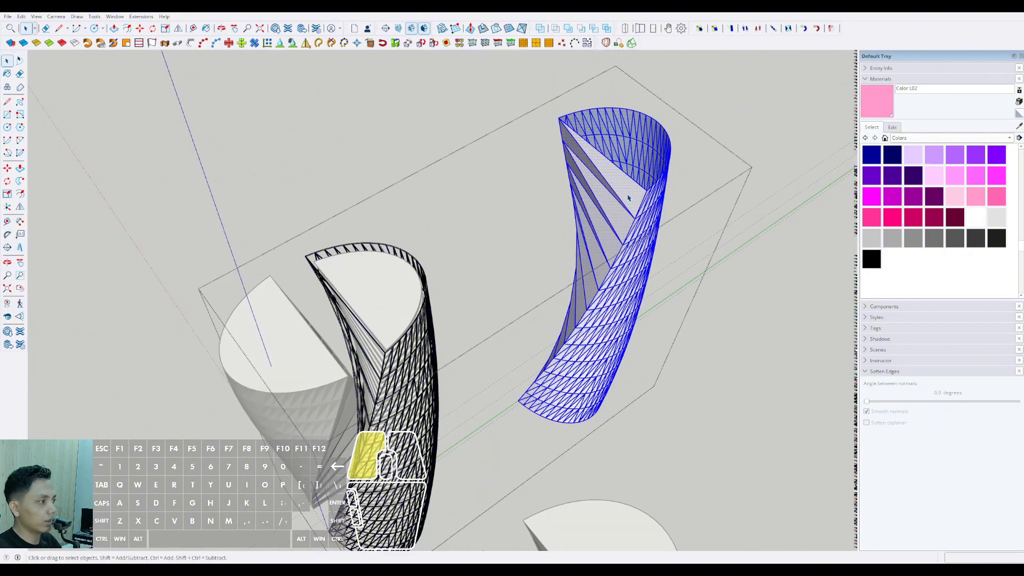
{"action": "scroll", "coordinate": [553, 277], "scroll_direction": "up", "scroll_amount": 3}
{"action": "middle_click_drag", "start_coordinate": [553, 278], "coordinate": [570, 284]}
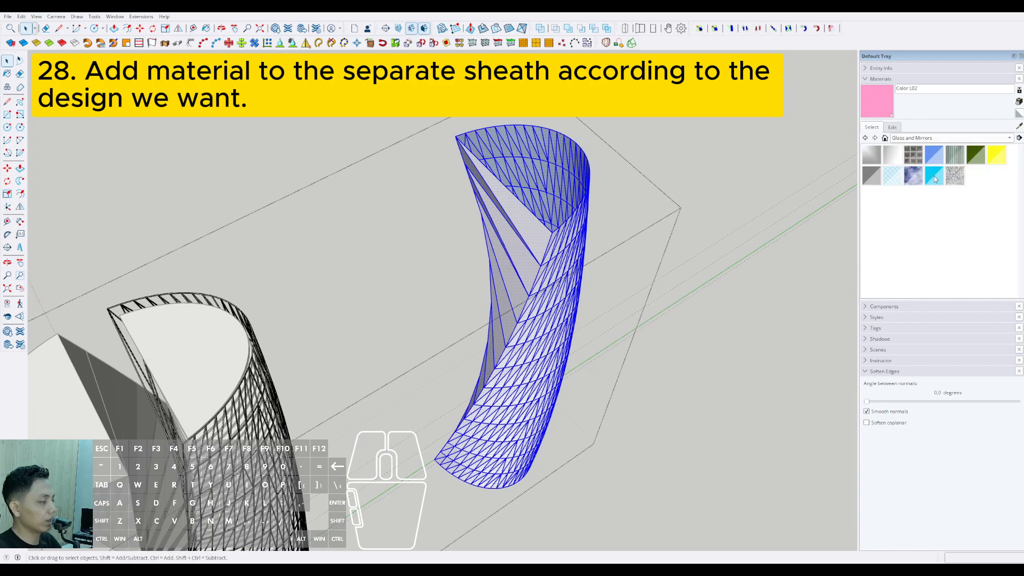
{"action": "left_click", "coordinate": [934, 176]}
{"action": "scroll", "coordinate": [581, 178], "scroll_direction": "up", "scroll_amount": 5}
{"action": "left_click", "coordinate": [580, 202]}
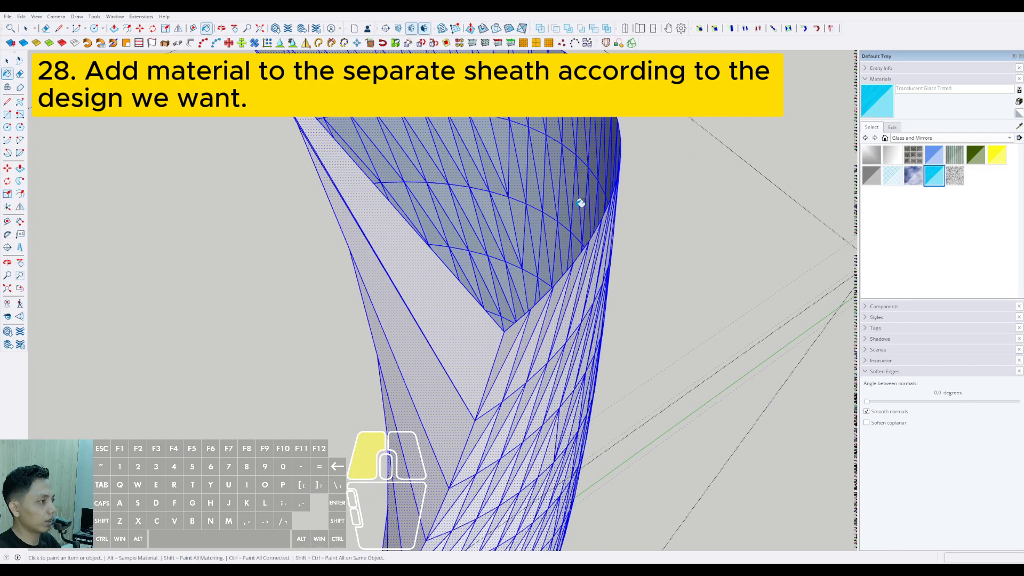
Step: Examine the glass shell's twisted faces, inner flat side and base from several angles
{"action": "scroll", "coordinate": [573, 199], "scroll_direction": "down", "scroll_amount": 5}
{"action": "mouse_move", "coordinate": [574, 199]}
{"action": "middle_mouse_down"}
{"action": "mouse_move", "coordinate": [565, 265]}
{"action": "mouse_move", "coordinate": [530, 249]}
{"action": "mouse_move", "coordinate": [660, 217]}
{"action": "mouse_move", "coordinate": [491, 196]}
{"action": "mouse_move", "coordinate": [582, 252]}
{"action": "mouse_move", "coordinate": [706, 370]}
{"action": "mouse_move", "coordinate": [571, 257]}
{"action": "middle_mouse_up"}
{"action": "key", "text": "space"}
{"action": "left_click", "coordinate": [540, 264]}
{"action": "scroll", "coordinate": [540, 263], "scroll_direction": "up", "scroll_amount": 2}
{"action": "scroll", "coordinate": [573, 235], "scroll_direction": "up", "scroll_amount": 2}
{"action": "scroll", "coordinate": [571, 427], "scroll_direction": "up", "scroll_amount": 3}
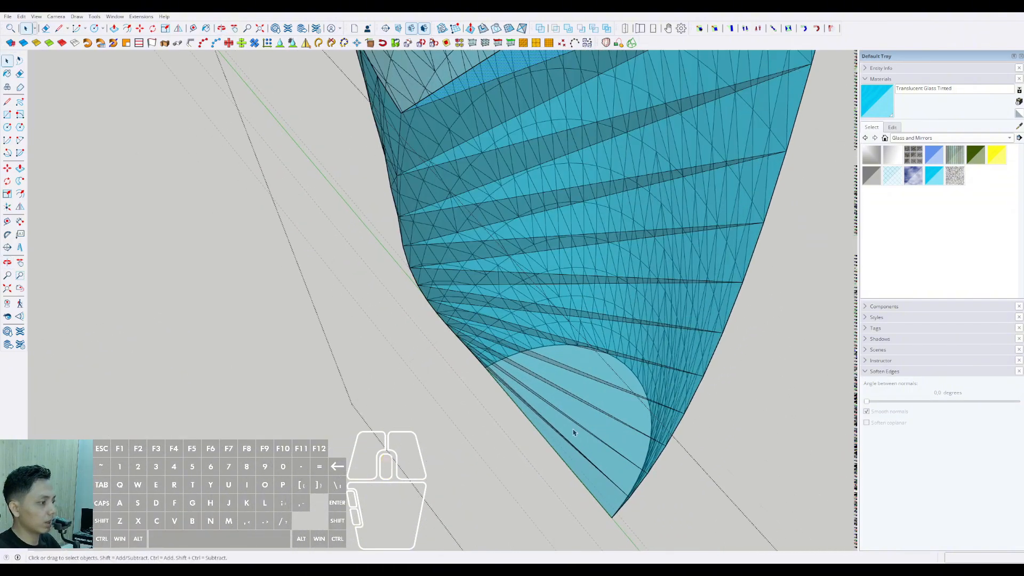
{"action": "scroll", "coordinate": [562, 388], "scroll_direction": "down", "scroll_amount": 3}
{"action": "middle_click_drag", "start_coordinate": [562, 389], "coordinate": [531, 211]}
{"action": "scroll", "coordinate": [531, 210], "scroll_direction": "up", "scroll_amount": 3}
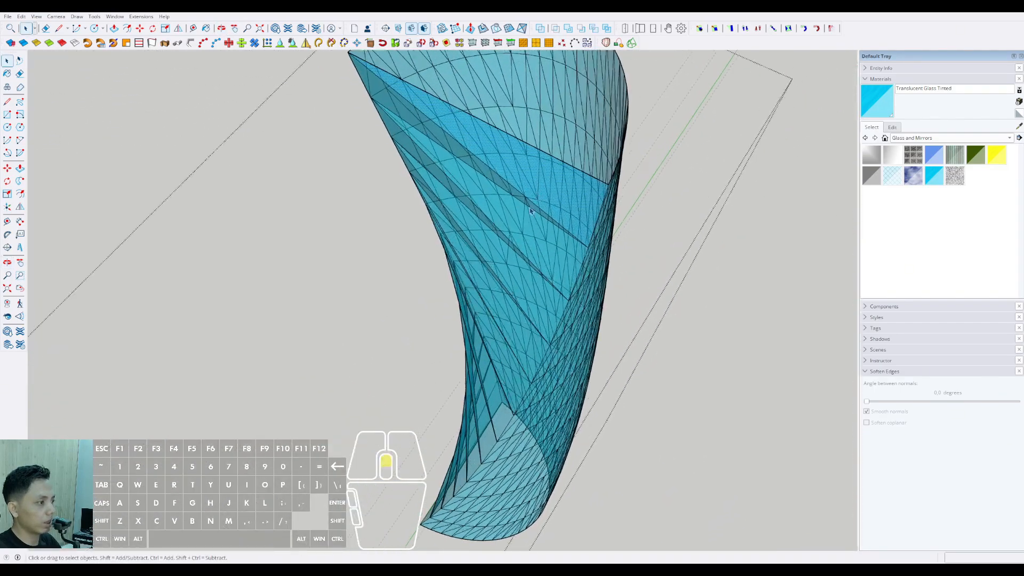
{"action": "middle_click_drag", "start_coordinate": [558, 334], "coordinate": [667, 341]}
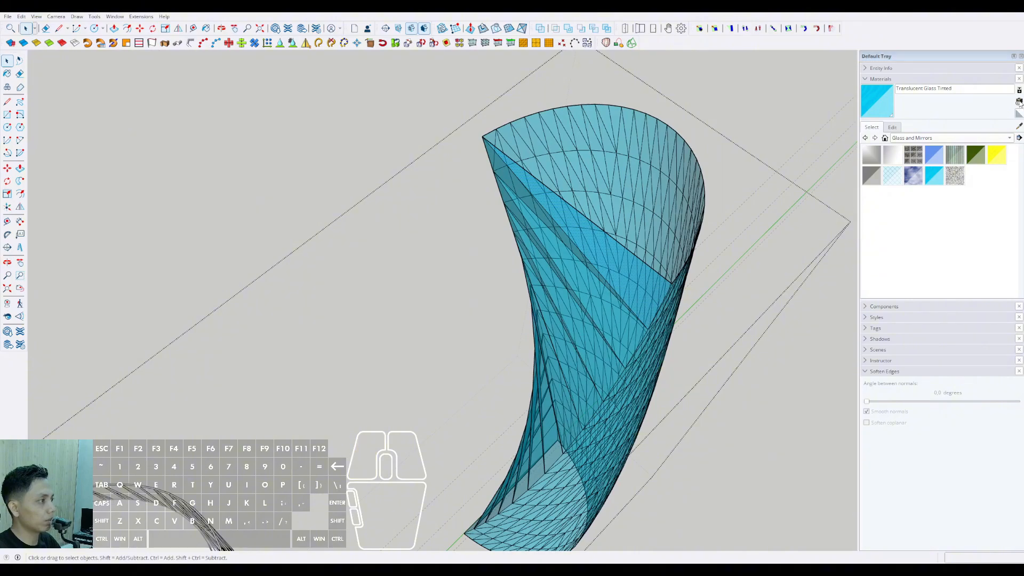
Step: Paint the inner flat-side faces of the glass shell one by one with the red translucent "inside env materials" material
{"action": "left_click", "coordinate": [578, 240]}
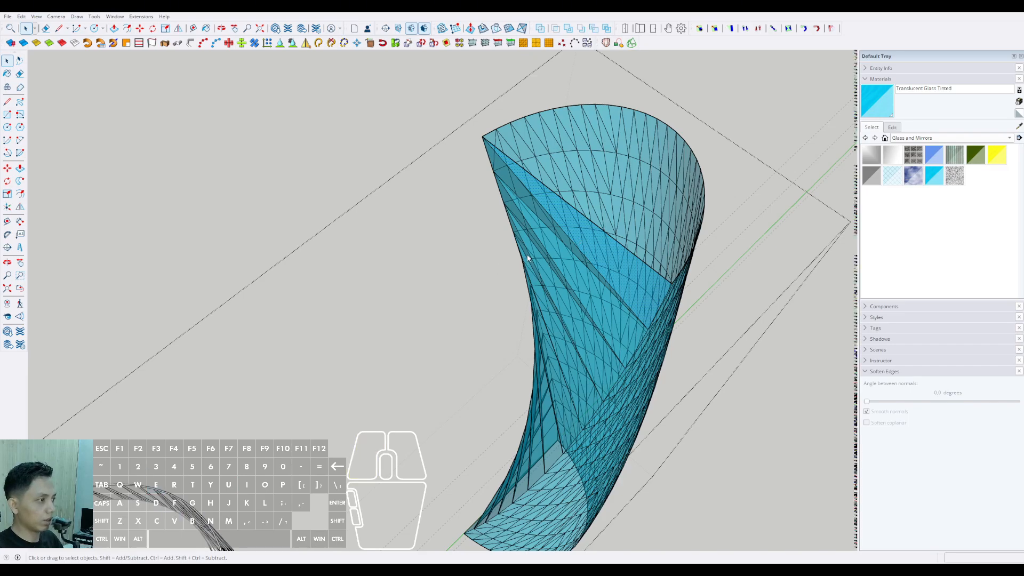
{"action": "key", "text": "b"}
{"action": "left_click", "coordinate": [884, 137]}
{"action": "left_click", "coordinate": [891, 155]}
{"action": "scroll", "coordinate": [539, 314], "scroll_direction": "up", "scroll_amount": 1}
{"action": "mouse_move", "coordinate": [544, 314]}
{"action": "middle_mouse_down"}
{"action": "mouse_move", "coordinate": [560, 320]}
{"action": "mouse_move", "coordinate": [597, 299]}
{"action": "middle_mouse_up"}
{"action": "left_click", "coordinate": [619, 201]}
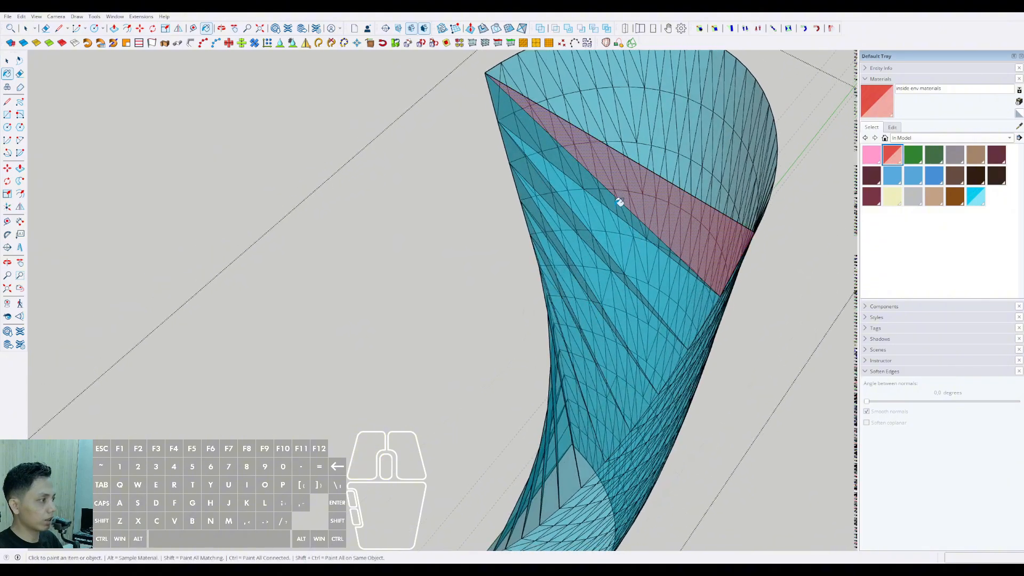
{"action": "scroll", "coordinate": [591, 232], "scroll_direction": "up", "scroll_amount": 1}
{"action": "left_click", "coordinate": [596, 245]}
{"action": "scroll", "coordinate": [592, 240], "scroll_direction": "up", "scroll_amount": 1}
{"action": "left_click", "coordinate": [594, 290]}
{"action": "middle_click_drag", "start_coordinate": [603, 345], "coordinate": [631, 296]}
{"action": "left_click", "coordinate": [632, 296]}
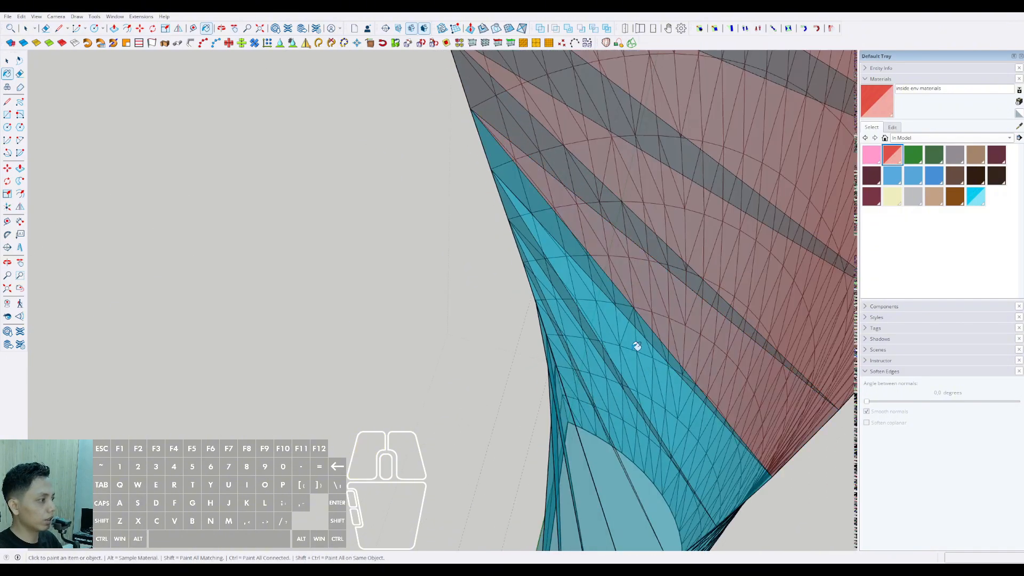
Step: Select all connected faces and edges of the painted glass shell and make them one group
{"action": "scroll", "coordinate": [637, 346], "scroll_direction": "down", "scroll_amount": 8}
{"action": "key", "text": "space"}
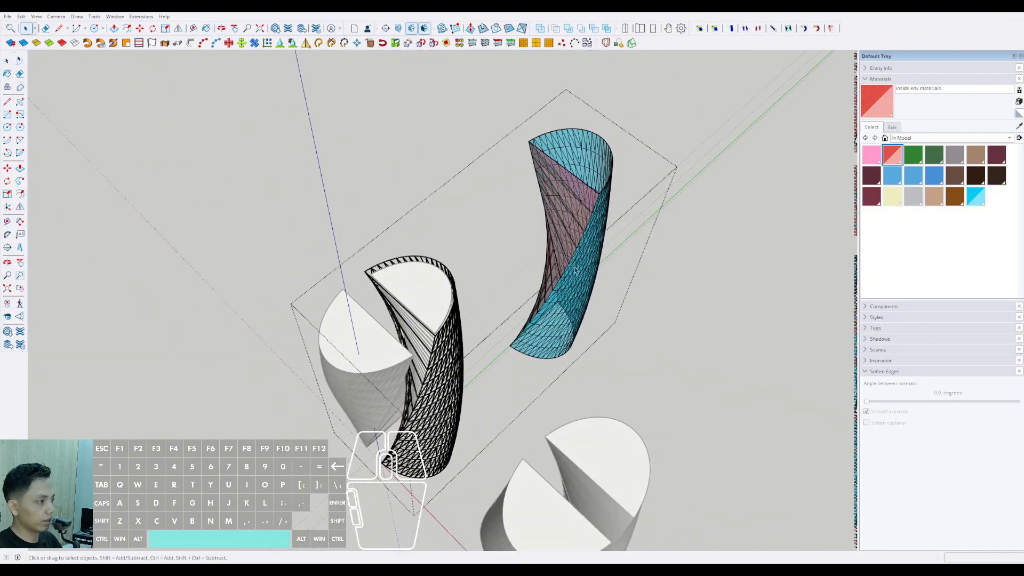
{"action": "triple_click", "coordinate": [576, 271]}
{"action": "scroll", "coordinate": [596, 189], "scroll_direction": "up", "scroll_amount": 4}
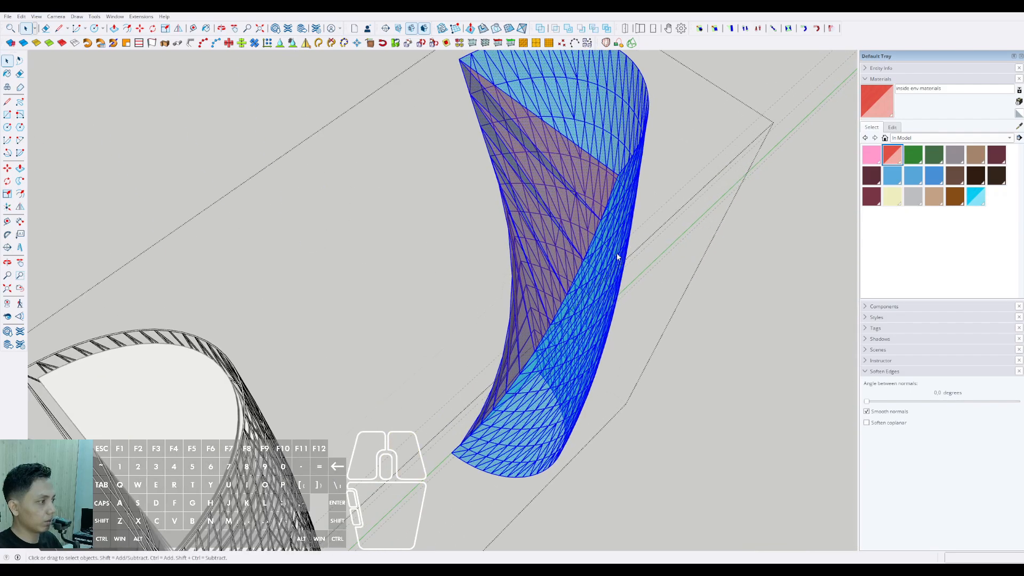
{"action": "key", "text": "ctrl+g"}
Step: Move the glass shell group 200 m back along the green axis onto the tube frame
{"action": "scroll", "coordinate": [617, 257], "scroll_direction": "down", "scroll_amount": 4}
{"action": "middle_click_drag", "start_coordinate": [617, 257], "coordinate": [501, 257]}
{"action": "scroll", "coordinate": [502, 257], "scroll_direction": "up", "scroll_amount": 2}
{"action": "scroll", "coordinate": [501, 257], "scroll_direction": "down", "scroll_amount": 2}
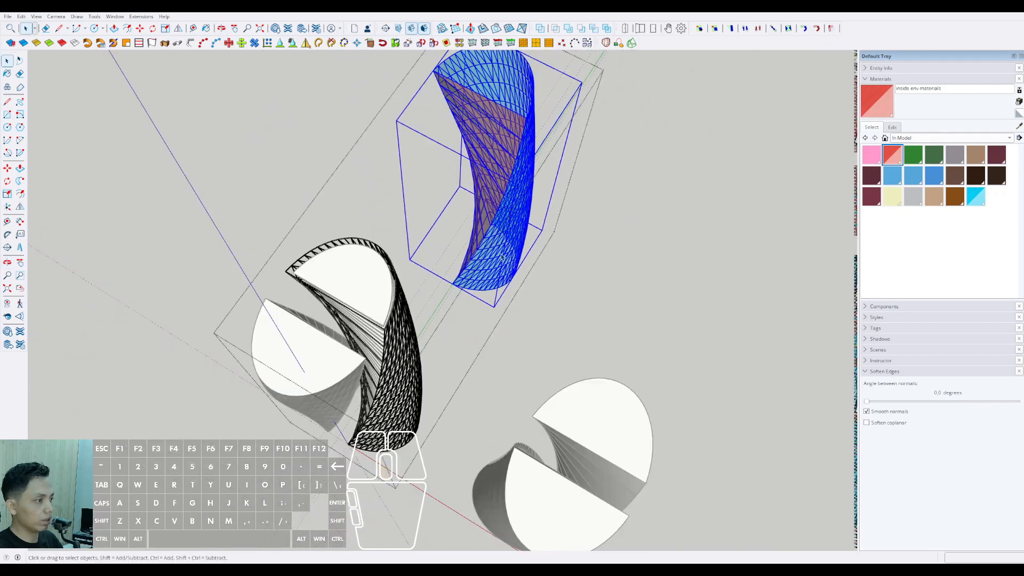
{"action": "key", "text": "m"}
{"action": "left_click", "coordinate": [560, 254]}
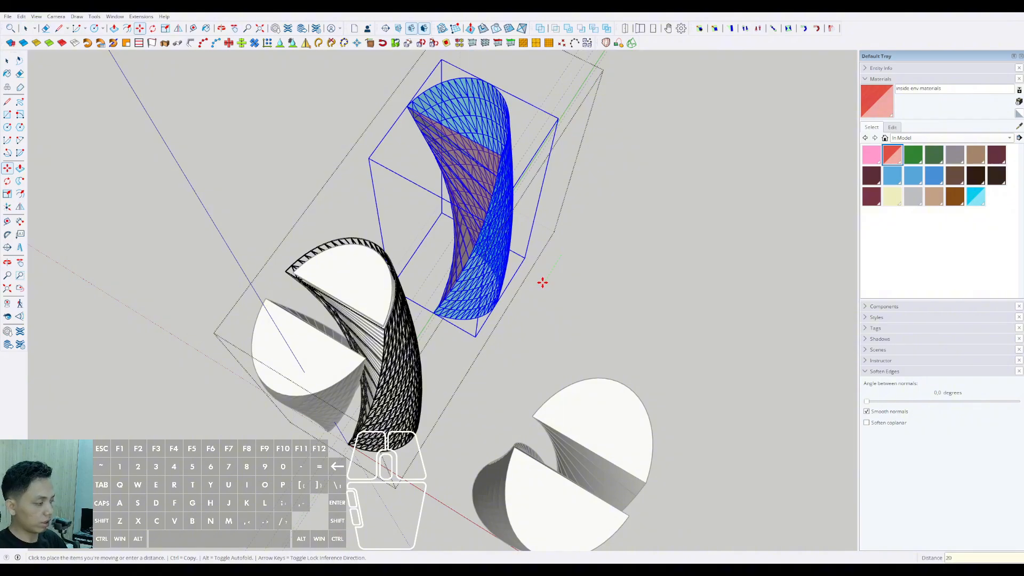
{"action": "type", "text": "200"}
{"action": "key", "text": "Return"}
{"action": "key", "text": "space"}
{"action": "middle_click_drag", "start_coordinate": [543, 285], "coordinate": [731, 226]}
{"action": "middle_click_drag", "start_coordinate": [376, 278], "coordinate": [473, 257]}
{"action": "scroll", "coordinate": [472, 258], "scroll_direction": "down", "scroll_amount": 2}
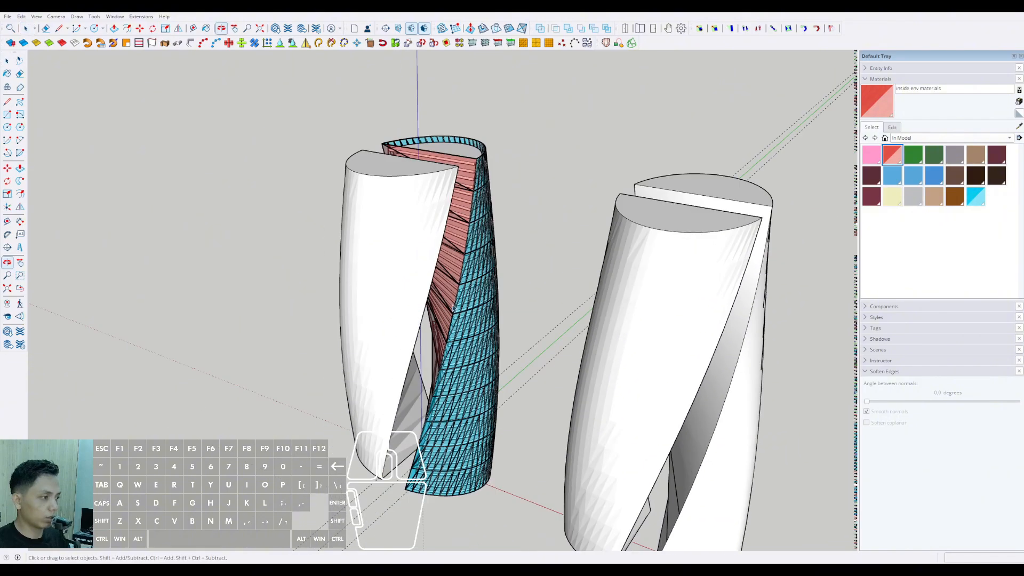
Step: Turn off profile edges in the style's edge settings so only plain edges are drawn
{"action": "left_click", "coordinate": [867, 318]}
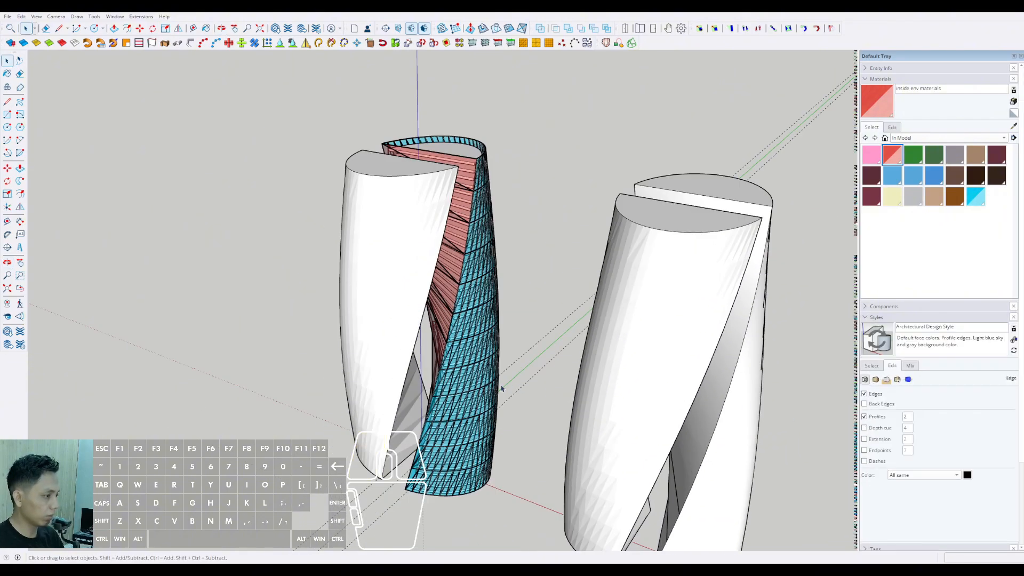
{"action": "scroll", "coordinate": [480, 376], "scroll_direction": "up", "scroll_amount": 3}
{"action": "left_click", "coordinate": [864, 416]}
{"action": "middle_click_drag", "start_coordinate": [498, 208], "coordinate": [506, 328]}
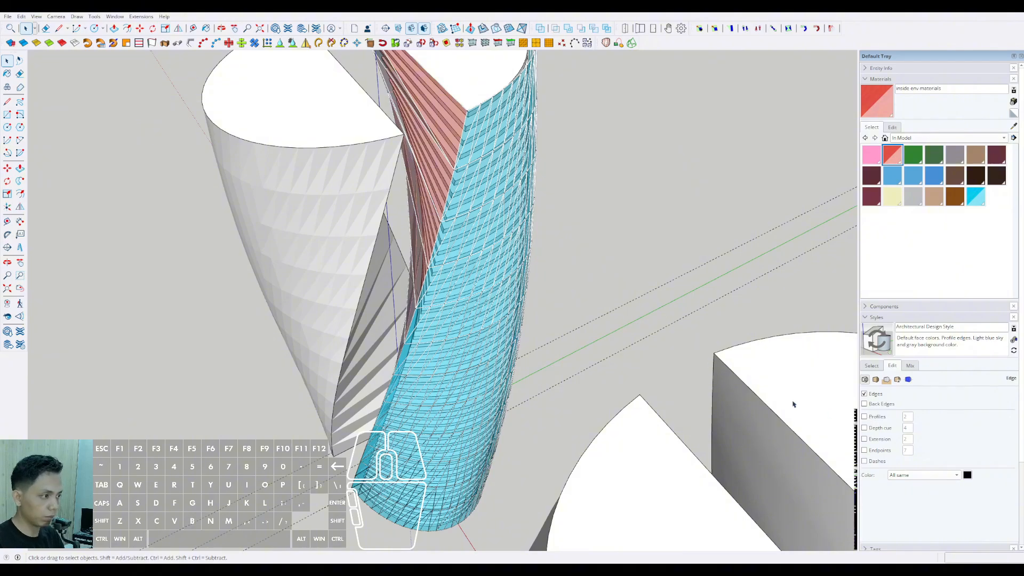
Step: Open the white shell group of the tower's second segment for editing and select its connected geometry
{"action": "middle_click_drag", "start_coordinate": [793, 404], "coordinate": [395, 247]}
{"action": "left_click", "coordinate": [352, 239]}
{"action": "scroll", "coordinate": [354, 250], "scroll_direction": "up", "scroll_amount": 2}
{"action": "double_click", "coordinate": [361, 256]}
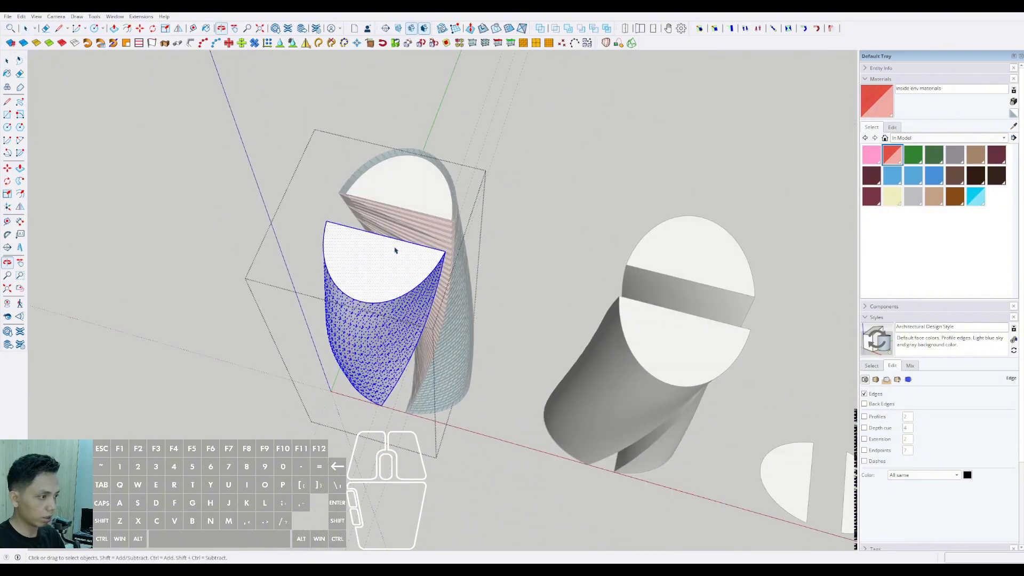
{"action": "key", "text": "m"}
{"action": "left_click", "coordinate": [392, 256]}
{"action": "scroll", "coordinate": [353, 252], "scroll_direction": "down", "scroll_amount": 1}
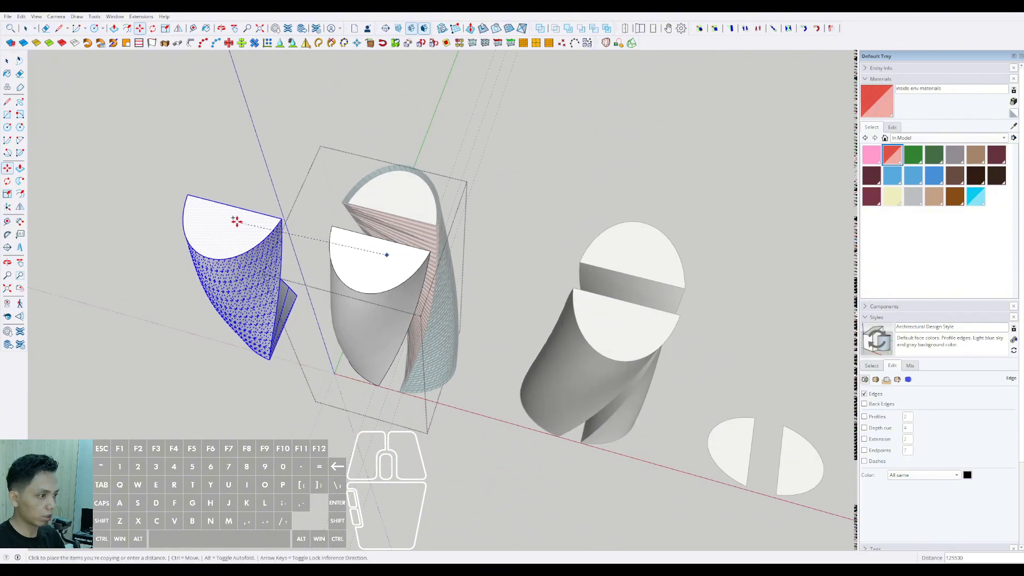
{"action": "type", "text": "200"}
{"action": "key", "text": "Return"}
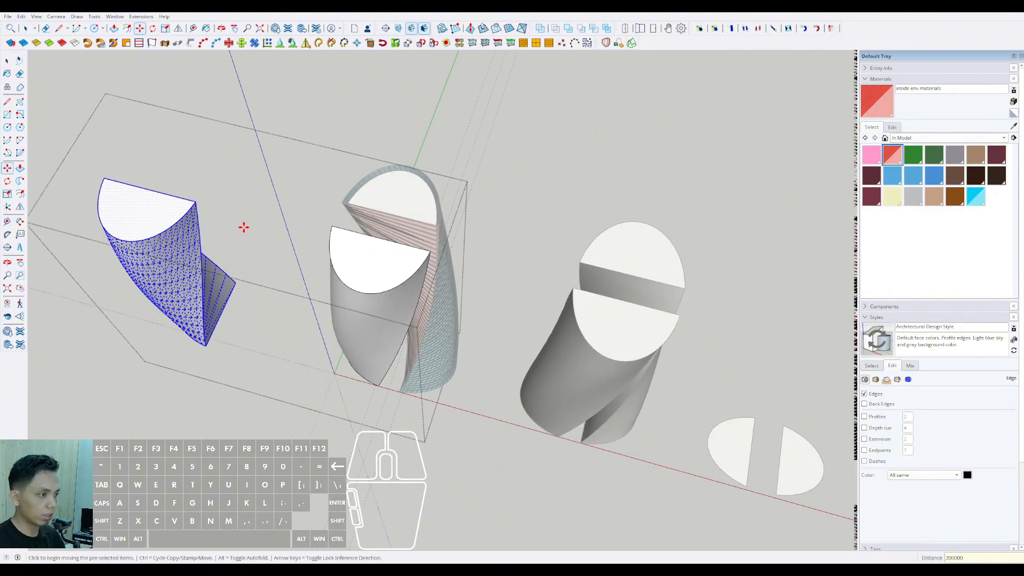
{"action": "key", "text": "space"}
{"action": "key", "text": "ctrl+z"}
Step: Select all connected geometry of the white shell and unsoften its edges with a 0-degree angle between normals
{"action": "scroll", "coordinate": [379, 296], "scroll_direction": "up", "scroll_amount": 1}
{"action": "left_click", "coordinate": [380, 233]}
{"action": "middle_click_drag", "start_coordinate": [381, 293], "coordinate": [319, 207]}
{"action": "triple_click", "coordinate": [381, 234]}
{"action": "scroll", "coordinate": [318, 207], "scroll_direction": "up", "scroll_amount": 1}
{"action": "left_click", "coordinate": [867, 317]}
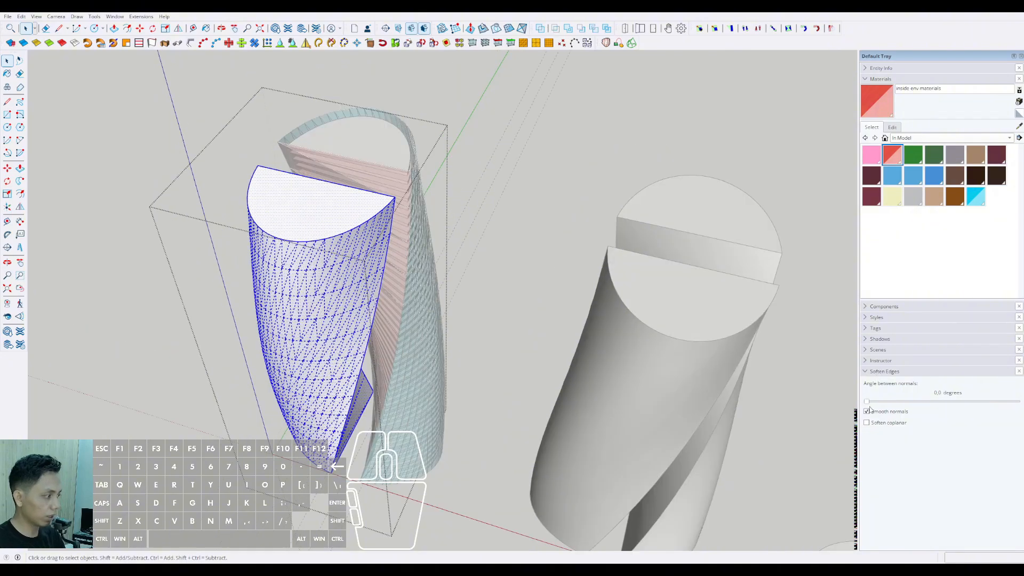
{"action": "left_click", "coordinate": [866, 401]}
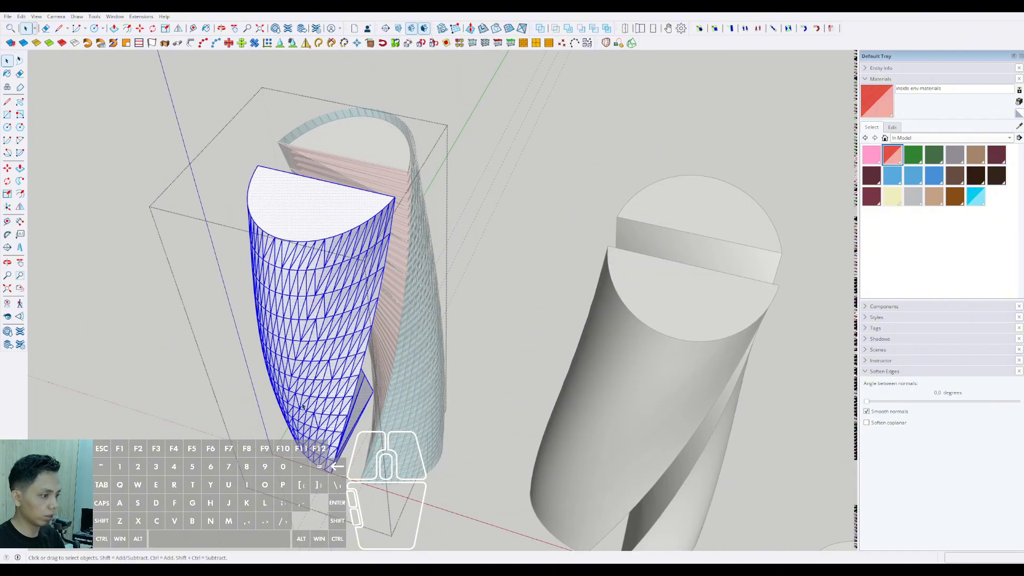
Step: Delete the flat top face of the white shell to leave it open
{"action": "middle_click_drag", "start_coordinate": [303, 406], "coordinate": [366, 243]}
{"action": "left_click", "coordinate": [462, 201]}
{"action": "scroll", "coordinate": [462, 201], "scroll_direction": "down", "scroll_amount": 1}
{"action": "middle_click_drag", "start_coordinate": [462, 201], "coordinate": [357, 217]}
{"action": "key", "text": "Delete"}
{"action": "scroll", "coordinate": [440, 219], "scroll_direction": "down", "scroll_amount": 2}
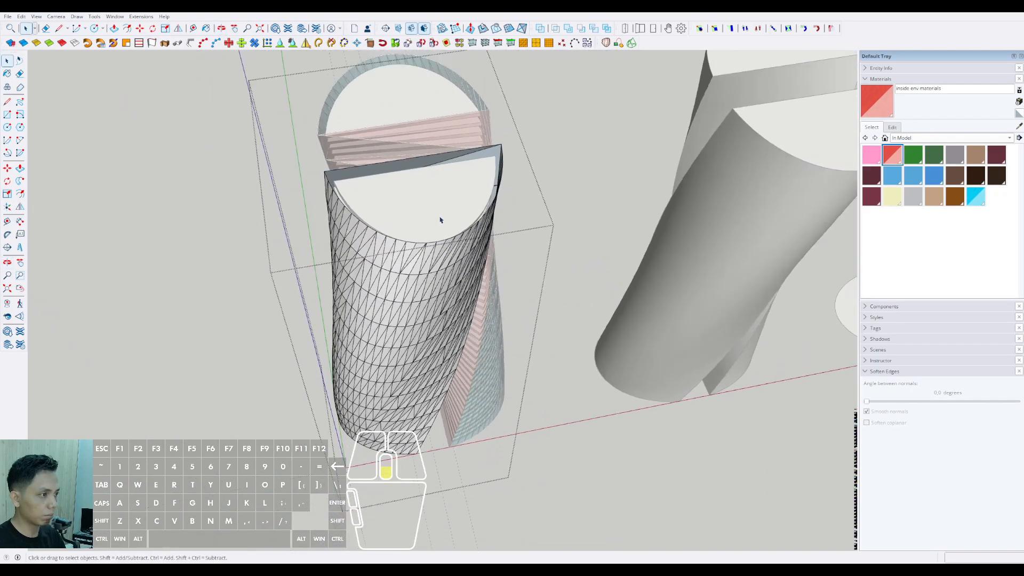
Step: Select the whole open shell and copy it 200 m away along the red axis
{"action": "middle_click_drag", "start_coordinate": [441, 220], "coordinate": [402, 245]}
{"action": "scroll", "coordinate": [418, 219], "scroll_direction": "up", "scroll_amount": 2}
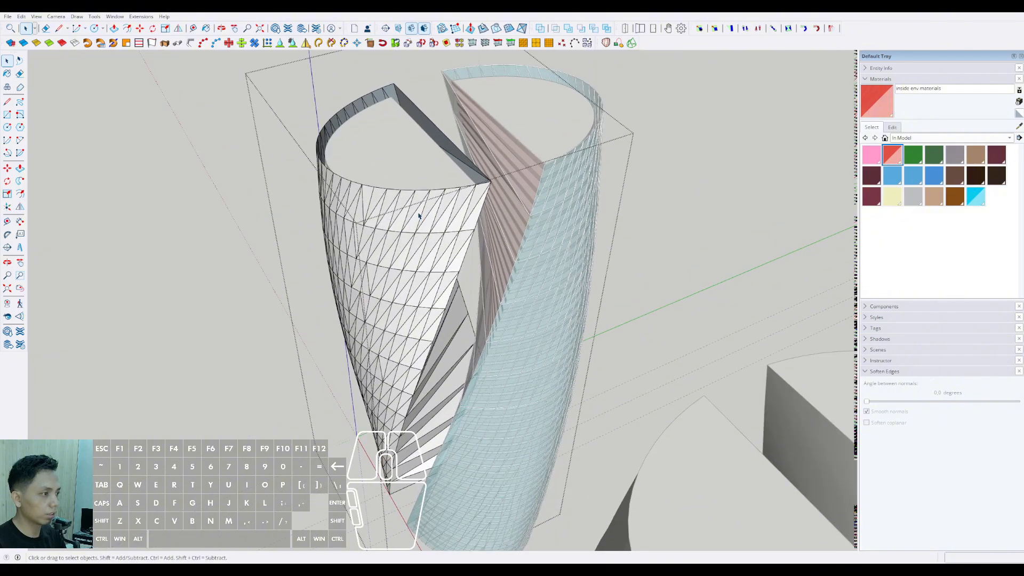
{"action": "triple_click", "coordinate": [418, 215]}
{"action": "middle_click_drag", "start_coordinate": [341, 214], "coordinate": [410, 292]}
{"action": "key", "text": "m"}
{"action": "left_click", "coordinate": [442, 256]}
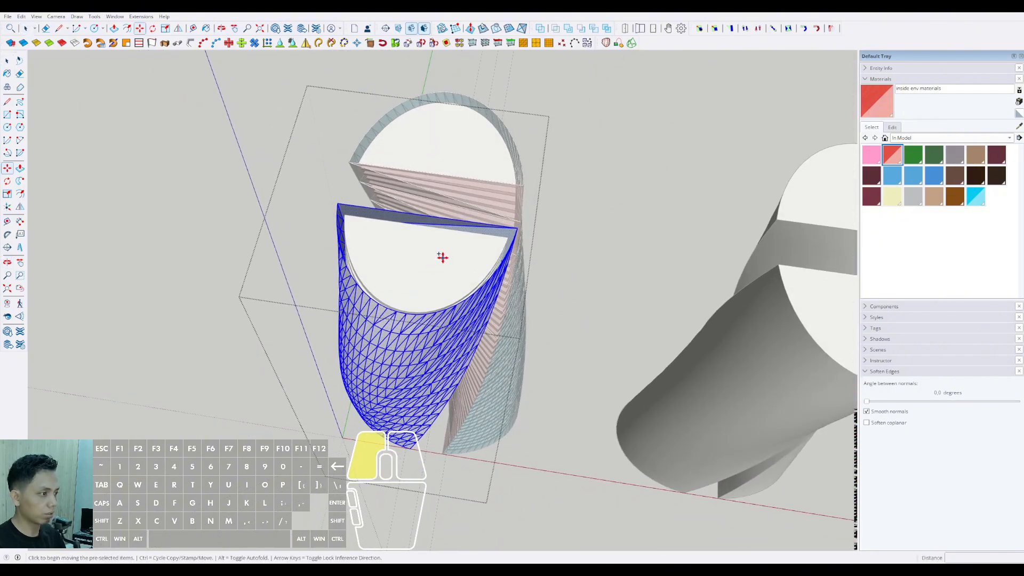
{"action": "key", "text": "ctrl"}
{"action": "scroll", "coordinate": [407, 255], "scroll_direction": "down", "scroll_amount": 1}
{"action": "middle_click_drag", "start_coordinate": [405, 254], "coordinate": [434, 259], "text": "shift"}
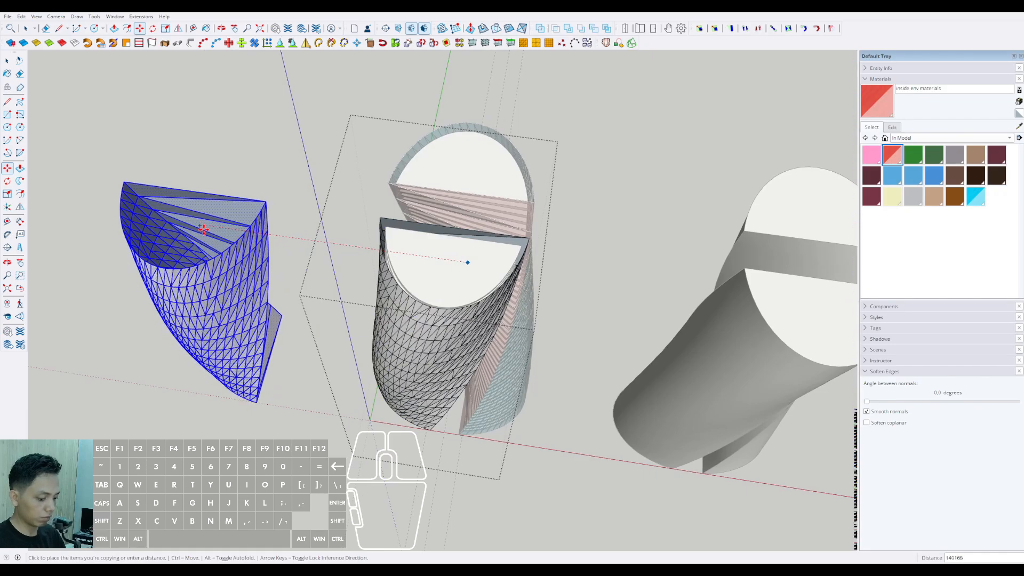
{"action": "key", "text": "Return"}
Step: Select the original shell around the slabs and paint its faces with the orange Color C05
{"action": "scroll", "coordinate": [356, 338], "scroll_direction": "down", "scroll_amount": 1}
{"action": "middle_click_drag", "start_coordinate": [356, 338], "coordinate": [319, 303]}
{"action": "key", "text": "space"}
{"action": "scroll", "coordinate": [388, 268], "scroll_direction": "up", "scroll_amount": 3}
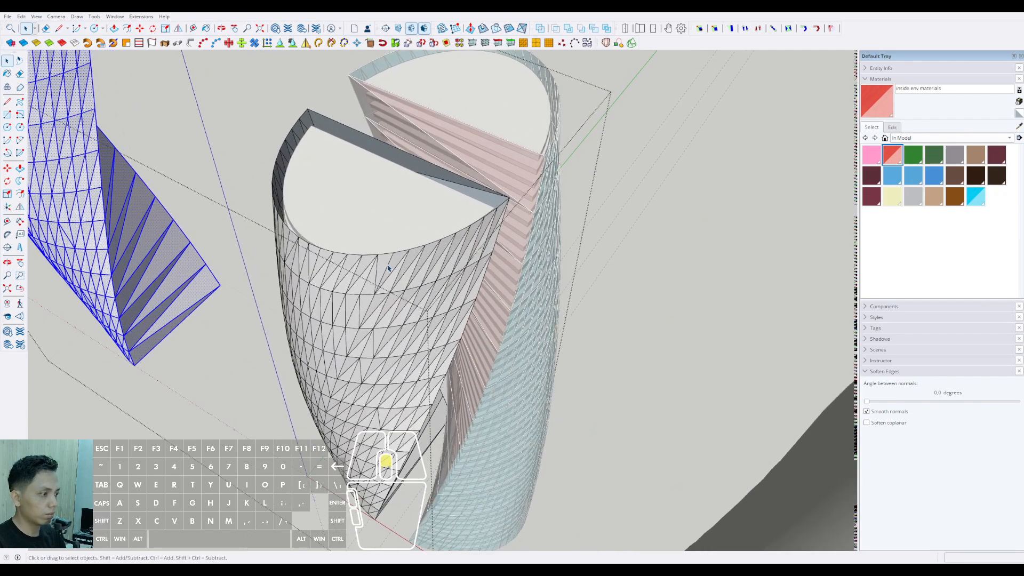
{"action": "triple_click", "coordinate": [385, 266]}
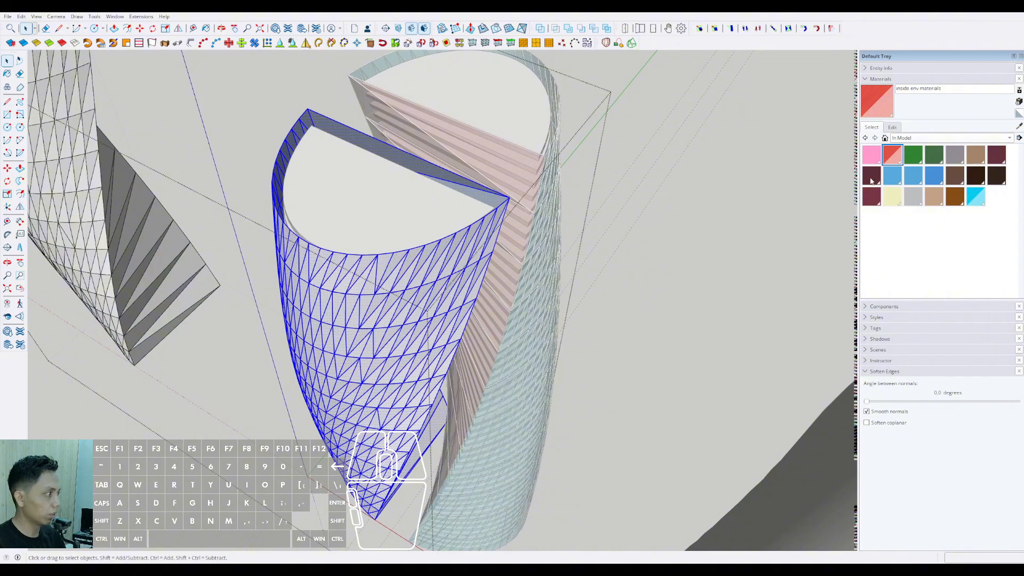
{"action": "left_click", "coordinate": [1009, 137]}
{"action": "left_click", "coordinate": [944, 171]}
{"action": "left_click", "coordinate": [996, 196]}
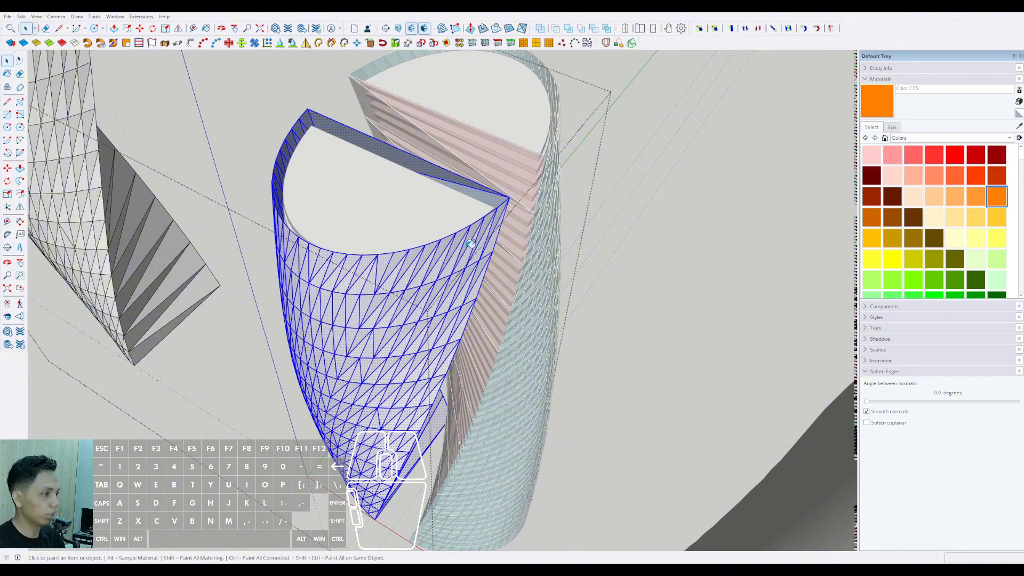
{"action": "scroll", "coordinate": [391, 255], "scroll_direction": "up", "scroll_amount": 2}
{"action": "scroll", "coordinate": [392, 255], "scroll_direction": "up", "scroll_amount": 2}
{"action": "left_click", "coordinate": [369, 247]}
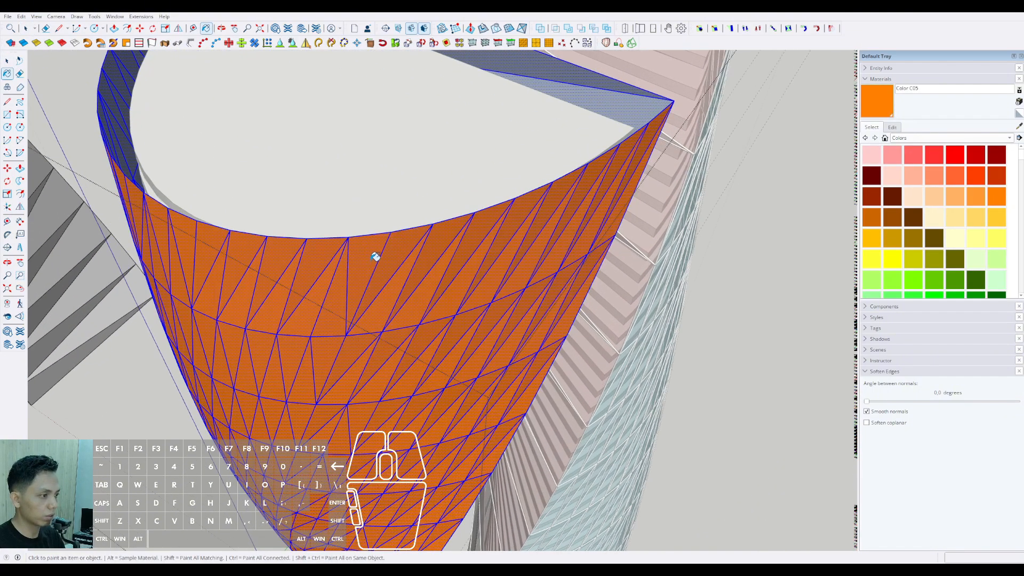
Step: Select all faces of the orange-painted shell and delete them, keeping only the wireframe edges
{"action": "key", "text": "space"}
{"action": "mouse_move", "coordinate": [373, 256]}
{"action": "middle_mouse_down"}
{"action": "mouse_move", "coordinate": [359, 190]}
{"action": "mouse_move", "coordinate": [366, 216]}
{"action": "mouse_move", "coordinate": [338, 235]}
{"action": "middle_mouse_up"}
{"action": "scroll", "coordinate": [365, 217], "scroll_direction": "up", "scroll_amount": 2}
{"action": "left_click", "coordinate": [368, 224]}
{"action": "scroll", "coordinate": [356, 226], "scroll_direction": "up", "scroll_amount": 1}
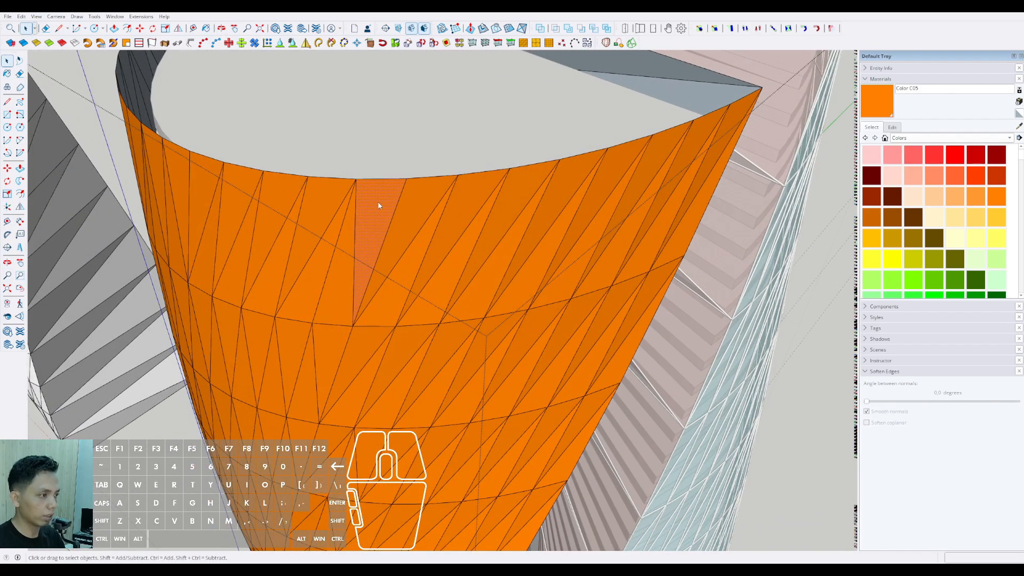
{"action": "triple_click", "coordinate": [408, 237]}
{"action": "scroll", "coordinate": [408, 246], "scroll_direction": "down", "scroll_amount": 5}
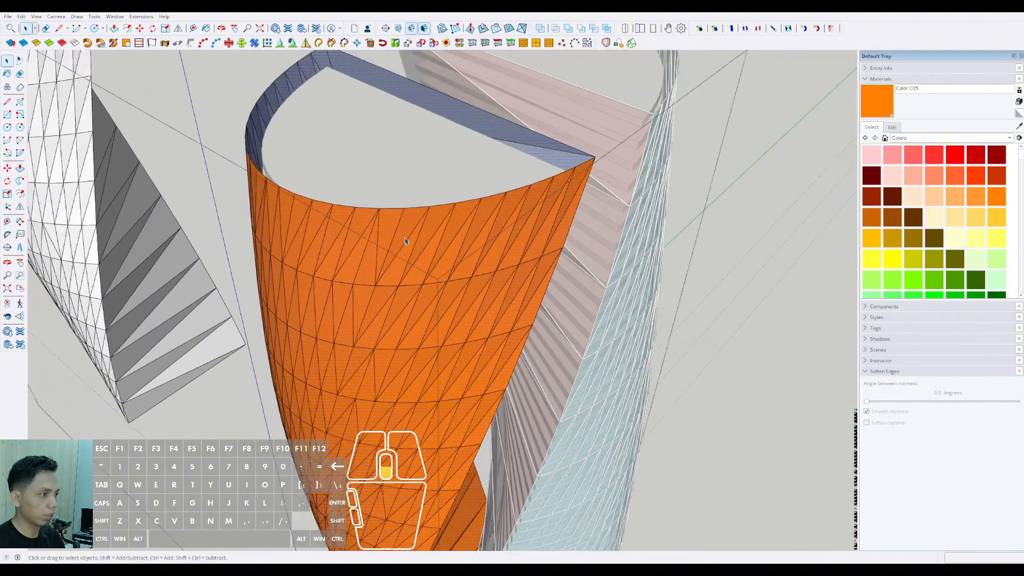
{"action": "key", "text": "Delete"}
Step: Select the remaining wireframe edges and convert them to a group of tubes with a 300 mm diameter
{"action": "middle_click_drag", "start_coordinate": [408, 311], "coordinate": [427, 347]}
{"action": "scroll", "coordinate": [433, 377], "scroll_direction": "up", "scroll_amount": 3}
{"action": "scroll", "coordinate": [433, 376], "scroll_direction": "down", "scroll_amount": 4}
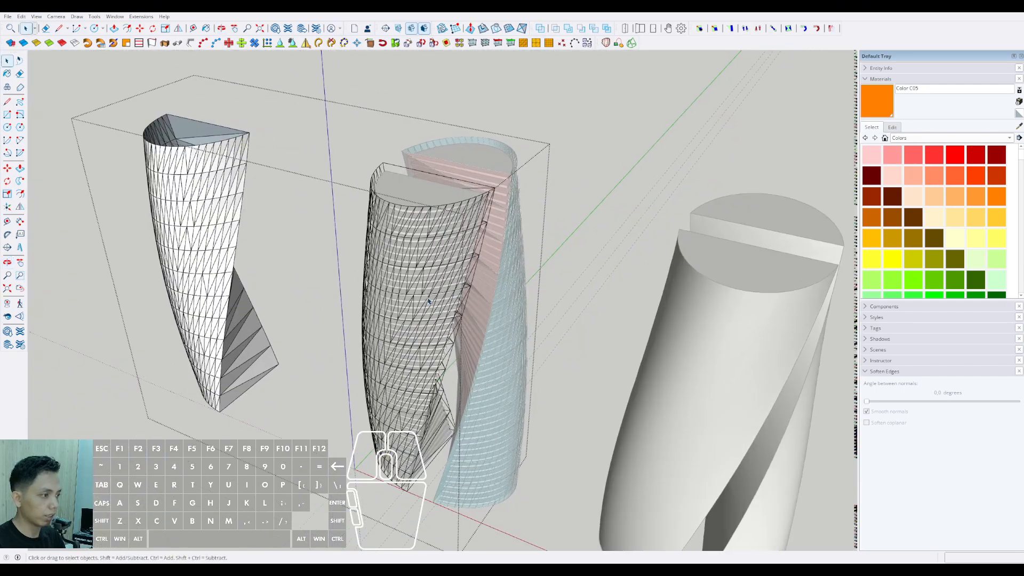
{"action": "triple_click", "coordinate": [229, 218]}
{"action": "scroll", "coordinate": [346, 176], "scroll_direction": "up", "scroll_amount": 4}
{"action": "triple_click", "coordinate": [460, 242]}
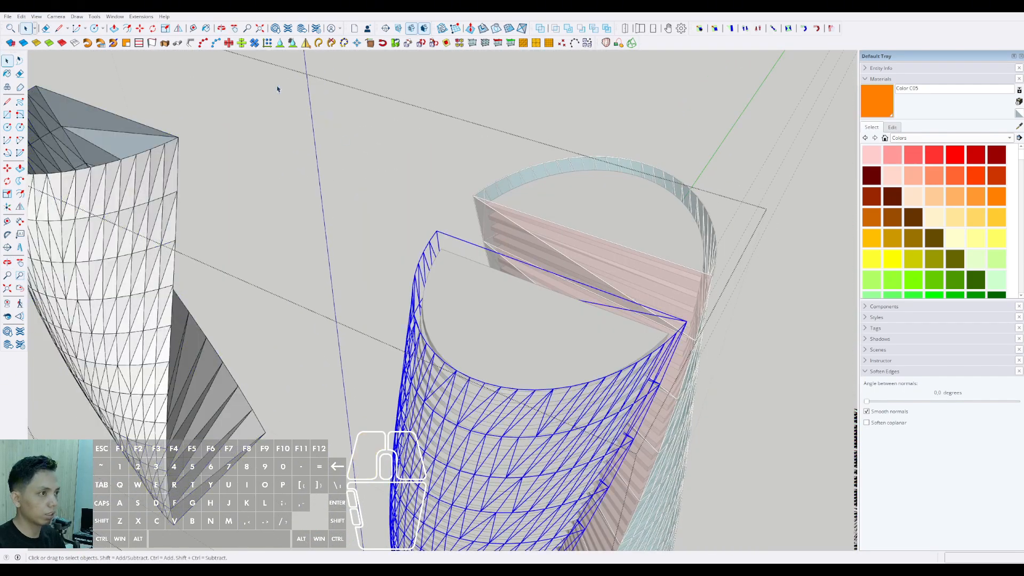
{"action": "left_click", "coordinate": [190, 43]}
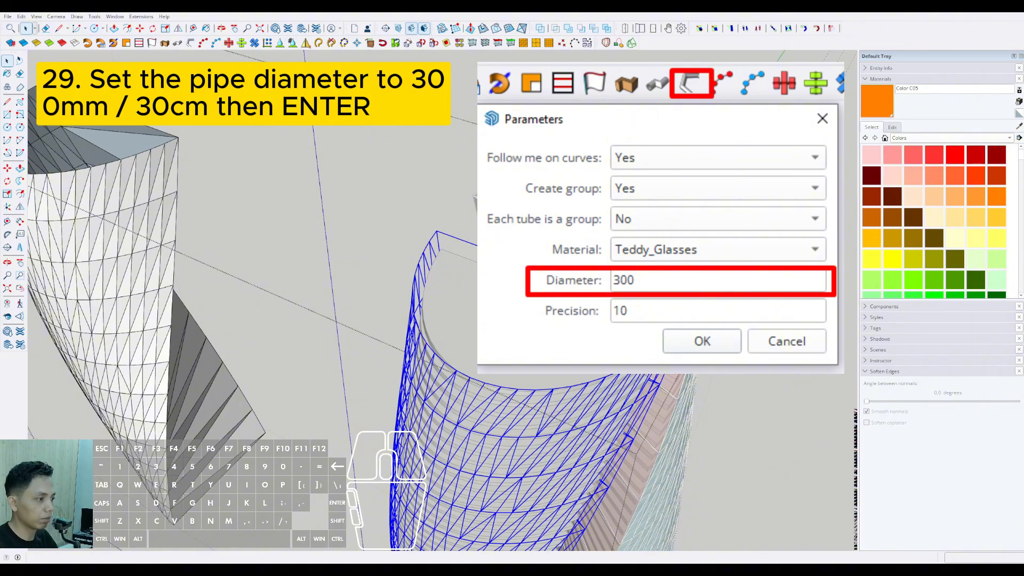
{"action": "key", "text": "Return"}
Step: Select the copied shell and paint all its faces with Translucent Glass Tinted
{"action": "mouse_move", "coordinate": [469, 416]}
{"action": "middle_mouse_down"}
{"action": "mouse_move", "coordinate": [516, 331]}
{"action": "mouse_move", "coordinate": [537, 210]}
{"action": "mouse_move", "coordinate": [483, 247]}
{"action": "mouse_move", "coordinate": [528, 193]}
{"action": "mouse_move", "coordinate": [486, 334]}
{"action": "middle_mouse_up"}
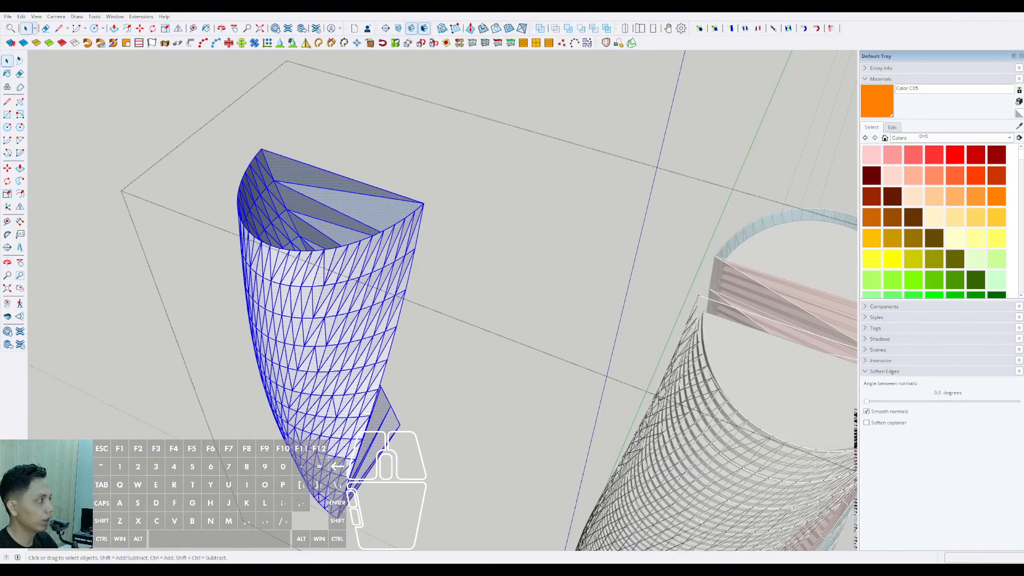
{"action": "middle_click_drag", "start_coordinate": [274, 287], "coordinate": [265, 465]}
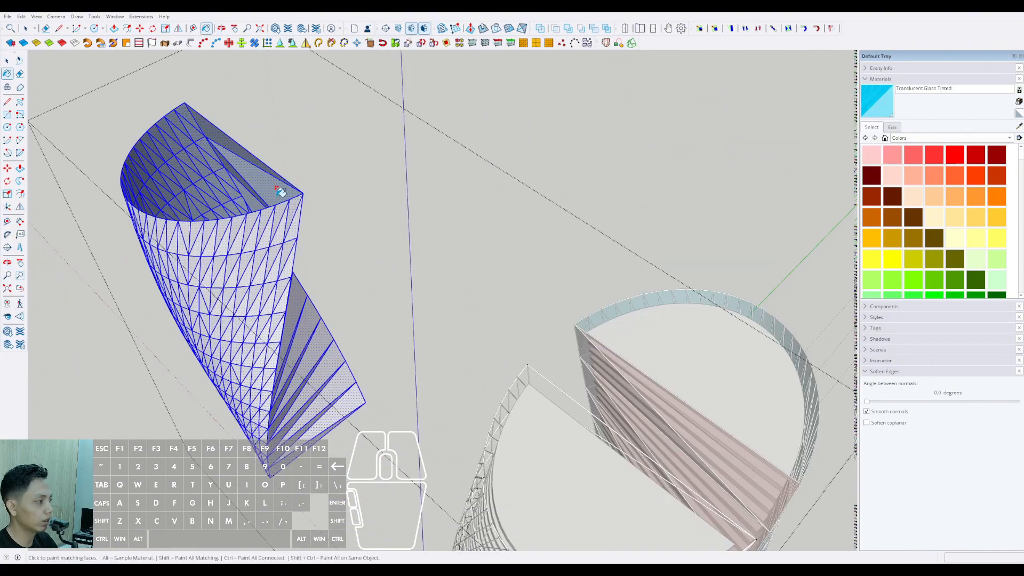
{"action": "middle_click_drag", "start_coordinate": [281, 192], "coordinate": [528, 332]}
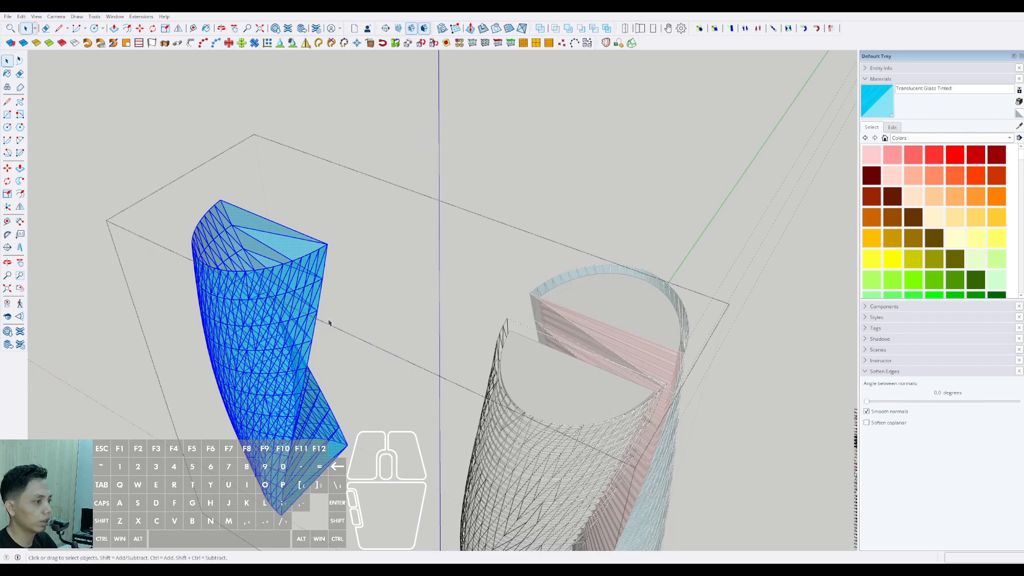
{"action": "middle_click_drag", "start_coordinate": [329, 322], "coordinate": [696, 325]}
Step: Sample the red "inside env materials" material and paint the inner flat-side faces of the copied glass shell with it
{"action": "left_click", "coordinate": [449, 279]}
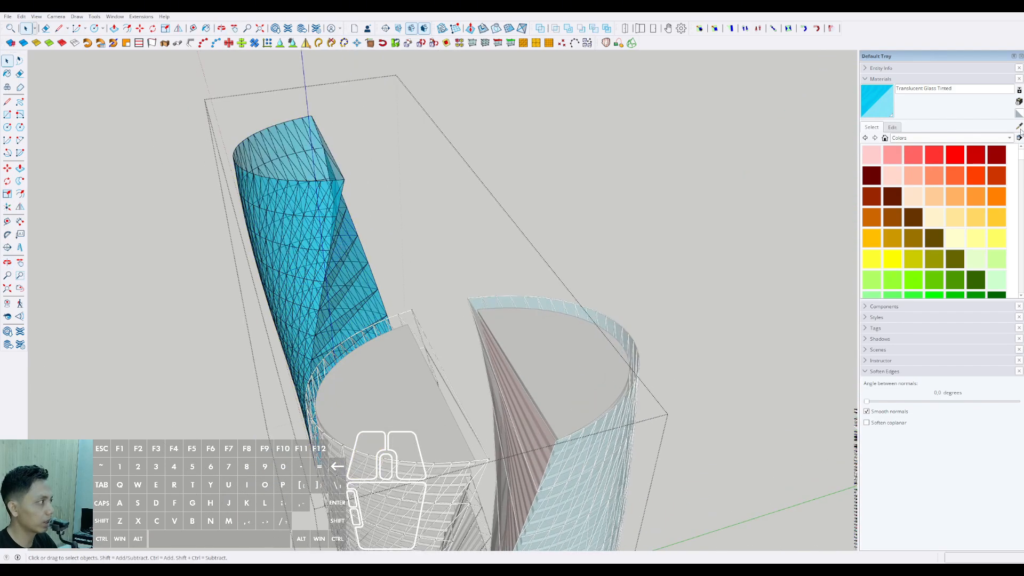
{"action": "left_click", "coordinate": [511, 383], "text": "alt"}
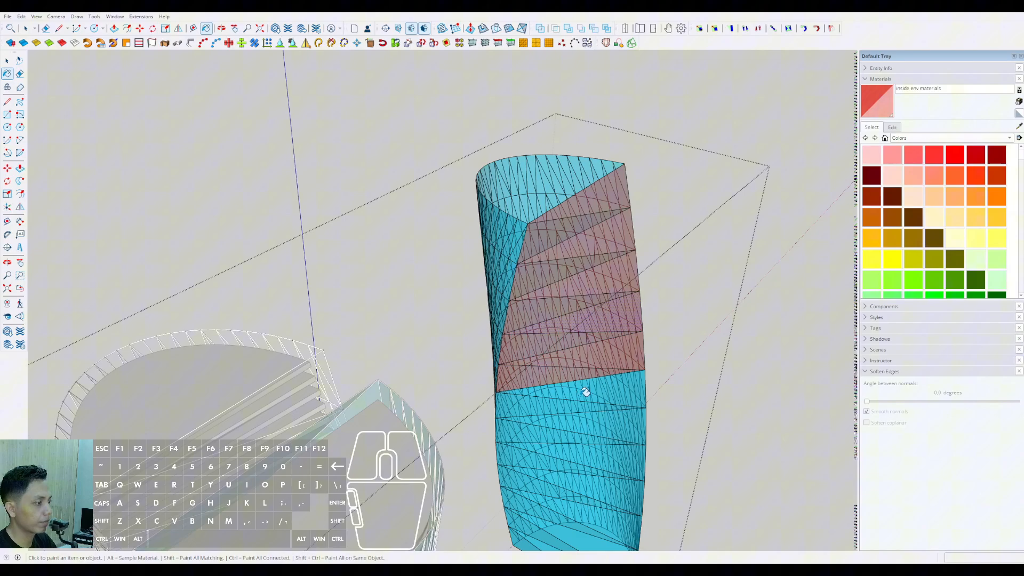
{"action": "scroll", "coordinate": [585, 392], "scroll_direction": "down", "scroll_amount": 10}
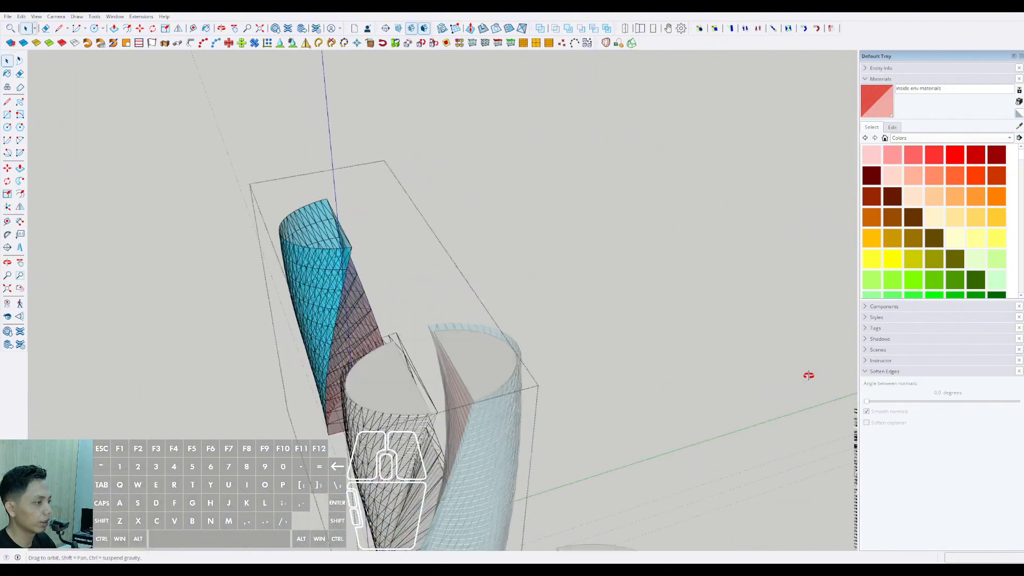
{"action": "middle_click_drag", "start_coordinate": [585, 392], "coordinate": [399, 391]}
{"action": "key", "text": "space"}
Step: Select the entire painted glass shell and move it 200 m back along the red axis onto the tube frame
{"action": "scroll", "coordinate": [289, 284], "scroll_direction": "down", "scroll_amount": 3}
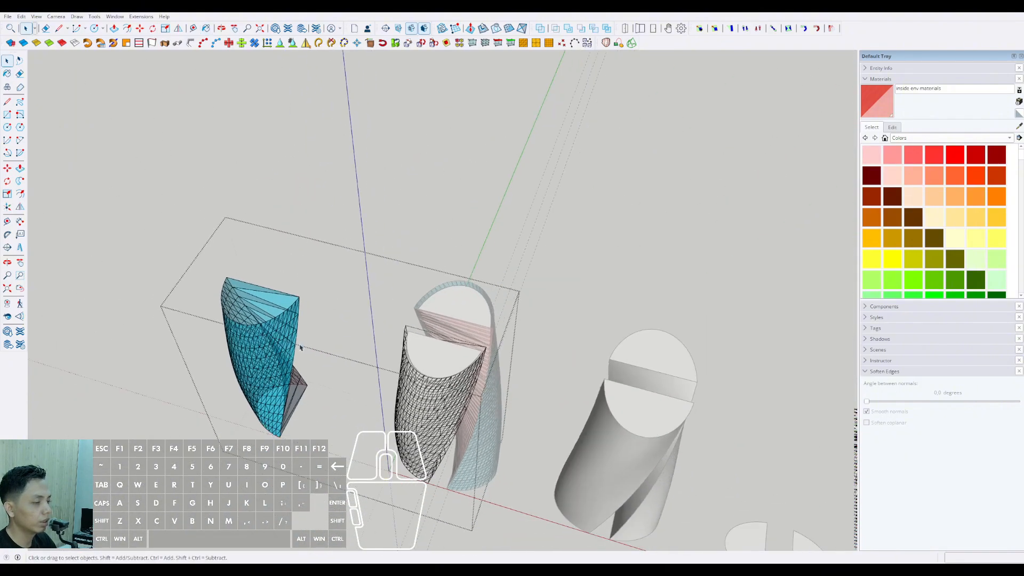
{"action": "middle_click_drag", "start_coordinate": [291, 286], "coordinate": [294, 288]}
{"action": "left_click_drag", "start_coordinate": [182, 189], "coordinate": [325, 405]}
{"action": "scroll", "coordinate": [247, 287], "scroll_direction": "up", "scroll_amount": 2}
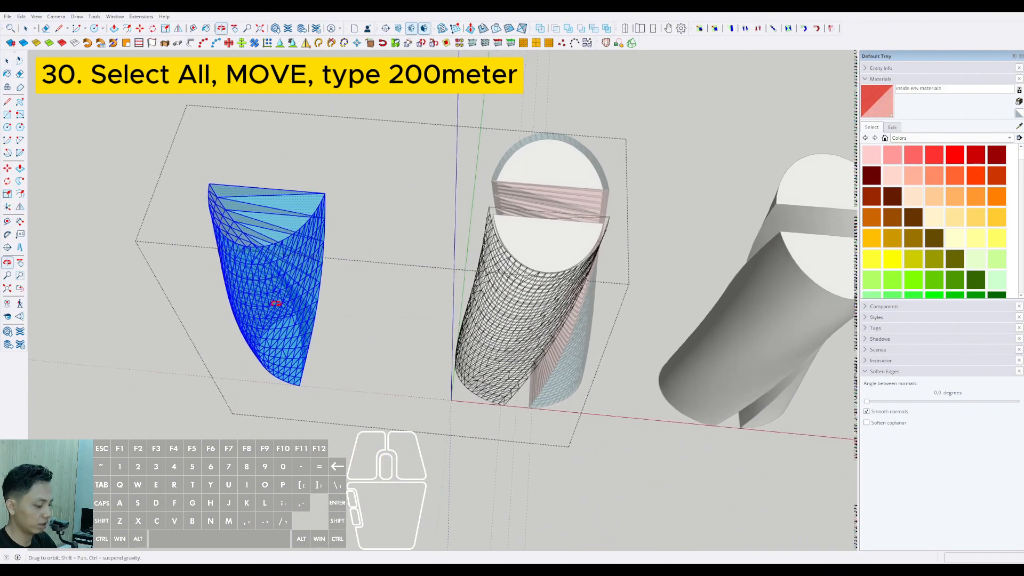
{"action": "left_click", "coordinate": [372, 421]}
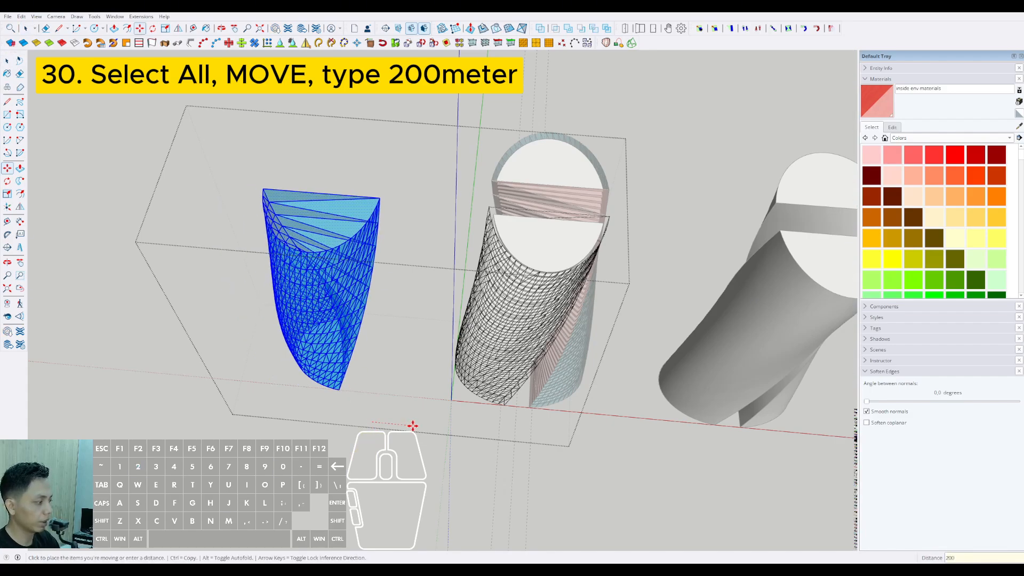
{"action": "key", "text": "Return"}
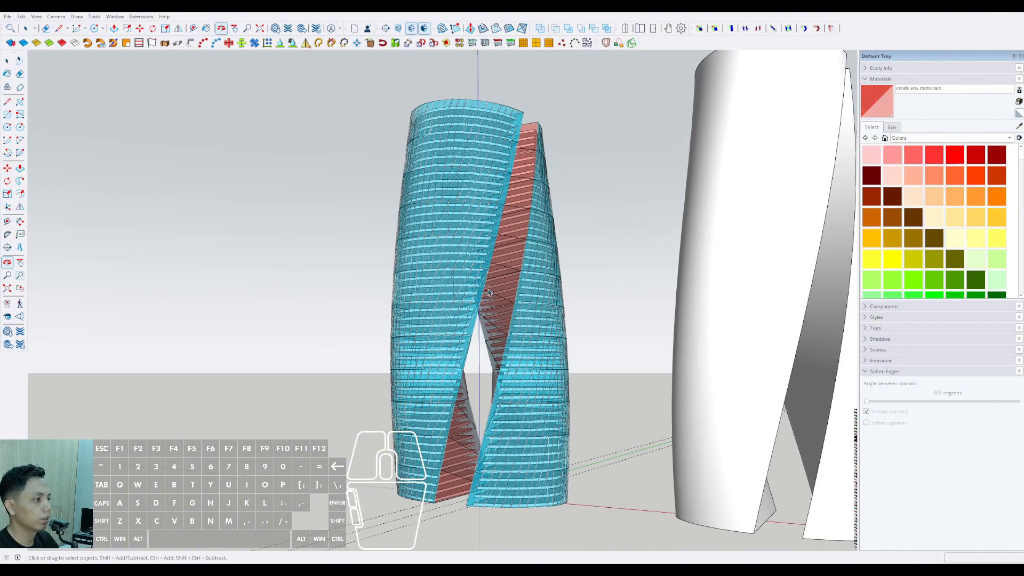
Step: Examine the tower's two glazed segments, the gap between them and their upper edges from several angles
{"action": "middle_click_drag", "start_coordinate": [514, 331], "coordinate": [469, 256], "text": "shift"}
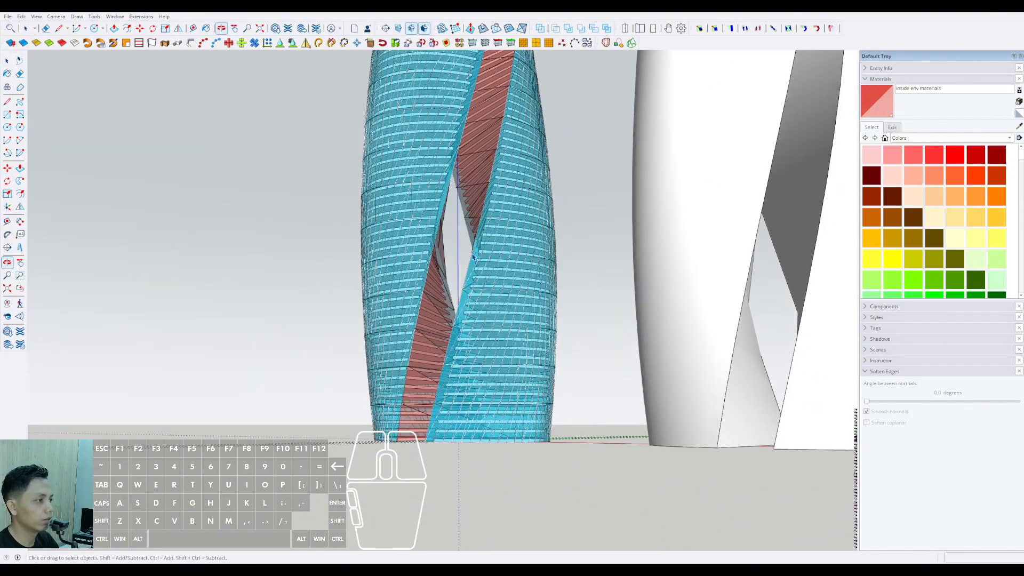
{"action": "middle_click_drag", "start_coordinate": [447, 187], "coordinate": [395, 140]}
{"action": "scroll", "coordinate": [429, 239], "scroll_direction": "up", "scroll_amount": 1}
{"action": "middle_click_drag", "start_coordinate": [430, 240], "coordinate": [408, 160], "text": "shift"}
{"action": "middle_click_drag", "start_coordinate": [437, 194], "coordinate": [429, 205], "text": "shift"}
{"action": "scroll", "coordinate": [430, 205], "scroll_direction": "up", "scroll_amount": 3}
{"action": "key", "text": "space"}
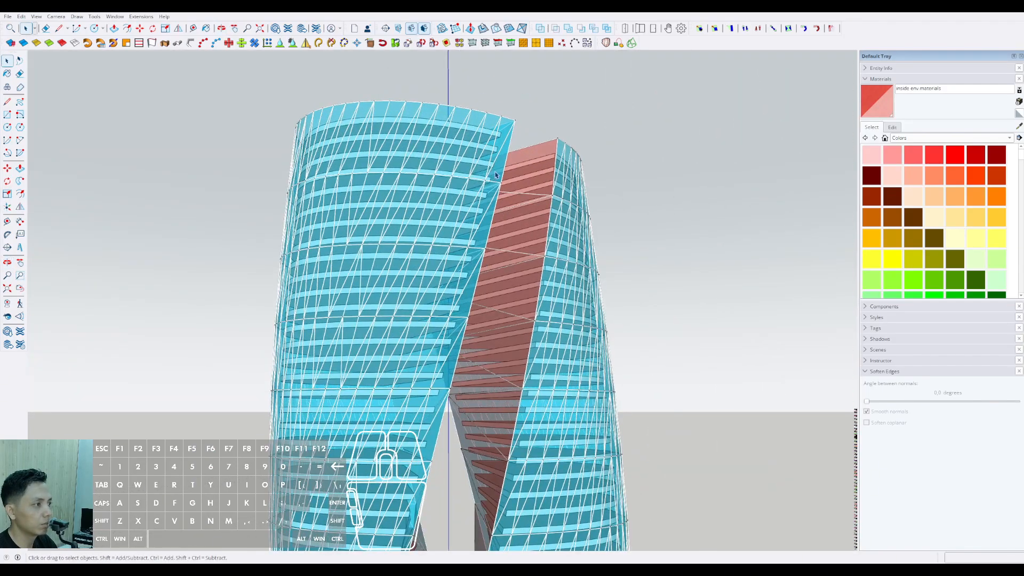
{"action": "middle_click_drag", "start_coordinate": [493, 178], "coordinate": [440, 239]}
{"action": "scroll", "coordinate": [497, 199], "scroll_direction": "down", "scroll_amount": 5}
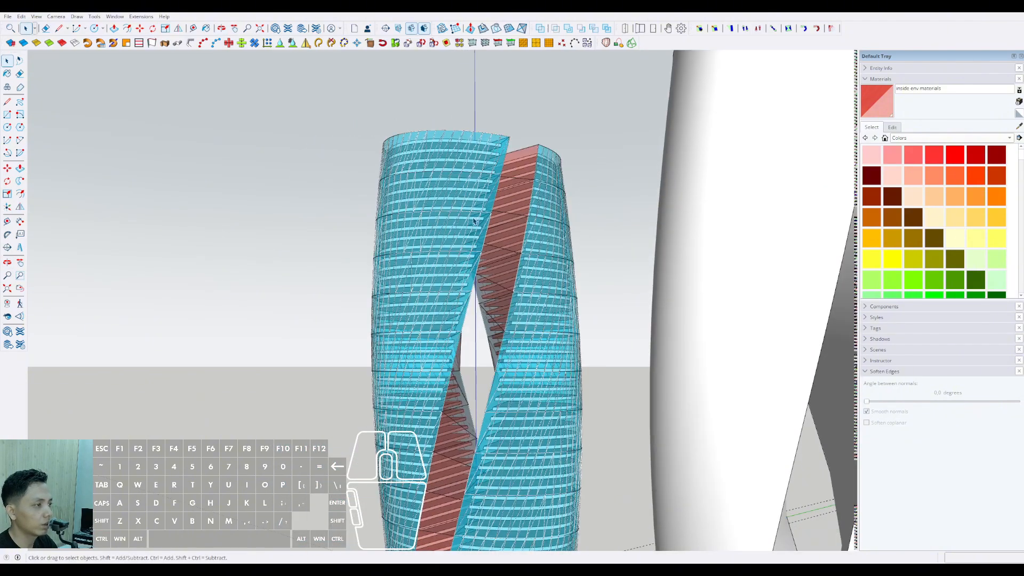
Step: Open the nearer segment, isolate its tube frame and delete the frame's two uppermost tiers
{"action": "left_click_drag", "start_coordinate": [343, 88], "coordinate": [514, 203]}
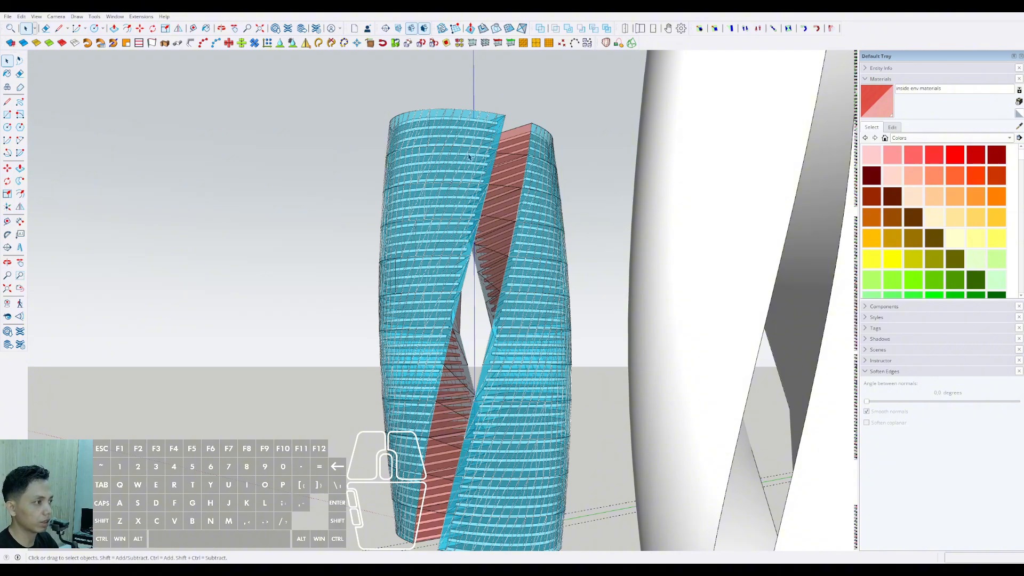
{"action": "scroll", "coordinate": [469, 156], "scroll_direction": "up", "scroll_amount": 2}
{"action": "left_click", "coordinate": [511, 150]}
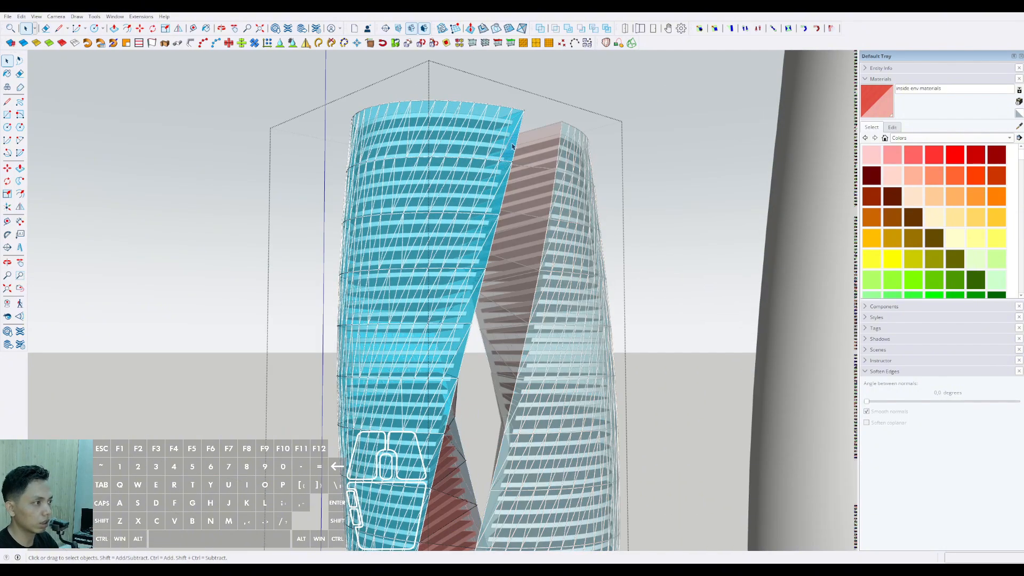
{"action": "scroll", "coordinate": [470, 180], "scroll_direction": "down", "scroll_amount": 1}
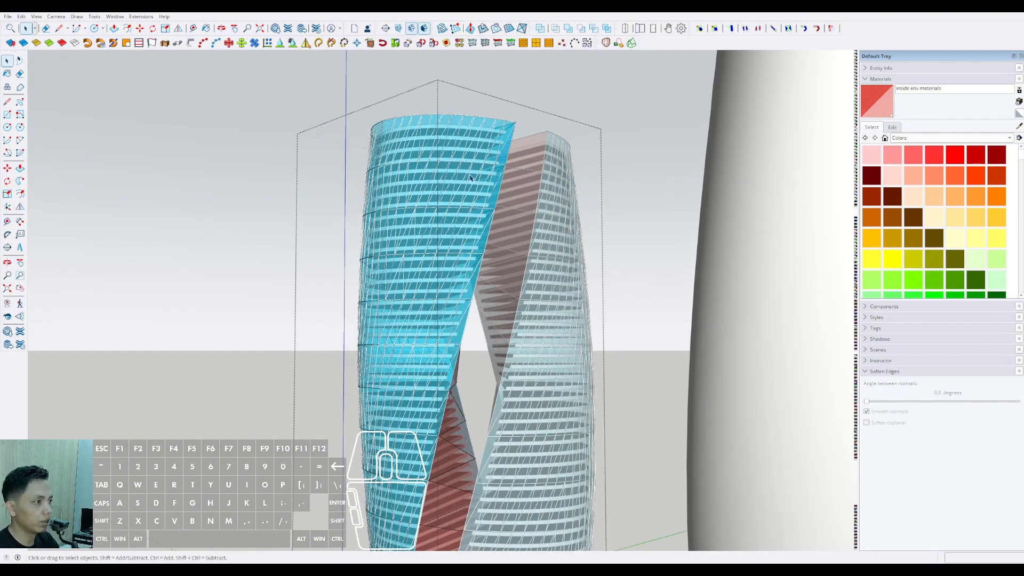
{"action": "key", "text": "comma"}
{"action": "middle_click_drag", "start_coordinate": [470, 176], "coordinate": [471, 200]}
{"action": "left_click_drag", "start_coordinate": [332, 91], "coordinate": [376, 123]}
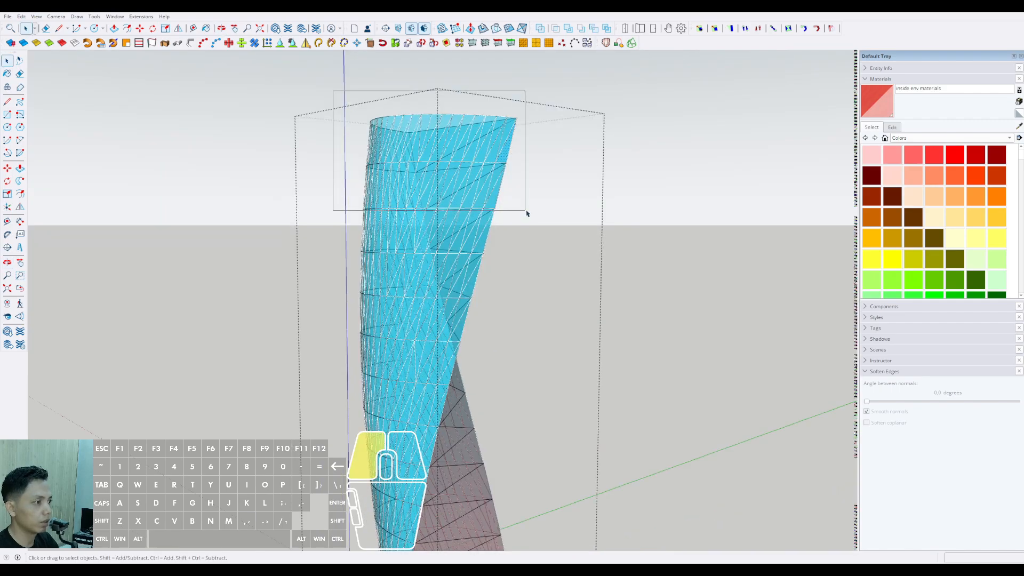
{"action": "left_click_drag", "start_coordinate": [549, 208], "coordinate": [549, 209]}
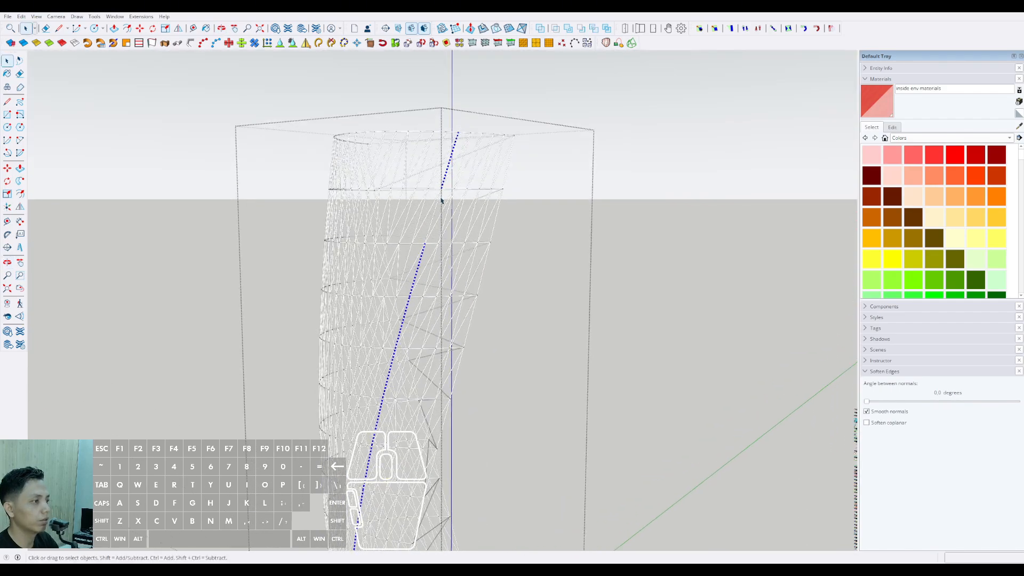
{"action": "middle_click_drag", "start_coordinate": [427, 240], "coordinate": [447, 212]}
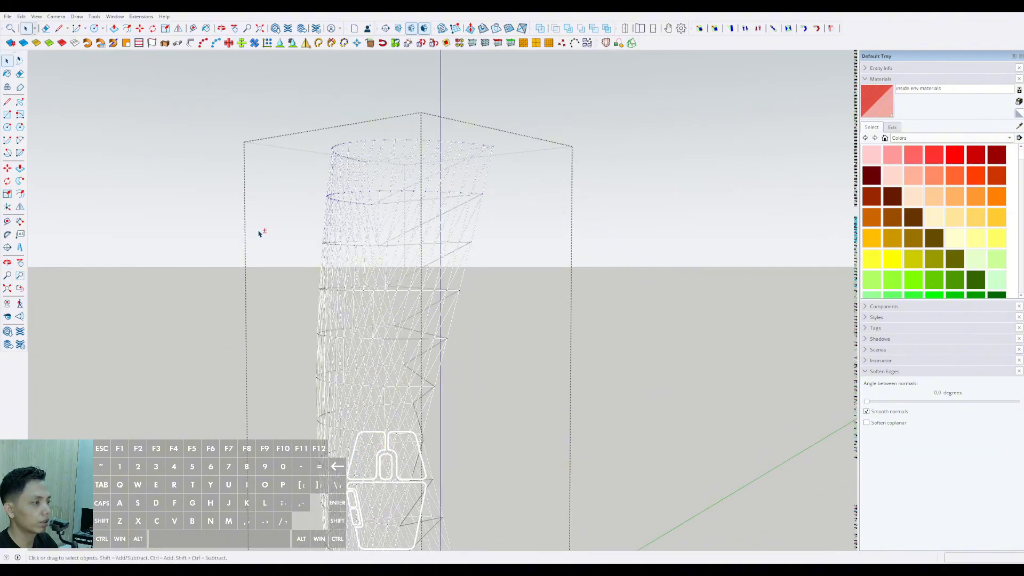
{"action": "middle_click_drag", "start_coordinate": [259, 233], "coordinate": [394, 305]}
{"action": "key", "text": "comma"}
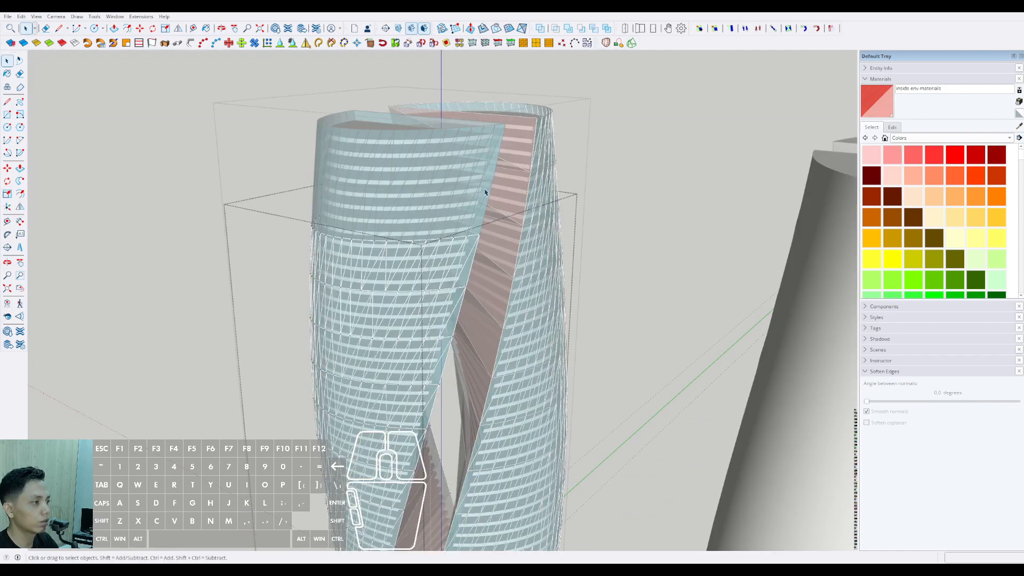
Step: Select the two uppermost tiers of the same segment's glass envelope and delete them
{"action": "scroll", "coordinate": [485, 192], "scroll_direction": "up", "scroll_amount": 3}
{"action": "left_click", "coordinate": [697, 174]}
{"action": "triple_click", "coordinate": [505, 195]}
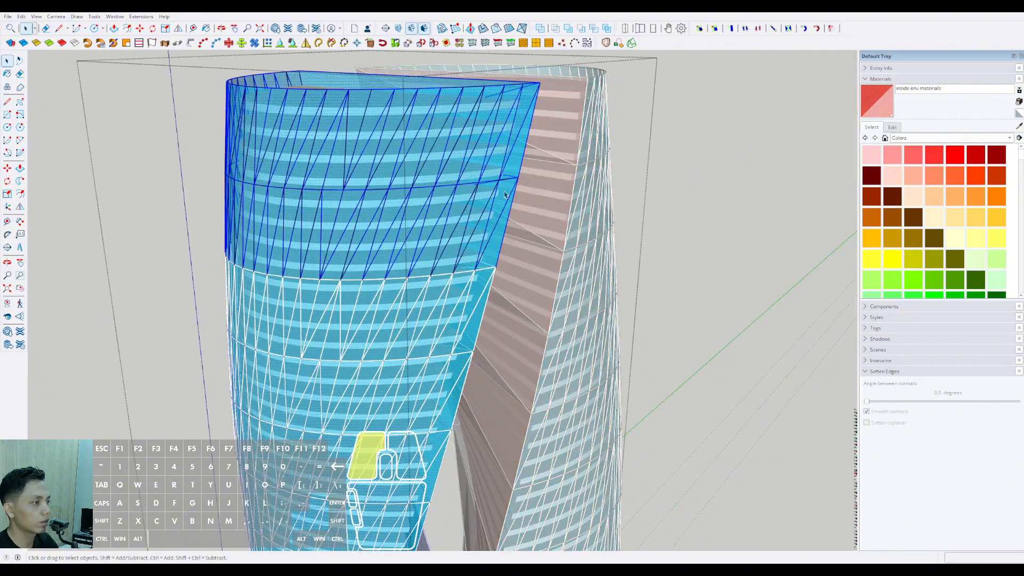
{"action": "scroll", "coordinate": [427, 266], "scroll_direction": "down", "scroll_amount": 2}
{"action": "middle_click_drag", "start_coordinate": [428, 256], "coordinate": [439, 212]}
{"action": "key", "text": "Delete"}
{"action": "key", "text": "Escape"}
Step: Remove the floor slabs above the lowered top of the same segment and leave the group
{"action": "middle_click_drag", "start_coordinate": [408, 270], "coordinate": [391, 289]}
{"action": "left_click", "coordinate": [373, 277]}
{"action": "double_click", "coordinate": [345, 279]}
{"action": "left_click", "coordinate": [359, 278]}
{"action": "left_click", "coordinate": [249, 233]}
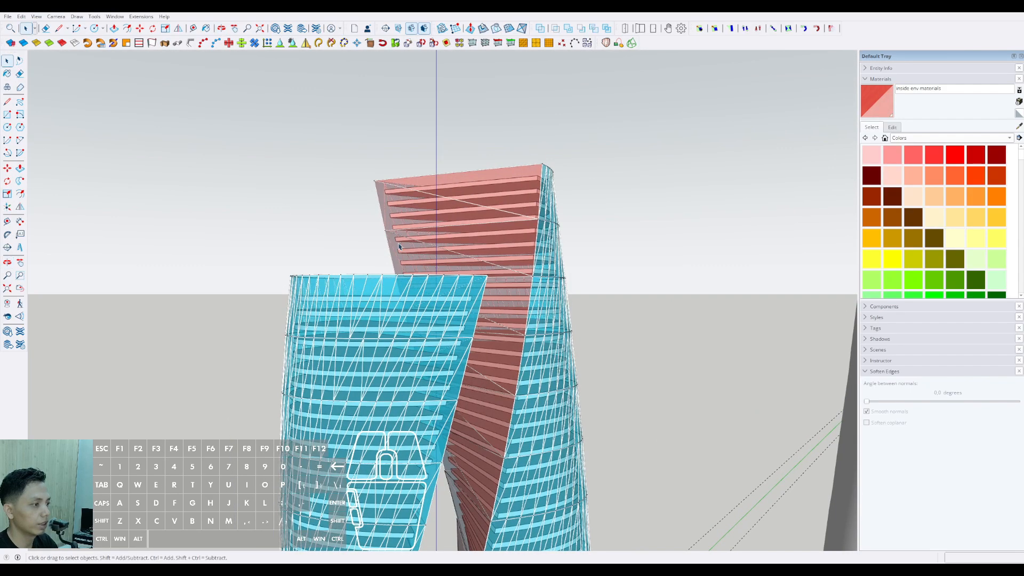
{"action": "middle_click_drag", "start_coordinate": [368, 405], "coordinate": [335, 216], "text": "shift"}
{"action": "scroll", "coordinate": [444, 322], "scroll_direction": "down", "scroll_amount": 2}
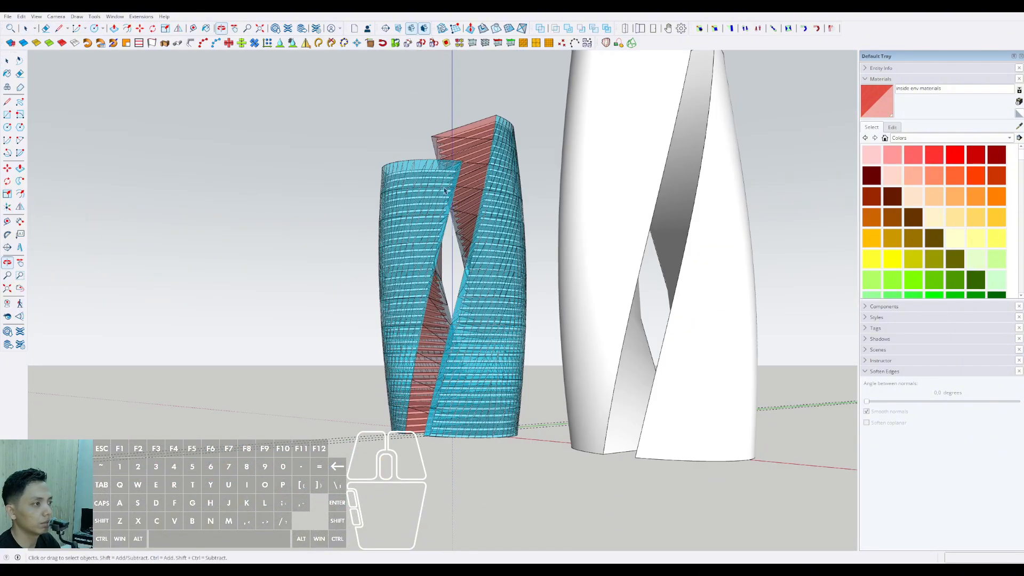
Step: Sample the envelope's Translucent Glass Tinted material, darken its colour and set its opacity to 80
{"action": "scroll", "coordinate": [447, 240], "scroll_direction": "up", "scroll_amount": 2}
{"action": "middle_click_drag", "start_coordinate": [460, 362], "coordinate": [567, 357]}
{"action": "scroll", "coordinate": [456, 375], "scroll_direction": "up", "scroll_amount": 2}
{"action": "middle_click_drag", "start_coordinate": [456, 376], "coordinate": [451, 367]}
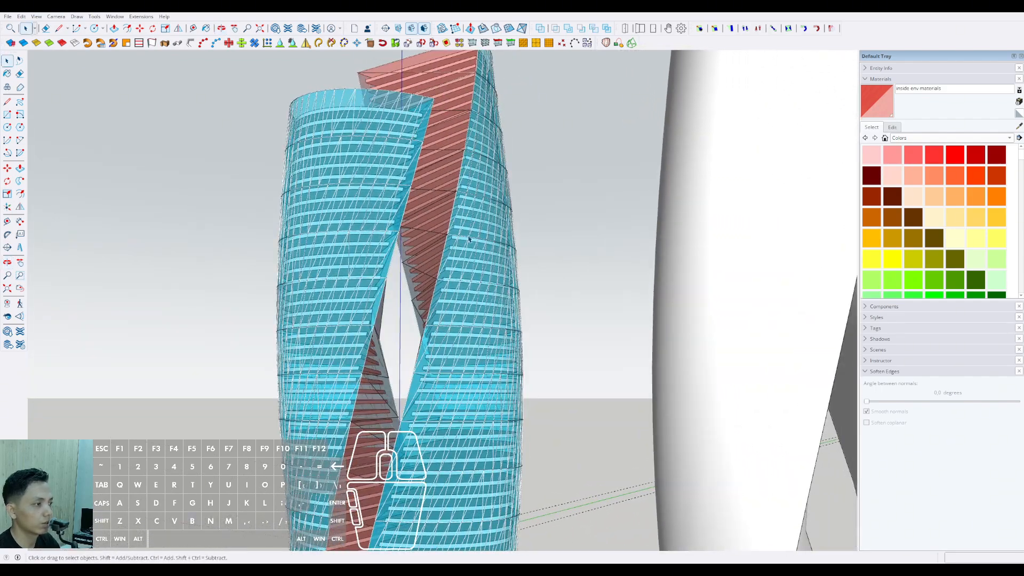
{"action": "scroll", "coordinate": [470, 266], "scroll_direction": "up", "scroll_amount": 2}
{"action": "middle_click_drag", "start_coordinate": [469, 280], "coordinate": [521, 267], "text": "shift"}
{"action": "scroll", "coordinate": [497, 280], "scroll_direction": "up", "scroll_amount": 3}
{"action": "scroll", "coordinate": [498, 275], "scroll_direction": "up", "scroll_amount": 3}
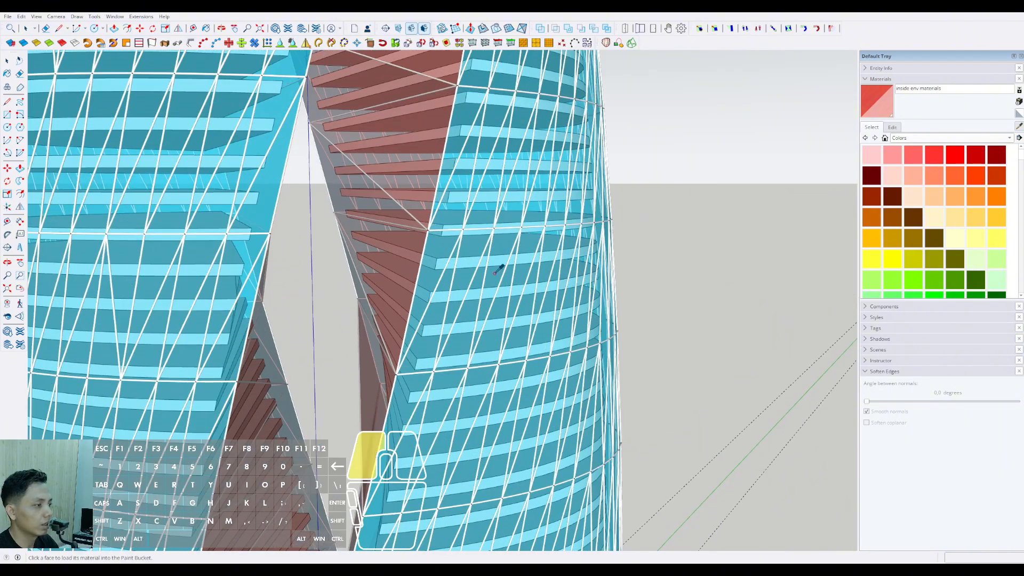
{"action": "left_click", "coordinate": [896, 127]}
{"action": "left_click", "coordinate": [906, 191]}
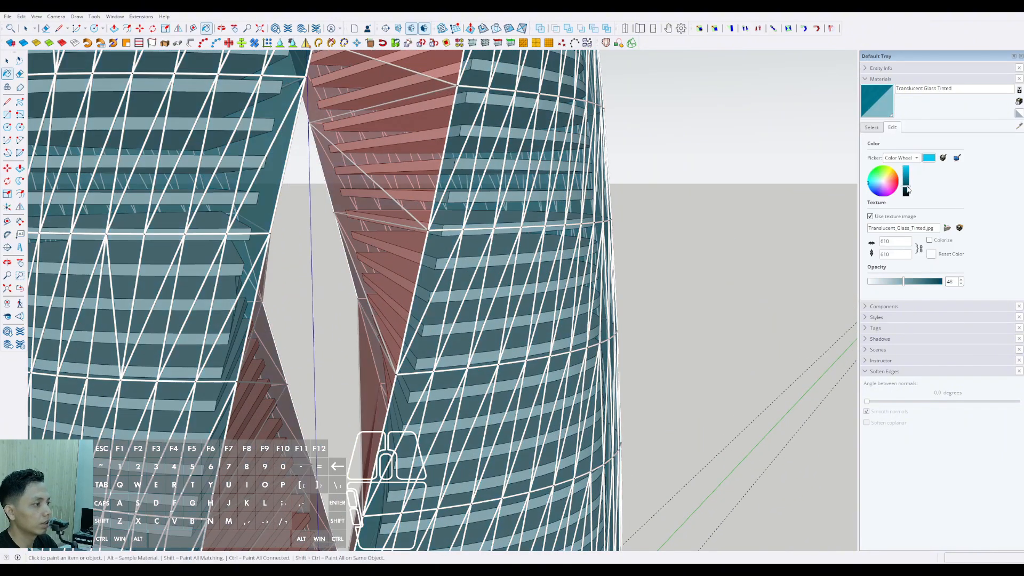
{"action": "scroll", "coordinate": [566, 281], "scroll_direction": "down", "scroll_amount": 5}
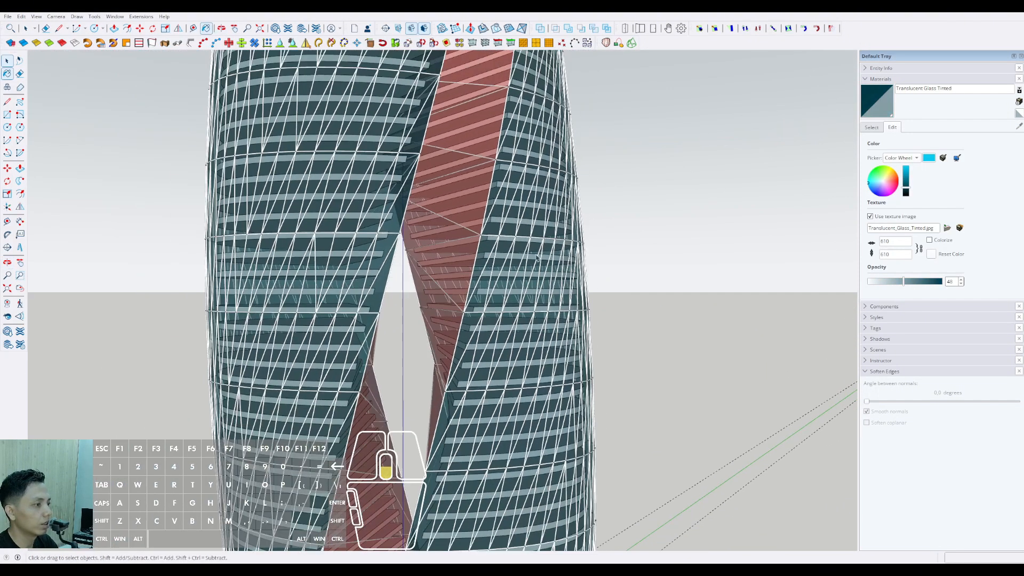
{"action": "key", "text": "space"}
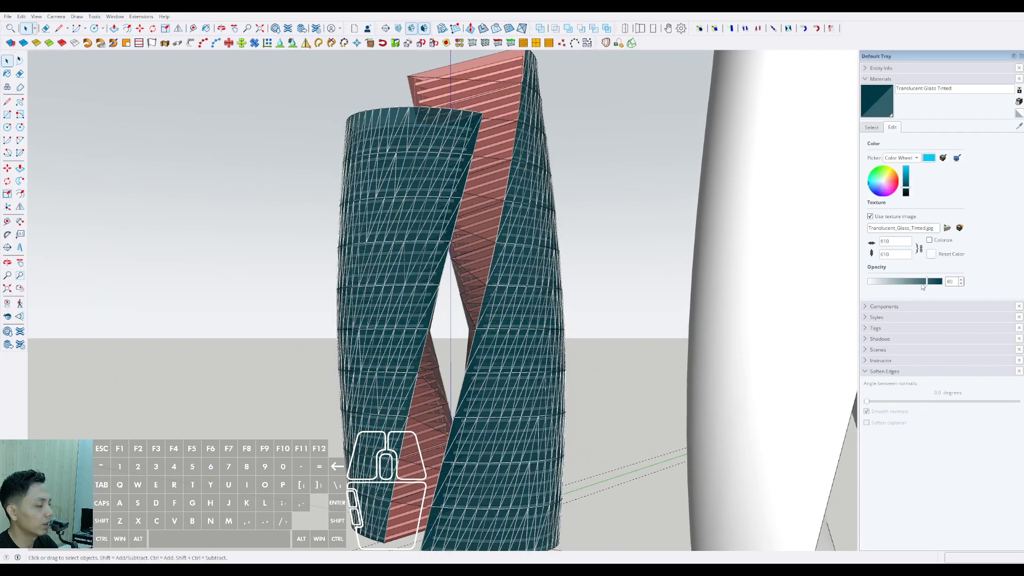
Step: Set the opacity of Translucent Glass Tinted to 86 and check the darker envelope from several angles
{"action": "scroll", "coordinate": [521, 286], "scroll_direction": "down", "scroll_amount": 3}
{"action": "middle_click_drag", "start_coordinate": [521, 285], "coordinate": [471, 269]}
{"action": "scroll", "coordinate": [470, 277], "scroll_direction": "up", "scroll_amount": 2}
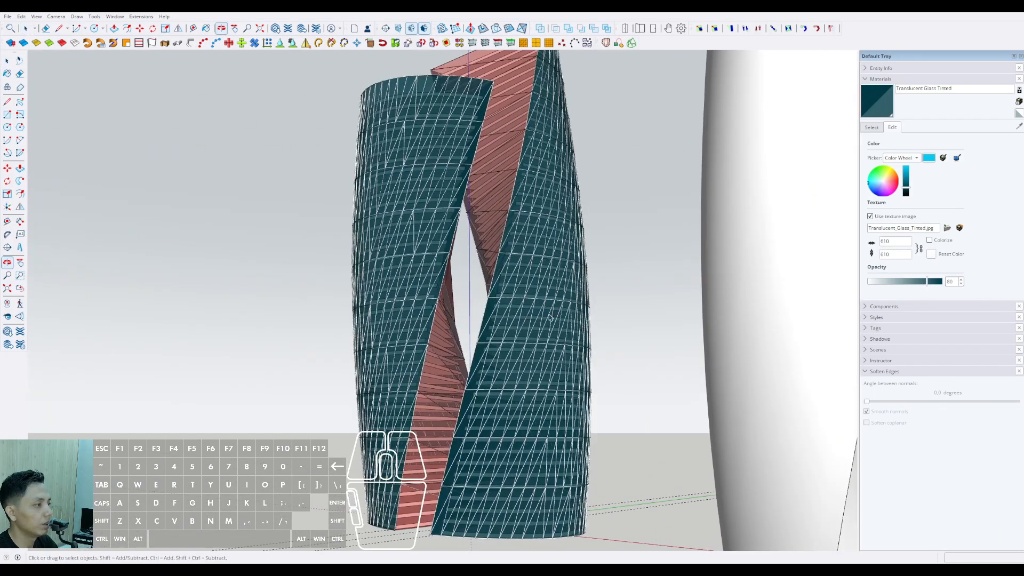
{"action": "scroll", "coordinate": [480, 315], "scroll_direction": "down", "scroll_amount": 1}
{"action": "middle_click_drag", "start_coordinate": [472, 340], "coordinate": [569, 379]}
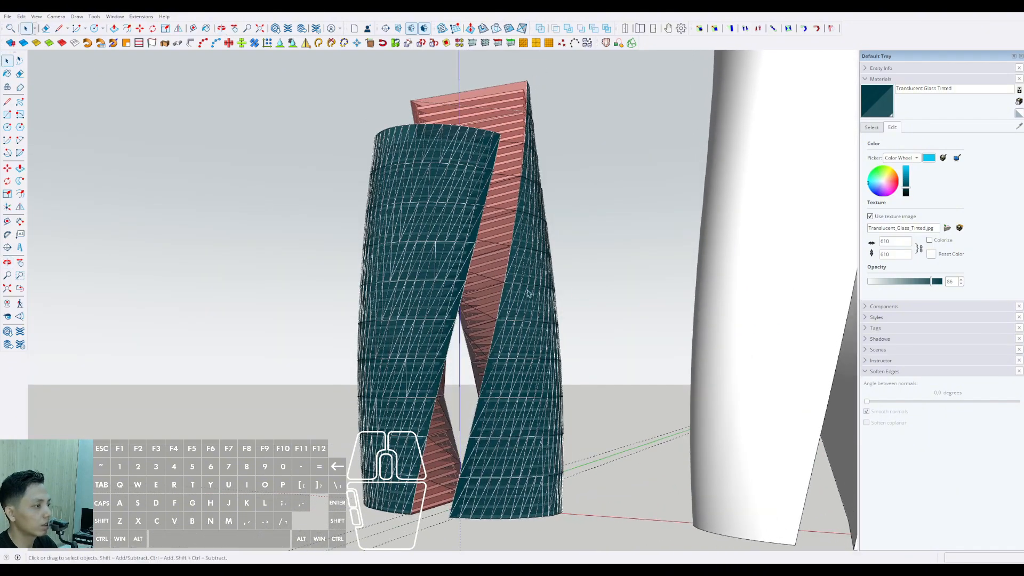
{"action": "middle_click_drag", "start_coordinate": [528, 292], "coordinate": [471, 298]}
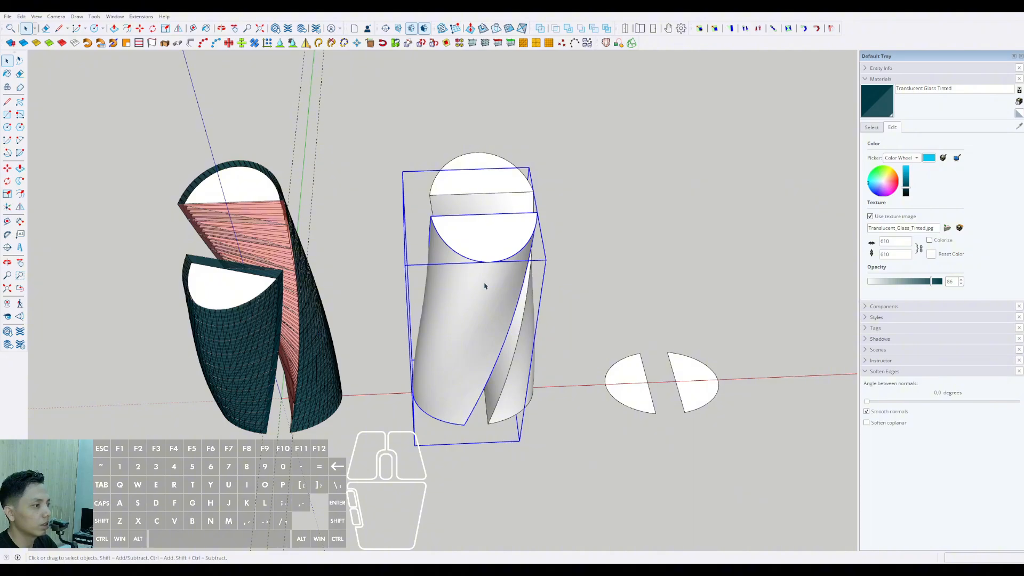
Step: Delete both plain white twisted shells standing between the tower and the half-ellipse profiles
{"action": "key", "text": "Delete"}
{"action": "left_click", "coordinate": [487, 197]}
{"action": "key", "text": "Delete"}
{"action": "middle_click_drag", "start_coordinate": [514, 313], "coordinate": [651, 411], "text": "shift"}
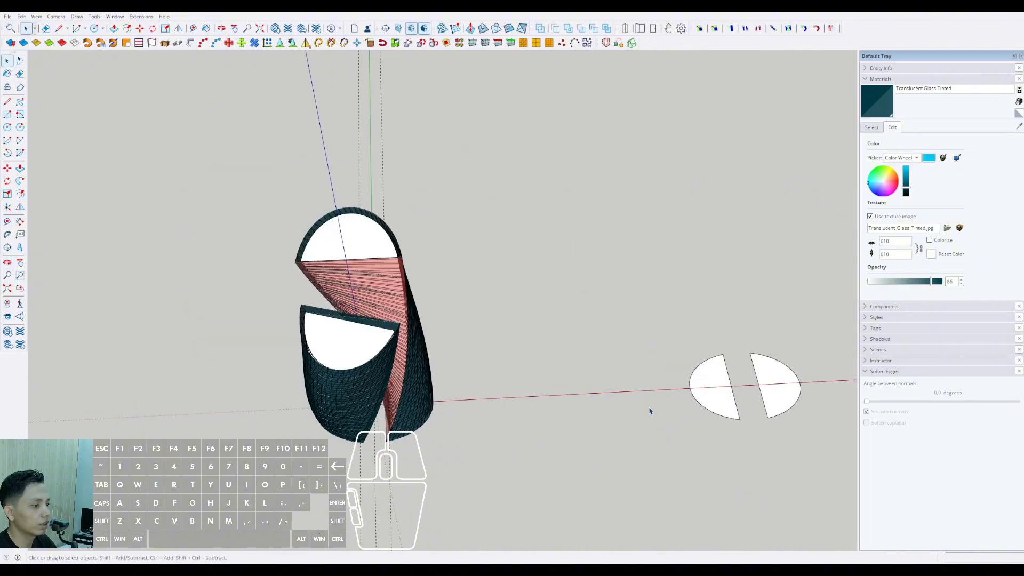
Step: Select both half-ellipse profile faces and move them 200 m along the red axis towards the tower
{"action": "middle_click_drag", "start_coordinate": [412, 374], "coordinate": [298, 344], "text": "shift"}
{"action": "scroll", "coordinate": [629, 374], "scroll_direction": "up", "scroll_amount": 3}
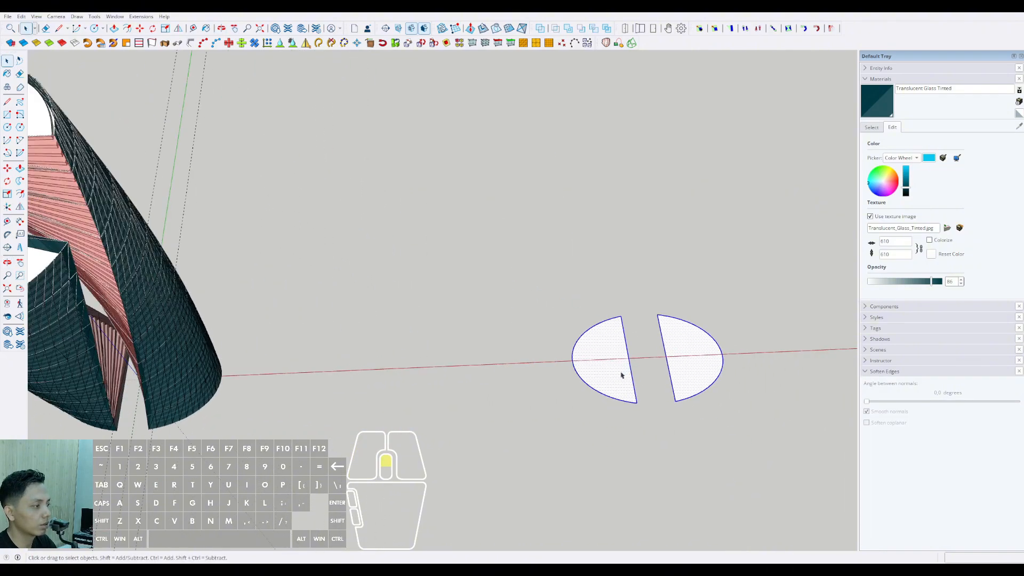
{"action": "key", "text": "m"}
{"action": "left_click", "coordinate": [611, 333]}
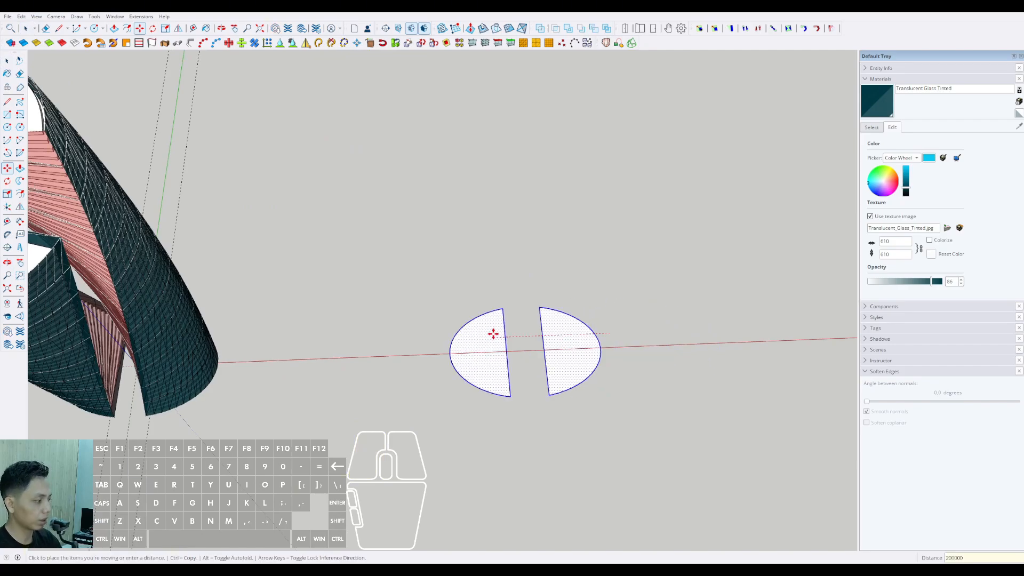
Step: Examine the tower's lowered top and the gap between its two segments where connectors can go
{"action": "middle_click_drag", "start_coordinate": [494, 337], "coordinate": [504, 410]}
{"action": "scroll", "coordinate": [434, 386], "scroll_direction": "down", "scroll_amount": 3}
{"action": "middle_click_drag", "start_coordinate": [504, 411], "coordinate": [434, 345]}
{"action": "scroll", "coordinate": [368, 319], "scroll_direction": "up", "scroll_amount": 1}
{"action": "middle_click_drag", "start_coordinate": [368, 318], "coordinate": [415, 379], "text": "shift"}
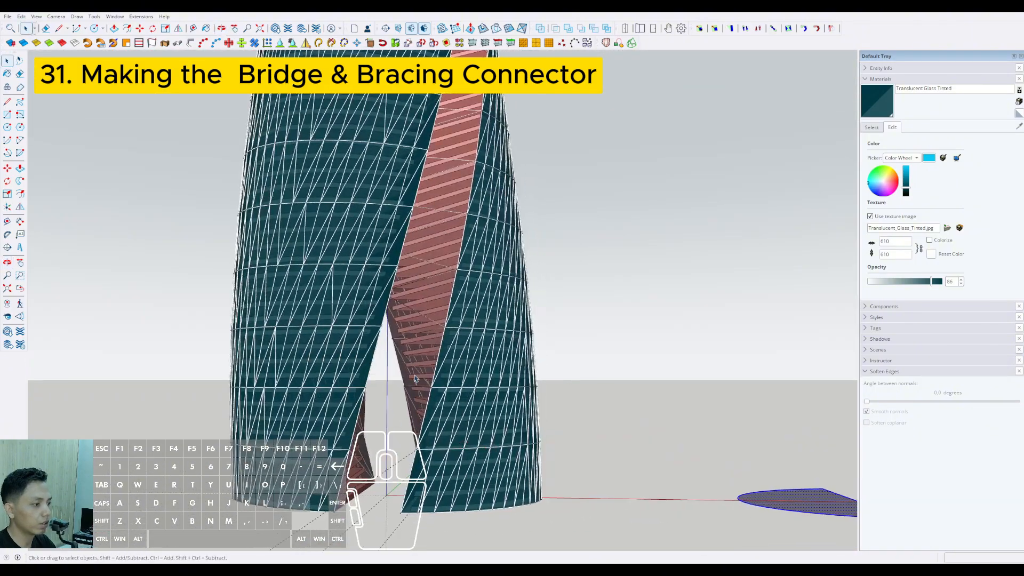
{"action": "middle_click_drag", "start_coordinate": [440, 260], "coordinate": [317, 344]}
{"action": "scroll", "coordinate": [496, 234], "scroll_direction": "down", "scroll_amount": 6}
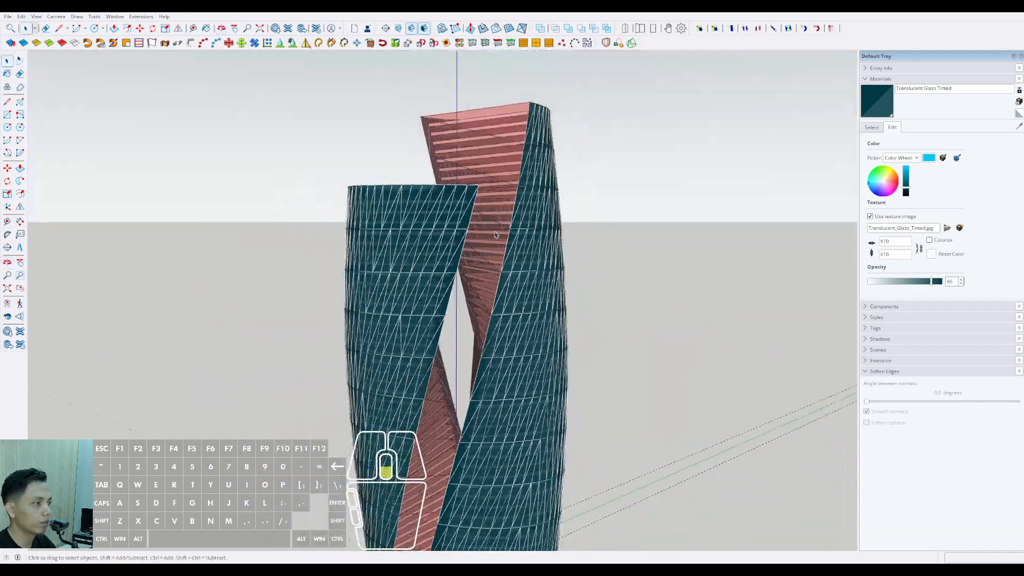
{"action": "scroll", "coordinate": [495, 235], "scroll_direction": "down", "scroll_amount": 2}
Step: Select both half-ellipse faces beside the tower and make them one group
{"action": "middle_click_drag", "start_coordinate": [495, 235], "coordinate": [448, 381]}
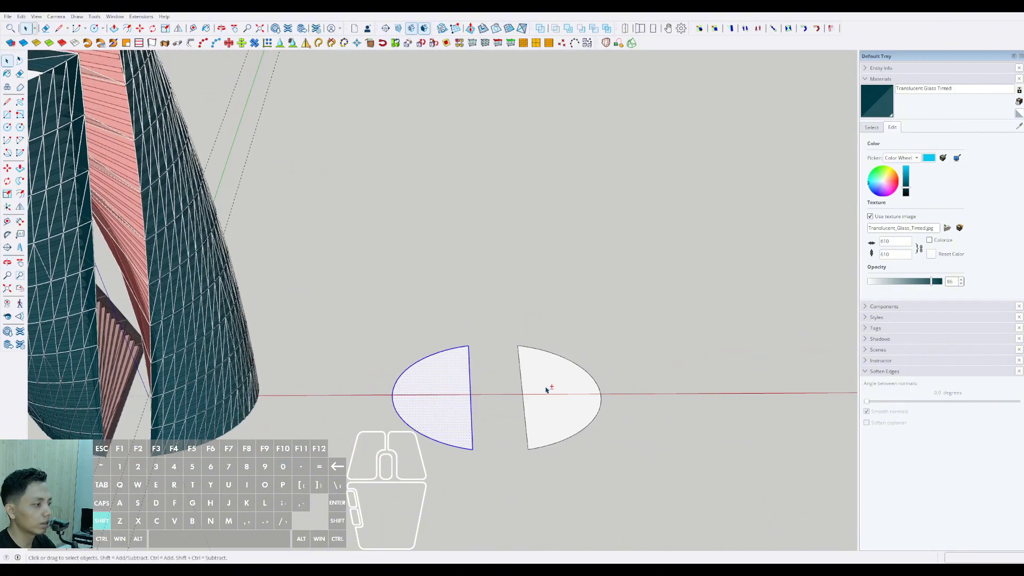
{"action": "scroll", "coordinate": [560, 406], "scroll_direction": "up", "scroll_amount": 4}
{"action": "middle_click_drag", "start_coordinate": [518, 362], "coordinate": [524, 362]}
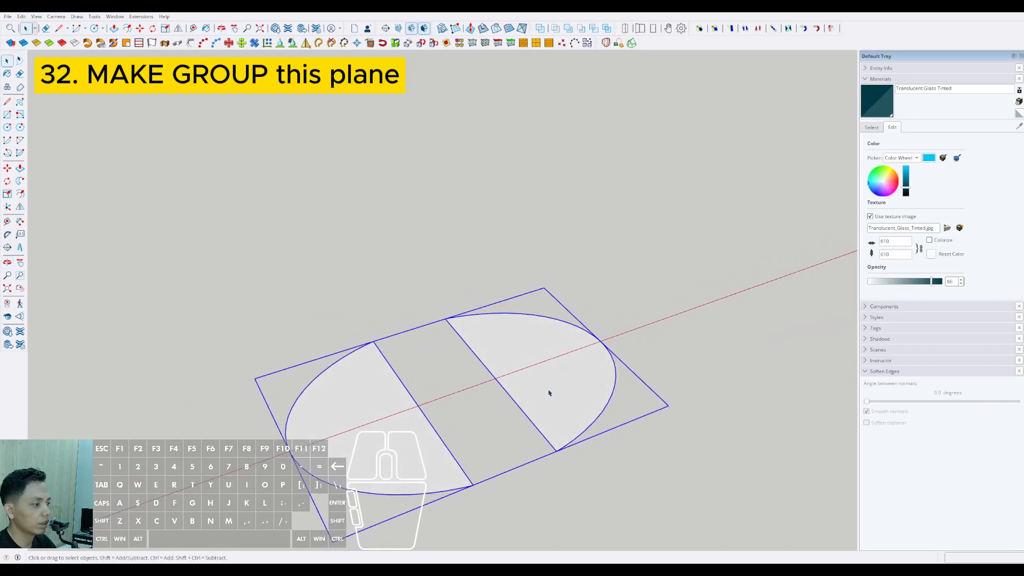
{"action": "scroll", "coordinate": [549, 391], "scroll_direction": "up", "scroll_amount": 3}
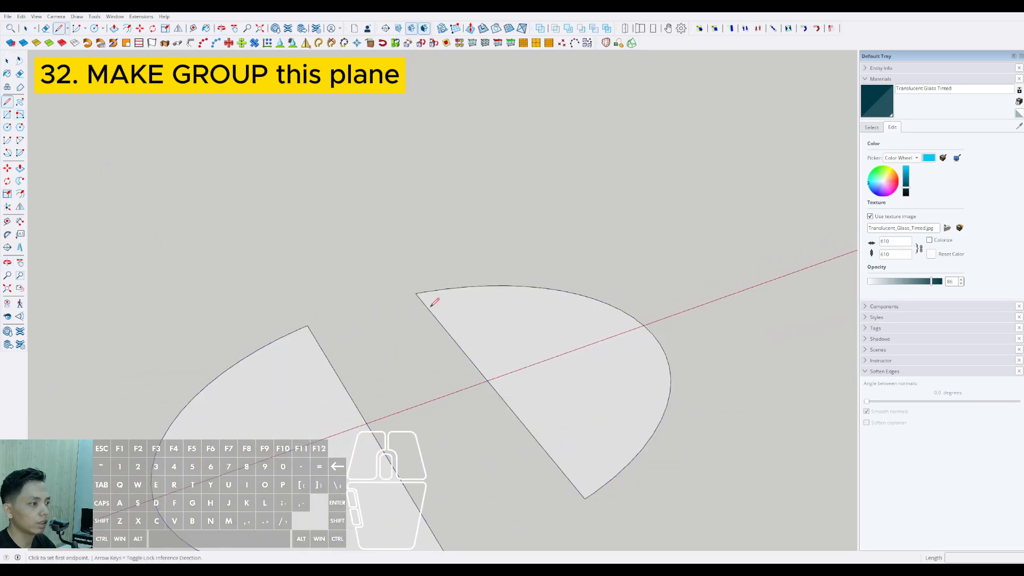
Step: Draw an upright rectangular line outline on the blue axis between the midpoints of both flat edges and group it
{"action": "scroll", "coordinate": [516, 348], "scroll_direction": "up", "scroll_amount": 3}
{"action": "left_click", "coordinate": [490, 373]}
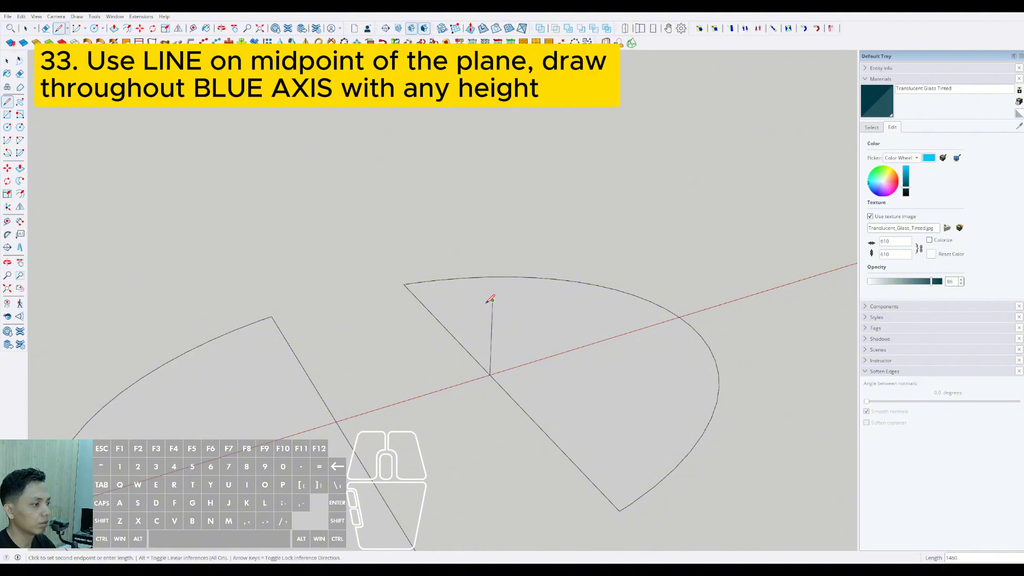
{"action": "middle_click_drag", "start_coordinate": [472, 307], "coordinate": [357, 319]}
{"action": "left_click", "coordinate": [296, 396]}
{"action": "key", "text": "space"}
{"action": "middle_click_drag", "start_coordinate": [301, 390], "coordinate": [541, 318]}
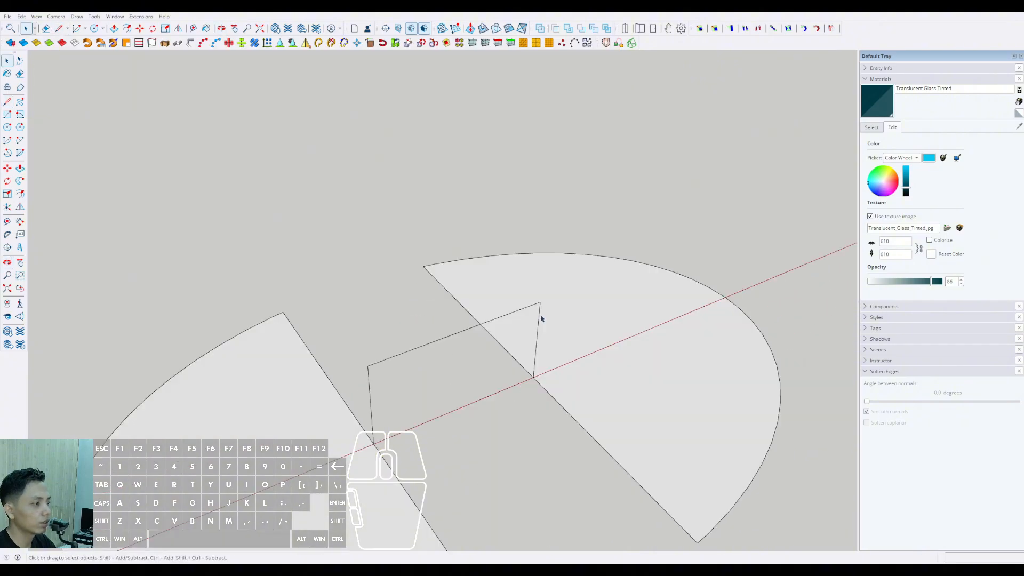
{"action": "triple_click", "coordinate": [539, 317]}
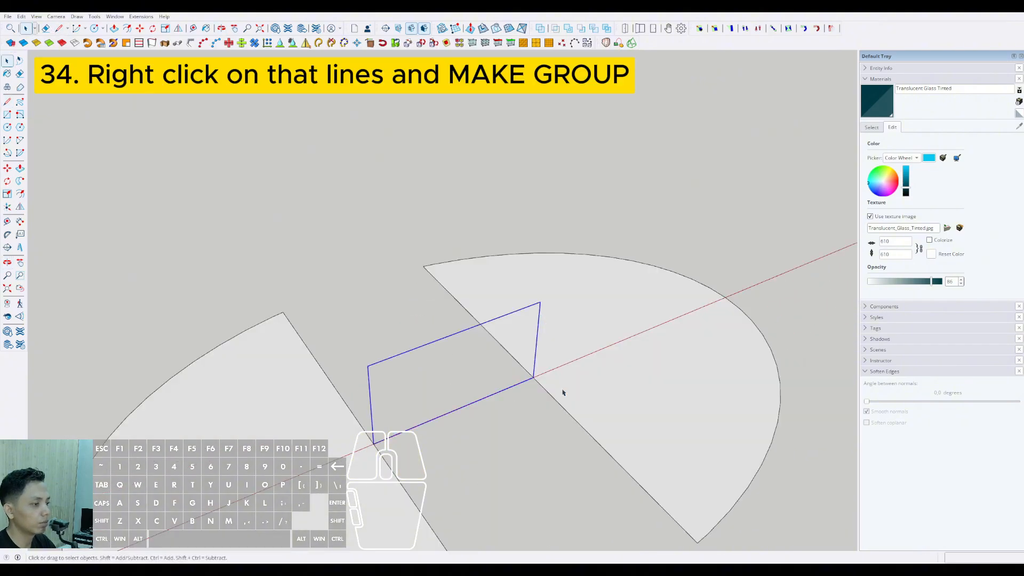
{"action": "middle_click_drag", "start_coordinate": [562, 392], "coordinate": [531, 355]}
Step: Draw a rectangle about 20 m by 17 m on one half-ellipse face, beside the red axis
{"action": "key", "text": "r"}
{"action": "left_click", "coordinate": [509, 380]}
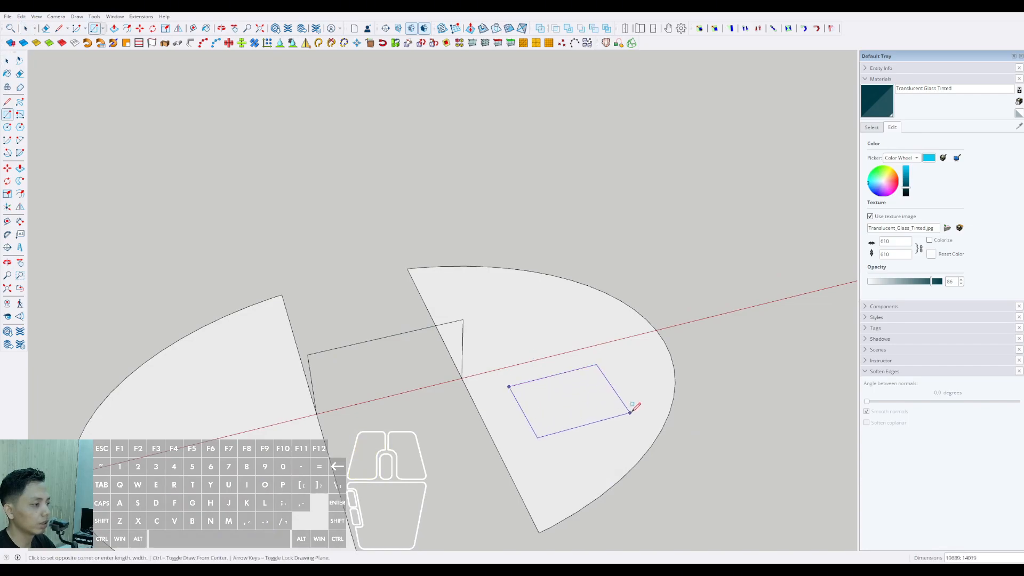
{"action": "middle_click_drag", "start_coordinate": [634, 414], "coordinate": [585, 408]}
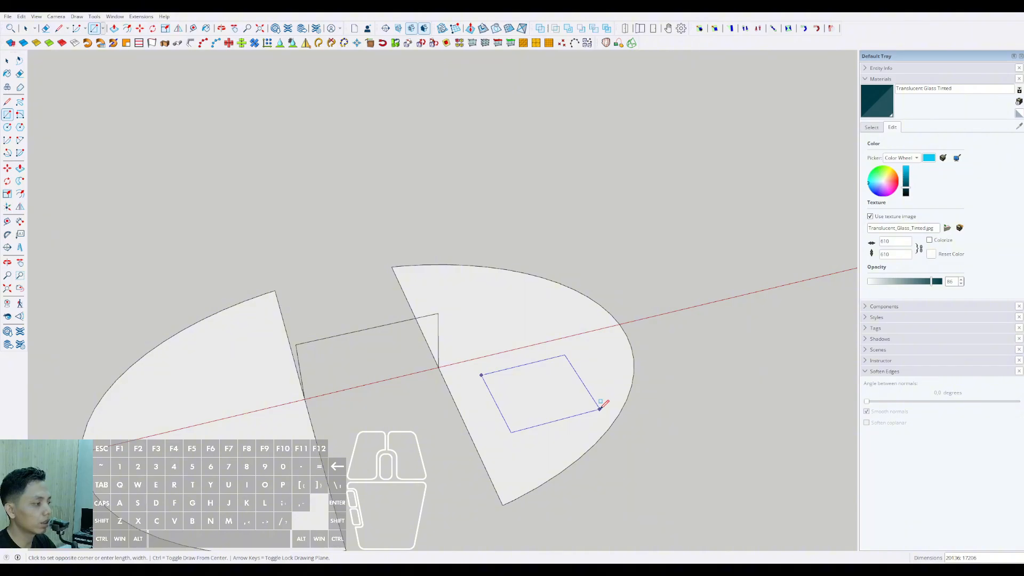
{"action": "left_click", "coordinate": [606, 415]}
{"action": "middle_click_drag", "start_coordinate": [605, 416], "coordinate": [629, 407]}
{"action": "key", "text": "space"}
Step: Scale the rectangle along the red axis so that it exactly spans the gap between the two flat edges
{"action": "double_click", "coordinate": [549, 404]}
{"action": "middle_click_drag", "start_coordinate": [549, 404], "coordinate": [560, 413]}
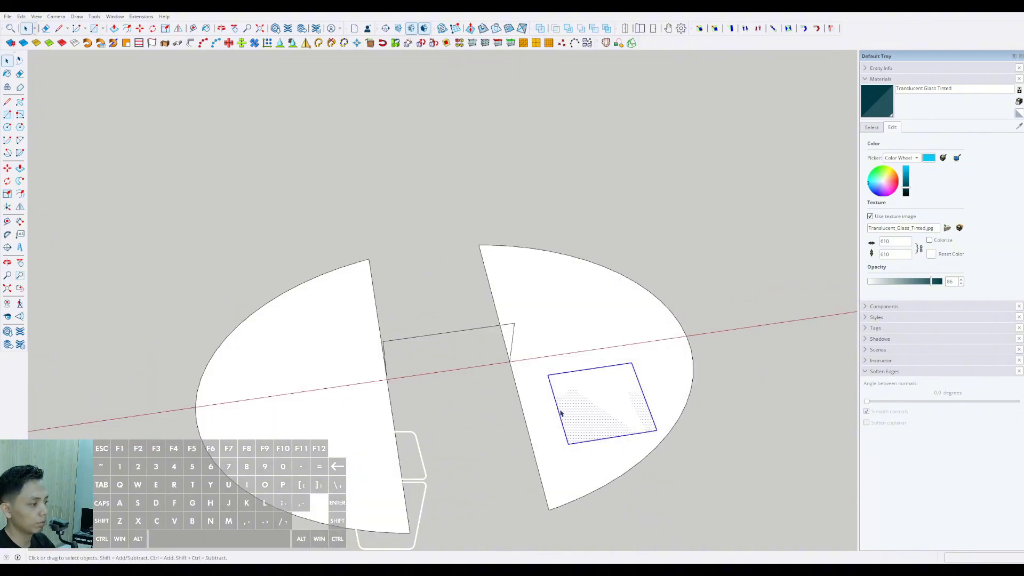
{"action": "key", "text": "s"}
{"action": "left_click_drag", "start_coordinate": [556, 410], "coordinate": [393, 425]}
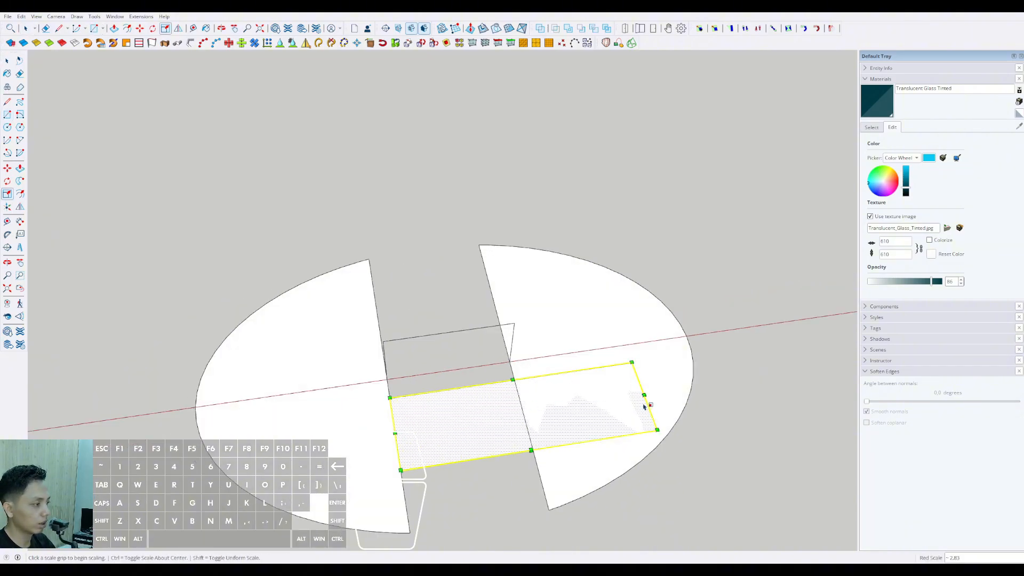
{"action": "left_click_drag", "start_coordinate": [641, 398], "coordinate": [620, 400]}
{"action": "left_click_drag", "start_coordinate": [523, 412], "coordinate": [524, 411]}
{"action": "scroll", "coordinate": [537, 393], "scroll_direction": "up", "scroll_amount": 3}
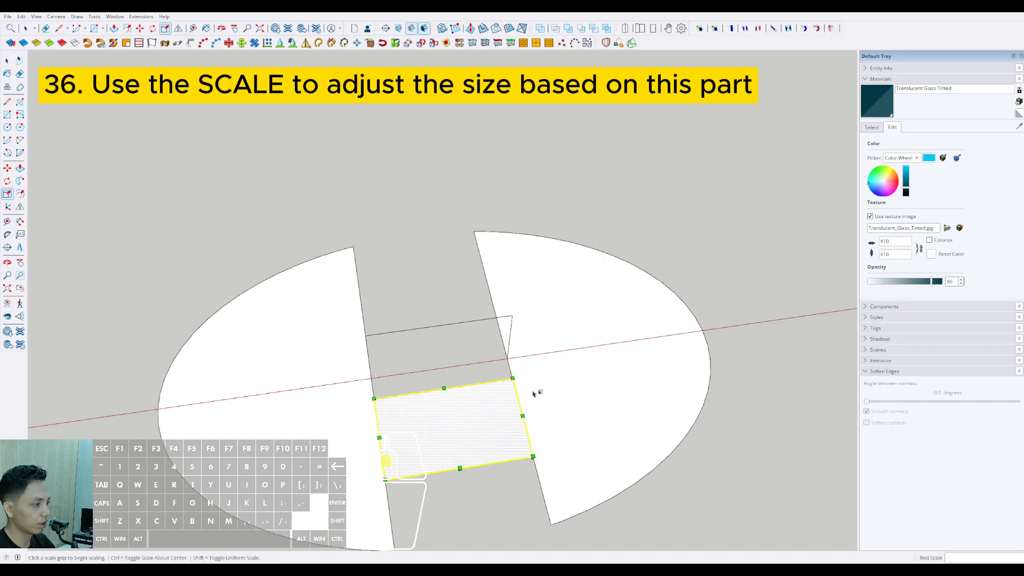
{"action": "middle_click_drag", "start_coordinate": [536, 393], "coordinate": [521, 399]}
Step: Scale one end of the bridge rectangle past the flat edge so it overlaps the neighbouring half-ellipse
{"action": "left_click_drag", "start_coordinate": [527, 424], "coordinate": [555, 421]}
{"action": "scroll", "coordinate": [491, 429], "scroll_direction": "up", "scroll_amount": 1}
{"action": "middle_click_drag", "start_coordinate": [491, 428], "coordinate": [571, 388], "text": "shift"}
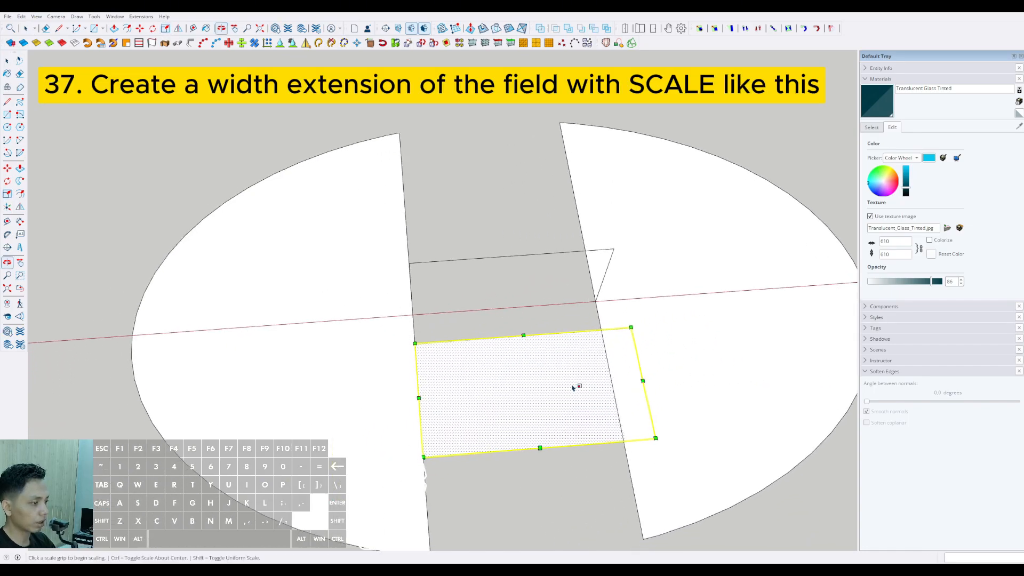
Step: Scale the other end of the bridge rectangle outward so it also overlaps the opposite half-ellipse
{"action": "left_click_drag", "start_coordinate": [419, 399], "coordinate": [390, 400]}
{"action": "middle_click_drag", "start_coordinate": [390, 400], "coordinate": [523, 388]}
{"action": "key", "text": "space"}
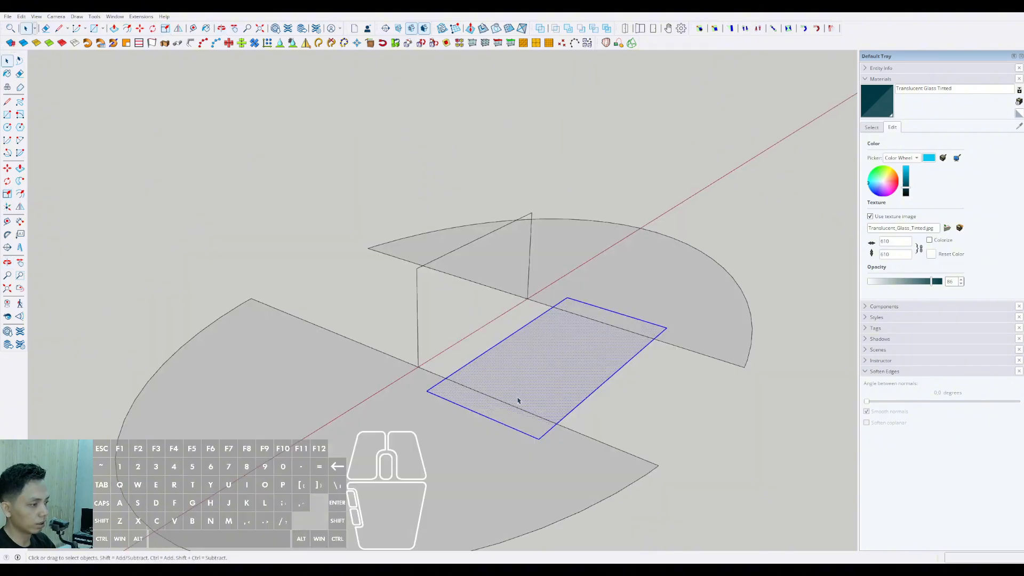
Step: Move the bridge rectangle from its end-edge midpoint onto the upper corner of the upright line outline
{"action": "key", "text": "m"}
{"action": "left_click", "coordinate": [482, 414]}
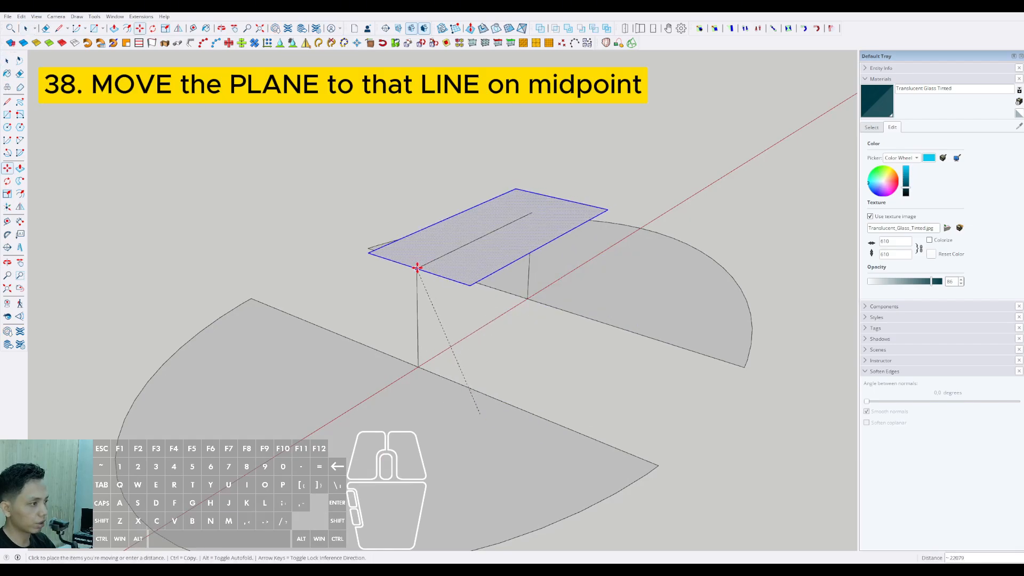
{"action": "left_click", "coordinate": [417, 268]}
{"action": "middle_click_drag", "start_coordinate": [586, 286], "coordinate": [465, 318]}
{"action": "key", "text": "space"}
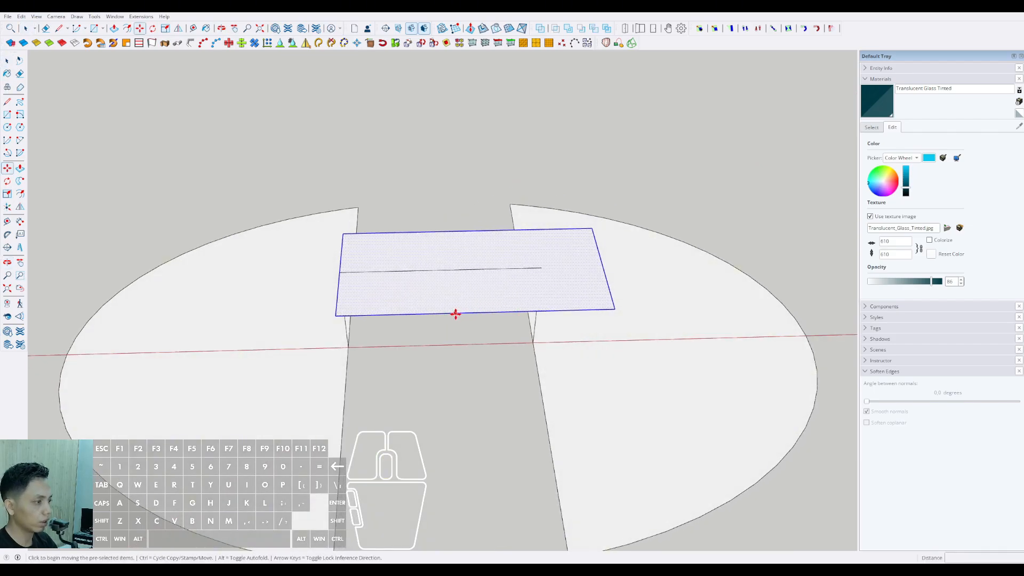
Step: Shift the bridge rectangle along the outline's upper line so it overhangs both uprights
{"action": "scroll", "coordinate": [468, 313], "scroll_direction": "up", "scroll_amount": 1}
{"action": "left_click", "coordinate": [468, 313]}
{"action": "left_click", "coordinate": [437, 265], "text": "shift"}
{"action": "key", "text": "space"}
Step: Push the rectangle up about 18 m into a box and make it a group
{"action": "scroll", "coordinate": [437, 265], "scroll_direction": "down", "scroll_amount": 2, "text": "shift"}
{"action": "middle_click_drag", "start_coordinate": [323, 322], "coordinate": [398, 294]}
{"action": "left_click", "coordinate": [388, 302]}
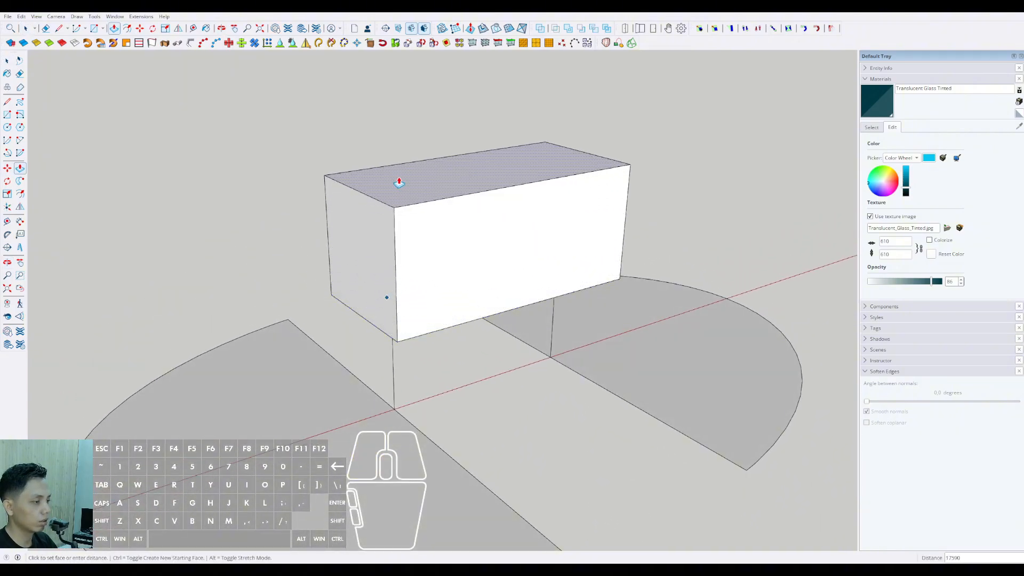
{"action": "left_click", "coordinate": [436, 189]}
{"action": "key", "text": "space"}
{"action": "middle_click_drag", "start_coordinate": [423, 258], "coordinate": [473, 187]}
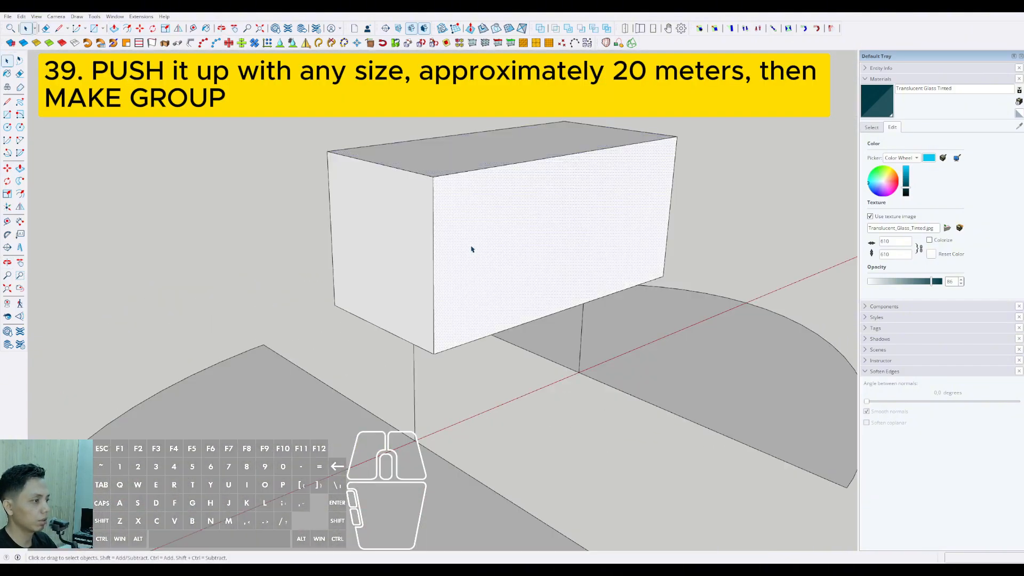
{"action": "triple_click", "coordinate": [504, 311]}
Step: Push the end faces of the box group inward until they are flush with the outline's uprights
{"action": "middle_click_drag", "start_coordinate": [480, 313], "coordinate": [546, 320]}
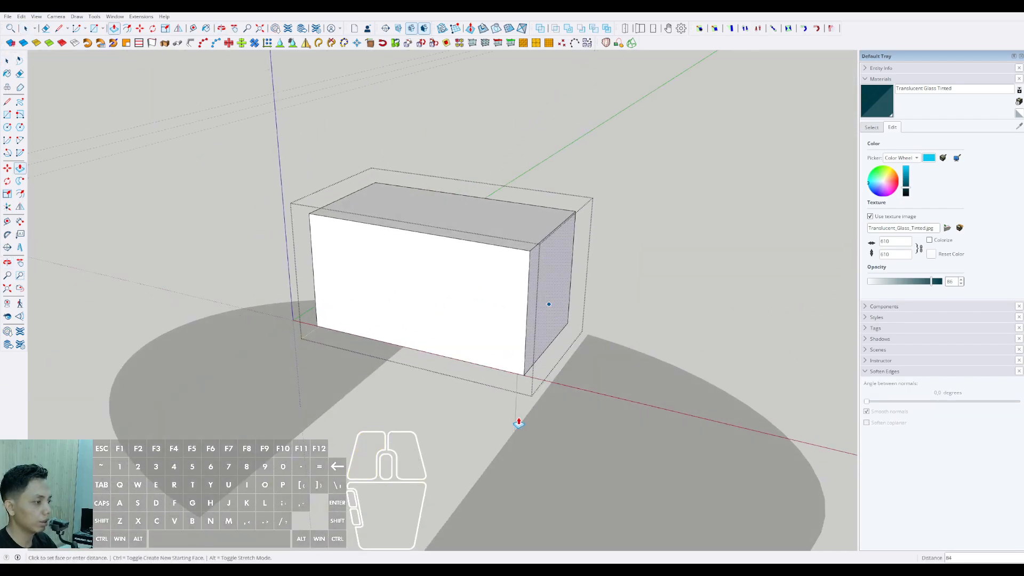
{"action": "left_click", "coordinate": [511, 444]}
{"action": "key", "text": "space"}
{"action": "left_click", "coordinate": [513, 433]}
{"action": "scroll", "coordinate": [513, 429], "scroll_direction": "down", "scroll_amount": 1}
{"action": "scroll", "coordinate": [514, 425], "scroll_direction": "up", "scroll_amount": 1}
{"action": "middle_click_drag", "start_coordinate": [533, 405], "coordinate": [696, 324], "text": "shift"}
{"action": "middle_click_drag", "start_coordinate": [513, 472], "coordinate": [390, 406]}
{"action": "middle_click_drag", "start_coordinate": [602, 317], "coordinate": [263, 317]}
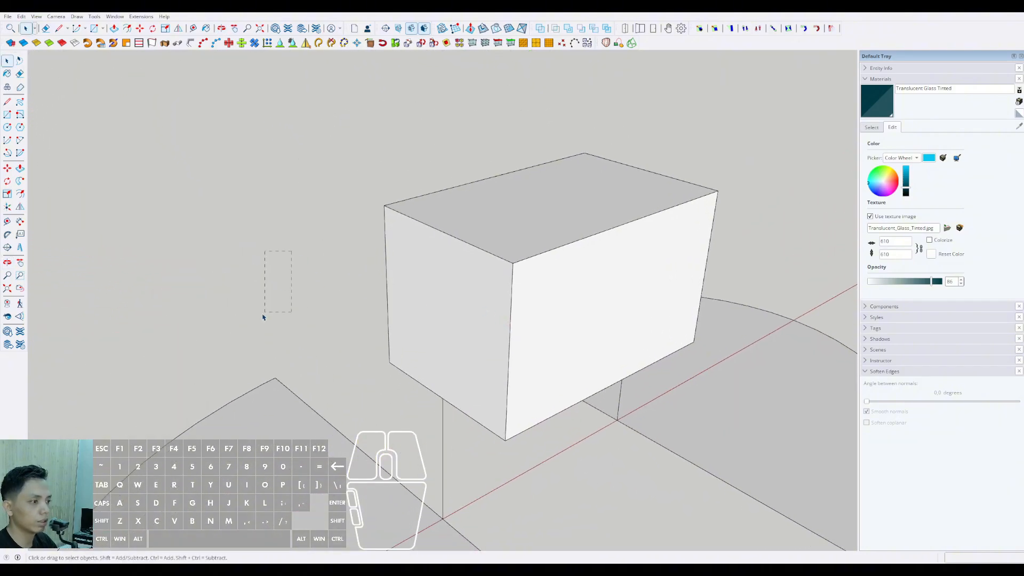
Step: Draw a circle of about 9 m radius on the box's end face, centred on the midpoint of its lower edge
{"action": "left_click", "coordinate": [443, 397]}
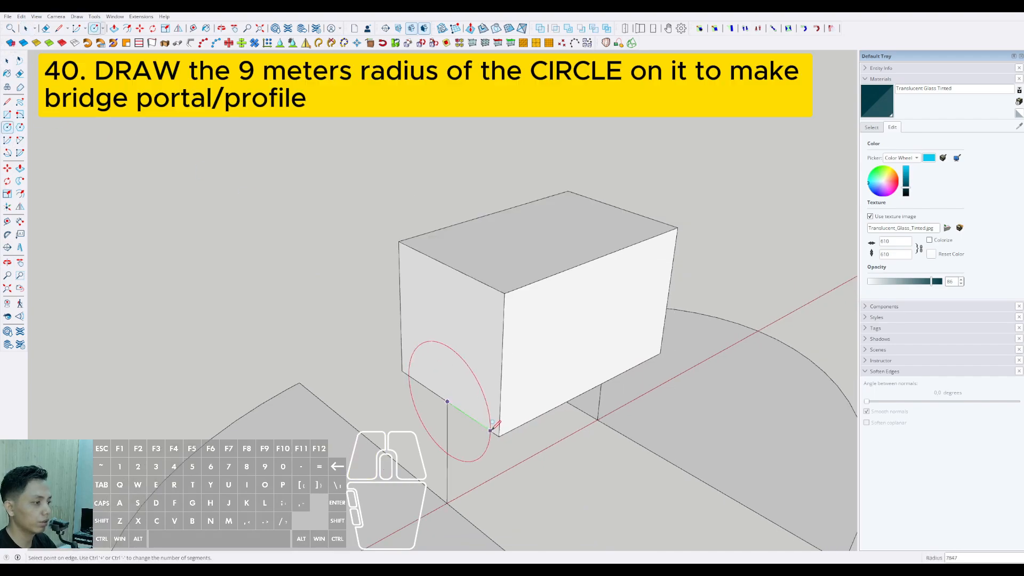
{"action": "scroll", "coordinate": [468, 397], "scroll_direction": "up", "scroll_amount": 3}
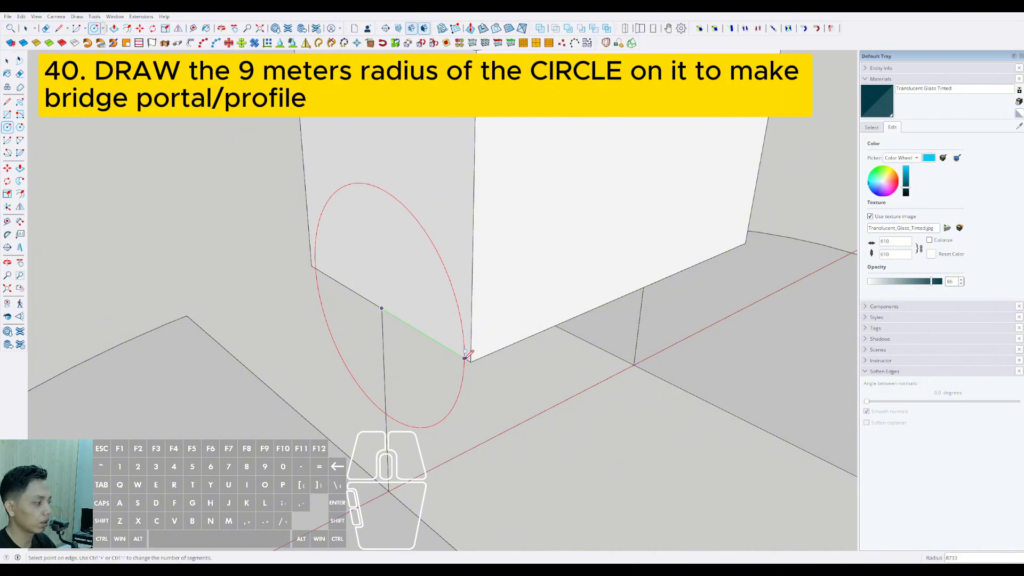
{"action": "left_click", "coordinate": [462, 356]}
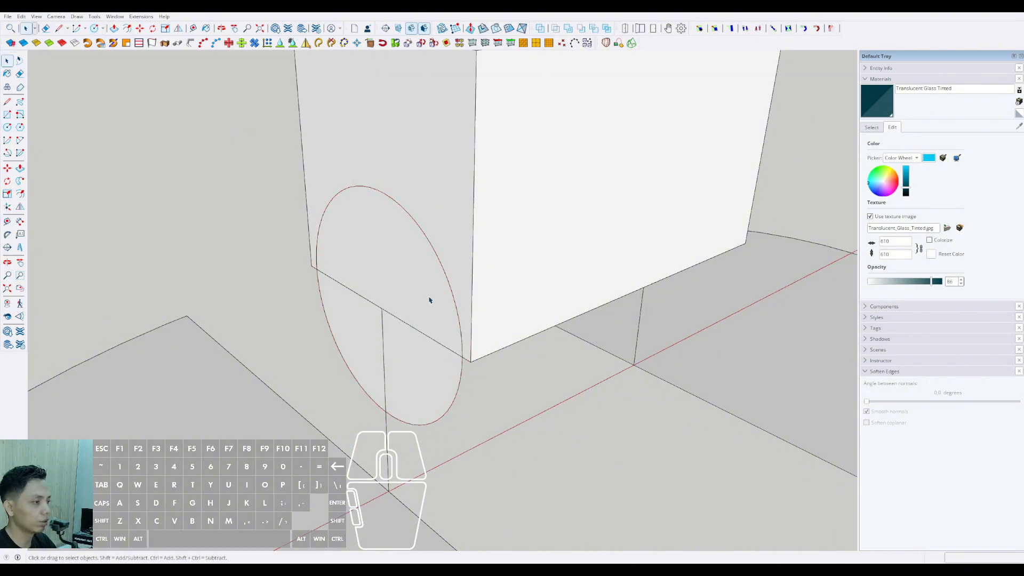
Step: Enlarge the end circle by offsetting it outward to the ground level and removing the smaller inner circle
{"action": "scroll", "coordinate": [430, 299], "scroll_direction": "down", "scroll_amount": 5}
{"action": "middle_click_drag", "start_coordinate": [430, 299], "coordinate": [543, 373]}
{"action": "scroll", "coordinate": [540, 375], "scroll_direction": "up", "scroll_amount": 3}
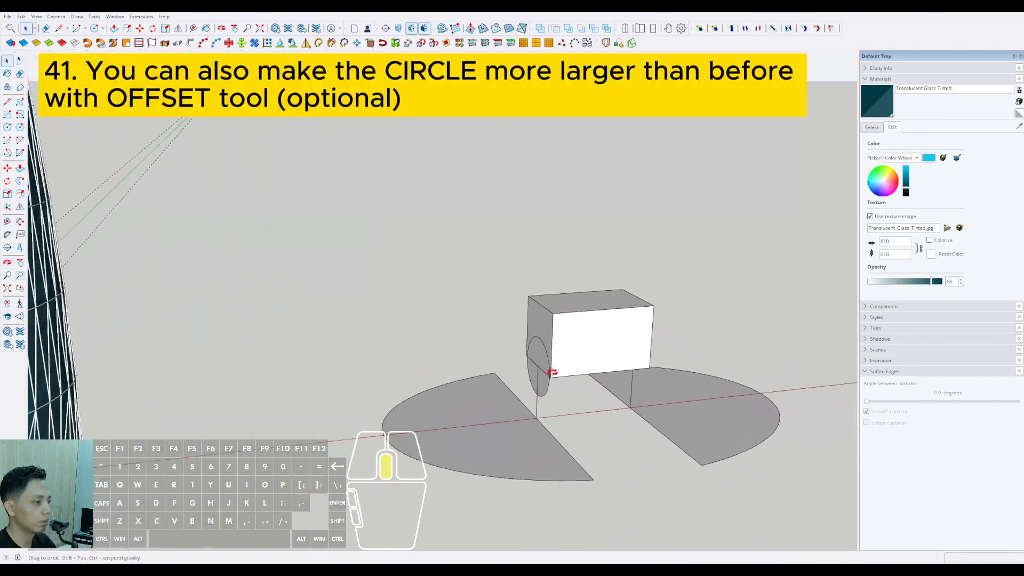
{"action": "scroll", "coordinate": [549, 381], "scroll_direction": "up", "scroll_amount": 2}
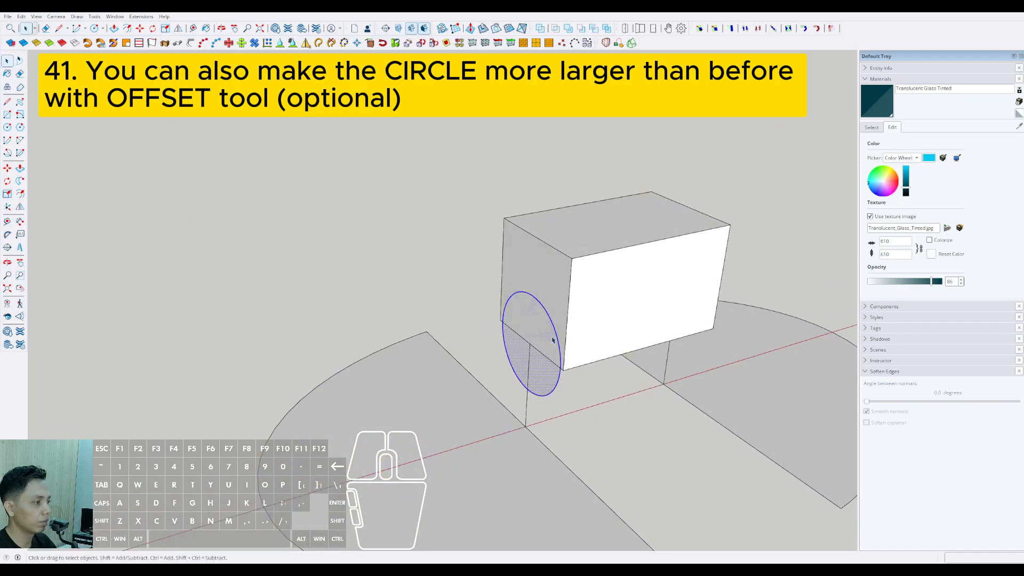
{"action": "left_click", "coordinate": [569, 310]}
{"action": "key", "text": "space"}
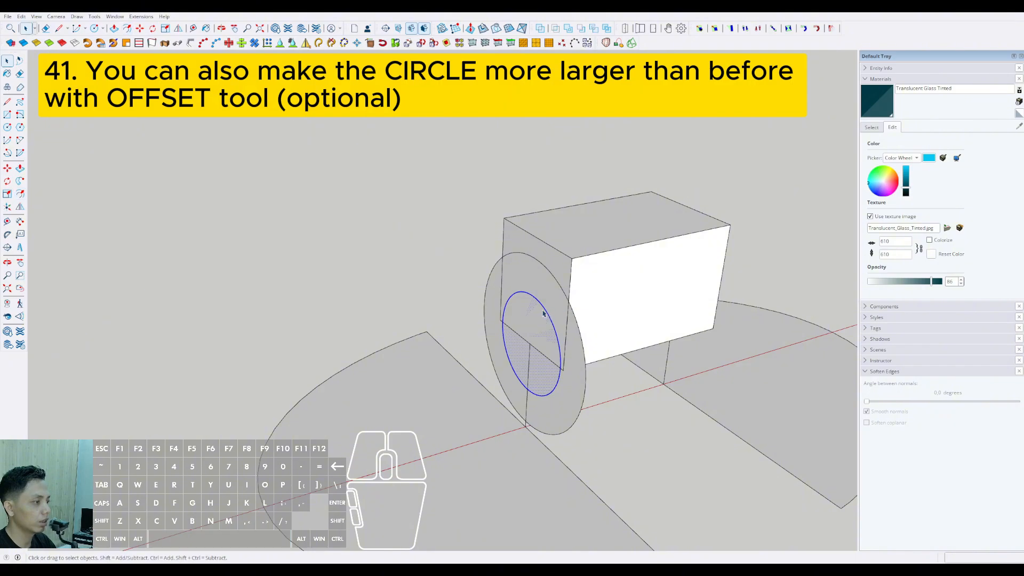
{"action": "middle_click_drag", "start_coordinate": [543, 313], "coordinate": [536, 292]}
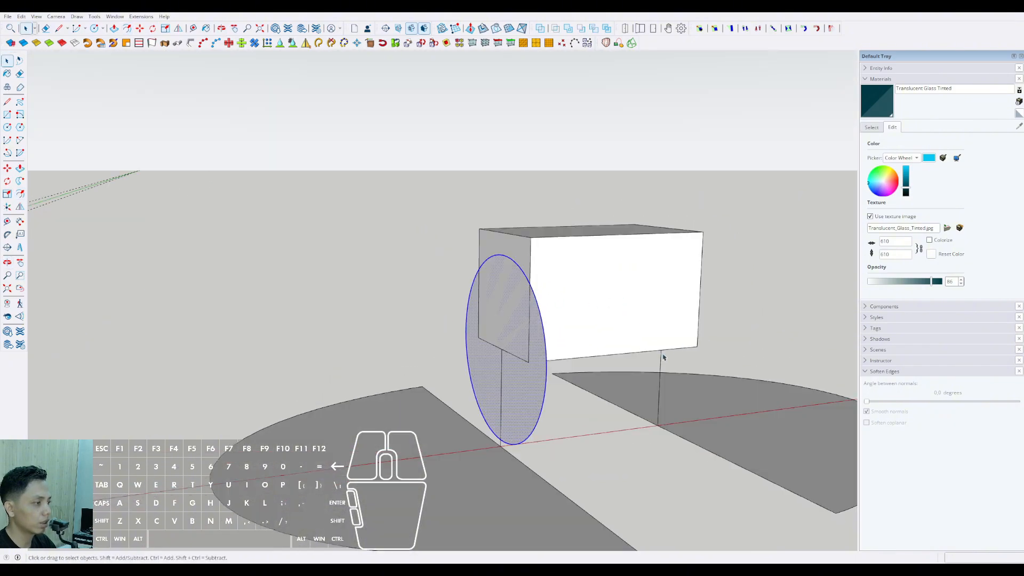
Step: Copy the enlarged circle to the opposite end of the box along the red axis
{"action": "middle_click_drag", "start_coordinate": [663, 357], "coordinate": [225, 343]}
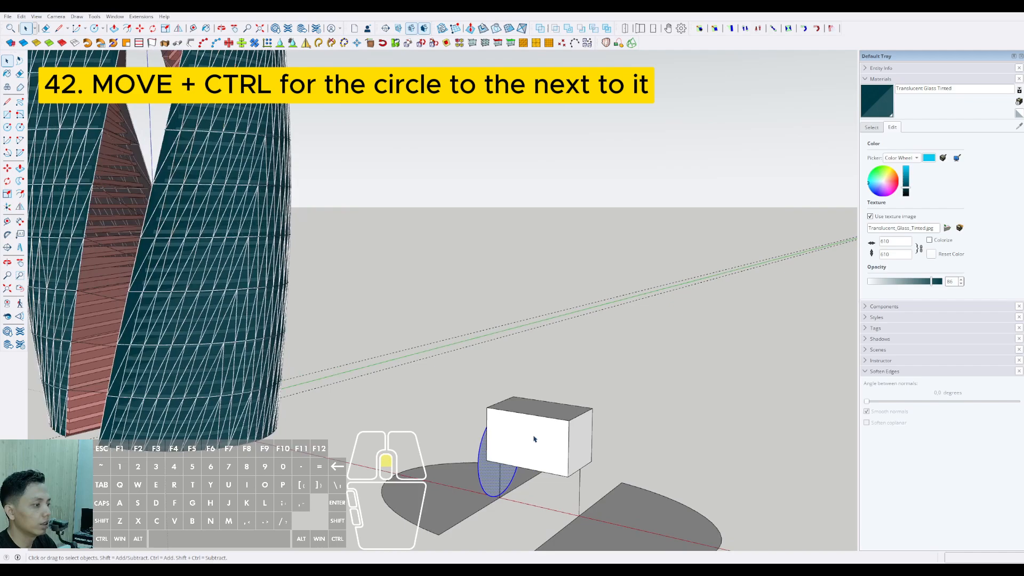
{"action": "middle_click_drag", "start_coordinate": [533, 429], "coordinate": [458, 418]}
{"action": "scroll", "coordinate": [443, 403], "scroll_direction": "up", "scroll_amount": 3}
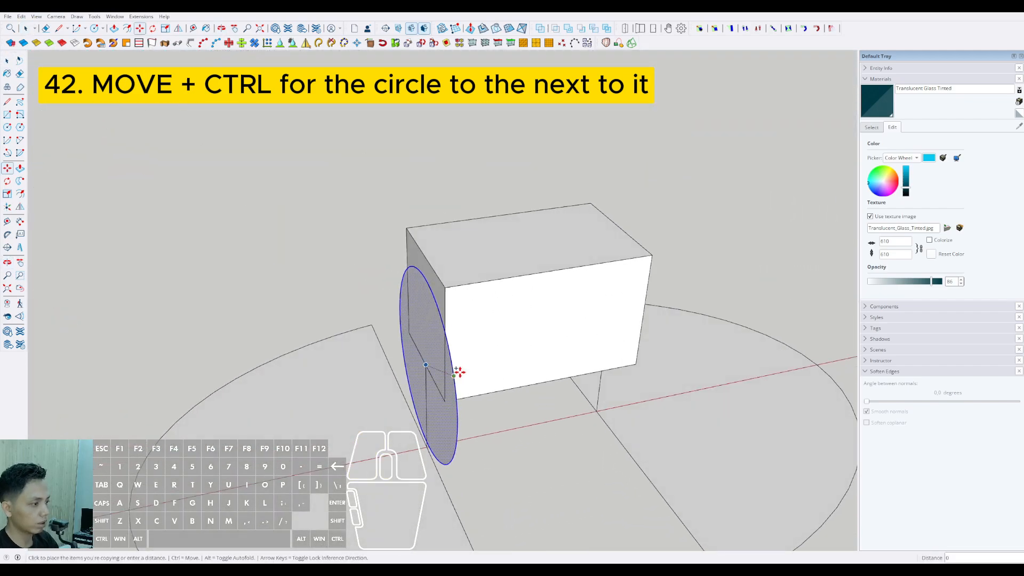
{"action": "middle_click_drag", "start_coordinate": [459, 371], "coordinate": [588, 336]}
{"action": "left_click", "coordinate": [595, 325]}
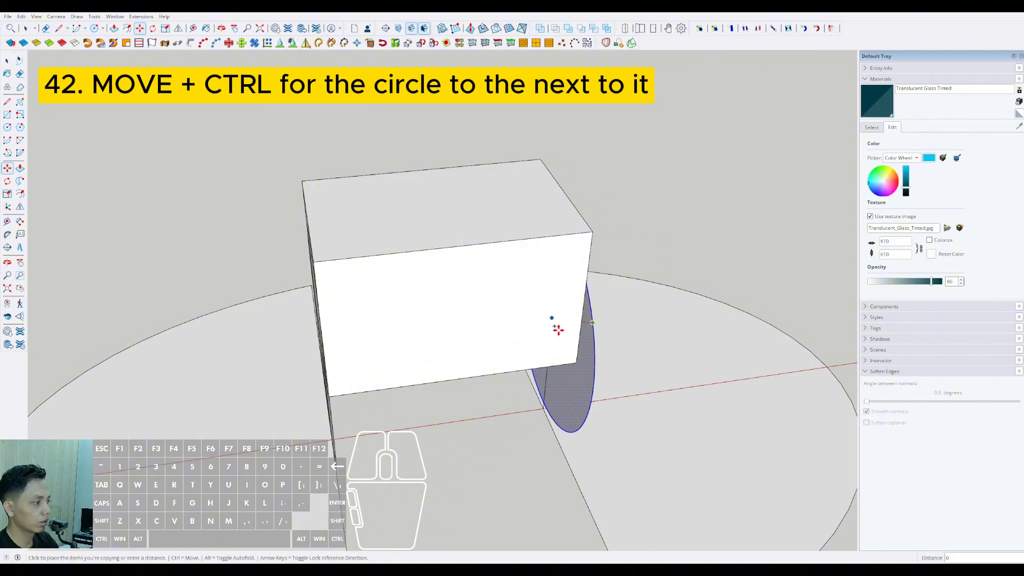
Step: Copy the far end circle 9000 mm inward along the box
{"action": "key", "text": "ctrl"}
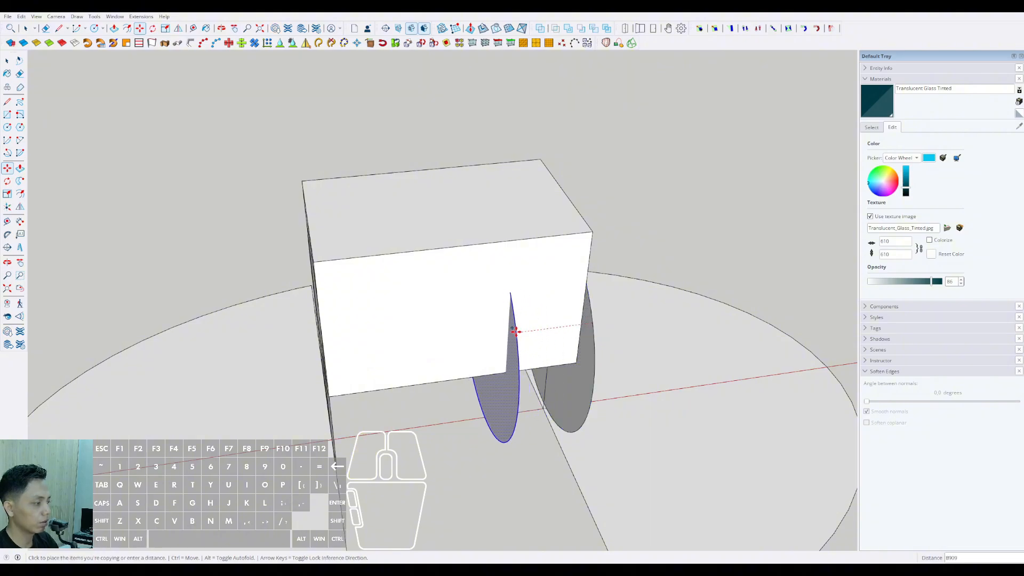
{"action": "type", "text": "90"}
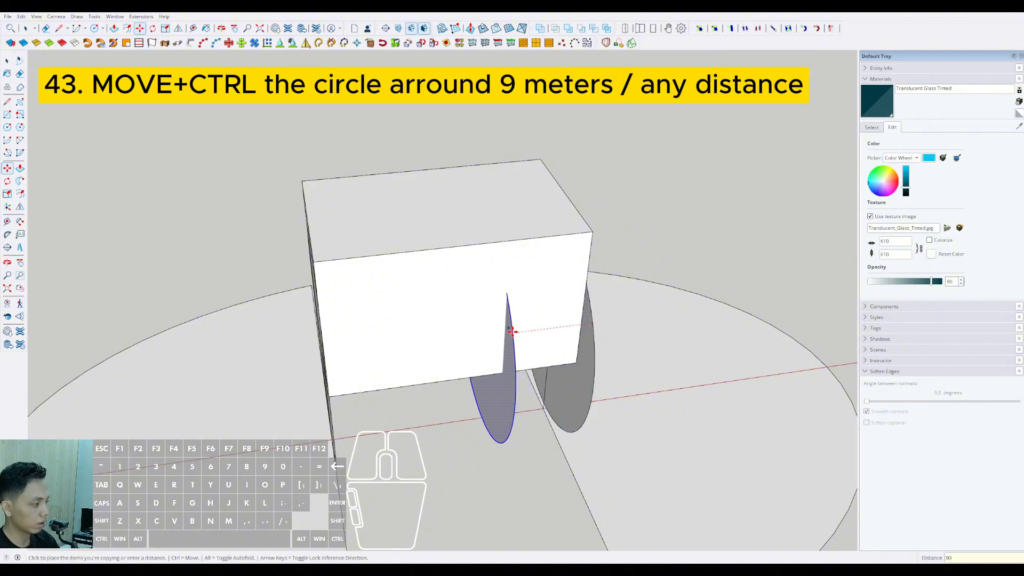
{"action": "type", "text": "00"}
{"action": "key", "text": "Return"}
Step: Copy the circle at the box's other end inward to make the second middle profile
{"action": "middle_click_drag", "start_coordinate": [510, 332], "coordinate": [287, 339]}
{"action": "key", "text": "space"}
{"action": "left_click", "coordinate": [292, 302]}
{"action": "key", "text": "ctrl"}
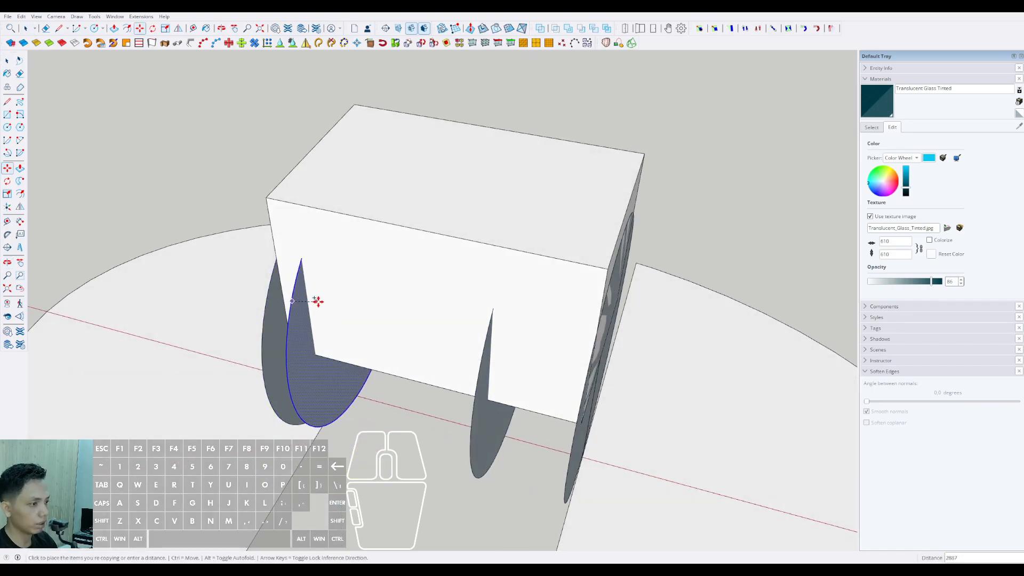
{"action": "key", "text": "space"}
Step: Offset the first middle circle inward by 4000 mm
{"action": "middle_click_drag", "start_coordinate": [336, 309], "coordinate": [491, 359]}
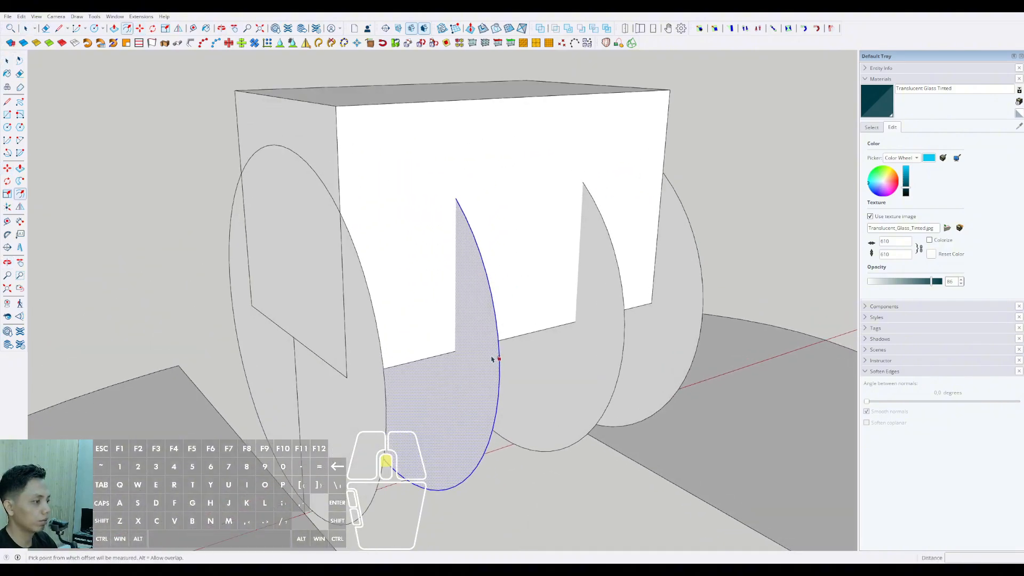
{"action": "left_click", "coordinate": [497, 345]}
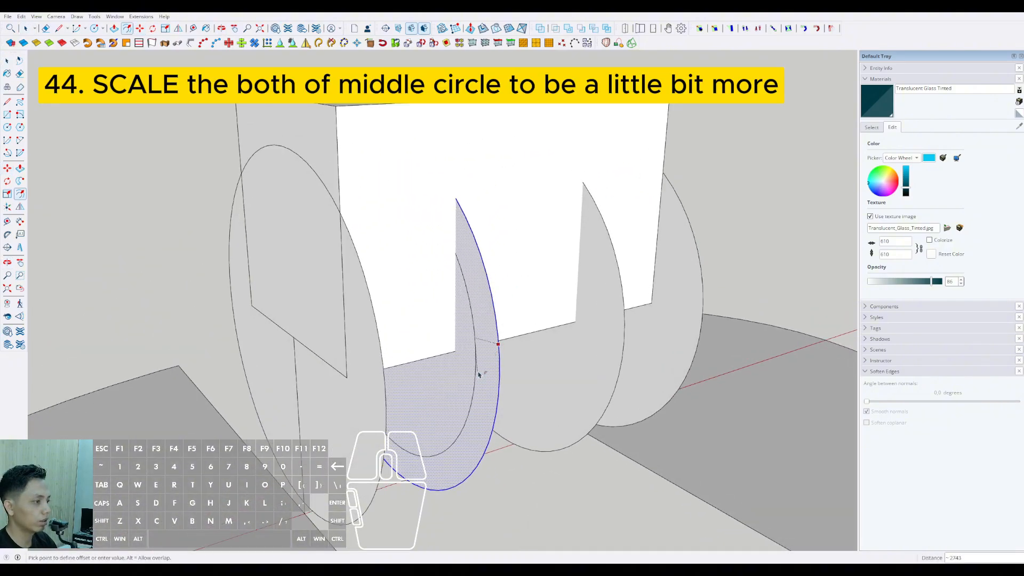
{"action": "scroll", "coordinate": [478, 374], "scroll_direction": "up", "scroll_amount": 2}
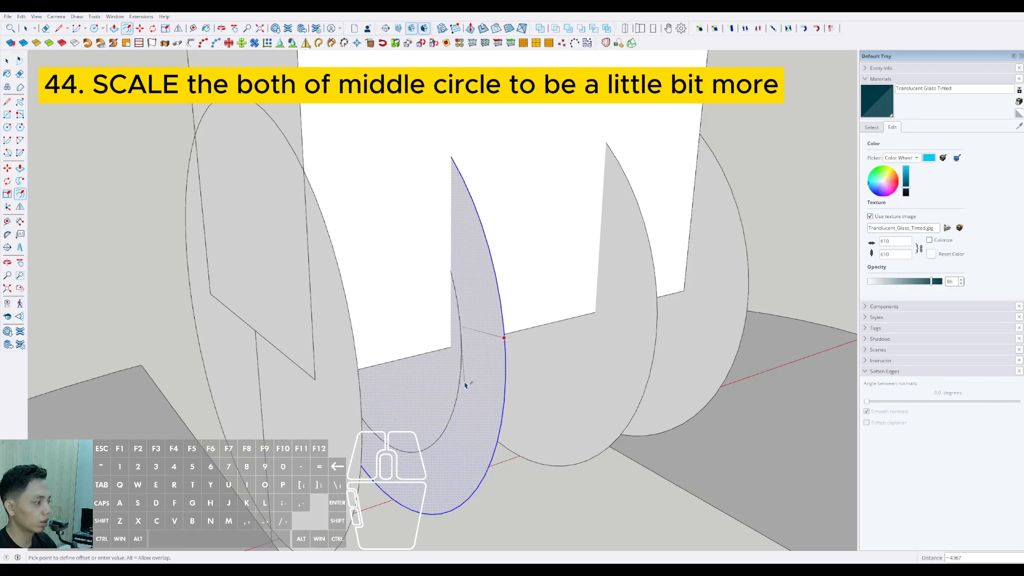
{"action": "type", "text": "4000"}
{"action": "key", "text": "Return"}
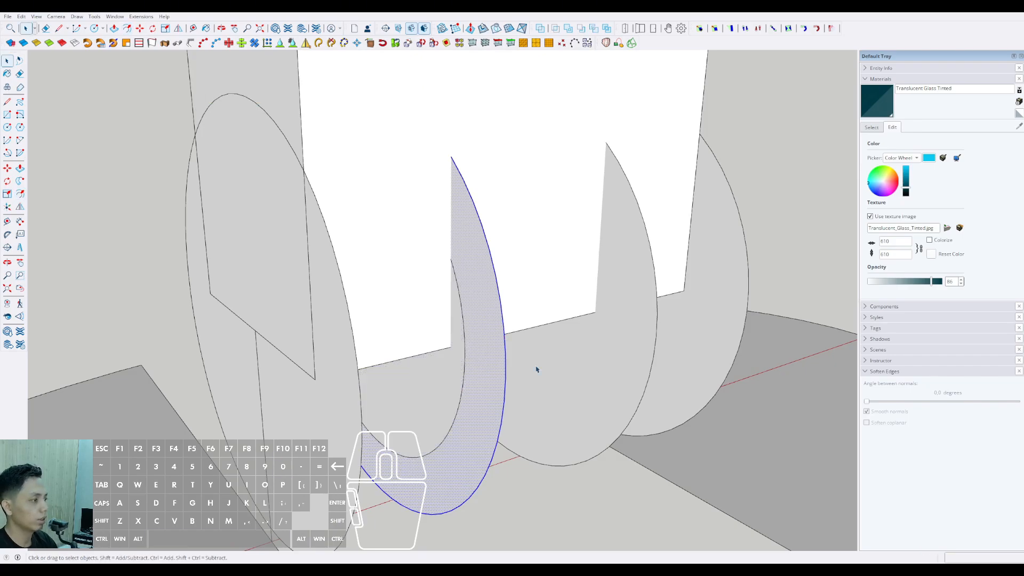
{"action": "scroll", "coordinate": [640, 347], "scroll_direction": "down", "scroll_amount": 1}
Step: Offset the remaining middle circle inward by 4000 mm
{"action": "key", "text": "space"}
{"action": "left_click", "coordinate": [629, 338]}
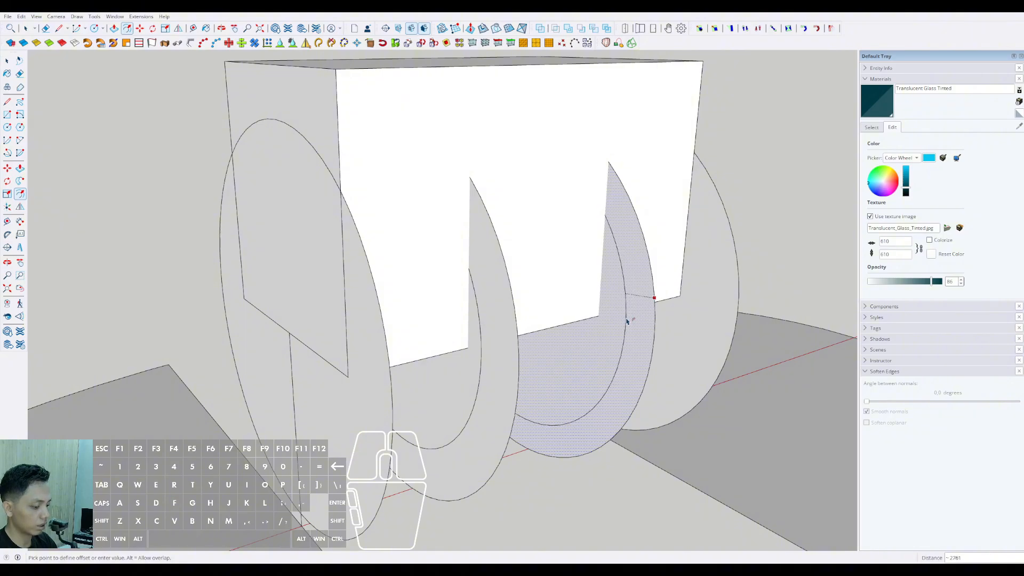
{"action": "type", "text": "4000"}
{"action": "key", "text": "Return"}
Step: Delete the outer rings of both middle circles, keeping only the smaller inner circles
{"action": "scroll", "coordinate": [627, 321], "scroll_direction": "down", "scroll_amount": 1}
{"action": "key", "text": "space"}
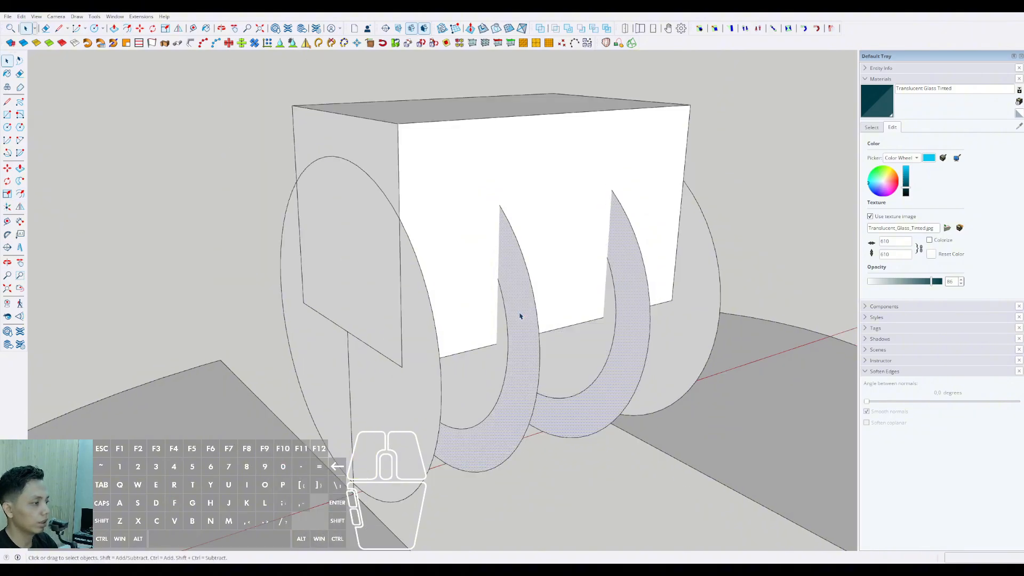
{"action": "key", "text": "Delete"}
Step: Delete the faces inside the four circles so only their edges remain
{"action": "key", "text": "e"}
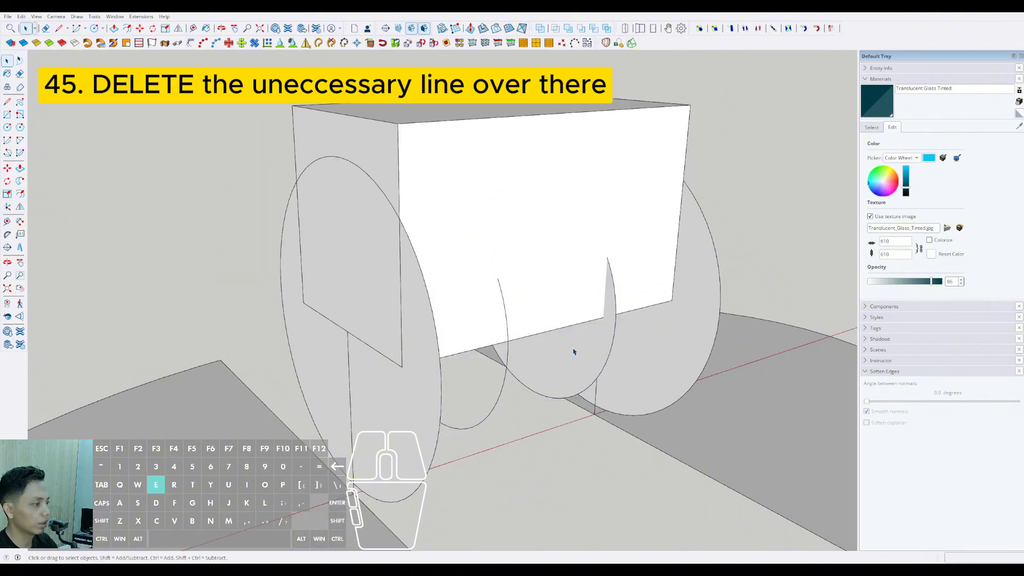
{"action": "left_click", "coordinate": [573, 352]}
{"action": "key", "text": "e"}
{"action": "left_click", "coordinate": [679, 341]}
{"action": "key", "text": "e"}
{"action": "left_click", "coordinate": [407, 391]}
{"action": "key", "text": "e"}
Step: Delete the guide box, keeping the circle edges and the upright line outline
{"action": "scroll", "coordinate": [421, 387], "scroll_direction": "down", "scroll_amount": 2}
{"action": "middle_click_drag", "start_coordinate": [424, 385], "coordinate": [710, 442]}
{"action": "key", "text": "Delete"}
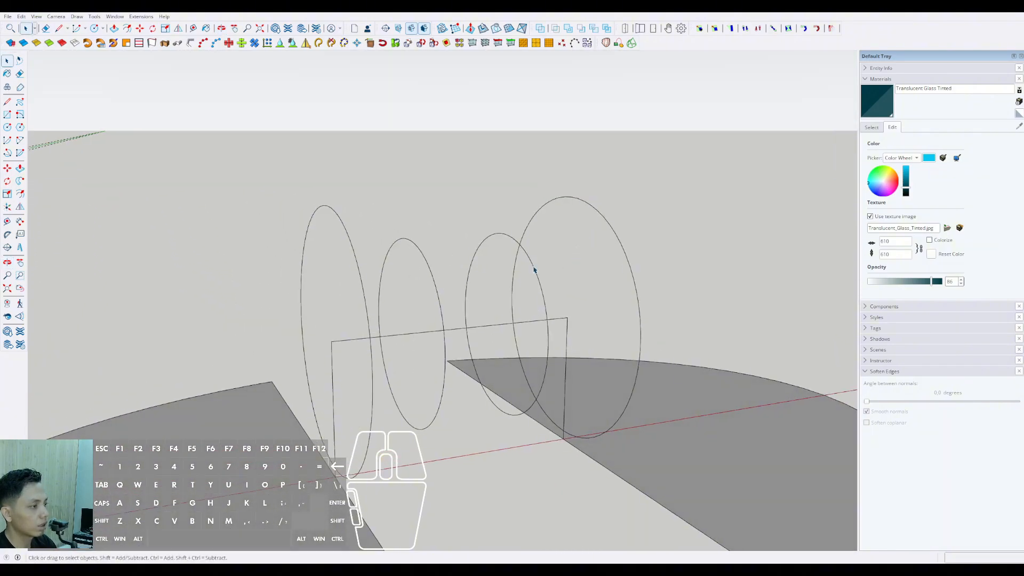
Step: Select the four circles and generate a surface through them with Curviloft's Loft by Spline
{"action": "middle_click_drag", "start_coordinate": [390, 328], "coordinate": [675, 143]}
{"action": "left_click_drag", "start_coordinate": [674, 143], "coordinate": [617, 185]}
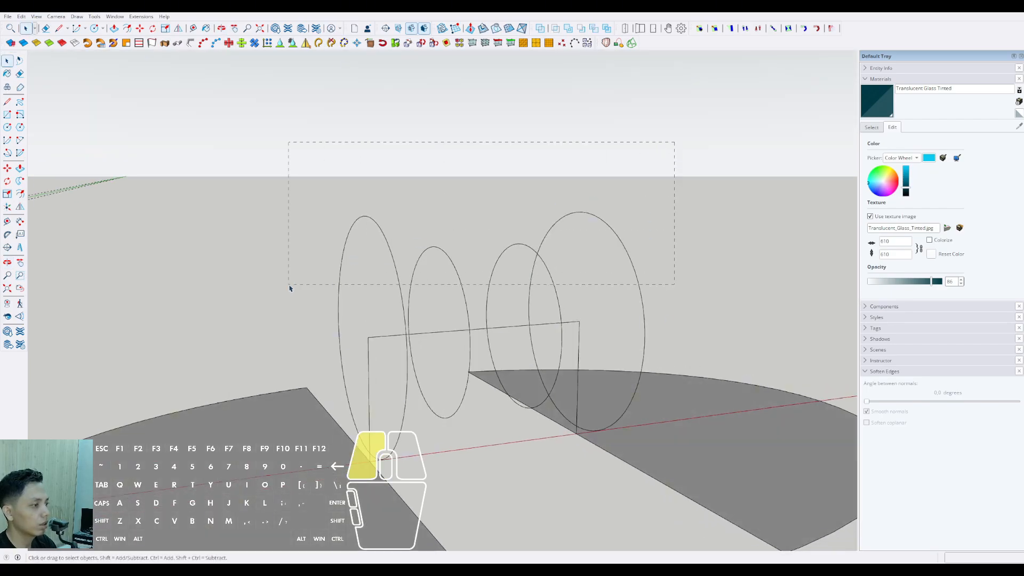
{"action": "left_click_drag", "start_coordinate": [289, 285], "coordinate": [288, 286]}
{"action": "middle_click_drag", "start_coordinate": [634, 368], "coordinate": [662, 426]}
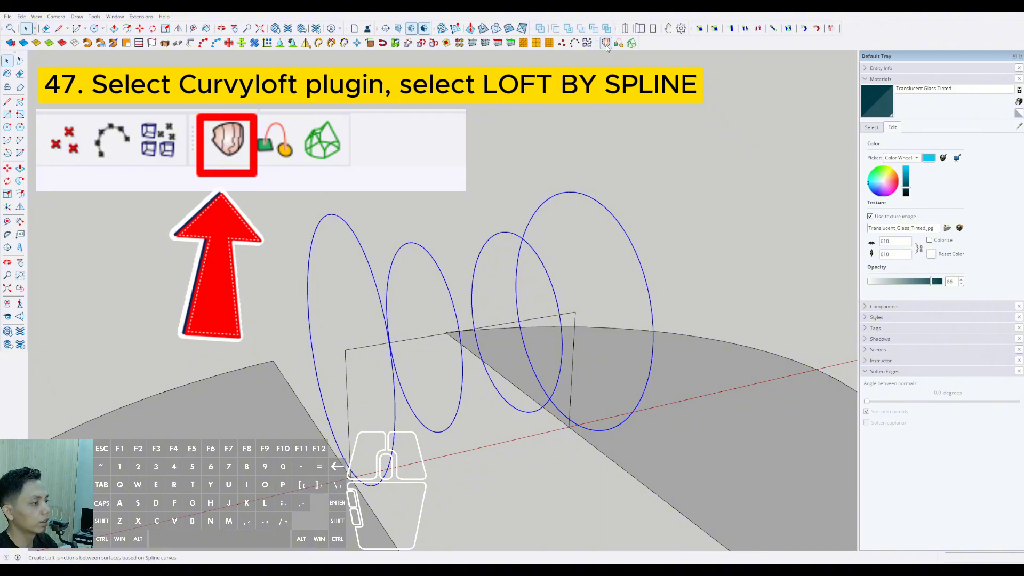
{"action": "left_click", "coordinate": [606, 45]}
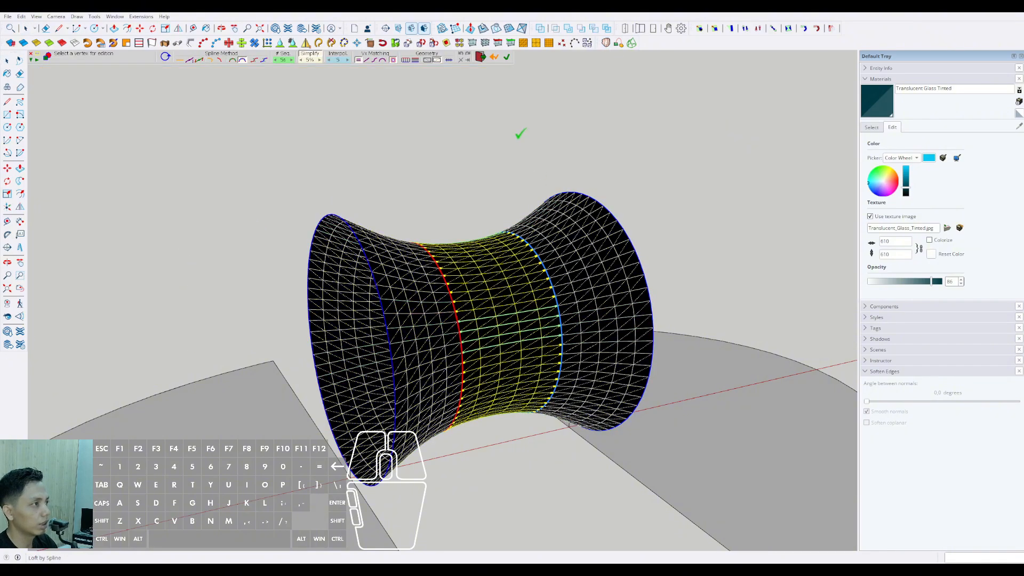
{"action": "left_click", "coordinate": [507, 58]}
Step: Examine the lofted bridge shell from all around and through its open end
{"action": "scroll", "coordinate": [566, 254], "scroll_direction": "down", "scroll_amount": 2}
{"action": "mouse_move", "coordinate": [567, 253]}
{"action": "middle_mouse_down"}
{"action": "mouse_move", "coordinate": [361, 293]}
{"action": "mouse_move", "coordinate": [256, 299]}
{"action": "middle_mouse_up"}
{"action": "scroll", "coordinate": [464, 306], "scroll_direction": "down", "scroll_amount": 2}
{"action": "mouse_move", "coordinate": [464, 306]}
{"action": "middle_mouse_down", "text": "shift"}
{"action": "mouse_move", "coordinate": [565, 408]}
{"action": "mouse_move", "coordinate": [549, 420]}
{"action": "mouse_move", "coordinate": [552, 384]}
{"action": "middle_mouse_up", "text": "shift"}
{"action": "scroll", "coordinate": [548, 420], "scroll_direction": "down", "scroll_amount": 1}
{"action": "scroll", "coordinate": [549, 420], "scroll_direction": "up", "scroll_amount": 3}
{"action": "middle_click_drag", "start_coordinate": [552, 384], "coordinate": [619, 407], "text": "shift"}
{"action": "scroll", "coordinate": [469, 378], "scroll_direction": "up", "scroll_amount": 2}
{"action": "middle_click_drag", "start_coordinate": [471, 377], "coordinate": [746, 342]}
{"action": "scroll", "coordinate": [520, 459], "scroll_direction": "up", "scroll_amount": 3}
{"action": "middle_click_drag", "start_coordinate": [513, 460], "coordinate": [419, 266]}
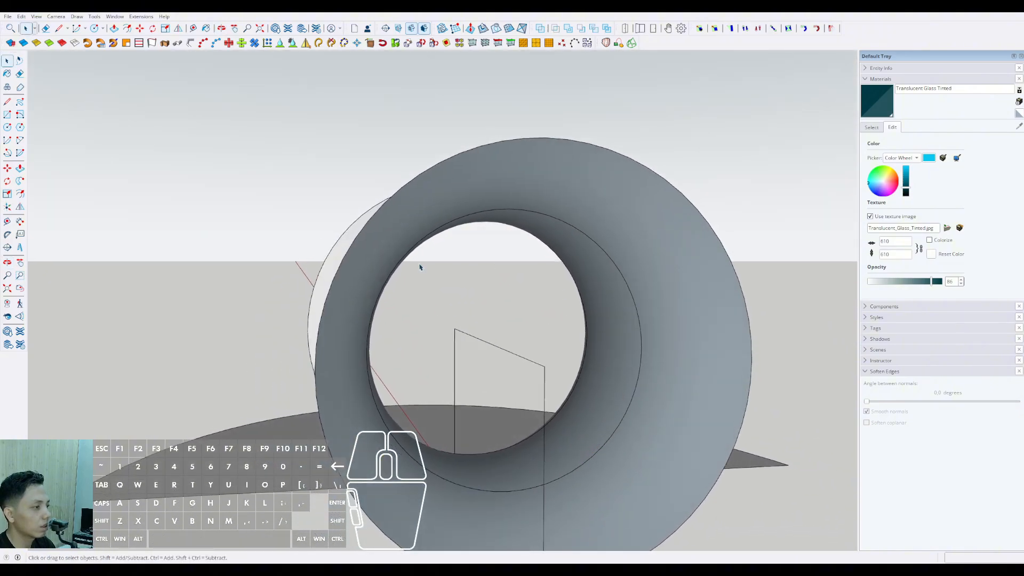
{"action": "middle_click_drag", "start_coordinate": [538, 286], "coordinate": [524, 346]}
Step: Copy the lofted bridge shell group straight up along the blue axis, clear of the original
{"action": "left_click", "coordinate": [441, 326]}
{"action": "scroll", "coordinate": [467, 351], "scroll_direction": "down", "scroll_amount": 2}
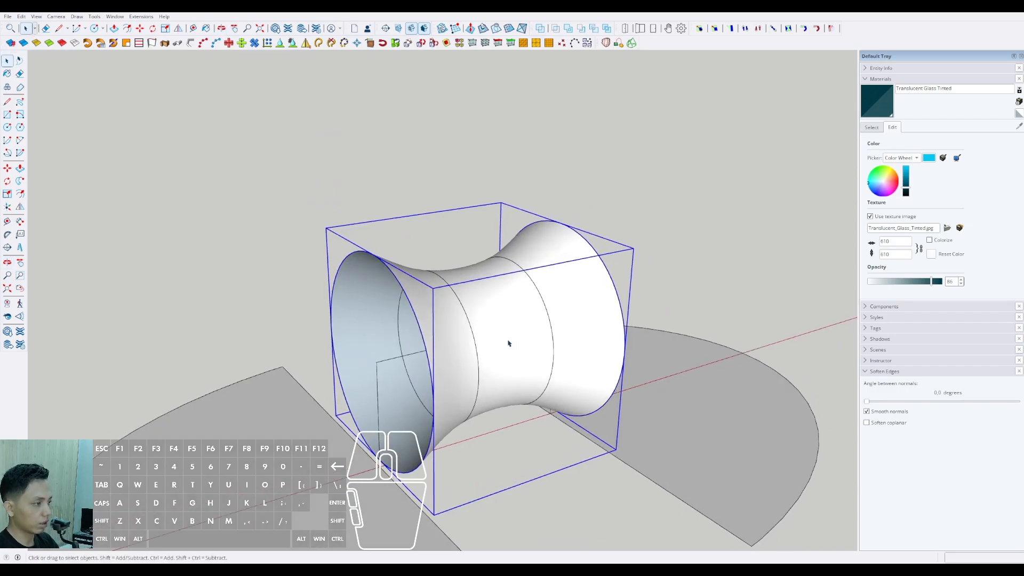
{"action": "key", "text": "m"}
{"action": "key", "text": "ctrl"}
{"action": "left_click", "coordinate": [497, 389]}
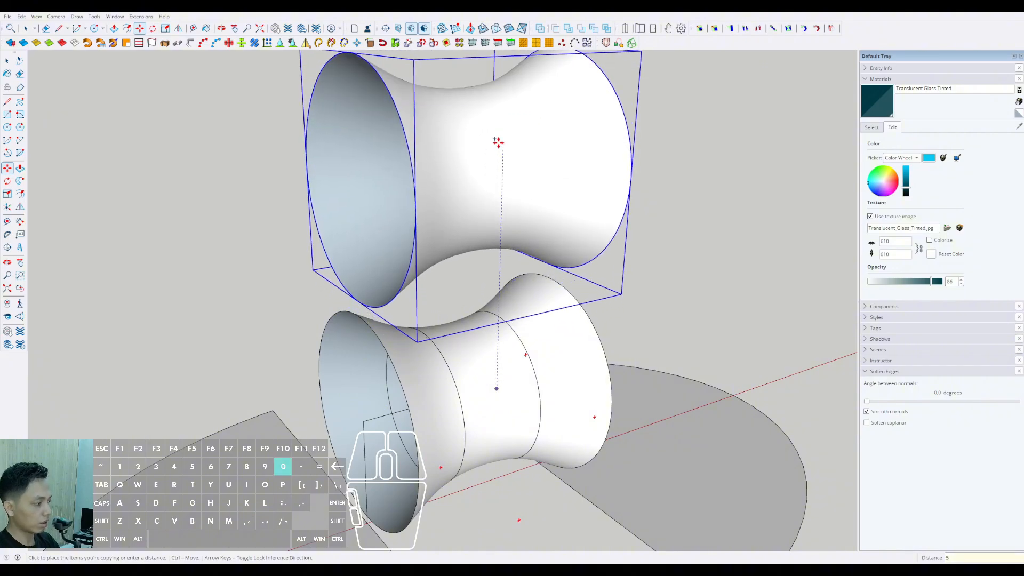
{"action": "key", "text": "Return"}
{"action": "middle_click_drag", "start_coordinate": [501, 347], "coordinate": [396, 381]}
{"action": "scroll", "coordinate": [434, 341], "scroll_direction": "up", "scroll_amount": 2}
{"action": "middle_click_drag", "start_coordinate": [414, 164], "coordinate": [475, 236]}
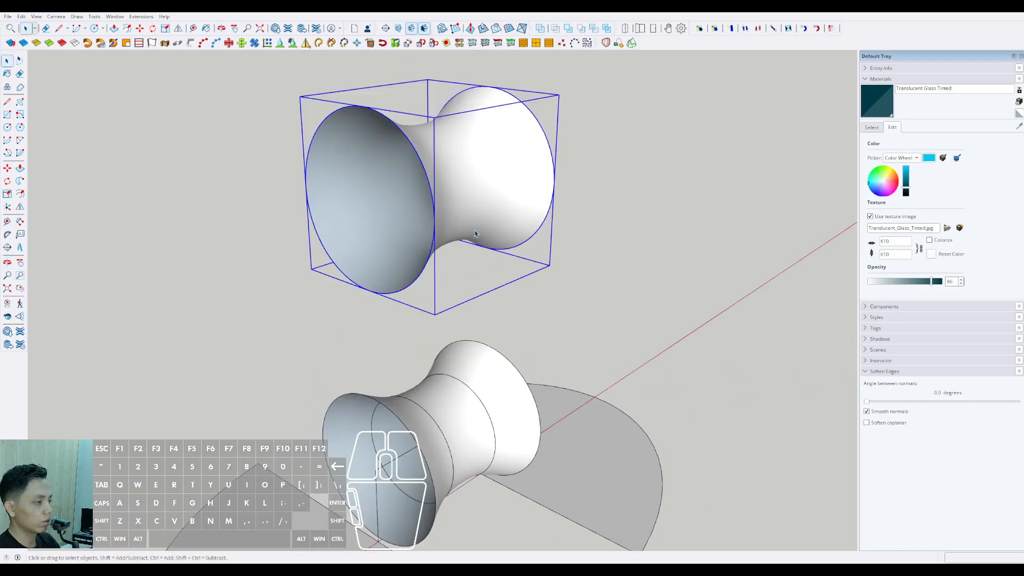
Step: Select all geometry inside the lower bridge shell and set its soften-edges angle to 0 degrees to expose the triangulated edges
{"action": "left_click", "coordinate": [454, 407]}
{"action": "middle_click_drag", "start_coordinate": [495, 417], "coordinate": [437, 320]}
{"action": "triple_click", "coordinate": [437, 321]}
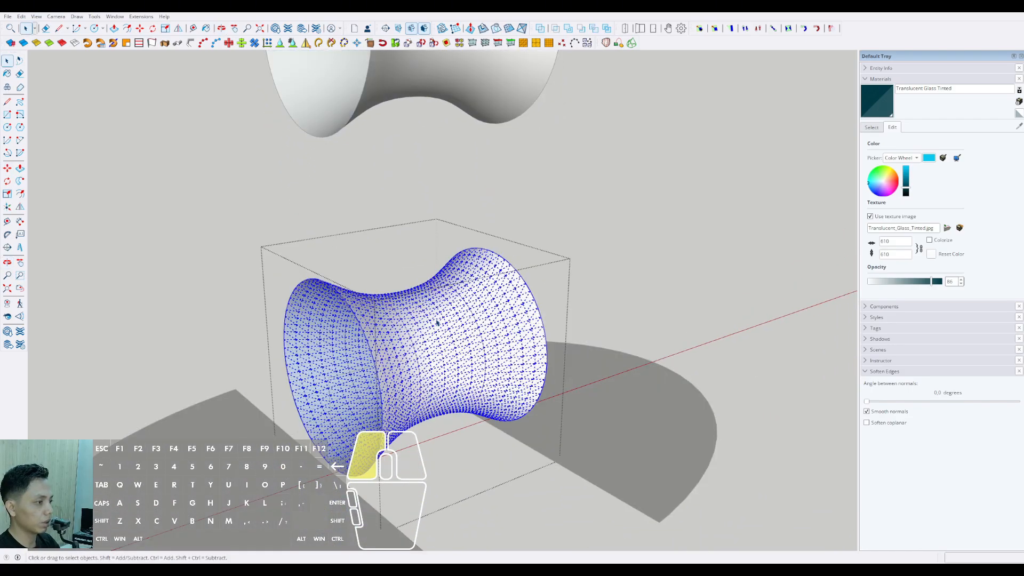
{"action": "scroll", "coordinate": [437, 322], "scroll_direction": "down", "scroll_amount": 1}
{"action": "mouse_move", "coordinate": [867, 402]}
{"action": "left_mouse_down"}
{"action": "mouse_move", "coordinate": [882, 403]}
{"action": "mouse_move", "coordinate": [836, 405]}
{"action": "mouse_move", "coordinate": [852, 405]}
{"action": "left_mouse_up"}
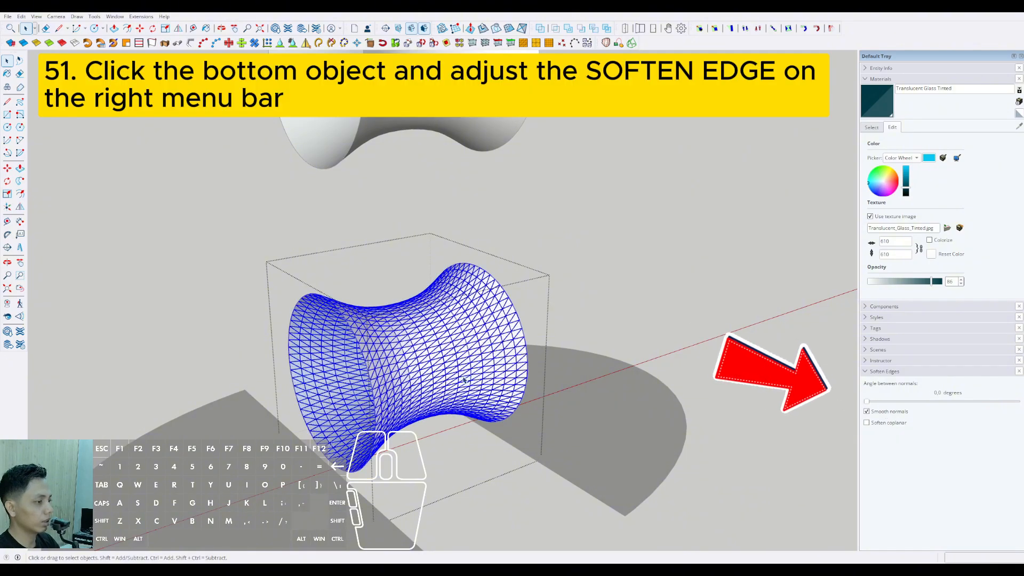
Step: Paint the lower shell's faces orange Color C05 and delete every face with that material, keeping only the edges
{"action": "left_click", "coordinate": [870, 129]}
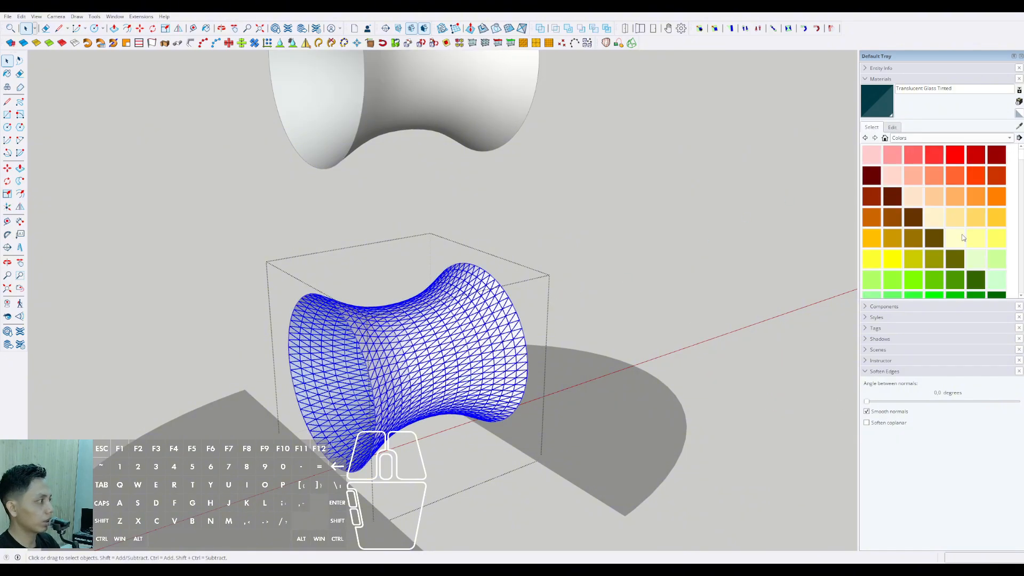
{"action": "left_click", "coordinate": [517, 325]}
{"action": "scroll", "coordinate": [518, 326], "scroll_direction": "up", "scroll_amount": 2}
{"action": "mouse_move", "coordinate": [489, 308]}
{"action": "middle_mouse_down"}
{"action": "mouse_move", "coordinate": [465, 342]}
{"action": "mouse_move", "coordinate": [516, 331]}
{"action": "middle_mouse_up"}
{"action": "key", "text": "space"}
{"action": "scroll", "coordinate": [522, 332], "scroll_direction": "up", "scroll_amount": 3}
{"action": "left_click", "coordinate": [535, 348]}
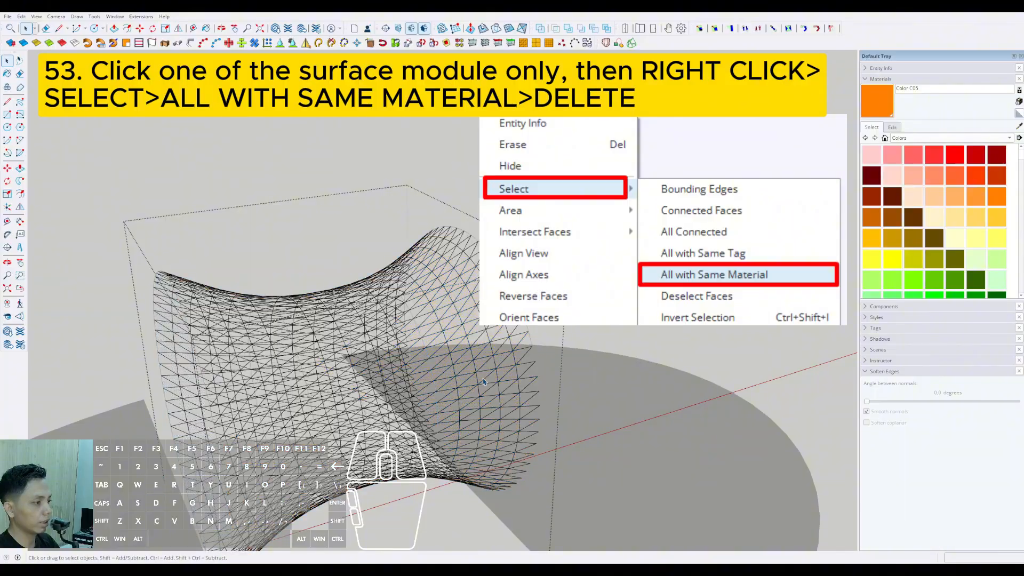
Step: Convert all lines of the lower bridge wireframe to tubes of diameter 200 and precision 10 using JHS Powerbar's Lines to Tubes
{"action": "middle_click_drag", "start_coordinate": [483, 380], "coordinate": [429, 370]}
{"action": "middle_click_drag", "start_coordinate": [370, 349], "coordinate": [419, 337], "text": "shift"}
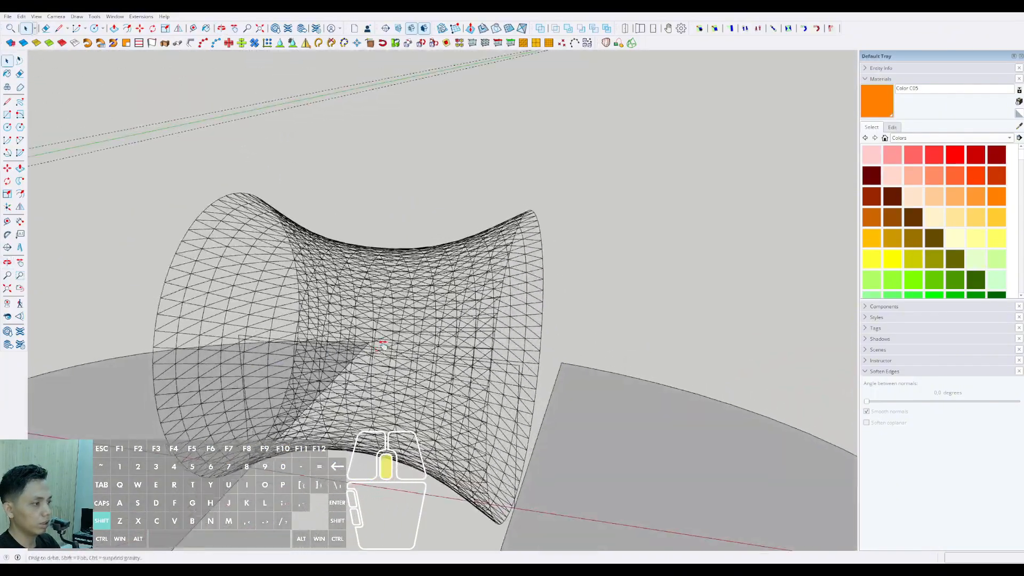
{"action": "left_click", "coordinate": [395, 259]}
{"action": "middle_click_drag", "start_coordinate": [396, 259], "coordinate": [587, 298]}
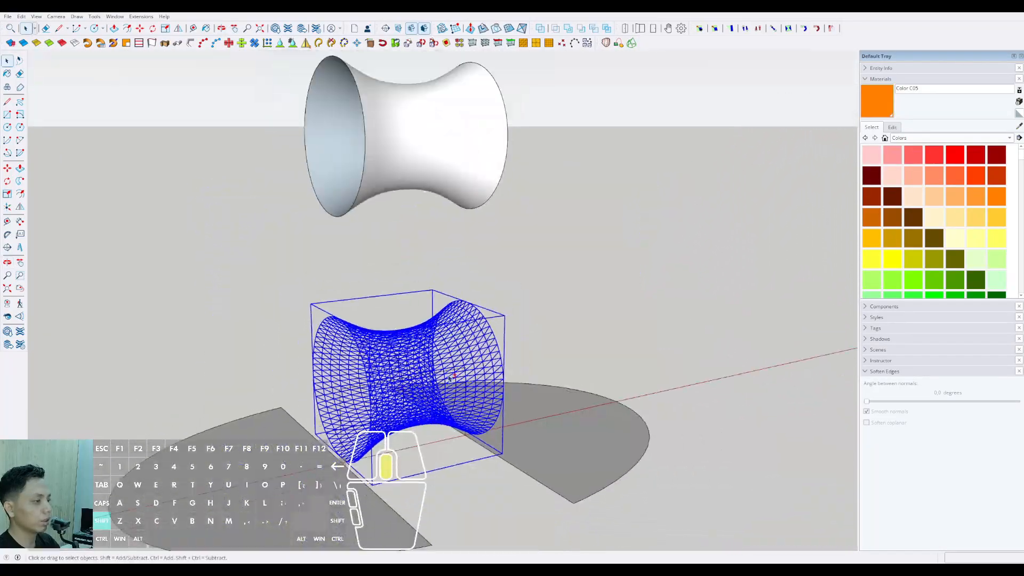
{"action": "scroll", "coordinate": [400, 373], "scroll_direction": "up", "scroll_amount": 3}
{"action": "middle_click_drag", "start_coordinate": [480, 330], "coordinate": [462, 324]}
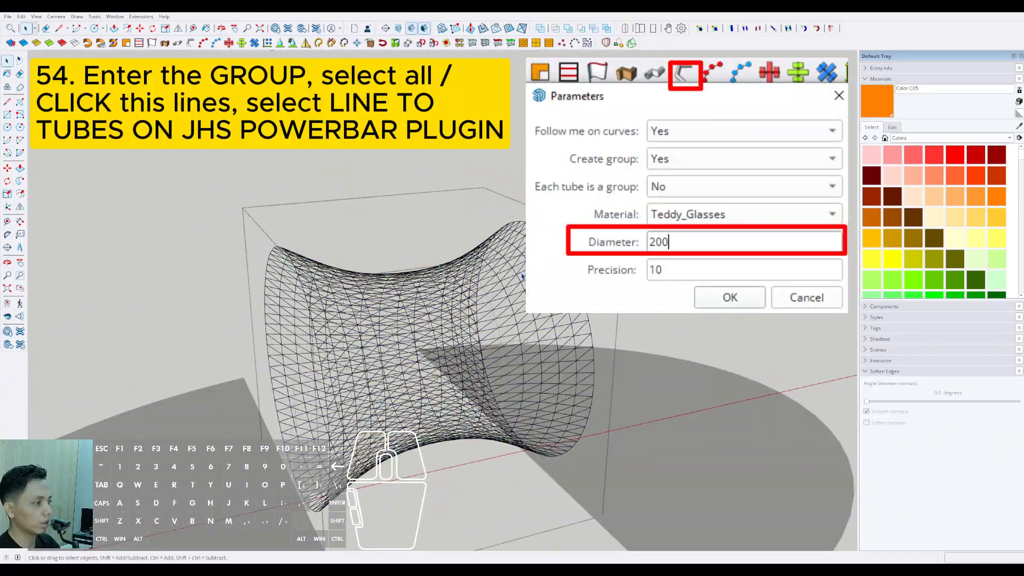
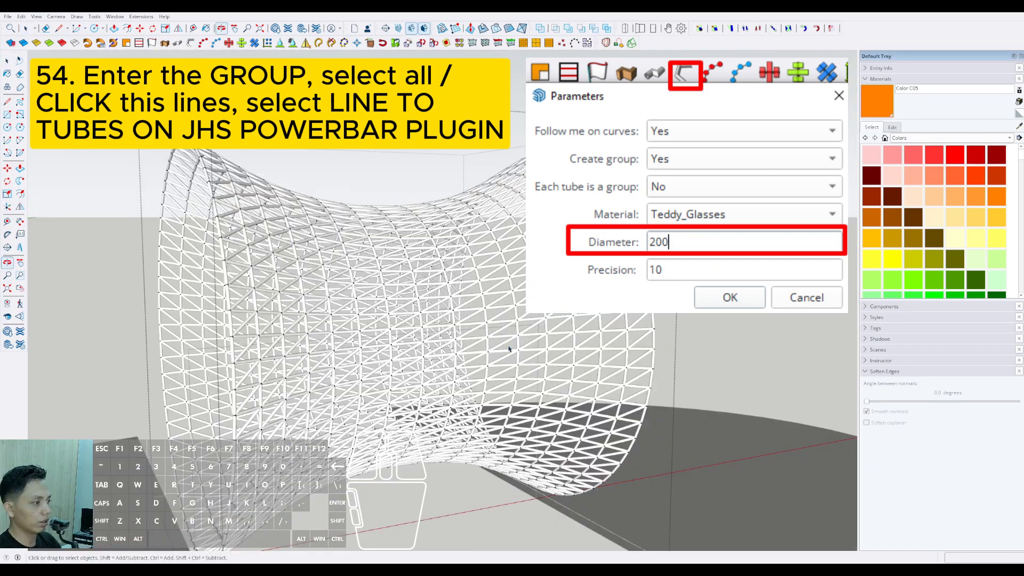
{"action": "middle_click_drag", "start_coordinate": [521, 327], "coordinate": [578, 381]}
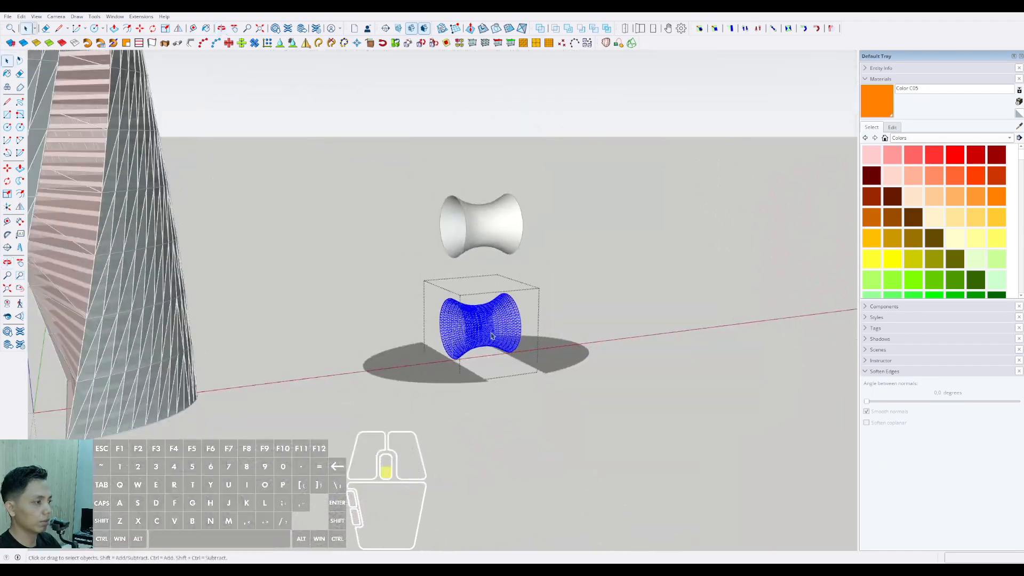
{"action": "middle_click_drag", "start_coordinate": [491, 333], "coordinate": [514, 372], "text": "shift"}
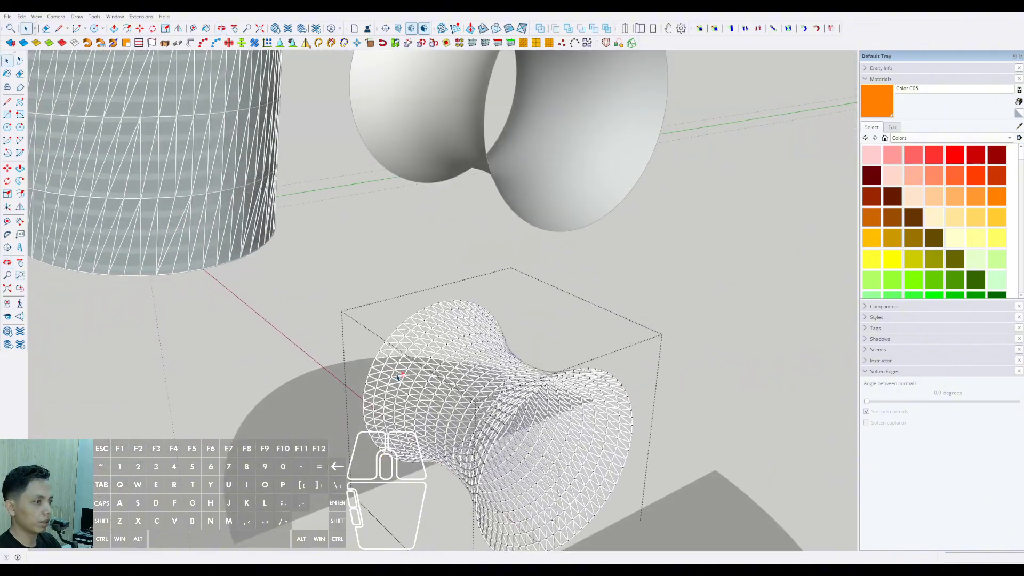
{"action": "middle_click_drag", "start_coordinate": [430, 429], "coordinate": [477, 436], "text": "shift"}
{"action": "scroll", "coordinate": [465, 385], "scroll_direction": "up", "scroll_amount": 4}
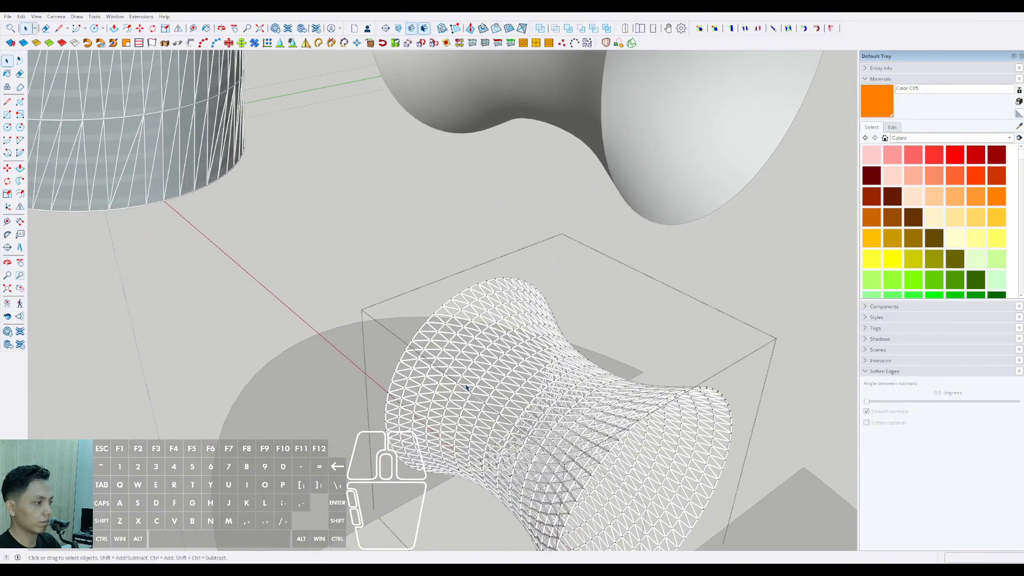
{"action": "left_click", "coordinate": [467, 371]}
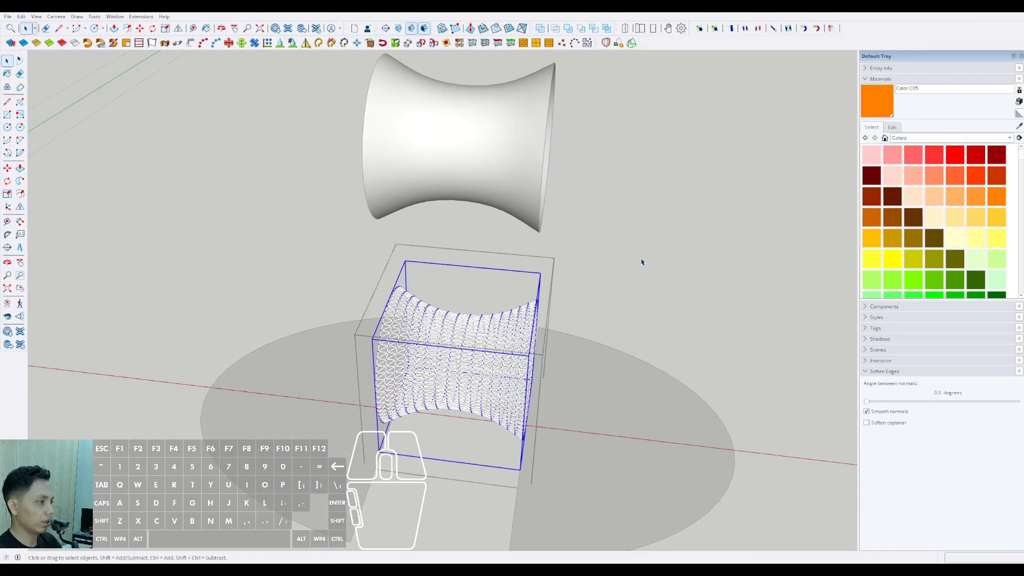
{"action": "left_click", "coordinate": [642, 260]}
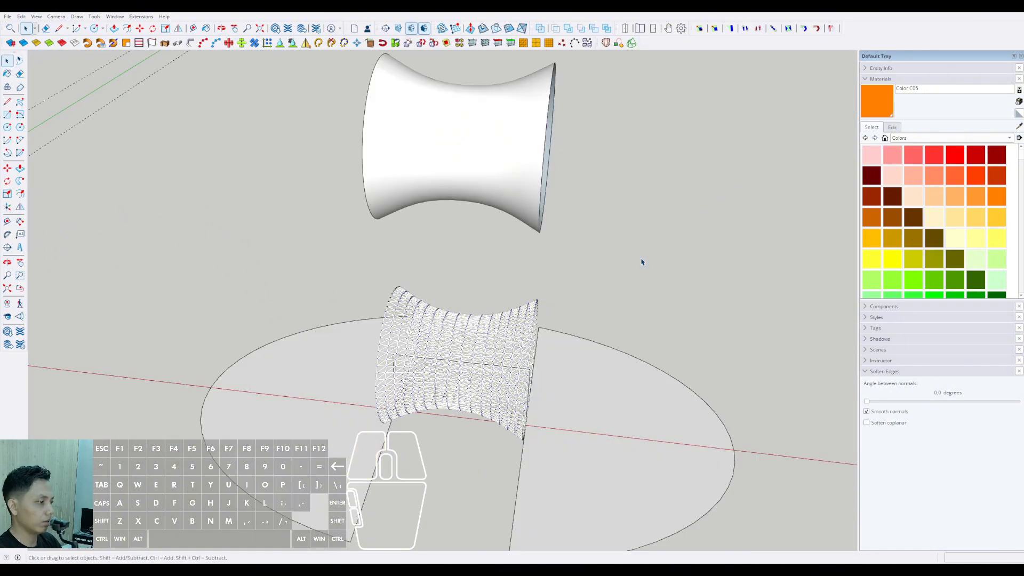
Step: Select all geometry inside the upper bridge shell and set its soften-edges angle to 0 degrees
{"action": "scroll", "coordinate": [496, 349], "scroll_direction": "up", "scroll_amount": 1}
{"action": "middle_click_drag", "start_coordinate": [495, 349], "coordinate": [559, 325]}
{"action": "middle_click_drag", "start_coordinate": [560, 325], "coordinate": [516, 199], "text": "shift"}
{"action": "scroll", "coordinate": [509, 199], "scroll_direction": "down", "scroll_amount": 3}
{"action": "double_click", "coordinate": [487, 123]}
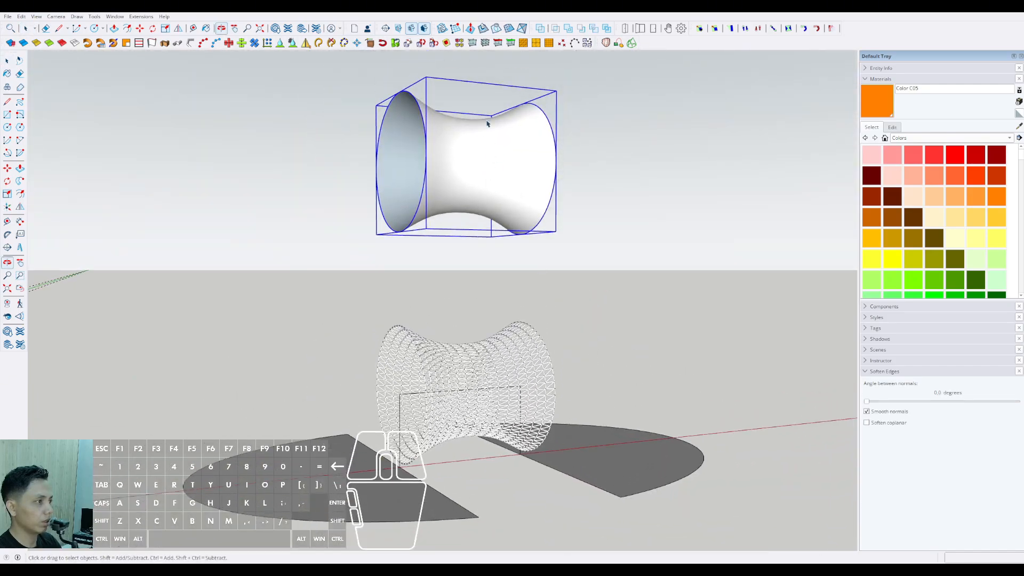
{"action": "scroll", "coordinate": [483, 139], "scroll_direction": "up", "scroll_amount": 2}
{"action": "triple_click", "coordinate": [496, 193]}
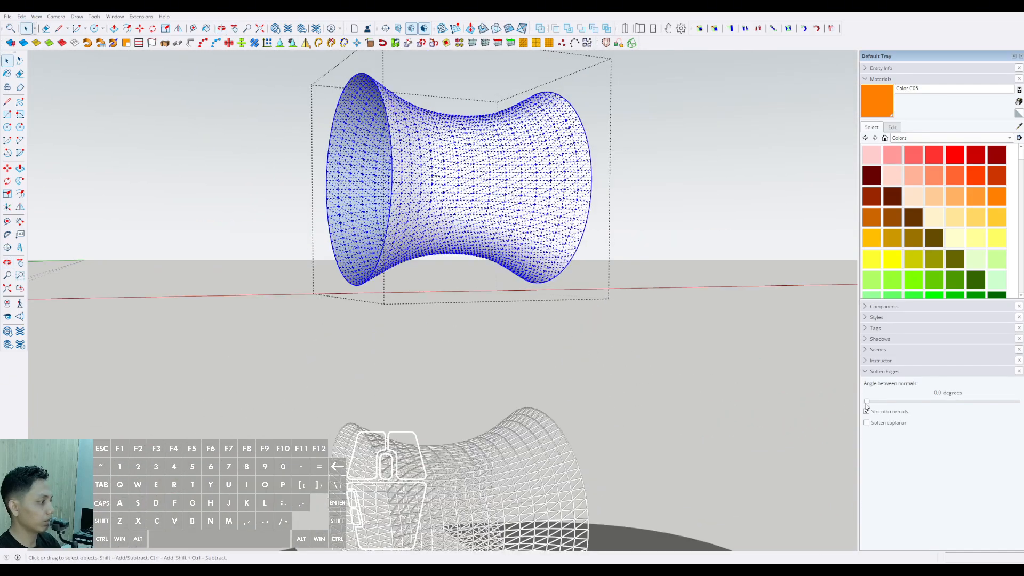
{"action": "left_click_drag", "start_coordinate": [866, 403], "coordinate": [843, 401]}
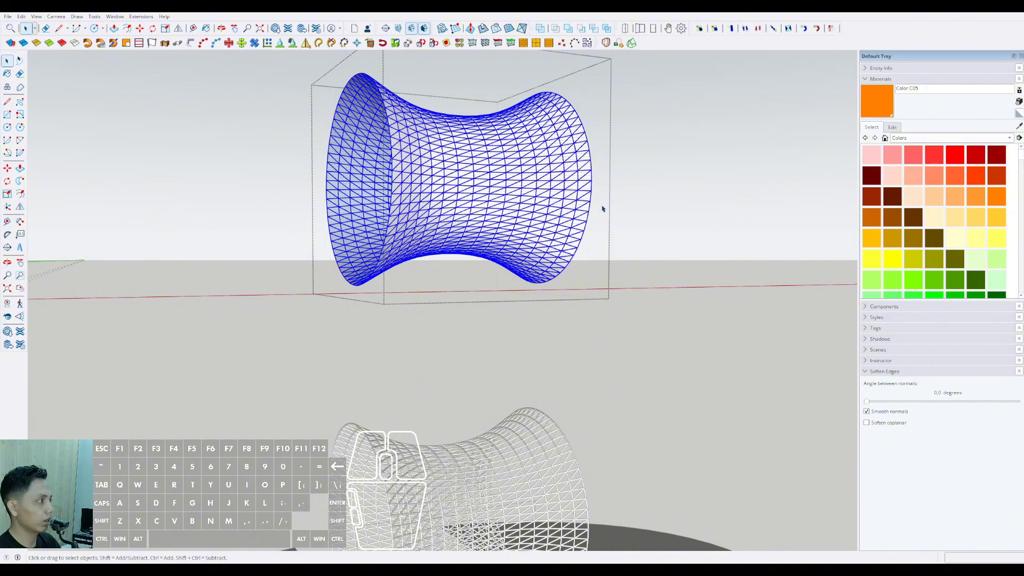
Step: Sample the red glass material from the main building and apply it to all faces of the upper bridge shell
{"action": "scroll", "coordinate": [554, 226], "scroll_direction": "up", "scroll_amount": 3}
{"action": "middle_click_drag", "start_coordinate": [553, 220], "coordinate": [681, 297]}
{"action": "key", "text": "b"}
{"action": "scroll", "coordinate": [285, 231], "scroll_direction": "up", "scroll_amount": 3}
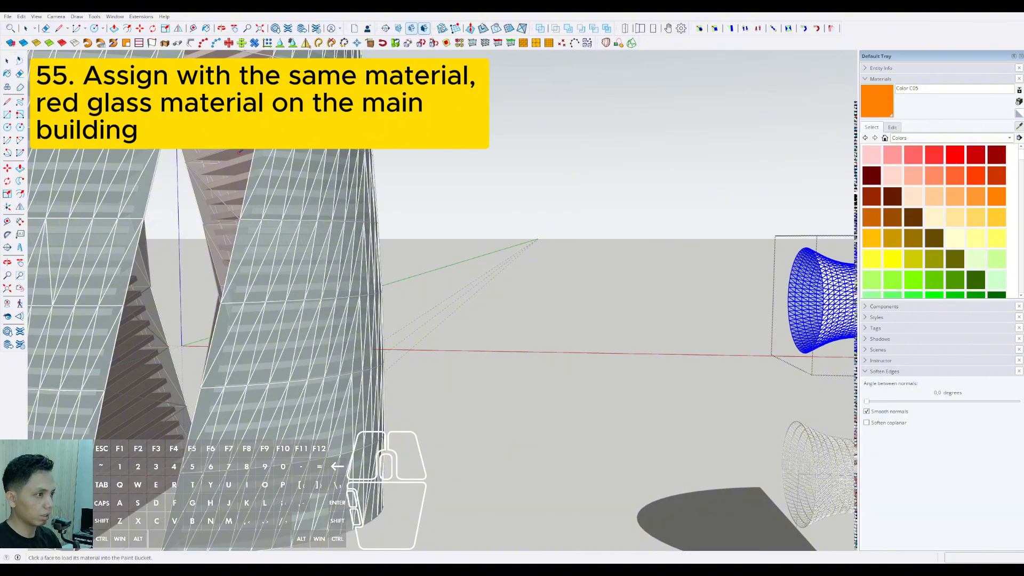
{"action": "left_click", "coordinate": [239, 153], "text": "alt"}
{"action": "middle_click_drag", "start_coordinate": [800, 296], "coordinate": [528, 292], "text": "shift"}
{"action": "scroll", "coordinate": [627, 287], "scroll_direction": "up", "scroll_amount": 7}
{"action": "left_click", "coordinate": [657, 288]}
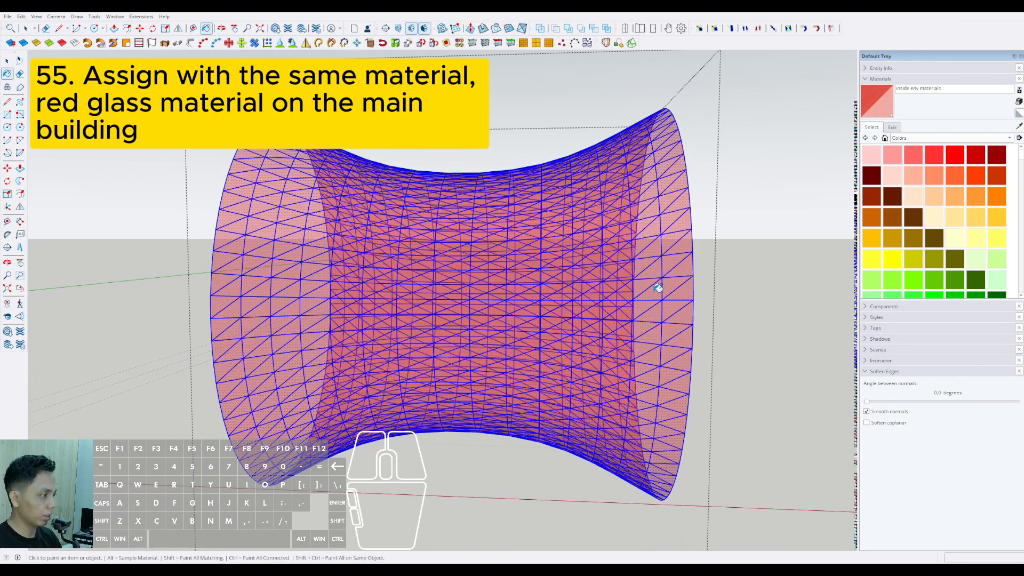
Step: Move the red glass shell straight down by 50000 onto the white tube frame
{"action": "key", "text": "space"}
{"action": "scroll", "coordinate": [657, 267], "scroll_direction": "down", "scroll_amount": 5}
{"action": "middle_click_drag", "start_coordinate": [658, 224], "coordinate": [602, 143]}
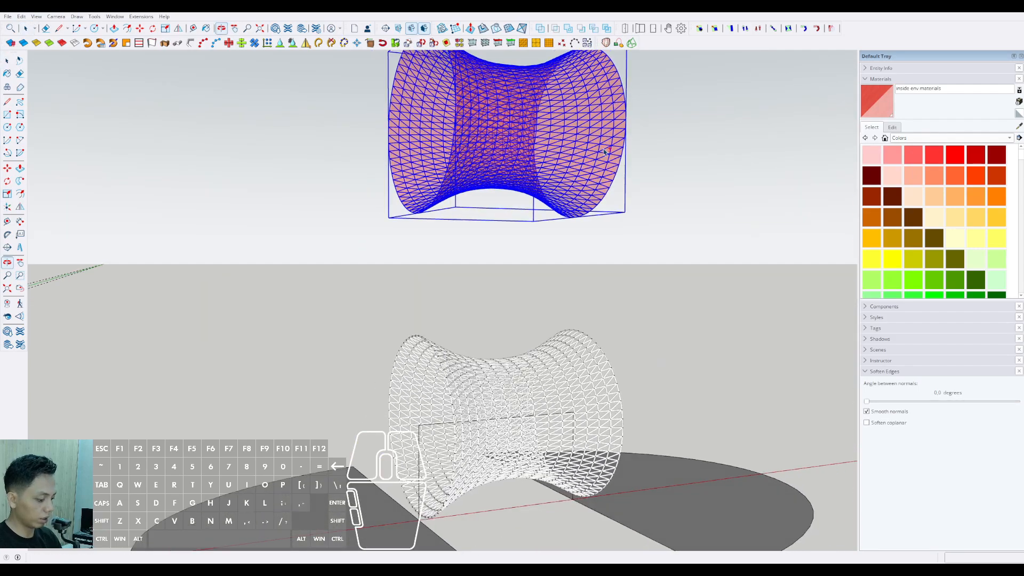
{"action": "key", "text": "m"}
{"action": "left_click", "coordinate": [611, 126]}
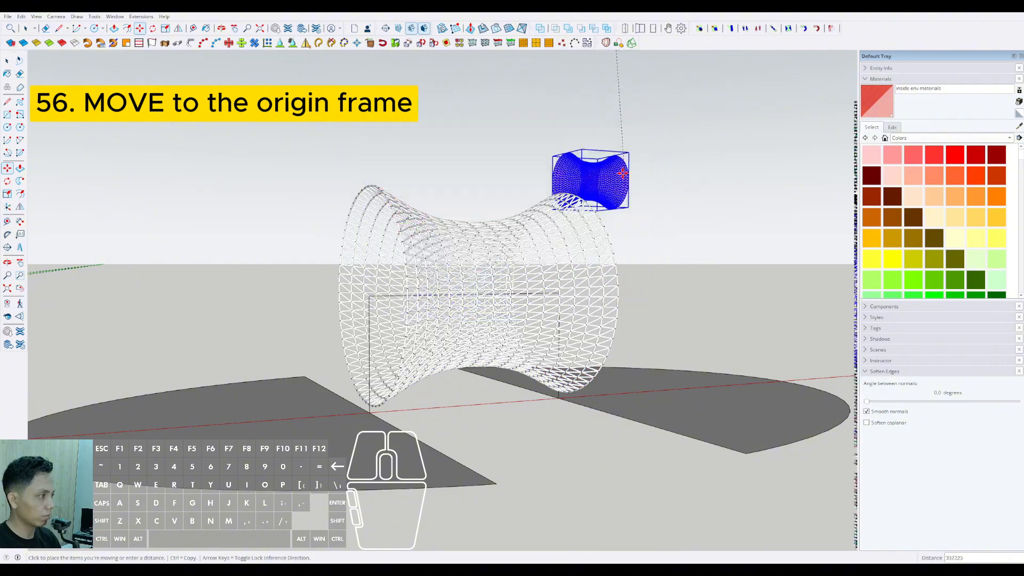
{"action": "type", "text": "50"}
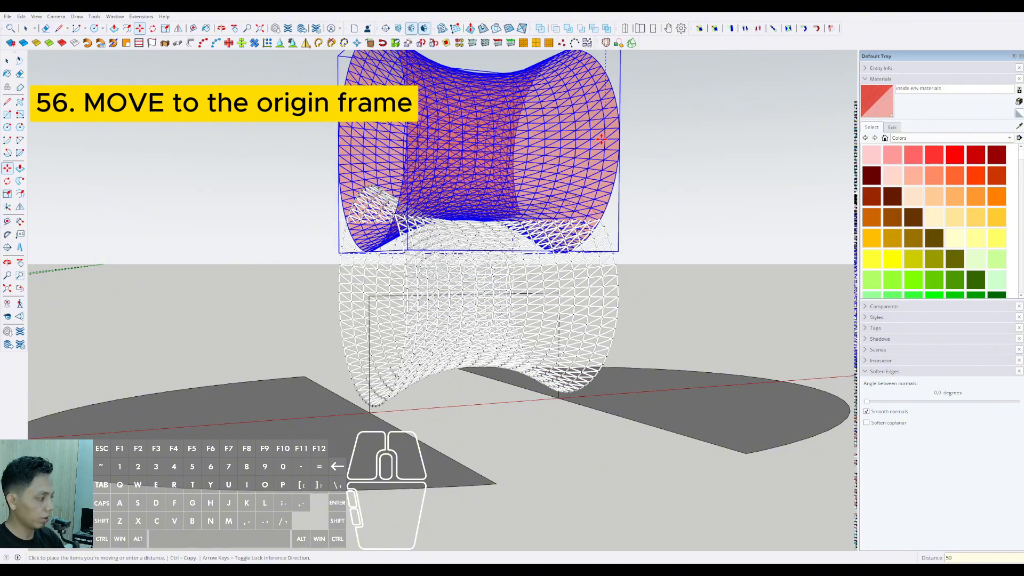
{"action": "type", "text": "000"}
{"action": "key", "text": "Return"}
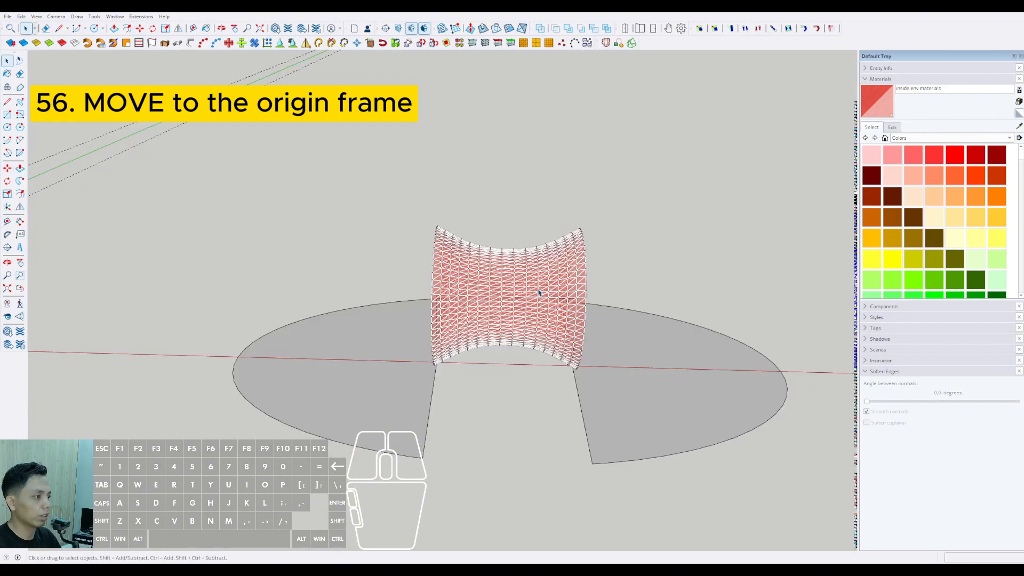
Step: Draw a long narrow rectangle on the floor slab beside the bridge and raise it into a rectangular bar
{"action": "scroll", "coordinate": [528, 296], "scroll_direction": "up", "scroll_amount": 4}
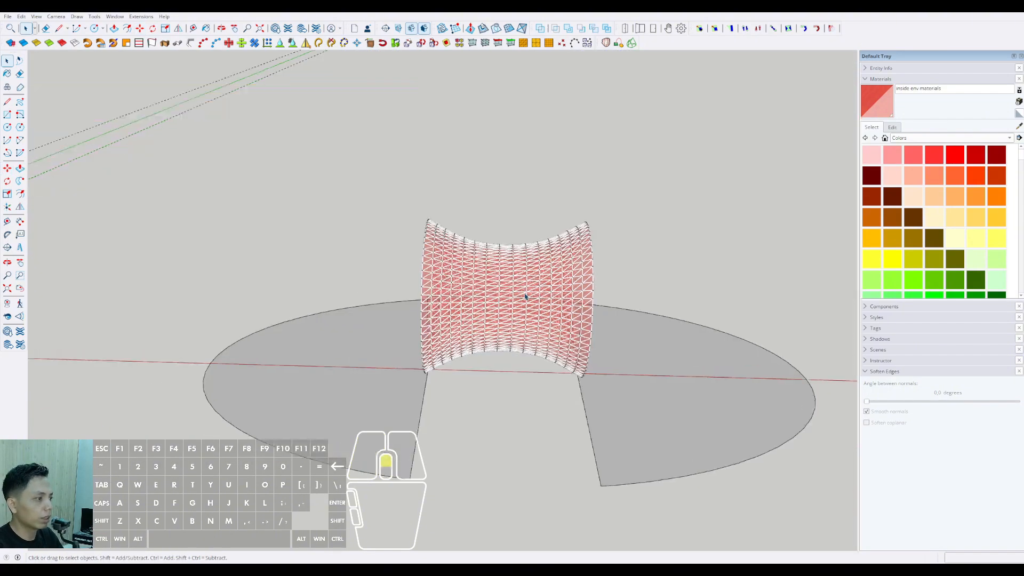
{"action": "middle_click_drag", "start_coordinate": [509, 291], "coordinate": [527, 393]}
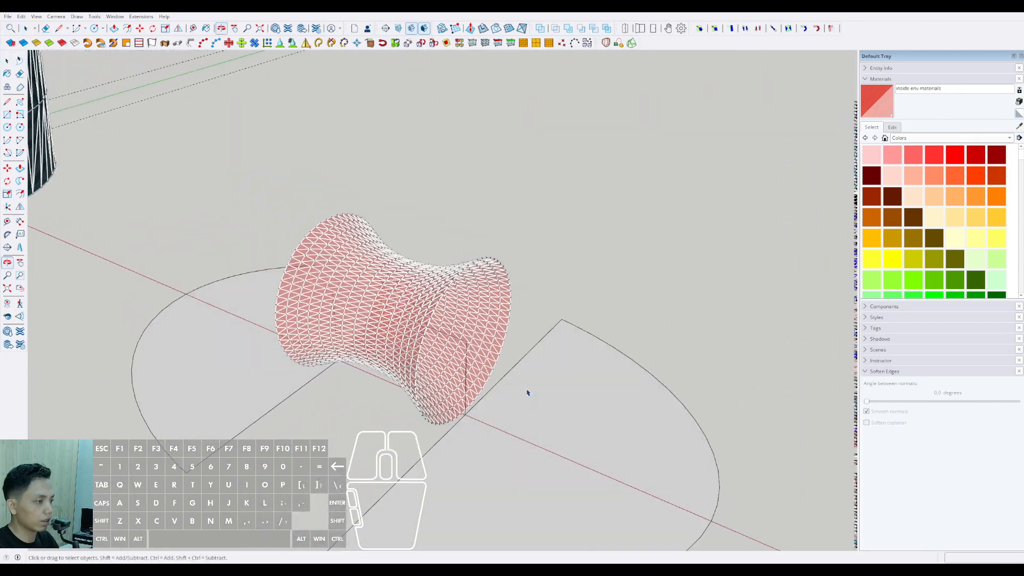
{"action": "scroll", "coordinate": [527, 392], "scroll_direction": "up", "scroll_amount": 2}
{"action": "key", "text": "r"}
{"action": "middle_click_drag", "start_coordinate": [653, 463], "coordinate": [568, 439]}
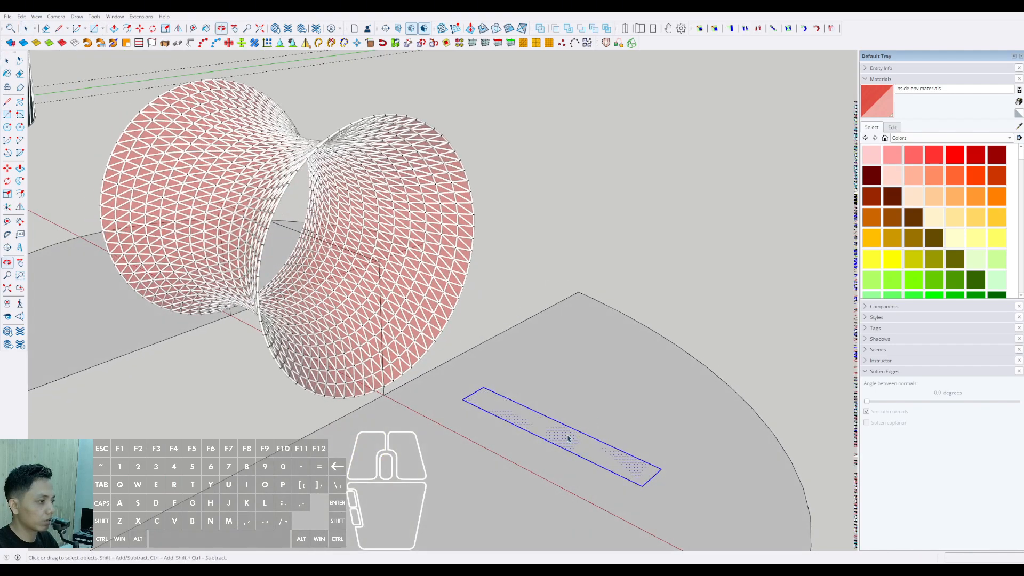
Step: Move the rectangular bar up from the floor slab into the opening of the glazed bridge
{"action": "left_click", "coordinate": [627, 492]}
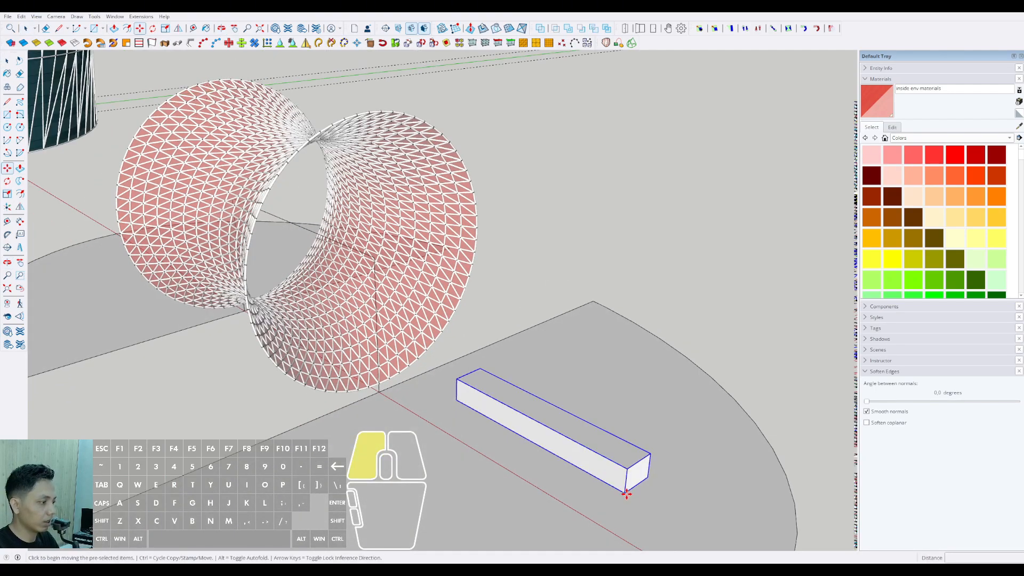
{"action": "key", "text": "shift"}
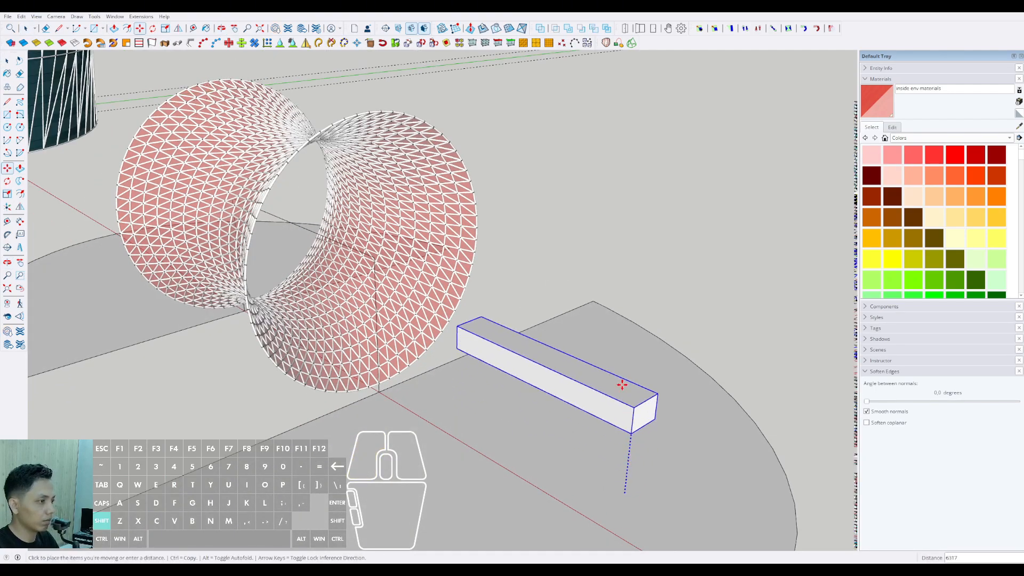
{"action": "left_click", "coordinate": [363, 224]}
{"action": "middle_click_drag", "start_coordinate": [363, 224], "coordinate": [334, 219]}
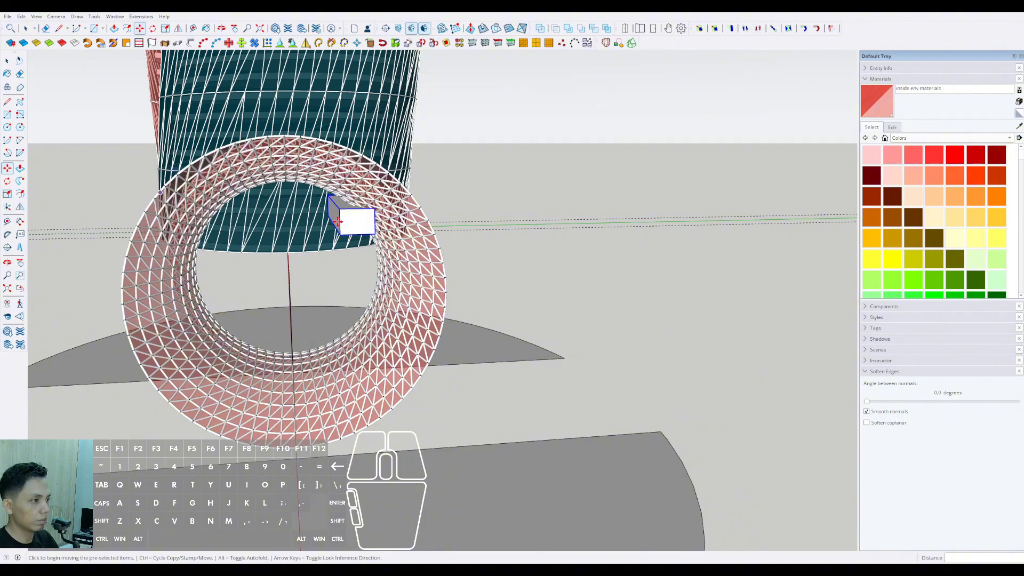
Step: Position the bar lengthwise inside the bridge and copy it into three stacked pairs on both sides of the centre line
{"action": "left_click", "coordinate": [337, 231]}
{"action": "scroll", "coordinate": [338, 233], "scroll_direction": "up", "scroll_amount": 1}
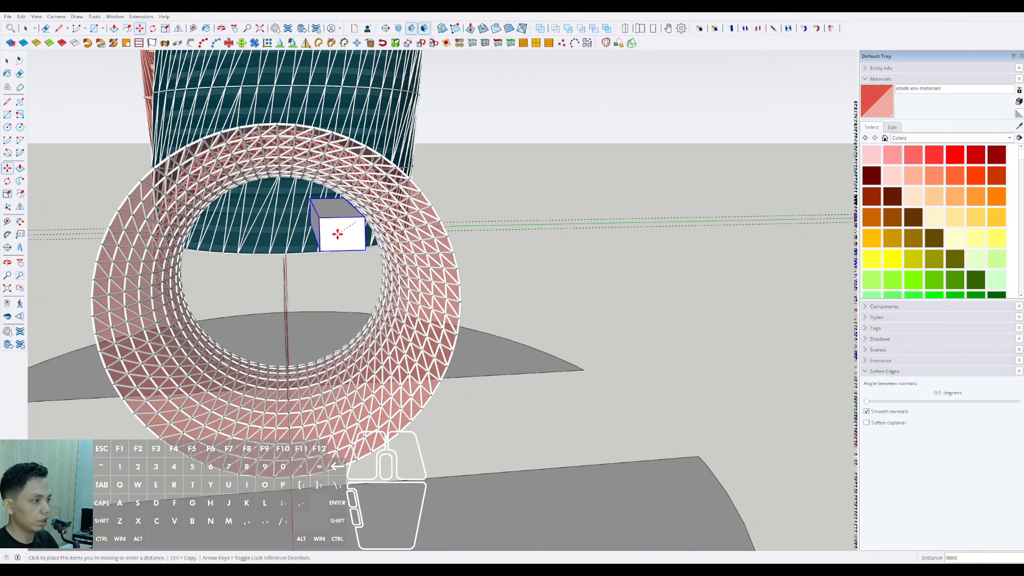
{"action": "middle_click_drag", "start_coordinate": [337, 229], "coordinate": [325, 302]}
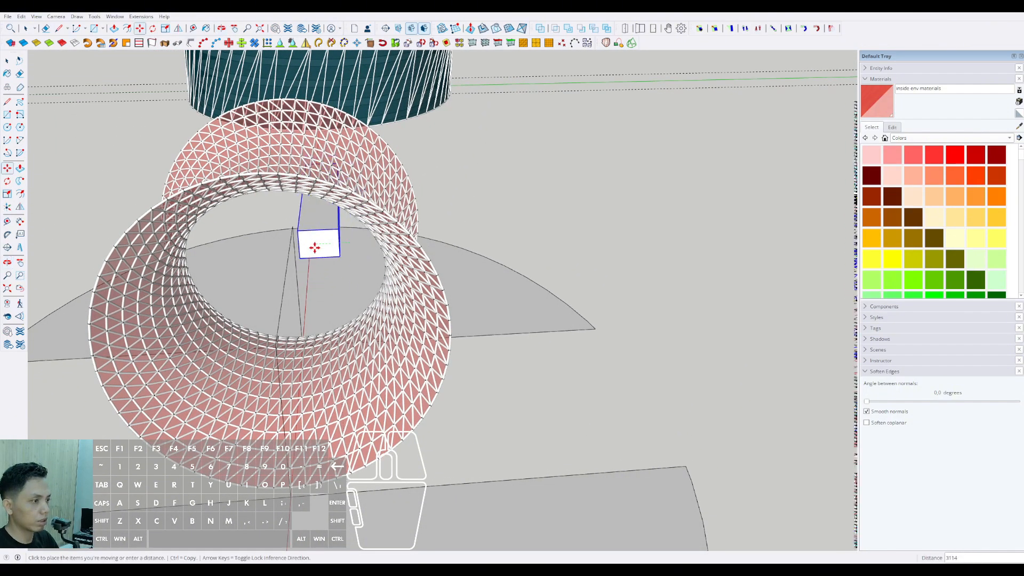
{"action": "middle_click_drag", "start_coordinate": [313, 244], "coordinate": [469, 187]}
{"action": "middle_click_drag", "start_coordinate": [299, 320], "coordinate": [550, 286]}
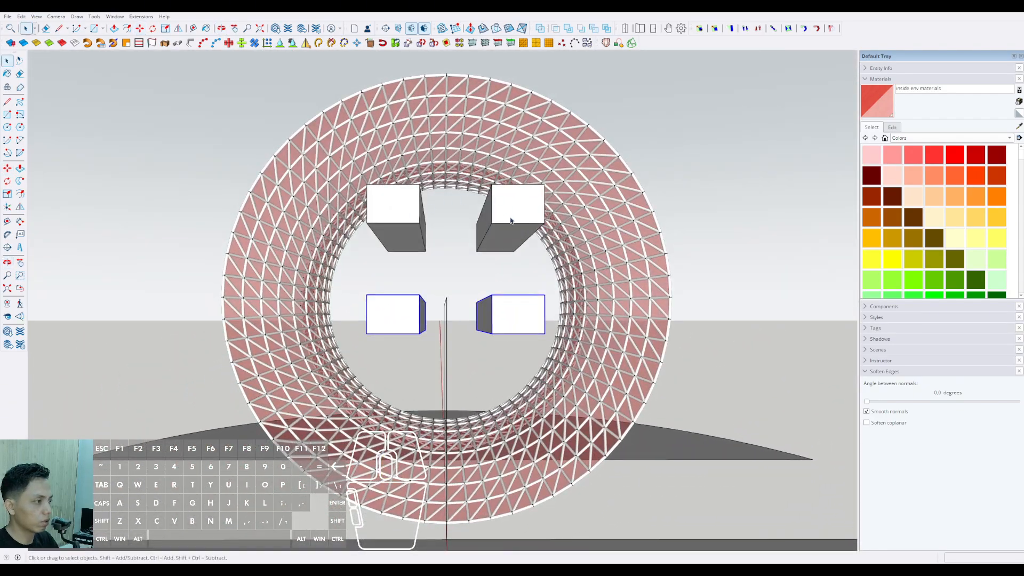
{"action": "middle_click_drag", "start_coordinate": [489, 326], "coordinate": [489, 366]}
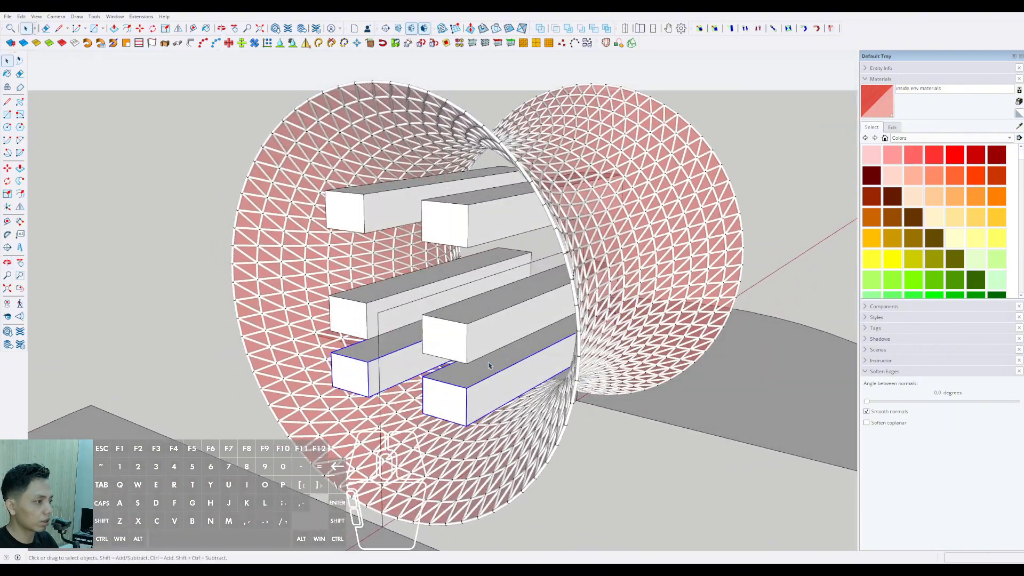
Step: Remove the stacked pairs of bars from inside the bridge
{"action": "key", "text": "e"}
{"action": "left_click", "coordinate": [471, 328]}
{"action": "key", "text": "e"}
{"action": "left_click", "coordinate": [452, 222]}
{"action": "key", "text": "e"}
Step: Select the bridge's tube frame and red glass shell together and combine them into one group
{"action": "scroll", "coordinate": [476, 331], "scroll_direction": "down", "scroll_amount": 3}
{"action": "mouse_move", "coordinate": [568, 272]}
{"action": "middle_mouse_down"}
{"action": "mouse_move", "coordinate": [463, 303]}
{"action": "mouse_move", "coordinate": [482, 309]}
{"action": "mouse_move", "coordinate": [460, 332]}
{"action": "mouse_move", "coordinate": [578, 265]}
{"action": "middle_mouse_up"}
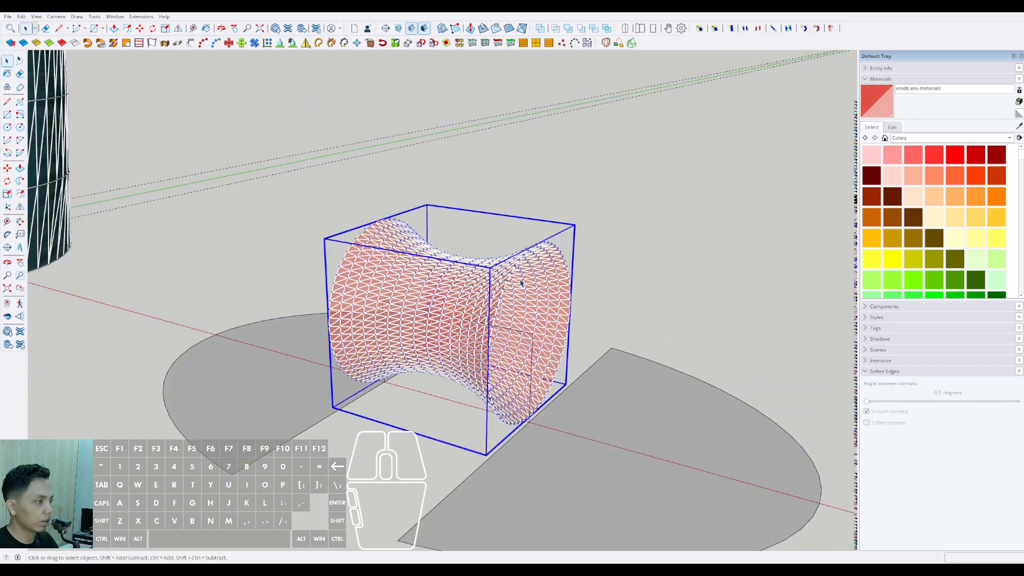
{"action": "scroll", "coordinate": [521, 282], "scroll_direction": "up", "scroll_amount": 6}
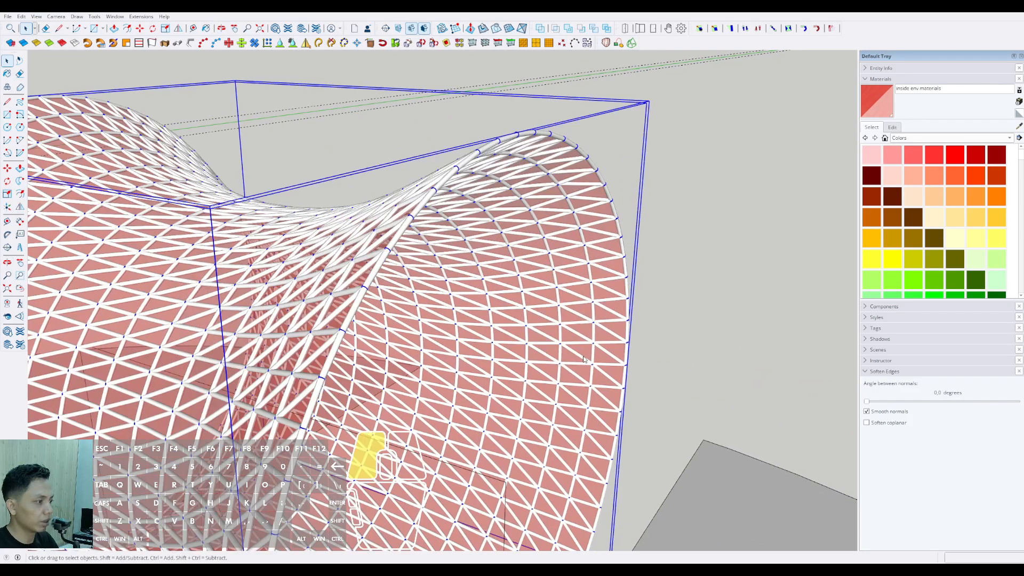
{"action": "left_click", "coordinate": [583, 359]}
{"action": "scroll", "coordinate": [484, 272], "scroll_direction": "down", "scroll_amount": 5}
{"action": "middle_click_drag", "start_coordinate": [485, 272], "coordinate": [448, 331]}
{"action": "scroll", "coordinate": [448, 331], "scroll_direction": "up", "scroll_amount": 2}
{"action": "key", "text": "space"}
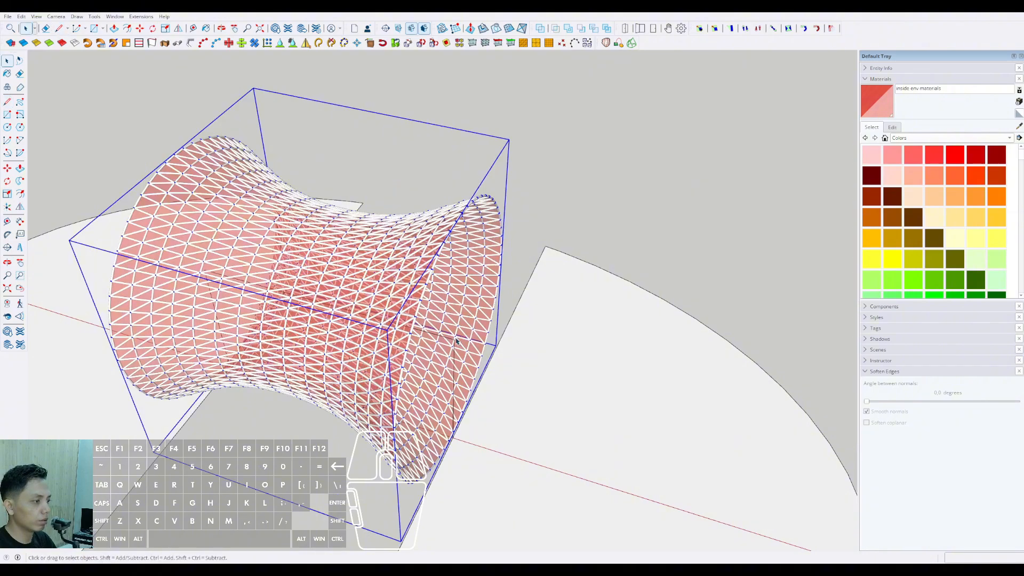
Step: Draw a guide line through the bridge's centre parallel to the red axis, extending past both ends, and group it with the bridge
{"action": "key", "text": "l"}
{"action": "left_click", "coordinate": [455, 340]}
{"action": "scroll", "coordinate": [456, 340], "scroll_direction": "down", "scroll_amount": 1}
{"action": "scroll", "coordinate": [662, 394], "scroll_direction": "down", "scroll_amount": 2}
{"action": "key", "text": "shift"}
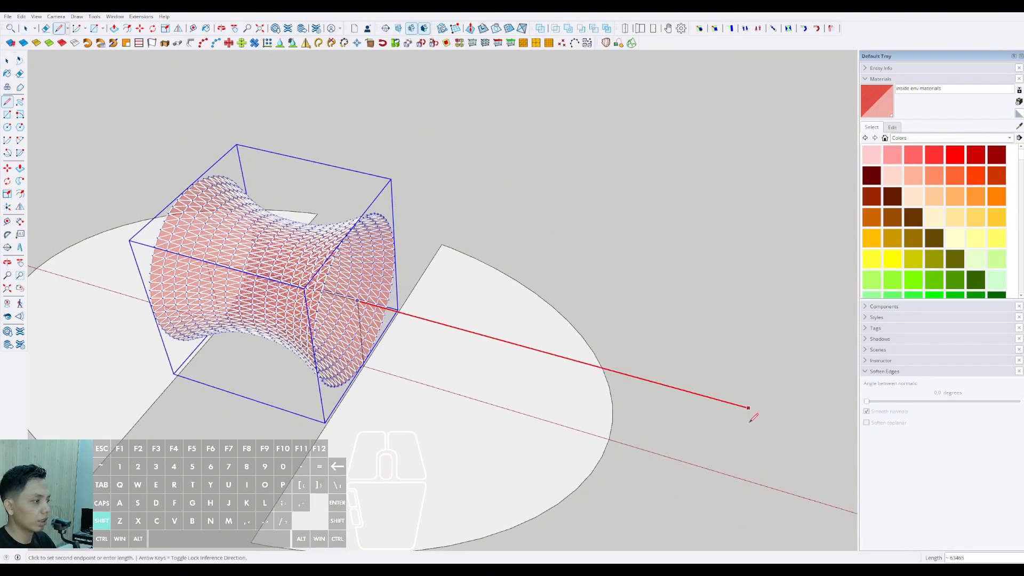
{"action": "middle_click_drag", "start_coordinate": [430, 316], "coordinate": [651, 349]}
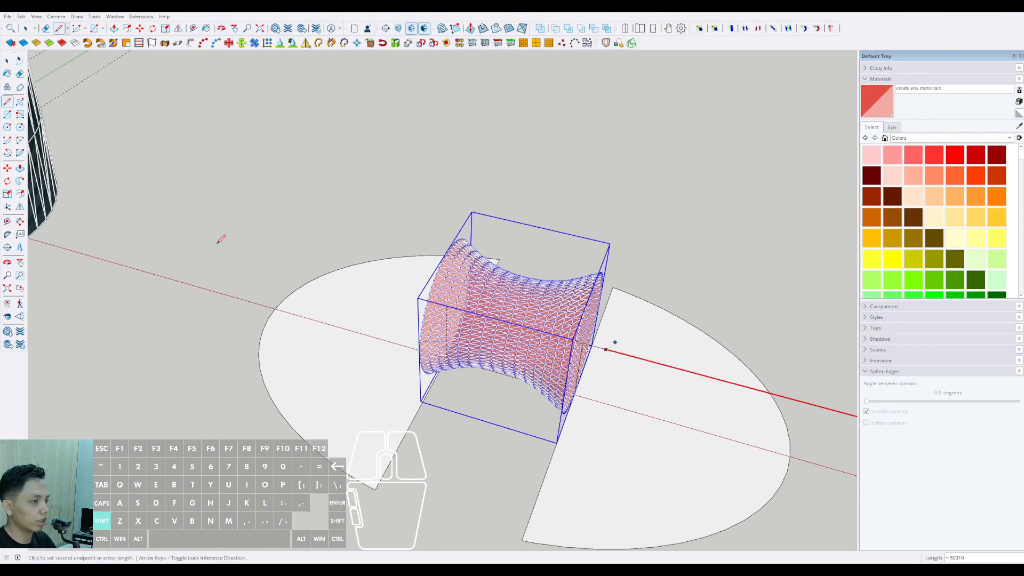
{"action": "key", "text": "ctrl+g"}
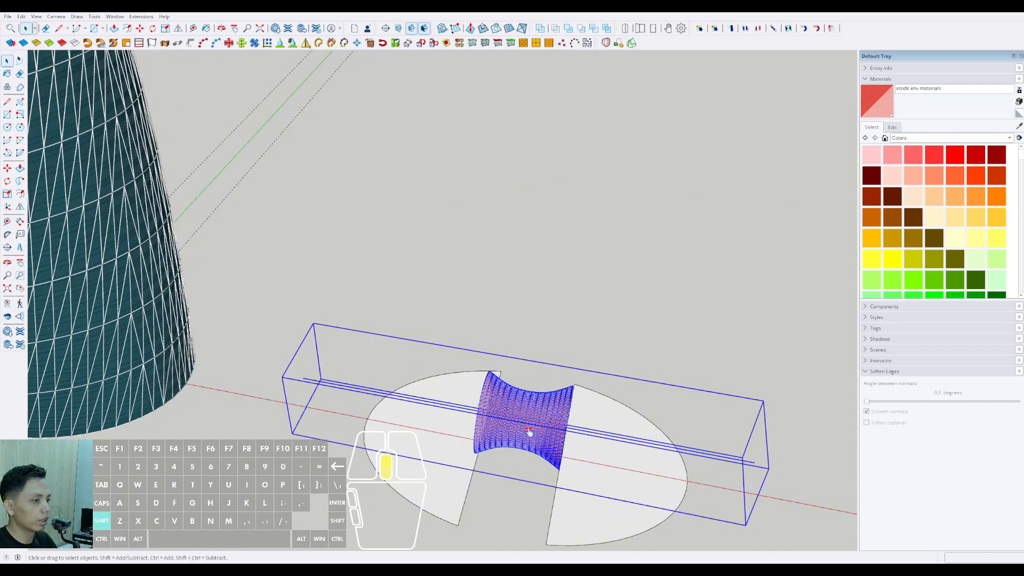
Step: Move the grouped bridge from the floor plan onto the tower's central axis, between the upper parts of the two segments
{"action": "middle_click_drag", "start_coordinate": [528, 434], "coordinate": [462, 328], "text": "shift"}
{"action": "middle_click_drag", "start_coordinate": [490, 365], "coordinate": [471, 347]}
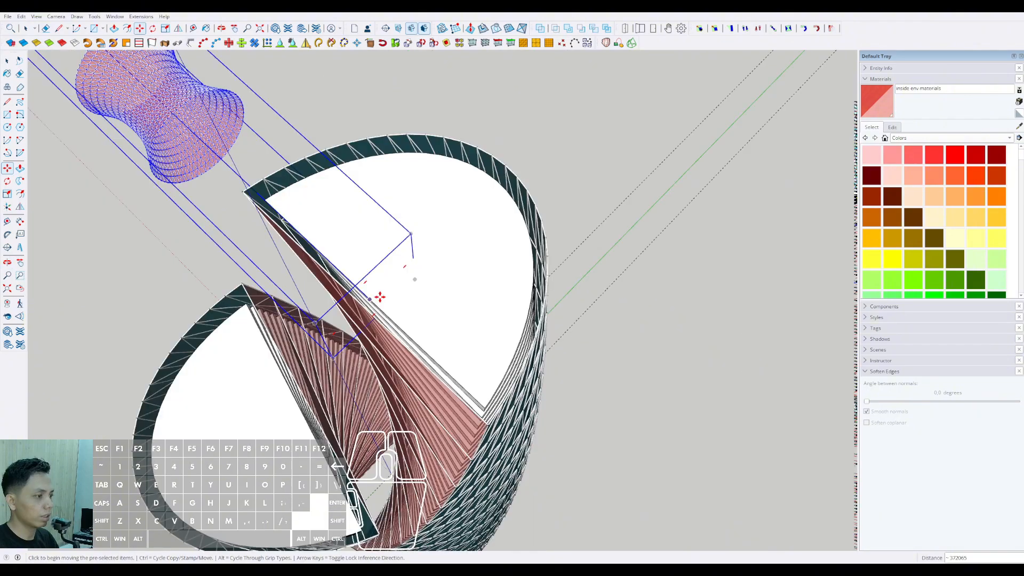
{"action": "middle_click_drag", "start_coordinate": [376, 298], "coordinate": [368, 305]}
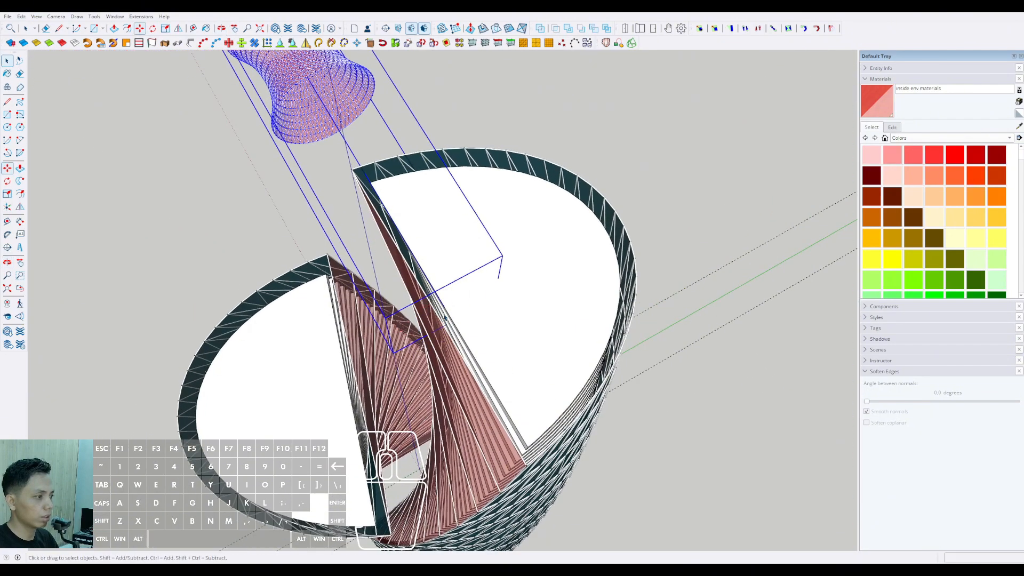
{"action": "scroll", "coordinate": [455, 315], "scroll_direction": "up", "scroll_amount": 5}
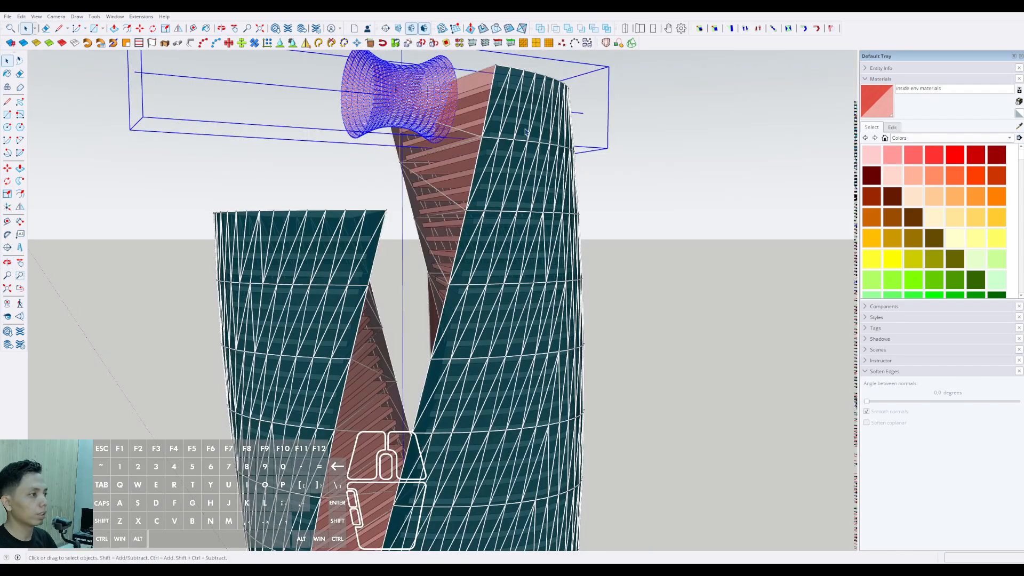
{"action": "mouse_move", "coordinate": [507, 171]}
{"action": "middle_mouse_down"}
{"action": "mouse_move", "coordinate": [509, 160]}
{"action": "mouse_move", "coordinate": [511, 183]}
{"action": "middle_mouse_up"}
{"action": "key", "text": "m"}
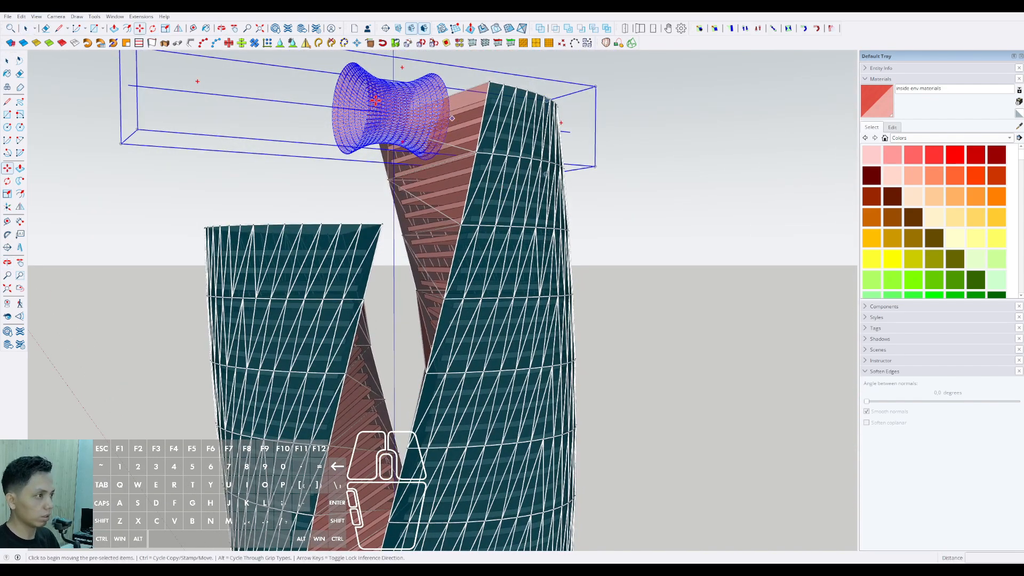
{"action": "scroll", "coordinate": [515, 155], "scroll_direction": "up", "scroll_amount": 10}
Step: Draw a rectangle across the gap between the two segments' bases, with a diagonal line between opposite corners marking its centre
{"action": "key", "text": "r"}
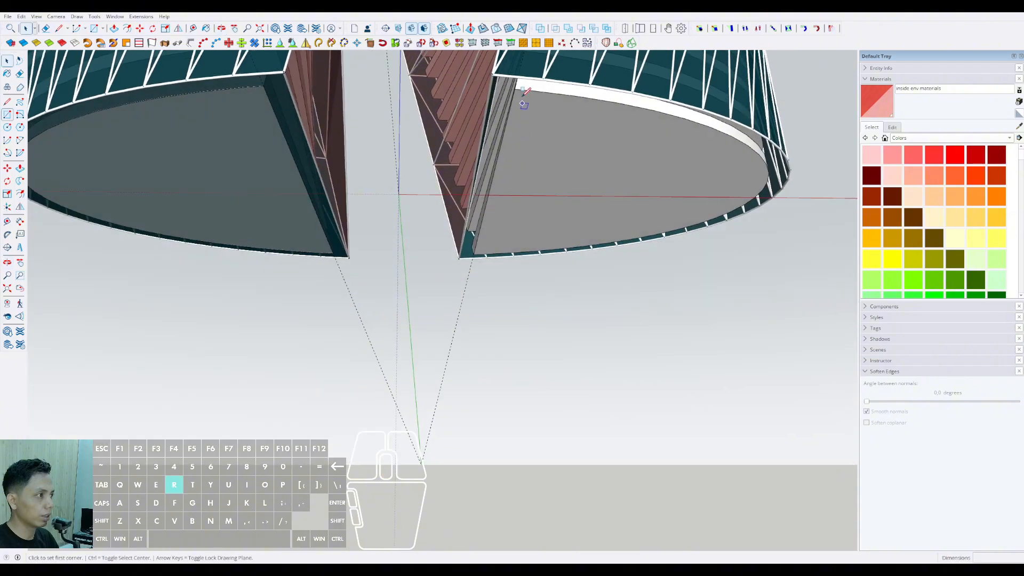
{"action": "left_click", "coordinate": [334, 246]}
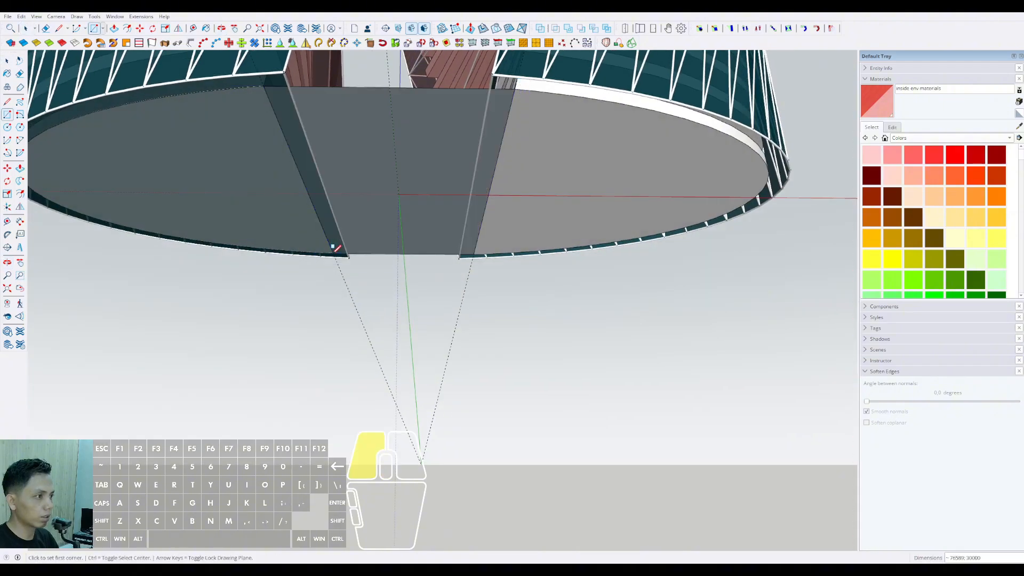
{"action": "key", "text": "space"}
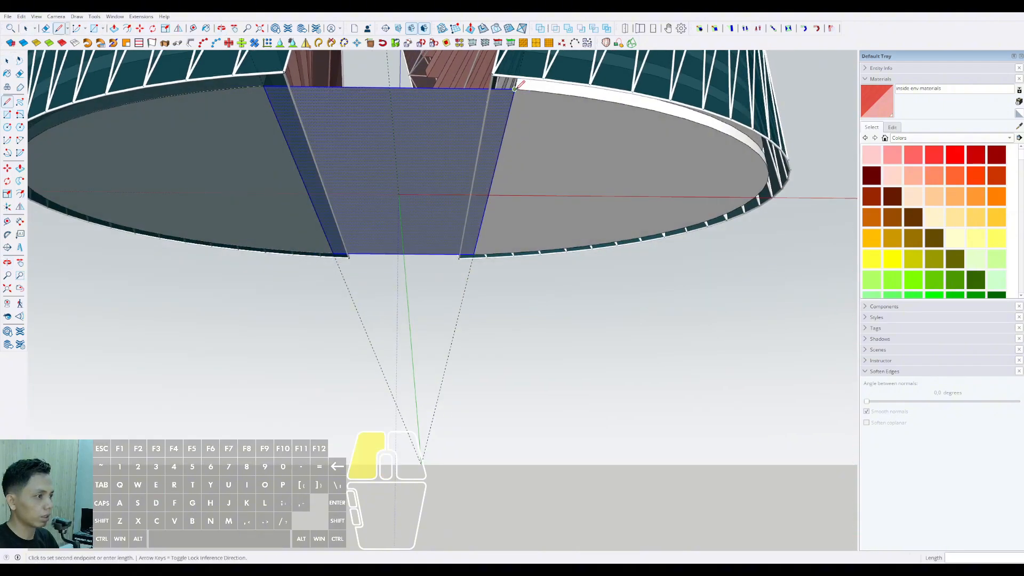
{"action": "key", "text": "space"}
{"action": "left_click", "coordinate": [357, 158]}
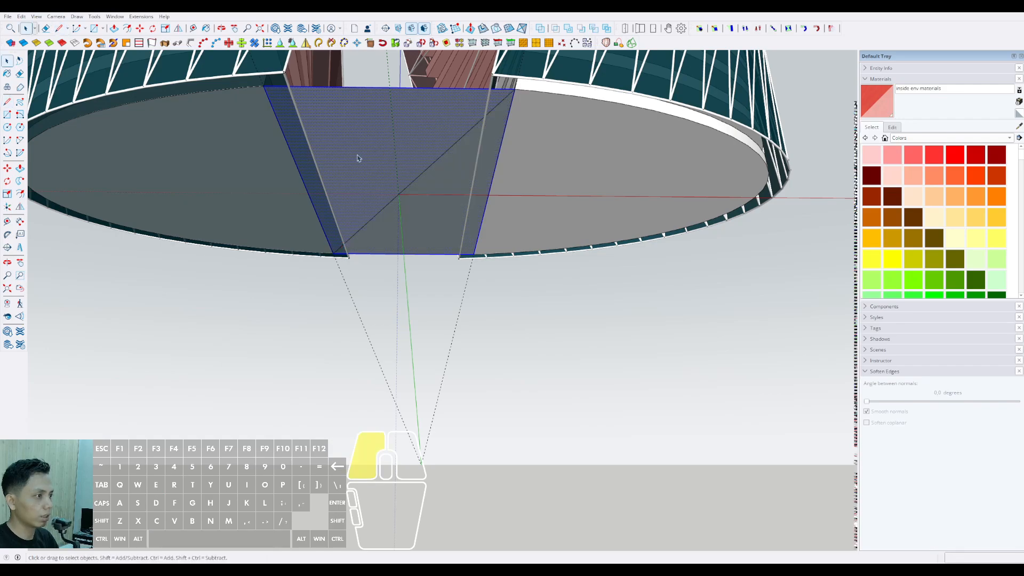
{"action": "scroll", "coordinate": [379, 233], "scroll_direction": "down", "scroll_amount": 3}
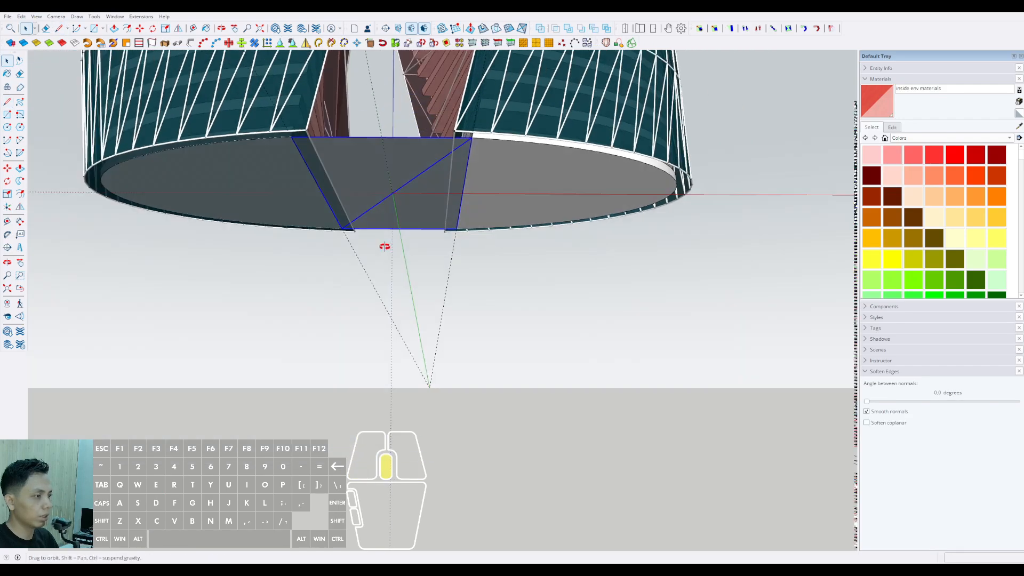
Step: Select the upper bridge and copy it straight down the gap between the two tower segments
{"action": "middle_click_drag", "start_coordinate": [384, 245], "coordinate": [427, 304]}
{"action": "middle_click_drag", "start_coordinate": [396, 355], "coordinate": [427, 341]}
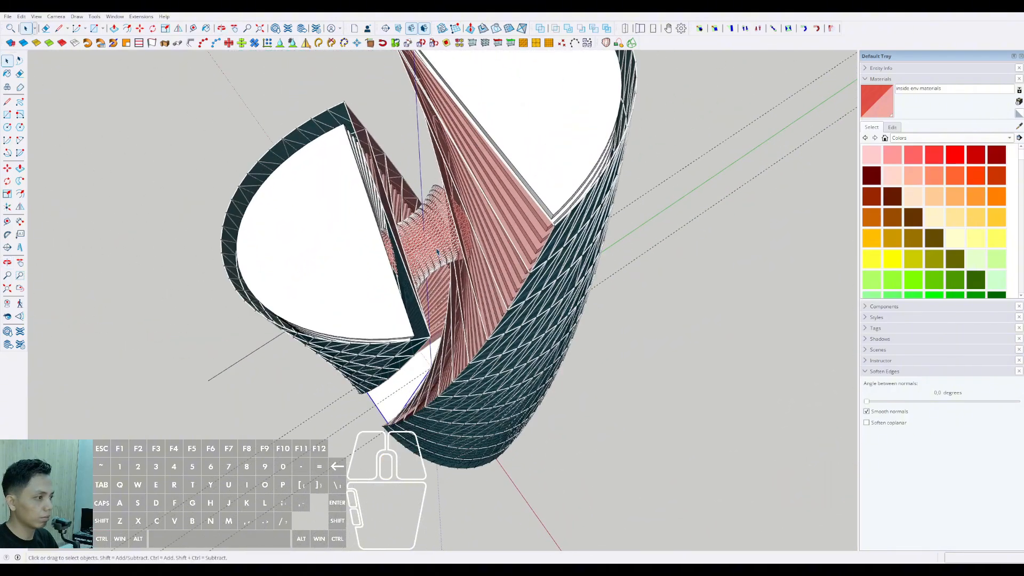
{"action": "left_click", "coordinate": [429, 347]}
{"action": "scroll", "coordinate": [431, 362], "scroll_direction": "up", "scroll_amount": 5}
{"action": "scroll", "coordinate": [441, 387], "scroll_direction": "up", "scroll_amount": 3}
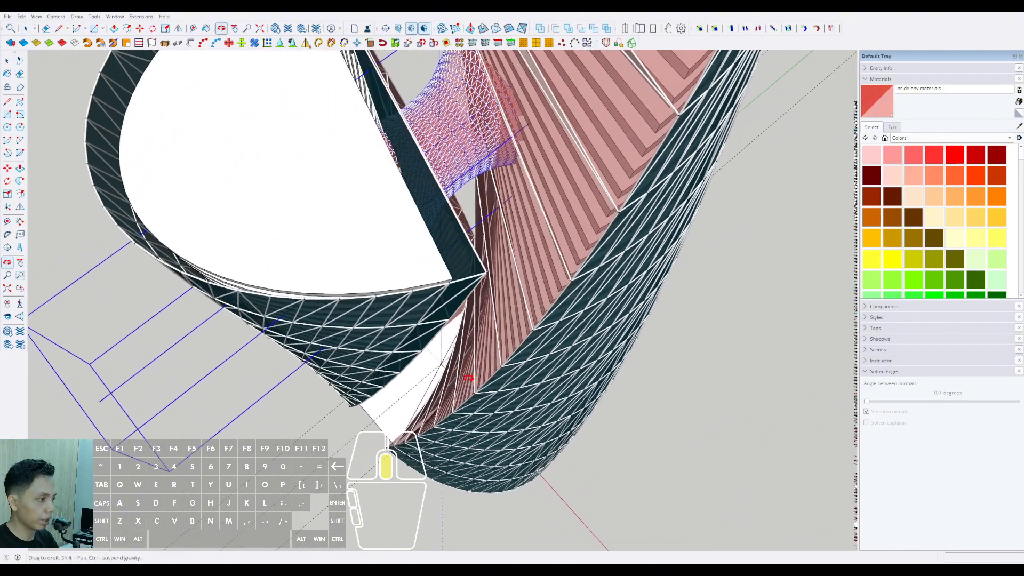
{"action": "scroll", "coordinate": [418, 354], "scroll_direction": "up", "scroll_amount": 3}
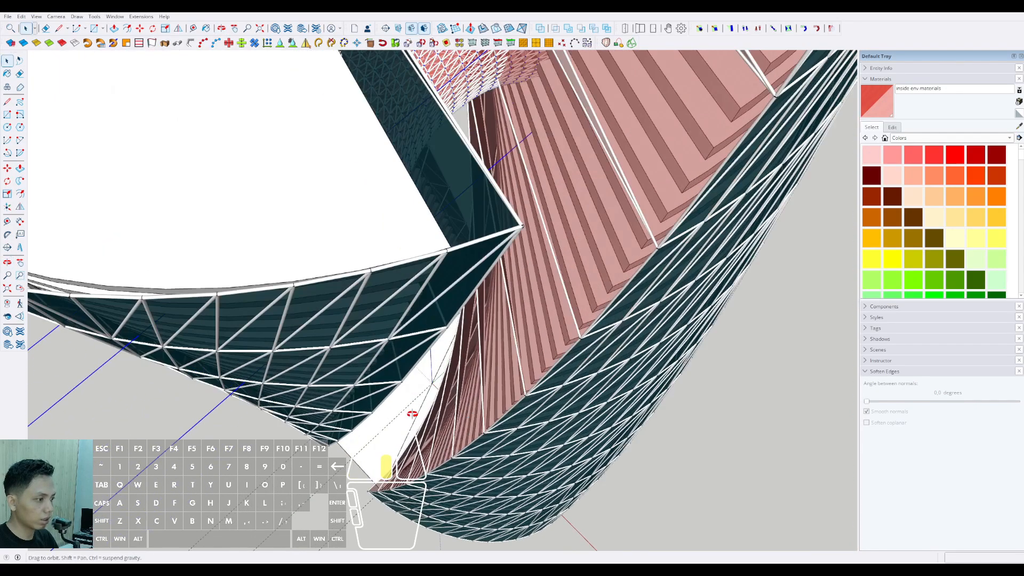
{"action": "key", "text": "space"}
{"action": "middle_click_drag", "start_coordinate": [433, 385], "coordinate": [478, 162]}
{"action": "scroll", "coordinate": [478, 162], "scroll_direction": "up", "scroll_amount": 3}
{"action": "key", "text": "m"}
{"action": "left_click", "coordinate": [478, 162]}
{"action": "key", "text": "ctrl"}
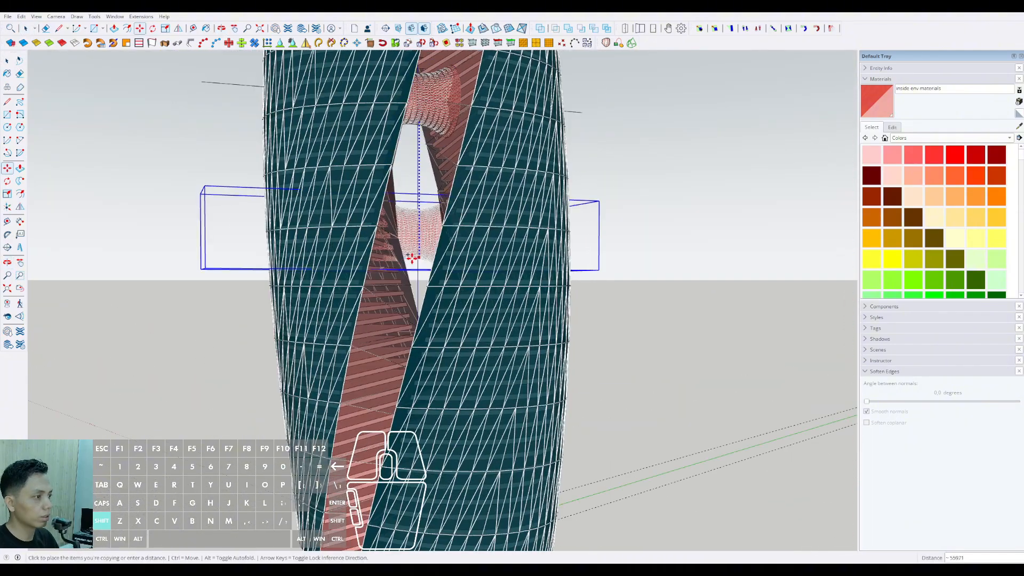
Step: Rotate the first bridge copy about the centre of the base rectangle to line it up with the twisted gap
{"action": "middle_click_drag", "start_coordinate": [629, 210], "coordinate": [451, 234]}
{"action": "scroll", "coordinate": [451, 234], "scroll_direction": "up", "scroll_amount": 10}
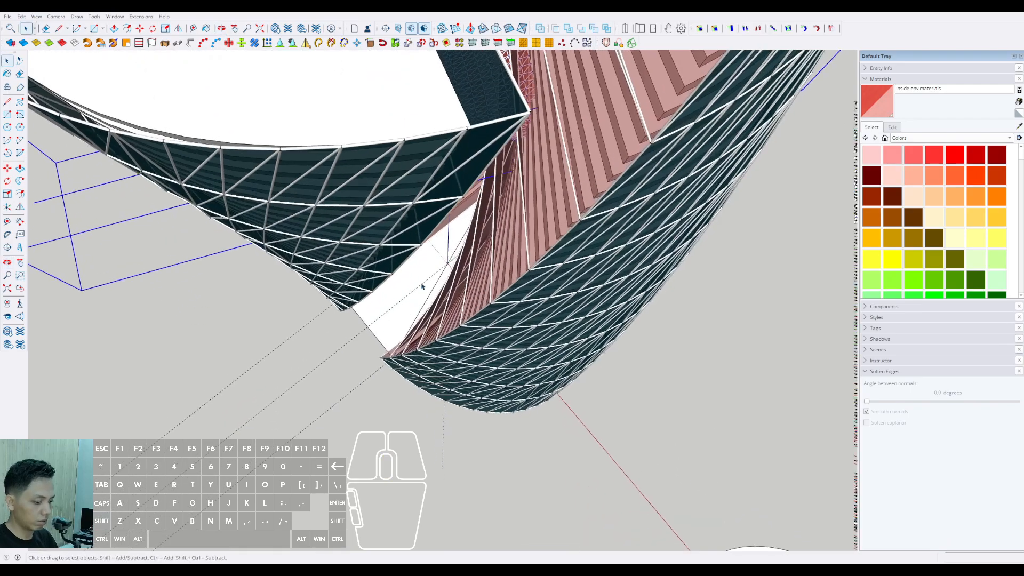
{"action": "key", "text": "q"}
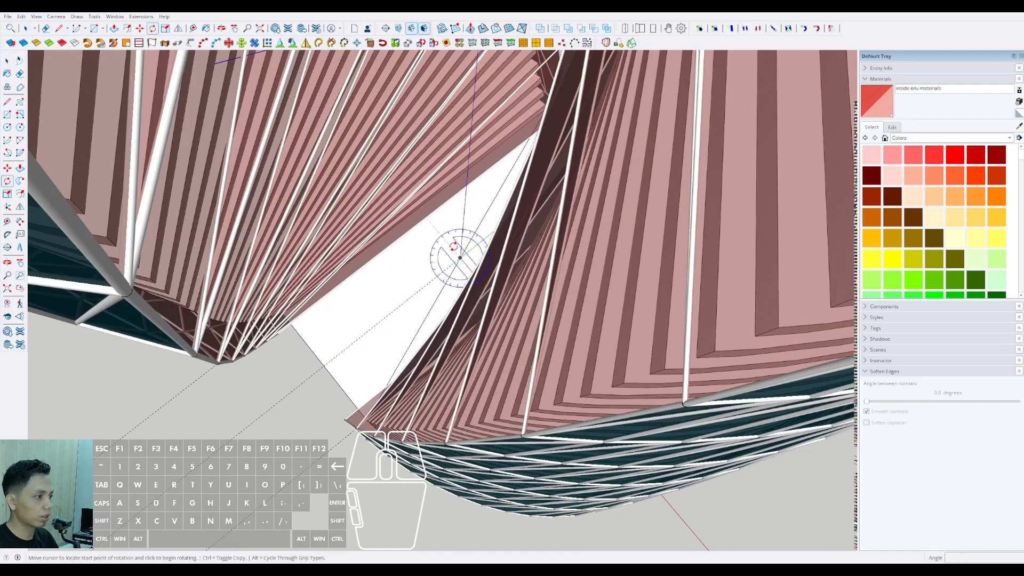
{"action": "scroll", "coordinate": [460, 258], "scroll_direction": "down", "scroll_amount": 10}
{"action": "scroll", "coordinate": [495, 180], "scroll_direction": "up", "scroll_amount": 2}
{"action": "key", "text": "space"}
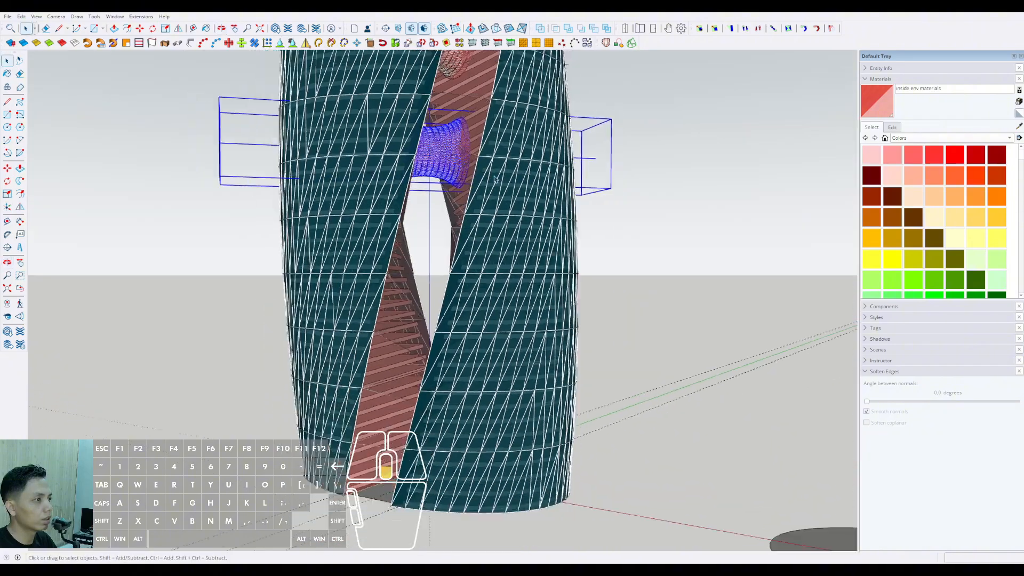
Step: Copy the rotated bridge about 44600 straight down the gap to form the third bridge
{"action": "scroll", "coordinate": [414, 243], "scroll_direction": "down", "scroll_amount": 2}
{"action": "scroll", "coordinate": [444, 179], "scroll_direction": "up", "scroll_amount": 2}
{"action": "middle_click_drag", "start_coordinate": [443, 185], "coordinate": [435, 161], "text": "shift"}
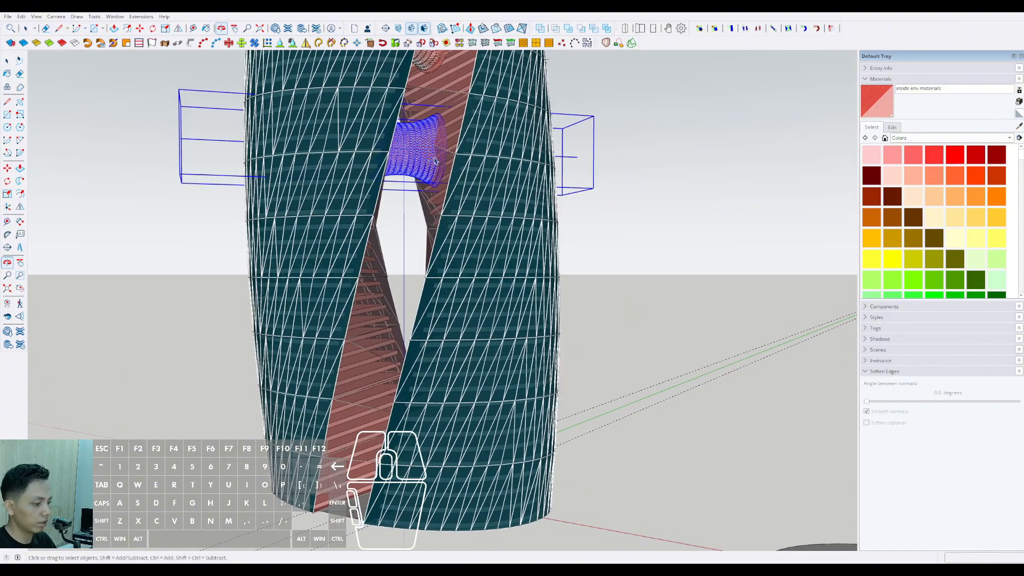
{"action": "left_click", "coordinate": [578, 157]}
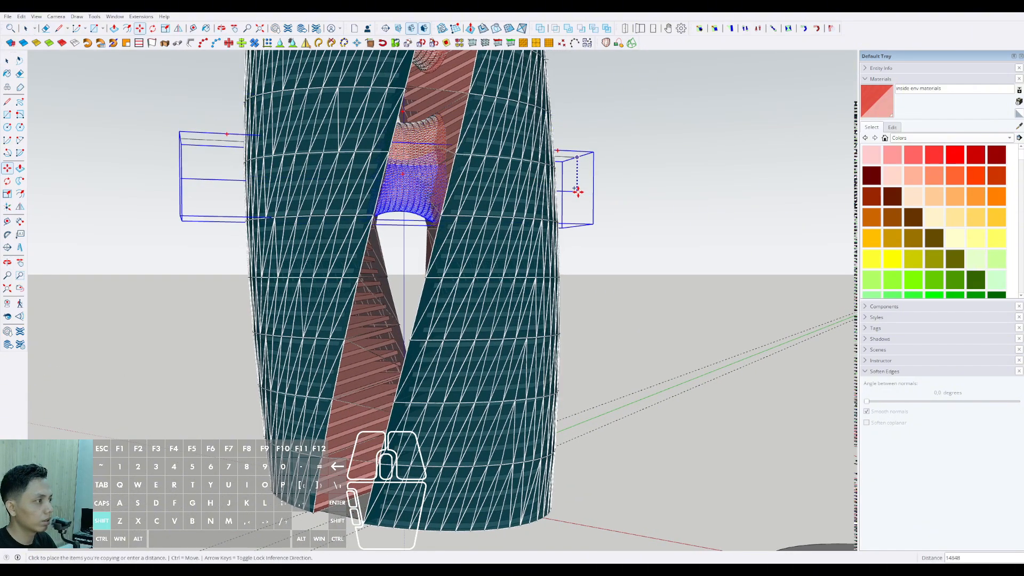
{"action": "key", "text": "shift"}
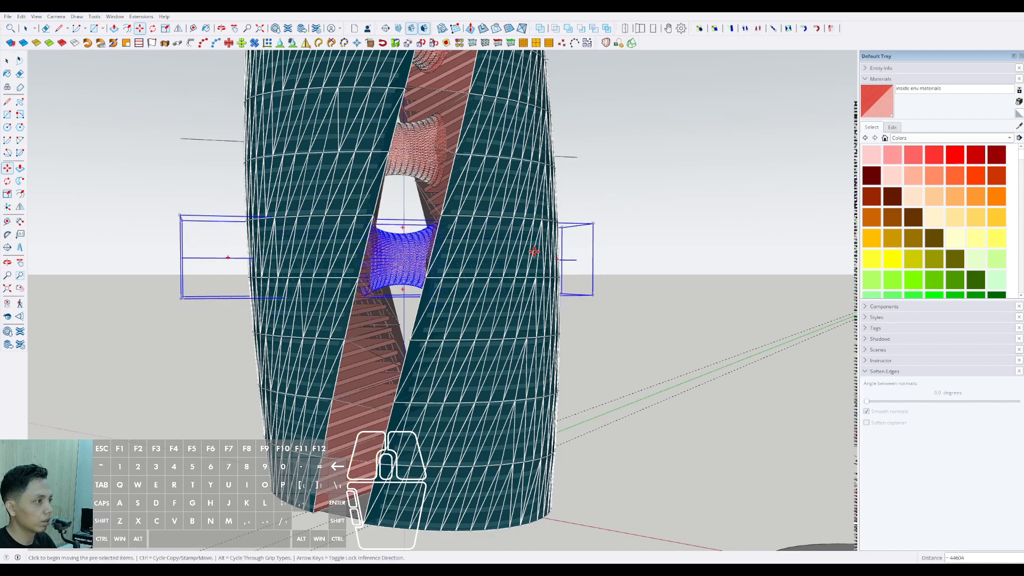
{"action": "key", "text": "space"}
Step: Rotate the third bridge about the tower's central axis so that it spans the gap squarely
{"action": "scroll", "coordinate": [503, 232], "scroll_direction": "down", "scroll_amount": 2}
{"action": "middle_click_drag", "start_coordinate": [498, 176], "coordinate": [544, 190]}
{"action": "scroll", "coordinate": [487, 214], "scroll_direction": "up", "scroll_amount": 1}
{"action": "scroll", "coordinate": [456, 196], "scroll_direction": "up", "scroll_amount": 5}
{"action": "key", "text": "space"}
{"action": "scroll", "coordinate": [465, 394], "scroll_direction": "down", "scroll_amount": 5}
{"action": "scroll", "coordinate": [462, 227], "scroll_direction": "up", "scroll_amount": 1}
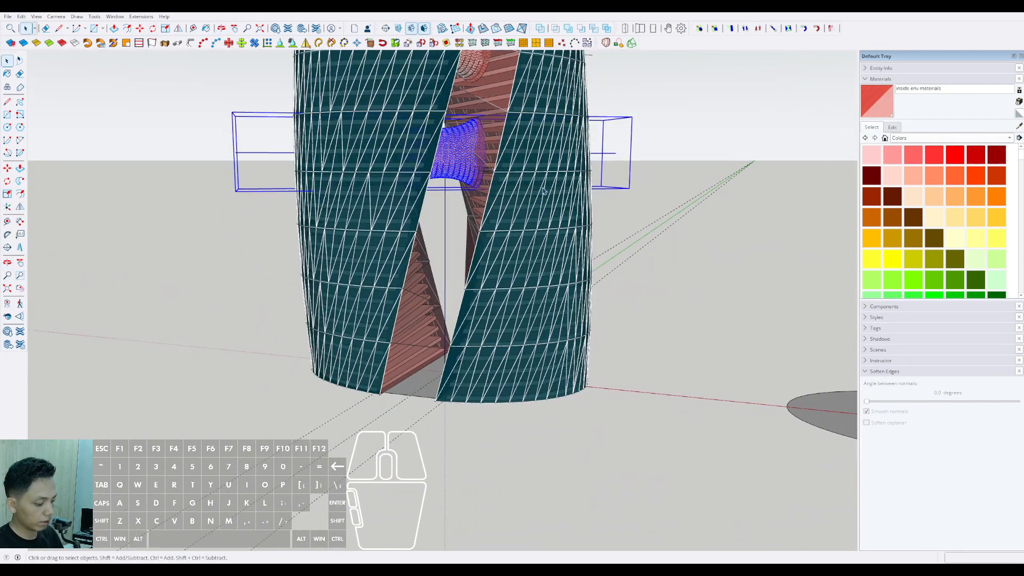
Step: Copy the third bridge straight down to the lowest part of the gap and rotate the copy 23° about the base centre
{"action": "left_click", "coordinate": [617, 153]}
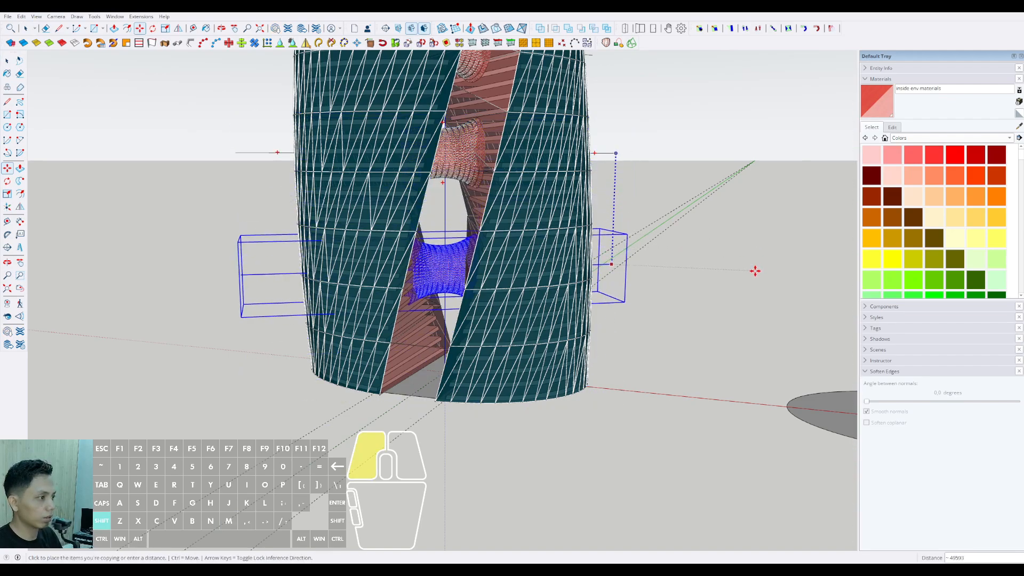
{"action": "middle_click_drag", "start_coordinate": [537, 313], "coordinate": [424, 347]}
{"action": "scroll", "coordinate": [474, 384], "scroll_direction": "up", "scroll_amount": 10}
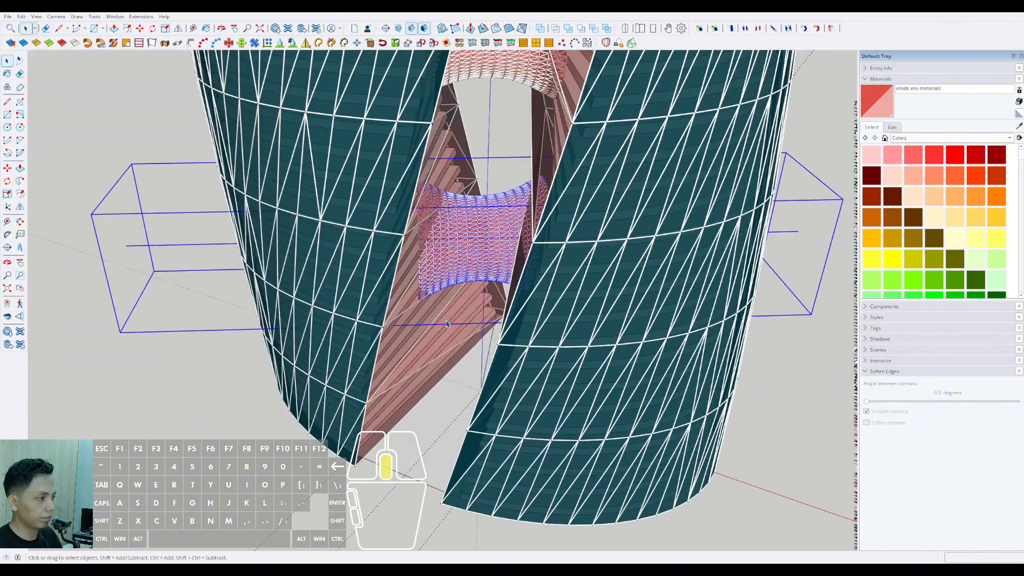
{"action": "scroll", "coordinate": [476, 392], "scroll_direction": "up", "scroll_amount": 3}
{"action": "key", "text": "q"}
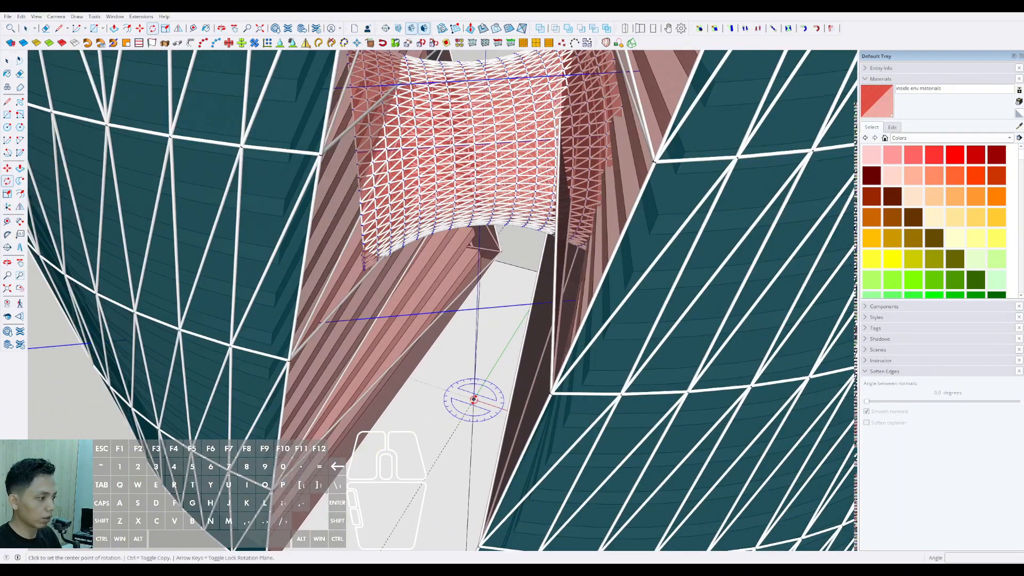
{"action": "left_click", "coordinate": [474, 399]}
{"action": "left_click", "coordinate": [500, 408]}
{"action": "left_click", "coordinate": [496, 415]}
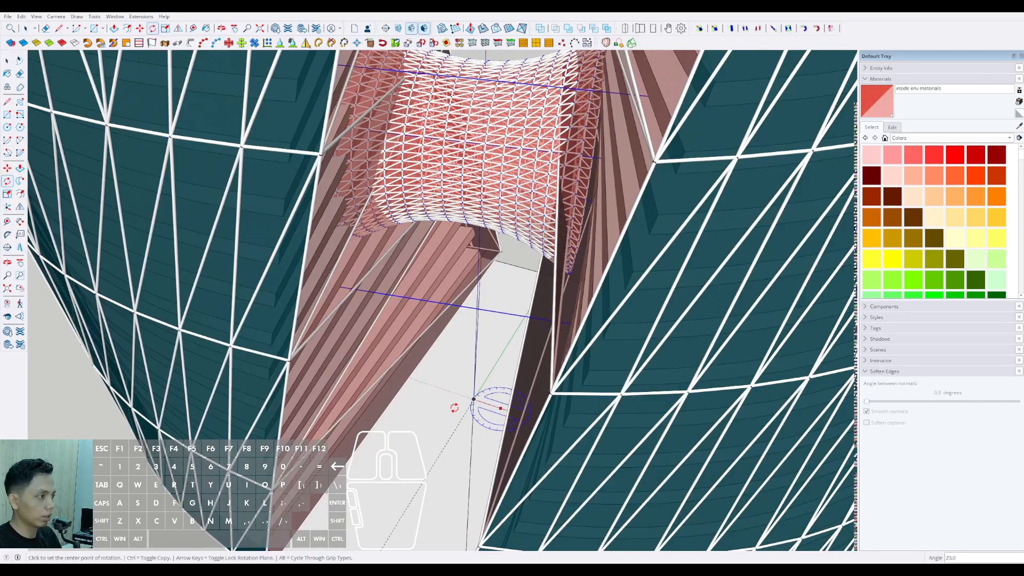
{"action": "key", "text": "space"}
Step: Open each of the four bridge groups and delete the guide line that sticks out beyond the tower
{"action": "scroll", "coordinate": [457, 373], "scroll_direction": "down", "scroll_amount": 6}
{"action": "middle_click_drag", "start_coordinate": [457, 366], "coordinate": [488, 225]}
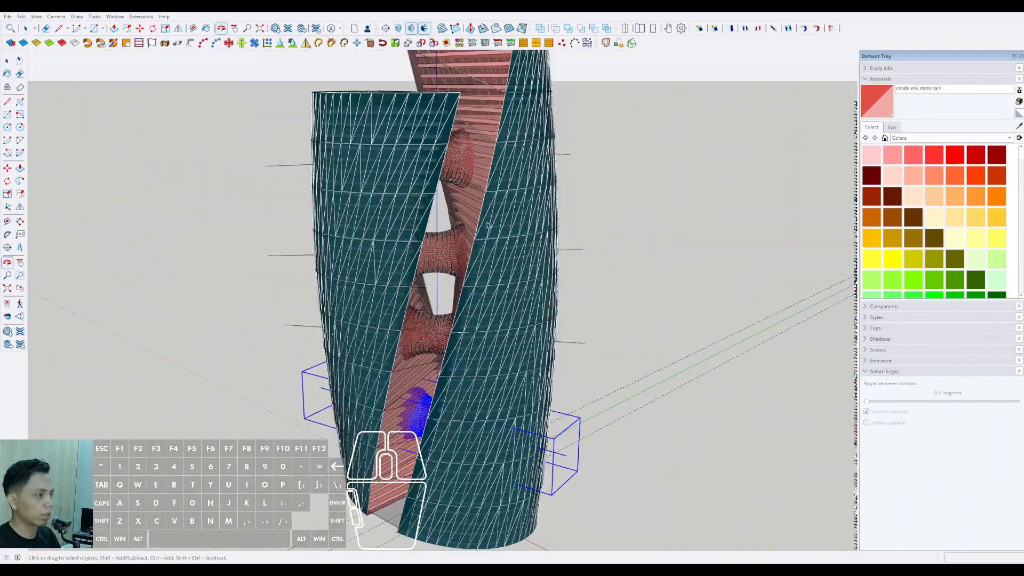
{"action": "scroll", "coordinate": [487, 225], "scroll_direction": "down", "scroll_amount": 2}
{"action": "scroll", "coordinate": [539, 229], "scroll_direction": "down", "scroll_amount": 2}
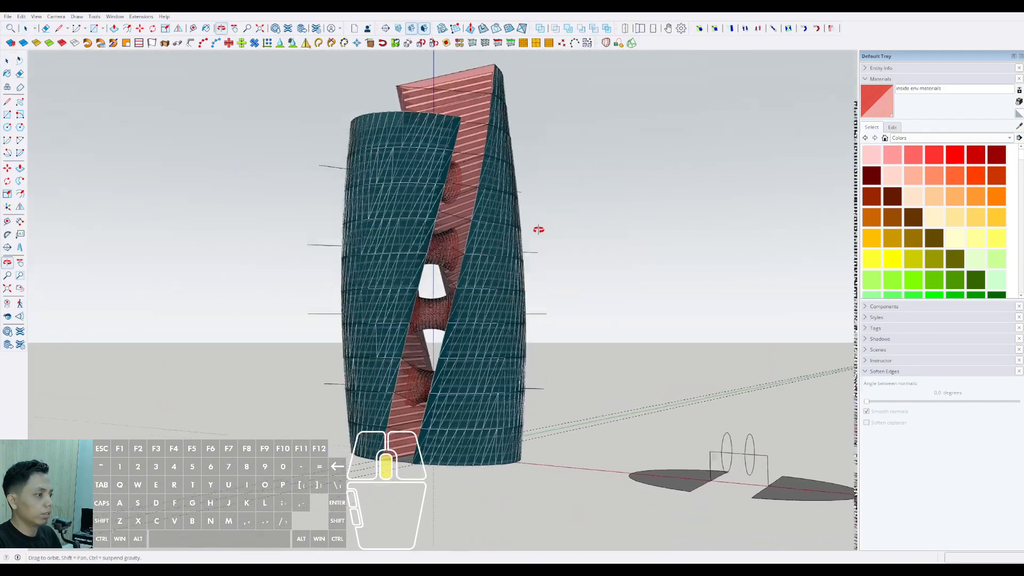
{"action": "scroll", "coordinate": [479, 296], "scroll_direction": "up", "scroll_amount": 3}
{"action": "middle_click_drag", "start_coordinate": [479, 296], "coordinate": [461, 286], "text": "shift"}
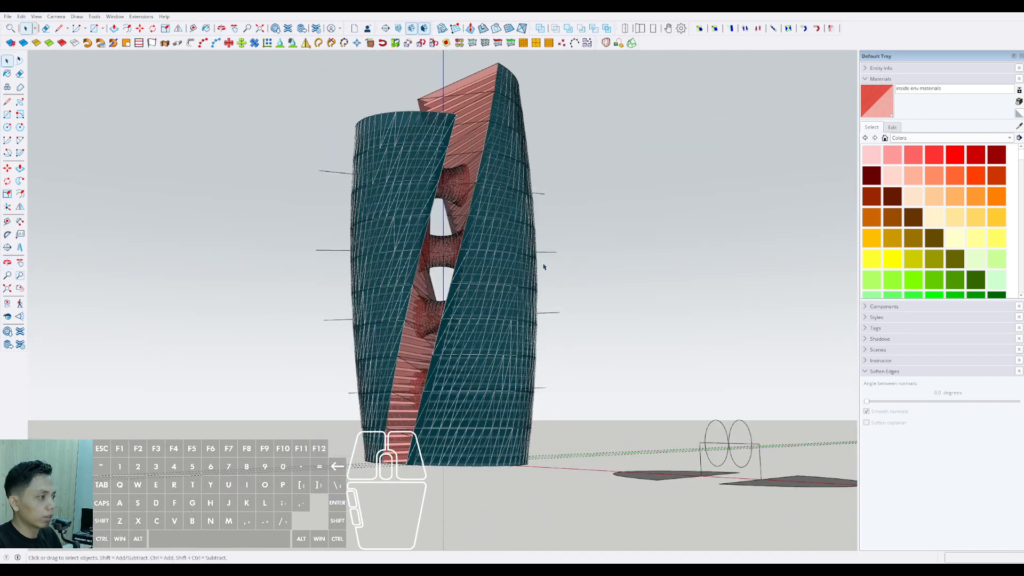
{"action": "double_click", "coordinate": [551, 256]}
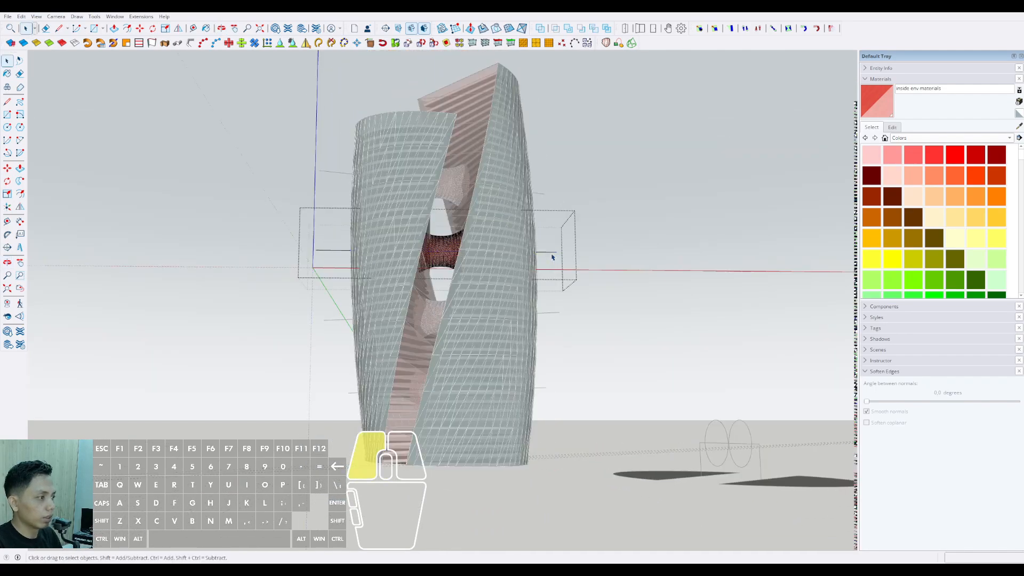
{"action": "double_click", "coordinate": [538, 197]}
{"action": "left_click", "coordinate": [552, 311]}
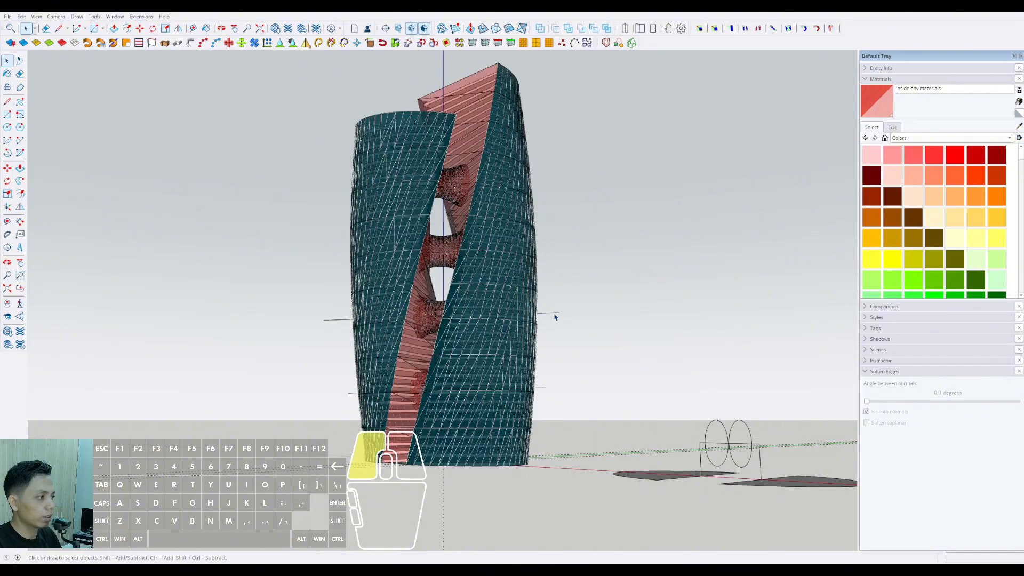
{"action": "double_click", "coordinate": [553, 317]}
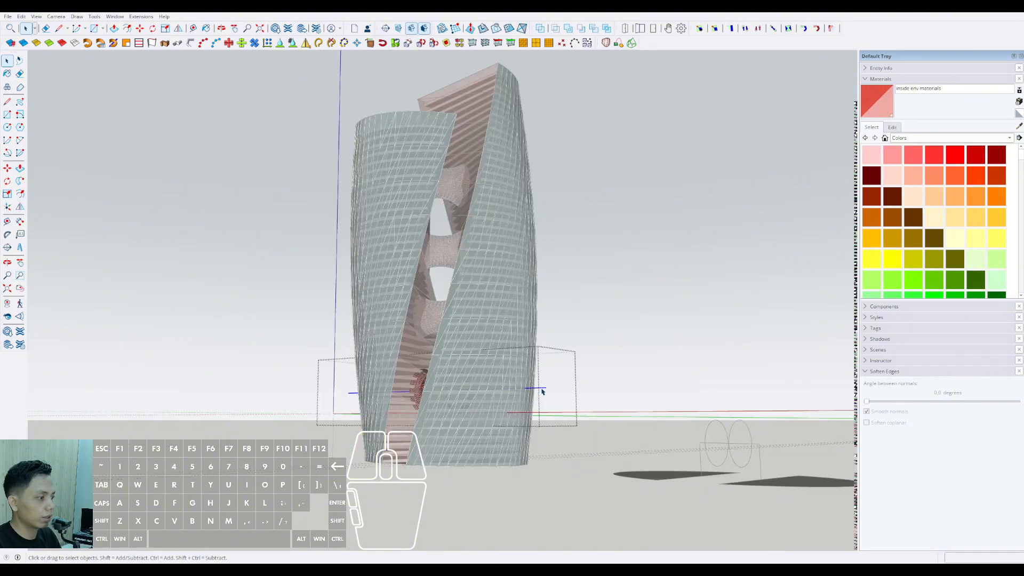
{"action": "left_click", "coordinate": [626, 233]}
Step: Examine the finished bridges, twisted gap and roof slabs of the tower from several angles
{"action": "middle_click_drag", "start_coordinate": [626, 233], "coordinate": [443, 155]}
{"action": "scroll", "coordinate": [458, 180], "scroll_direction": "up", "scroll_amount": 6}
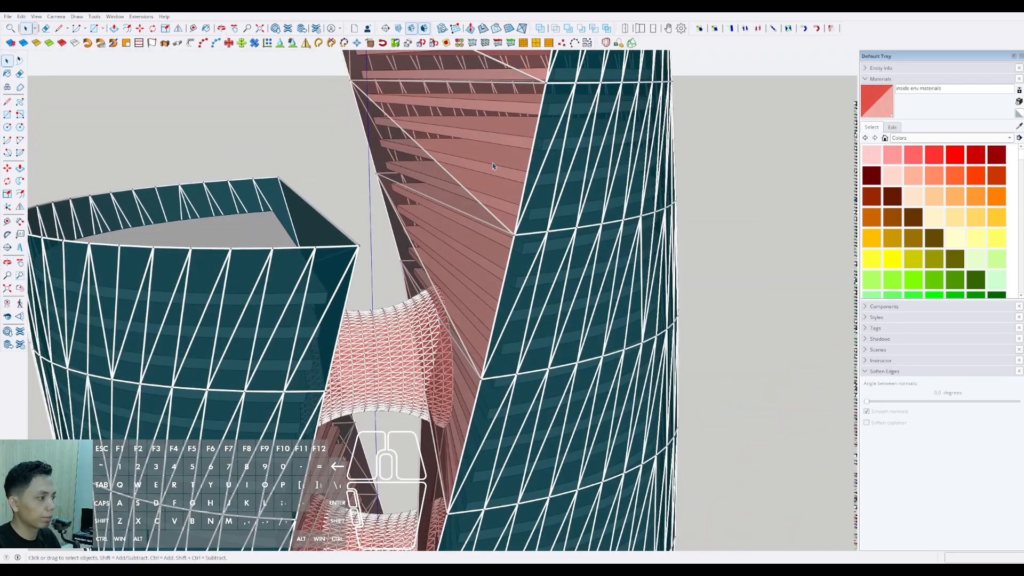
{"action": "scroll", "coordinate": [494, 154], "scroll_direction": "down", "scroll_amount": 3}
{"action": "scroll", "coordinate": [493, 154], "scroll_direction": "down", "scroll_amount": 3}
{"action": "middle_click_drag", "start_coordinate": [491, 343], "coordinate": [349, 221]}
{"action": "middle_click_drag", "start_coordinate": [517, 442], "coordinate": [406, 365]}
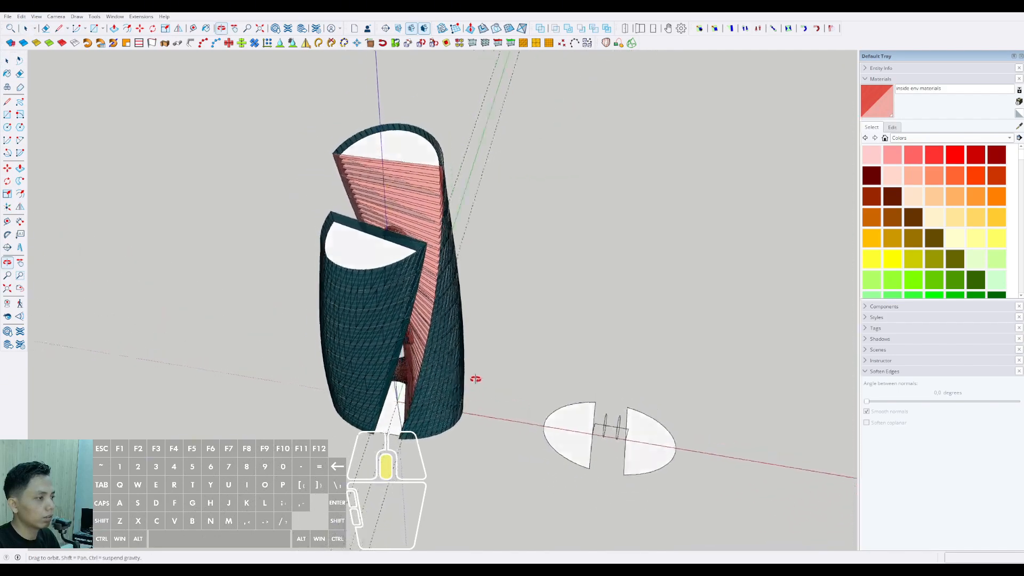
{"action": "middle_click_drag", "start_coordinate": [475, 379], "coordinate": [517, 315]}
{"action": "scroll", "coordinate": [528, 405], "scroll_direction": "down", "scroll_amount": 2}
{"action": "mouse_move", "coordinate": [527, 405]}
{"action": "middle_mouse_down", "text": "shift"}
{"action": "mouse_move", "coordinate": [537, 347]}
{"action": "mouse_move", "coordinate": [530, 421]}
{"action": "middle_mouse_up", "text": "shift"}
{"action": "scroll", "coordinate": [531, 235], "scroll_direction": "up", "scroll_amount": 2}
{"action": "middle_click_drag", "start_coordinate": [531, 235], "coordinate": [475, 201]}
{"action": "scroll", "coordinate": [526, 225], "scroll_direction": "up", "scroll_amount": 2}
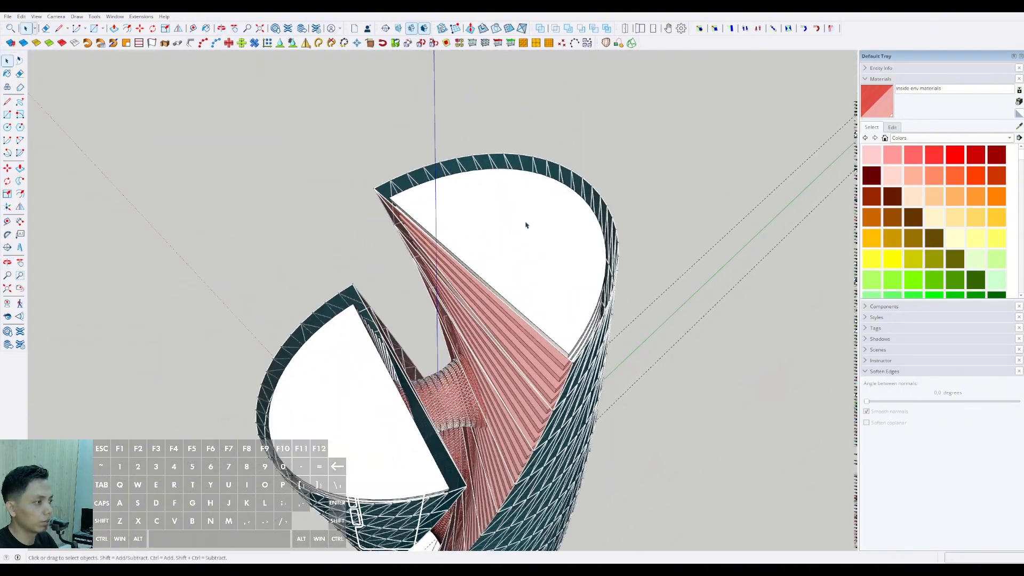
Step: Copy the taller tower's top face out of its nested group so it exists as loose geometry
{"action": "middle_click_drag", "start_coordinate": [526, 225], "coordinate": [395, 281]}
{"action": "scroll", "coordinate": [407, 258], "scroll_direction": "up", "scroll_amount": 3}
{"action": "middle_click_drag", "start_coordinate": [498, 259], "coordinate": [483, 332]}
{"action": "scroll", "coordinate": [416, 285], "scroll_direction": "down", "scroll_amount": 3}
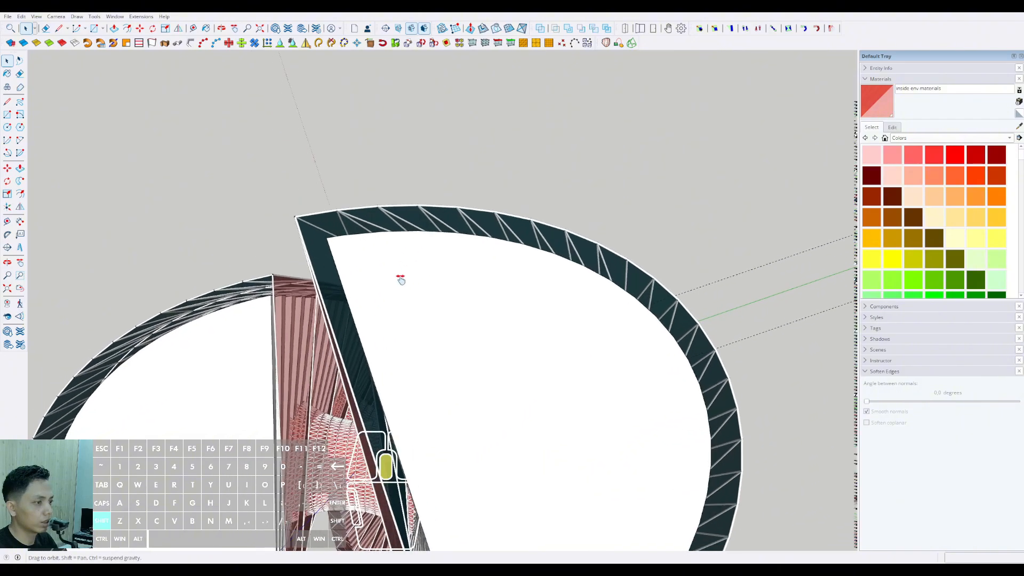
{"action": "middle_click_drag", "start_coordinate": [400, 278], "coordinate": [430, 263]}
{"action": "double_click", "coordinate": [431, 232]}
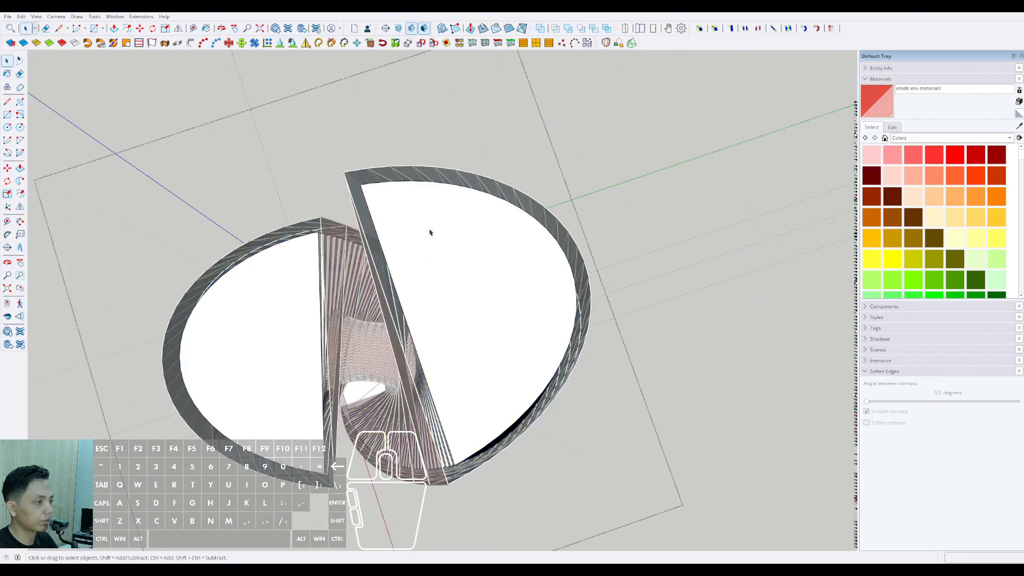
{"action": "double_click", "coordinate": [430, 231]}
{"action": "double_click", "coordinate": [429, 231]}
{"action": "scroll", "coordinate": [491, 331], "scroll_direction": "up", "scroll_amount": 1}
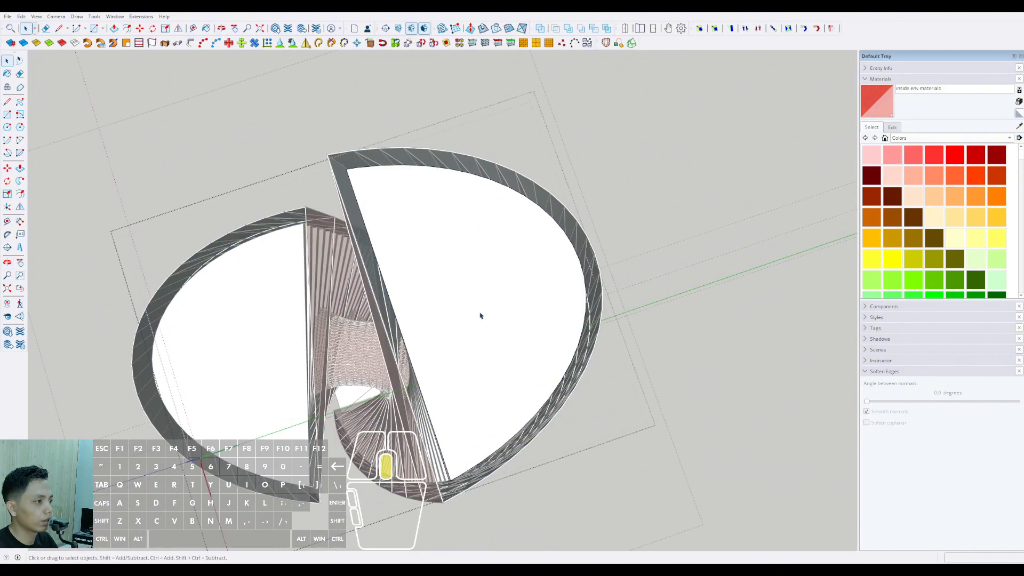
{"action": "left_click", "coordinate": [478, 245]}
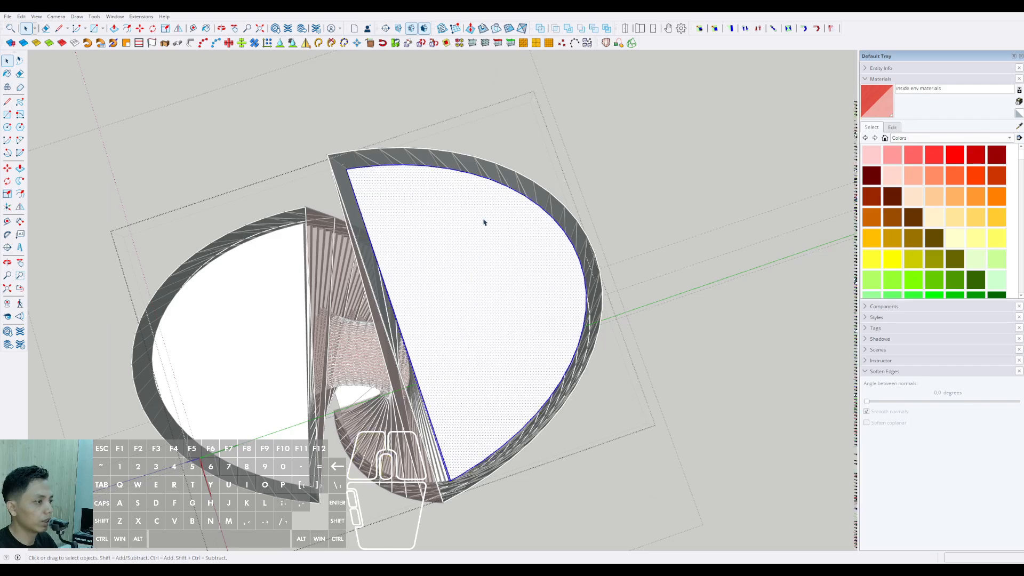
{"action": "middle_click_drag", "start_coordinate": [484, 222], "coordinate": [454, 231]}
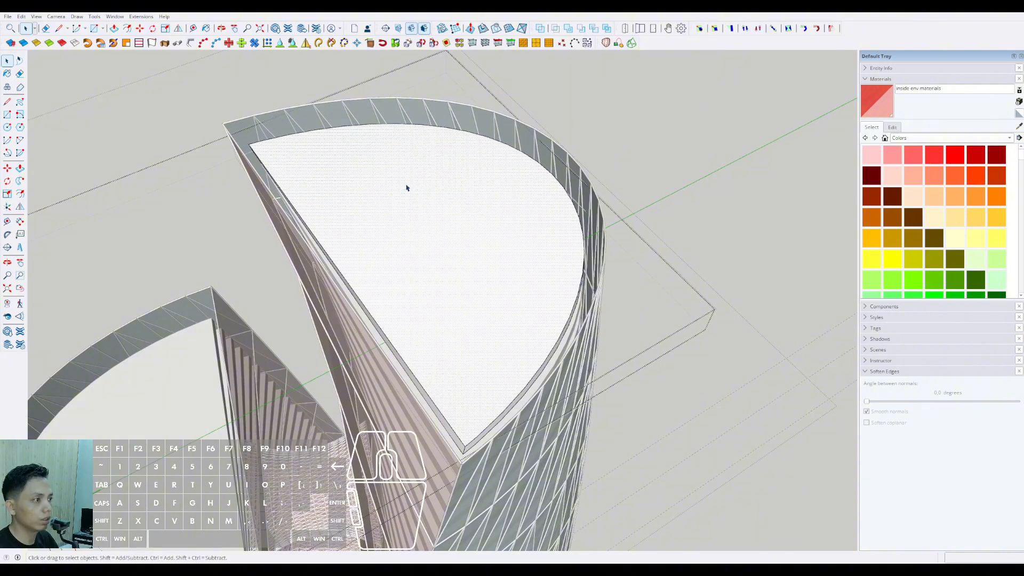
{"action": "scroll", "coordinate": [442, 176], "scroll_direction": "down", "scroll_amount": 1}
{"action": "left_click", "coordinate": [594, 117]}
{"action": "left_click", "coordinate": [594, 117]}
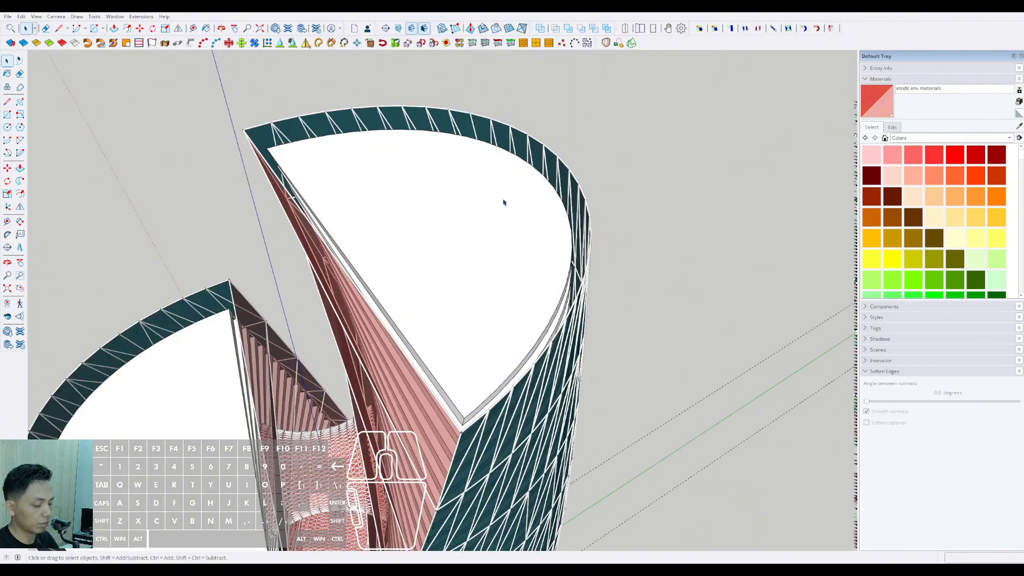
Step: Try to offset the outline of the taller tower's roof face inward
{"action": "left_click", "coordinate": [501, 204]}
{"action": "middle_click_drag", "start_coordinate": [496, 208], "coordinate": [388, 227]}
{"action": "scroll", "coordinate": [408, 320], "scroll_direction": "down", "scroll_amount": 2}
{"action": "middle_click_drag", "start_coordinate": [409, 320], "coordinate": [421, 296], "text": "shift"}
{"action": "scroll", "coordinate": [413, 286], "scroll_direction": "up", "scroll_amount": 2}
{"action": "left_click", "coordinate": [395, 233]}
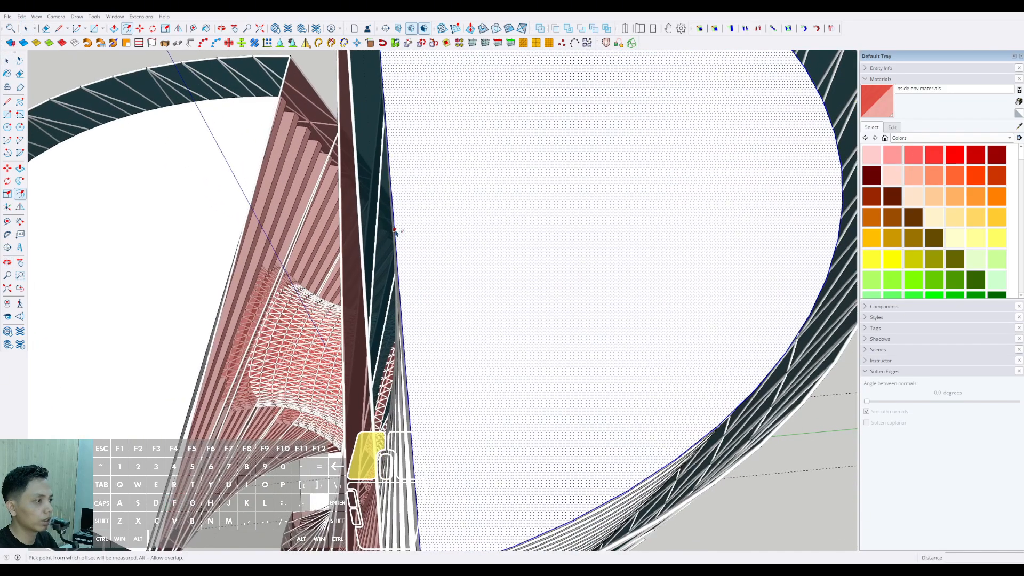
{"action": "scroll", "coordinate": [393, 235], "scroll_direction": "down", "scroll_amount": 3}
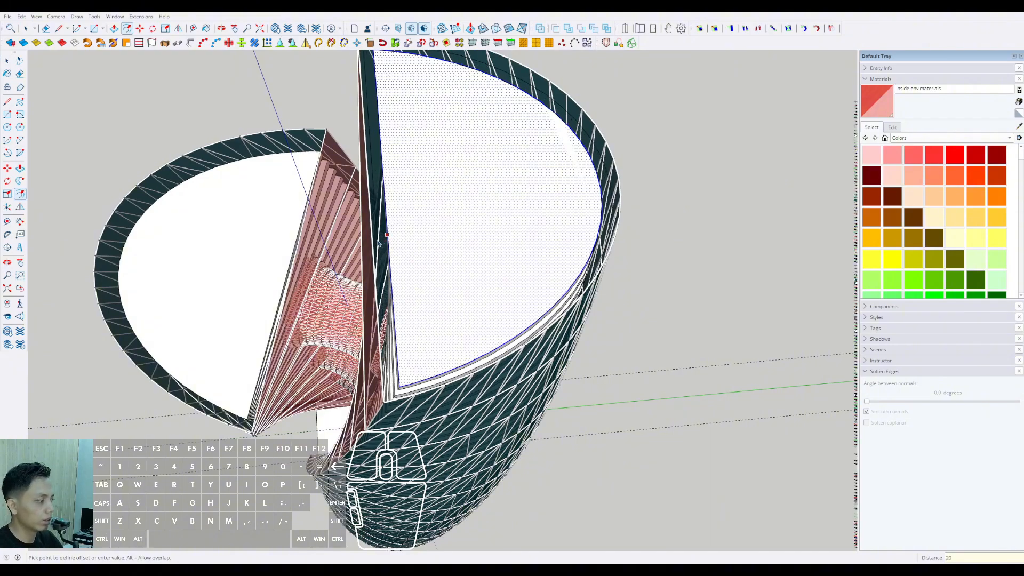
{"action": "key", "text": "space"}
{"action": "middle_click_drag", "start_coordinate": [378, 243], "coordinate": [425, 247]}
{"action": "scroll", "coordinate": [473, 199], "scroll_direction": "up", "scroll_amount": 6}
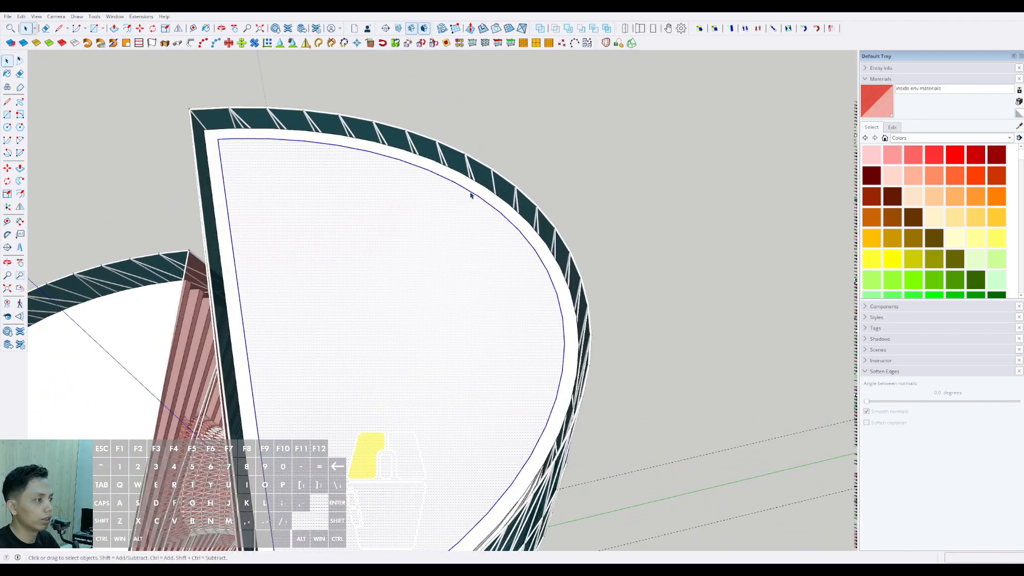
{"action": "left_click", "coordinate": [230, 216]}
{"action": "scroll", "coordinate": [366, 208], "scroll_direction": "down", "scroll_amount": 1}
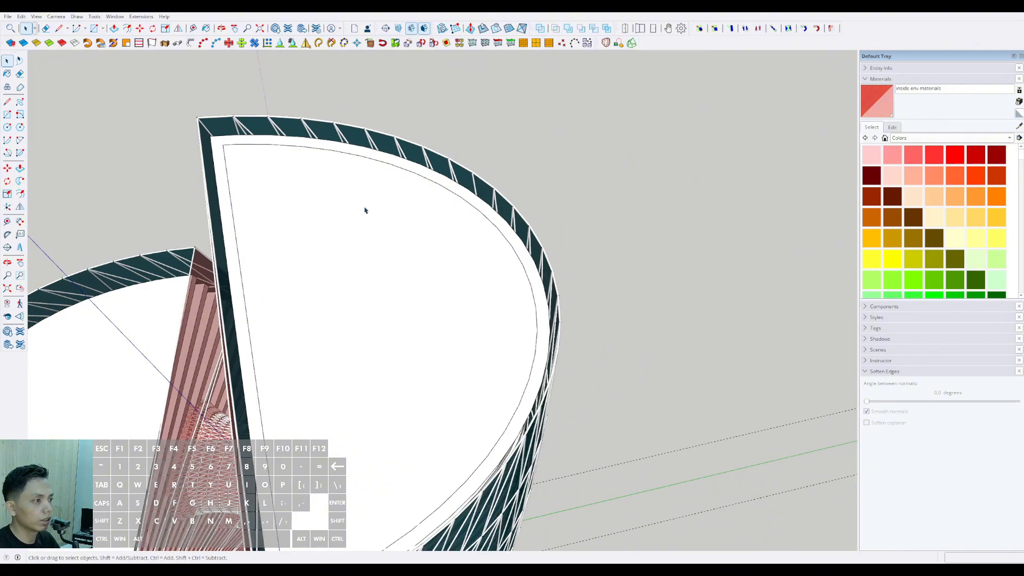
Step: Raise the whole roof face of the taller tower slightly with Push/Pull
{"action": "scroll", "coordinate": [504, 220], "scroll_direction": "up", "scroll_amount": 3}
{"action": "key", "text": "p"}
{"action": "left_click", "coordinate": [510, 219]}
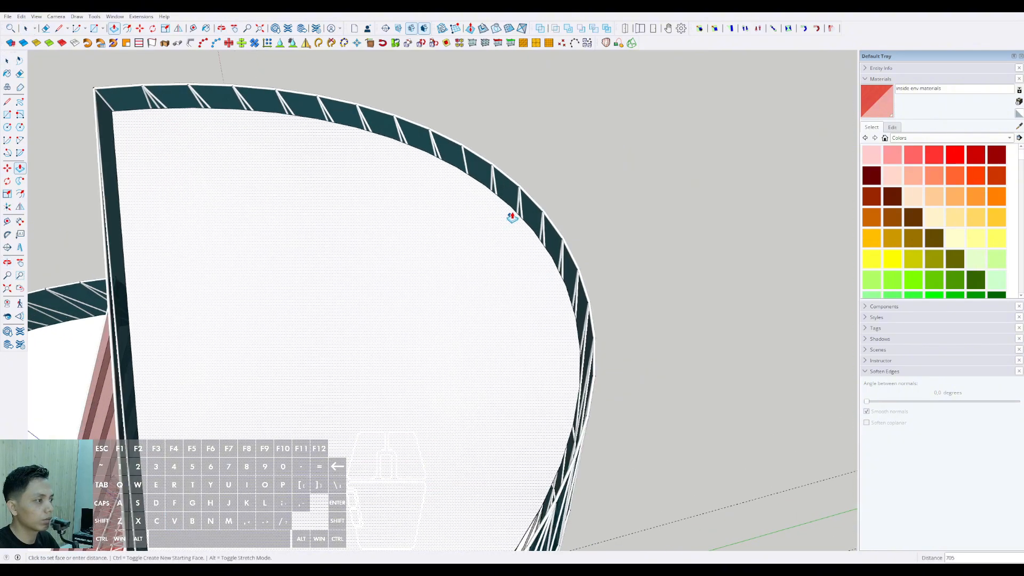
{"action": "key", "text": "space"}
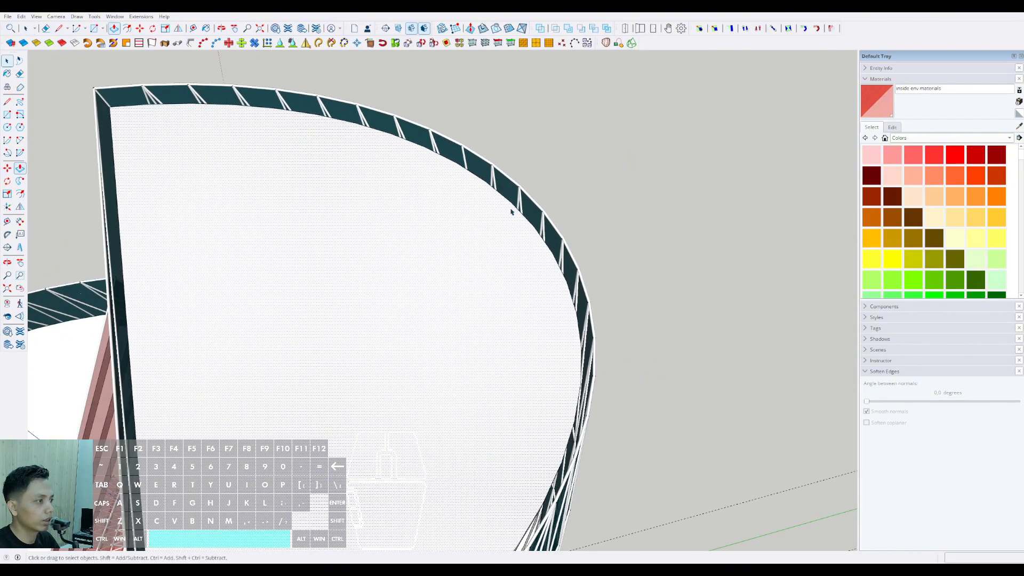
Step: Offset the raised roof face's outline inward to form a narrow border along the facade
{"action": "scroll", "coordinate": [504, 212], "scroll_direction": "down", "scroll_amount": 2}
{"action": "middle_click_drag", "start_coordinate": [503, 211], "coordinate": [624, 120]}
{"action": "scroll", "coordinate": [512, 215], "scroll_direction": "down", "scroll_amount": 2}
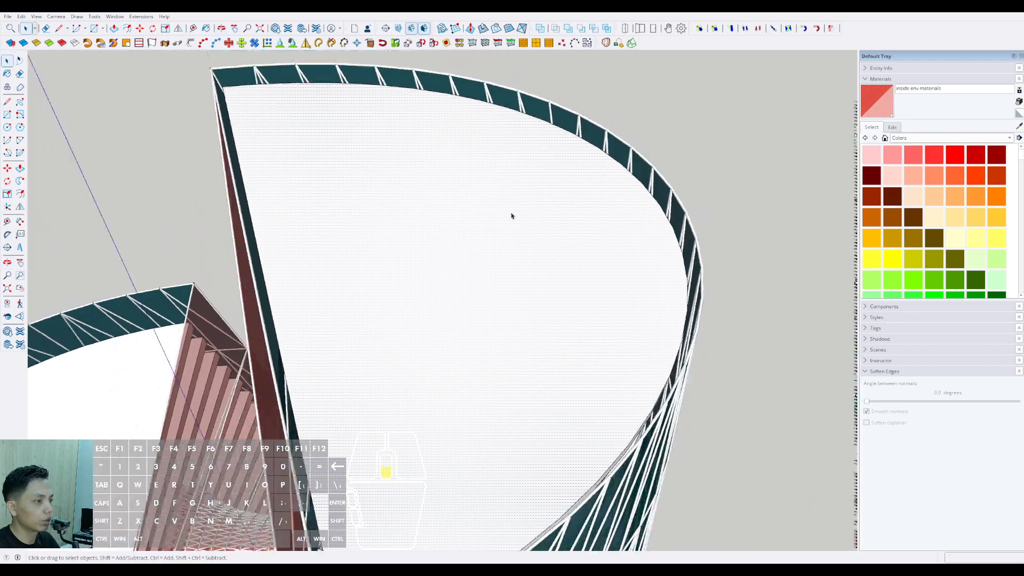
{"action": "middle_click_drag", "start_coordinate": [451, 211], "coordinate": [361, 345]}
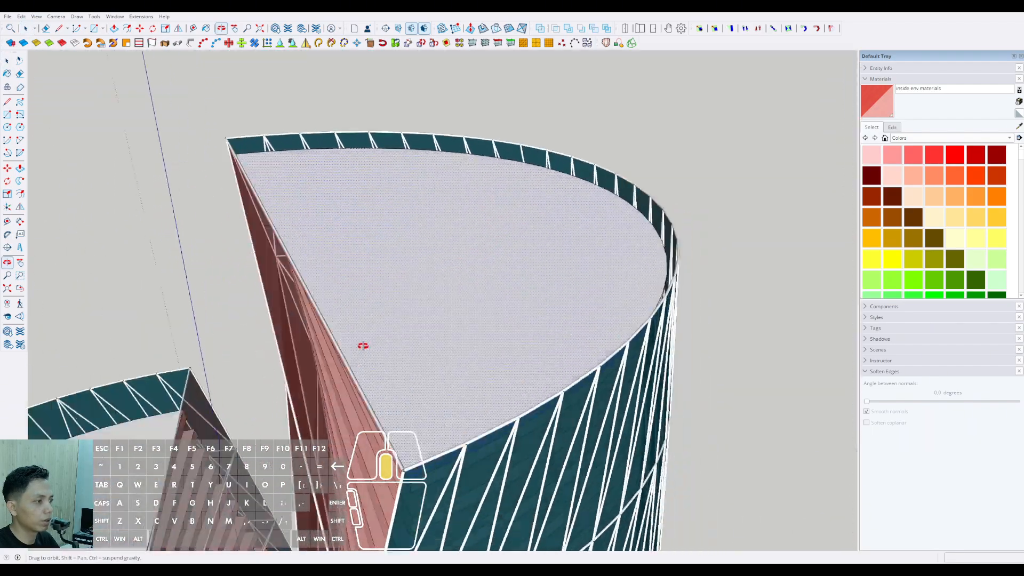
{"action": "scroll", "coordinate": [591, 191], "scroll_direction": "up", "scroll_amount": 4}
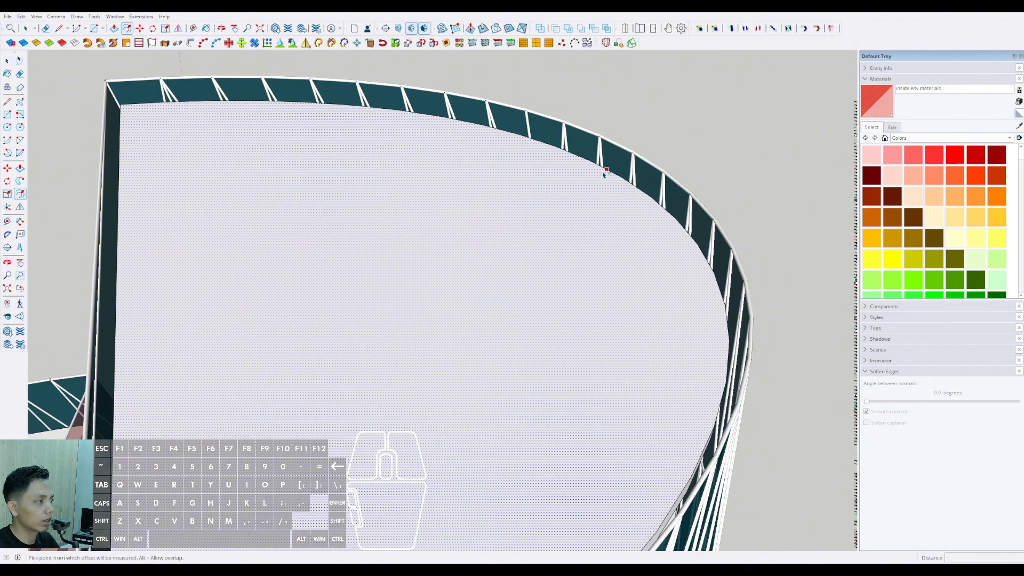
{"action": "left_click", "coordinate": [604, 172]}
{"action": "left_click", "coordinate": [601, 177]}
{"action": "key", "text": "space"}
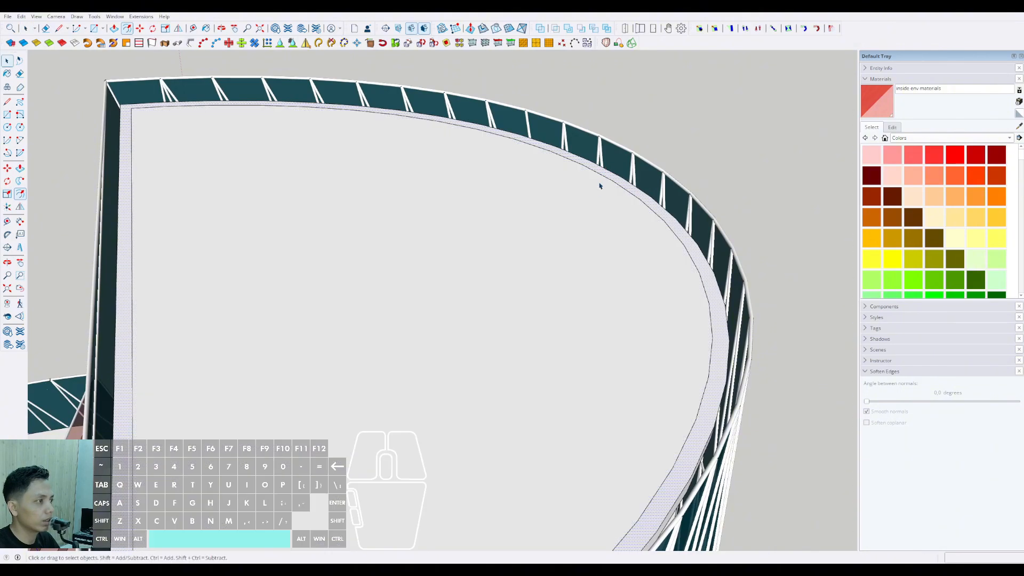
Step: Push the roof face inside the narrow border down so the border forms a parapet
{"action": "left_click", "coordinate": [601, 192]}
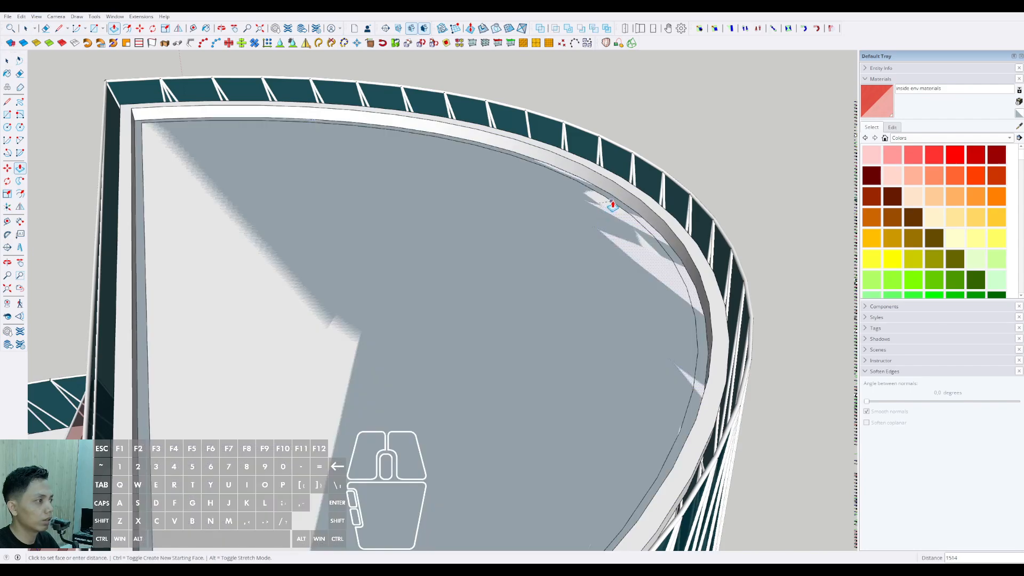
{"action": "left_click", "coordinate": [612, 205]}
{"action": "scroll", "coordinate": [614, 205], "scroll_direction": "up", "scroll_amount": 2}
{"action": "key", "text": "space"}
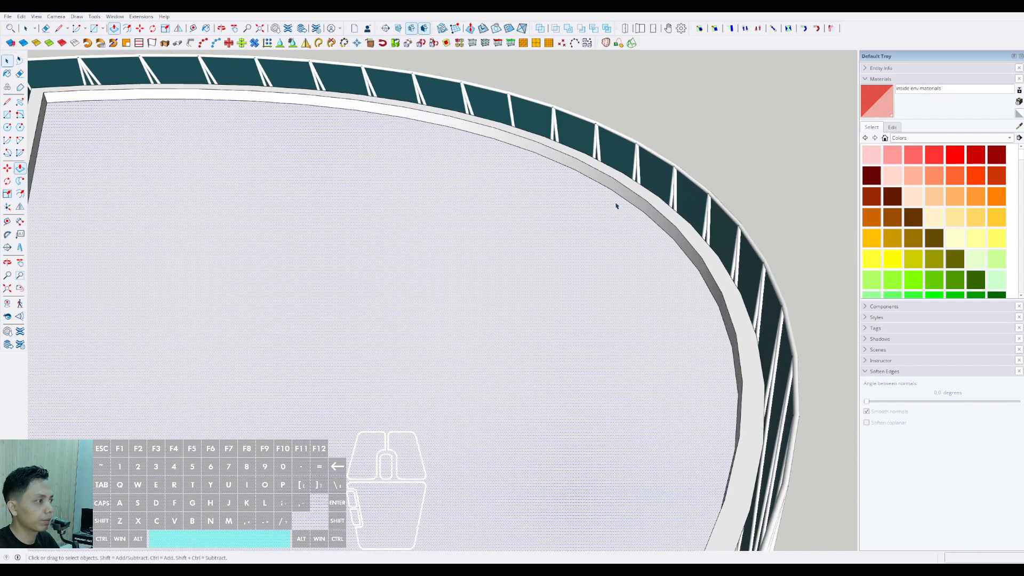
Step: Offset the outline of the recessed roof face inward by 2000 mm
{"action": "middle_click_drag", "start_coordinate": [615, 205], "coordinate": [625, 267]}
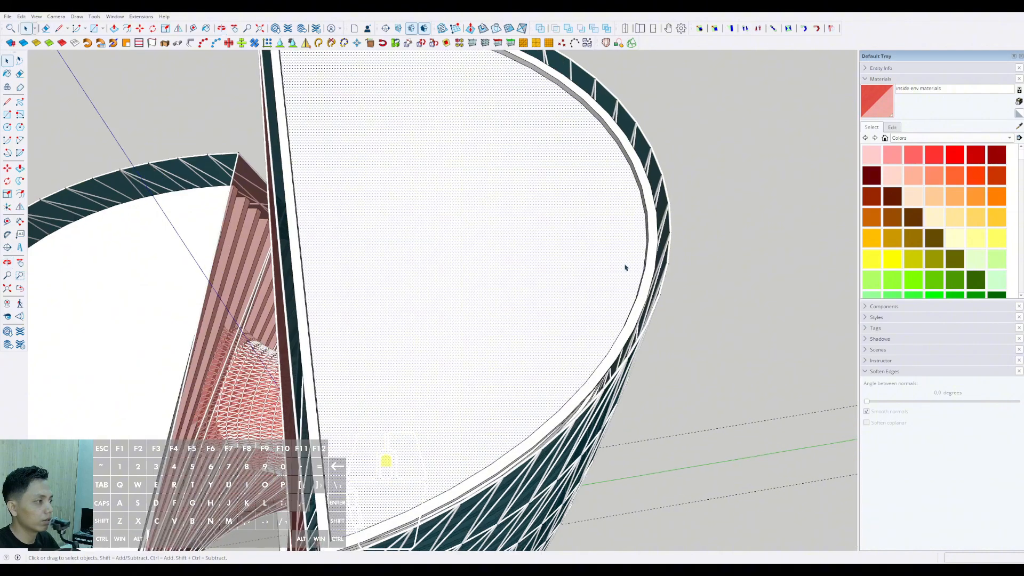
{"action": "key", "text": "f"}
{"action": "key", "text": "ctrl+z"}
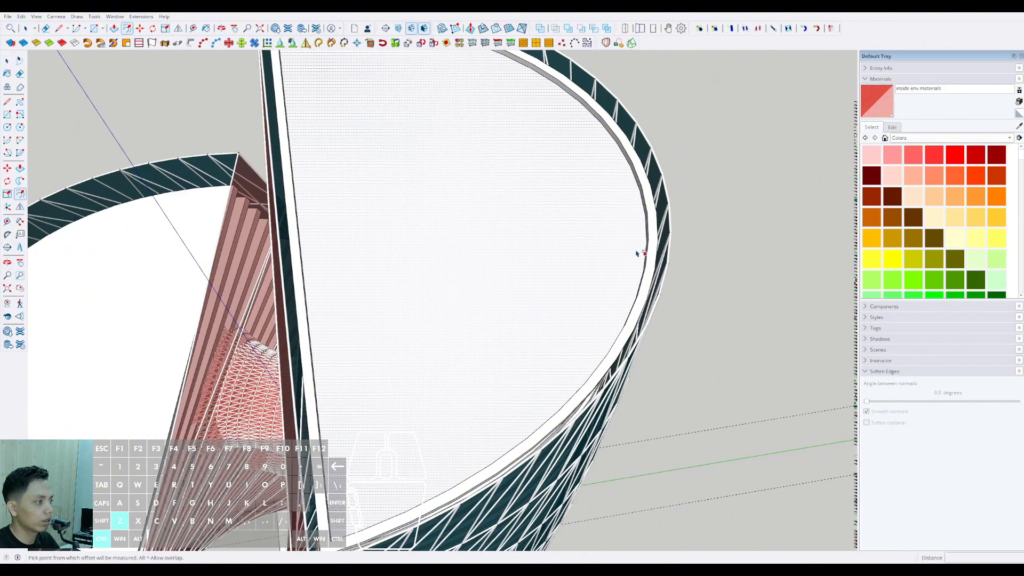
{"action": "left_click", "coordinate": [637, 246]}
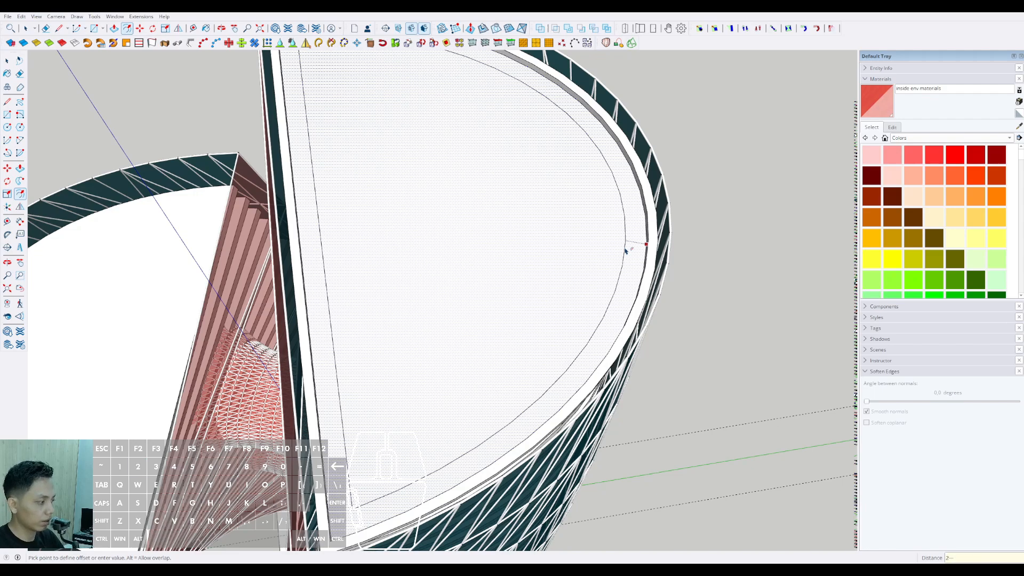
{"action": "key", "text": "Return"}
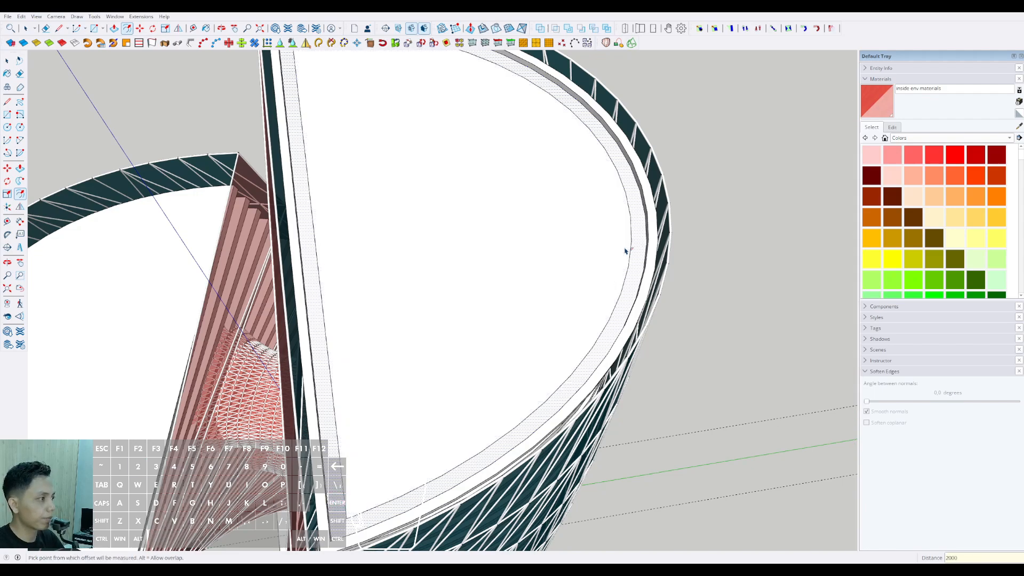
Step: Draw a line about 39 m long across the inner roof area and erase the offset edges bounding the smaller part
{"action": "middle_click_drag", "start_coordinate": [612, 245], "coordinate": [530, 310]}
{"action": "key", "text": "d"}
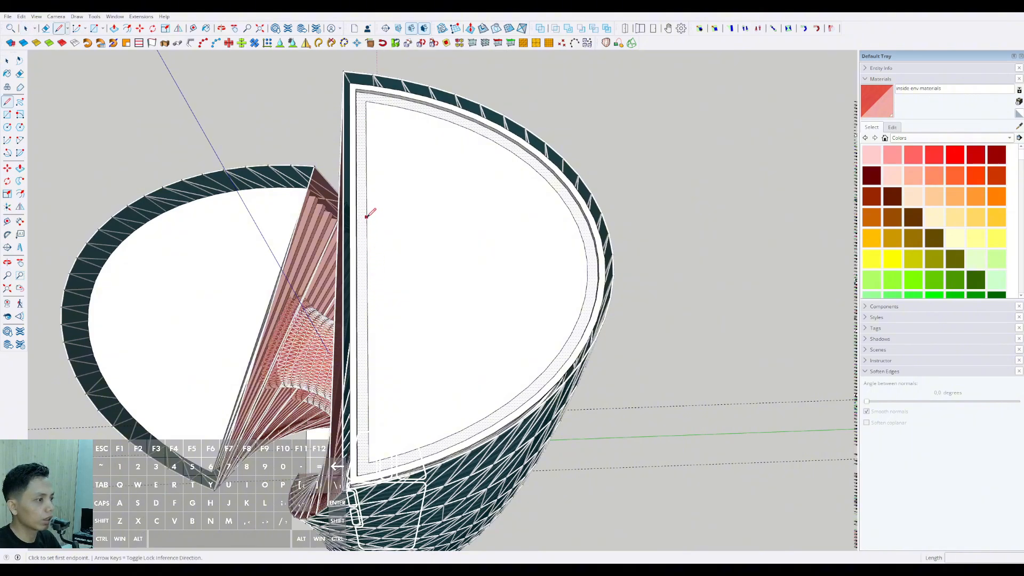
{"action": "left_click", "coordinate": [367, 213]}
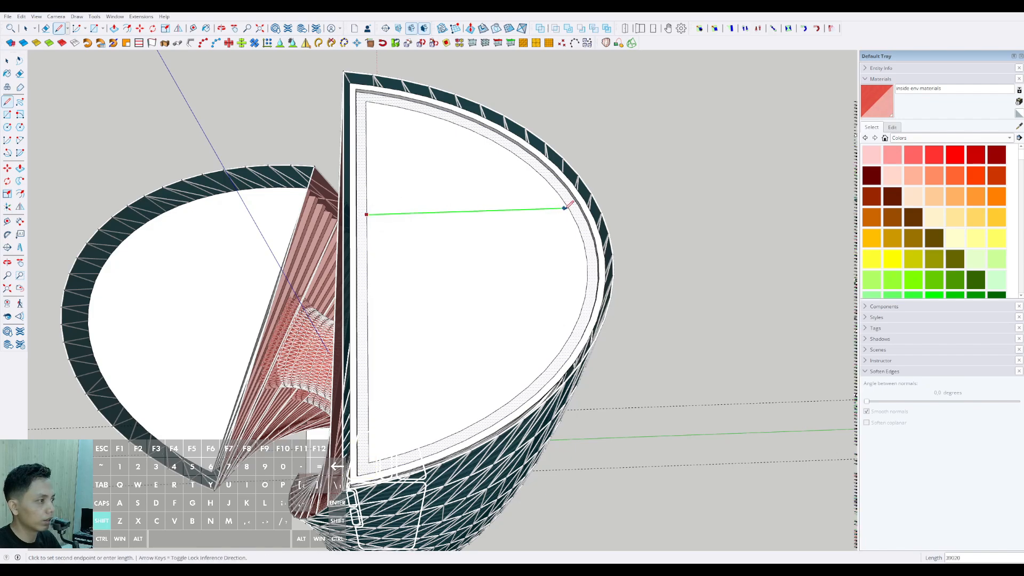
{"action": "left_click", "coordinate": [569, 210]}
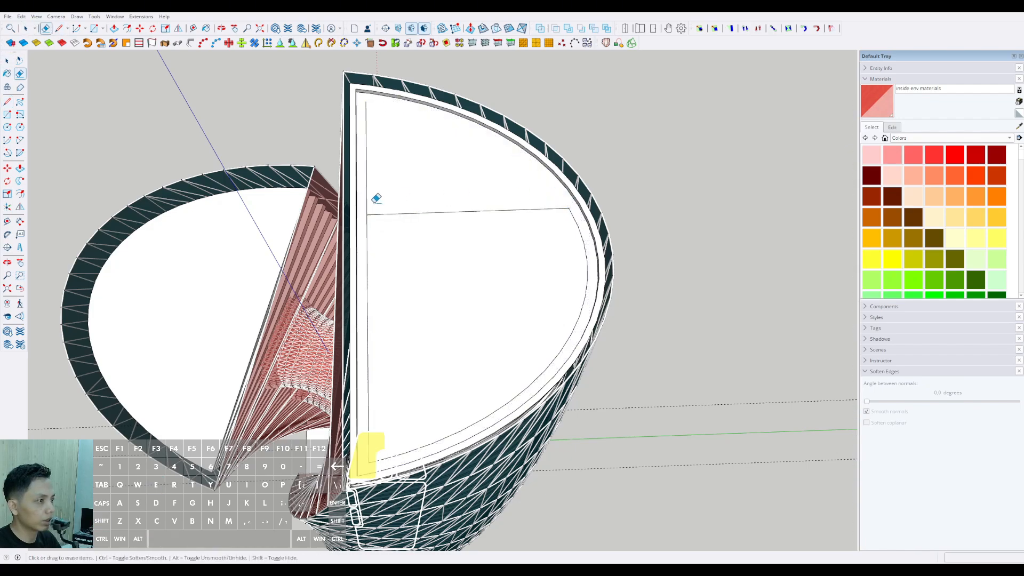
Step: Try to pull the larger enclosed roof area up by 3500 mm
{"action": "middle_click_drag", "start_coordinate": [370, 210], "coordinate": [477, 258]}
{"action": "key", "text": "p"}
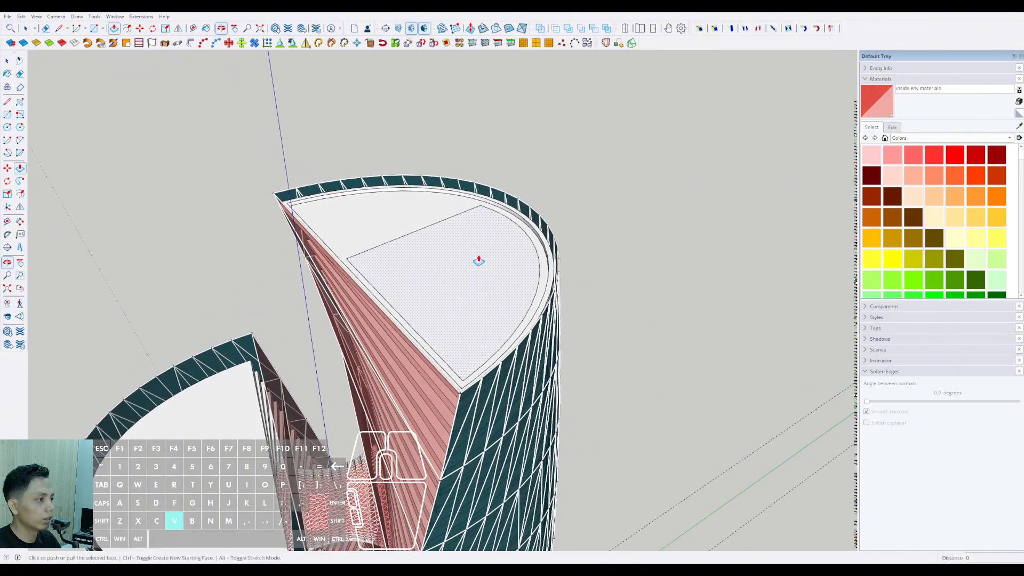
{"action": "left_click", "coordinate": [477, 221]}
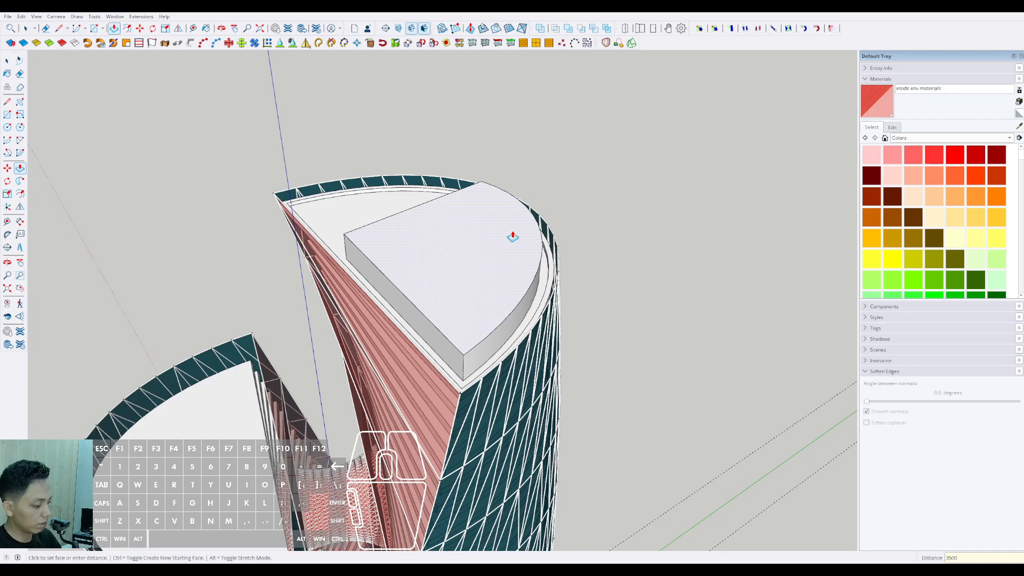
{"action": "key", "text": "Return"}
{"action": "mouse_move", "coordinate": [480, 273]}
{"action": "middle_mouse_down"}
{"action": "mouse_move", "coordinate": [416, 251]}
{"action": "mouse_move", "coordinate": [427, 239]}
{"action": "mouse_move", "coordinate": [457, 263]}
{"action": "middle_mouse_up"}
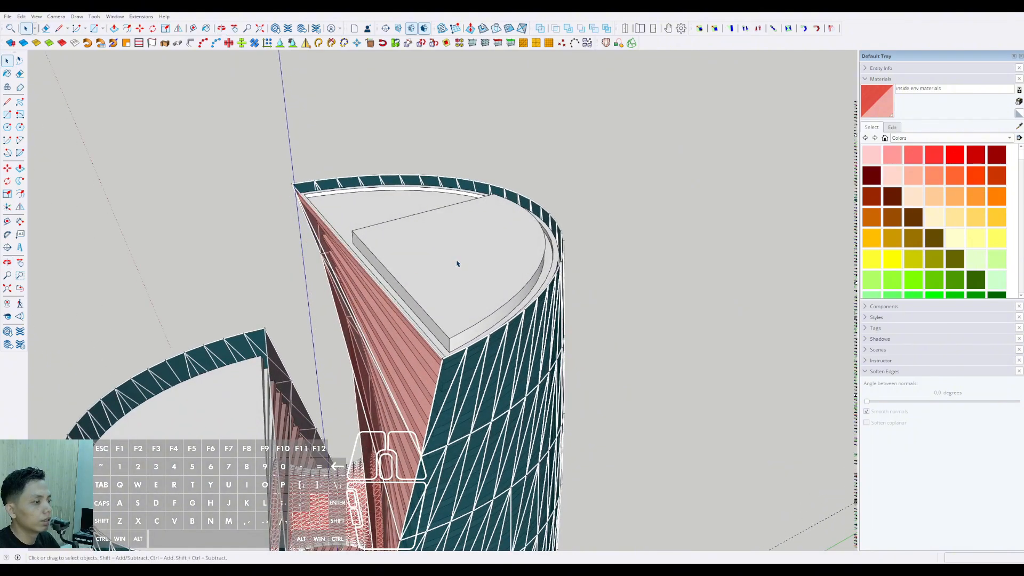
{"action": "left_click", "coordinate": [457, 262]}
{"action": "key", "text": "ctrl+z"}
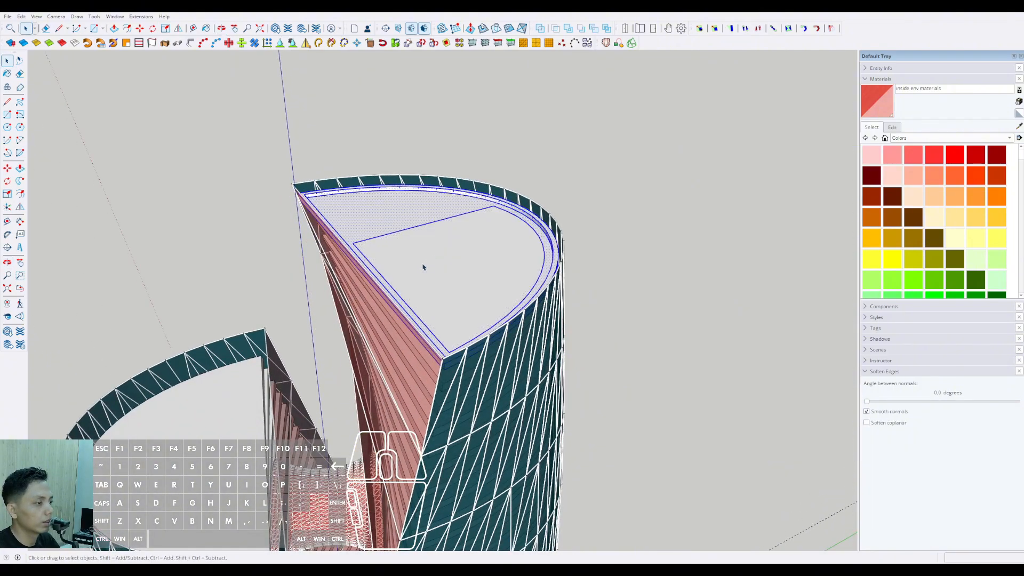
Step: Select all the connected roof geometry of the taller tower and group it
{"action": "left_click", "coordinate": [432, 268]}
{"action": "double_click", "coordinate": [435, 256]}
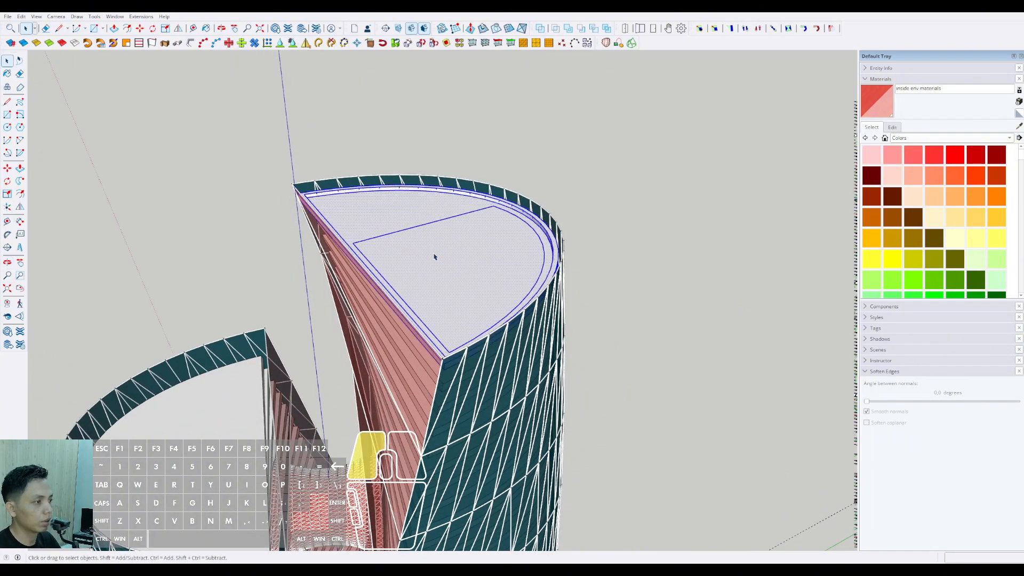
{"action": "key", "text": "ctrl+g"}
Step: Copy the enclosed inner face out of the new roof group in place
{"action": "double_click", "coordinate": [427, 267]}
{"action": "left_click", "coordinate": [437, 250]}
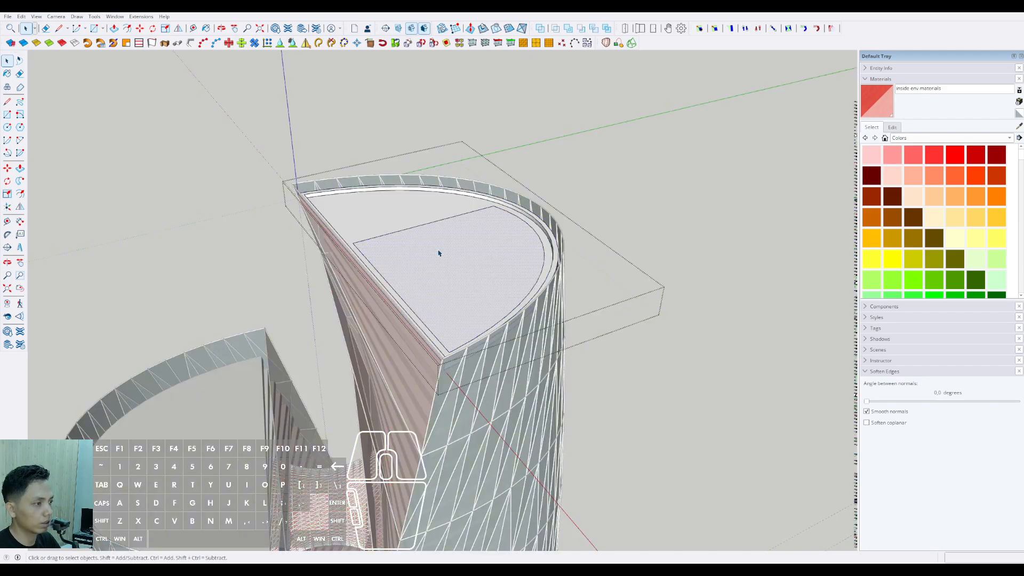
{"action": "scroll", "coordinate": [439, 252], "scroll_direction": "down", "scroll_amount": 1}
{"action": "left_click", "coordinate": [634, 186]}
{"action": "left_click", "coordinate": [585, 202]}
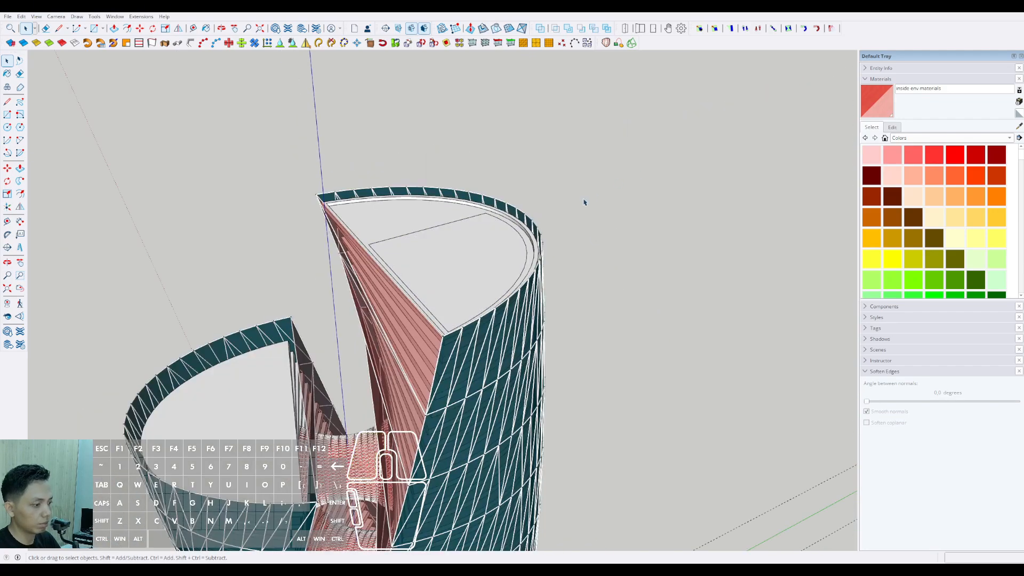
Step: Pull the copied inner roof face up by 3500 mm to form a raised block
{"action": "key", "text": "p"}
{"action": "scroll", "coordinate": [448, 270], "scroll_direction": "up", "scroll_amount": 4}
{"action": "left_click", "coordinate": [507, 226]}
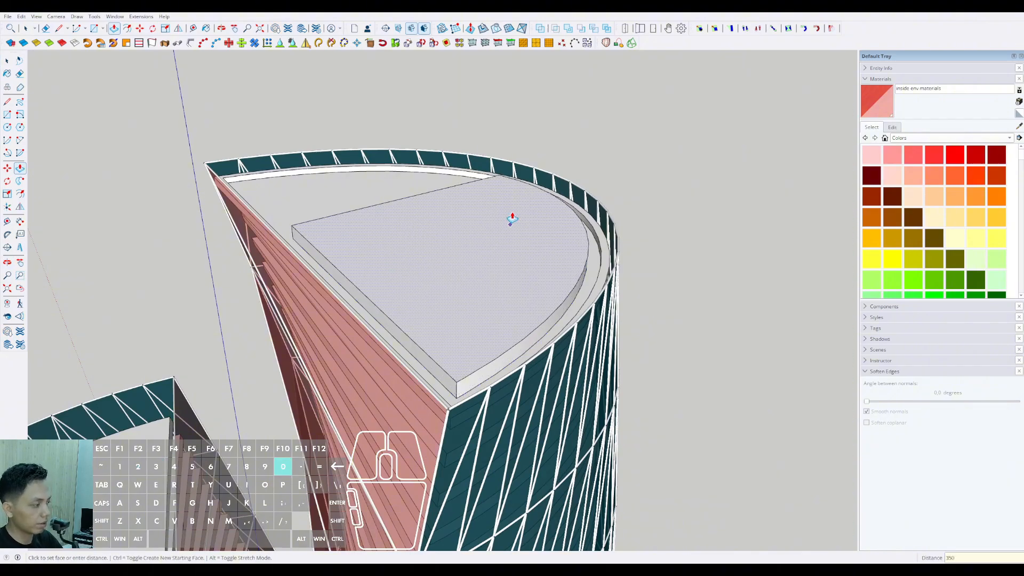
{"action": "key", "text": "Return"}
{"action": "key", "text": "space"}
Step: Select the whole raised block on the roof and make it a group
{"action": "scroll", "coordinate": [512, 216], "scroll_direction": "down", "scroll_amount": 2}
{"action": "mouse_move", "coordinate": [469, 256]}
{"action": "middle_mouse_down"}
{"action": "mouse_move", "coordinate": [450, 281]}
{"action": "mouse_move", "coordinate": [457, 247]}
{"action": "middle_mouse_up"}
{"action": "triple_click", "coordinate": [457, 244]}
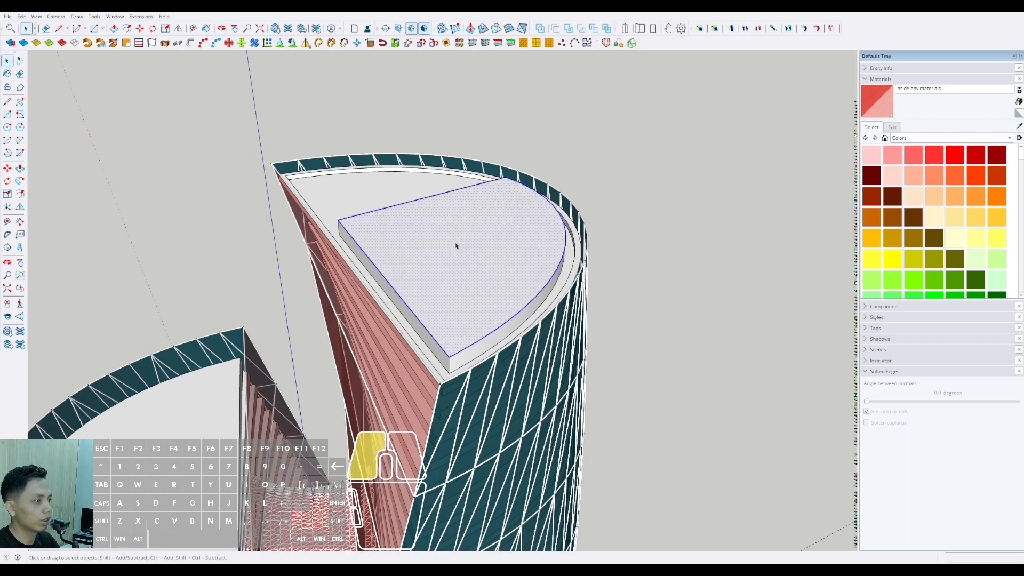
{"action": "right_click", "coordinate": [467, 278]}
{"action": "left_click", "coordinate": [478, 315]}
{"action": "scroll", "coordinate": [477, 315], "scroll_direction": "down", "scroll_amount": 1}
{"action": "middle_click_drag", "start_coordinate": [469, 312], "coordinate": [416, 304]}
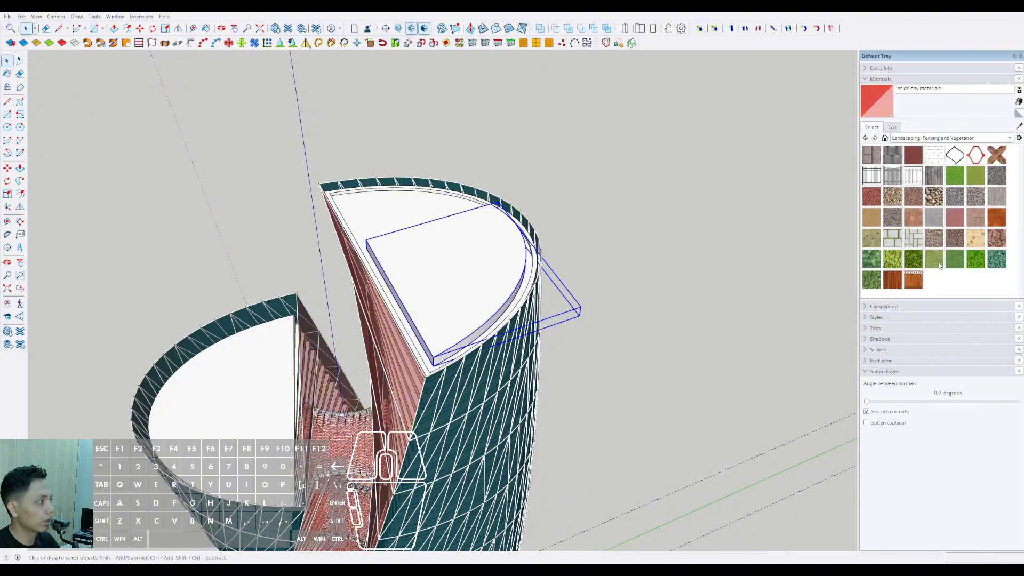
Step: Paint the sunken roof floor around the taller tower's raised block with the Vegetation Grass material
{"action": "left_click", "coordinate": [939, 265]}
{"action": "middle_click_drag", "start_coordinate": [475, 247], "coordinate": [392, 229]}
{"action": "double_click", "coordinate": [370, 217]}
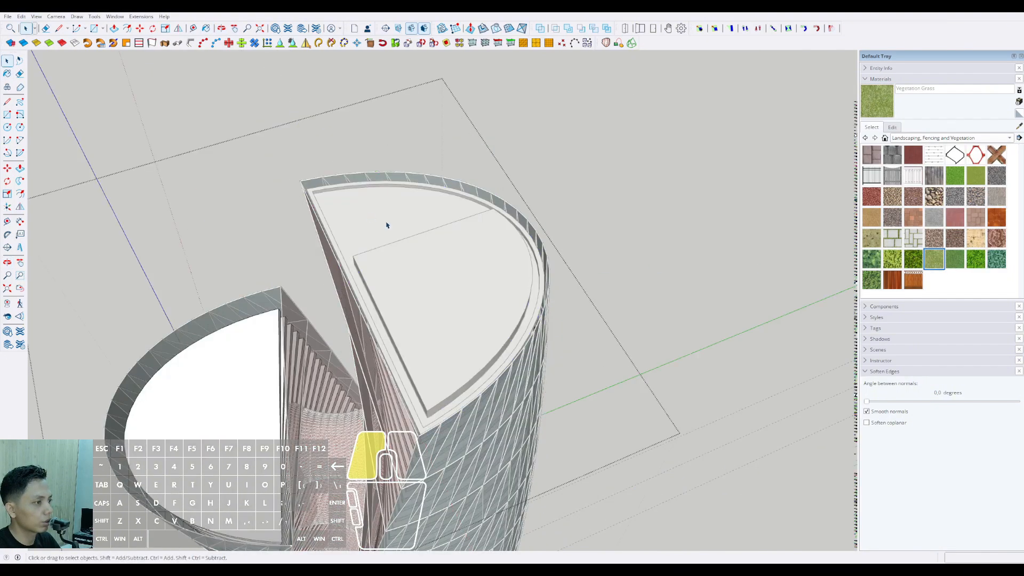
{"action": "left_click", "coordinate": [639, 189]}
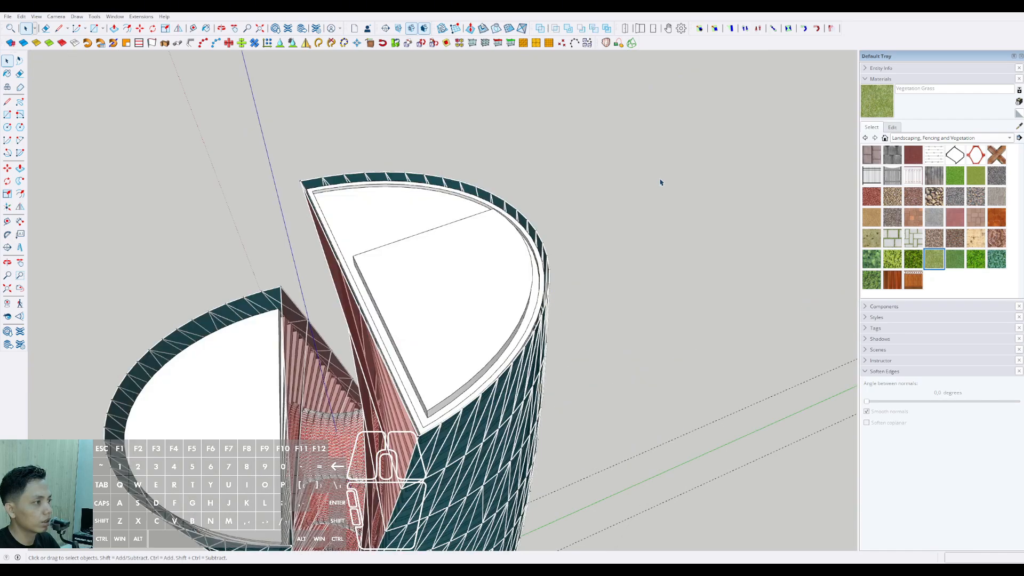
{"action": "left_click", "coordinate": [367, 215]}
{"action": "scroll", "coordinate": [367, 215], "scroll_direction": "up", "scroll_amount": 3}
{"action": "double_click", "coordinate": [367, 216]}
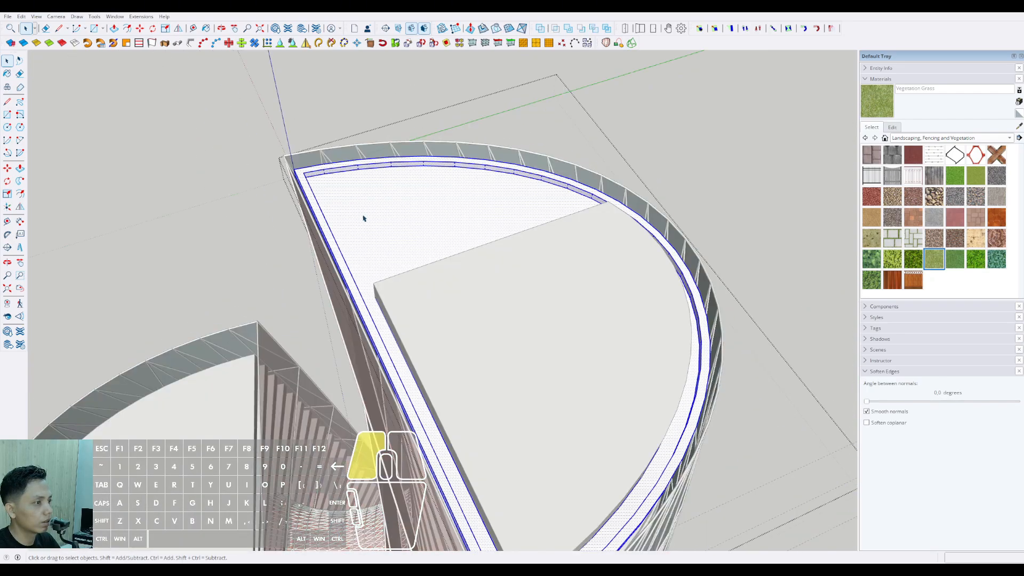
{"action": "left_click", "coordinate": [366, 218]}
{"action": "key", "text": "b"}
{"action": "left_click", "coordinate": [389, 199]}
{"action": "key", "text": "space"}
{"action": "scroll", "coordinate": [389, 198], "scroll_direction": "down", "scroll_amount": 3}
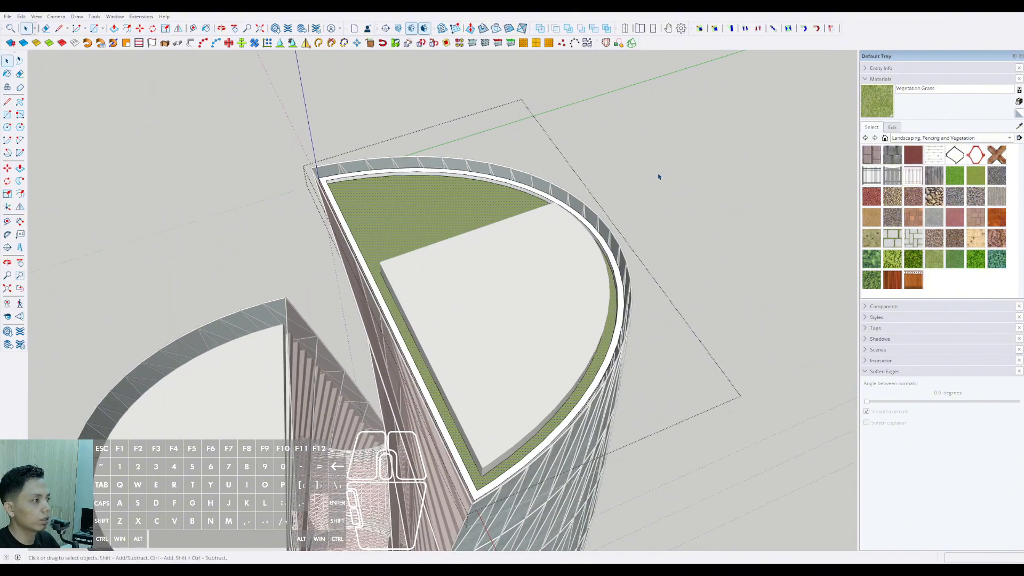
{"action": "left_click", "coordinate": [697, 160]}
Step: Copy the top face of the shorter tower out of its group in place
{"action": "scroll", "coordinate": [573, 223], "scroll_direction": "down", "scroll_amount": 3}
{"action": "middle_click_drag", "start_coordinate": [524, 272], "coordinate": [441, 306]}
{"action": "scroll", "coordinate": [436, 262], "scroll_direction": "up", "scroll_amount": 4}
{"action": "scroll", "coordinate": [453, 277], "scroll_direction": "up", "scroll_amount": 2}
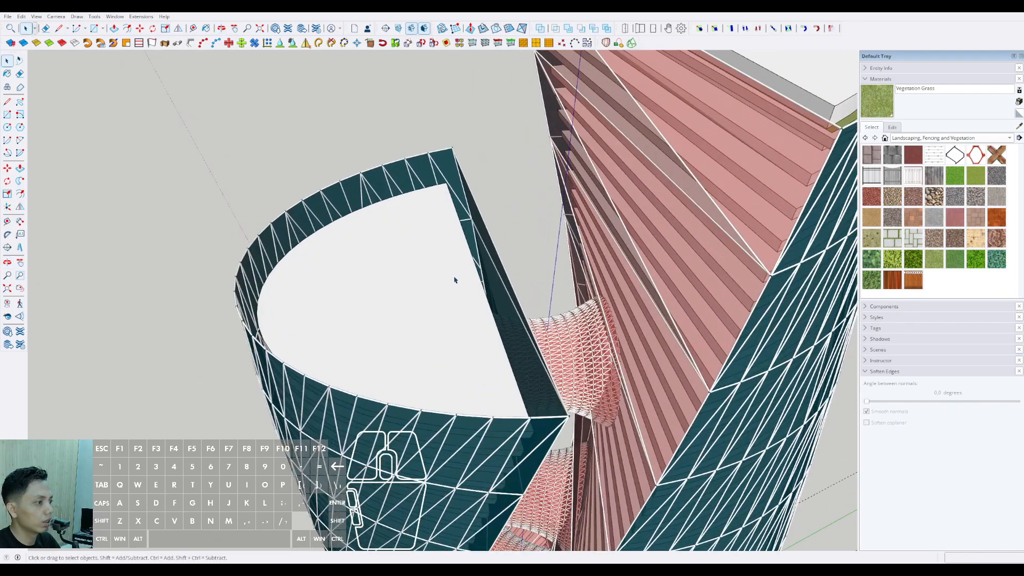
{"action": "double_click", "coordinate": [456, 272]}
{"action": "left_click", "coordinate": [457, 273]}
{"action": "triple_click", "coordinate": [456, 270]}
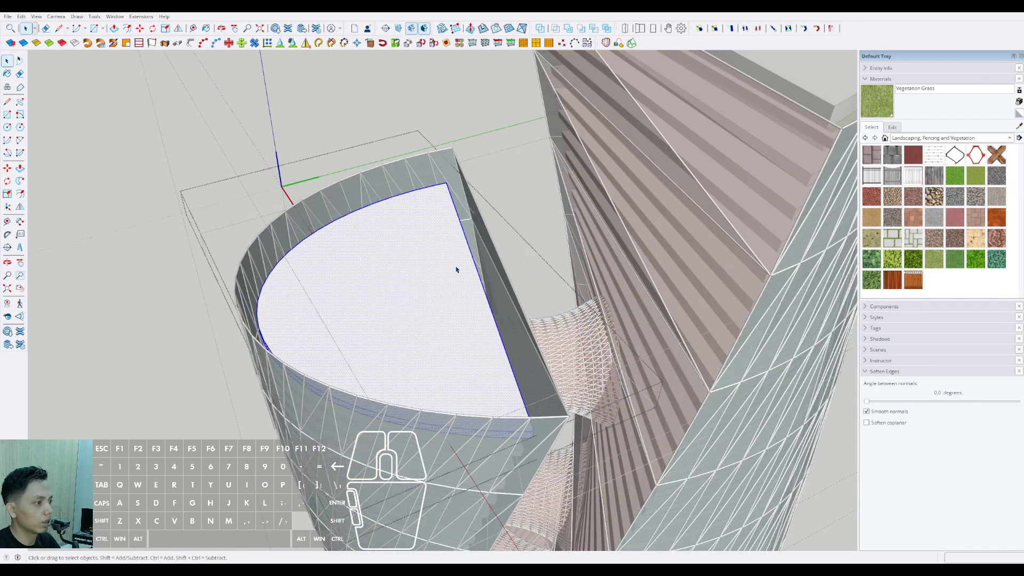
{"action": "middle_click_drag", "start_coordinate": [446, 240], "coordinate": [441, 274]}
{"action": "scroll", "coordinate": [419, 277], "scroll_direction": "up", "scroll_amount": 2}
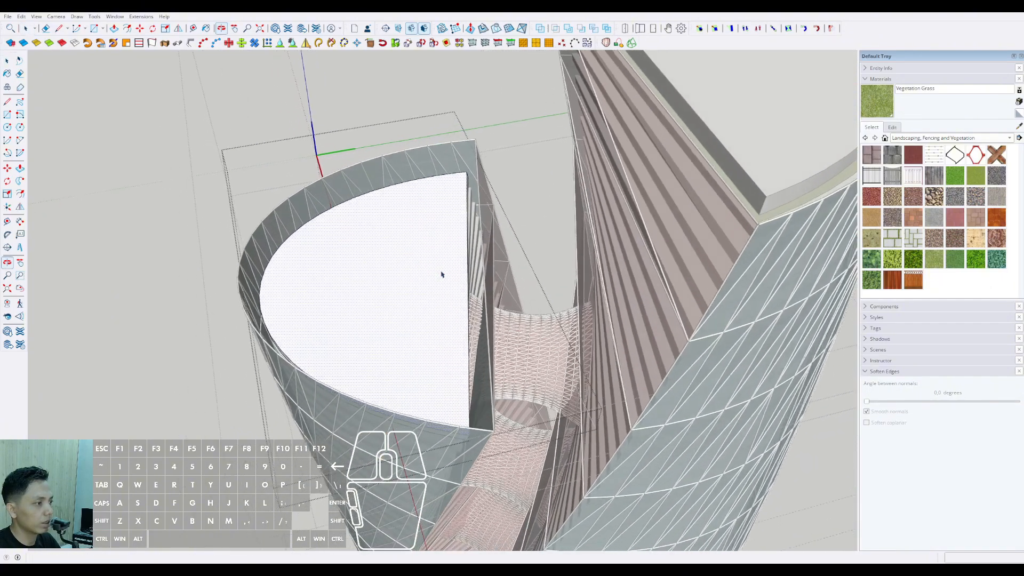
{"action": "scroll", "coordinate": [426, 254], "scroll_direction": "down", "scroll_amount": 2}
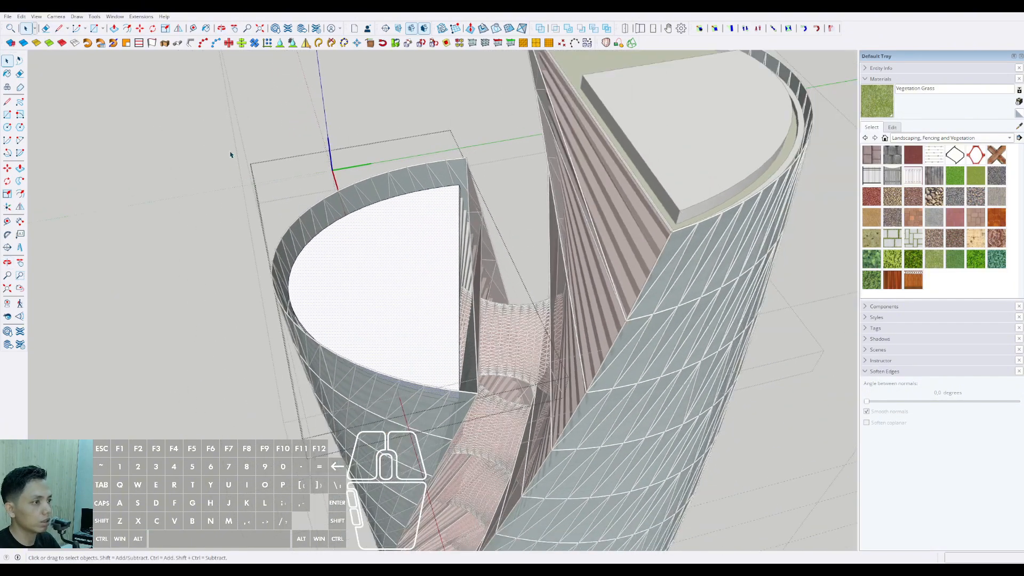
{"action": "left_click", "coordinate": [196, 141]}
Step: Offset the copied top face of the shorter tower outward by 2000 mm
{"action": "scroll", "coordinate": [454, 253], "scroll_direction": "up", "scroll_amount": 6}
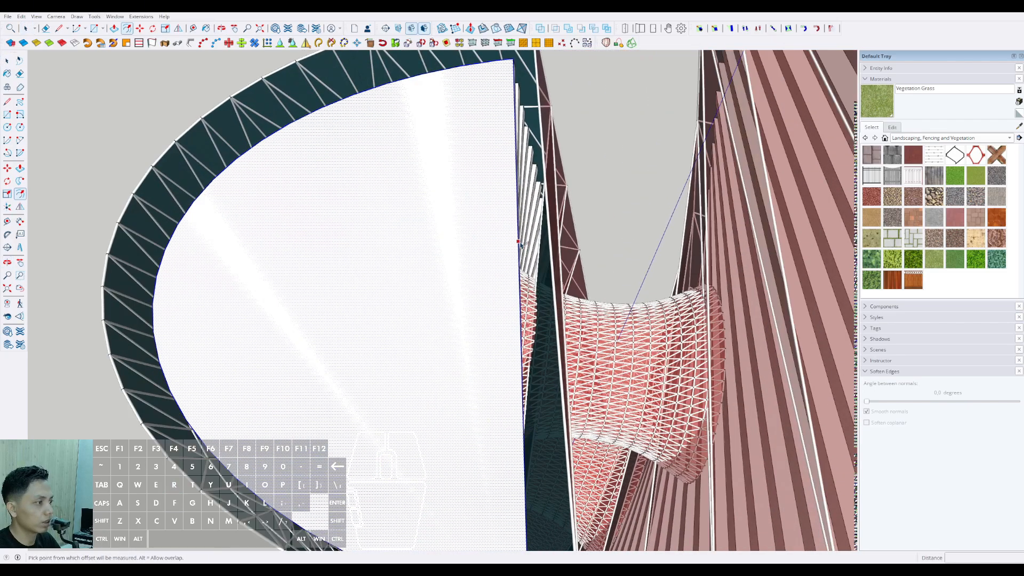
{"action": "left_click", "coordinate": [520, 243]}
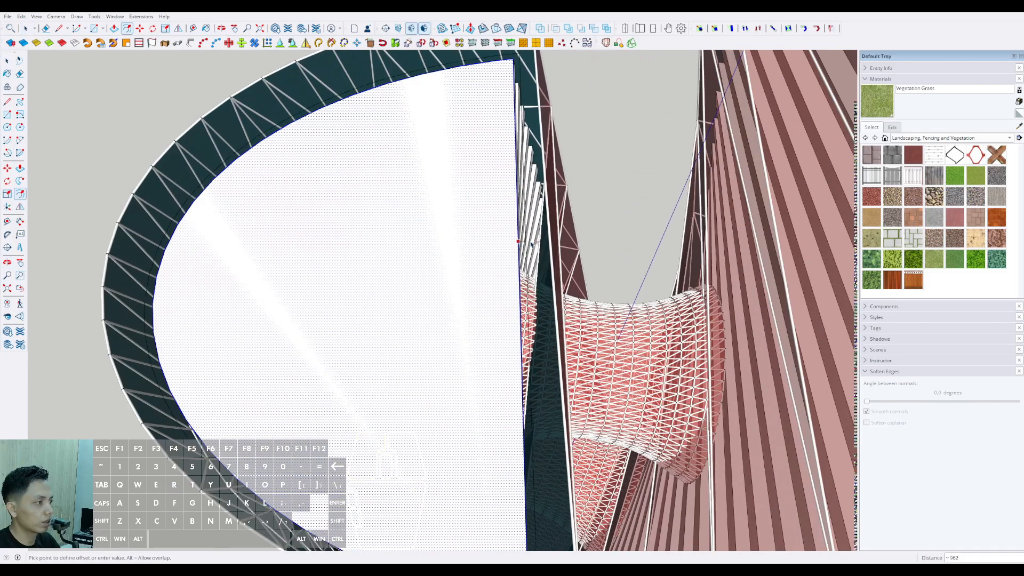
{"action": "key", "text": "Return"}
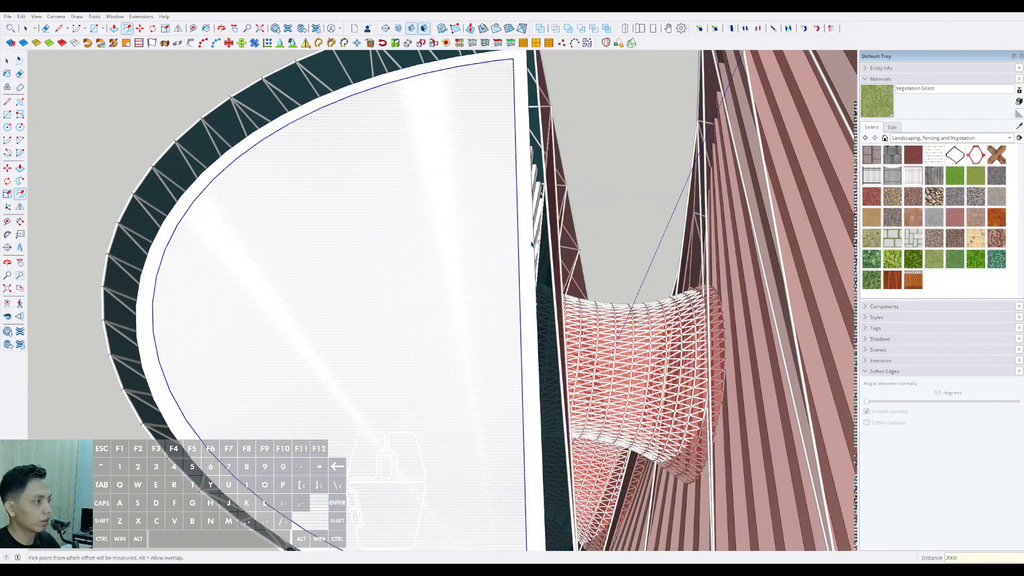
Step: Erase the original inner outline so the shorter tower's enlarged roof is one face
{"action": "scroll", "coordinate": [530, 244], "scroll_direction": "down", "scroll_amount": 1}
{"action": "mouse_move", "coordinate": [530, 245]}
{"action": "middle_mouse_down"}
{"action": "mouse_move", "coordinate": [520, 236]}
{"action": "mouse_move", "coordinate": [512, 247]}
{"action": "middle_mouse_up"}
{"action": "left_click", "coordinate": [514, 232]}
{"action": "left_click", "coordinate": [235, 243]}
{"action": "key", "text": "e"}
{"action": "left_click", "coordinate": [519, 247]}
Step: Extrude the shorter tower's enlarged roof face by 1500 mm
{"action": "key", "text": "v"}
{"action": "left_click", "coordinate": [511, 246]}
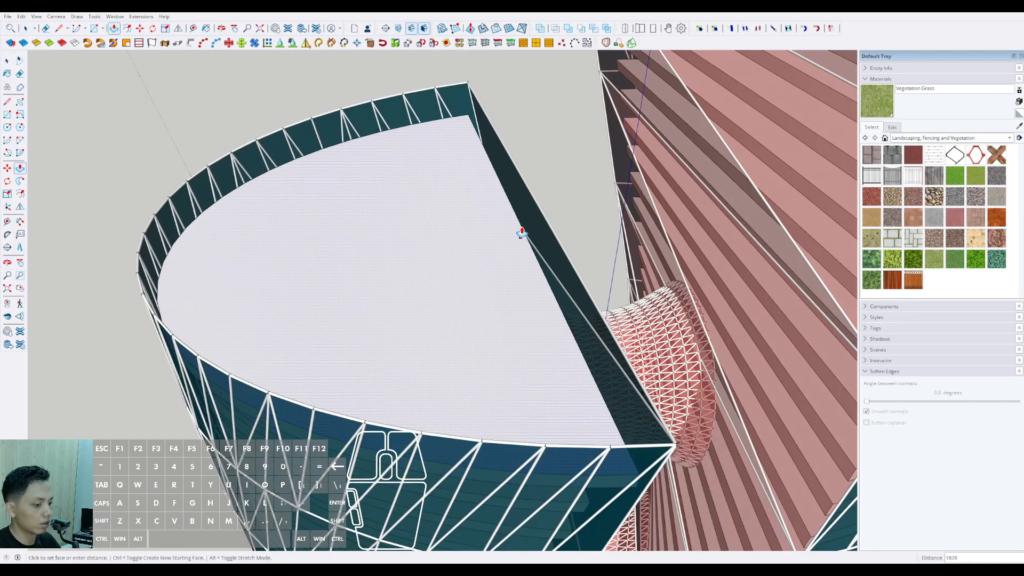
{"action": "key", "text": "Return"}
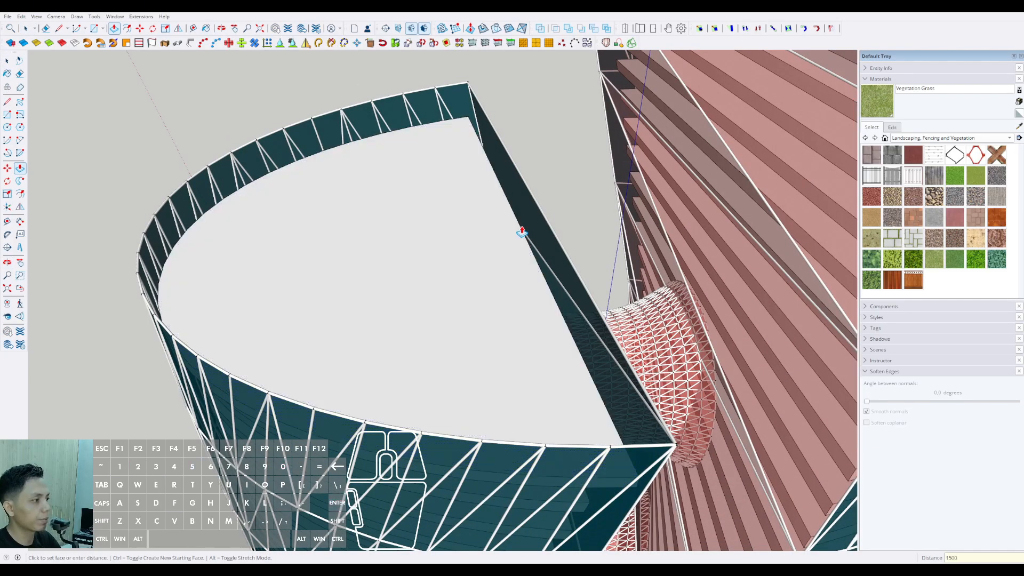
Step: Offset the outline of the shorter tower's roof inward to mark the parapet thickness
{"action": "middle_click_drag", "start_coordinate": [505, 228], "coordinate": [541, 215]}
{"action": "key", "text": "f"}
{"action": "left_click", "coordinate": [541, 200]}
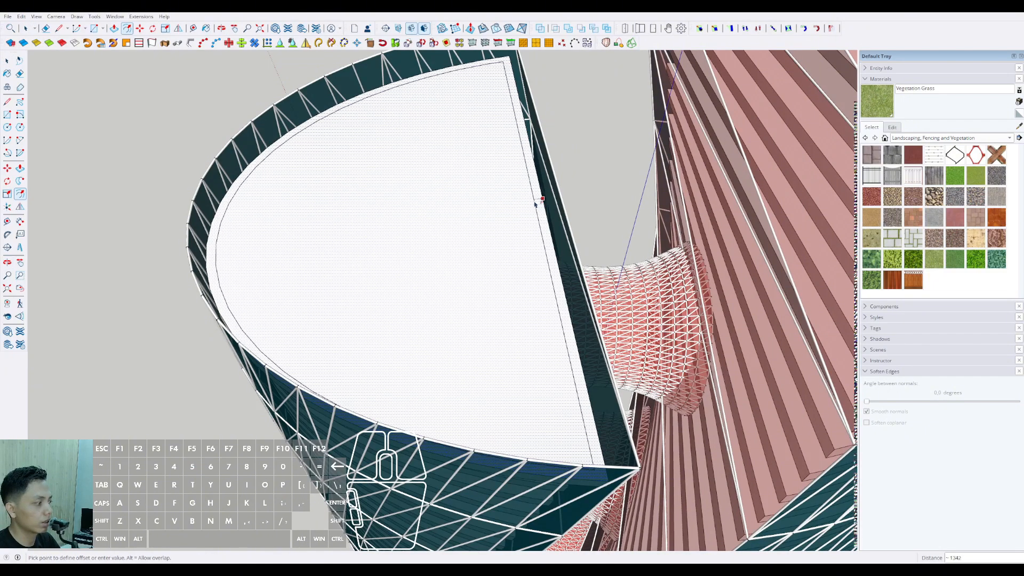
{"action": "left_click", "coordinate": [535, 203]}
{"action": "scroll", "coordinate": [535, 203], "scroll_direction": "down", "scroll_amount": 1}
{"action": "middle_click_drag", "start_coordinate": [535, 203], "coordinate": [549, 194]}
{"action": "key", "text": "space"}
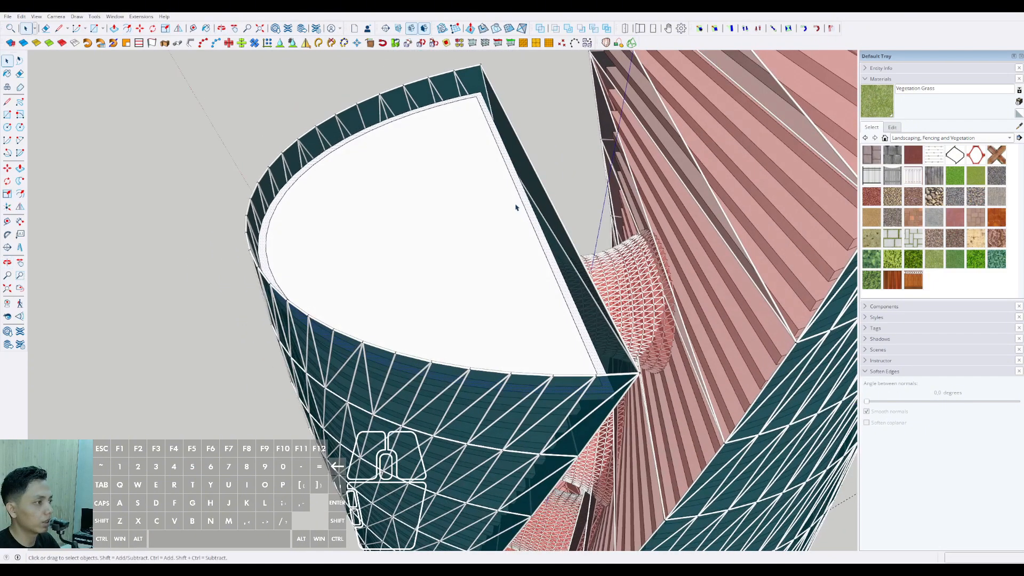
Step: Push the inner roof face of the shorter tower down by 1200 mm to form the parapet
{"action": "scroll", "coordinate": [517, 206], "scroll_direction": "up", "scroll_amount": 1}
{"action": "key", "text": "v"}
{"action": "scroll", "coordinate": [513, 201], "scroll_direction": "up", "scroll_amount": 1}
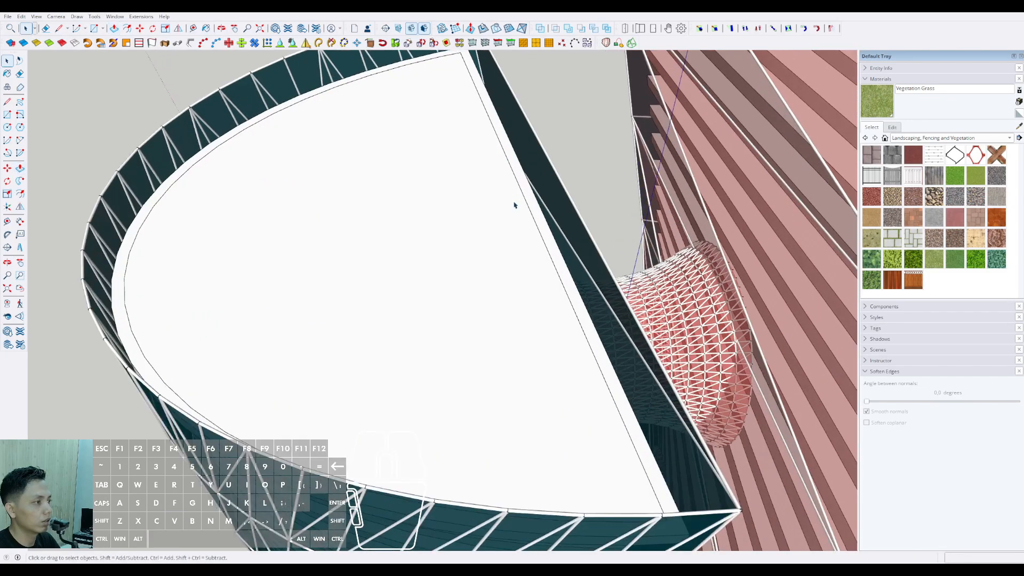
{"action": "left_click", "coordinate": [513, 198]}
{"action": "scroll", "coordinate": [516, 205], "scroll_direction": "up", "scroll_amount": 2}
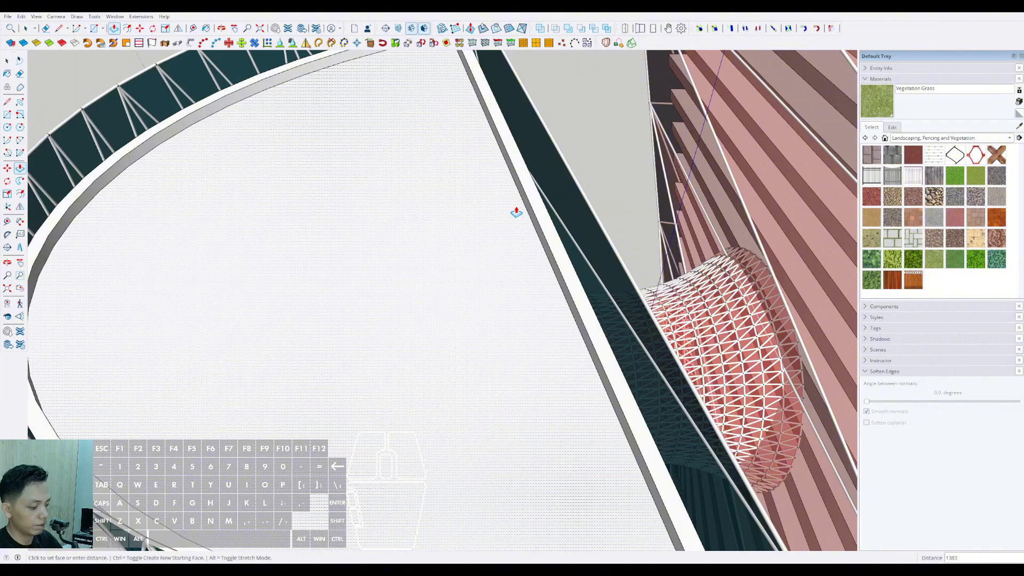
{"action": "type", "text": "1200"}
{"action": "key", "text": "Return"}
Step: Offset the sunken roof face of the shorter tower inward by 2000 mm
{"action": "middle_click_drag", "start_coordinate": [516, 210], "coordinate": [518, 325]}
{"action": "scroll", "coordinate": [518, 323], "scroll_direction": "up", "scroll_amount": 1}
{"action": "left_click", "coordinate": [536, 315]}
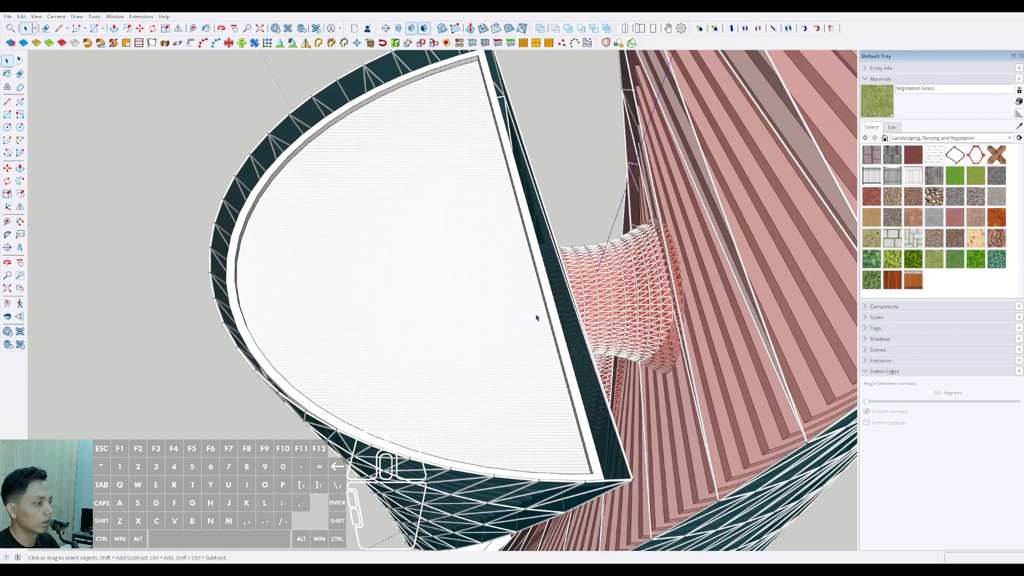
{"action": "scroll", "coordinate": [535, 315], "scroll_direction": "up", "scroll_amount": 2}
{"action": "key", "text": "f"}
{"action": "left_click", "coordinate": [539, 302]}
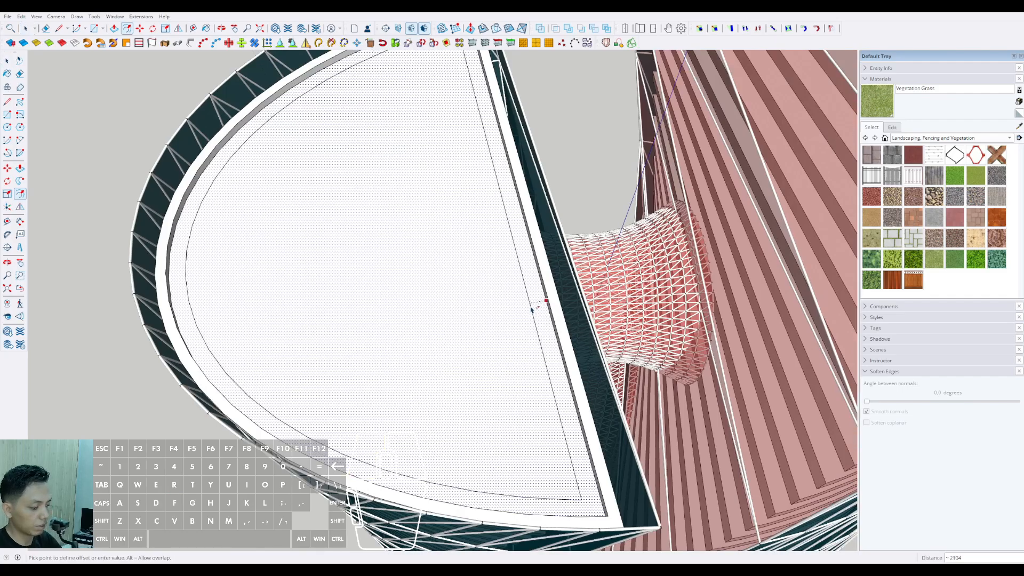
{"action": "type", "text": "2000"}
{"action": "key", "text": "Return"}
Step: Draw a line across the inner roof face, perpendicular to its straight edge, and clean up the overshoot at the curve
{"action": "key", "text": "l"}
{"action": "middle_click_drag", "start_coordinate": [532, 310], "coordinate": [502, 209]}
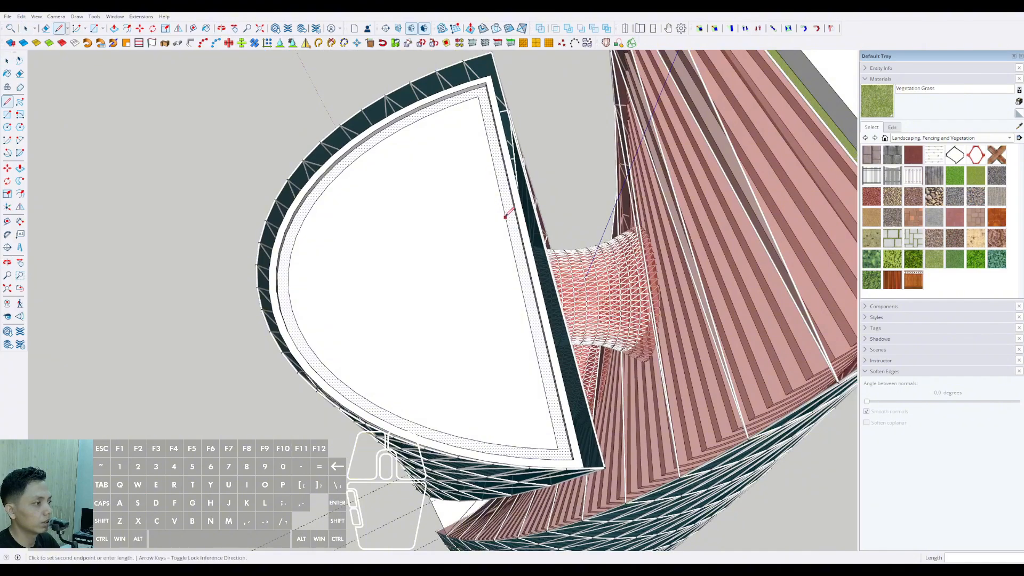
{"action": "key", "text": "shift"}
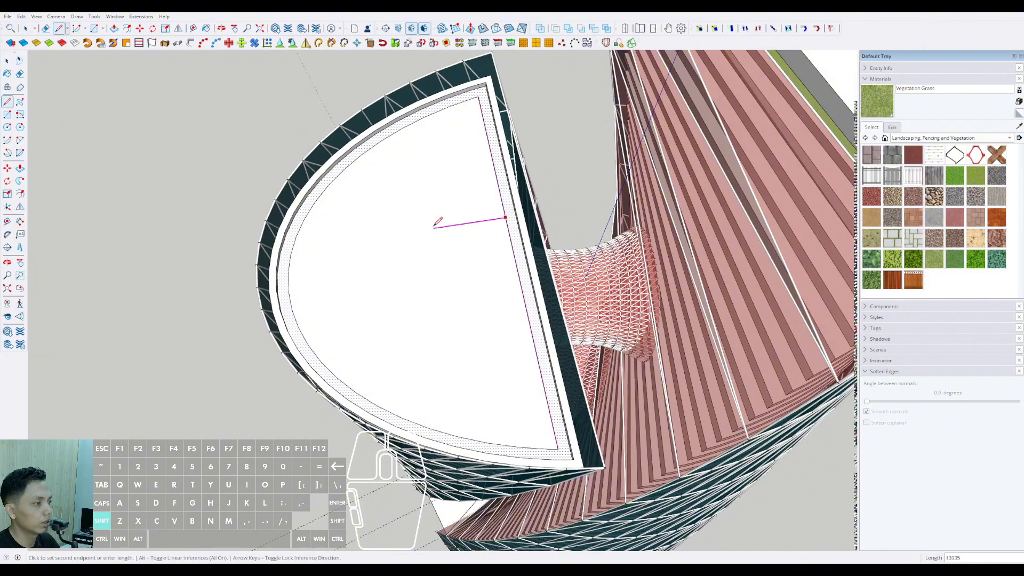
{"action": "scroll", "coordinate": [294, 246], "scroll_direction": "up", "scroll_amount": 1}
{"action": "left_click", "coordinate": [288, 250], "text": "shift"}
{"action": "key", "text": "space"}
{"action": "scroll", "coordinate": [288, 250], "scroll_direction": "up", "scroll_amount": 1}
{"action": "left_click", "coordinate": [292, 247]}
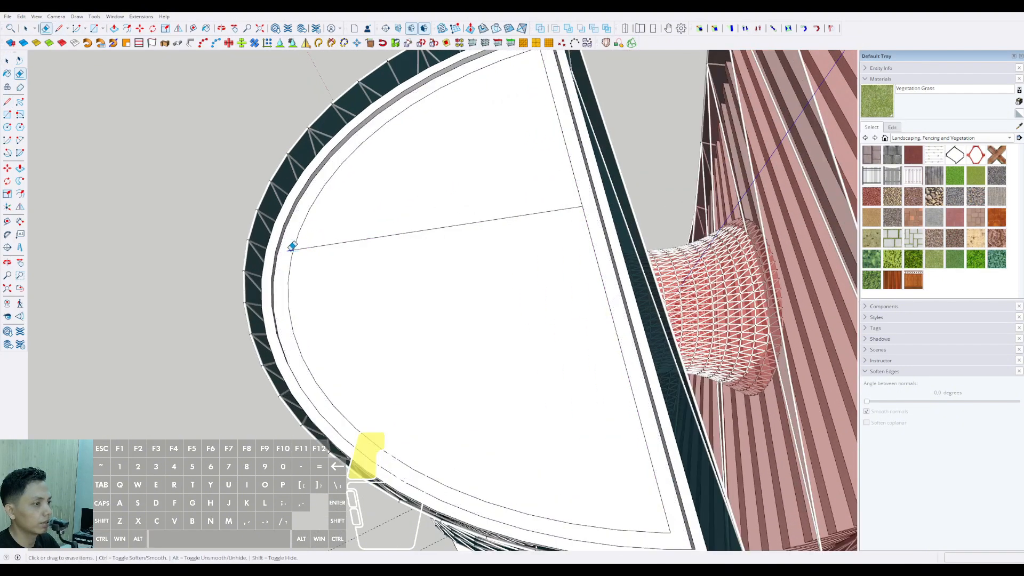
Step: Select all the connected roof geometry of the shorter tower and group it
{"action": "scroll", "coordinate": [304, 254], "scroll_direction": "down", "scroll_amount": 2}
{"action": "triple_click", "coordinate": [409, 283]}
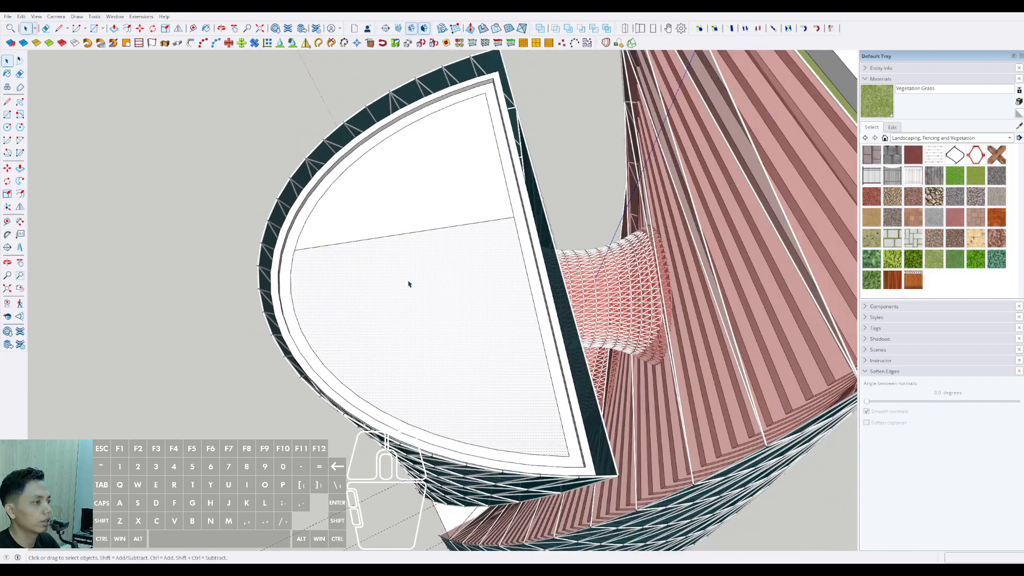
{"action": "left_click", "coordinate": [451, 286]}
{"action": "triple_click", "coordinate": [465, 273]}
{"action": "key", "text": "ctrl+g"}
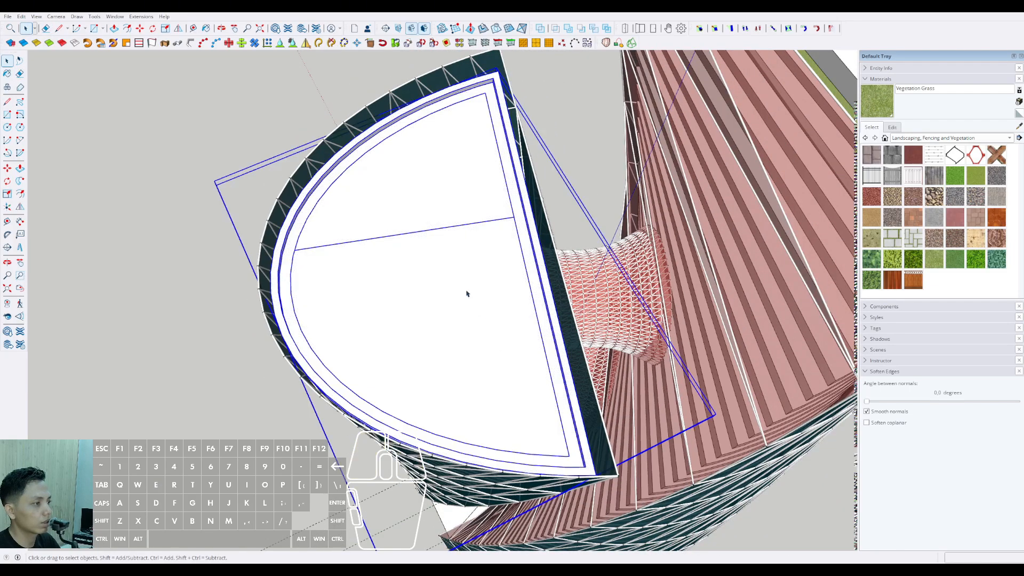
Step: Copy the larger inner face out of the shorter tower's roof group in place
{"action": "double_click", "coordinate": [464, 252]}
{"action": "left_click", "coordinate": [476, 248]}
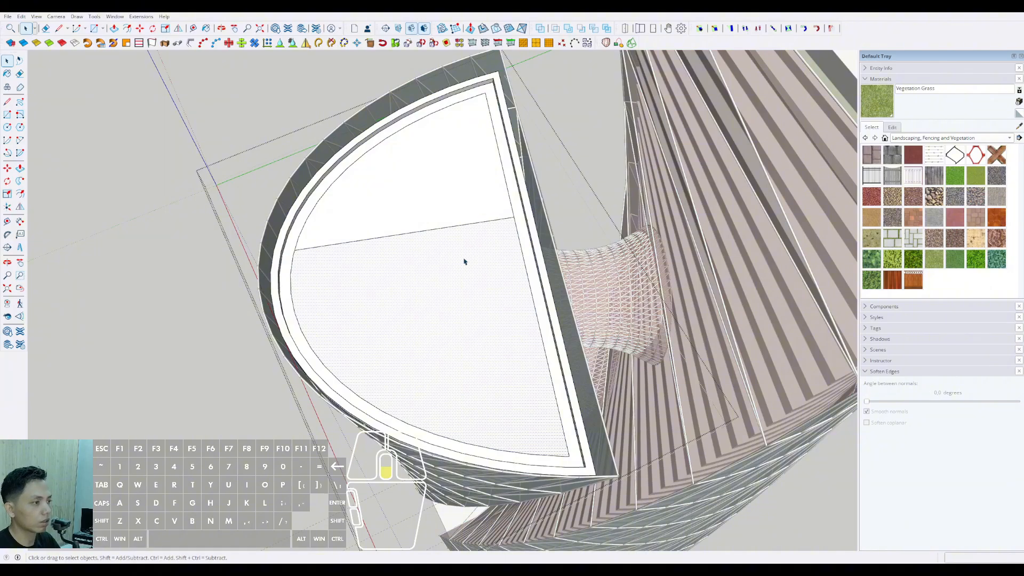
{"action": "middle_click_drag", "start_coordinate": [464, 261], "coordinate": [297, 133]}
{"action": "left_click", "coordinate": [294, 129]}
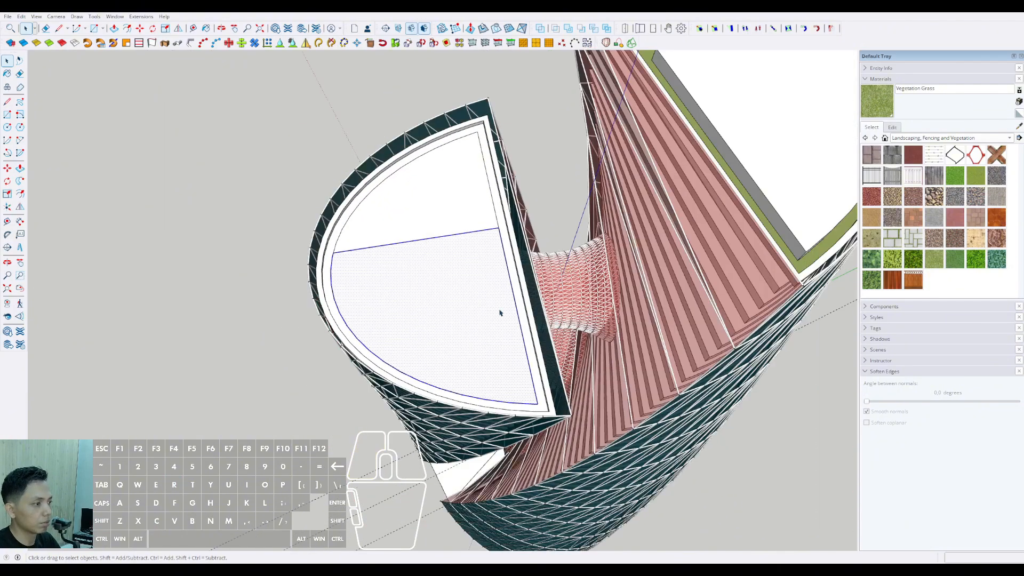
Step: Pull the copied inner face on the shorter tower up to form a raised rooftop block
{"action": "middle_click_drag", "start_coordinate": [498, 312], "coordinate": [472, 231]}
{"action": "key", "text": "p"}
{"action": "left_click", "coordinate": [472, 230]}
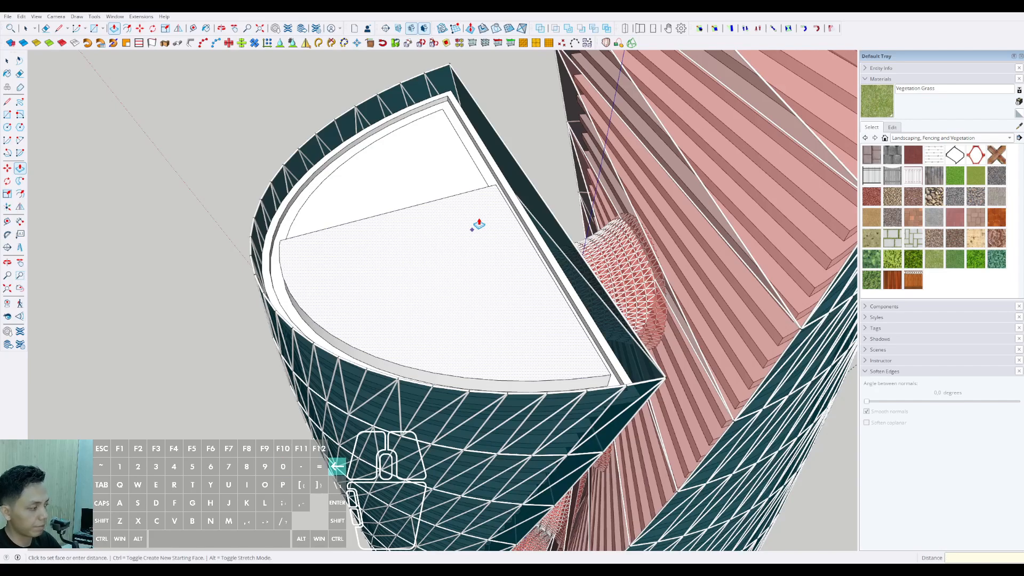
{"action": "type", "text": "35"}
{"action": "key", "text": "Return"}
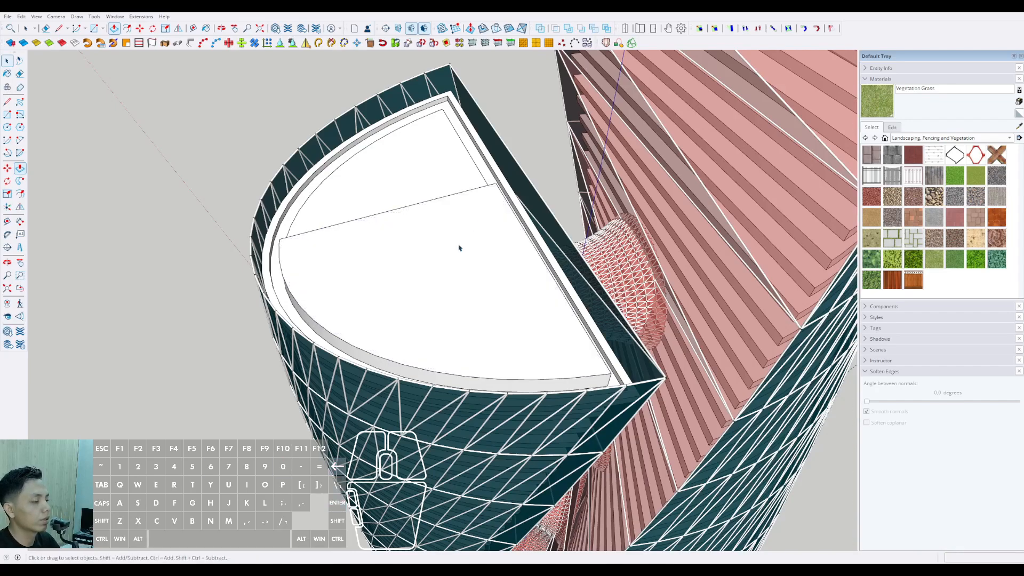
Step: Select the whole raised block on the shorter tower and make it a group
{"action": "key", "text": "space"}
{"action": "left_click", "coordinate": [435, 277]}
{"action": "key", "text": "g"}
{"action": "scroll", "coordinate": [447, 342], "scroll_direction": "down", "scroll_amount": 5}
{"action": "middle_click_drag", "start_coordinate": [443, 342], "coordinate": [409, 342], "text": "shift"}
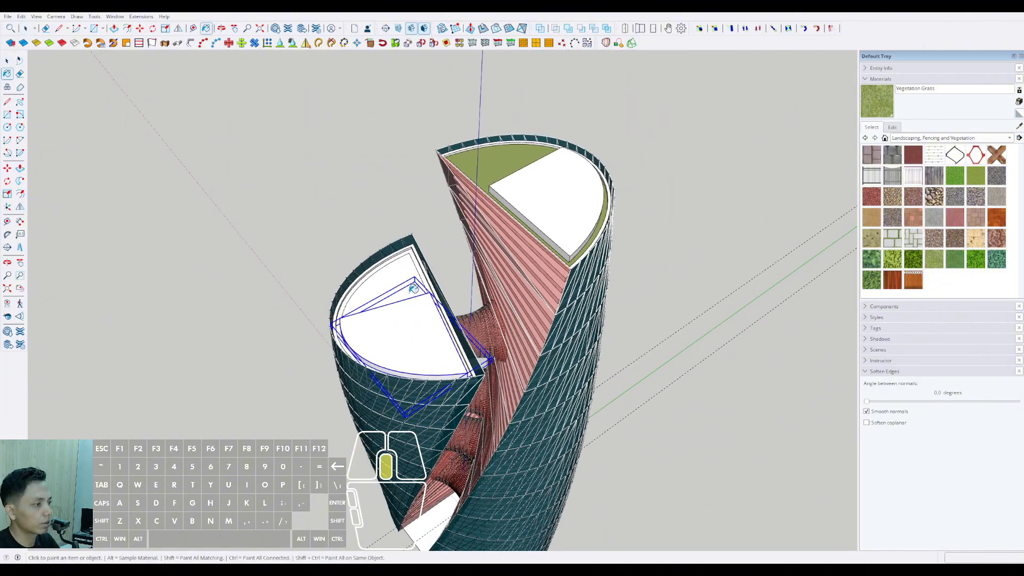
Step: Paint the exposed inner roof face of the shorter tower with the Vegetation Grass material
{"action": "scroll", "coordinate": [407, 280], "scroll_direction": "up", "scroll_amount": 3}
{"action": "middle_click_drag", "start_coordinate": [411, 276], "coordinate": [416, 254]}
{"action": "scroll", "coordinate": [415, 258], "scroll_direction": "up", "scroll_amount": 1}
{"action": "key", "text": "space"}
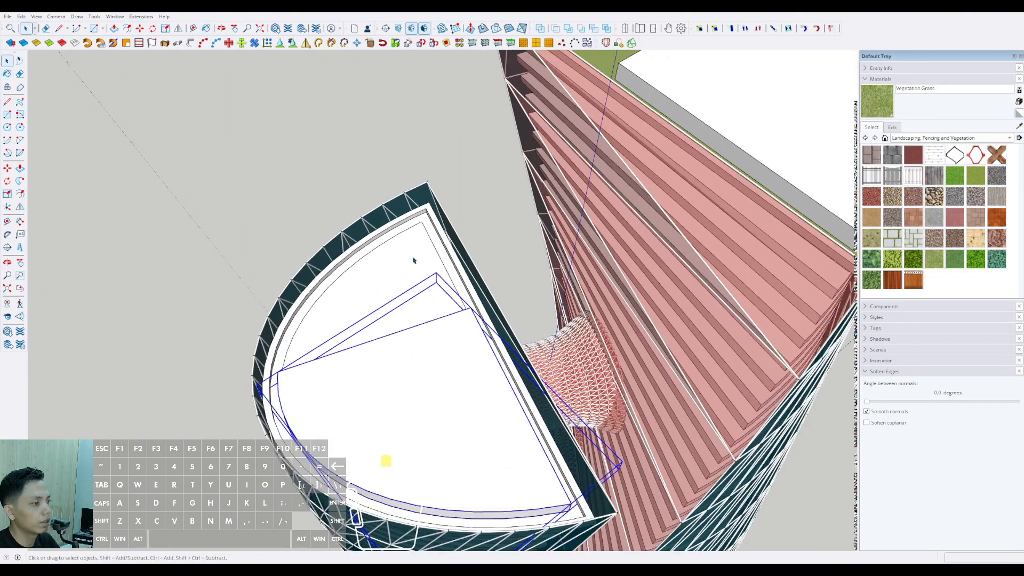
{"action": "double_click", "coordinate": [418, 255]}
{"action": "left_click", "coordinate": [423, 267]}
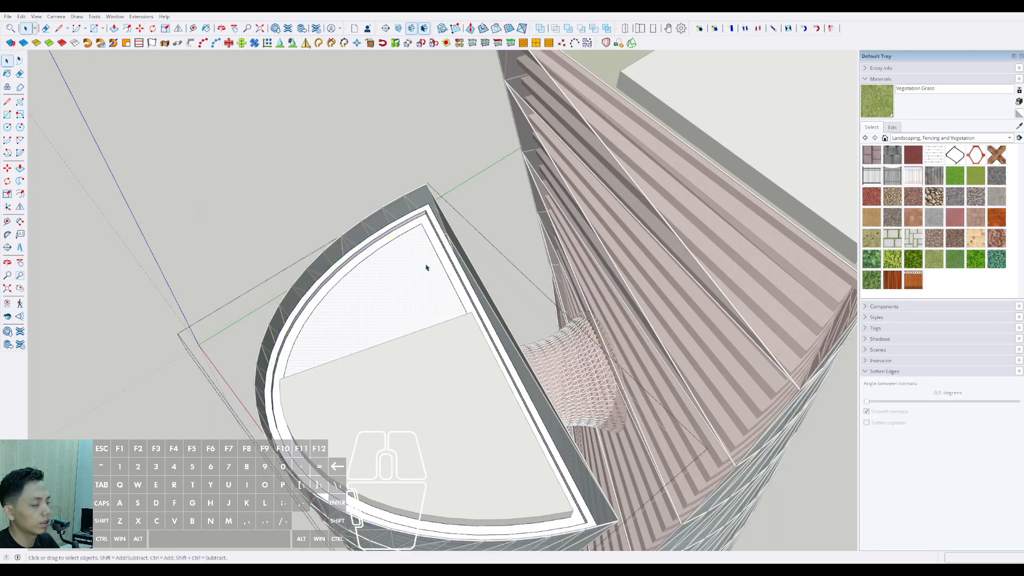
{"action": "key", "text": "b"}
{"action": "left_click", "coordinate": [425, 267]}
{"action": "key", "text": "space"}
Step: Paint the border strip along the shorter tower's parapet with the Vegetation Grass material
{"action": "middle_click_drag", "start_coordinate": [425, 266], "coordinate": [422, 269]}
{"action": "scroll", "coordinate": [426, 272], "scroll_direction": "up", "scroll_amount": 4}
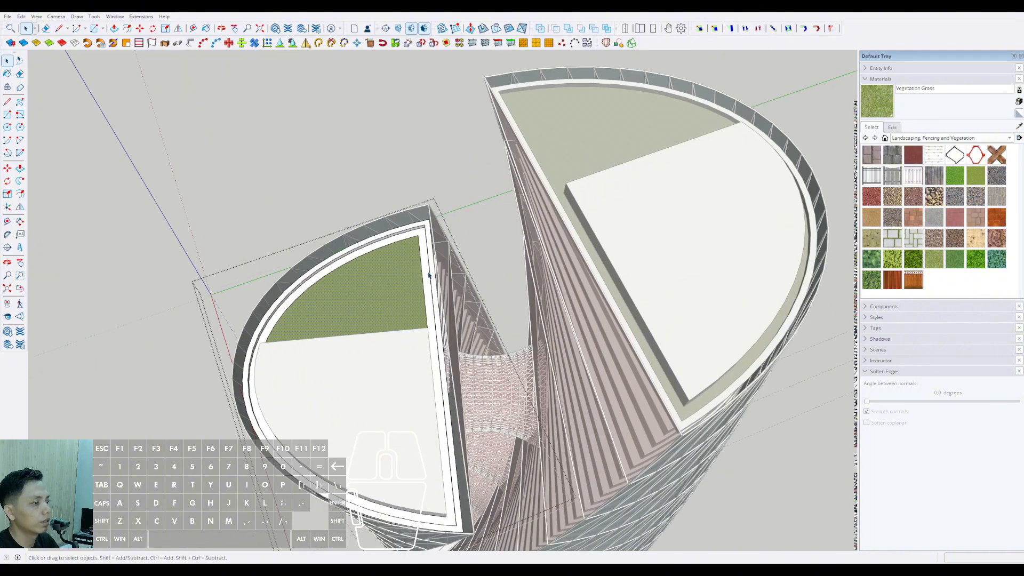
{"action": "left_click", "coordinate": [425, 258]}
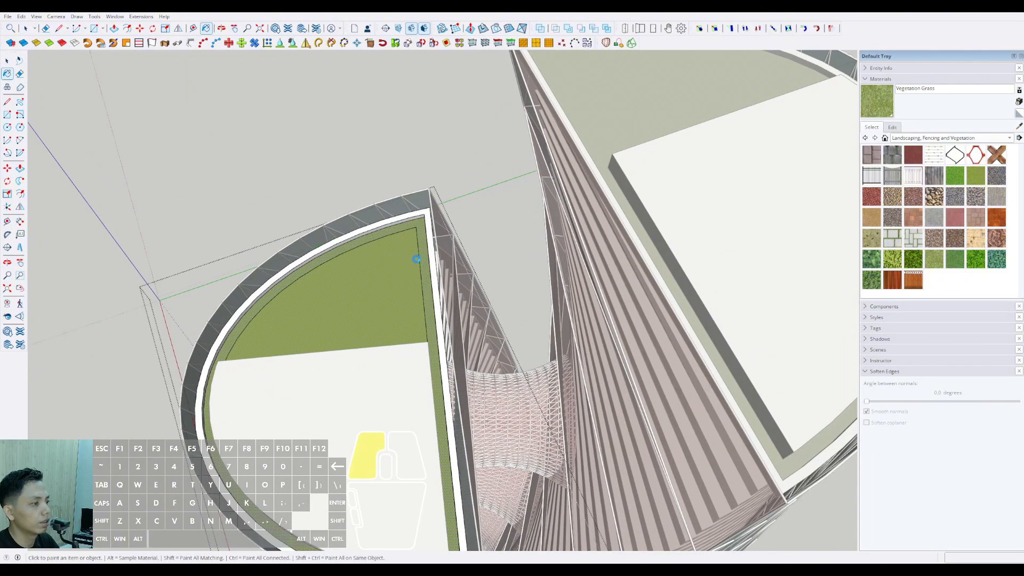
{"action": "key", "text": "space"}
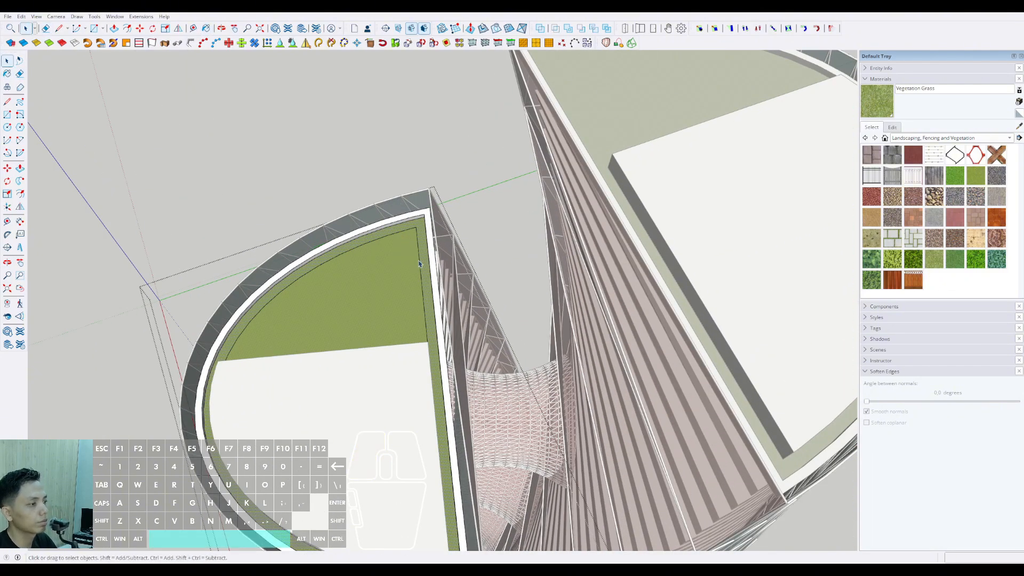
Step: Erase the leftover inner offset edges between the grass faces on the shorter tower's roof
{"action": "scroll", "coordinate": [421, 251], "scroll_direction": "up", "scroll_amount": 2}
{"action": "left_click_drag", "start_coordinate": [368, 234], "coordinate": [373, 249]}
{"action": "key", "text": "space"}
{"action": "scroll", "coordinate": [372, 251], "scroll_direction": "down", "scroll_amount": 3}
{"action": "left_click", "coordinate": [368, 151]}
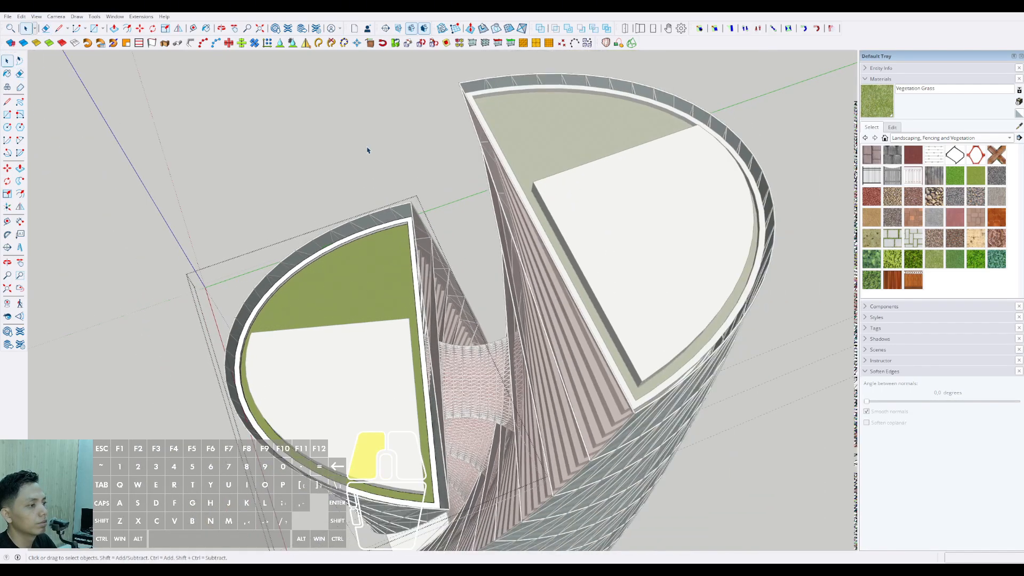
Step: Inspect both towers from their roofs down to the underside of their bases
{"action": "scroll", "coordinate": [381, 320], "scroll_direction": "down", "scroll_amount": 2}
{"action": "middle_click_drag", "start_coordinate": [382, 346], "coordinate": [467, 301]}
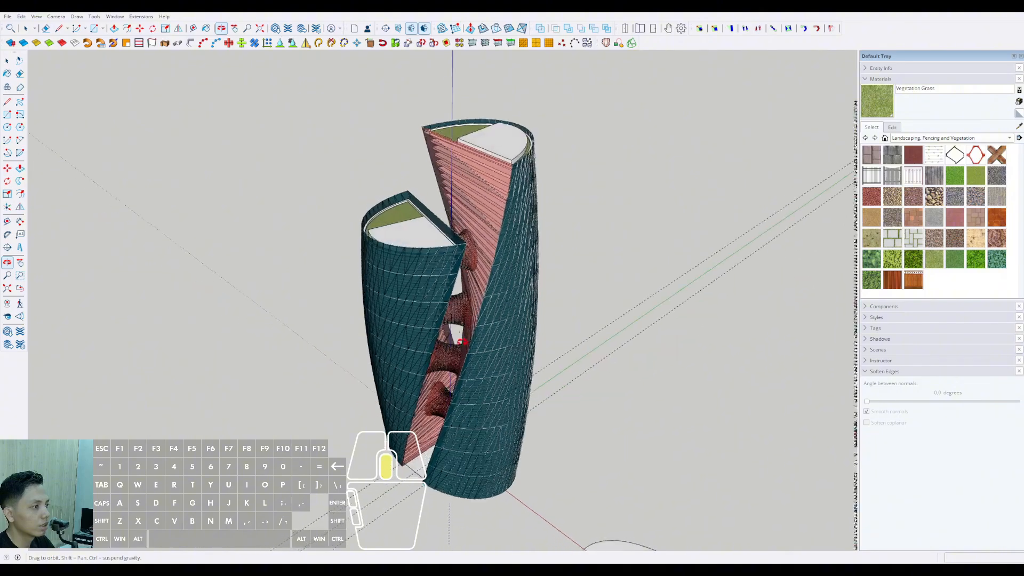
{"action": "middle_click_drag", "start_coordinate": [462, 342], "coordinate": [363, 407]}
{"action": "scroll", "coordinate": [425, 353], "scroll_direction": "up", "scroll_amount": 1}
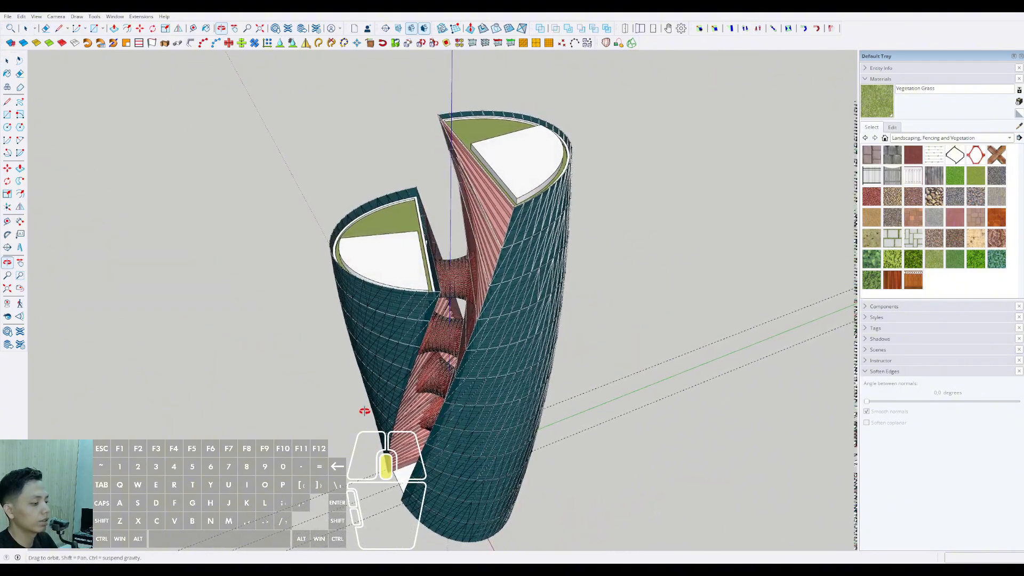
{"action": "middle_click_drag", "start_coordinate": [503, 427], "coordinate": [447, 267]}
{"action": "scroll", "coordinate": [458, 320], "scroll_direction": "up", "scroll_amount": 5}
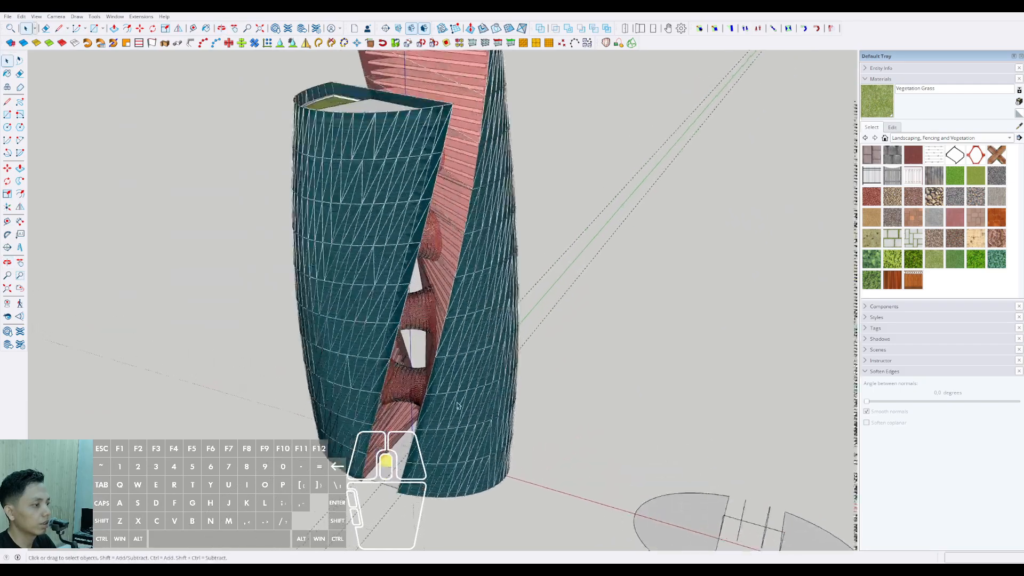
{"action": "middle_click_drag", "start_coordinate": [469, 343], "coordinate": [579, 163]}
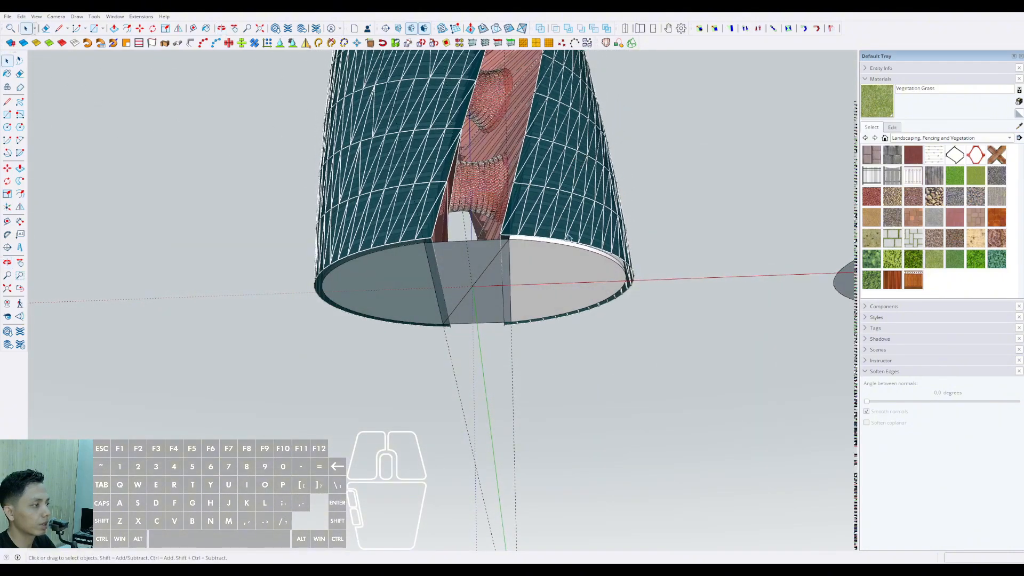
{"action": "middle_click_drag", "start_coordinate": [568, 237], "coordinate": [564, 238]}
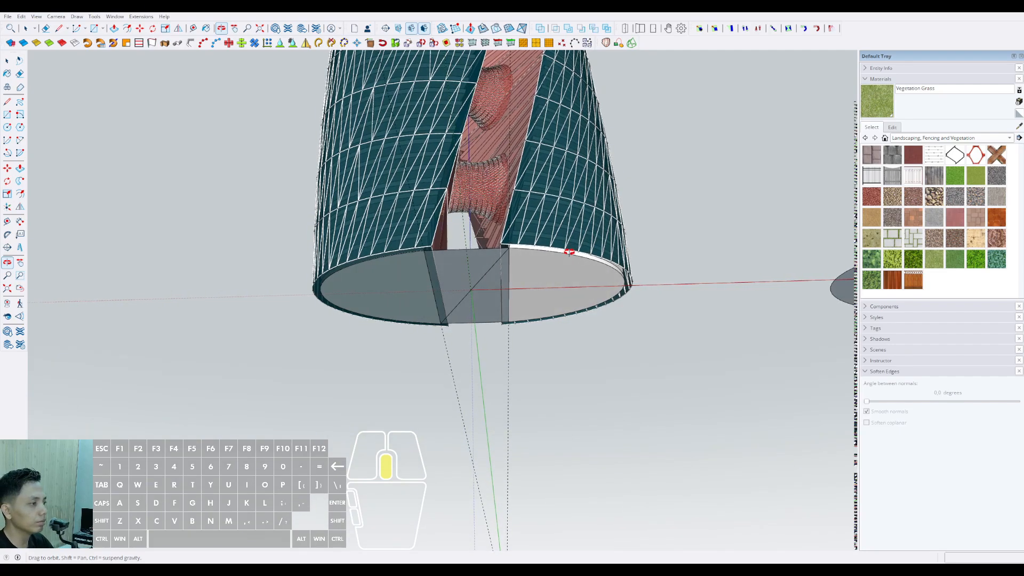
{"action": "middle_click_drag", "start_coordinate": [567, 260], "coordinate": [521, 246]}
Step: Copy the bottom face of the taller tower's lowest floor and paste it in place outside its group
{"action": "double_click", "coordinate": [507, 320]}
{"action": "left_click", "coordinate": [507, 321]}
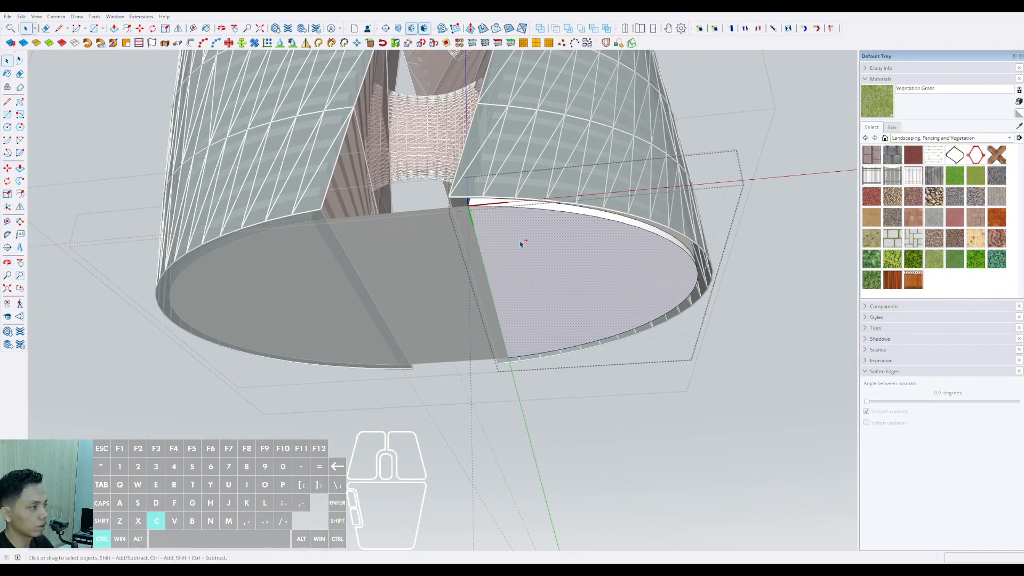
{"action": "scroll", "coordinate": [521, 244], "scroll_direction": "down", "scroll_amount": 5}
{"action": "left_click", "coordinate": [754, 144]}
{"action": "left_click", "coordinate": [754, 140]}
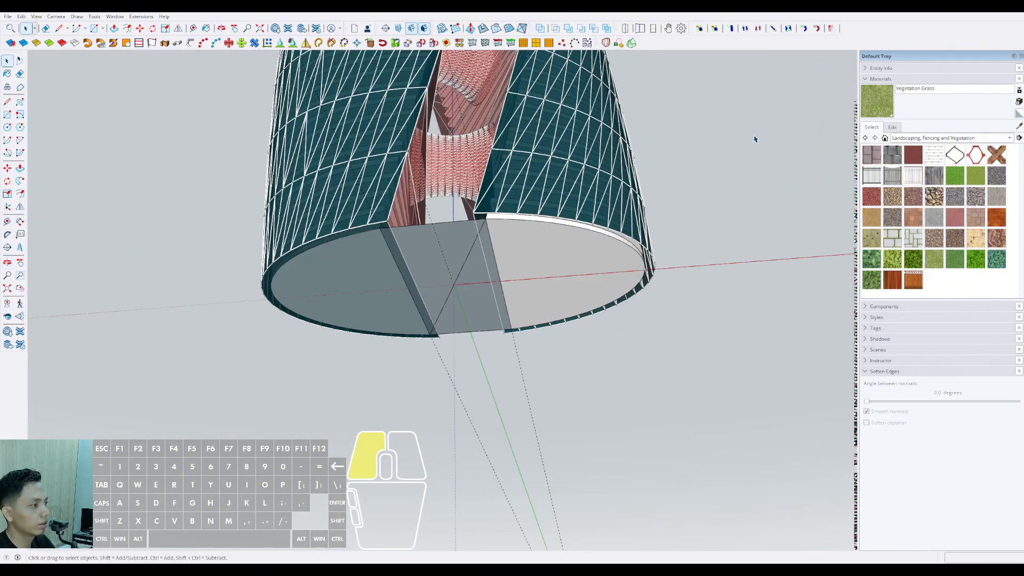
{"action": "scroll", "coordinate": [539, 261], "scroll_direction": "up", "scroll_amount": 1}
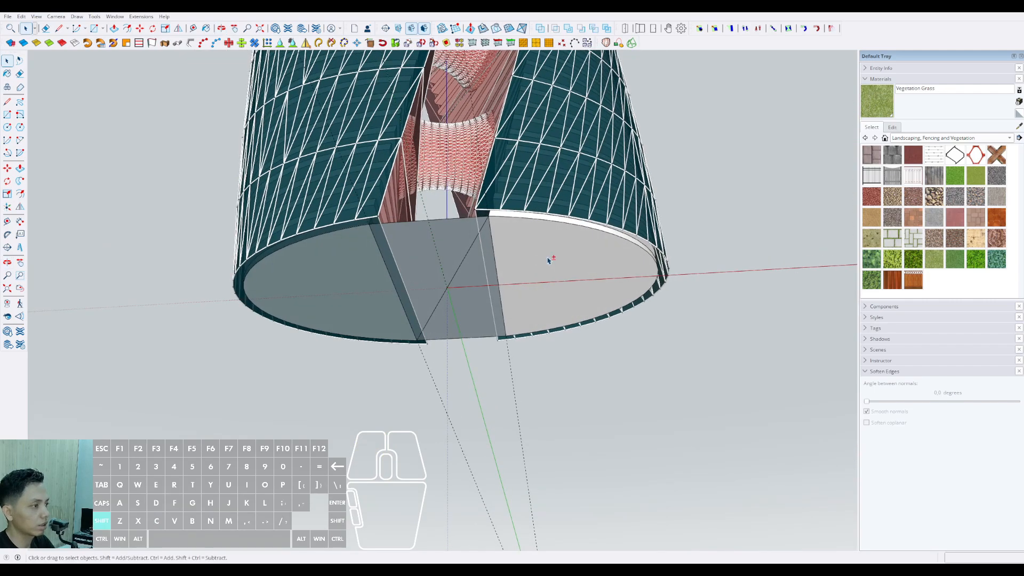
{"action": "double_click", "coordinate": [548, 260], "text": "shift"}
Step: Delete the dark glass face covering the underside of the shorter tower
{"action": "scroll", "coordinate": [415, 262], "scroll_direction": "up", "scroll_amount": 3}
{"action": "middle_click_drag", "start_coordinate": [389, 258], "coordinate": [404, 245], "text": "shift"}
{"action": "double_click", "coordinate": [350, 216]}
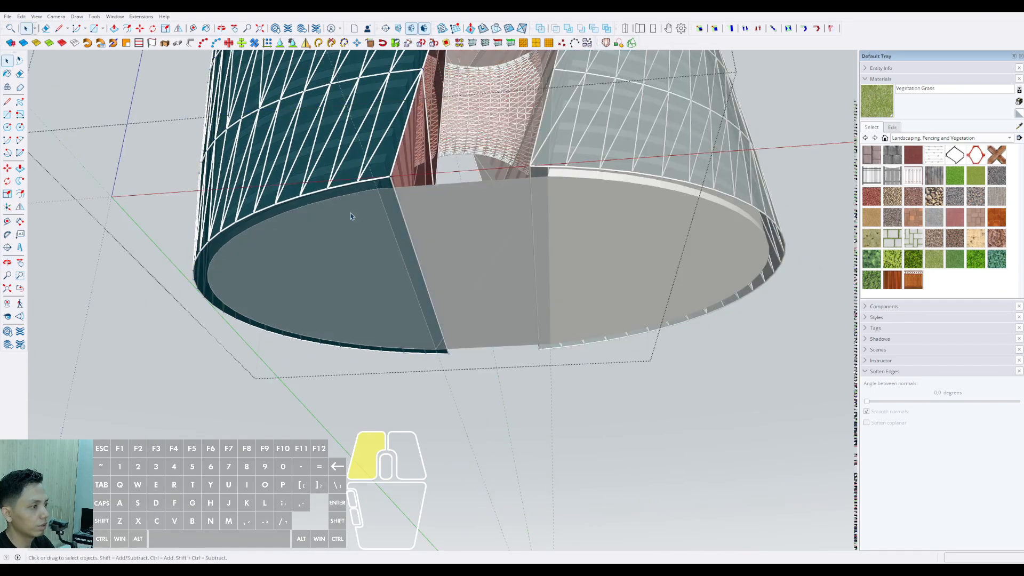
{"action": "left_click", "coordinate": [351, 218]}
{"action": "left_click", "coordinate": [225, 251]}
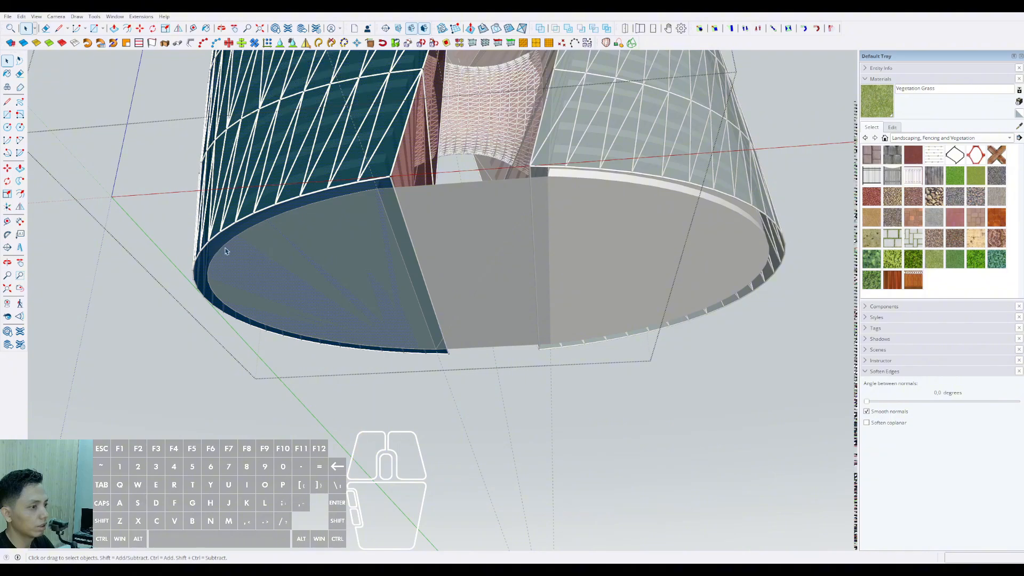
{"action": "middle_click_drag", "start_coordinate": [374, 193], "coordinate": [336, 223]}
{"action": "key", "text": "Delete"}
{"action": "left_click", "coordinate": [113, 251]}
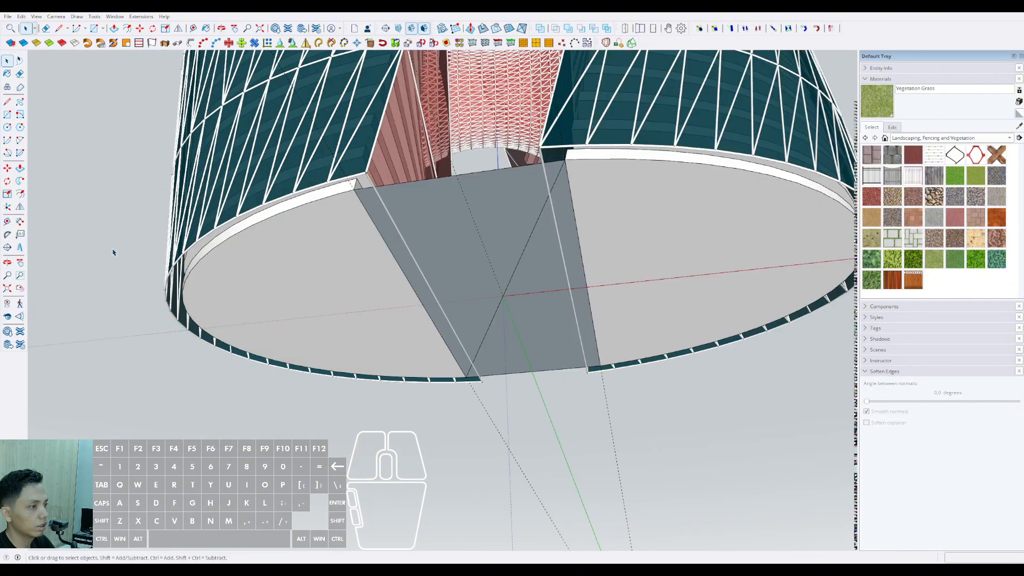
Step: Copy the bottom face of the shorter tower's lowest floor and paste it in place outside its group
{"action": "double_click", "coordinate": [343, 241]}
{"action": "left_click", "coordinate": [346, 239]}
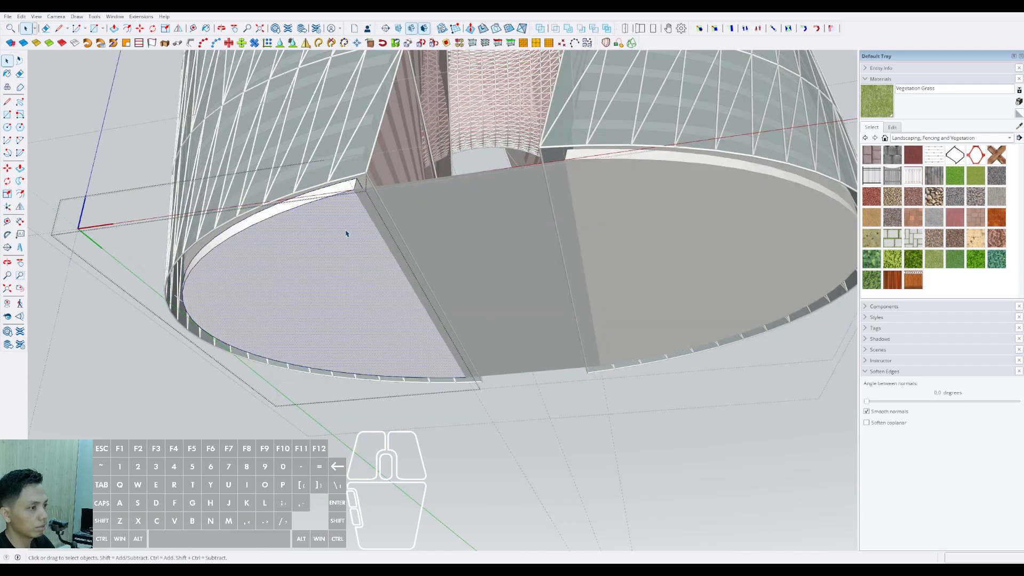
{"action": "scroll", "coordinate": [349, 235], "scroll_direction": "down", "scroll_amount": 1}
{"action": "left_click", "coordinate": [119, 118]}
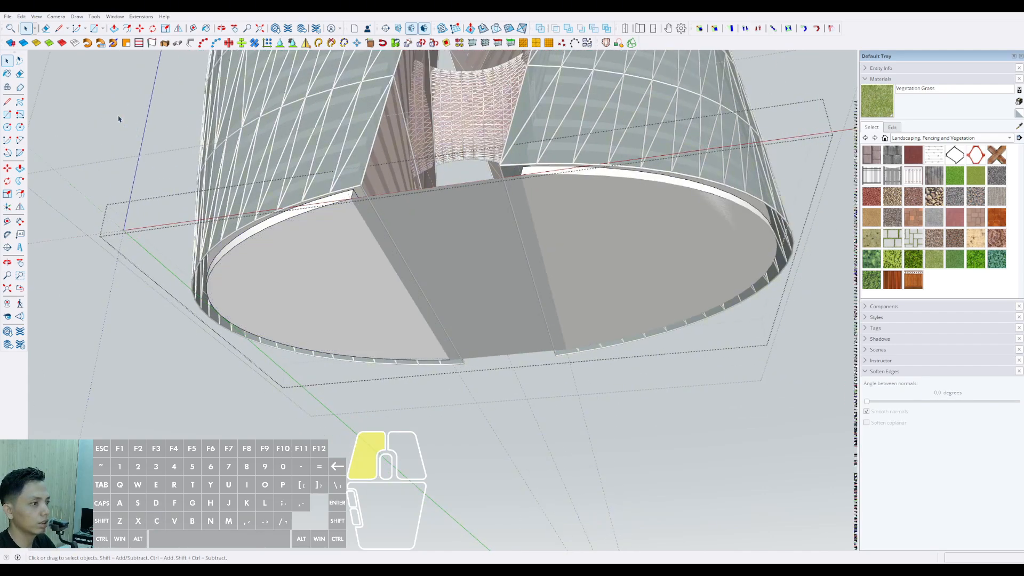
{"action": "left_click", "coordinate": [119, 119]}
{"action": "left_click", "coordinate": [360, 246]}
{"action": "scroll", "coordinate": [361, 245], "scroll_direction": "up", "scroll_amount": 2}
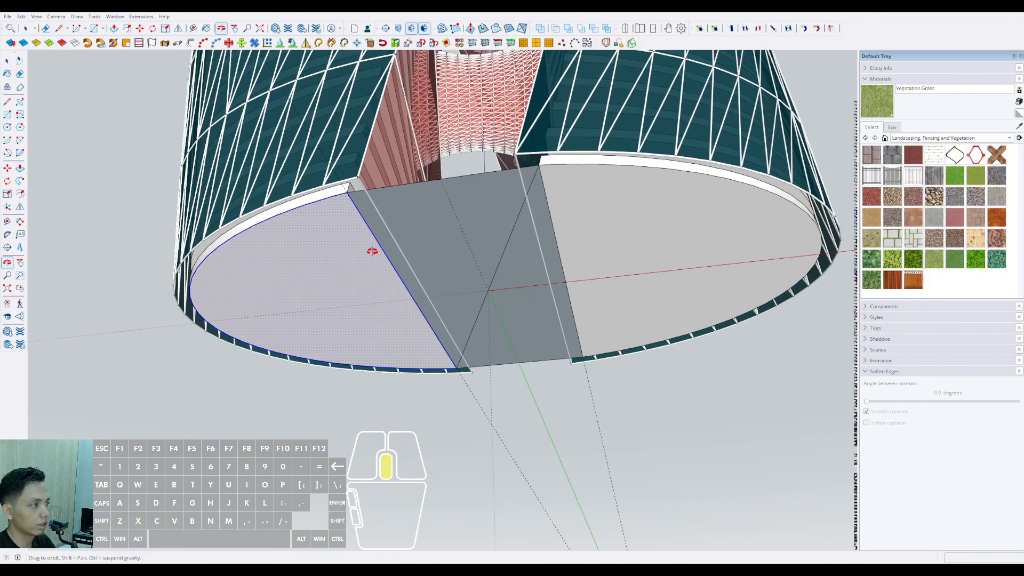
Step: Draw a rectangle across the gap between the two pasted base faces, from corner to opposite corner
{"action": "left_click", "coordinate": [501, 269]}
{"action": "left_click", "coordinate": [347, 242]}
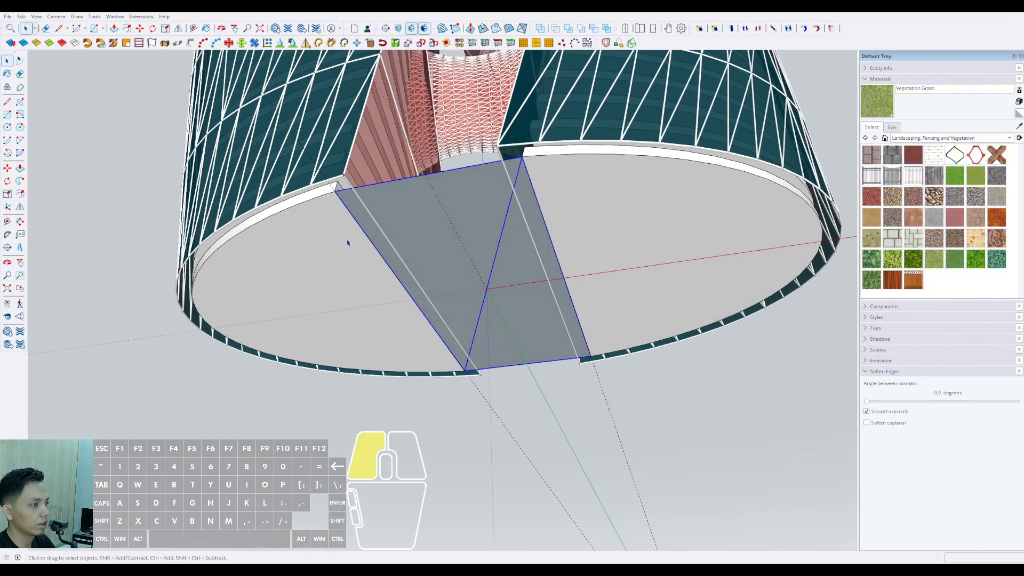
{"action": "scroll", "coordinate": [541, 292], "scroll_direction": "up", "scroll_amount": 5}
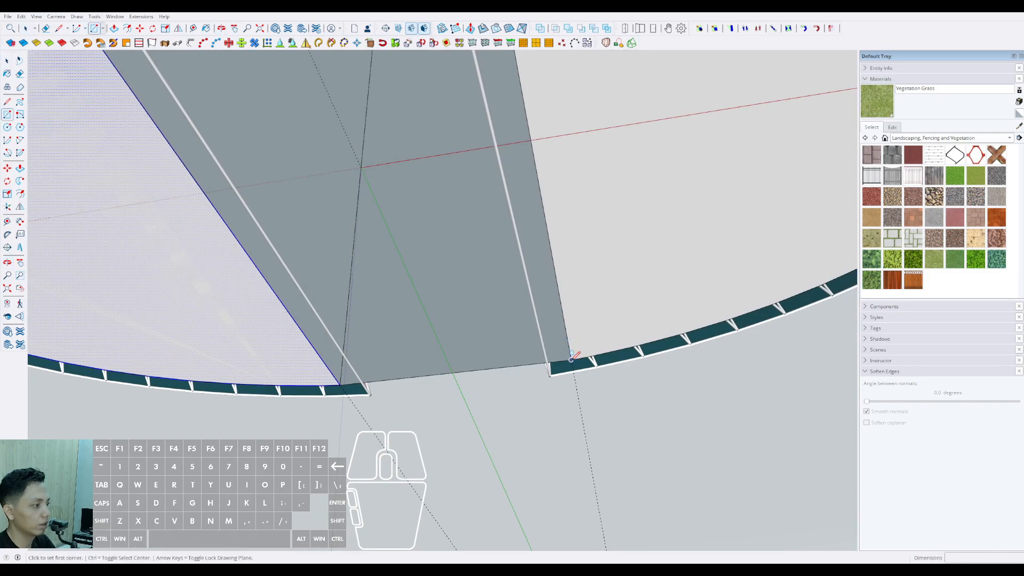
{"action": "left_click", "coordinate": [571, 359]}
{"action": "scroll", "coordinate": [466, 297], "scroll_direction": "down", "scroll_amount": 2}
{"action": "middle_click_drag", "start_coordinate": [457, 283], "coordinate": [491, 341], "text": "shift"}
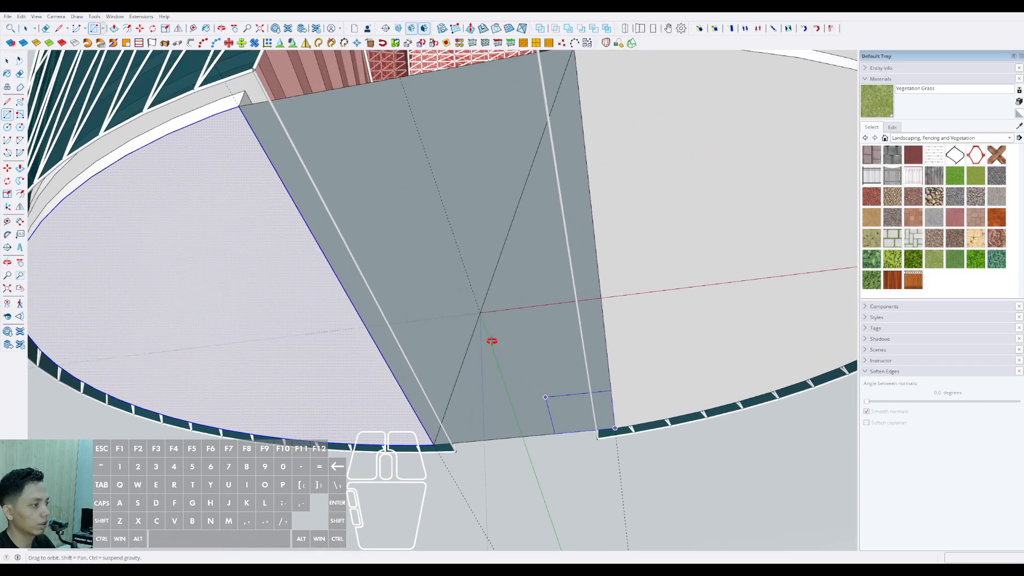
{"action": "scroll", "coordinate": [384, 247], "scroll_direction": "down", "scroll_amount": 1}
{"action": "middle_click_drag", "start_coordinate": [384, 247], "coordinate": [388, 273], "text": "shift"}
{"action": "left_click", "coordinate": [265, 164]}
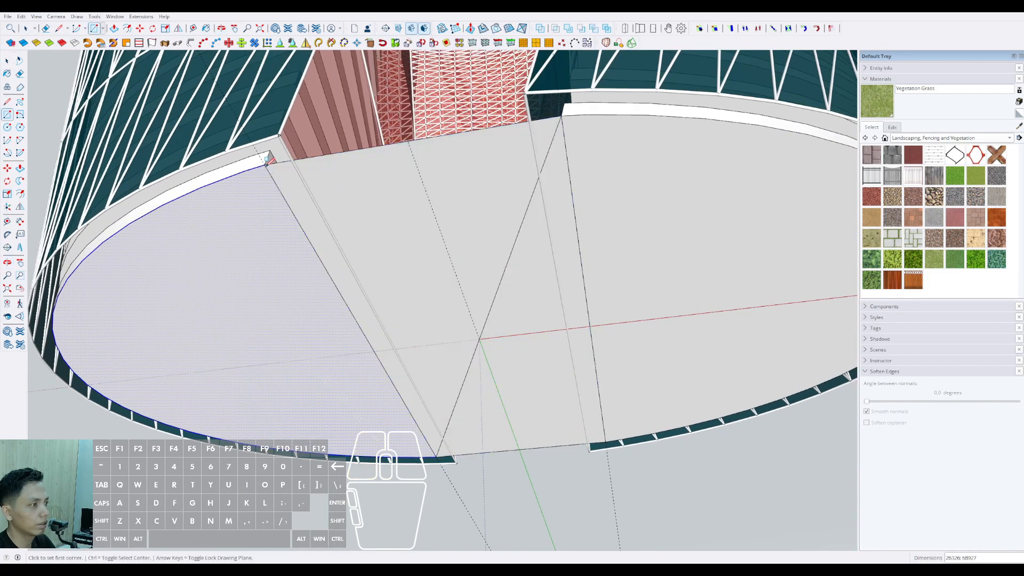
Step: Delete the two edges dividing the rectangle from the half-oval faces to merge them into one base face
{"action": "key", "text": "space"}
{"action": "scroll", "coordinate": [283, 196], "scroll_direction": "down", "scroll_amount": 1}
{"action": "left_click", "coordinate": [283, 196]}
{"action": "key", "text": "Delete"}
{"action": "left_click", "coordinate": [523, 192]}
{"action": "key", "text": "e"}
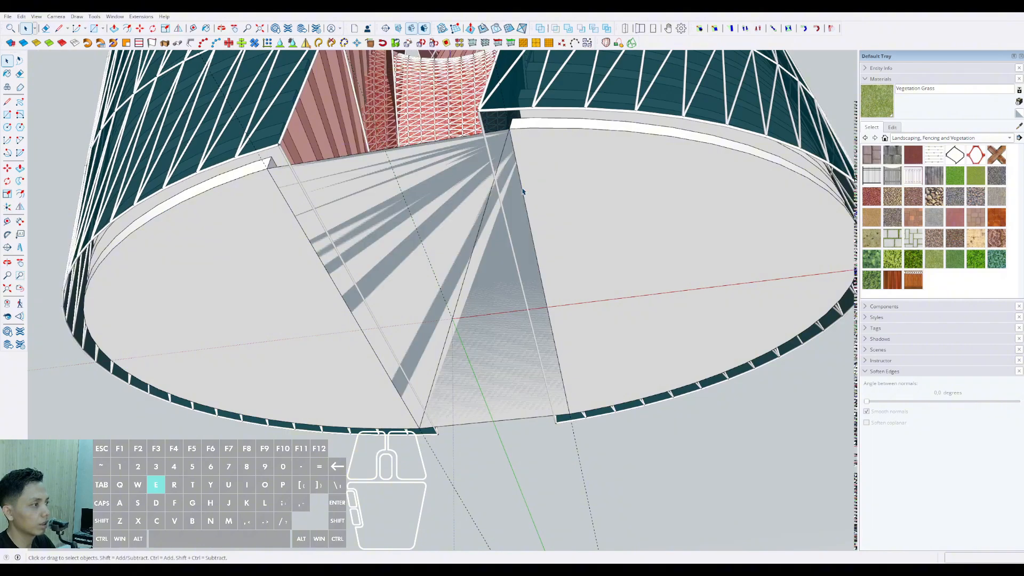
{"action": "scroll", "coordinate": [525, 187], "scroll_direction": "down", "scroll_amount": 1}
{"action": "double_click", "coordinate": [446, 167]}
{"action": "scroll", "coordinate": [476, 169], "scroll_direction": "down", "scroll_amount": 1}
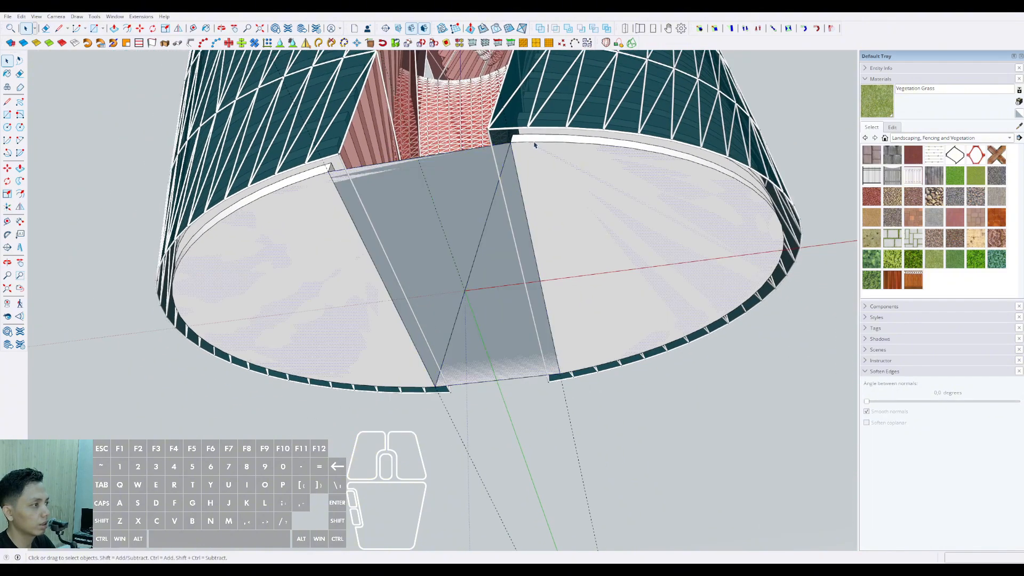
Step: Push/Pull the merged base face 15000 downward below the towers
{"action": "double_click", "coordinate": [535, 145]}
{"action": "middle_click_drag", "start_coordinate": [535, 144], "coordinate": [540, 257]}
{"action": "key", "text": "v"}
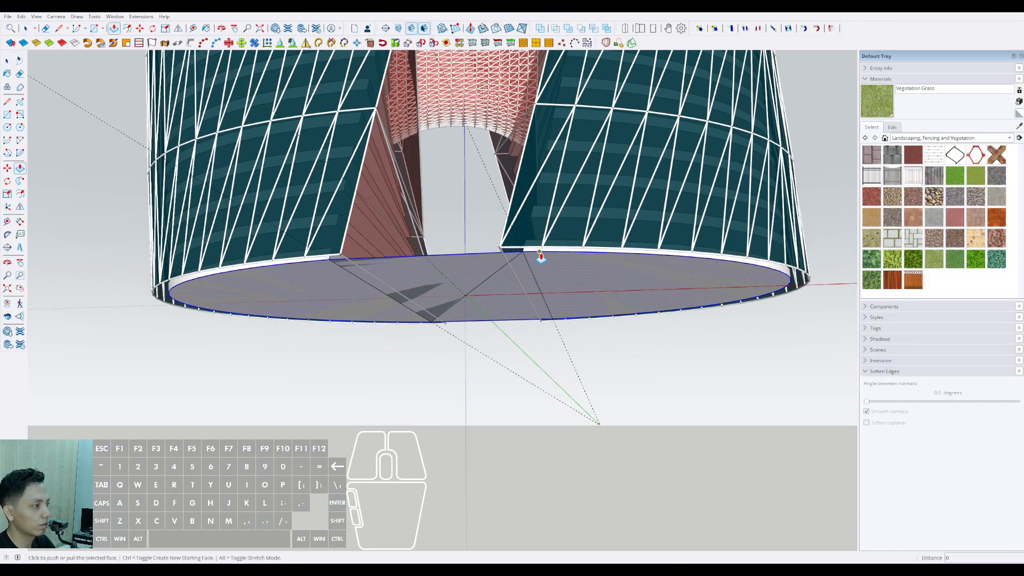
{"action": "left_click", "coordinate": [540, 258]}
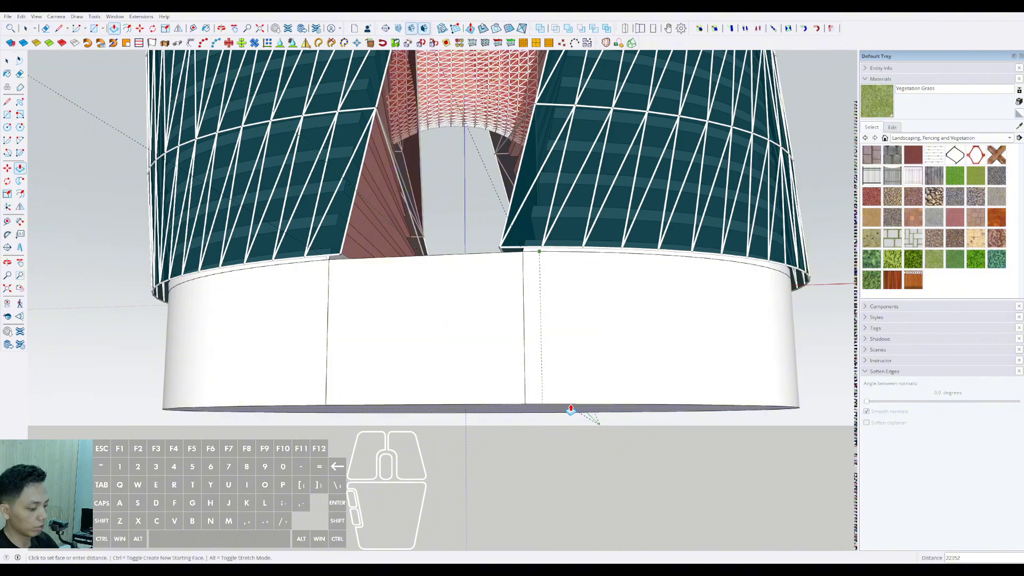
{"action": "key", "text": "Return"}
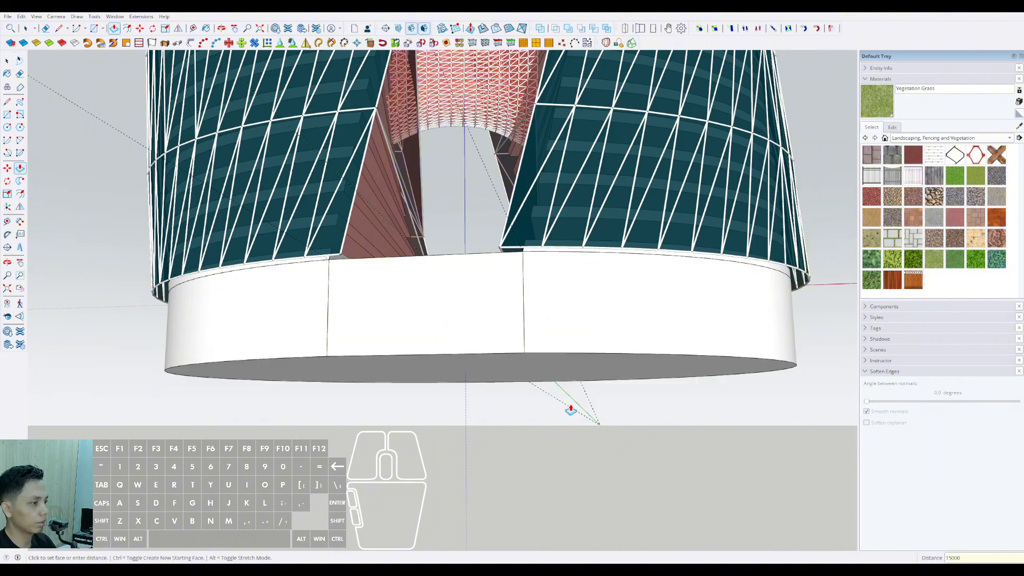
{"action": "key", "text": "space"}
Step: Select the whole extruded base block beneath the towers and make it a group
{"action": "scroll", "coordinate": [552, 360], "scroll_direction": "down", "scroll_amount": 4}
{"action": "middle_click_drag", "start_coordinate": [550, 304], "coordinate": [461, 374], "text": "shift"}
{"action": "scroll", "coordinate": [478, 358], "scroll_direction": "down", "scroll_amount": 2}
{"action": "scroll", "coordinate": [479, 359], "scroll_direction": "down", "scroll_amount": 4}
{"action": "scroll", "coordinate": [469, 436], "scroll_direction": "up", "scroll_amount": 3}
{"action": "middle_click_drag", "start_coordinate": [468, 427], "coordinate": [469, 376], "text": "shift"}
{"action": "middle_click_drag", "start_coordinate": [469, 376], "coordinate": [449, 357]}
{"action": "scroll", "coordinate": [443, 369], "scroll_direction": "up", "scroll_amount": 2}
{"action": "middle_click_drag", "start_coordinate": [449, 357], "coordinate": [478, 429]}
{"action": "middle_click_drag", "start_coordinate": [484, 390], "coordinate": [451, 367], "text": "shift"}
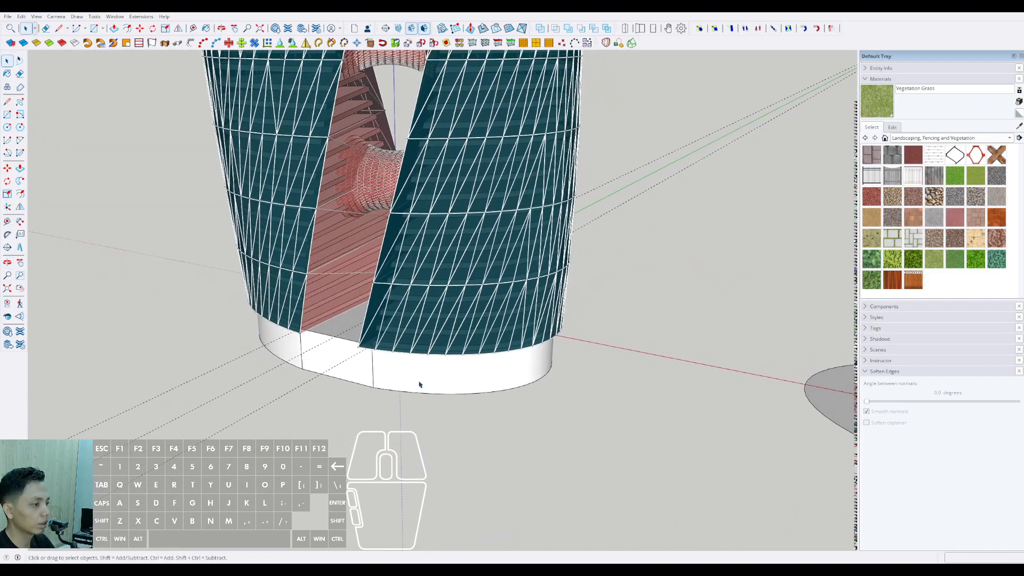
{"action": "scroll", "coordinate": [415, 377], "scroll_direction": "up", "scroll_amount": 1}
{"action": "triple_click", "coordinate": [413, 376]}
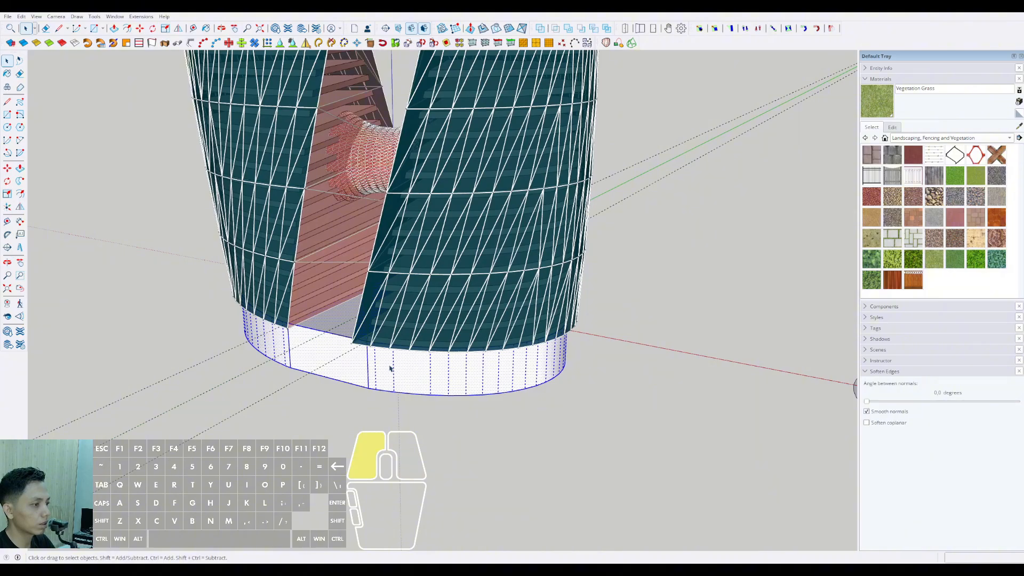
{"action": "left_click", "coordinate": [389, 368]}
{"action": "triple_click", "coordinate": [381, 363]}
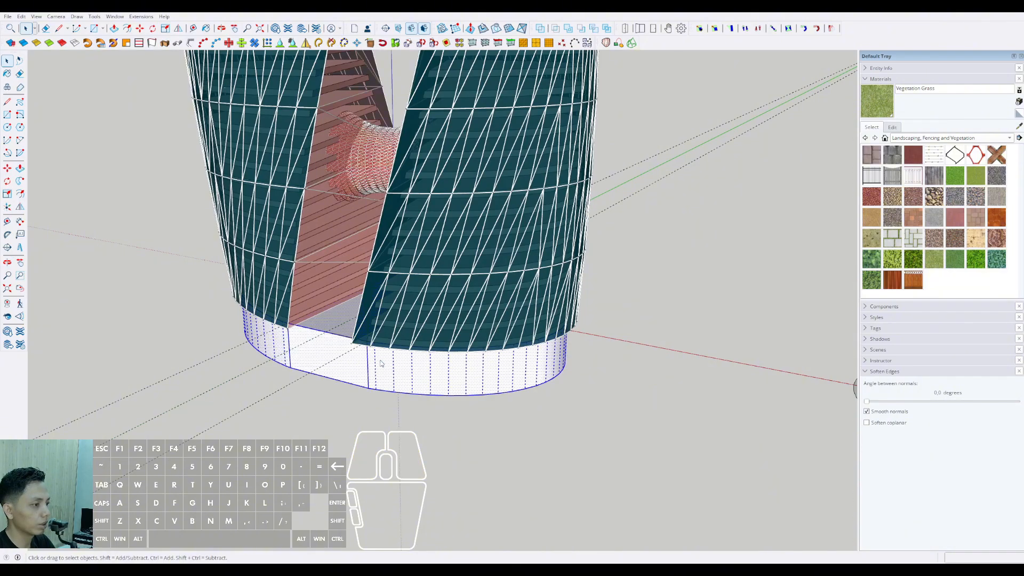
{"action": "key", "text": "g"}
Step: Inside the base group, offset the outline of its bottom face outward to form a surrounding ring
{"action": "middle_click_drag", "start_coordinate": [406, 438], "coordinate": [465, 353]}
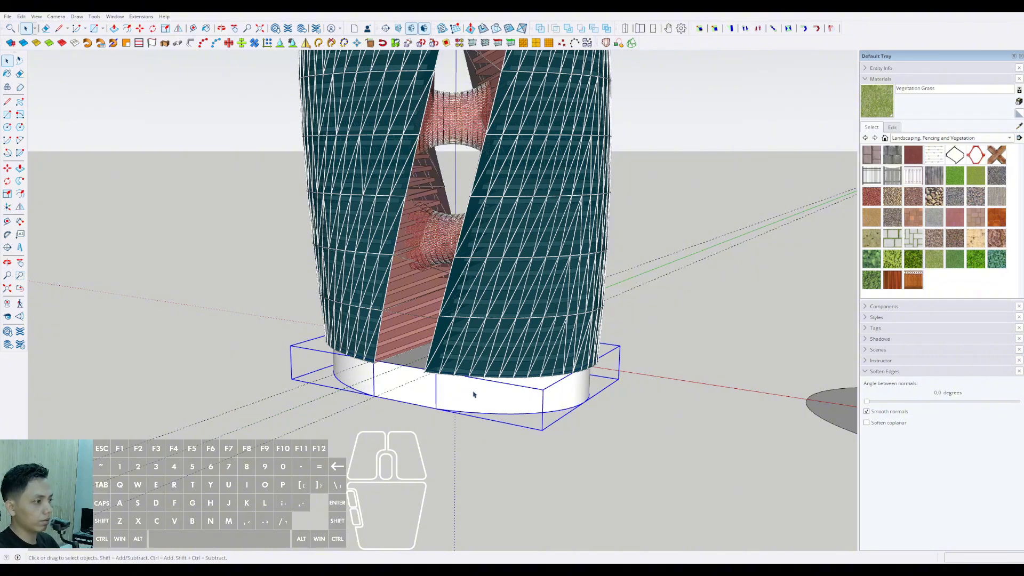
{"action": "middle_click_drag", "start_coordinate": [474, 394], "coordinate": [503, 322]}
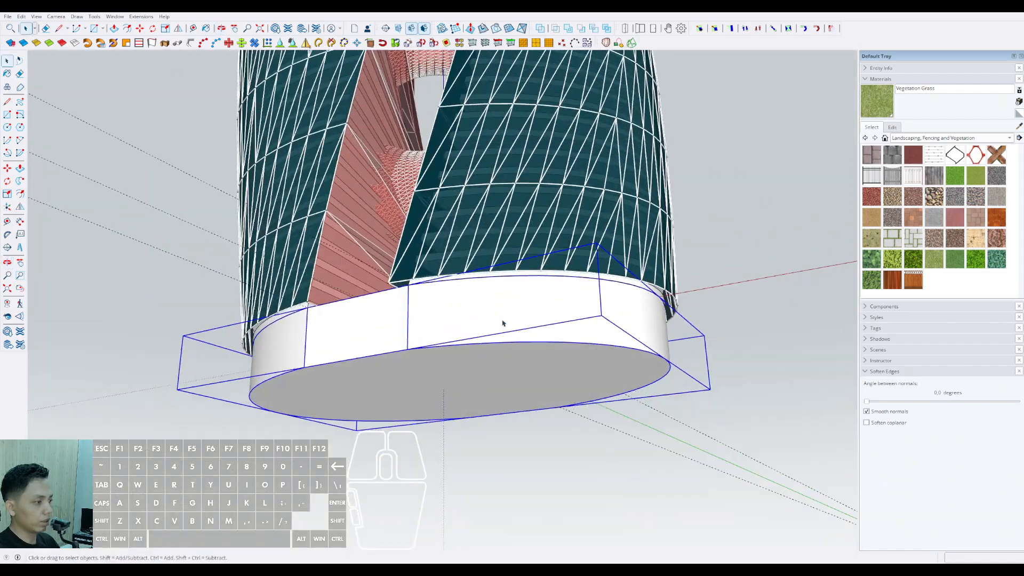
{"action": "double_click", "coordinate": [459, 368]}
{"action": "middle_click_drag", "start_coordinate": [460, 368], "coordinate": [477, 283]}
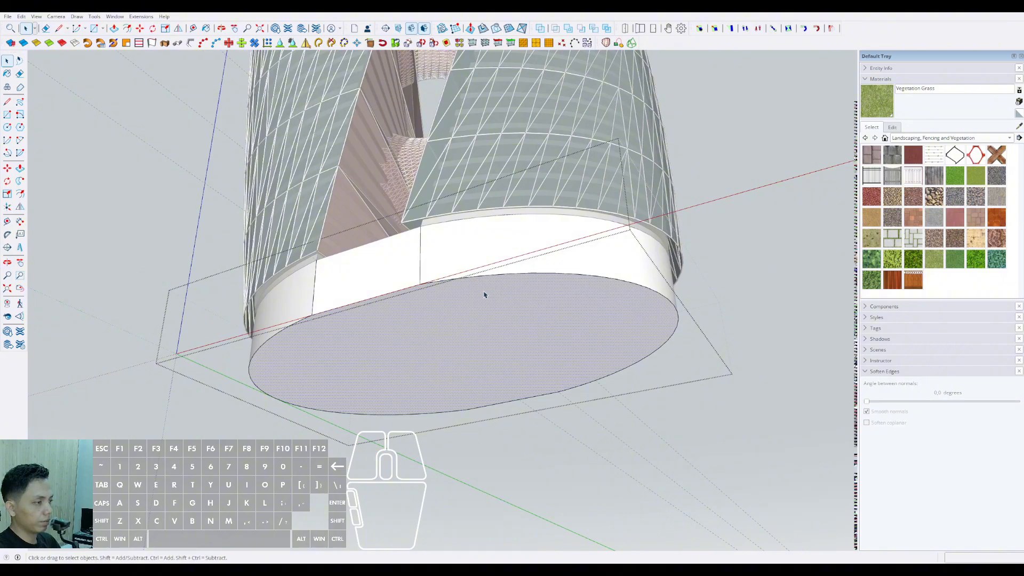
{"action": "scroll", "coordinate": [484, 295], "scroll_direction": "up", "scroll_amount": 2}
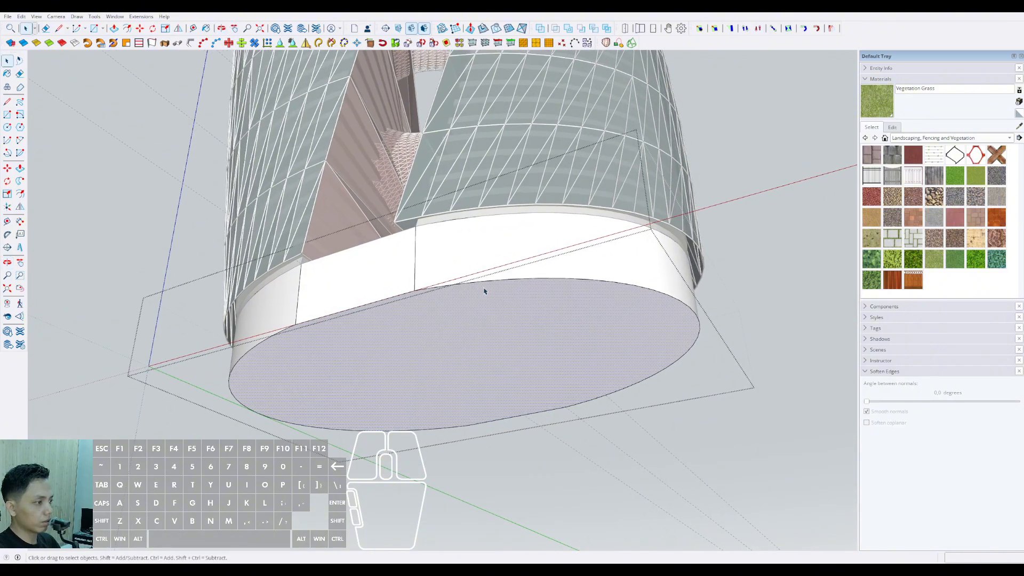
{"action": "middle_click_drag", "start_coordinate": [474, 294], "coordinate": [667, 267]}
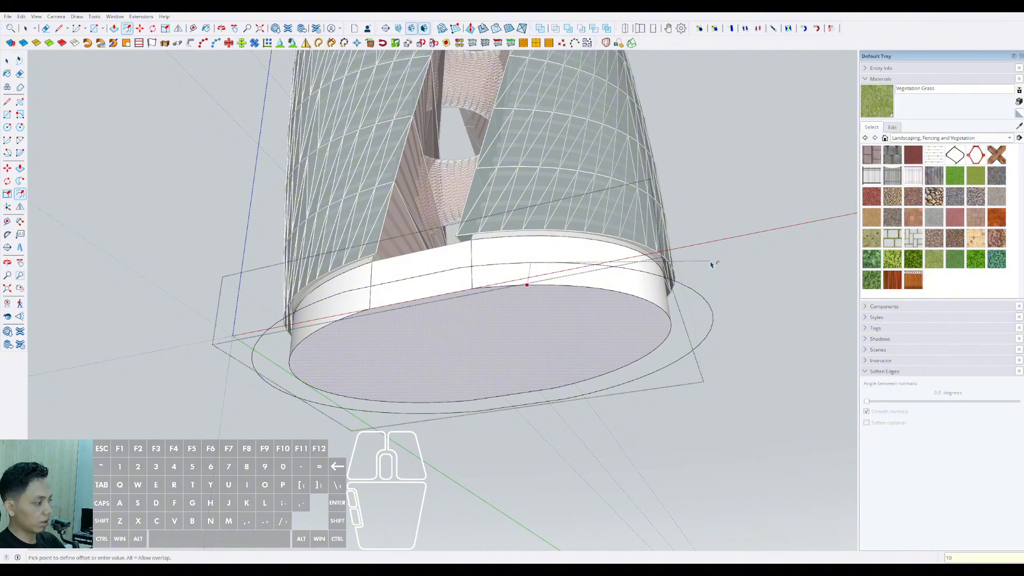
{"action": "key", "text": "Return"}
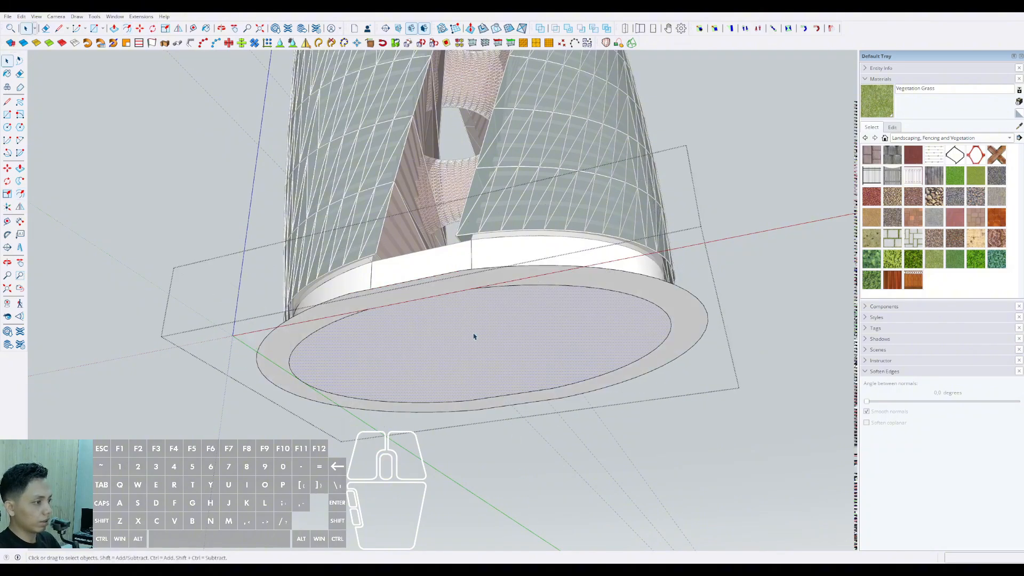
Step: Push/Pull the ring around the base block up 15000, level with the block's top
{"action": "middle_click_drag", "start_coordinate": [503, 267], "coordinate": [411, 435]}
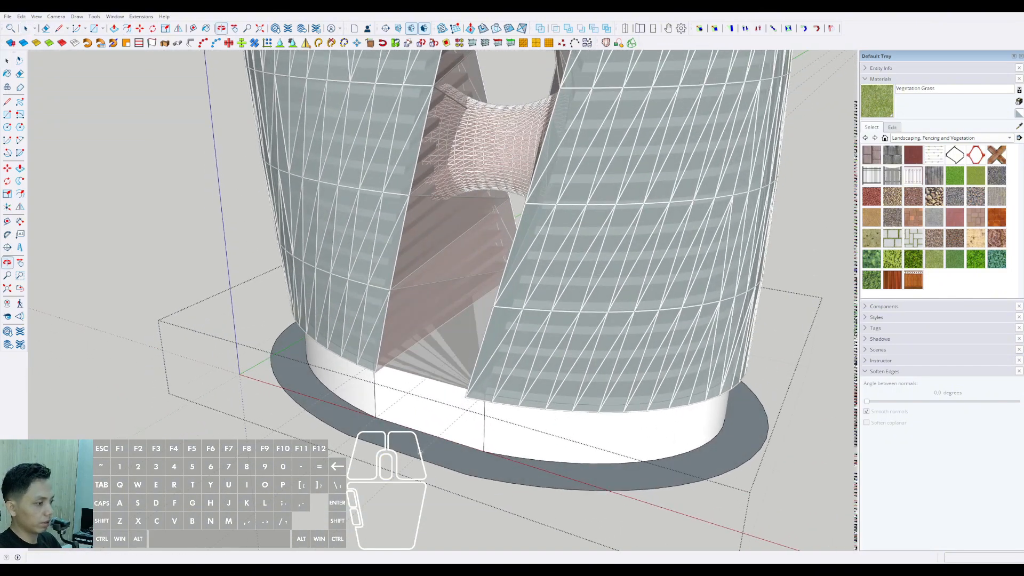
{"action": "scroll", "coordinate": [411, 434], "scroll_direction": "up", "scroll_amount": 2}
{"action": "left_click", "coordinate": [405, 433]}
{"action": "key", "text": "v"}
{"action": "left_click", "coordinate": [464, 351]}
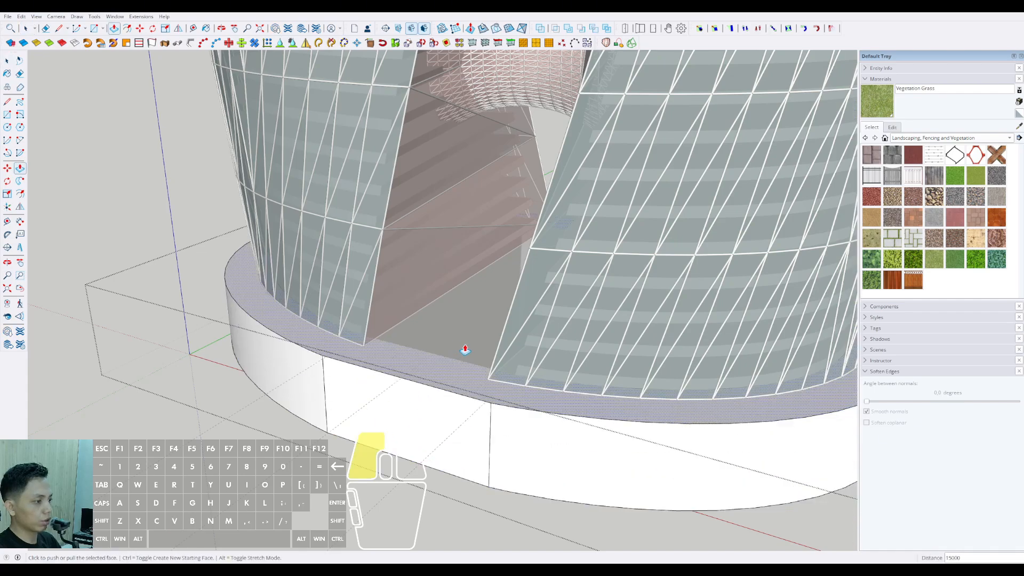
{"action": "key", "text": "space"}
{"action": "scroll", "coordinate": [433, 354], "scroll_direction": "down", "scroll_amount": 3}
{"action": "middle_click_drag", "start_coordinate": [466, 370], "coordinate": [473, 379]}
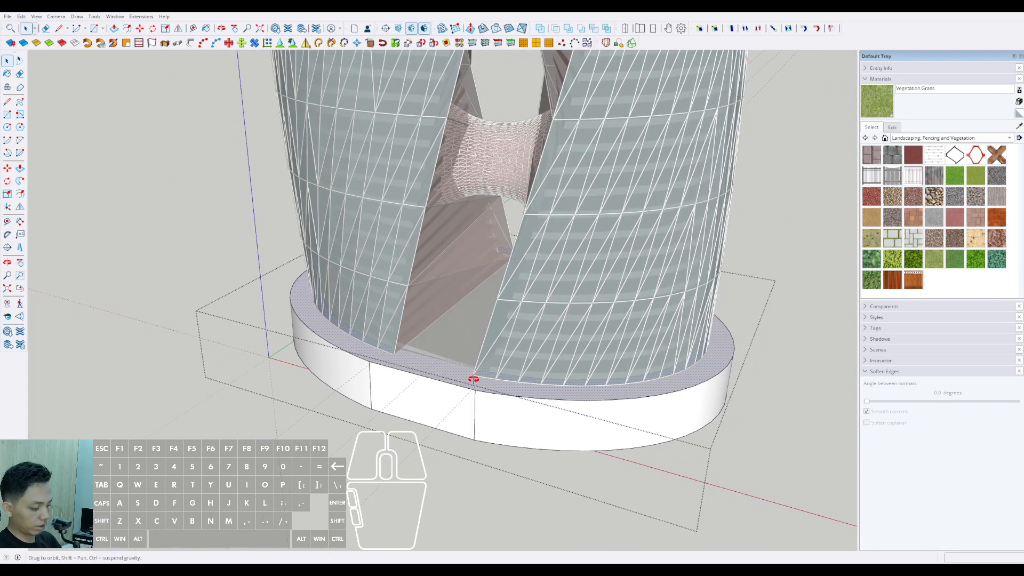
Step: Try deleting the inner top face of the base block inside its group, and undo the deletion
{"action": "key", "text": "comma"}
{"action": "key", "text": "Delete"}
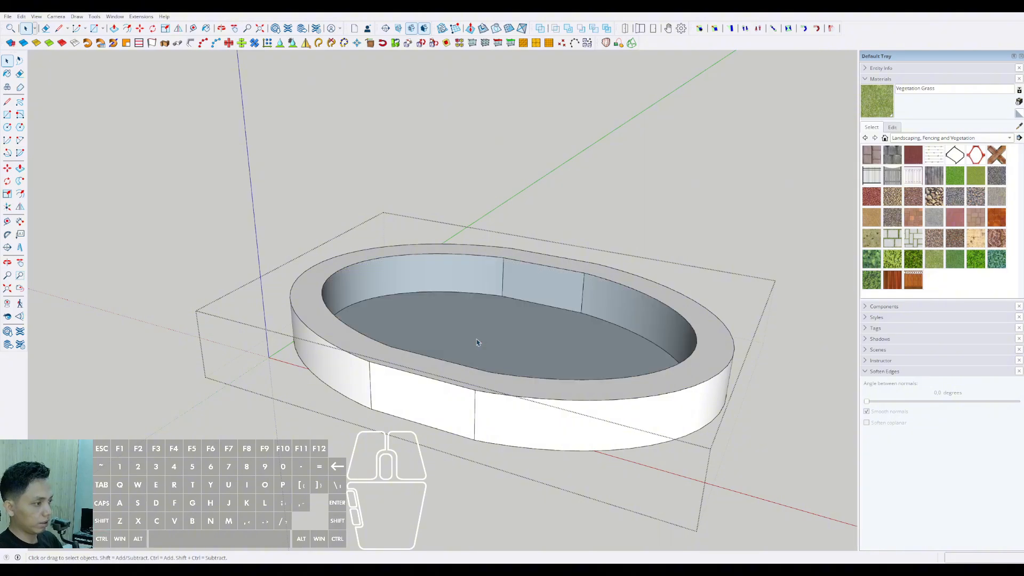
{"action": "key", "text": "ctrl+z"}
Step: Close the base group and examine the base beneath the twin towers
{"action": "scroll", "coordinate": [478, 342], "scroll_direction": "down", "scroll_amount": 1}
{"action": "left_click", "coordinate": [761, 224]}
{"action": "middle_click_drag", "start_coordinate": [526, 333], "coordinate": [473, 443]}
{"action": "scroll", "coordinate": [509, 351], "scroll_direction": "up", "scroll_amount": 1}
{"action": "scroll", "coordinate": [486, 386], "scroll_direction": "down", "scroll_amount": 2}
{"action": "scroll", "coordinate": [461, 406], "scroll_direction": "down", "scroll_amount": 2}
{"action": "mouse_move", "coordinate": [462, 405]}
{"action": "middle_mouse_down", "text": "shift"}
{"action": "mouse_move", "coordinate": [446, 441]}
{"action": "mouse_move", "coordinate": [518, 467]}
{"action": "mouse_move", "coordinate": [471, 396]}
{"action": "middle_mouse_up", "text": "shift"}
{"action": "scroll", "coordinate": [473, 419], "scroll_direction": "up", "scroll_amount": 5}
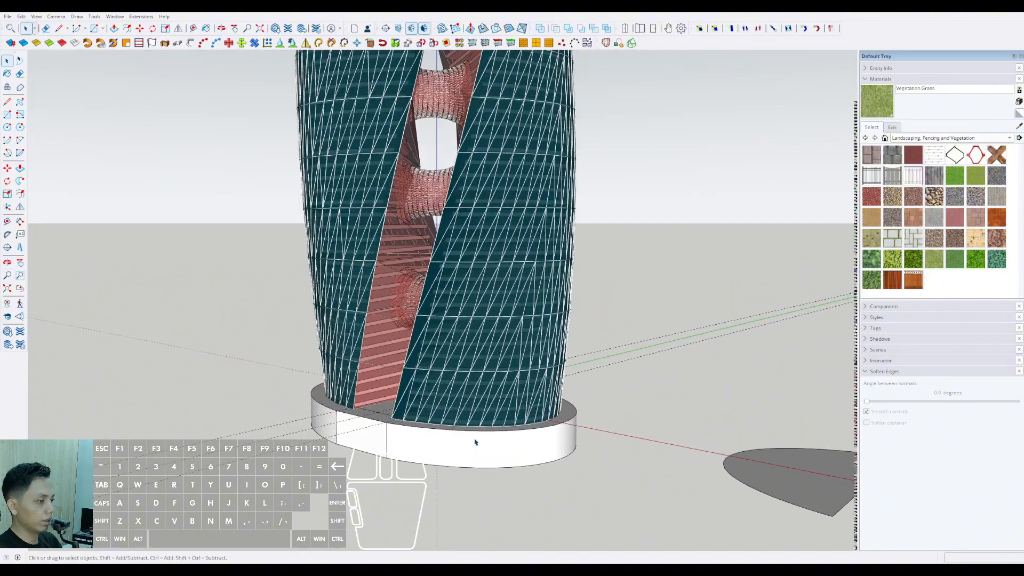
{"action": "middle_click_drag", "start_coordinate": [427, 361], "coordinate": [419, 415]}
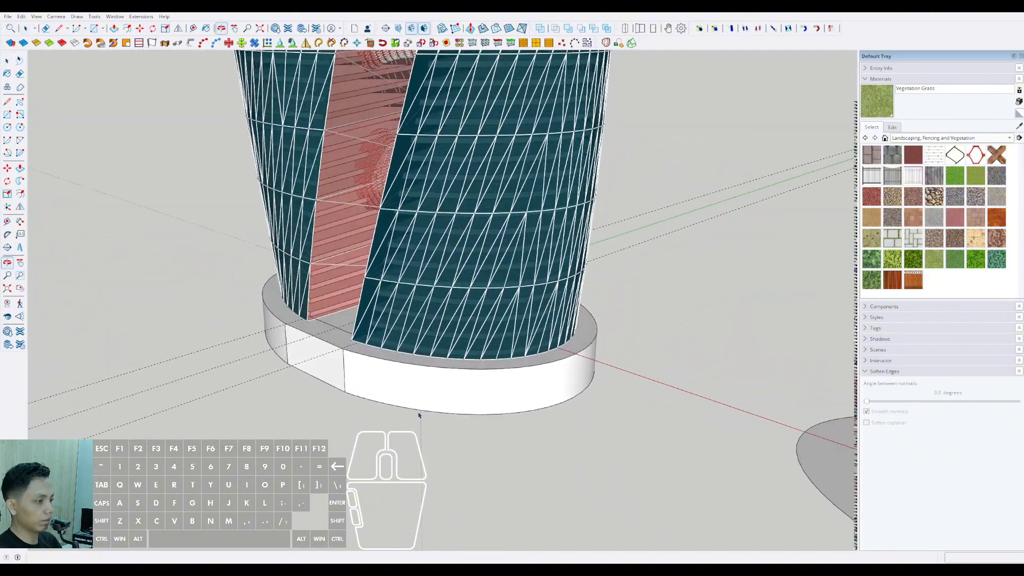
Step: Inside the base group, copy the curved outer bottom edge on one tower's side and close the group
{"action": "middle_click_drag", "start_coordinate": [370, 393], "coordinate": [406, 261]}
{"action": "triple_click", "coordinate": [381, 379]}
{"action": "left_click", "coordinate": [379, 374]}
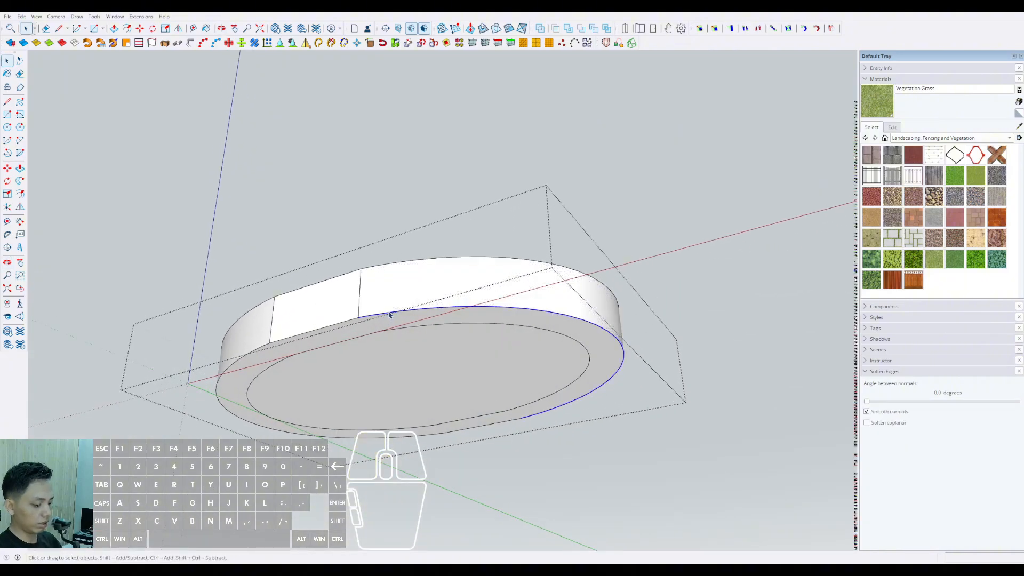
{"action": "middle_click_drag", "start_coordinate": [415, 320], "coordinate": [402, 344]}
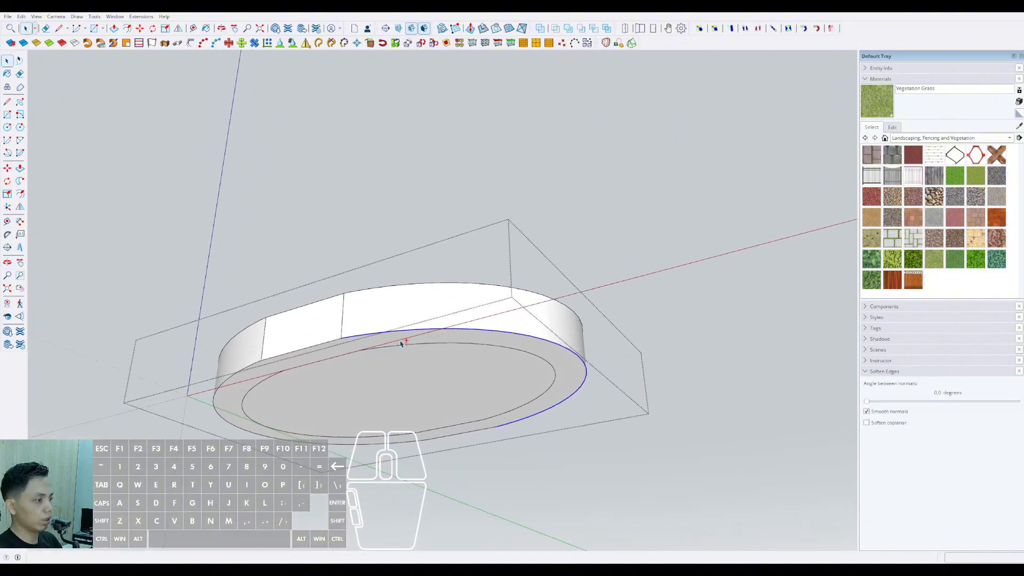
{"action": "left_click", "coordinate": [741, 197]}
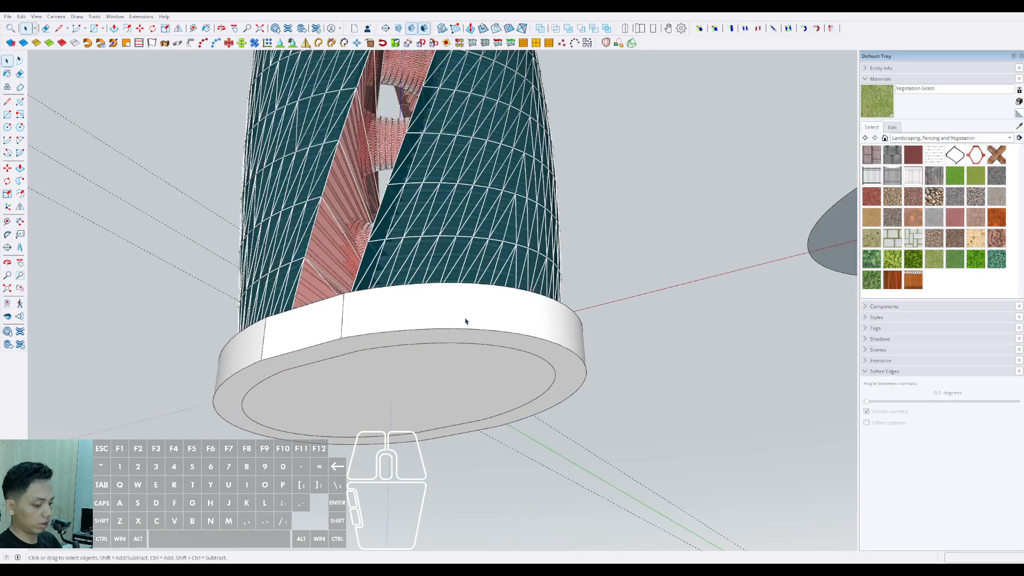
Step: Paste the copied curved edge in place outside the group and offset it outward by 40000
{"action": "middle_click_drag", "start_coordinate": [399, 336], "coordinate": [465, 395]}
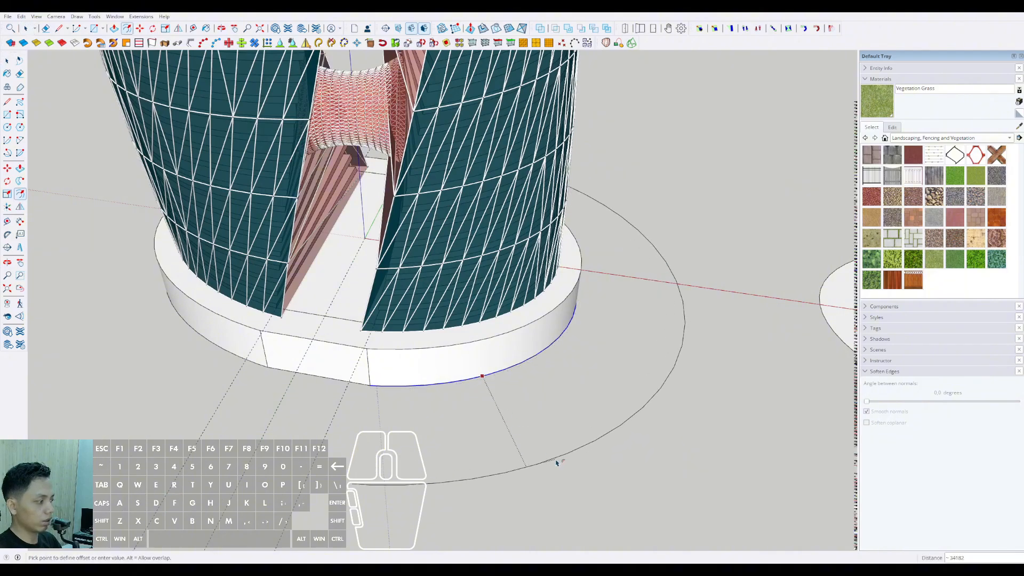
{"action": "scroll", "coordinate": [557, 463], "scroll_direction": "down", "scroll_amount": 2}
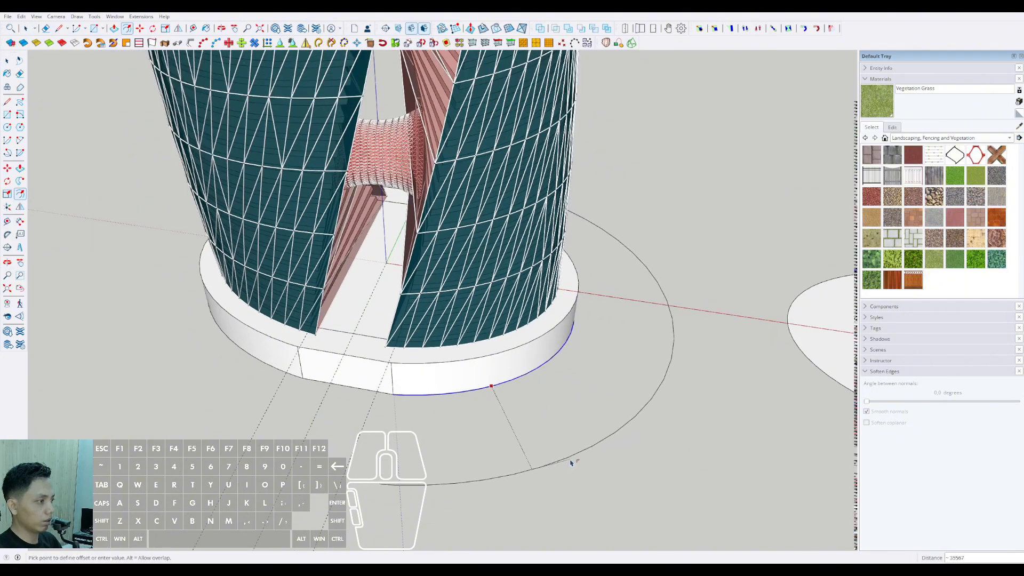
{"action": "middle_click_drag", "start_coordinate": [570, 463], "coordinate": [456, 462]}
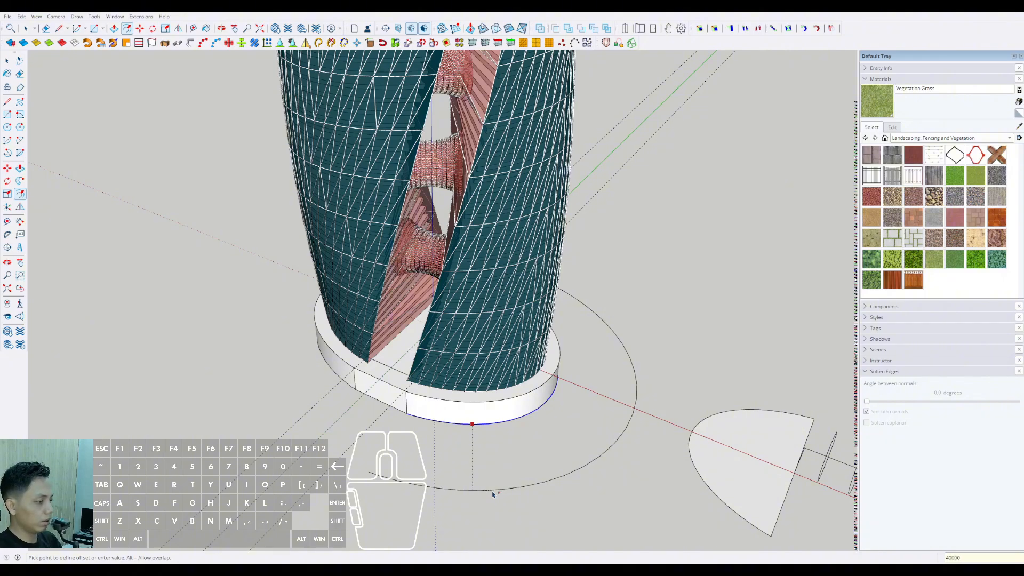
{"action": "key", "text": "space"}
Step: Draw a line outward along the green axis from the base's bottom corner and connect the offset arc's nearest end to it
{"action": "scroll", "coordinate": [489, 404], "scroll_direction": "down", "scroll_amount": 2}
{"action": "middle_click_drag", "start_coordinate": [488, 404], "coordinate": [493, 473], "text": "shift"}
{"action": "middle_click_drag", "start_coordinate": [493, 474], "coordinate": [530, 427]}
{"action": "scroll", "coordinate": [443, 432], "scroll_direction": "up", "scroll_amount": 3}
{"action": "middle_click_drag", "start_coordinate": [474, 443], "coordinate": [453, 421], "text": "shift"}
{"action": "middle_click_drag", "start_coordinate": [453, 421], "coordinate": [427, 313], "text": "shift"}
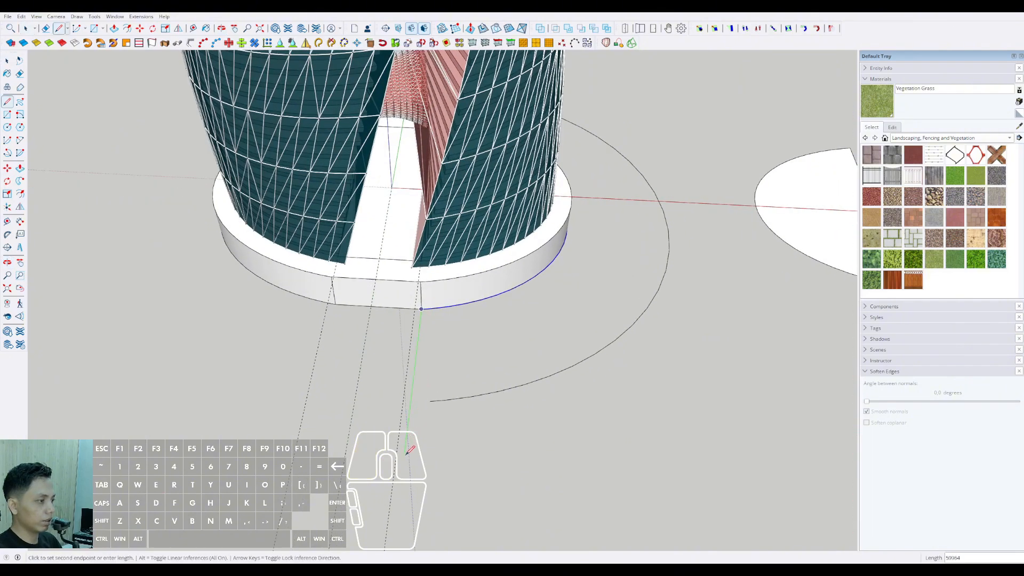
{"action": "key", "text": "Escape"}
{"action": "scroll", "coordinate": [434, 353], "scroll_direction": "up", "scroll_amount": 2}
{"action": "middle_click_drag", "start_coordinate": [443, 351], "coordinate": [409, 358]}
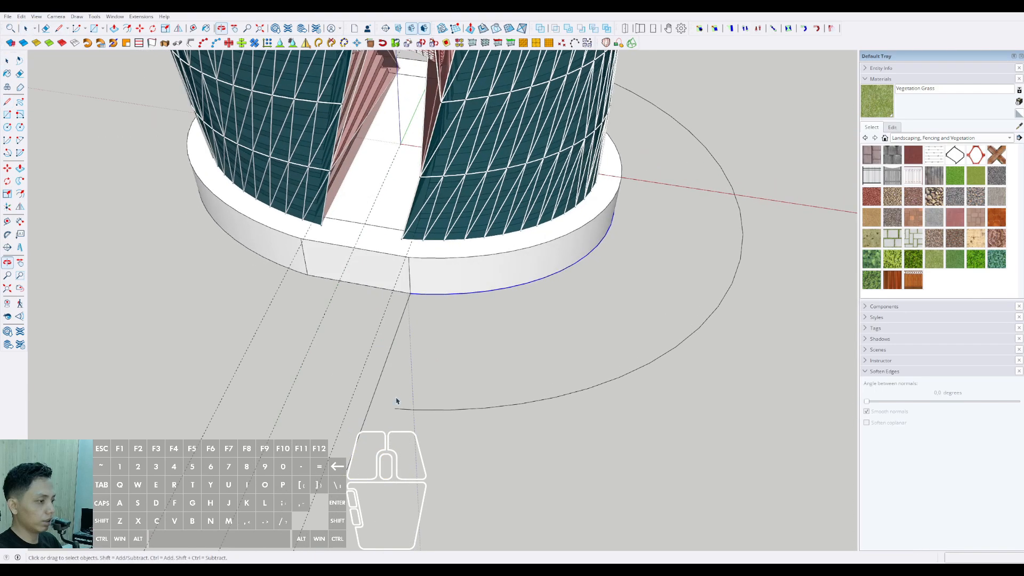
{"action": "scroll", "coordinate": [394, 408], "scroll_direction": "up", "scroll_amount": 2}
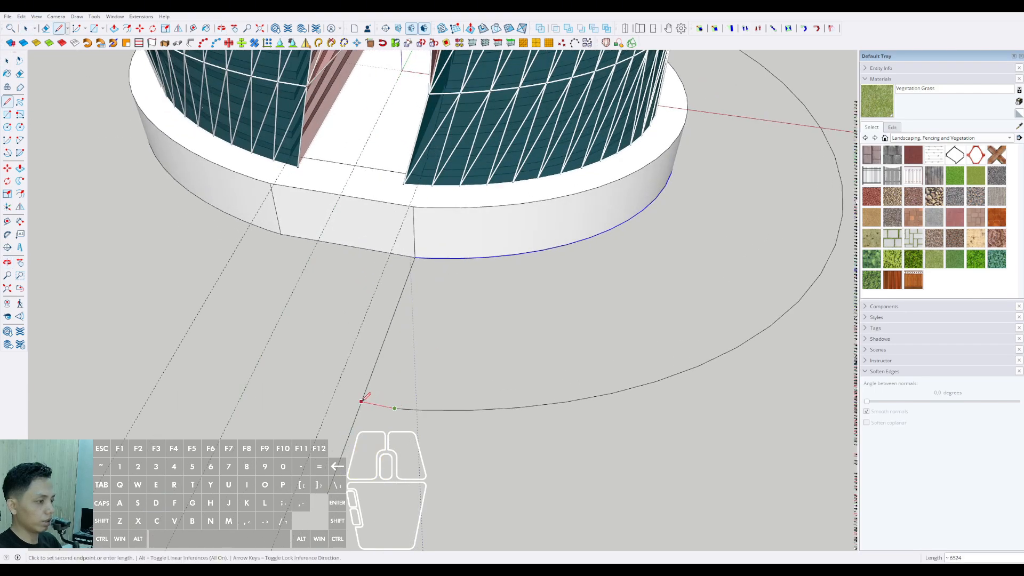
{"action": "key", "text": "space"}
Step: Connect the arc's other end to the matching line on the opposite side and erase the overhanging line ends
{"action": "middle_click_drag", "start_coordinate": [362, 399], "coordinate": [447, 349]}
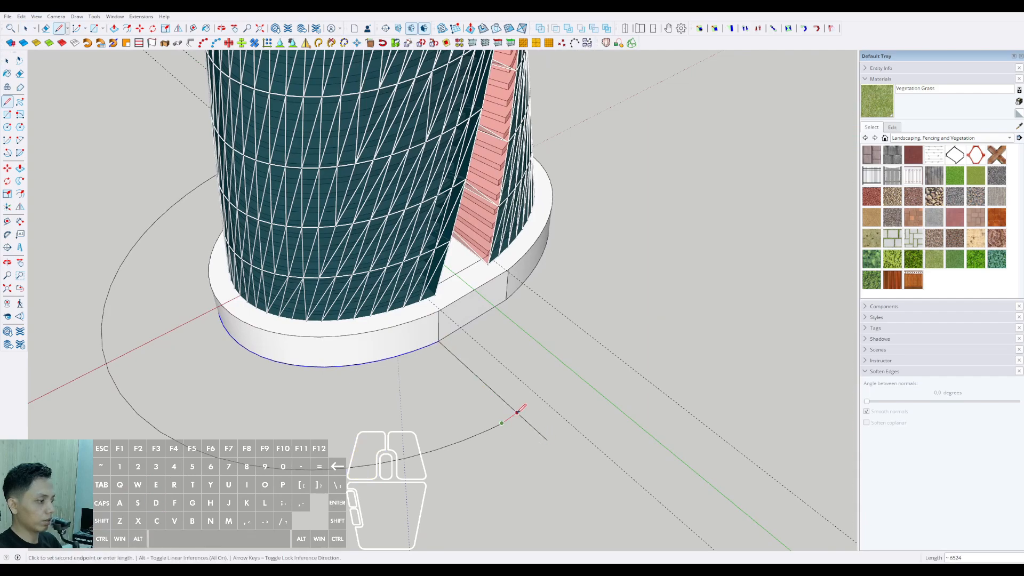
{"action": "left_click", "coordinate": [517, 412]}
{"action": "key", "text": "space"}
{"action": "mouse_move", "coordinate": [512, 421]}
{"action": "middle_mouse_down"}
{"action": "mouse_move", "coordinate": [727, 313]}
{"action": "mouse_move", "coordinate": [465, 341]}
{"action": "mouse_move", "coordinate": [428, 366]}
{"action": "mouse_move", "coordinate": [462, 388]}
{"action": "mouse_move", "coordinate": [486, 447]}
{"action": "middle_mouse_up"}
{"action": "key", "text": "e"}
{"action": "left_click", "coordinate": [422, 358]}
{"action": "key", "text": "space"}
Step: Push/Pull the new curved ground face up level with the top of the base
{"action": "scroll", "coordinate": [397, 446], "scroll_direction": "up", "scroll_amount": 3}
{"action": "middle_click_drag", "start_coordinate": [397, 446], "coordinate": [479, 403], "text": "shift"}
{"action": "scroll", "coordinate": [432, 396], "scroll_direction": "up", "scroll_amount": 2}
{"action": "left_click", "coordinate": [469, 388]}
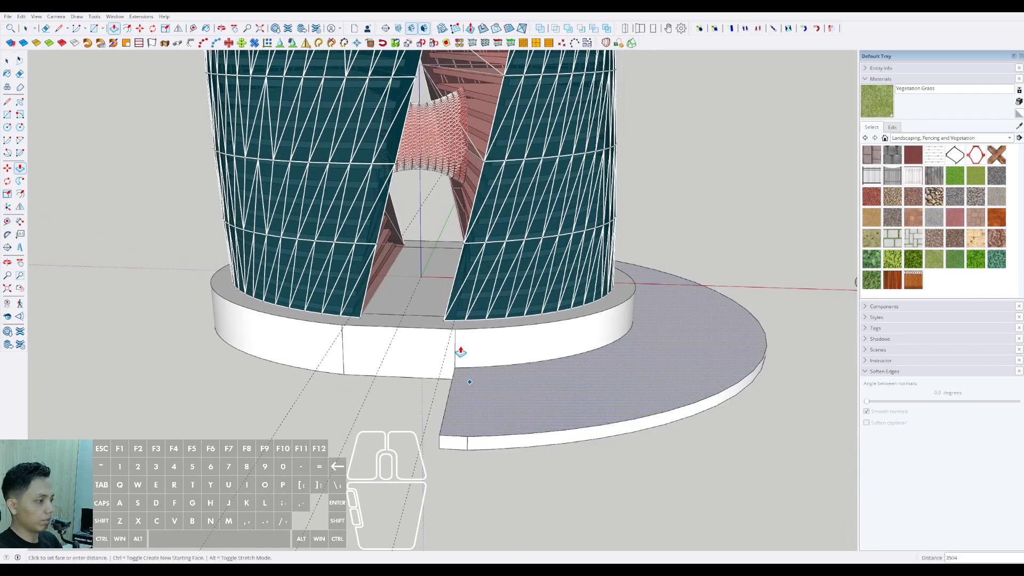
{"action": "middle_click_drag", "start_coordinate": [432, 335], "coordinate": [518, 391]}
{"action": "left_click", "coordinate": [508, 394]}
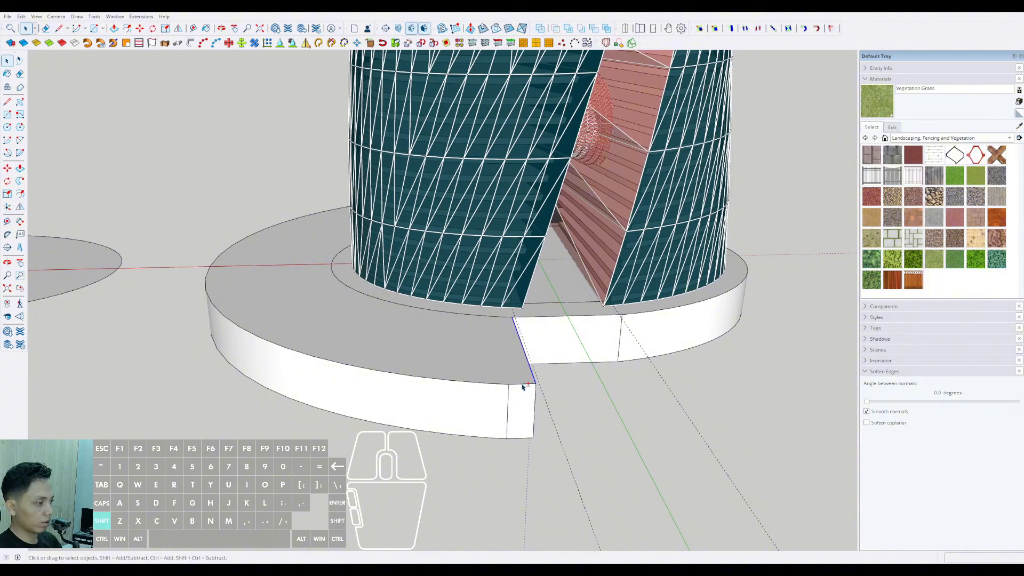
{"action": "scroll", "coordinate": [522, 388], "scroll_direction": "up", "scroll_amount": 3}
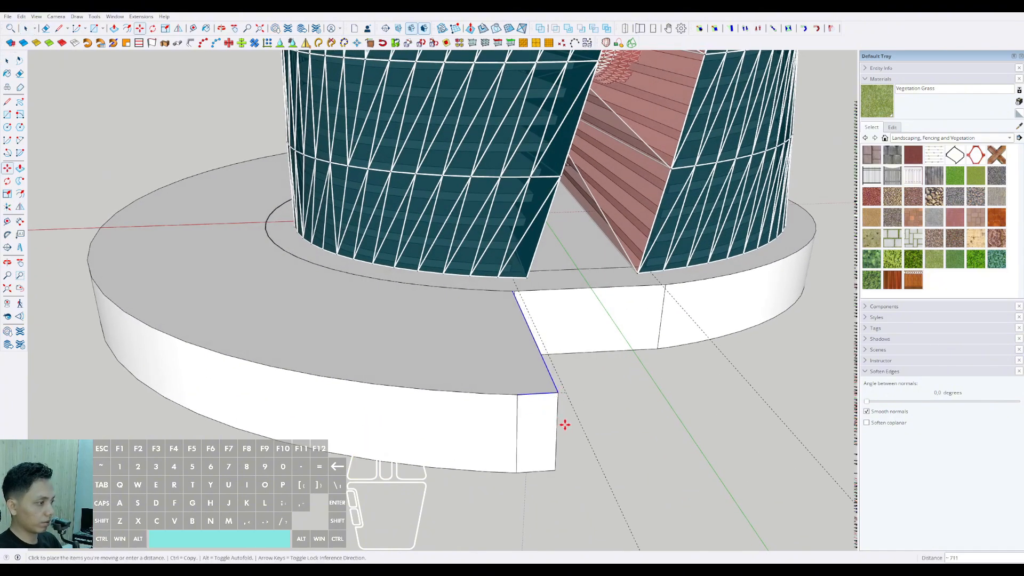
{"action": "key", "text": "space"}
Step: Examine the raised podium wing and the towers from several sides
{"action": "middle_click_drag", "start_coordinate": [565, 424], "coordinate": [693, 374]}
{"action": "scroll", "coordinate": [695, 328], "scroll_direction": "up", "scroll_amount": 3}
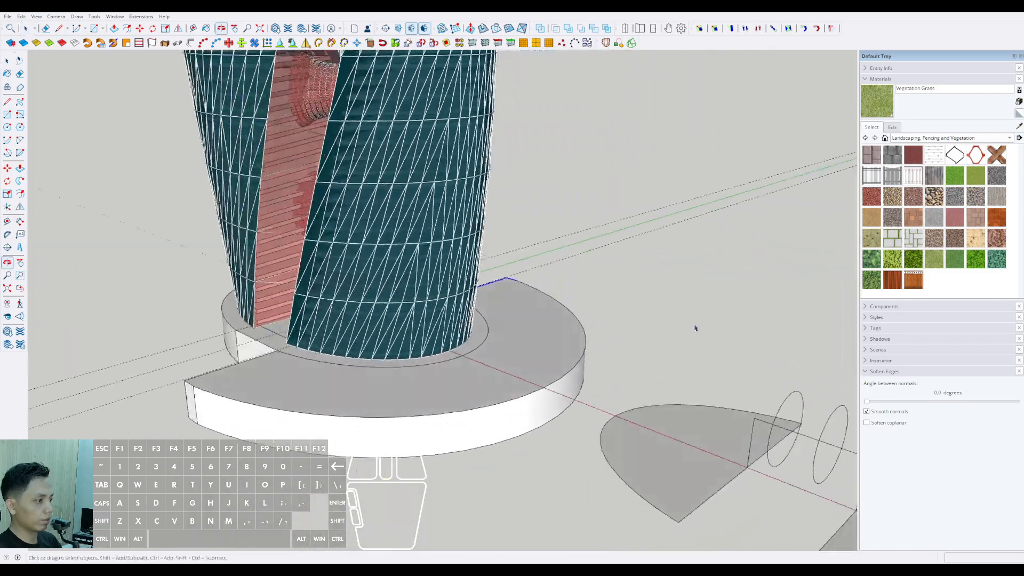
{"action": "scroll", "coordinate": [425, 391], "scroll_direction": "down", "scroll_amount": 2}
{"action": "middle_click_drag", "start_coordinate": [432, 391], "coordinate": [562, 374], "text": "shift"}
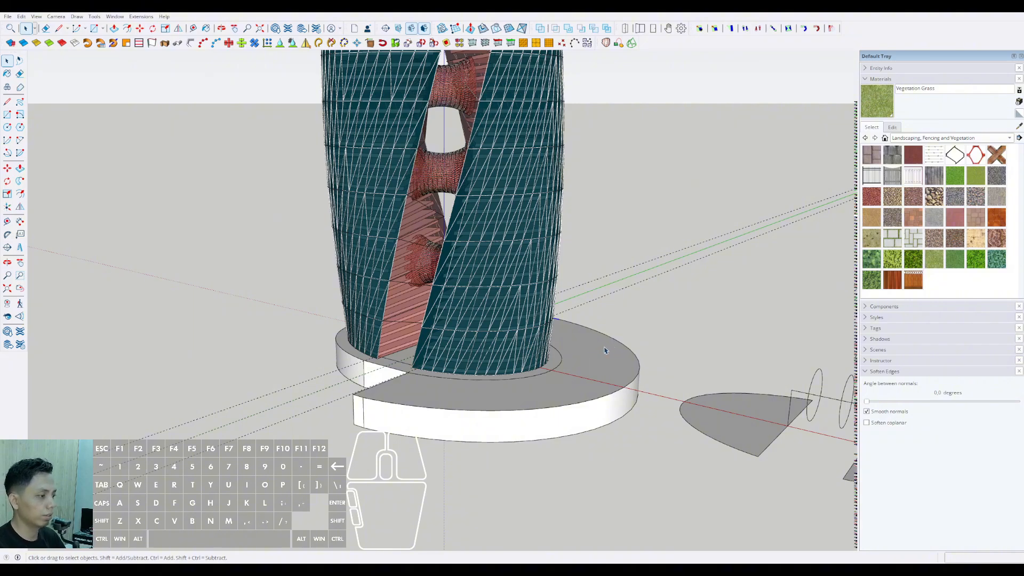
{"action": "middle_click_drag", "start_coordinate": [555, 379], "coordinate": [487, 408]}
{"action": "scroll", "coordinate": [488, 406], "scroll_direction": "down", "scroll_amount": 3}
{"action": "scroll", "coordinate": [494, 407], "scroll_direction": "up", "scroll_amount": 2}
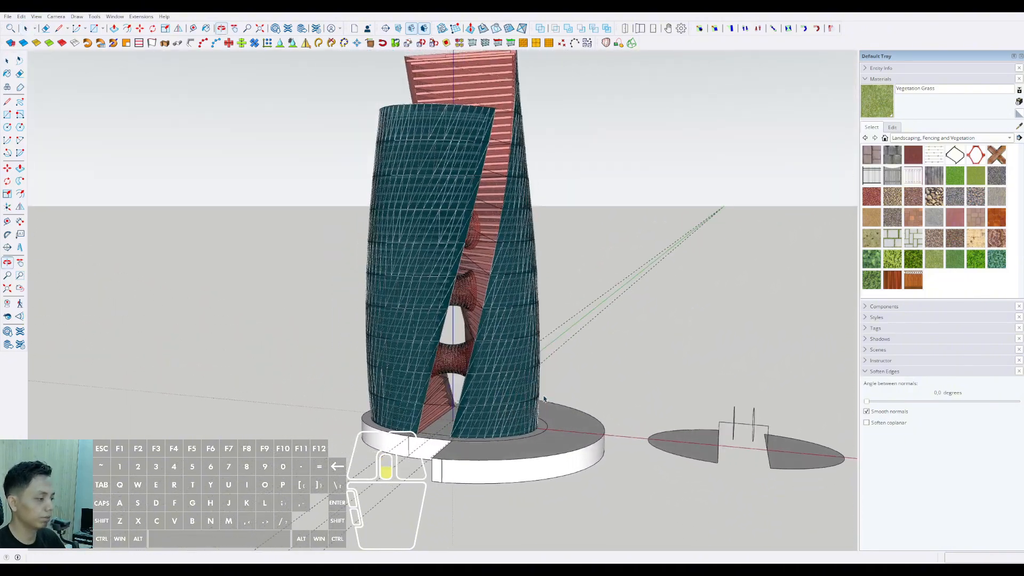
Step: Draw a line across the podium wing's top from the outer arc's endpoint to the adjoining base corner
{"action": "scroll", "coordinate": [486, 445], "scroll_direction": "up", "scroll_amount": 3}
{"action": "scroll", "coordinate": [487, 445], "scroll_direction": "up", "scroll_amount": 2}
{"action": "middle_click_drag", "start_coordinate": [465, 443], "coordinate": [468, 421], "text": "shift"}
{"action": "scroll", "coordinate": [434, 437], "scroll_direction": "up", "scroll_amount": 2}
{"action": "scroll", "coordinate": [483, 443], "scroll_direction": "up", "scroll_amount": 2}
{"action": "left_click", "coordinate": [481, 440]}
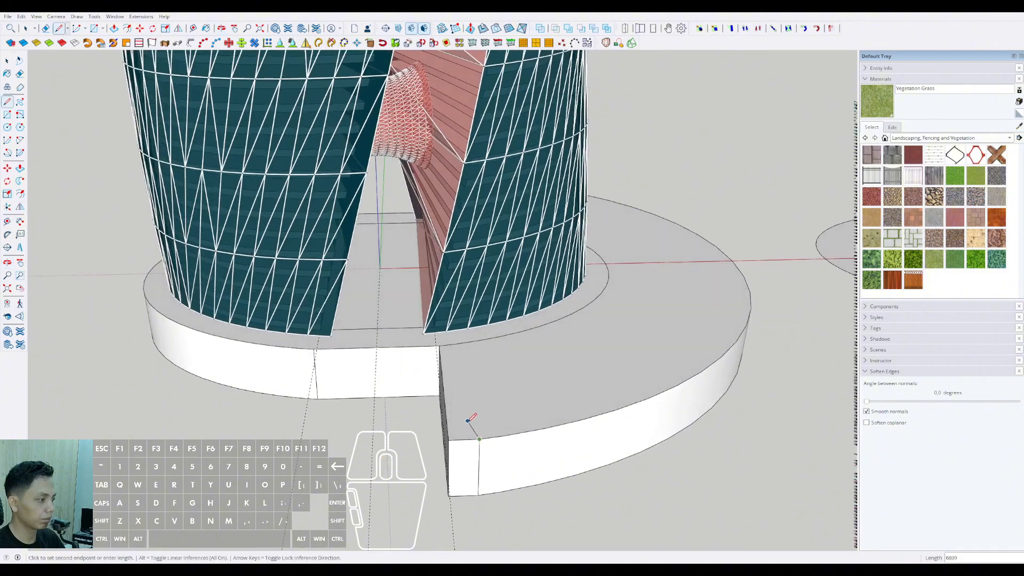
{"action": "scroll", "coordinate": [443, 347], "scroll_direction": "up", "scroll_amount": 3}
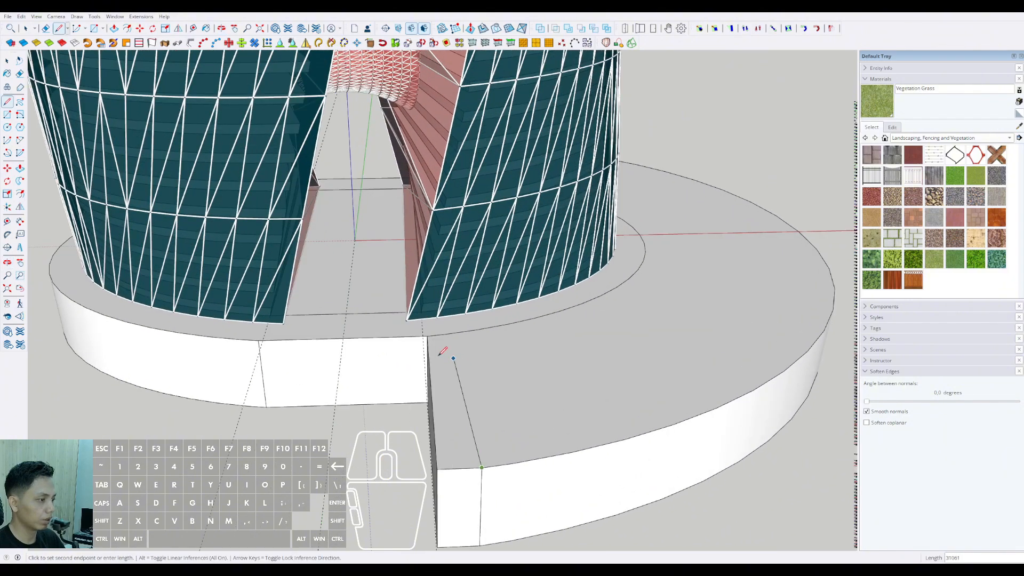
{"action": "scroll", "coordinate": [444, 348], "scroll_direction": "down", "scroll_amount": 1}
{"action": "key", "text": "space"}
Step: Draw the matching line at the wing's opposite end and Push/Pull the cut-off corner down 15000 to remove it
{"action": "middle_click_drag", "start_coordinate": [443, 439], "coordinate": [571, 376]}
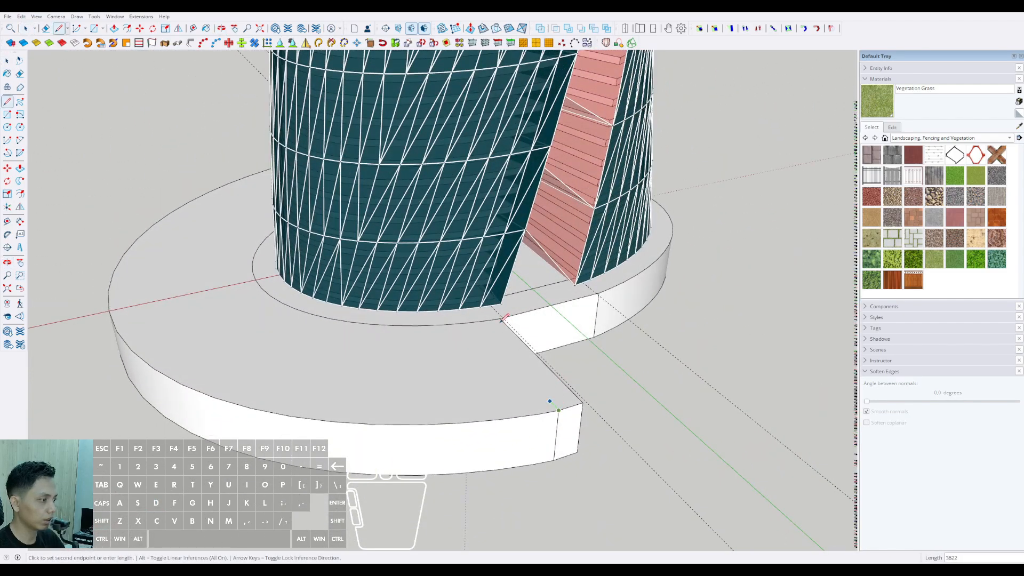
{"action": "scroll", "coordinate": [503, 318], "scroll_direction": "up", "scroll_amount": 1}
{"action": "scroll", "coordinate": [569, 405], "scroll_direction": "up", "scroll_amount": 1}
{"action": "key", "text": "p"}
{"action": "left_click", "coordinate": [567, 404]}
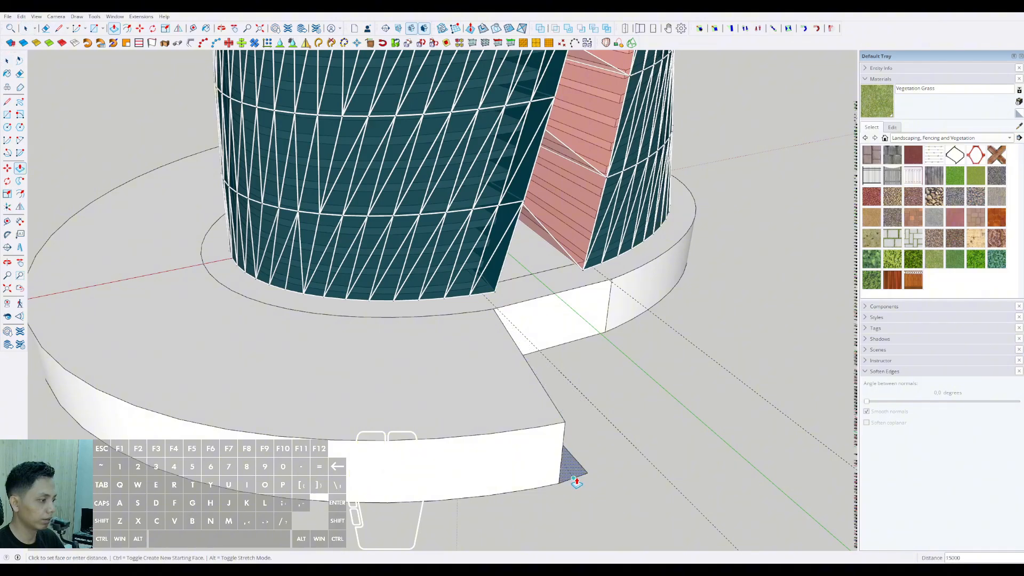
{"action": "key", "text": "space"}
Step: Check both ends of the podium wing and undo the last edit
{"action": "middle_click_drag", "start_coordinate": [571, 468], "coordinate": [288, 384]}
{"action": "middle_click_drag", "start_coordinate": [633, 430], "coordinate": [490, 421], "text": "shift"}
{"action": "middle_click_drag", "start_coordinate": [490, 421], "coordinate": [347, 387]}
{"action": "scroll", "coordinate": [454, 422], "scroll_direction": "up", "scroll_amount": 1}
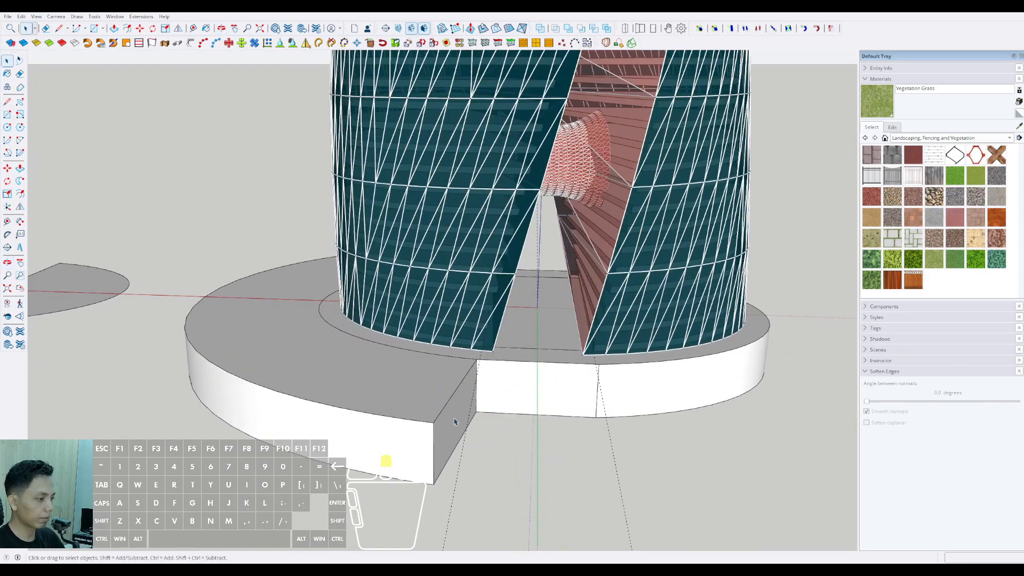
{"action": "middle_click_drag", "start_coordinate": [455, 422], "coordinate": [559, 388]}
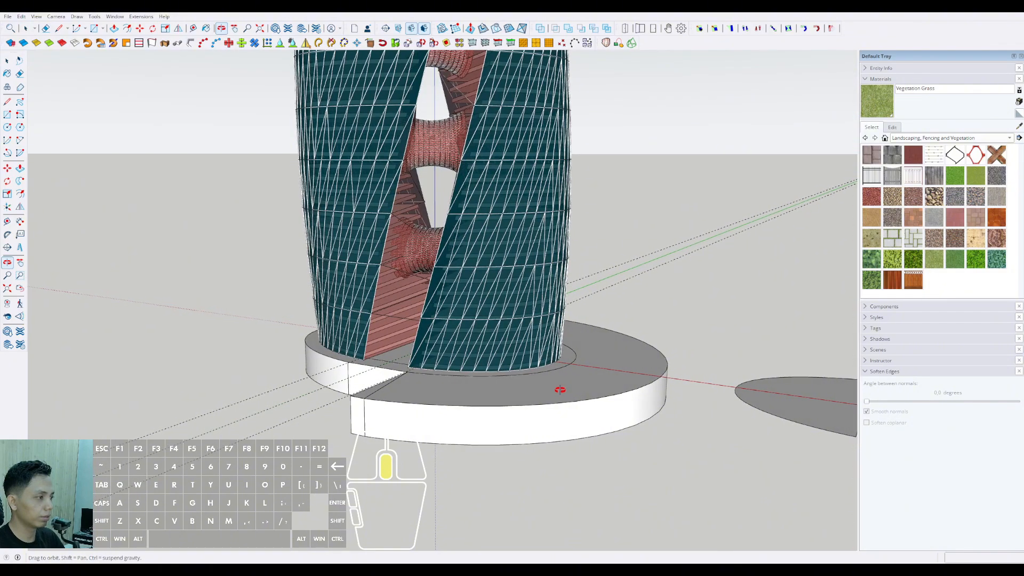
{"action": "middle_click_drag", "start_coordinate": [559, 390], "coordinate": [466, 421]}
{"action": "key", "text": "ctrl+z"}
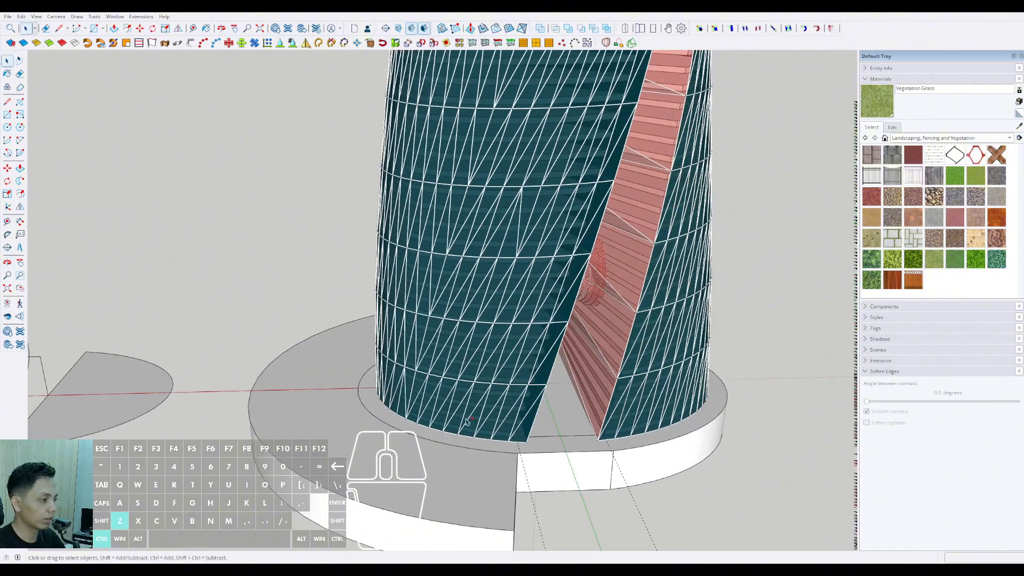
Step: Push/Pull the remaining cut-off corner at the wing's untrimmed end down to the ground to remove it
{"action": "middle_click_drag", "start_coordinate": [406, 450], "coordinate": [461, 398]}
{"action": "scroll", "coordinate": [461, 397], "scroll_direction": "up", "scroll_amount": 2}
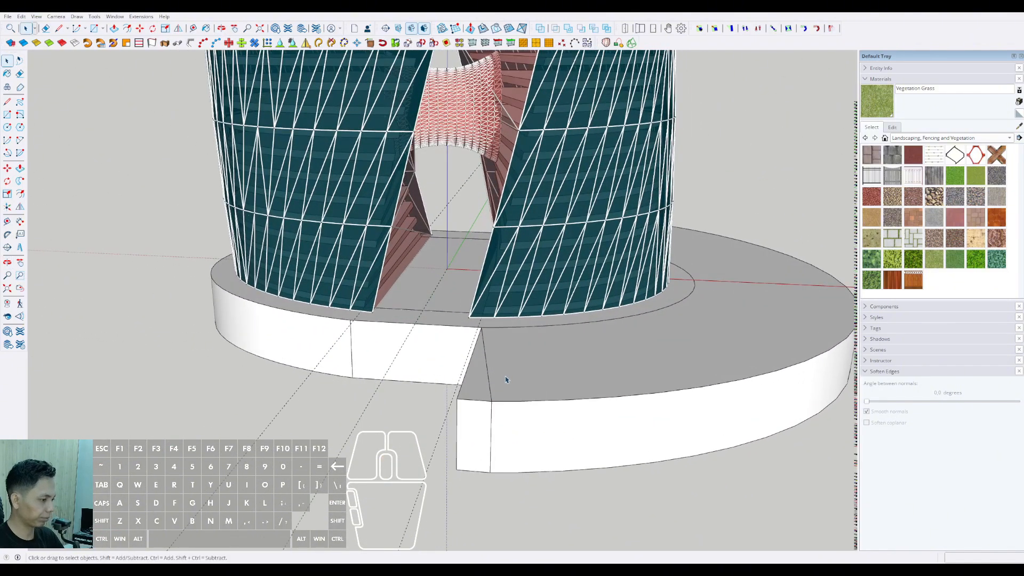
{"action": "scroll", "coordinate": [506, 379], "scroll_direction": "up", "scroll_amount": 2}
{"action": "scroll", "coordinate": [488, 381], "scroll_direction": "down", "scroll_amount": 2}
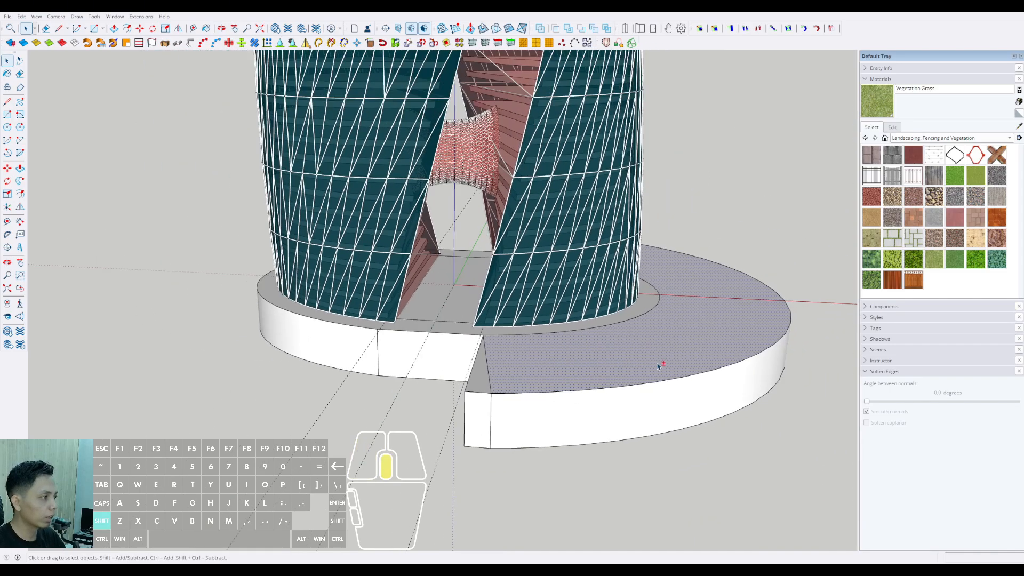
{"action": "middle_click_drag", "start_coordinate": [660, 366], "coordinate": [560, 368]}
{"action": "scroll", "coordinate": [473, 373], "scroll_direction": "down", "scroll_amount": 2}
{"action": "scroll", "coordinate": [273, 401], "scroll_direction": "up", "scroll_amount": 1}
{"action": "middle_click_drag", "start_coordinate": [273, 401], "coordinate": [507, 376]}
{"action": "scroll", "coordinate": [430, 402], "scroll_direction": "up", "scroll_amount": 2}
{"action": "left_click", "coordinate": [430, 401]}
Step: Move the top edge of the wing's trimmed end straight down about 13500 to slope the top surface into a ramp
{"action": "scroll", "coordinate": [449, 435], "scroll_direction": "down", "scroll_amount": 1}
{"action": "scroll", "coordinate": [507, 376], "scroll_direction": "up", "scroll_amount": 1}
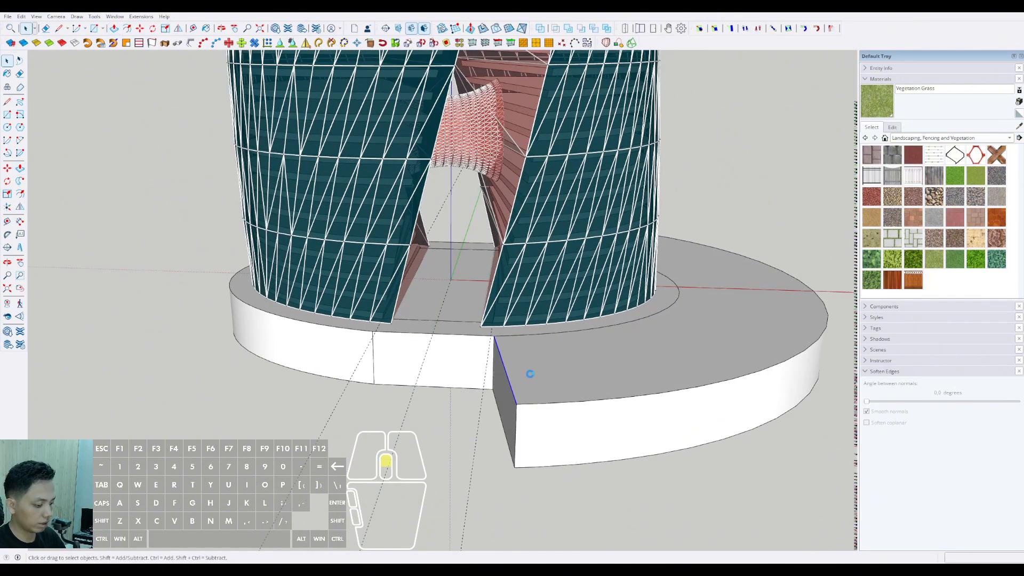
{"action": "key", "text": "m"}
{"action": "scroll", "coordinate": [518, 406], "scroll_direction": "up", "scroll_amount": 1}
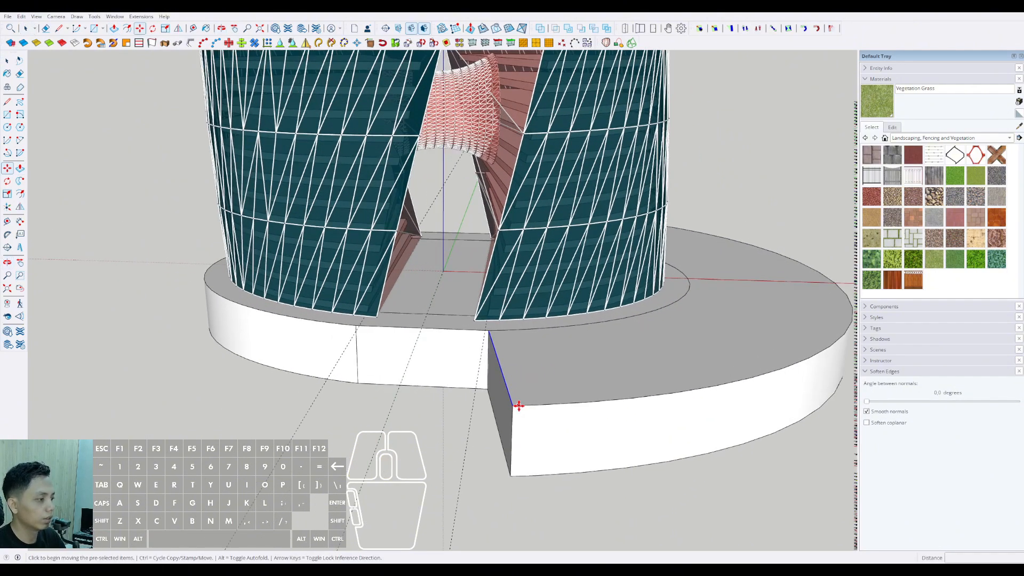
{"action": "left_click", "coordinate": [511, 407]}
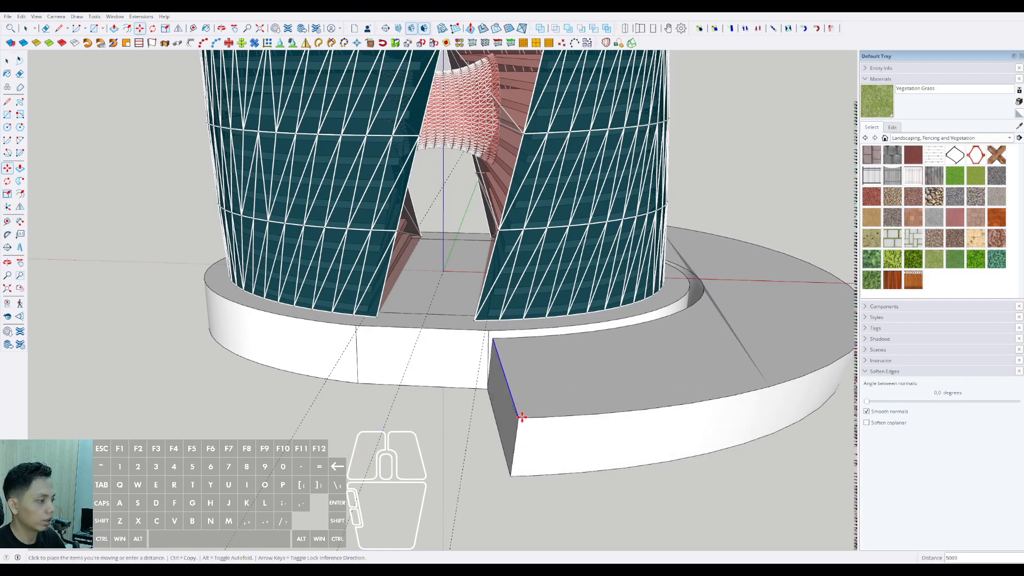
{"action": "key", "text": "shift"}
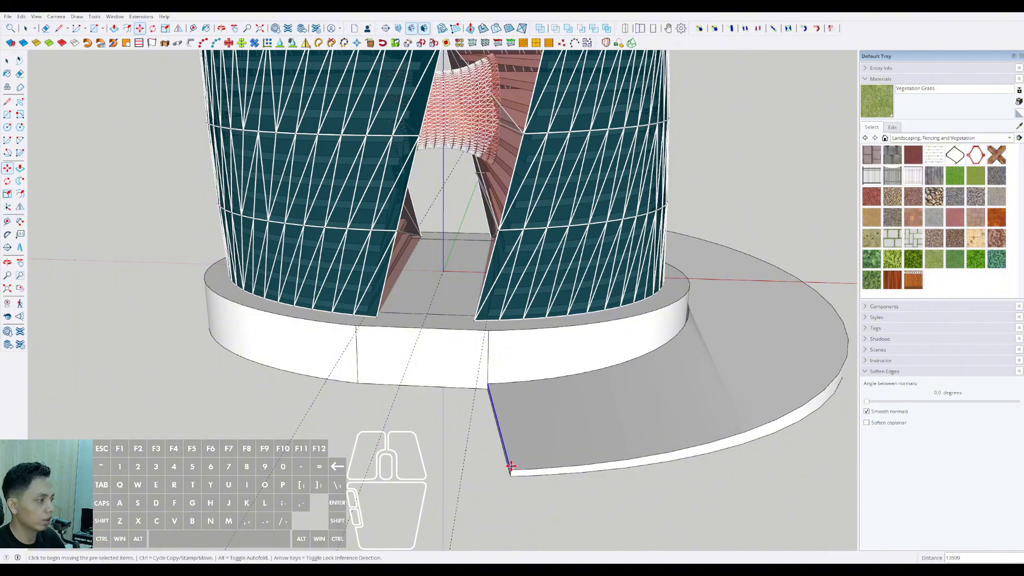
Step: Delete the sloping top surface of the podium wing
{"action": "scroll", "coordinate": [510, 466], "scroll_direction": "down", "scroll_amount": 5}
{"action": "middle_click_drag", "start_coordinate": [510, 465], "coordinate": [573, 424]}
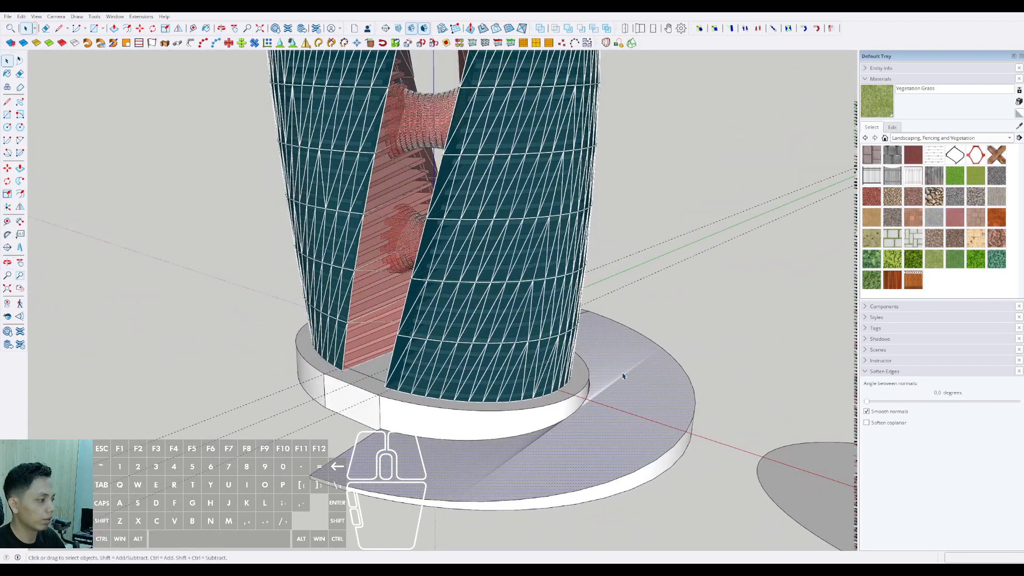
{"action": "middle_click_drag", "start_coordinate": [622, 376], "coordinate": [630, 435]}
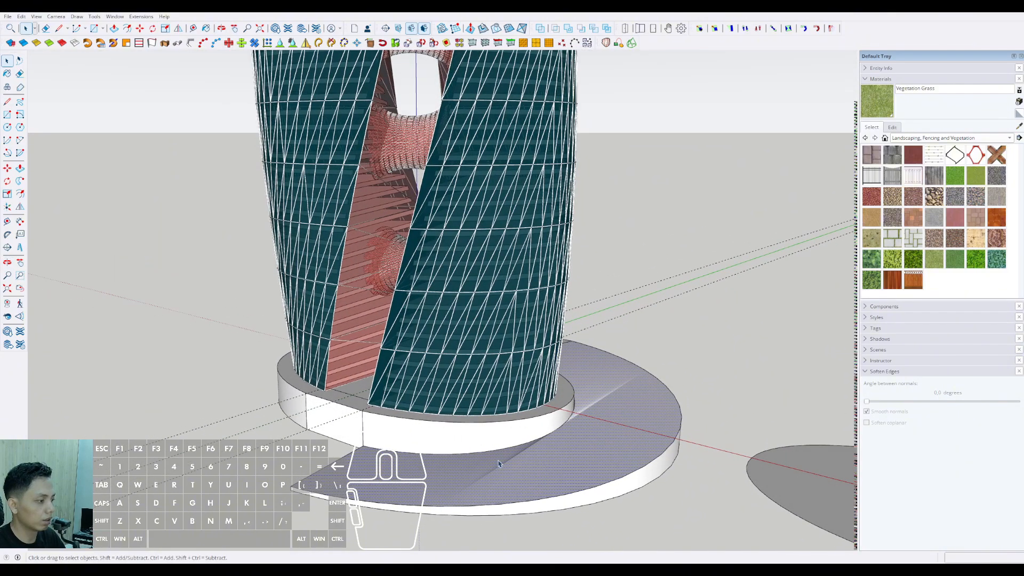
{"action": "key", "text": "e"}
{"action": "scroll", "coordinate": [535, 454], "scroll_direction": "down", "scroll_amount": 2}
{"action": "middle_click_drag", "start_coordinate": [535, 453], "coordinate": [453, 464]}
{"action": "scroll", "coordinate": [634, 383], "scroll_direction": "up", "scroll_amount": 3}
{"action": "middle_click_drag", "start_coordinate": [634, 383], "coordinate": [562, 403]}
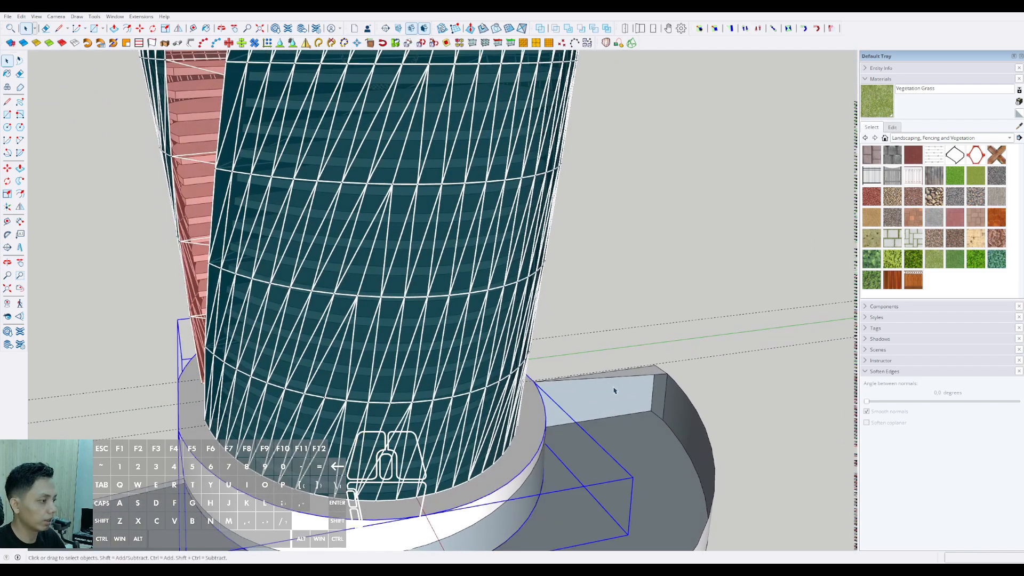
Step: Select the boundary edges around the podium wing's open top and skin a new sloping surface across them
{"action": "scroll", "coordinate": [549, 427], "scroll_direction": "down", "scroll_amount": 2}
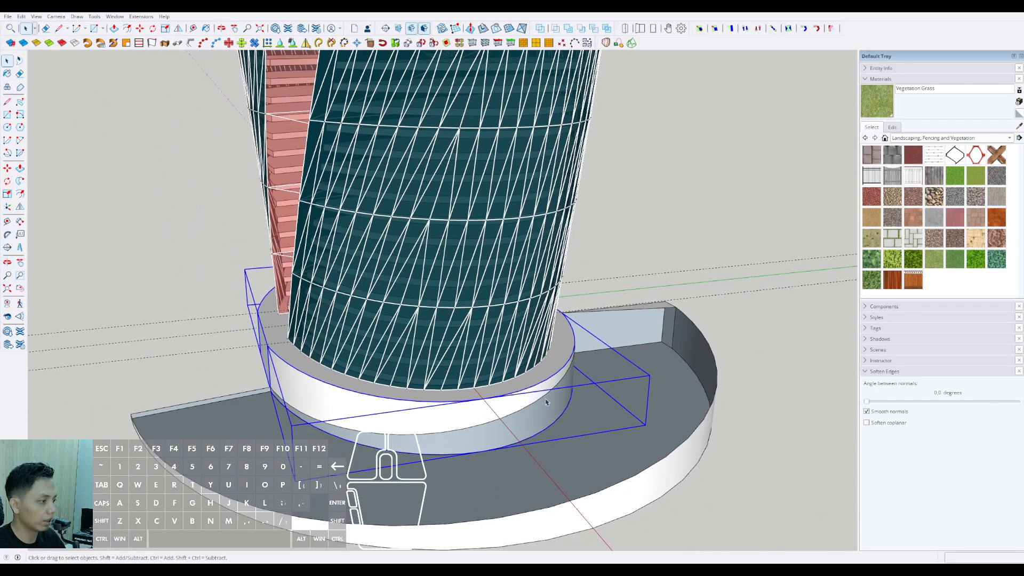
{"action": "left_click", "coordinate": [544, 399]}
{"action": "middle_click_drag", "start_coordinate": [544, 399], "coordinate": [507, 363]}
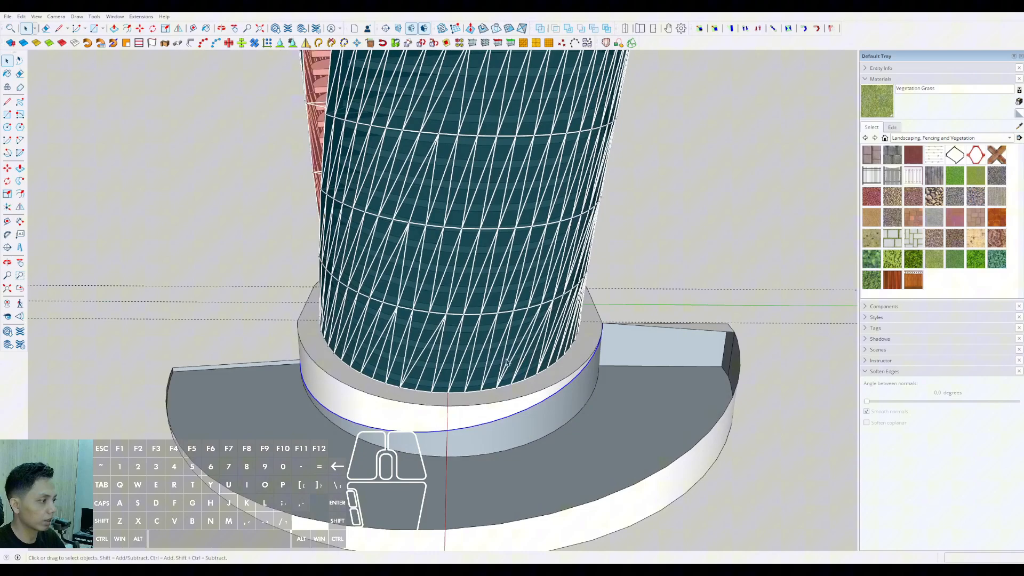
{"action": "left_click", "coordinate": [666, 329]}
{"action": "middle_click_drag", "start_coordinate": [665, 329], "coordinate": [700, 325]}
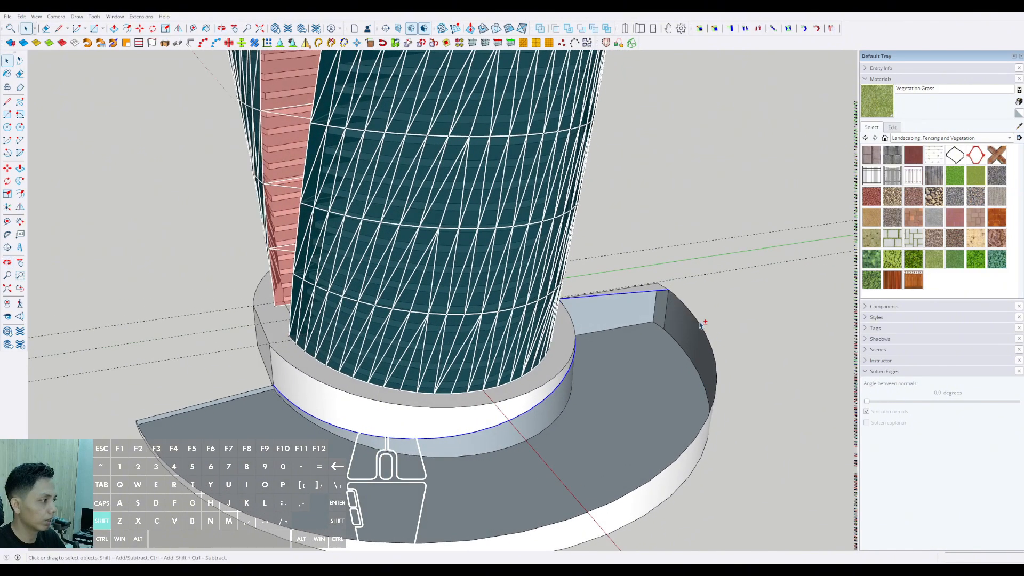
{"action": "left_click", "coordinate": [151, 419], "text": "shift"}
{"action": "middle_click_drag", "start_coordinate": [151, 420], "coordinate": [589, 88]}
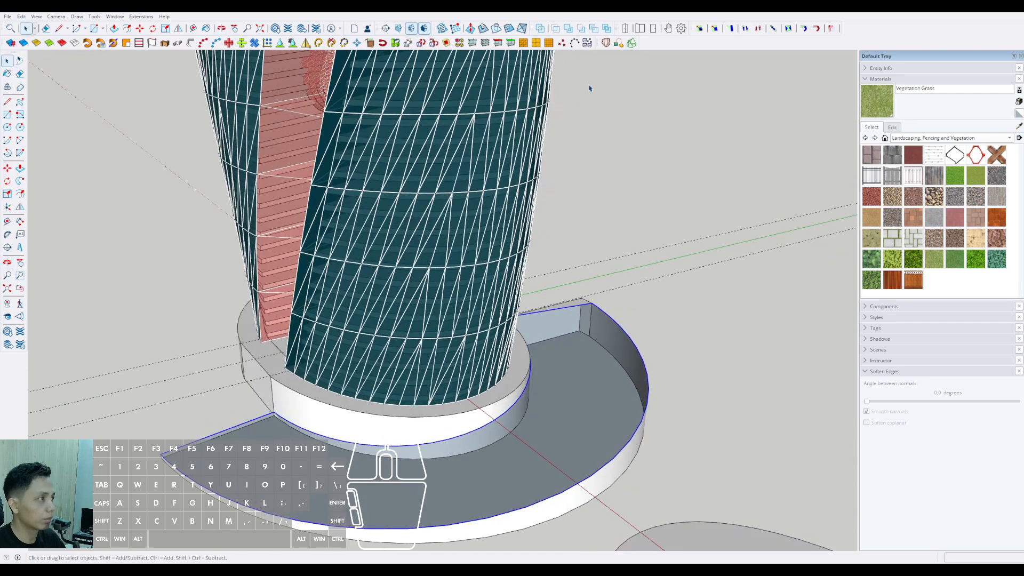
{"action": "left_click", "coordinate": [632, 43]}
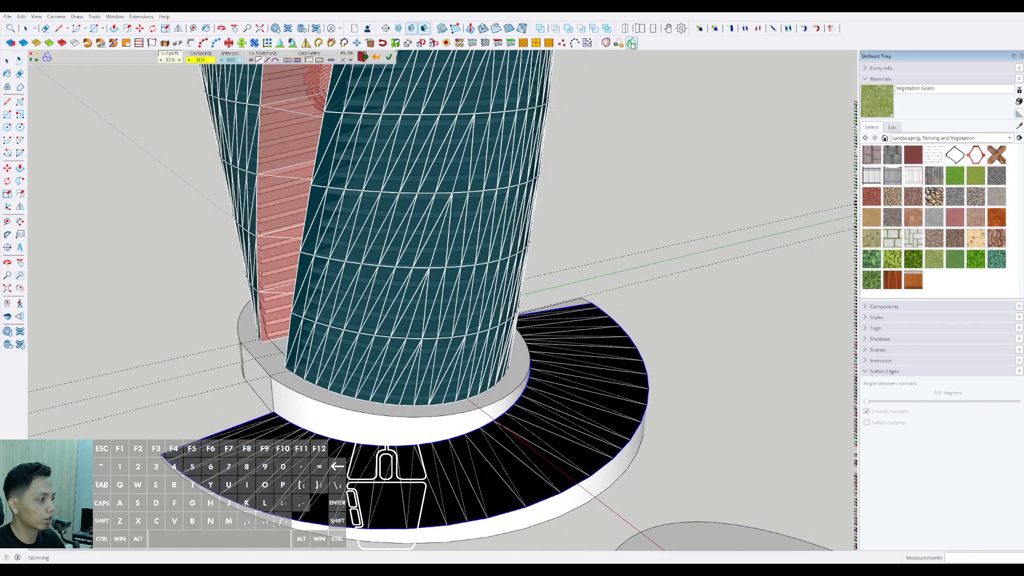
{"action": "left_click", "coordinate": [389, 58]}
Step: Paint the podium wing's new sloping top surface with the Vegetation Grass material
{"action": "middle_click_drag", "start_coordinate": [571, 328], "coordinate": [554, 349]}
{"action": "scroll", "coordinate": [549, 347], "scroll_direction": "up", "scroll_amount": 2}
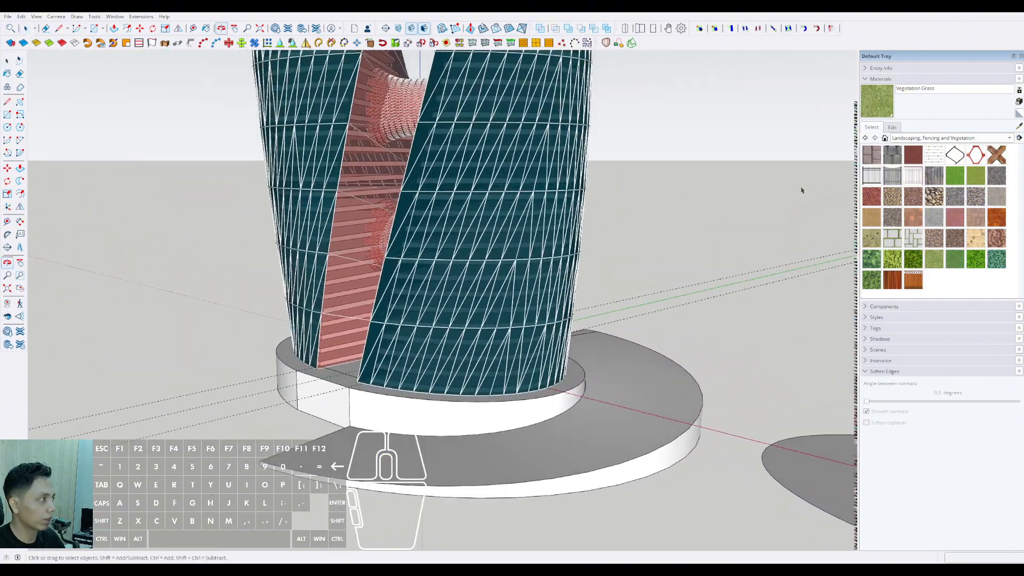
{"action": "left_click", "coordinate": [618, 368]}
{"action": "key", "text": "space"}
{"action": "scroll", "coordinate": [608, 437], "scroll_direction": "up", "scroll_amount": 4}
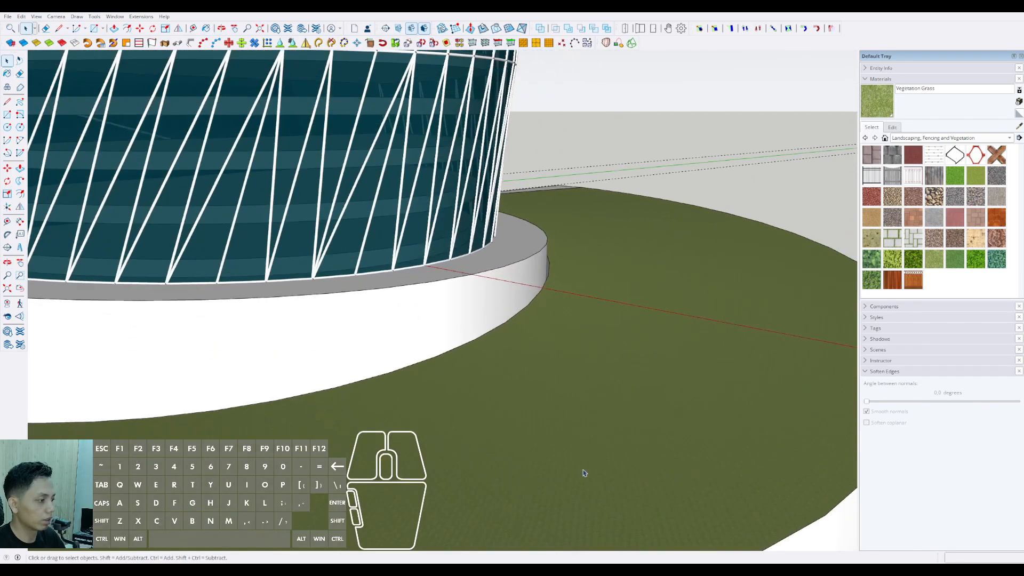
Step: Examine the towers and the grass-covered podium wing from several distances and angles
{"action": "scroll", "coordinate": [626, 382], "scroll_direction": "down", "scroll_amount": 7}
{"action": "middle_click_drag", "start_coordinate": [589, 378], "coordinate": [535, 413]}
{"action": "scroll", "coordinate": [526, 381], "scroll_direction": "down", "scroll_amount": 1}
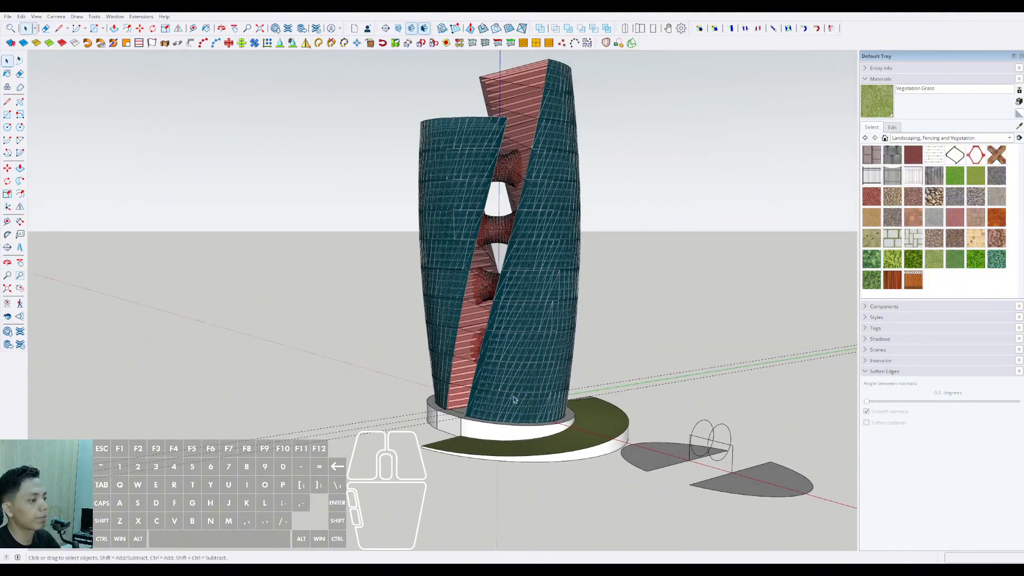
{"action": "scroll", "coordinate": [520, 416], "scroll_direction": "up", "scroll_amount": 2}
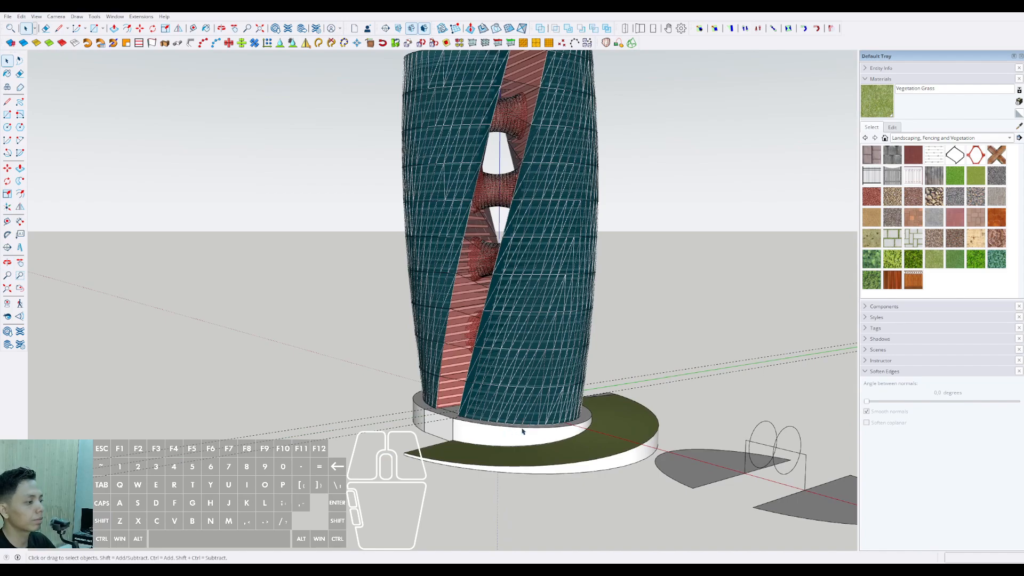
{"action": "middle_click_drag", "start_coordinate": [522, 430], "coordinate": [571, 389]}
{"action": "scroll", "coordinate": [533, 419], "scroll_direction": "up", "scroll_amount": 3}
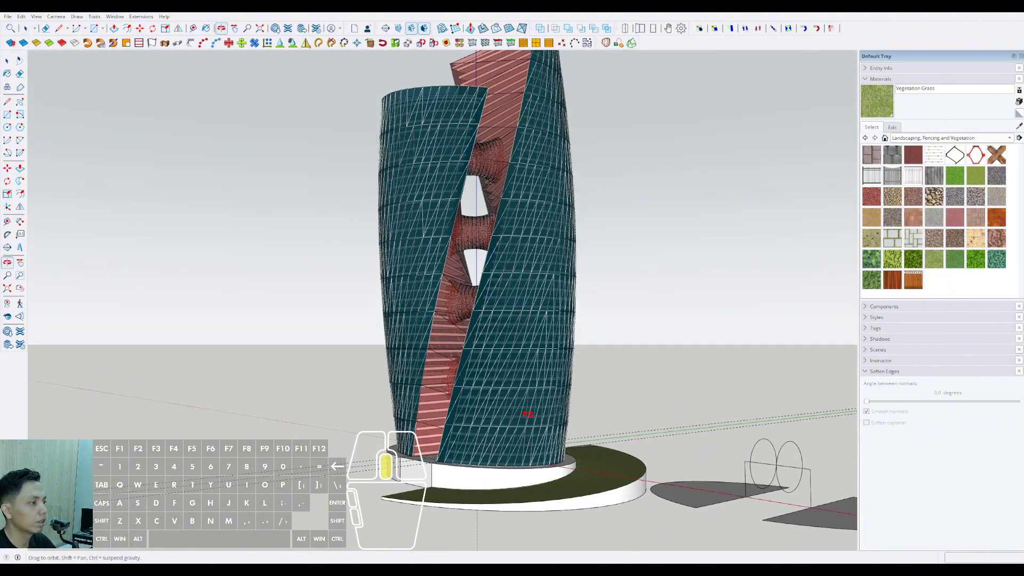
{"action": "scroll", "coordinate": [527, 413], "scroll_direction": "down", "scroll_amount": 3}
{"action": "middle_click_drag", "start_coordinate": [526, 414], "coordinate": [525, 479]}
{"action": "scroll", "coordinate": [464, 443], "scroll_direction": "up", "scroll_amount": 3}
{"action": "middle_click_drag", "start_coordinate": [465, 427], "coordinate": [336, 421]}
{"action": "scroll", "coordinate": [524, 440], "scroll_direction": "up", "scroll_amount": 1}
Step: Select the podium wing's body together with its grass top surface and group them
{"action": "left_click", "coordinate": [528, 442]}
{"action": "scroll", "coordinate": [550, 384], "scroll_direction": "up", "scroll_amount": 3}
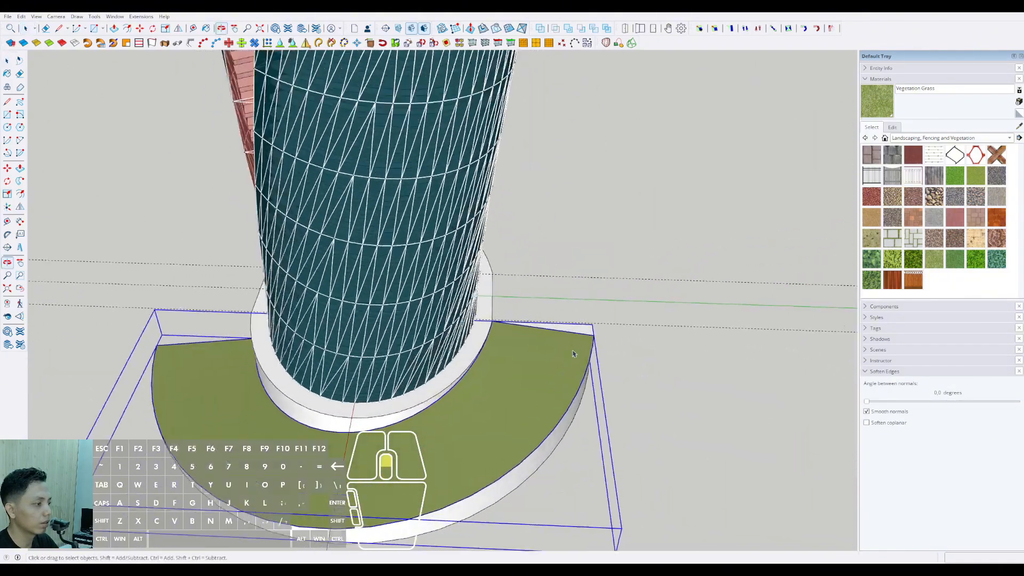
{"action": "left_click", "coordinate": [593, 321]}
{"action": "scroll", "coordinate": [593, 321], "scroll_direction": "down", "scroll_amount": 1}
{"action": "middle_click_drag", "start_coordinate": [594, 321], "coordinate": [187, 267]}
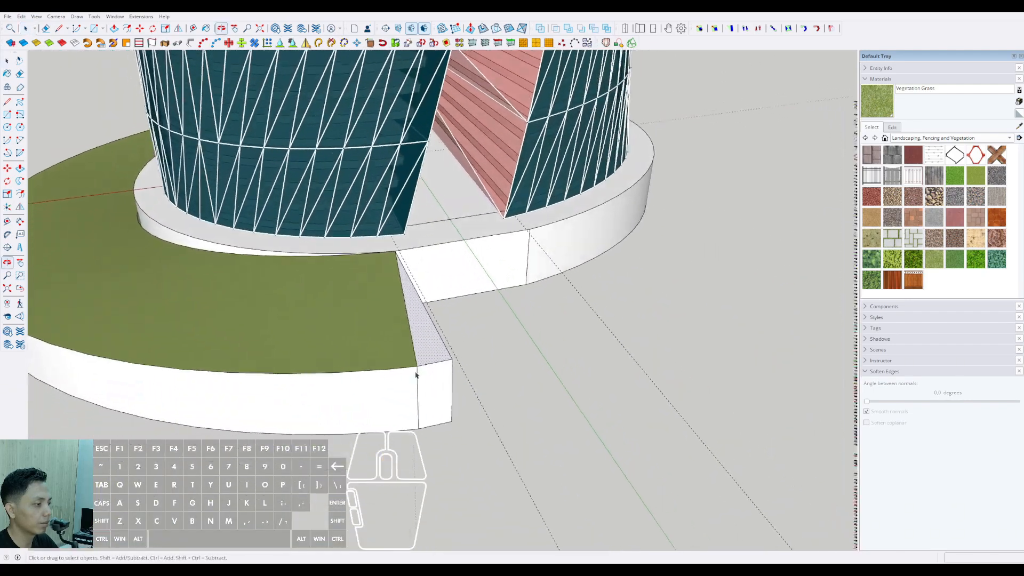
{"action": "triple_click", "coordinate": [437, 357]}
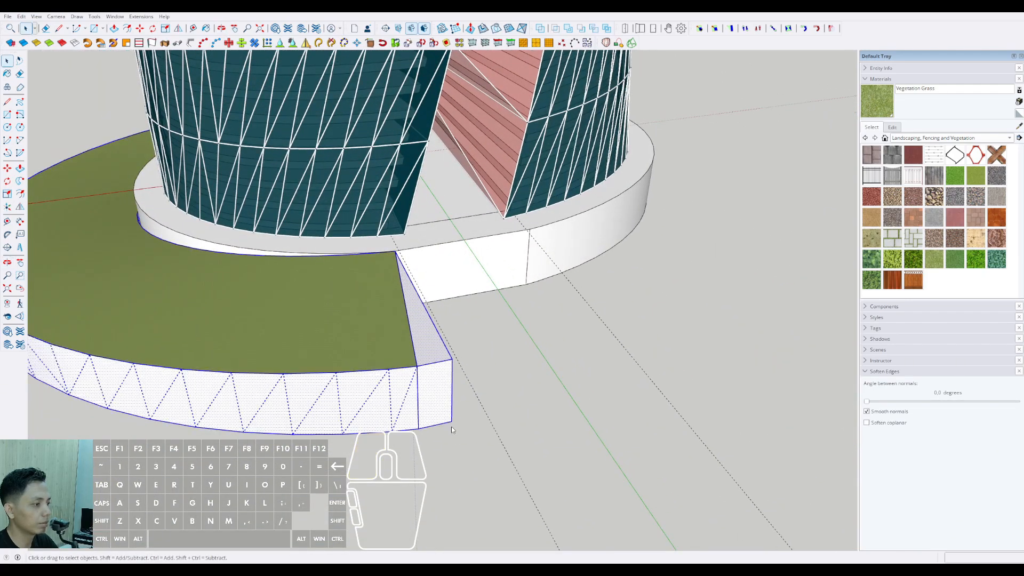
{"action": "key", "text": "ctrl+g"}
Step: Try to copy the podium wing along the red axis to the opposite side of the towers
{"action": "scroll", "coordinate": [405, 416], "scroll_direction": "down", "scroll_amount": 3}
{"action": "middle_click_drag", "start_coordinate": [342, 395], "coordinate": [501, 347]}
{"action": "scroll", "coordinate": [341, 382], "scroll_direction": "down", "scroll_amount": 2}
{"action": "middle_click_drag", "start_coordinate": [399, 399], "coordinate": [488, 424]}
{"action": "scroll", "coordinate": [452, 411], "scroll_direction": "up", "scroll_amount": 6}
{"action": "scroll", "coordinate": [567, 406], "scroll_direction": "up", "scroll_amount": 5}
{"action": "scroll", "coordinate": [567, 405], "scroll_direction": "up", "scroll_amount": 3}
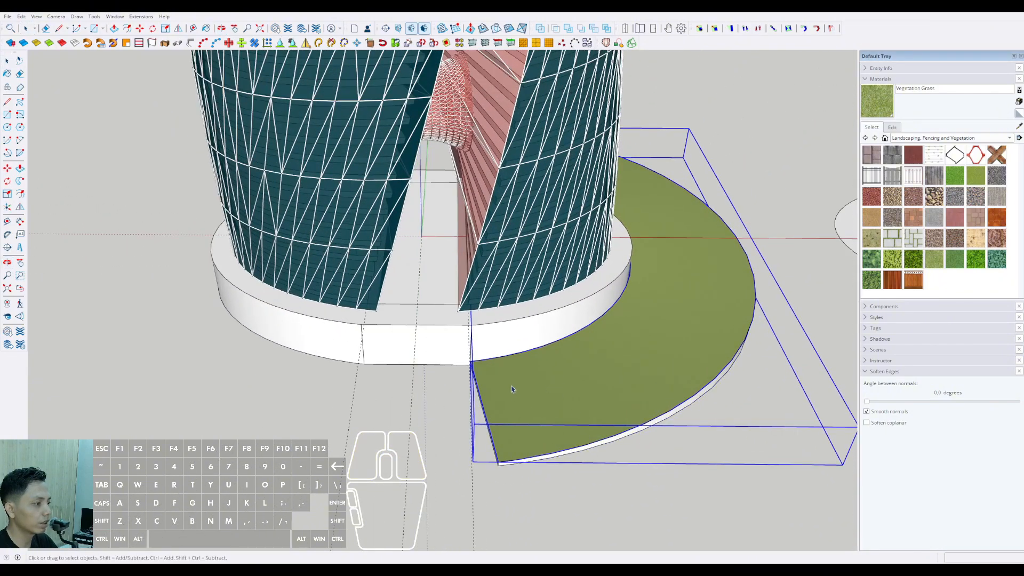
{"action": "scroll", "coordinate": [512, 393], "scroll_direction": "down", "scroll_amount": 3}
{"action": "scroll", "coordinate": [521, 393], "scroll_direction": "up", "scroll_amount": 2}
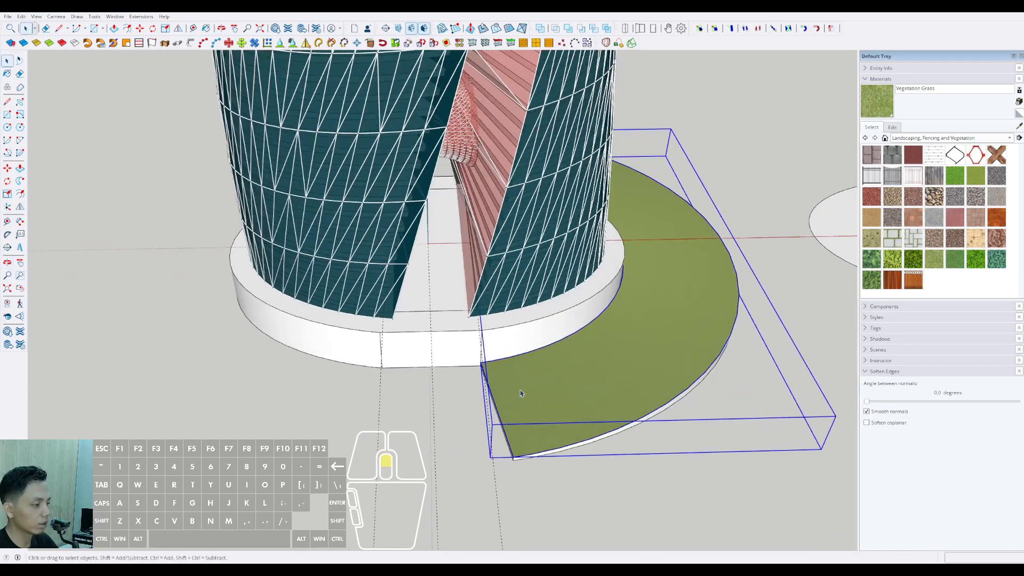
{"action": "left_click", "coordinate": [473, 386]}
{"action": "scroll", "coordinate": [482, 386], "scroll_direction": "down", "scroll_amount": 3, "text": "shift"}
{"action": "middle_click_drag", "start_coordinate": [488, 386], "coordinate": [564, 386], "text": "shift"}
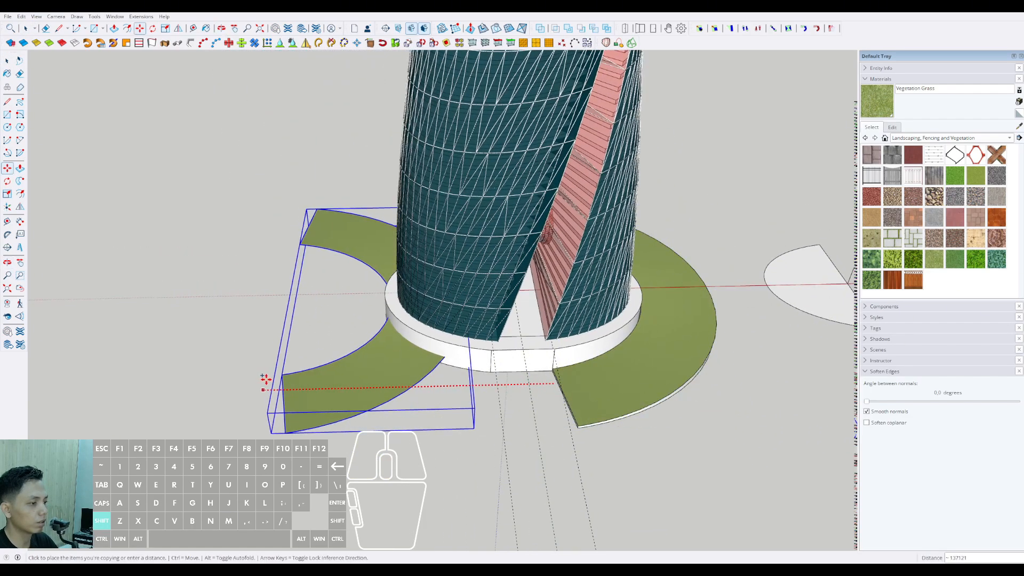
{"action": "left_click", "coordinate": [243, 385], "text": "shift"}
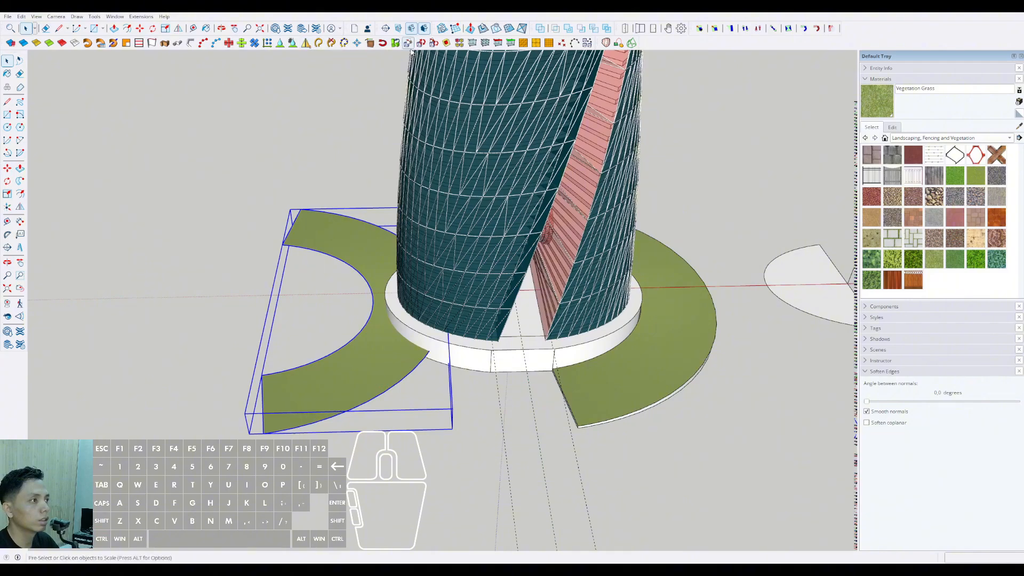
Step: Flip the copied wing about its red plane so it curves around the opposite side of the podium
{"action": "left_click", "coordinate": [179, 33]}
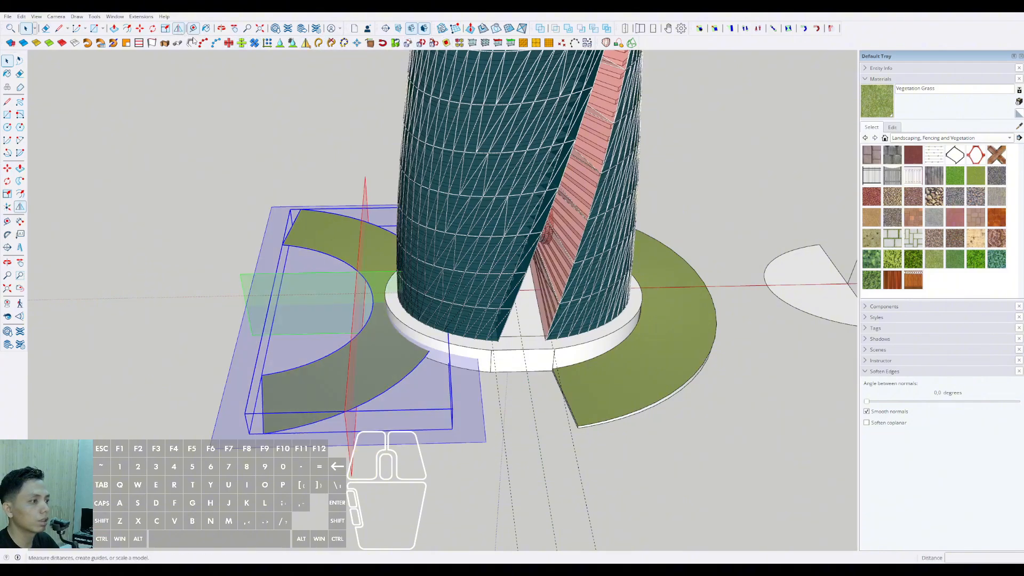
{"action": "middle_click_drag", "start_coordinate": [394, 361], "coordinate": [361, 266]}
{"action": "left_click", "coordinate": [355, 285]}
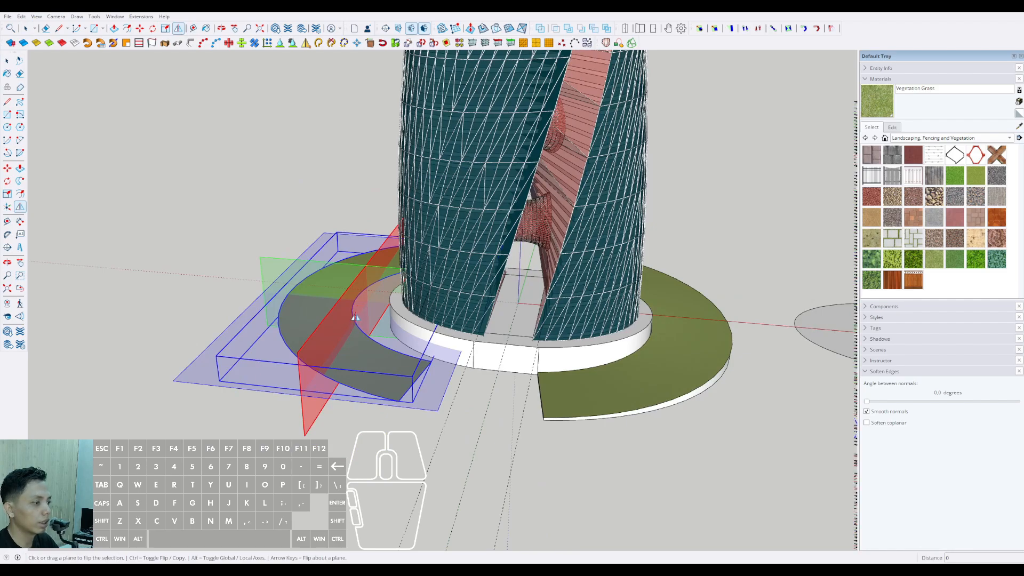
{"action": "key", "text": "space"}
{"action": "scroll", "coordinate": [355, 317], "scroll_direction": "down", "scroll_amount": 1}
{"action": "scroll", "coordinate": [405, 341], "scroll_direction": "up", "scroll_amount": 2}
{"action": "middle_click_drag", "start_coordinate": [353, 316], "coordinate": [396, 384]}
{"action": "scroll", "coordinate": [396, 385], "scroll_direction": "up", "scroll_amount": 2}
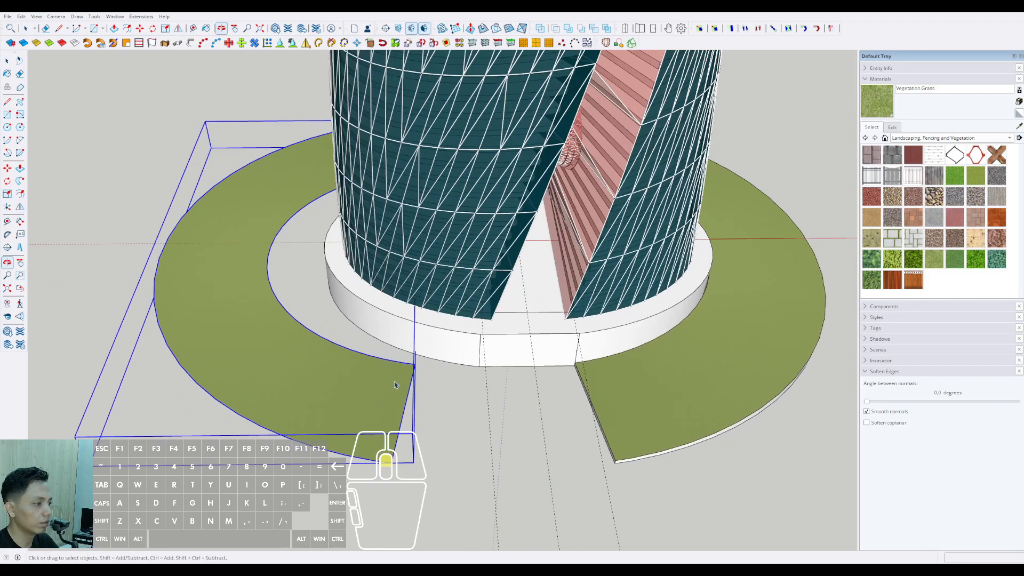
Step: Move the flipped wing about 25000 along the red axis so its inner corner meets the podium's corner
{"action": "scroll", "coordinate": [395, 384], "scroll_direction": "up", "scroll_amount": 5}
{"action": "key", "text": "m"}
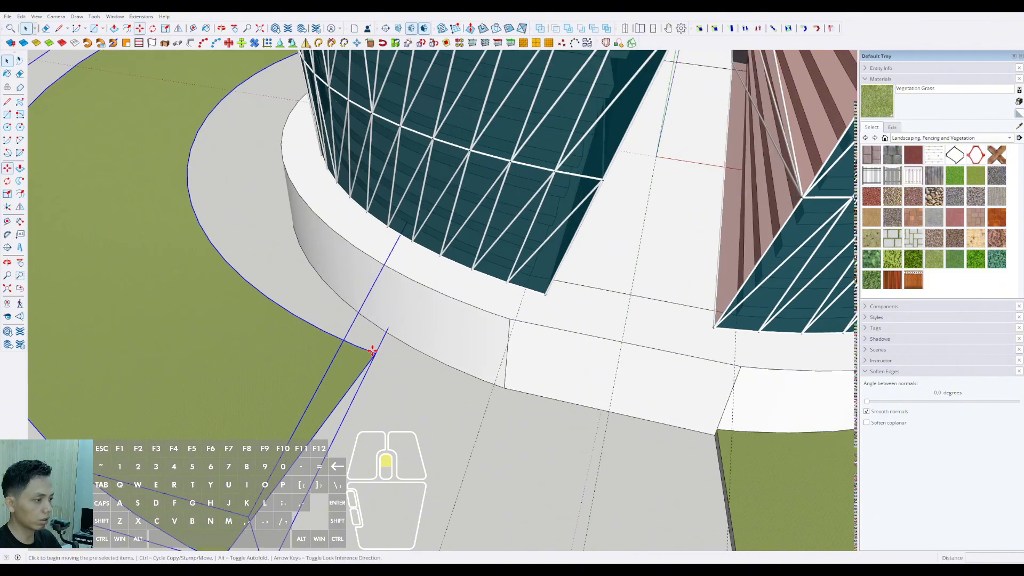
{"action": "left_click", "coordinate": [376, 352]}
{"action": "middle_click_drag", "start_coordinate": [416, 366], "coordinate": [388, 359]}
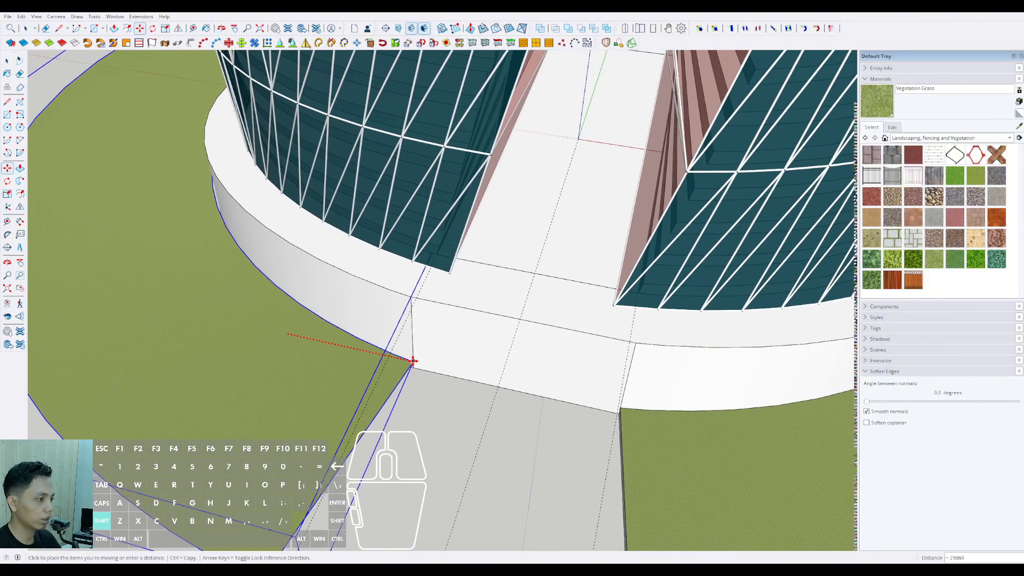
Step: Delete the flipped wing copy and reselect the original podium wing
{"action": "scroll", "coordinate": [414, 360], "scroll_direction": "down", "scroll_amount": 5}
{"action": "middle_click_drag", "start_coordinate": [423, 377], "coordinate": [554, 341]}
{"action": "left_click", "coordinate": [293, 322]}
{"action": "key", "text": "e"}
{"action": "left_click", "coordinate": [553, 338]}
Step: Copy the complete podium wing, including its side walls, about 120000 along the red axis to the opposite side of the towers
{"action": "scroll", "coordinate": [539, 373], "scroll_direction": "up", "scroll_amount": 1}
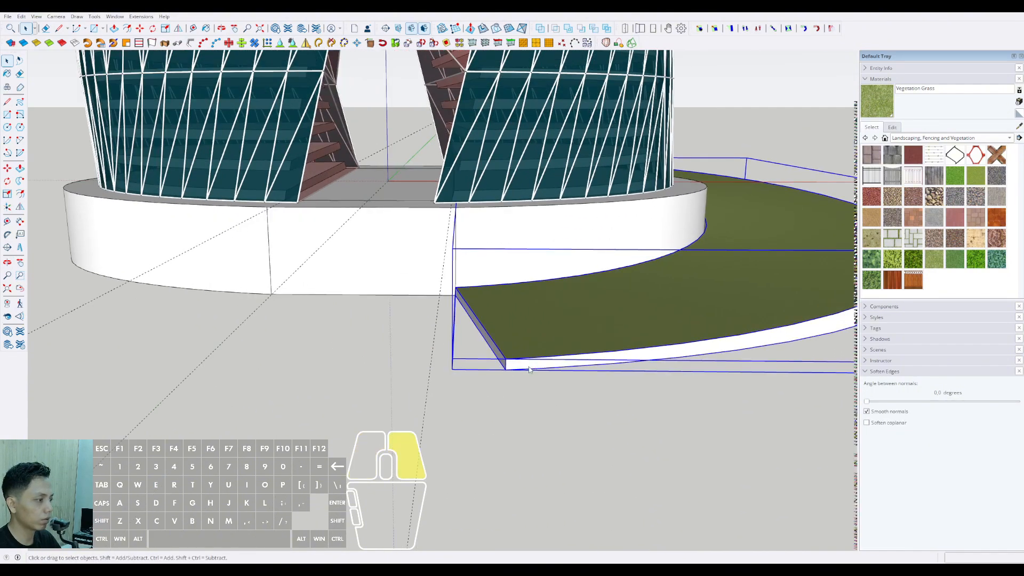
{"action": "middle_click_drag", "start_coordinate": [552, 451], "coordinate": [524, 395]}
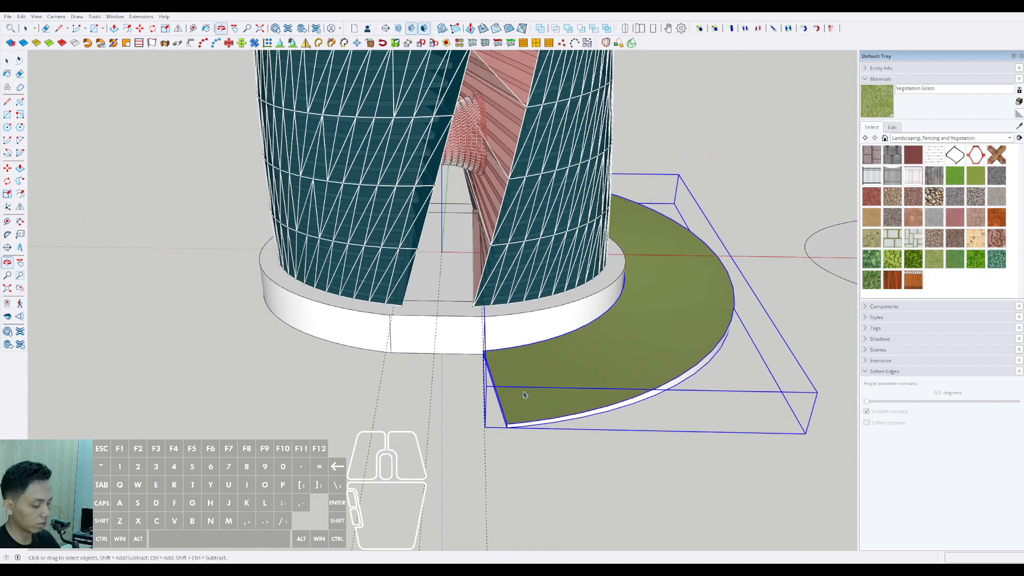
{"action": "left_click", "coordinate": [499, 399]}
{"action": "key", "text": "ctrl"}
{"action": "scroll", "coordinate": [452, 388], "scroll_direction": "down", "scroll_amount": 2}
{"action": "middle_click_drag", "start_coordinate": [448, 391], "coordinate": [519, 391], "text": "shift"}
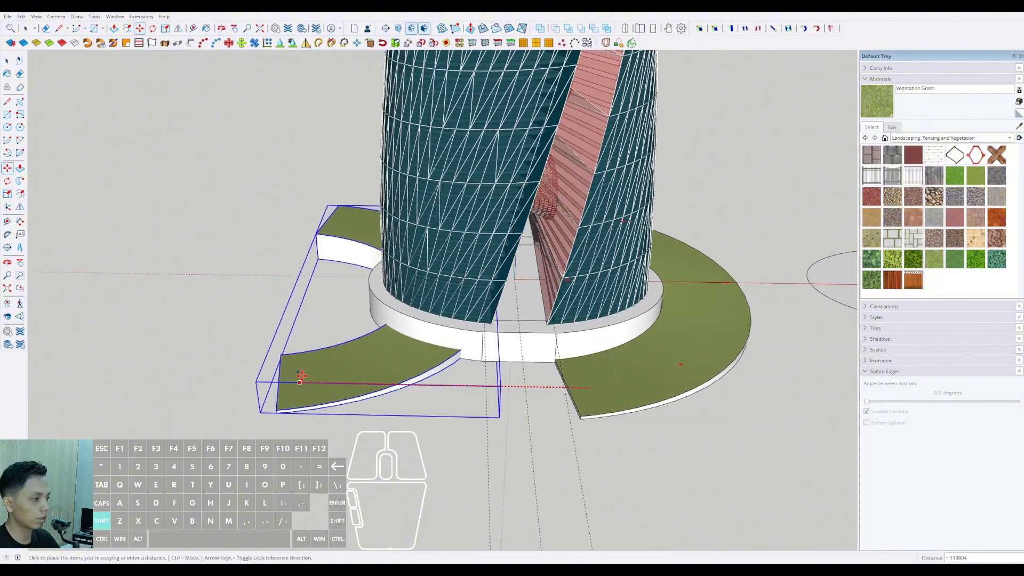
{"action": "left_click", "coordinate": [293, 374]}
{"action": "key", "text": "space"}
{"action": "scroll", "coordinate": [295, 374], "scroll_direction": "up", "scroll_amount": 2}
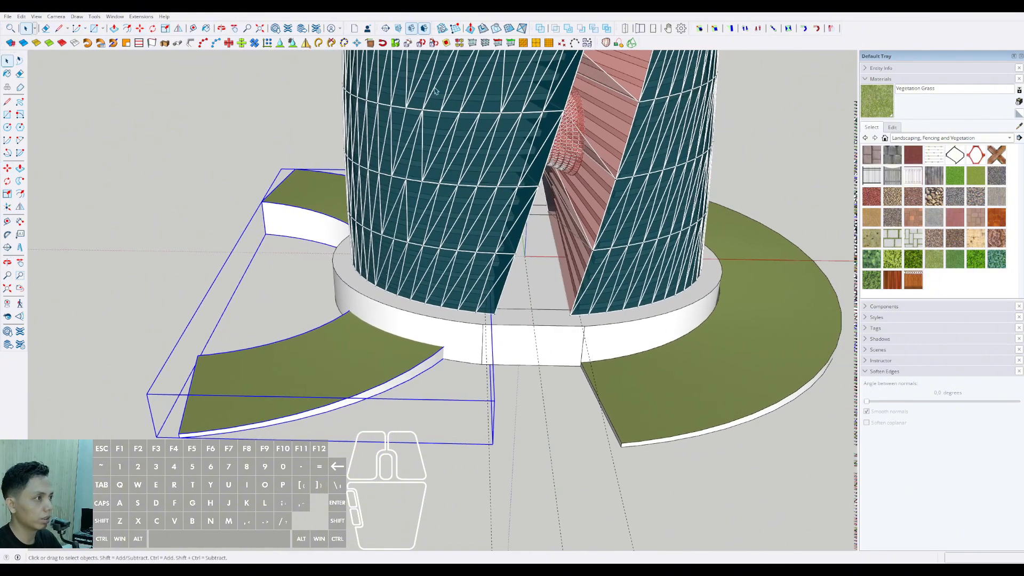
Step: Flip the wing copy about its red plane and move it about 9000 along the red axis onto the podium's corner
{"action": "left_click", "coordinate": [178, 28]}
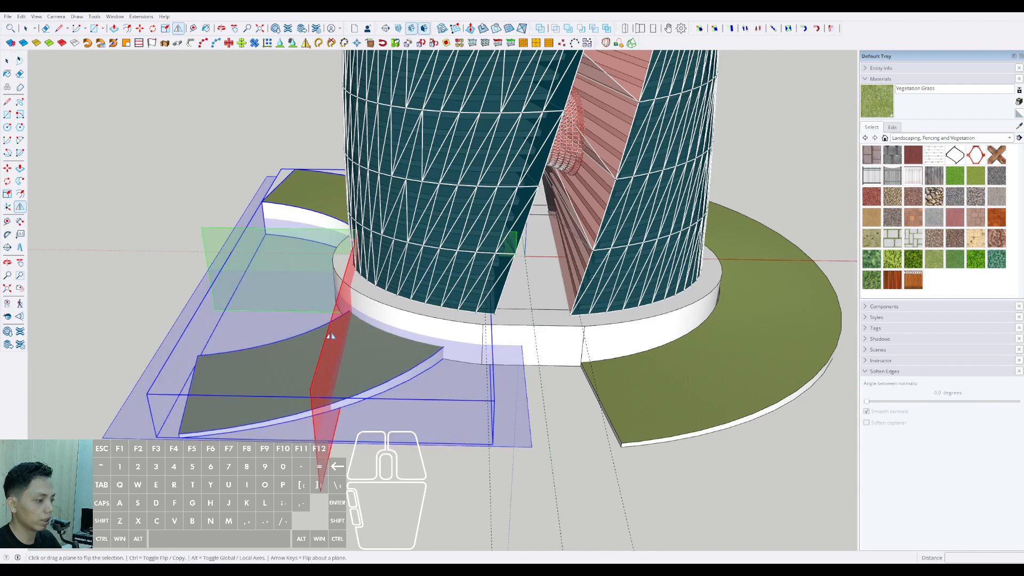
{"action": "left_click", "coordinate": [330, 334]}
{"action": "scroll", "coordinate": [457, 369], "scroll_direction": "up", "scroll_amount": 5}
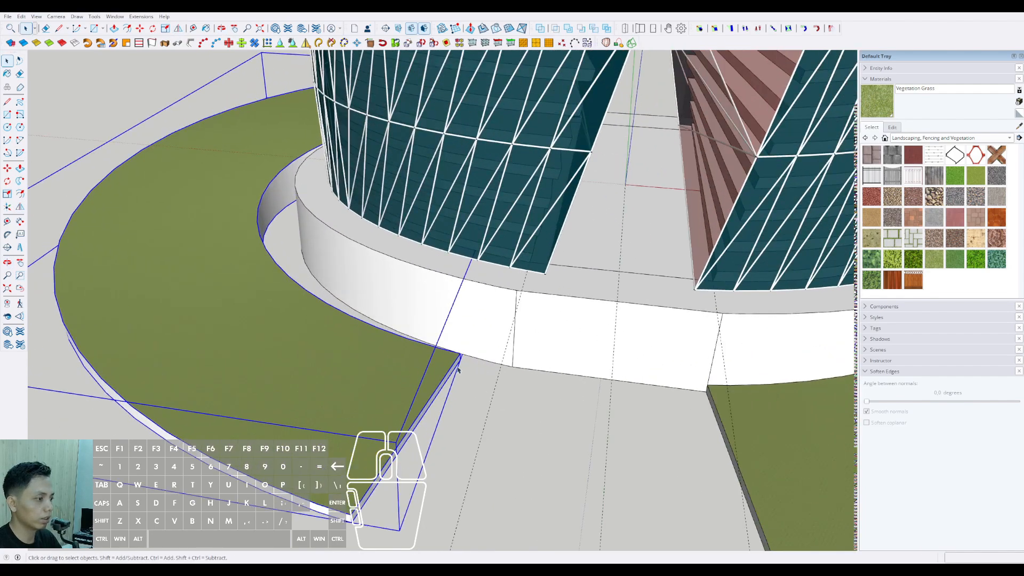
{"action": "scroll", "coordinate": [457, 369], "scroll_direction": "up", "scroll_amount": 5}
{"action": "key", "text": "m"}
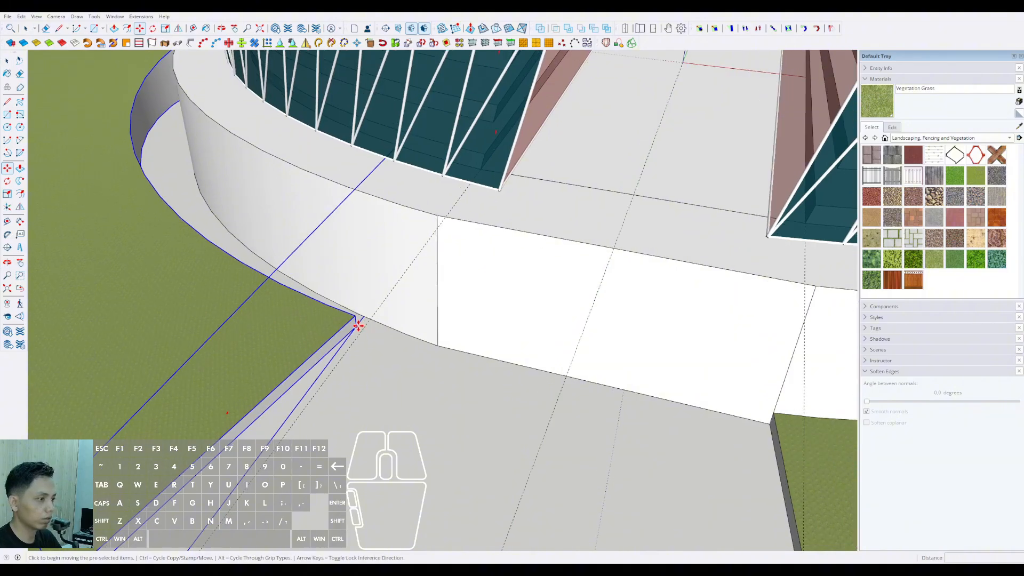
{"action": "left_click", "coordinate": [361, 326]}
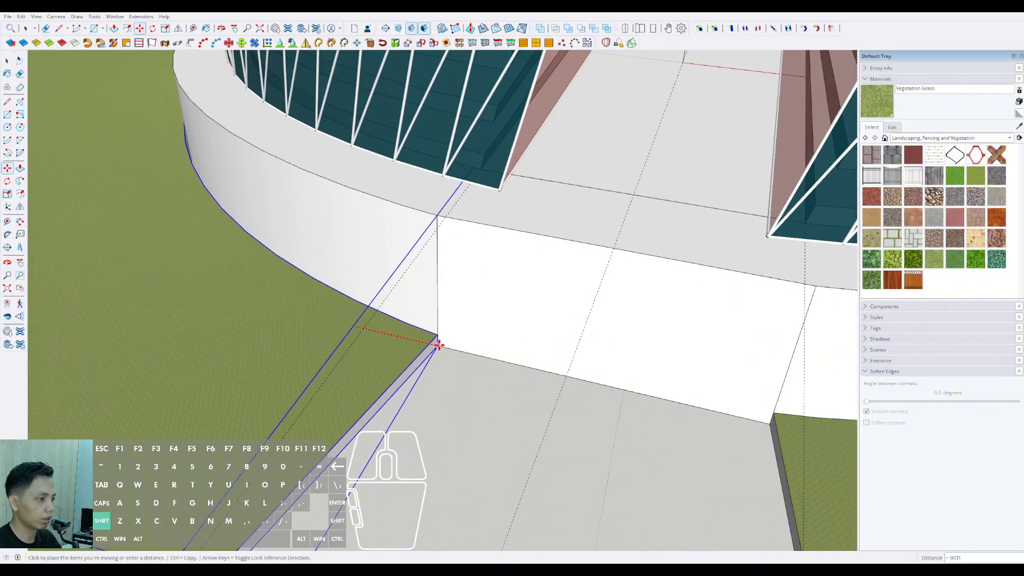
{"action": "scroll", "coordinate": [434, 344], "scroll_direction": "down", "scroll_amount": 6}
Step: Flip the copied wing about its green plane to reverse the direction of its slope
{"action": "middle_click_drag", "start_coordinate": [434, 344], "coordinate": [428, 390]}
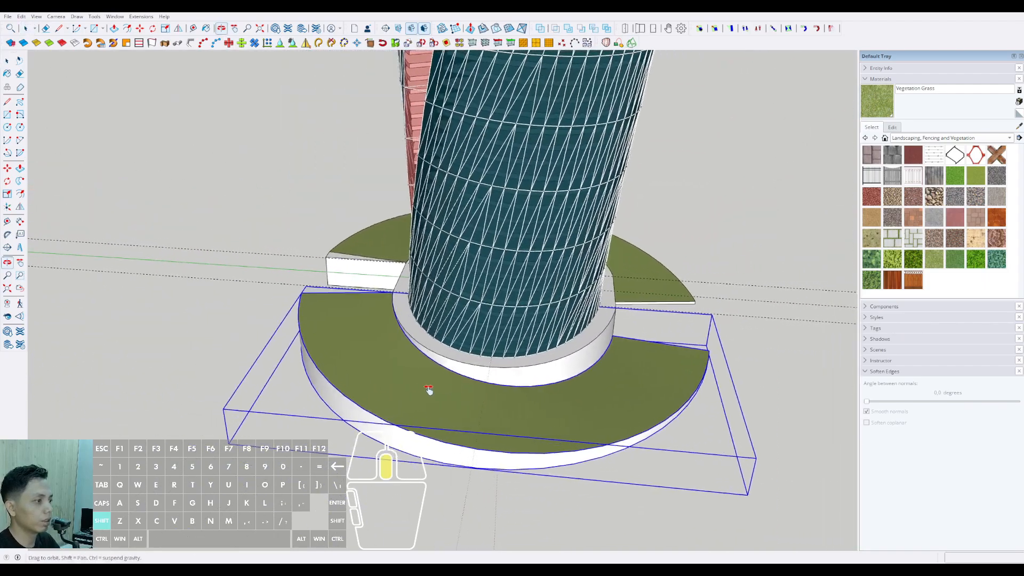
{"action": "left_click", "coordinate": [178, 28]}
{"action": "middle_click_drag", "start_coordinate": [494, 386], "coordinate": [291, 291]}
{"action": "scroll", "coordinate": [274, 289], "scroll_direction": "up", "scroll_amount": 2}
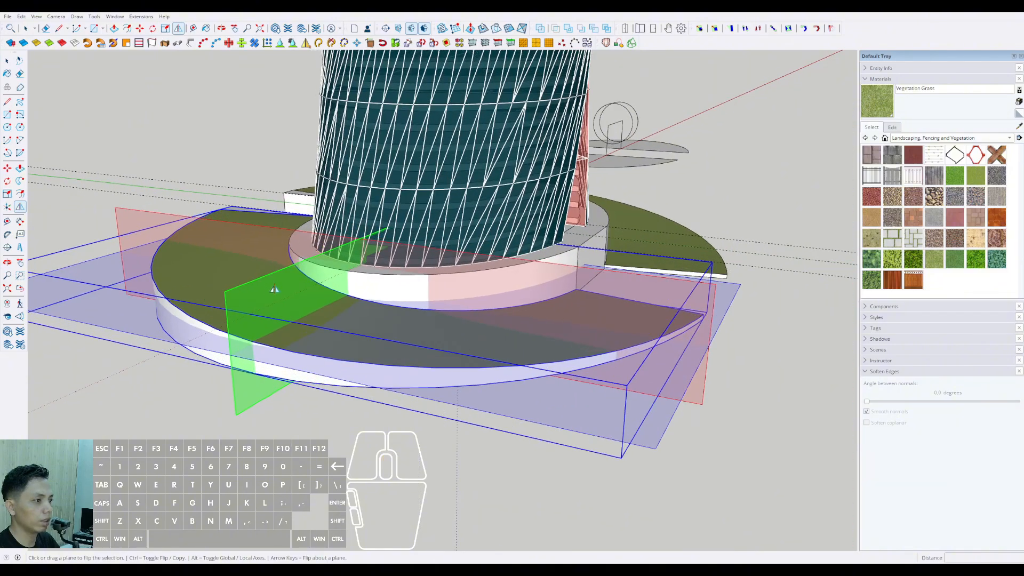
{"action": "left_click", "coordinate": [274, 289]}
Step: Move the reversed wing along the green axis so its inner corner meets the podium's corner, and deselect it
{"action": "middle_click_drag", "start_coordinate": [359, 302], "coordinate": [424, 351]}
{"action": "scroll", "coordinate": [424, 351], "scroll_direction": "up", "scroll_amount": 4}
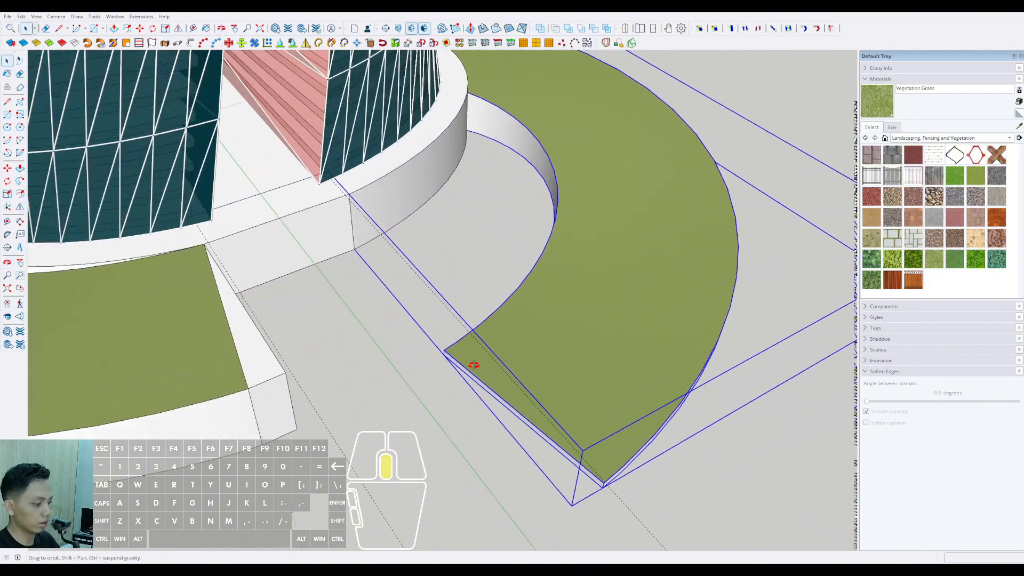
{"action": "key", "text": "m"}
{"action": "scroll", "coordinate": [448, 373], "scroll_direction": "up", "scroll_amount": 2}
{"action": "left_click", "coordinate": [445, 351]}
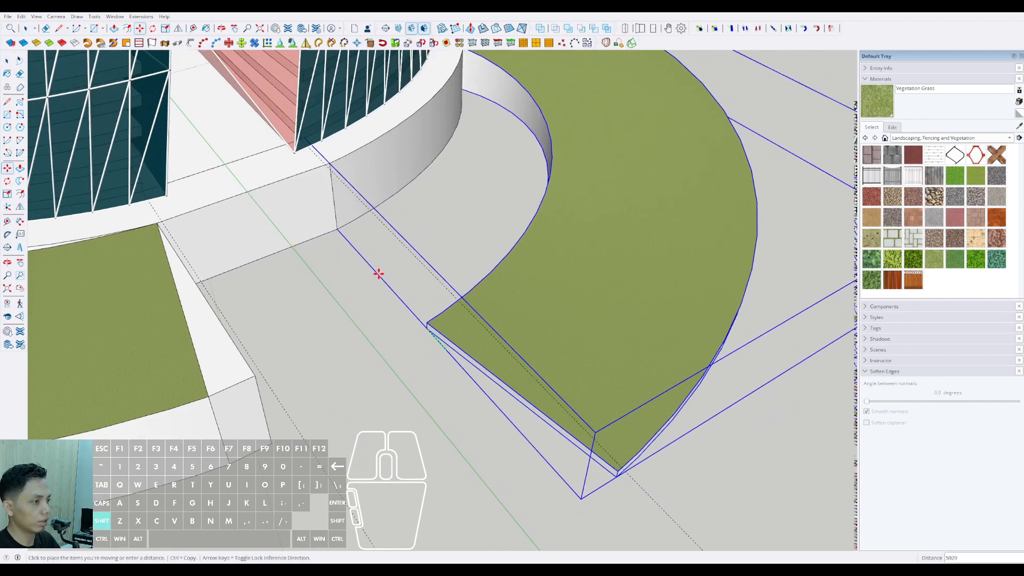
{"action": "key", "text": "space"}
{"action": "scroll", "coordinate": [425, 201], "scroll_direction": "down", "scroll_amount": 3}
{"action": "middle_click_drag", "start_coordinate": [425, 201], "coordinate": [599, 260]}
{"action": "left_click", "coordinate": [600, 261]}
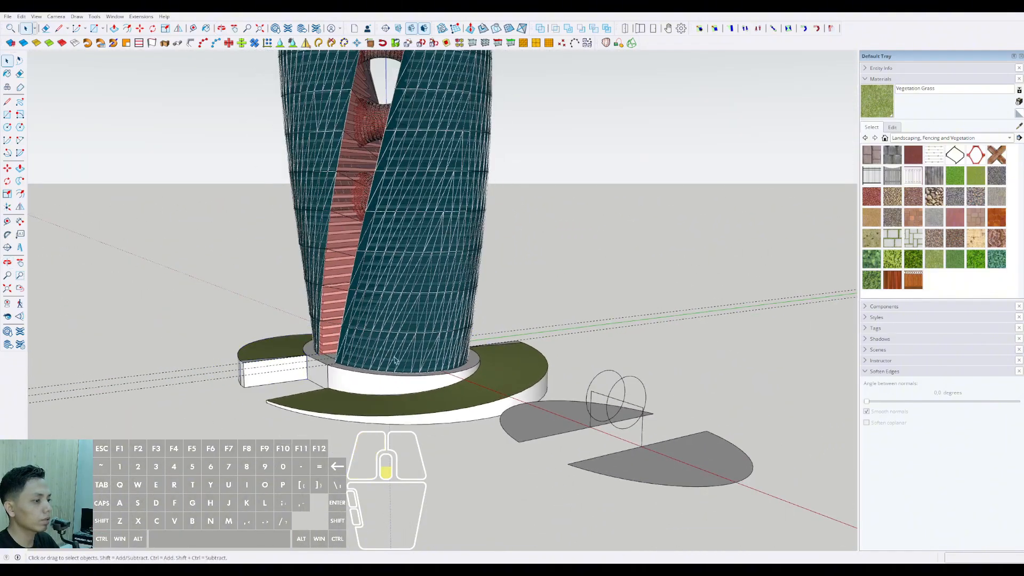
Step: Examine how the two curved wings meet the podium beneath the full towers
{"action": "scroll", "coordinate": [394, 361], "scroll_direction": "down", "scroll_amount": 5}
{"action": "middle_click_drag", "start_coordinate": [473, 290], "coordinate": [454, 348]}
{"action": "scroll", "coordinate": [387, 396], "scroll_direction": "up", "scroll_amount": 4}
{"action": "middle_click_drag", "start_coordinate": [407, 372], "coordinate": [517, 349], "text": "shift"}
{"action": "scroll", "coordinate": [454, 352], "scroll_direction": "down", "scroll_amount": 2}
{"action": "middle_click_drag", "start_coordinate": [447, 347], "coordinate": [387, 392], "text": "shift"}
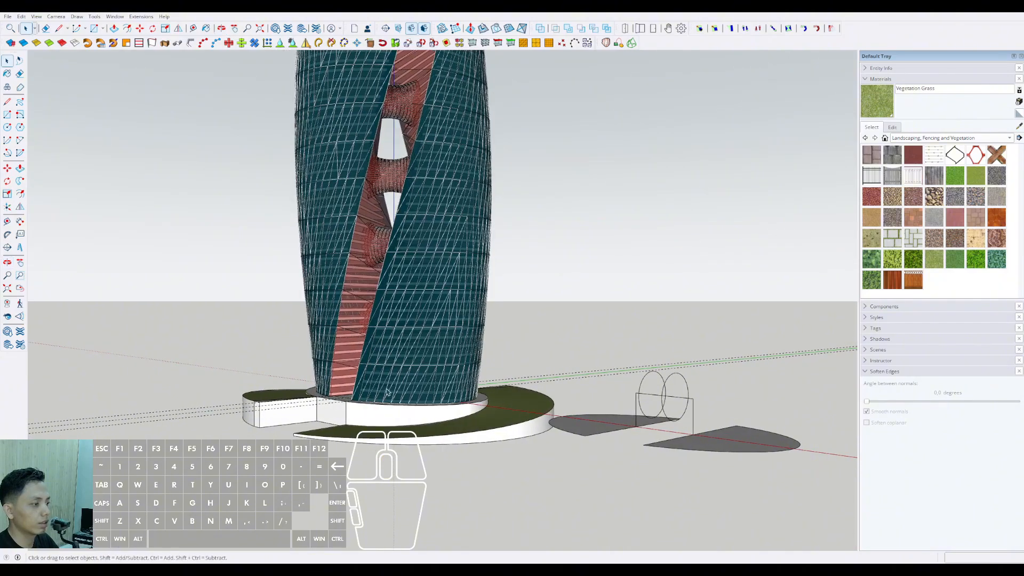
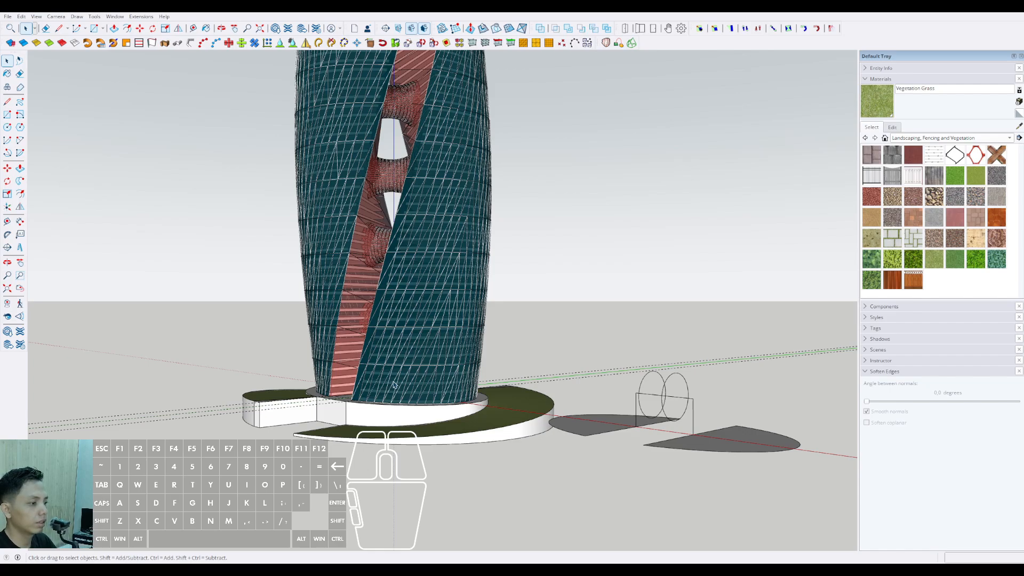
{"action": "scroll", "coordinate": [393, 384], "scroll_direction": "down", "scroll_amount": 2}
{"action": "middle_click_drag", "start_coordinate": [394, 386], "coordinate": [409, 404]}
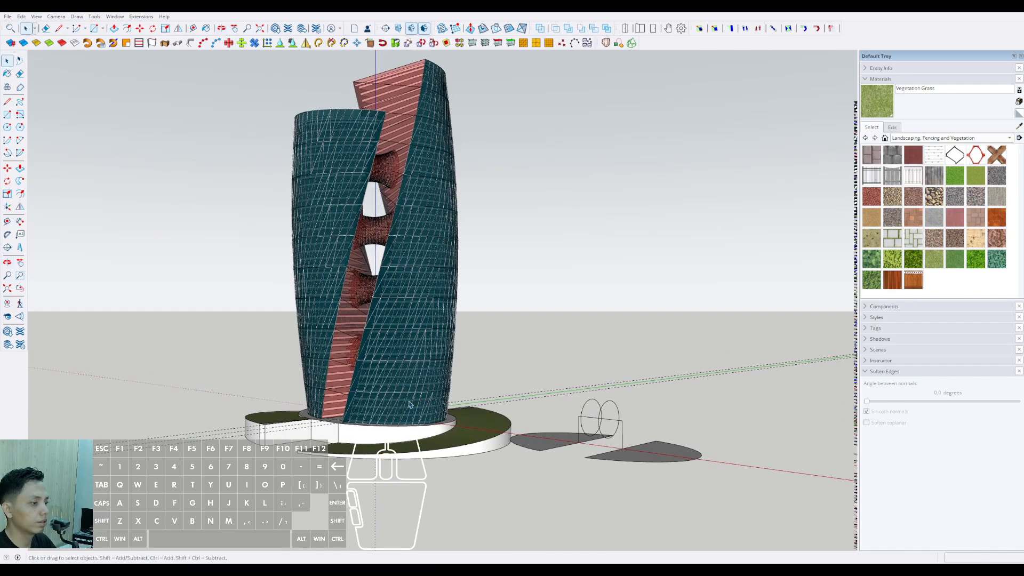
Step: Push/Pull the podium's flat side face between the wings outward until it lines up with the adjoining wing's end corner
{"action": "scroll", "coordinate": [366, 424], "scroll_direction": "up", "scroll_amount": 5}
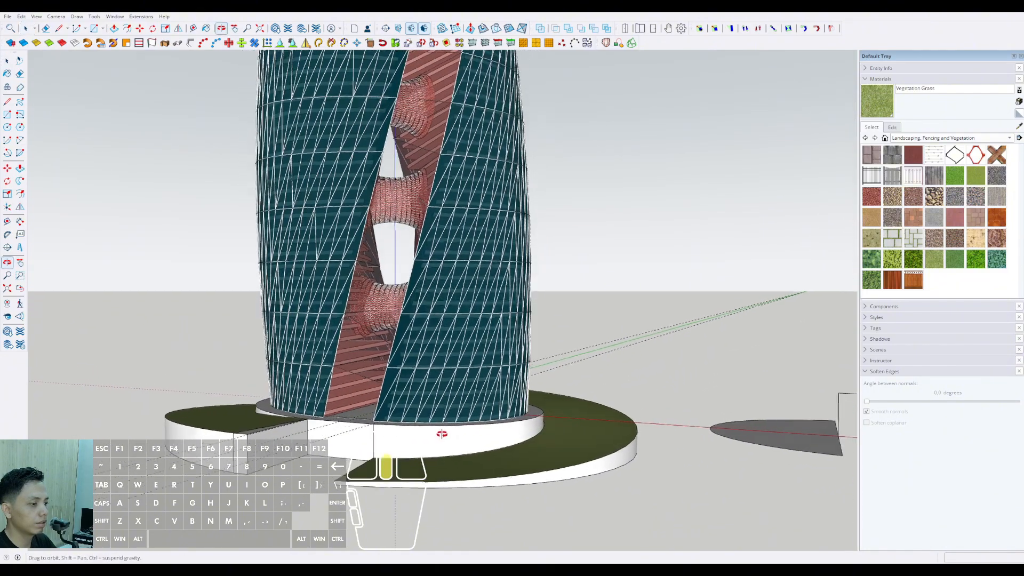
{"action": "mouse_move", "coordinate": [441, 427]}
{"action": "middle_mouse_down"}
{"action": "mouse_move", "coordinate": [601, 487]}
{"action": "mouse_move", "coordinate": [465, 472]}
{"action": "mouse_move", "coordinate": [315, 479]}
{"action": "mouse_move", "coordinate": [435, 409]}
{"action": "middle_mouse_up"}
{"action": "scroll", "coordinate": [315, 480], "scroll_direction": "up", "scroll_amount": 2}
{"action": "triple_click", "coordinate": [448, 385]}
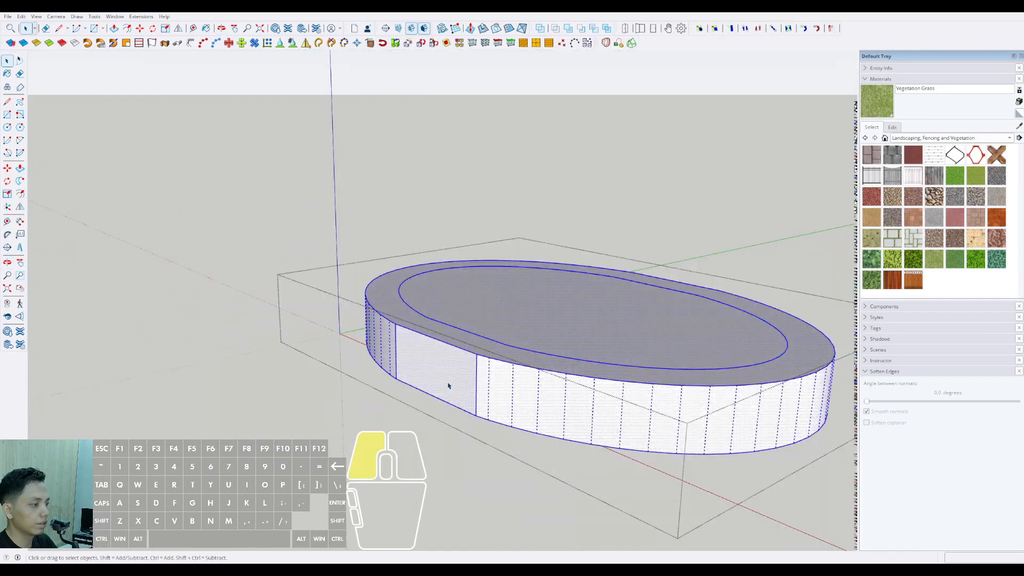
{"action": "left_click", "coordinate": [451, 382]}
{"action": "key", "text": "i"}
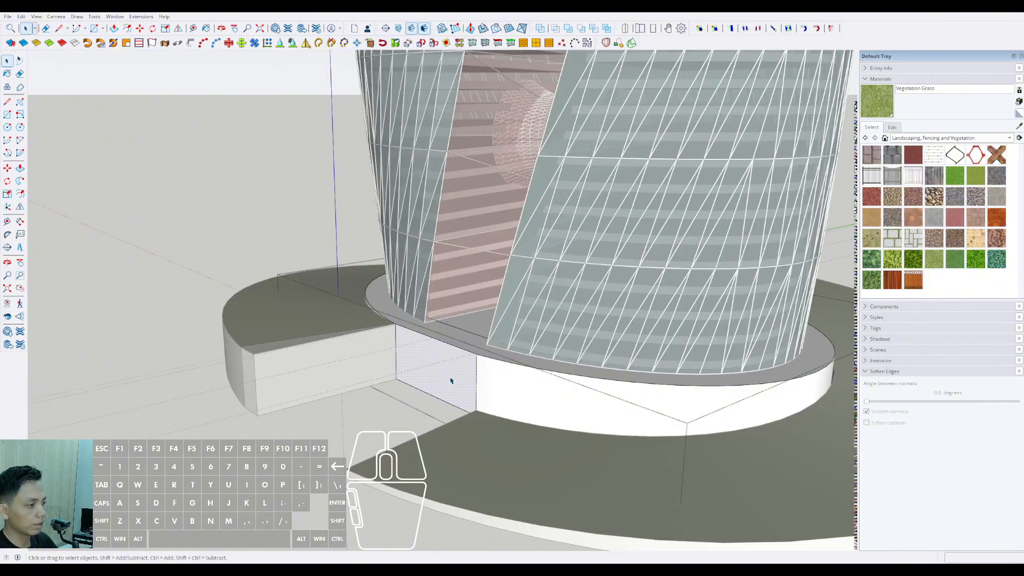
{"action": "middle_click_drag", "start_coordinate": [450, 380], "coordinate": [462, 409]}
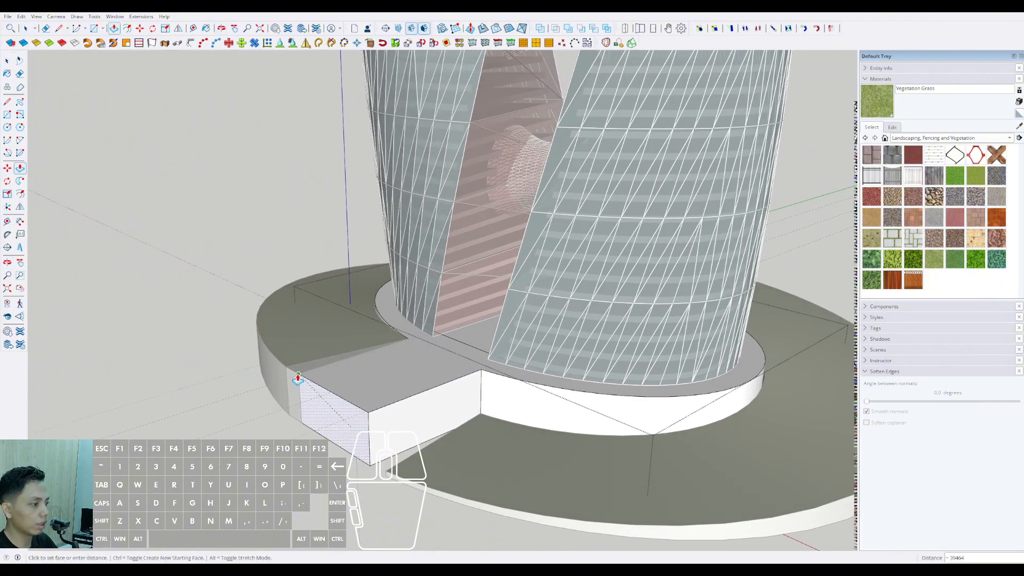
{"action": "left_click", "coordinate": [297, 379]}
{"action": "key", "text": "space"}
Step: Move the extension's free vertical corner edge along the red axis onto the wing's corner, tapering the block, and leave the group
{"action": "middle_click_drag", "start_coordinate": [297, 379], "coordinate": [409, 425]}
{"action": "scroll", "coordinate": [407, 425], "scroll_direction": "up", "scroll_amount": 2}
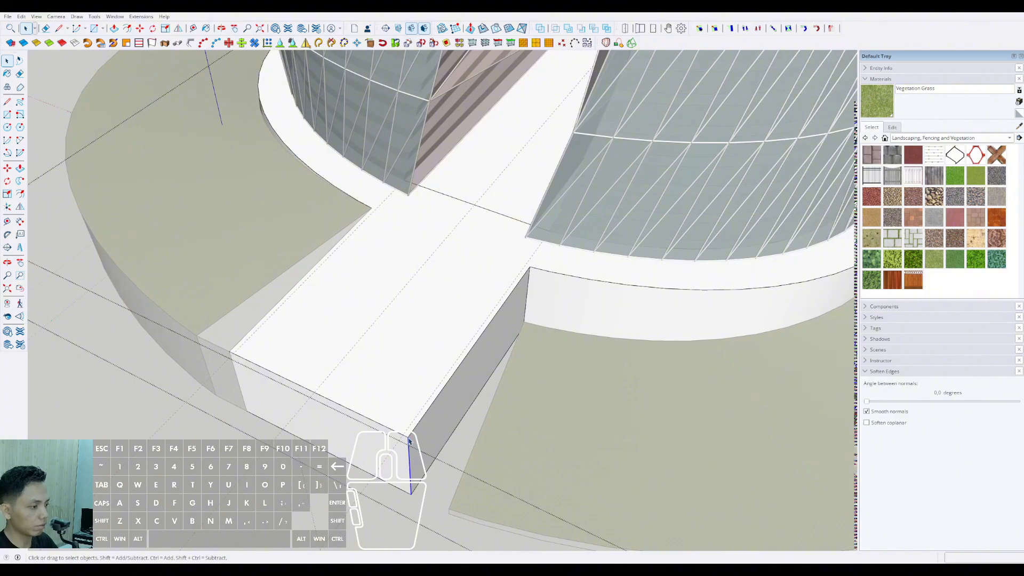
{"action": "scroll", "coordinate": [409, 439], "scroll_direction": "down", "scroll_amount": 1}
{"action": "key", "text": "m"}
{"action": "left_click", "coordinate": [406, 436]}
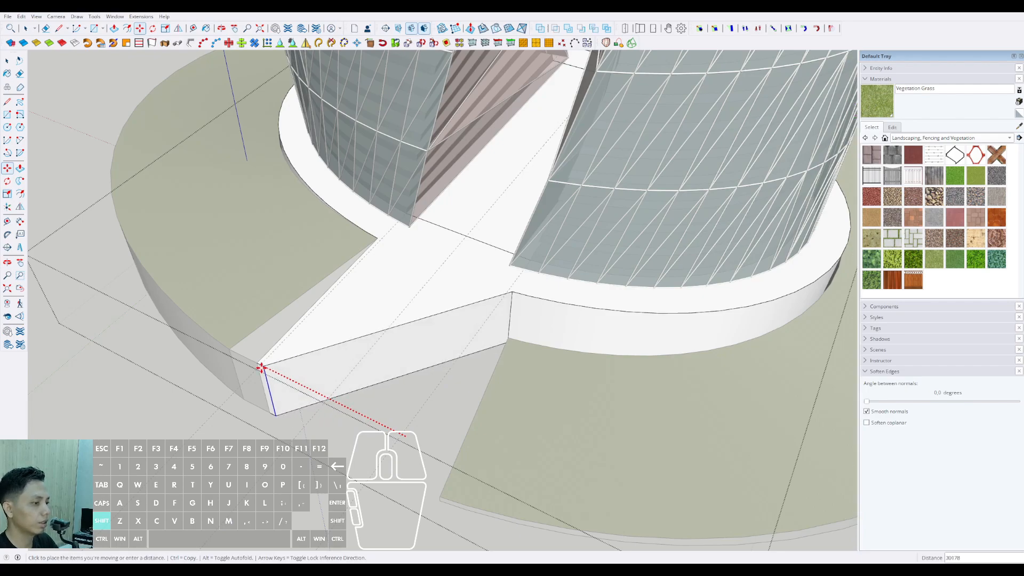
{"action": "left_click", "coordinate": [258, 367]}
{"action": "key", "text": "space"}
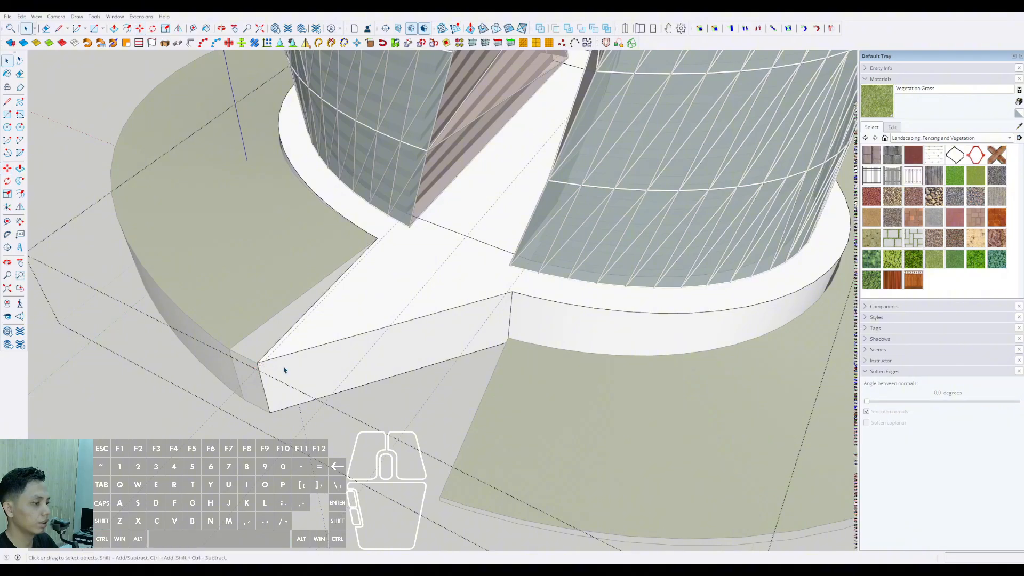
{"action": "scroll", "coordinate": [305, 373], "scroll_direction": "down", "scroll_amount": 3}
{"action": "left_click", "coordinate": [462, 466]}
Step: Push/Pull the matching flat podium face on the opposite side outward until it lines up with the other wing's end
{"action": "scroll", "coordinate": [462, 466], "scroll_direction": "down", "scroll_amount": 1}
{"action": "middle_click_drag", "start_coordinate": [462, 466], "coordinate": [457, 357]}
{"action": "scroll", "coordinate": [434, 385], "scroll_direction": "down", "scroll_amount": 1}
{"action": "scroll", "coordinate": [441, 366], "scroll_direction": "up", "scroll_amount": 1}
{"action": "scroll", "coordinate": [329, 398], "scroll_direction": "up", "scroll_amount": 3}
{"action": "scroll", "coordinate": [383, 405], "scroll_direction": "down", "scroll_amount": 2}
{"action": "scroll", "coordinate": [384, 406], "scroll_direction": "down", "scroll_amount": 1}
{"action": "middle_click_drag", "start_coordinate": [345, 451], "coordinate": [486, 365]}
{"action": "scroll", "coordinate": [340, 438], "scroll_direction": "down", "scroll_amount": 1}
{"action": "scroll", "coordinate": [434, 386], "scroll_direction": "up", "scroll_amount": 3}
{"action": "middle_click_drag", "start_coordinate": [434, 386], "coordinate": [441, 361], "text": "shift"}
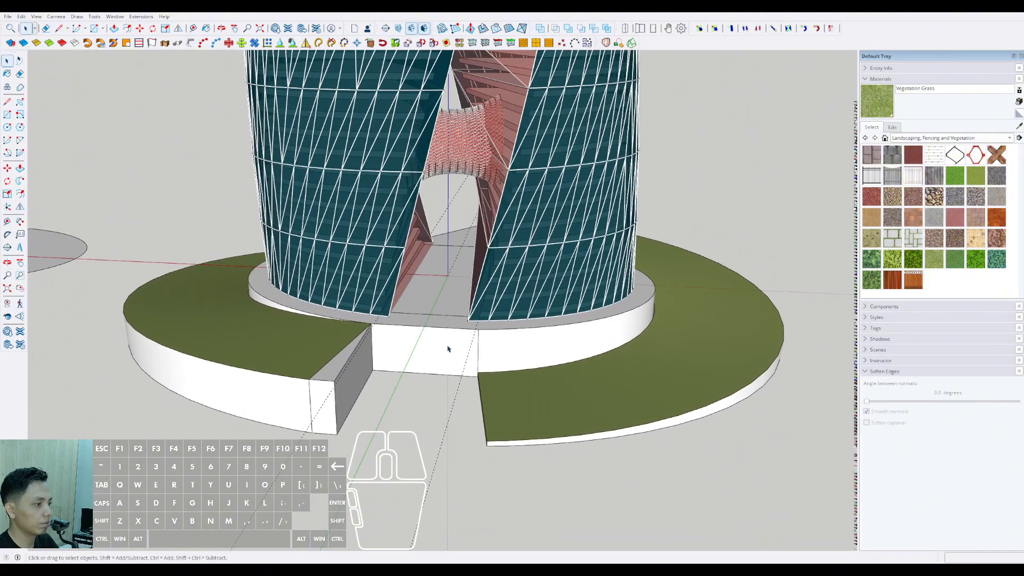
{"action": "double_click", "coordinate": [449, 348]}
{"action": "key", "text": "v"}
{"action": "left_click", "coordinate": [447, 346]}
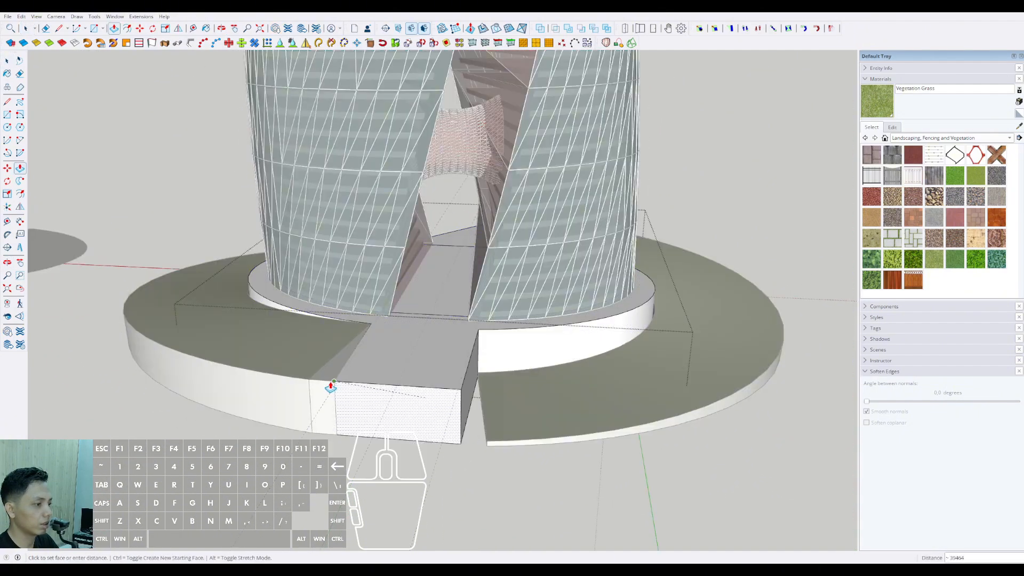
{"action": "middle_click_drag", "start_coordinate": [331, 385], "coordinate": [424, 436]}
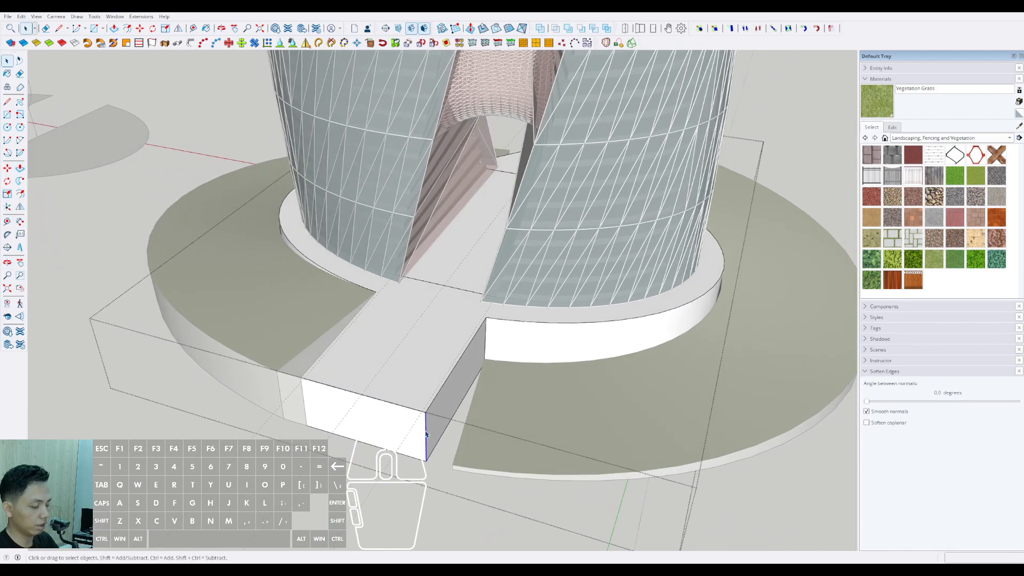
Step: Move this second extension's free vertical edge along the red axis onto the wing's corner to form a tapered platform
{"action": "scroll", "coordinate": [429, 431], "scroll_direction": "up", "scroll_amount": 1}
{"action": "key", "text": "m"}
{"action": "left_click", "coordinate": [425, 416]}
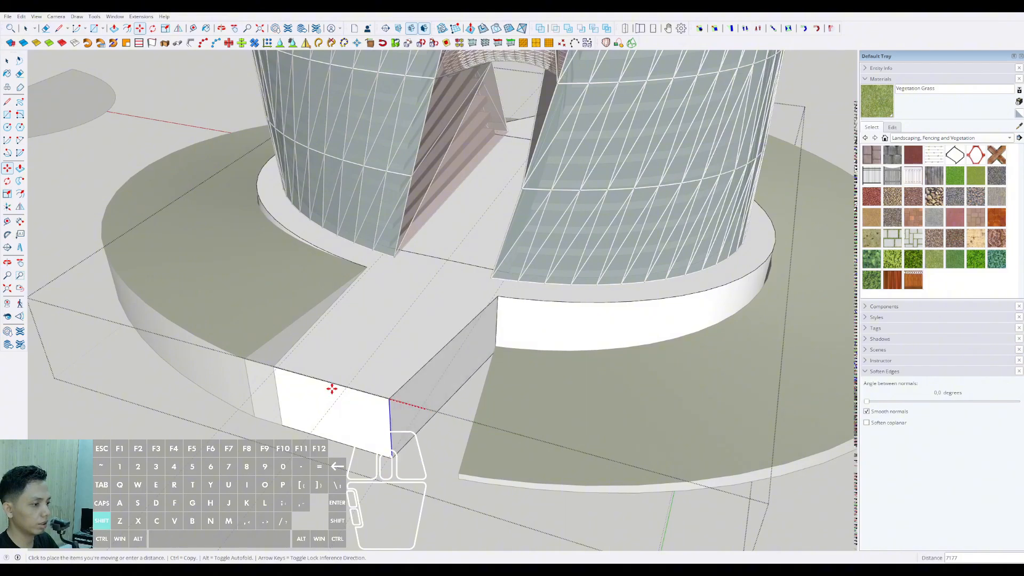
{"action": "left_click", "coordinate": [272, 365], "text": "shift"}
{"action": "key", "text": "space"}
{"action": "scroll", "coordinate": [304, 385], "scroll_direction": "down", "scroll_amount": 3}
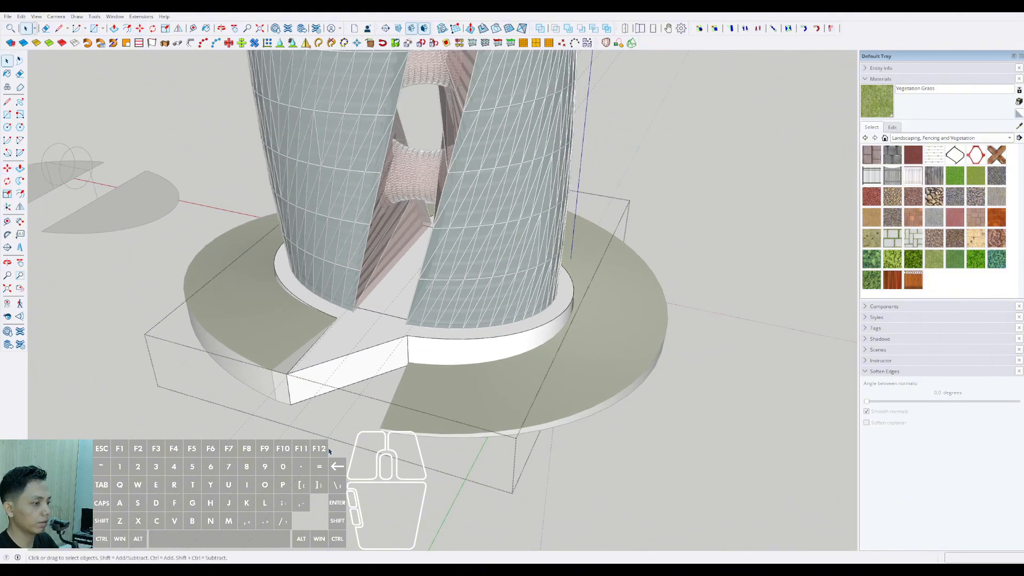
{"action": "left_click", "coordinate": [330, 450]}
{"action": "scroll", "coordinate": [390, 404], "scroll_direction": "down", "scroll_amount": 1}
{"action": "middle_click_drag", "start_coordinate": [391, 404], "coordinate": [356, 384], "text": "shift"}
{"action": "left_click", "coordinate": [428, 405]}
{"action": "middle_click_drag", "start_coordinate": [422, 402], "coordinate": [419, 422], "text": "shift"}
{"action": "scroll", "coordinate": [414, 425], "scroll_direction": "up", "scroll_amount": 2}
{"action": "triple_click", "coordinate": [419, 427]}
{"action": "triple_click", "coordinate": [418, 418]}
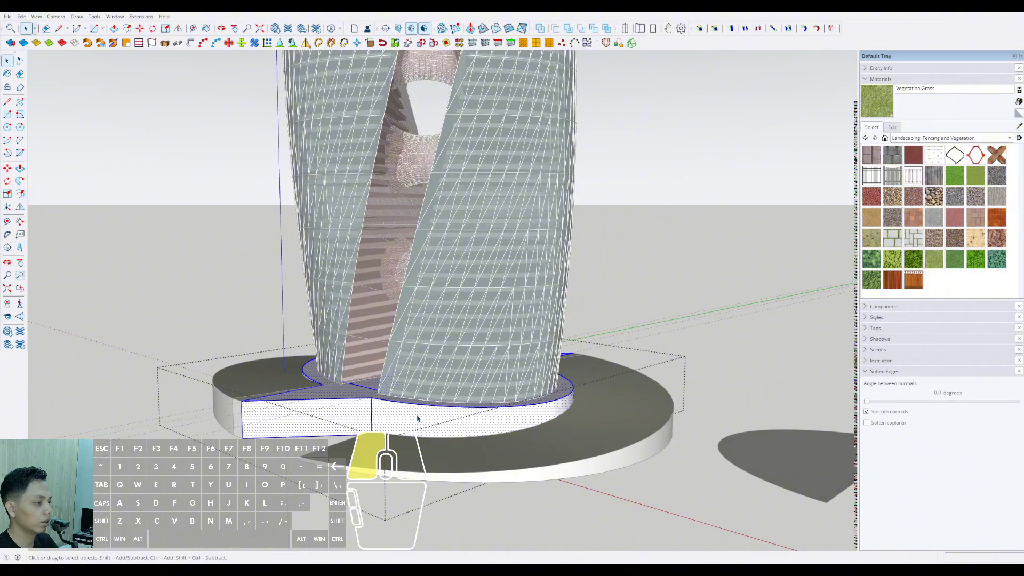
{"action": "left_click", "coordinate": [415, 424]}
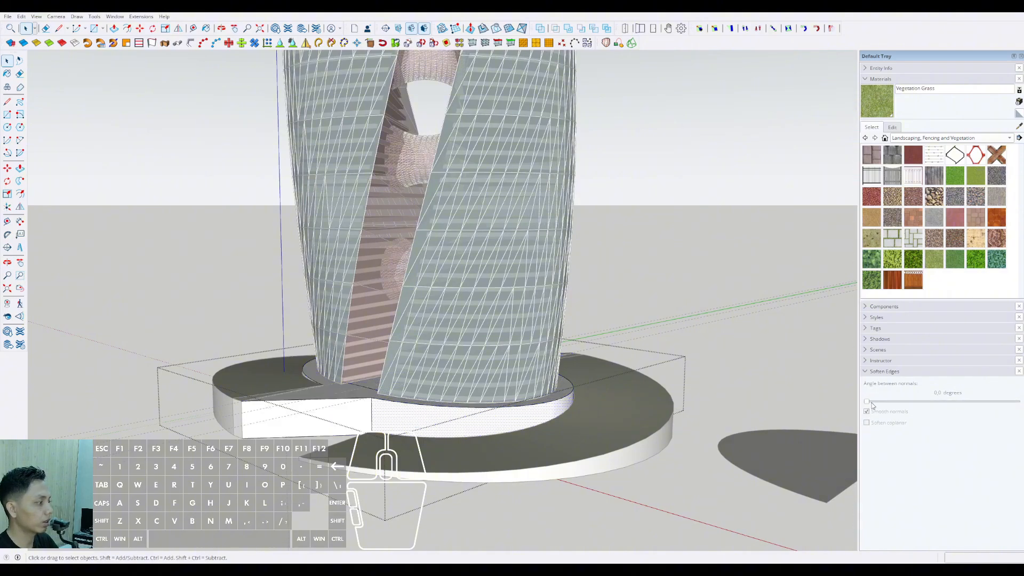
{"action": "double_click", "coordinate": [501, 414]}
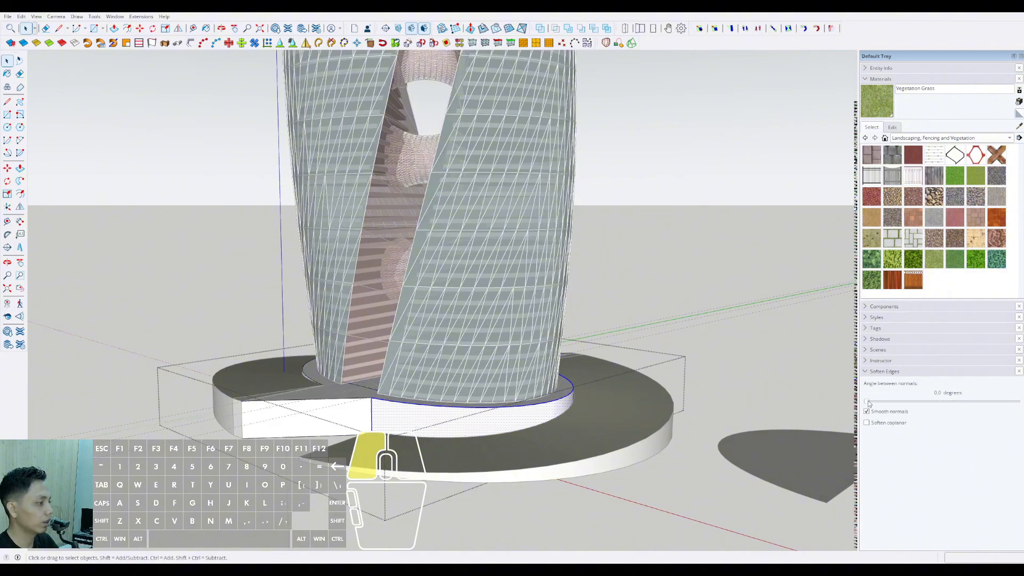
{"action": "middle_click_drag", "start_coordinate": [541, 439], "coordinate": [407, 435]}
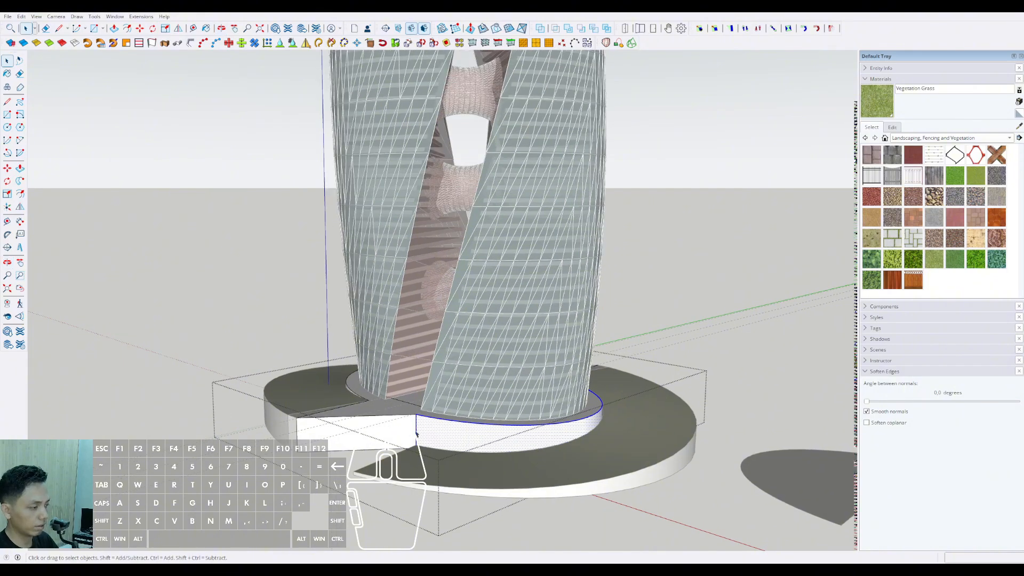
{"action": "left_click", "coordinate": [740, 376]}
Step: Sample the tower facade's Translucent Glass Tinted material and paint the tapered podium extension's flat side face with it
{"action": "scroll", "coordinate": [407, 432], "scroll_direction": "up", "scroll_amount": 3}
{"action": "triple_click", "coordinate": [408, 431]}
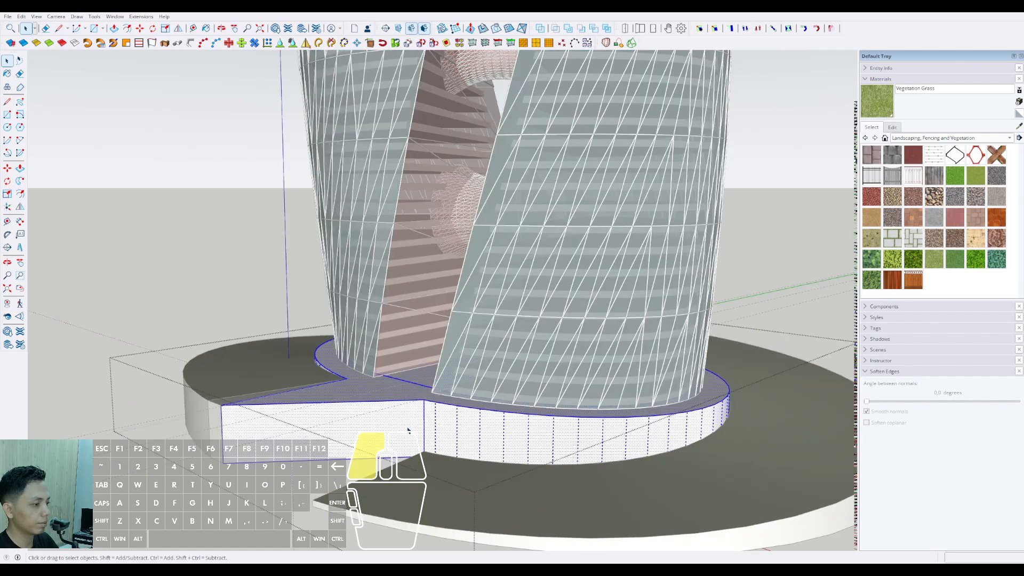
{"action": "left_click", "coordinate": [409, 431]}
{"action": "left_click", "coordinate": [1019, 127]}
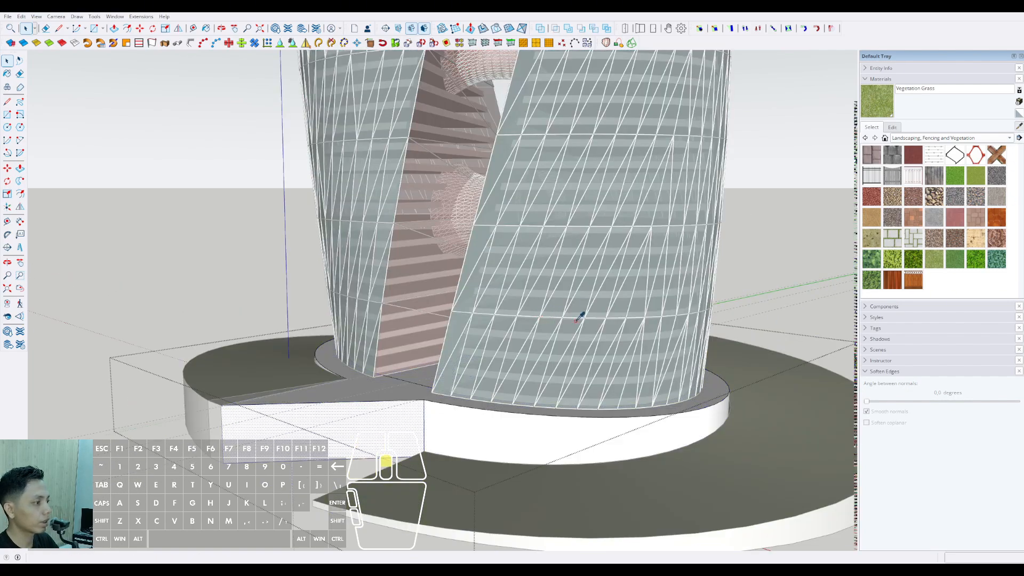
{"action": "left_click", "coordinate": [584, 307]}
{"action": "scroll", "coordinate": [586, 302], "scroll_direction": "up", "scroll_amount": 1}
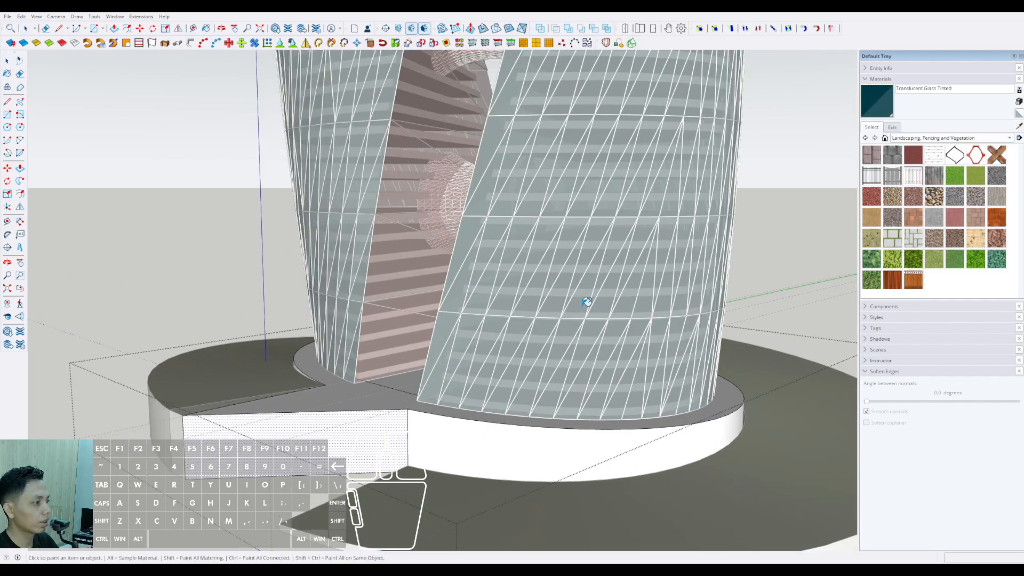
{"action": "left_click", "coordinate": [377, 431]}
Step: Paint the narrow end panel of the adjoining wing's wall with Translucent Glass Tinted, and leave the group
{"action": "middle_click_drag", "start_coordinate": [377, 432], "coordinate": [360, 398]}
{"action": "key", "text": "space"}
{"action": "triple_click", "coordinate": [360, 399]}
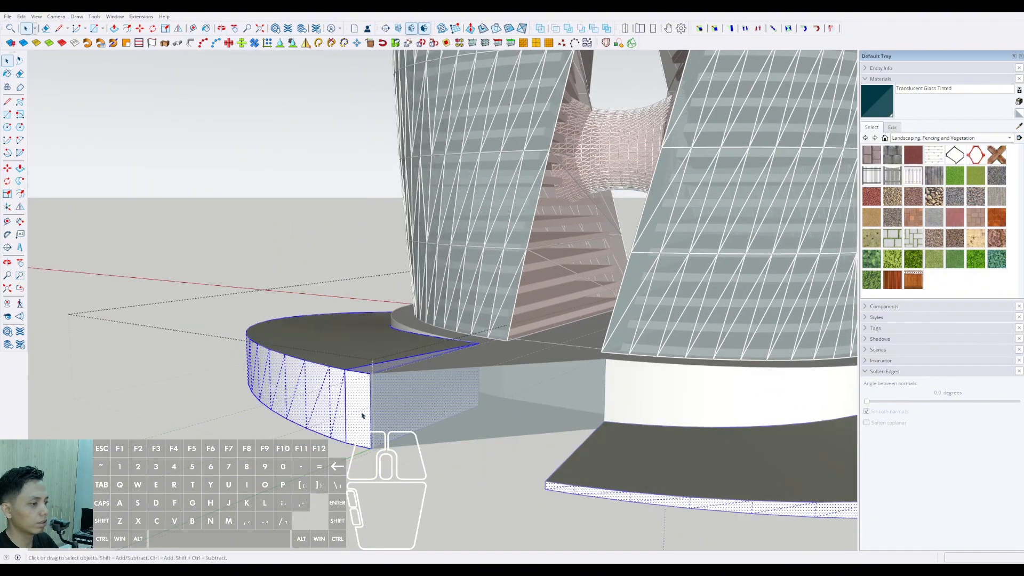
{"action": "key", "text": "b"}
{"action": "left_click", "coordinate": [359, 402]}
{"action": "key", "text": "space"}
{"action": "middle_click_drag", "start_coordinate": [359, 401], "coordinate": [322, 401]}
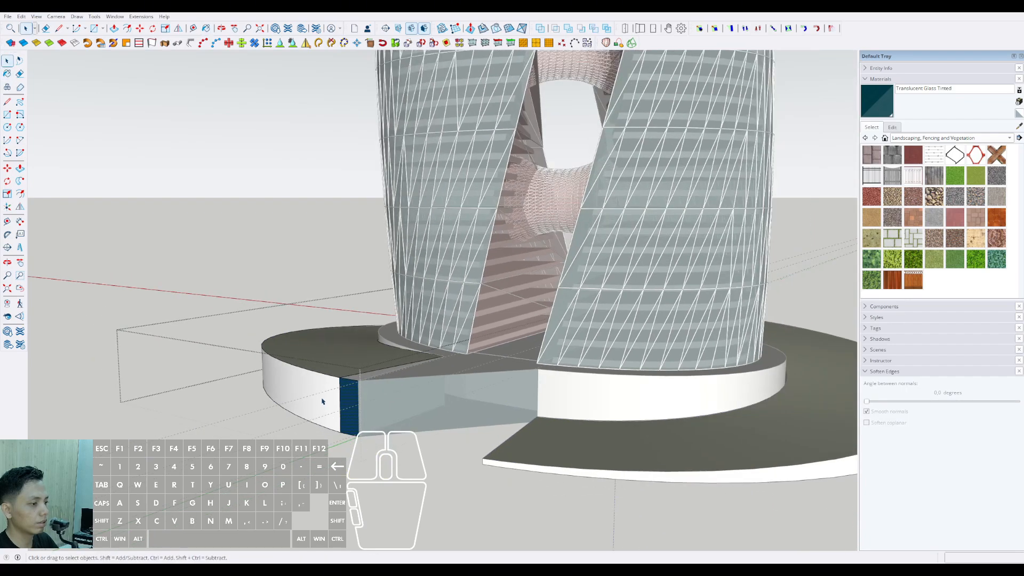
{"action": "triple_click", "coordinate": [329, 404]}
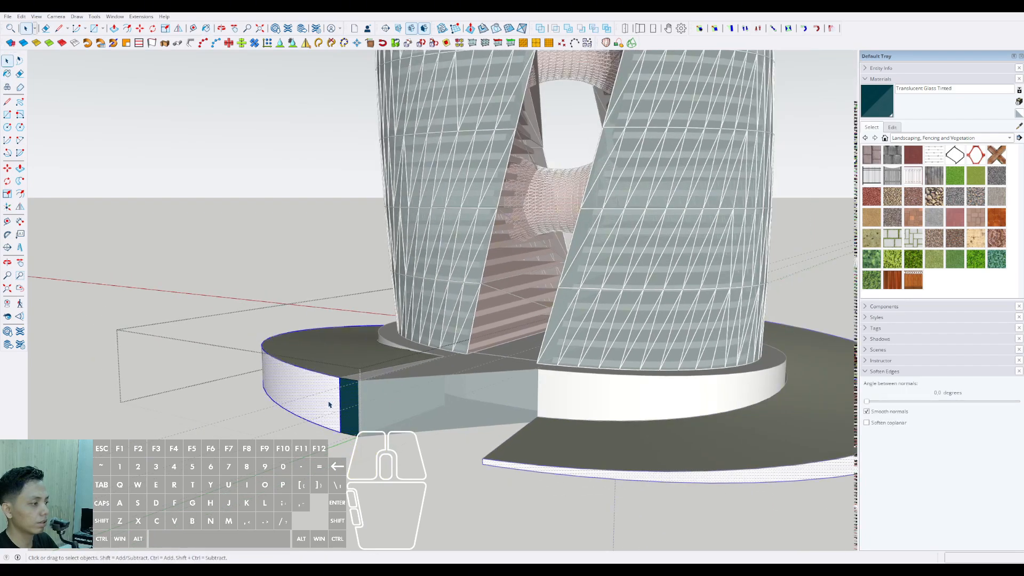
{"action": "scroll", "coordinate": [329, 405], "scroll_direction": "down", "scroll_amount": 5}
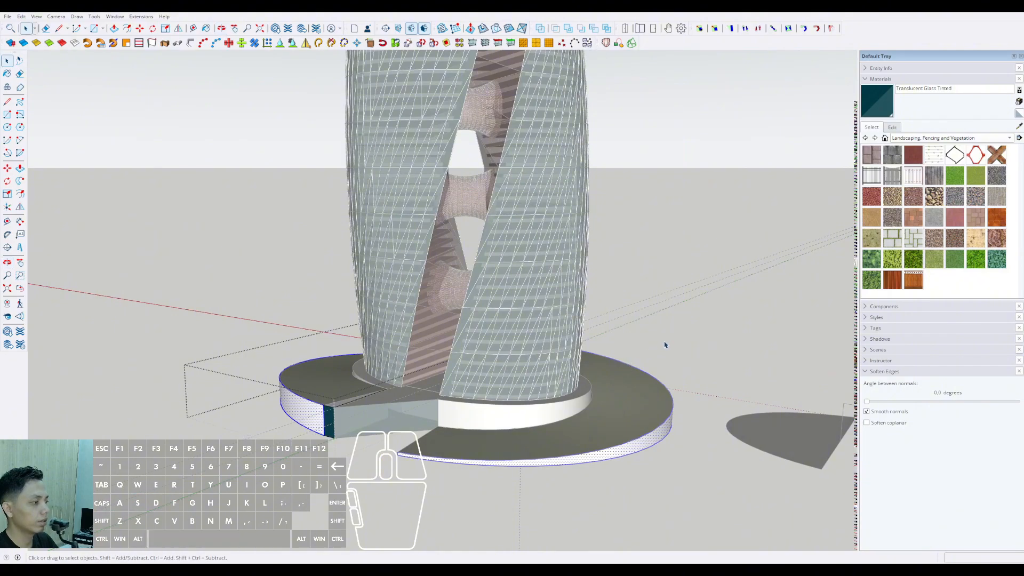
{"action": "left_click", "coordinate": [666, 345]}
Step: Open the podium group for editing with the floor face between the two towers selected
{"action": "middle_click_drag", "start_coordinate": [530, 411], "coordinate": [491, 393]}
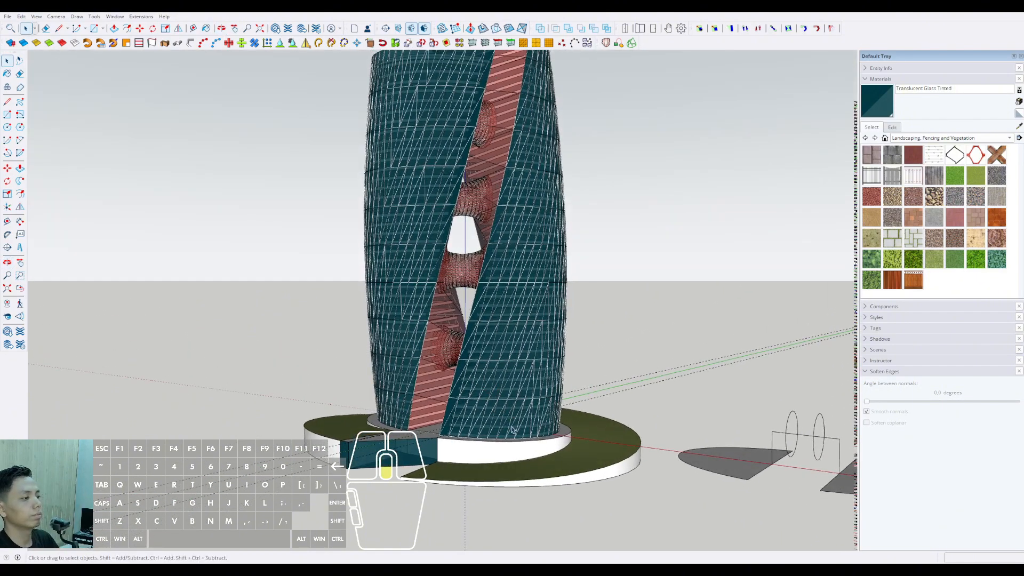
{"action": "middle_click_drag", "start_coordinate": [511, 429], "coordinate": [587, 476]}
{"action": "scroll", "coordinate": [429, 421], "scroll_direction": "up", "scroll_amount": 5}
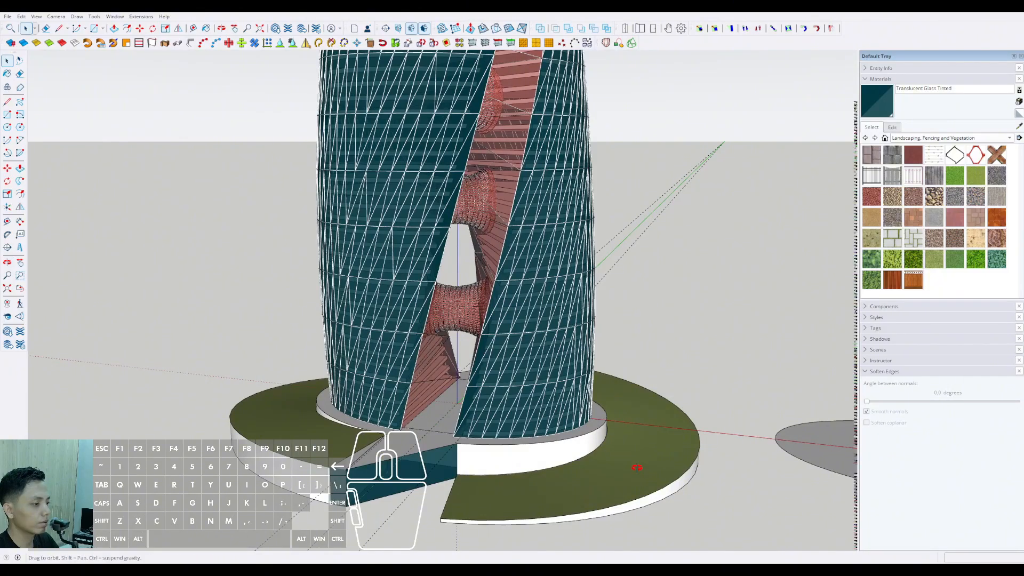
{"action": "scroll", "coordinate": [516, 435], "scroll_direction": "up", "scroll_amount": 6}
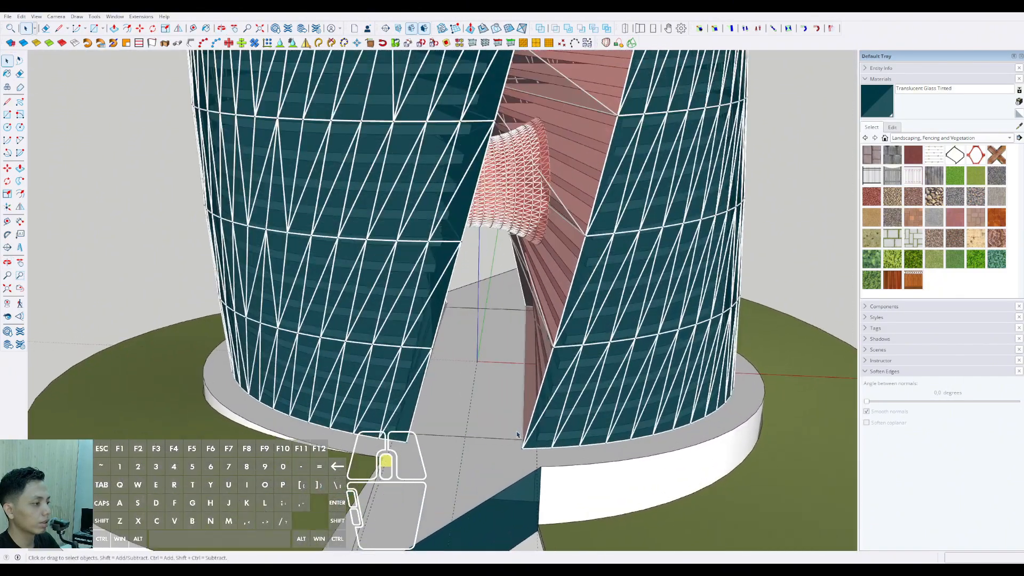
{"action": "scroll", "coordinate": [516, 435], "scroll_direction": "up", "scroll_amount": 6}
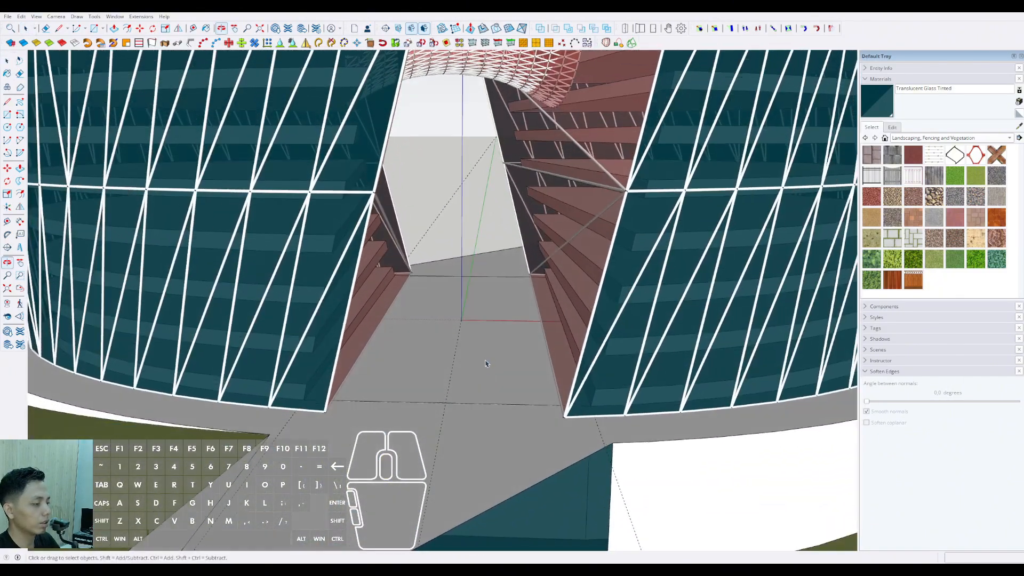
{"action": "left_click", "coordinate": [486, 363]}
{"action": "scroll", "coordinate": [496, 376], "scroll_direction": "down", "scroll_amount": 5}
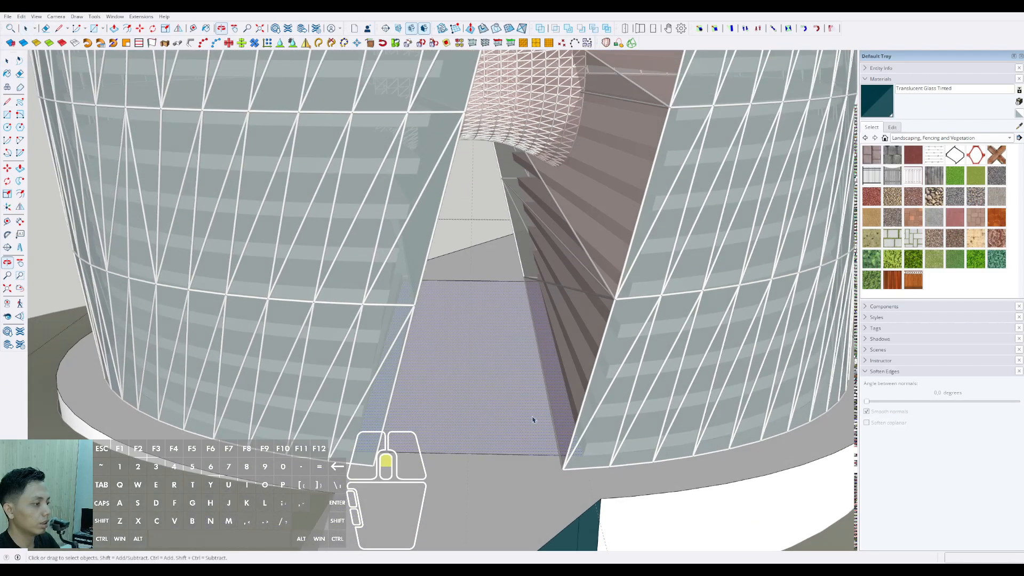
{"action": "scroll", "coordinate": [533, 420], "scroll_direction": "up", "scroll_amount": 1}
{"action": "key", "text": "r"}
{"action": "middle_click_drag", "start_coordinate": [548, 458], "coordinate": [507, 424]}
{"action": "scroll", "coordinate": [506, 424], "scroll_direction": "up", "scroll_amount": 1}
{"action": "scroll", "coordinate": [465, 425], "scroll_direction": "up", "scroll_amount": 1}
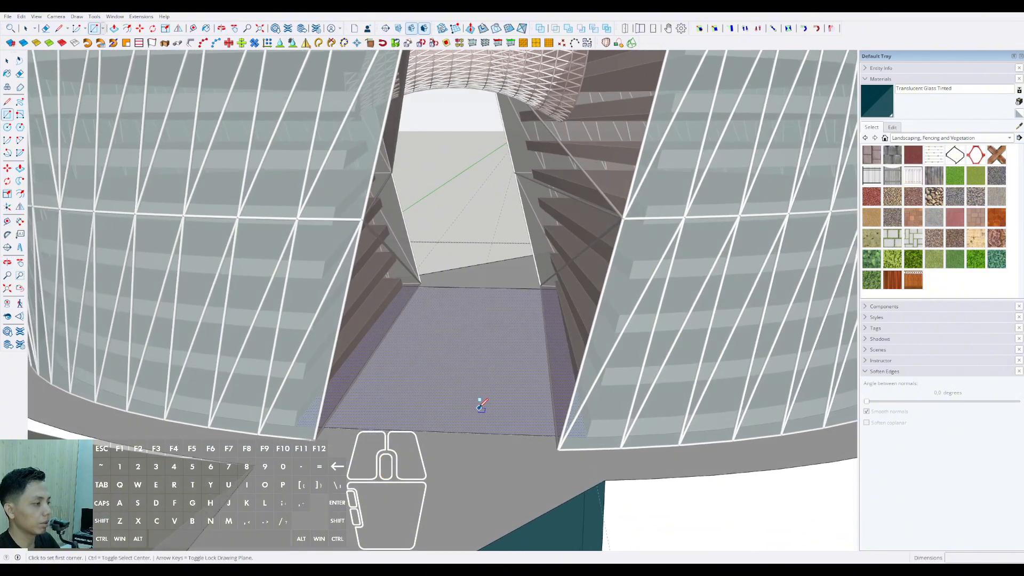
{"action": "key", "text": "space"}
{"action": "scroll", "coordinate": [477, 411], "scroll_direction": "down", "scroll_amount": 4}
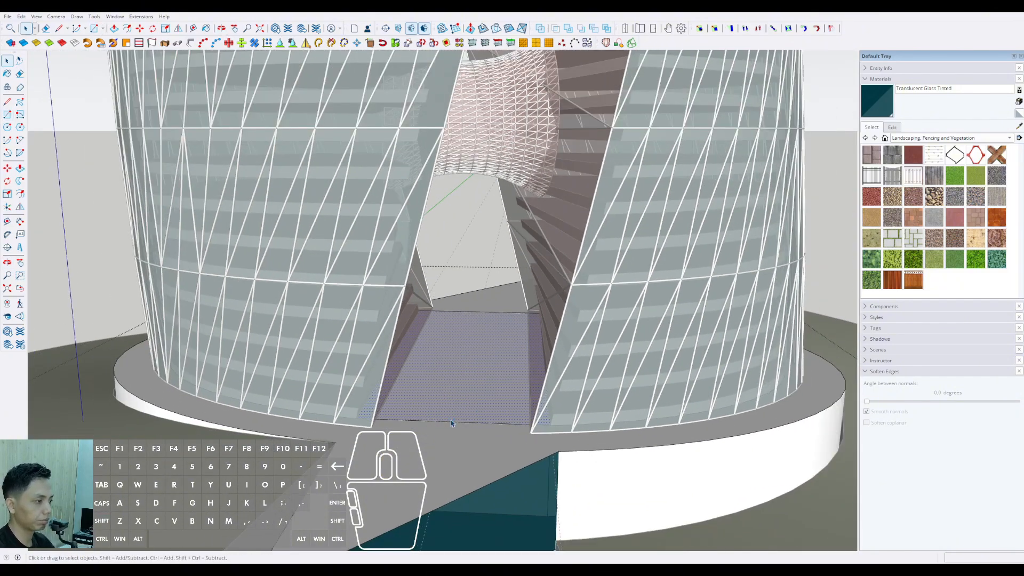
Step: Draw two wavy freehand curves along the passage floor between the towers, each crossing both end edges of the floor face
{"action": "scroll", "coordinate": [465, 387], "scroll_direction": "up", "scroll_amount": 2}
{"action": "middle_click_drag", "start_coordinate": [468, 376], "coordinate": [476, 355]}
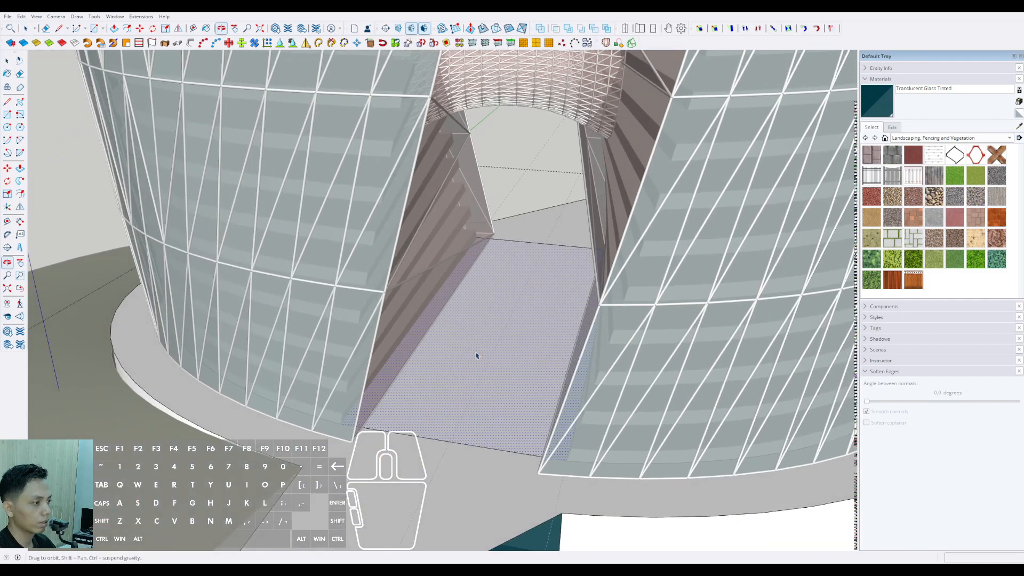
{"action": "left_click", "coordinate": [19, 102]}
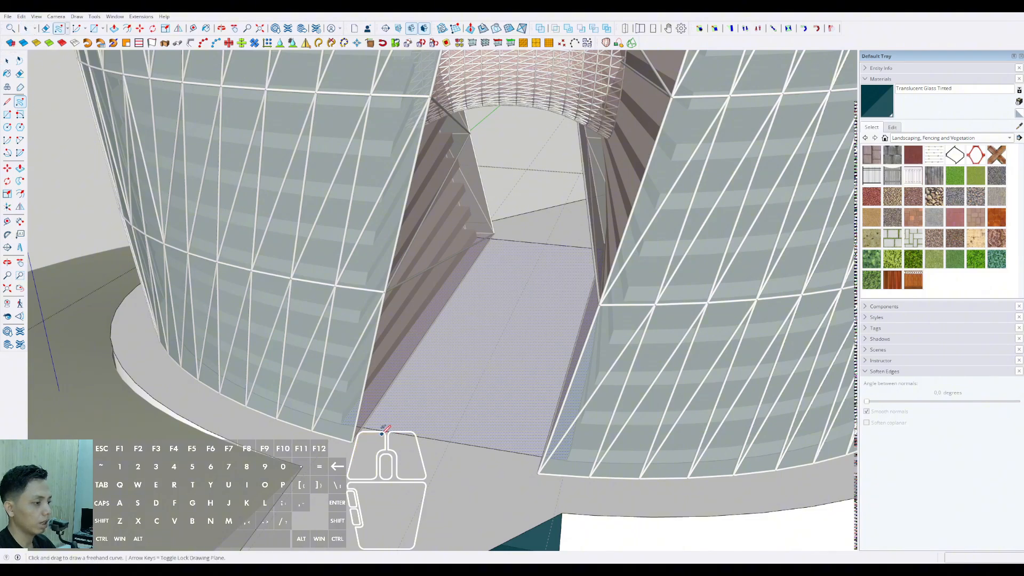
{"action": "mouse_move", "coordinate": [387, 431]}
{"action": "left_mouse_down"}
{"action": "mouse_move", "coordinate": [434, 384]}
{"action": "mouse_move", "coordinate": [472, 309]}
{"action": "mouse_move", "coordinate": [515, 273]}
{"action": "left_mouse_up"}
{"action": "left_click_drag", "start_coordinate": [539, 231], "coordinate": [539, 235]}
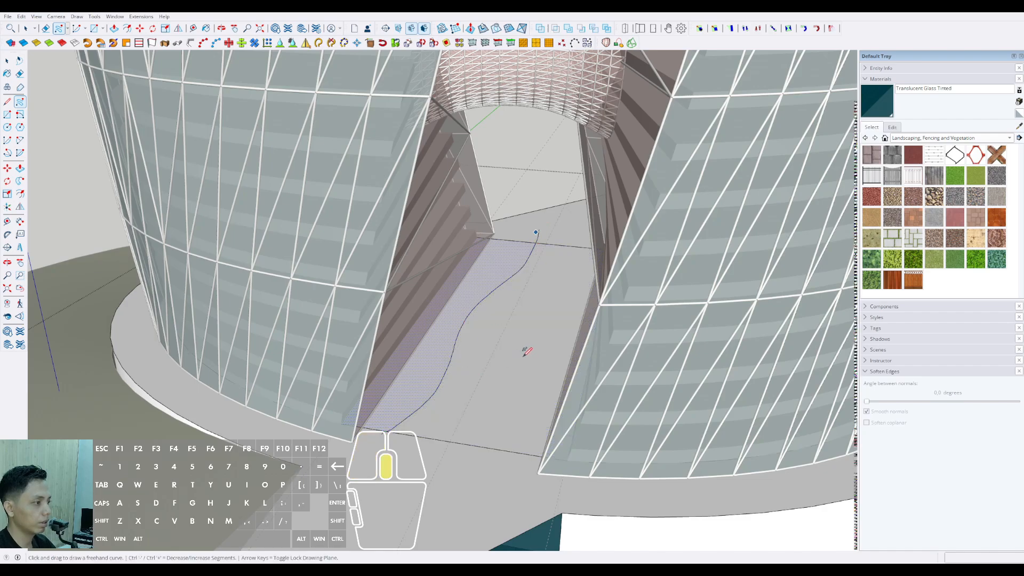
{"action": "mouse_move", "coordinate": [526, 351]}
{"action": "middle_mouse_down"}
{"action": "mouse_move", "coordinate": [525, 384]}
{"action": "mouse_move", "coordinate": [546, 402]}
{"action": "middle_mouse_up"}
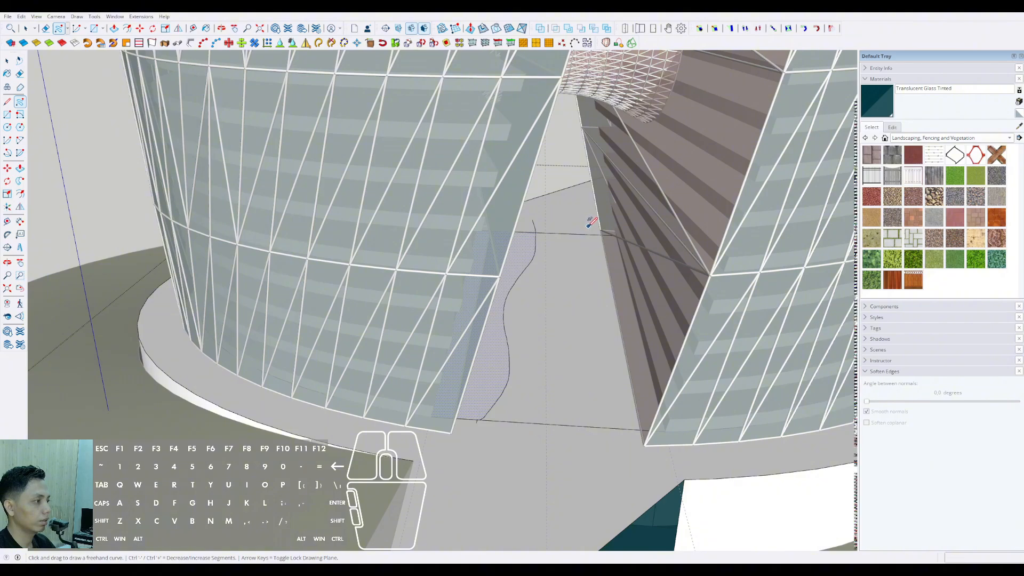
{"action": "left_click_drag", "start_coordinate": [587, 228], "coordinate": [588, 234]}
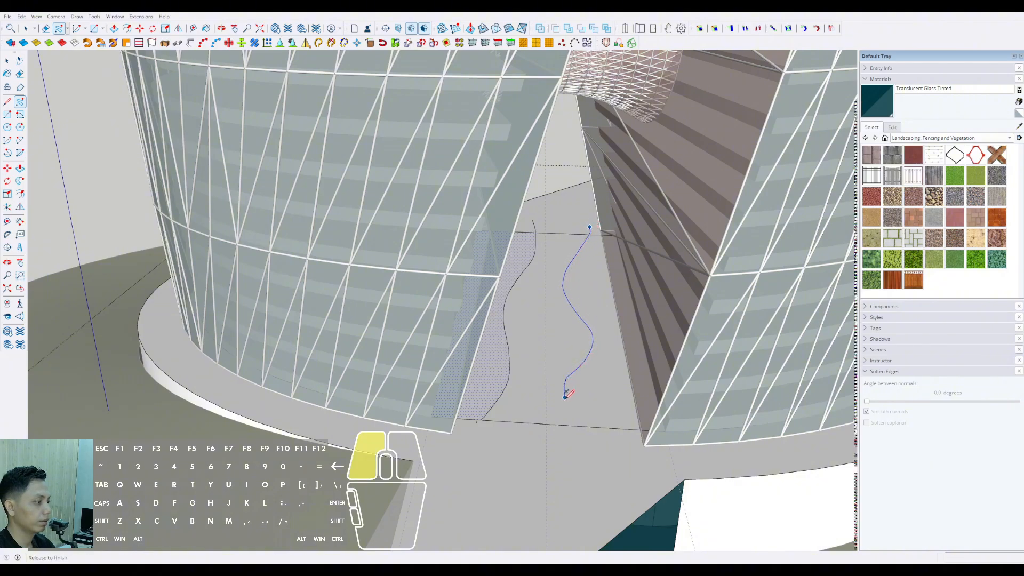
{"action": "left_click_drag", "start_coordinate": [576, 414], "coordinate": [617, 452]}
Step: Erase the ends of the two freehand curves that stick out past the front and back edges of the passage floor
{"action": "key", "text": "space"}
{"action": "scroll", "coordinate": [612, 443], "scroll_direction": "up", "scroll_amount": 2}
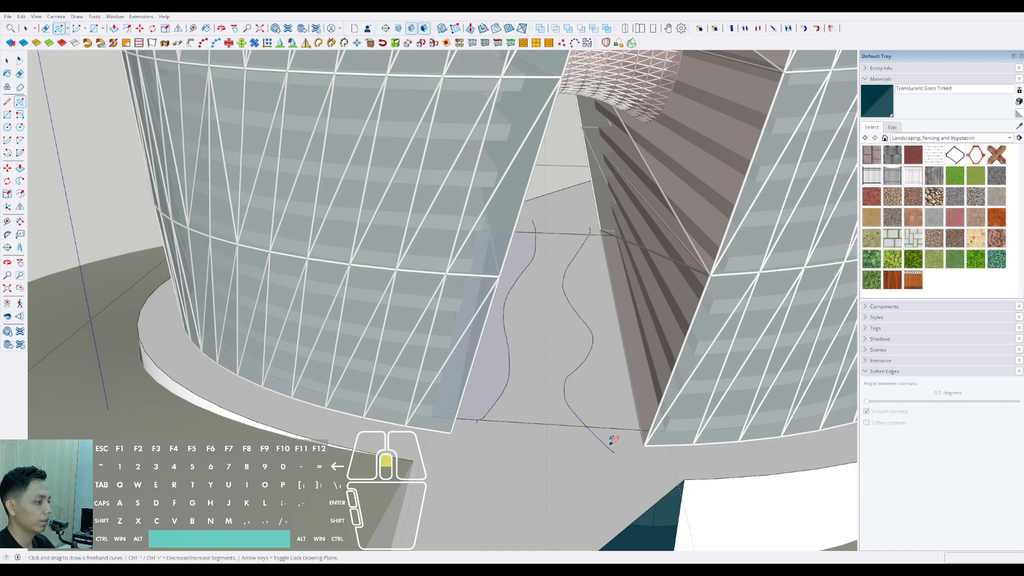
{"action": "key", "text": "e"}
{"action": "left_click", "coordinate": [588, 443]}
{"action": "scroll", "coordinate": [434, 416], "scroll_direction": "up", "scroll_amount": 2}
{"action": "scroll", "coordinate": [436, 414], "scroll_direction": "up", "scroll_amount": 1}
{"action": "left_click", "coordinate": [424, 406]}
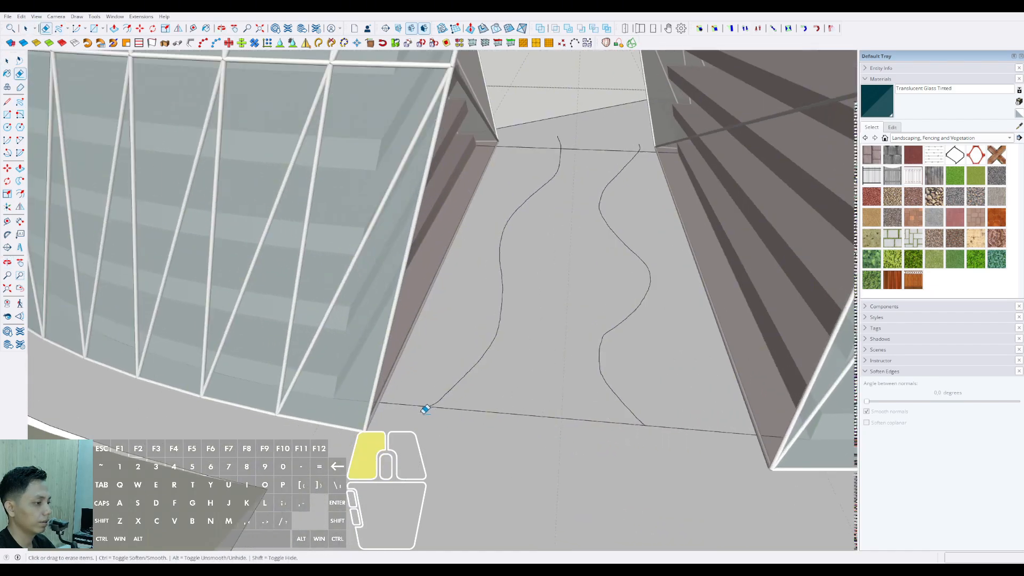
{"action": "mouse_move", "coordinate": [572, 300]}
{"action": "middle_mouse_down"}
{"action": "mouse_move", "coordinate": [606, 167]}
{"action": "mouse_move", "coordinate": [512, 178]}
{"action": "mouse_move", "coordinate": [509, 192]}
{"action": "middle_mouse_up"}
{"action": "left_click", "coordinate": [511, 176]}
{"action": "left_click", "coordinate": [648, 193]}
{"action": "left_click", "coordinate": [510, 171]}
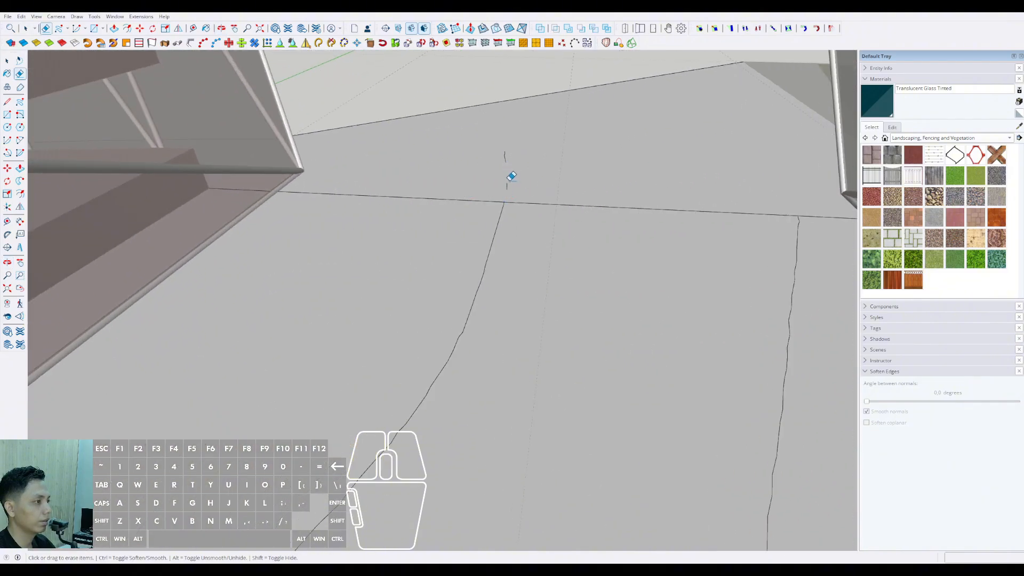
{"action": "key", "text": "space"}
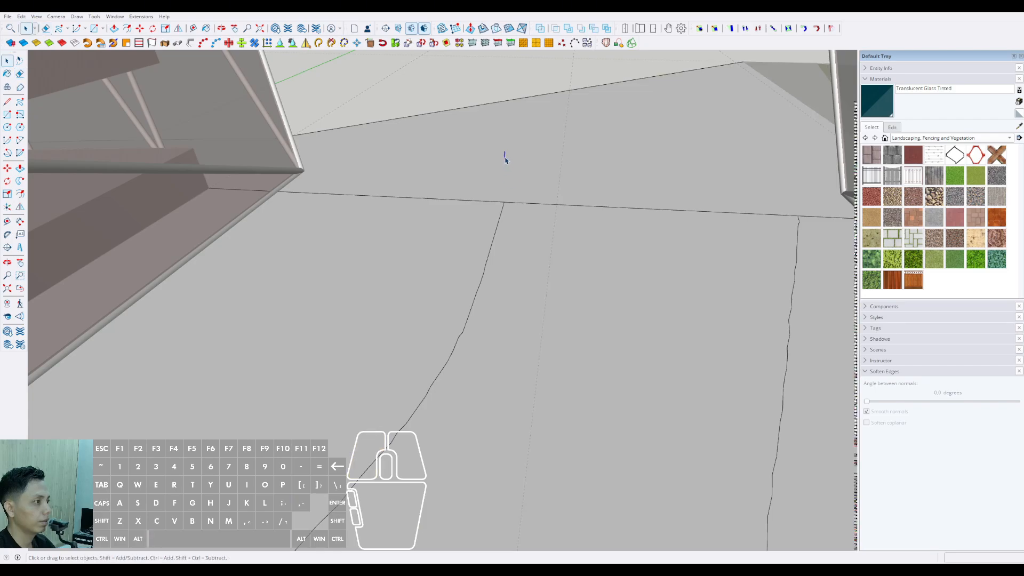
Step: Draw a third freehand curve between the right-hand curve and the adjacent tower, running from the front to the back of the passage floor
{"action": "middle_click_drag", "start_coordinate": [505, 155], "coordinate": [505, 252]}
{"action": "scroll", "coordinate": [506, 253], "scroll_direction": "down", "scroll_amount": 8}
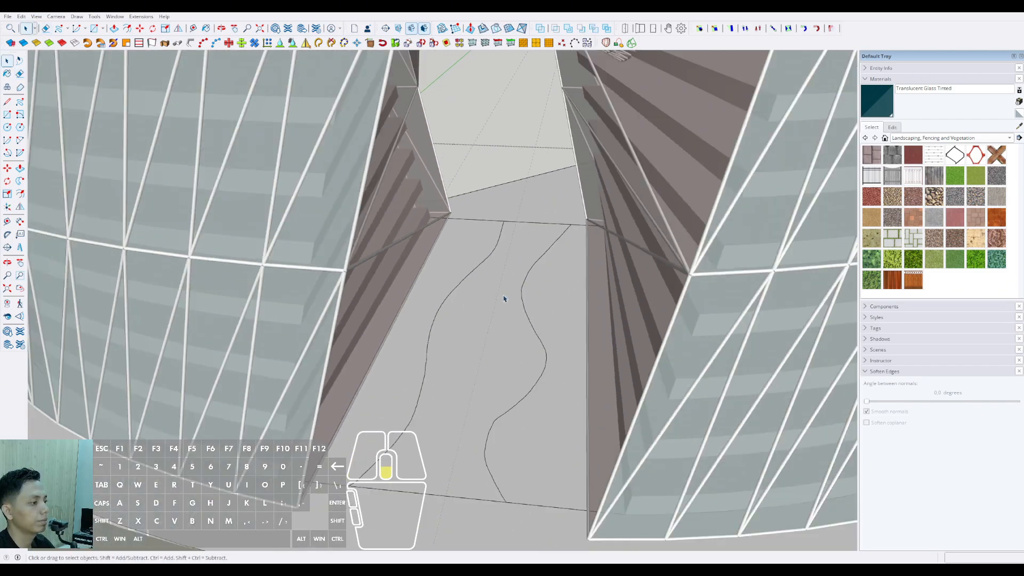
{"action": "left_click", "coordinate": [507, 343]}
{"action": "middle_click_drag", "start_coordinate": [508, 343], "coordinate": [460, 312]}
{"action": "scroll", "coordinate": [460, 312], "scroll_direction": "up", "scroll_amount": 10}
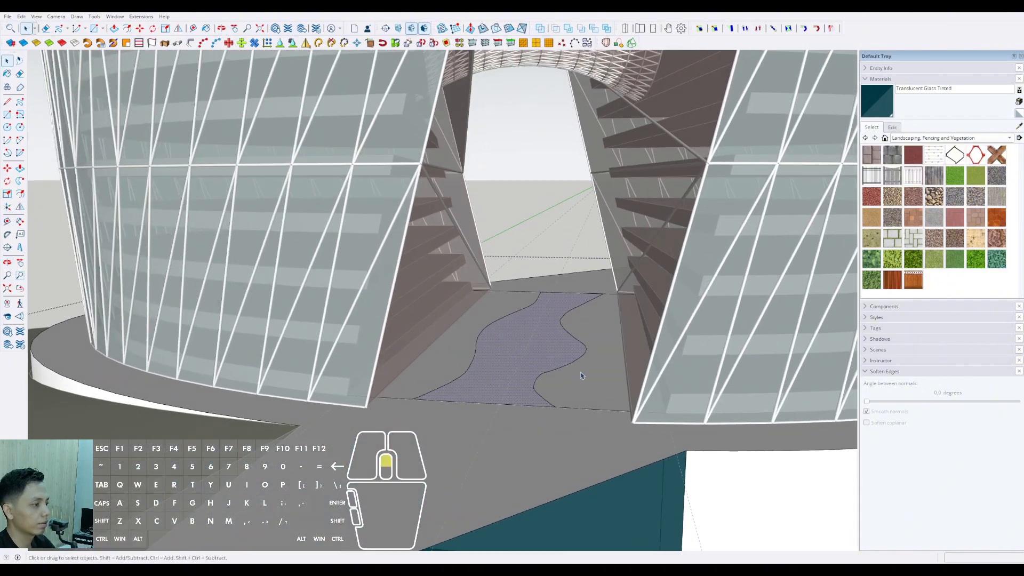
{"action": "scroll", "coordinate": [582, 376], "scroll_direction": "up", "scroll_amount": 1}
{"action": "middle_click_drag", "start_coordinate": [582, 376], "coordinate": [508, 383], "text": "shift"}
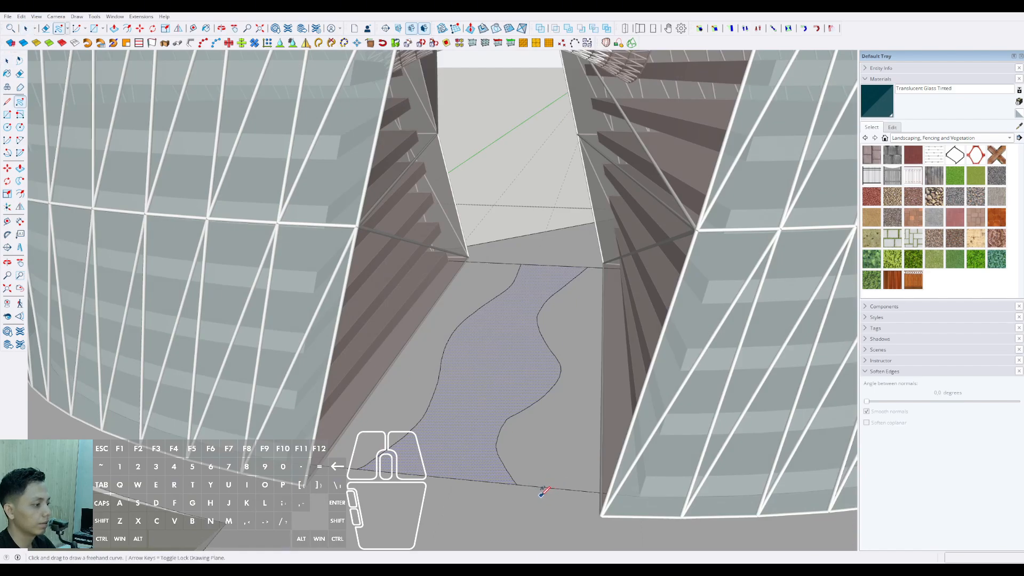
{"action": "left_click_drag", "start_coordinate": [543, 496], "coordinate": [546, 475]}
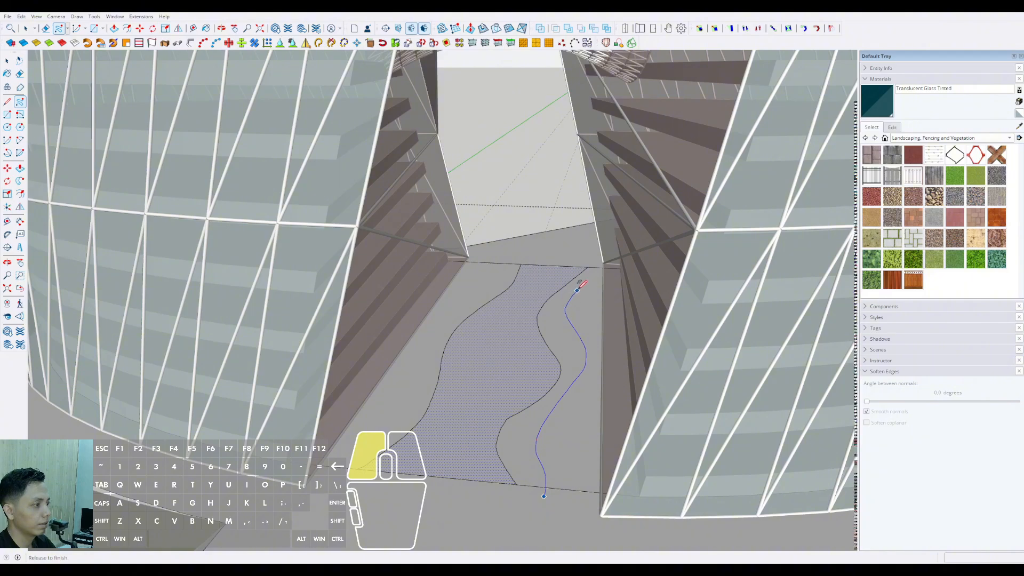
{"action": "left_click_drag", "start_coordinate": [593, 258], "coordinate": [594, 257]}
Step: Erase the third curve's overhanging ends beyond both end edges of the passage floor
{"action": "key", "text": "e"}
{"action": "scroll", "coordinate": [551, 491], "scroll_direction": "up", "scroll_amount": 2}
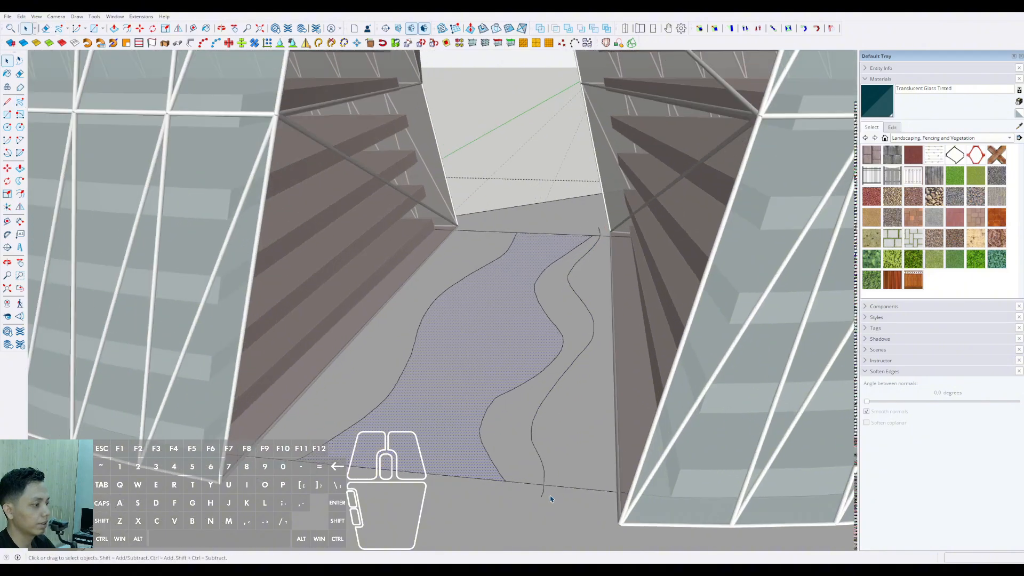
{"action": "left_click", "coordinate": [543, 489]}
{"action": "scroll", "coordinate": [594, 213], "scroll_direction": "up", "scroll_amount": 3}
{"action": "left_click", "coordinate": [610, 221]}
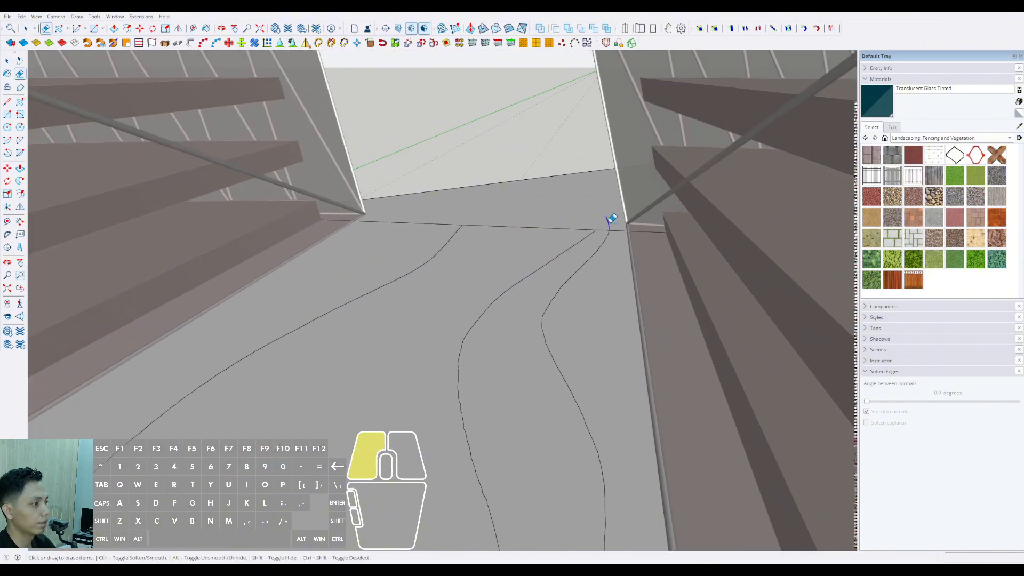
Step: Draw a fourth freehand curve alongside the left-hand curve, on its tower side, across the full length of the passage floor
{"action": "scroll", "coordinate": [536, 236], "scroll_direction": "down", "scroll_amount": 2}
{"action": "scroll", "coordinate": [535, 235], "scroll_direction": "down", "scroll_amount": 1}
{"action": "middle_click_drag", "start_coordinate": [405, 369], "coordinate": [474, 356], "text": "shift"}
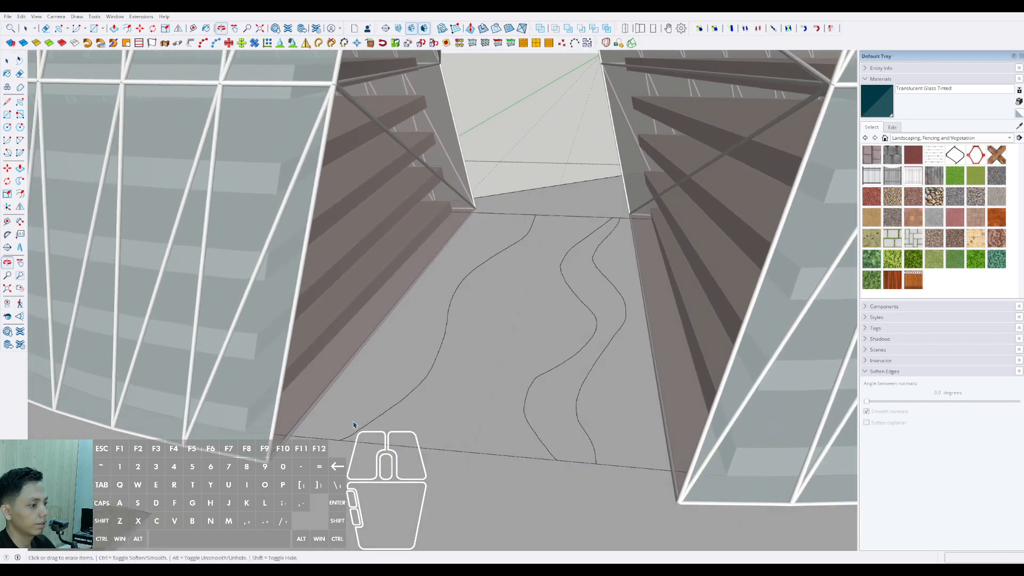
{"action": "left_click", "coordinate": [20, 103]}
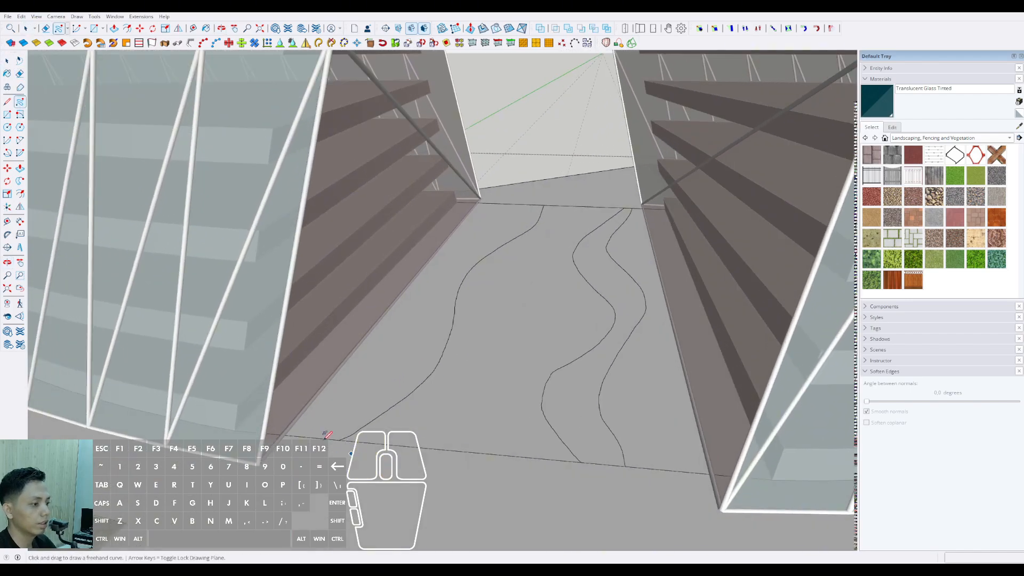
{"action": "left_click_drag", "start_coordinate": [319, 437], "coordinate": [325, 429]}
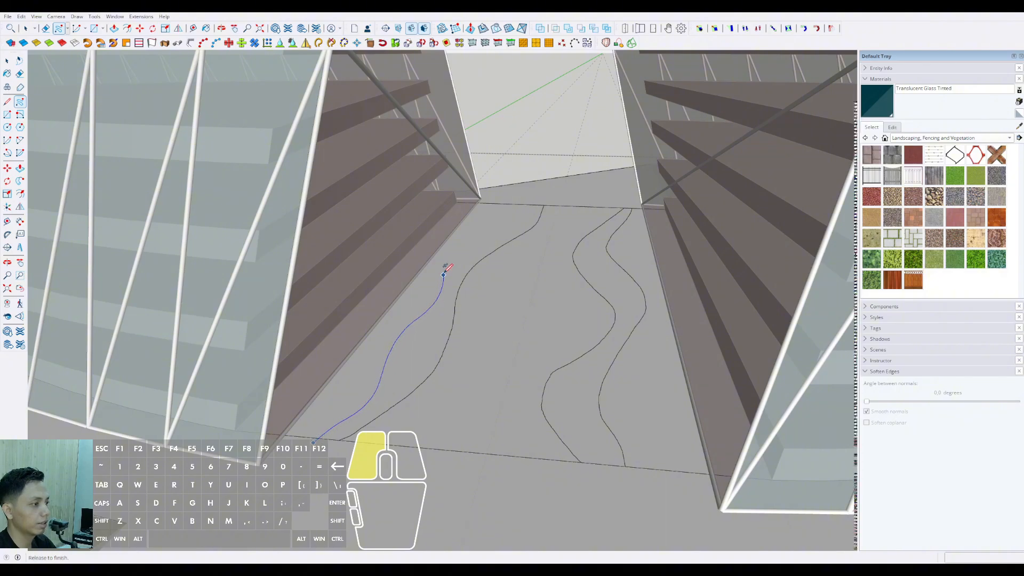
{"action": "left_click_drag", "start_coordinate": [522, 205], "coordinate": [524, 204]}
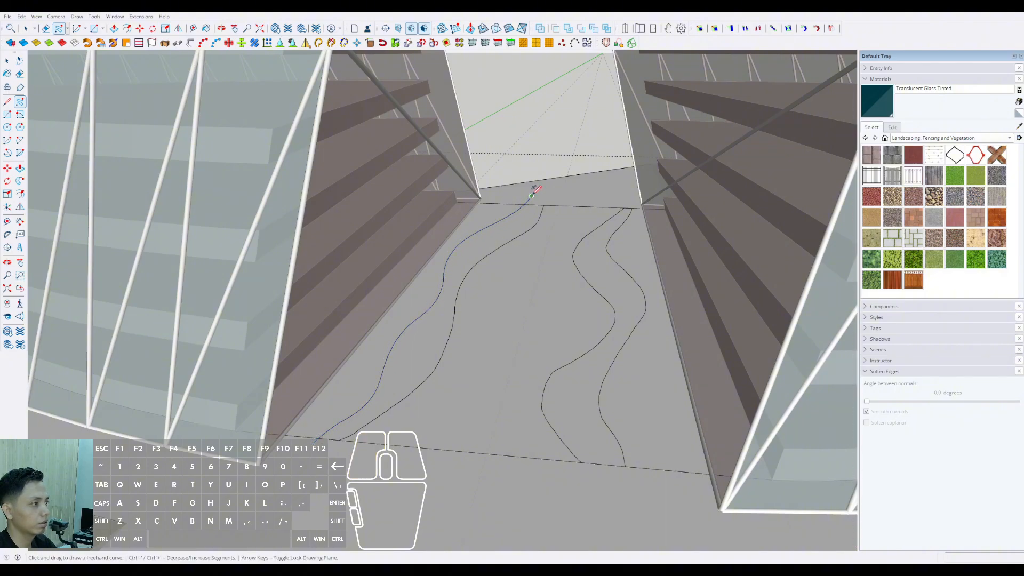
Step: Erase the fourth curve's overhanging ends at the back and front edges of the passage floor
{"action": "key", "text": "space"}
{"action": "scroll", "coordinate": [530, 199], "scroll_direction": "up", "scroll_amount": 2}
{"action": "key", "text": "e"}
{"action": "left_click", "coordinate": [526, 203]}
{"action": "scroll", "coordinate": [507, 215], "scroll_direction": "down", "scroll_amount": 3}
{"action": "scroll", "coordinate": [336, 429], "scroll_direction": "up", "scroll_amount": 3}
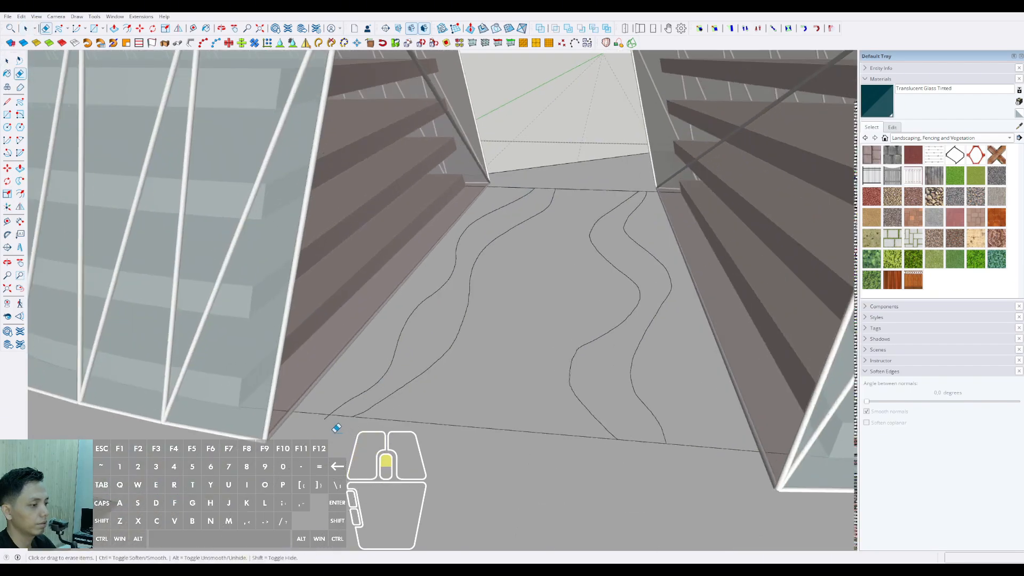
{"action": "left_click", "coordinate": [326, 414]}
{"action": "key", "text": "space"}
Step: Paint the two narrow wavy strips on the passage floor with the Vegetation Grass material
{"action": "scroll", "coordinate": [373, 415], "scroll_direction": "down", "scroll_amount": 2}
{"action": "scroll", "coordinate": [395, 384], "scroll_direction": "down", "scroll_amount": 2}
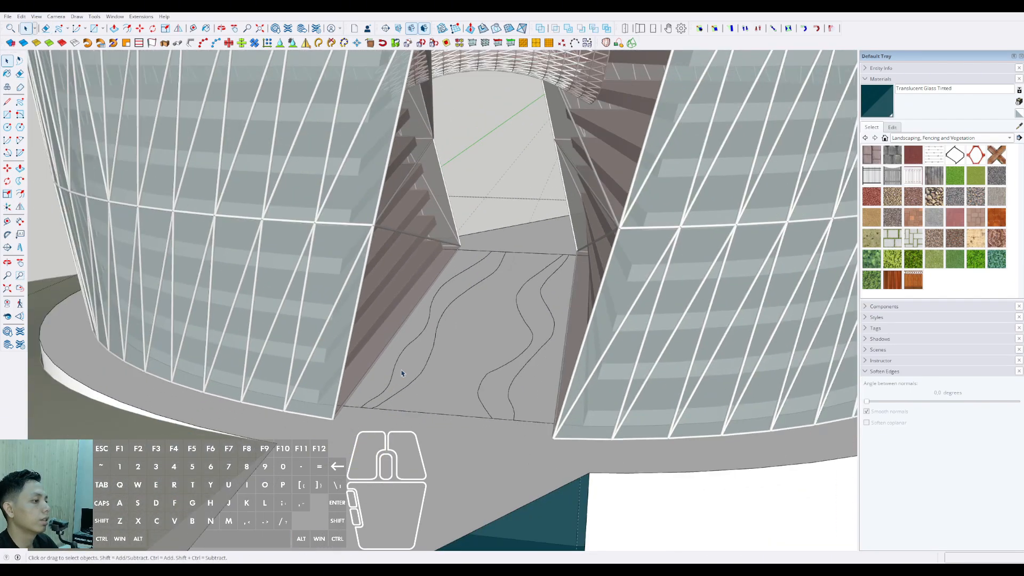
{"action": "scroll", "coordinate": [395, 394], "scroll_direction": "up", "scroll_amount": 3}
{"action": "middle_click_drag", "start_coordinate": [410, 392], "coordinate": [405, 430], "text": "shift"}
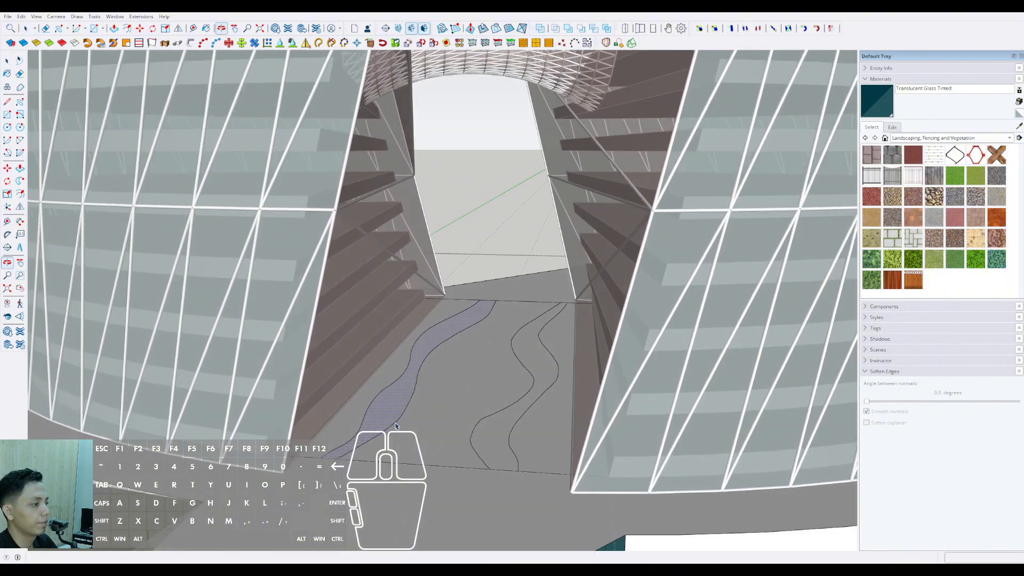
{"action": "scroll", "coordinate": [418, 431], "scroll_direction": "up", "scroll_amount": 2}
{"action": "scroll", "coordinate": [503, 448], "scroll_direction": "down", "scroll_amount": 2}
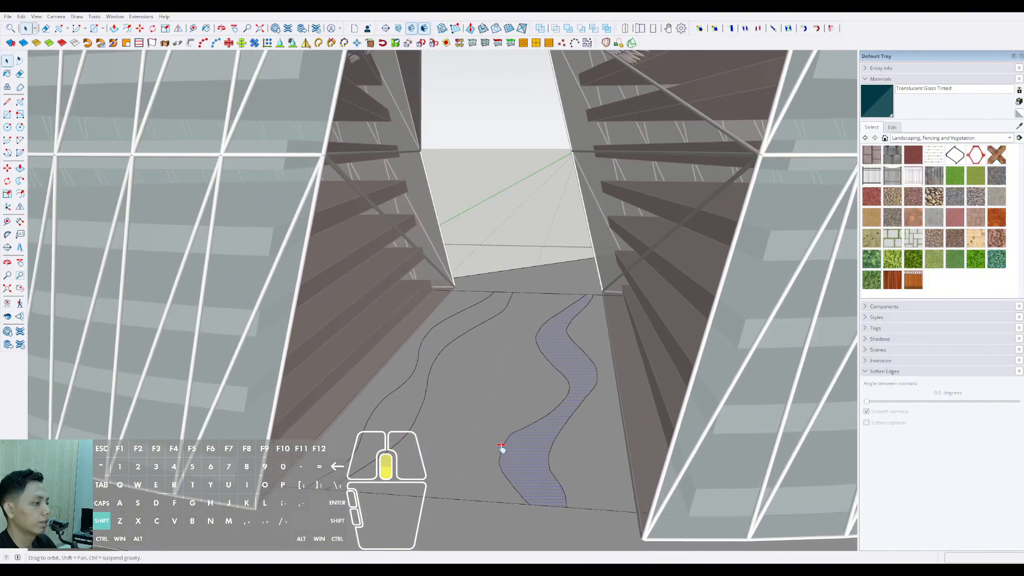
{"action": "left_click", "coordinate": [936, 261]}
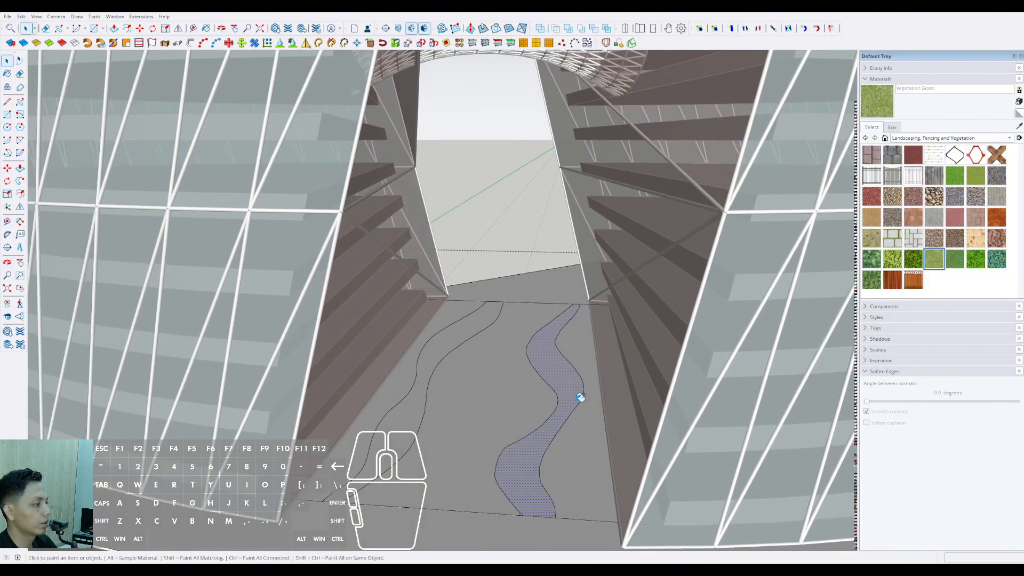
{"action": "left_click", "coordinate": [532, 459]}
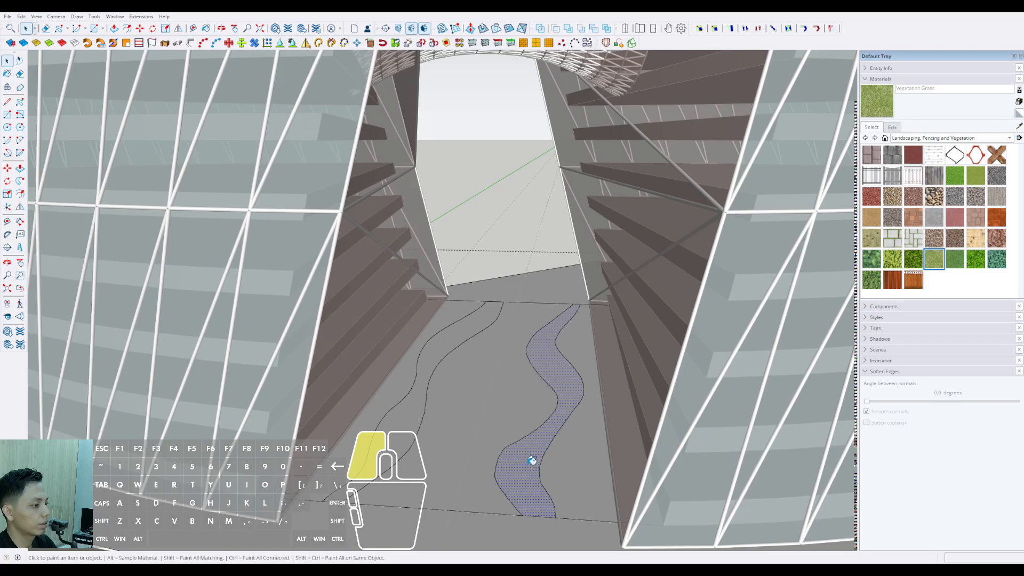
{"action": "left_click", "coordinate": [393, 448]}
Step: Draw two roughly parallel lines across the far part of the right grass strip to mark a crossing path
{"action": "mouse_move", "coordinate": [393, 447]}
{"action": "middle_mouse_down"}
{"action": "mouse_move", "coordinate": [363, 453]}
{"action": "mouse_move", "coordinate": [436, 384]}
{"action": "mouse_move", "coordinate": [533, 416]}
{"action": "mouse_move", "coordinate": [587, 364]}
{"action": "middle_mouse_up"}
{"action": "scroll", "coordinate": [532, 416], "scroll_direction": "up", "scroll_amount": 1}
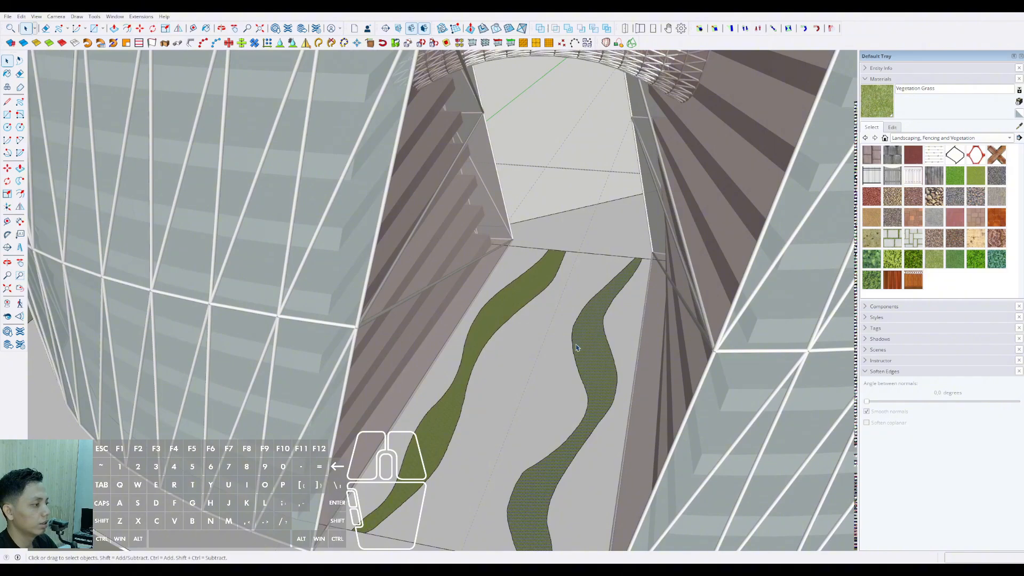
{"action": "left_click", "coordinate": [563, 349]}
{"action": "left_click", "coordinate": [617, 333]}
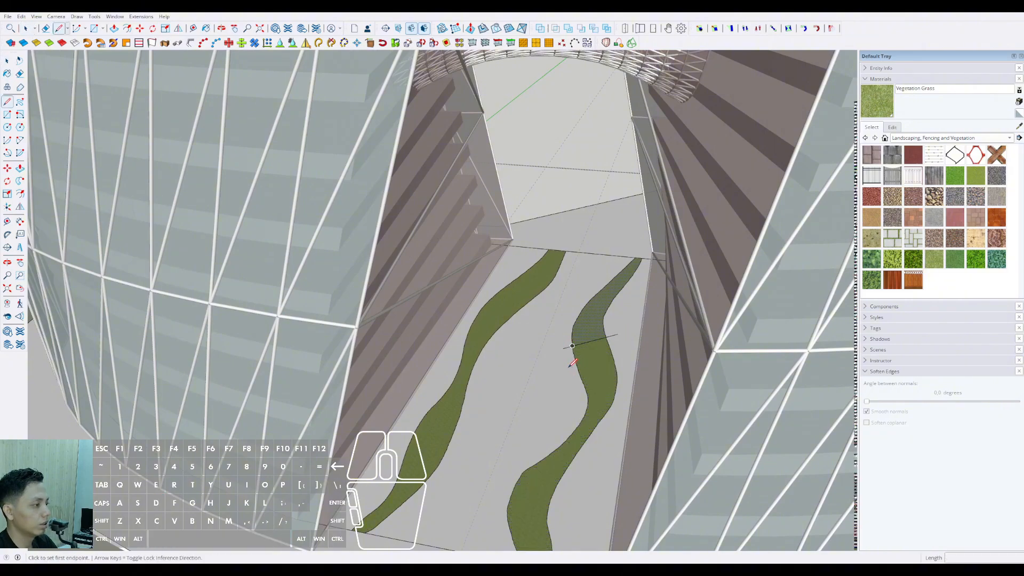
{"action": "left_click", "coordinate": [619, 355]}
{"action": "key", "text": "space"}
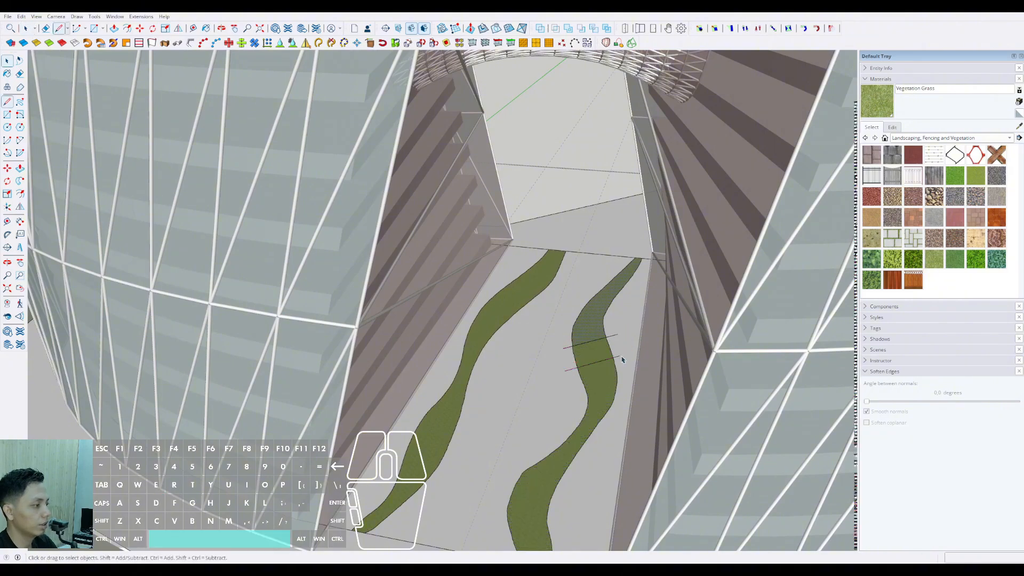
Step: Draw two more parallel lines across the right grass strip, at its narrowing nearer the front edge
{"action": "middle_click_drag", "start_coordinate": [622, 359], "coordinate": [592, 368]}
{"action": "middle_click_drag", "start_coordinate": [592, 368], "coordinate": [576, 356], "text": "shift"}
{"action": "scroll", "coordinate": [574, 357], "scroll_direction": "up", "scroll_amount": 1}
{"action": "key", "text": "d"}
{"action": "left_click", "coordinate": [564, 363]}
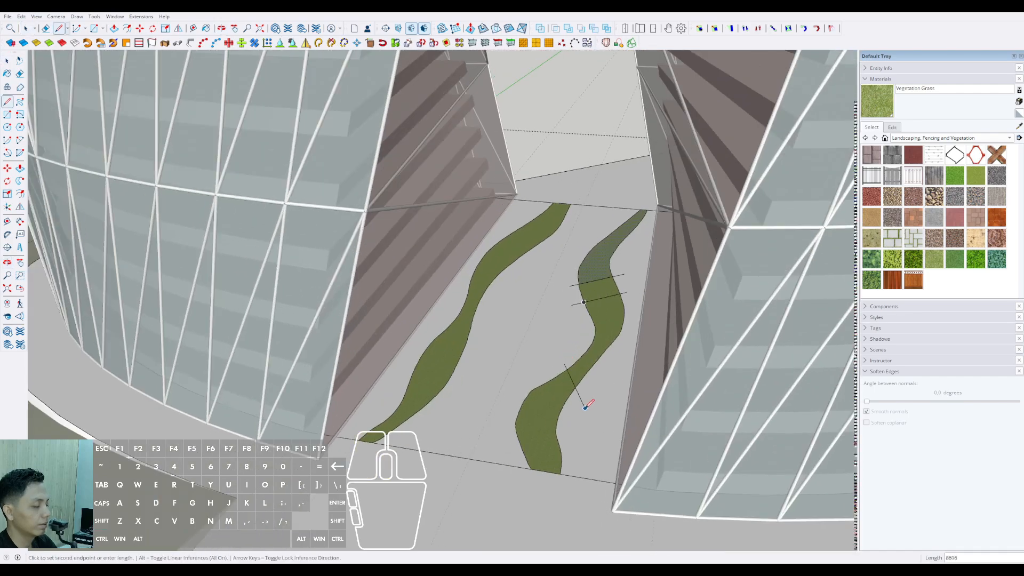
{"action": "key", "text": "space"}
{"action": "key", "text": "d"}
{"action": "left_click", "coordinate": [549, 367]}
{"action": "left_click", "coordinate": [572, 423]}
{"action": "key", "text": "space"}
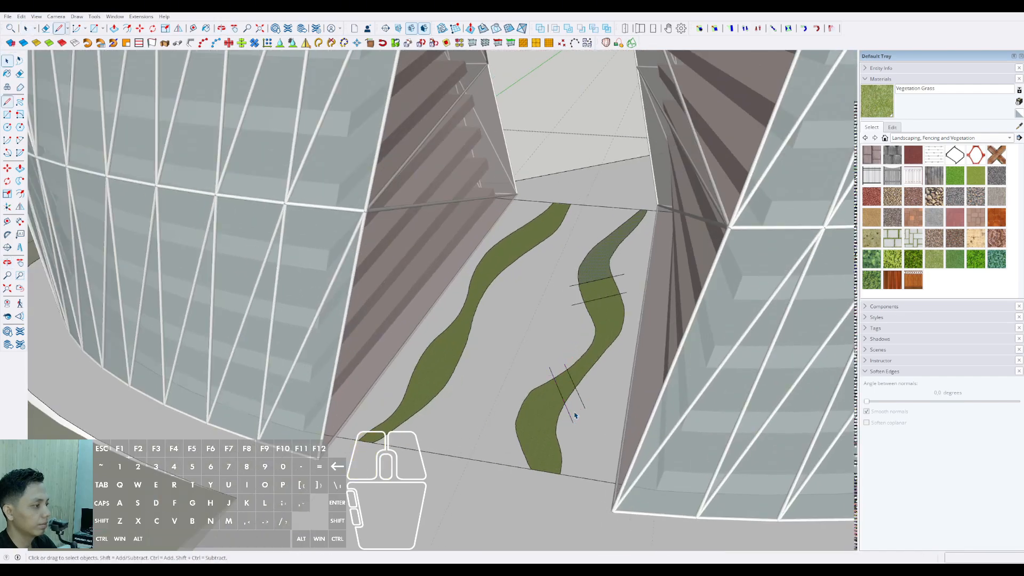
Step: Erase the line ends that stick out beyond the right grass strip at its front crossing
{"action": "left_click", "coordinate": [572, 405]}
{"action": "scroll", "coordinate": [558, 370], "scroll_direction": "up", "scroll_amount": 2}
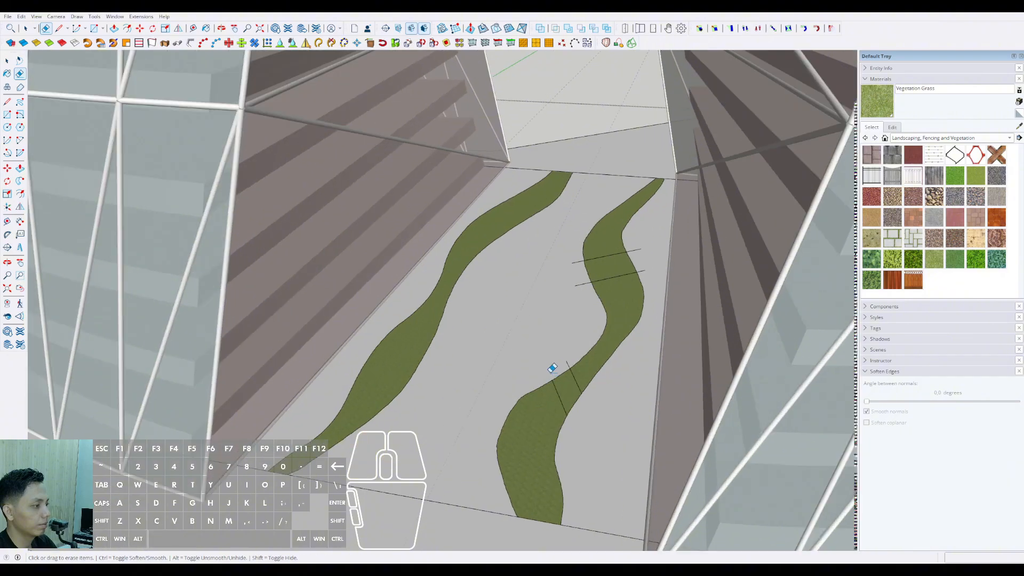
{"action": "scroll", "coordinate": [568, 361], "scroll_direction": "down", "scroll_amount": 3}
{"action": "key", "text": "space"}
Step: Draw two roughly parallel lines across the left grass strip near the passage's front edge
{"action": "scroll", "coordinate": [436, 398], "scroll_direction": "up", "scroll_amount": 1}
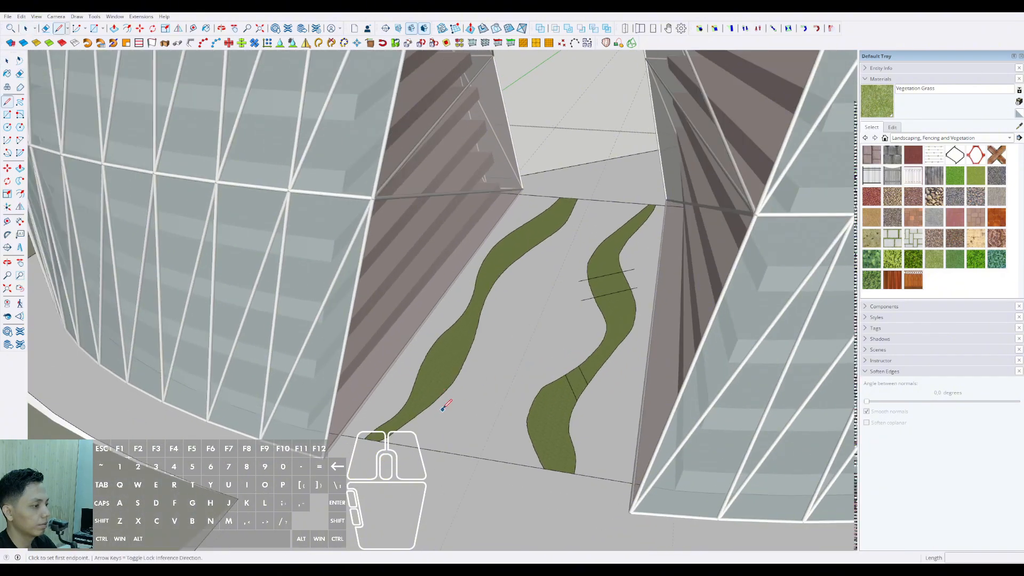
{"action": "left_click", "coordinate": [442, 408]}
{"action": "left_click", "coordinate": [389, 401]}
{"action": "scroll", "coordinate": [388, 402], "scroll_direction": "up", "scroll_amount": 1}
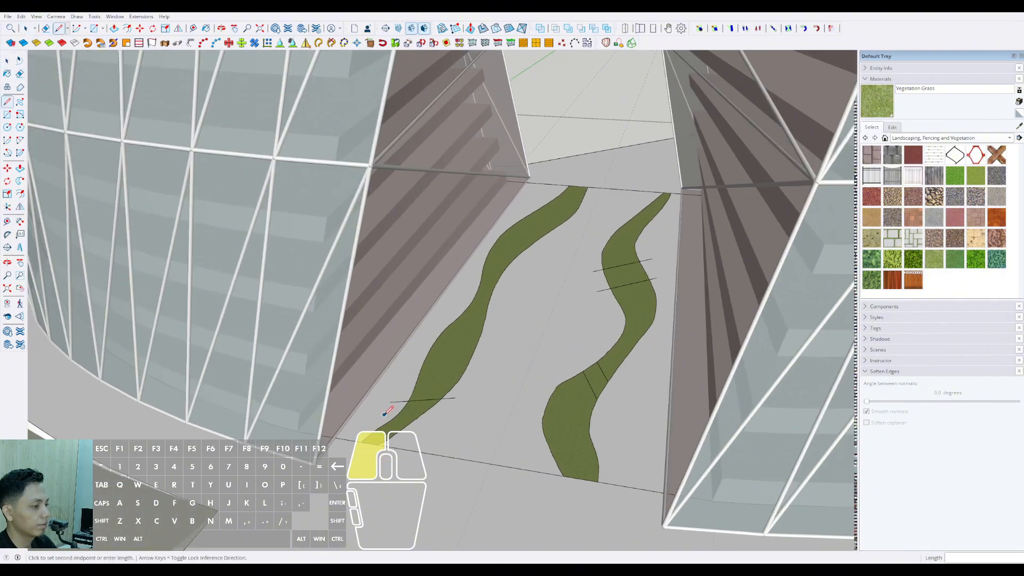
{"action": "left_click", "coordinate": [384, 414]}
{"action": "left_click", "coordinate": [456, 417]}
Step: Draw two roughly parallel lines across the left grass strip near its middle
{"action": "scroll", "coordinate": [482, 370], "scroll_direction": "down", "scroll_amount": 1}
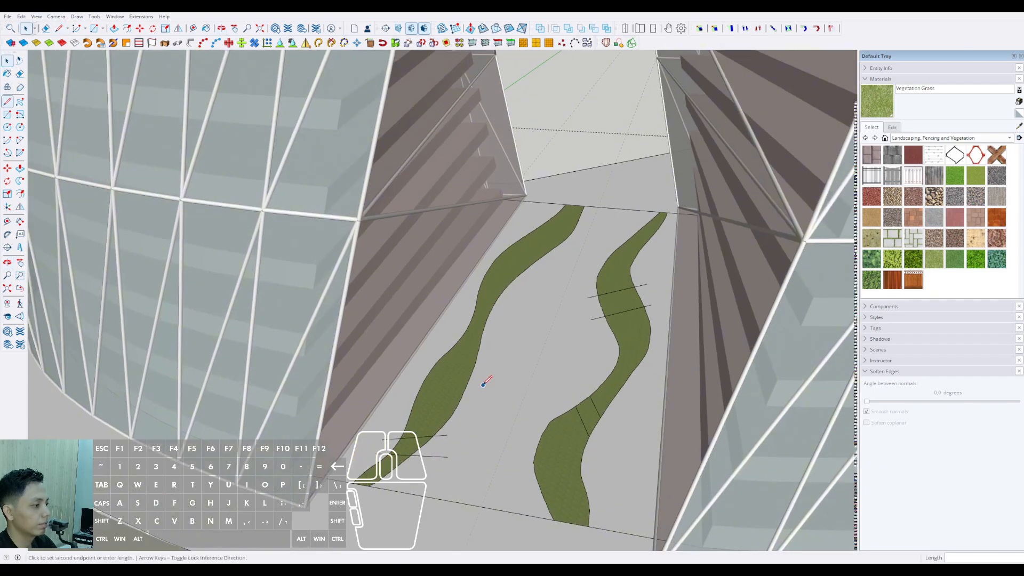
{"action": "left_click", "coordinate": [446, 334]}
{"action": "left_click", "coordinate": [460, 320]}
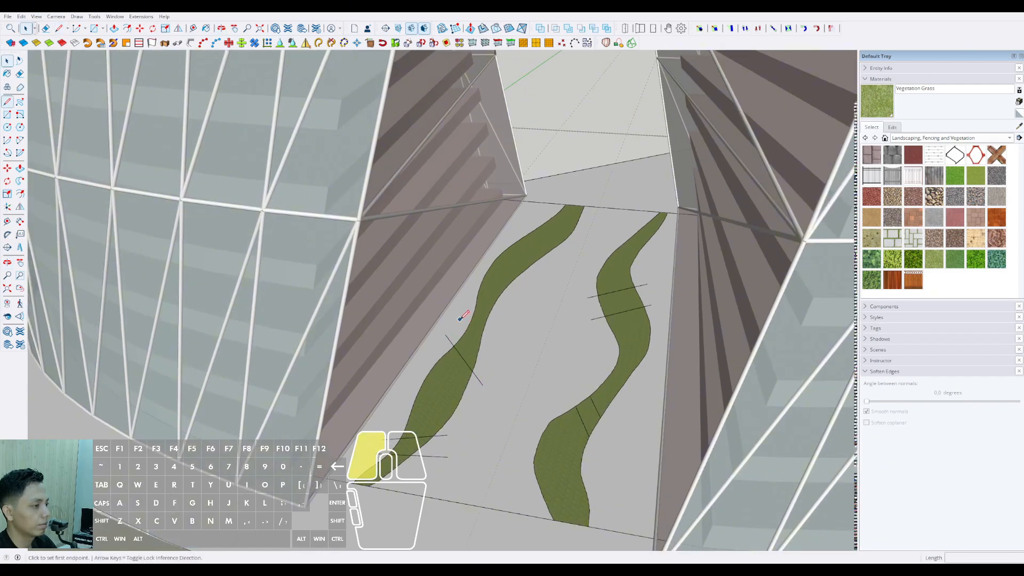
{"action": "left_click", "coordinate": [494, 362]}
{"action": "key", "text": "space"}
Step: Draw two roughly parallel lines across the left grass strip near the passage's far end
{"action": "scroll", "coordinate": [522, 243], "scroll_direction": "up", "scroll_amount": 1}
{"action": "left_click", "coordinate": [505, 235]}
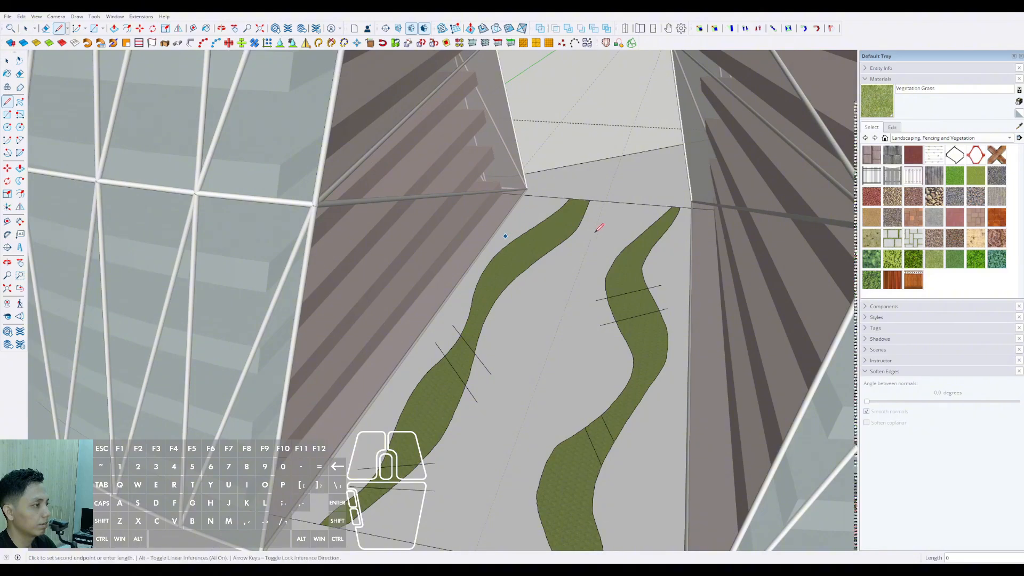
{"action": "key", "text": "d"}
{"action": "left_click", "coordinate": [609, 217]}
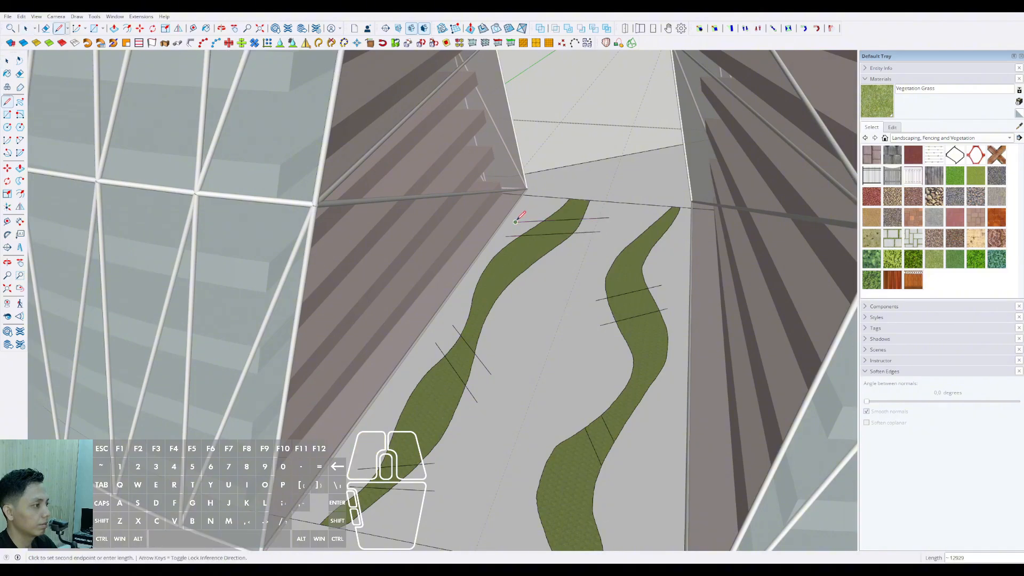
{"action": "left_click", "coordinate": [515, 221]}
Step: Erase the line ends that stick out on both sides of the left grass strip's far crossing
{"action": "key", "text": "e"}
{"action": "scroll", "coordinate": [522, 222], "scroll_direction": "up", "scroll_amount": 2}
{"action": "left_click_drag", "start_coordinate": [522, 216], "coordinate": [504, 241]}
{"action": "left_click_drag", "start_coordinate": [619, 213], "coordinate": [604, 243]}
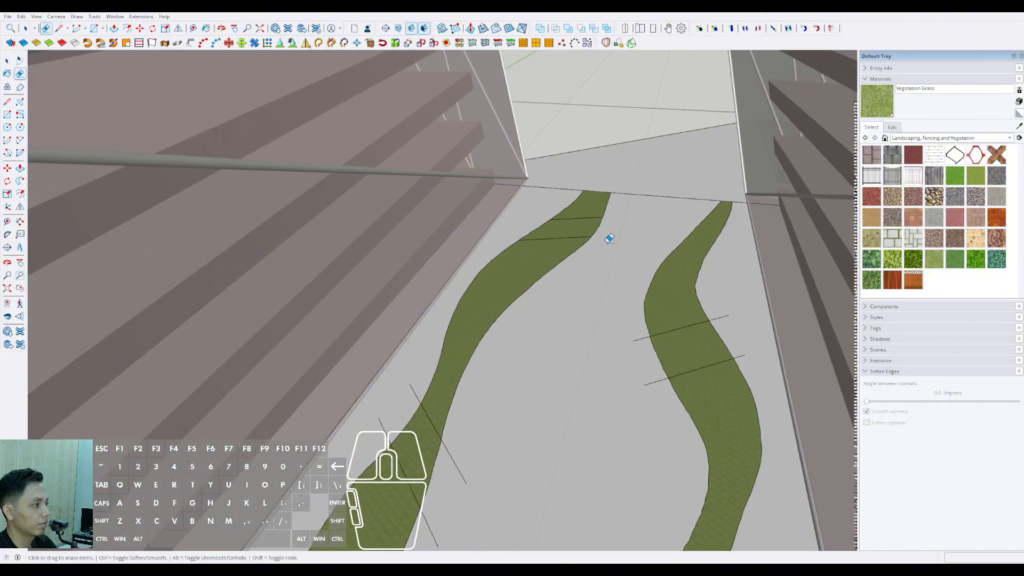
Step: Paint the marked crossings on both grass strips with the Vegetation Bark Maple material
{"action": "scroll", "coordinate": [608, 238], "scroll_direction": "down", "scroll_amount": 4}
{"action": "key", "text": "space"}
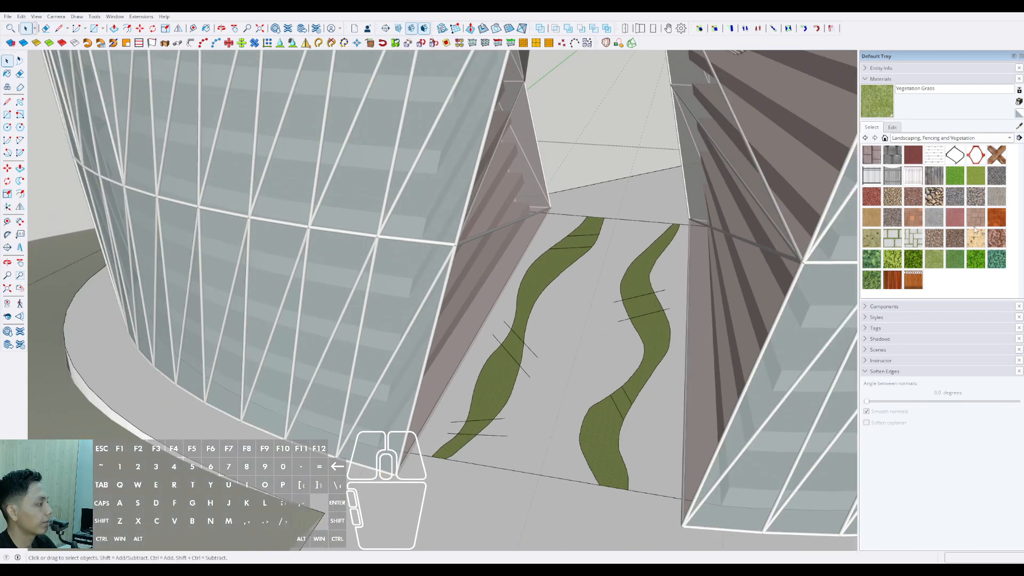
{"action": "key", "text": "b"}
{"action": "left_click", "coordinate": [580, 234]}
{"action": "scroll", "coordinate": [583, 236], "scroll_direction": "up", "scroll_amount": 2}
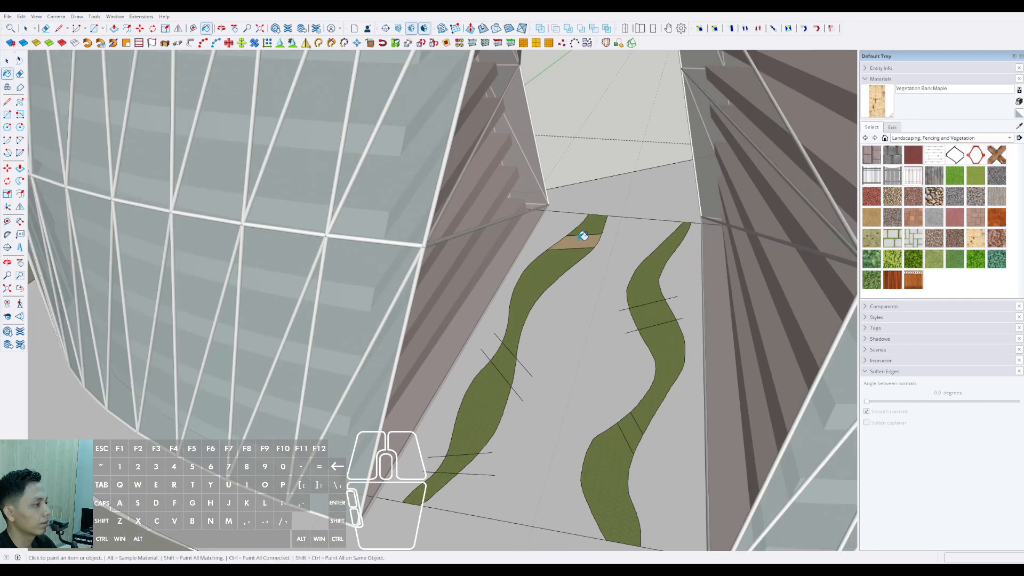
{"action": "left_click", "coordinate": [625, 425], "text": "shift"}
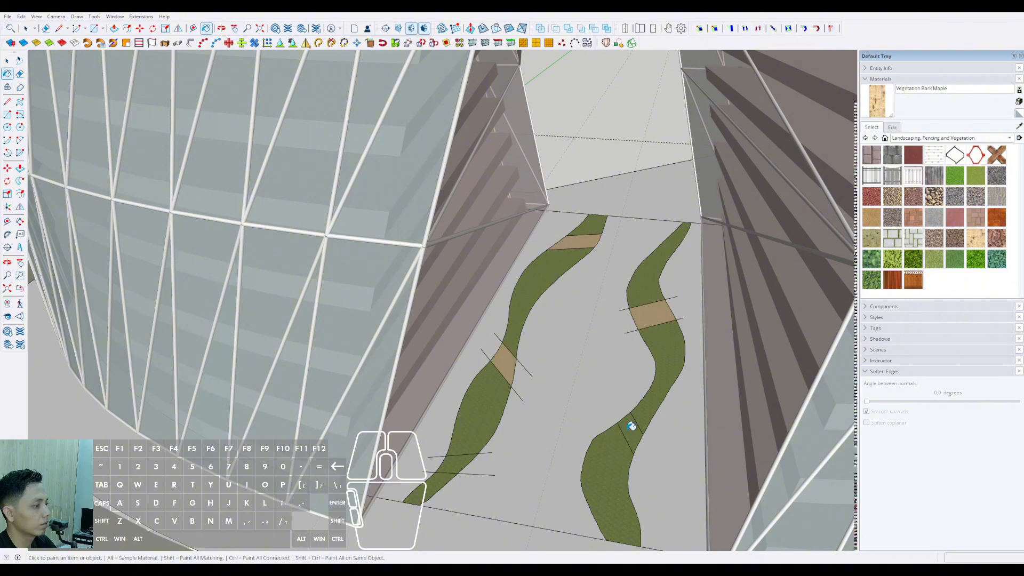
{"action": "key", "text": "space"}
Step: Mark another crossing on the right grass strip near the front edge with two trimmed lines and paint it with Vegetation Bark Maple
{"action": "mouse_move", "coordinate": [584, 434]}
{"action": "middle_mouse_down"}
{"action": "mouse_move", "coordinate": [552, 373]}
{"action": "mouse_move", "coordinate": [581, 338]}
{"action": "mouse_move", "coordinate": [578, 320]}
{"action": "mouse_move", "coordinate": [692, 268]}
{"action": "middle_mouse_up"}
{"action": "key", "text": "l"}
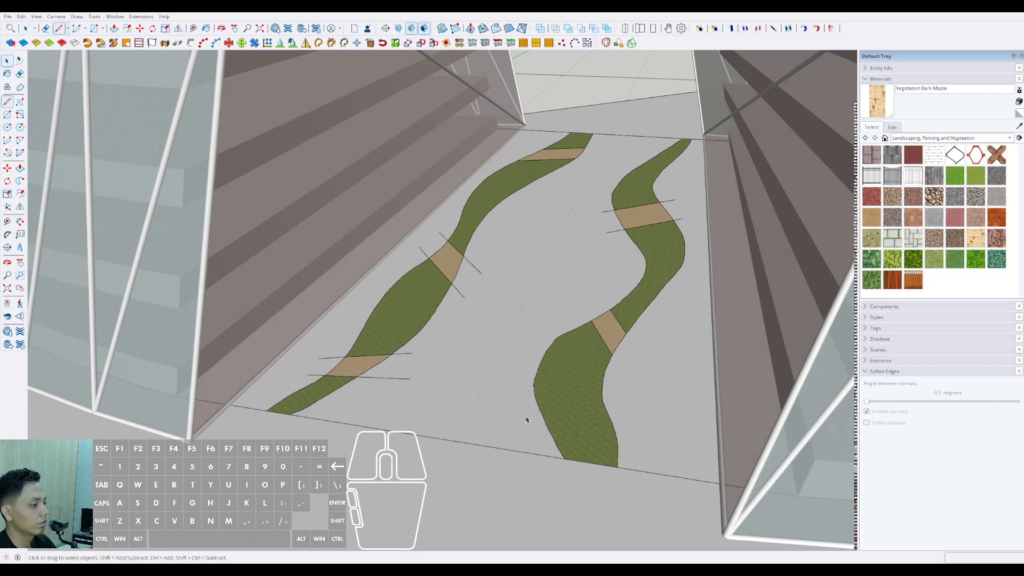
{"action": "left_click", "coordinate": [521, 410]}
{"action": "left_click", "coordinate": [623, 391]}
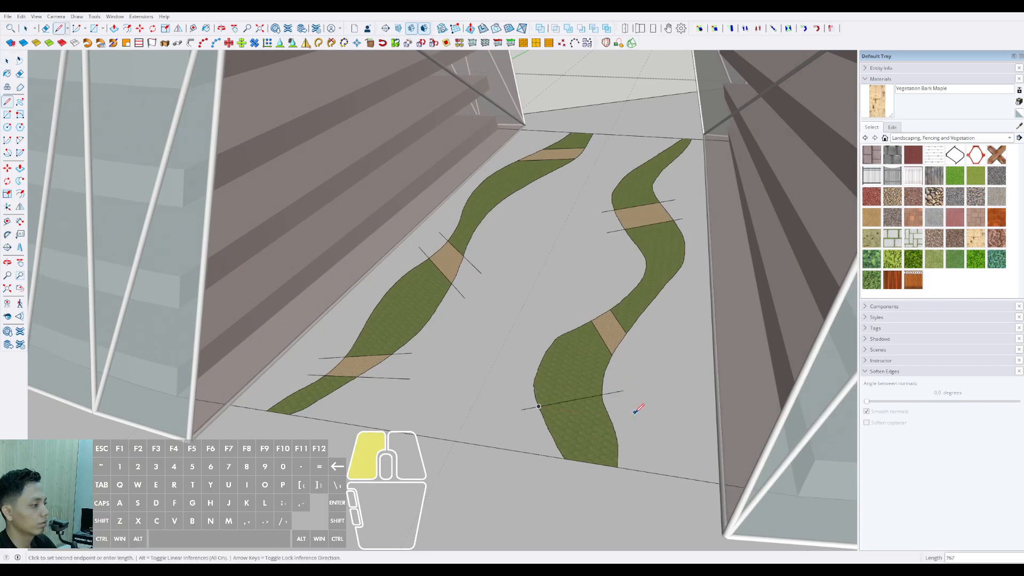
{"action": "left_click", "coordinate": [541, 434]}
{"action": "key", "text": "space"}
{"action": "key", "text": "e"}
{"action": "left_click", "coordinate": [529, 408]}
{"action": "left_click", "coordinate": [545, 436]}
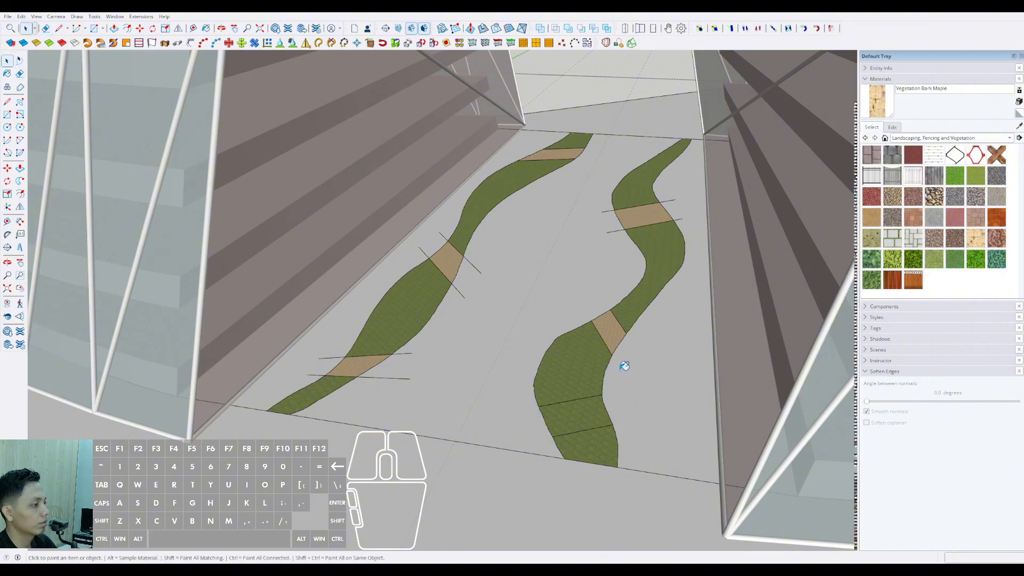
{"action": "left_click", "coordinate": [594, 407]}
Step: Erase the line ends sticking out beyond the remaining crossings on both grass strips
{"action": "key", "text": "e"}
{"action": "left_click", "coordinate": [320, 357]}
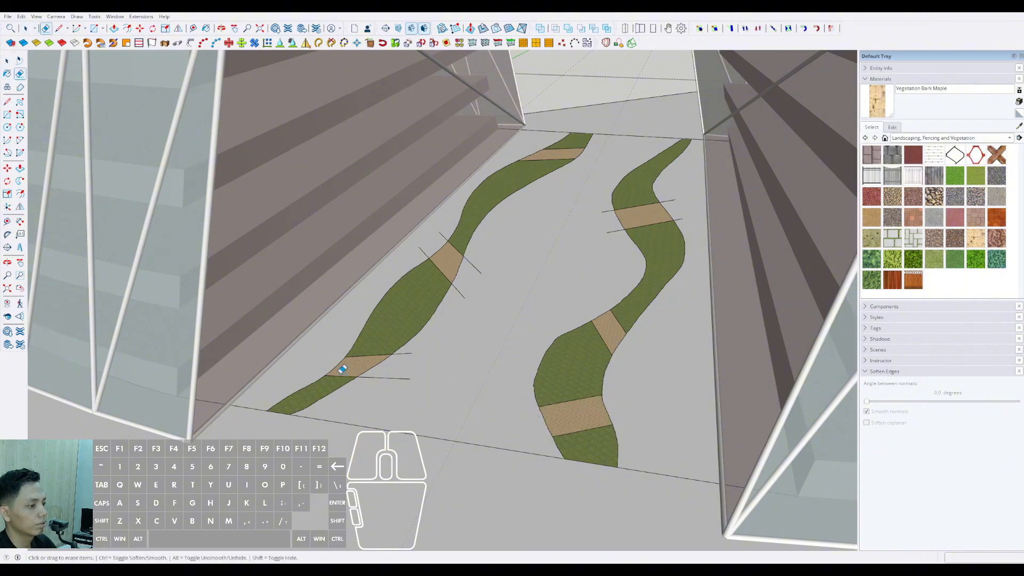
{"action": "left_click_drag", "start_coordinate": [399, 370], "coordinate": [408, 353]}
{"action": "left_click_drag", "start_coordinate": [460, 294], "coordinate": [478, 261]}
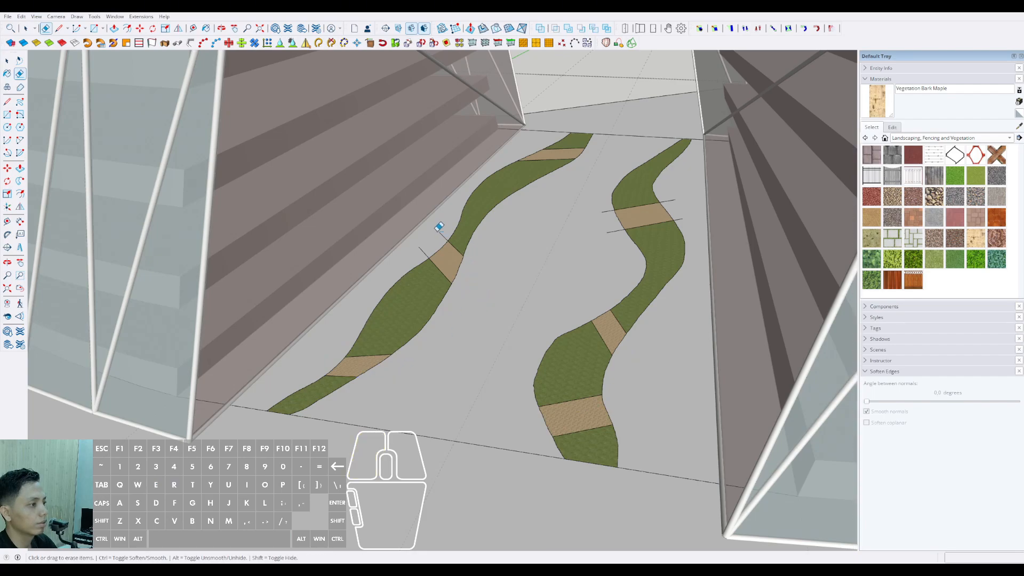
{"action": "left_click_drag", "start_coordinate": [438, 233], "coordinate": [422, 247]}
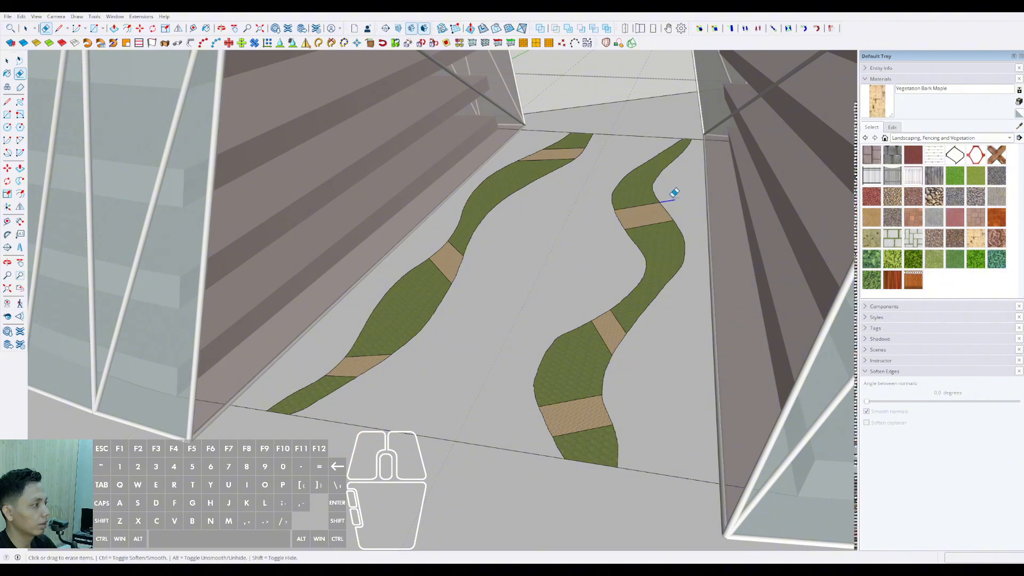
{"action": "key", "text": "space"}
Step: Draw a line along the right side of the passage floor from the front edge to the far edge, trimming its excess
{"action": "scroll", "coordinate": [563, 302], "scroll_direction": "down", "scroll_amount": 10}
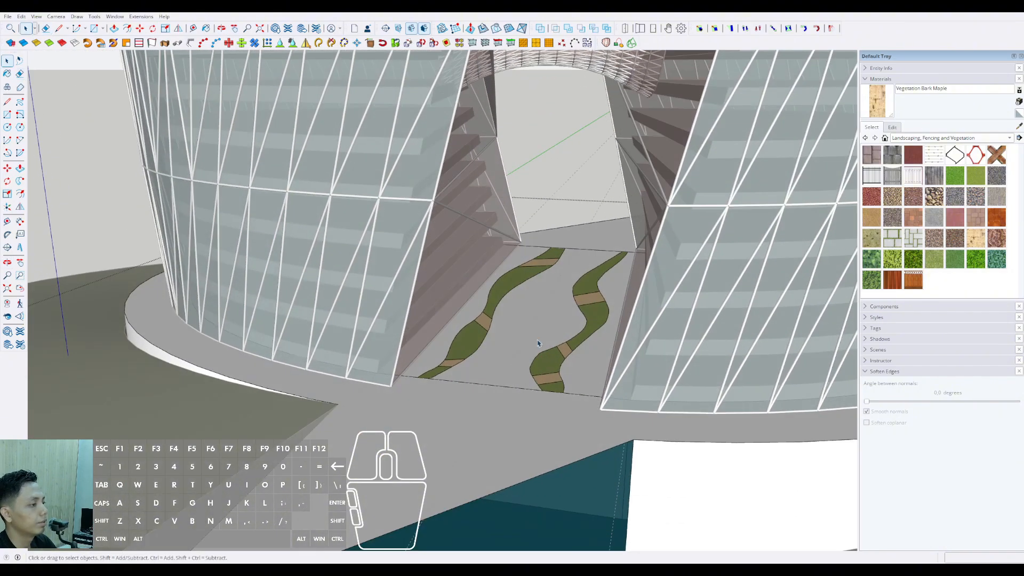
{"action": "left_click", "coordinate": [575, 347]}
{"action": "middle_click_drag", "start_coordinate": [576, 347], "coordinate": [615, 386]}
{"action": "left_click", "coordinate": [590, 371]}
{"action": "scroll", "coordinate": [615, 385], "scroll_direction": "up", "scroll_amount": 3}
{"action": "key", "text": "l"}
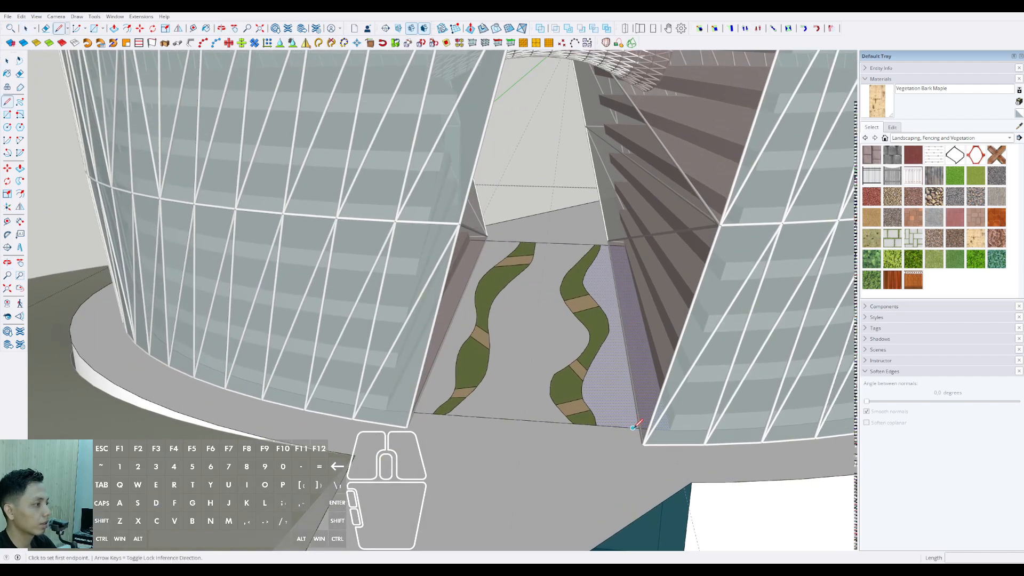
{"action": "left_click", "coordinate": [633, 427]}
{"action": "left_click", "coordinate": [602, 220]}
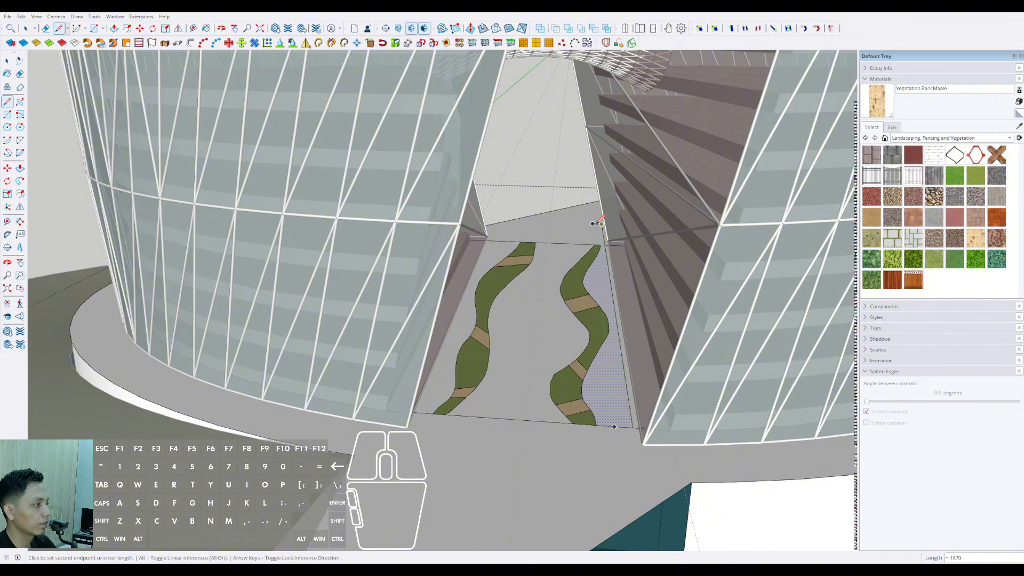
{"action": "key", "text": "e"}
{"action": "left_click", "coordinate": [597, 235]}
Step: Draw a matching line along the left side of the passage floor and trim its excess
{"action": "scroll", "coordinate": [430, 411], "scroll_direction": "up", "scroll_amount": 2}
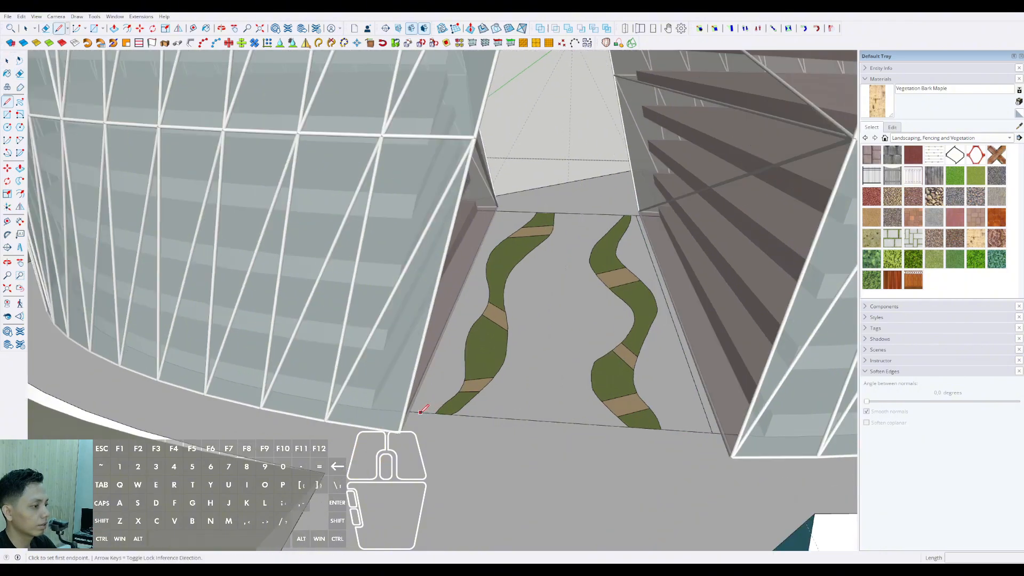
{"action": "left_click", "coordinate": [422, 413]}
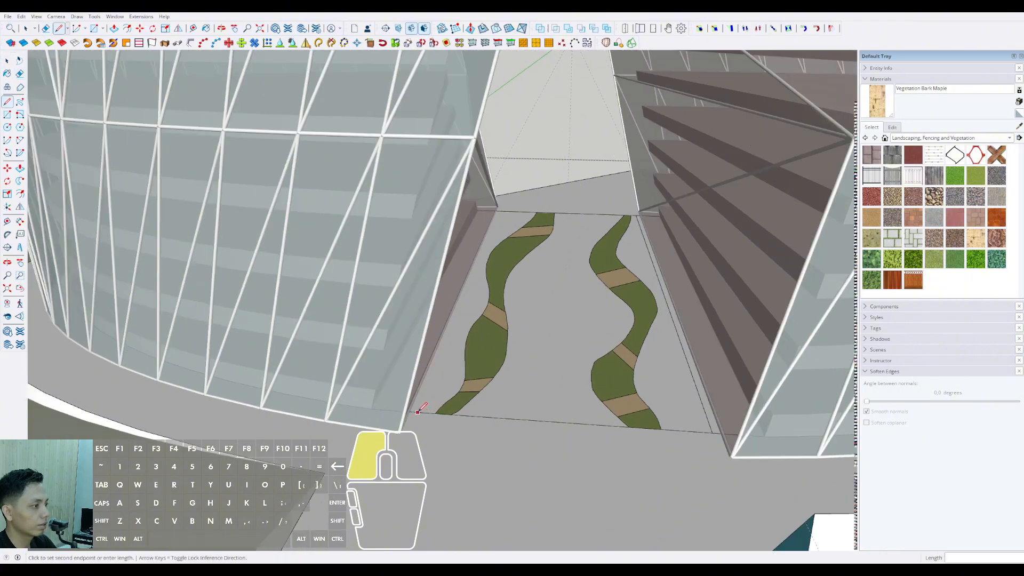
{"action": "left_click", "coordinate": [504, 201]}
{"action": "key", "text": "e"}
{"action": "key", "text": "space"}
Step: Paint the floor areas between the grass strips and the passage's side lines with the Wood Fence material
{"action": "scroll", "coordinate": [530, 258], "scroll_direction": "down", "scroll_amount": 3}
{"action": "middle_click_drag", "start_coordinate": [530, 258], "coordinate": [566, 314]}
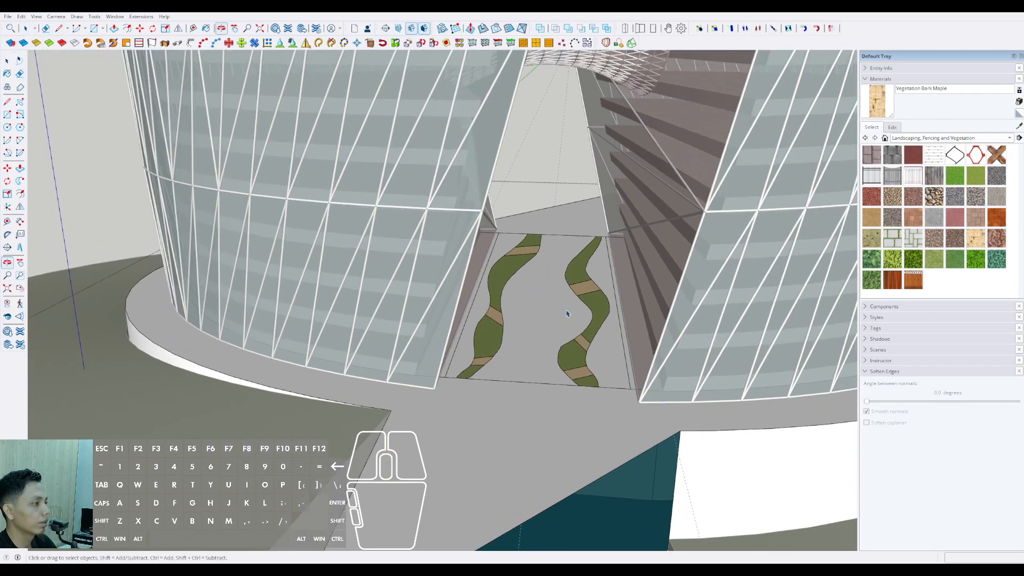
{"action": "middle_click_drag", "start_coordinate": [611, 361], "coordinate": [786, 303]}
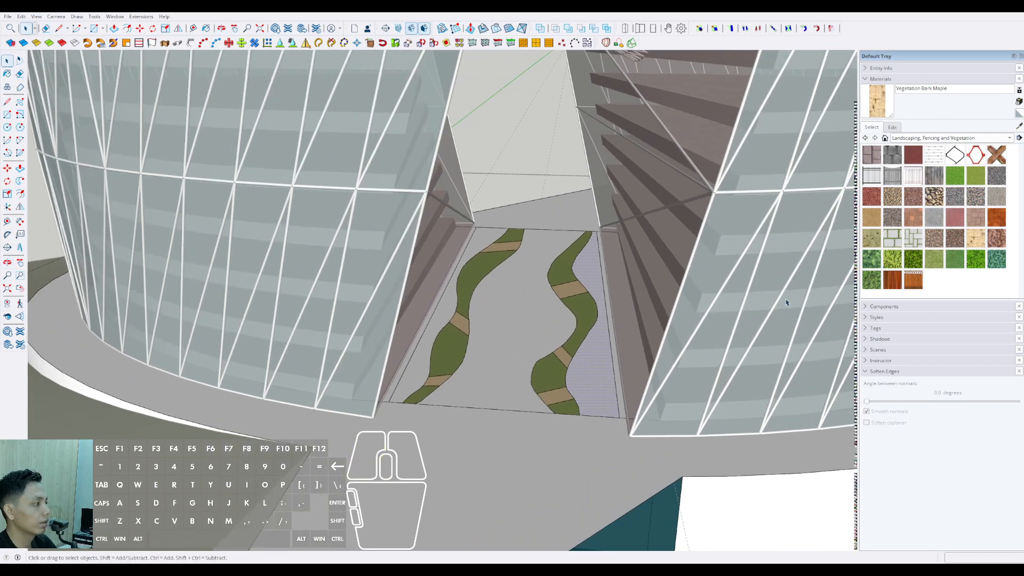
{"action": "key", "text": "b"}
{"action": "left_click", "coordinate": [600, 359]}
{"action": "left_click", "coordinate": [421, 360]}
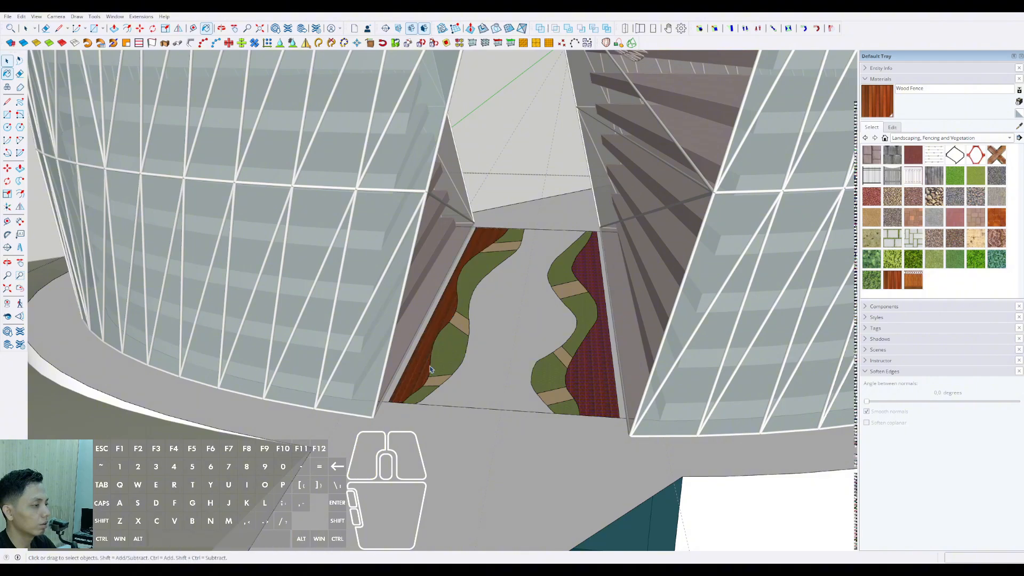
{"action": "key", "text": "space"}
Step: Paint the central walkway between the two grass strips with the Pavers Flagstone Gray material
{"action": "scroll", "coordinate": [453, 361], "scroll_direction": "down", "scroll_amount": 2}
{"action": "left_click", "coordinate": [933, 217]}
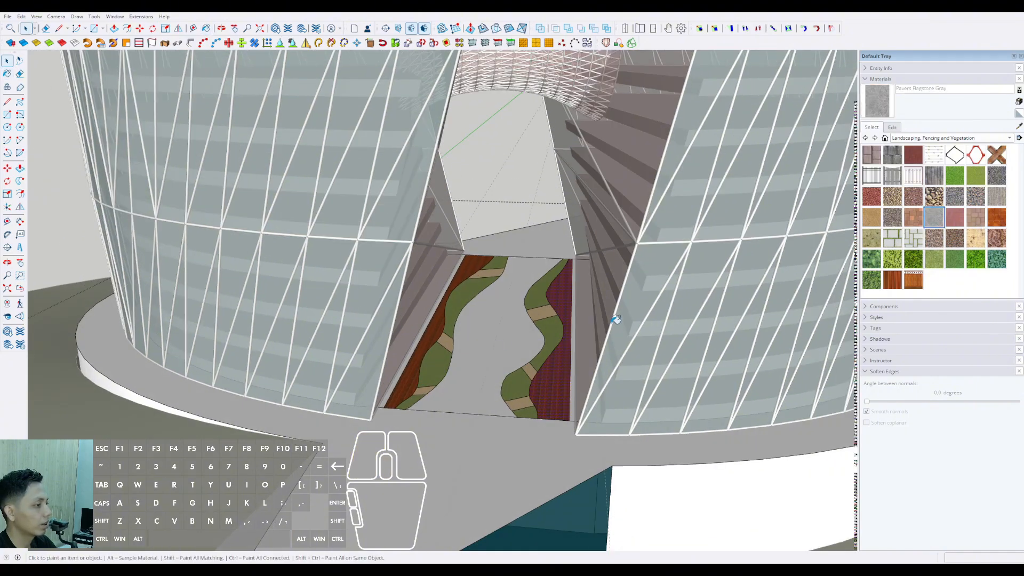
{"action": "left_click", "coordinate": [488, 338]}
{"action": "mouse_move", "coordinate": [501, 350]}
{"action": "middle_mouse_down"}
{"action": "mouse_move", "coordinate": [507, 356]}
{"action": "mouse_move", "coordinate": [498, 226]}
{"action": "middle_mouse_up"}
{"action": "scroll", "coordinate": [498, 224], "scroll_direction": "down", "scroll_amount": 2}
{"action": "key", "text": "space"}
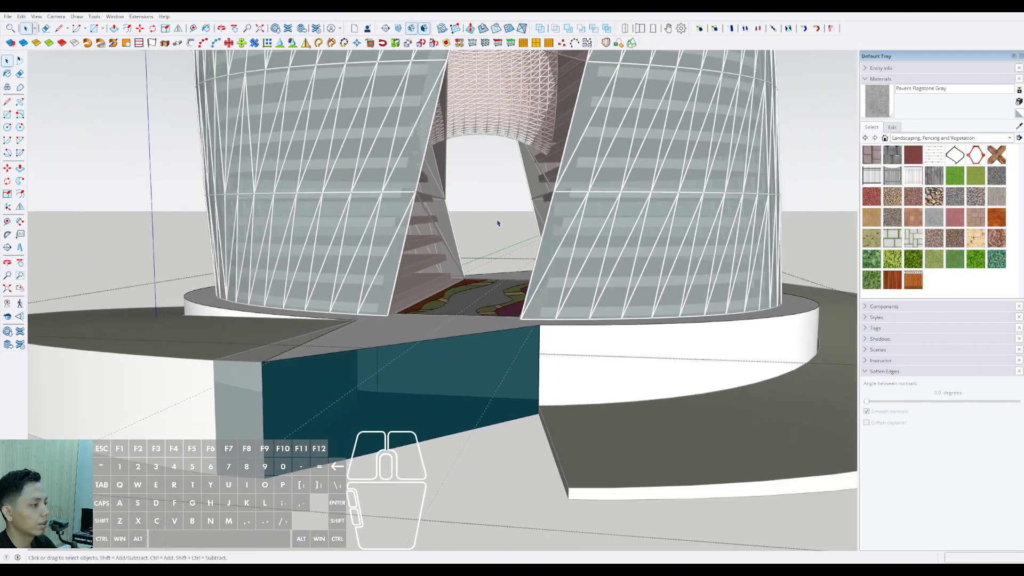
{"action": "left_click", "coordinate": [495, 262]}
Step: Draw a large circle with a radius of about 14,100 on the white rooftop block of the taller tower
{"action": "middle_click_drag", "start_coordinate": [495, 262], "coordinate": [508, 503], "text": "shift"}
{"action": "scroll", "coordinate": [475, 376], "scroll_direction": "up", "scroll_amount": 2}
{"action": "scroll", "coordinate": [508, 503], "scroll_direction": "down", "scroll_amount": 6}
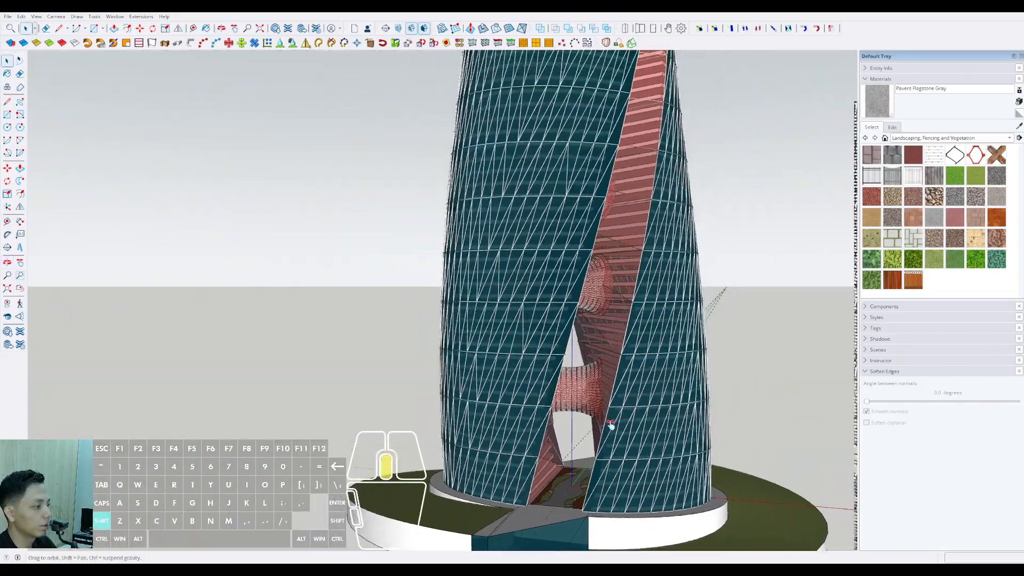
{"action": "middle_click_drag", "start_coordinate": [587, 507], "coordinate": [389, 502]}
{"action": "middle_click_drag", "start_coordinate": [631, 176], "coordinate": [646, 242]}
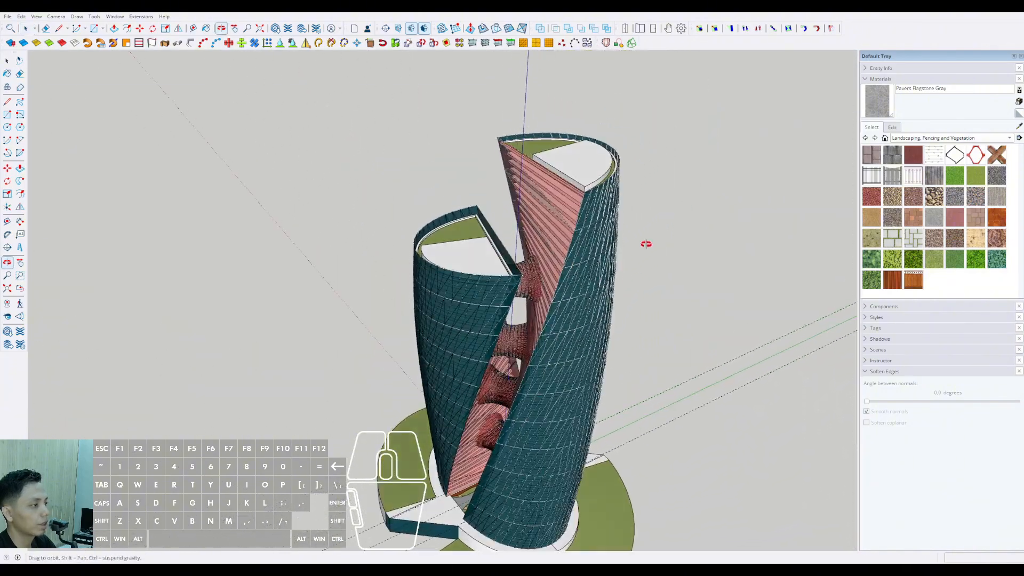
{"action": "scroll", "coordinate": [590, 158], "scroll_direction": "up", "scroll_amount": 3}
{"action": "scroll", "coordinate": [539, 243], "scroll_direction": "up", "scroll_amount": 5}
{"action": "key", "text": "c"}
{"action": "left_click", "coordinate": [544, 221]}
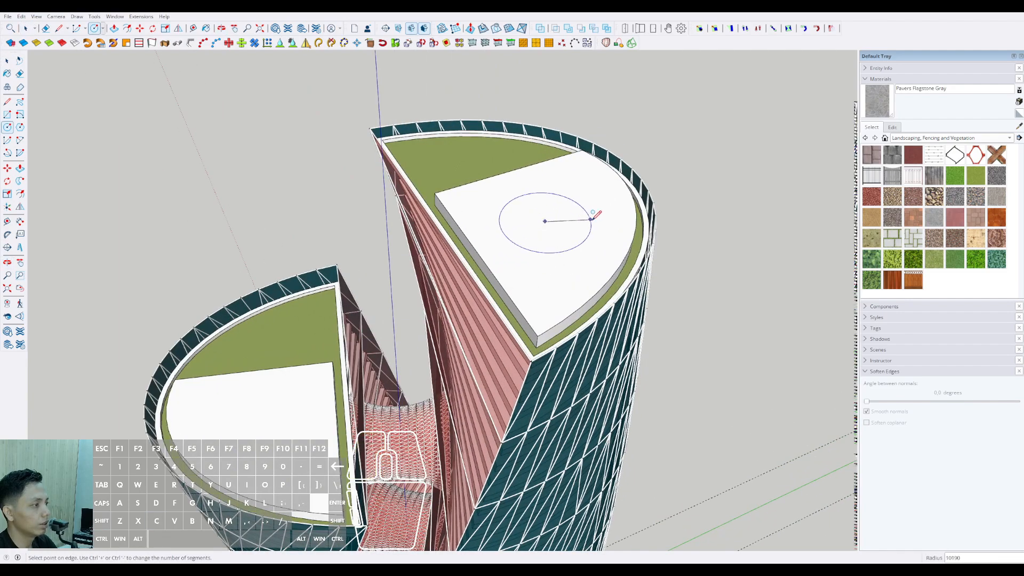
{"action": "left_click", "coordinate": [607, 213]}
{"action": "scroll", "coordinate": [567, 231], "scroll_direction": "up", "scroll_amount": 3}
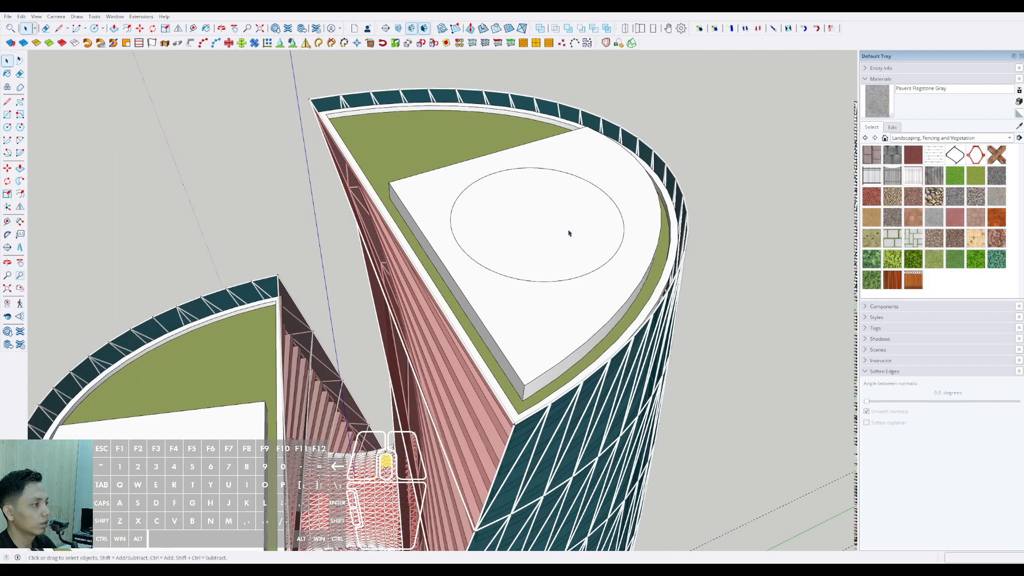
{"action": "key", "text": "space"}
{"action": "key", "text": "l"}
{"action": "left_click", "coordinate": [605, 203]}
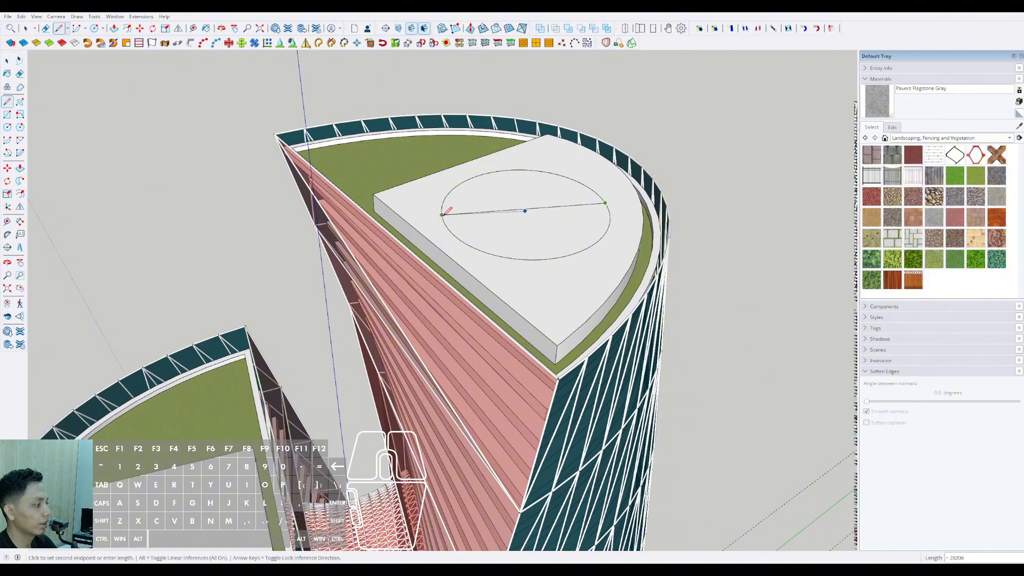
{"action": "key", "text": "space"}
Step: Extrude the rooftop circle slightly upward into a low disc
{"action": "scroll", "coordinate": [562, 233], "scroll_direction": "down", "scroll_amount": 1}
{"action": "middle_click_drag", "start_coordinate": [562, 233], "coordinate": [550, 212]}
{"action": "key", "text": "v"}
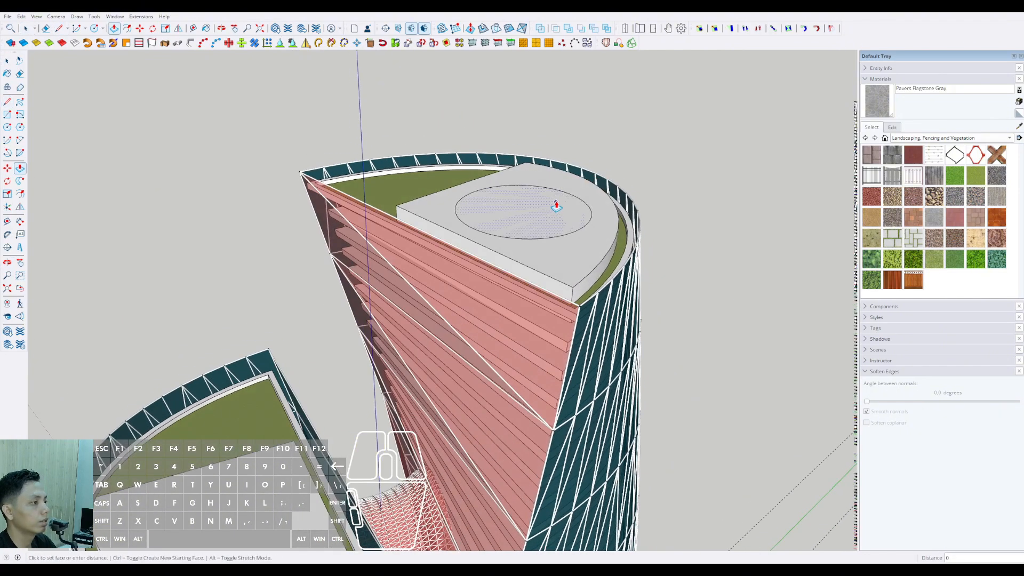
{"action": "left_click", "coordinate": [555, 208]}
{"action": "left_click", "coordinate": [556, 203]}
{"action": "key", "text": "space"}
Step: Select the whole rooftop disc and make it a group
{"action": "scroll", "coordinate": [554, 203], "scroll_direction": "up", "scroll_amount": 2}
{"action": "left_click", "coordinate": [555, 204]}
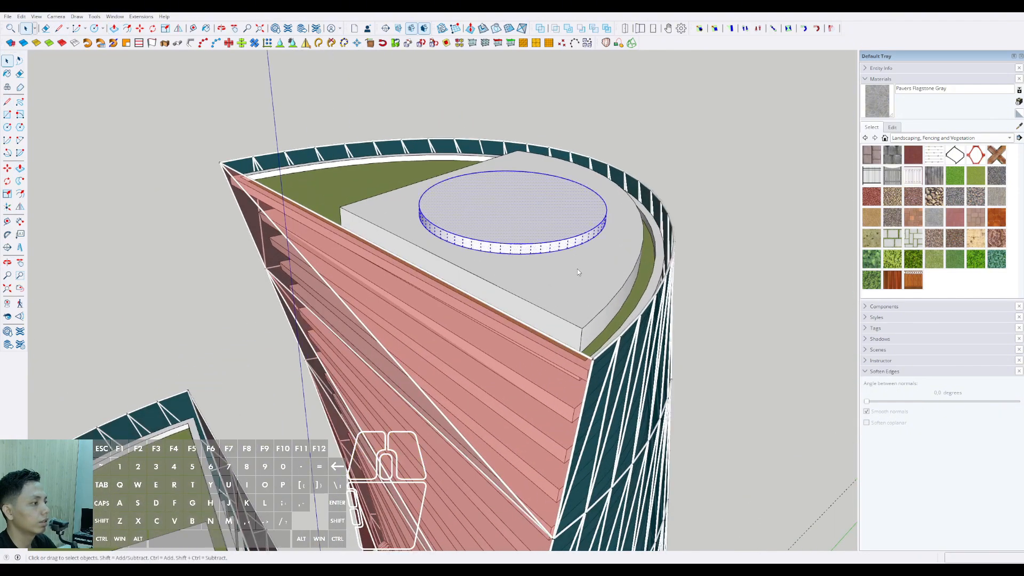
{"action": "middle_click_drag", "start_coordinate": [575, 276], "coordinate": [487, 270]}
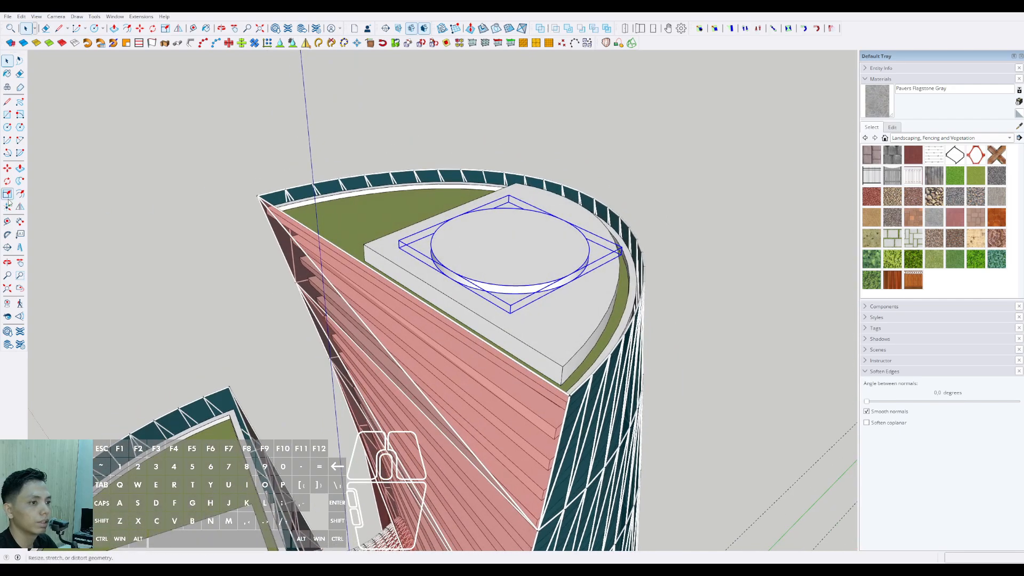
Step: Place a 3D text on the disc's top face near its centre
{"action": "left_click", "coordinate": [19, 247]}
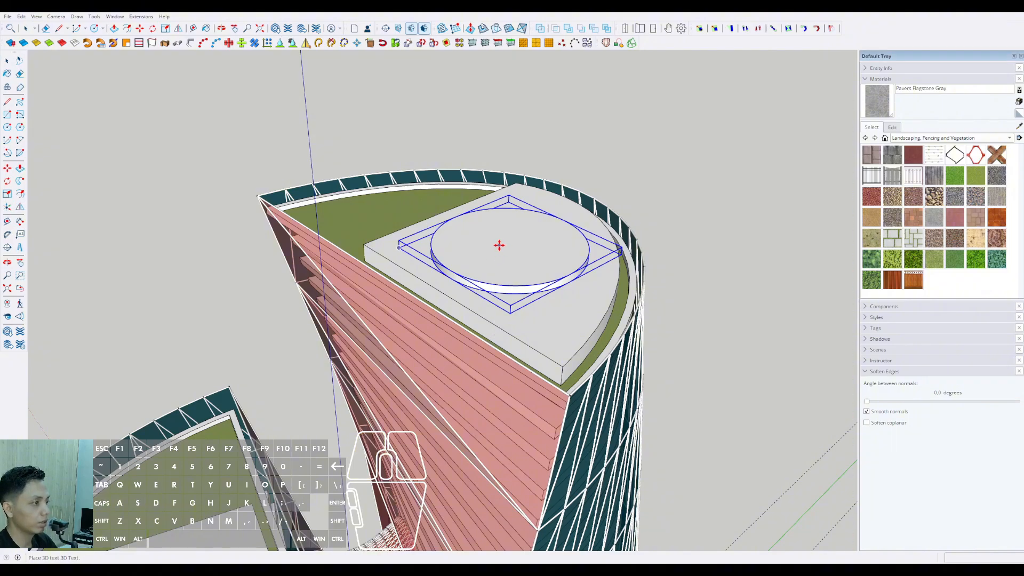
{"action": "scroll", "coordinate": [498, 243], "scroll_direction": "up", "scroll_amount": 2}
{"action": "key", "text": "m"}
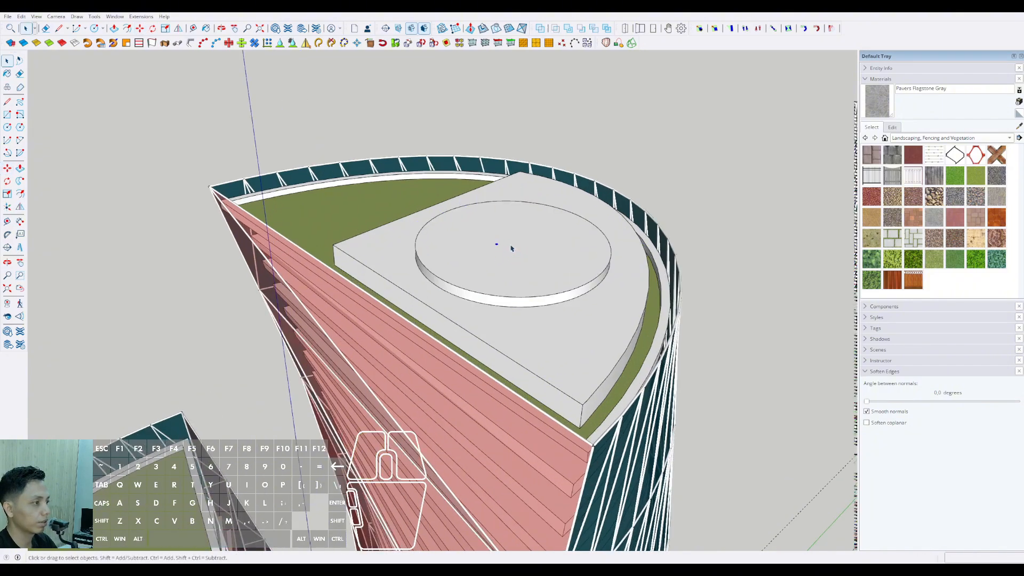
Step: Scale the 3D letter H up uniformly so it fills the middle of the rooftop disc
{"action": "scroll", "coordinate": [511, 249], "scroll_direction": "up", "scroll_amount": 4}
{"action": "key", "text": "s"}
{"action": "left_click", "coordinate": [487, 267]}
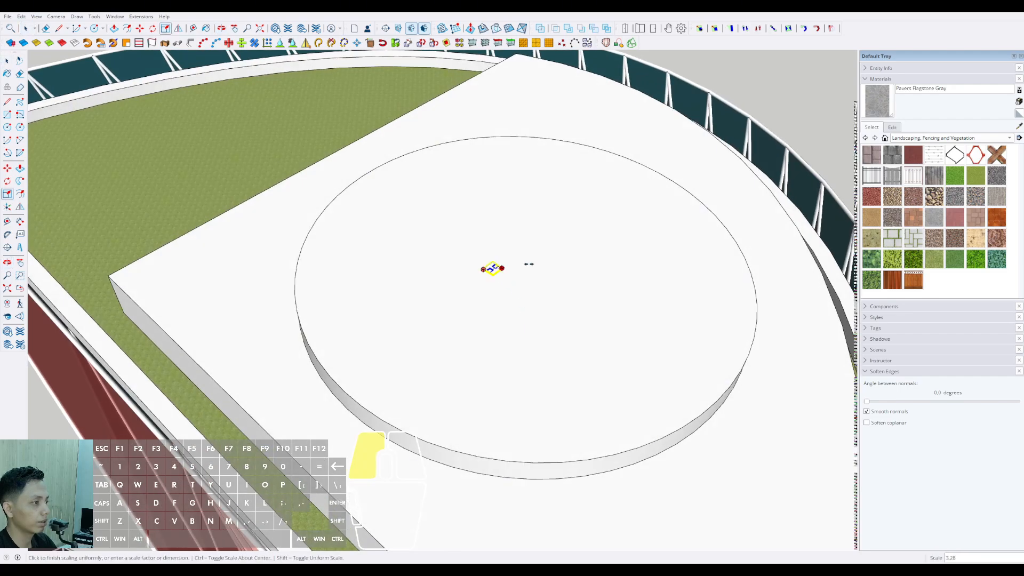
{"action": "scroll", "coordinate": [664, 253], "scroll_direction": "down", "scroll_amount": 2}
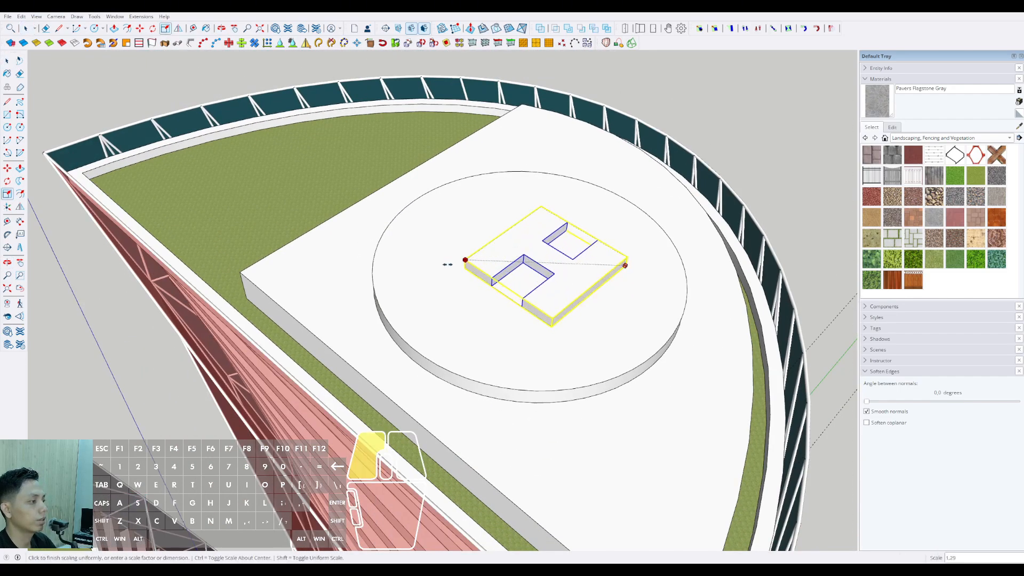
{"action": "left_click_drag", "start_coordinate": [447, 264], "coordinate": [435, 262]}
{"action": "key", "text": "space"}
{"action": "scroll", "coordinate": [497, 258], "scroll_direction": "down", "scroll_amount": 2}
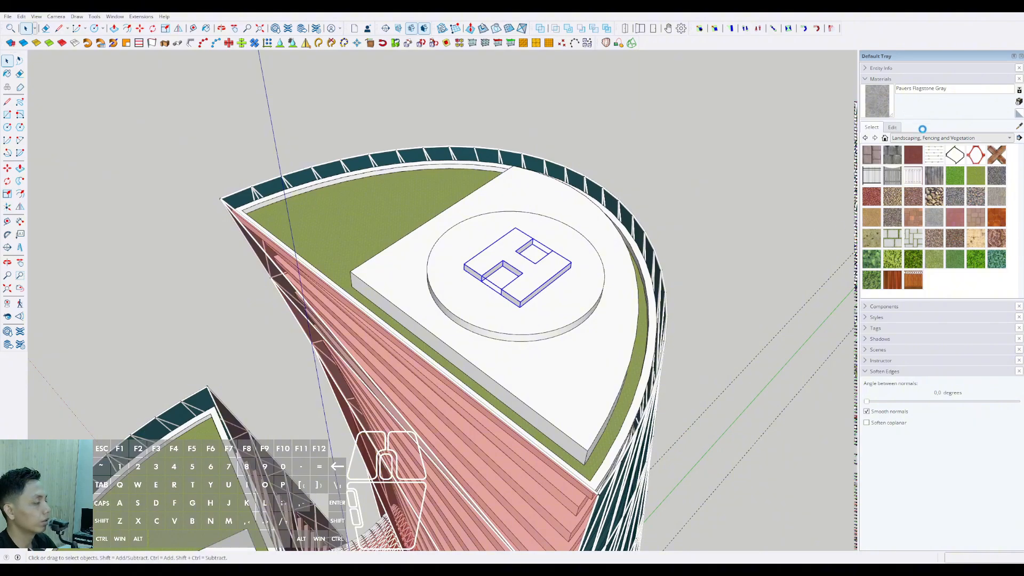
Step: Paint the letter H and the round rooftop disc light green with Color F02
{"action": "scroll", "coordinate": [945, 238], "scroll_direction": "down", "scroll_amount": 5}
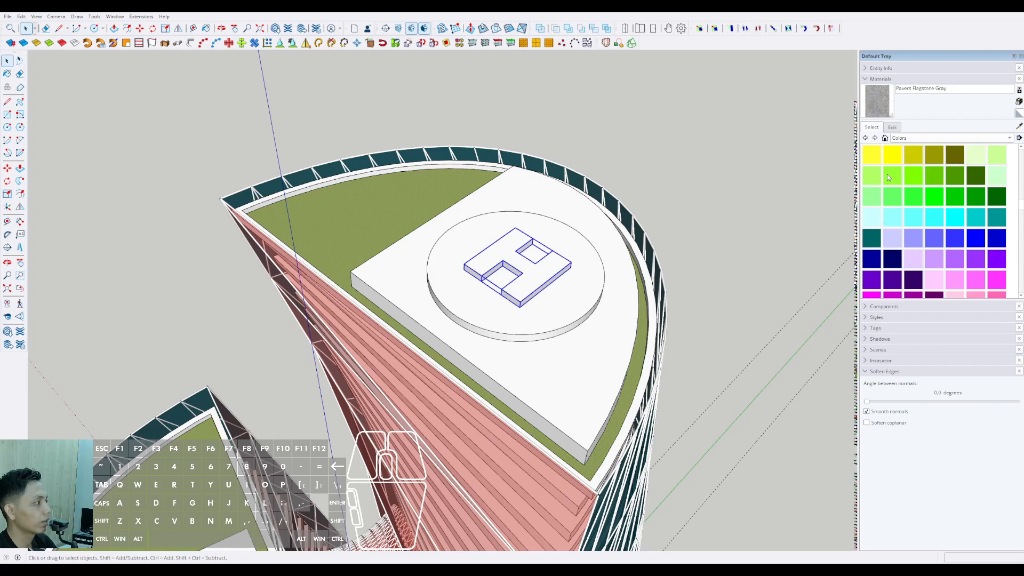
{"action": "left_click", "coordinate": [997, 155]}
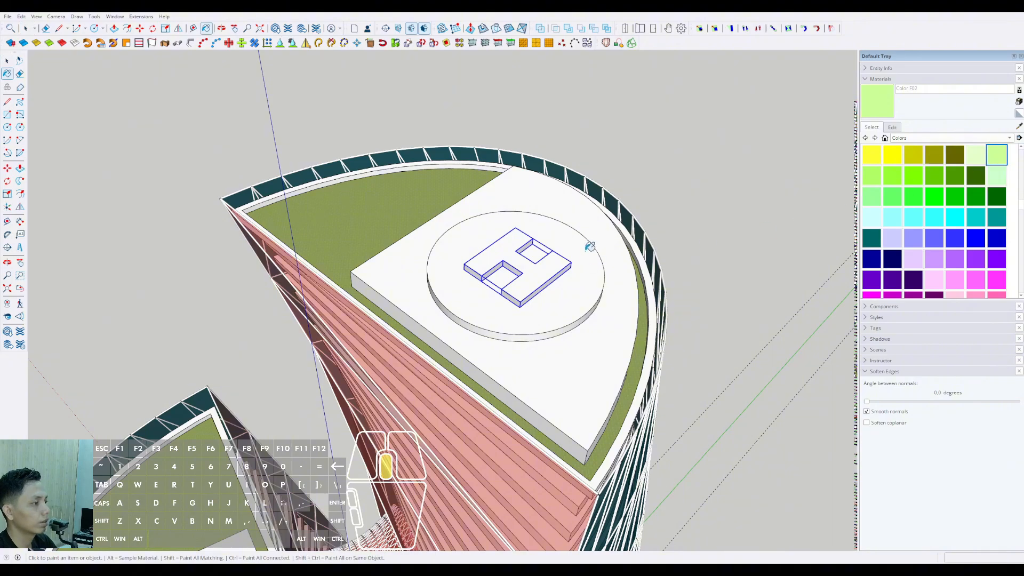
{"action": "left_click", "coordinate": [557, 260]}
{"action": "key", "text": "space"}
{"action": "middle_click_drag", "start_coordinate": [558, 260], "coordinate": [528, 304]}
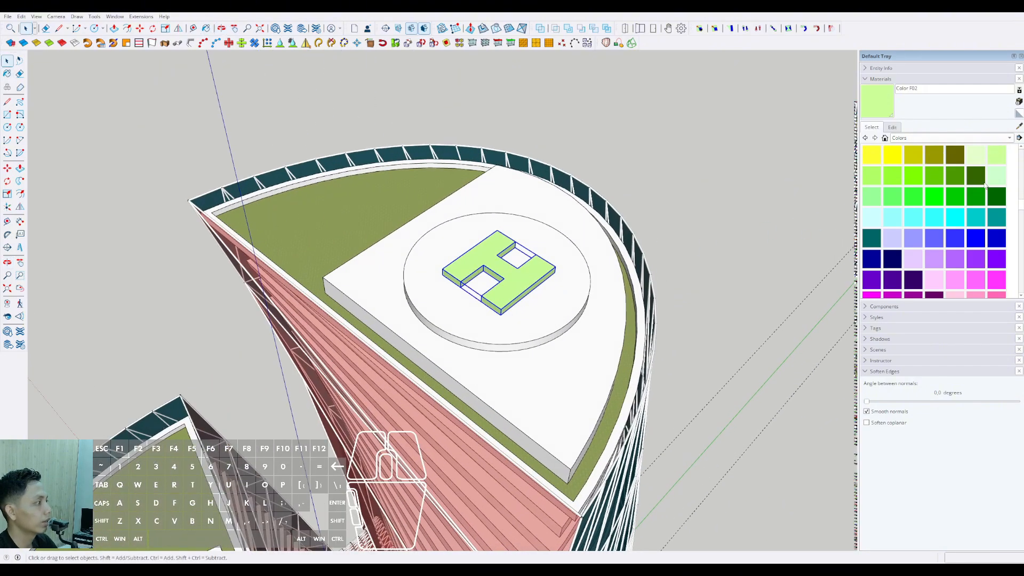
{"action": "left_click", "coordinate": [880, 103]}
{"action": "left_click", "coordinate": [567, 281]}
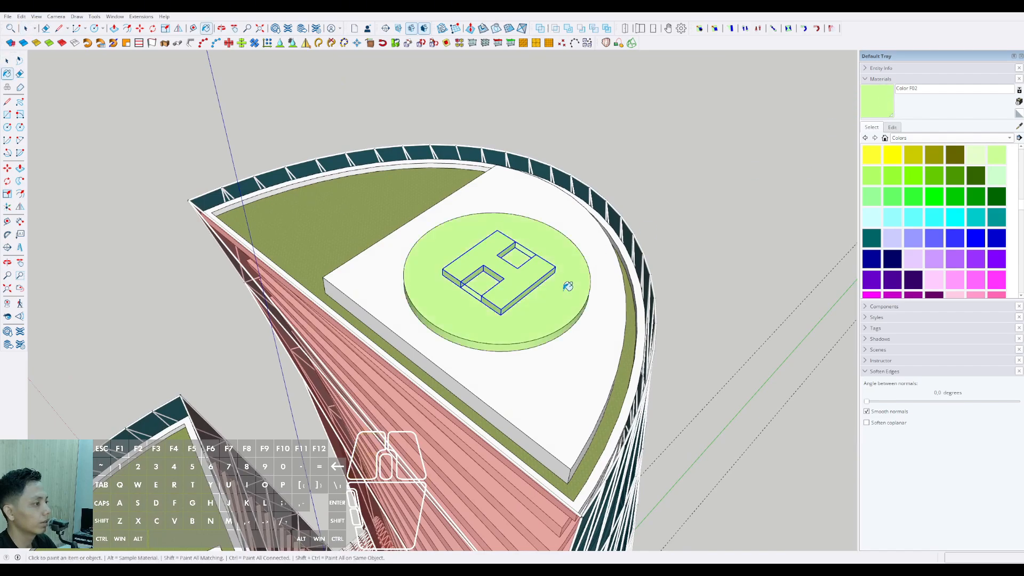
{"action": "scroll", "coordinate": [934, 219], "scroll_direction": "up", "scroll_amount": 5}
{"action": "key", "text": "space"}
Step: Paint the letter H on the rooftop disc white with Color M00
{"action": "scroll", "coordinate": [950, 222], "scroll_direction": "down", "scroll_amount": 10}
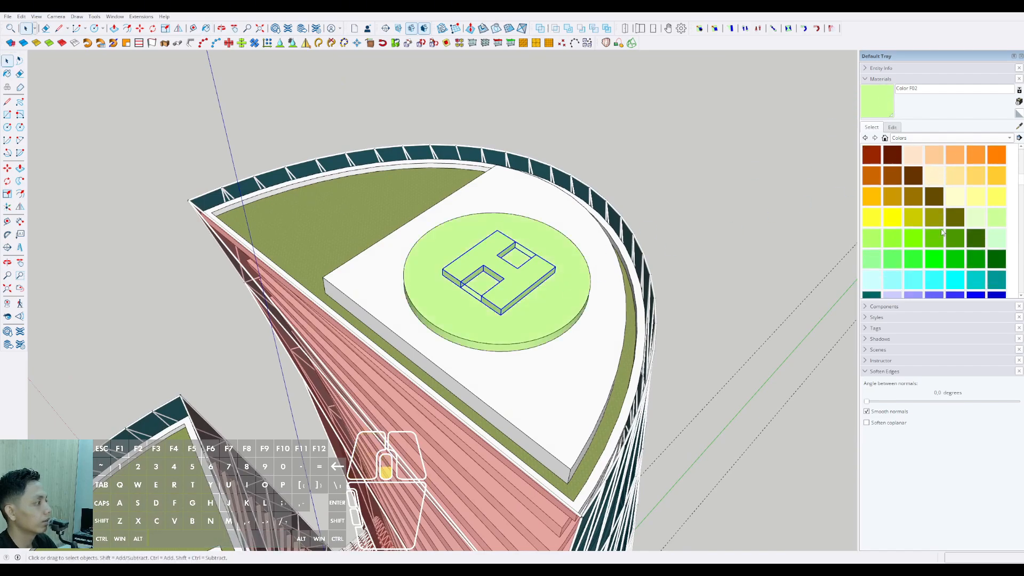
{"action": "left_click", "coordinate": [975, 196]}
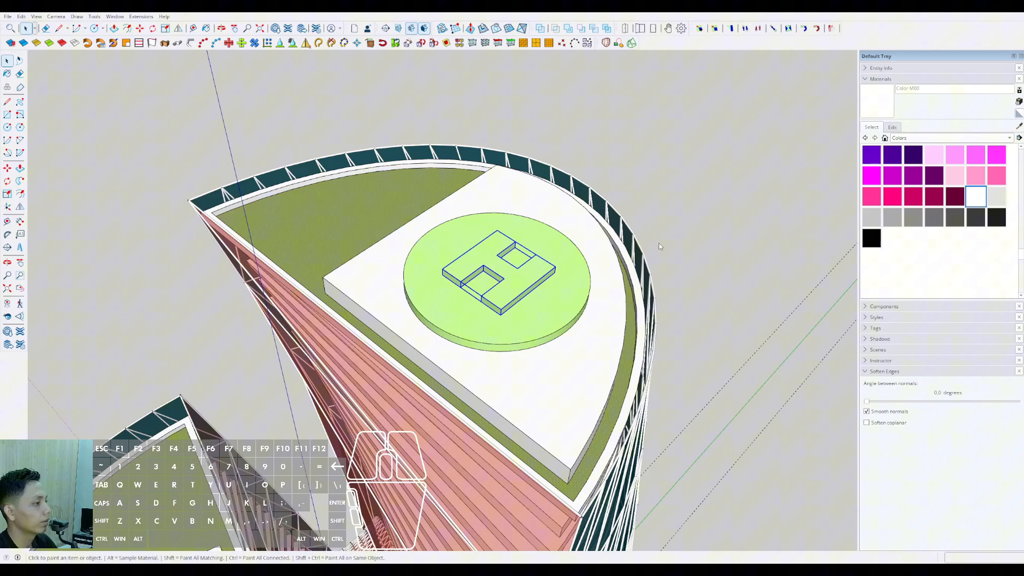
{"action": "left_click", "coordinate": [538, 263]}
{"action": "key", "text": "space"}
{"action": "scroll", "coordinate": [532, 270], "scroll_direction": "up", "scroll_amount": 4}
{"action": "mouse_move", "coordinate": [532, 269]}
{"action": "middle_mouse_down"}
{"action": "mouse_move", "coordinate": [548, 227]}
{"action": "mouse_move", "coordinate": [524, 245]}
{"action": "mouse_move", "coordinate": [530, 222]}
{"action": "mouse_move", "coordinate": [527, 240]}
{"action": "middle_mouse_up"}
{"action": "scroll", "coordinate": [523, 244], "scroll_direction": "up", "scroll_amount": 2}
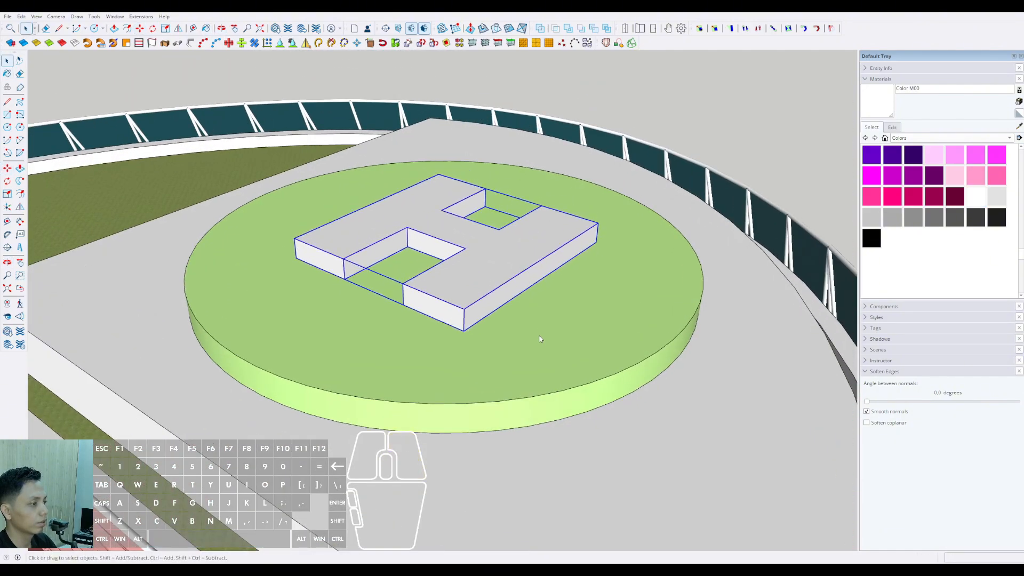
Step: Explode and regroup the H, and lower it vertically about 1,212 until its top is flush with the disc's top face
{"action": "right_click", "coordinate": [482, 264]}
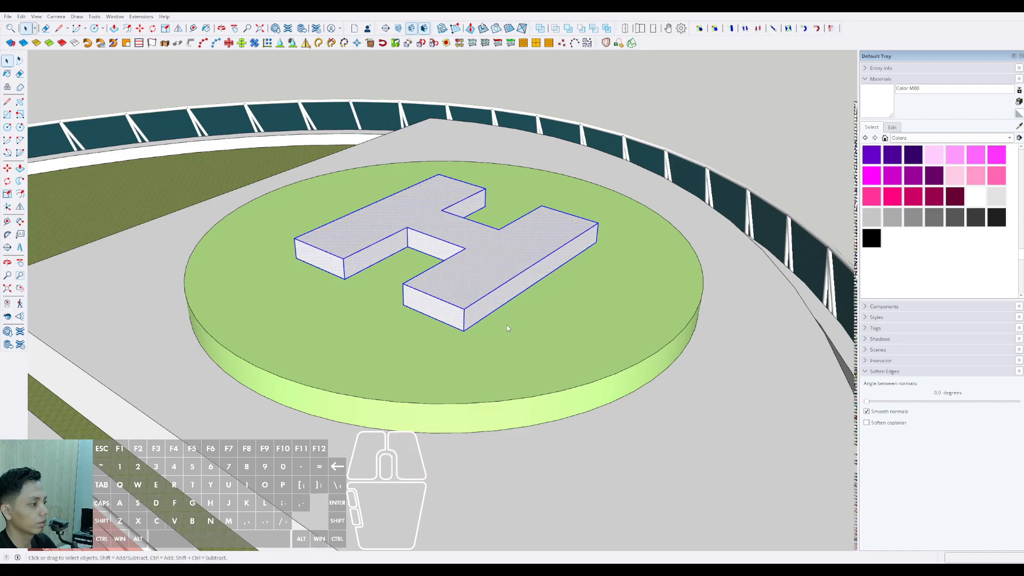
{"action": "left_click", "coordinate": [511, 295]}
{"action": "key", "text": "m"}
{"action": "middle_click_drag", "start_coordinate": [511, 295], "coordinate": [480, 288]}
{"action": "left_click", "coordinate": [468, 302]}
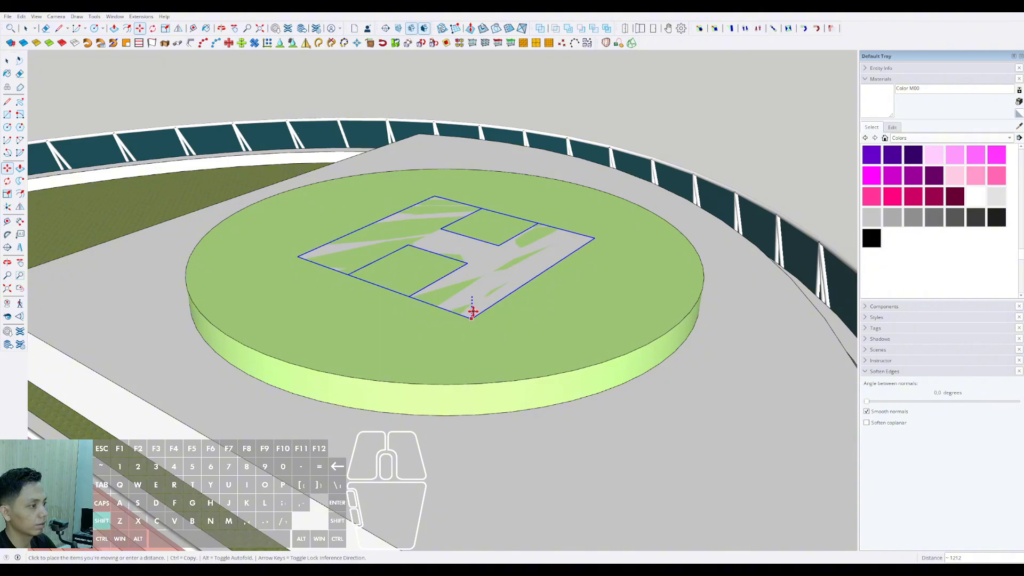
{"action": "scroll", "coordinate": [473, 311], "scroll_direction": "up", "scroll_amount": 2}
{"action": "left_click", "coordinate": [653, 304], "text": "shift"}
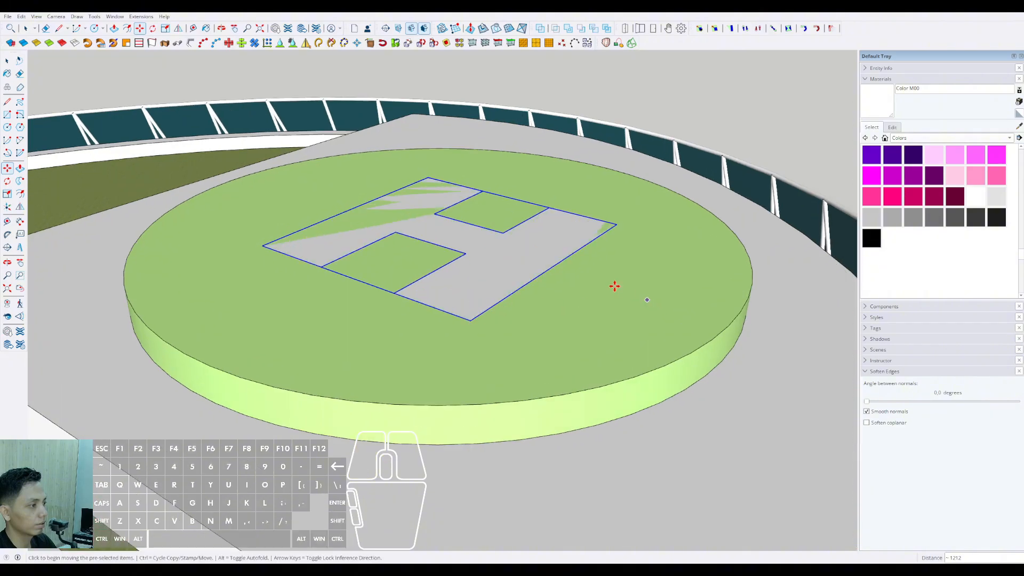
{"action": "scroll", "coordinate": [597, 270], "scroll_direction": "down", "scroll_amount": 2}
Step: Select the green disc together with the sunken H and run a solid tool on both
{"action": "key", "text": "space"}
{"action": "left_click", "coordinate": [606, 270], "text": "shift"}
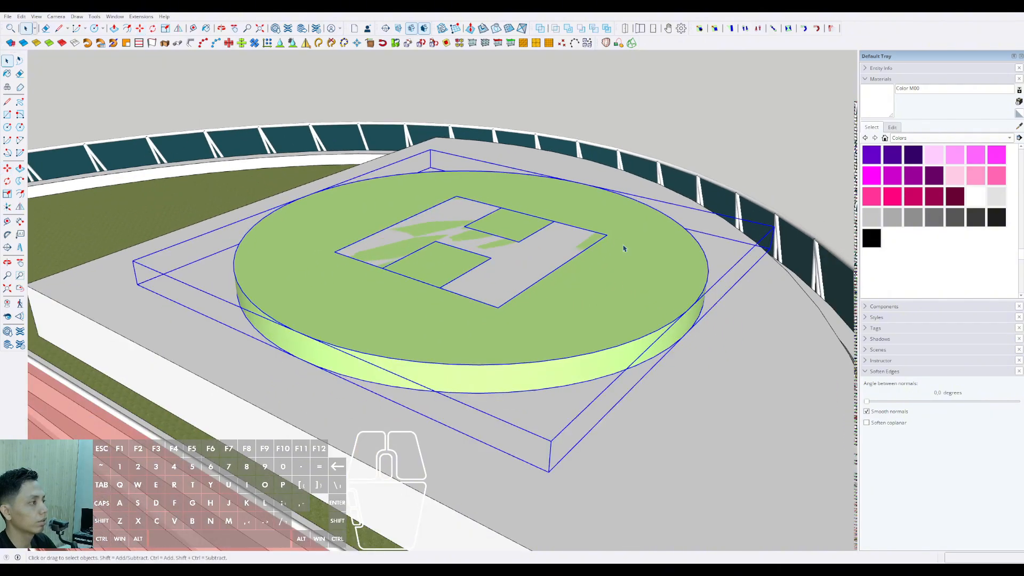
{"action": "left_click", "coordinate": [593, 29]}
Step: Examine the towers from the rooftop pad down to the base and the passage between them
{"action": "scroll", "coordinate": [555, 241], "scroll_direction": "down", "scroll_amount": 3}
{"action": "middle_click_drag", "start_coordinate": [555, 243], "coordinate": [401, 294]}
{"action": "scroll", "coordinate": [559, 293], "scroll_direction": "down", "scroll_amount": 3}
{"action": "scroll", "coordinate": [510, 214], "scroll_direction": "down", "scroll_amount": 3}
{"action": "middle_click_drag", "start_coordinate": [510, 214], "coordinate": [507, 144]}
{"action": "scroll", "coordinate": [498, 427], "scroll_direction": "up", "scroll_amount": 4}
{"action": "middle_click_drag", "start_coordinate": [504, 362], "coordinate": [511, 336]}
{"action": "middle_click_drag", "start_coordinate": [499, 384], "coordinate": [603, 373]}
{"action": "scroll", "coordinate": [482, 421], "scroll_direction": "up", "scroll_amount": 4}
{"action": "middle_click_drag", "start_coordinate": [485, 424], "coordinate": [494, 372], "text": "shift"}
{"action": "scroll", "coordinate": [448, 405], "scroll_direction": "up", "scroll_amount": 2}
Step: Draw a large horizontal ground rectangle around the base of the twin towers
{"action": "scroll", "coordinate": [501, 354], "scroll_direction": "down", "scroll_amount": 3}
{"action": "scroll", "coordinate": [447, 411], "scroll_direction": "down", "scroll_amount": 3}
{"action": "scroll", "coordinate": [567, 402], "scroll_direction": "down", "scroll_amount": 3}
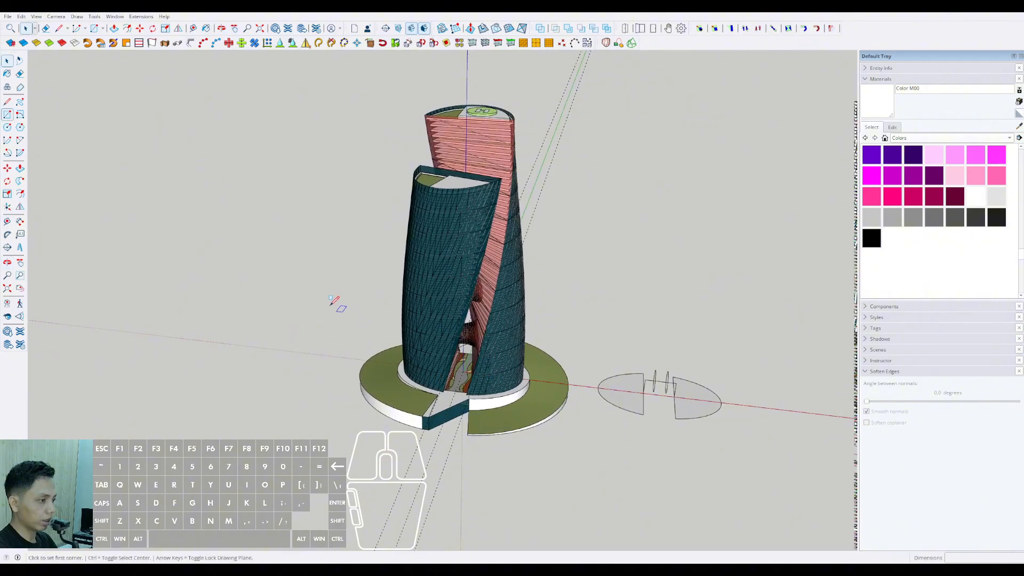
{"action": "left_click", "coordinate": [313, 286]}
{"action": "left_click", "coordinate": [575, 499]}
{"action": "key", "text": "space"}
{"action": "scroll", "coordinate": [571, 501], "scroll_direction": "down", "scroll_amount": 1}
{"action": "middle_click_drag", "start_coordinate": [571, 501], "coordinate": [554, 345], "text": "shift"}
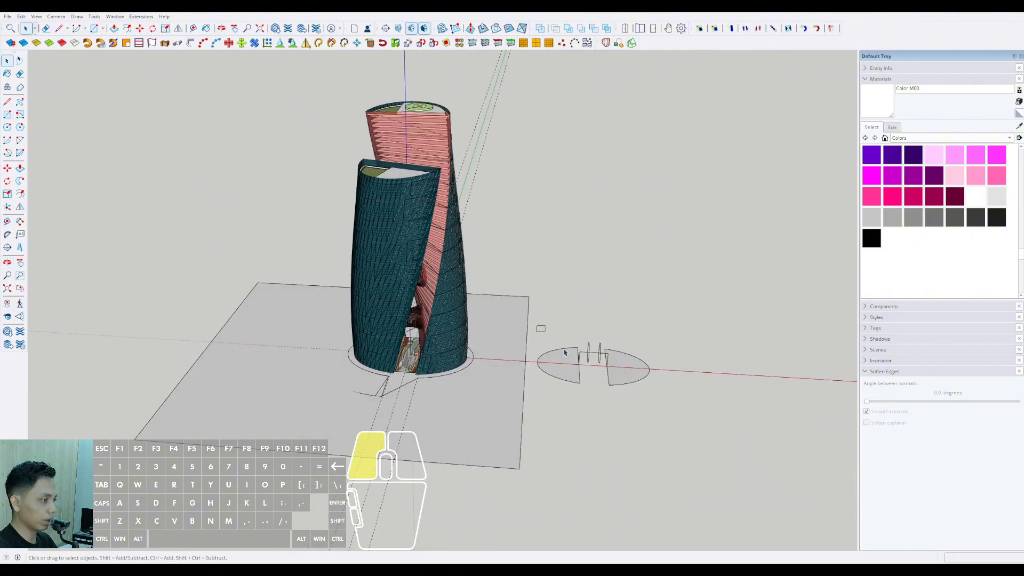
Step: Delete the leftover flat profiles lying beside the towers
{"action": "left_click", "coordinate": [565, 353]}
{"action": "key", "text": "Delete"}
{"action": "middle_click_drag", "start_coordinate": [686, 407], "coordinate": [441, 303]}
Step: Move the ground rectangle straight down to the underside of the grass-covered base
{"action": "left_click", "coordinate": [498, 407]}
{"action": "key", "text": "m"}
{"action": "left_click", "coordinate": [537, 345]}
{"action": "scroll", "coordinate": [526, 386], "scroll_direction": "up", "scroll_amount": 2, "text": "shift"}
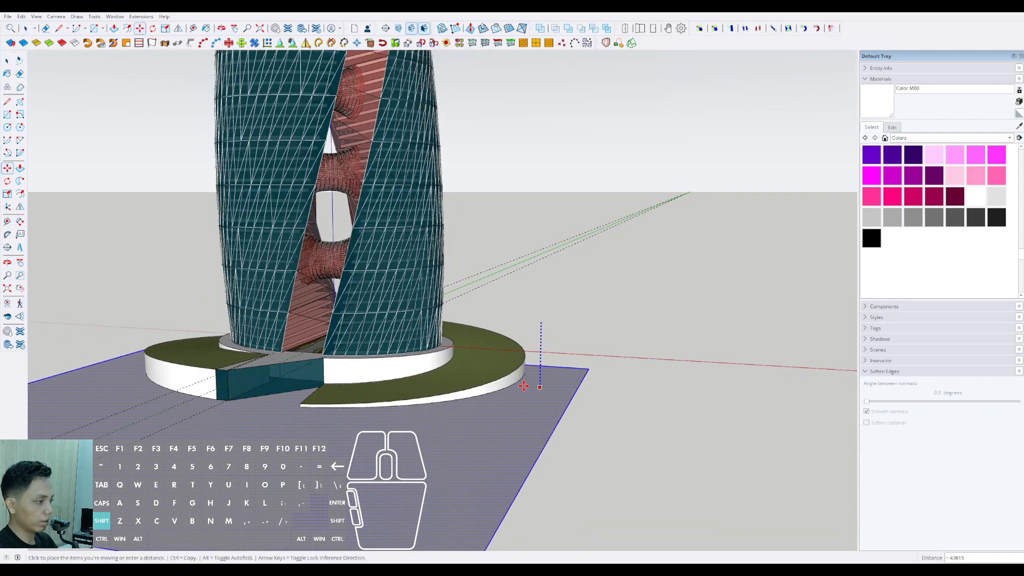
{"action": "left_click", "coordinate": [519, 382]}
{"action": "key", "text": "space"}
{"action": "scroll", "coordinate": [519, 382], "scroll_direction": "down", "scroll_amount": 3}
{"action": "mouse_move", "coordinate": [512, 382]}
{"action": "middle_mouse_down"}
{"action": "mouse_move", "coordinate": [507, 406]}
{"action": "mouse_move", "coordinate": [506, 368]}
{"action": "middle_mouse_up"}
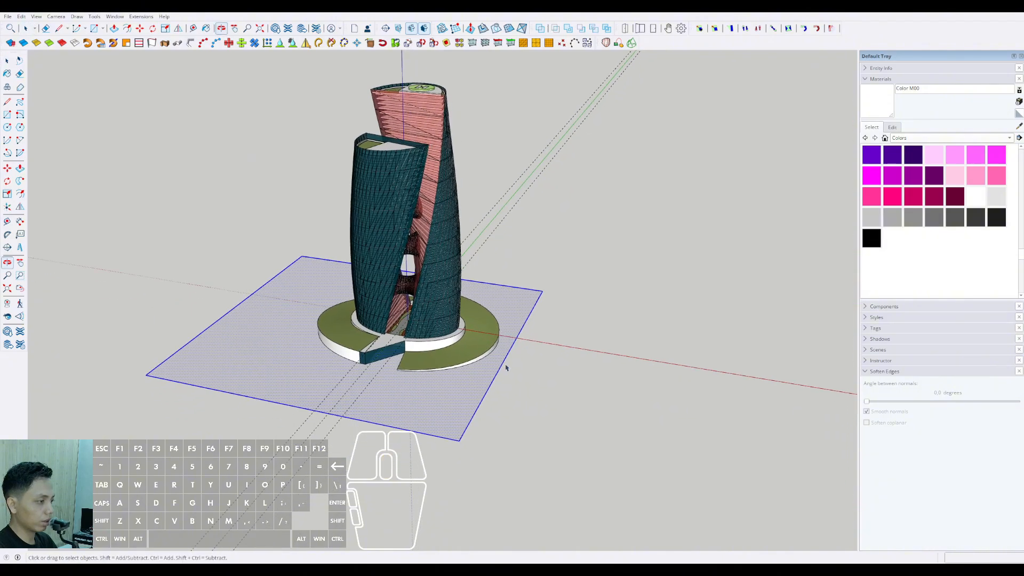
Step: Stretch the ground rectangle outward on all four sides into a much larger plane around the towers
{"action": "key", "text": "s"}
{"action": "left_click_drag", "start_coordinate": [504, 366], "coordinate": [682, 383]}
{"action": "scroll", "coordinate": [378, 406], "scroll_direction": "down", "scroll_amount": 2}
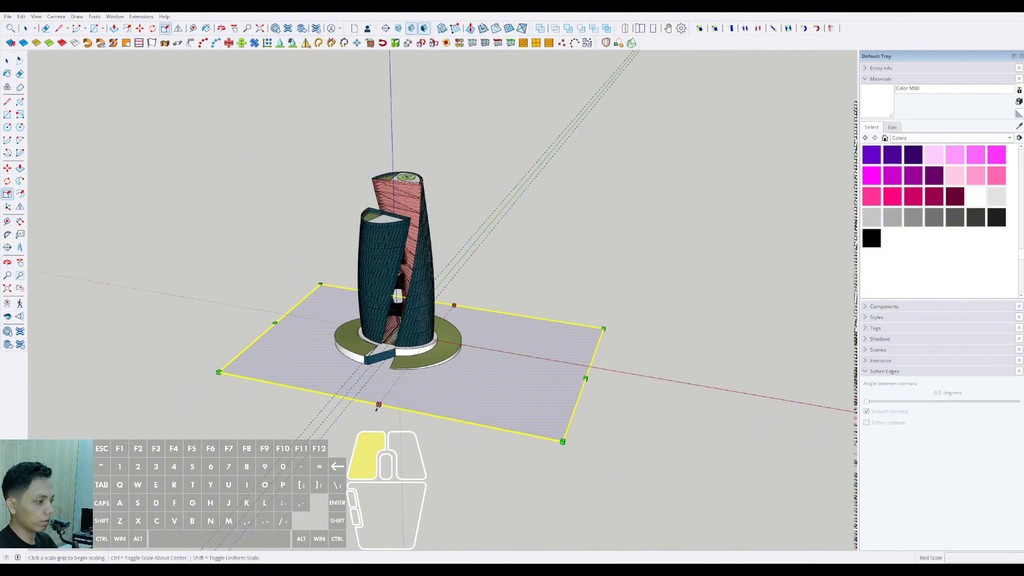
{"action": "left_click_drag", "start_coordinate": [378, 405], "coordinate": [343, 451]}
{"action": "left_click_drag", "start_coordinate": [257, 339], "coordinate": [184, 326]}
{"action": "middle_click_drag", "start_coordinate": [450, 317], "coordinate": [372, 370]}
{"action": "left_click_drag", "start_coordinate": [461, 297], "coordinate": [518, 264]}
{"action": "key", "text": "space"}
Step: Examine the towers' podium, grass ring and entrance on the enlarged ground plane
{"action": "scroll", "coordinate": [493, 404], "scroll_direction": "up", "scroll_amount": 5}
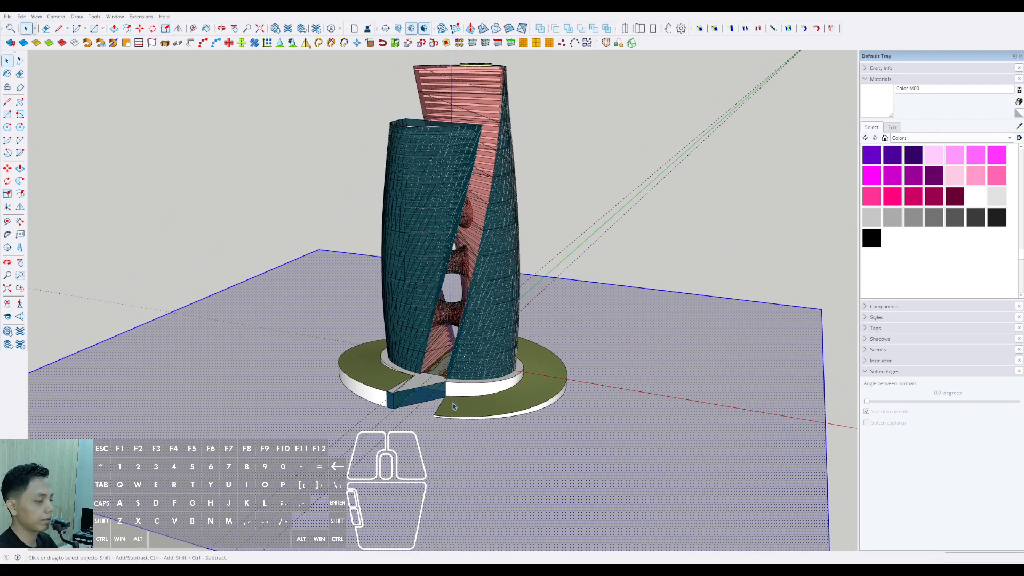
{"action": "scroll", "coordinate": [454, 407], "scroll_direction": "up", "scroll_amount": 4}
{"action": "scroll", "coordinate": [431, 418], "scroll_direction": "down", "scroll_amount": 3}
{"action": "scroll", "coordinate": [523, 384], "scroll_direction": "down", "scroll_amount": 2}
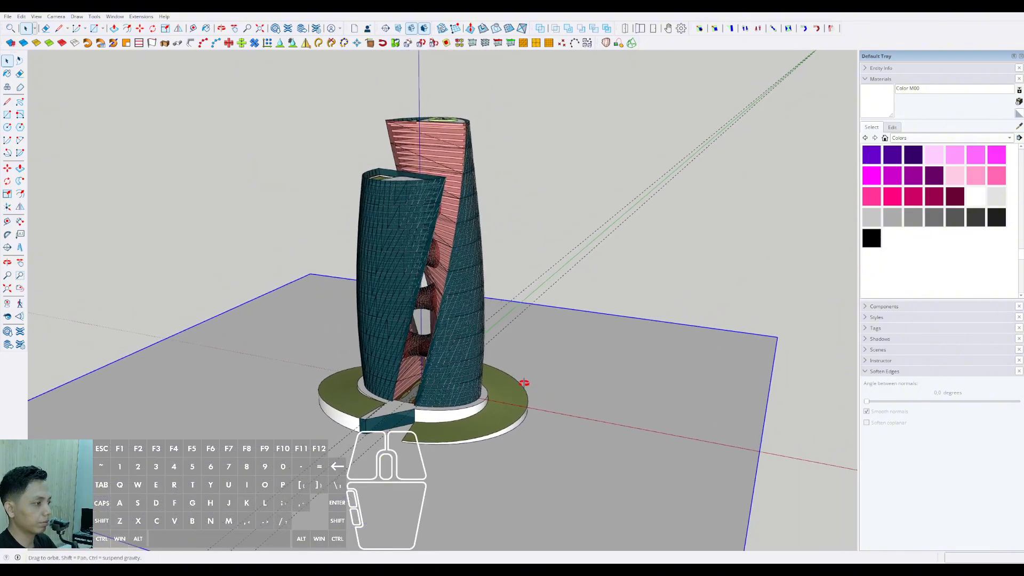
{"action": "left_click", "coordinate": [647, 300]}
{"action": "scroll", "coordinate": [456, 373], "scroll_direction": "up", "scroll_amount": 2}
{"action": "middle_click_drag", "start_coordinate": [456, 373], "coordinate": [742, 266], "text": "shift"}
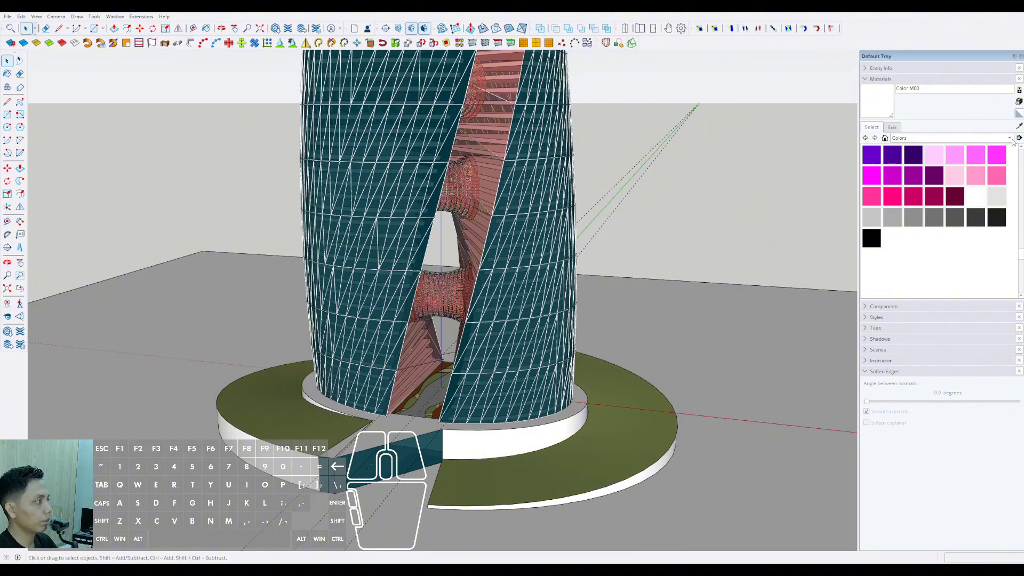
{"action": "scroll", "coordinate": [334, 438], "scroll_direction": "down", "scroll_amount": 6}
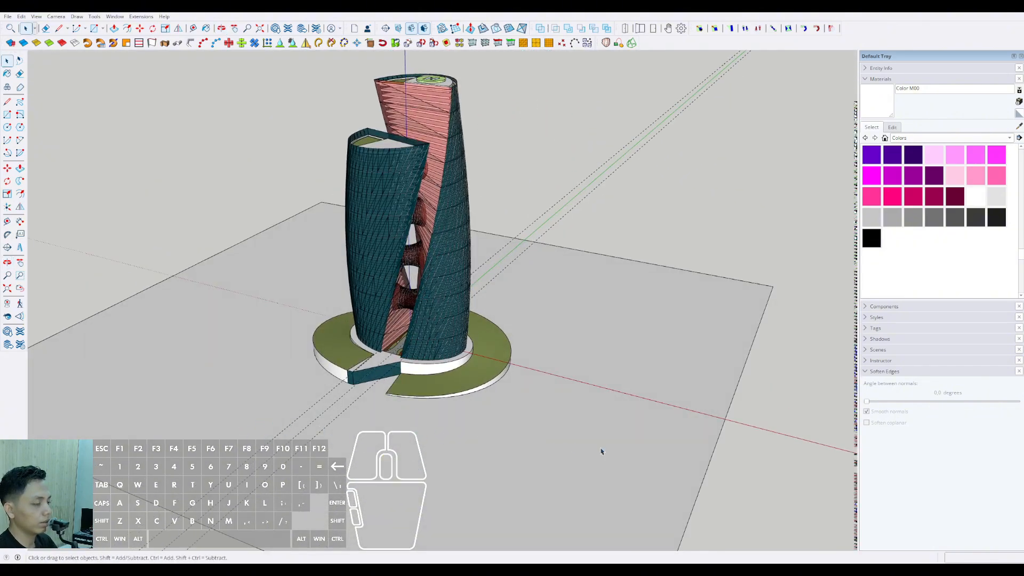
{"action": "mouse_move", "coordinate": [438, 334]}
{"action": "middle_mouse_down"}
{"action": "mouse_move", "coordinate": [674, 383]}
{"action": "mouse_move", "coordinate": [482, 423]}
{"action": "mouse_move", "coordinate": [427, 417]}
{"action": "mouse_move", "coordinate": [427, 405]}
{"action": "middle_mouse_up"}
{"action": "scroll", "coordinate": [422, 319], "scroll_direction": "up", "scroll_amount": 3}
{"action": "mouse_move", "coordinate": [421, 318]}
{"action": "middle_mouse_down", "text": "shift"}
{"action": "mouse_move", "coordinate": [427, 352]}
{"action": "mouse_move", "coordinate": [528, 325]}
{"action": "middle_mouse_up", "text": "shift"}
{"action": "middle_click_drag", "start_coordinate": [486, 399], "coordinate": [416, 389]}
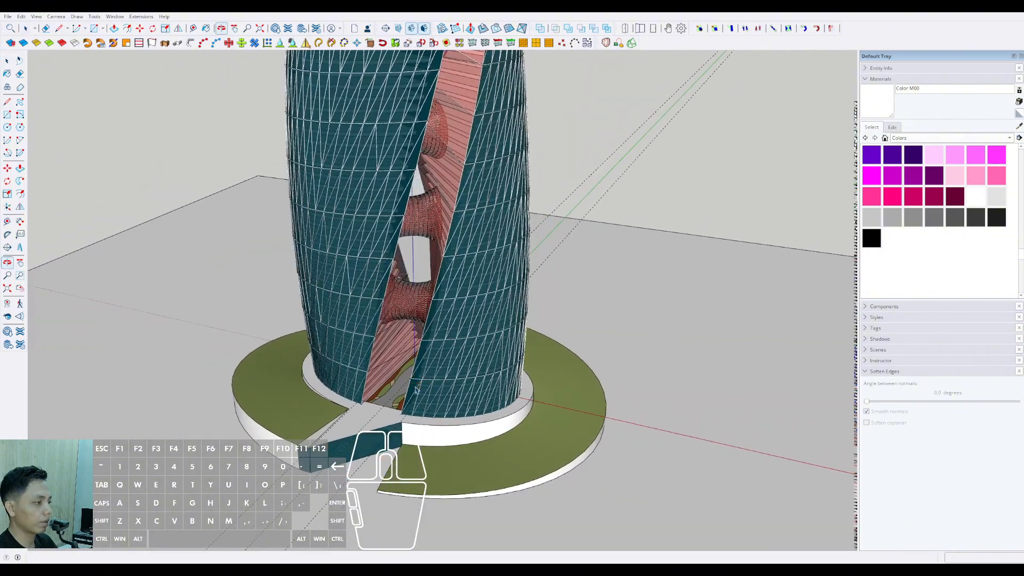
{"action": "scroll", "coordinate": [582, 389], "scroll_direction": "up", "scroll_amount": 3}
{"action": "double_click", "coordinate": [601, 389]}
{"action": "double_click", "coordinate": [604, 388]}
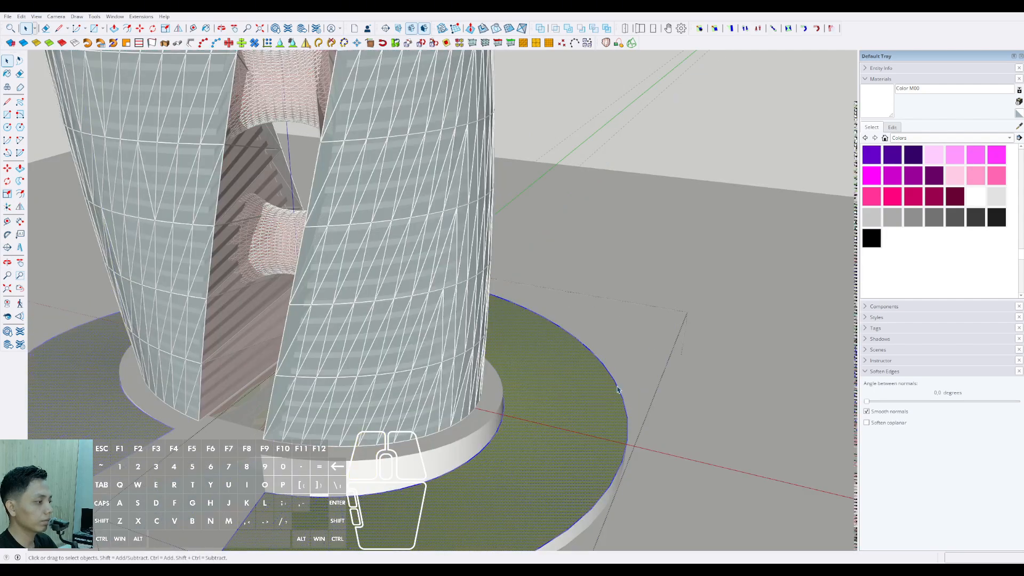
{"action": "left_click", "coordinate": [618, 390]}
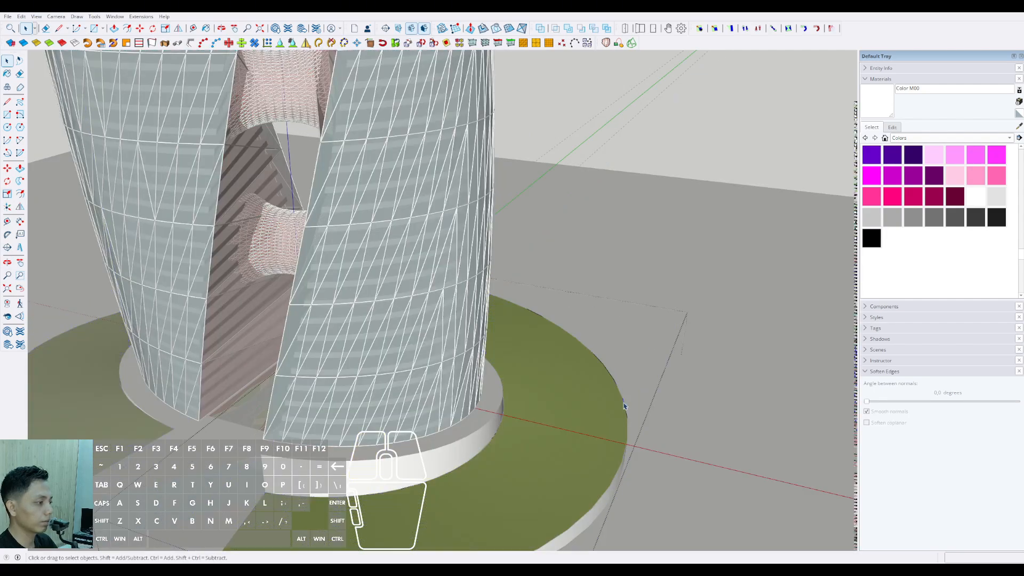
{"action": "middle_click_drag", "start_coordinate": [624, 406], "coordinate": [676, 293]}
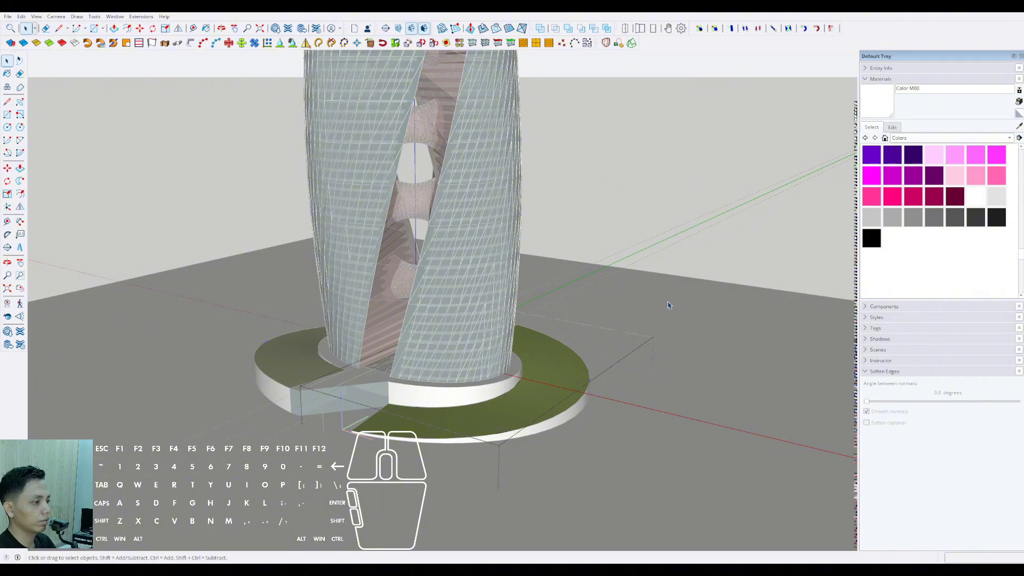
{"action": "scroll", "coordinate": [640, 320], "scroll_direction": "down", "scroll_amount": 4}
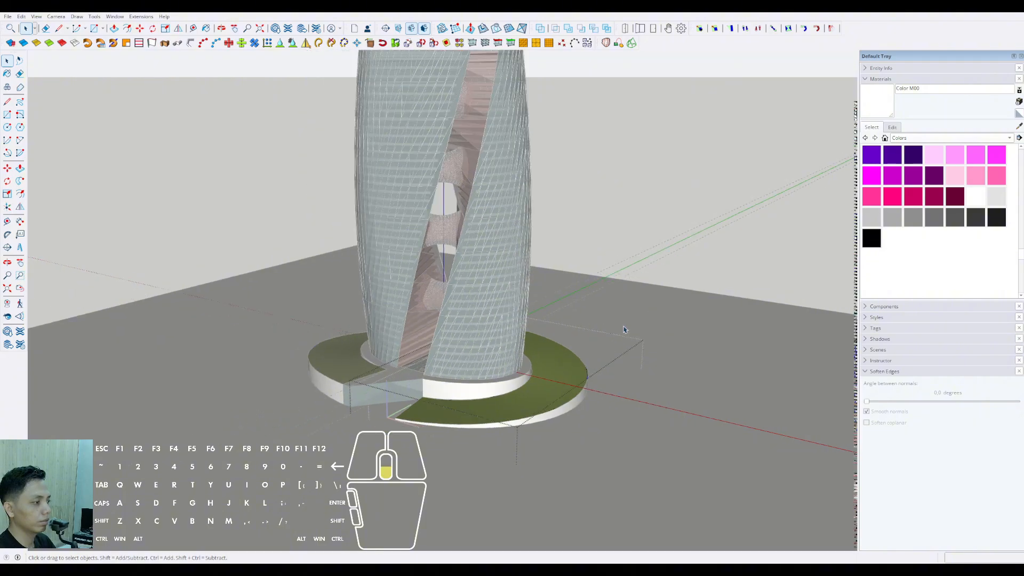
{"action": "left_click", "coordinate": [738, 283]}
Step: Sample the Translucent Glass Tinted material from the glass wall at the podium's entrance
{"action": "scroll", "coordinate": [458, 318], "scroll_direction": "up", "scroll_amount": 3}
{"action": "middle_click_drag", "start_coordinate": [458, 318], "coordinate": [525, 360]}
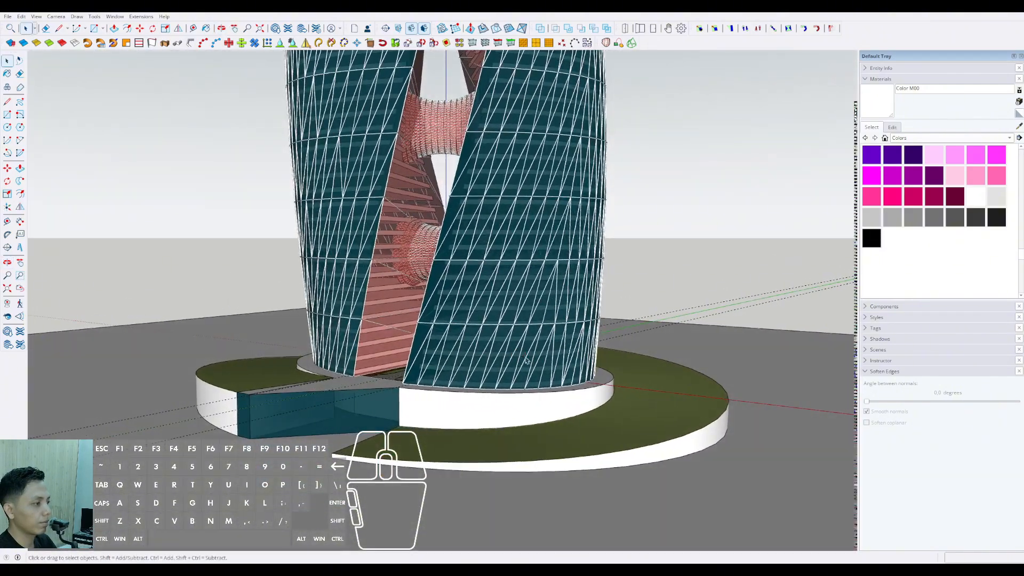
{"action": "left_click", "coordinate": [1018, 127]}
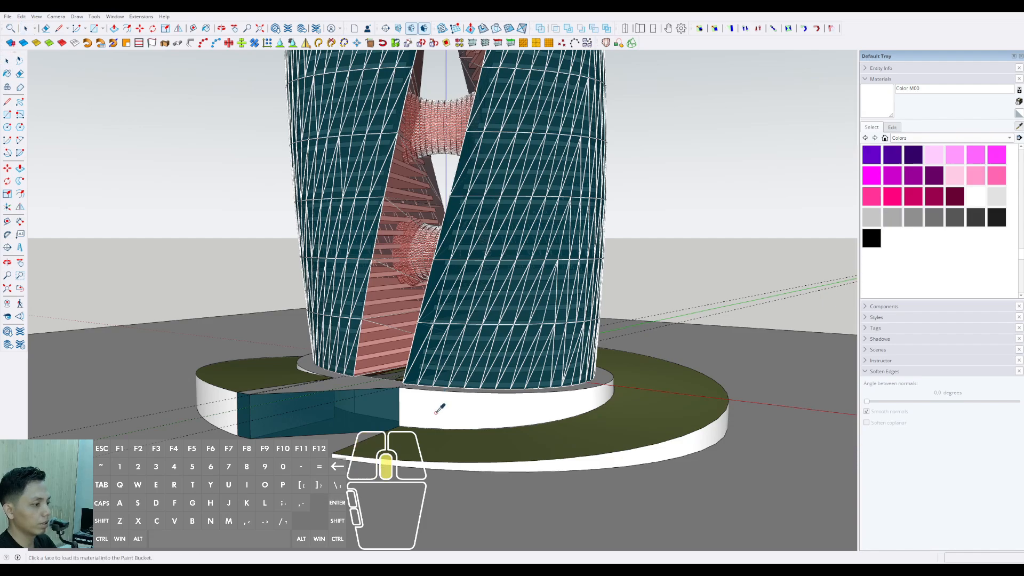
{"action": "middle_click_drag", "start_coordinate": [380, 408], "coordinate": [372, 423]}
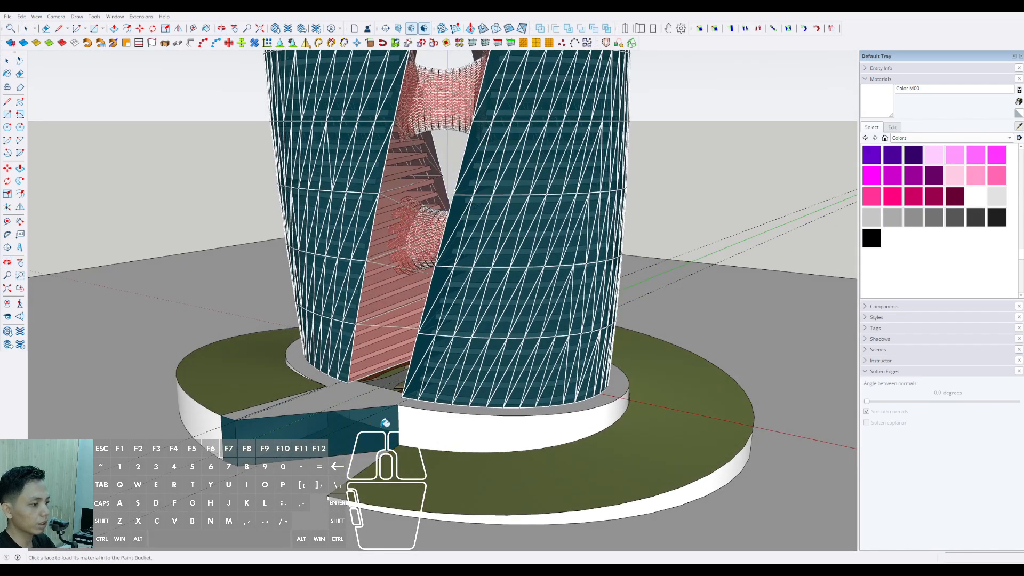
{"action": "left_click", "coordinate": [382, 425]}
{"action": "key", "text": "space"}
Step: Open the round podium for editing and select its white curved wall to adjust the edge softening
{"action": "scroll", "coordinate": [443, 433], "scroll_direction": "up", "scroll_amount": 3}
{"action": "middle_click_drag", "start_coordinate": [443, 433], "coordinate": [457, 420]}
{"action": "triple_click", "coordinate": [457, 420]}
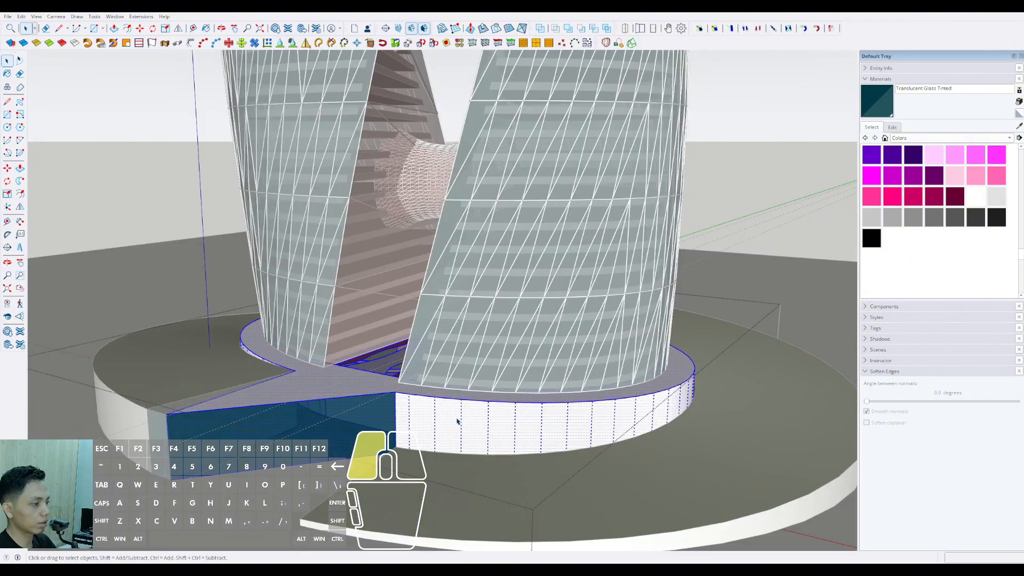
{"action": "scroll", "coordinate": [457, 420], "scroll_direction": "up", "scroll_amount": 4}
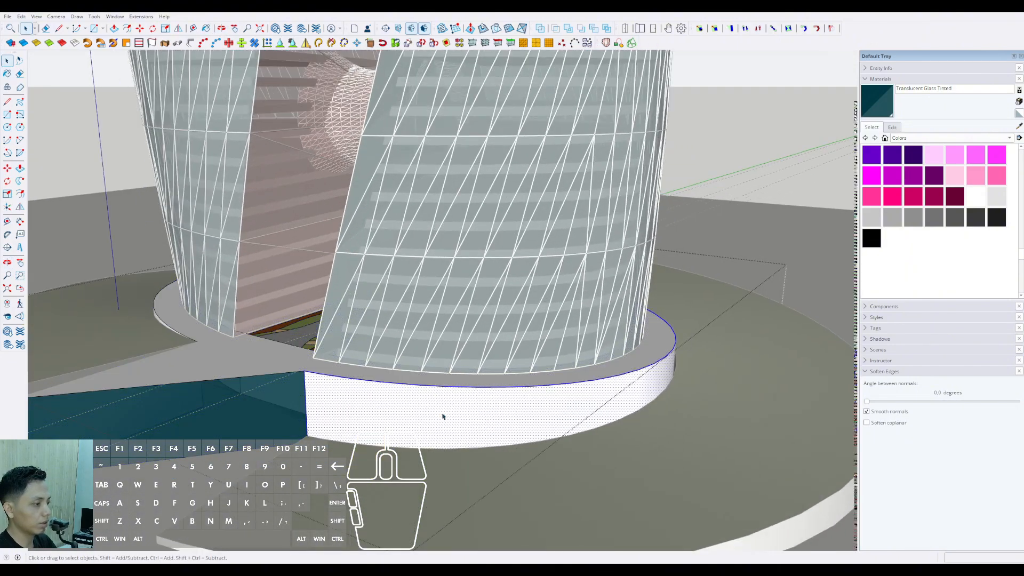
{"action": "left_click", "coordinate": [866, 402]}
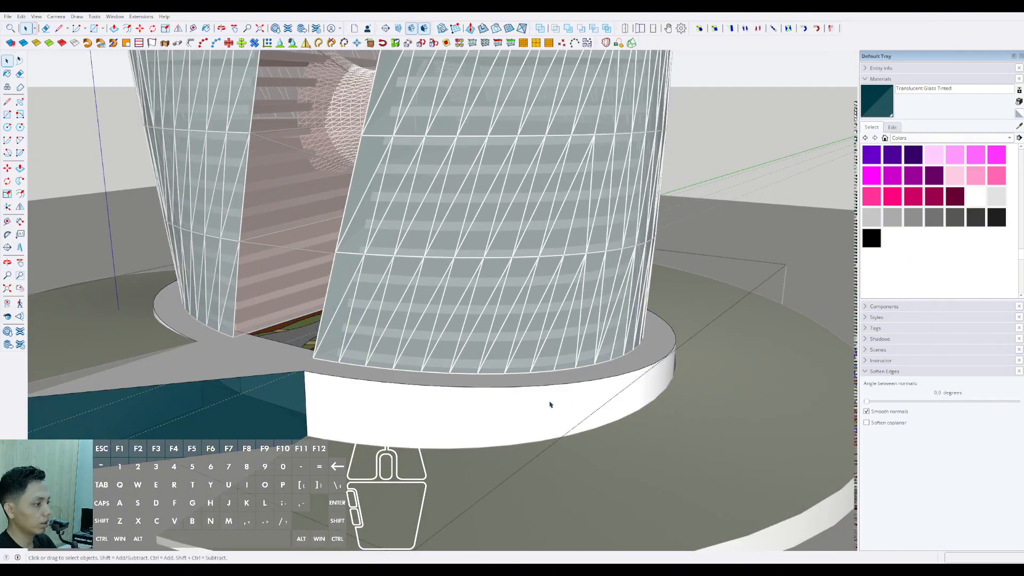
Step: Isolate the podium under the tower for editing and delete its curved outer wall face on one side
{"action": "scroll", "coordinate": [550, 405], "scroll_direction": "down", "scroll_amount": 2}
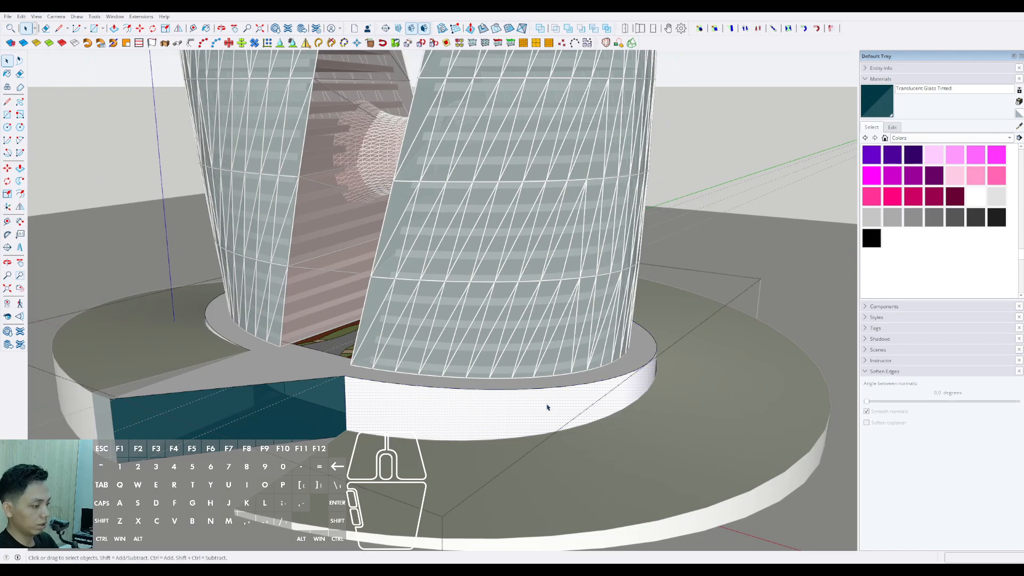
{"action": "mouse_move", "coordinate": [547, 406]}
{"action": "middle_mouse_down"}
{"action": "mouse_move", "coordinate": [556, 418]}
{"action": "mouse_move", "coordinate": [532, 421]}
{"action": "mouse_move", "coordinate": [606, 411]}
{"action": "mouse_move", "coordinate": [537, 407]}
{"action": "mouse_move", "coordinate": [539, 426]}
{"action": "middle_mouse_up"}
{"action": "key", "text": "e"}
{"action": "key", "text": "ctrl+z"}
{"action": "left_click", "coordinate": [536, 426]}
{"action": "key", "text": "e"}
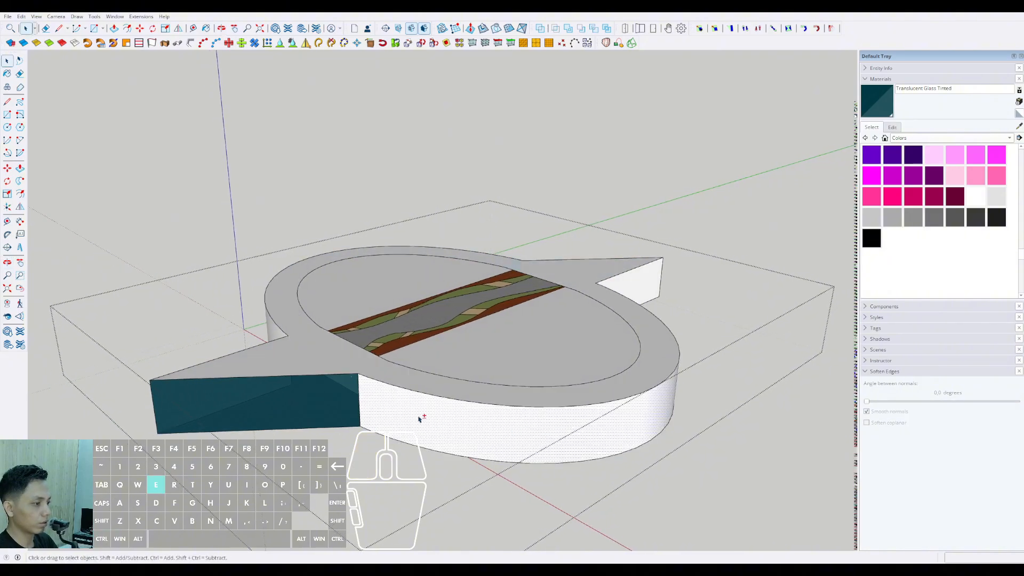
Step: Select the edges bounding the open curved wall and skin them into a new panel
{"action": "left_click", "coordinate": [410, 389]}
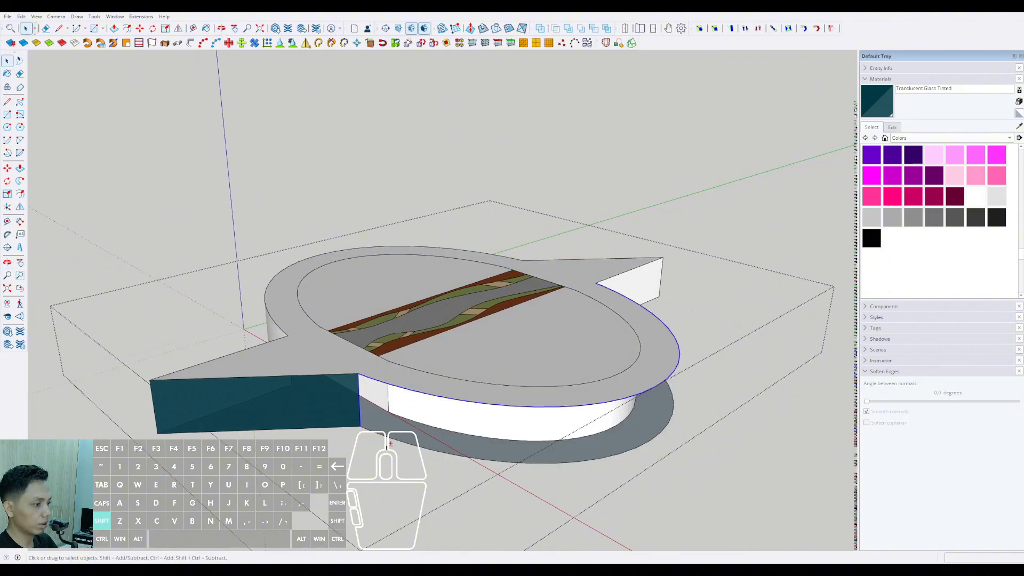
{"action": "mouse_move", "coordinate": [589, 423]}
{"action": "middle_mouse_down"}
{"action": "mouse_move", "coordinate": [599, 402]}
{"action": "mouse_move", "coordinate": [581, 385]}
{"action": "middle_mouse_up"}
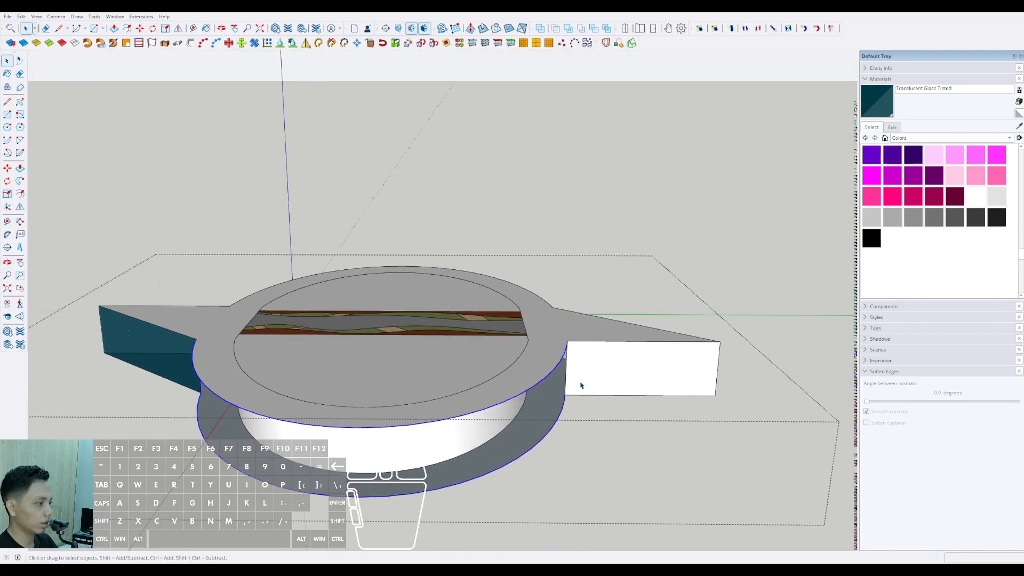
{"action": "left_click", "coordinate": [631, 43]}
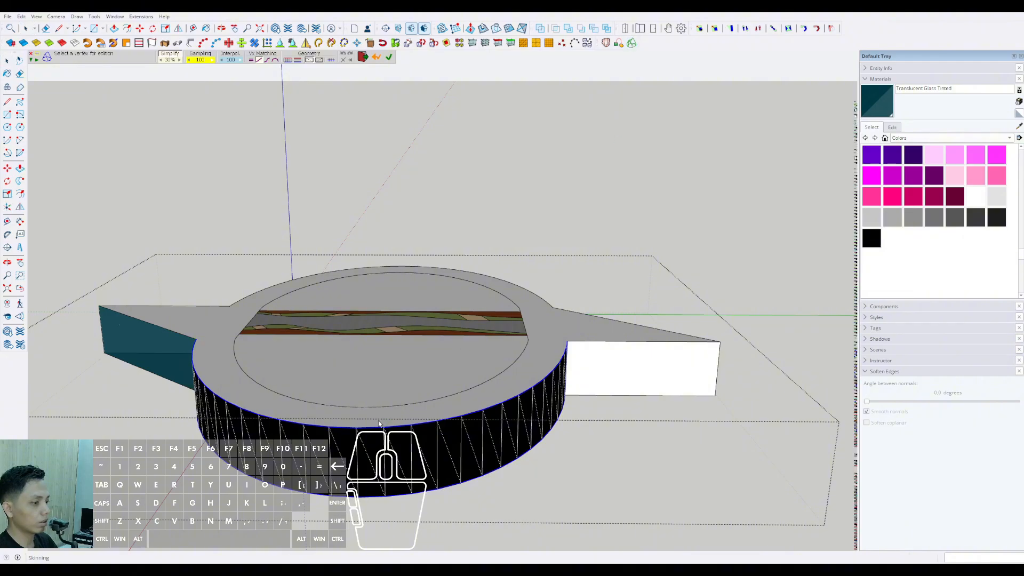
{"action": "middle_click_drag", "start_coordinate": [352, 421], "coordinate": [469, 400]}
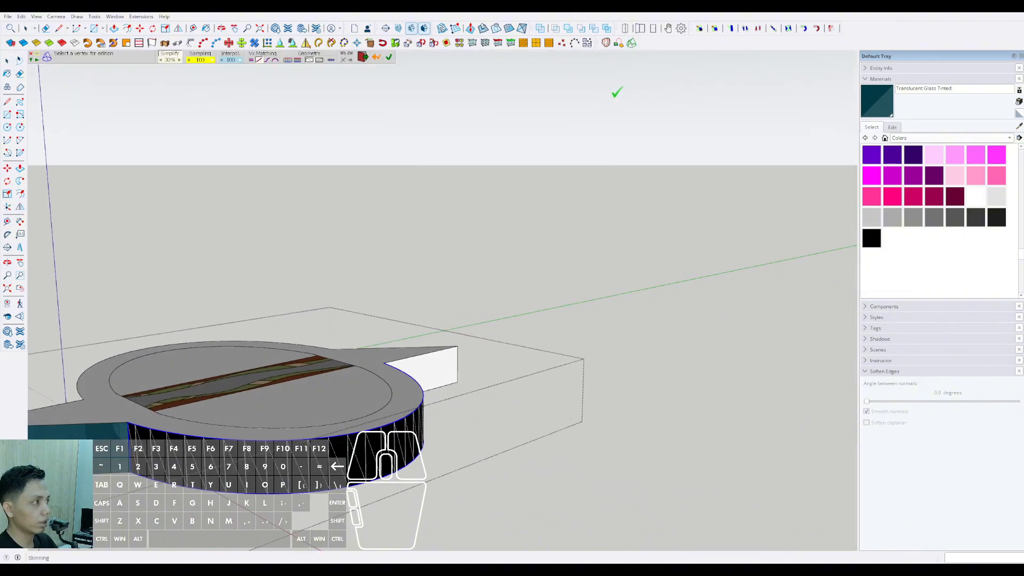
{"action": "left_click", "coordinate": [389, 58]}
Step: Copy the skinned curved panel along the red axis to a spot clear of the podium
{"action": "scroll", "coordinate": [295, 430], "scroll_direction": "down", "scroll_amount": 2}
{"action": "middle_click_drag", "start_coordinate": [295, 430], "coordinate": [409, 359]}
{"action": "scroll", "coordinate": [414, 372], "scroll_direction": "up", "scroll_amount": 2}
{"action": "left_click", "coordinate": [372, 373]}
{"action": "key", "text": "m"}
{"action": "left_click", "coordinate": [384, 335]}
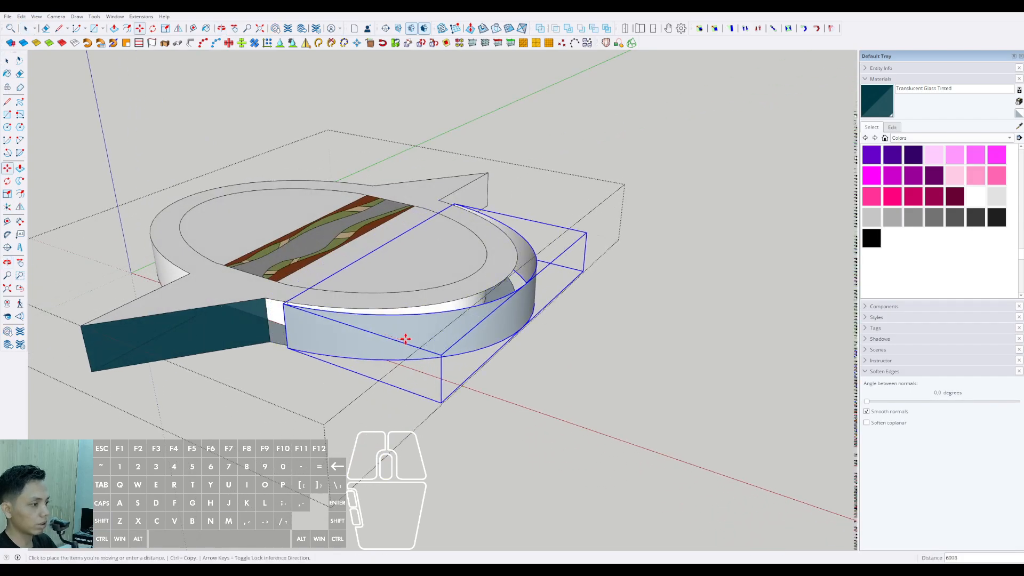
{"action": "key", "text": "ctrl"}
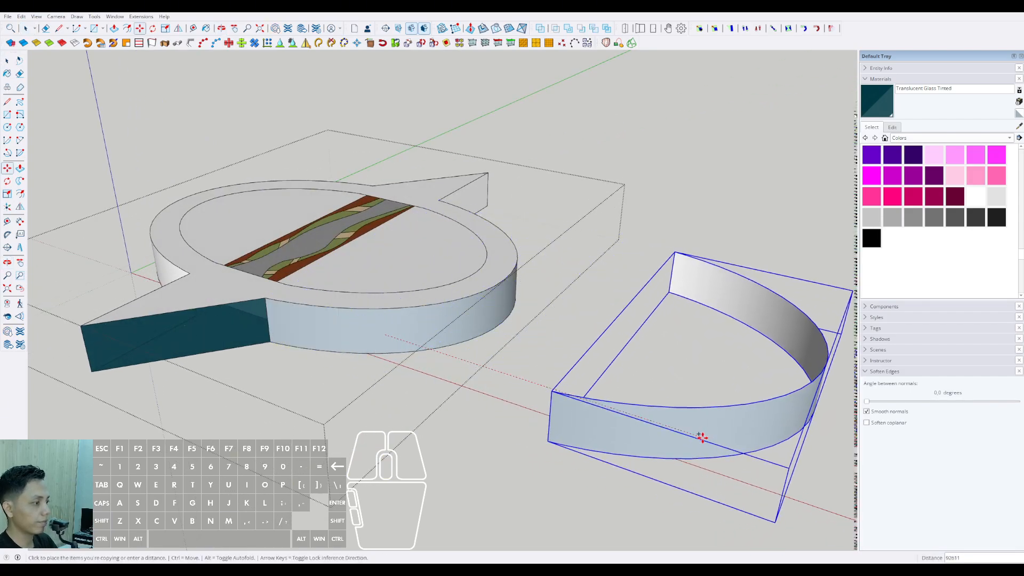
{"action": "middle_click_drag", "start_coordinate": [698, 434], "coordinate": [613, 392], "text": "shift"}
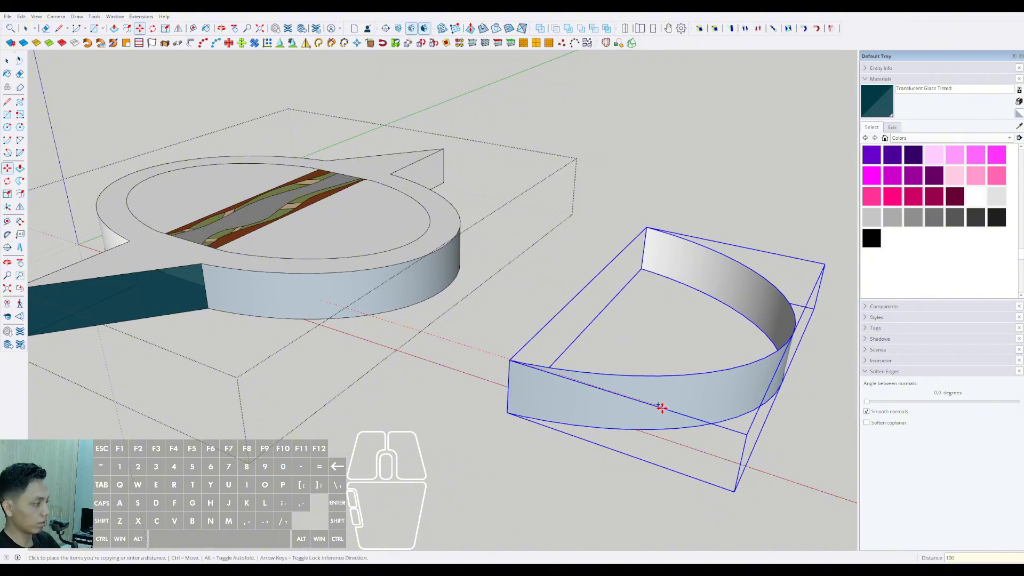
{"action": "left_click", "coordinate": [661, 408]}
{"action": "key", "text": "space"}
Step: Set the original curved panel's edge softening to 0 degrees and select all the geometry inside it
{"action": "scroll", "coordinate": [339, 317], "scroll_direction": "up", "scroll_amount": 4}
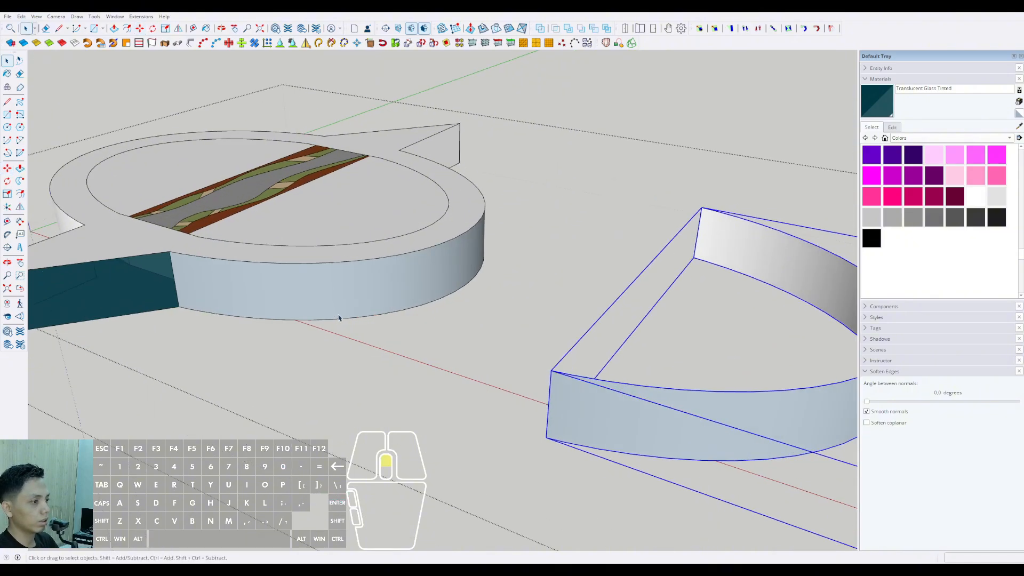
{"action": "left_click", "coordinate": [339, 314]}
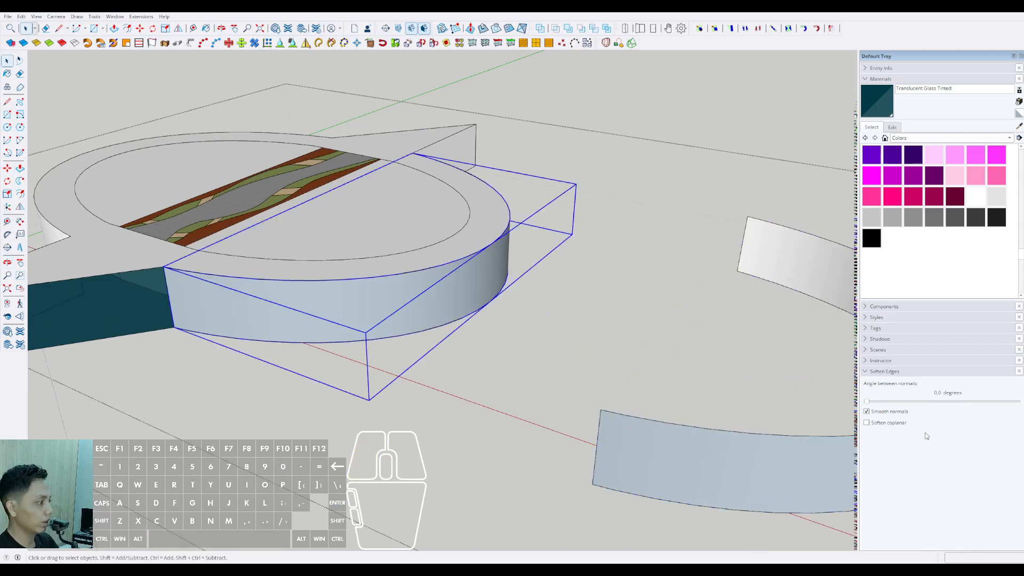
{"action": "left_click", "coordinate": [867, 401]}
{"action": "middle_click_drag", "start_coordinate": [477, 338], "coordinate": [380, 322]}
{"action": "double_click", "coordinate": [386, 321]}
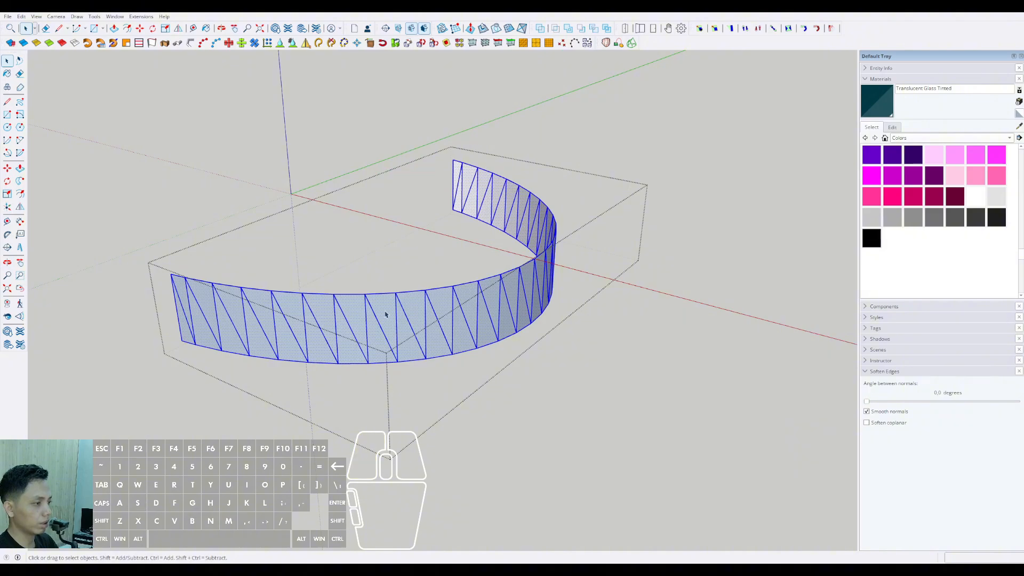
Step: Paint the original curved panel with Color M01 and delete its faces, keeping only the edge lines
{"action": "left_click", "coordinate": [995, 198]}
{"action": "left_click", "coordinate": [471, 293]}
{"action": "middle_click_drag", "start_coordinate": [473, 290], "coordinate": [467, 302]}
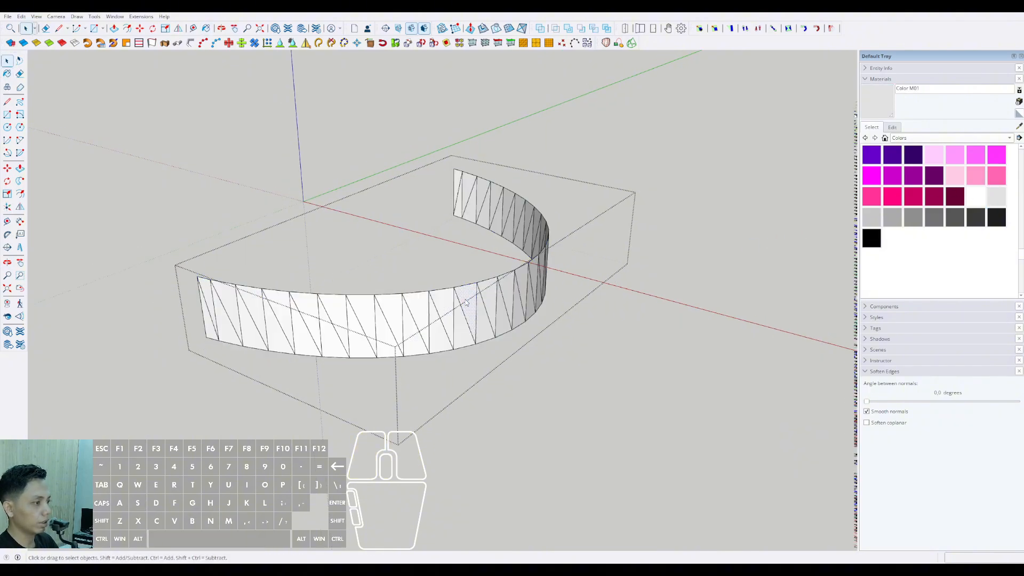
{"action": "key", "text": "ctrl+a"}
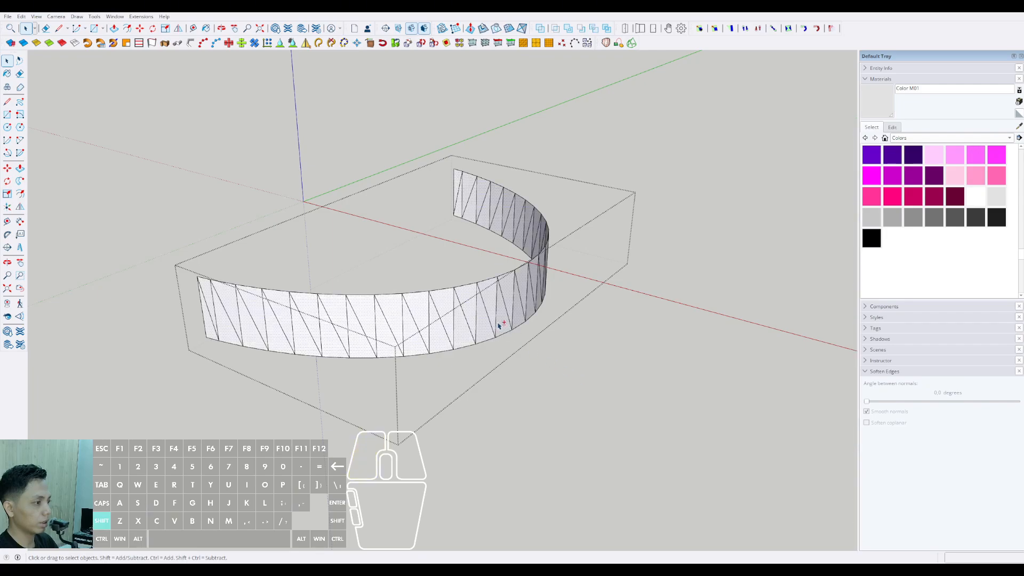
{"action": "key", "text": "Delete"}
{"action": "scroll", "coordinate": [472, 320], "scroll_direction": "down", "scroll_amount": 1}
Step: Generate frame members along all the remaining edge lines of the curved panel
{"action": "triple_click", "coordinate": [476, 297]}
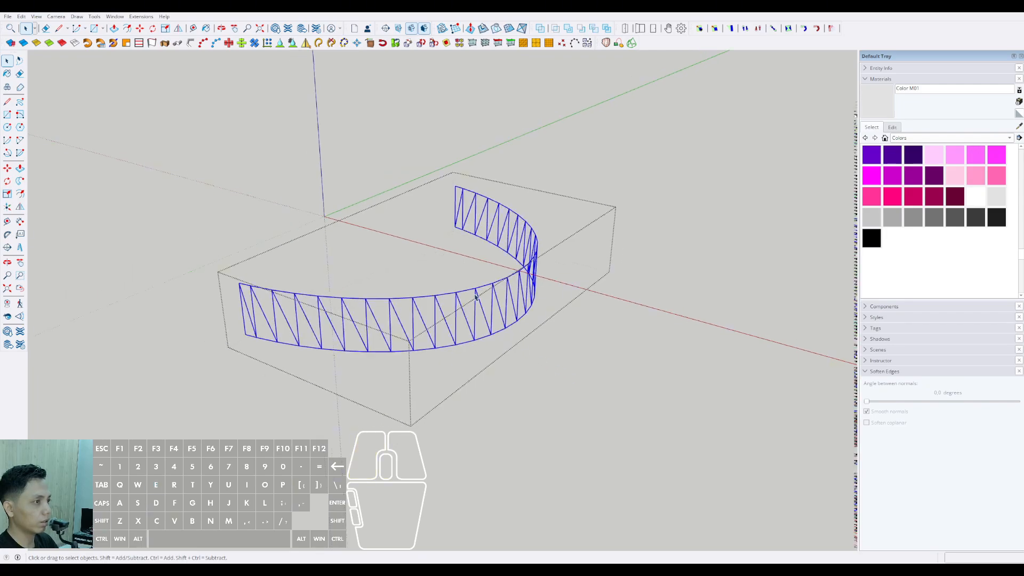
{"action": "left_click", "coordinate": [190, 43]}
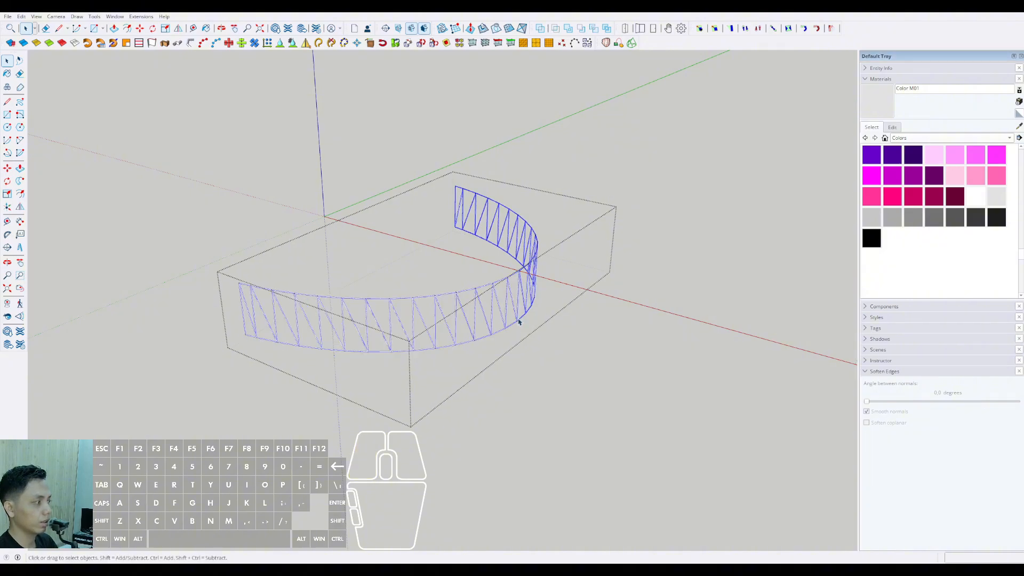
{"action": "key", "text": "z"}
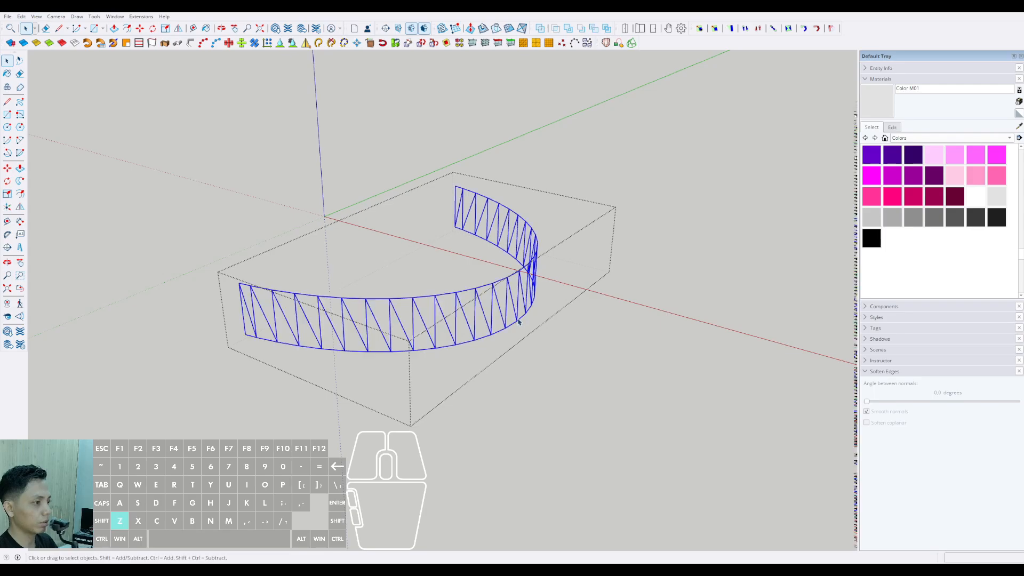
{"action": "left_click", "coordinate": [194, 44]}
{"action": "left_click", "coordinate": [468, 301]}
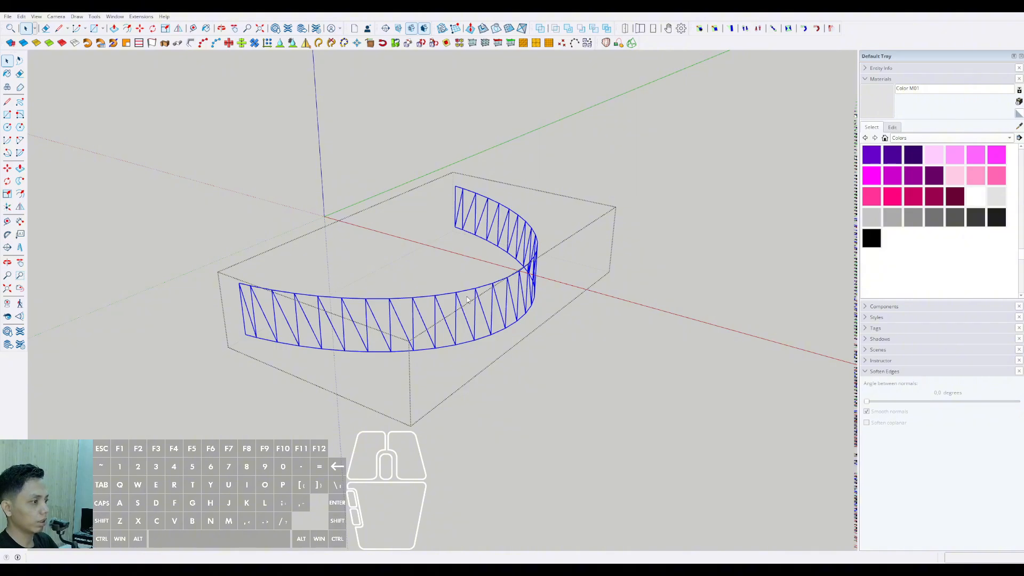
{"action": "key", "text": "space"}
Step: Paint the copied curved panel with the Translucent Glass Tinted material sampled from the podium
{"action": "scroll", "coordinate": [468, 304], "scroll_direction": "down", "scroll_amount": 3}
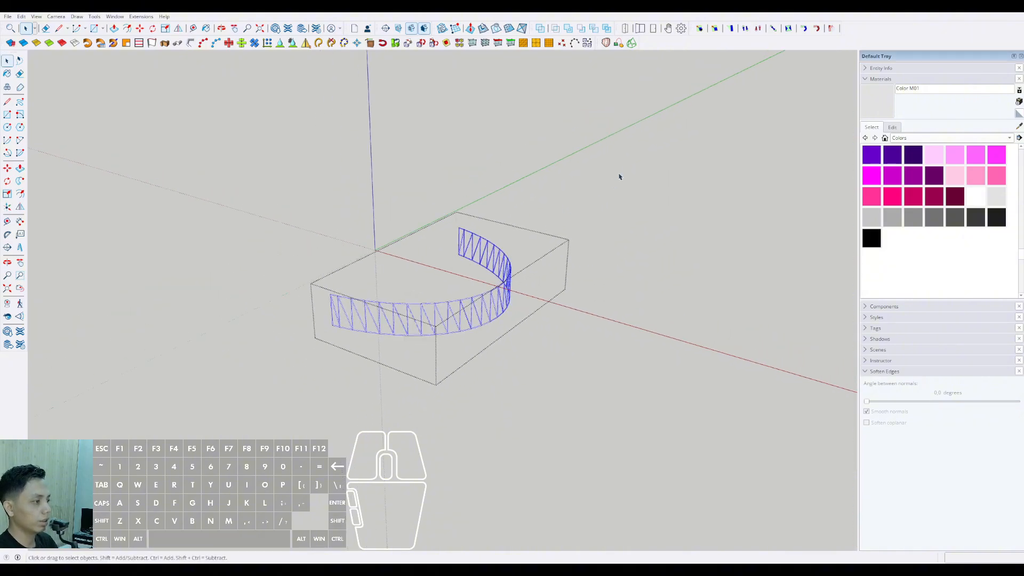
{"action": "left_click", "coordinate": [620, 177]}
{"action": "middle_click_drag", "start_coordinate": [464, 303], "coordinate": [494, 312], "text": "shift"}
{"action": "scroll", "coordinate": [569, 382], "scroll_direction": "up", "scroll_amount": 2}
{"action": "left_click", "coordinate": [569, 391]}
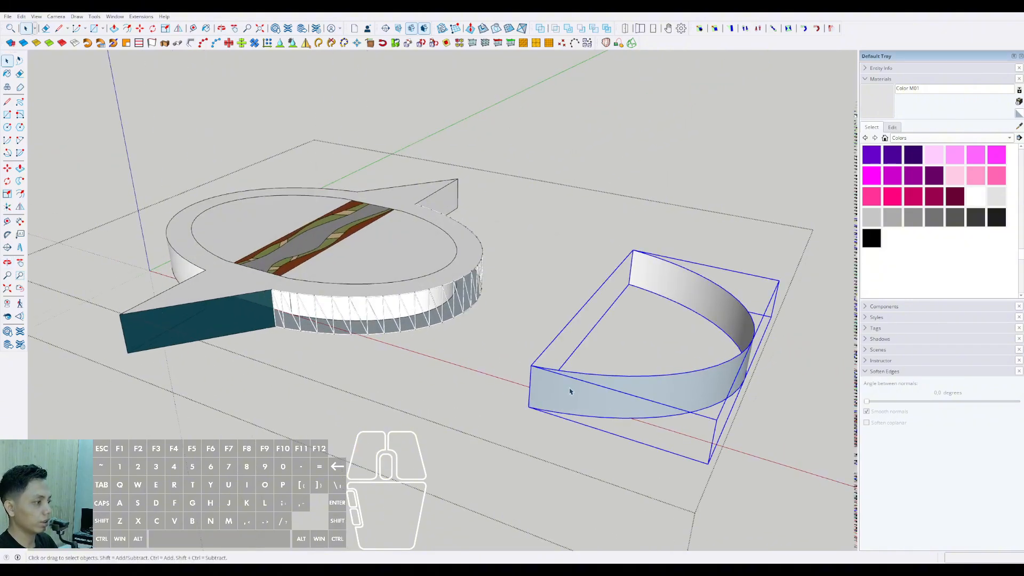
{"action": "key", "text": "b"}
{"action": "left_click", "coordinate": [354, 322], "text": "alt"}
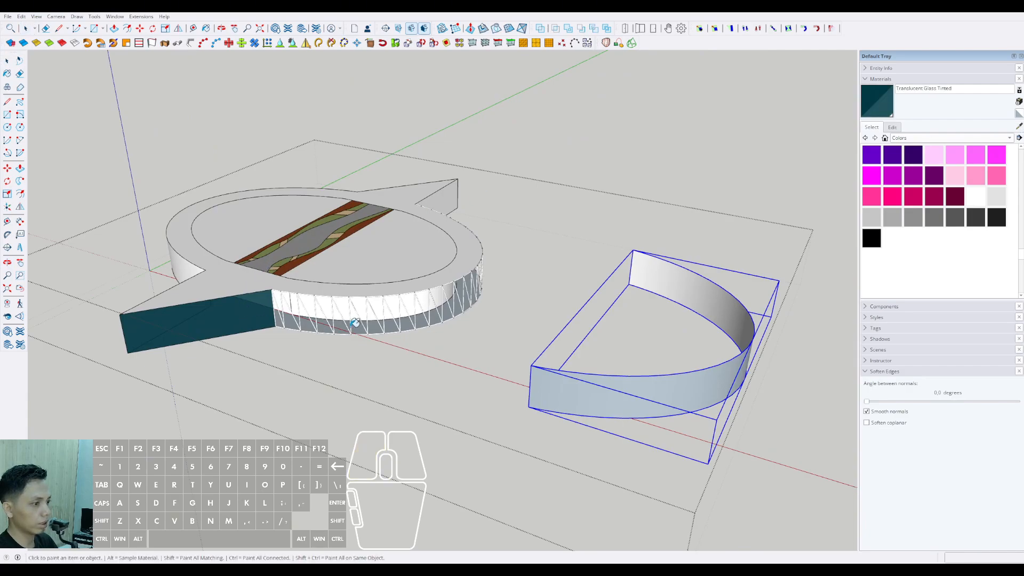
{"action": "left_click", "coordinate": [588, 380]}
Step: Move the copied glass panel's geometry back onto the podium behind the edge frame and leave the group
{"action": "double_click", "coordinate": [645, 393]}
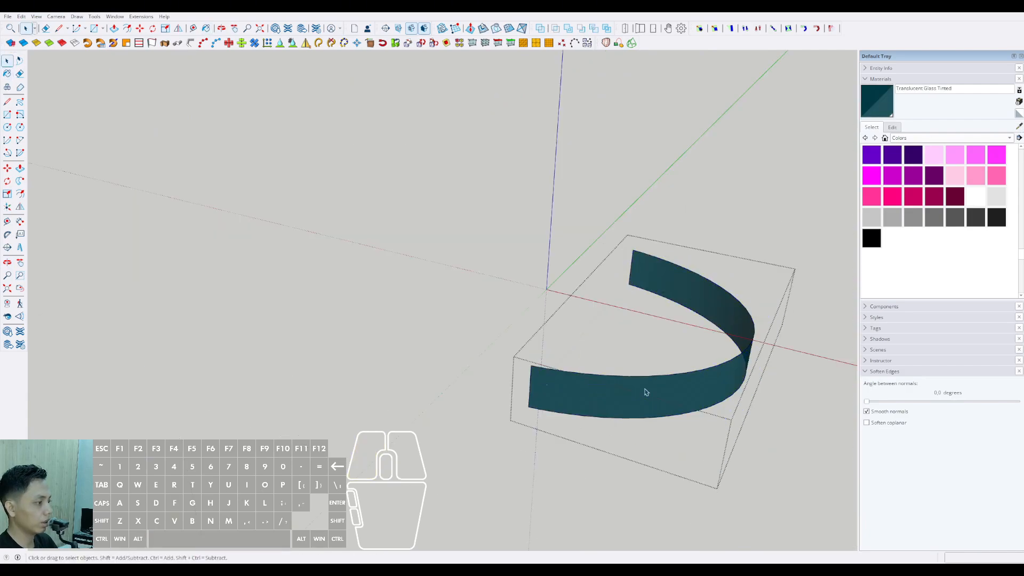
{"action": "middle_click_drag", "start_coordinate": [635, 392], "coordinate": [566, 396]}
{"action": "scroll", "coordinate": [566, 396], "scroll_direction": "up", "scroll_amount": 2}
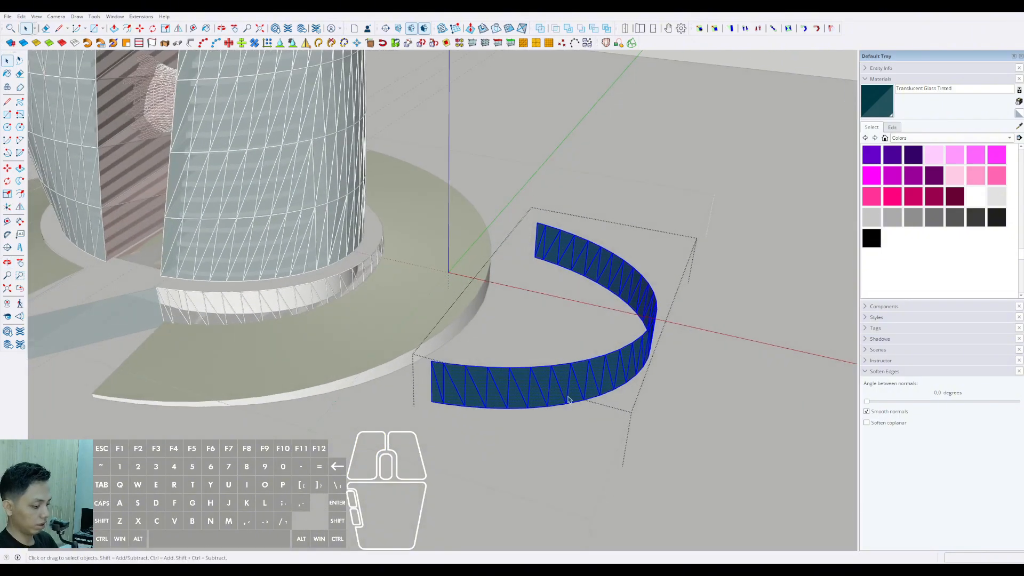
{"action": "key", "text": "m"}
{"action": "left_click", "coordinate": [563, 415]}
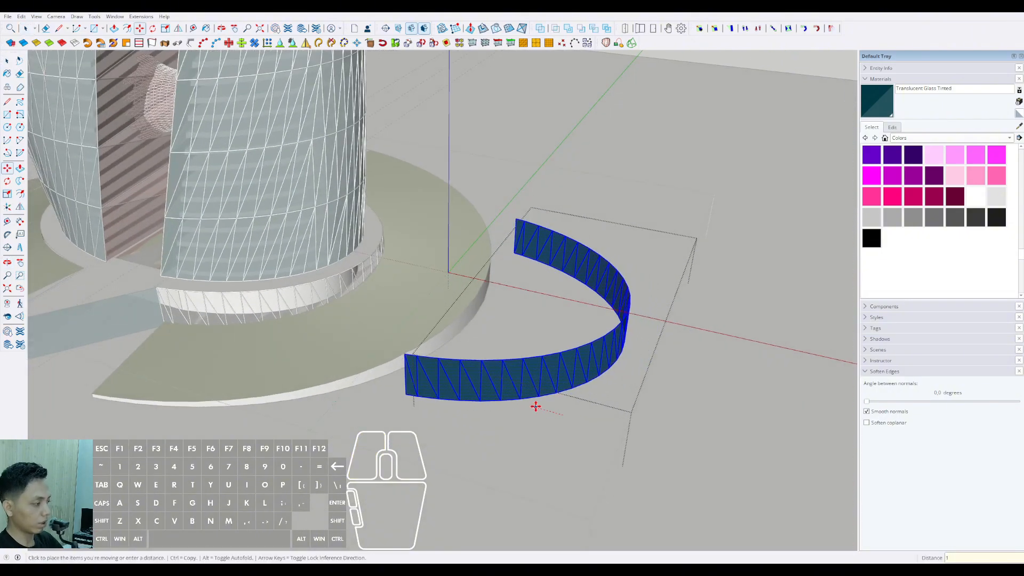
{"action": "key", "text": "Return"}
{"action": "key", "text": "space"}
{"action": "scroll", "coordinate": [418, 353], "scroll_direction": "down", "scroll_amount": 5}
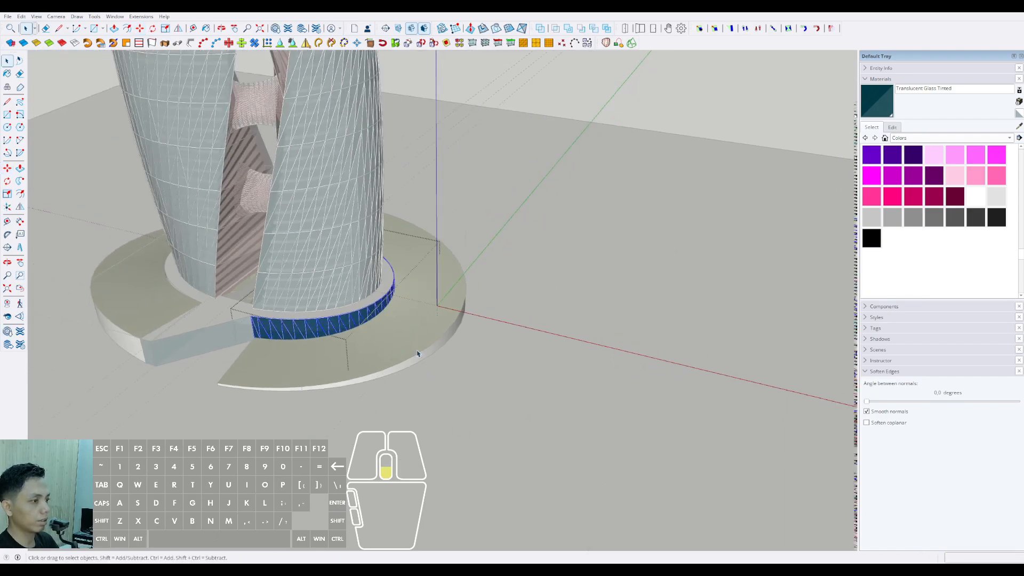
{"action": "left_click", "coordinate": [633, 125]}
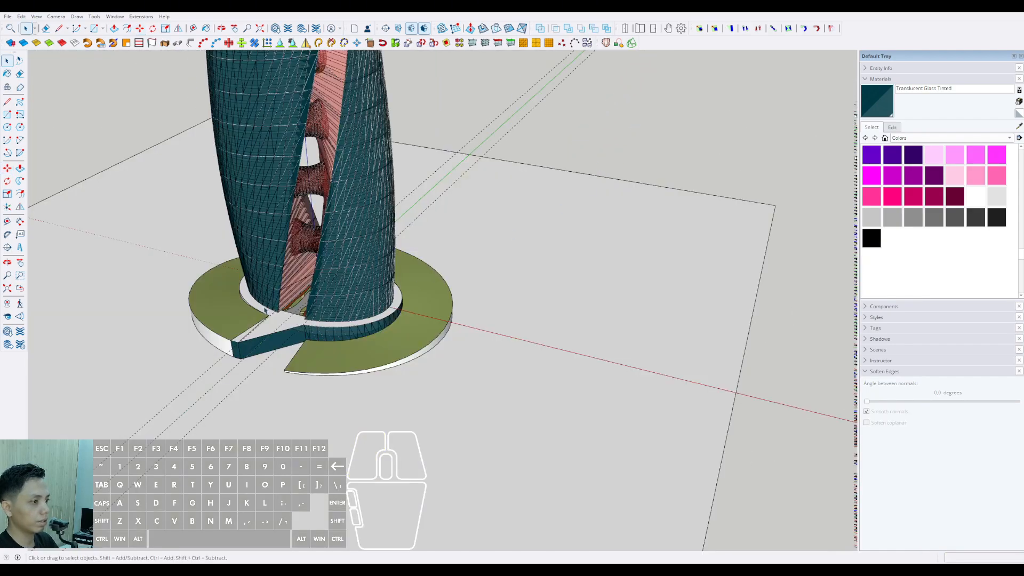
Step: Examine the tower and its podium from several sides to check the glazed and unglazed walls
{"action": "middle_click_drag", "start_coordinate": [265, 311], "coordinate": [653, 285]}
{"action": "middle_click_drag", "start_coordinate": [384, 326], "coordinate": [679, 331]}
{"action": "middle_click_drag", "start_coordinate": [320, 400], "coordinate": [511, 398]}
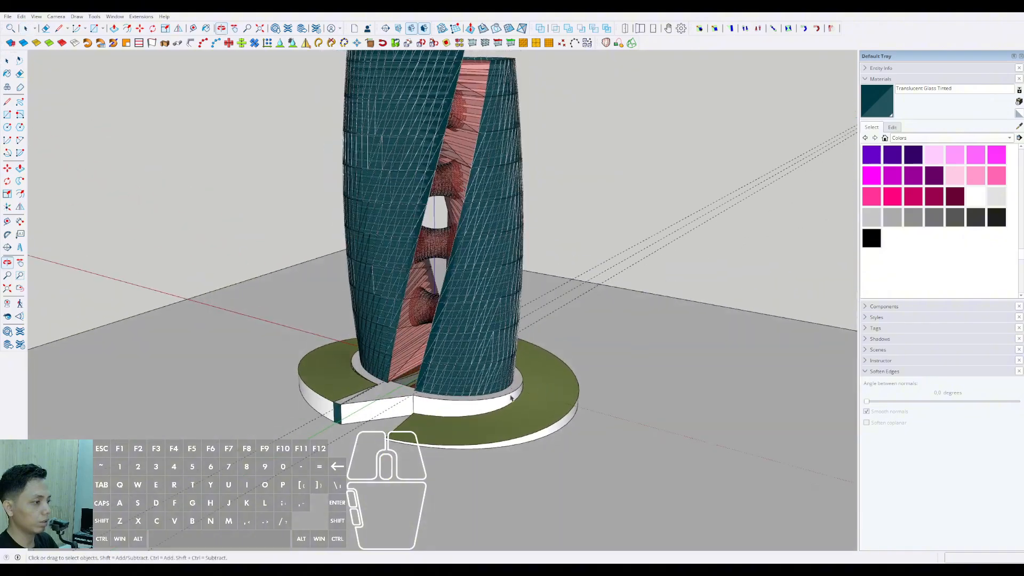
{"action": "scroll", "coordinate": [418, 415], "scroll_direction": "up", "scroll_amount": 3}
{"action": "scroll", "coordinate": [447, 415], "scroll_direction": "down", "scroll_amount": 2}
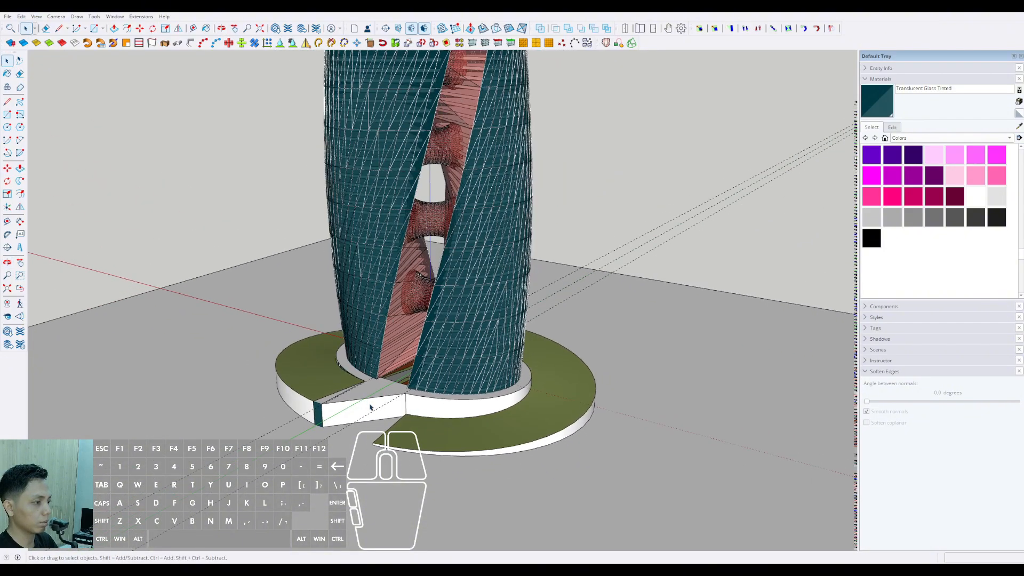
{"action": "middle_click_drag", "start_coordinate": [370, 407], "coordinate": [516, 414]}
{"action": "scroll", "coordinate": [426, 424], "scroll_direction": "down", "scroll_amount": 2}
{"action": "middle_click_drag", "start_coordinate": [427, 424], "coordinate": [498, 358], "text": "shift"}
{"action": "scroll", "coordinate": [479, 410], "scroll_direction": "up", "scroll_amount": 2}
{"action": "middle_click_drag", "start_coordinate": [472, 435], "coordinate": [513, 414]}
{"action": "scroll", "coordinate": [531, 430], "scroll_direction": "down", "scroll_amount": 1}
{"action": "scroll", "coordinate": [453, 427], "scroll_direction": "up", "scroll_amount": 2}
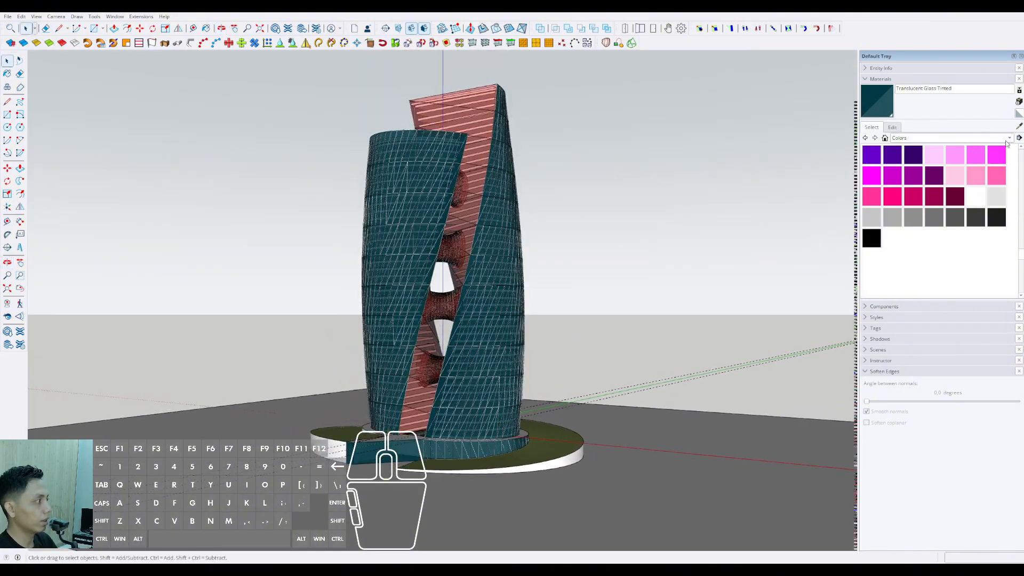
Step: Paint the outer side wall of the circular green base with Blacktop Old 02 from the Asphalt and Concrete collection
{"action": "scroll", "coordinate": [920, 141], "scroll_direction": "up", "scroll_amount": 4}
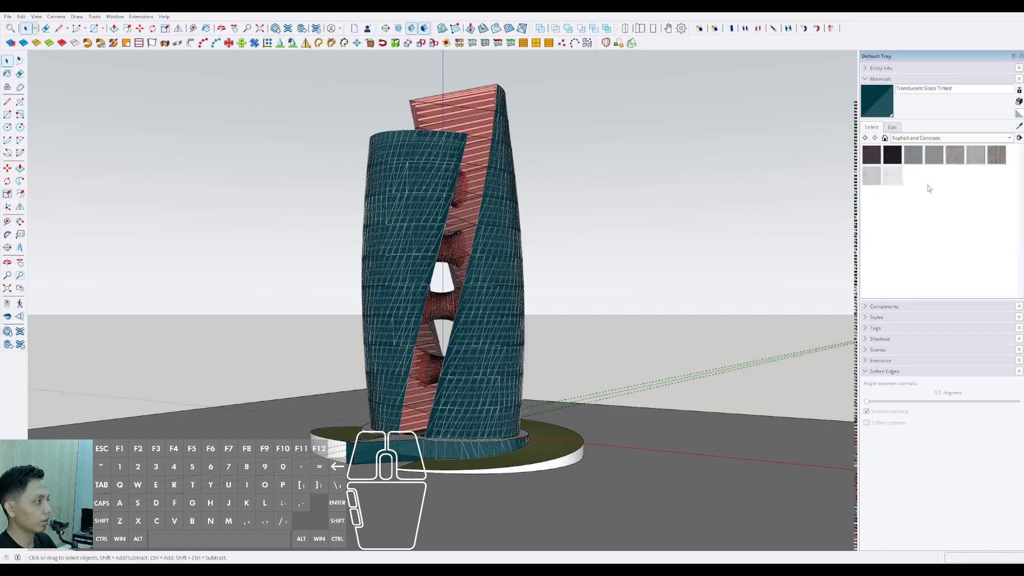
{"action": "left_click", "coordinate": [933, 155]}
{"action": "scroll", "coordinate": [564, 456], "scroll_direction": "up", "scroll_amount": 3}
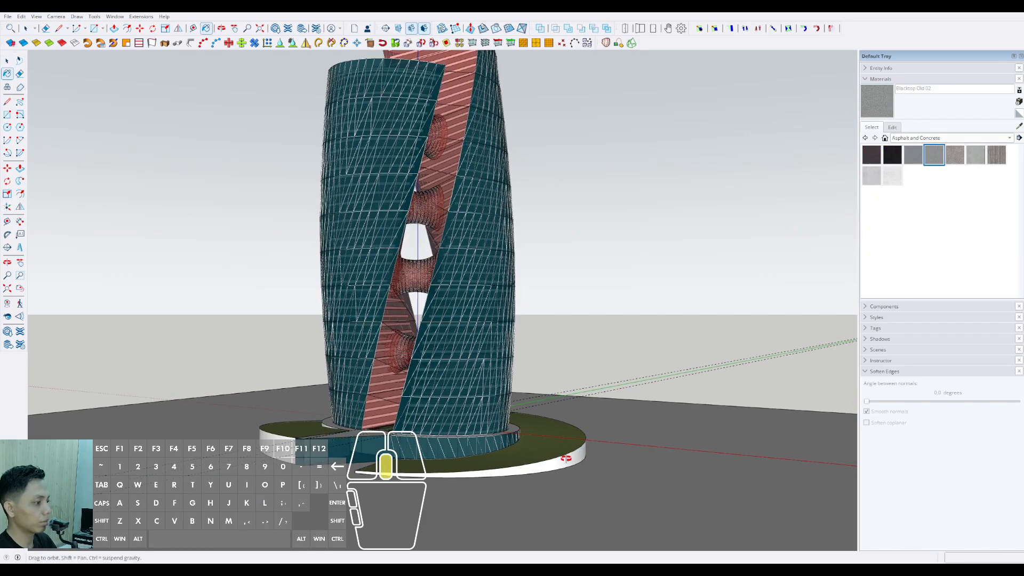
{"action": "middle_click_drag", "start_coordinate": [564, 457], "coordinate": [560, 462]}
{"action": "key", "text": "space"}
{"action": "triple_click", "coordinate": [566, 460]}
{"action": "double_click", "coordinate": [568, 460]}
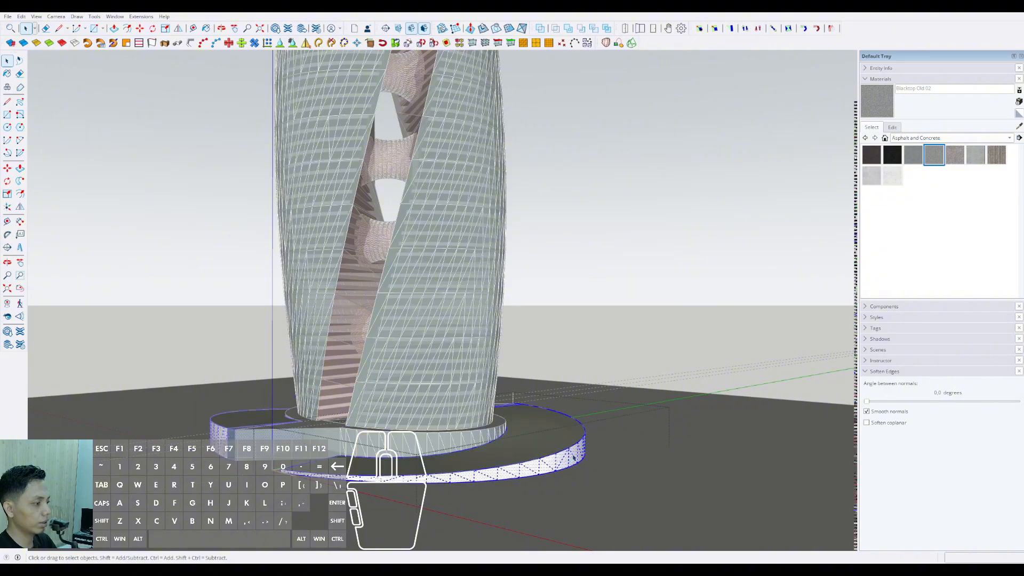
{"action": "scroll", "coordinate": [638, 327], "scroll_direction": "down", "scroll_amount": 5}
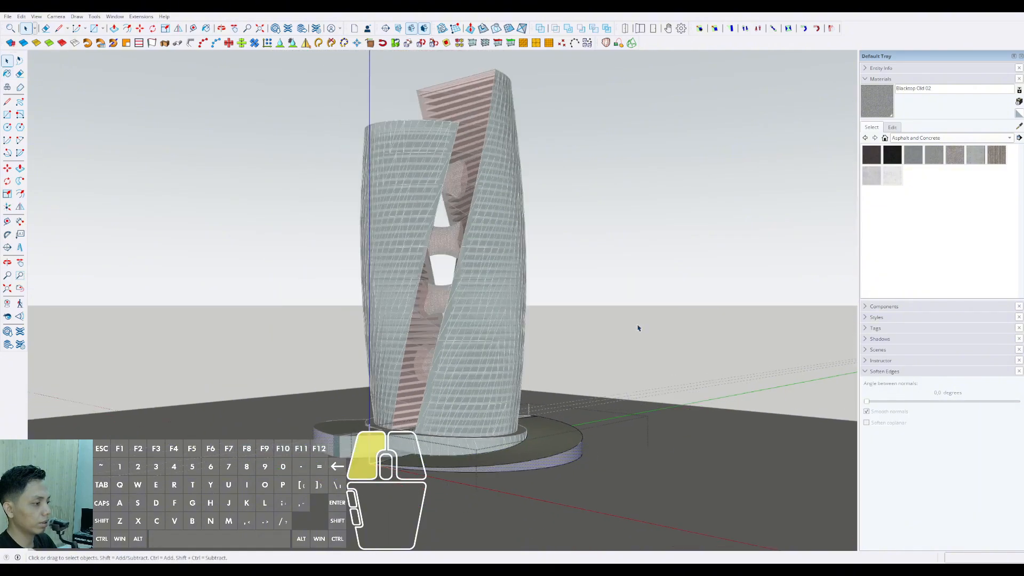
{"action": "left_click", "coordinate": [638, 328]}
Step: Open the podium for editing, delete the curved outer wall face on its opposite side, and isolate it
{"action": "scroll", "coordinate": [496, 392], "scroll_direction": "up", "scroll_amount": 2}
{"action": "middle_click_drag", "start_coordinate": [488, 394], "coordinate": [376, 369], "text": "shift"}
{"action": "scroll", "coordinate": [347, 388], "scroll_direction": "up", "scroll_amount": 3}
{"action": "double_click", "coordinate": [364, 370]}
{"action": "left_click", "coordinate": [354, 366]}
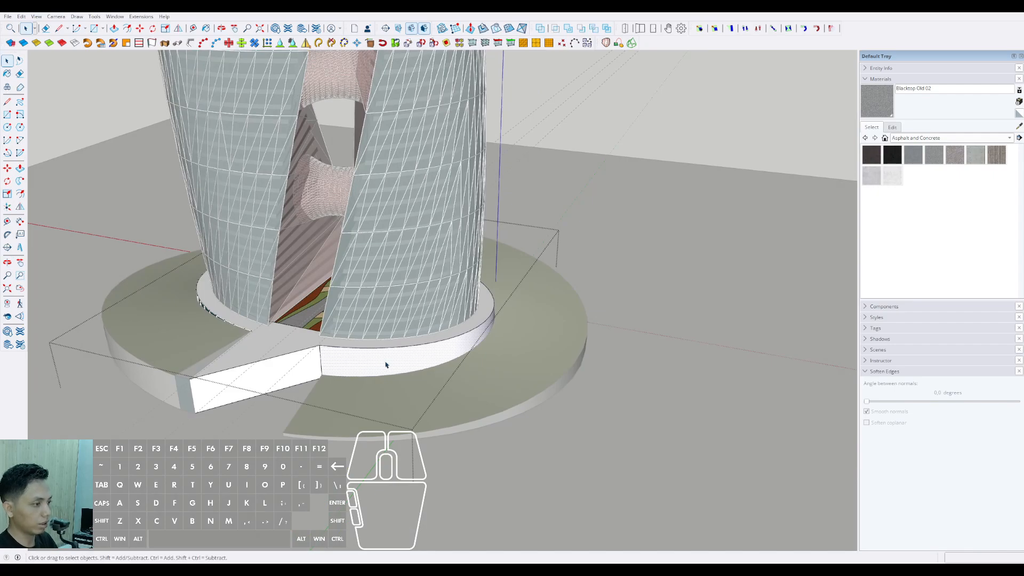
{"action": "key", "text": "Delete"}
{"action": "key", "text": "comma"}
{"action": "middle_click_drag", "start_coordinate": [386, 361], "coordinate": [371, 353]}
{"action": "scroll", "coordinate": [327, 341], "scroll_direction": "up", "scroll_amount": 3}
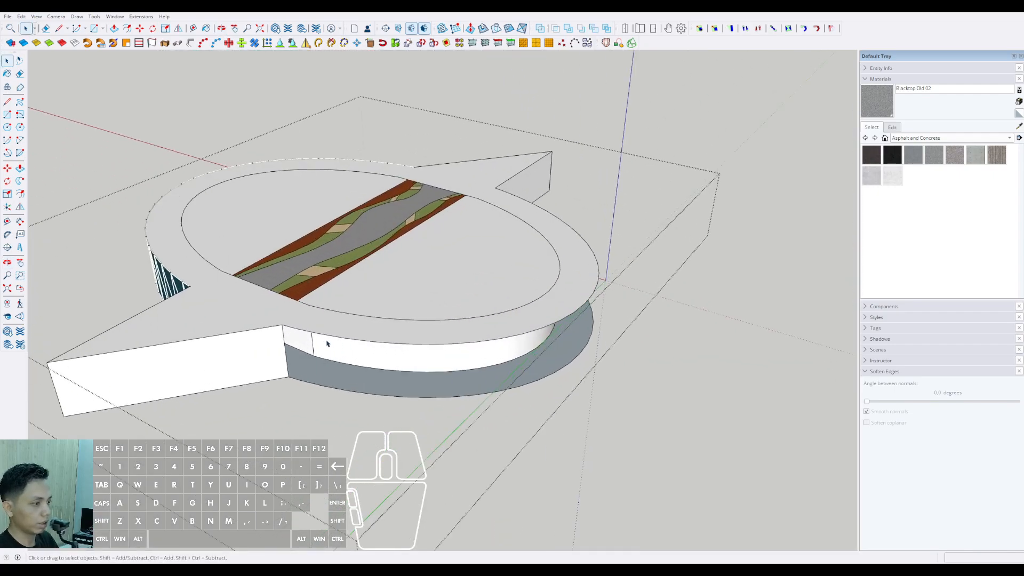
Step: Select the top and bottom curved edges of the podium opening and skin them into a new curved wall
{"action": "left_click", "coordinate": [329, 336]}
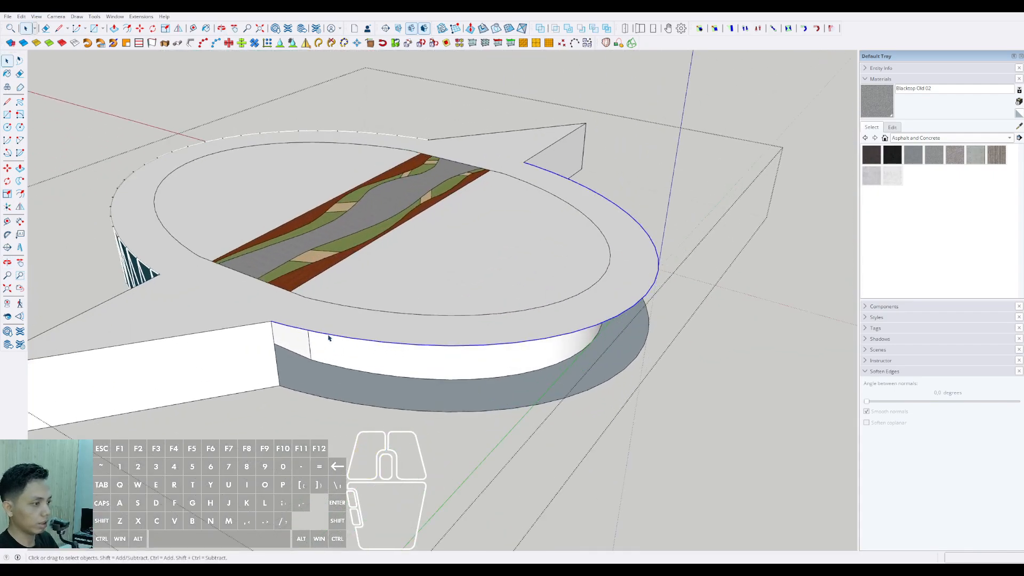
{"action": "left_click", "coordinate": [307, 396], "text": "shift"}
{"action": "middle_click_drag", "start_coordinate": [307, 396], "coordinate": [588, 315]}
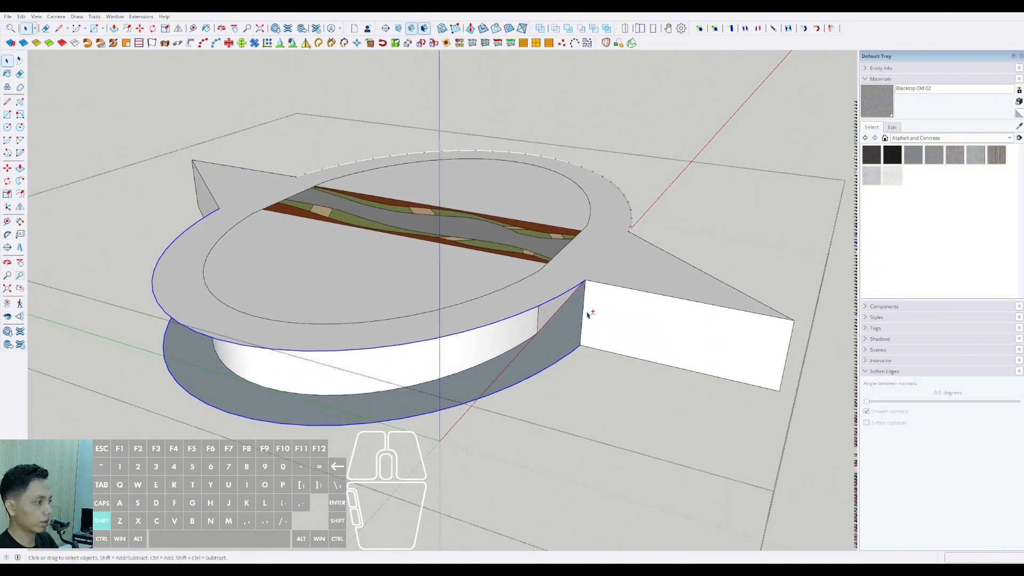
{"action": "left_click", "coordinate": [631, 43]}
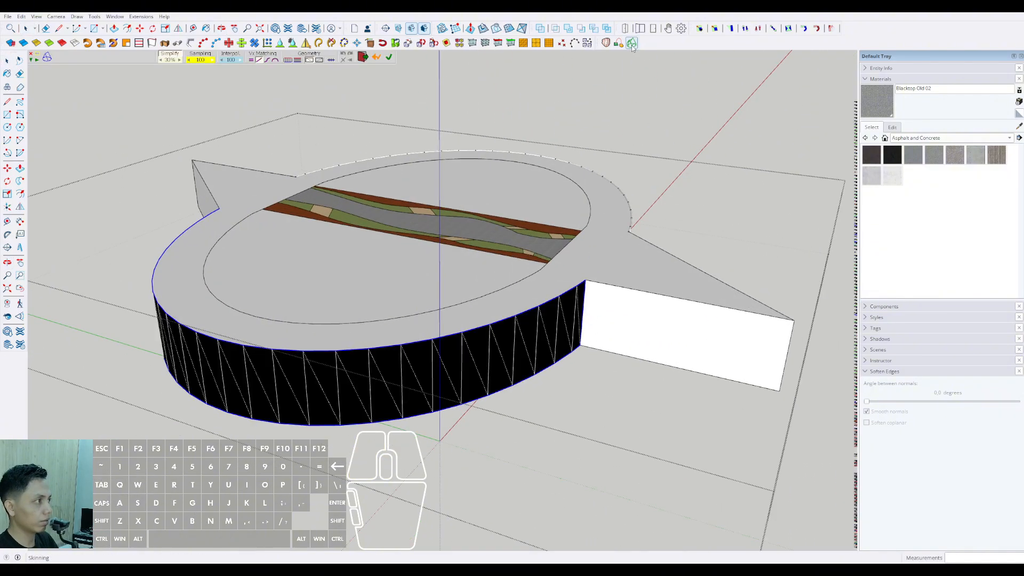
{"action": "scroll", "coordinate": [487, 330], "scroll_direction": "down", "scroll_amount": 2}
{"action": "left_click", "coordinate": [389, 57]}
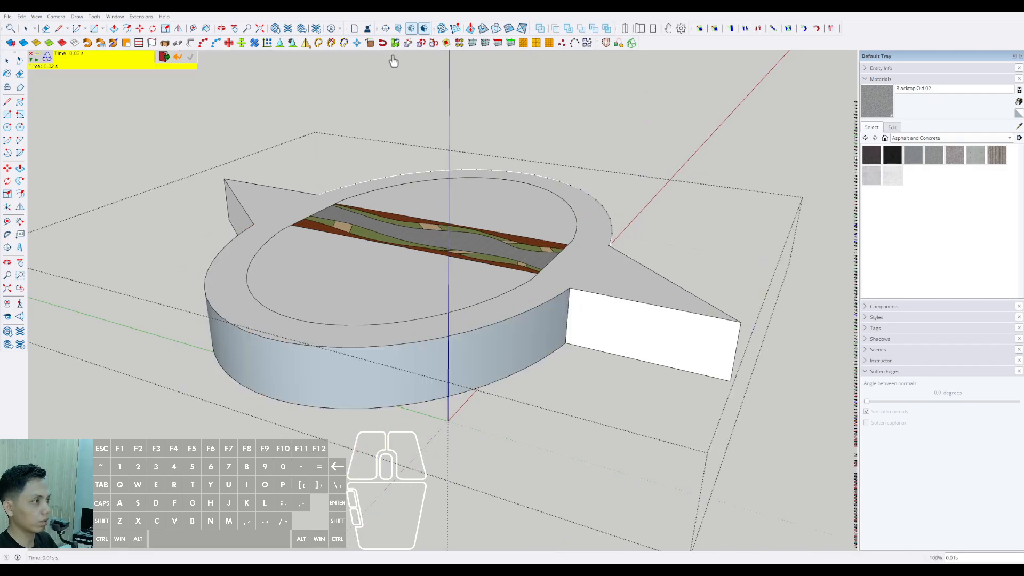
Step: Copy the new curved wall group 100000 mm outward, clear of the podium
{"action": "middle_click_drag", "start_coordinate": [393, 298], "coordinate": [392, 320]}
{"action": "left_click", "coordinate": [352, 326]}
{"action": "key", "text": "m"}
{"action": "key", "text": "ctrl"}
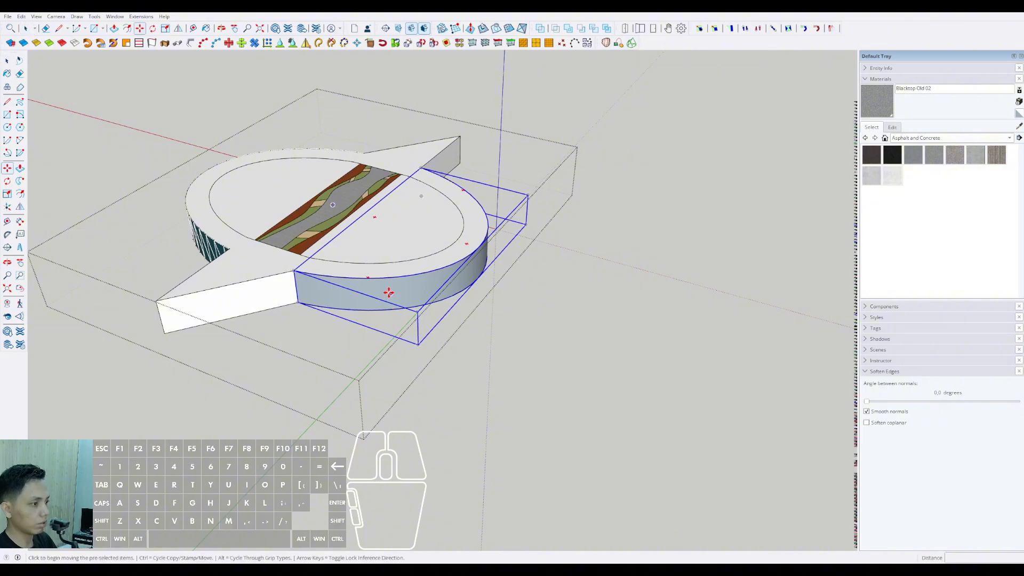
{"action": "left_click", "coordinate": [387, 293]}
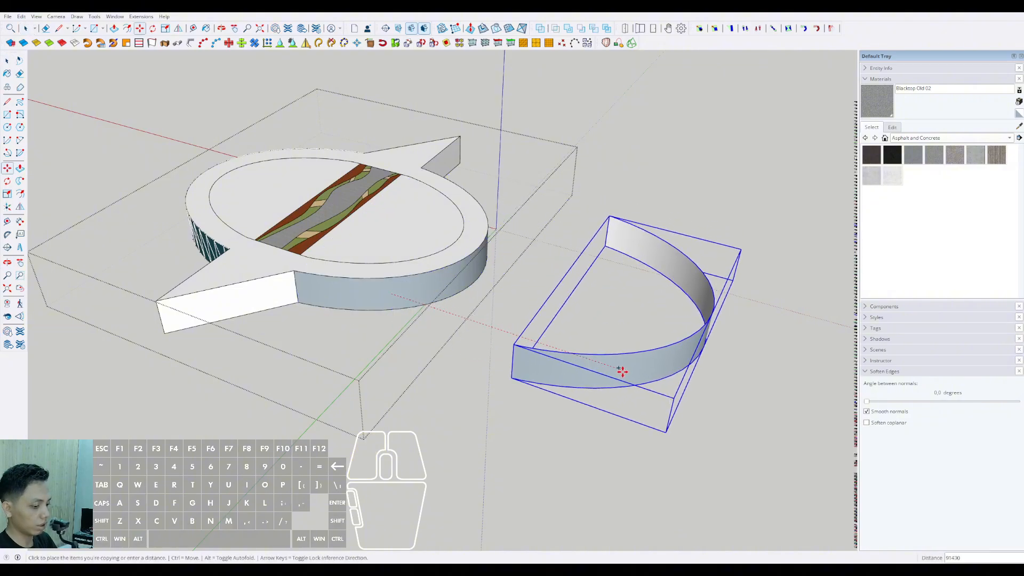
{"action": "type", "text": "10000"}
{"action": "key", "text": "Return"}
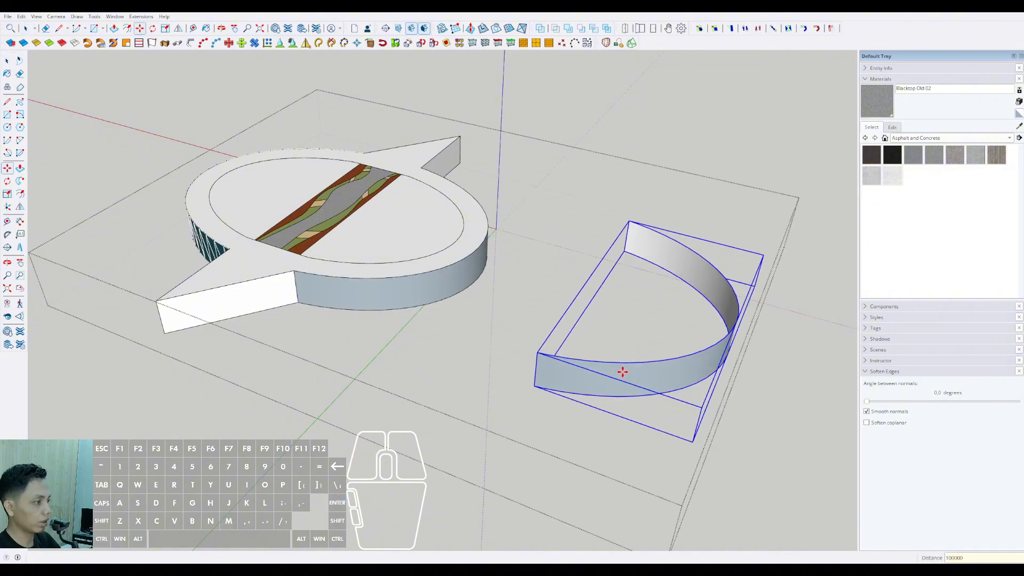
Step: Open the original curved wall group on the podium and set its edge softening angle to 0 degrees
{"action": "key", "text": "space"}
{"action": "scroll", "coordinate": [512, 318], "scroll_direction": "down", "scroll_amount": 1}
{"action": "left_click", "coordinate": [405, 297]}
{"action": "scroll", "coordinate": [405, 297], "scroll_direction": "up", "scroll_amount": 2}
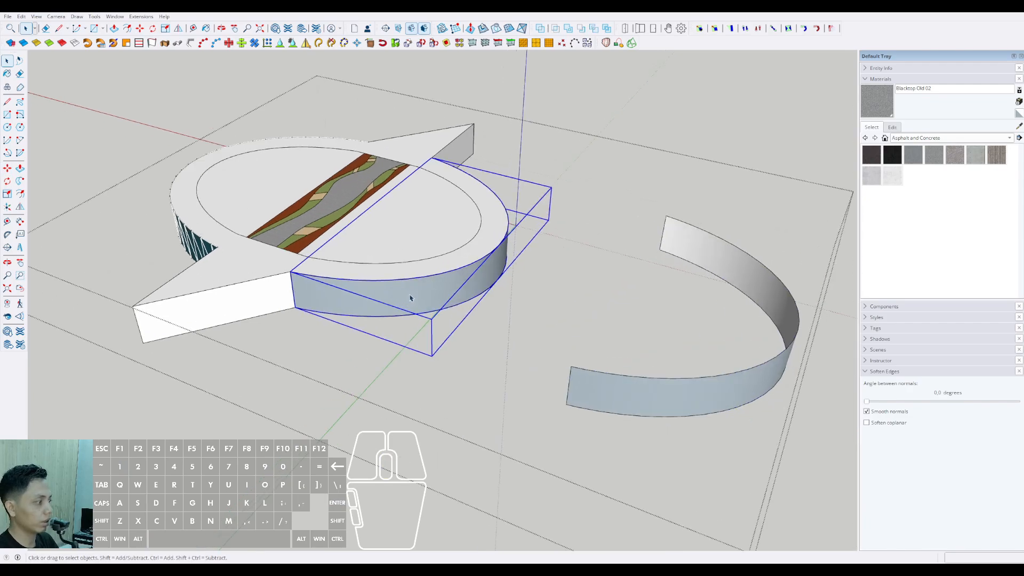
{"action": "double_click", "coordinate": [410, 298]}
{"action": "triple_click", "coordinate": [411, 297]}
{"action": "left_click", "coordinate": [867, 402]}
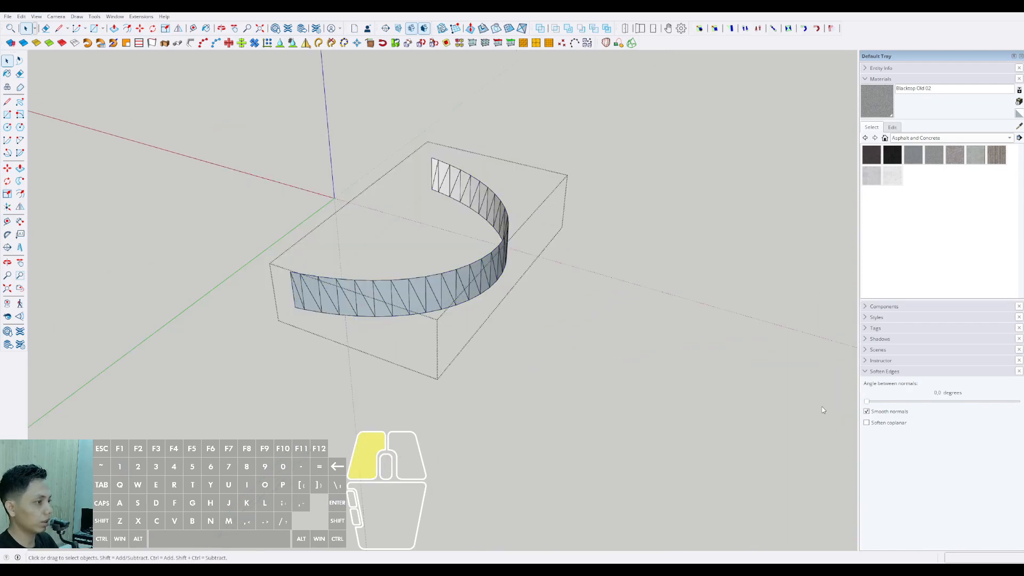
{"action": "scroll", "coordinate": [395, 309], "scroll_direction": "up", "scroll_amount": 1}
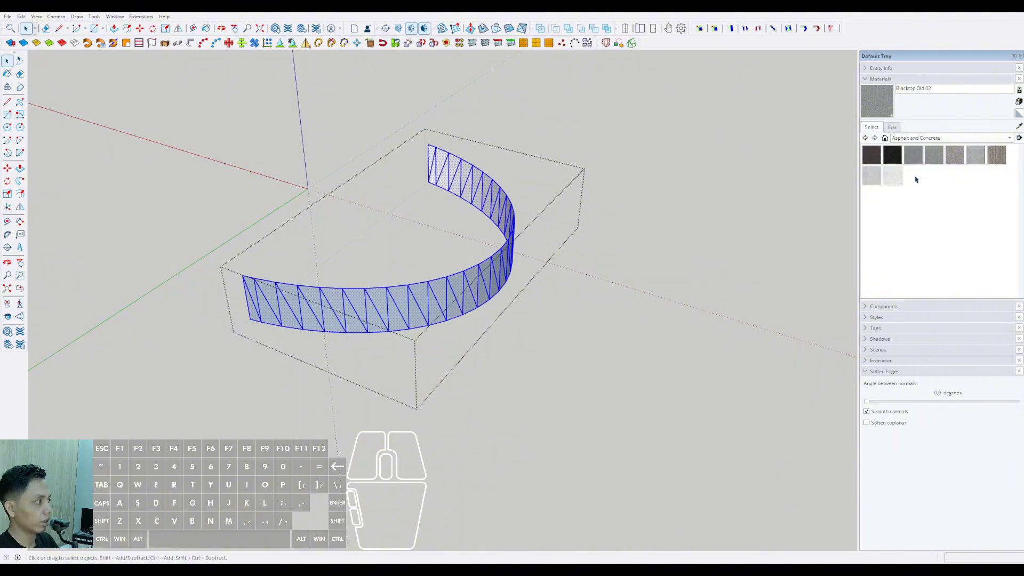
Step: Paint the triangulated curved wall with Polished Concrete Old from the Asphalt and Concrete collection
{"action": "left_click", "coordinate": [897, 178]}
{"action": "scroll", "coordinate": [473, 285], "scroll_direction": "up", "scroll_amount": 2}
{"action": "left_click", "coordinate": [411, 283]}
{"action": "key", "text": "space"}
{"action": "left_click", "coordinate": [414, 296]}
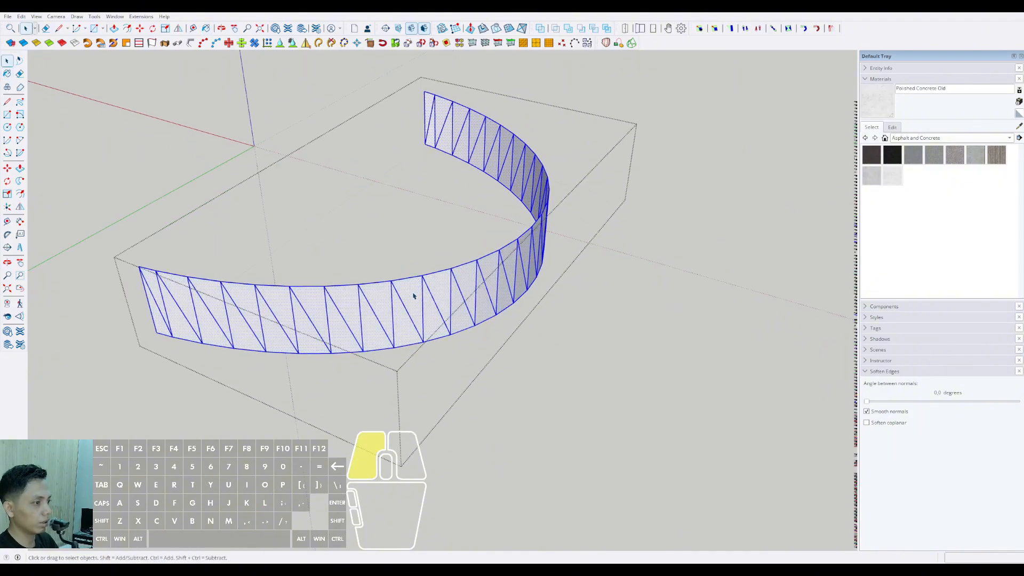
Step: Delete the curved wall's faces and keep only its triangulated edges
{"action": "right_click", "coordinate": [414, 295]}
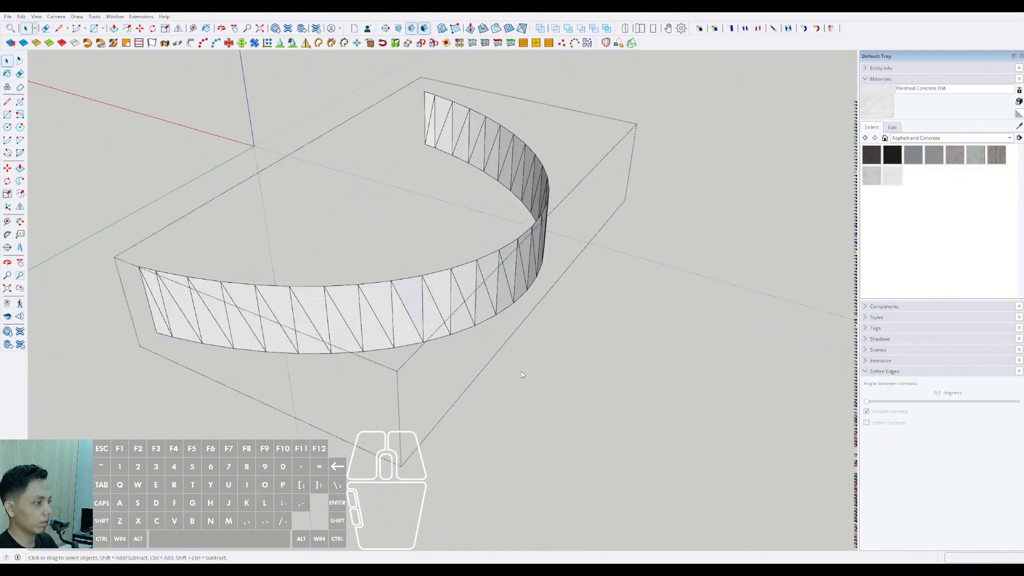
{"action": "triple_click", "coordinate": [444, 307]}
{"action": "key", "text": "Delete"}
{"action": "scroll", "coordinate": [419, 291], "scroll_direction": "down", "scroll_amount": 1}
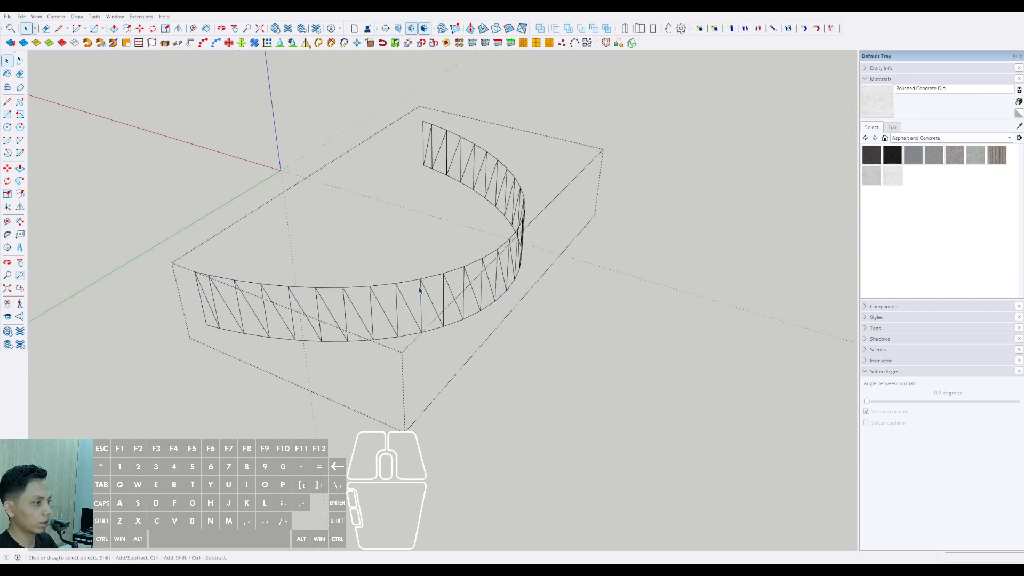
Step: Select all the triangulated edges, convert them into framing members, and leave the group
{"action": "triple_click", "coordinate": [421, 283]}
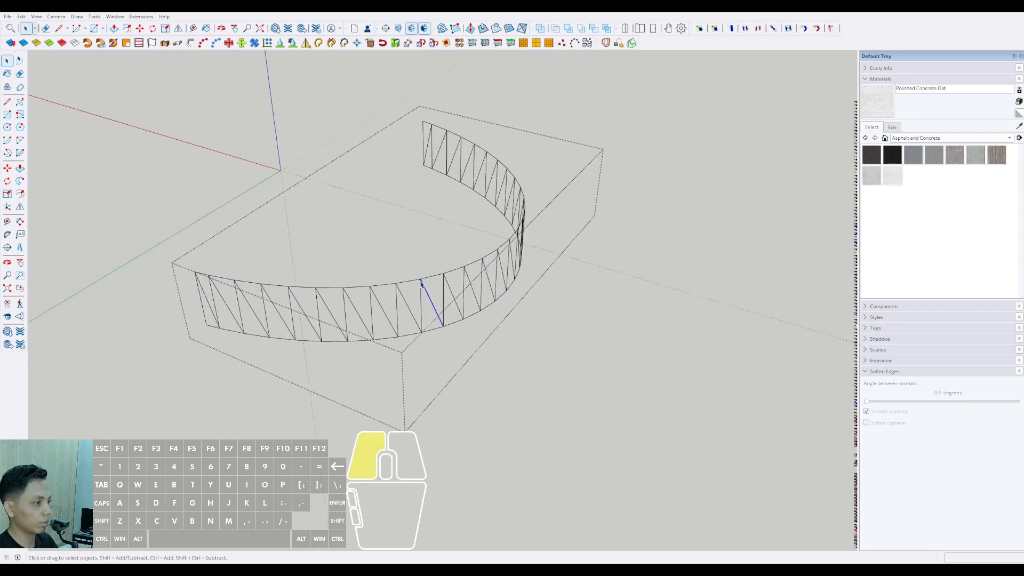
{"action": "left_click", "coordinate": [189, 44]}
{"action": "left_click", "coordinate": [518, 319]}
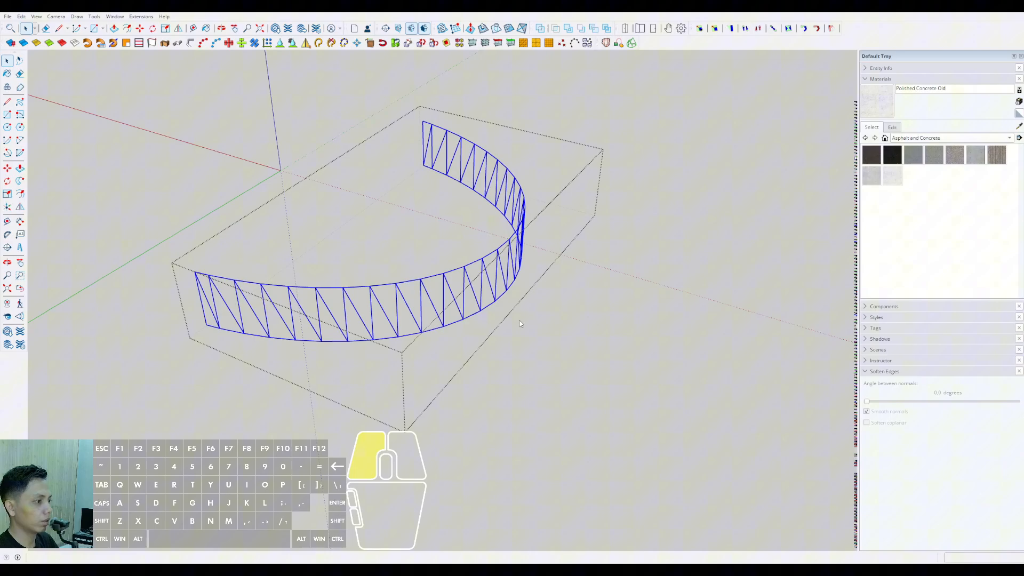
{"action": "left_click", "coordinate": [453, 306]}
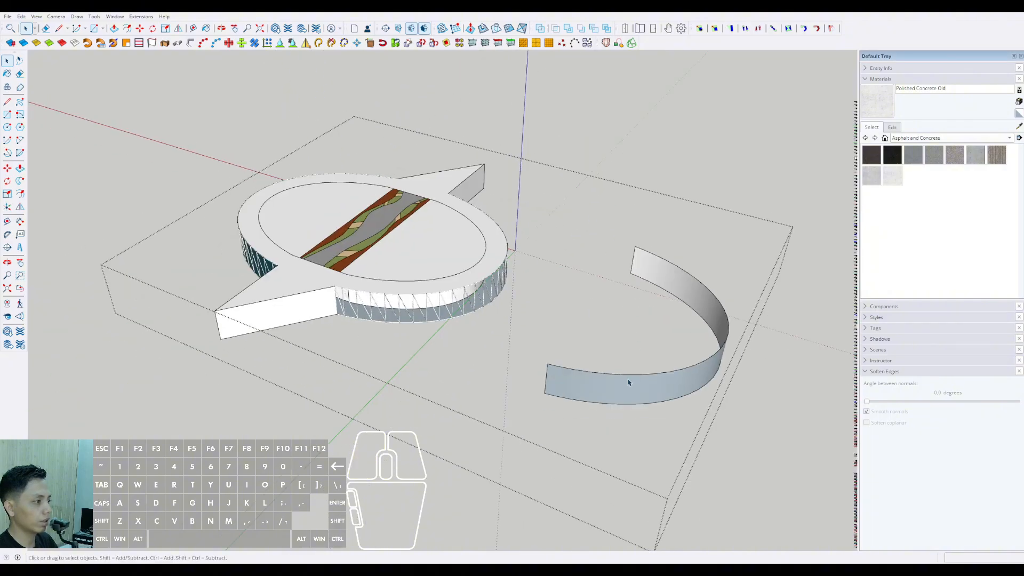
Step: Sample Translucent Glass Tinted from the podium's glazed side and paint the copied curved wall with it
{"action": "left_click", "coordinate": [627, 381]}
{"action": "left_click", "coordinate": [1019, 126]}
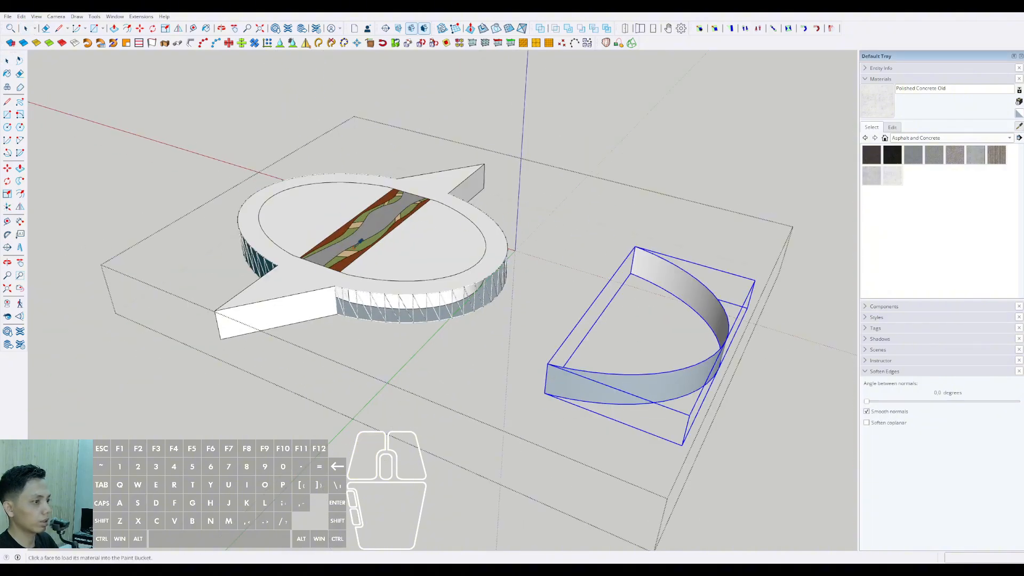
{"action": "middle_click_drag", "start_coordinate": [202, 309], "coordinate": [244, 297]}
{"action": "scroll", "coordinate": [244, 296], "scroll_direction": "up", "scroll_amount": 2}
{"action": "left_click", "coordinate": [242, 303]}
{"action": "scroll", "coordinate": [395, 282], "scroll_direction": "down", "scroll_amount": 1}
{"action": "mouse_move", "coordinate": [395, 293]}
{"action": "middle_mouse_down", "text": "shift"}
{"action": "mouse_move", "coordinate": [409, 290]}
{"action": "mouse_move", "coordinate": [294, 267]}
{"action": "middle_mouse_up", "text": "shift"}
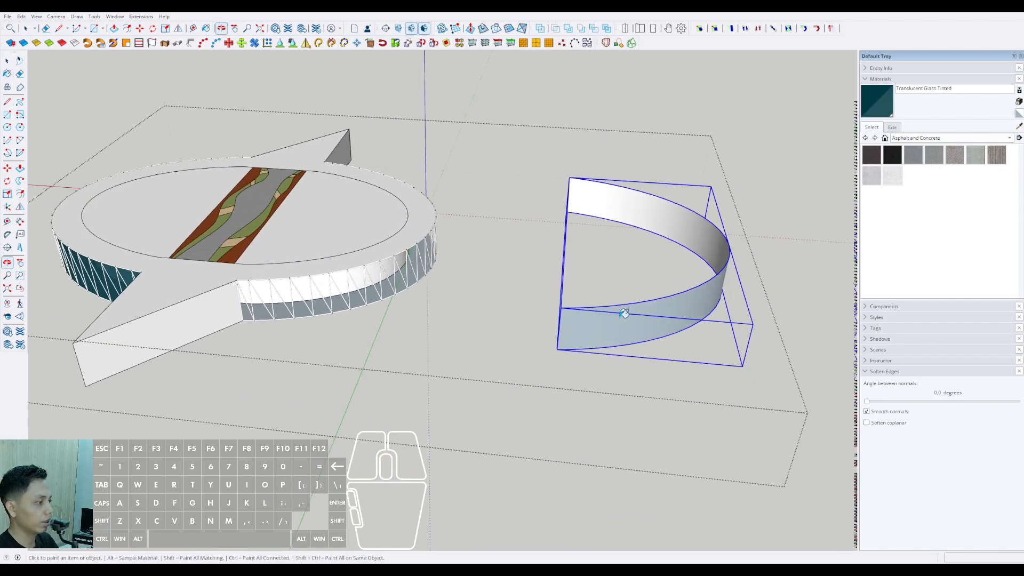
{"action": "left_click", "coordinate": [622, 315]}
{"action": "middle_click_drag", "start_coordinate": [622, 319], "coordinate": [566, 339]}
Step: Open the copied glass wall and set its edge softening angle to 0 degrees
{"action": "key", "text": "space"}
{"action": "triple_click", "coordinate": [604, 339]}
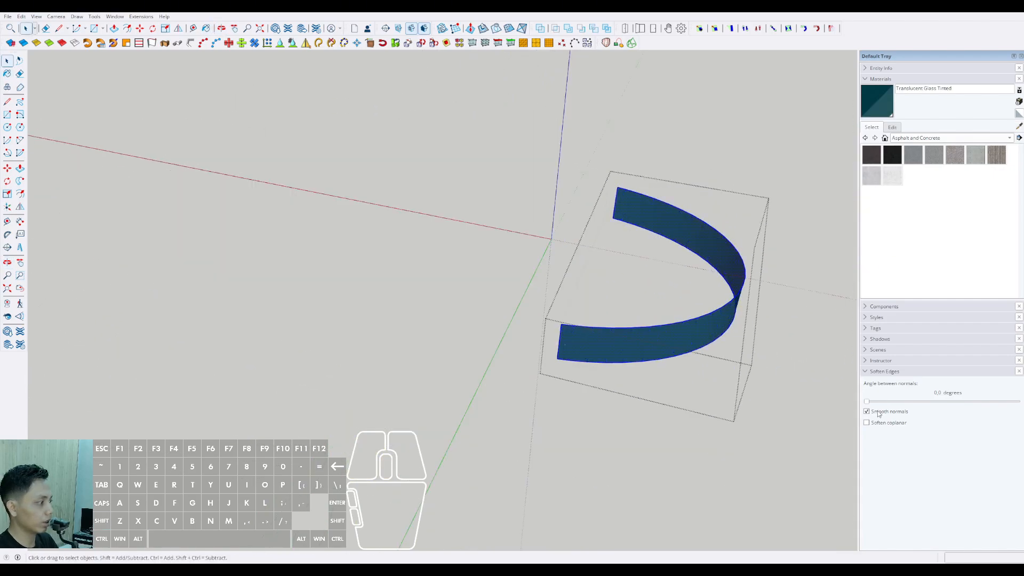
{"action": "left_click", "coordinate": [607, 341]}
{"action": "left_click", "coordinate": [641, 340]}
{"action": "triple_click", "coordinate": [642, 340]}
{"action": "middle_click_drag", "start_coordinate": [642, 340], "coordinate": [581, 363]}
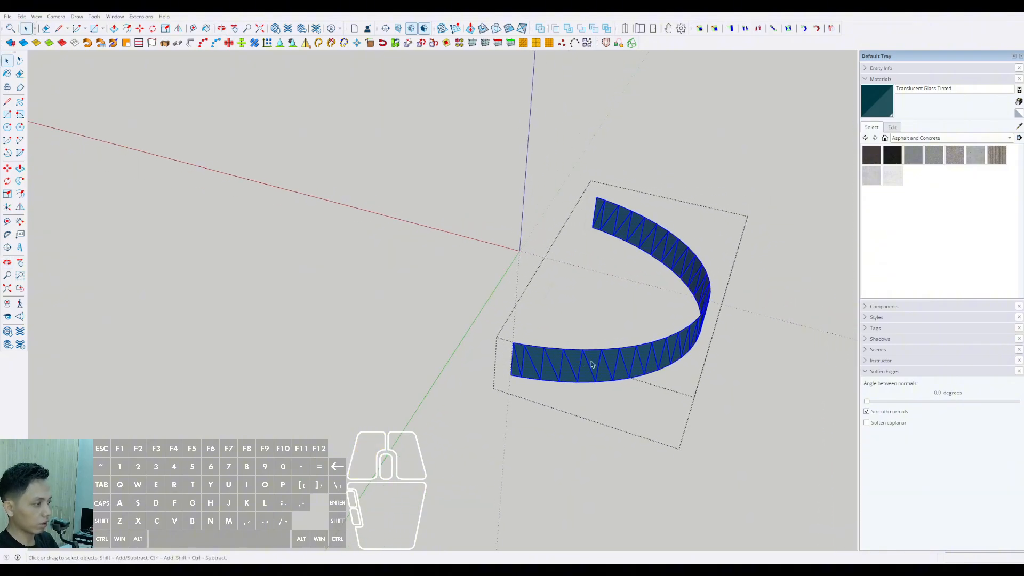
Step: Show the rest of the model and move the glass wall's geometry back onto the podium behind the framing
{"action": "key", "text": "i"}
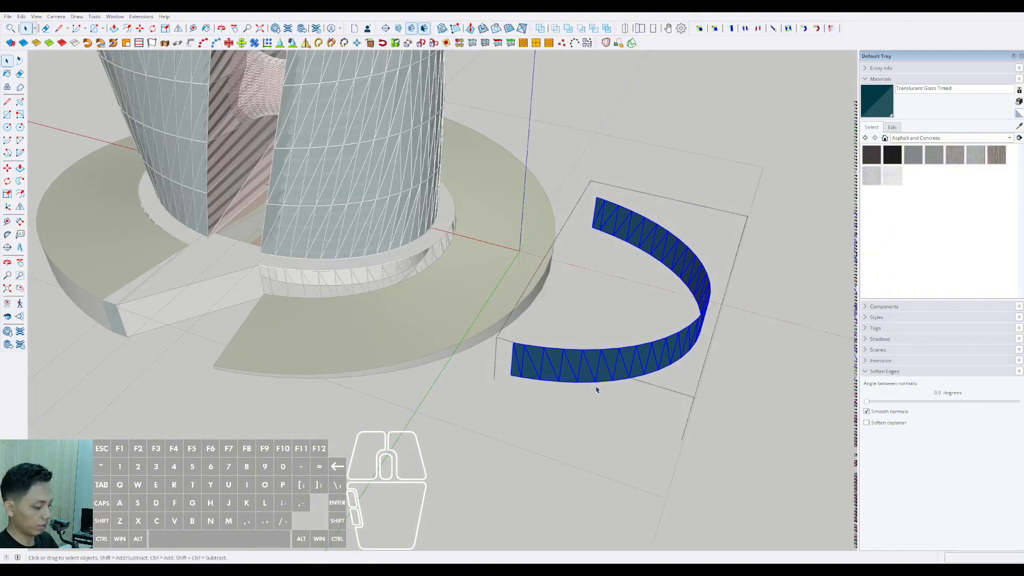
{"action": "key", "text": "m"}
{"action": "left_click", "coordinate": [622, 411]}
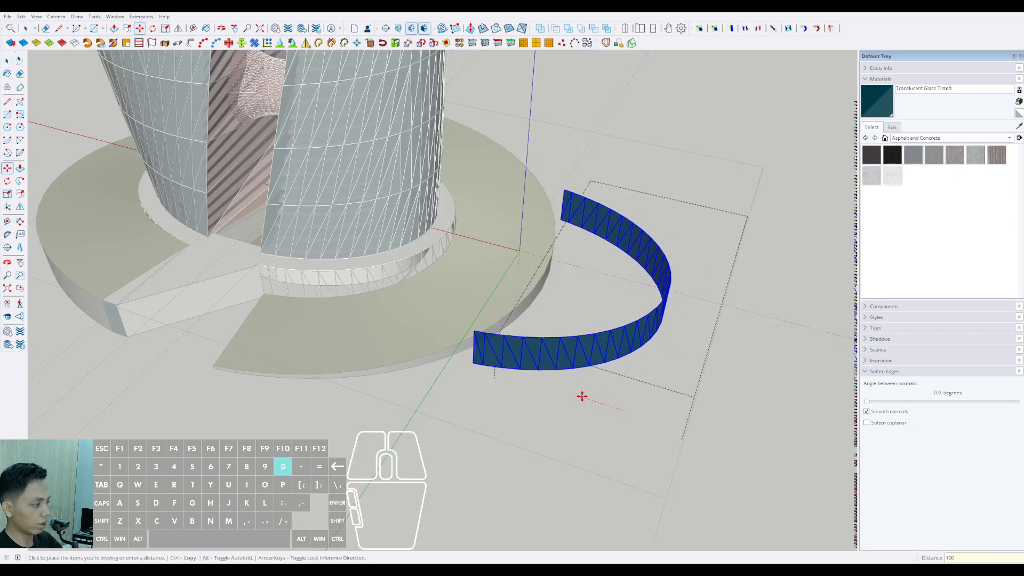
{"action": "key", "text": "Return"}
{"action": "key", "text": "space"}
{"action": "scroll", "coordinate": [476, 358], "scroll_direction": "down", "scroll_amount": 3}
{"action": "left_click", "coordinate": [642, 231]}
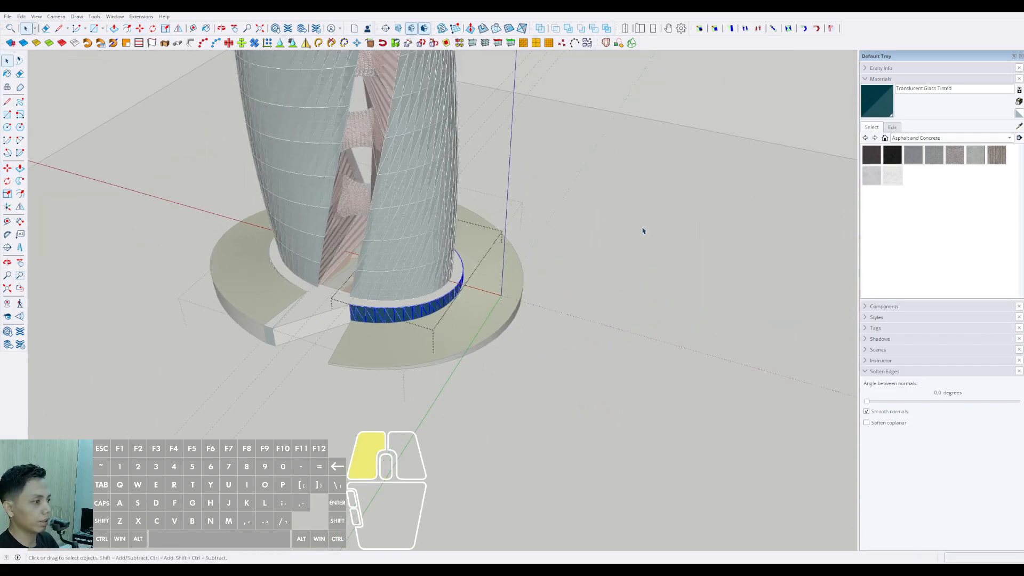
Step: Paint the white side wall of the podium's wedge-shaped wing with Translucent Glass Tinted and leave the group
{"action": "scroll", "coordinate": [419, 301], "scroll_direction": "up", "scroll_amount": 1}
{"action": "mouse_move", "coordinate": [419, 301]}
{"action": "middle_mouse_down", "text": "shift"}
{"action": "mouse_move", "coordinate": [527, 368]}
{"action": "mouse_move", "coordinate": [496, 320]}
{"action": "middle_mouse_up", "text": "shift"}
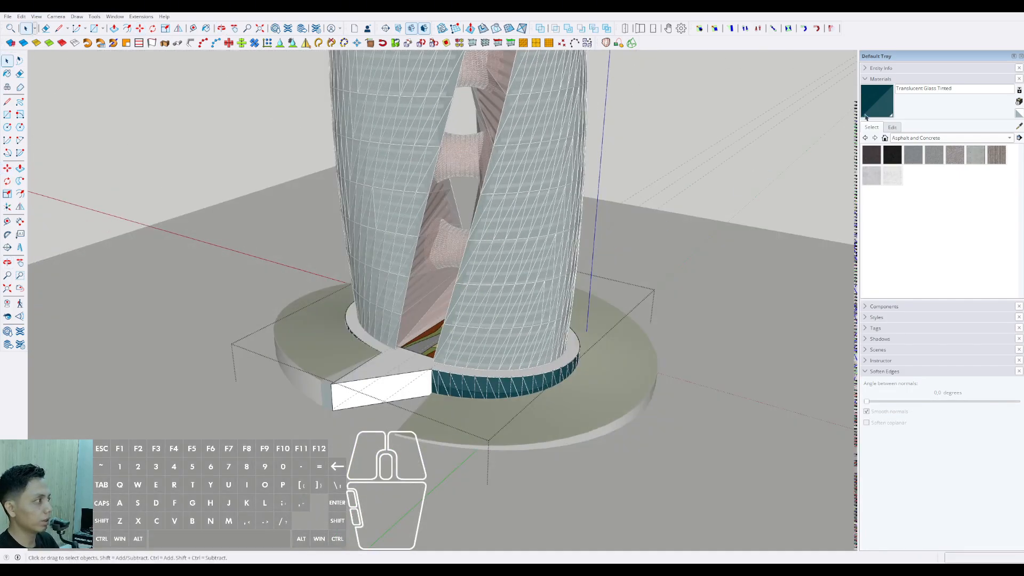
{"action": "scroll", "coordinate": [395, 390], "scroll_direction": "up", "scroll_amount": 3}
{"action": "key", "text": "space"}
{"action": "left_click", "coordinate": [399, 388]}
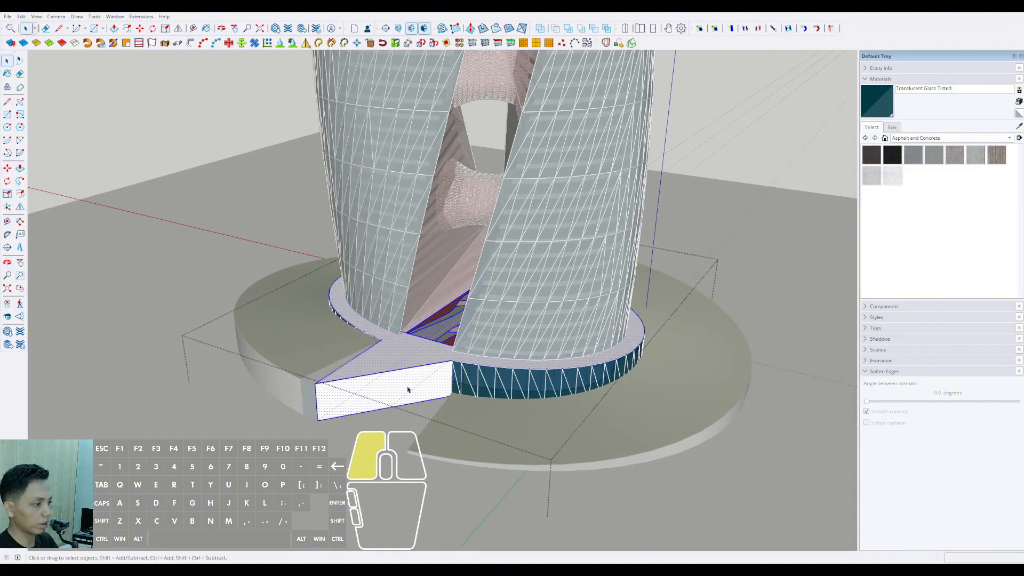
{"action": "scroll", "coordinate": [407, 390], "scroll_direction": "down", "scroll_amount": 5}
{"action": "left_click", "coordinate": [727, 193]}
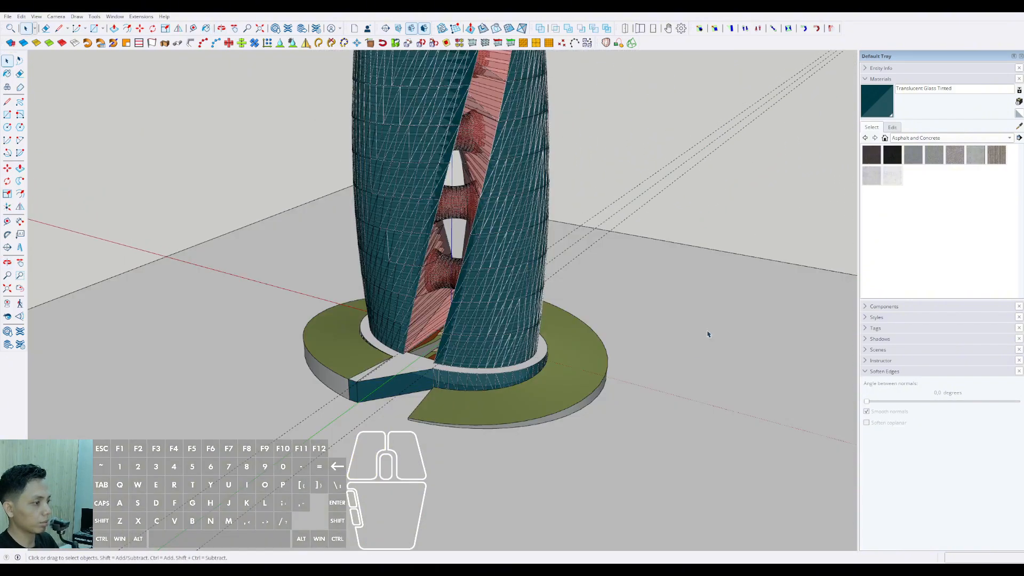
Step: Sample Pavers Flagstone Gray from the central walkway and paint the podium's top surface with it
{"action": "middle_click_drag", "start_coordinate": [708, 334], "coordinate": [421, 384]}
{"action": "scroll", "coordinate": [427, 388], "scroll_direction": "up", "scroll_amount": 3}
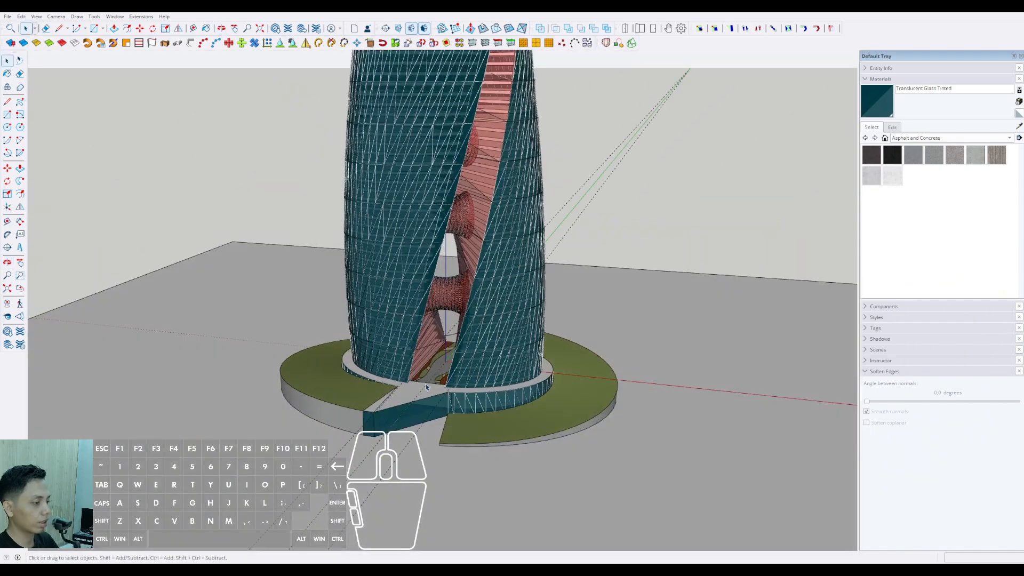
{"action": "key", "text": "b"}
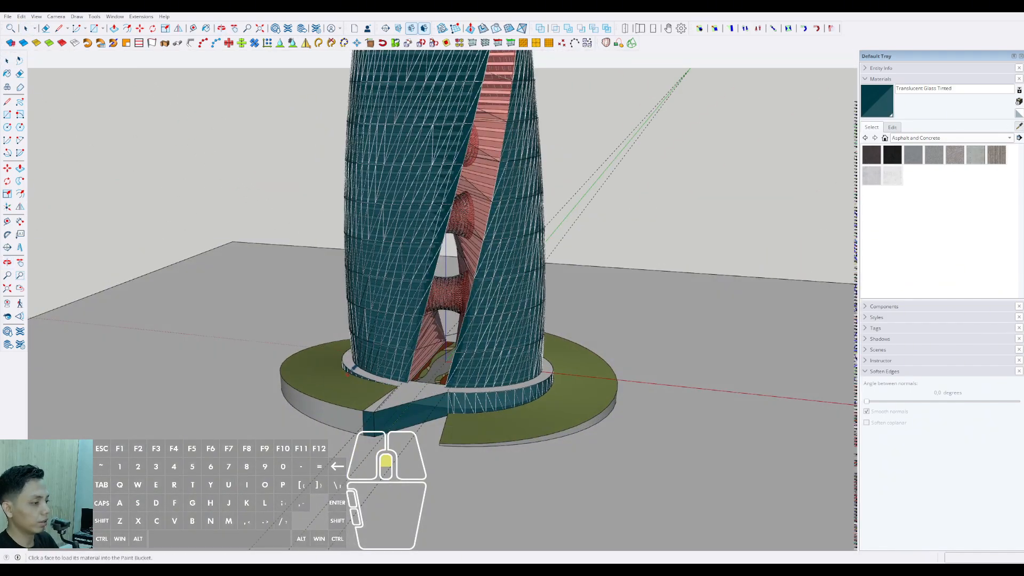
{"action": "scroll", "coordinate": [463, 365], "scroll_direction": "up", "scroll_amount": 4}
{"action": "left_click", "coordinate": [462, 367], "text": "alt"}
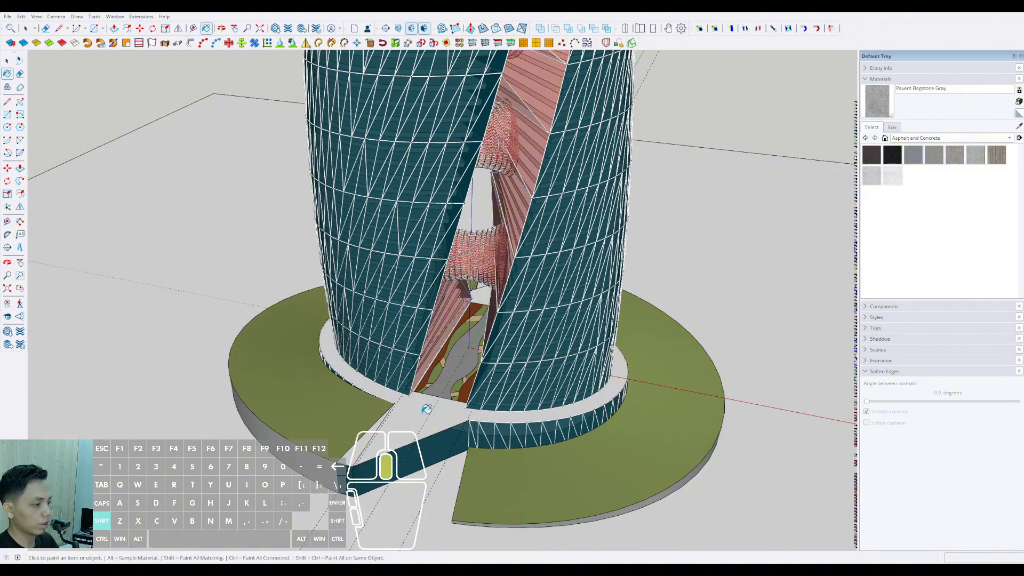
{"action": "mouse_move", "coordinate": [446, 384]}
{"action": "middle_mouse_down"}
{"action": "mouse_move", "coordinate": [431, 446]}
{"action": "mouse_move", "coordinate": [393, 420]}
{"action": "middle_mouse_up"}
{"action": "key", "text": "space"}
{"action": "scroll", "coordinate": [450, 368], "scroll_direction": "up", "scroll_amount": 1}
{"action": "double_click", "coordinate": [450, 368]}
{"action": "triple_click", "coordinate": [454, 356]}
{"action": "left_click", "coordinate": [454, 359]}
{"action": "key", "text": "b"}
{"action": "left_click", "coordinate": [457, 344]}
{"action": "key", "text": "space"}
{"action": "scroll", "coordinate": [450, 368], "scroll_direction": "down", "scroll_amount": 2}
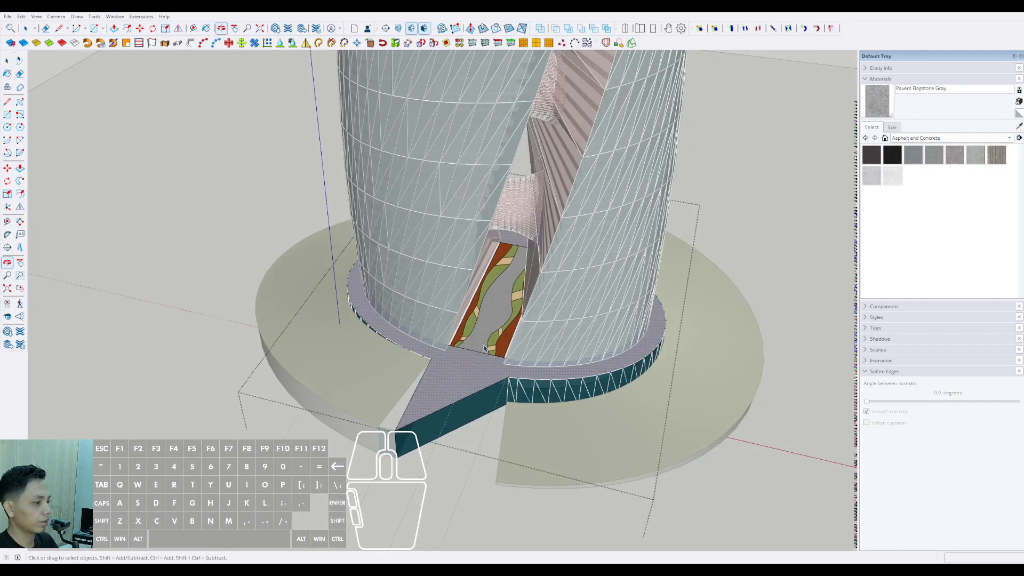
Step: Open the circular green base and paint the white triangular strip beside the podium wing with Vegetation Grass
{"action": "scroll", "coordinate": [392, 420], "scroll_direction": "up", "scroll_amount": 1}
{"action": "double_click", "coordinate": [393, 420]}
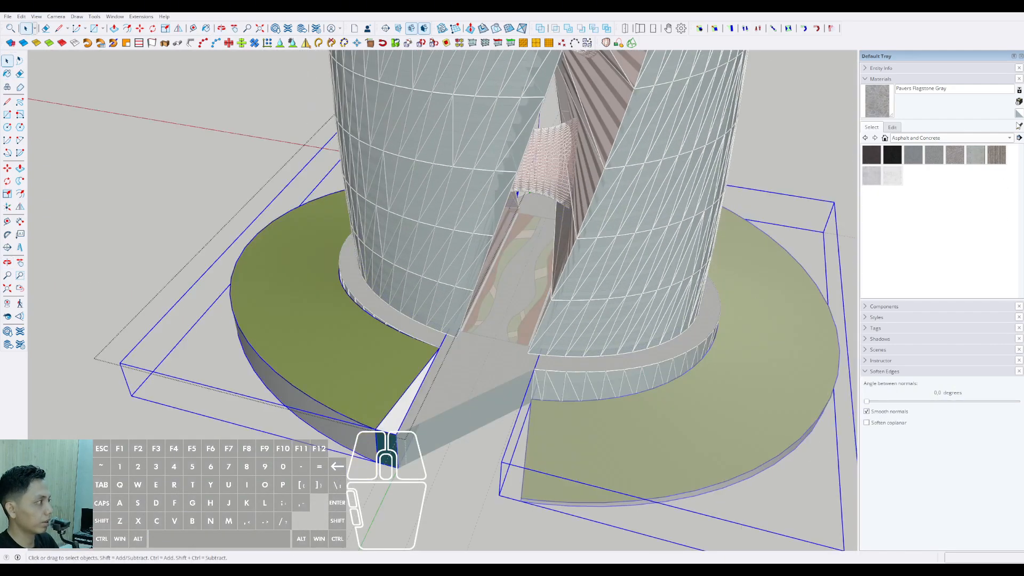
{"action": "left_click", "coordinate": [397, 385], "text": "alt"}
{"action": "scroll", "coordinate": [400, 394], "scroll_direction": "up", "scroll_amount": 1}
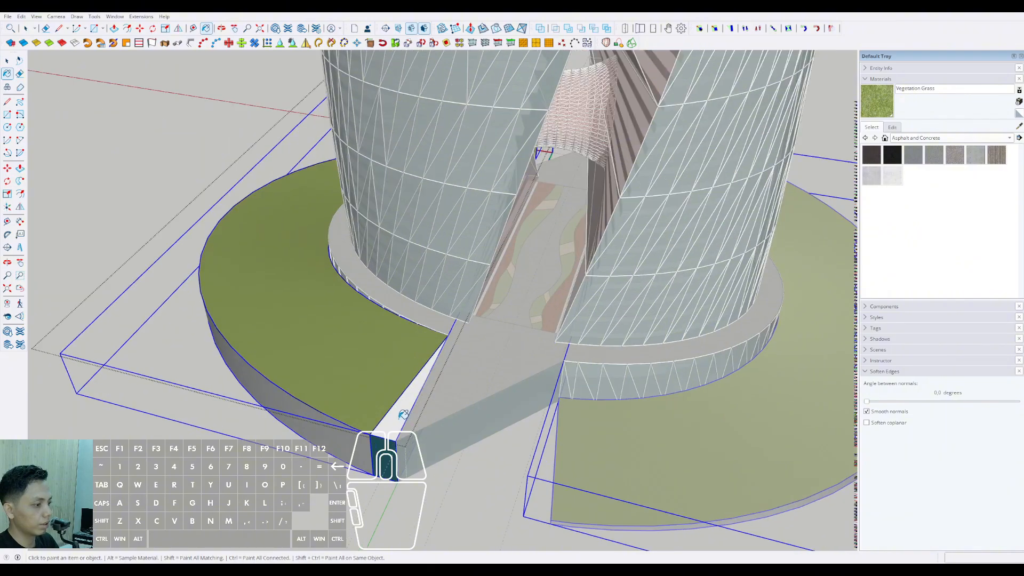
{"action": "key", "text": "space"}
{"action": "scroll", "coordinate": [402, 414], "scroll_direction": "down", "scroll_amount": 3}
{"action": "middle_click_drag", "start_coordinate": [420, 359], "coordinate": [731, 233]}
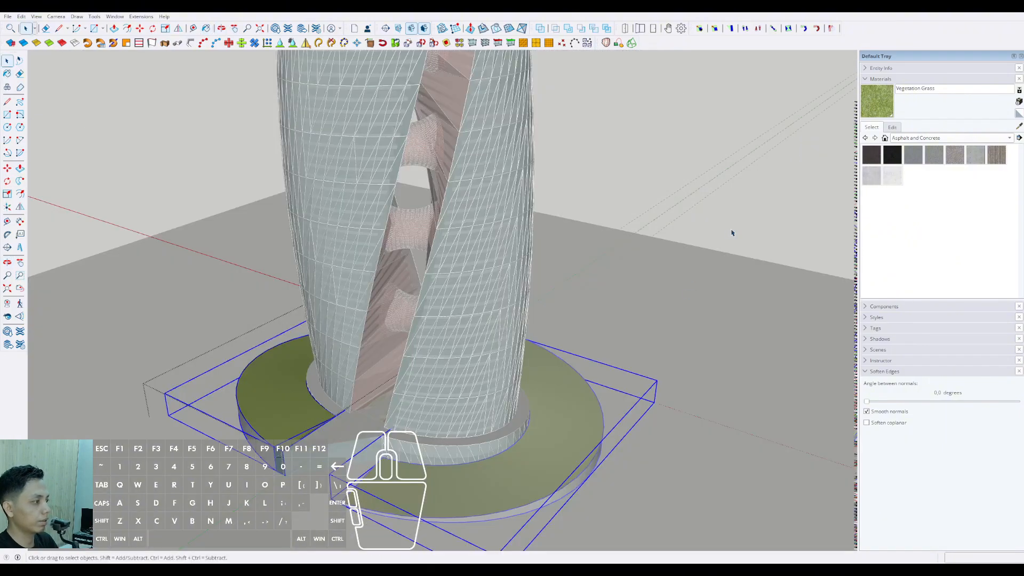
{"action": "left_click", "coordinate": [731, 233]}
Step: Copy the lower outer arc of the green base and paste it in place outside the base group
{"action": "scroll", "coordinate": [702, 282], "scroll_direction": "down", "scroll_amount": 3}
{"action": "middle_click_drag", "start_coordinate": [702, 282], "coordinate": [490, 434]}
{"action": "scroll", "coordinate": [687, 325], "scroll_direction": "up", "scroll_amount": 3}
{"action": "scroll", "coordinate": [518, 434], "scroll_direction": "up", "scroll_amount": 3}
{"action": "scroll", "coordinate": [518, 434], "scroll_direction": "down", "scroll_amount": 3}
{"action": "scroll", "coordinate": [472, 411], "scroll_direction": "up", "scroll_amount": 3}
{"action": "left_click", "coordinate": [532, 459]}
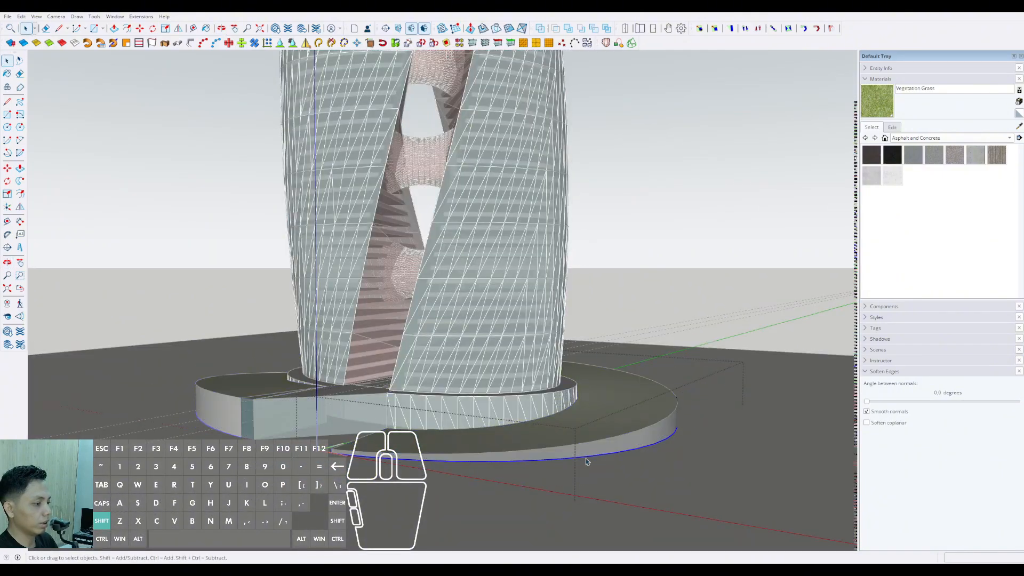
{"action": "middle_click_drag", "start_coordinate": [586, 462], "coordinate": [384, 475]}
{"action": "middle_click_drag", "start_coordinate": [520, 443], "coordinate": [664, 231]}
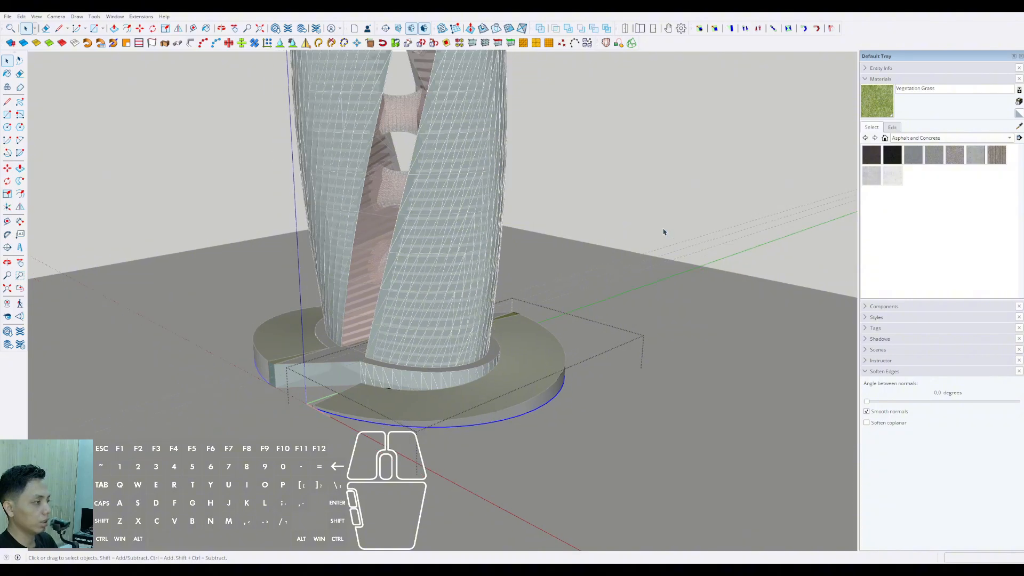
{"action": "left_click", "coordinate": [656, 186]}
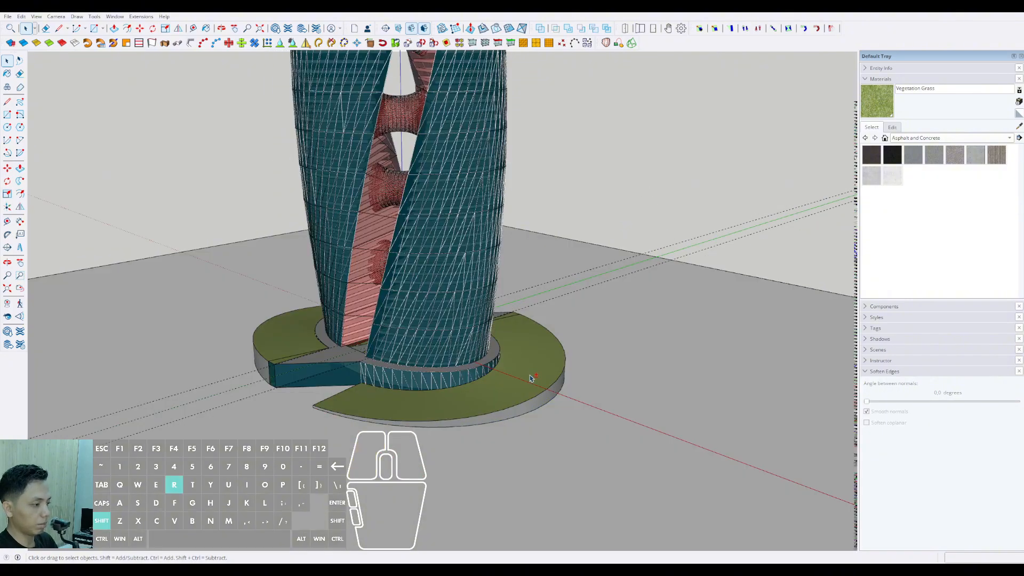
{"action": "middle_click_drag", "start_coordinate": [415, 381], "coordinate": [547, 394]}
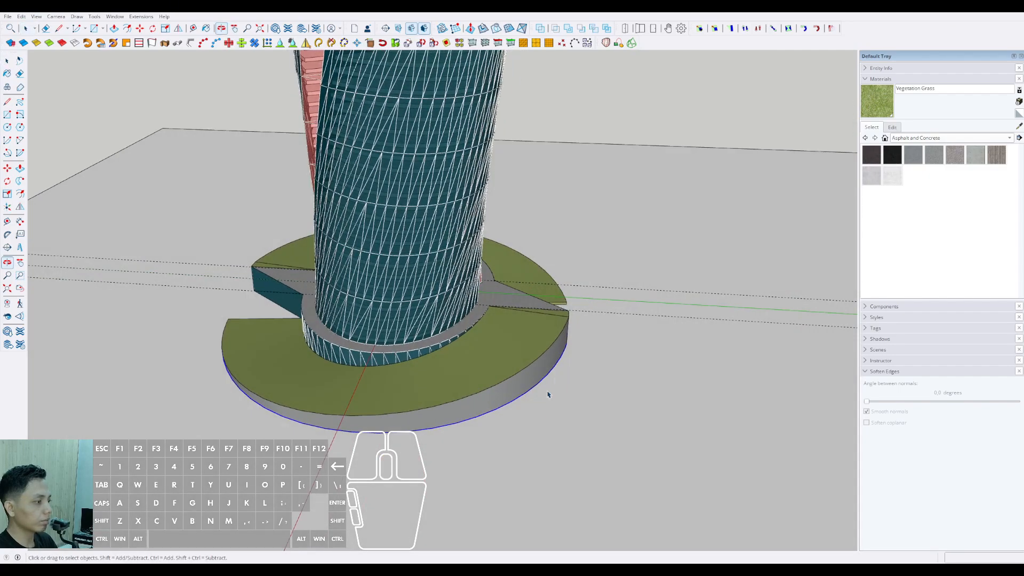
Step: Offset the copied arc outward by 35000
{"action": "key", "text": "f"}
{"action": "left_click", "coordinate": [564, 349]}
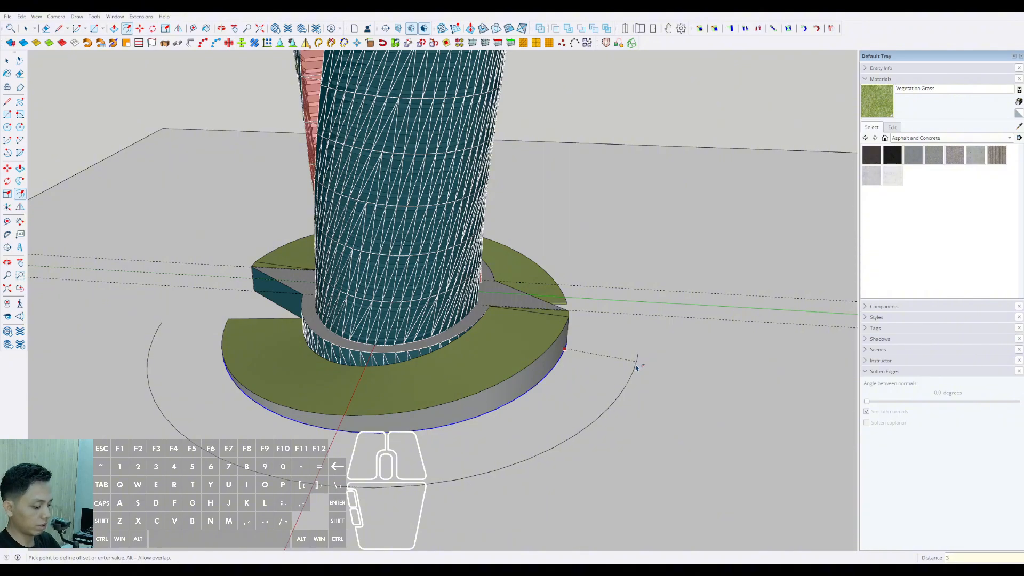
{"action": "type", "text": "35000"}
{"action": "key", "text": "Return"}
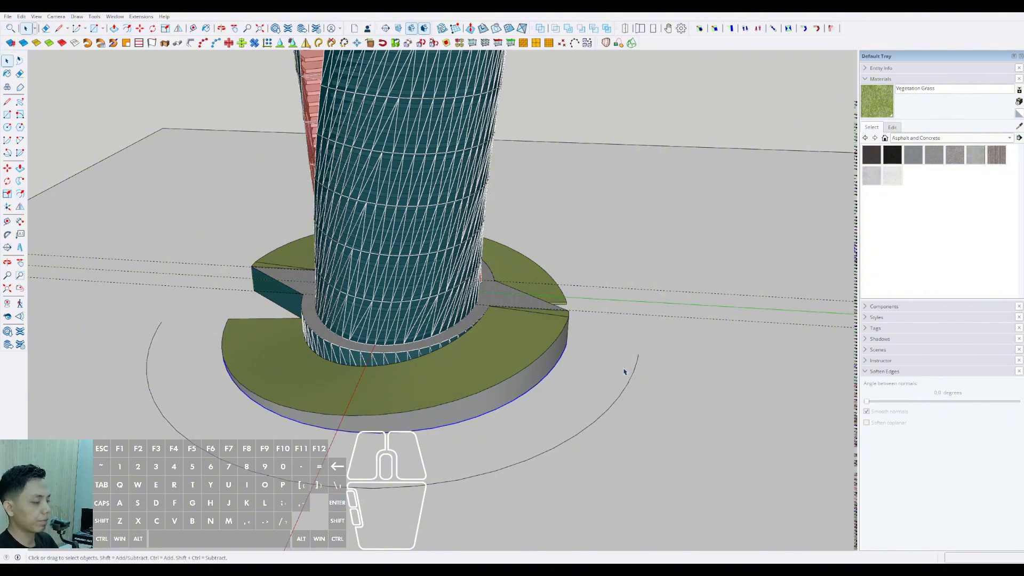
Step: Draw a triangular end face beside the podium wing, joining the base's full-height vertical edge to the near end of the offset arc
{"action": "middle_click_drag", "start_coordinate": [623, 371], "coordinate": [564, 383]}
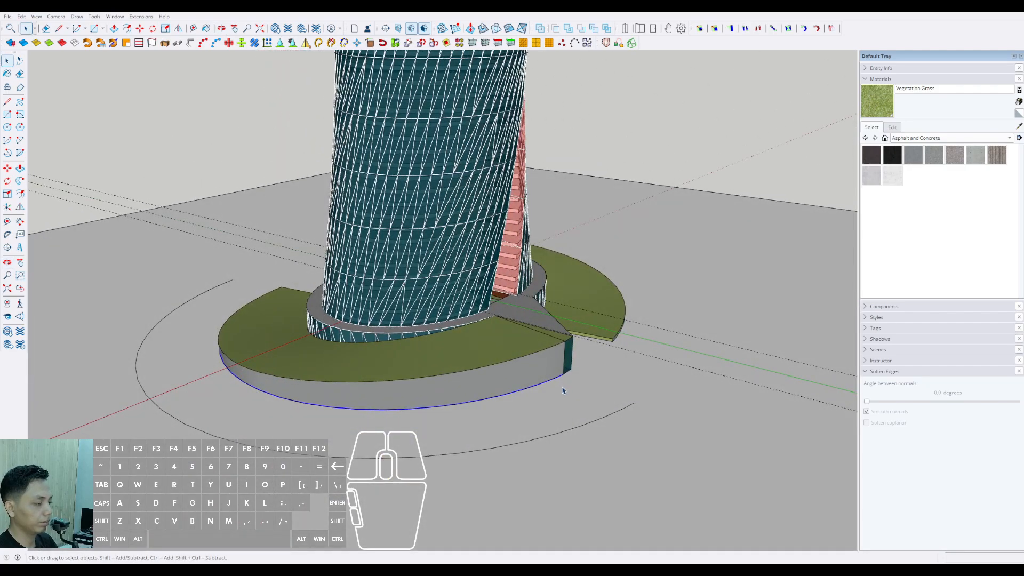
{"action": "scroll", "coordinate": [564, 390], "scroll_direction": "up", "scroll_amount": 2}
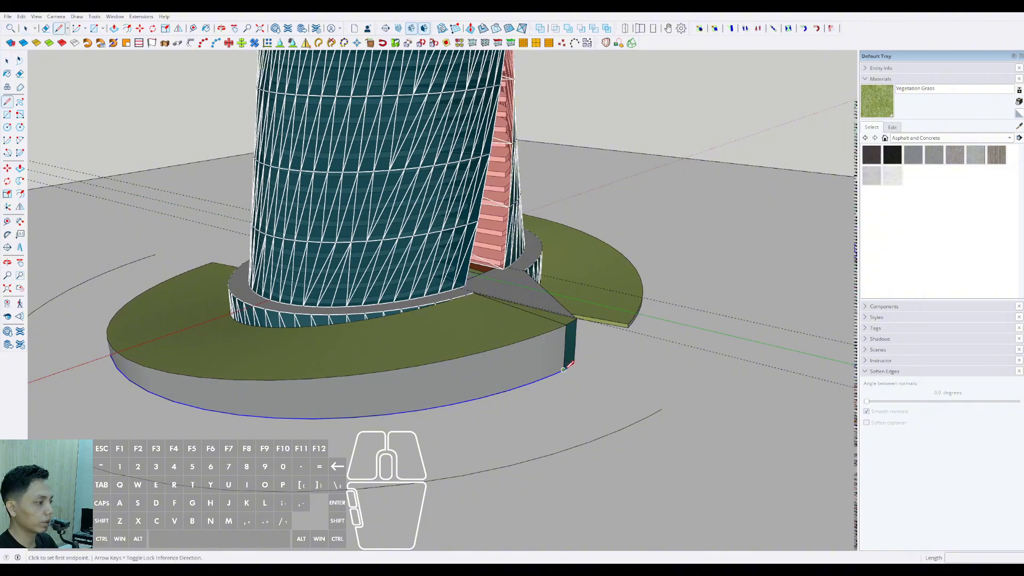
{"action": "scroll", "coordinate": [564, 369], "scroll_direction": "up", "scroll_amount": 3}
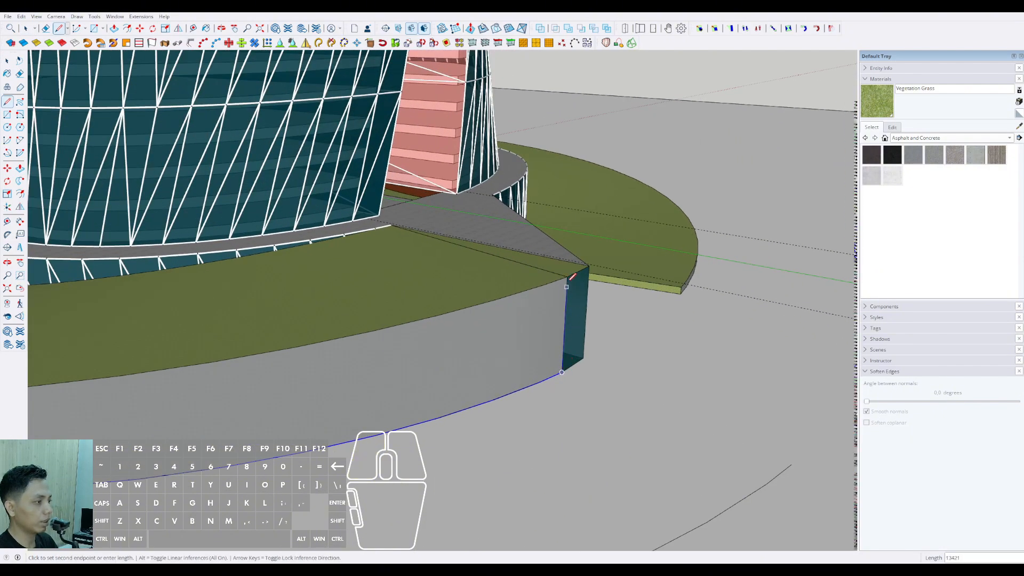
{"action": "left_click", "coordinate": [566, 286]}
{"action": "scroll", "coordinate": [567, 286], "scroll_direction": "down", "scroll_amount": 2}
{"action": "left_click", "coordinate": [729, 413]}
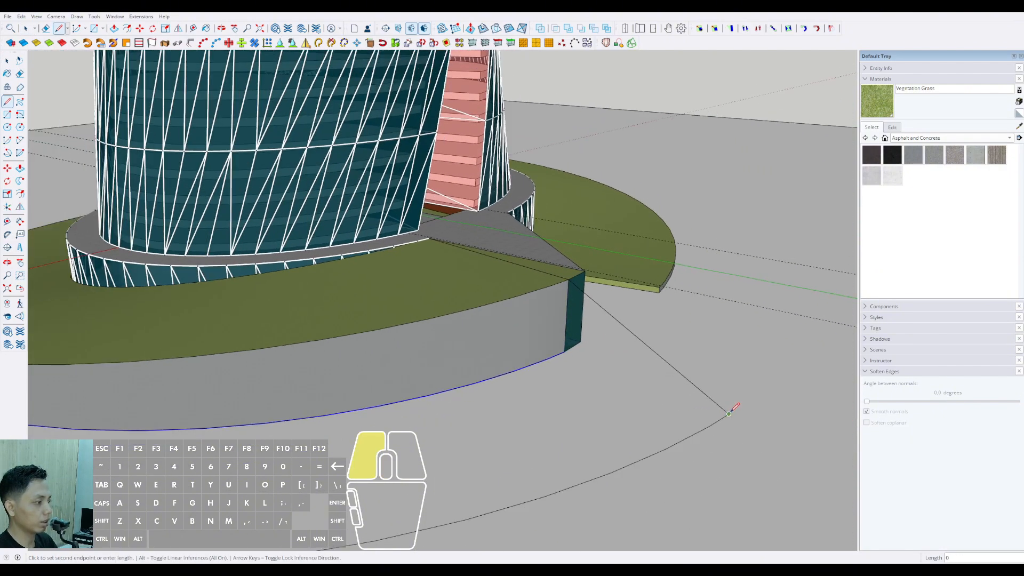
{"action": "scroll", "coordinate": [728, 413], "scroll_direction": "down", "scroll_amount": 3}
{"action": "left_click", "coordinate": [620, 374]}
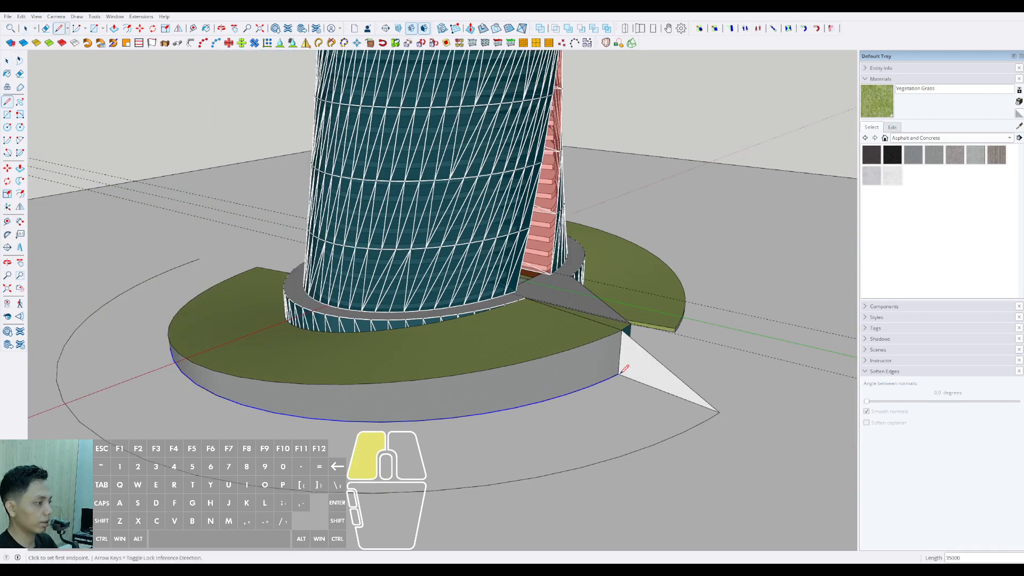
Step: Draw a matching triangular end face at the base's low corner, joining its short vertical edge to the other end of the offset arc
{"action": "middle_click_drag", "start_coordinate": [621, 372], "coordinate": [441, 348]}
{"action": "scroll", "coordinate": [430, 322], "scroll_direction": "up", "scroll_amount": 4}
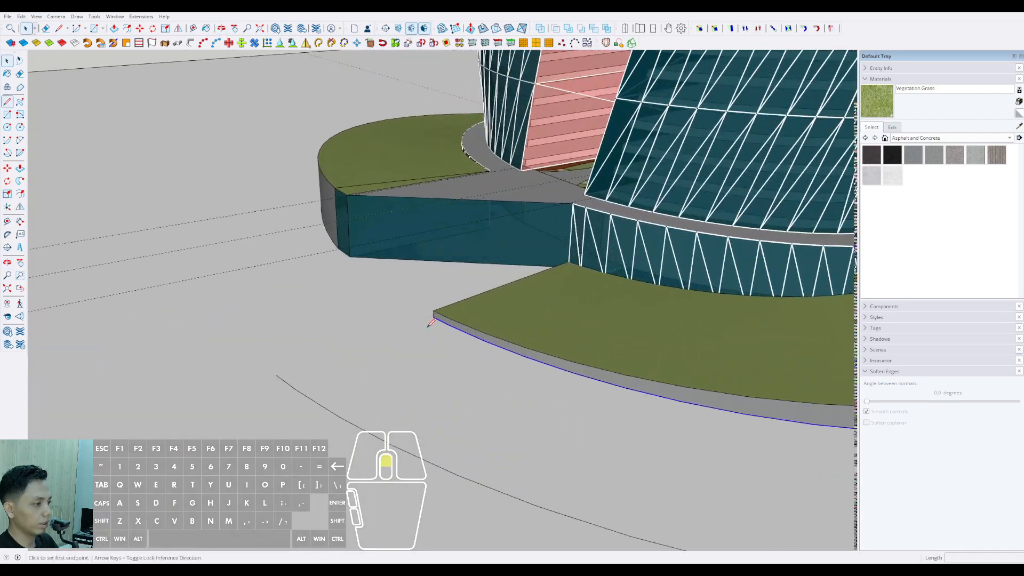
{"action": "scroll", "coordinate": [435, 303], "scroll_direction": "up", "scroll_amount": 3}
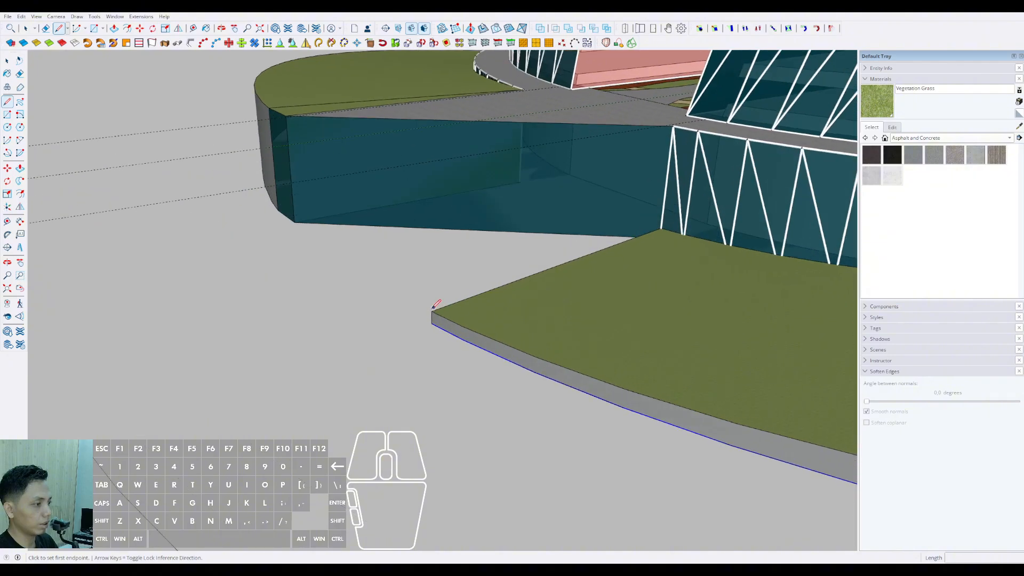
{"action": "left_click", "coordinate": [432, 313]}
{"action": "key", "text": "space"}
{"action": "scroll", "coordinate": [431, 338], "scroll_direction": "up", "scroll_amount": 1}
{"action": "key", "text": "l"}
{"action": "left_click", "coordinate": [431, 327]}
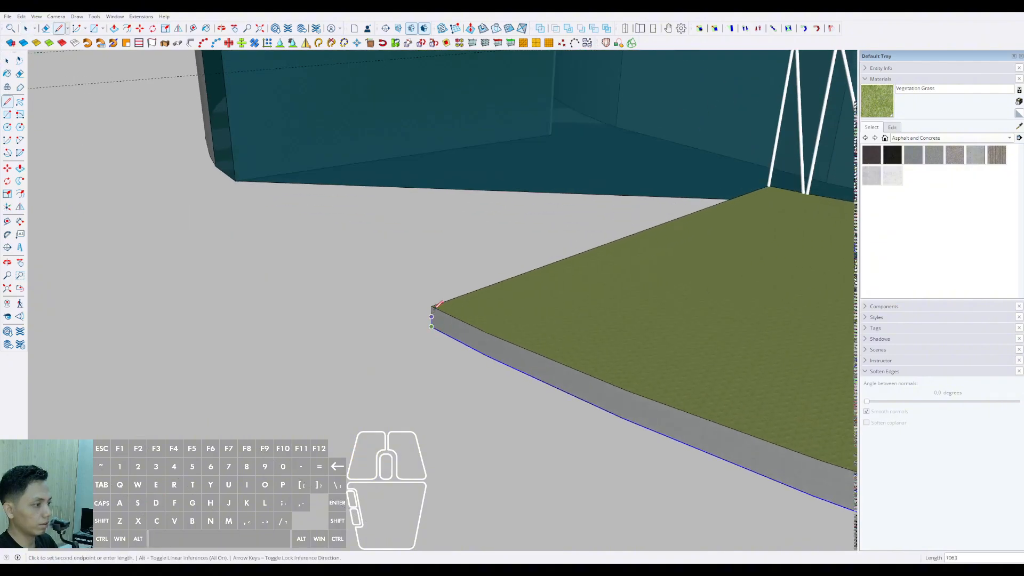
{"action": "scroll", "coordinate": [432, 304], "scroll_direction": "down", "scroll_amount": 3}
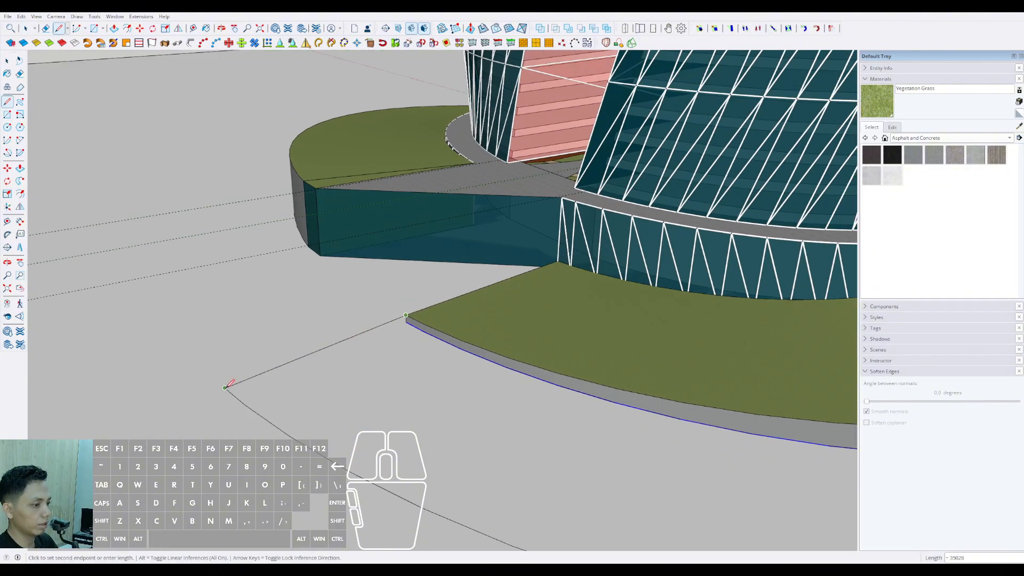
{"action": "left_click", "coordinate": [225, 387]}
{"action": "scroll", "coordinate": [402, 317], "scroll_direction": "up", "scroll_amount": 2}
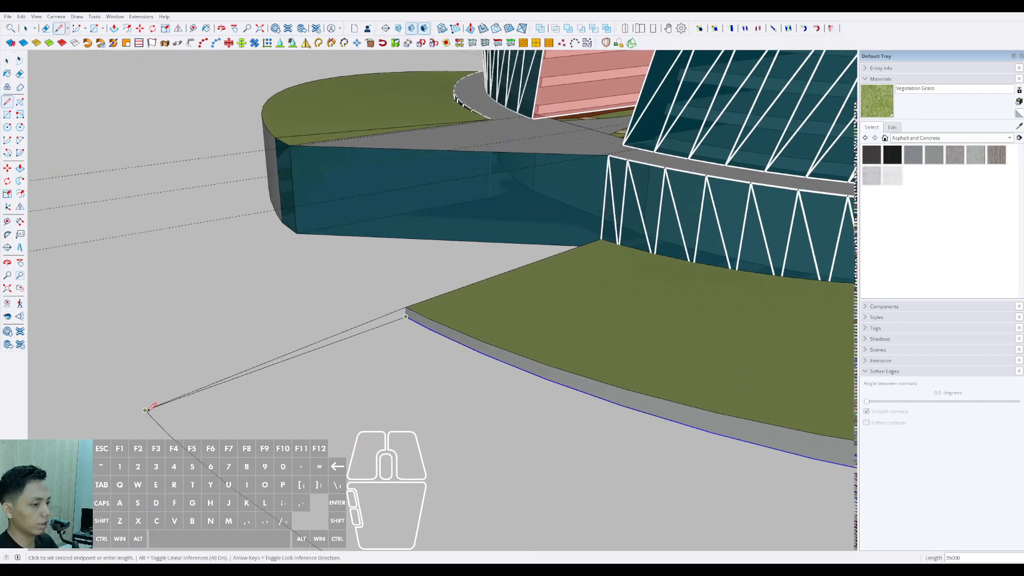
{"action": "left_click", "coordinate": [146, 410]}
Step: Open the green base's group down to the level of its curved grass top
{"action": "scroll", "coordinate": [296, 346], "scroll_direction": "down", "scroll_amount": 5}
{"action": "key", "text": "space"}
{"action": "mouse_move", "coordinate": [584, 370]}
{"action": "middle_mouse_down"}
{"action": "mouse_move", "coordinate": [579, 383]}
{"action": "mouse_move", "coordinate": [537, 377]}
{"action": "mouse_move", "coordinate": [577, 361]}
{"action": "middle_mouse_up"}
{"action": "left_click", "coordinate": [580, 382]}
{"action": "double_click", "coordinate": [582, 362]}
{"action": "triple_click", "coordinate": [587, 359]}
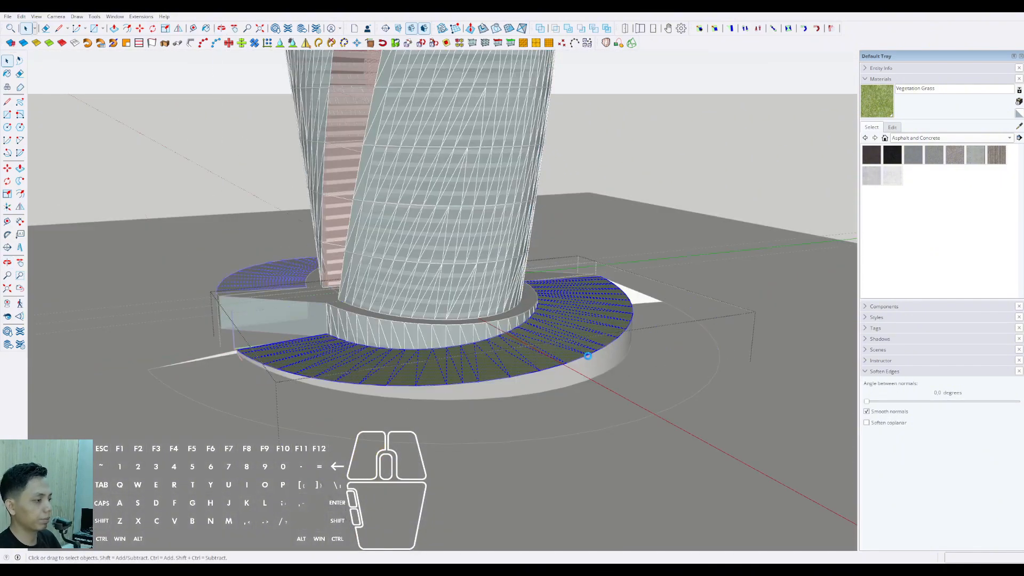
{"action": "left_click", "coordinate": [589, 358]}
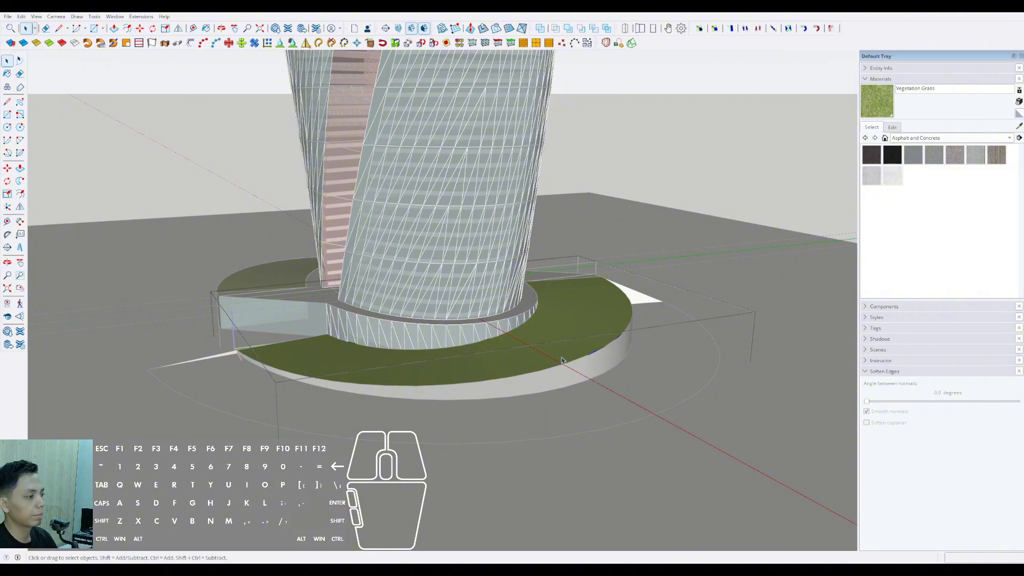
{"action": "middle_click_drag", "start_coordinate": [561, 360], "coordinate": [307, 369]}
{"action": "double_click", "coordinate": [589, 364]}
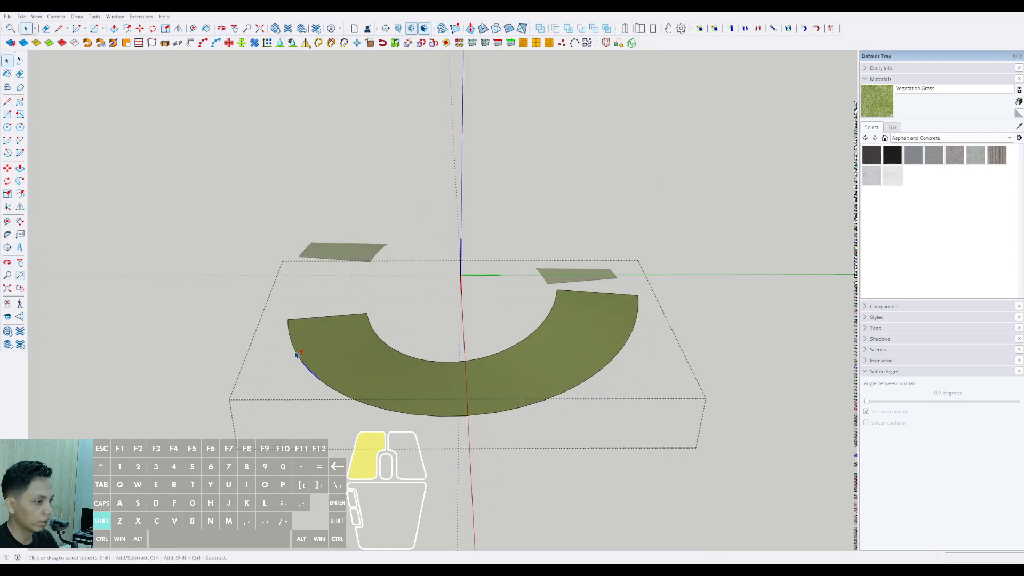
Step: Copy the outer edge segments of the large grass top and paste them in place outside the base group
{"action": "scroll", "coordinate": [288, 331], "scroll_direction": "up", "scroll_amount": 2}
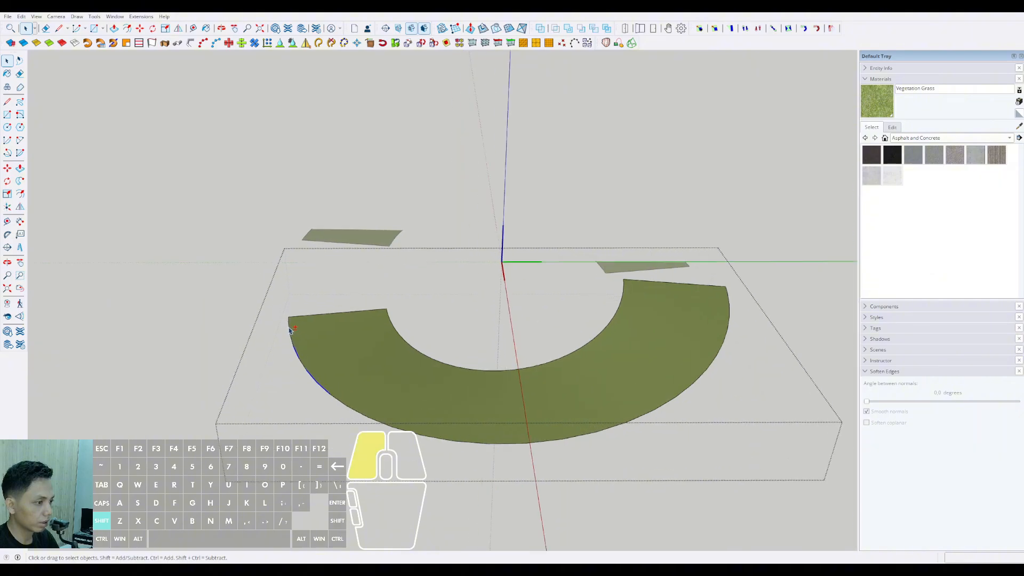
{"action": "scroll", "coordinate": [290, 324], "scroll_direction": "up", "scroll_amount": 2}
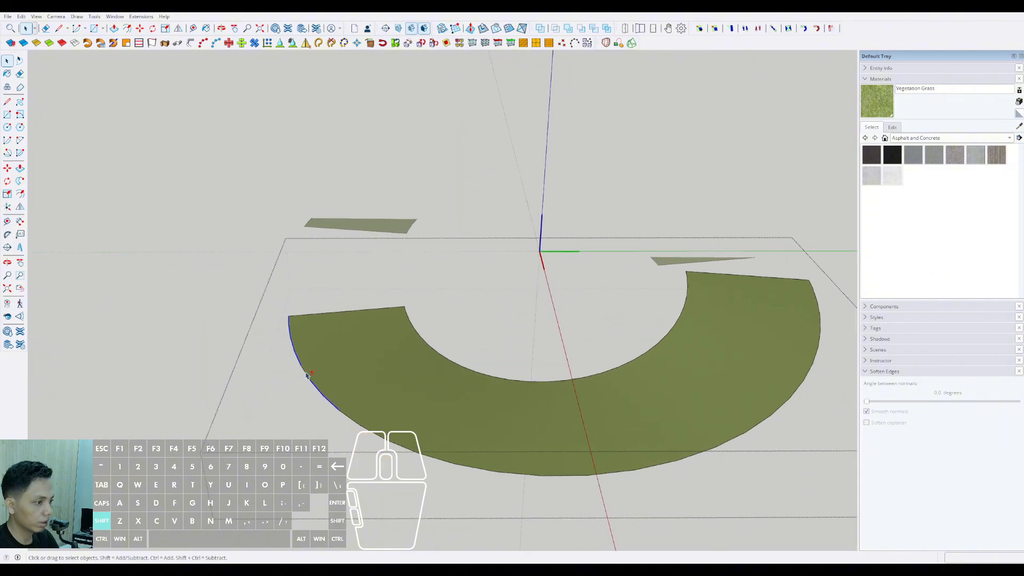
{"action": "scroll", "coordinate": [307, 375], "scroll_direction": "up", "scroll_amount": 2}
{"action": "scroll", "coordinate": [357, 411], "scroll_direction": "down", "scroll_amount": 3}
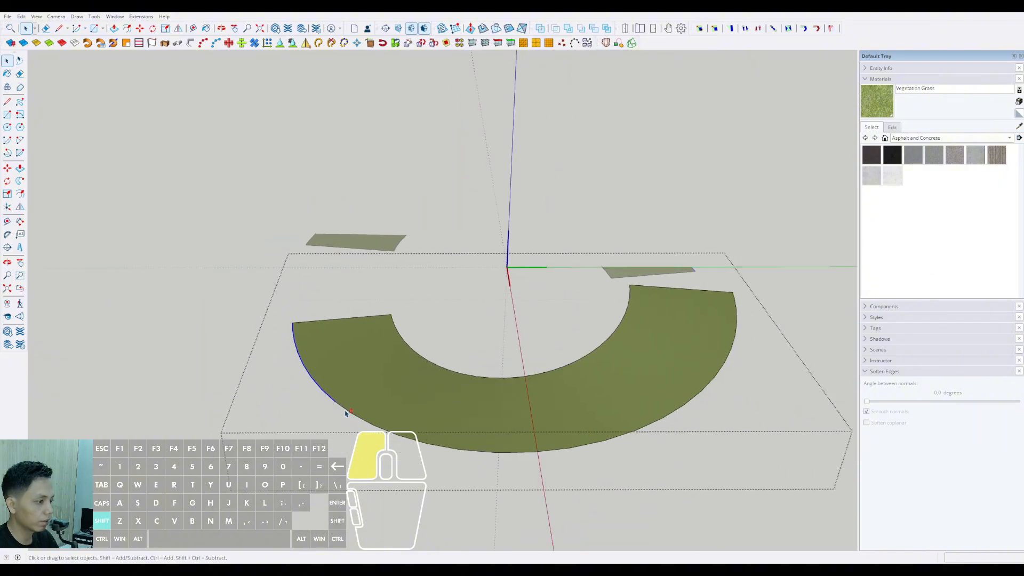
{"action": "scroll", "coordinate": [345, 413], "scroll_direction": "down", "scroll_amount": 2}
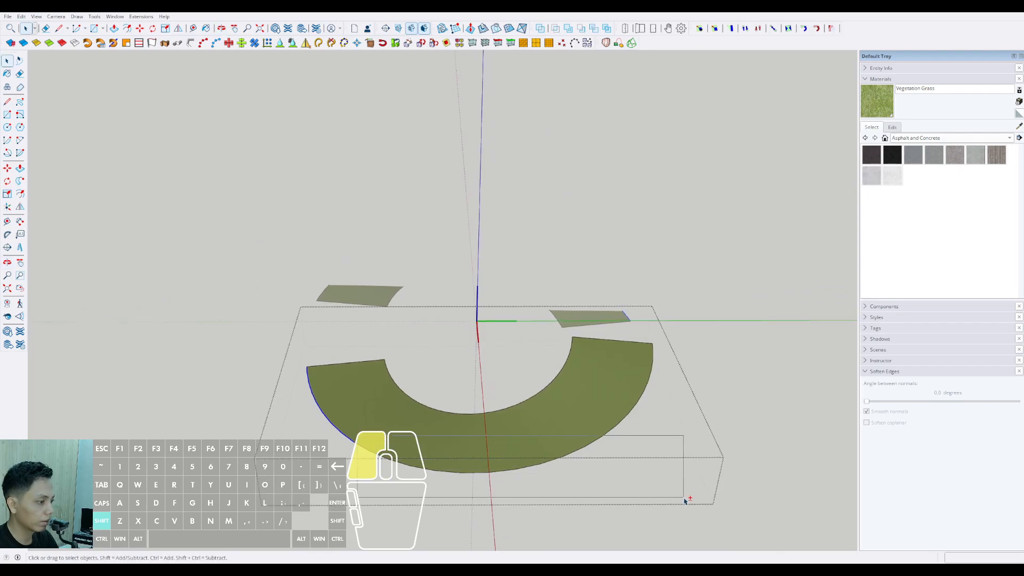
{"action": "middle_click_drag", "start_coordinate": [596, 449], "coordinate": [444, 426]}
{"action": "middle_click_drag", "start_coordinate": [530, 462], "coordinate": [586, 355]}
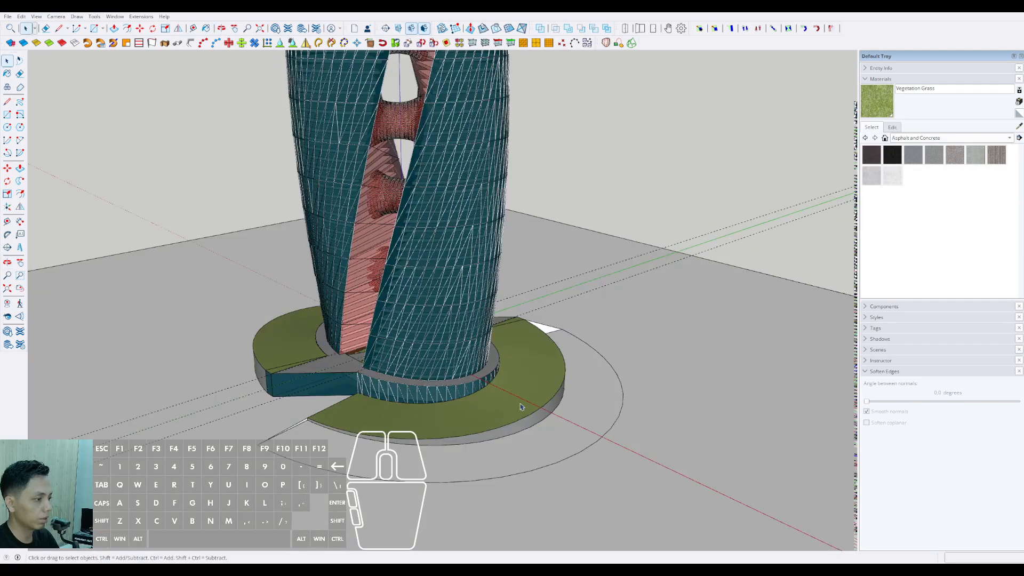
{"action": "middle_click_drag", "start_coordinate": [521, 407], "coordinate": [626, 393]}
{"action": "left_click", "coordinate": [628, 378]}
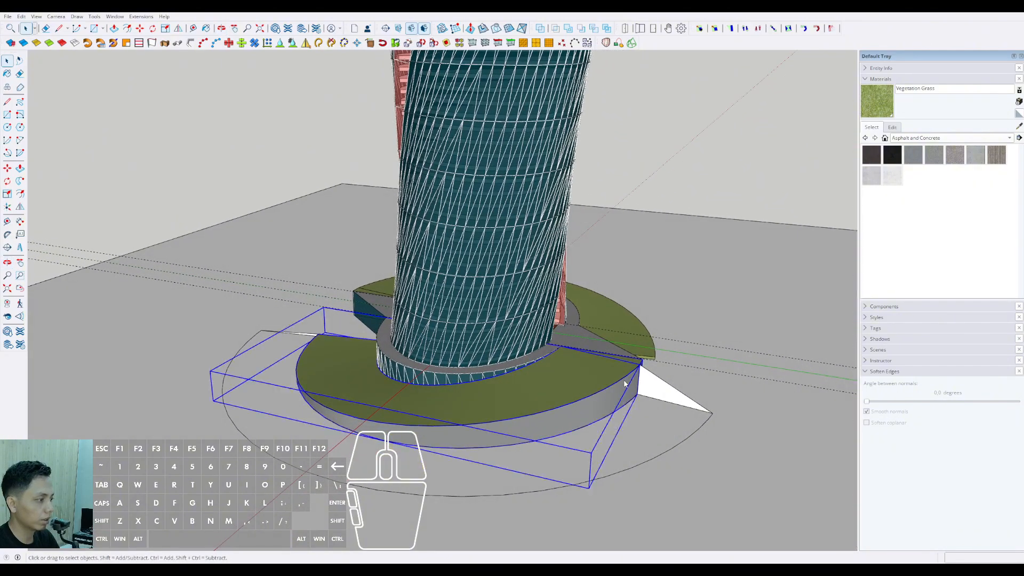
{"action": "double_click", "coordinate": [621, 383]}
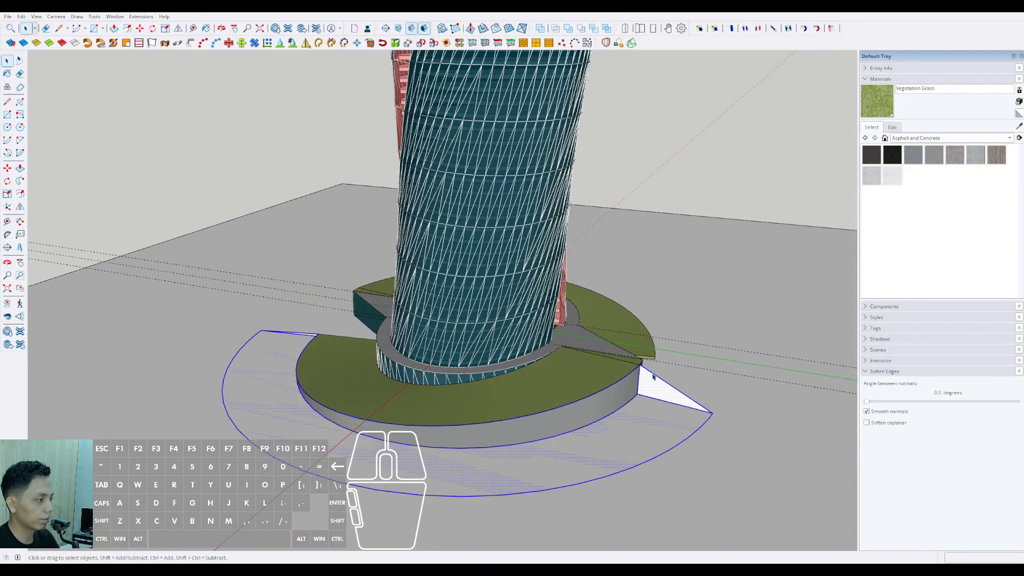
{"action": "middle_click_drag", "start_coordinate": [631, 390], "coordinate": [482, 368]}
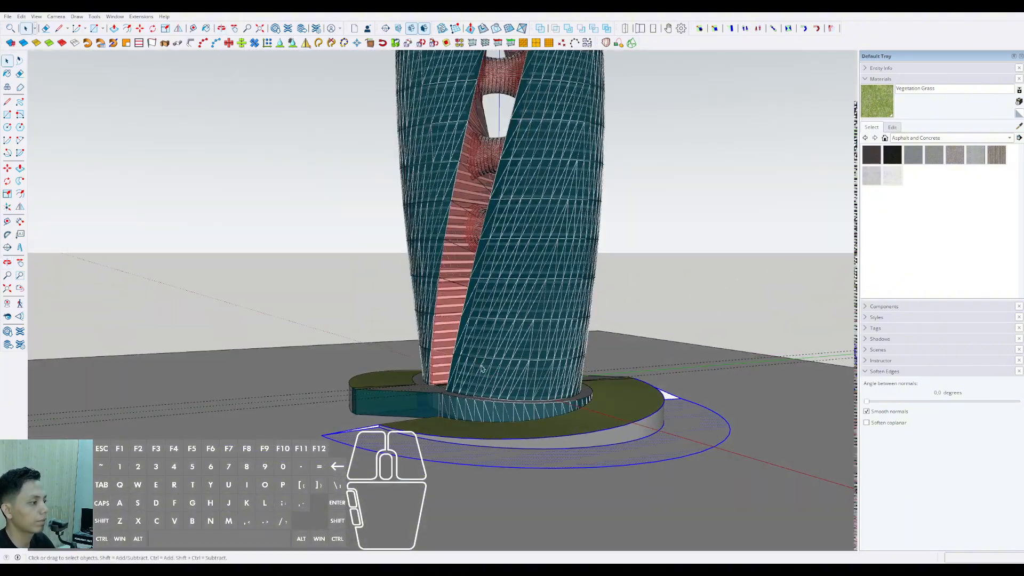
{"action": "scroll", "coordinate": [544, 392], "scroll_direction": "down", "scroll_amount": 3}
{"action": "middle_click_drag", "start_coordinate": [573, 437], "coordinate": [588, 475]}
{"action": "scroll", "coordinate": [462, 437], "scroll_direction": "up", "scroll_amount": 1}
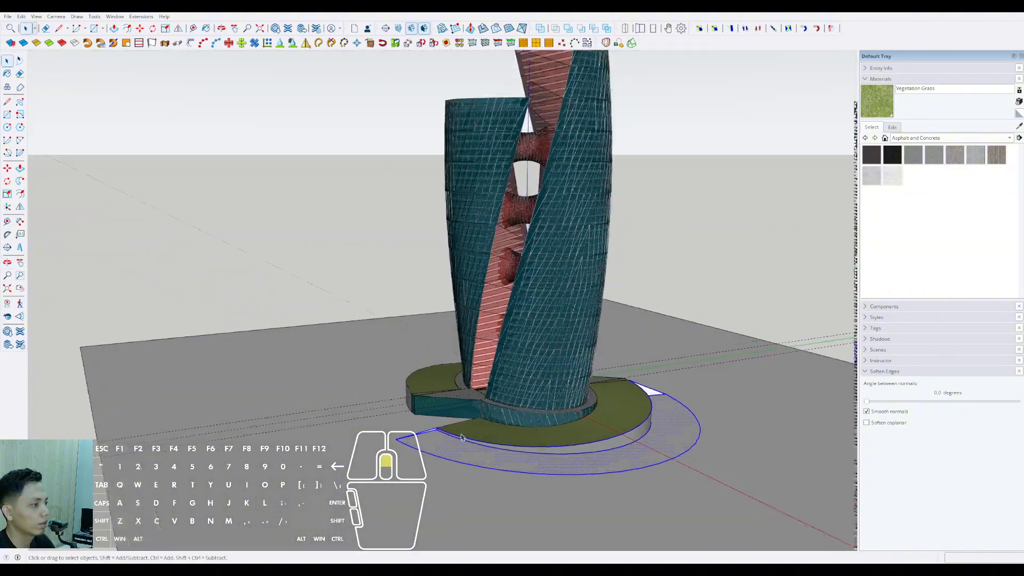
{"action": "scroll", "coordinate": [462, 437], "scroll_direction": "up", "scroll_amount": 6}
{"action": "scroll", "coordinate": [389, 422], "scroll_direction": "up", "scroll_amount": 2}
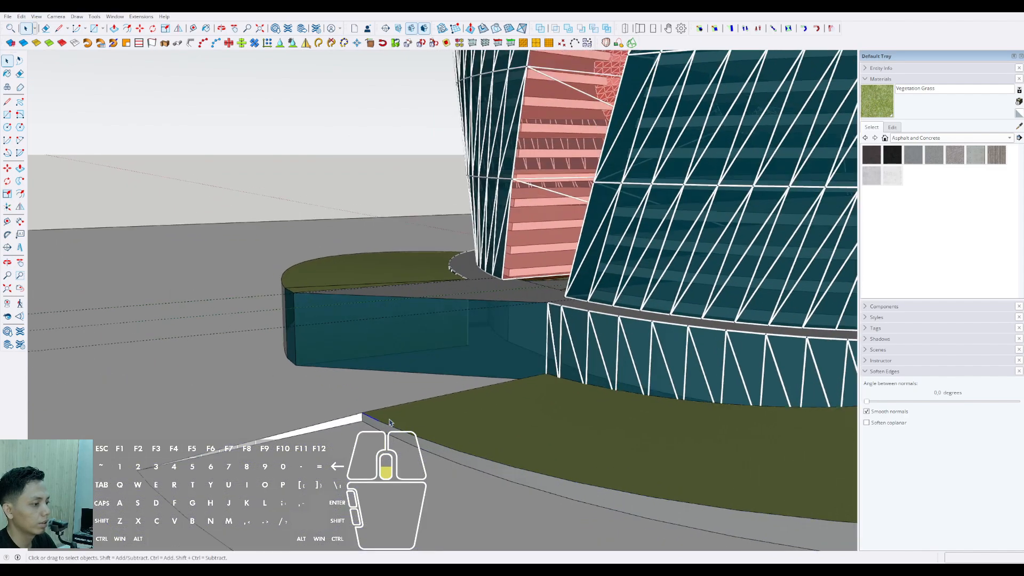
{"action": "middle_click_drag", "start_coordinate": [390, 422], "coordinate": [347, 371], "text": "shift"}
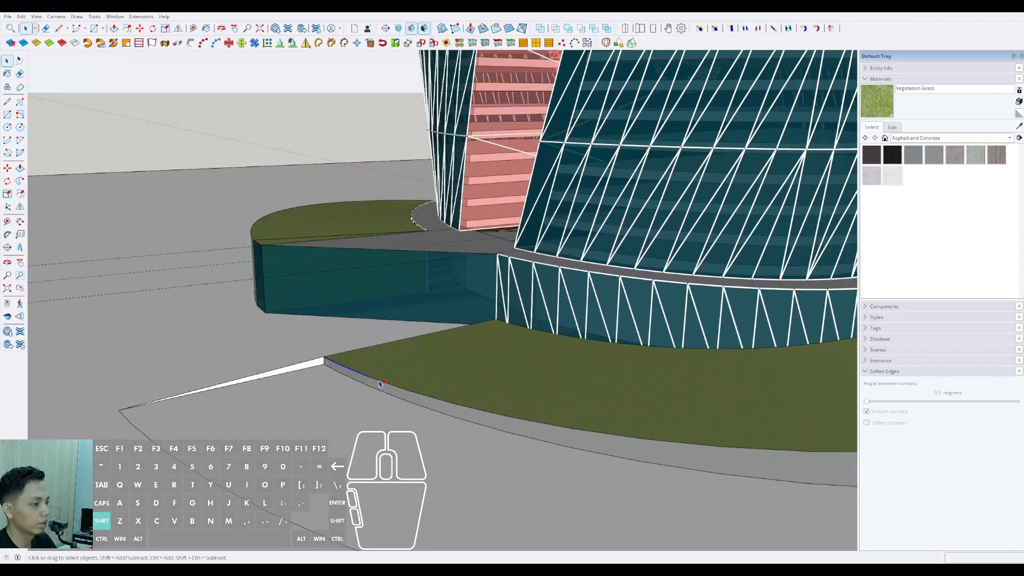
{"action": "scroll", "coordinate": [419, 396], "scroll_direction": "down", "scroll_amount": 3, "text": "shift"}
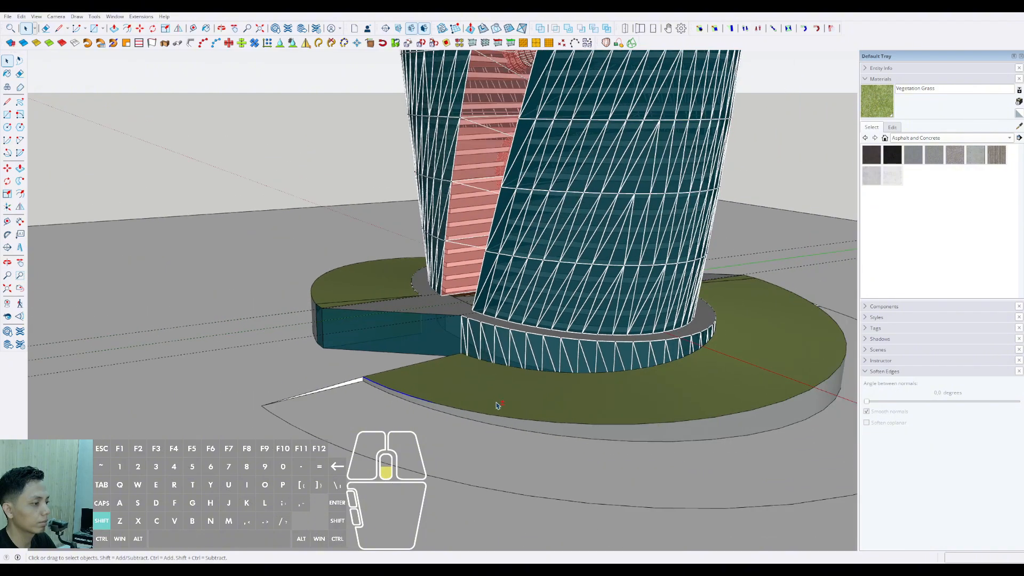
Step: Group the connected arcs, flat ring face and triangular end faces around the green base
{"action": "middle_click_drag", "start_coordinate": [498, 407], "coordinate": [381, 429]}
{"action": "scroll", "coordinate": [382, 429], "scroll_direction": "down", "scroll_amount": 1}
{"action": "triple_click", "coordinate": [382, 429]}
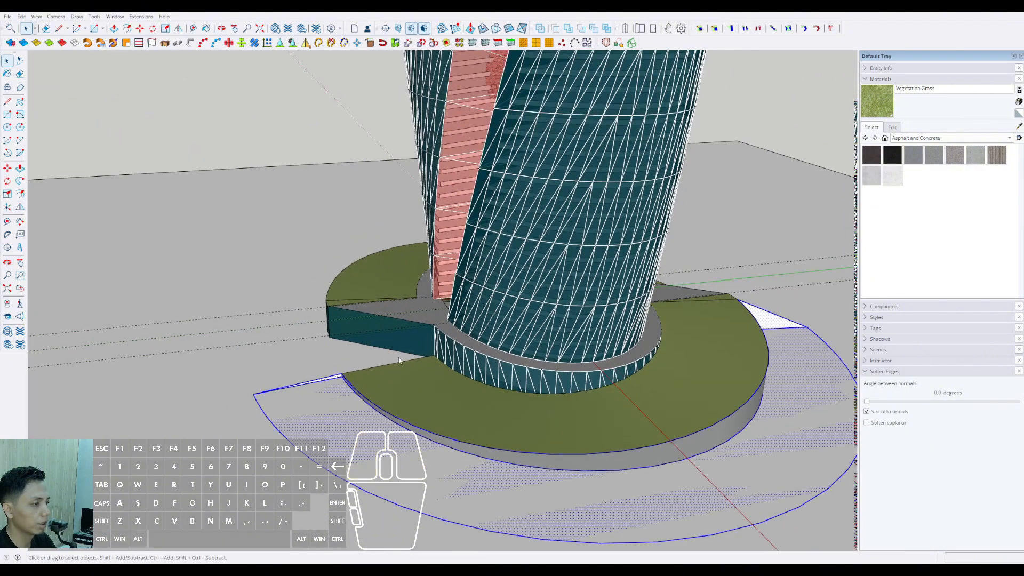
{"action": "key", "text": "ctrl+g"}
Step: Open the slope outline's group and delete the triangular face at its high end, keeping the edges
{"action": "triple_click", "coordinate": [371, 421]}
{"action": "scroll", "coordinate": [372, 420], "scroll_direction": "down", "scroll_amount": 1}
{"action": "middle_click_drag", "start_coordinate": [371, 420], "coordinate": [441, 391]}
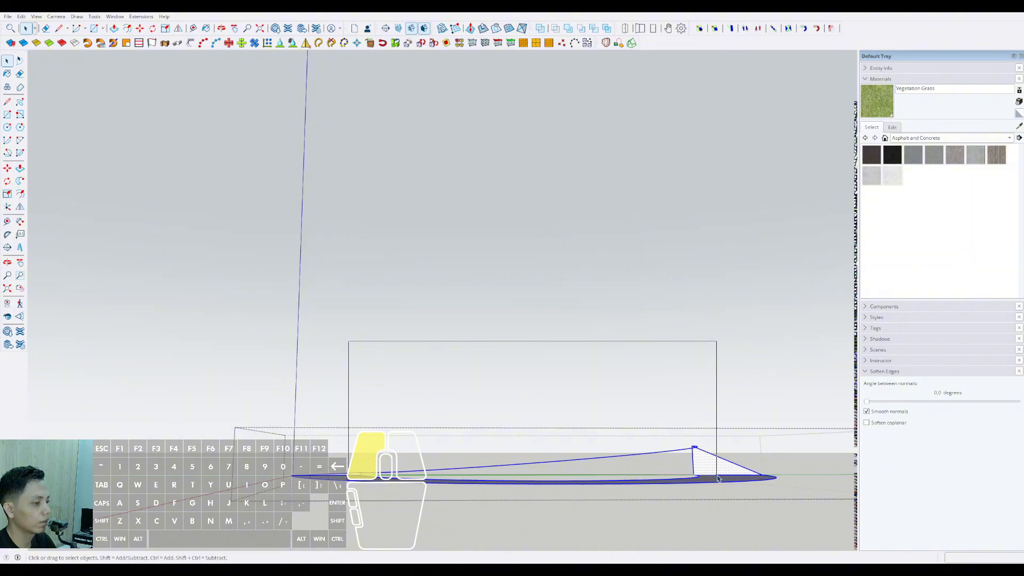
{"action": "left_click", "coordinate": [717, 479]}
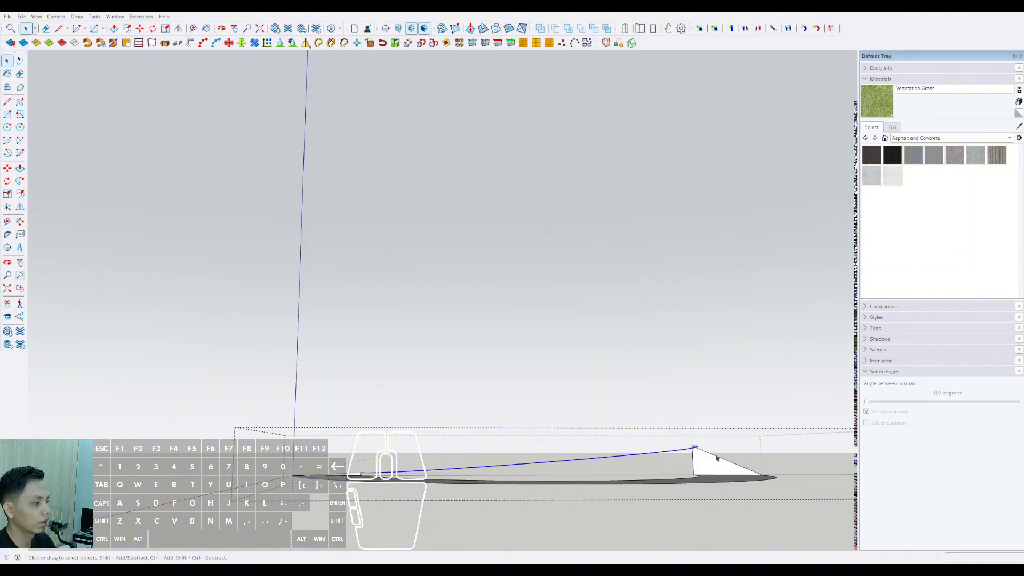
{"action": "middle_click_drag", "start_coordinate": [718, 457], "coordinate": [715, 448]}
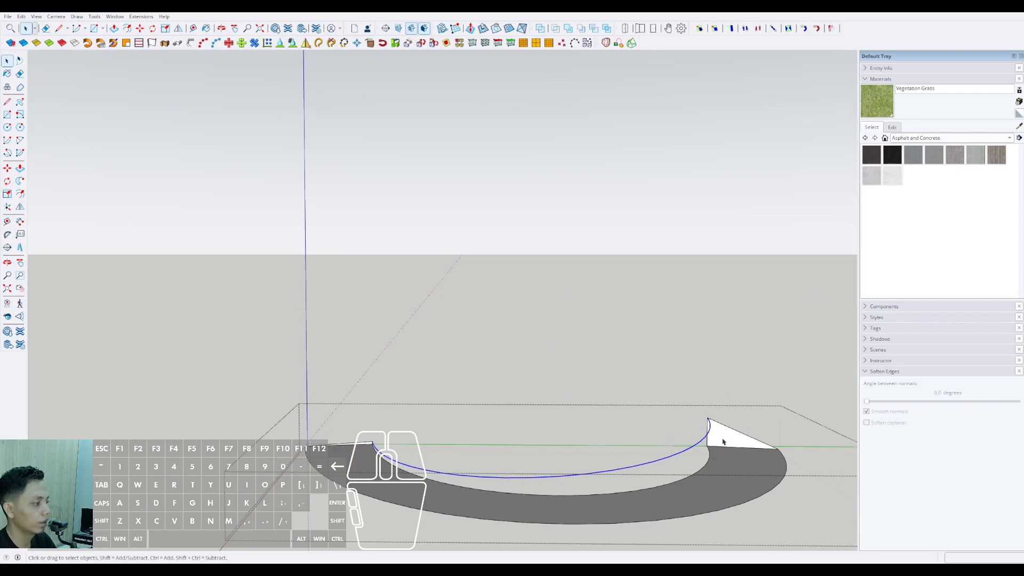
{"action": "scroll", "coordinate": [653, 454], "scroll_direction": "down", "scroll_amount": 1}
{"action": "middle_click_drag", "start_coordinate": [635, 469], "coordinate": [680, 409]}
{"action": "scroll", "coordinate": [689, 388], "scroll_direction": "up", "scroll_amount": 2}
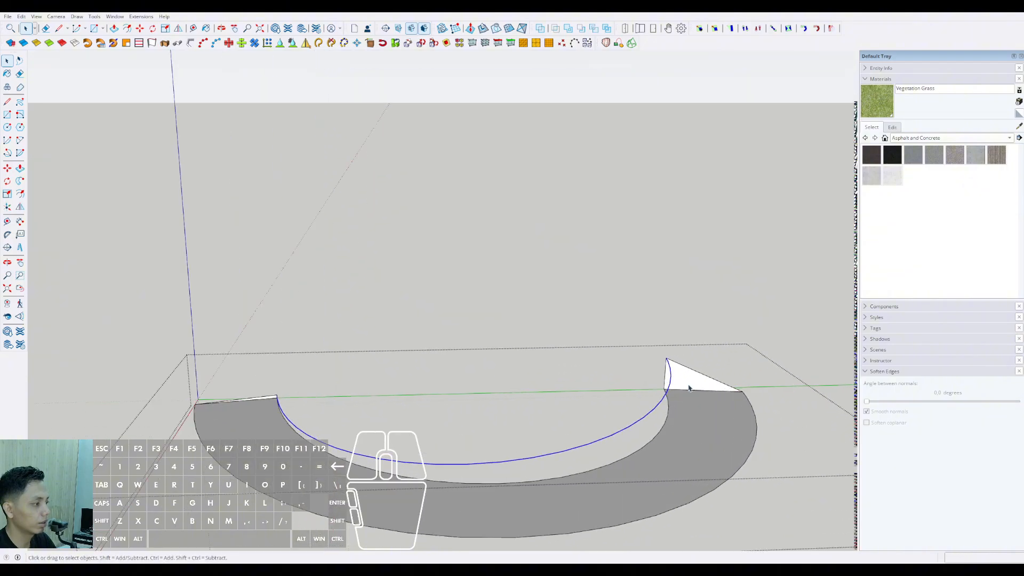
{"action": "left_click", "coordinate": [688, 388]}
{"action": "key", "text": "Delete"}
Step: Delete the flat ring face and the triangular face at the low end of the slope outline
{"action": "scroll", "coordinate": [543, 456], "scroll_direction": "down", "scroll_amount": 1}
{"action": "middle_click_drag", "start_coordinate": [544, 456], "coordinate": [603, 414], "text": "shift"}
{"action": "scroll", "coordinate": [372, 418], "scroll_direction": "up", "scroll_amount": 1}
{"action": "middle_click_drag", "start_coordinate": [373, 417], "coordinate": [373, 403]}
{"action": "left_click", "coordinate": [373, 403]}
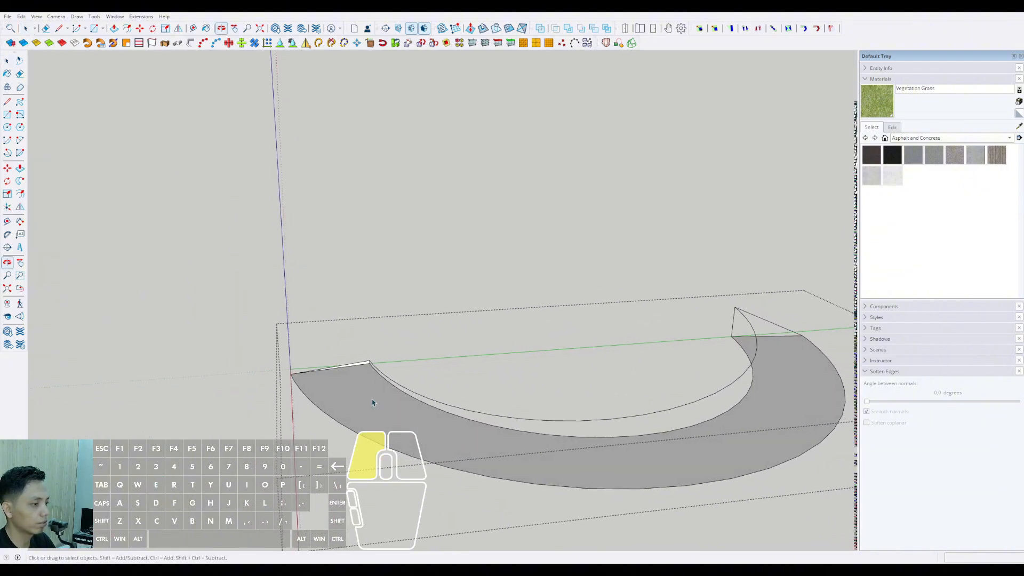
{"action": "key", "text": "shift+e"}
{"action": "scroll", "coordinate": [363, 368], "scroll_direction": "up", "scroll_amount": 4}
{"action": "left_click", "coordinate": [373, 358]}
{"action": "key", "text": "shift+e"}
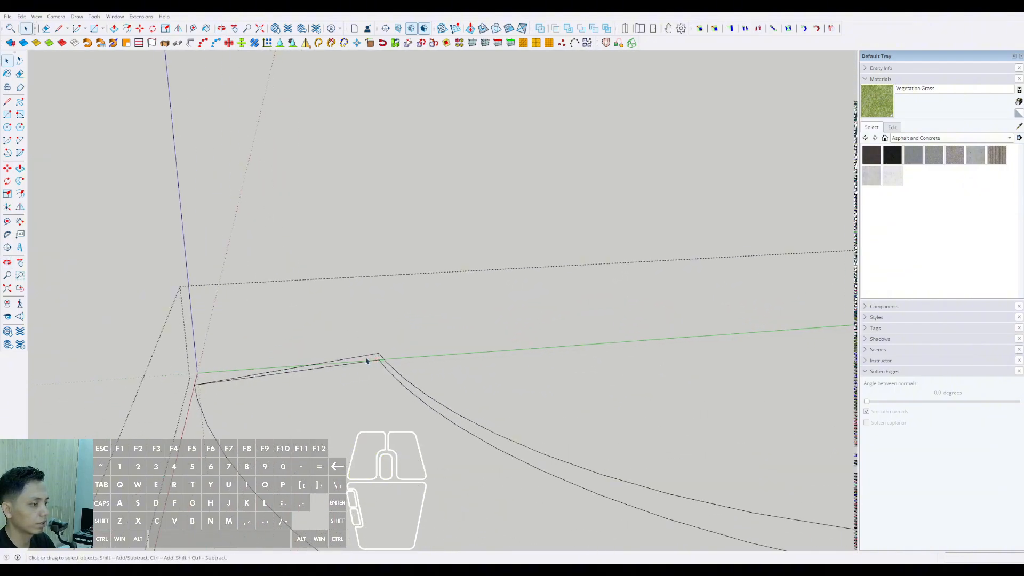
Step: Skin a sloped surface between the raised inner arc, the outer arc and the two sloping end edges, and leave the group
{"action": "left_click", "coordinate": [403, 375], "text": "shift"}
{"action": "scroll", "coordinate": [369, 375], "scroll_direction": "down", "scroll_amount": 2}
{"action": "middle_click_drag", "start_coordinate": [570, 399], "coordinate": [256, 378], "text": "shift"}
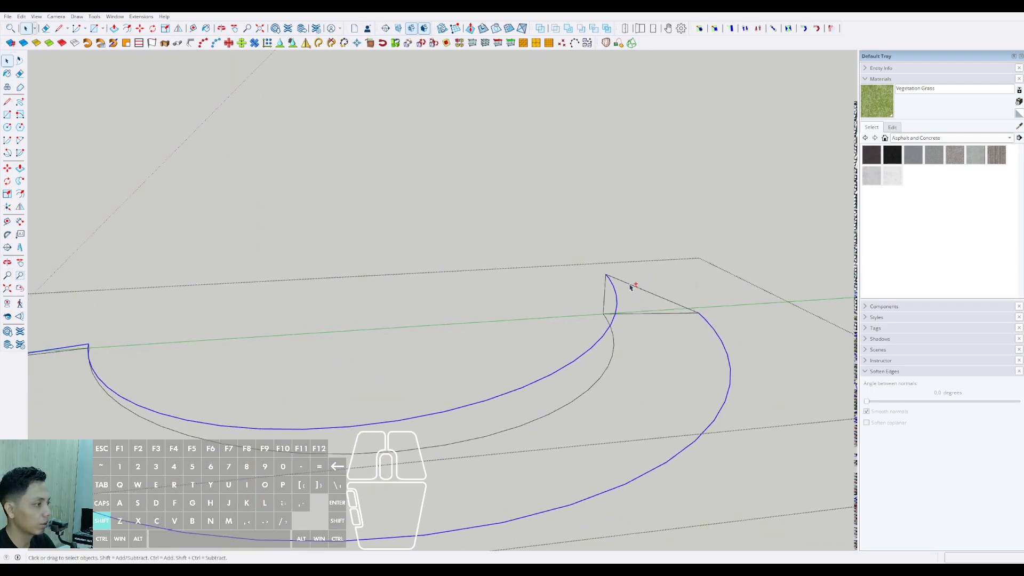
{"action": "scroll", "coordinate": [716, 380], "scroll_direction": "down", "scroll_amount": 2}
{"action": "middle_click_drag", "start_coordinate": [715, 379], "coordinate": [603, 169]}
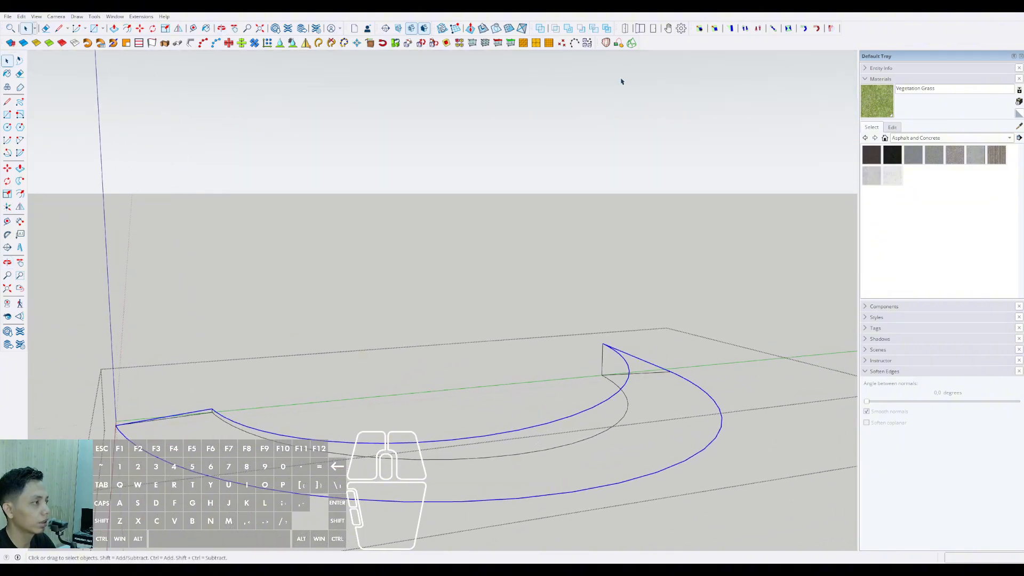
{"action": "left_click", "coordinate": [631, 43]}
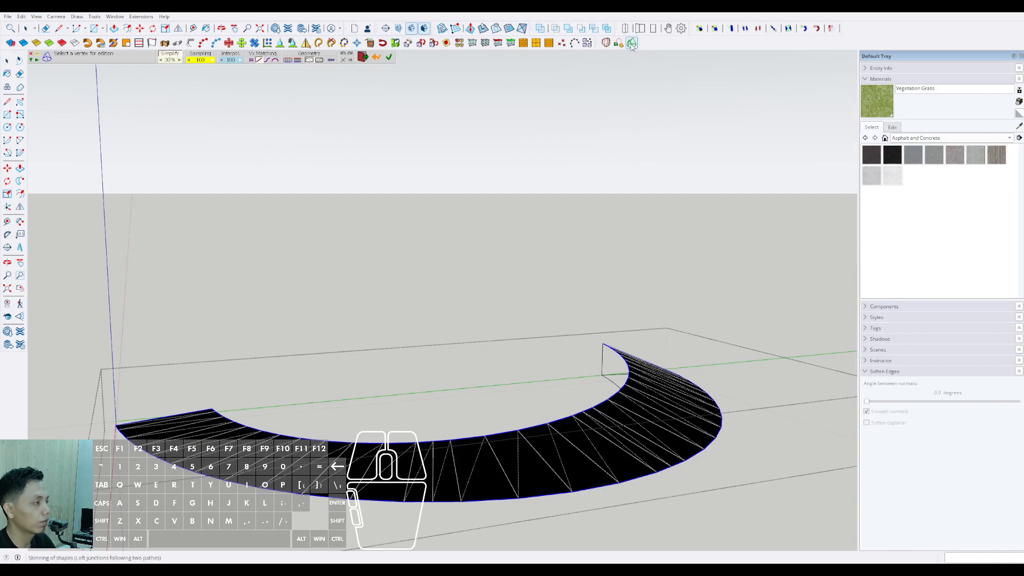
{"action": "left_click", "coordinate": [389, 57]}
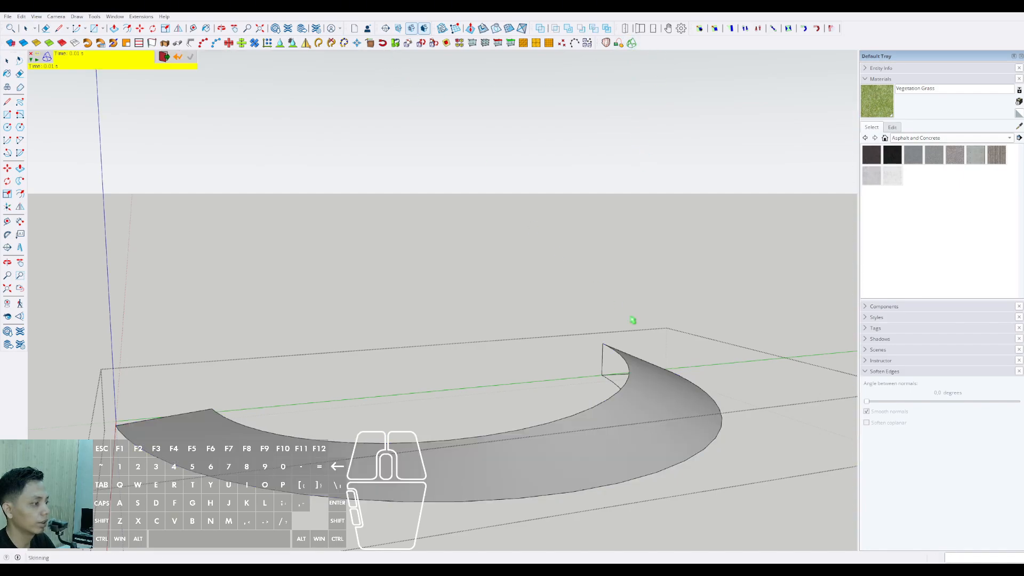
{"action": "middle_click_drag", "start_coordinate": [633, 320], "coordinate": [657, 362]}
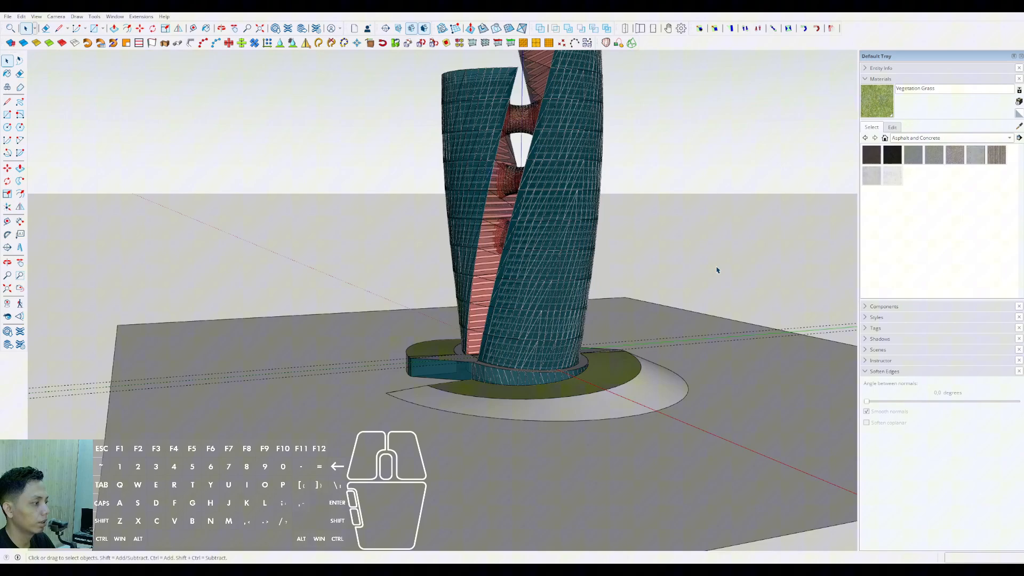
Step: Paint the new sloped surface around the base with Vegetation Grass
{"action": "middle_click_drag", "start_coordinate": [715, 267], "coordinate": [735, 280]}
{"action": "scroll", "coordinate": [679, 393], "scroll_direction": "up", "scroll_amount": 2}
{"action": "scroll", "coordinate": [635, 411], "scroll_direction": "up", "scroll_amount": 1}
{"action": "left_click", "coordinate": [736, 280]}
{"action": "scroll", "coordinate": [550, 407], "scroll_direction": "down", "scroll_amount": 3}
{"action": "middle_click_drag", "start_coordinate": [549, 457], "coordinate": [590, 480]}
{"action": "scroll", "coordinate": [544, 454], "scroll_direction": "up", "scroll_amount": 3}
{"action": "middle_click_drag", "start_coordinate": [558, 441], "coordinate": [603, 422]}
{"action": "scroll", "coordinate": [565, 397], "scroll_direction": "down", "scroll_amount": 3}
{"action": "scroll", "coordinate": [603, 422], "scroll_direction": "up", "scroll_amount": 2}
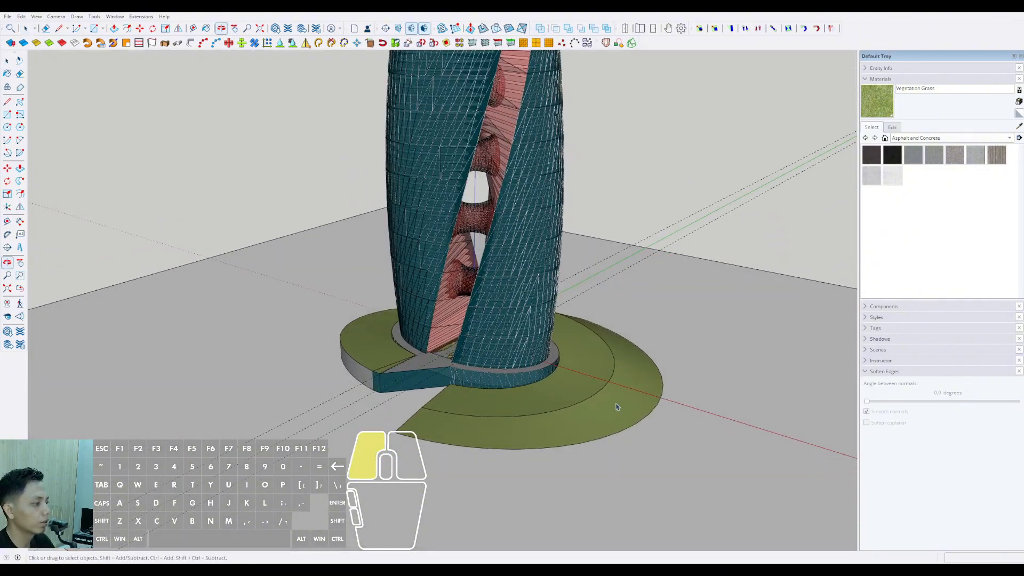
Step: Copy the grass slope group along the red axis to the opposite side of the tower
{"action": "left_click", "coordinate": [616, 408]}
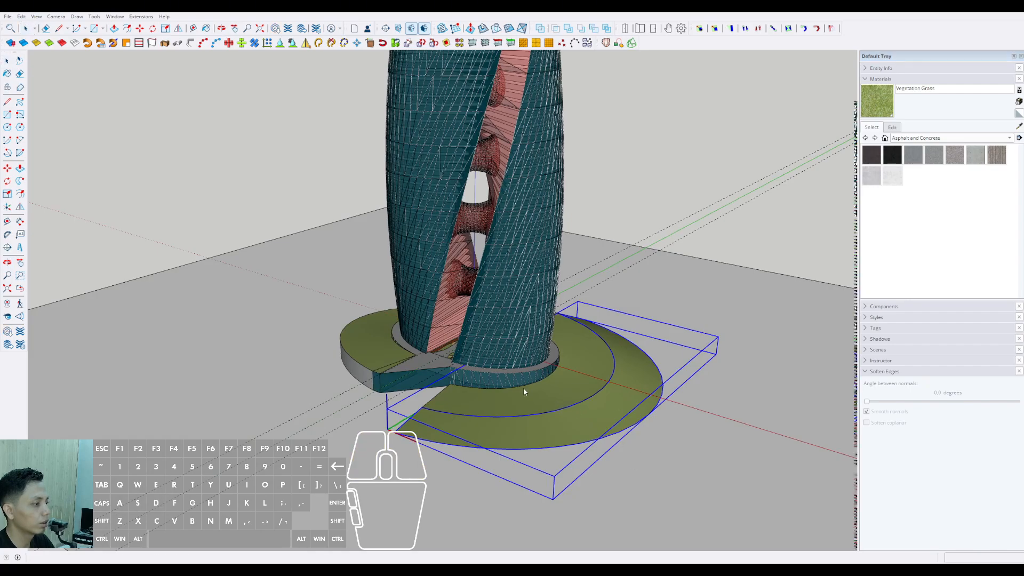
{"action": "middle_click_drag", "start_coordinate": [544, 406], "coordinate": [638, 461]}
{"action": "scroll", "coordinate": [637, 462], "scroll_direction": "down", "scroll_amount": 3}
{"action": "scroll", "coordinate": [587, 443], "scroll_direction": "up", "scroll_amount": 2}
{"action": "middle_click_drag", "start_coordinate": [509, 406], "coordinate": [629, 459]}
{"action": "scroll", "coordinate": [549, 430], "scroll_direction": "up", "scroll_amount": 1}
{"action": "key", "text": "m"}
{"action": "key", "text": "ctrl"}
{"action": "left_click", "coordinate": [563, 454]}
{"action": "scroll", "coordinate": [538, 455], "scroll_direction": "down", "scroll_amount": 1}
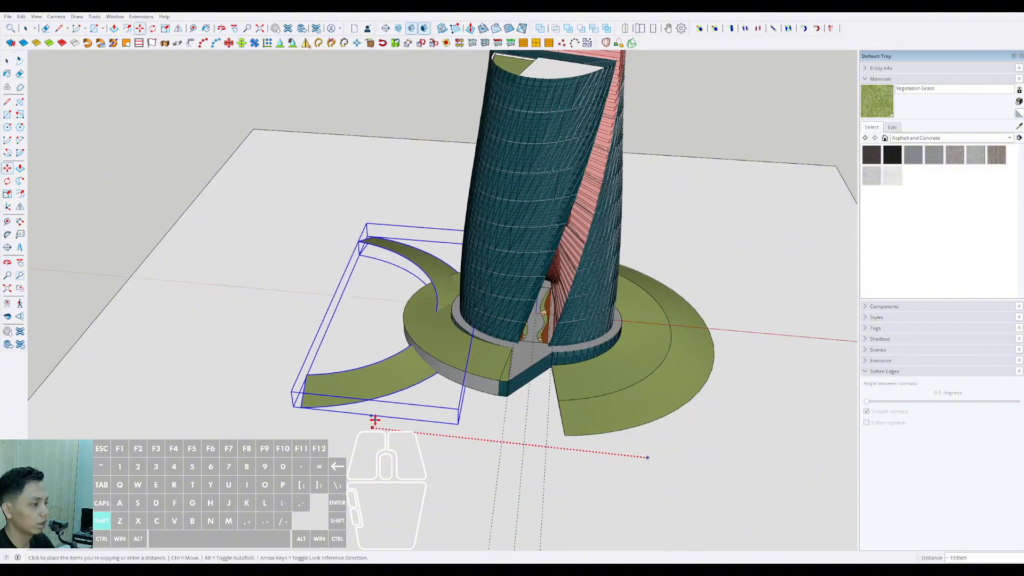
{"action": "left_click", "coordinate": [376, 419]}
{"action": "key", "text": "space"}
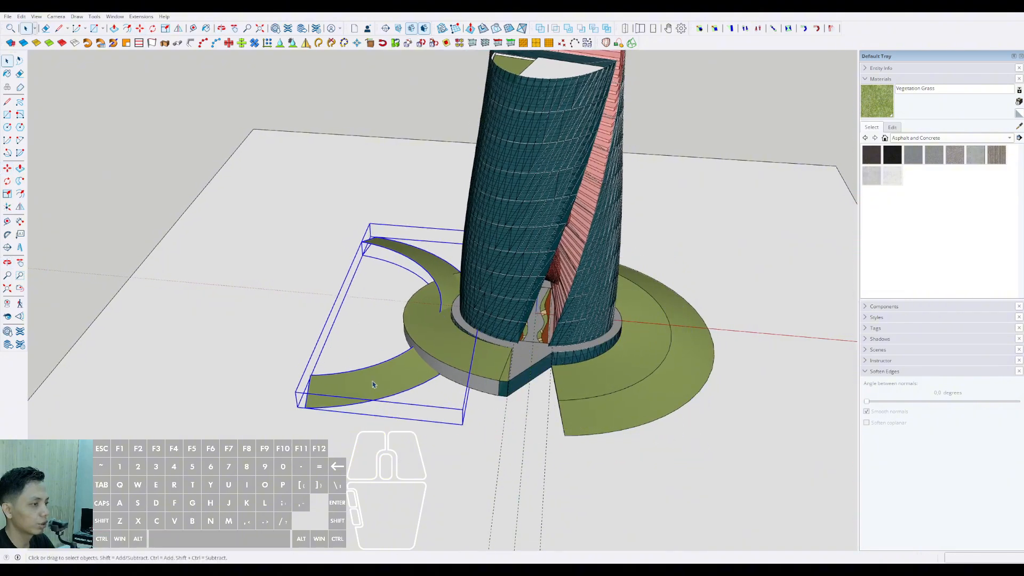
Step: Flip the slope copy along the red axis and move it by its inner corner against the opposite half of the base
{"action": "left_click", "coordinate": [179, 29]}
{"action": "left_click", "coordinate": [435, 213]}
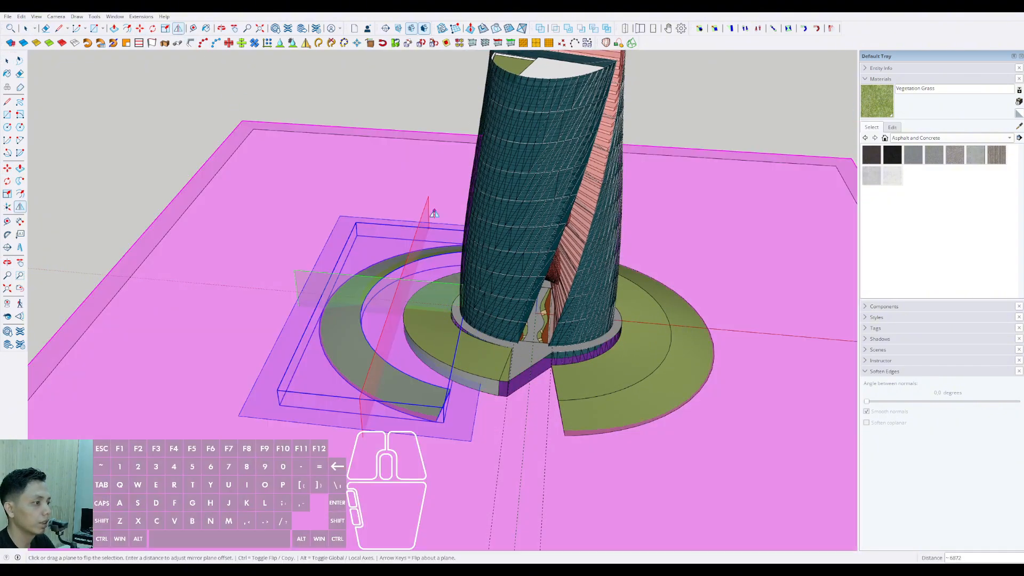
{"action": "scroll", "coordinate": [384, 375], "scroll_direction": "up", "scroll_amount": 5}
{"action": "middle_click_drag", "start_coordinate": [384, 375], "coordinate": [356, 365]}
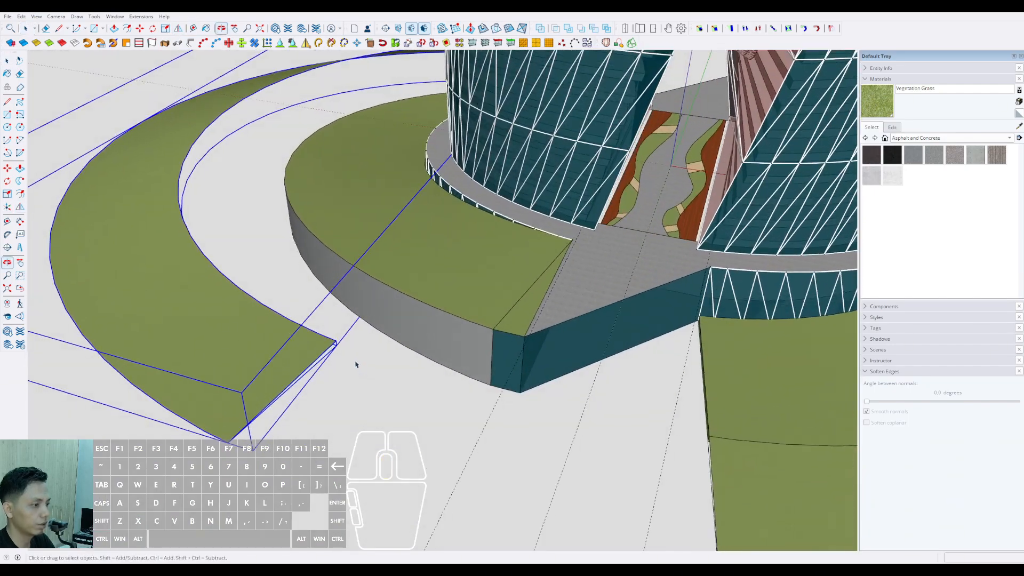
{"action": "key", "text": "m"}
{"action": "left_click", "coordinate": [334, 343]}
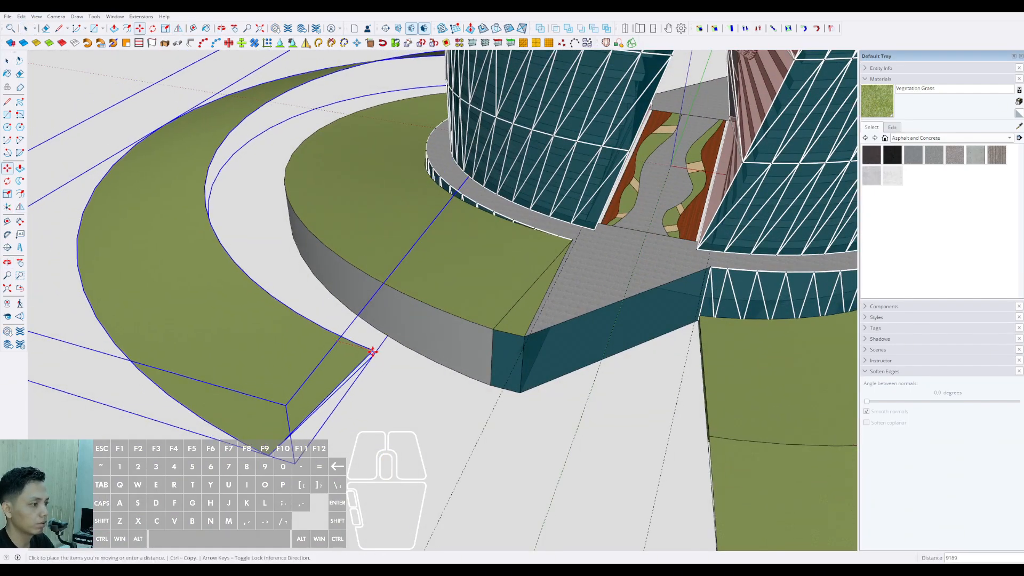
{"action": "key", "text": "shift"}
{"action": "scroll", "coordinate": [490, 372], "scroll_direction": "down", "scroll_amount": 3}
{"action": "middle_click_drag", "start_coordinate": [490, 372], "coordinate": [328, 395]}
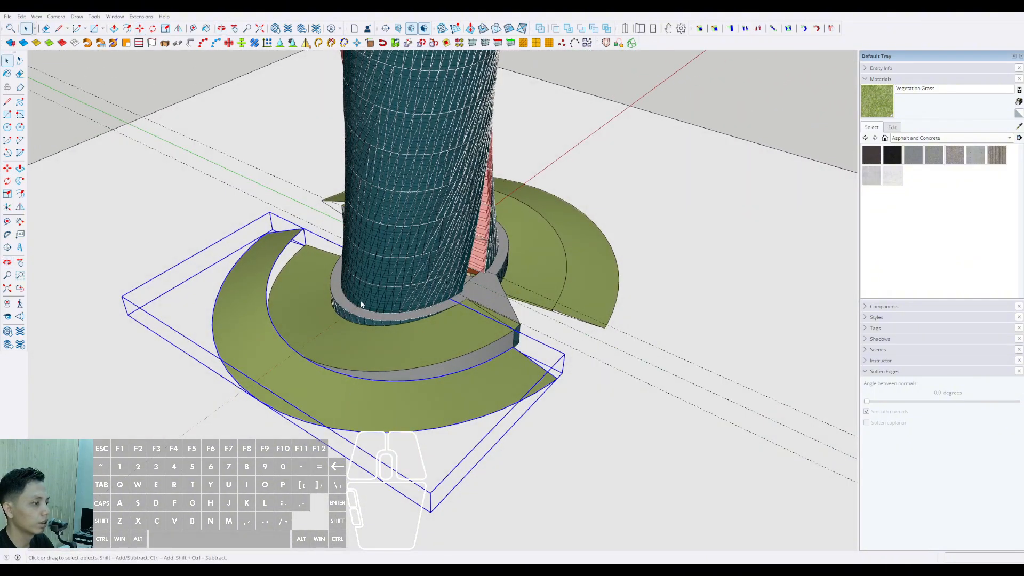
Step: Flip the slope copy along the green axis and move its inner corner onto the end corner of the base's curved grass edge
{"action": "left_click", "coordinate": [179, 29]}
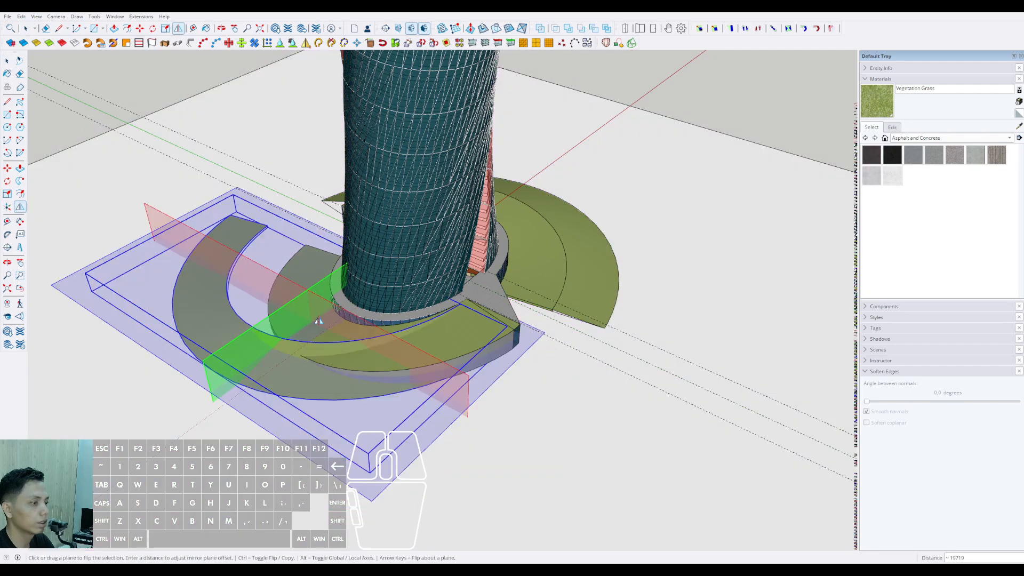
{"action": "middle_click_drag", "start_coordinate": [318, 321], "coordinate": [352, 421]}
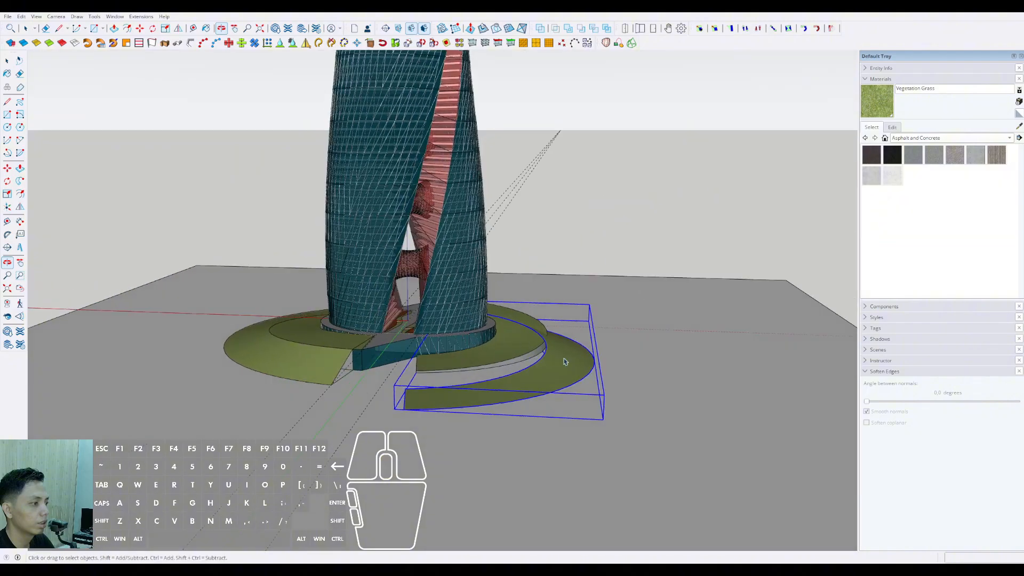
{"action": "scroll", "coordinate": [346, 431], "scroll_direction": "up", "scroll_amount": 4}
{"action": "scroll", "coordinate": [346, 430], "scroll_direction": "up", "scroll_amount": 6}
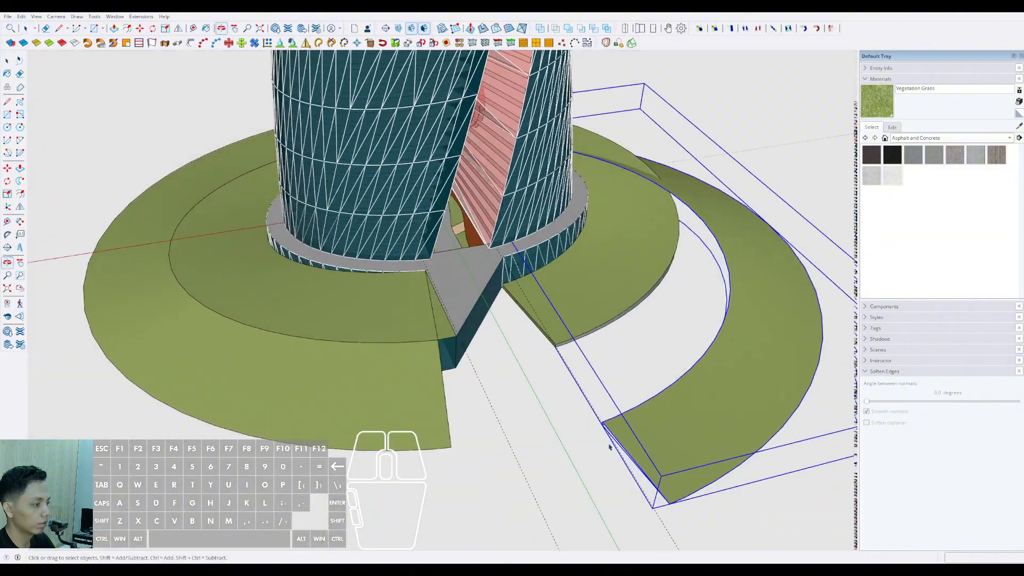
{"action": "key", "text": "m"}
{"action": "left_click", "coordinate": [600, 418]}
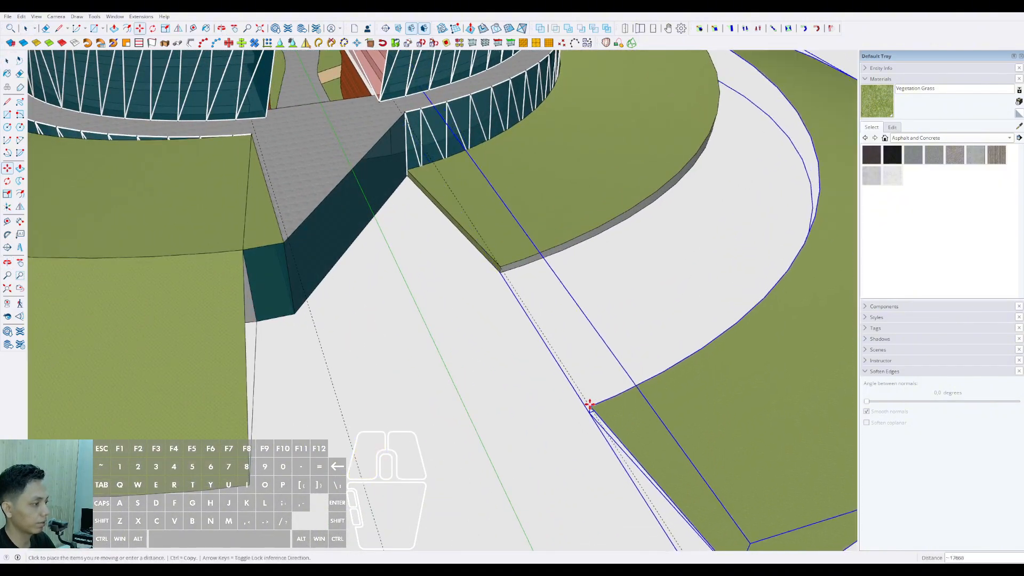
{"action": "key", "text": "shift"}
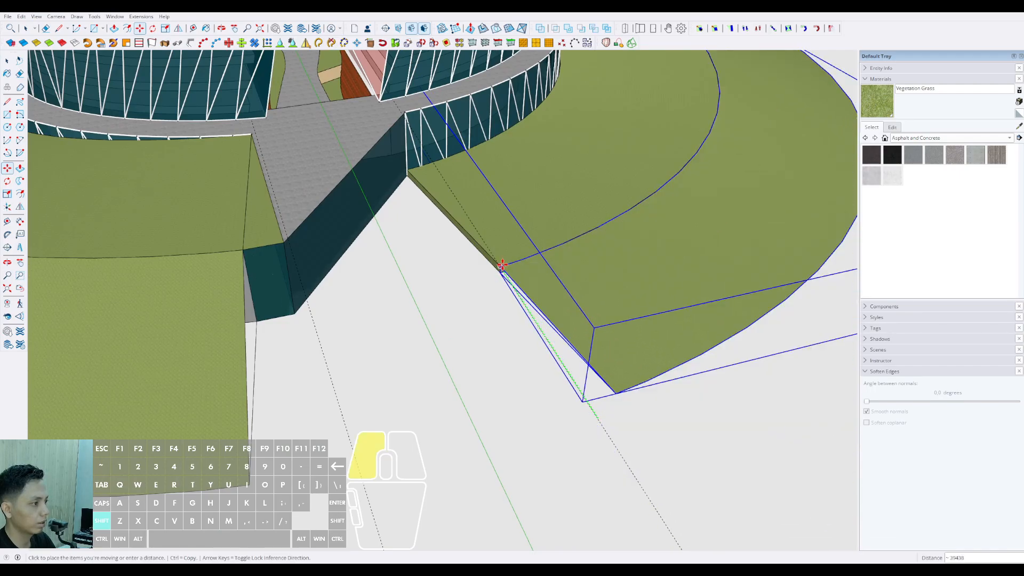
{"action": "left_click", "coordinate": [502, 265]}
{"action": "key", "text": "space"}
{"action": "scroll", "coordinate": [370, 311], "scroll_direction": "down", "scroll_amount": 10}
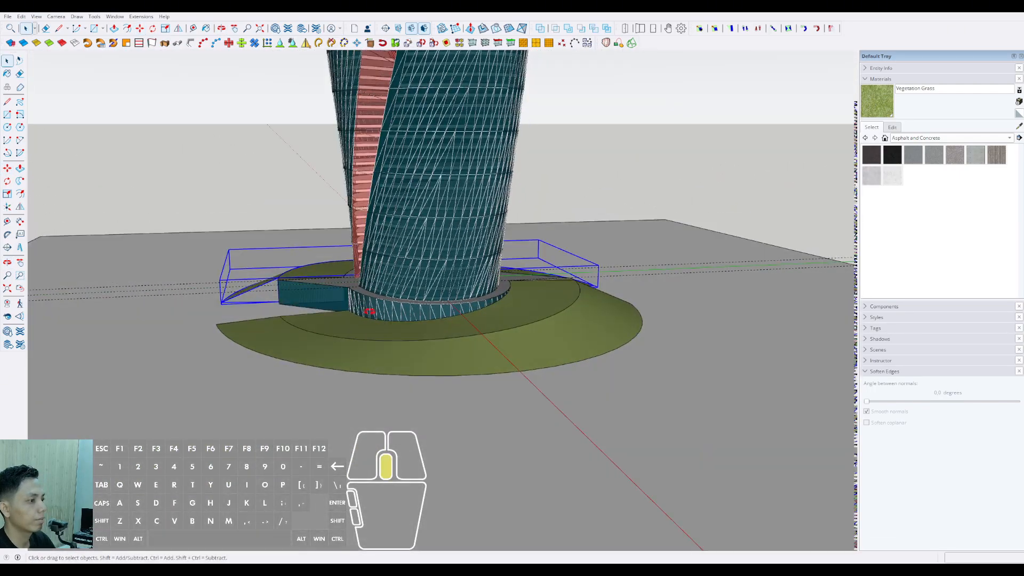
Step: Open the slope copy's group and close its open end with a triangular face, drawing a vertical edge and a ground edge
{"action": "middle_click_drag", "start_coordinate": [370, 311], "coordinate": [455, 382]}
{"action": "scroll", "coordinate": [371, 343], "scroll_direction": "up", "scroll_amount": 5}
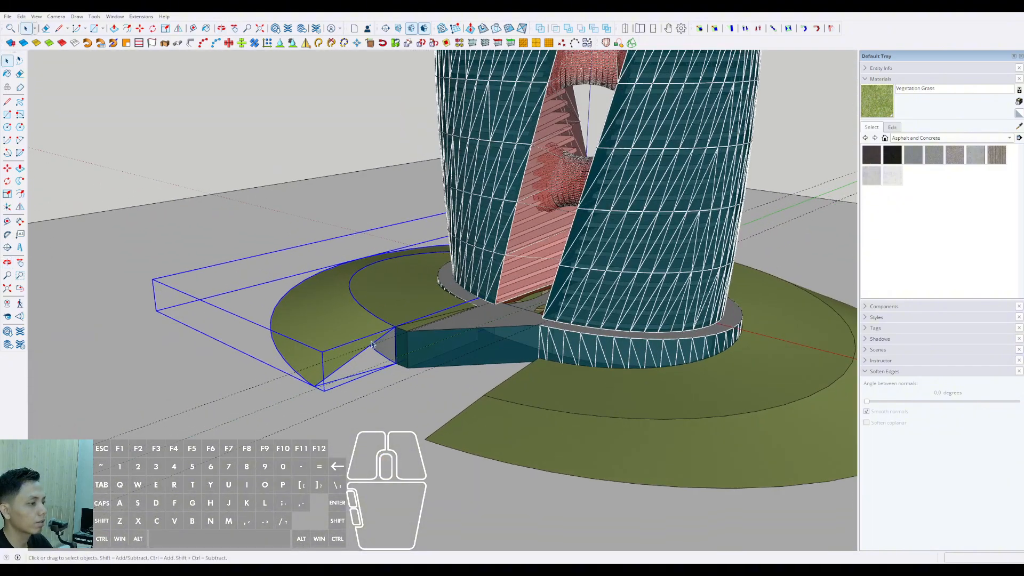
{"action": "scroll", "coordinate": [371, 344], "scroll_direction": "up", "scroll_amount": 2}
{"action": "scroll", "coordinate": [371, 342], "scroll_direction": "up", "scroll_amount": 2}
{"action": "double_click", "coordinate": [371, 341]}
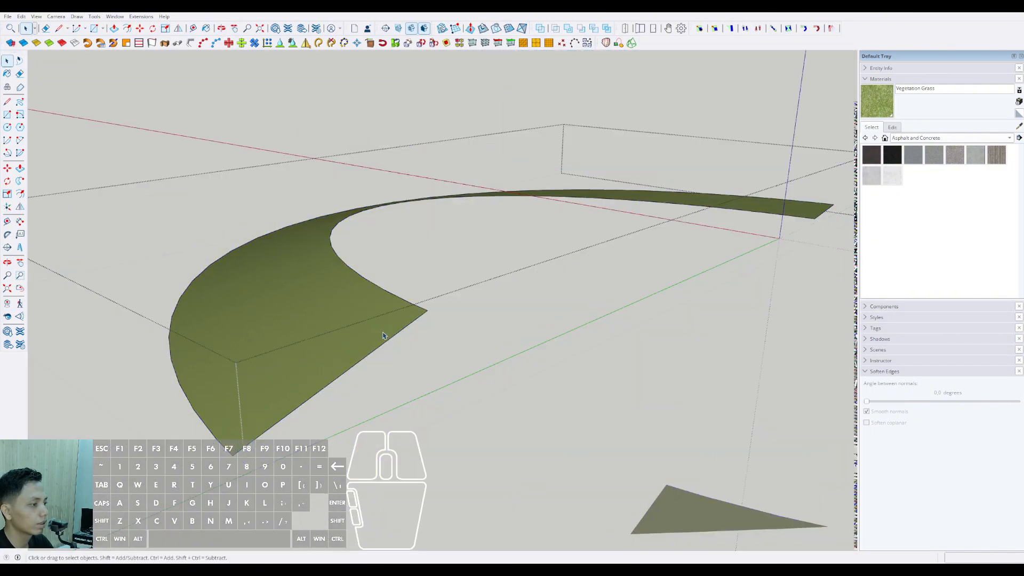
{"action": "triple_click", "coordinate": [382, 335]}
{"action": "key", "text": "d"}
{"action": "left_click", "coordinate": [428, 310]}
{"action": "key", "text": "shift"}
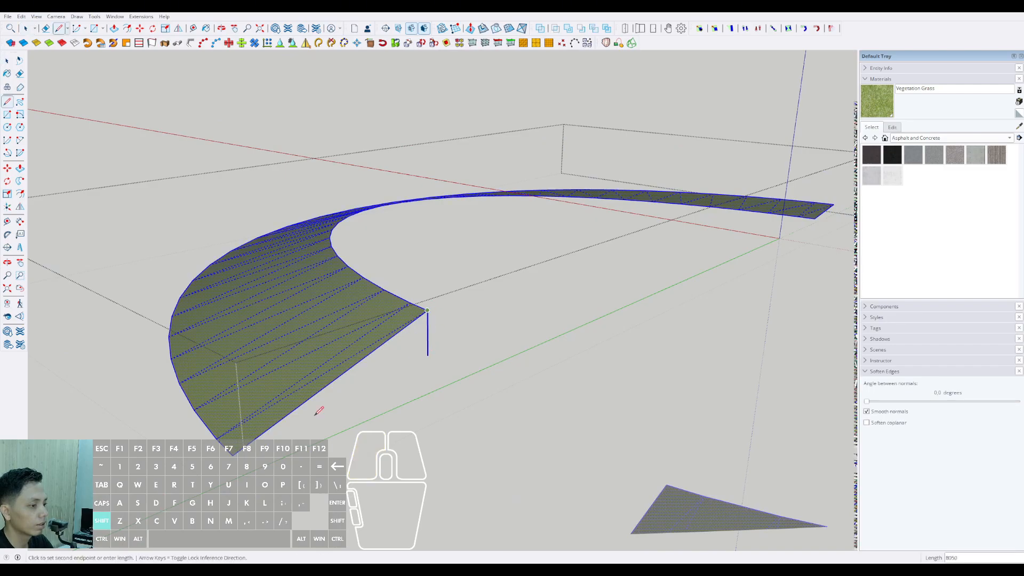
{"action": "left_click", "coordinate": [233, 455], "text": "shift"}
{"action": "left_click", "coordinate": [232, 456]}
{"action": "key", "text": "space"}
{"action": "scroll", "coordinate": [397, 372], "scroll_direction": "down", "scroll_amount": 3}
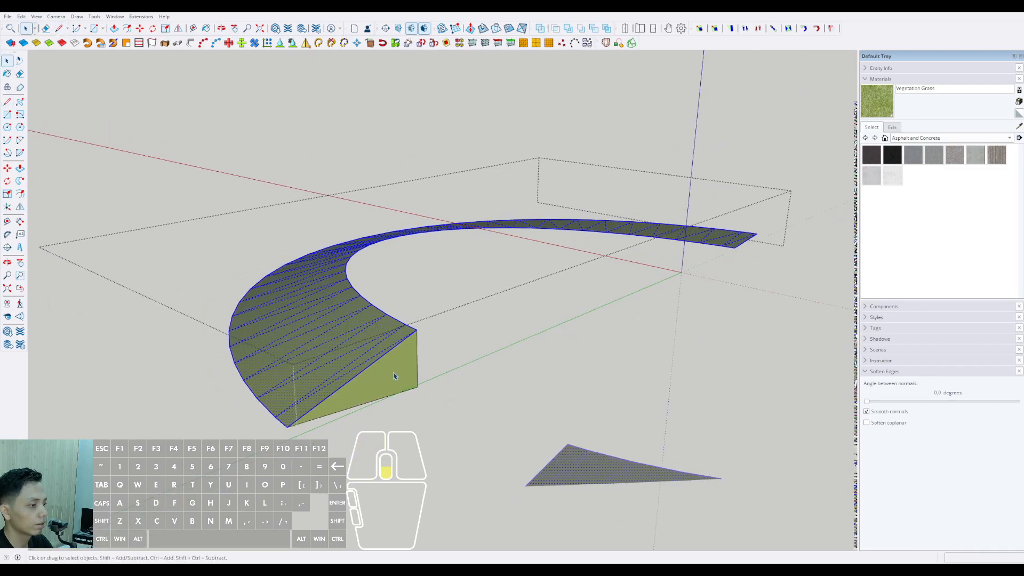
Step: Paint the triangular end face of the slope copy with Concrete Form 4x8 and leave the group
{"action": "left_click", "coordinate": [396, 372]}
{"action": "left_click", "coordinate": [978, 157]}
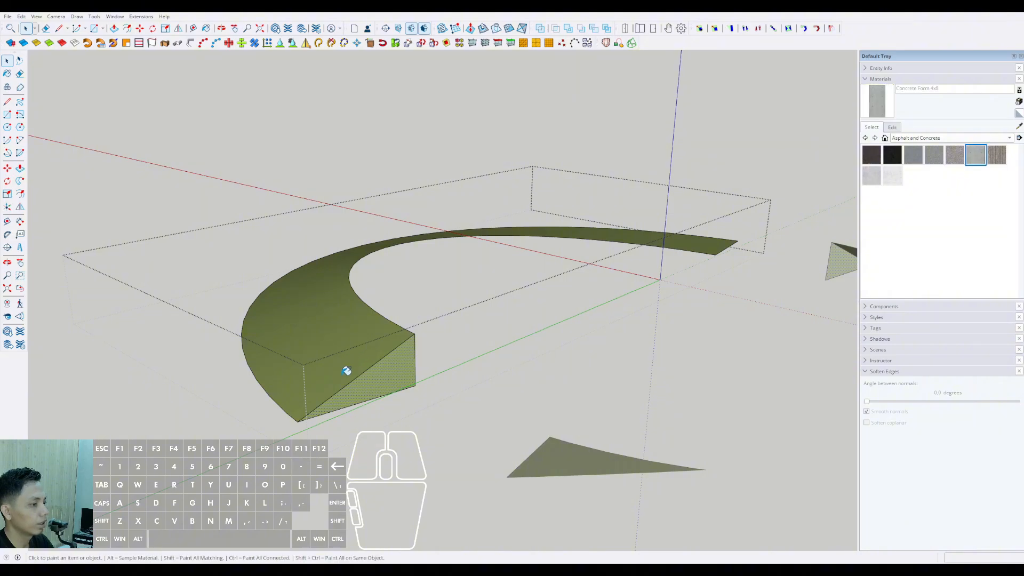
{"action": "left_click", "coordinate": [377, 387]}
{"action": "key", "text": "space"}
{"action": "scroll", "coordinate": [382, 213], "scroll_direction": "down", "scroll_amount": 3}
{"action": "left_click", "coordinate": [376, 191]}
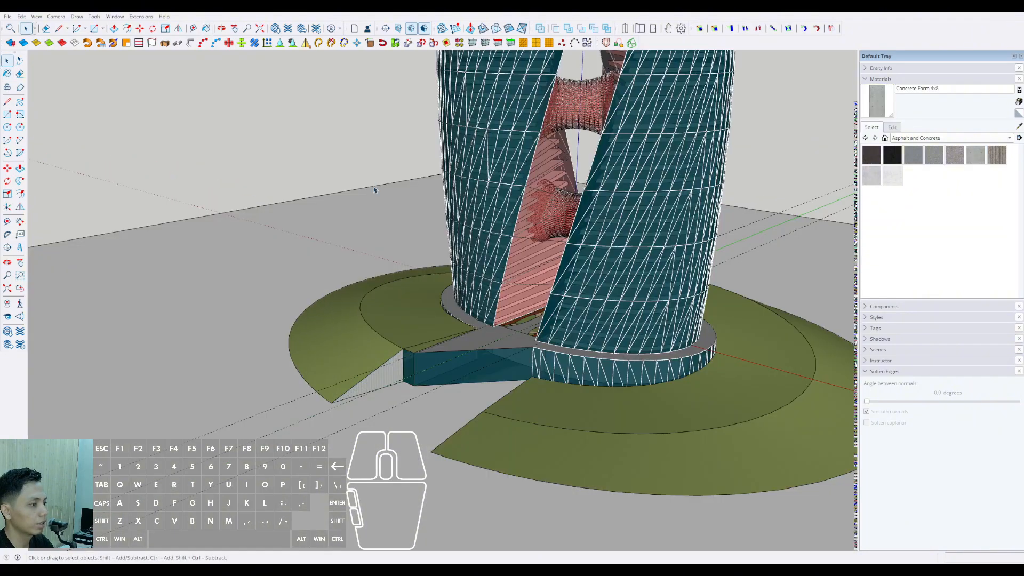
Step: Examine the tower and the grass slopes around its base from several sides
{"action": "scroll", "coordinate": [538, 368], "scroll_direction": "down", "scroll_amount": 3}
{"action": "mouse_move", "coordinate": [539, 368]}
{"action": "middle_mouse_down", "text": "shift"}
{"action": "mouse_move", "coordinate": [438, 377]}
{"action": "mouse_move", "coordinate": [537, 422]}
{"action": "mouse_move", "coordinate": [699, 421]}
{"action": "mouse_move", "coordinate": [709, 466]}
{"action": "mouse_move", "coordinate": [757, 446]}
{"action": "middle_mouse_up", "text": "shift"}
{"action": "scroll", "coordinate": [439, 377], "scroll_direction": "down", "scroll_amount": 2}
{"action": "scroll", "coordinate": [552, 451], "scroll_direction": "up", "scroll_amount": 3}
{"action": "mouse_move", "coordinate": [553, 451]}
{"action": "middle_mouse_down", "text": "shift"}
{"action": "mouse_move", "coordinate": [612, 463]}
{"action": "mouse_move", "coordinate": [377, 385]}
{"action": "middle_mouse_up", "text": "shift"}
{"action": "scroll", "coordinate": [379, 385], "scroll_direction": "down", "scroll_amount": 3}
{"action": "middle_click_drag", "start_coordinate": [475, 393], "coordinate": [415, 349]}
{"action": "scroll", "coordinate": [462, 385], "scroll_direction": "up", "scroll_amount": 3}
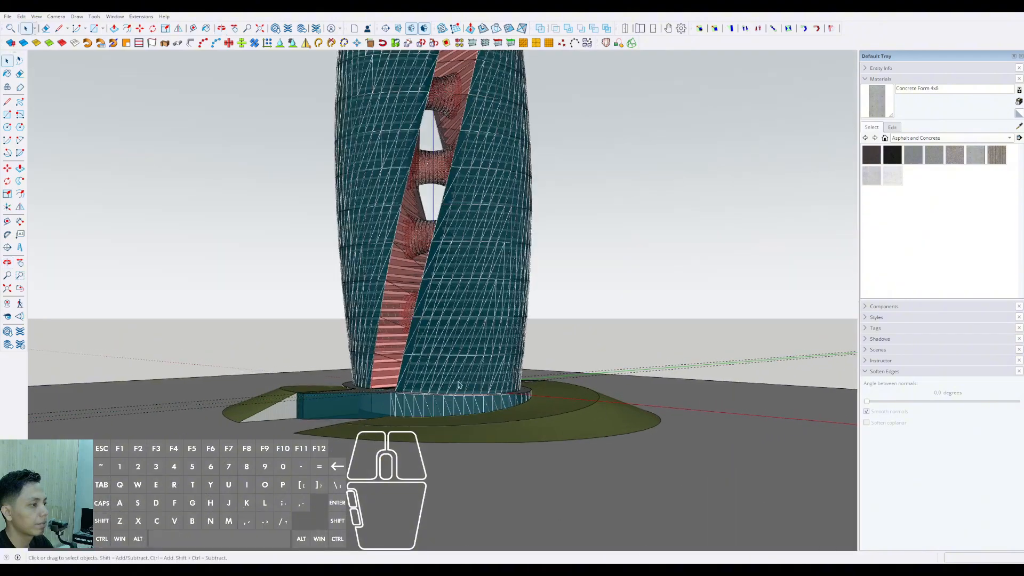
{"action": "mouse_move", "coordinate": [461, 389]}
{"action": "middle_mouse_down", "text": "shift"}
{"action": "mouse_move", "coordinate": [490, 450]}
{"action": "mouse_move", "coordinate": [475, 445]}
{"action": "mouse_move", "coordinate": [521, 450]}
{"action": "mouse_move", "coordinate": [340, 441]}
{"action": "mouse_move", "coordinate": [347, 419]}
{"action": "middle_mouse_up", "text": "shift"}
{"action": "scroll", "coordinate": [491, 450], "scroll_direction": "down", "scroll_amount": 1}
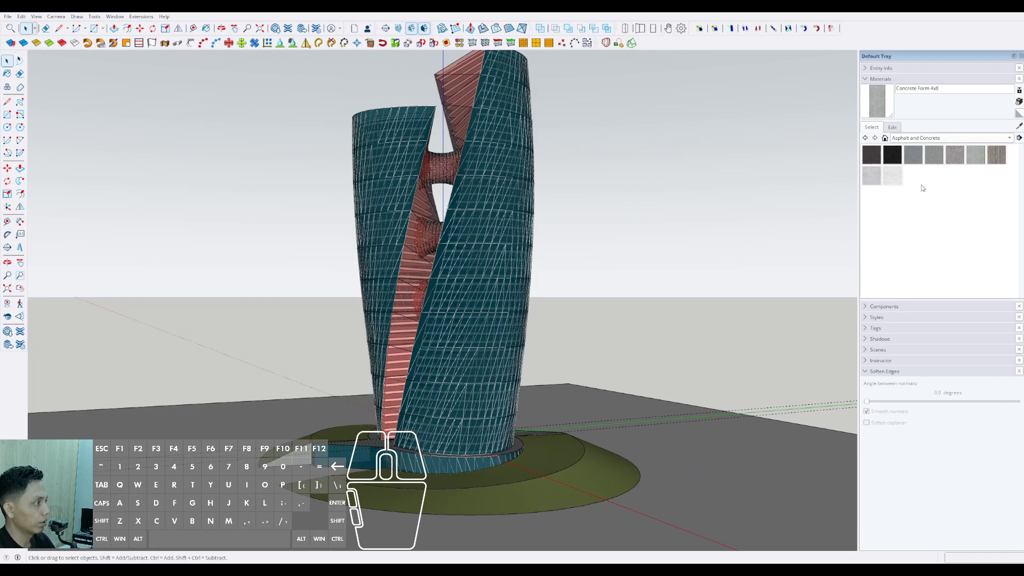
Step: Switch from the materials to the component library and open its Components Sampler collection
{"action": "left_click", "coordinate": [1010, 139]}
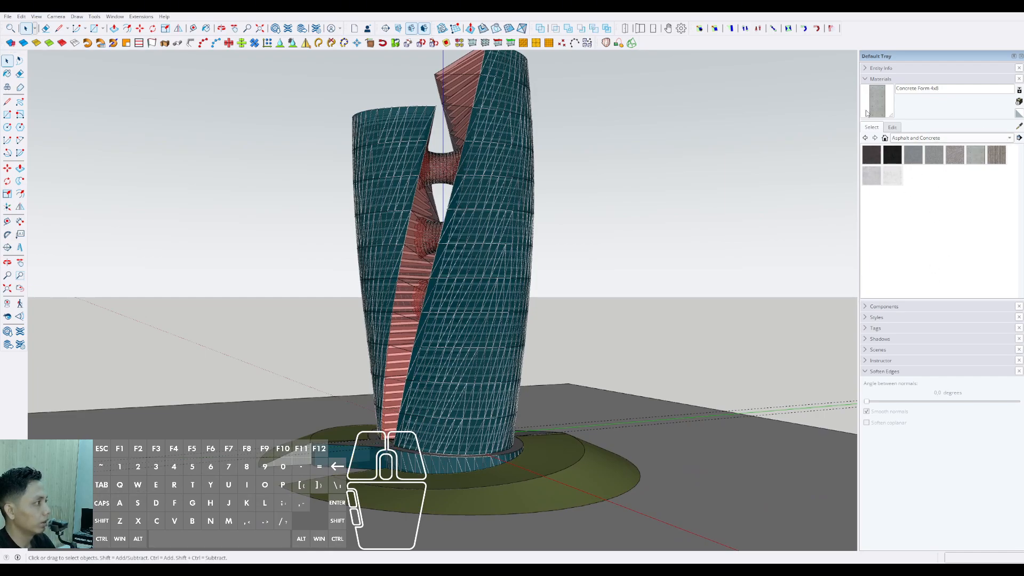
{"action": "left_click", "coordinate": [868, 79]}
{"action": "left_click", "coordinate": [866, 90]}
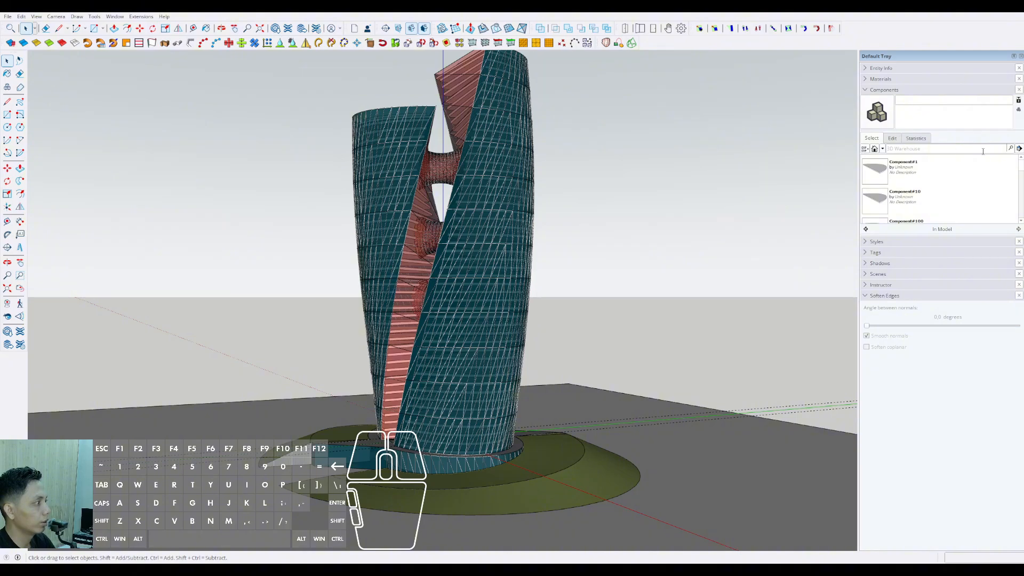
{"action": "left_click_drag", "start_coordinate": [1019, 180], "coordinate": [1022, 188]}
{"action": "left_click", "coordinate": [878, 149]}
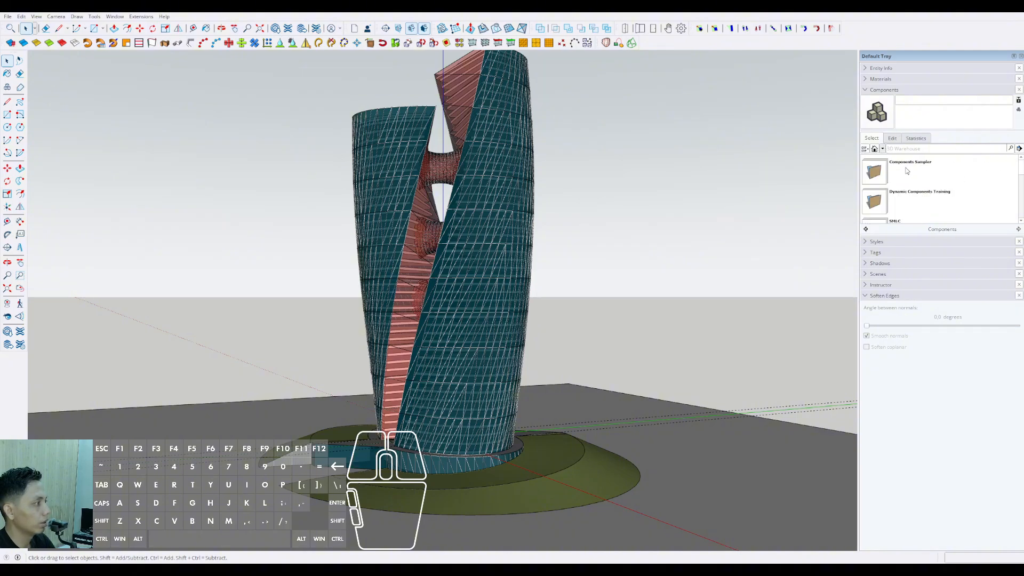
{"action": "left_click", "coordinate": [873, 176]}
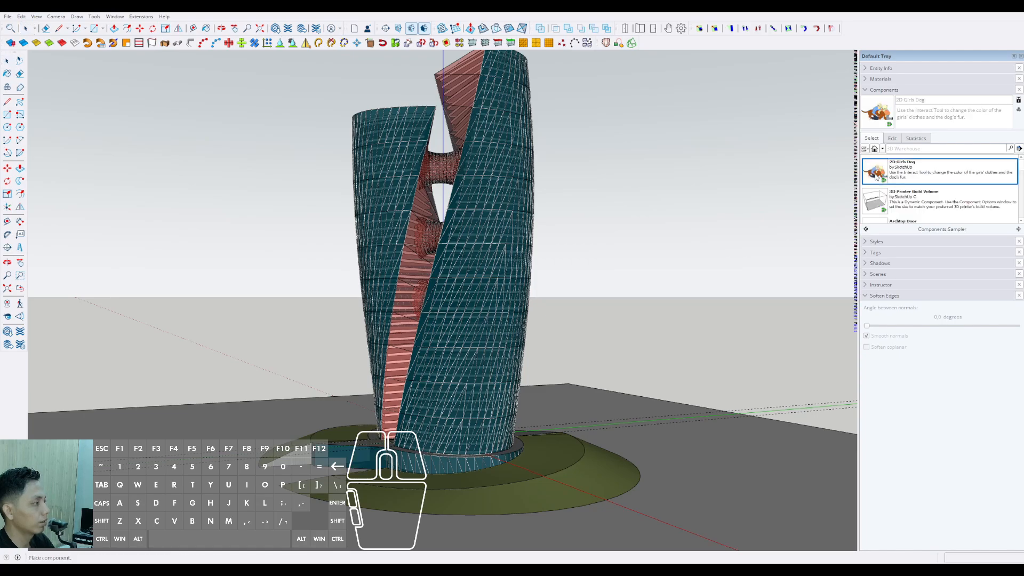
Step: Place the Tree 2D Deciduous component on the ground beside the pointed tip of the near grass slope
{"action": "scroll", "coordinate": [891, 190], "scroll_direction": "down", "scroll_amount": 6}
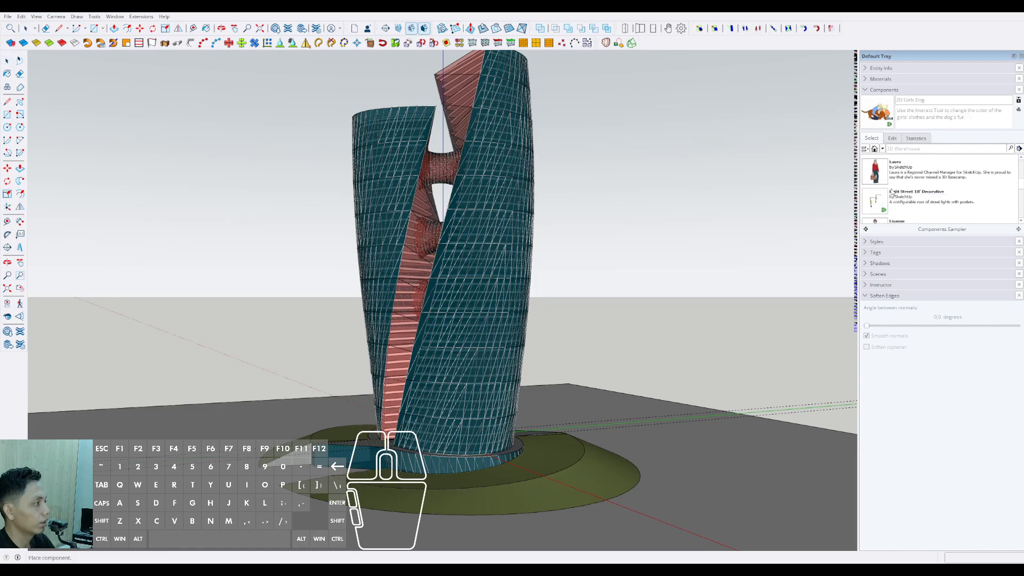
{"action": "scroll", "coordinate": [889, 189], "scroll_direction": "down", "scroll_amount": 6}
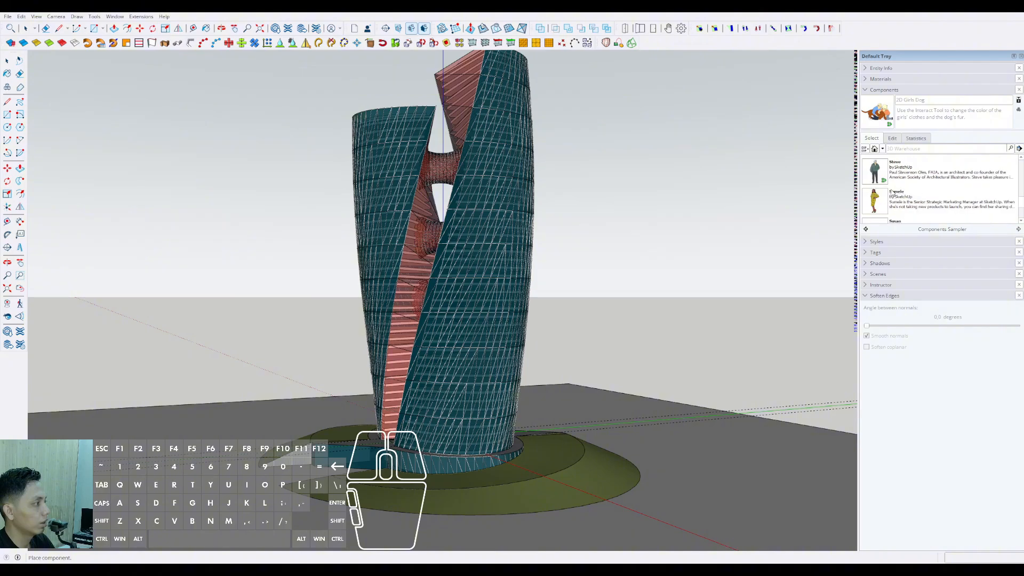
{"action": "scroll", "coordinate": [887, 183], "scroll_direction": "up", "scroll_amount": 2}
{"action": "left_click", "coordinate": [885, 172]}
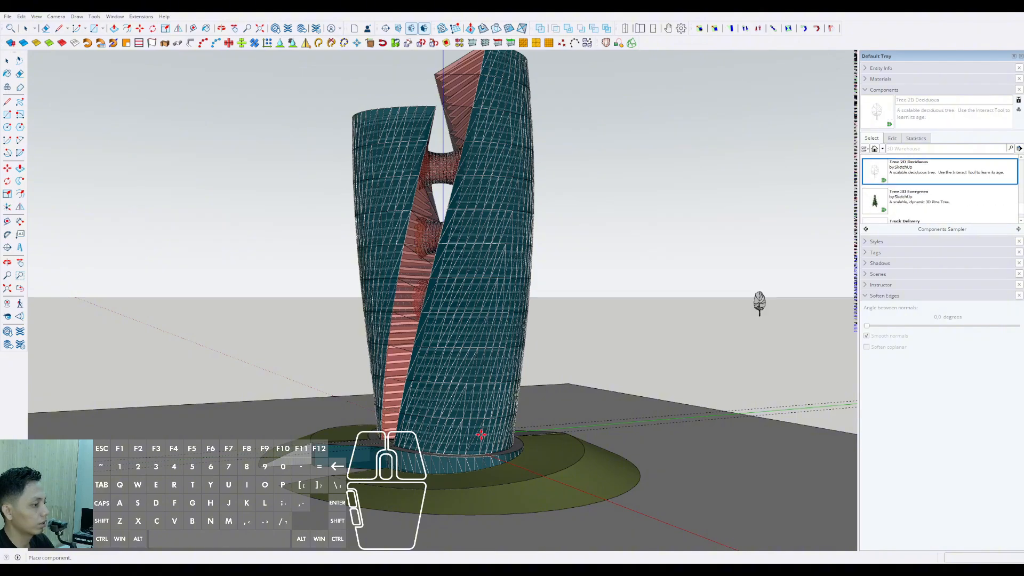
{"action": "middle_click_drag", "start_coordinate": [311, 504], "coordinate": [337, 482], "text": "shift"}
{"action": "scroll", "coordinate": [337, 482], "scroll_direction": "up", "scroll_amount": 6}
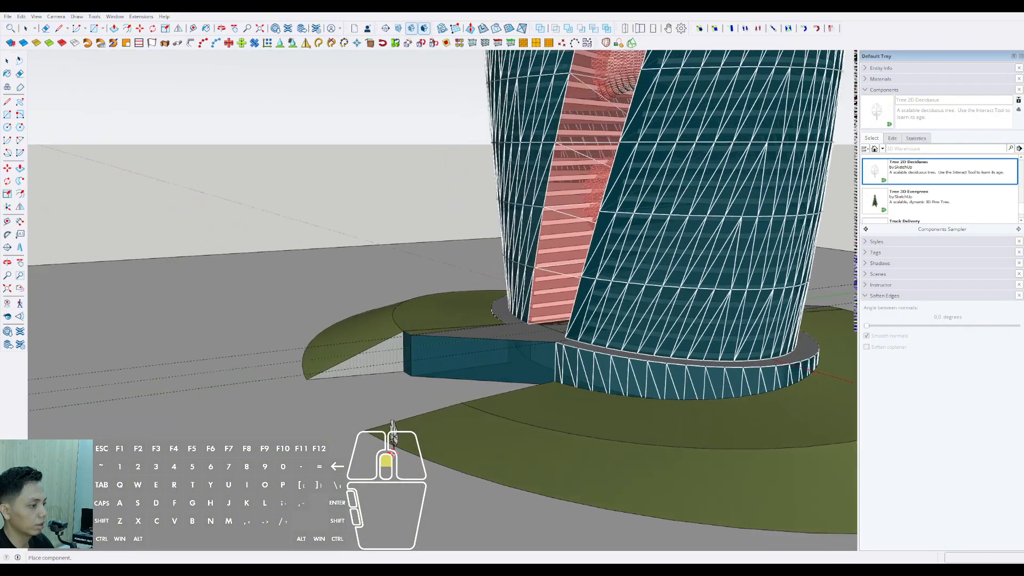
{"action": "scroll", "coordinate": [377, 433], "scroll_direction": "up", "scroll_amount": 3}
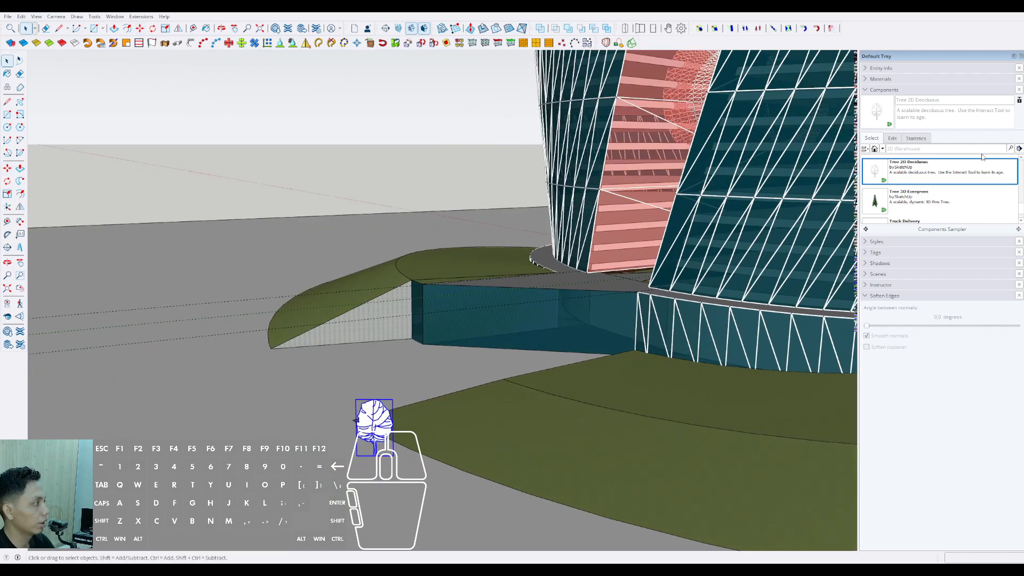
Step: Paint the placed tree with Translucent Glass Dark Green from the Glass and Mirrors materials
{"action": "left_click", "coordinate": [869, 91]}
{"action": "left_click", "coordinate": [869, 80]}
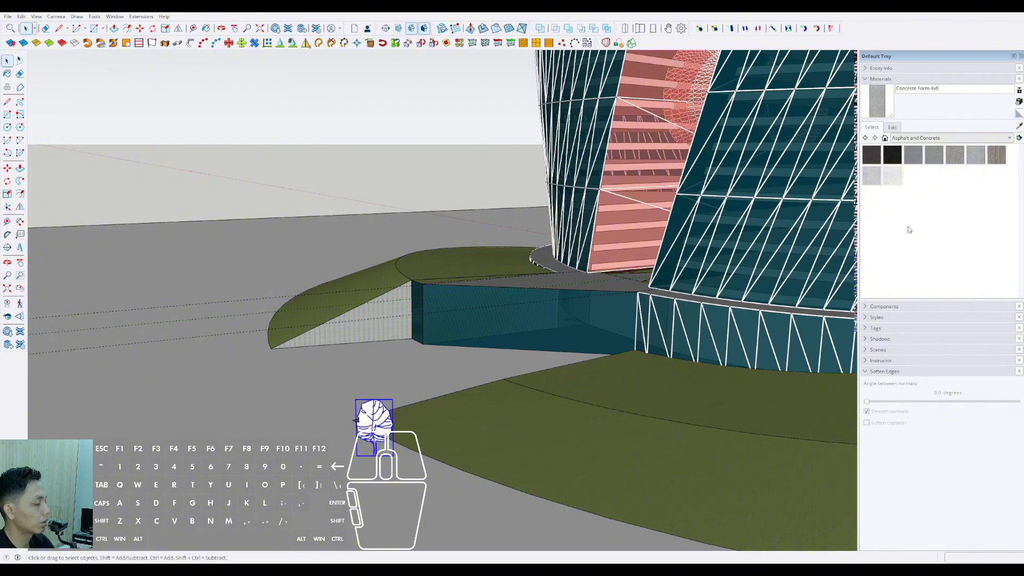
{"action": "left_click", "coordinate": [906, 172]}
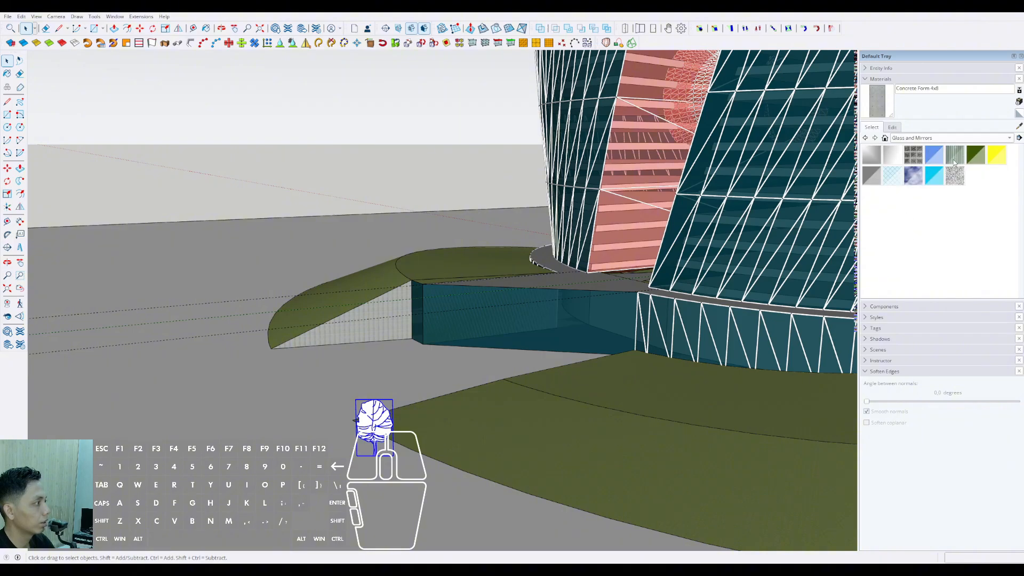
{"action": "left_click", "coordinate": [974, 154]}
{"action": "middle_click_drag", "start_coordinate": [373, 421], "coordinate": [487, 421]}
Step: Move the tree by its trunk base onto the pointed tip of the near grass slope
{"action": "key", "text": "m"}
{"action": "left_click", "coordinate": [488, 422]}
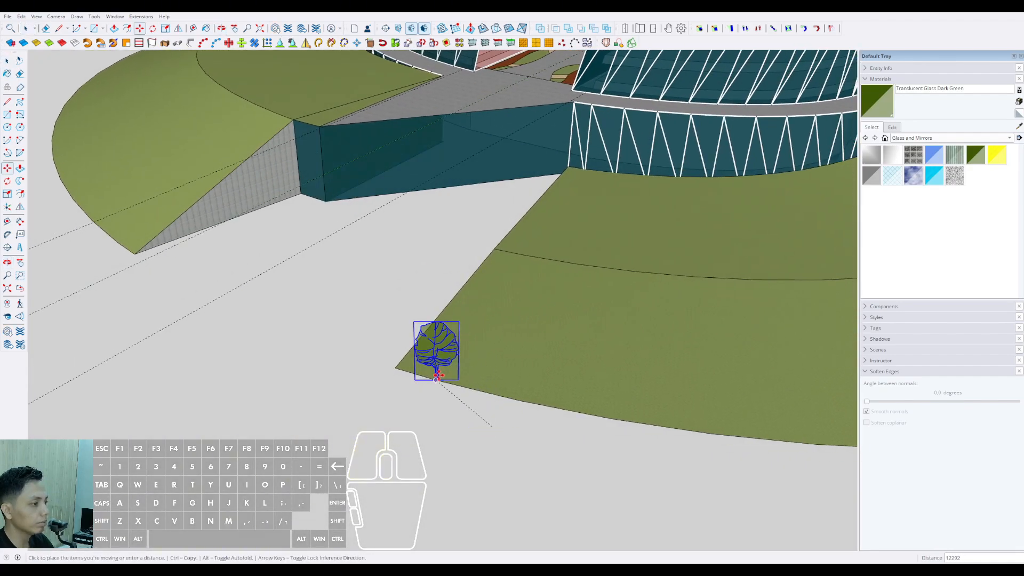
{"action": "scroll", "coordinate": [430, 371], "scroll_direction": "up", "scroll_amount": 3}
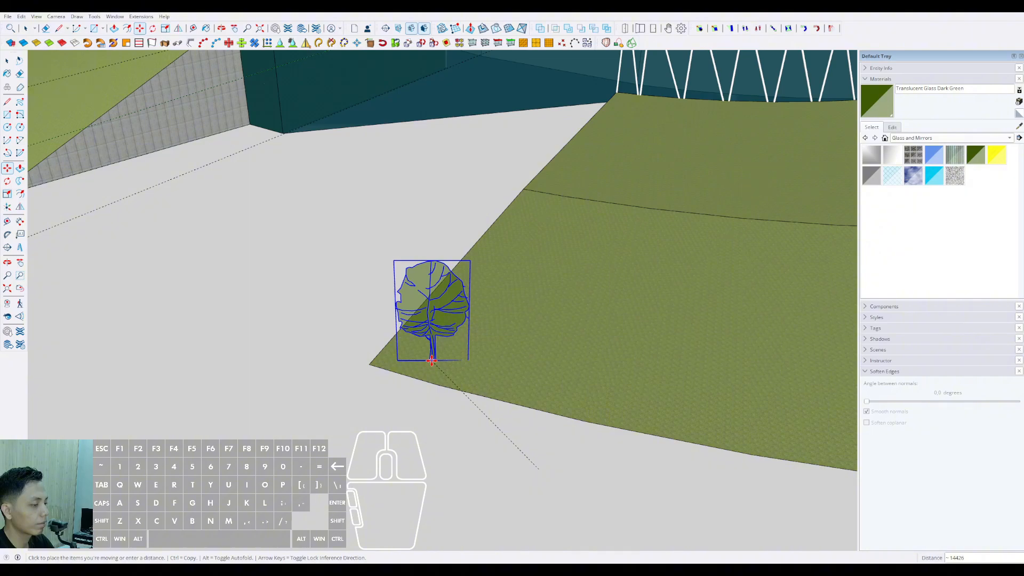
{"action": "left_click", "coordinate": [431, 358]}
{"action": "key", "text": "space"}
Step: Open the near grass slope's group and copy its outer curved ground edge
{"action": "double_click", "coordinate": [421, 383]}
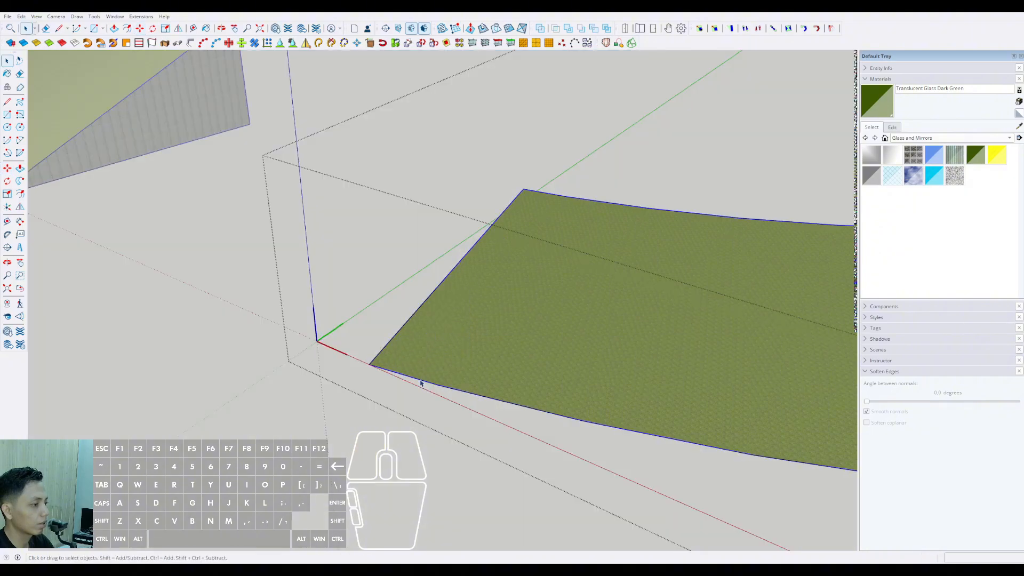
{"action": "scroll", "coordinate": [421, 383], "scroll_direction": "down", "scroll_amount": 8}
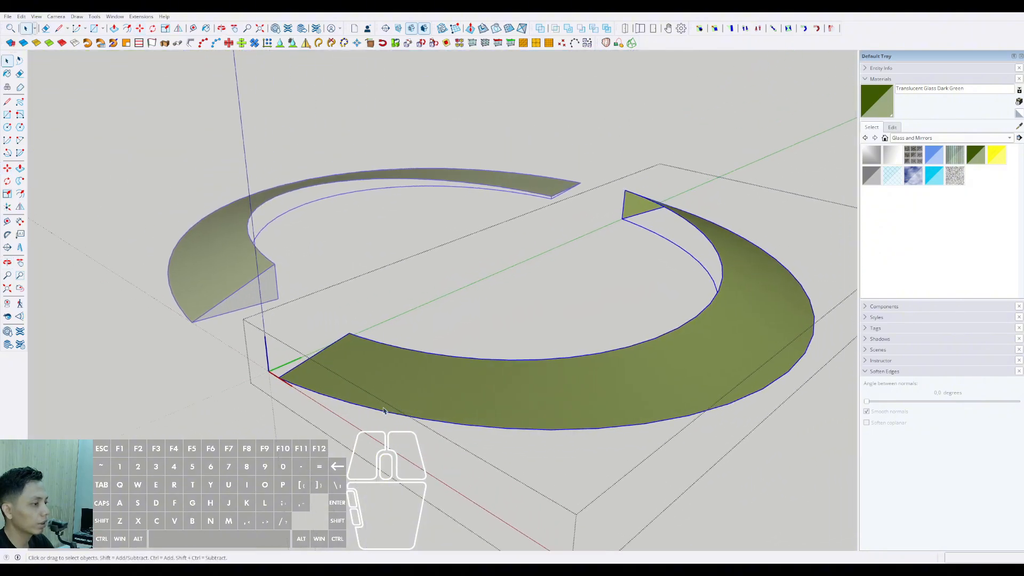
{"action": "scroll", "coordinate": [384, 410], "scroll_direction": "up", "scroll_amount": 1}
{"action": "left_click", "coordinate": [352, 403]}
{"action": "scroll", "coordinate": [352, 403], "scroll_direction": "down", "scroll_amount": 1}
{"action": "middle_click_drag", "start_coordinate": [373, 409], "coordinate": [426, 426]}
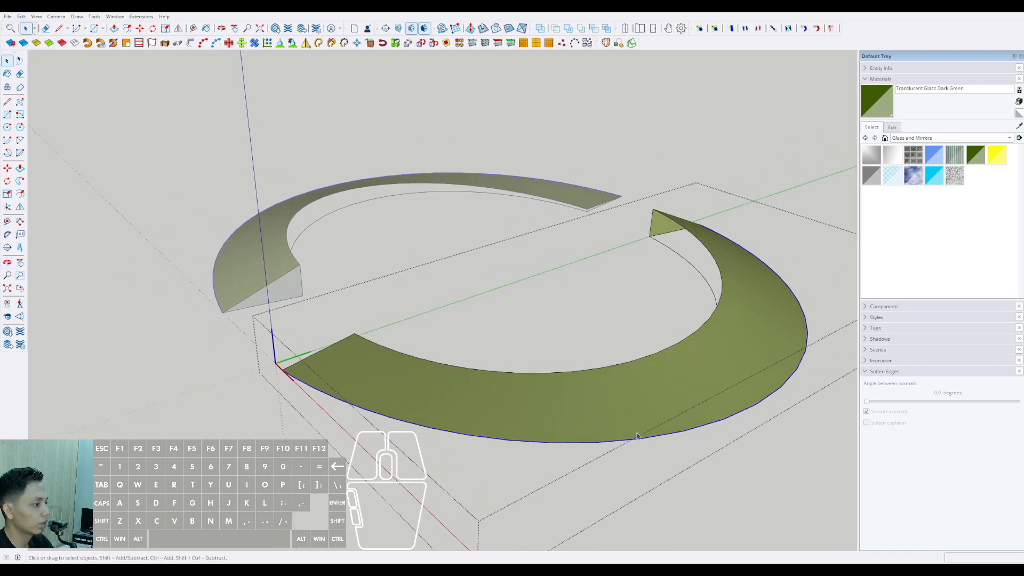
{"action": "key", "text": "c"}
Step: Leave the slope's group and paste the copied outer edge in place
{"action": "scroll", "coordinate": [501, 410], "scroll_direction": "down", "scroll_amount": 2}
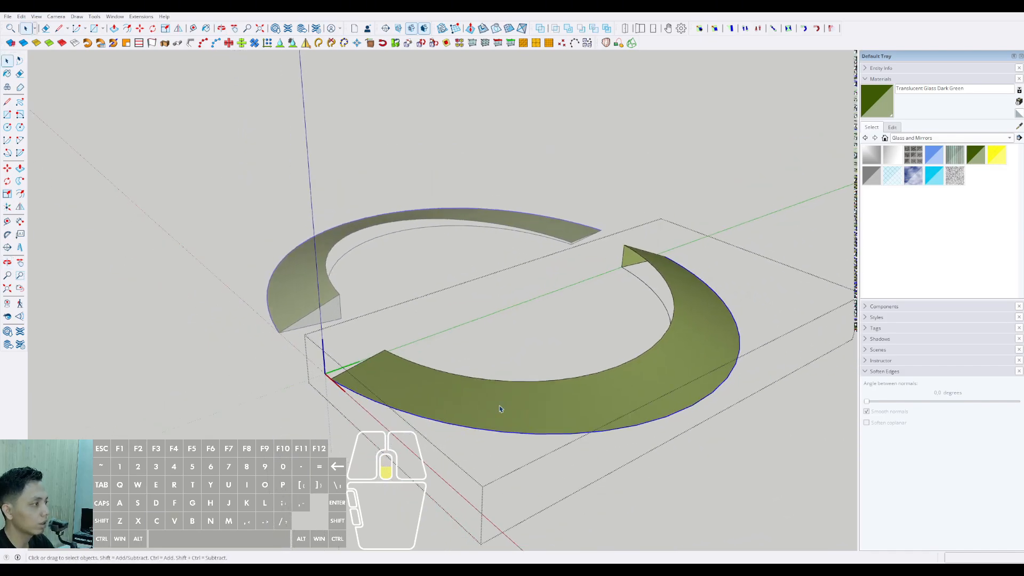
{"action": "left_click", "coordinate": [771, 212]}
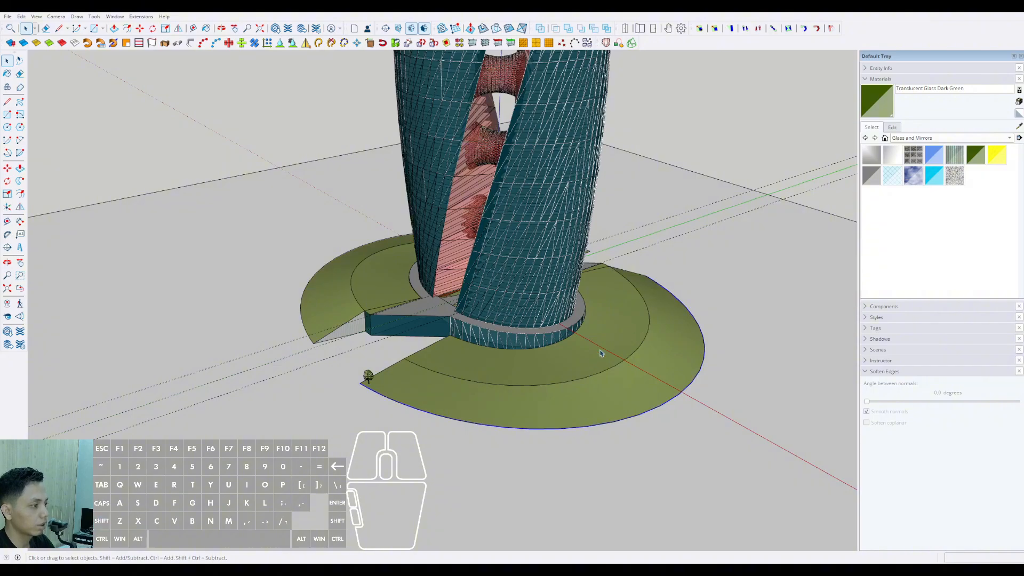
{"action": "scroll", "coordinate": [412, 401], "scroll_direction": "up", "scroll_amount": 3}
{"action": "middle_click_drag", "start_coordinate": [375, 400], "coordinate": [426, 369]}
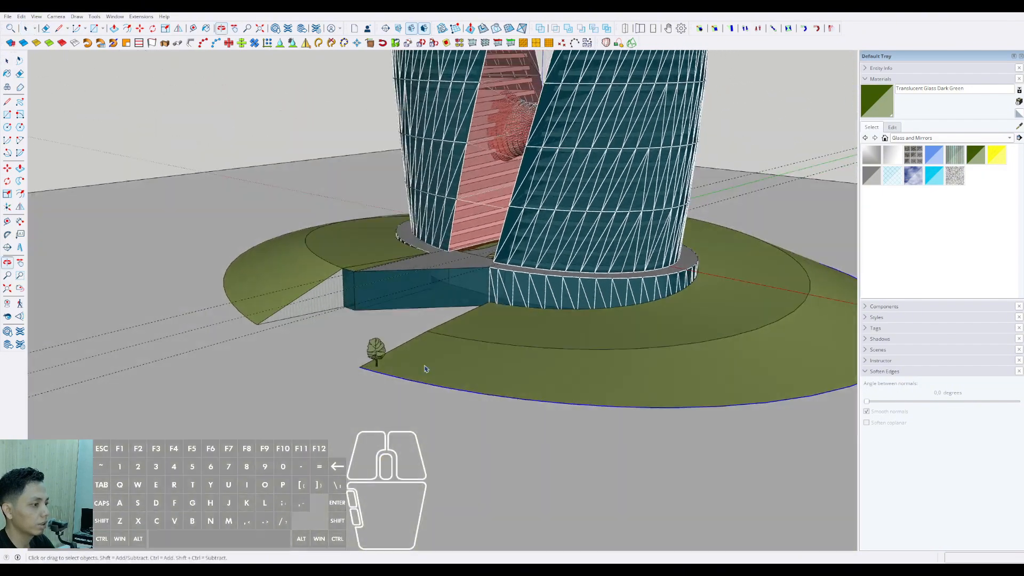
{"action": "left_click", "coordinate": [21, 17]}
Step: Try to copy the tree along the pasted outer edge with a distance of 9000 between copies
{"action": "scroll", "coordinate": [357, 376], "scroll_direction": "up", "scroll_amount": 3}
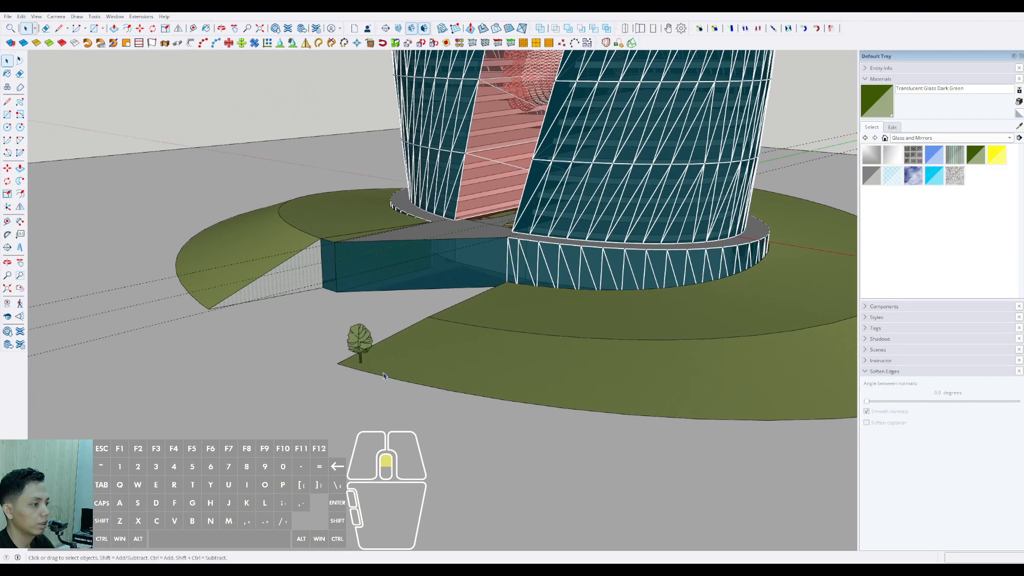
{"action": "left_click", "coordinate": [360, 374]}
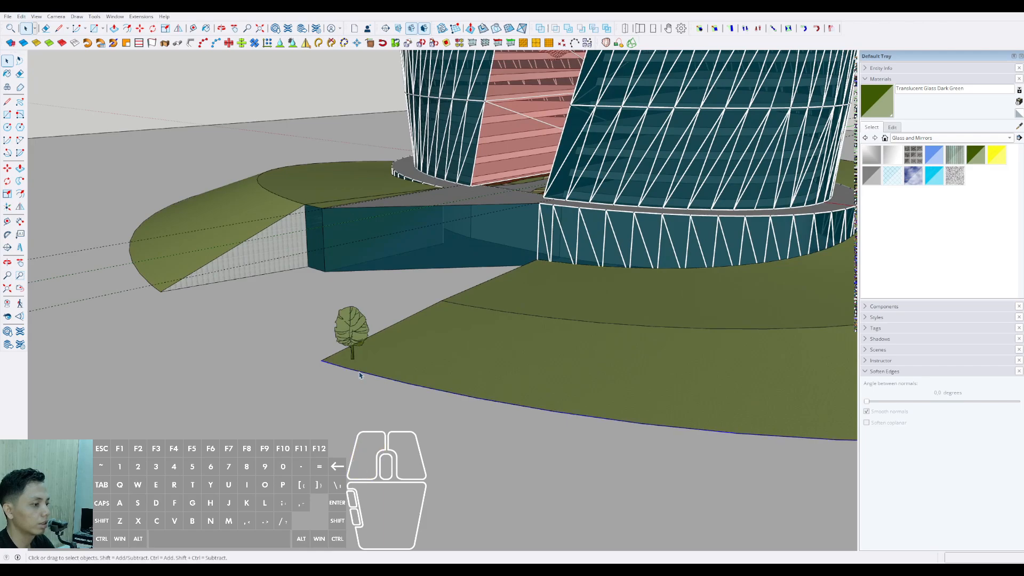
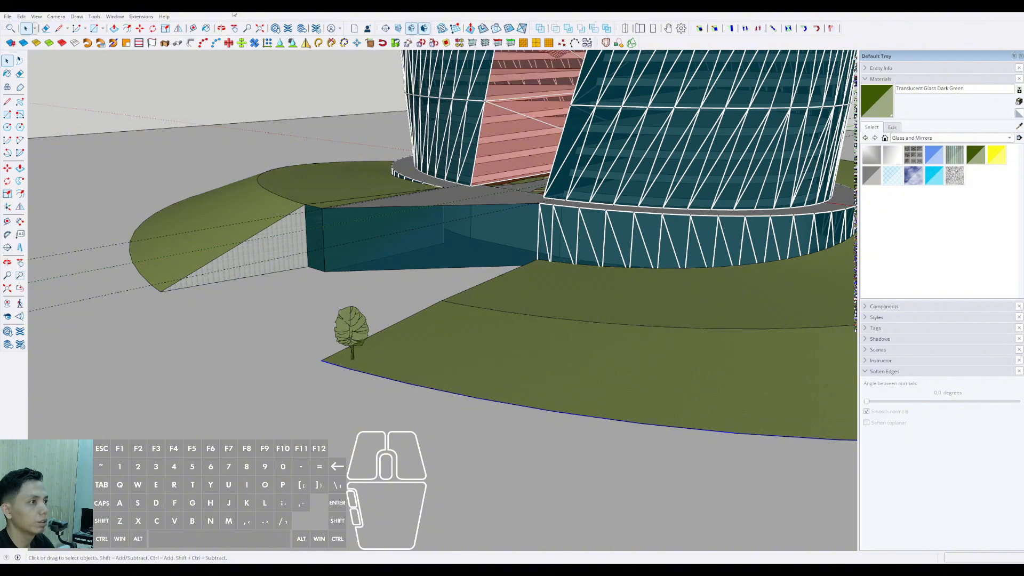
{"action": "left_click", "coordinate": [203, 44]}
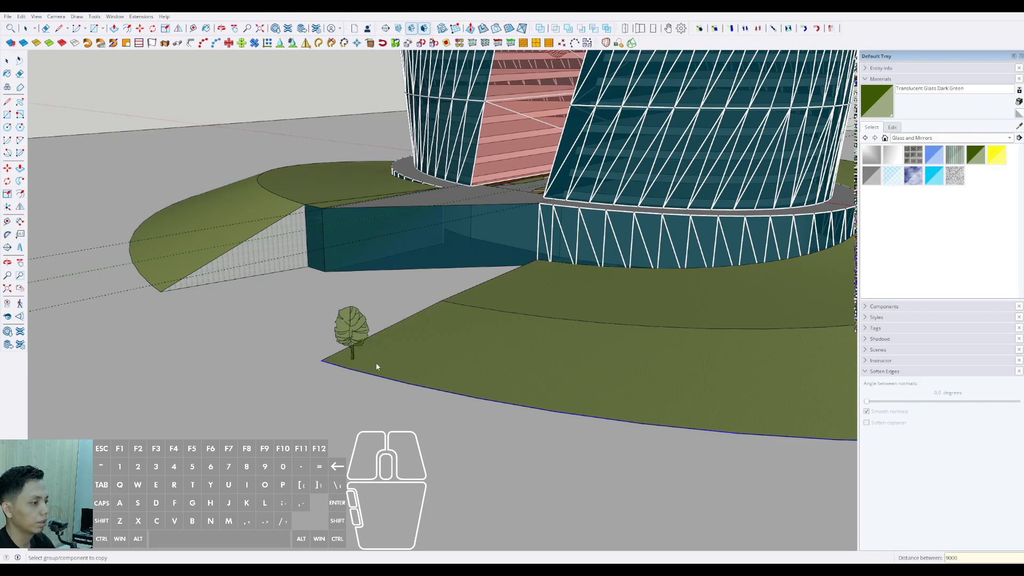
{"action": "left_click", "coordinate": [354, 328]}
{"action": "middle_click_drag", "start_coordinate": [354, 328], "coordinate": [533, 472]}
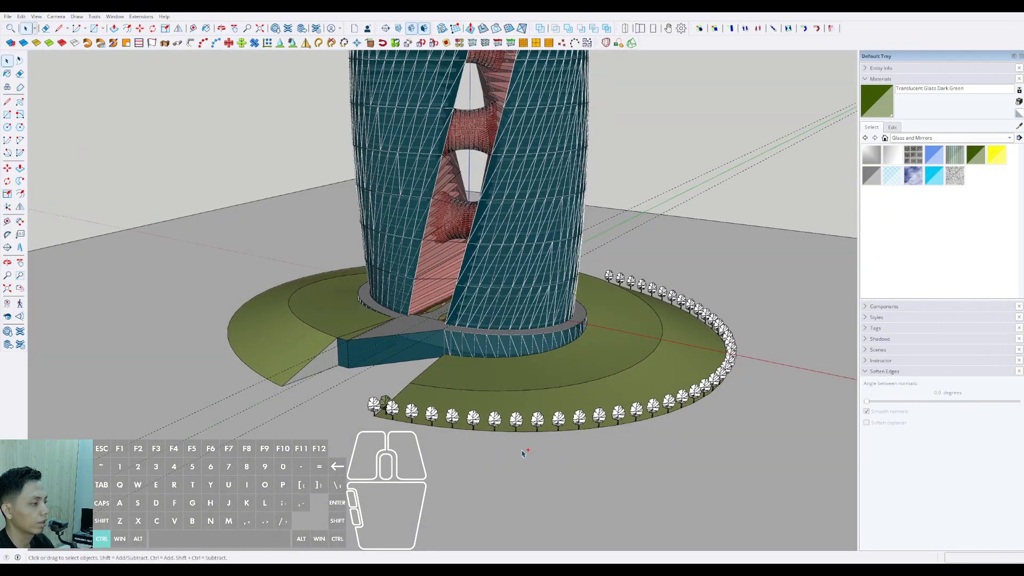
Step: Stretch the original tree at the slope's tip slightly taller with the Scale tool
{"action": "scroll", "coordinate": [376, 399], "scroll_direction": "up", "scroll_amount": 3}
{"action": "left_click", "coordinate": [377, 400]}
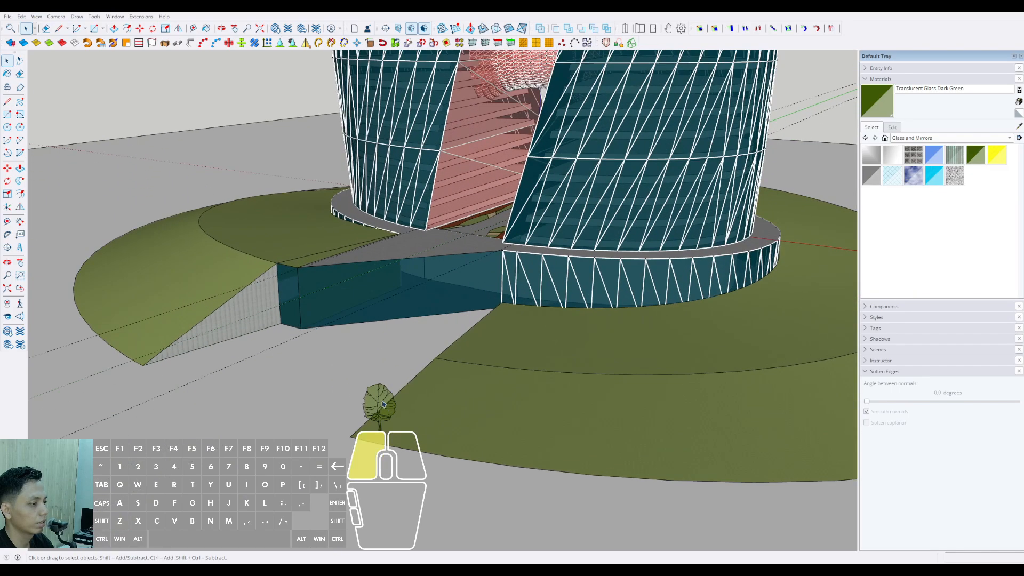
{"action": "scroll", "coordinate": [377, 382], "scroll_direction": "up", "scroll_amount": 4}
{"action": "key", "text": "s"}
{"action": "left_click_drag", "start_coordinate": [362, 360], "coordinate": [362, 350]}
{"action": "key", "text": "space"}
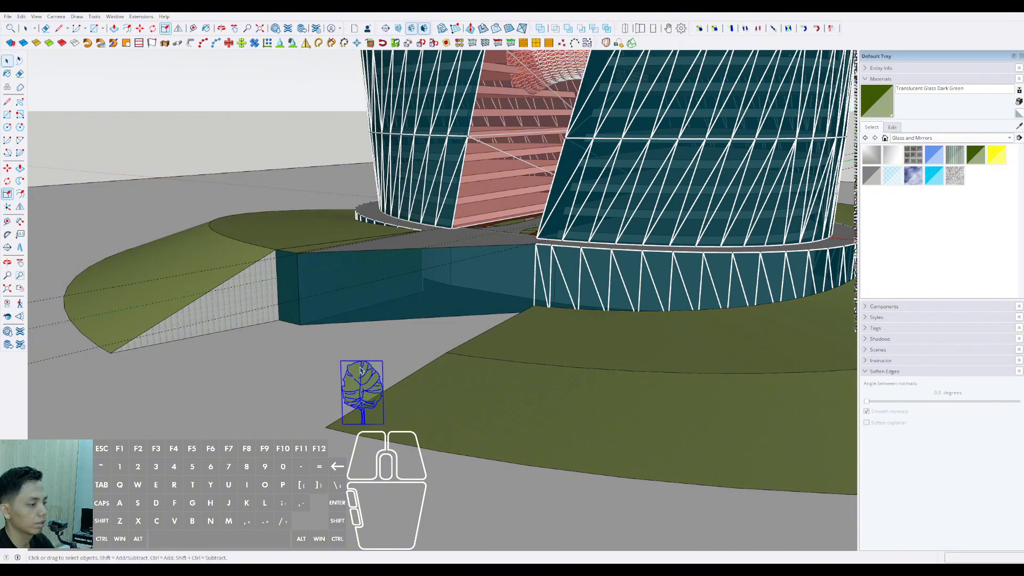
Step: Wrap the stretched tree at the slope's tip in a group
{"action": "scroll", "coordinate": [360, 373], "scroll_direction": "up", "scroll_amount": 4}
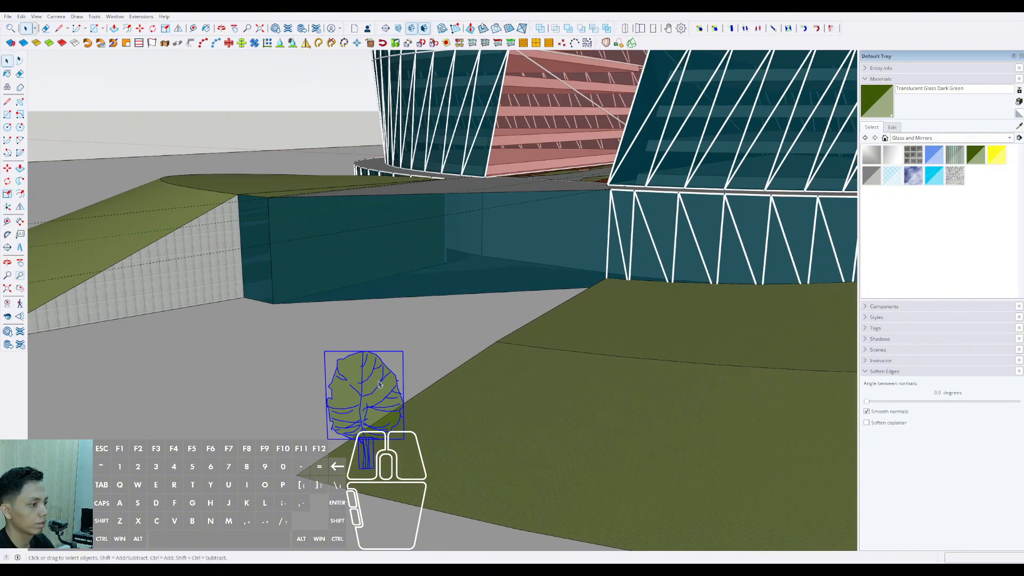
{"action": "scroll", "coordinate": [376, 398], "scroll_direction": "up", "scroll_amount": 3}
{"action": "left_click", "coordinate": [399, 469]}
{"action": "scroll", "coordinate": [376, 392], "scroll_direction": "down", "scroll_amount": 4}
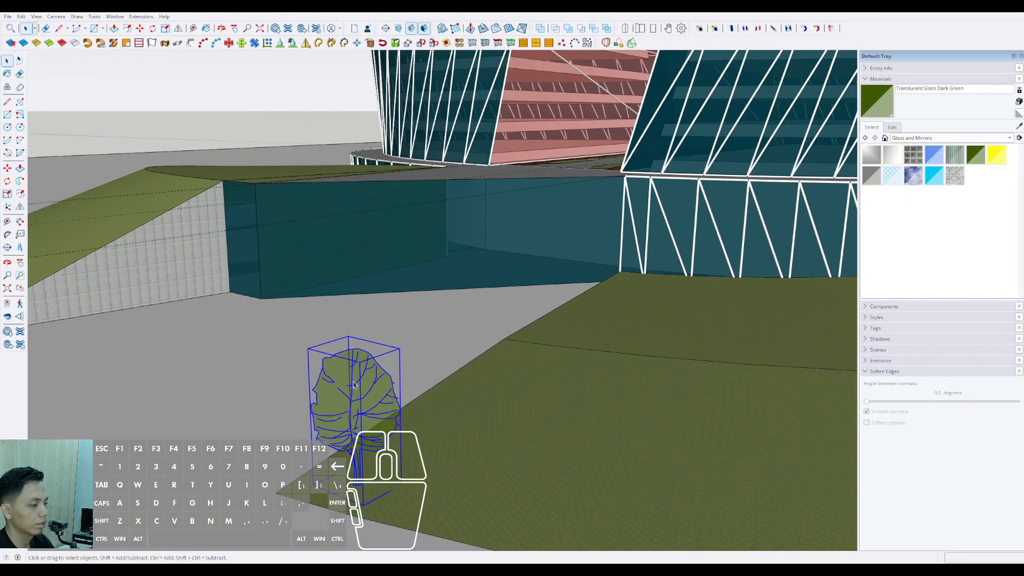
Step: Copy the grouped tree along the slope's outer edge with a distance of 15000 between copies
{"action": "middle_click_drag", "start_coordinate": [352, 389], "coordinate": [321, 429], "text": "shift"}
{"action": "left_click", "coordinate": [320, 435]}
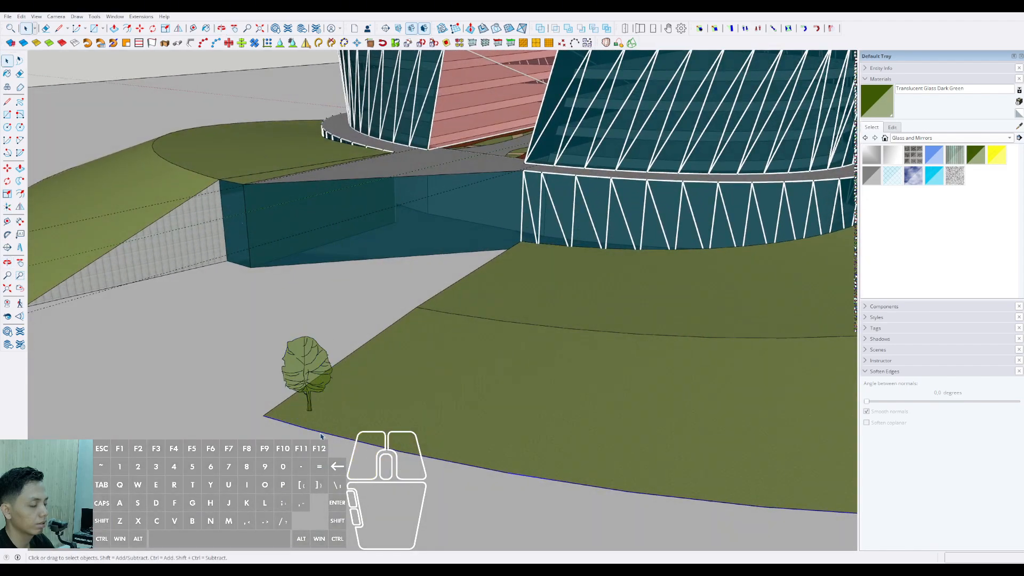
{"action": "left_click", "coordinate": [191, 43]}
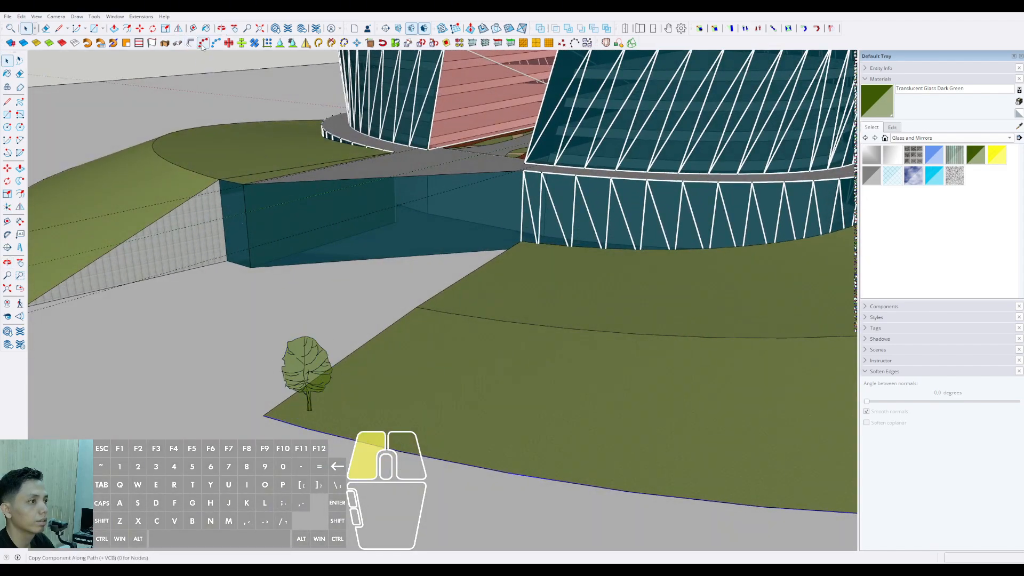
{"action": "left_click", "coordinate": [308, 356]}
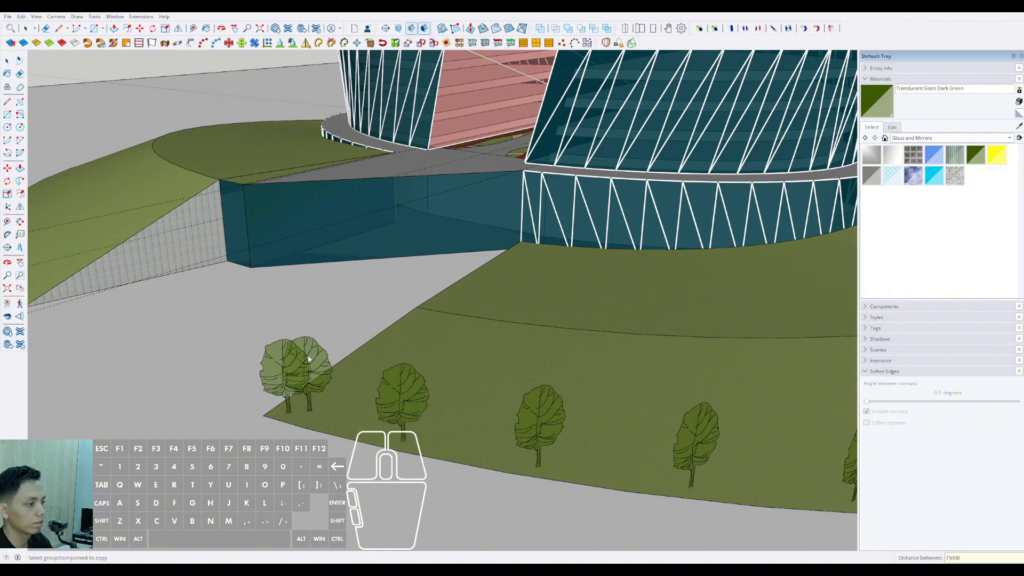
{"action": "scroll", "coordinate": [308, 356], "scroll_direction": "down", "scroll_amount": 10}
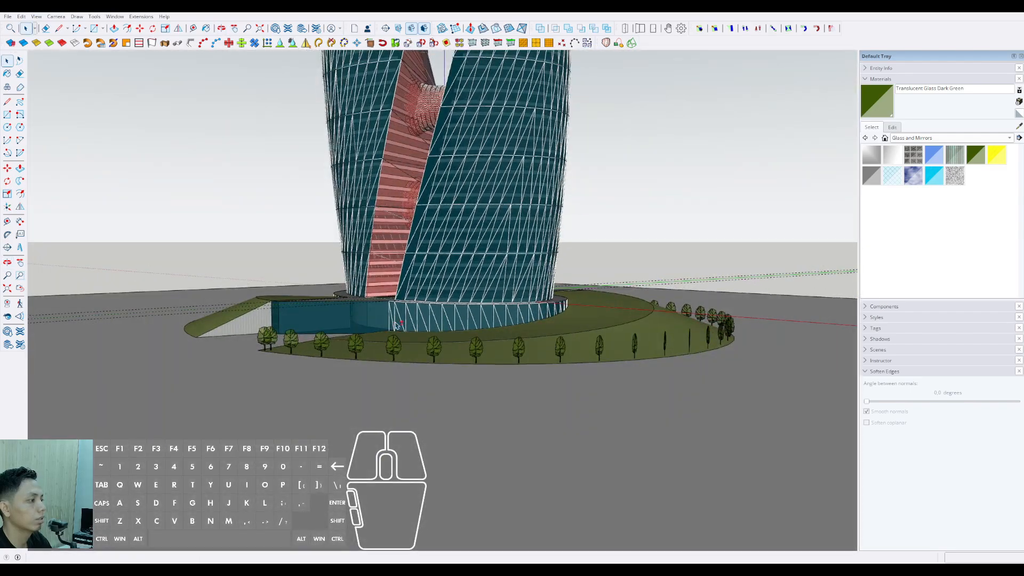
Step: Select the original tree that overlaps the first copy at the slope's tip
{"action": "middle_click_drag", "start_coordinate": [397, 325], "coordinate": [319, 373]}
{"action": "scroll", "coordinate": [295, 375], "scroll_direction": "up", "scroll_amount": 5}
{"action": "left_click", "coordinate": [293, 375]}
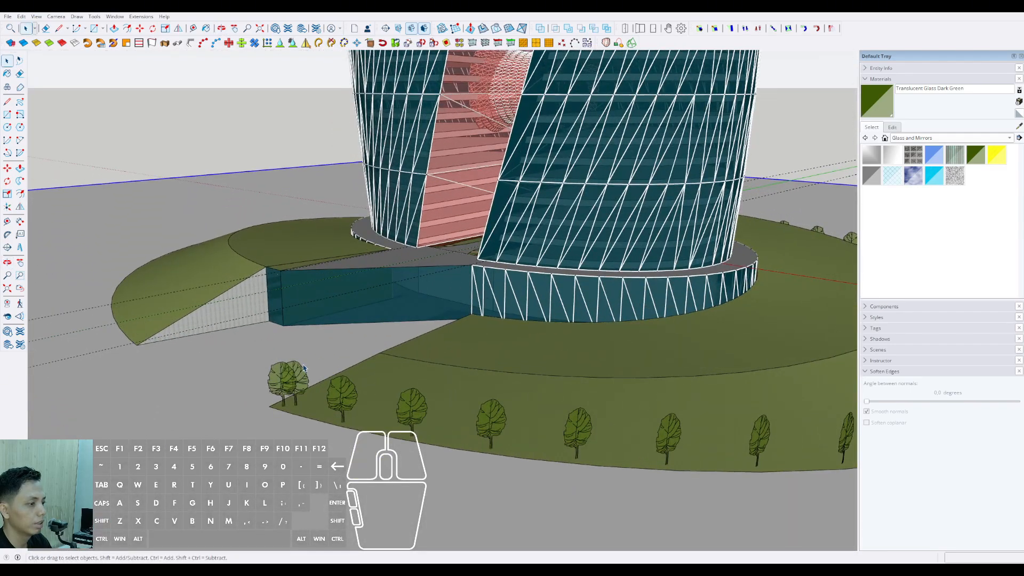
{"action": "left_click", "coordinate": [302, 368]}
Step: Copy the outer edge curve from inside the opposite grass slope's group and paste it in place outside the group
{"action": "scroll", "coordinate": [320, 376], "scroll_direction": "down", "scroll_amount": 3}
{"action": "middle_click_drag", "start_coordinate": [790, 422], "coordinate": [670, 393]}
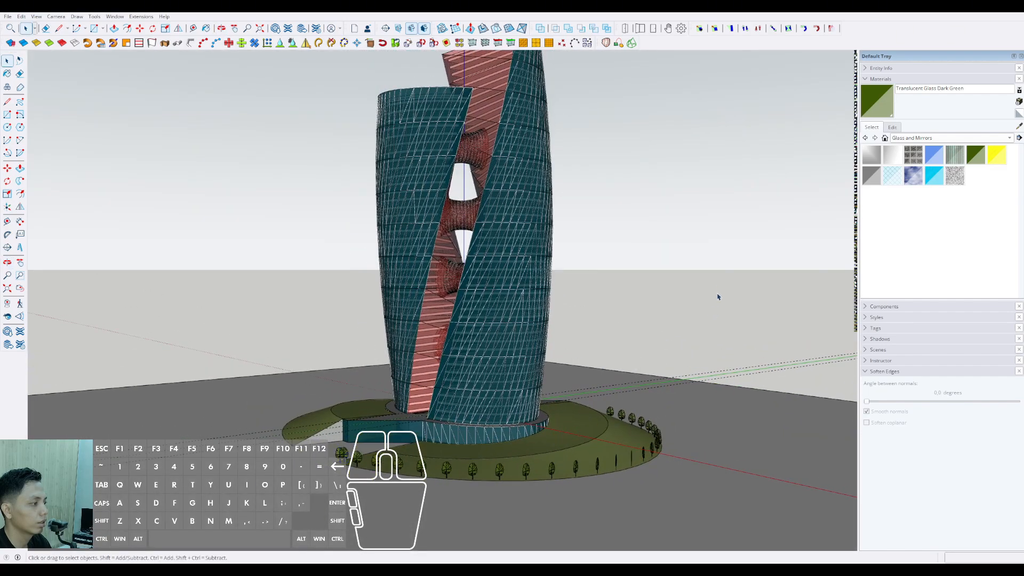
{"action": "middle_click_drag", "start_coordinate": [531, 455], "coordinate": [421, 486], "text": "shift"}
{"action": "left_click", "coordinate": [422, 487]}
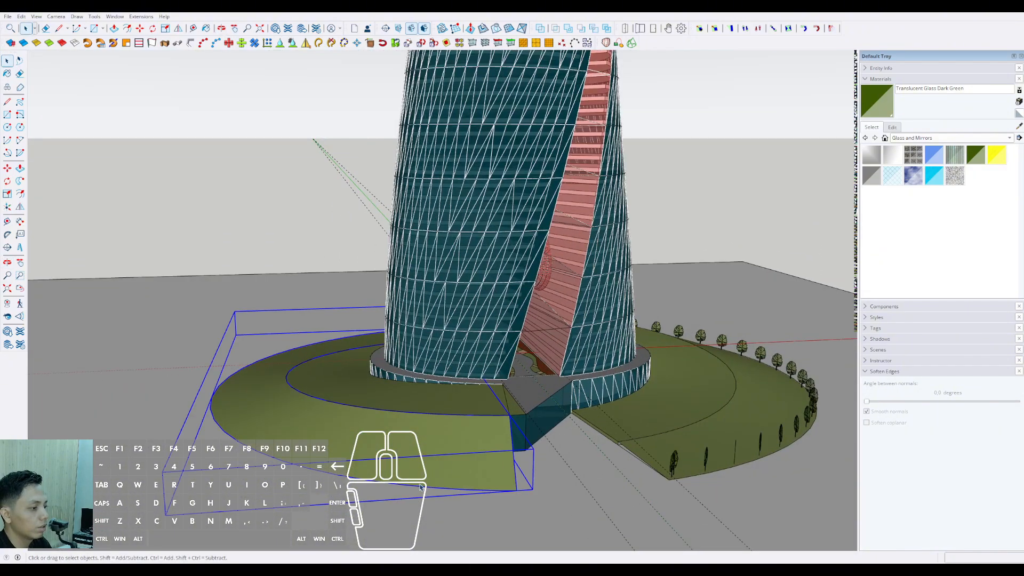
{"action": "double_click", "coordinate": [421, 486]}
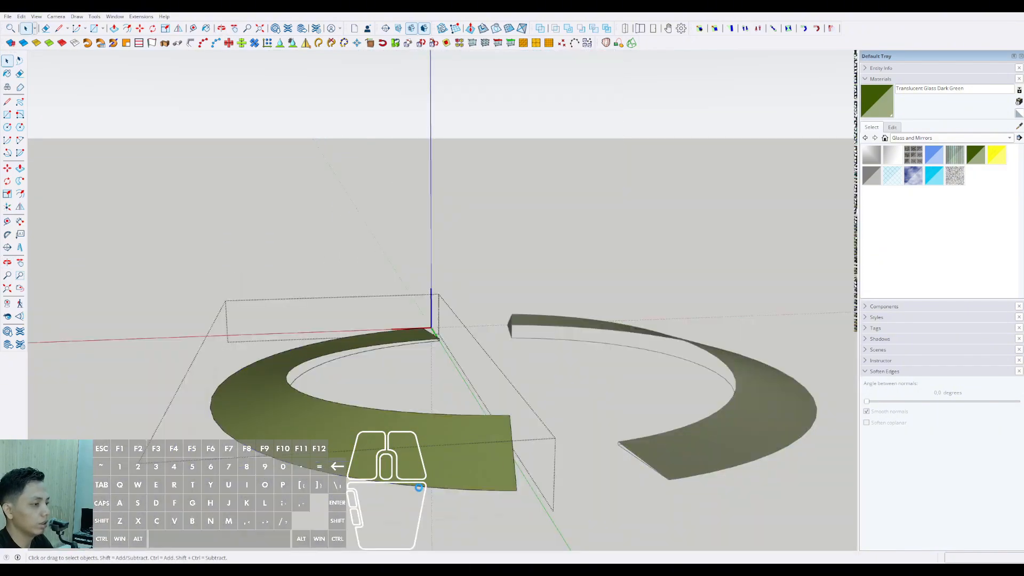
{"action": "left_click", "coordinate": [429, 488]}
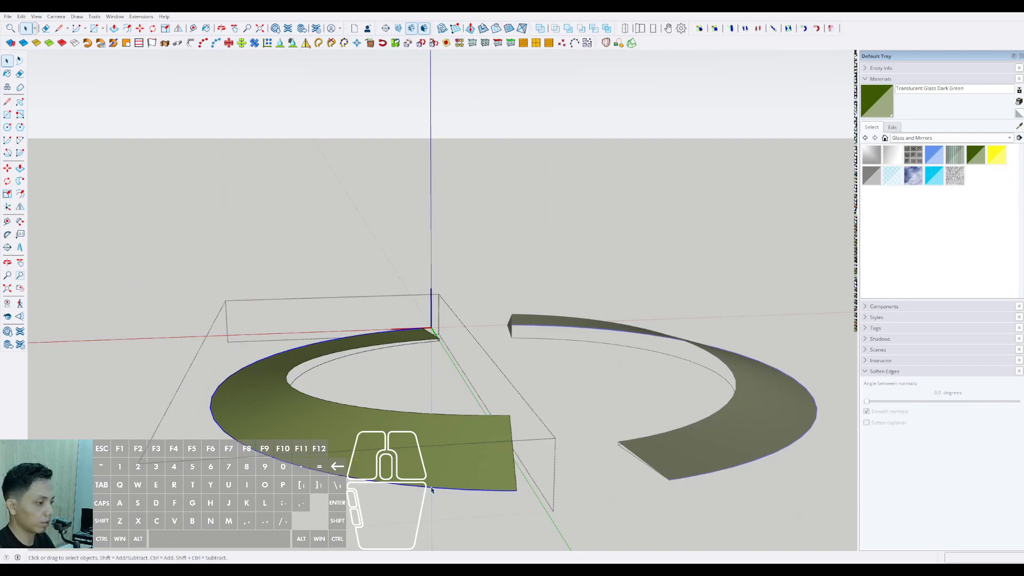
{"action": "middle_click_drag", "start_coordinate": [431, 479], "coordinate": [413, 490]}
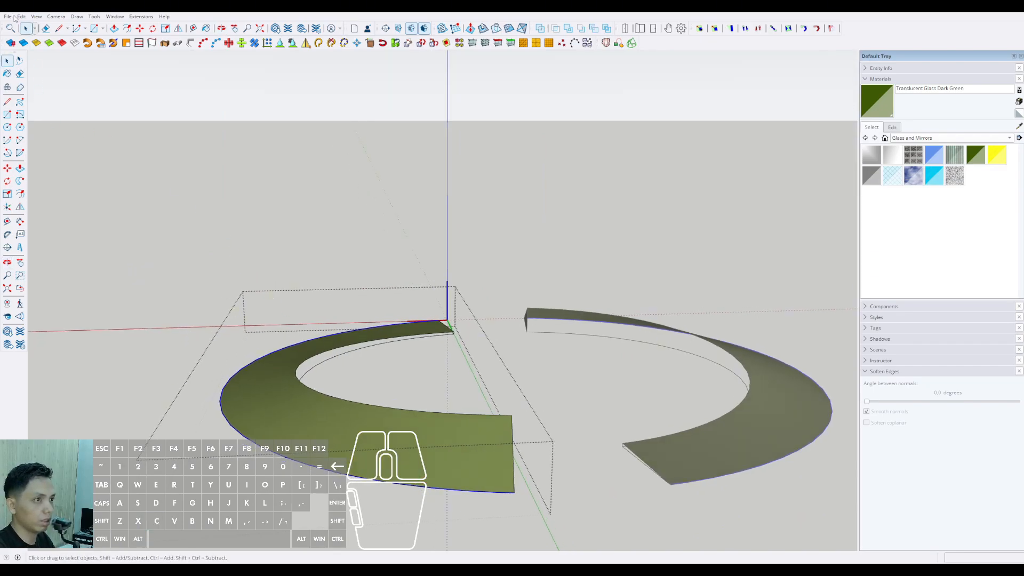
{"action": "left_click", "coordinate": [208, 243]}
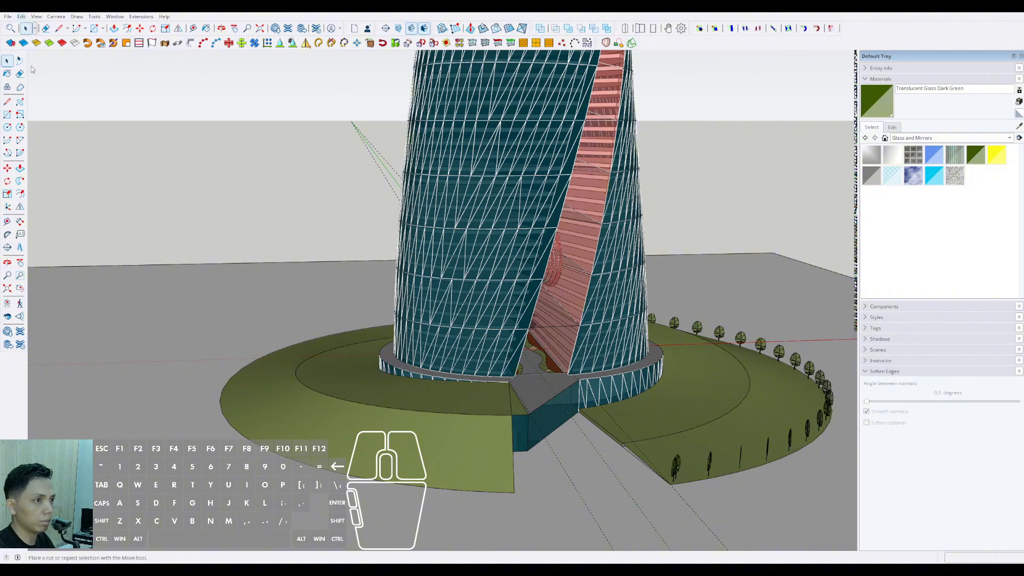
{"action": "middle_click_drag", "start_coordinate": [471, 458], "coordinate": [412, 415], "text": "shift"}
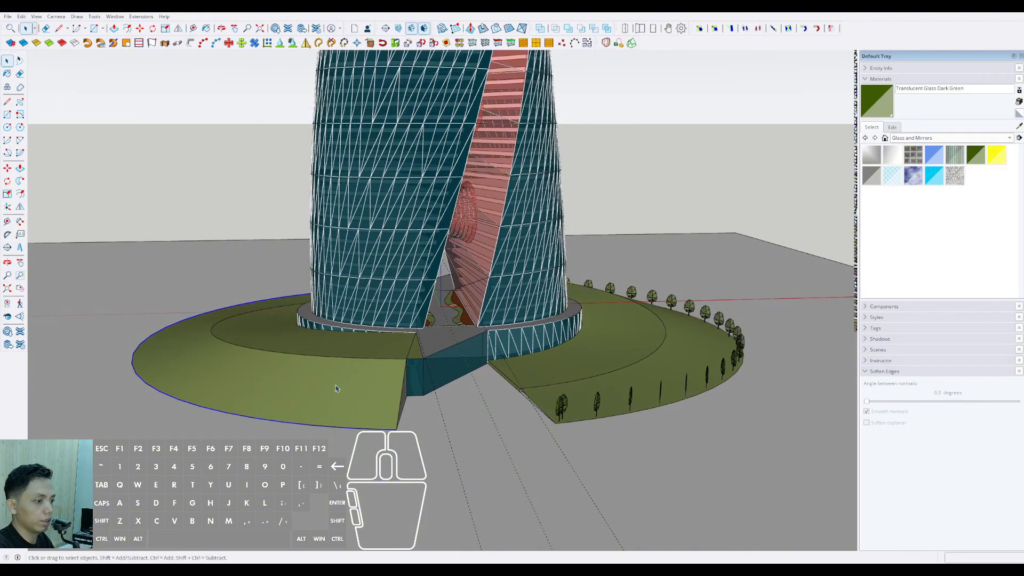
Step: Copy the grouped tree along the pasted outer edge of the opposite slope with Copy Component Along Path
{"action": "scroll", "coordinate": [336, 388], "scroll_direction": "up", "scroll_amount": 3}
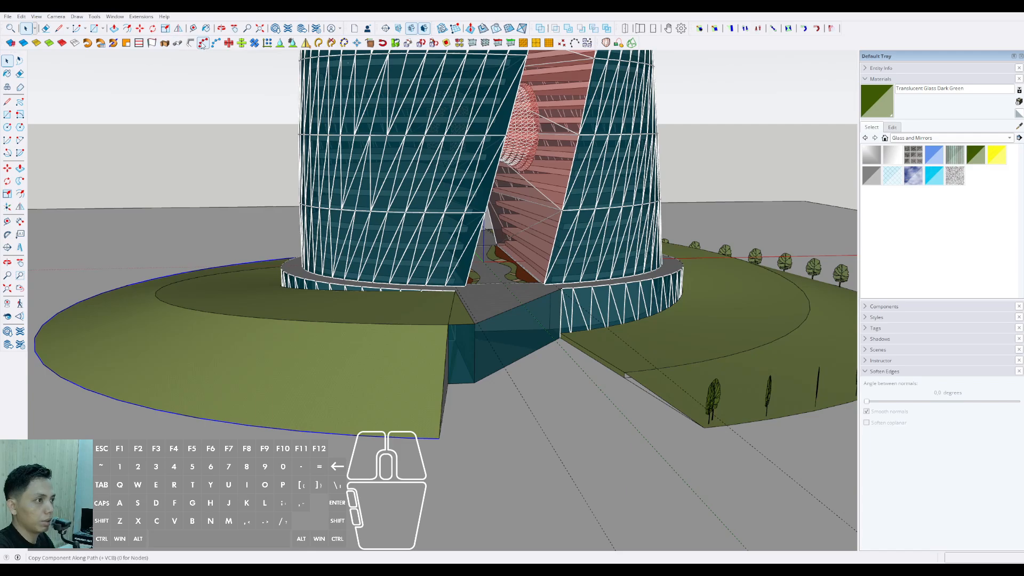
{"action": "middle_click_drag", "start_coordinate": [714, 425], "coordinate": [582, 414]}
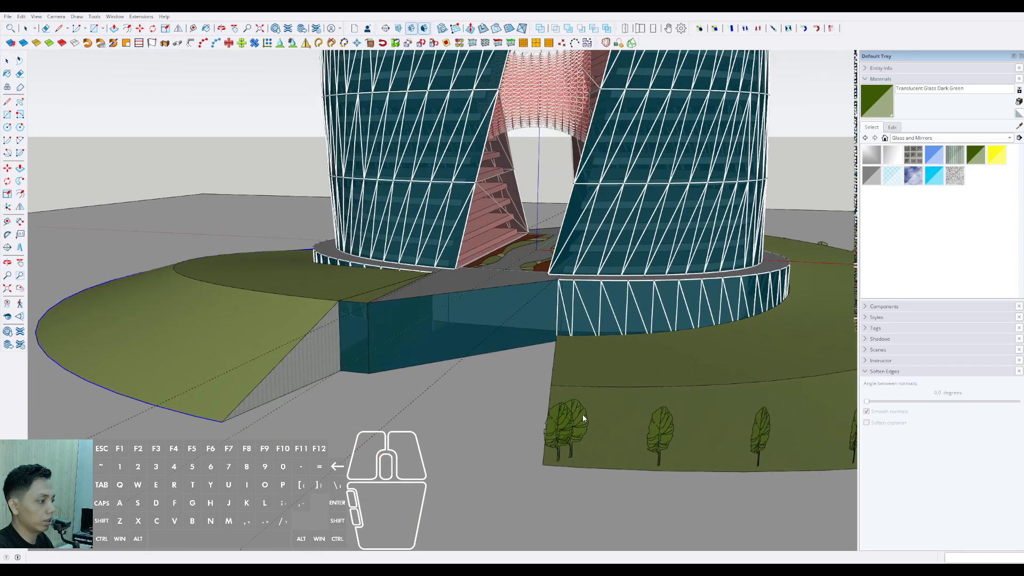
{"action": "key", "text": "space"}
Step: Copy the overlapping tree from the slope's tip to the foot of the podium wall, placing the first trees of an inner row
{"action": "middle_click_drag", "start_coordinate": [456, 406], "coordinate": [528, 447]}
{"action": "scroll", "coordinate": [425, 476], "scroll_direction": "up", "scroll_amount": 3}
{"action": "scroll", "coordinate": [425, 476], "scroll_direction": "up", "scroll_amount": 5}
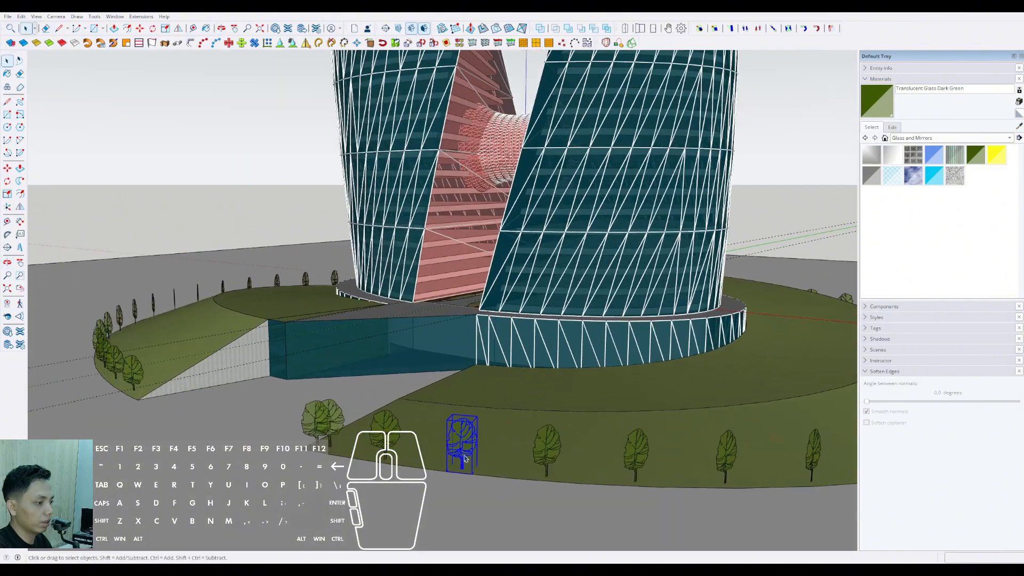
{"action": "scroll", "coordinate": [313, 414], "scroll_direction": "up", "scroll_amount": 2}
{"action": "key", "text": "m"}
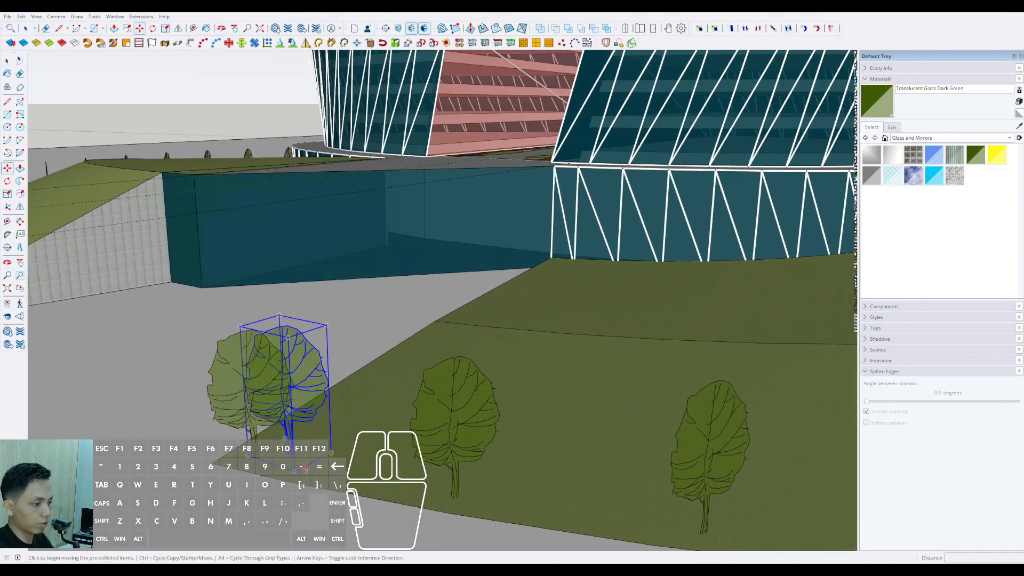
{"action": "left_click", "coordinate": [304, 470]}
{"action": "scroll", "coordinate": [382, 444], "scroll_direction": "down", "scroll_amount": 3}
{"action": "middle_click_drag", "start_coordinate": [399, 464], "coordinate": [478, 507]}
{"action": "scroll", "coordinate": [538, 381], "scroll_direction": "up", "scroll_amount": 2}
{"action": "middle_click_drag", "start_coordinate": [539, 381], "coordinate": [422, 421], "text": "shift"}
{"action": "scroll", "coordinate": [379, 354], "scroll_direction": "up", "scroll_amount": 2}
{"action": "scroll", "coordinate": [431, 366], "scroll_direction": "down", "scroll_amount": 3}
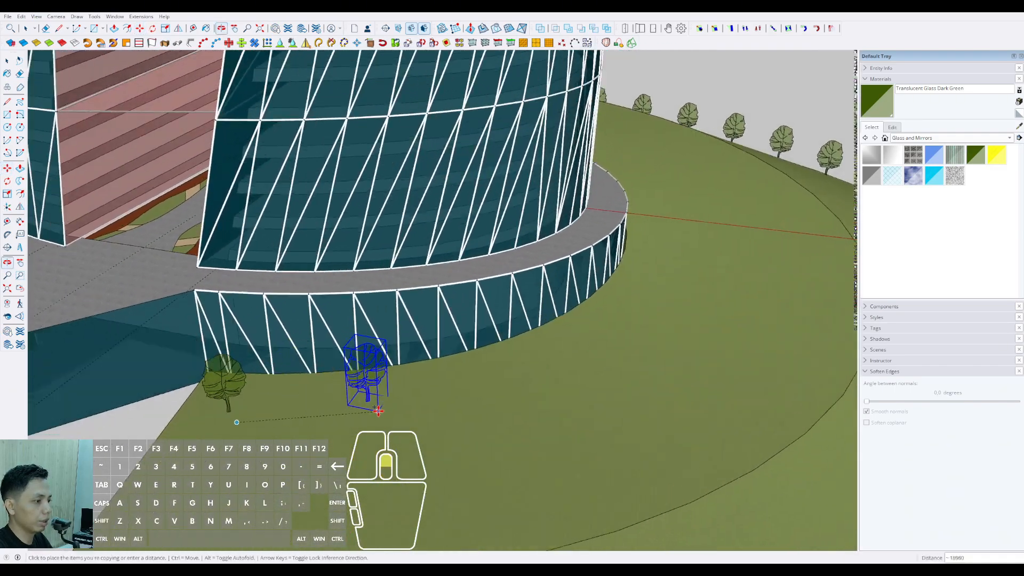
{"action": "scroll", "coordinate": [354, 403], "scroll_direction": "up", "scroll_amount": 3}
{"action": "left_click", "coordinate": [354, 404]}
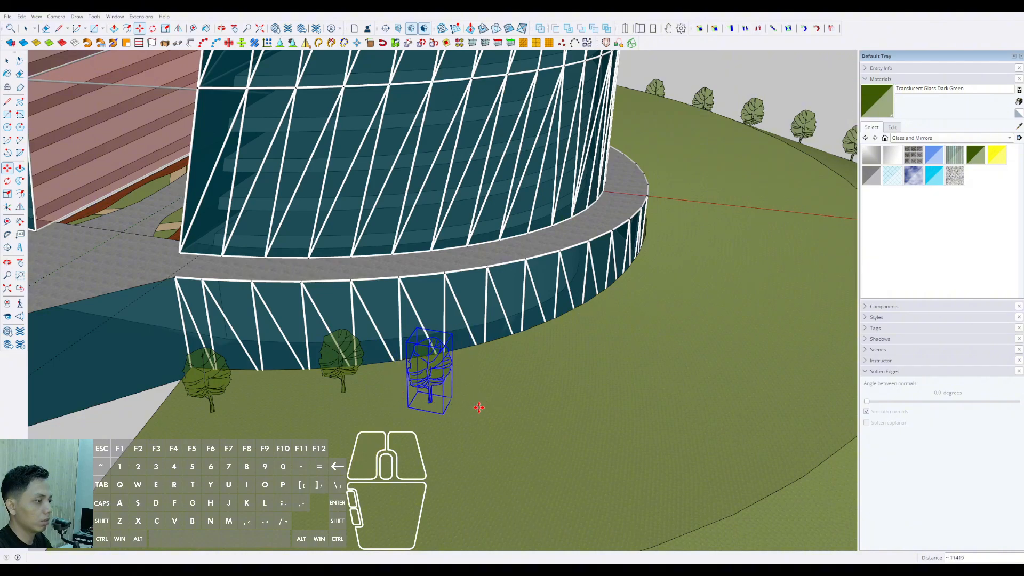
Step: Continue the row of tree copies around the curved podium wall to its far end on the same slope
{"action": "scroll", "coordinate": [479, 407], "scroll_direction": "down", "scroll_amount": 3}
{"action": "scroll", "coordinate": [339, 421], "scroll_direction": "up", "scroll_amount": 4}
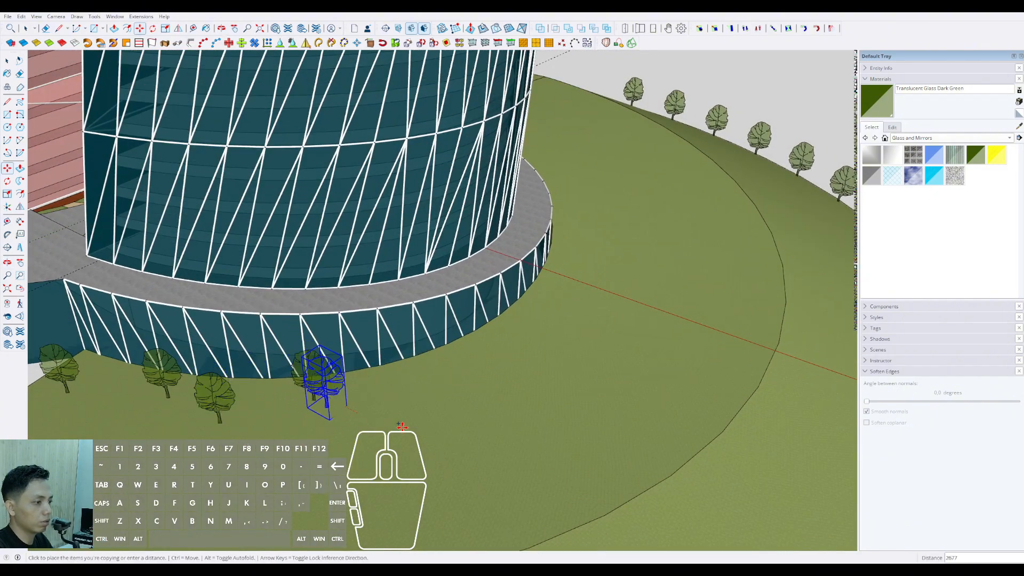
{"action": "key", "text": "ctrl"}
{"action": "scroll", "coordinate": [483, 386], "scroll_direction": "down", "scroll_amount": 3}
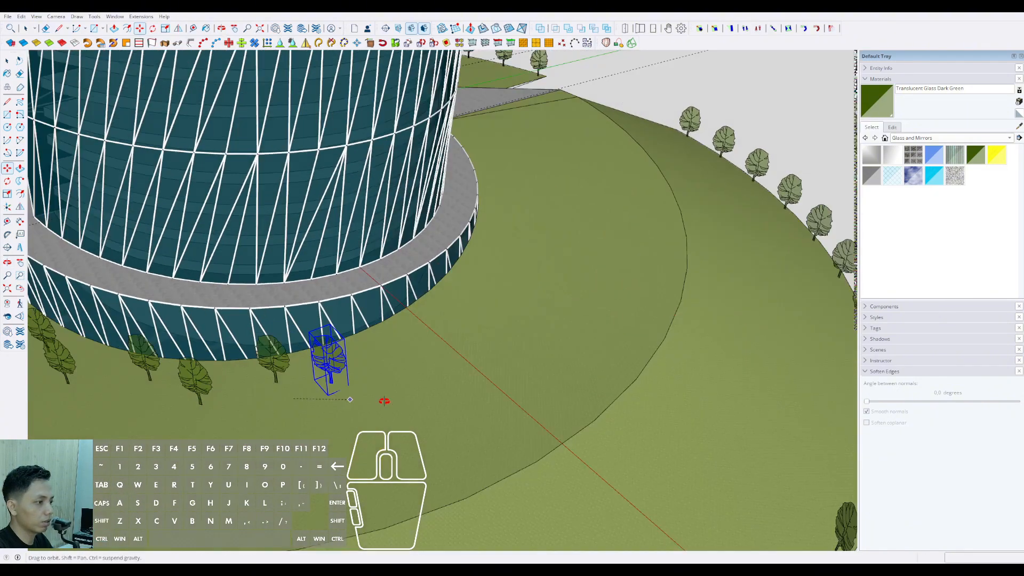
{"action": "scroll", "coordinate": [382, 400], "scroll_direction": "up", "scroll_amount": 3}
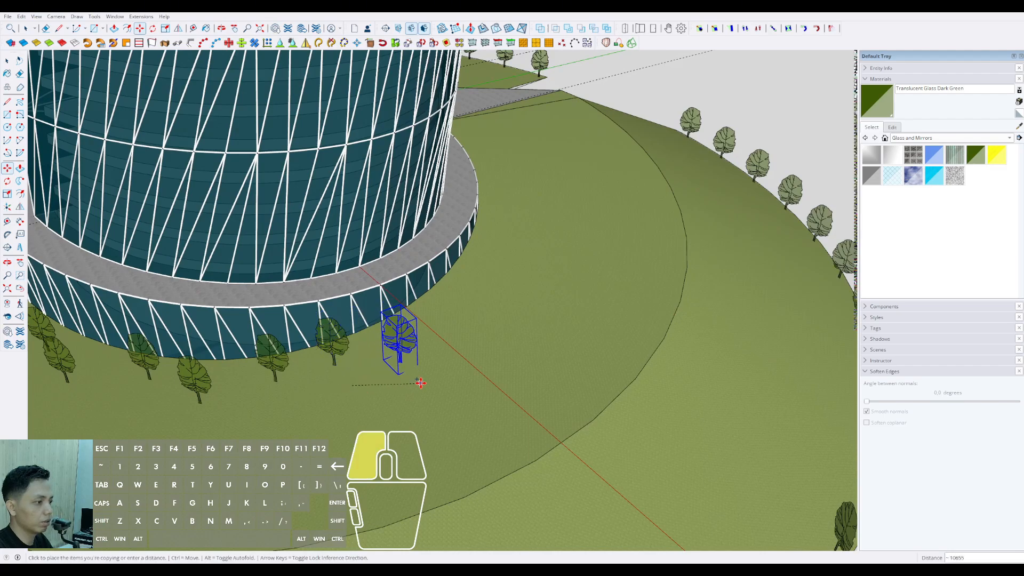
{"action": "middle_click_drag", "start_coordinate": [499, 307], "coordinate": [414, 344]}
{"action": "left_click", "coordinate": [398, 355]}
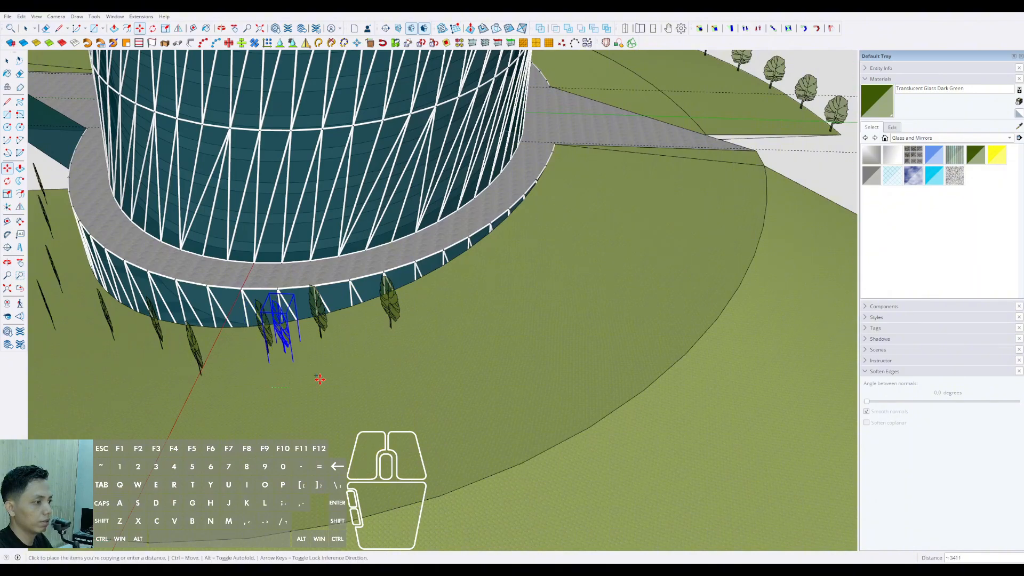
{"action": "left_click", "coordinate": [548, 260]}
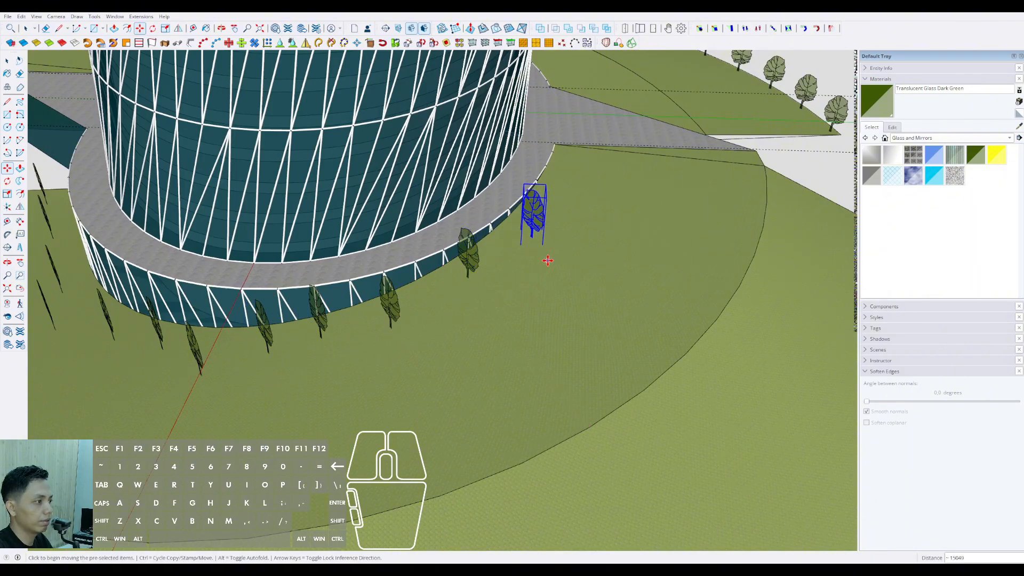
Step: Place a copy of the tree beside the podium wall on the opposite grass slope
{"action": "scroll", "coordinate": [515, 381], "scroll_direction": "down", "scroll_amount": 3}
{"action": "scroll", "coordinate": [548, 295], "scroll_direction": "down", "scroll_amount": 1}
{"action": "middle_click_drag", "start_coordinate": [309, 384], "coordinate": [484, 409]}
{"action": "middle_click_drag", "start_coordinate": [427, 334], "coordinate": [385, 339]}
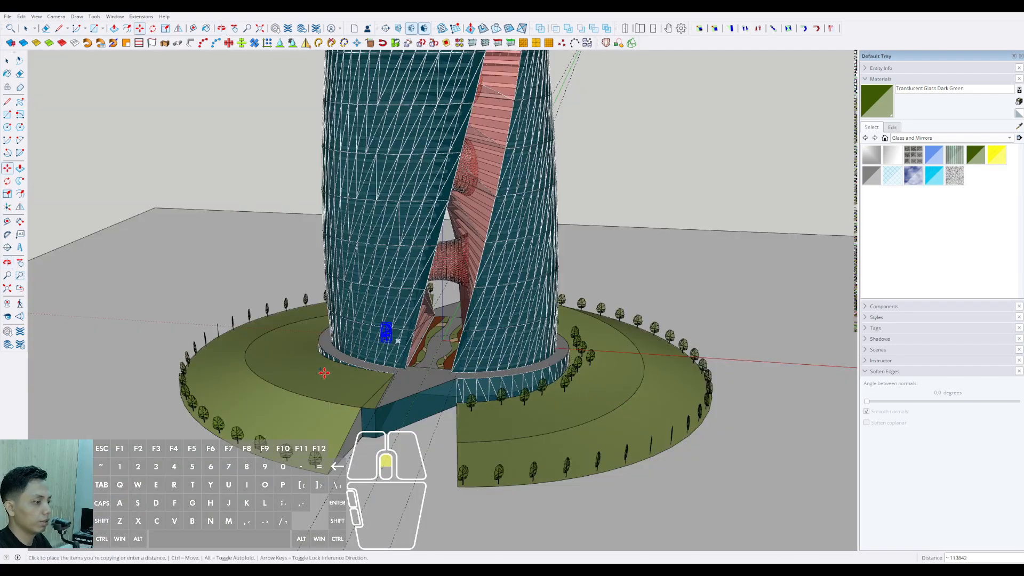
{"action": "scroll", "coordinate": [325, 373], "scroll_direction": "up", "scroll_amount": 6}
{"action": "left_click", "coordinate": [372, 384]}
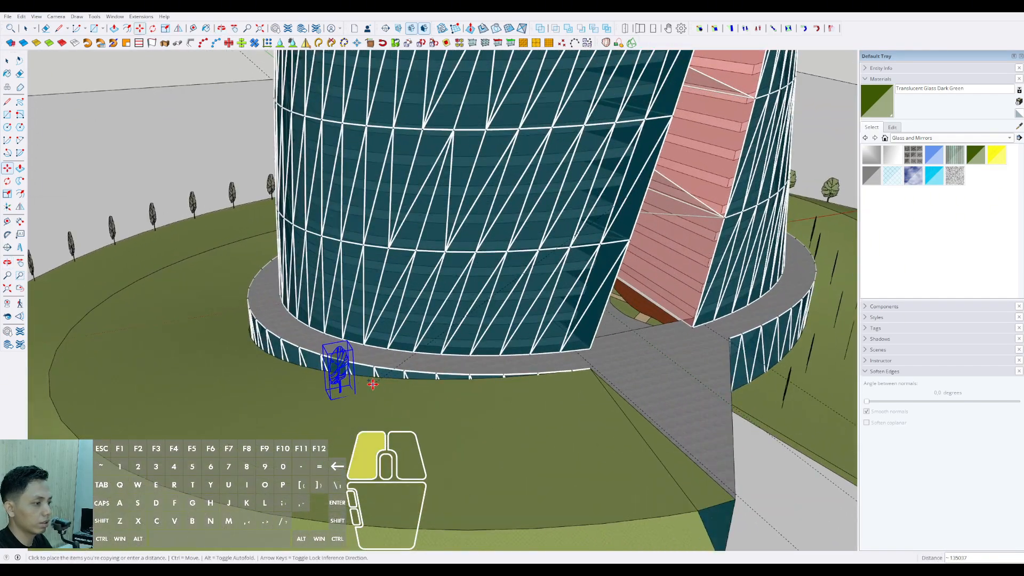
Step: Copy the tree repeatedly along the opposite slope's podium wall until the row reaches the glass entrance wall
{"action": "middle_click_drag", "start_coordinate": [422, 415], "coordinate": [607, 429]}
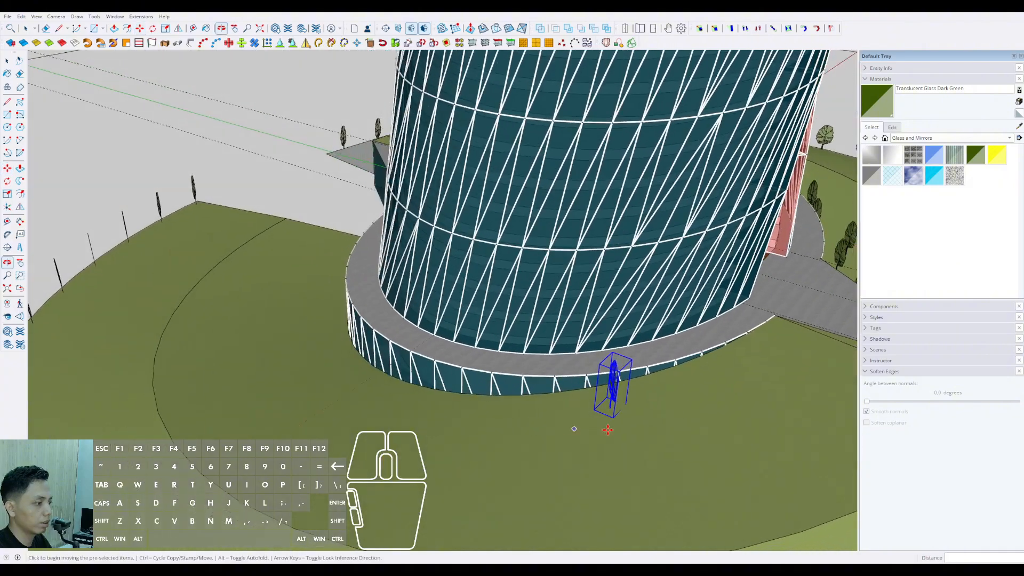
{"action": "middle_click_drag", "start_coordinate": [511, 428], "coordinate": [614, 422]}
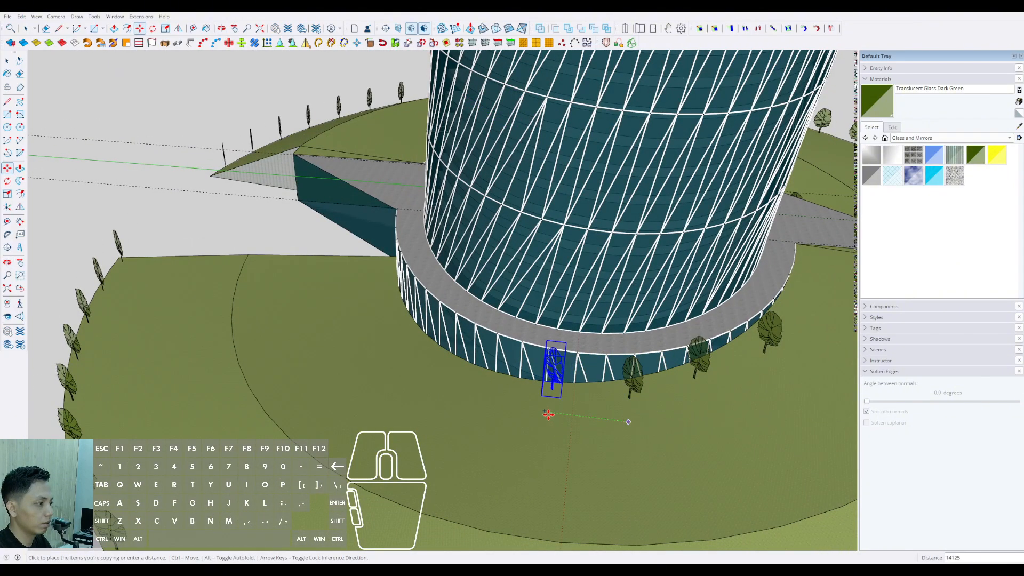
{"action": "middle_click_drag", "start_coordinate": [467, 399], "coordinate": [642, 395]}
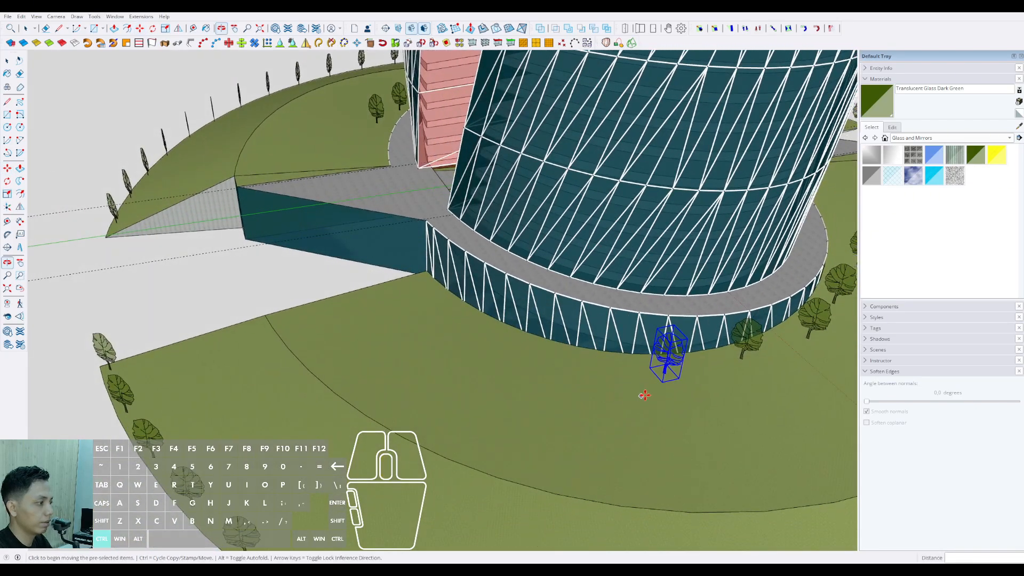
{"action": "key", "text": "ctrl"}
{"action": "scroll", "coordinate": [502, 373], "scroll_direction": "up", "scroll_amount": 1}
{"action": "middle_click_drag", "start_coordinate": [502, 373], "coordinate": [639, 389]}
{"action": "left_click", "coordinate": [639, 388]}
{"action": "left_click", "coordinate": [640, 389]}
{"action": "key", "text": "ctrl"}
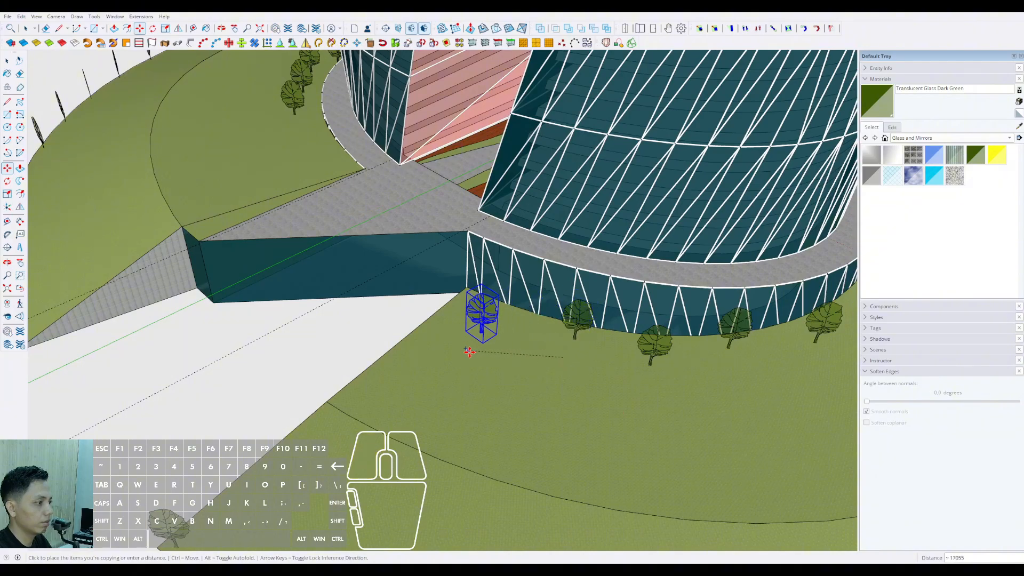
{"action": "middle_click_drag", "start_coordinate": [470, 350], "coordinate": [618, 362]}
{"action": "left_click", "coordinate": [608, 369]}
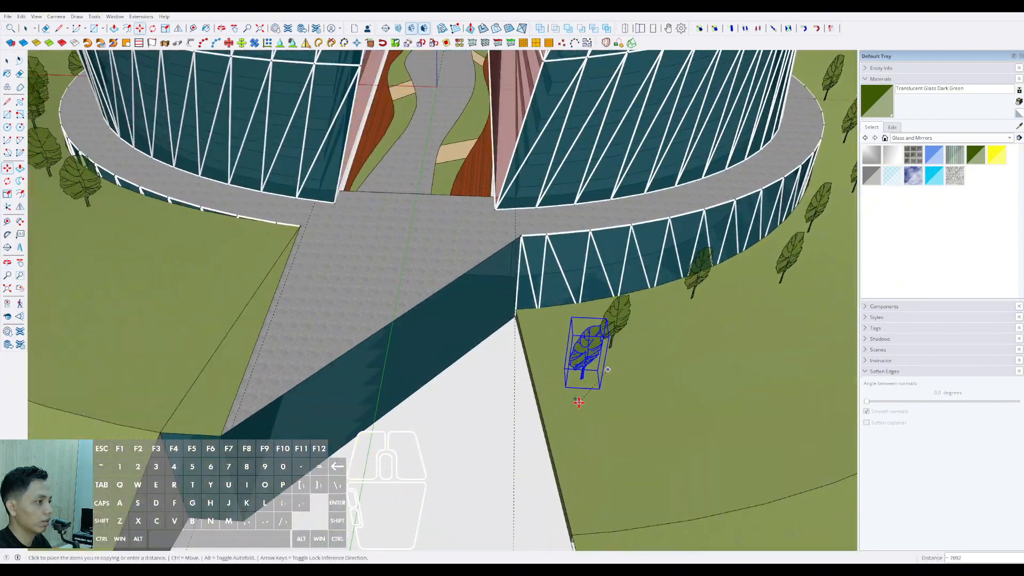
Step: Copy the tree into the planting strips on both sides of the walkway at the near end of the central passage
{"action": "scroll", "coordinate": [581, 399], "scroll_direction": "down", "scroll_amount": 1}
{"action": "middle_click_drag", "start_coordinate": [581, 399], "coordinate": [598, 453], "text": "shift"}
{"action": "scroll", "coordinate": [468, 269], "scroll_direction": "up", "scroll_amount": 2}
{"action": "middle_click_drag", "start_coordinate": [468, 270], "coordinate": [466, 341], "text": "shift"}
{"action": "left_click", "coordinate": [469, 342]}
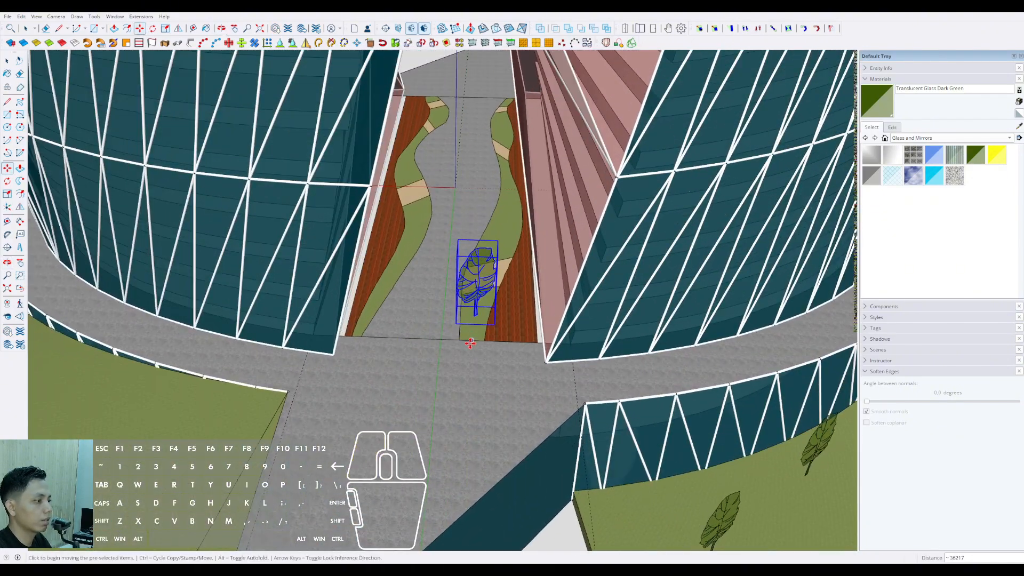
{"action": "scroll", "coordinate": [408, 301], "scroll_direction": "up", "scroll_amount": 2}
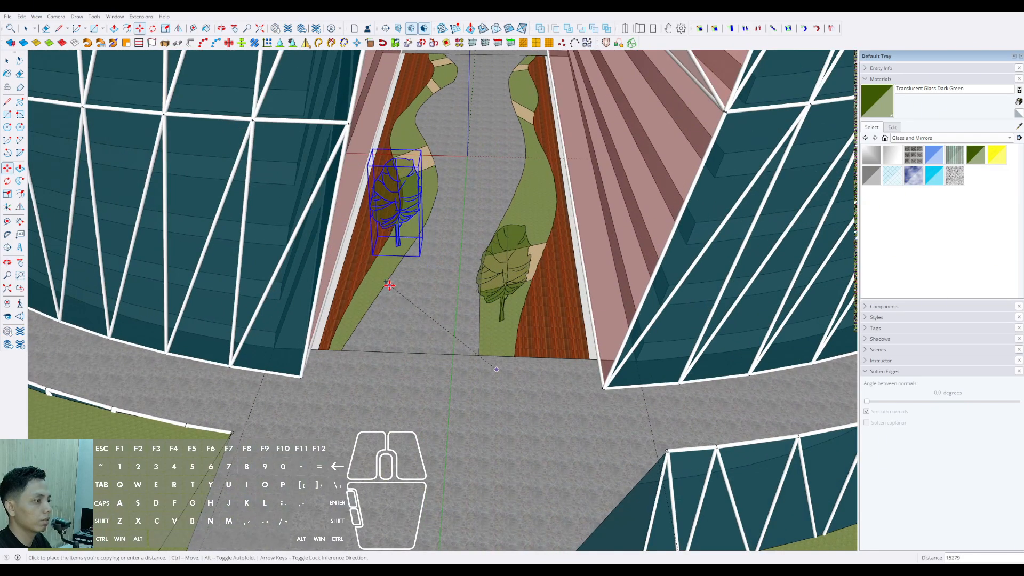
{"action": "middle_click_drag", "start_coordinate": [413, 361], "coordinate": [415, 320], "text": "shift"}
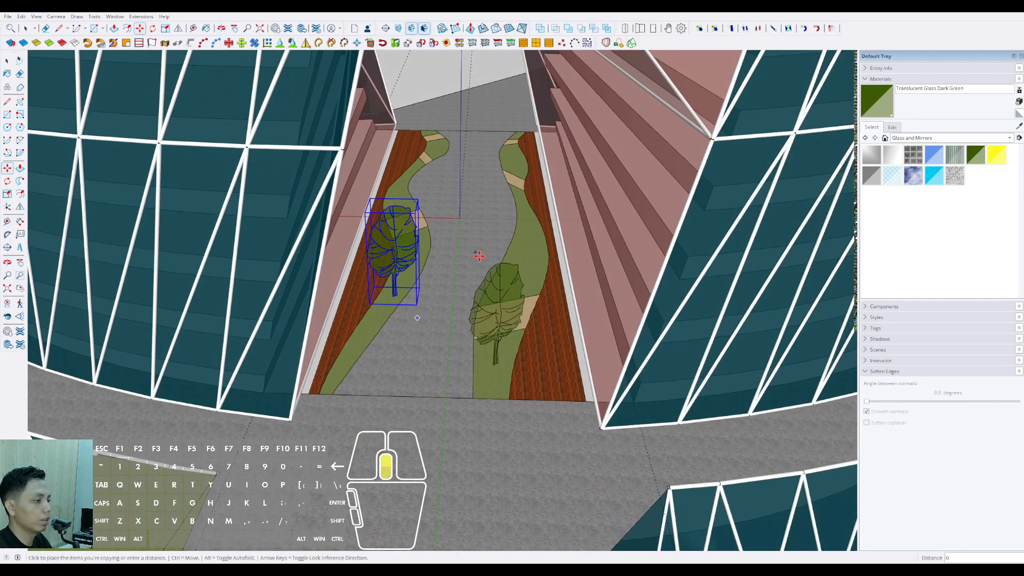
Step: Add further tree copies on alternating sides of the curved walkway toward the far end of the passage
{"action": "scroll", "coordinate": [478, 270], "scroll_direction": "up", "scroll_amount": 2}
{"action": "middle_click_drag", "start_coordinate": [478, 270], "coordinate": [443, 336], "text": "shift"}
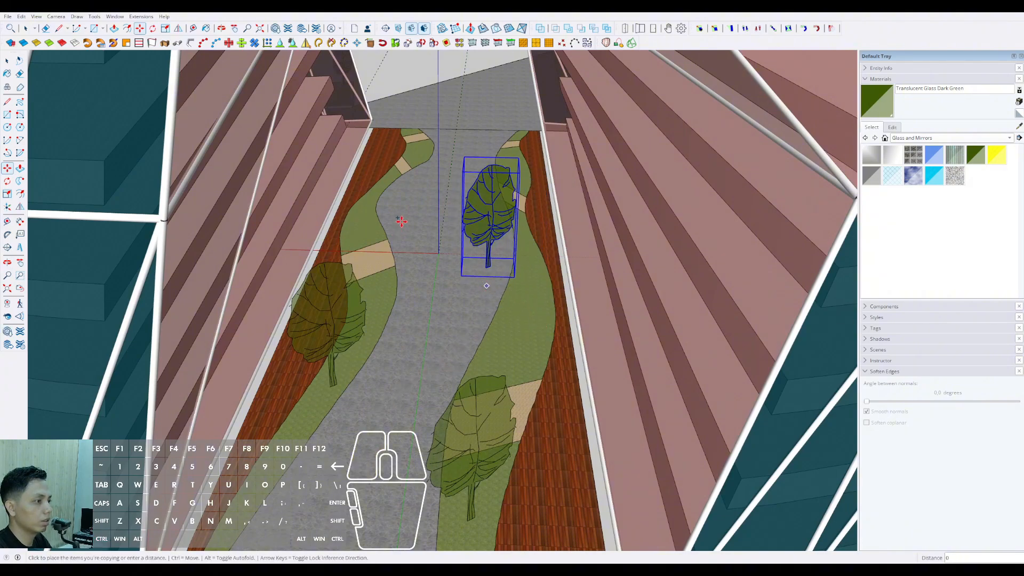
{"action": "scroll", "coordinate": [401, 221], "scroll_direction": "up", "scroll_amount": 2}
{"action": "middle_click_drag", "start_coordinate": [401, 221], "coordinate": [407, 247], "text": "shift"}
{"action": "middle_click_drag", "start_coordinate": [470, 209], "coordinate": [466, 273]}
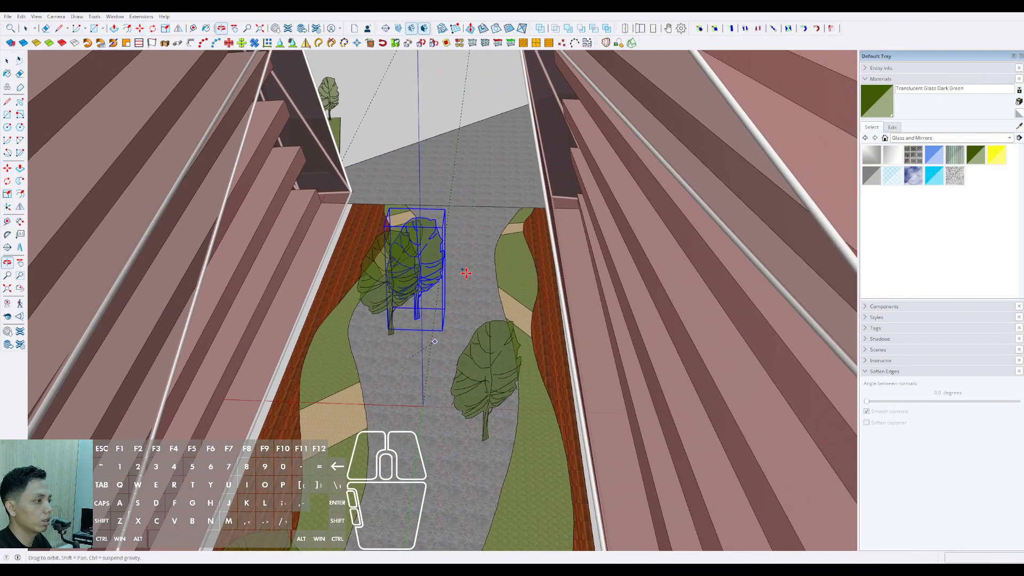
{"action": "left_click", "coordinate": [496, 239]}
{"action": "key", "text": "space"}
Step: Select the floating trees in the central passage and lower them vertically by about 1380 onto the planting strips
{"action": "scroll", "coordinate": [494, 235], "scroll_direction": "down", "scroll_amount": 3}
{"action": "middle_click_drag", "start_coordinate": [482, 405], "coordinate": [590, 323]}
{"action": "scroll", "coordinate": [510, 365], "scroll_direction": "down", "scroll_amount": 2}
{"action": "scroll", "coordinate": [525, 344], "scroll_direction": "down", "scroll_amount": 1}
{"action": "scroll", "coordinate": [498, 342], "scroll_direction": "up", "scroll_amount": 4}
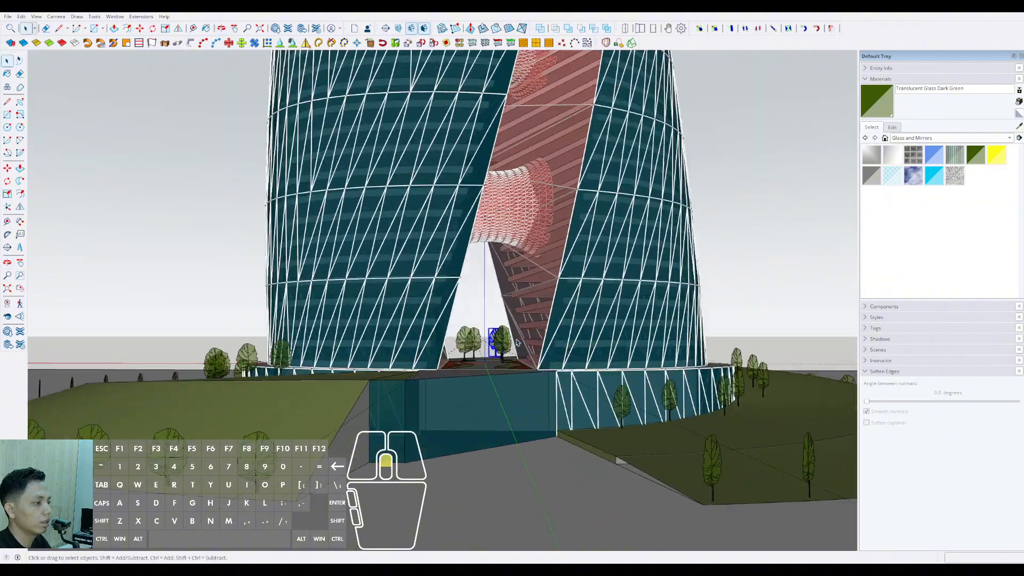
{"action": "middle_click_drag", "start_coordinate": [495, 350], "coordinate": [496, 339]}
{"action": "scroll", "coordinate": [496, 340], "scroll_direction": "up", "scroll_amount": 2}
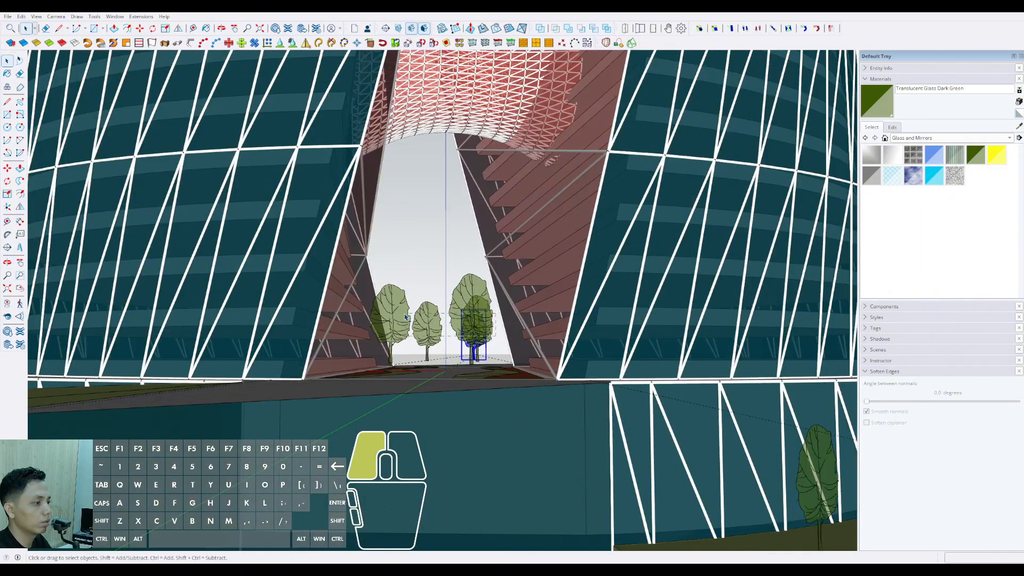
{"action": "left_click_drag", "start_coordinate": [406, 316], "coordinate": [406, 317]}
{"action": "scroll", "coordinate": [478, 342], "scroll_direction": "up", "scroll_amount": 3}
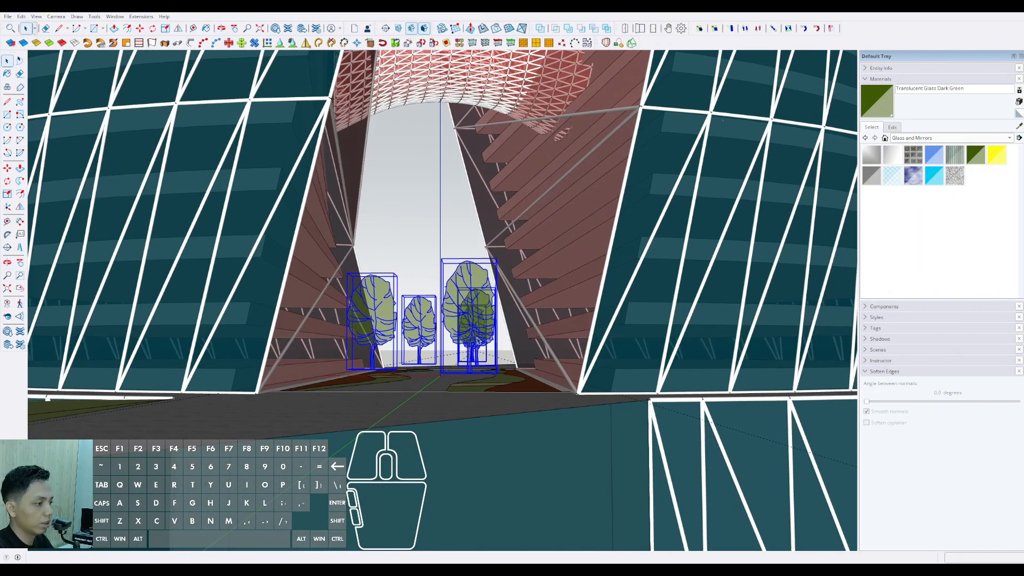
{"action": "left_click", "coordinate": [472, 376]}
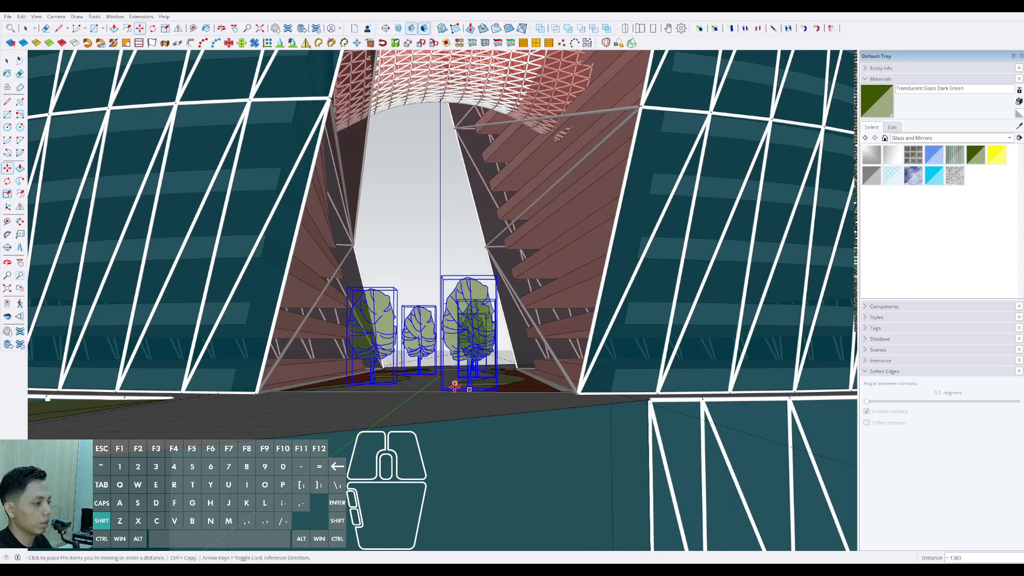
{"action": "key", "text": "space"}
Step: Review the whole tower with its planted slopes and passage from a distance
{"action": "scroll", "coordinate": [454, 386], "scroll_direction": "down", "scroll_amount": 4}
{"action": "left_click", "coordinate": [425, 300]}
{"action": "middle_click_drag", "start_coordinate": [451, 363], "coordinate": [532, 416]}
{"action": "scroll", "coordinate": [462, 389], "scroll_direction": "down", "scroll_amount": 2}
{"action": "scroll", "coordinate": [491, 375], "scroll_direction": "up", "scroll_amount": 2}
{"action": "middle_click_drag", "start_coordinate": [532, 416], "coordinate": [578, 327]}
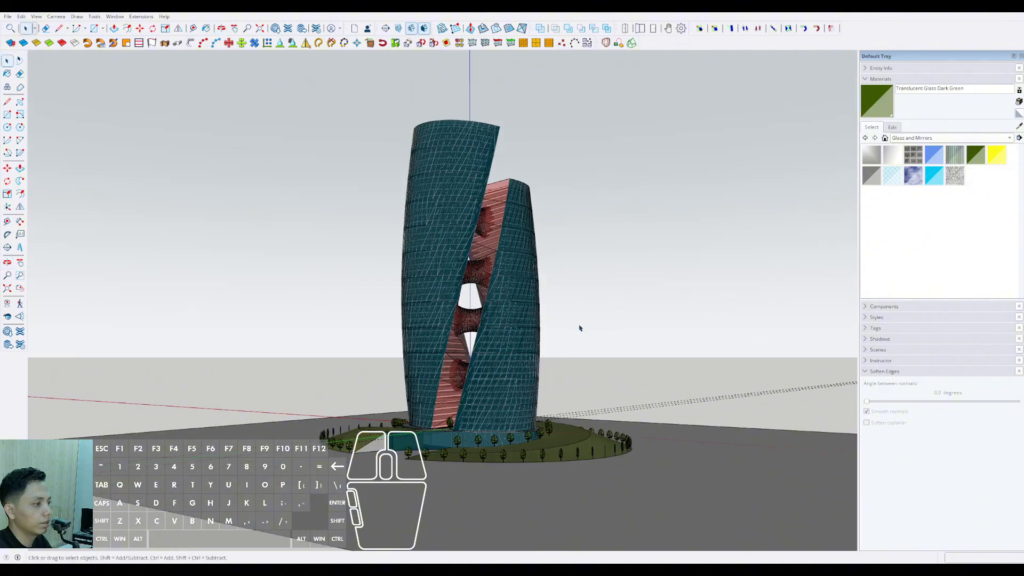
Step: Place 3D text reading "LX" on the curved glass facade near the top inner corner of the shorter tower half
{"action": "scroll", "coordinate": [514, 376], "scroll_direction": "up", "scroll_amount": 5}
{"action": "scroll", "coordinate": [513, 376], "scroll_direction": "down", "scroll_amount": 3}
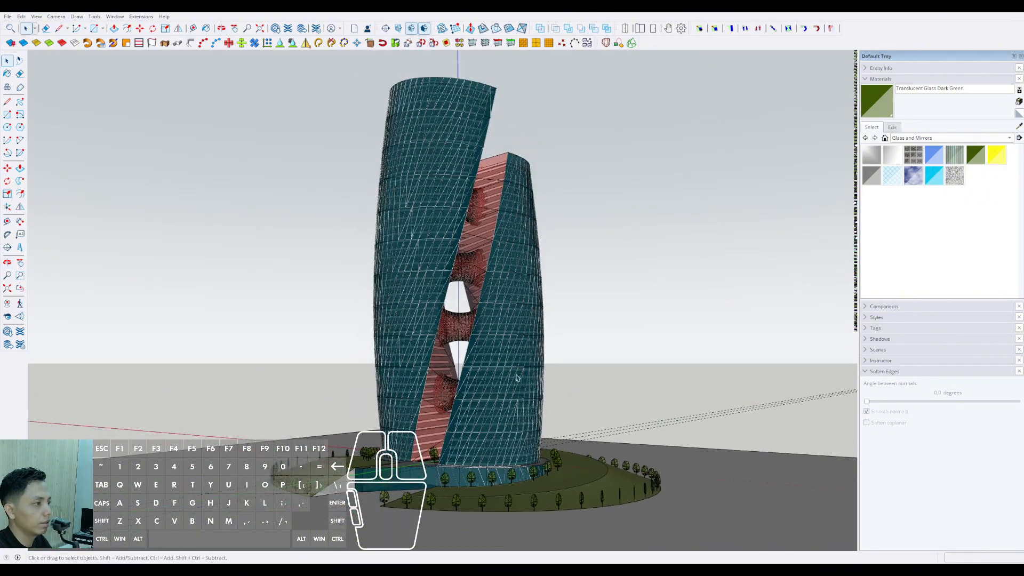
{"action": "middle_click_drag", "start_coordinate": [514, 376], "coordinate": [506, 333]}
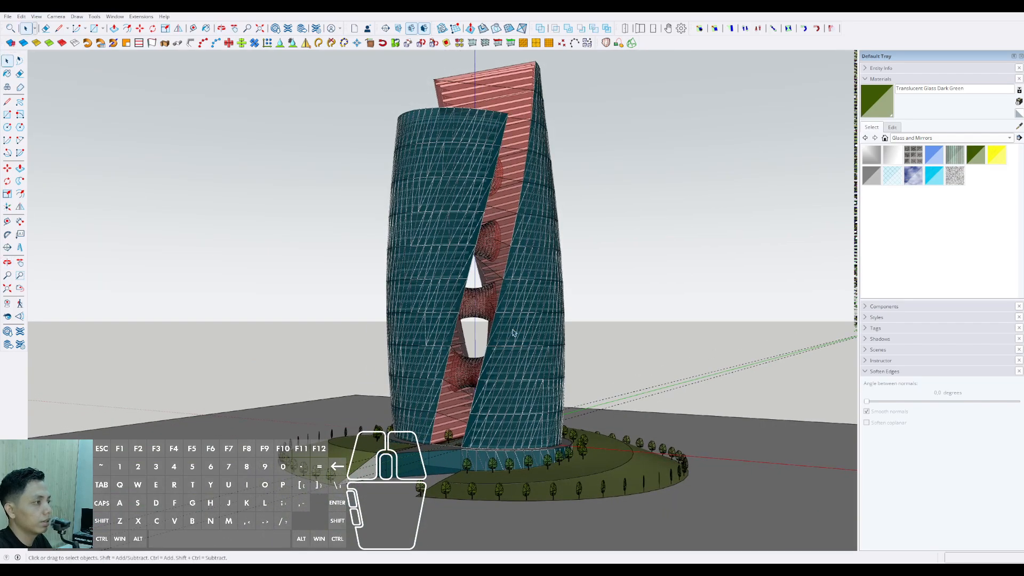
{"action": "middle_click_drag", "start_coordinate": [549, 321], "coordinate": [501, 379]}
{"action": "scroll", "coordinate": [480, 160], "scroll_direction": "up", "scroll_amount": 3}
{"action": "middle_click_drag", "start_coordinate": [480, 160], "coordinate": [471, 240]}
{"action": "scroll", "coordinate": [482, 228], "scroll_direction": "up", "scroll_amount": 2}
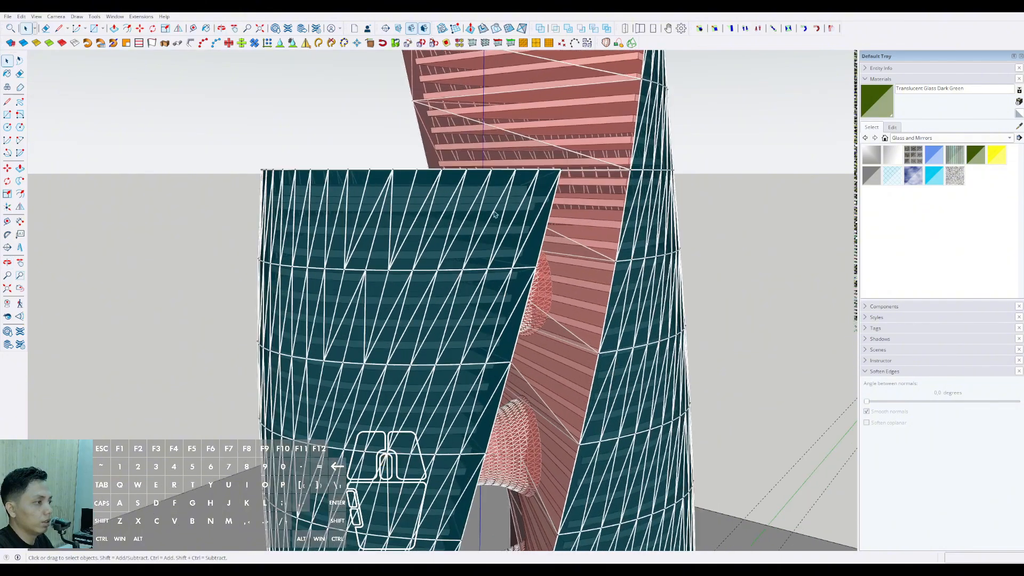
{"action": "middle_click_drag", "start_coordinate": [526, 211], "coordinate": [441, 297]}
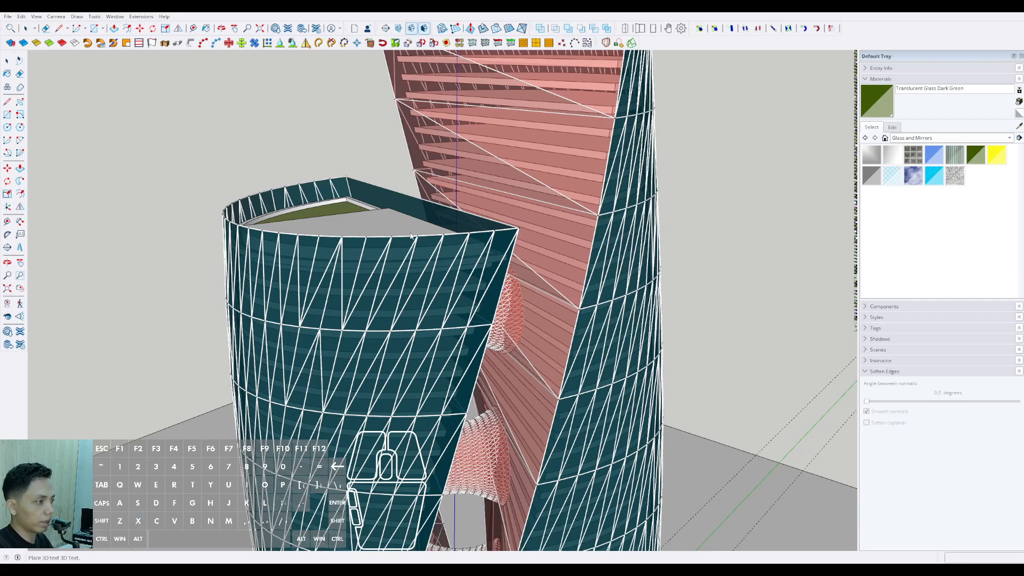
{"action": "left_click", "coordinate": [495, 336]}
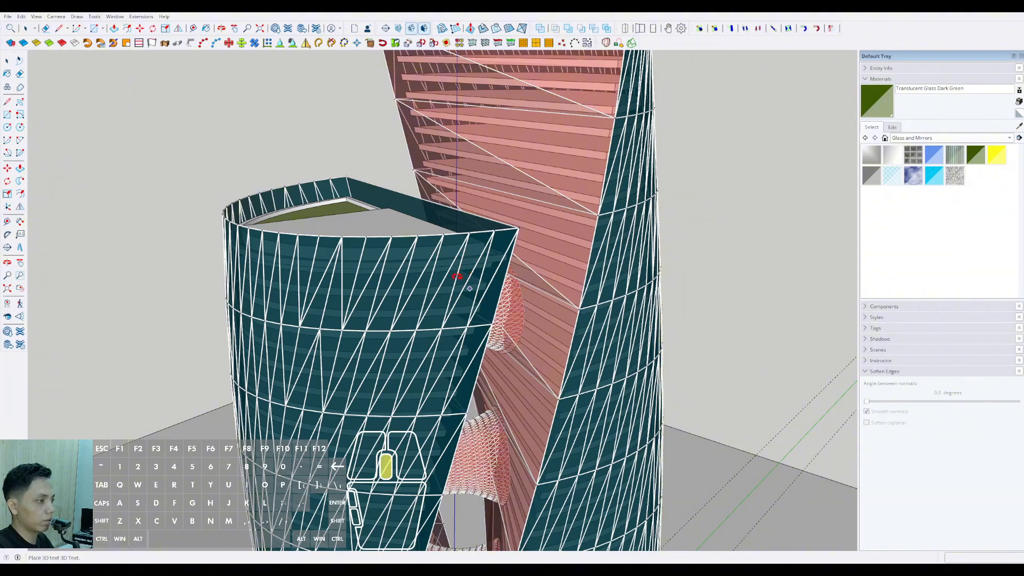
{"action": "scroll", "coordinate": [457, 276], "scroll_direction": "up", "scroll_amount": 8}
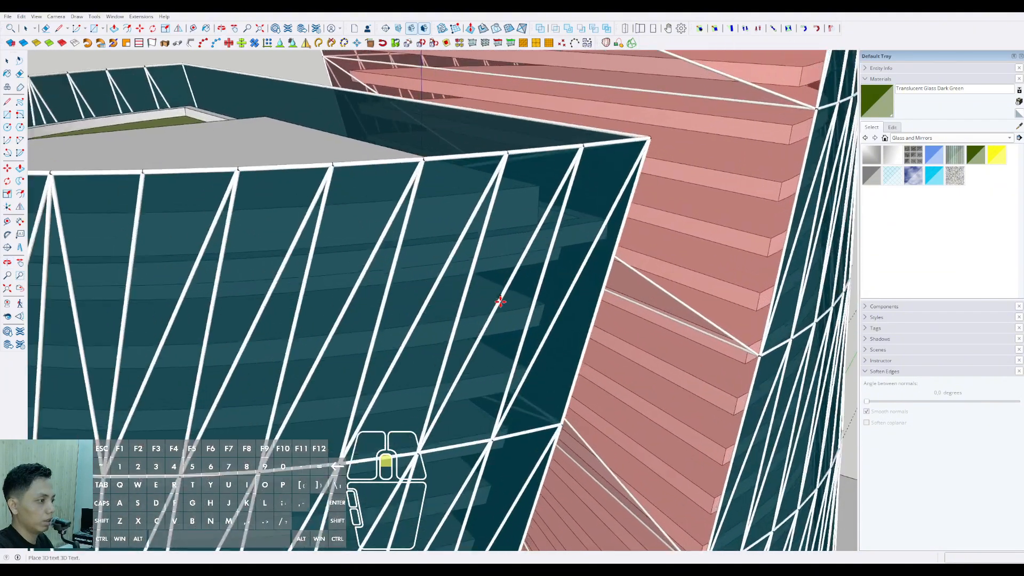
{"action": "scroll", "coordinate": [500, 302], "scroll_direction": "up", "scroll_amount": 2}
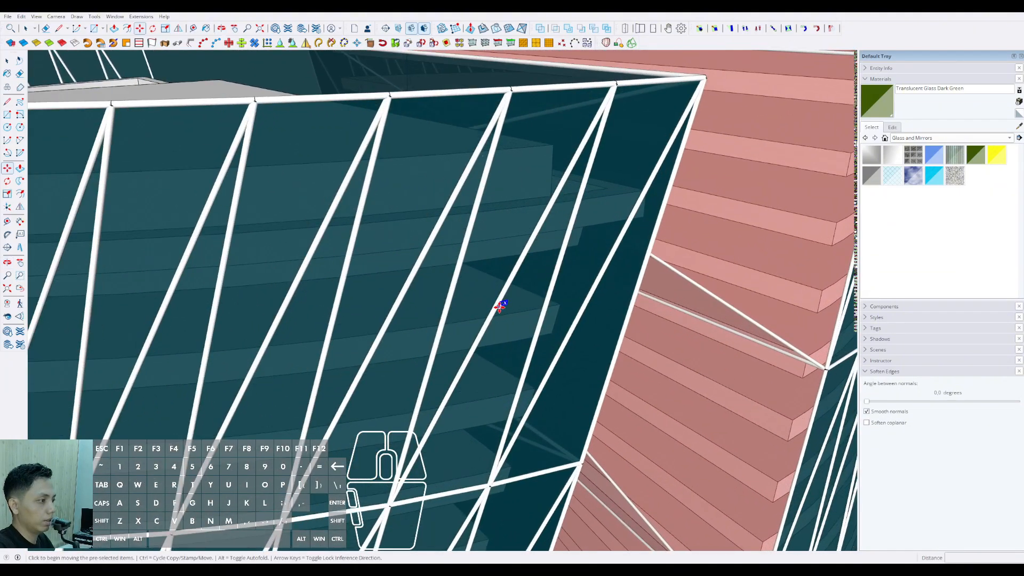
Step: Scale up the LX lettering until it spans several facade panels beside the roof corner
{"action": "scroll", "coordinate": [500, 305], "scroll_direction": "down", "scroll_amount": 4}
{"action": "scroll", "coordinate": [501, 304], "scroll_direction": "up", "scroll_amount": 4}
{"action": "key", "text": "s"}
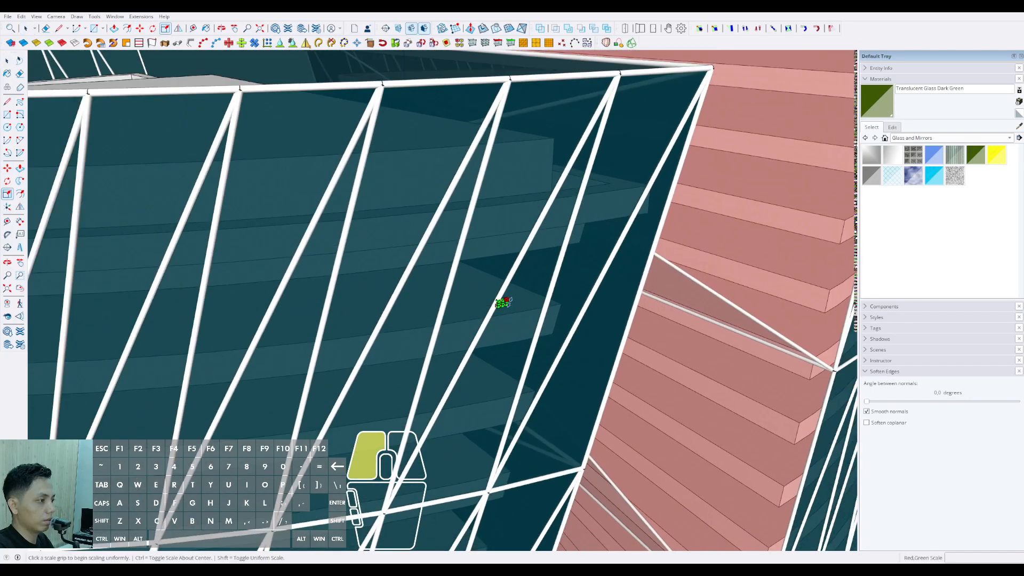
{"action": "left_click_drag", "start_coordinate": [633, 221], "coordinate": [693, 168]}
{"action": "key", "text": "space"}
{"action": "scroll", "coordinate": [566, 225], "scroll_direction": "down", "scroll_amount": 2}
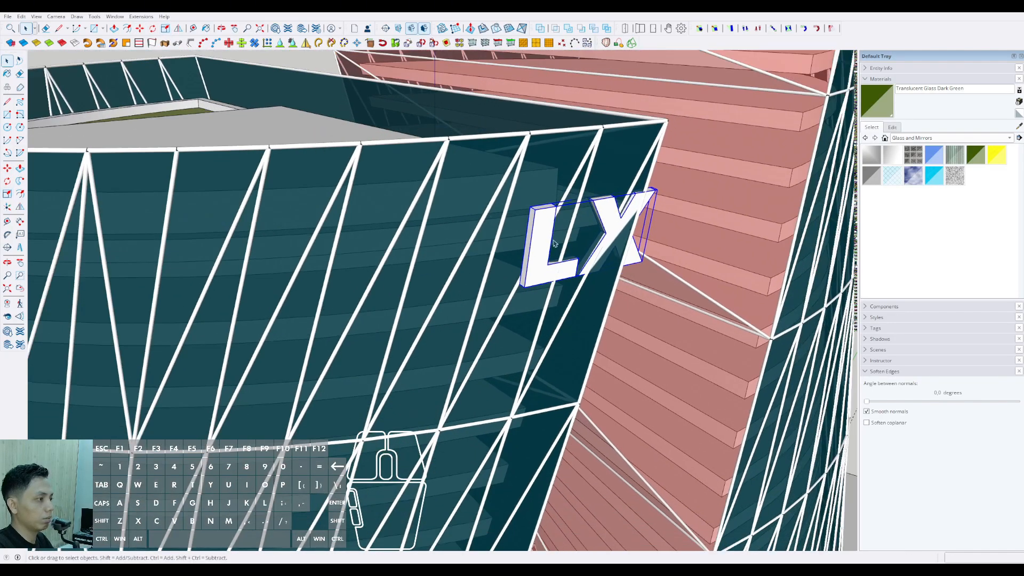
{"action": "middle_click_drag", "start_coordinate": [566, 225], "coordinate": [503, 273]}
{"action": "key", "text": "s"}
{"action": "left_click_drag", "start_coordinate": [492, 250], "coordinate": [416, 219]}
{"action": "key", "text": "space"}
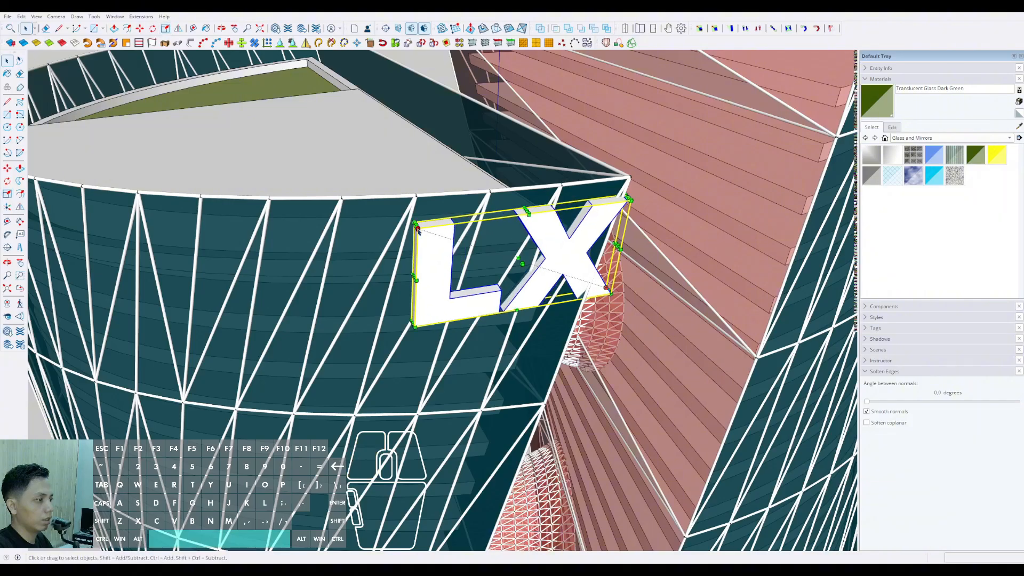
Step: Reposition the LX lettering outward from the curved glass just below the roof edge
{"action": "scroll", "coordinate": [448, 246], "scroll_direction": "down", "scroll_amount": 2}
{"action": "middle_click_drag", "start_coordinate": [462, 247], "coordinate": [447, 357]}
{"action": "middle_click_drag", "start_coordinate": [495, 300], "coordinate": [483, 270]}
{"action": "scroll", "coordinate": [486, 271], "scroll_direction": "up", "scroll_amount": 2}
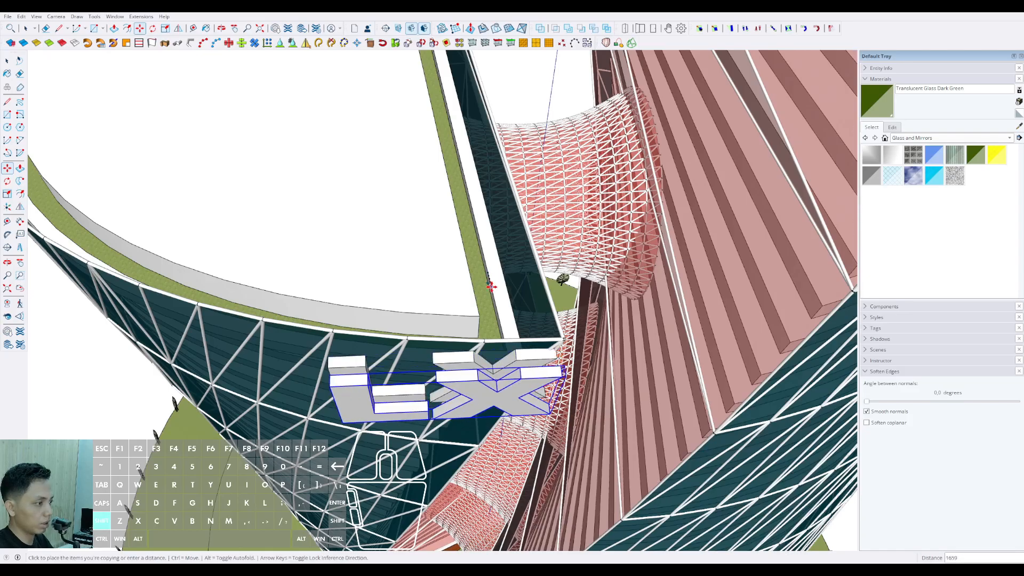
{"action": "middle_click_drag", "start_coordinate": [463, 359], "coordinate": [491, 376]}
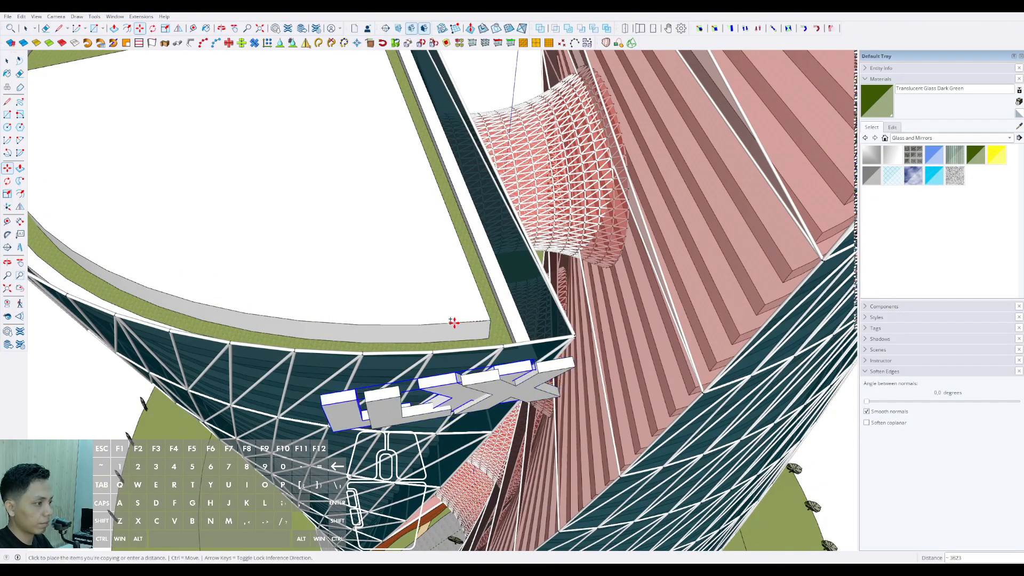
{"action": "scroll", "coordinate": [509, 365], "scroll_direction": "down", "scroll_amount": 2}
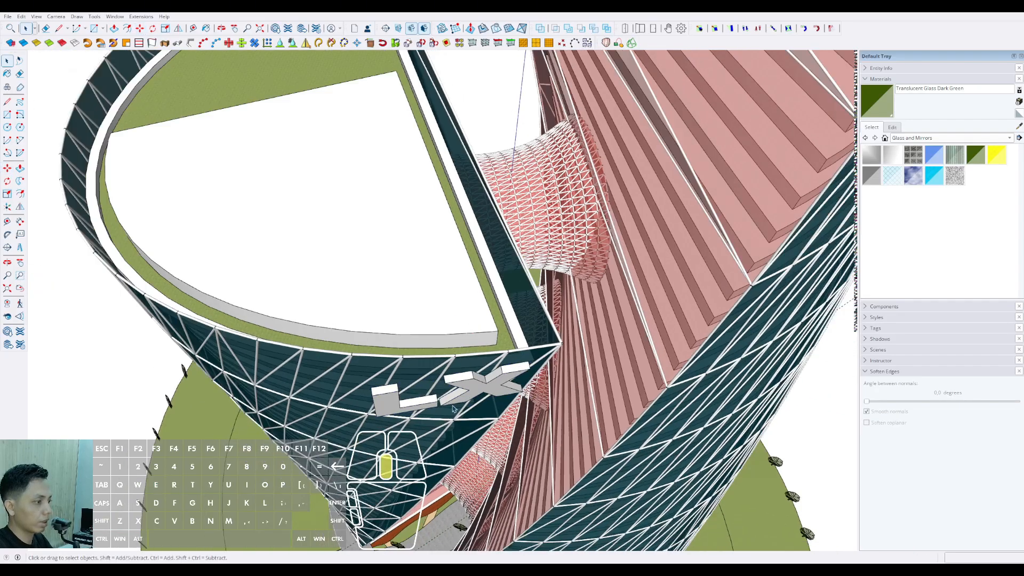
Step: Check the LX sign from a distance and shift it slightly against the facade
{"action": "middle_click_drag", "start_coordinate": [509, 365], "coordinate": [478, 174]}
{"action": "scroll", "coordinate": [485, 228], "scroll_direction": "down", "scroll_amount": 2}
{"action": "scroll", "coordinate": [479, 175], "scroll_direction": "down", "scroll_amount": 1}
{"action": "scroll", "coordinate": [481, 229], "scroll_direction": "down", "scroll_amount": 4}
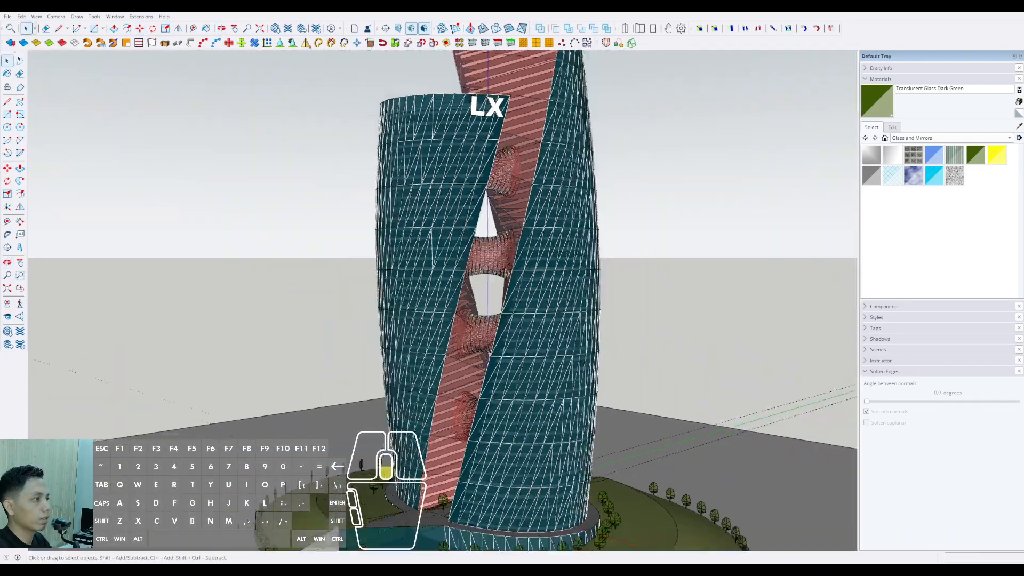
{"action": "middle_click_drag", "start_coordinate": [521, 302], "coordinate": [521, 272]}
{"action": "scroll", "coordinate": [523, 359], "scroll_direction": "up", "scroll_amount": 1}
{"action": "middle_click_drag", "start_coordinate": [523, 359], "coordinate": [521, 381]}
{"action": "scroll", "coordinate": [465, 136], "scroll_direction": "up", "scroll_amount": 5}
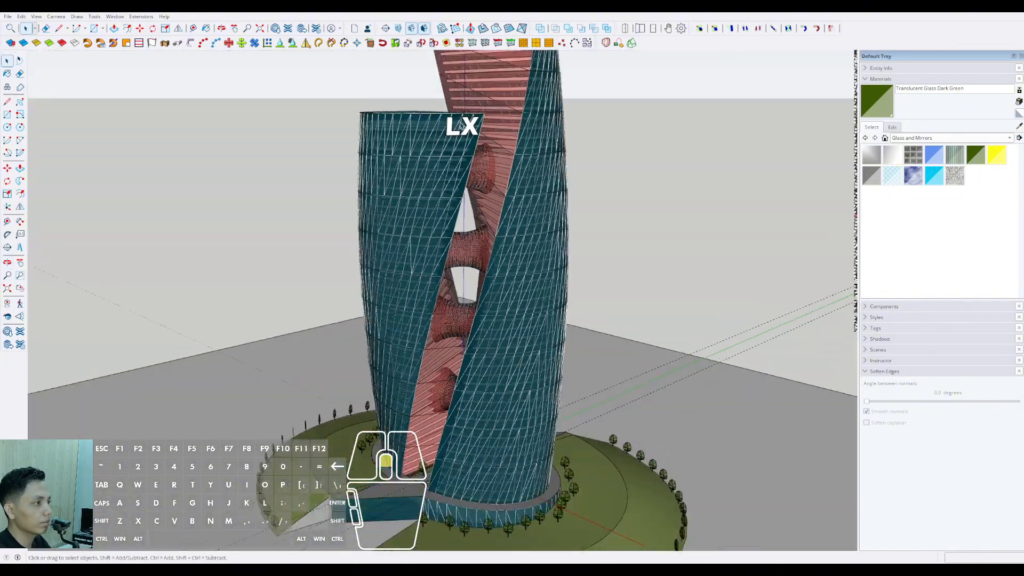
{"action": "middle_click_drag", "start_coordinate": [467, 146], "coordinate": [459, 197], "text": "shift"}
{"action": "scroll", "coordinate": [459, 213], "scroll_direction": "up", "scroll_amount": 5}
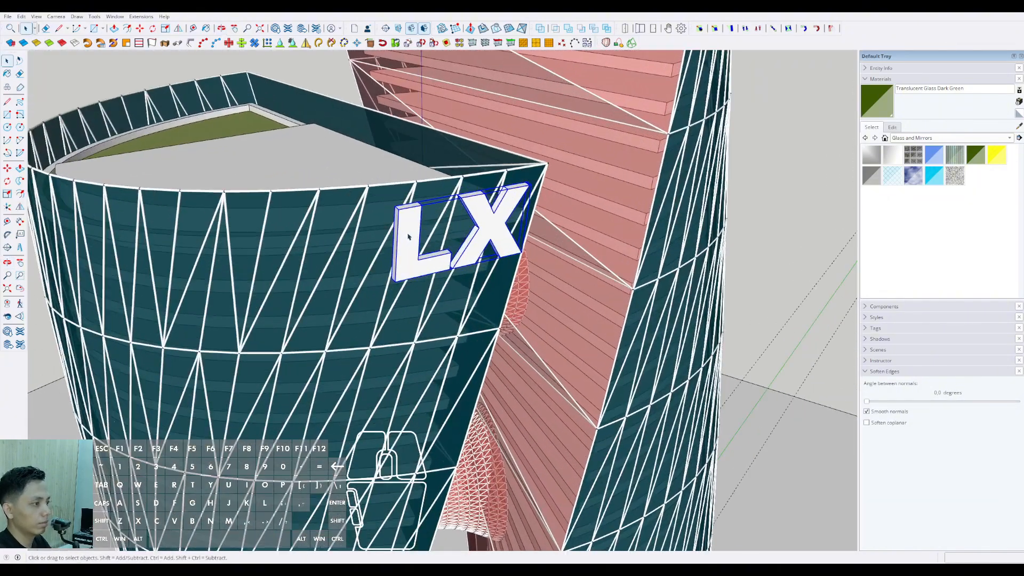
{"action": "key", "text": "m"}
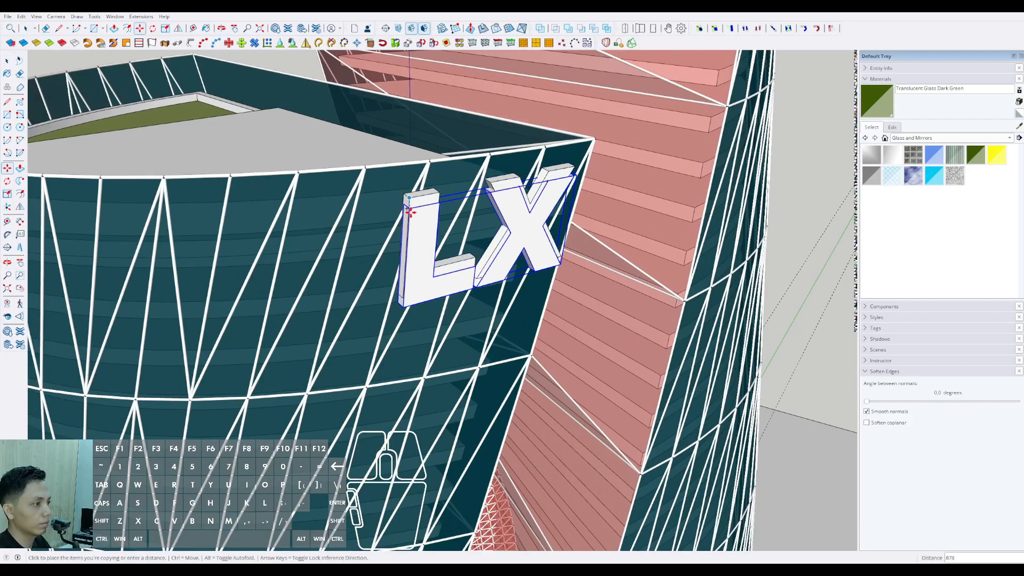
{"action": "scroll", "coordinate": [421, 208], "scroll_direction": "down", "scroll_amount": 10}
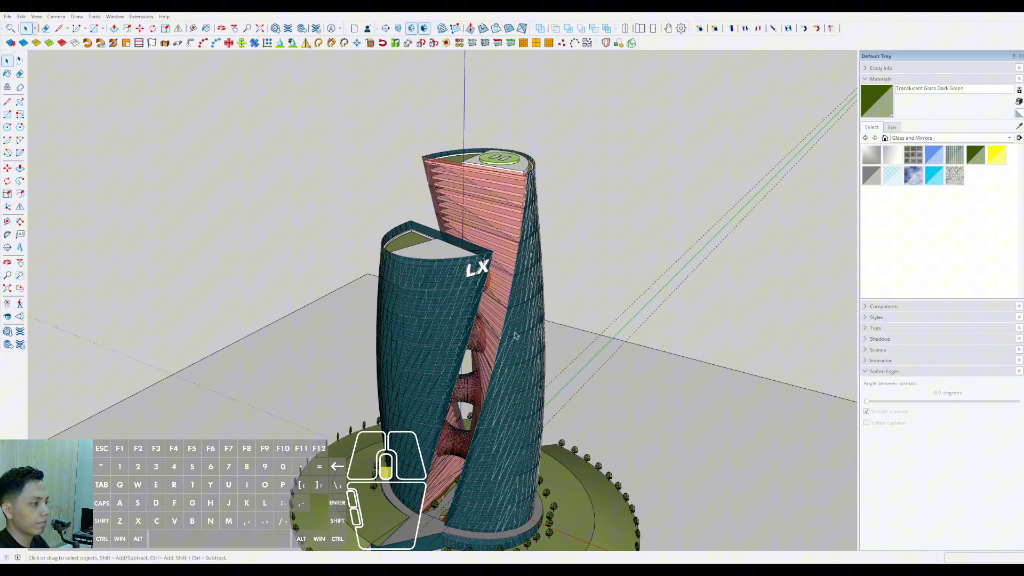
Step: Try to draw a circle on the ground beside the outer grass slope and move it away from the planted edge
{"action": "middle_click_drag", "start_coordinate": [515, 335], "coordinate": [458, 381]}
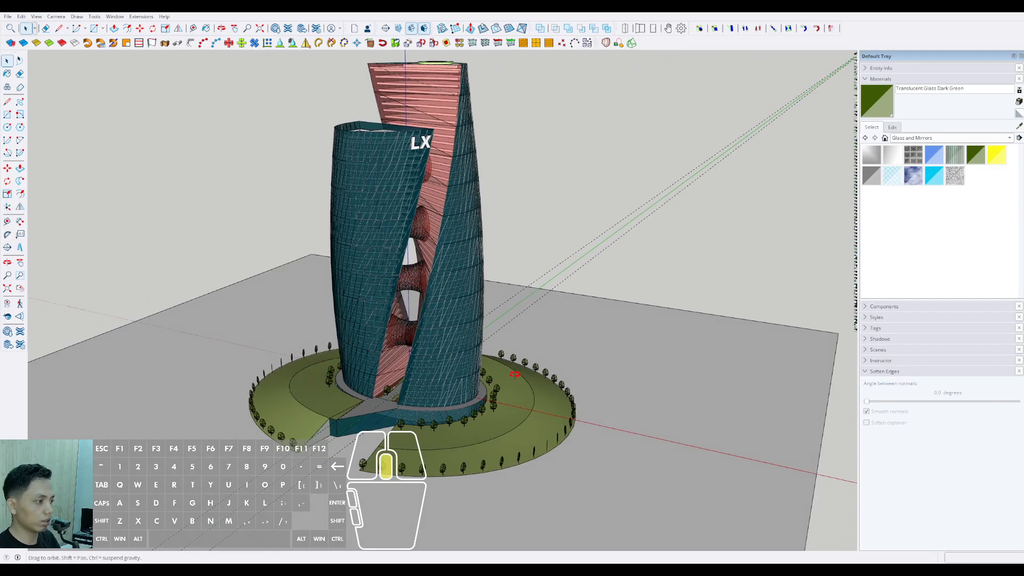
{"action": "middle_click_drag", "start_coordinate": [515, 374], "coordinate": [512, 501]}
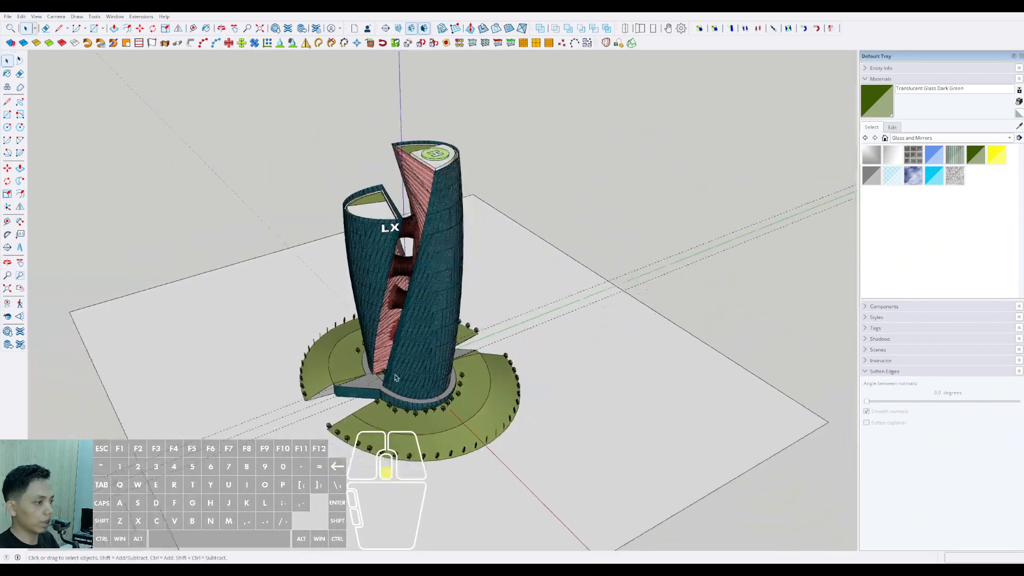
{"action": "middle_click_drag", "start_coordinate": [395, 377], "coordinate": [498, 367]}
{"action": "scroll", "coordinate": [489, 393], "scroll_direction": "up", "scroll_amount": 5}
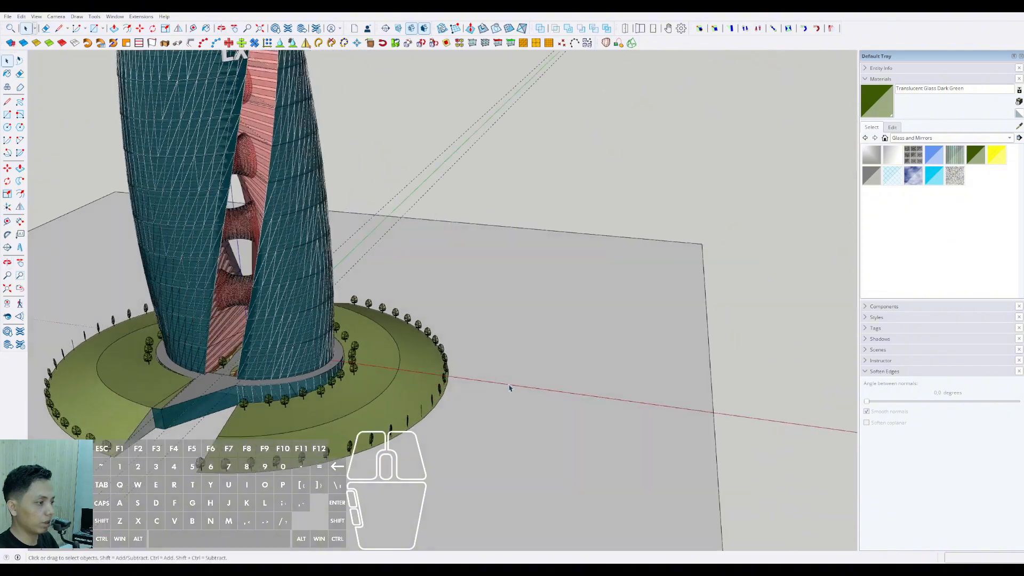
{"action": "key", "text": "c"}
{"action": "left_click", "coordinate": [499, 407]}
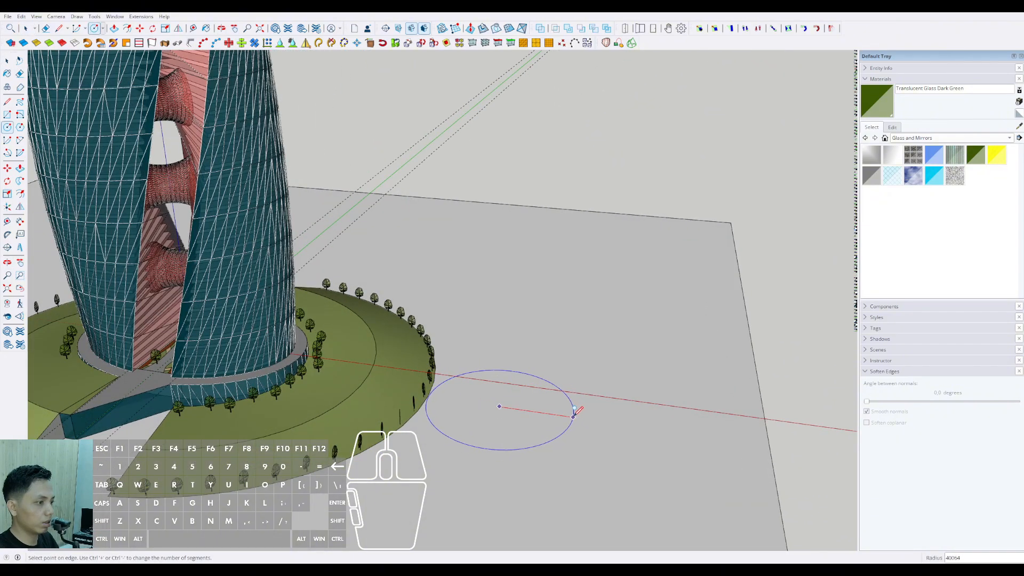
{"action": "left_click", "coordinate": [581, 416]}
{"action": "key", "text": "space"}
{"action": "scroll", "coordinate": [587, 421], "scroll_direction": "down", "scroll_amount": 5}
{"action": "middle_click_drag", "start_coordinate": [534, 414], "coordinate": [528, 443]}
{"action": "key", "text": "m"}
{"action": "left_click", "coordinate": [514, 429]}
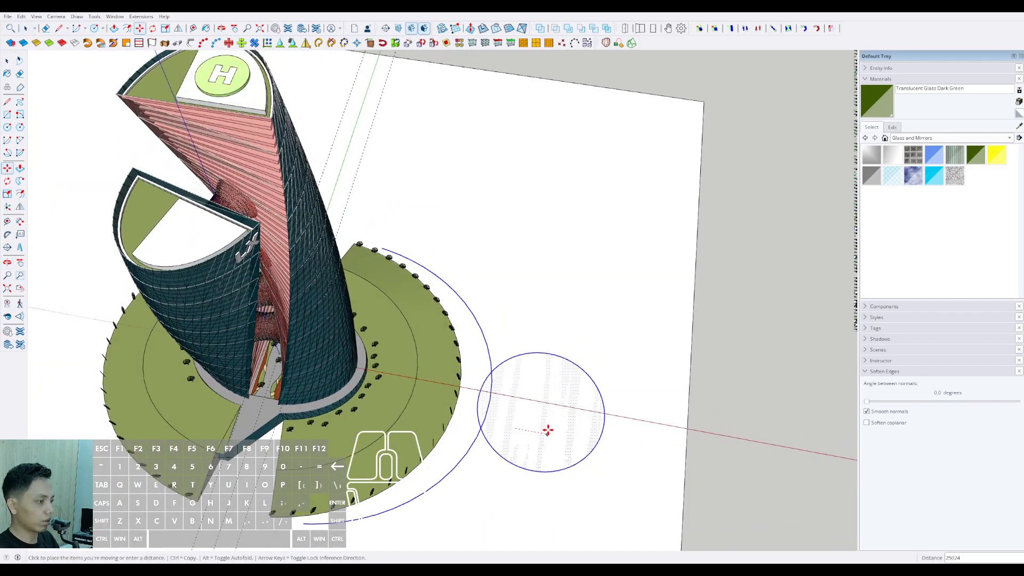
{"action": "key", "text": "space"}
Step: Draw a circle with a radius of 50000 on the open ground beside the outer grass slope
{"action": "key", "text": "c"}
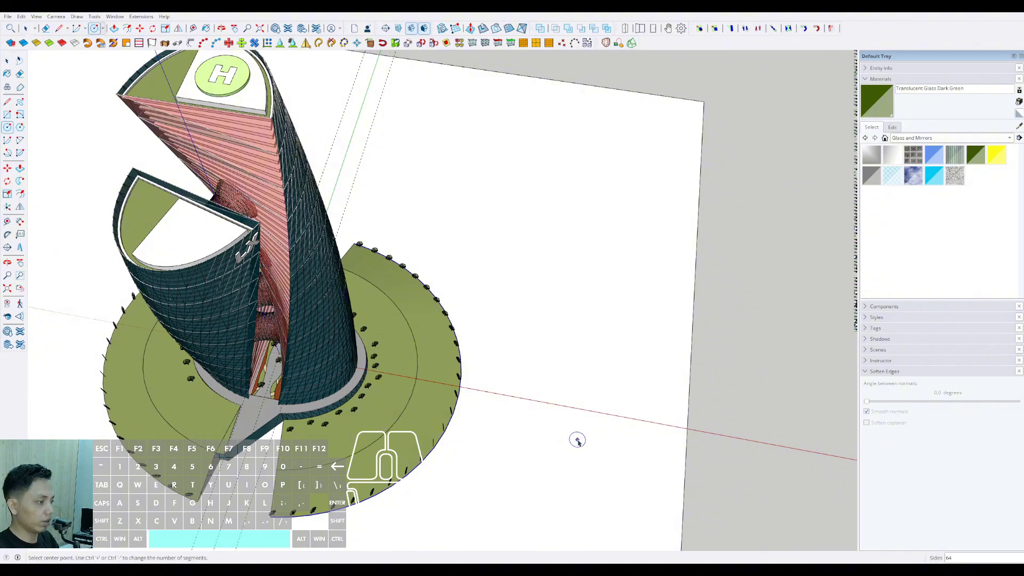
{"action": "left_click", "coordinate": [564, 435]}
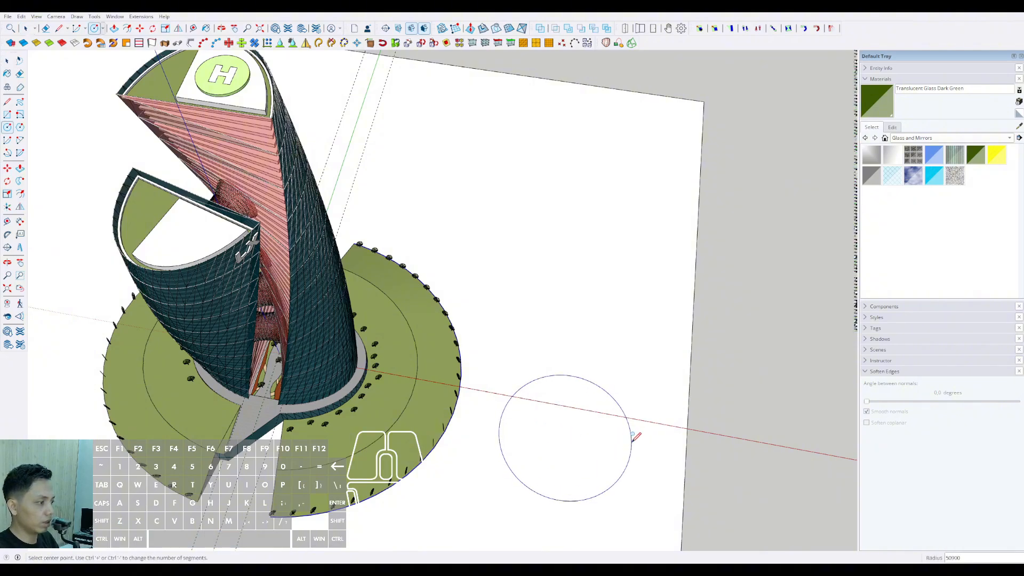
{"action": "middle_click_drag", "start_coordinate": [632, 440], "coordinate": [560, 373]}
{"action": "scroll", "coordinate": [560, 373], "scroll_direction": "up", "scroll_amount": 3}
{"action": "left_click", "coordinate": [560, 373]}
{"action": "key", "text": "space"}
{"action": "scroll", "coordinate": [563, 440], "scroll_direction": "up", "scroll_amount": 2}
Step: Scale the ground circle along one axis into an ellipse
{"action": "double_click", "coordinate": [563, 439]}
{"action": "key", "text": "s"}
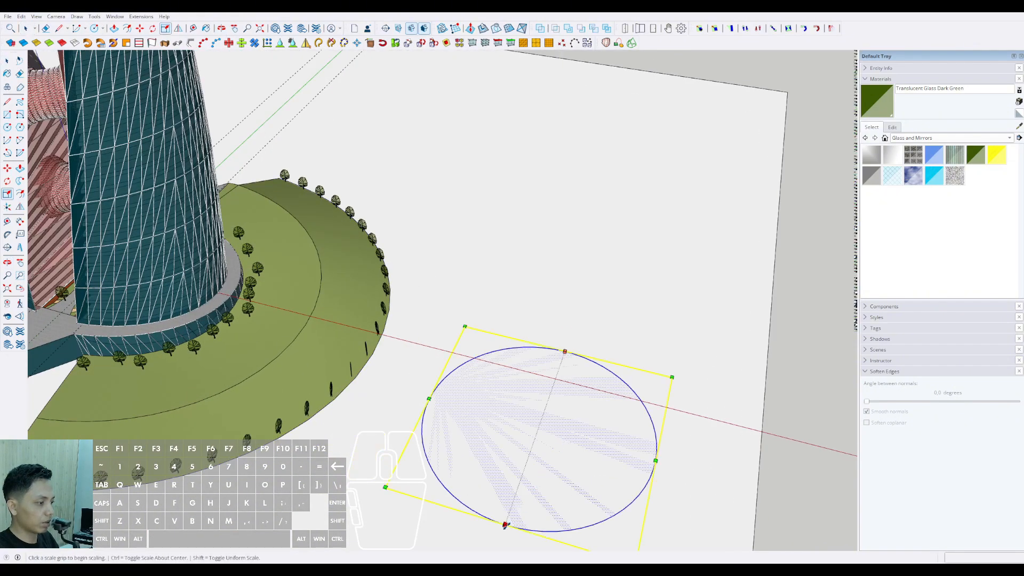
{"action": "left_click", "coordinate": [507, 524]}
{"action": "left_click", "coordinate": [536, 486]}
{"action": "middle_click_drag", "start_coordinate": [536, 486], "coordinate": [541, 430]}
Step: Copy the ellipse straight up by about 34881
{"action": "key", "text": "m"}
{"action": "left_click", "coordinate": [519, 418]}
{"action": "key", "text": "ctrl"}
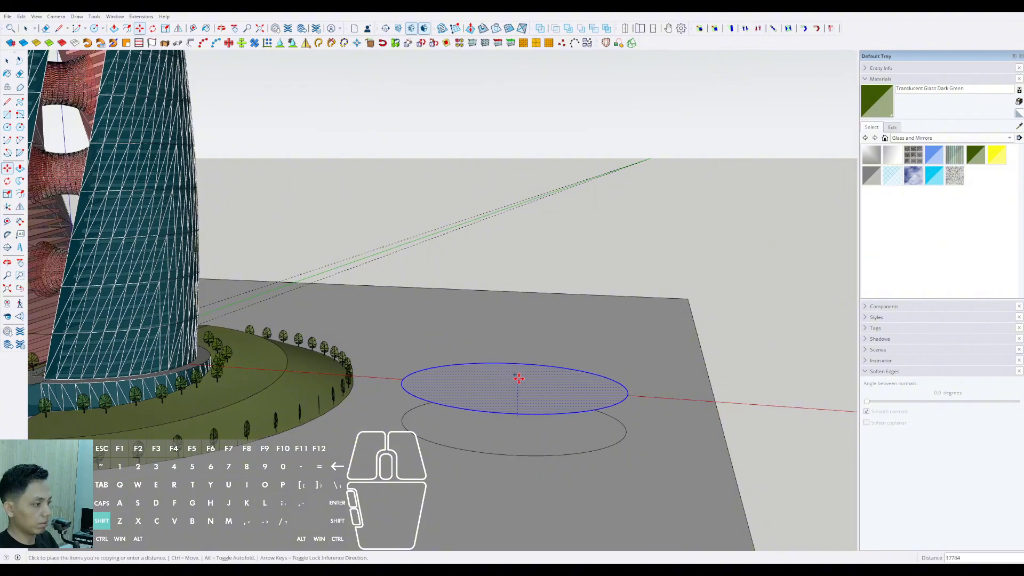
{"action": "left_click", "coordinate": [518, 347]}
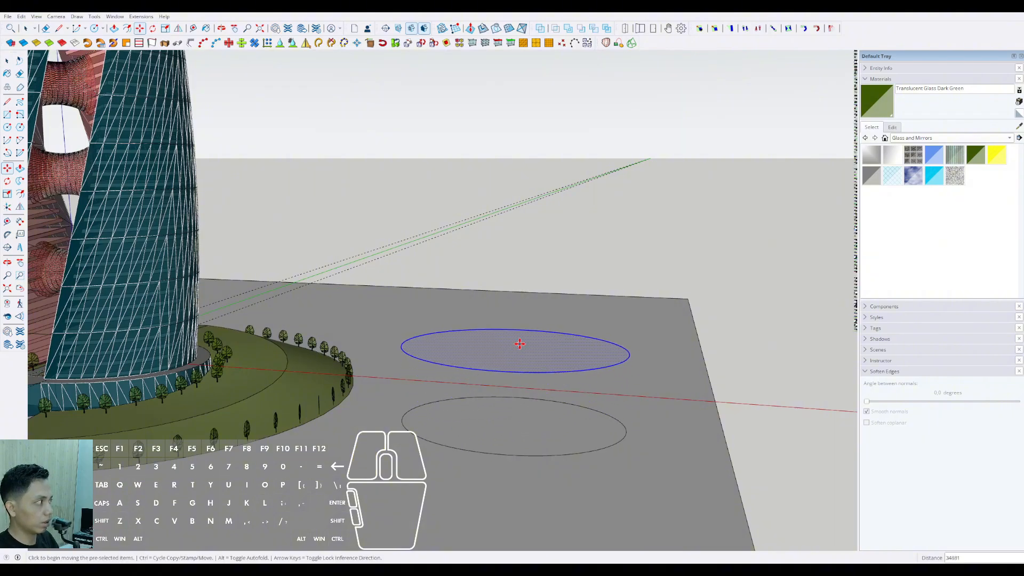
{"action": "key", "text": "space"}
Step: Extrude the lower ellipse upward into a thin slab
{"action": "scroll", "coordinate": [510, 424], "scroll_direction": "up", "scroll_amount": 3}
{"action": "left_click", "coordinate": [508, 427]}
{"action": "key", "text": "v"}
{"action": "middle_click_drag", "start_coordinate": [508, 428], "coordinate": [467, 410]}
{"action": "left_click", "coordinate": [498, 422]}
{"action": "left_click", "coordinate": [499, 414]}
{"action": "key", "text": "space"}
{"action": "scroll", "coordinate": [466, 419], "scroll_direction": "down", "scroll_amount": 2}
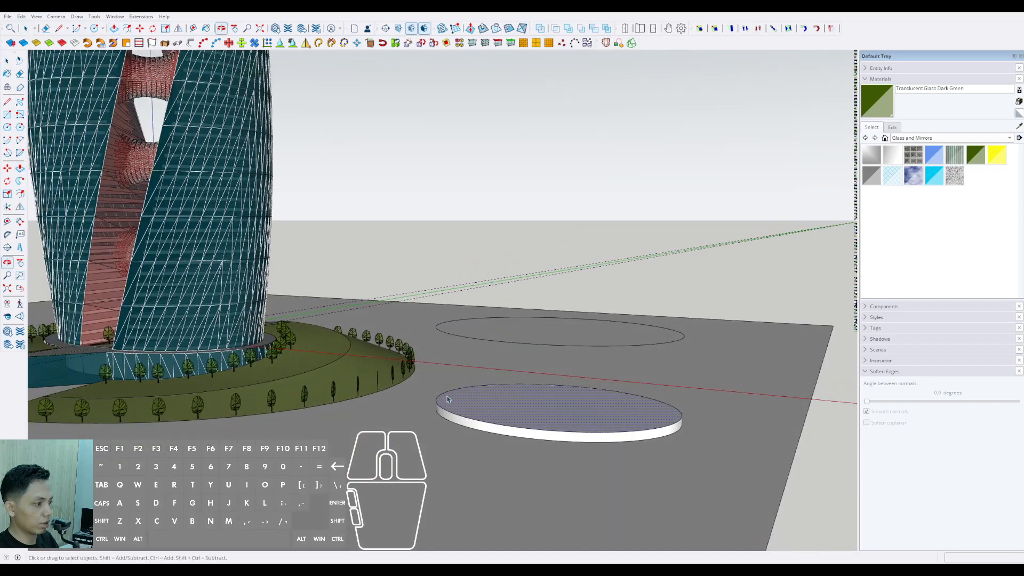
Step: Reduce the elliptical slab's thickness and group its geometry
{"action": "scroll", "coordinate": [466, 410], "scroll_direction": "up", "scroll_amount": 2}
{"action": "key", "text": "v"}
{"action": "left_click", "coordinate": [458, 408]}
{"action": "left_click", "coordinate": [462, 414]}
{"action": "key", "text": "space"}
{"action": "triple_click", "coordinate": [508, 380]}
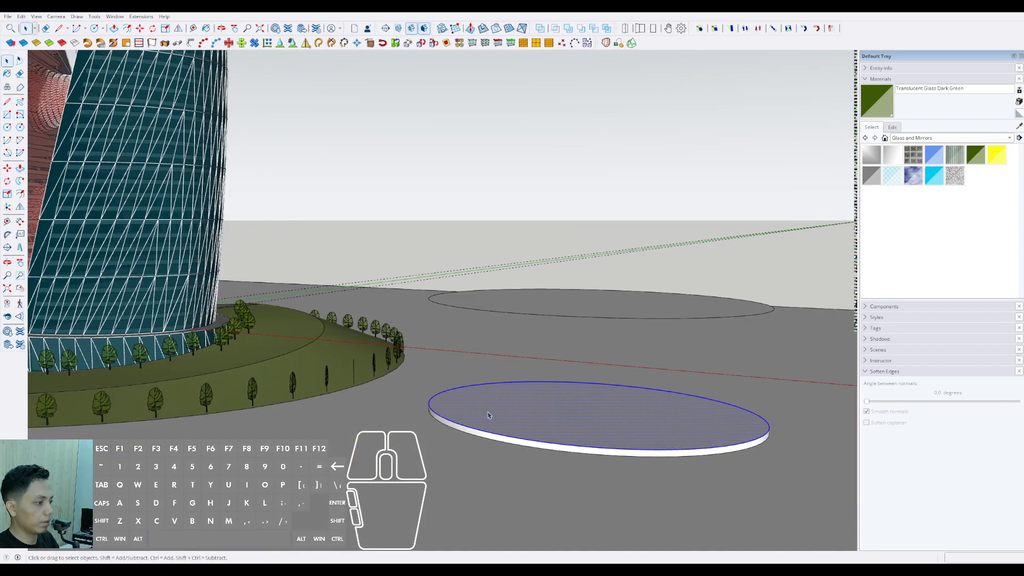
{"action": "left_click", "coordinate": [512, 297]}
{"action": "scroll", "coordinate": [513, 405], "scroll_direction": "down", "scroll_amount": 1}
{"action": "middle_click_drag", "start_coordinate": [513, 405], "coordinate": [539, 524]}
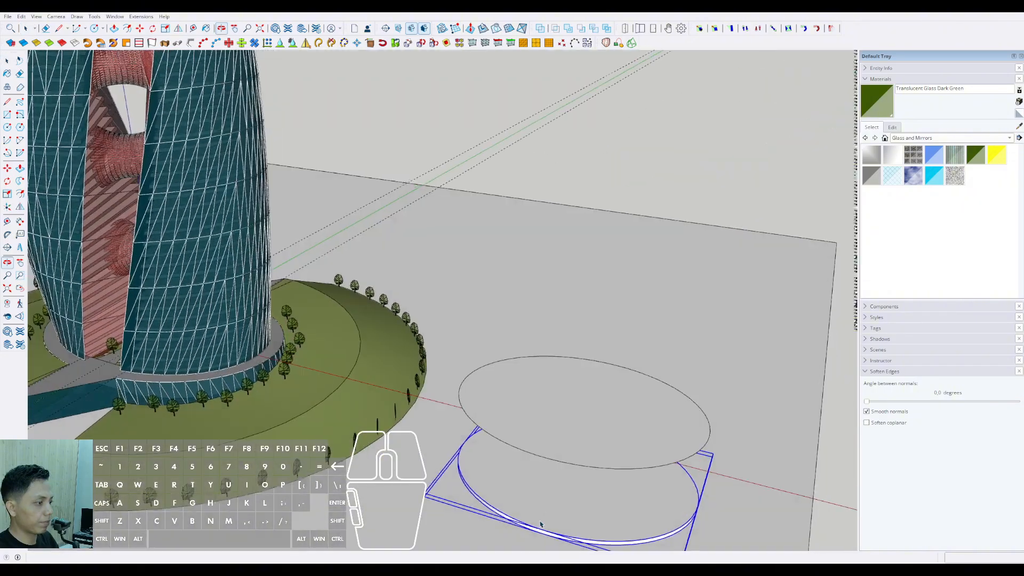
Step: Offset the upper ellipse inward by about 13490 and delete the outer ring
{"action": "scroll", "coordinate": [539, 523], "scroll_direction": "down", "scroll_amount": 2}
{"action": "middle_click_drag", "start_coordinate": [538, 473], "coordinate": [516, 443], "text": "shift"}
{"action": "left_click", "coordinate": [520, 353]}
{"action": "scroll", "coordinate": [525, 352], "scroll_direction": "up", "scroll_amount": 2}
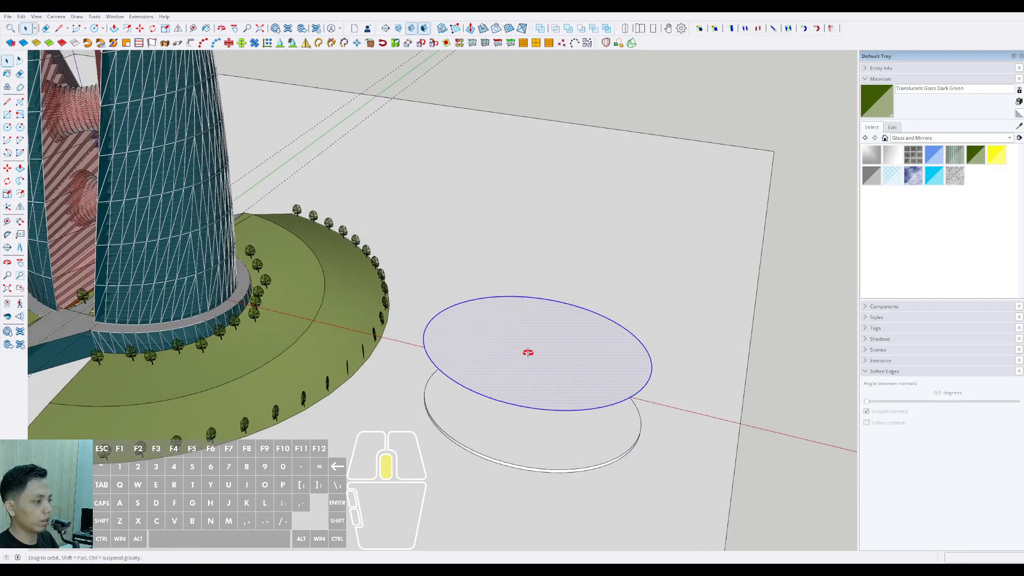
{"action": "key", "text": "f"}
{"action": "left_click", "coordinate": [536, 301]}
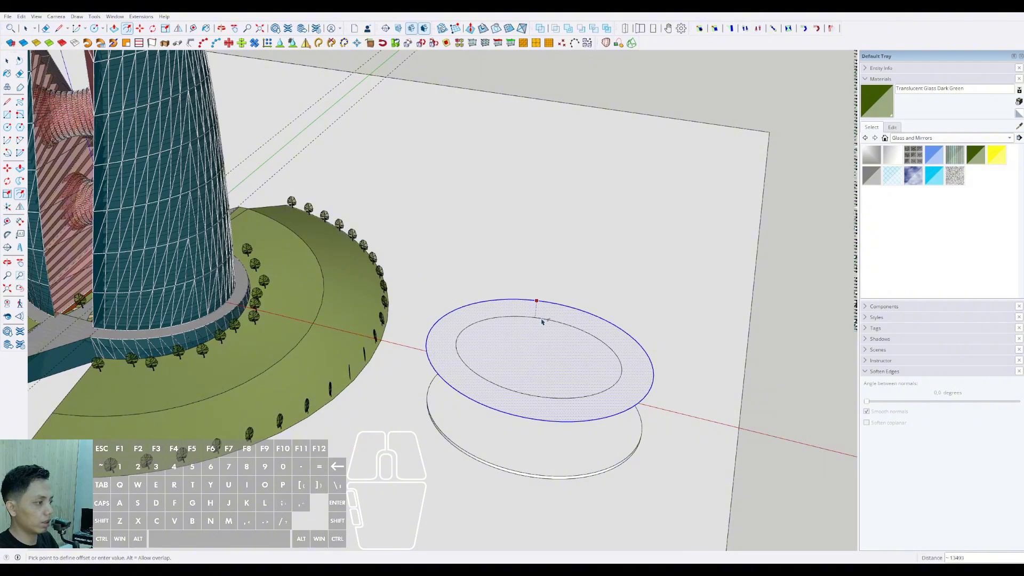
{"action": "left_click", "coordinate": [540, 320]}
{"action": "key", "text": "space"}
{"action": "left_click", "coordinate": [602, 323]}
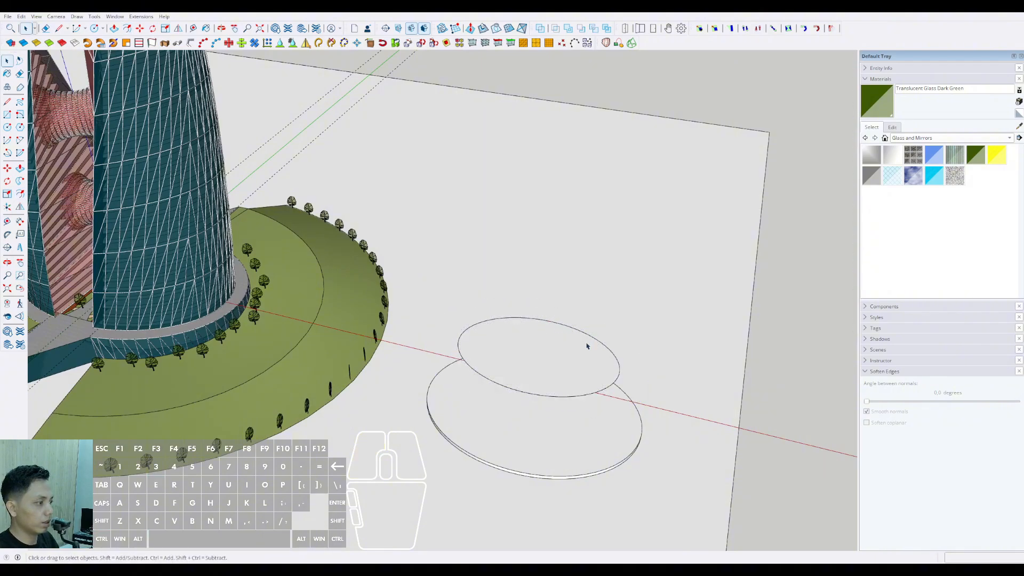
Step: Move the upper ellipse sideways by about 21268 so it is offset from the slab below
{"action": "left_click", "coordinate": [507, 381]}
{"action": "middle_click_drag", "start_coordinate": [507, 382], "coordinate": [603, 437]}
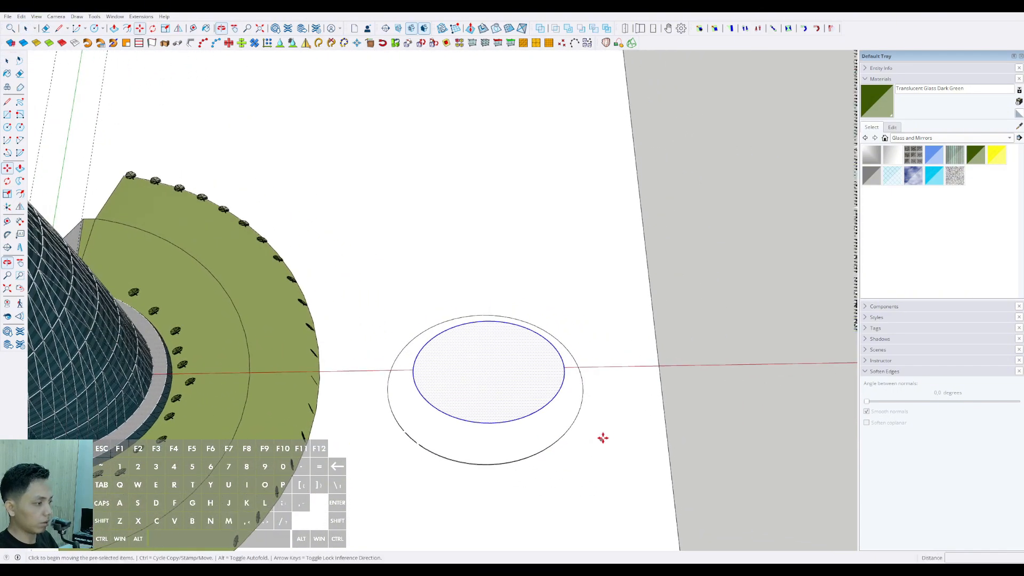
{"action": "key", "text": "m"}
{"action": "left_click", "coordinate": [603, 437]}
{"action": "left_click", "coordinate": [640, 379]}
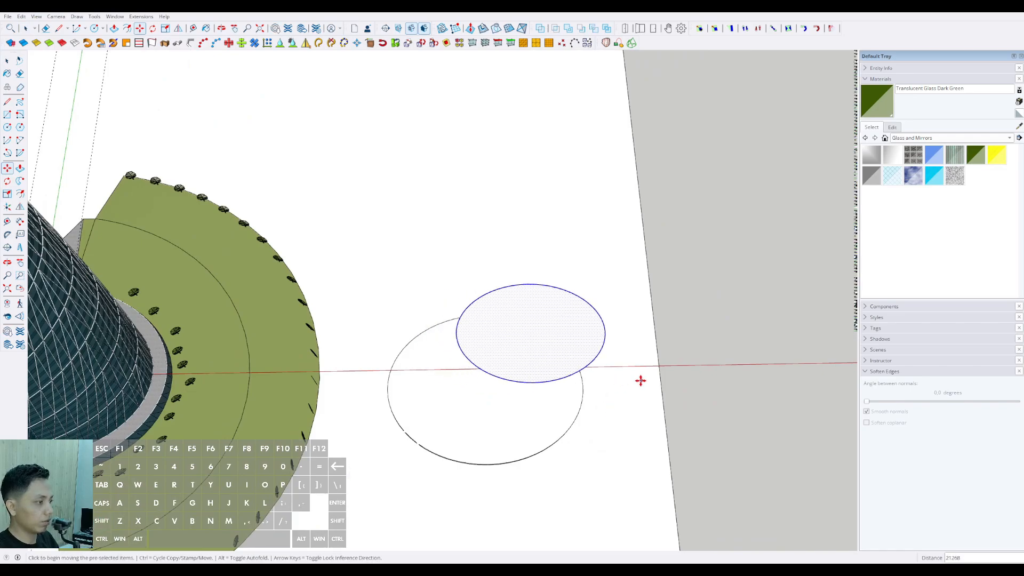
Step: Copy the top outline of the elliptical slab from inside its group and paste it in place outside the group
{"action": "middle_click_drag", "start_coordinate": [640, 379], "coordinate": [510, 254]}
{"action": "scroll", "coordinate": [500, 322], "scroll_direction": "up", "scroll_amount": 2}
{"action": "key", "text": "space"}
{"action": "left_click", "coordinate": [549, 392]}
{"action": "middle_click_drag", "start_coordinate": [549, 391], "coordinate": [553, 375]}
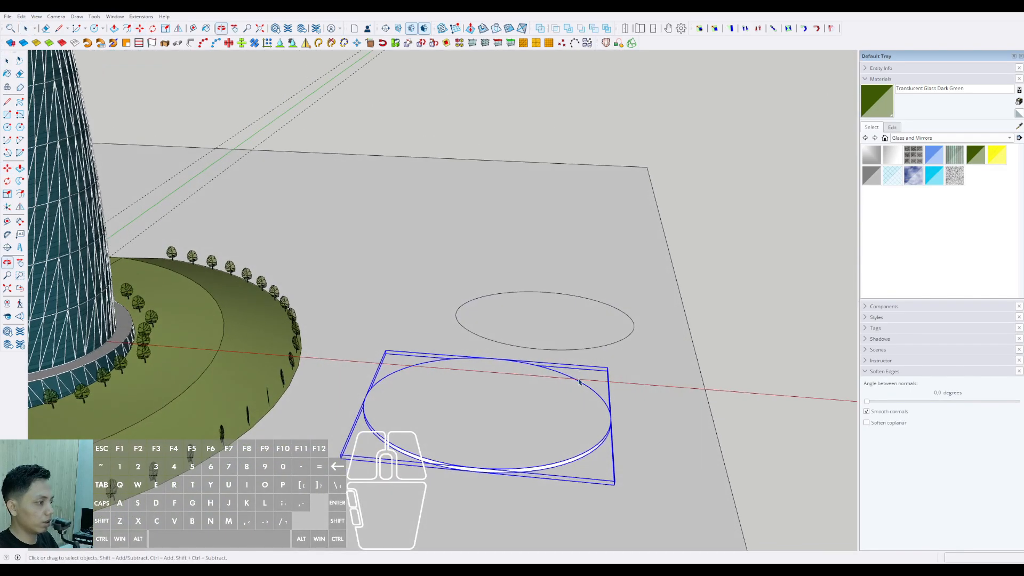
{"action": "triple_click", "coordinate": [580, 386]}
{"action": "left_click", "coordinate": [585, 387]}
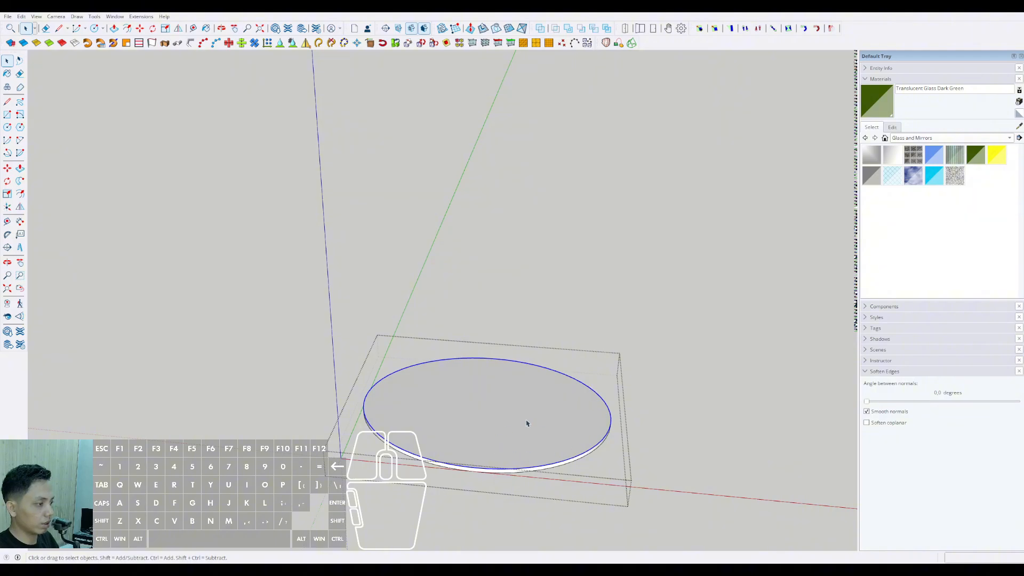
{"action": "middle_click_drag", "start_coordinate": [526, 423], "coordinate": [564, 410]}
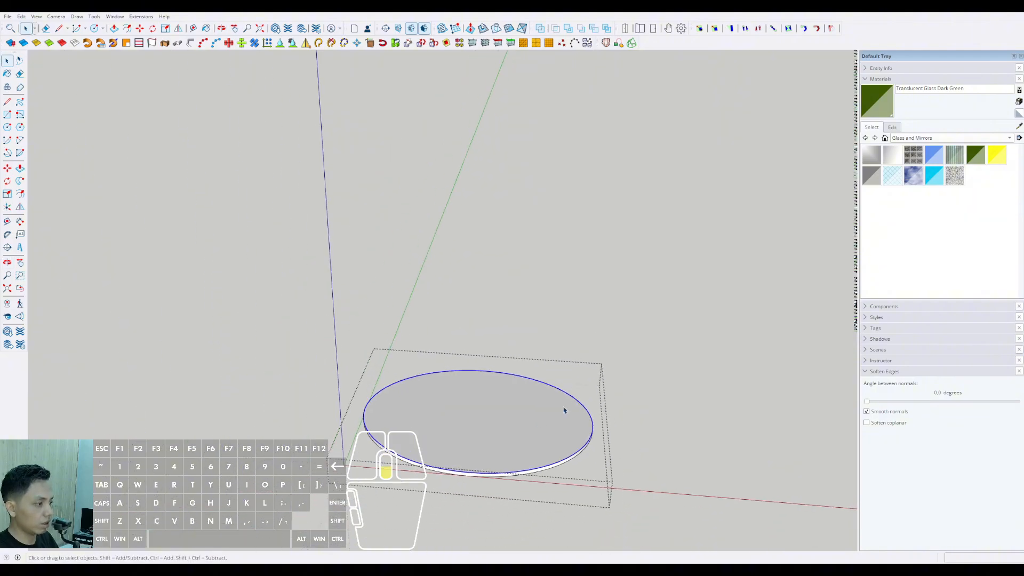
{"action": "left_click", "coordinate": [640, 363]}
{"action": "left_click", "coordinate": [22, 17]}
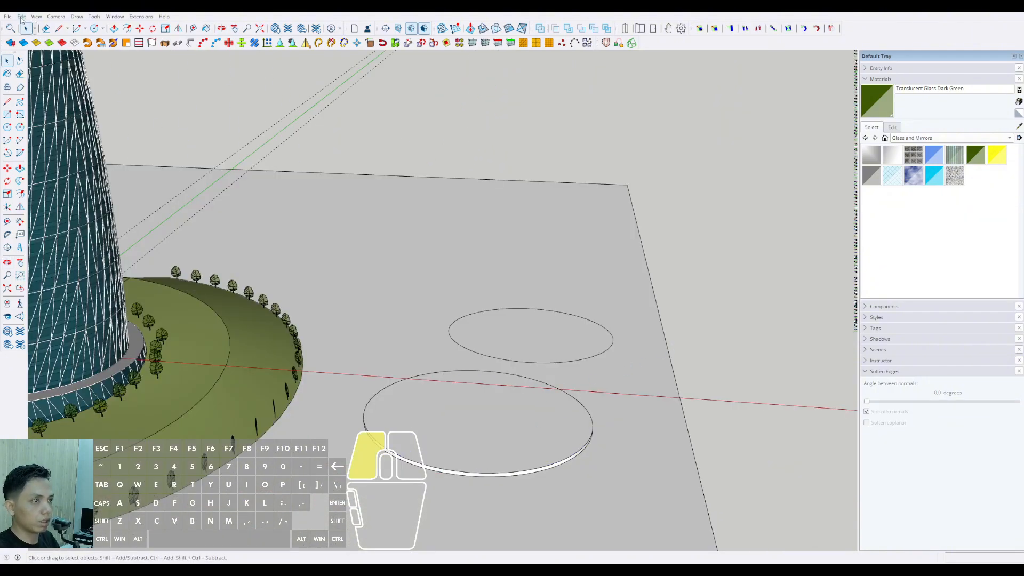
Step: Loft a spline surface between the slab's top outline and the upper ellipse
{"action": "middle_click_drag", "start_coordinate": [544, 425], "coordinate": [492, 86]}
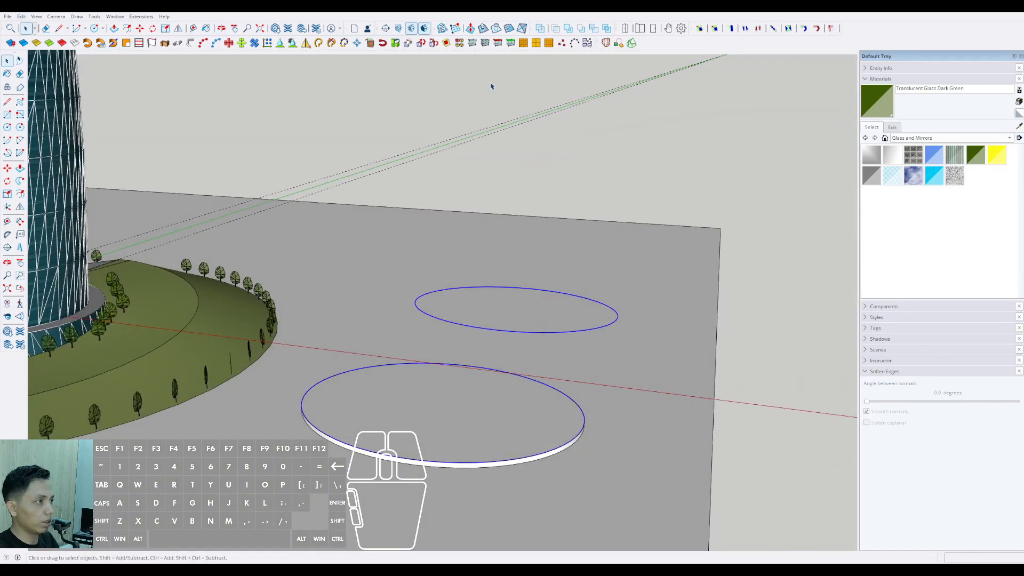
{"action": "left_click", "coordinate": [606, 44]}
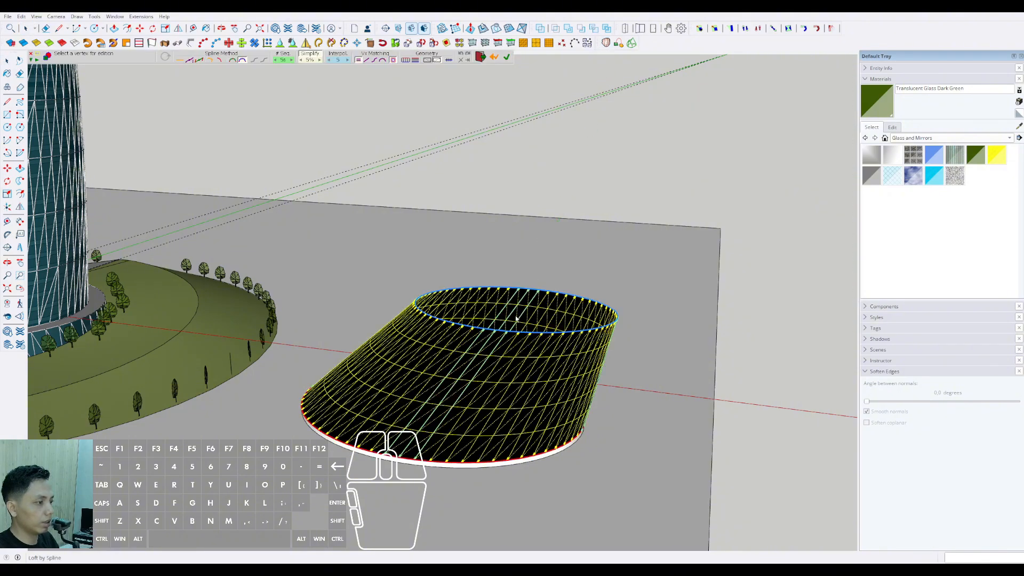
{"action": "left_click", "coordinate": [506, 56]}
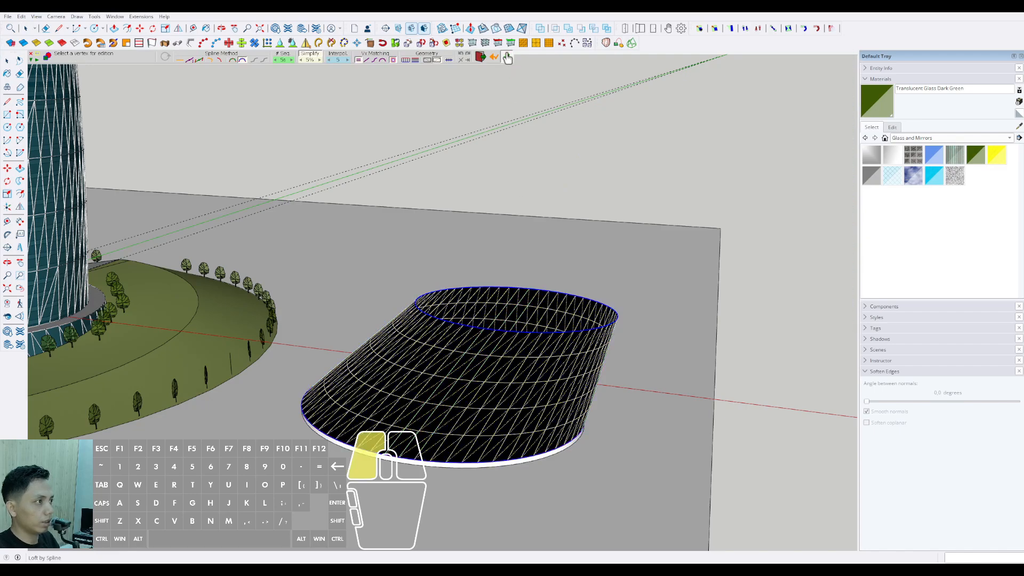
Step: Draw a line across the loft's open top rim to cap it with a face, and erase the line
{"action": "middle_click_drag", "start_coordinate": [544, 318], "coordinate": [504, 354]}
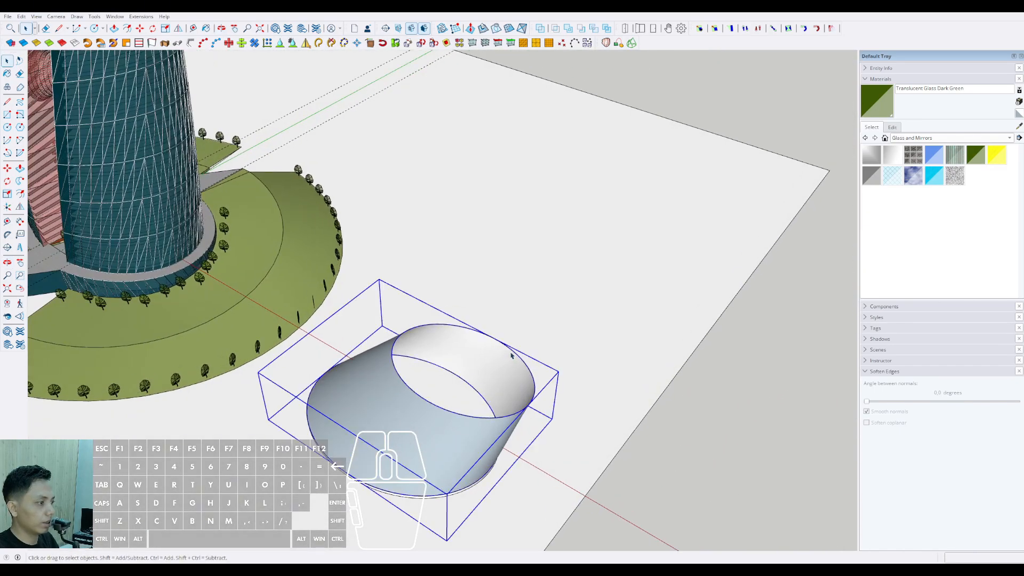
{"action": "key", "text": "l"}
{"action": "left_click", "coordinate": [511, 349]}
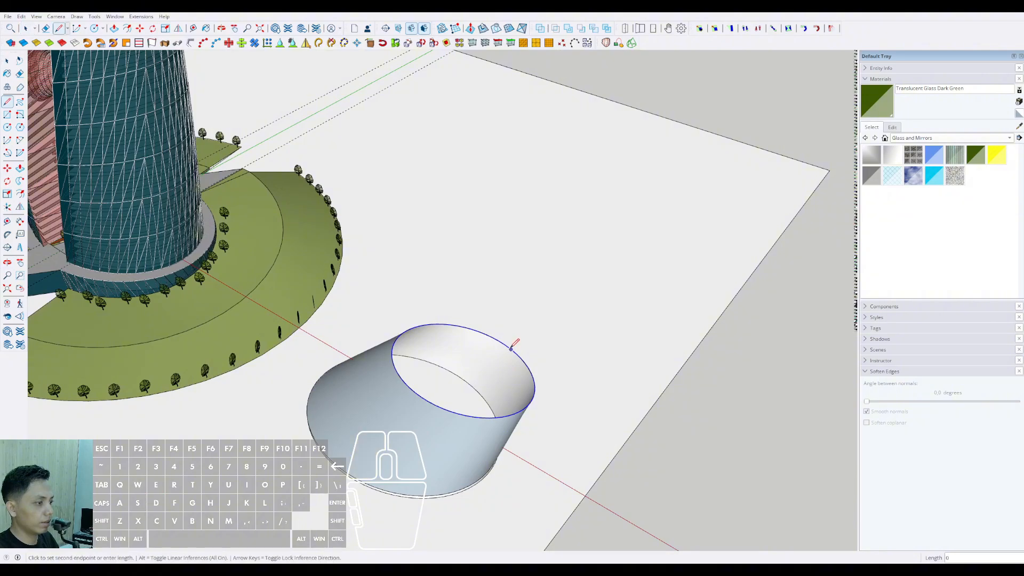
{"action": "left_click", "coordinate": [427, 400]}
{"action": "key", "text": "e"}
{"action": "left_click", "coordinate": [449, 386]}
{"action": "key", "text": "space"}
Step: Copy the lofted shell along the green axis to a spot behind the original
{"action": "mouse_move", "coordinate": [449, 386]}
{"action": "middle_mouse_down"}
{"action": "mouse_move", "coordinate": [475, 343]}
{"action": "mouse_move", "coordinate": [530, 309]}
{"action": "mouse_move", "coordinate": [479, 400]}
{"action": "mouse_move", "coordinate": [564, 412]}
{"action": "mouse_move", "coordinate": [480, 338]}
{"action": "mouse_move", "coordinate": [475, 361]}
{"action": "mouse_move", "coordinate": [567, 377]}
{"action": "middle_mouse_up"}
{"action": "left_click", "coordinate": [477, 380]}
{"action": "key", "text": "m"}
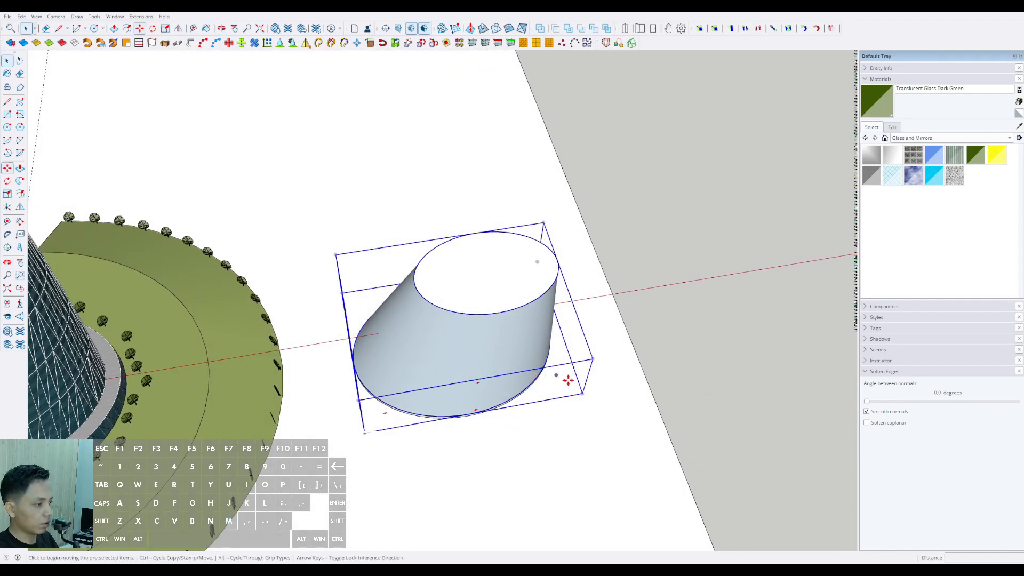
{"action": "left_click", "coordinate": [613, 425]}
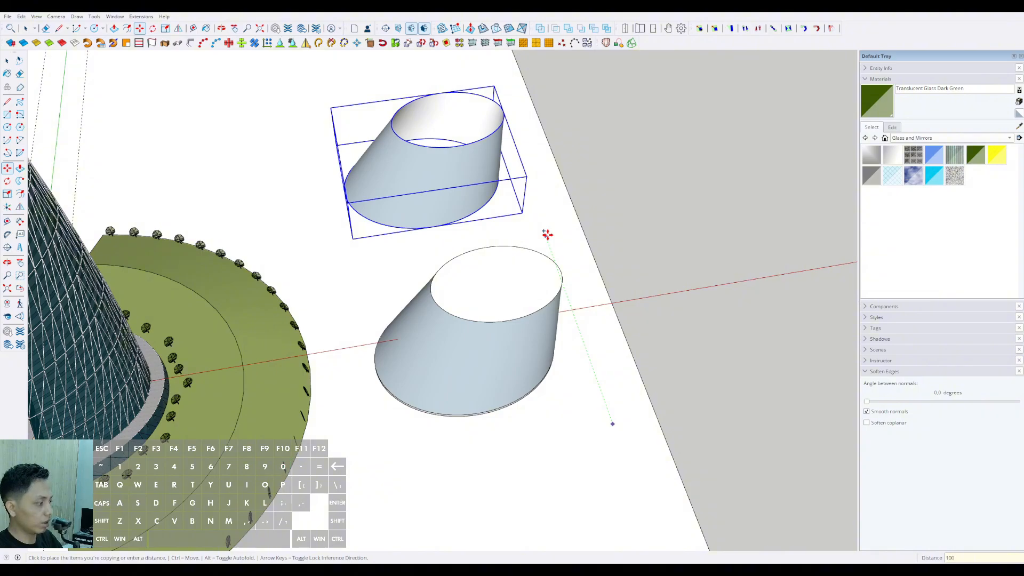
{"action": "key", "text": "Return"}
{"action": "key", "text": "space"}
Step: Unsoften the original lofted shell by setting its angle between normals to 0 degrees
{"action": "middle_click_drag", "start_coordinate": [576, 410], "coordinate": [448, 306]}
{"action": "scroll", "coordinate": [484, 362], "scroll_direction": "up", "scroll_amount": 2}
{"action": "left_click", "coordinate": [484, 362]}
{"action": "middle_click_drag", "start_coordinate": [484, 362], "coordinate": [530, 331]}
{"action": "double_click", "coordinate": [530, 332]}
{"action": "left_click", "coordinate": [537, 331]}
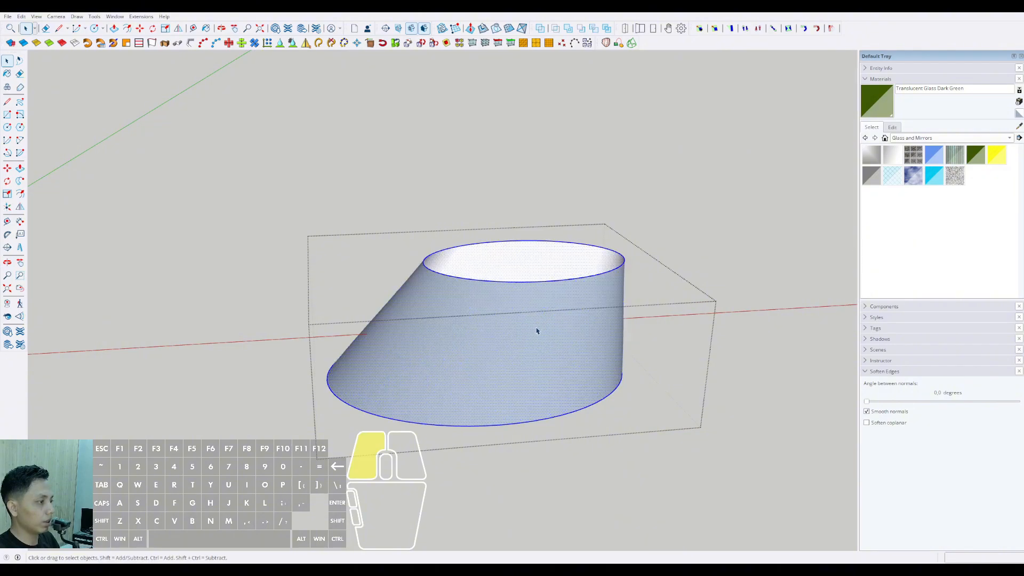
{"action": "left_click", "coordinate": [743, 350]}
{"action": "left_click", "coordinate": [624, 331]}
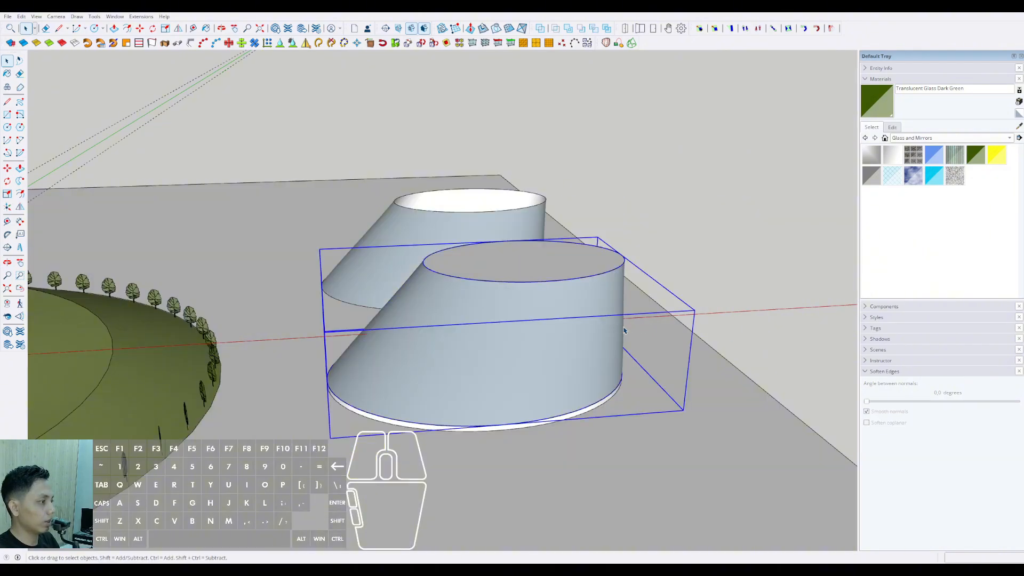
{"action": "left_click", "coordinate": [866, 404]}
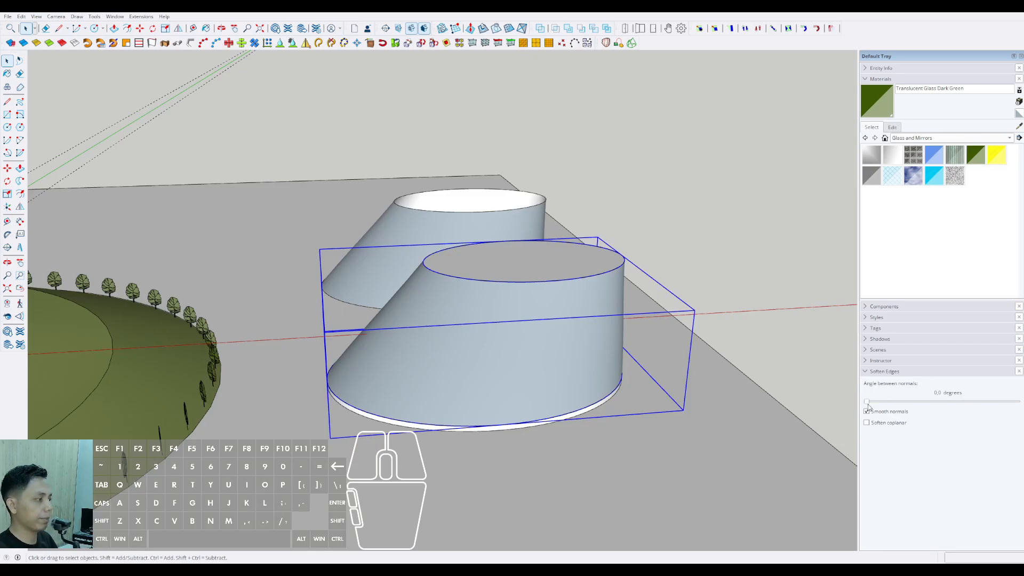
{"action": "left_click_drag", "start_coordinate": [866, 403], "coordinate": [830, 408]}
Step: Paint the original lofted shell with the Translucent Glass Gold material
{"action": "scroll", "coordinate": [533, 341], "scroll_direction": "down", "scroll_amount": 2}
{"action": "middle_click_drag", "start_coordinate": [534, 341], "coordinate": [563, 364]}
{"action": "scroll", "coordinate": [527, 355], "scroll_direction": "up", "scroll_amount": 2}
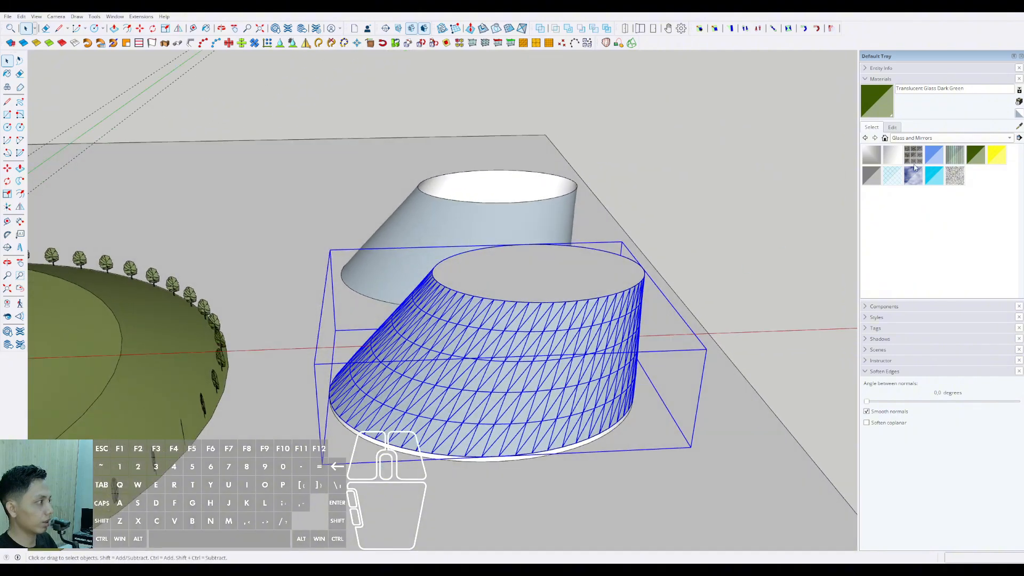
{"action": "left_click", "coordinate": [1002, 155]}
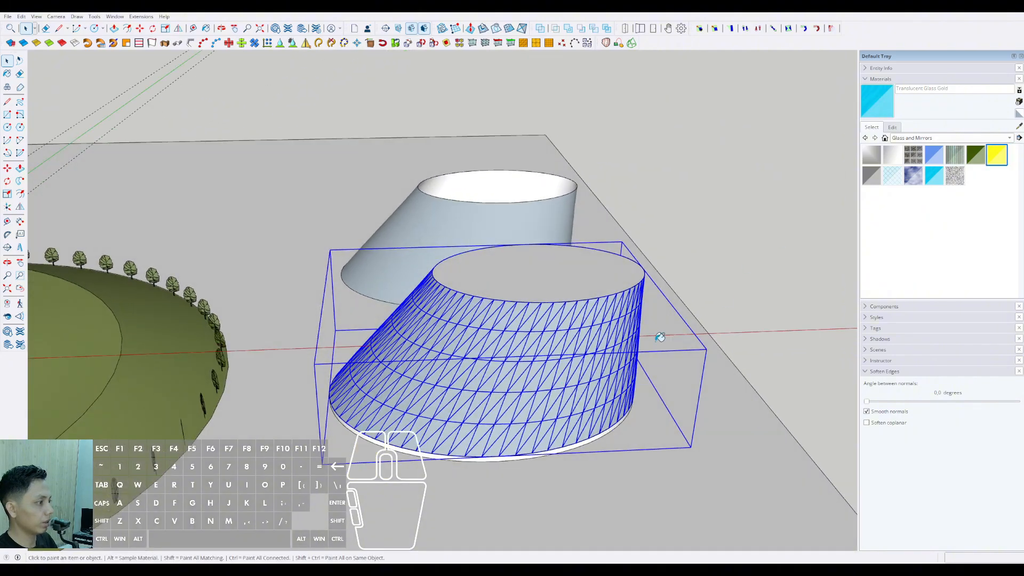
{"action": "scroll", "coordinate": [608, 297], "scroll_direction": "up", "scroll_amount": 4}
{"action": "left_click", "coordinate": [609, 297]}
{"action": "key", "text": "space"}
{"action": "double_click", "coordinate": [608, 299]}
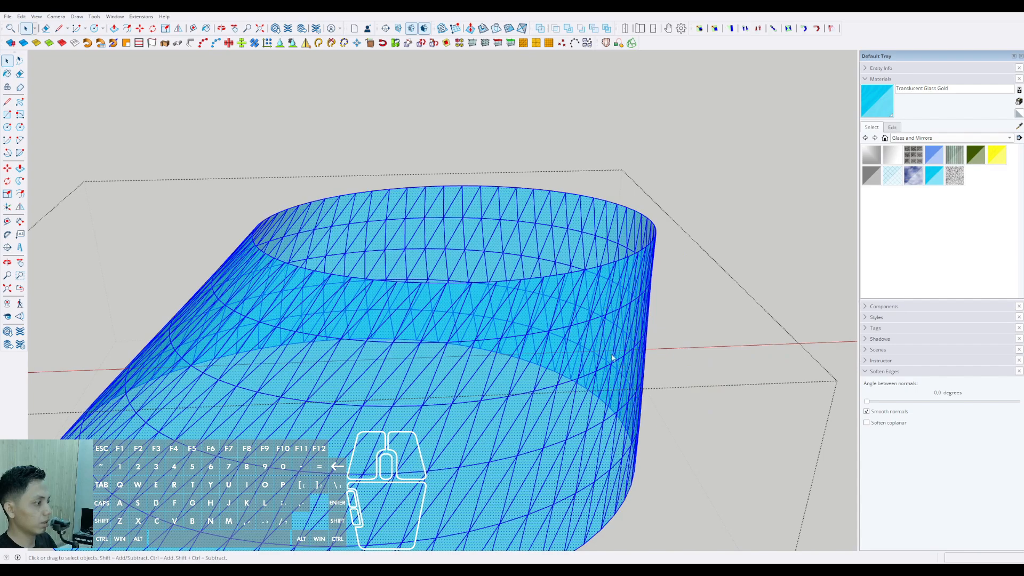
{"action": "left_click", "coordinate": [583, 335]}
{"action": "left_click", "coordinate": [603, 310]}
{"action": "scroll", "coordinate": [604, 309], "scroll_direction": "up", "scroll_amount": 3}
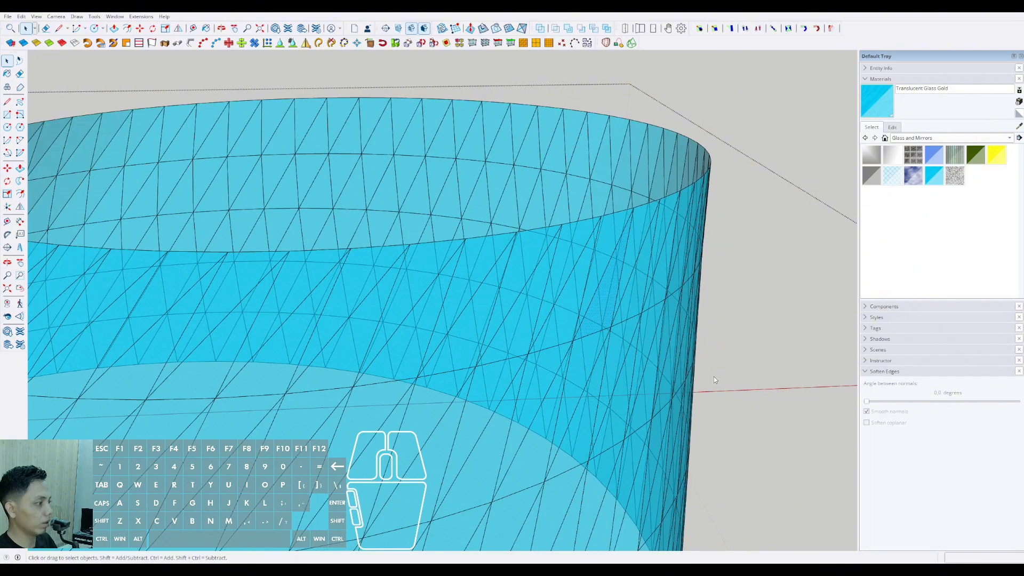
{"action": "scroll", "coordinate": [640, 311], "scroll_direction": "down", "scroll_amount": 8}
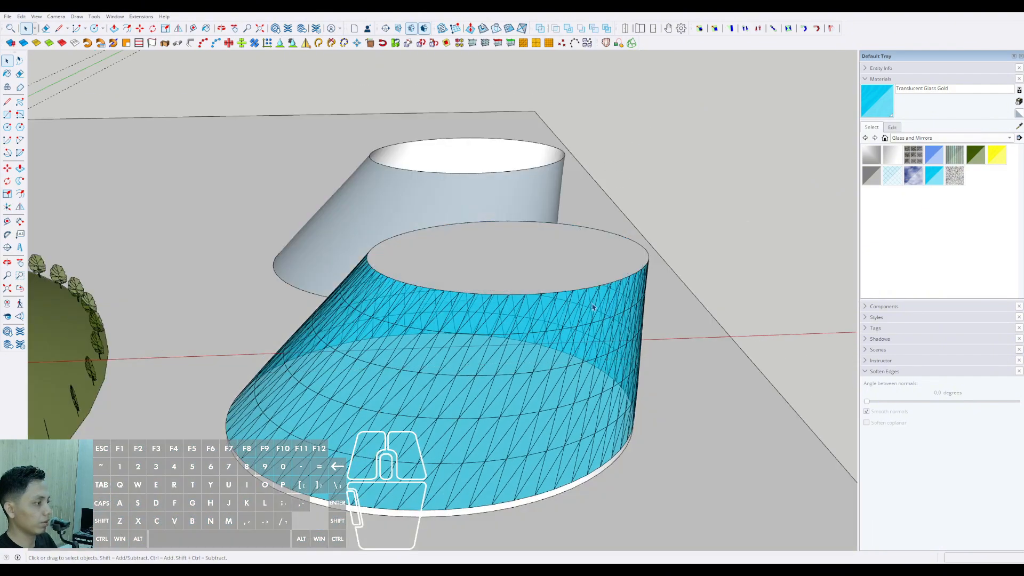
{"action": "scroll", "coordinate": [615, 312], "scroll_direction": "down", "scroll_amount": 1}
Step: Explode the glass-painted shell group and regroup its loose faces and edges
{"action": "left_click", "coordinate": [614, 312]}
{"action": "left_click", "coordinate": [600, 271]}
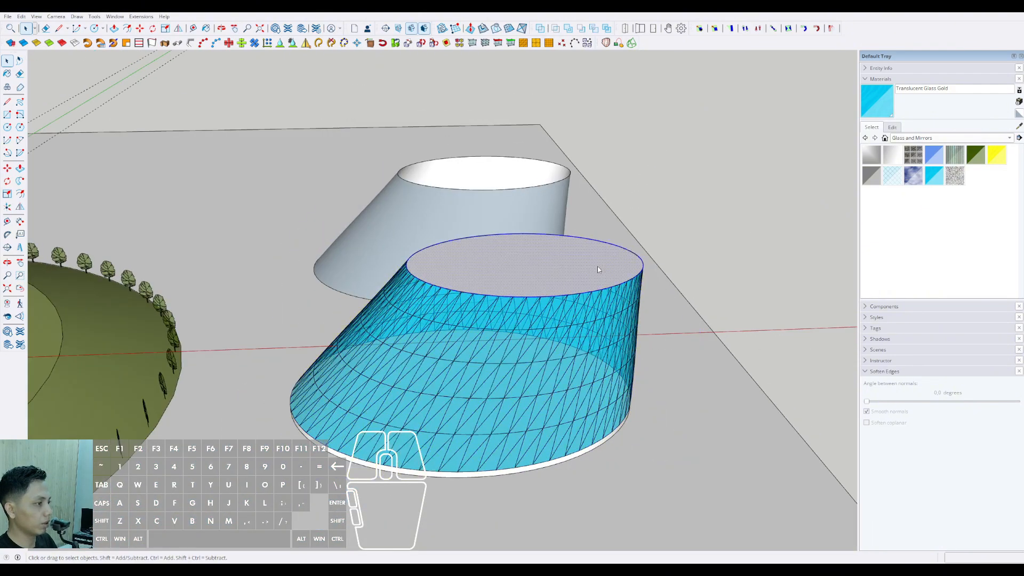
{"action": "left_click", "coordinate": [623, 342]}
{"action": "scroll", "coordinate": [619, 331], "scroll_direction": "up", "scroll_amount": 3}
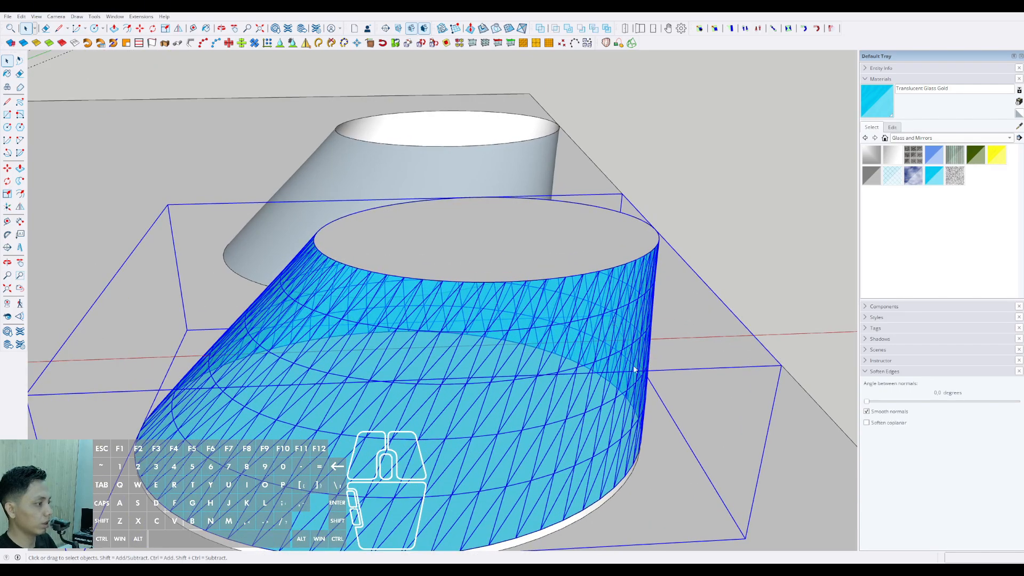
{"action": "double_click", "coordinate": [635, 368]}
{"action": "scroll", "coordinate": [607, 306], "scroll_direction": "up", "scroll_amount": 2}
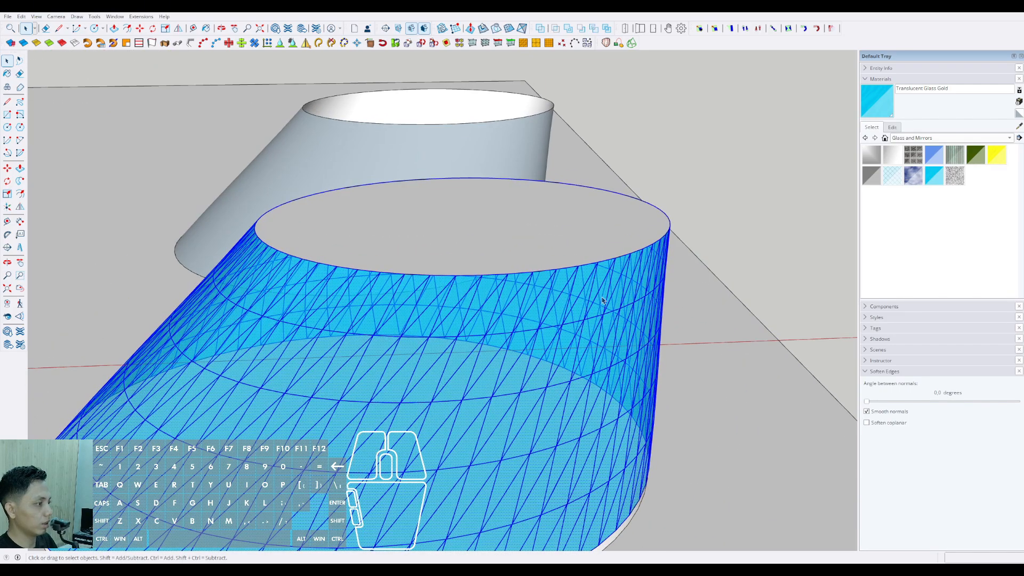
{"action": "right_click", "coordinate": [603, 301]}
{"action": "left_click", "coordinate": [620, 340]}
Step: Delete all glass-painted faces inside the regrouped shell, keeping only the triangulated wireframe edges
{"action": "scroll", "coordinate": [607, 303], "scroll_direction": "up", "scroll_amount": 2}
{"action": "left_click", "coordinate": [606, 303]}
{"action": "double_click", "coordinate": [605, 303]}
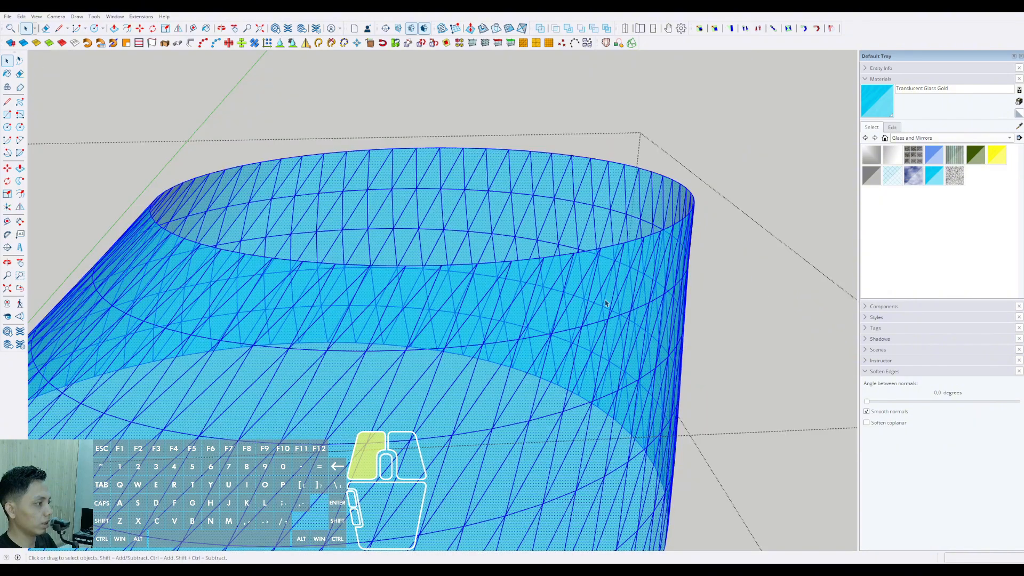
{"action": "scroll", "coordinate": [606, 301], "scroll_direction": "up", "scroll_amount": 1}
{"action": "left_click", "coordinate": [608, 299]}
{"action": "scroll", "coordinate": [606, 295], "scroll_direction": "up", "scroll_amount": 2}
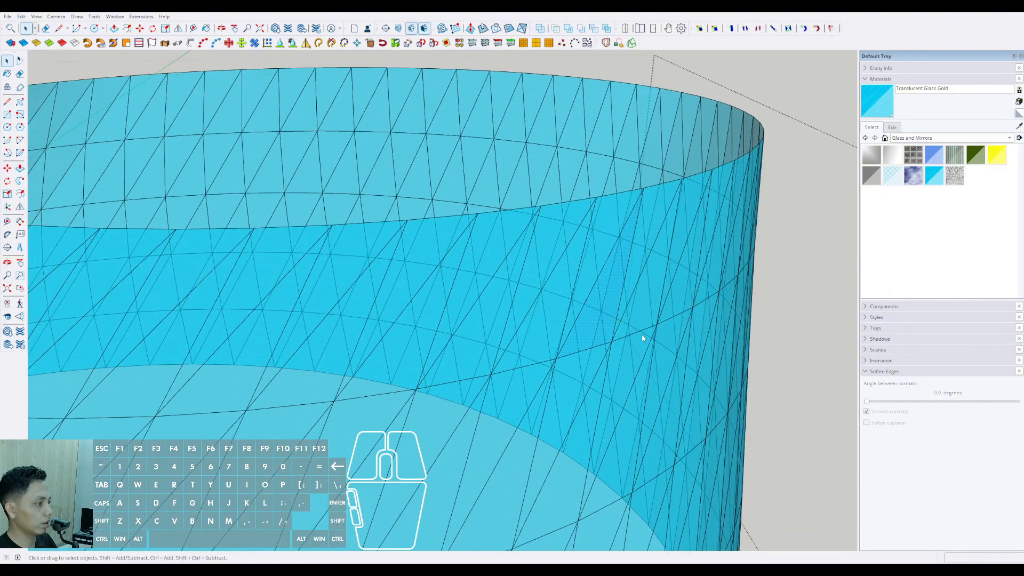
{"action": "scroll", "coordinate": [580, 314], "scroll_direction": "down", "scroll_amount": 3}
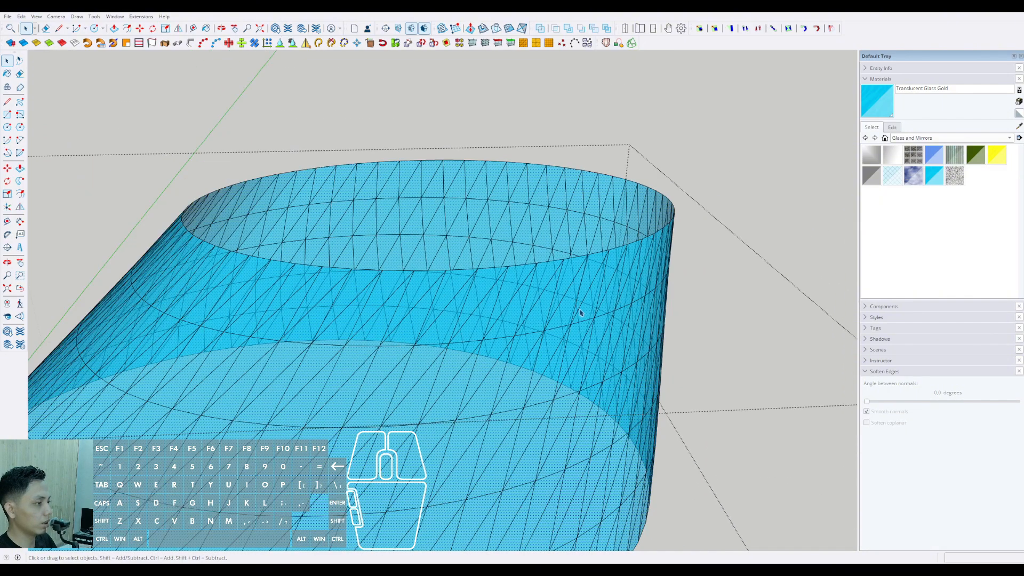
{"action": "key", "text": "e"}
{"action": "scroll", "coordinate": [581, 315], "scroll_direction": "down", "scroll_amount": 4}
{"action": "scroll", "coordinate": [580, 317], "scroll_direction": "down", "scroll_amount": 1}
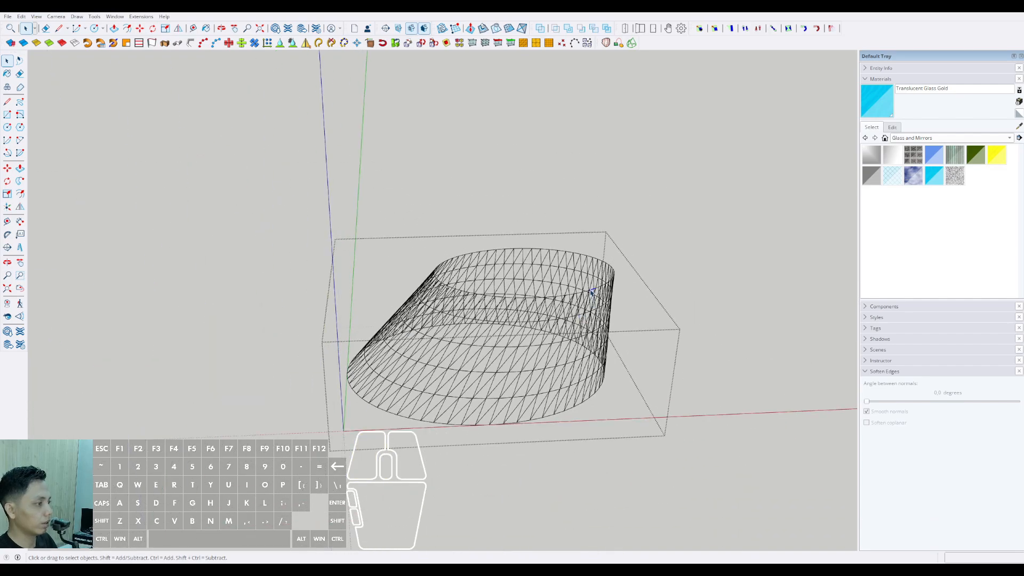
Step: Turn all remaining wireframe edges of the shell into thin framing and leave the group
{"action": "triple_click", "coordinate": [592, 291]}
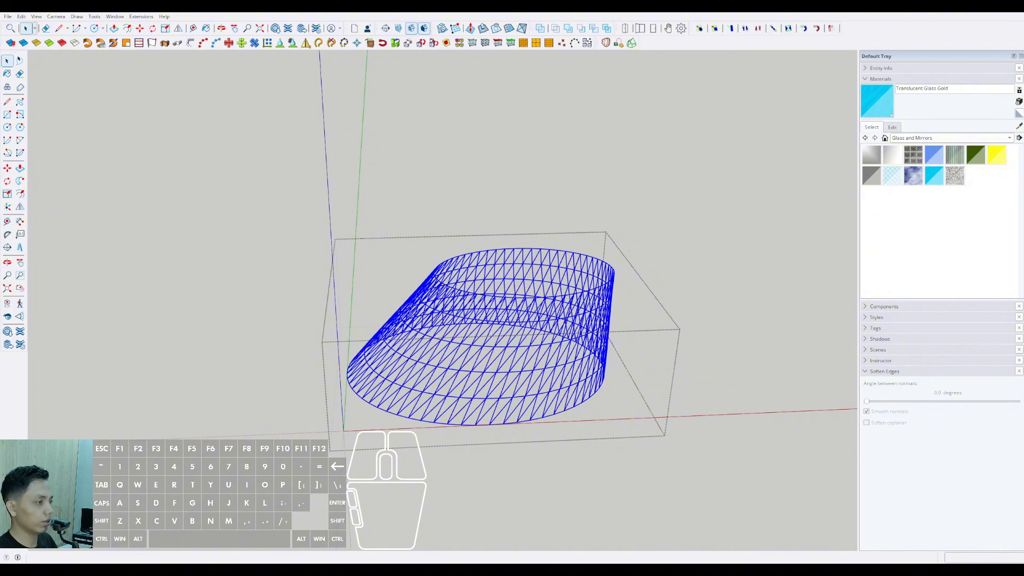
{"action": "scroll", "coordinate": [605, 308], "scroll_direction": "up", "scroll_amount": 2}
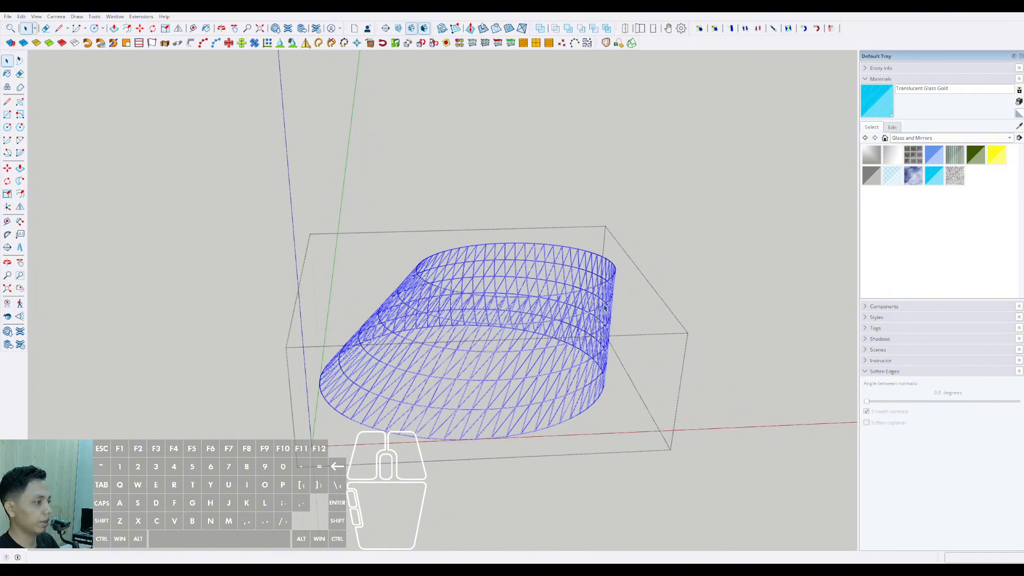
{"action": "scroll", "coordinate": [579, 322], "scroll_direction": "down", "scroll_amount": 1}
{"action": "middle_click_drag", "start_coordinate": [579, 322], "coordinate": [586, 348]}
{"action": "left_click", "coordinate": [702, 223]}
{"action": "scroll", "coordinate": [549, 296], "scroll_direction": "down", "scroll_amount": 2}
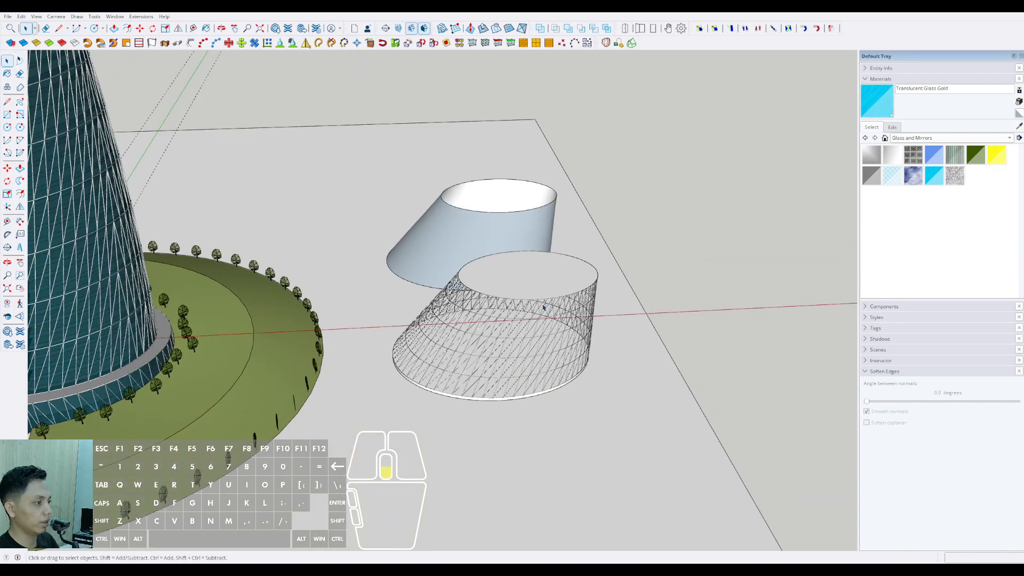
{"action": "middle_click_drag", "start_coordinate": [548, 296], "coordinate": [548, 320]}
Step: Sample the tower's Translucent Glass Tinted material and paint the copied shell with it
{"action": "left_click", "coordinate": [523, 242]}
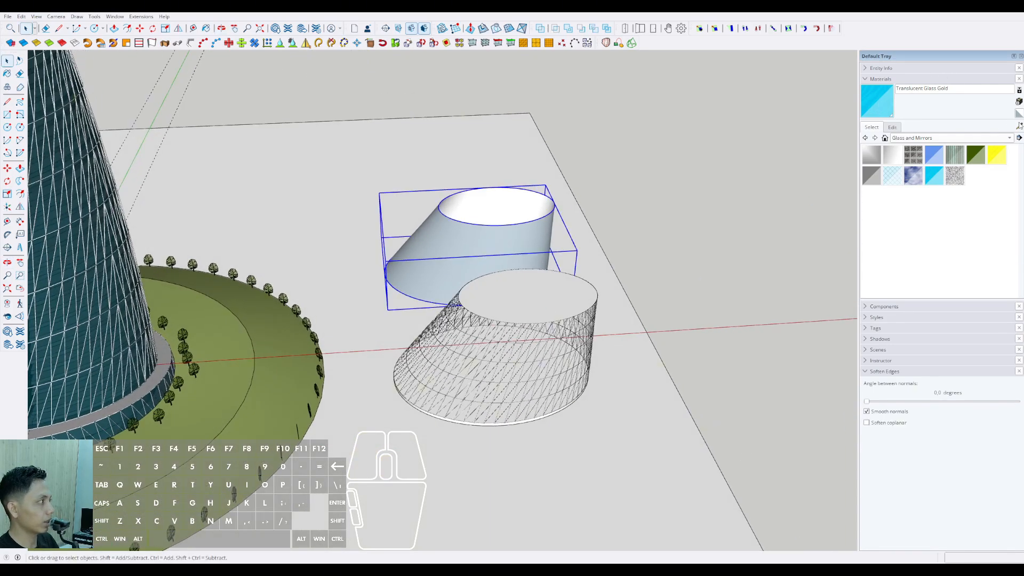
{"action": "left_click", "coordinate": [1018, 126]}
{"action": "scroll", "coordinate": [555, 229], "scroll_direction": "up", "scroll_amount": 3}
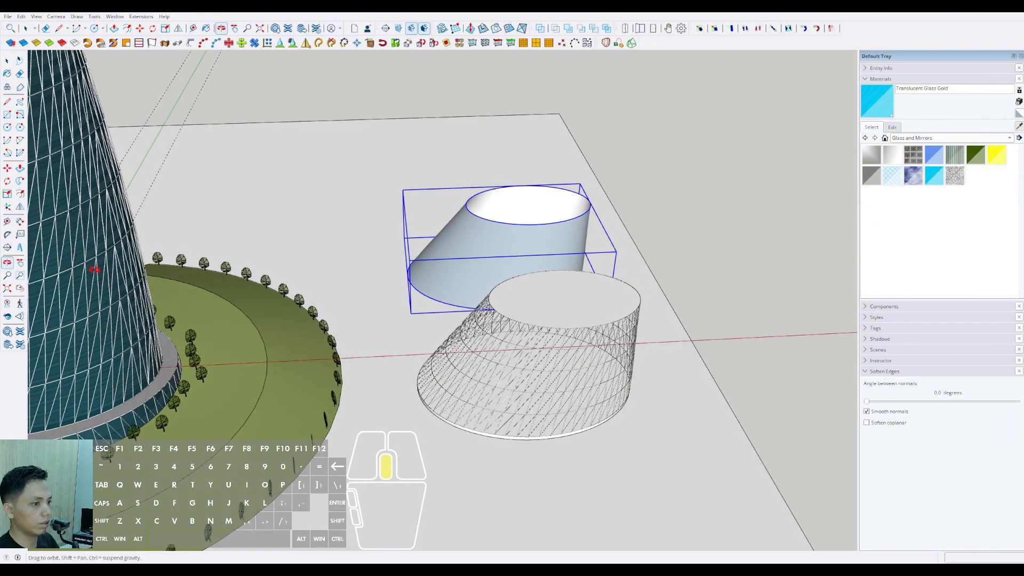
{"action": "left_click", "coordinate": [555, 229]}
{"action": "left_click", "coordinate": [567, 221]}
Step: Unsoften the tinted glass shell's edges to 0 degrees and leave its group
{"action": "scroll", "coordinate": [567, 221], "scroll_direction": "down", "scroll_amount": 2}
{"action": "mouse_move", "coordinate": [567, 221]}
{"action": "middle_mouse_down", "text": "shift"}
{"action": "mouse_move", "coordinate": [482, 226]}
{"action": "mouse_move", "coordinate": [511, 215]}
{"action": "middle_mouse_up", "text": "shift"}
{"action": "key", "text": "space"}
{"action": "triple_click", "coordinate": [511, 214]}
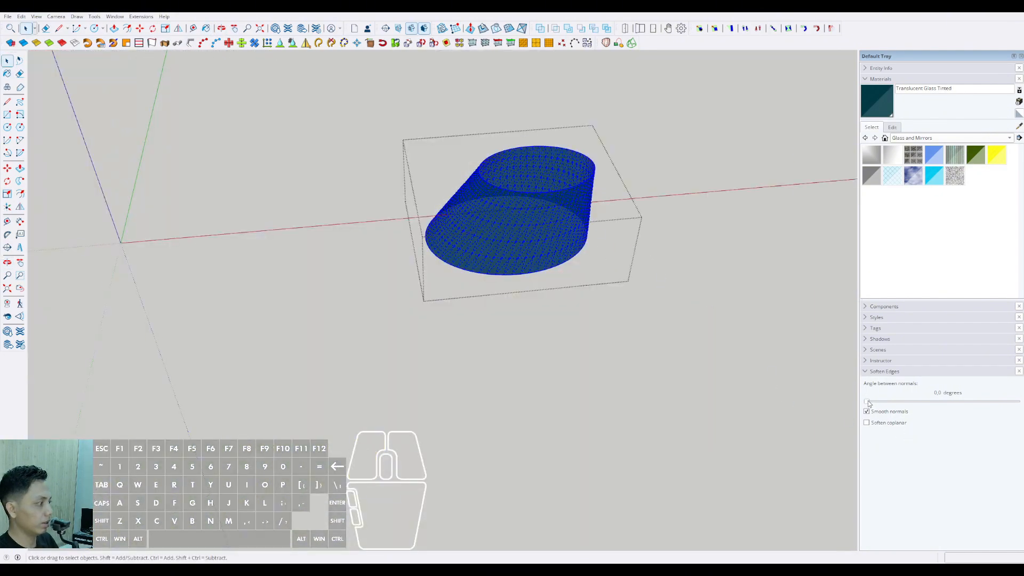
{"action": "left_click", "coordinate": [825, 414]}
{"action": "key", "text": "space"}
{"action": "left_click", "coordinate": [535, 213]}
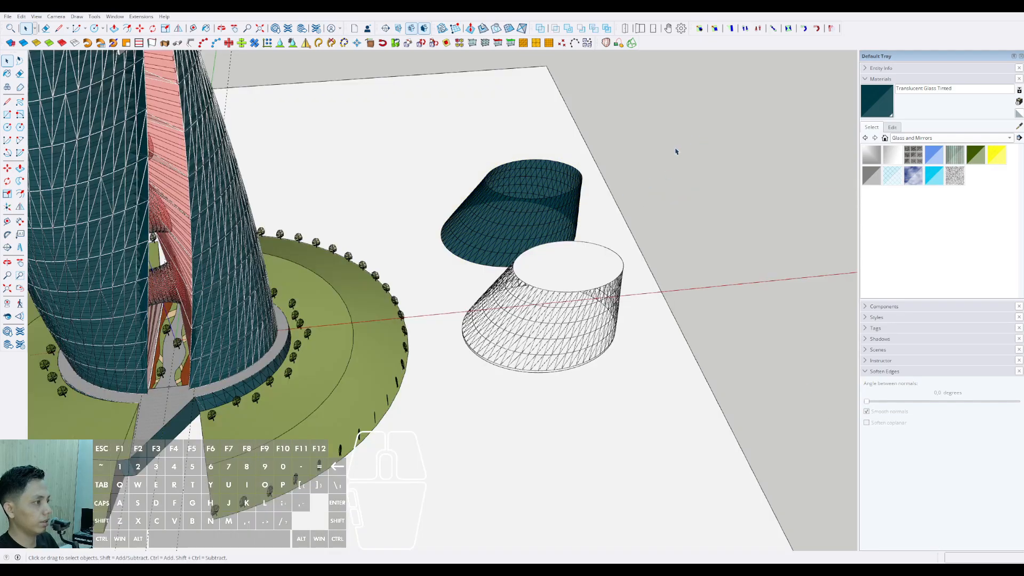
Step: Move the tinted glass shell along the ground axis onto the white triangulated frame
{"action": "scroll", "coordinate": [551, 208], "scroll_direction": "up", "scroll_amount": 1}
{"action": "left_click", "coordinate": [549, 210]}
{"action": "middle_click_drag", "start_coordinate": [549, 210], "coordinate": [559, 265]}
{"action": "scroll", "coordinate": [560, 264], "scroll_direction": "up", "scroll_amount": 1}
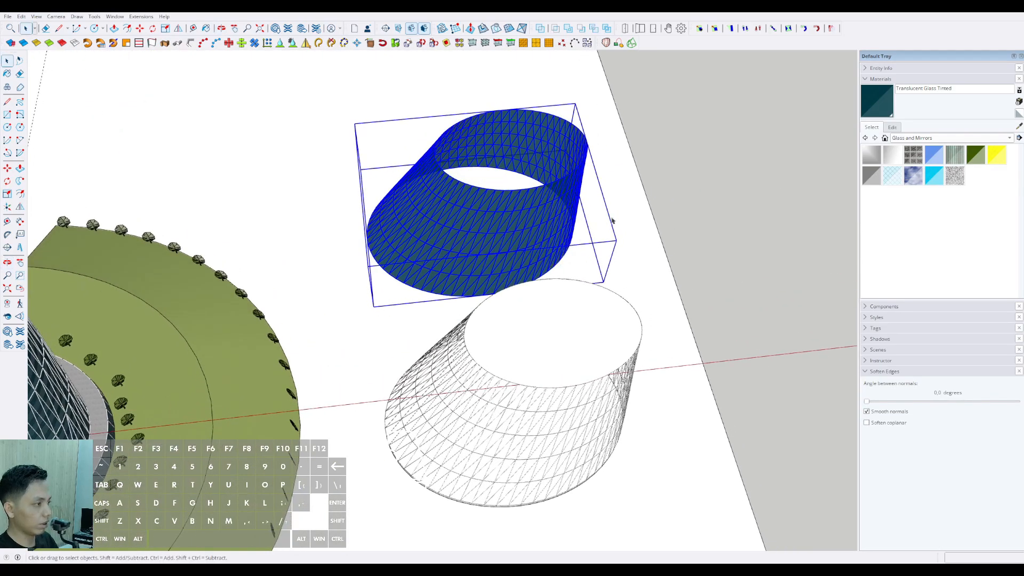
{"action": "left_click", "coordinate": [617, 194]}
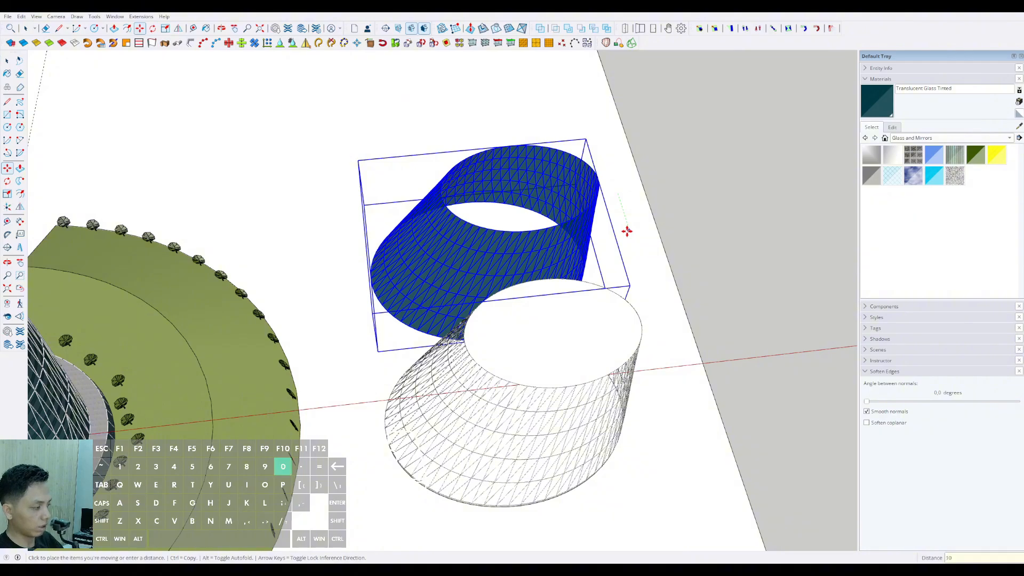
{"action": "key", "text": "Return"}
{"action": "key", "text": "space"}
Step: Open the roof ellipse group and push/pull its face upward into a thin roof slab
{"action": "middle_click_drag", "start_coordinate": [583, 347], "coordinate": [494, 141]}
{"action": "scroll", "coordinate": [552, 320], "scroll_direction": "down", "scroll_amount": 1}
{"action": "mouse_move", "coordinate": [555, 330]}
{"action": "middle_mouse_down"}
{"action": "mouse_move", "coordinate": [552, 317]}
{"action": "mouse_move", "coordinate": [539, 325]}
{"action": "mouse_move", "coordinate": [564, 313]}
{"action": "mouse_move", "coordinate": [553, 347]}
{"action": "middle_mouse_up"}
{"action": "scroll", "coordinate": [548, 320], "scroll_direction": "up", "scroll_amount": 2}
{"action": "double_click", "coordinate": [548, 319]}
{"action": "key", "text": "p"}
{"action": "left_click", "coordinate": [548, 319]}
{"action": "left_click", "coordinate": [548, 313]}
{"action": "key", "text": "space"}
Step: Sample Vegetation Grass from the tower's landscape, paint the top of the roof slab with it, and leave the group
{"action": "scroll", "coordinate": [548, 313], "scroll_direction": "down", "scroll_amount": 1}
{"action": "left_click", "coordinate": [562, 313]}
{"action": "key", "text": "h"}
{"action": "middle_click_drag", "start_coordinate": [560, 299], "coordinate": [567, 332]}
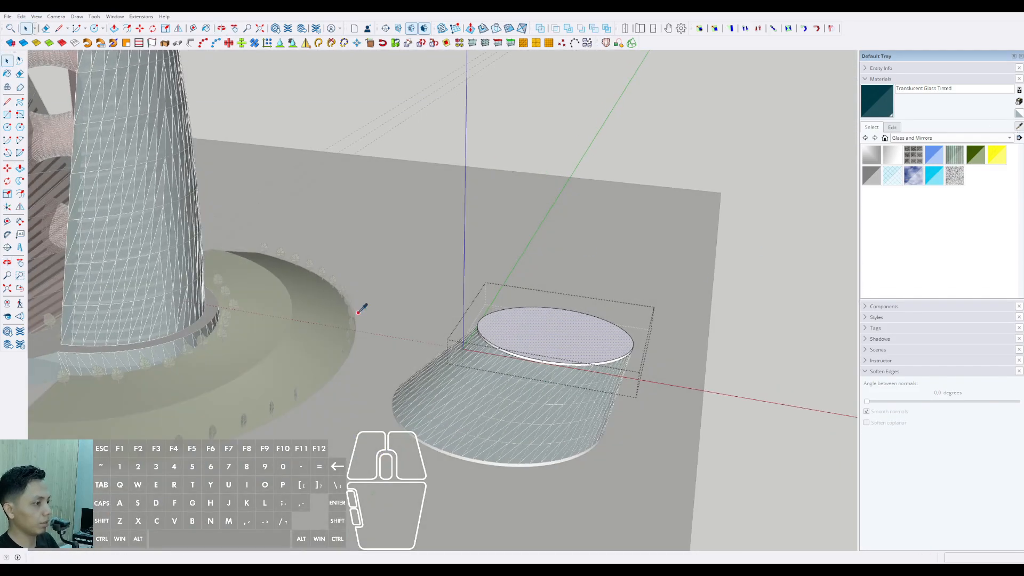
{"action": "left_click", "coordinate": [317, 323]}
{"action": "scroll", "coordinate": [541, 322], "scroll_direction": "up", "scroll_amount": 1}
{"action": "left_click", "coordinate": [542, 322]}
{"action": "scroll", "coordinate": [534, 329], "scroll_direction": "down", "scroll_amount": 3}
{"action": "key", "text": "space"}
{"action": "left_click", "coordinate": [743, 309]}
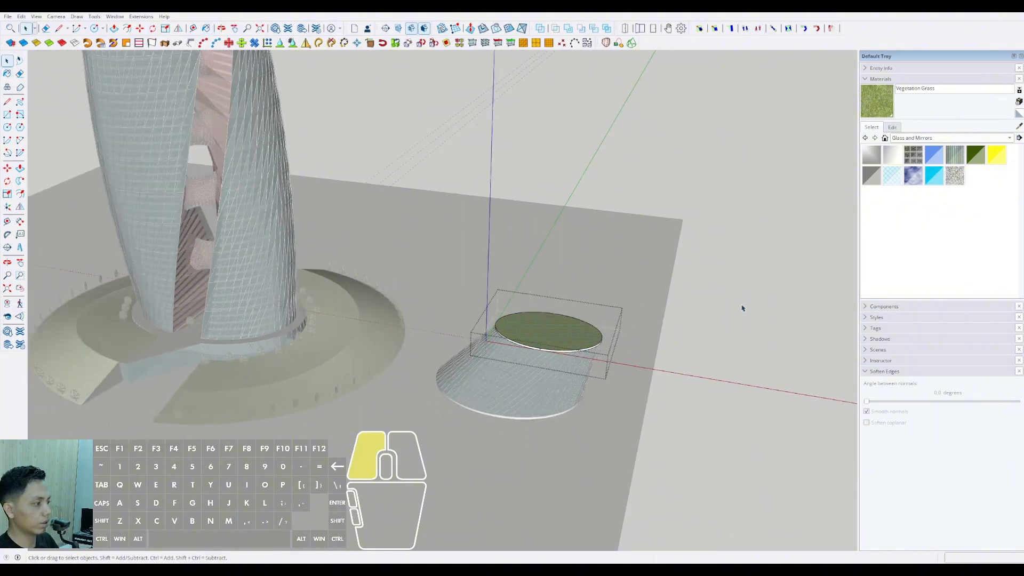
Step: Inspect the building's base slab from the side and from underneath
{"action": "middle_click_drag", "start_coordinate": [544, 381], "coordinate": [587, 401]}
{"action": "scroll", "coordinate": [402, 354], "scroll_direction": "down", "scroll_amount": 2}
{"action": "scroll", "coordinate": [523, 400], "scroll_direction": "up", "scroll_amount": 3}
{"action": "scroll", "coordinate": [523, 399], "scroll_direction": "up", "scroll_amount": 2}
{"action": "middle_click_drag", "start_coordinate": [524, 399], "coordinate": [520, 351]}
{"action": "scroll", "coordinate": [441, 388], "scroll_direction": "up", "scroll_amount": 4}
{"action": "triple_click", "coordinate": [440, 391]}
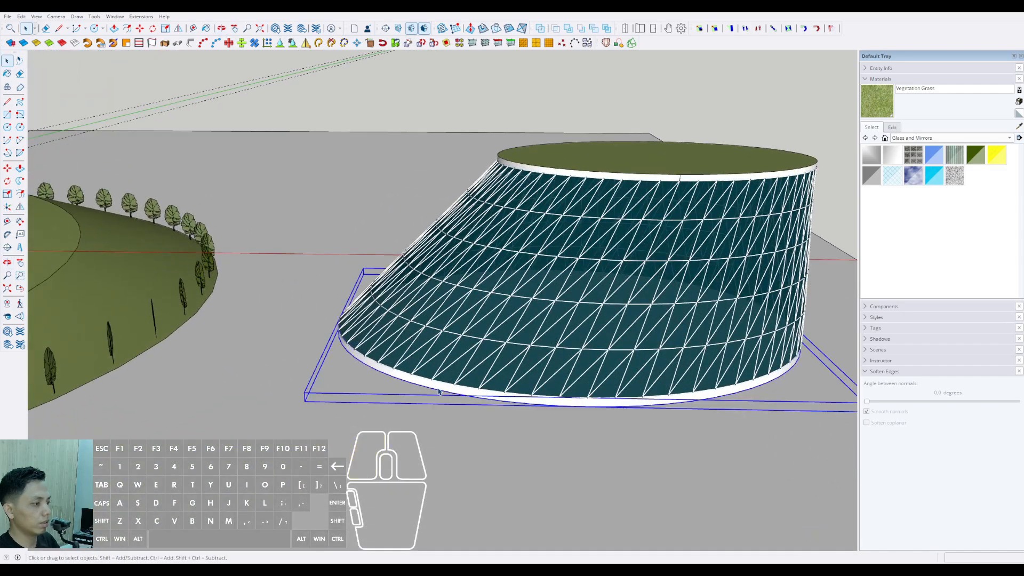
{"action": "middle_click_drag", "start_coordinate": [440, 392], "coordinate": [530, 275]}
{"action": "scroll", "coordinate": [529, 276], "scroll_direction": "up", "scroll_amount": 2}
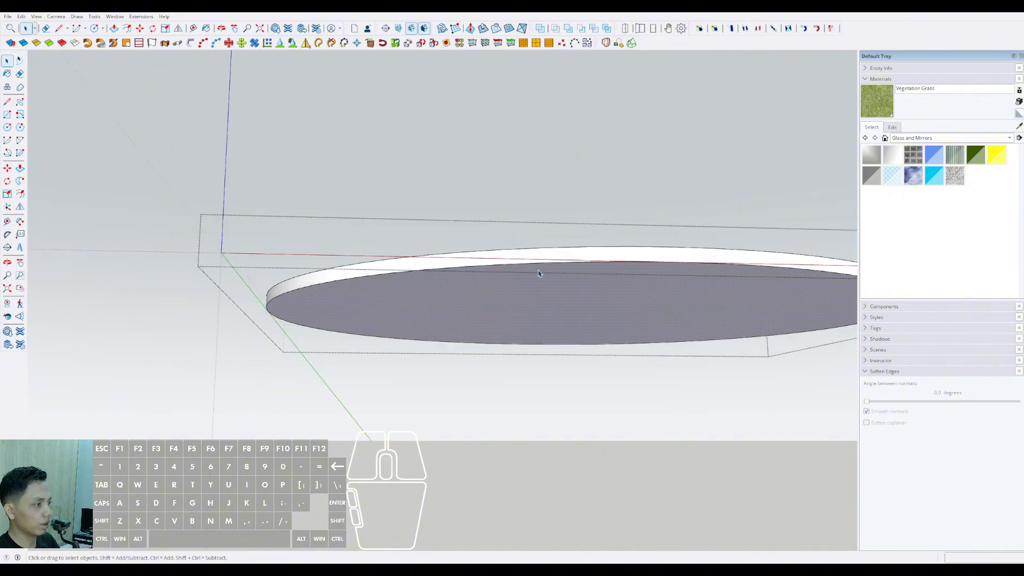
{"action": "middle_click_drag", "start_coordinate": [533, 278], "coordinate": [432, 441]}
{"action": "left_click", "coordinate": [334, 224]}
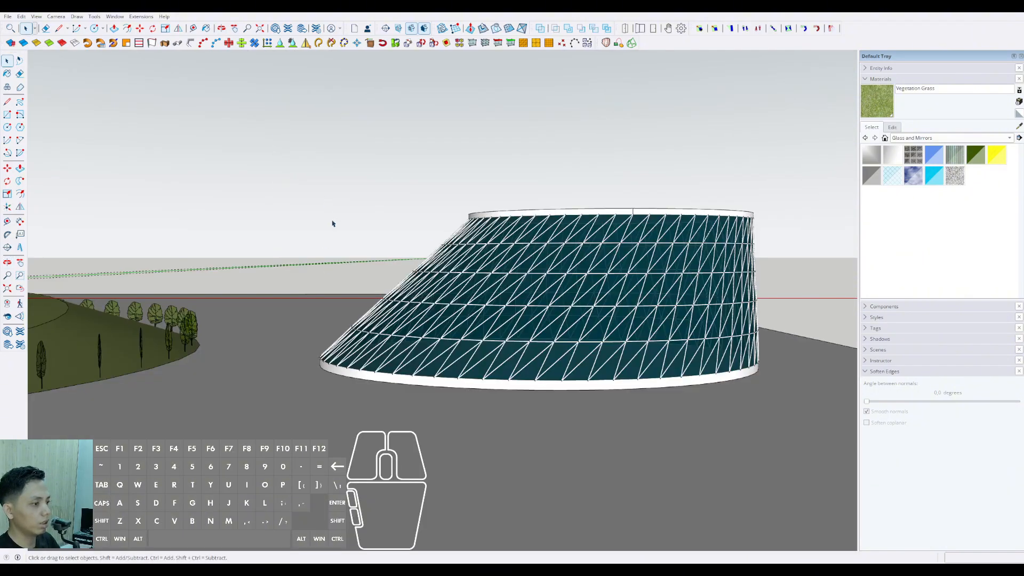
{"action": "scroll", "coordinate": [334, 224], "scroll_direction": "down", "scroll_amount": 1}
{"action": "middle_click_drag", "start_coordinate": [334, 224], "coordinate": [344, 321]}
{"action": "scroll", "coordinate": [344, 321], "scroll_direction": "down", "scroll_amount": 1}
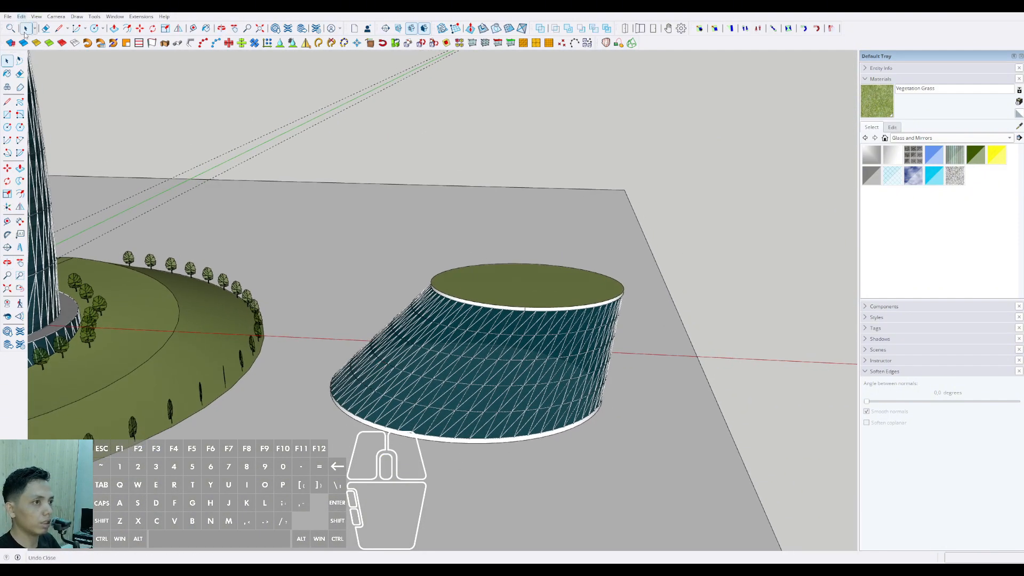
Step: Offset the base slab's bottom ellipse outward to create a wide ring around the building
{"action": "scroll", "coordinate": [500, 425], "scroll_direction": "up", "scroll_amount": 2}
{"action": "key", "text": "f"}
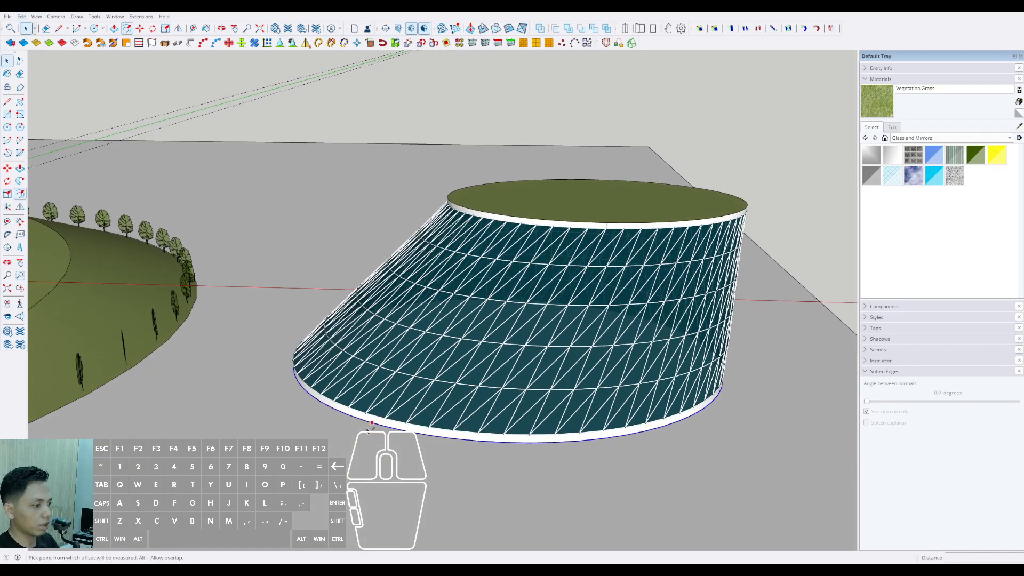
{"action": "key", "text": "ctrl+z"}
{"action": "left_click", "coordinate": [368, 427]}
{"action": "left_click", "coordinate": [350, 469]}
{"action": "scroll", "coordinate": [350, 438], "scroll_direction": "up", "scroll_amount": 2}
Step: Push/pull the new outer ring face upward by about 550 to give it thickness
{"action": "key", "text": "space"}
{"action": "left_click", "coordinate": [363, 422]}
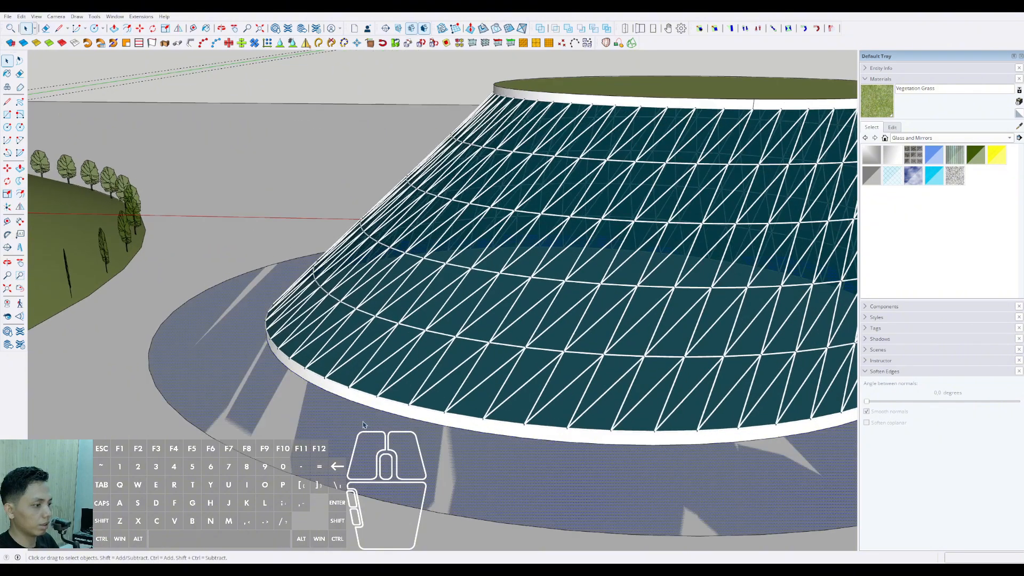
{"action": "scroll", "coordinate": [380, 410], "scroll_direction": "up", "scroll_amount": 1}
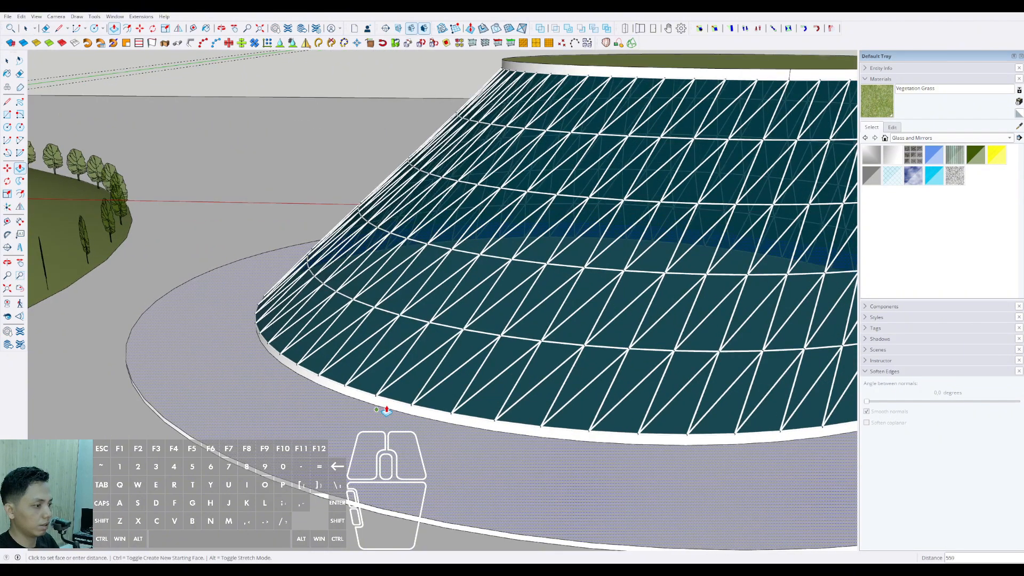
{"action": "key", "text": "space"}
{"action": "scroll", "coordinate": [378, 409], "scroll_direction": "up", "scroll_amount": 5}
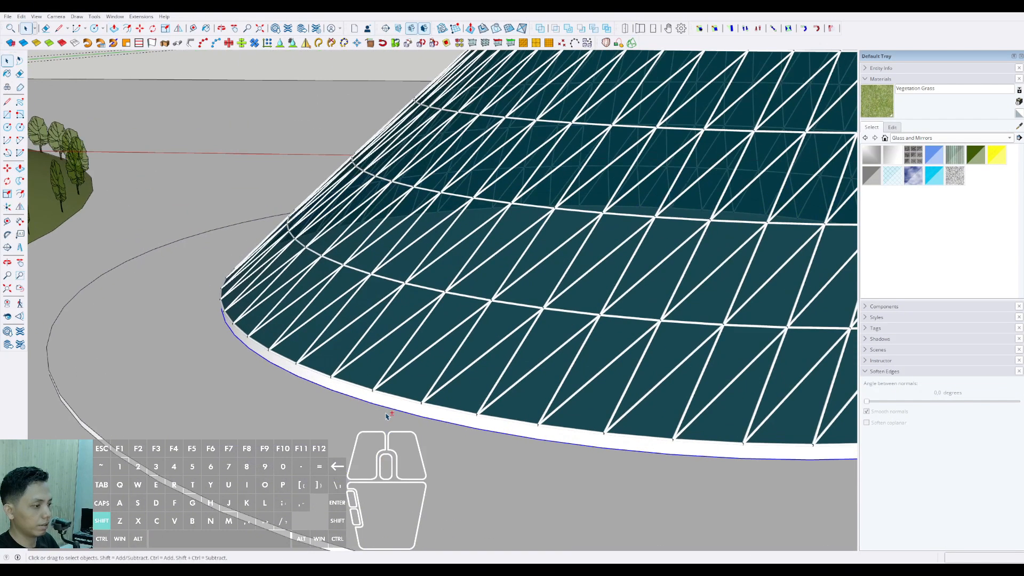
Step: Raise the inner edge of the base ring by about 870 to meet the bottom of the triangulated frame
{"action": "left_click", "coordinate": [462, 354]}
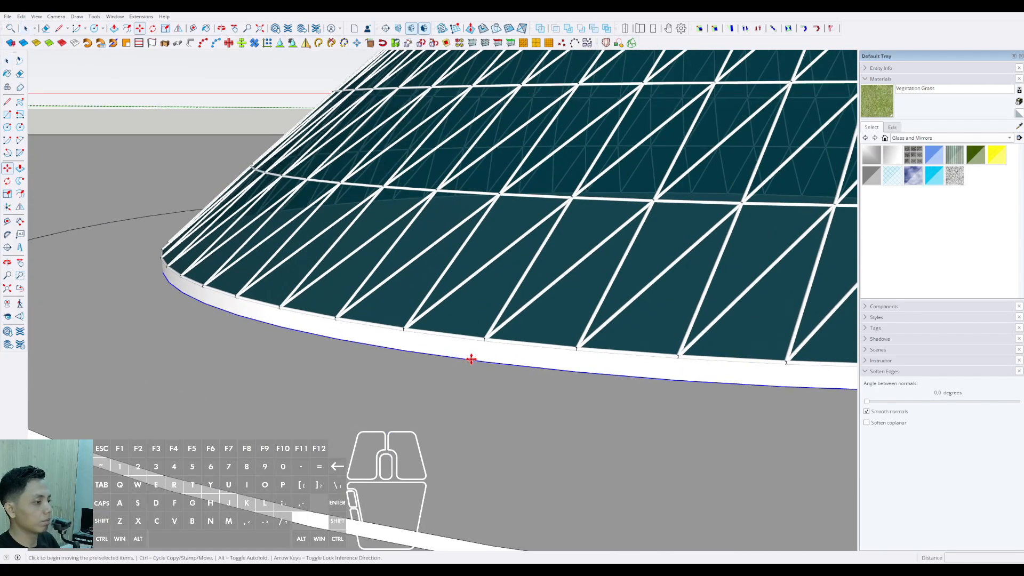
{"action": "left_click", "coordinate": [471, 359]}
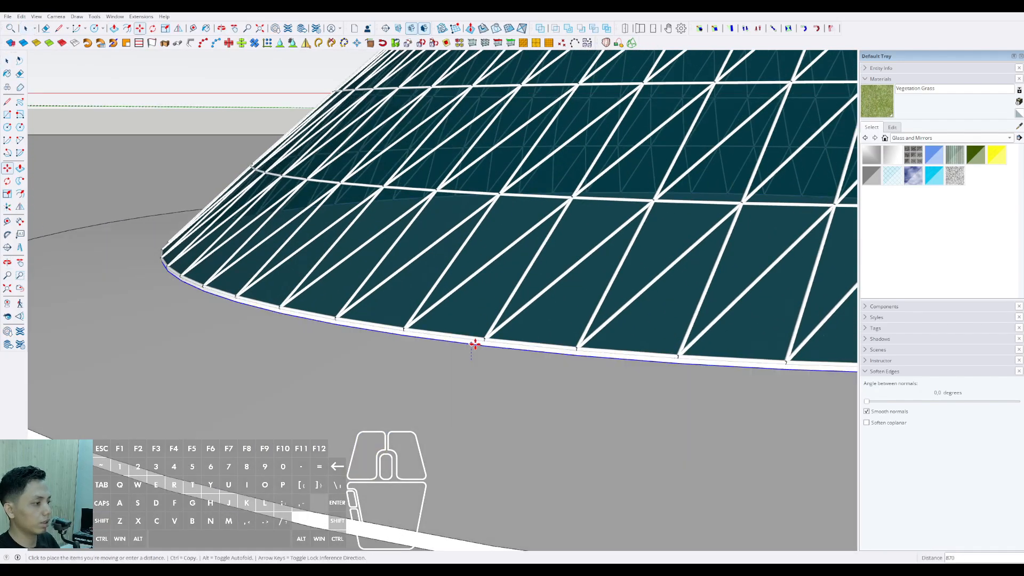
{"action": "left_click", "coordinate": [475, 340]}
{"action": "middle_click_drag", "start_coordinate": [475, 340], "coordinate": [318, 359]}
Step: Move the outer top edge of the base ring down vertically to thin its rim, and leave the group
{"action": "key", "text": "space"}
{"action": "key", "text": "m"}
{"action": "left_click", "coordinate": [318, 366]}
{"action": "key", "text": "shift"}
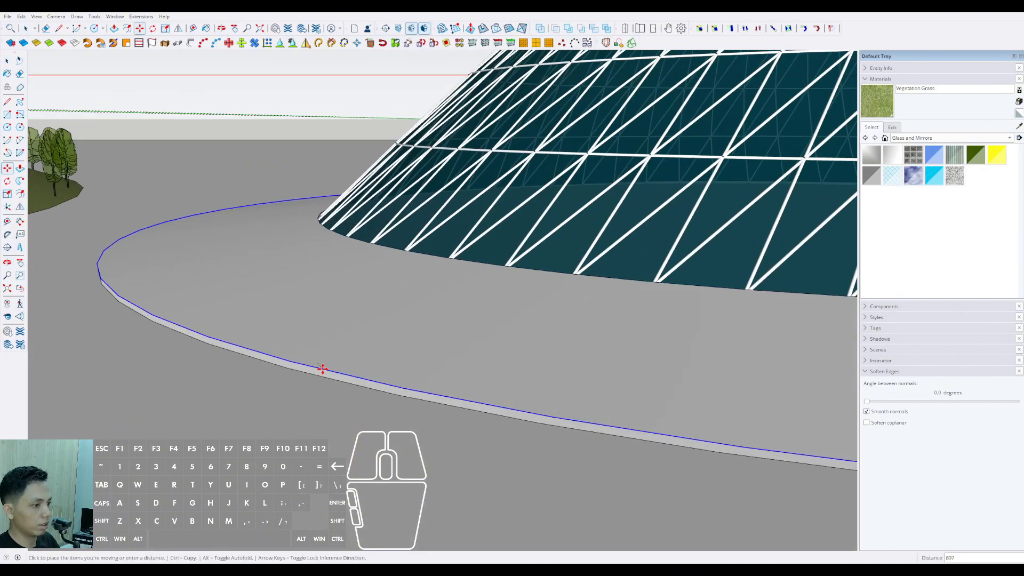
{"action": "middle_click_drag", "start_coordinate": [319, 368], "coordinate": [320, 365]}
{"action": "key", "text": "shift"}
{"action": "key", "text": "space"}
{"action": "scroll", "coordinate": [346, 368], "scroll_direction": "down", "scroll_amount": 5}
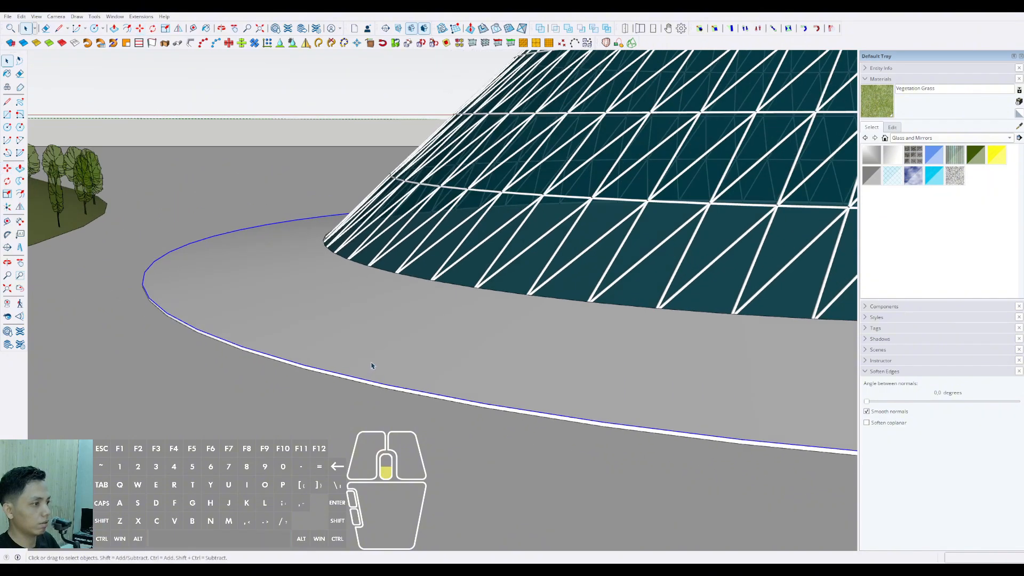
{"action": "left_click", "coordinate": [423, 359]}
Step: Paint the sloped top face of the base ring with Vegetation Grass and leave the group
{"action": "scroll", "coordinate": [451, 438], "scroll_direction": "down", "scroll_amount": 5}
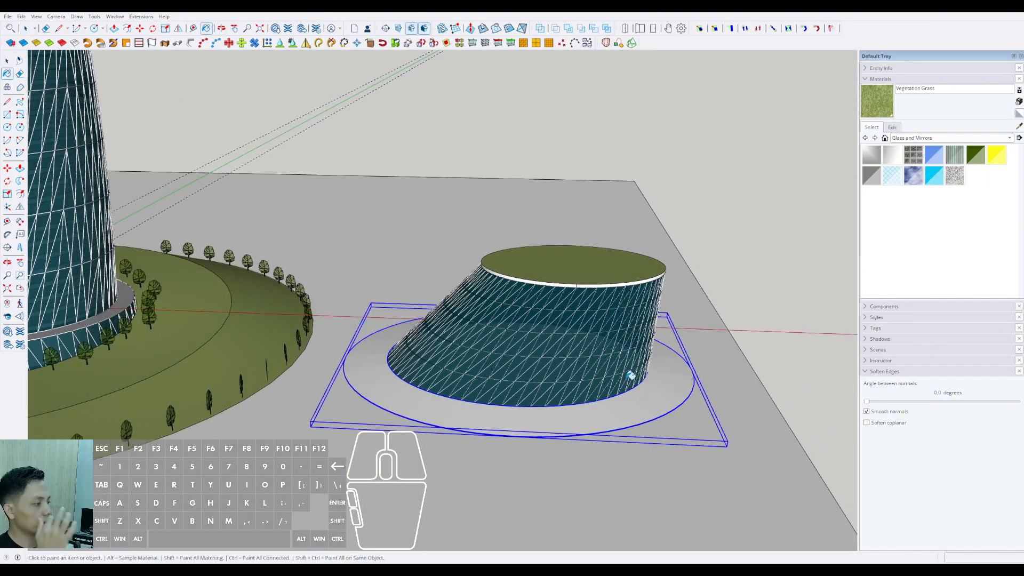
{"action": "middle_click_drag", "start_coordinate": [651, 403], "coordinate": [650, 426]}
{"action": "key", "text": "space"}
{"action": "double_click", "coordinate": [665, 395]}
{"action": "left_click", "coordinate": [669, 396]}
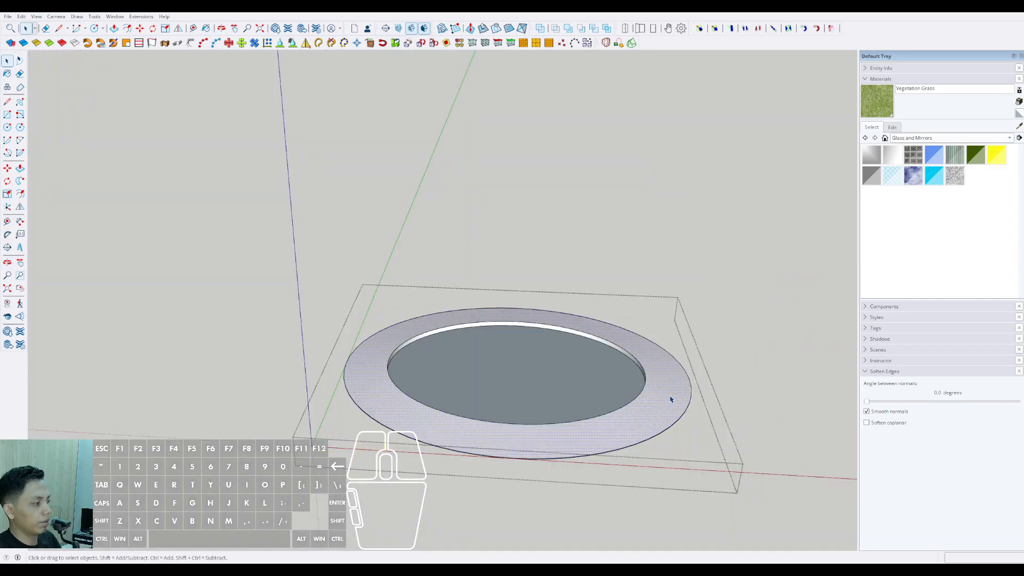
{"action": "key", "text": "b"}
{"action": "left_click", "coordinate": [665, 380]}
{"action": "key", "text": "space"}
{"action": "scroll", "coordinate": [665, 381], "scroll_direction": "down", "scroll_amount": 2}
{"action": "left_click", "coordinate": [738, 279]}
Step: Select the whole elliptical building with its base and rotate it counterclockwise about the vertical axis
{"action": "middle_click_drag", "start_coordinate": [687, 346], "coordinate": [674, 325]}
{"action": "scroll", "coordinate": [667, 325], "scroll_direction": "down", "scroll_amount": 3}
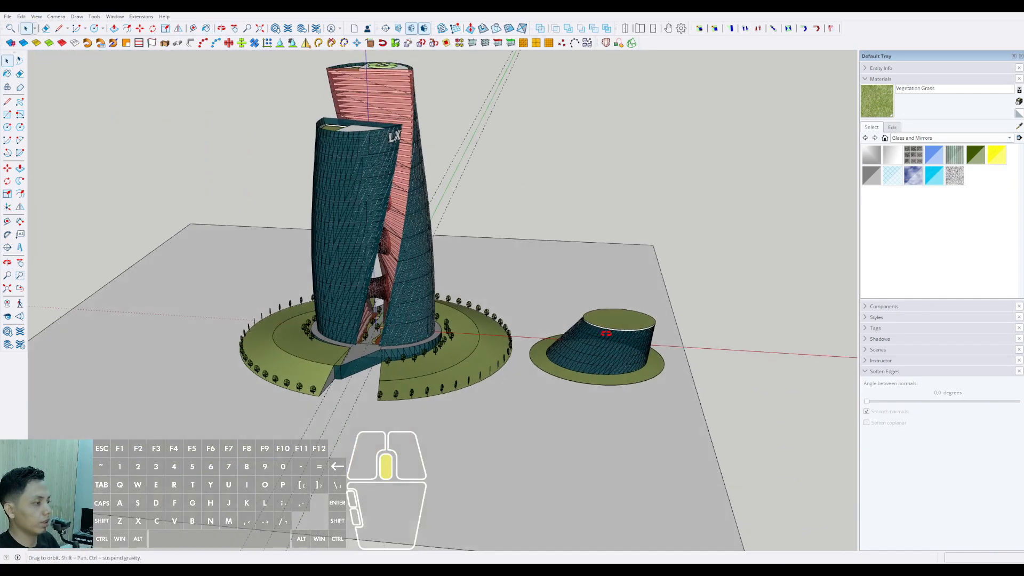
{"action": "scroll", "coordinate": [603, 331], "scroll_direction": "up", "scroll_amount": 2}
{"action": "middle_click_drag", "start_coordinate": [603, 331], "coordinate": [560, 384]}
{"action": "left_click_drag", "start_coordinate": [542, 299], "coordinate": [674, 421]}
{"action": "scroll", "coordinate": [663, 409], "scroll_direction": "up", "scroll_amount": 4}
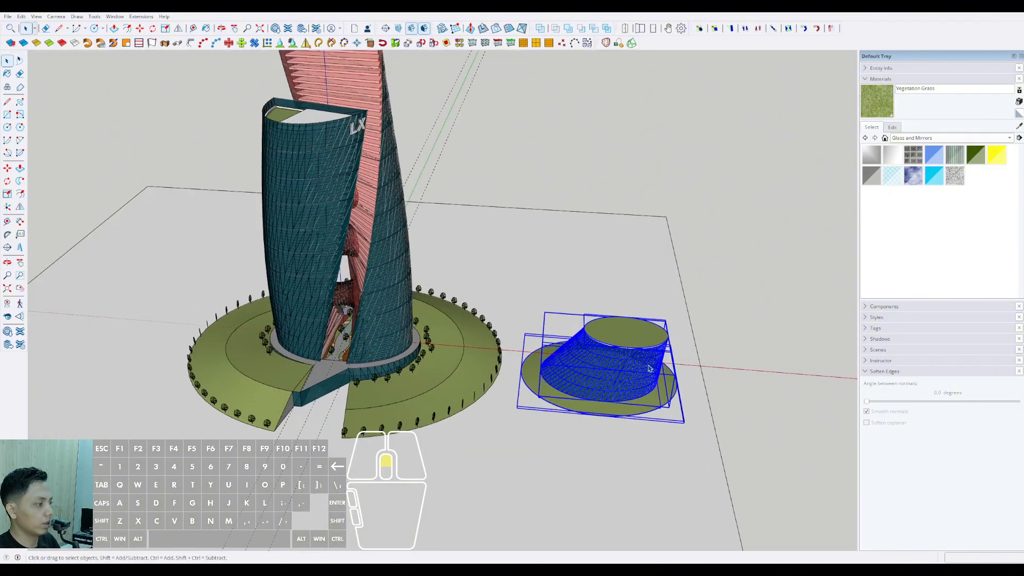
{"action": "middle_click_drag", "start_coordinate": [656, 442], "coordinate": [623, 376]}
{"action": "key", "text": "q"}
{"action": "left_click_drag", "start_coordinate": [619, 382], "coordinate": [681, 394]}
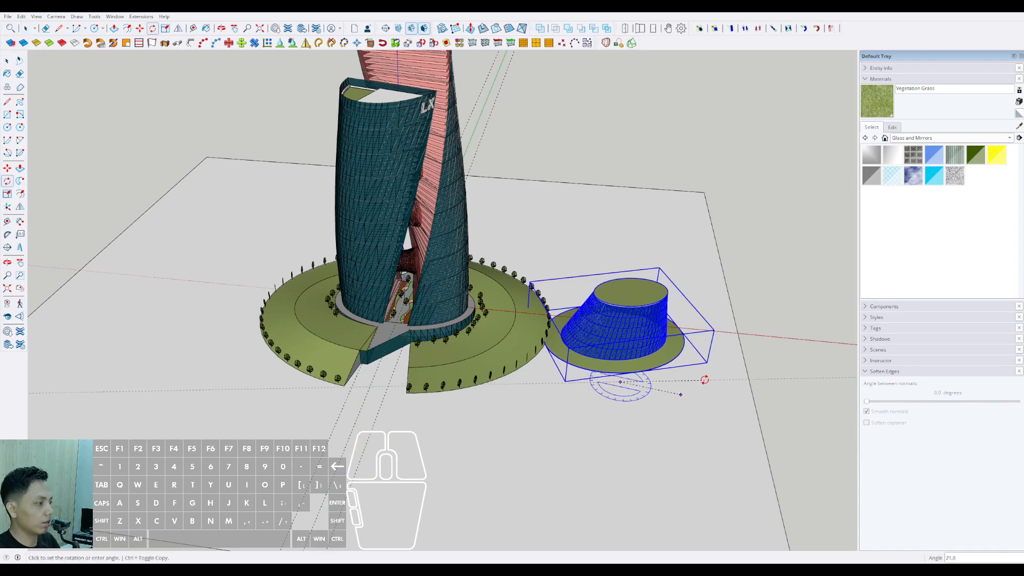
{"action": "left_click", "coordinate": [628, 270]}
{"action": "key", "text": "space"}
Step: Move the rotated elliptical building away from the tower's landscape onto open ground
{"action": "scroll", "coordinate": [629, 331], "scroll_direction": "down", "scroll_amount": 1}
{"action": "key", "text": "m"}
{"action": "left_click", "coordinate": [641, 448]}
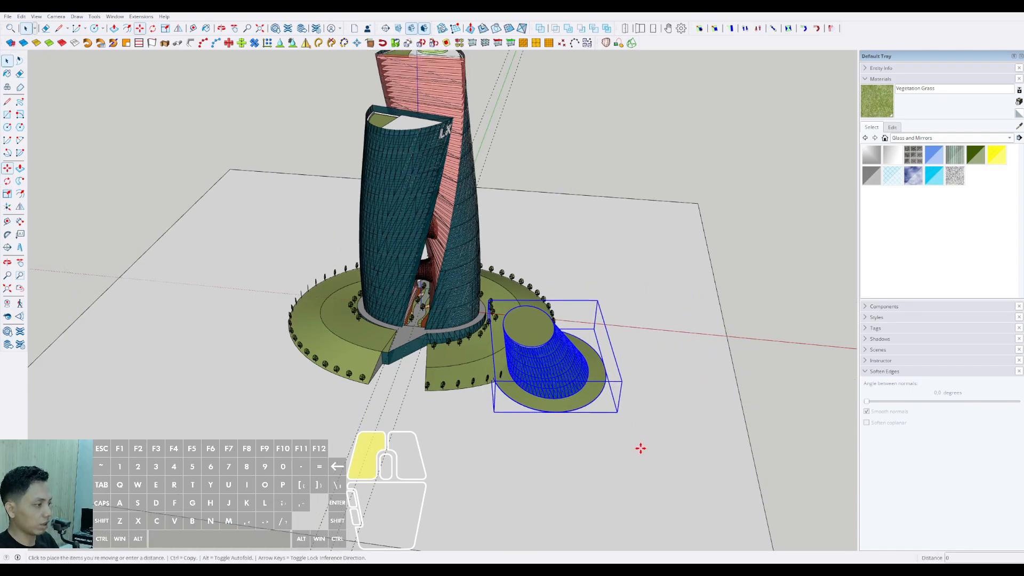
{"action": "left_click", "coordinate": [712, 365]}
{"action": "key", "text": "space"}
{"action": "scroll", "coordinate": [614, 345], "scroll_direction": "down", "scroll_amount": 1}
{"action": "scroll", "coordinate": [615, 345], "scroll_direction": "down", "scroll_amount": 2}
Step: Copy the elliptical building with its base to the opposite side of the tower
{"action": "middle_click_drag", "start_coordinate": [608, 348], "coordinate": [585, 391]}
{"action": "scroll", "coordinate": [585, 391], "scroll_direction": "up", "scroll_amount": 3}
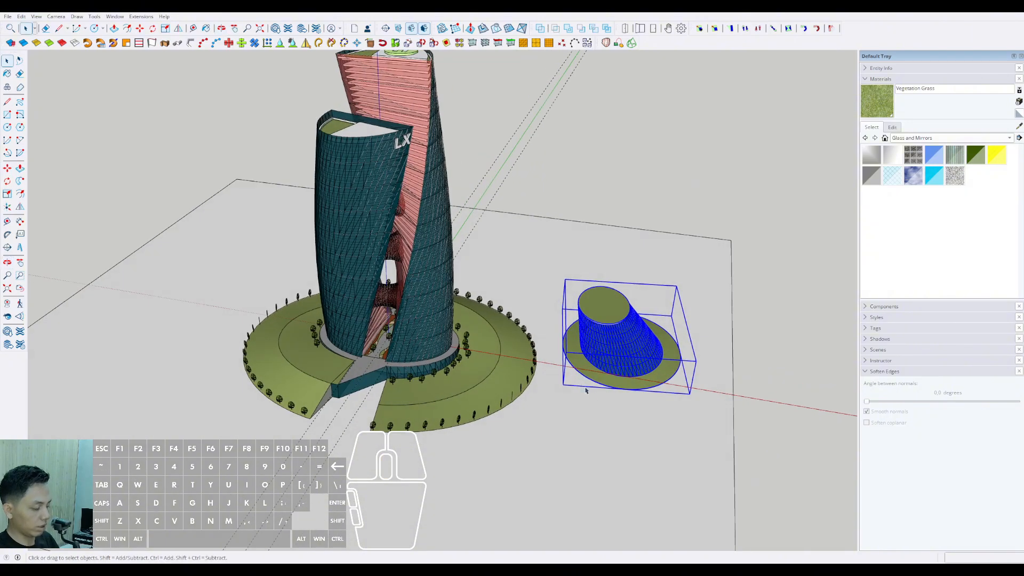
{"action": "key", "text": "m"}
{"action": "left_click", "coordinate": [620, 412]}
{"action": "key", "text": "ctrl"}
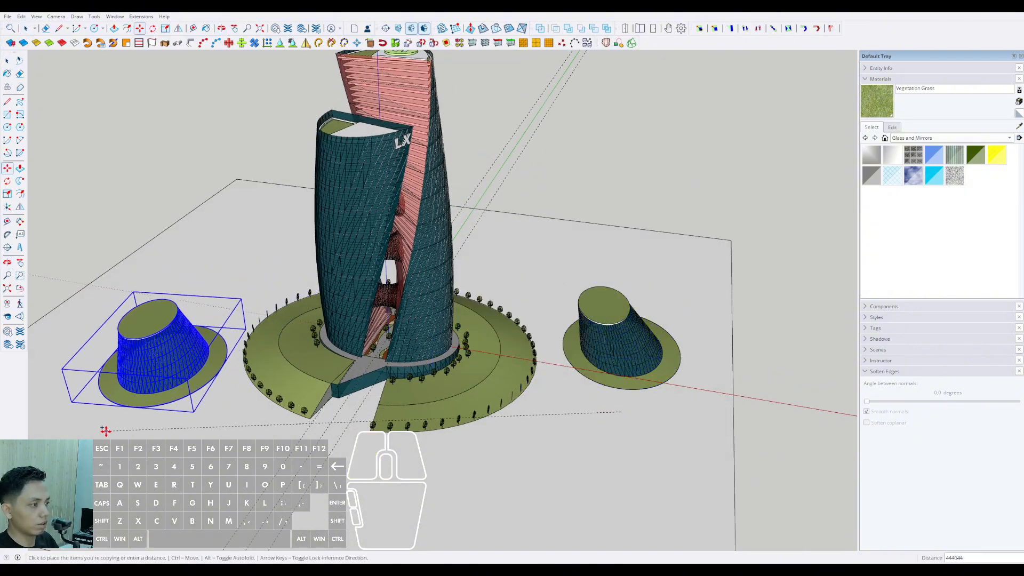
{"action": "left_click", "coordinate": [112, 519]}
{"action": "middle_click_drag", "start_coordinate": [112, 520], "coordinate": [337, 388], "text": "shift"}
{"action": "key", "text": "space"}
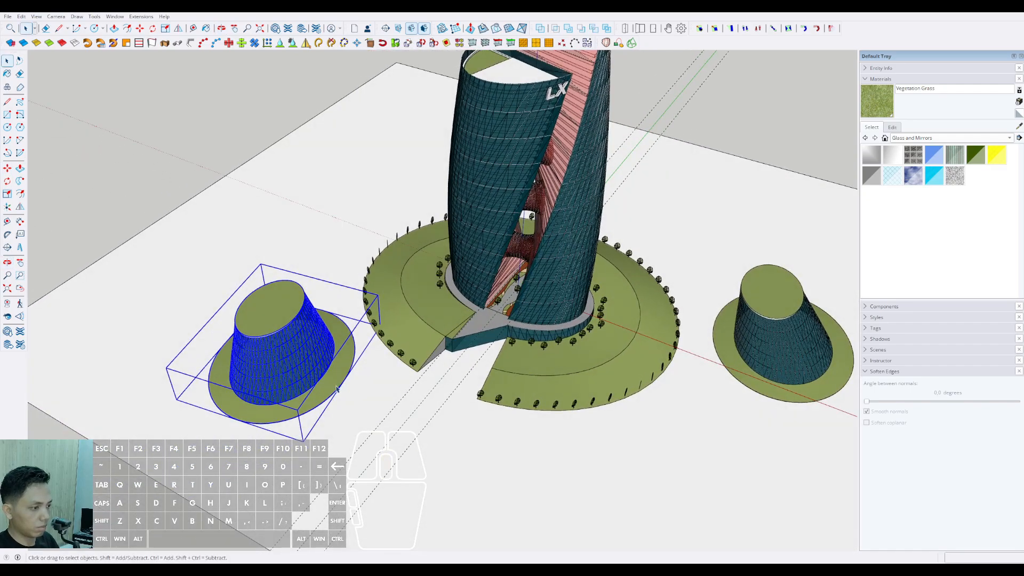
Step: Copy the second elliptical building to a third spot on the ground behind the tower
{"action": "middle_click_drag", "start_coordinate": [287, 359], "coordinate": [410, 472]}
{"action": "key", "text": "s"}
{"action": "key", "text": "space"}
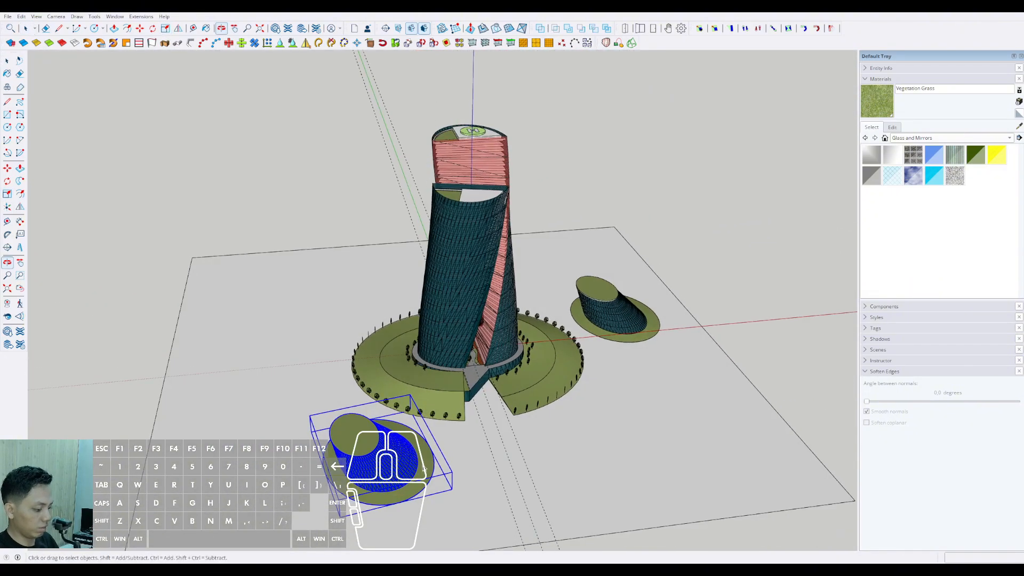
{"action": "key", "text": "m"}
{"action": "left_click", "coordinate": [465, 484]}
{"action": "key", "text": "ctrl"}
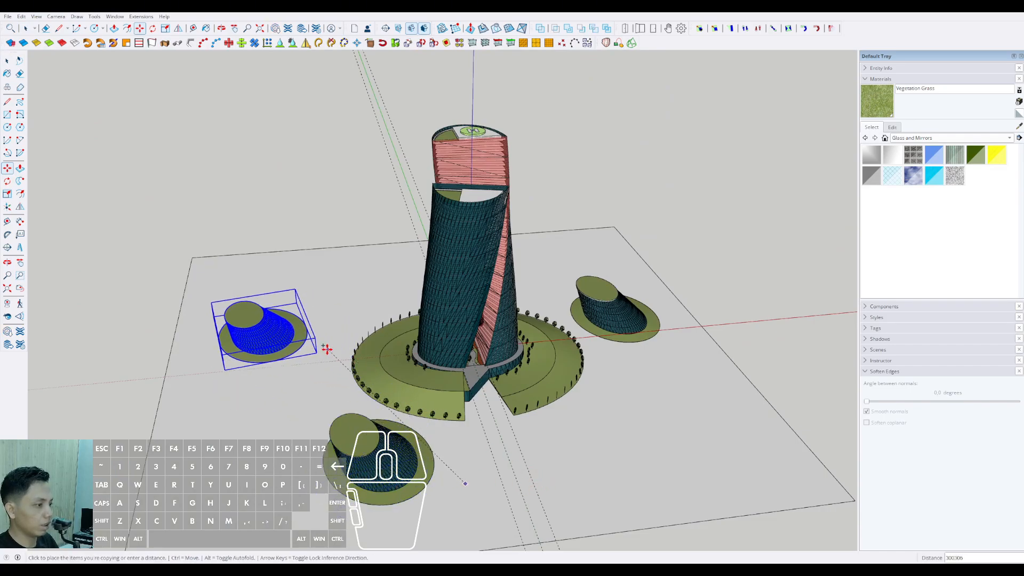
{"action": "middle_click_drag", "start_coordinate": [327, 347], "coordinate": [346, 359]}
{"action": "left_click", "coordinate": [362, 356]}
{"action": "scroll", "coordinate": [367, 389], "scroll_direction": "up", "scroll_amount": 3}
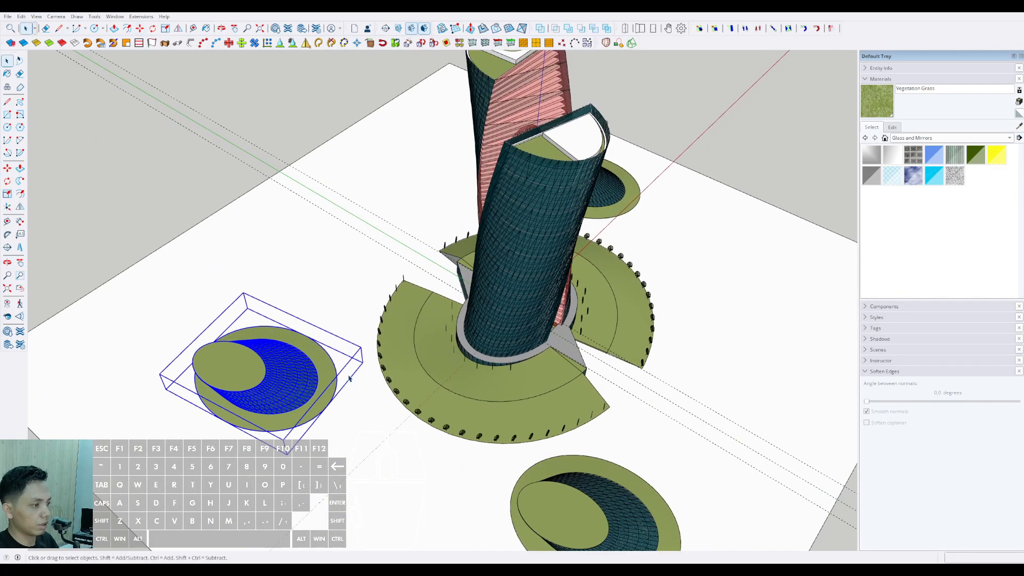
Step: Rotate the third elliptical building about the vertical axis to change its leaning direction
{"action": "key", "text": "q"}
{"action": "left_click", "coordinate": [398, 452]}
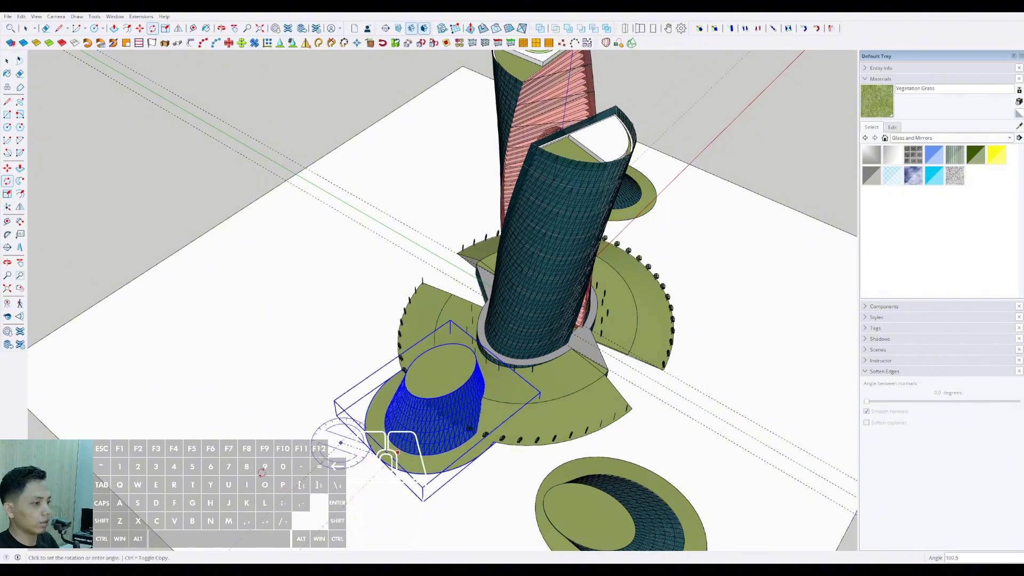
{"action": "left_click", "coordinate": [260, 398]}
{"action": "key", "text": "space"}
Step: Reposition the rotated third building on open ground clear of the tower's landscape
{"action": "scroll", "coordinate": [263, 400], "scroll_direction": "down", "scroll_amount": 2}
{"action": "middle_click_drag", "start_coordinate": [373, 413], "coordinate": [558, 385]}
{"action": "key", "text": "m"}
{"action": "left_click", "coordinate": [517, 423]}
{"action": "left_click", "coordinate": [444, 433]}
{"action": "key", "text": "space"}
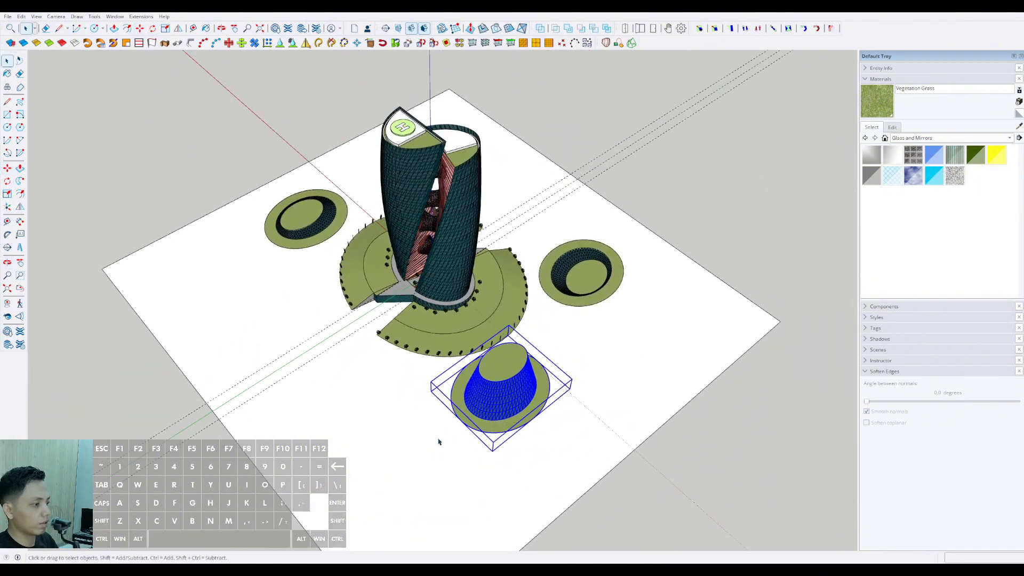
Step: Open the ground plane group and draw three diagonal lines across its corners around the buildings
{"action": "middle_click_drag", "start_coordinate": [441, 441], "coordinate": [508, 382]}
{"action": "scroll", "coordinate": [455, 303], "scroll_direction": "up", "scroll_amount": 2}
{"action": "scroll", "coordinate": [526, 383], "scroll_direction": "down", "scroll_amount": 2}
{"action": "triple_click", "coordinate": [526, 381]}
{"action": "key", "text": "i"}
{"action": "scroll", "coordinate": [538, 381], "scroll_direction": "down", "scroll_amount": 1}
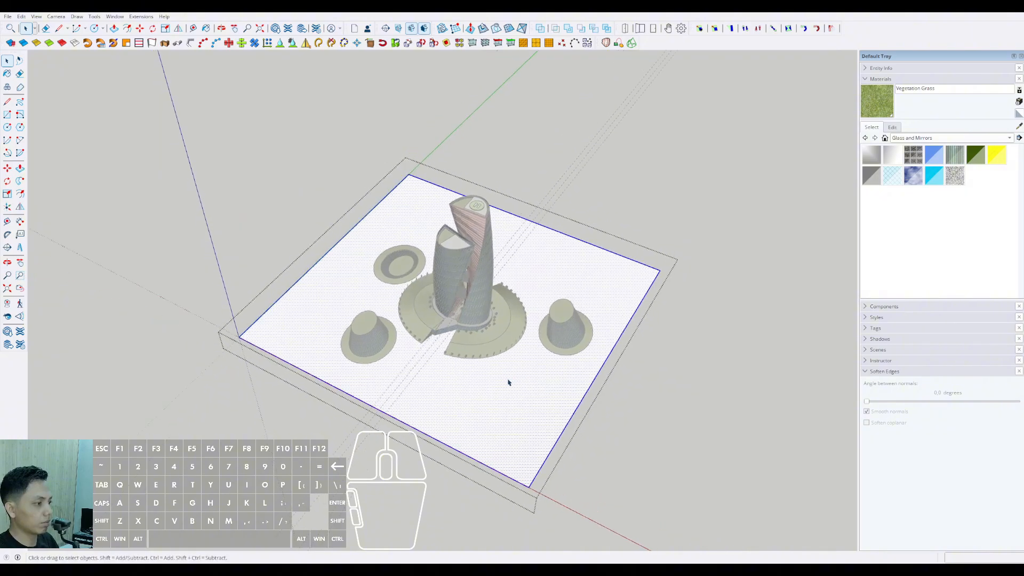
{"action": "left_click", "coordinate": [328, 252]}
{"action": "left_click", "coordinate": [302, 369]}
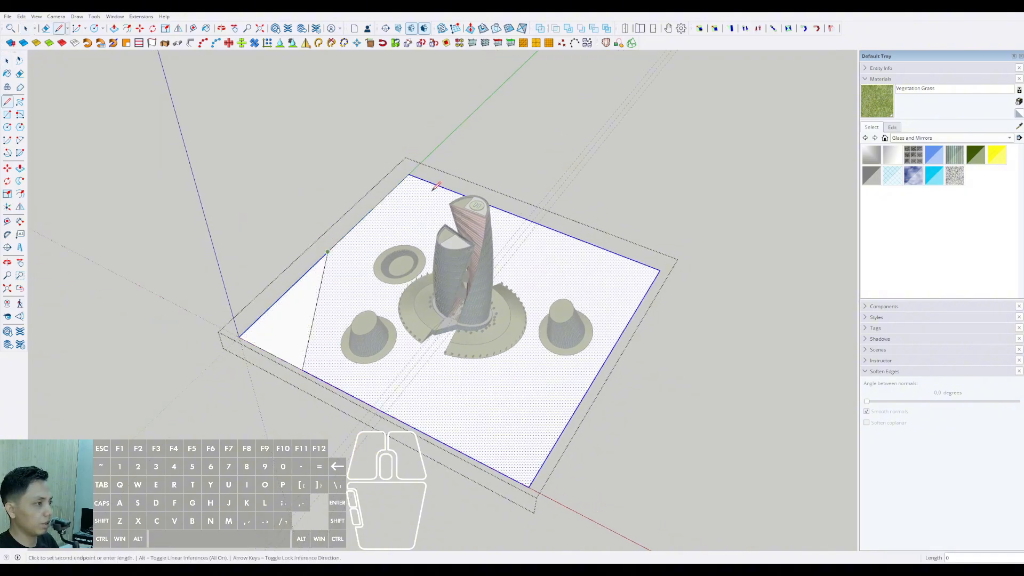
{"action": "left_click", "coordinate": [511, 213]}
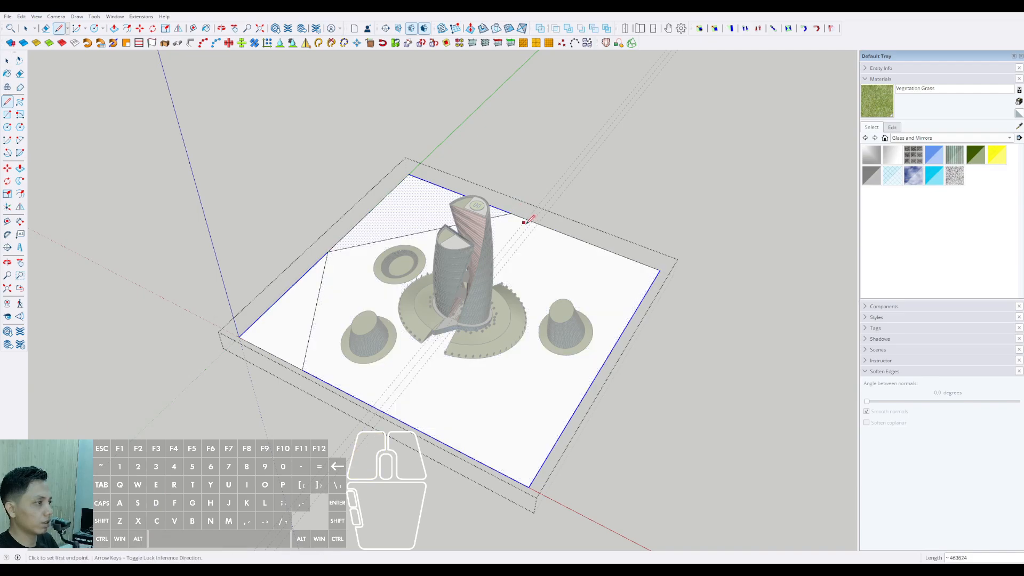
{"action": "left_click", "coordinate": [629, 306]}
{"action": "key", "text": "d"}
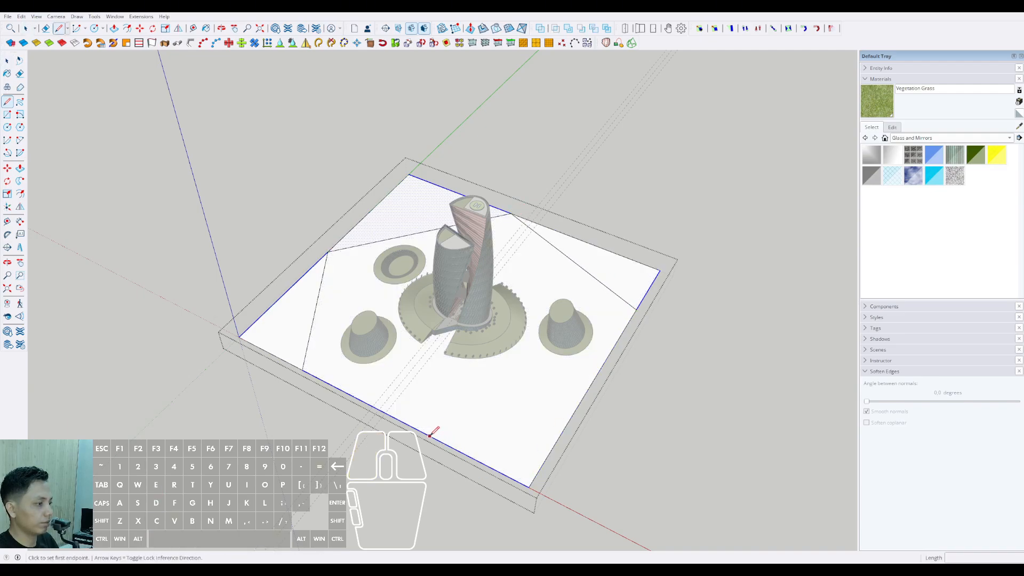
Step: Erase the outer edges of the cut-off corners, leaving a five-sided ground plane, and leave the group
{"action": "key", "text": "space"}
{"action": "key", "text": "e"}
{"action": "mouse_move", "coordinate": [630, 260]}
{"action": "left_mouse_down"}
{"action": "mouse_move", "coordinate": [633, 251]}
{"action": "mouse_move", "coordinate": [387, 179]}
{"action": "mouse_move", "coordinate": [381, 187]}
{"action": "left_mouse_up"}
{"action": "left_click_drag", "start_coordinate": [255, 305], "coordinate": [270, 331]}
{"action": "key", "text": "space"}
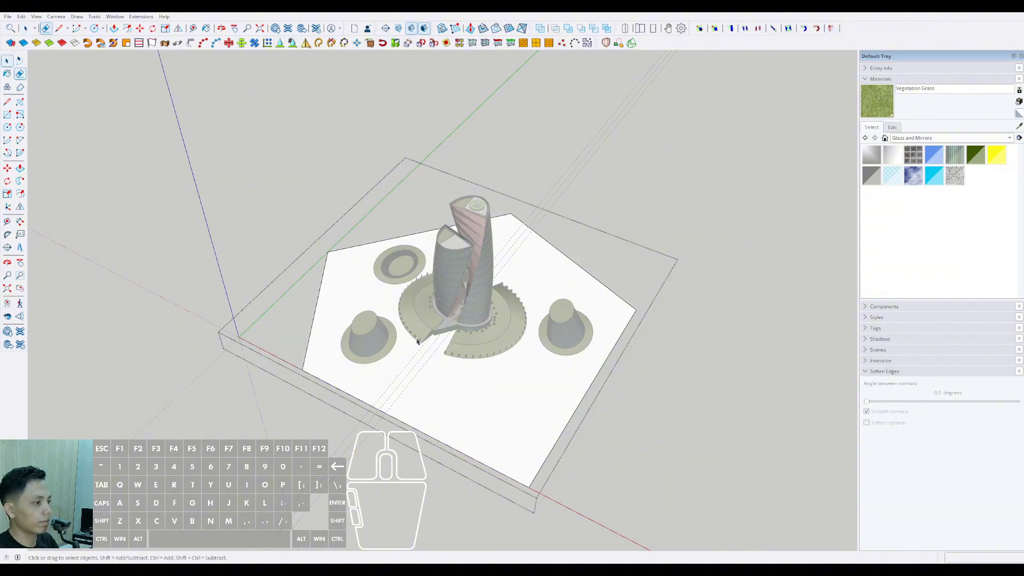
{"action": "middle_click_drag", "start_coordinate": [429, 312], "coordinate": [408, 267]}
{"action": "left_click", "coordinate": [636, 233]}
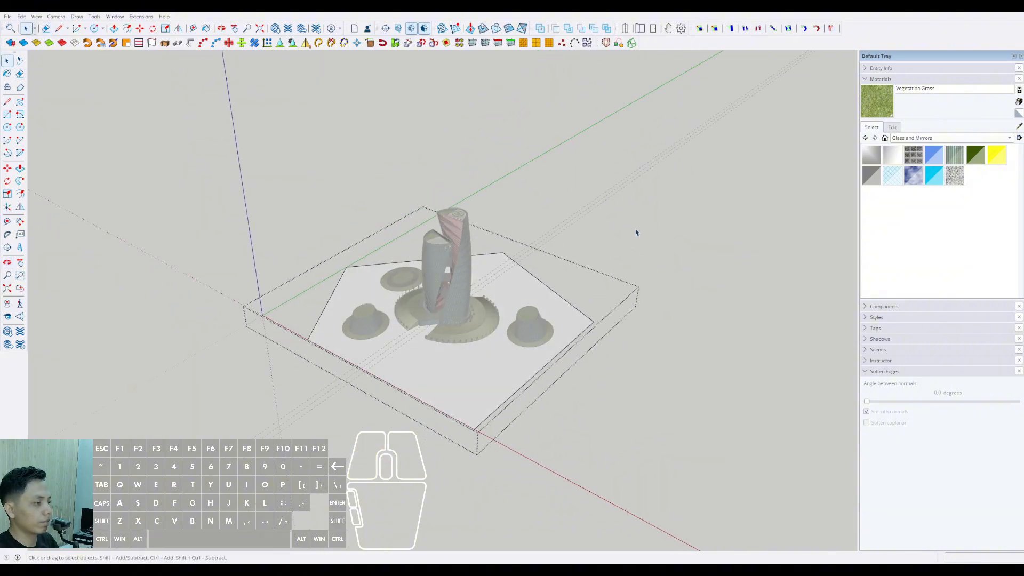
{"action": "left_click", "coordinate": [642, 235]}
Step: Reopen the five-sided ground plane group and select its face with the bounding edges
{"action": "scroll", "coordinate": [463, 298], "scroll_direction": "up", "scroll_amount": 5}
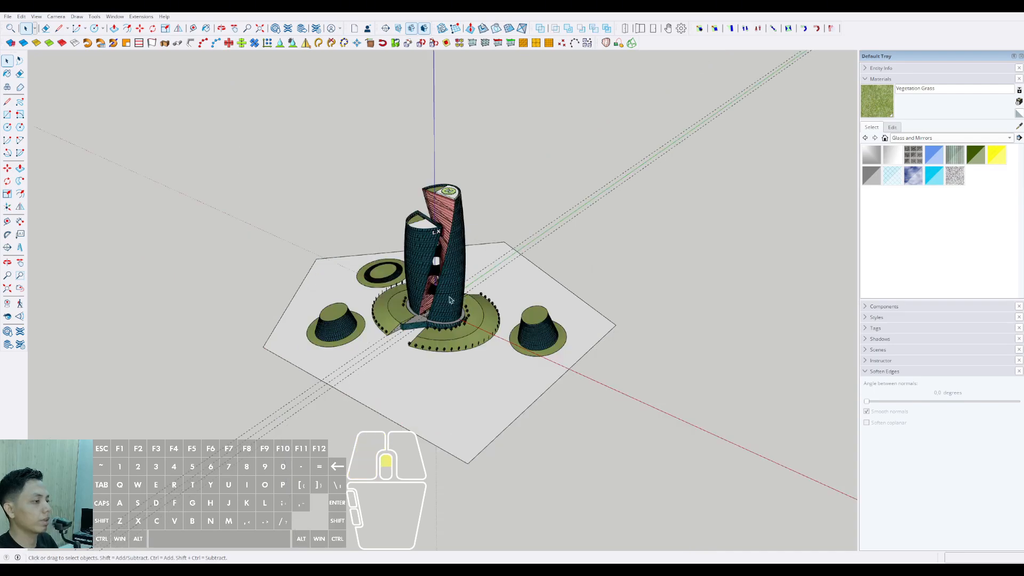
{"action": "mouse_move", "coordinate": [448, 326]}
{"action": "middle_mouse_down", "text": "shift"}
{"action": "mouse_move", "coordinate": [462, 286]}
{"action": "mouse_move", "coordinate": [449, 343]}
{"action": "middle_mouse_up", "text": "shift"}
{"action": "scroll", "coordinate": [462, 291], "scroll_direction": "down", "scroll_amount": 2}
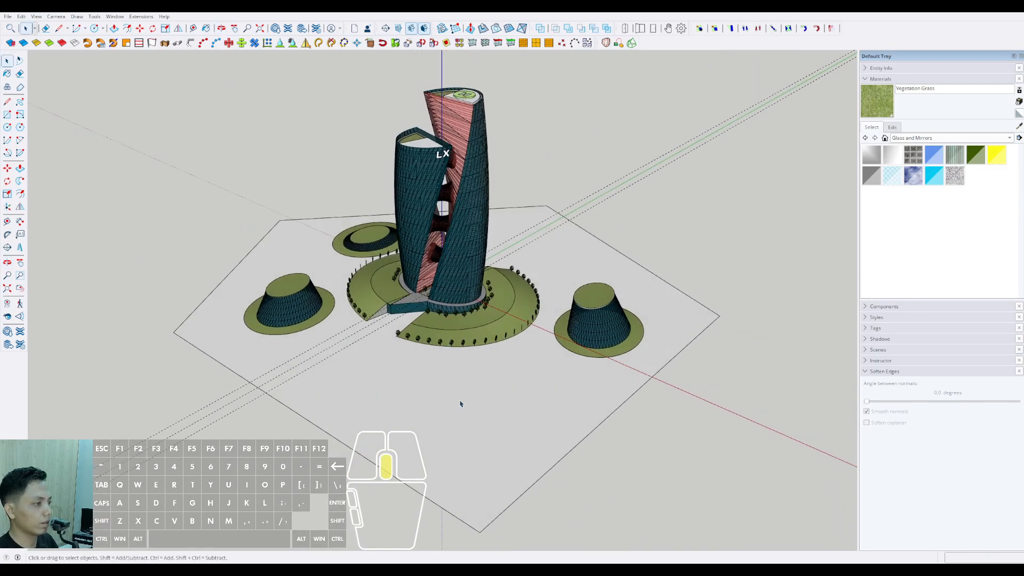
{"action": "triple_click", "coordinate": [470, 387]}
{"action": "middle_click_drag", "start_coordinate": [461, 402], "coordinate": [462, 360]}
{"action": "middle_click_drag", "start_coordinate": [462, 360], "coordinate": [446, 400]}
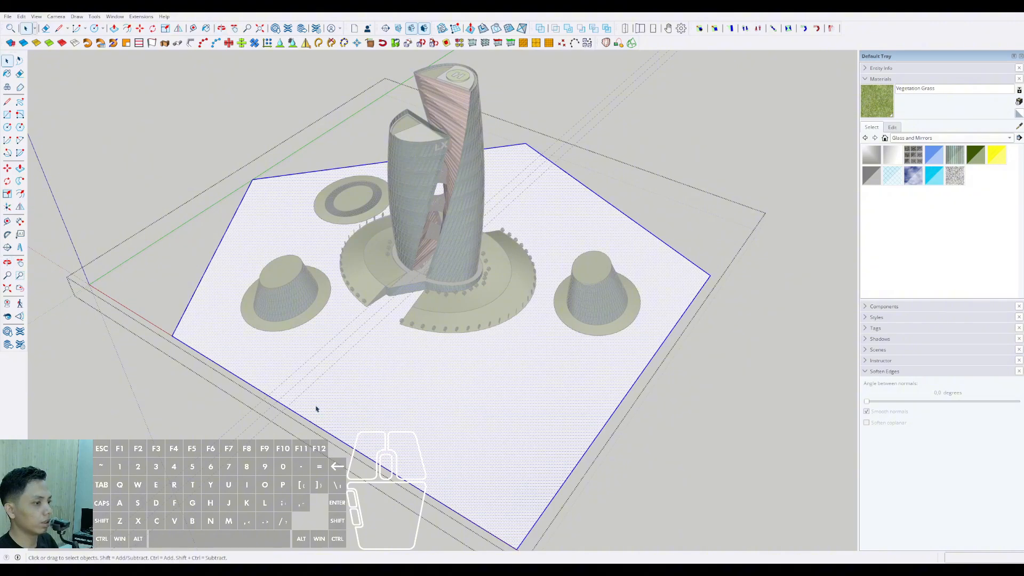
Step: Draw a wavy freehand line across the front of the ground plot from edge to edge and trim its overhanging end
{"action": "middle_click_drag", "start_coordinate": [340, 400], "coordinate": [378, 326]}
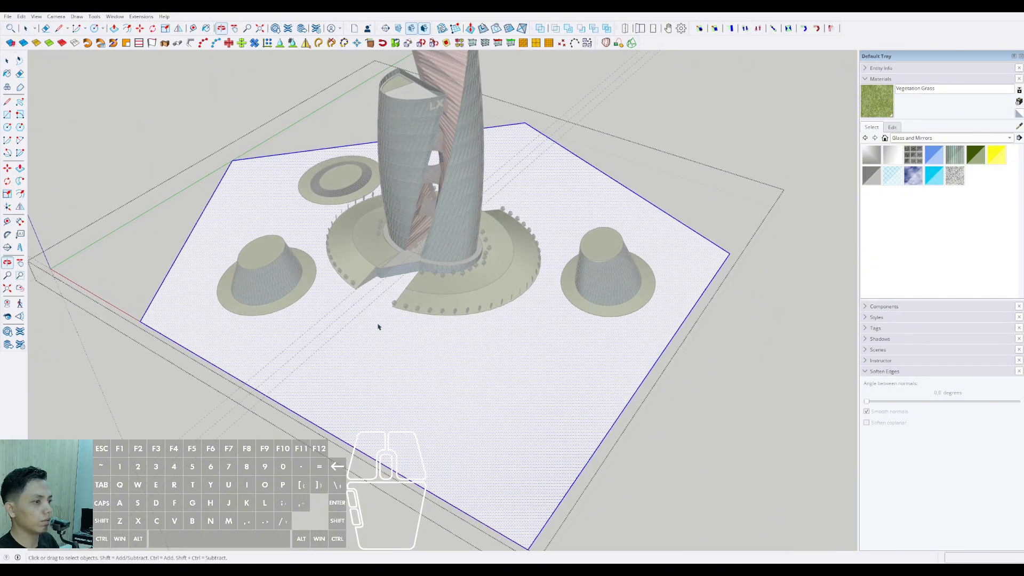
{"action": "left_click", "coordinate": [20, 102]}
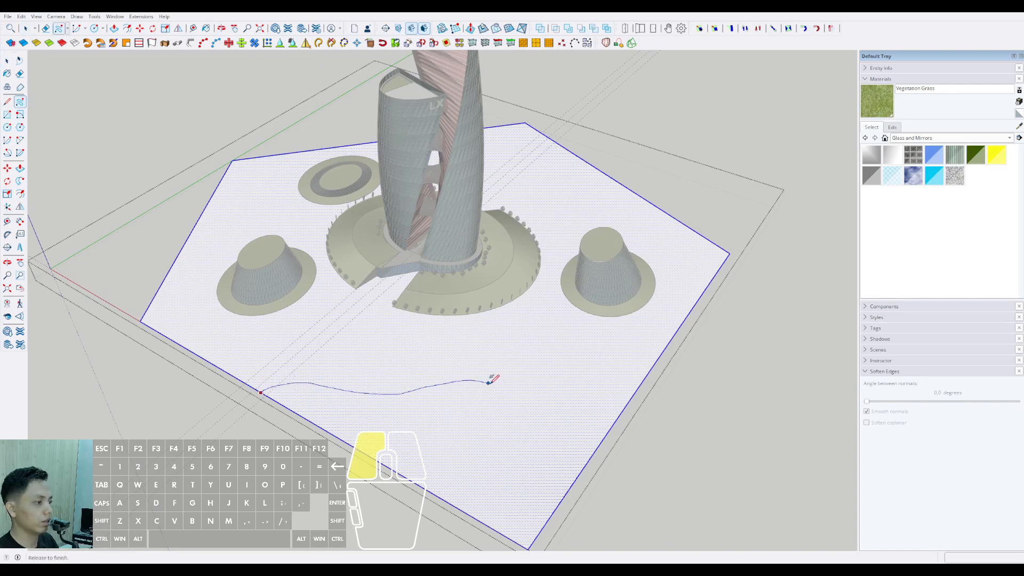
{"action": "left_click_drag", "start_coordinate": [690, 403], "coordinate": [668, 407]}
{"action": "key", "text": "space"}
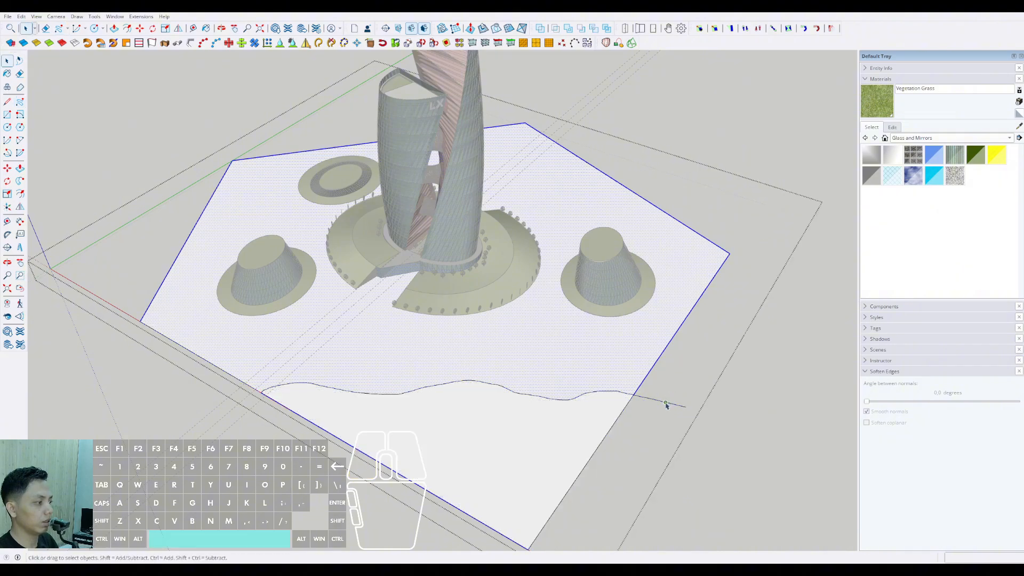
{"action": "mouse_move", "coordinate": [656, 411]}
{"action": "middle_mouse_down"}
{"action": "mouse_move", "coordinate": [484, 381]}
{"action": "mouse_move", "coordinate": [440, 350]}
{"action": "middle_mouse_up"}
{"action": "scroll", "coordinate": [470, 366], "scroll_direction": "up", "scroll_amount": 1}
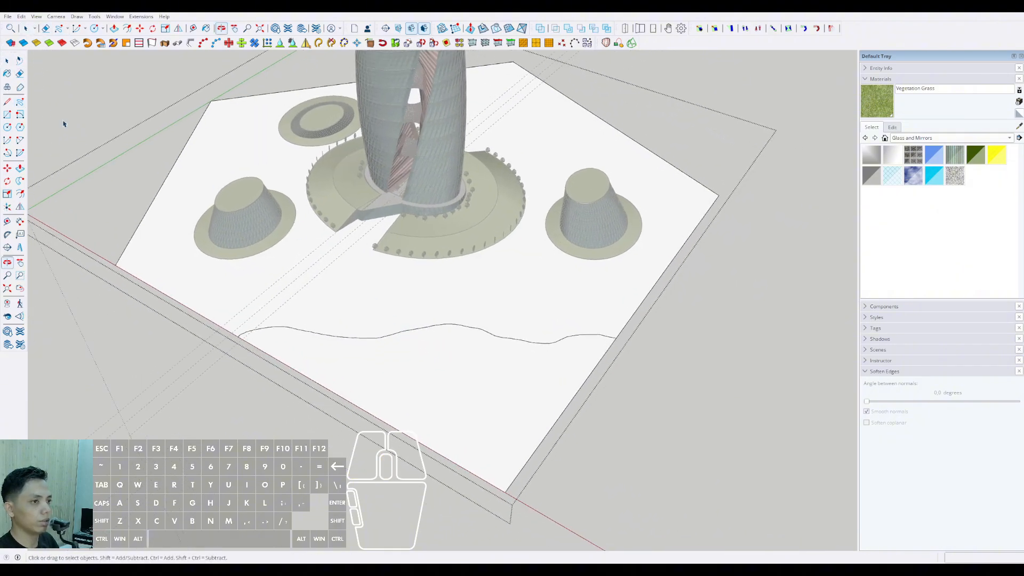
Step: Draw a second wavy freehand line across the plot in front of the first and trim its overhang
{"action": "left_click", "coordinate": [20, 102]}
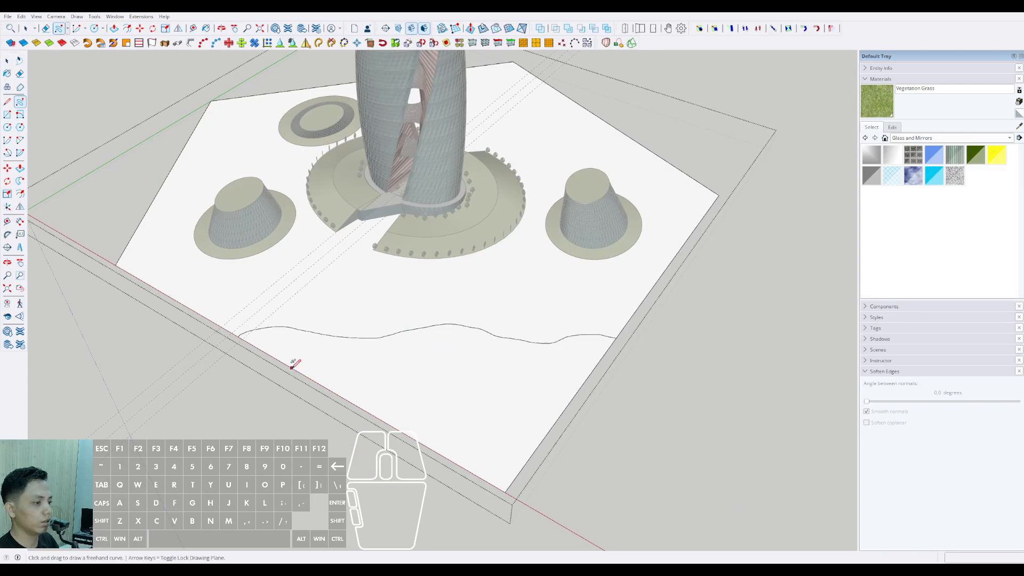
{"action": "left_click_drag", "start_coordinate": [292, 367], "coordinate": [298, 364]}
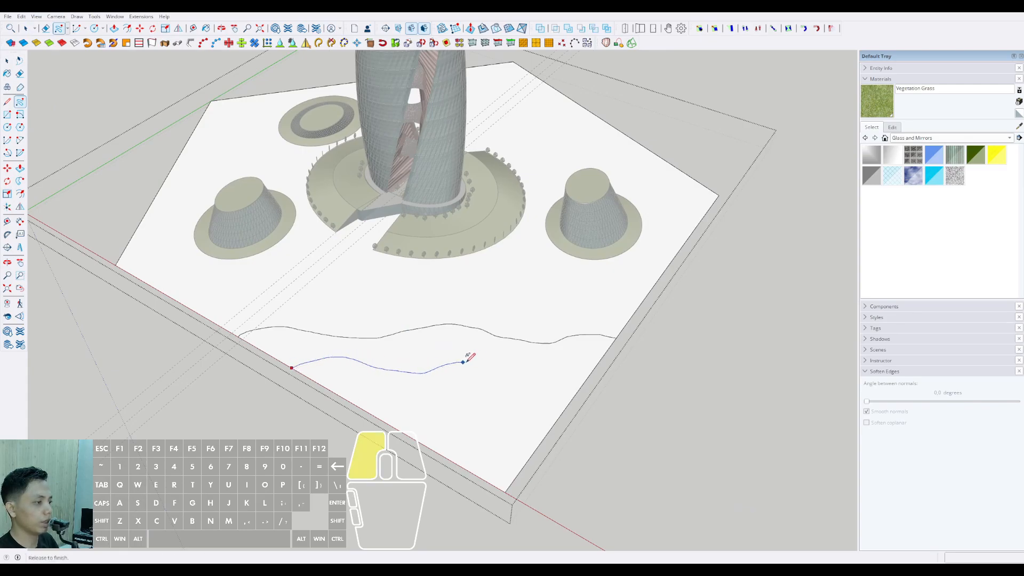
{"action": "left_click_drag", "start_coordinate": [624, 360], "coordinate": [622, 361]}
{"action": "key", "text": "space"}
{"action": "key", "text": "space"}
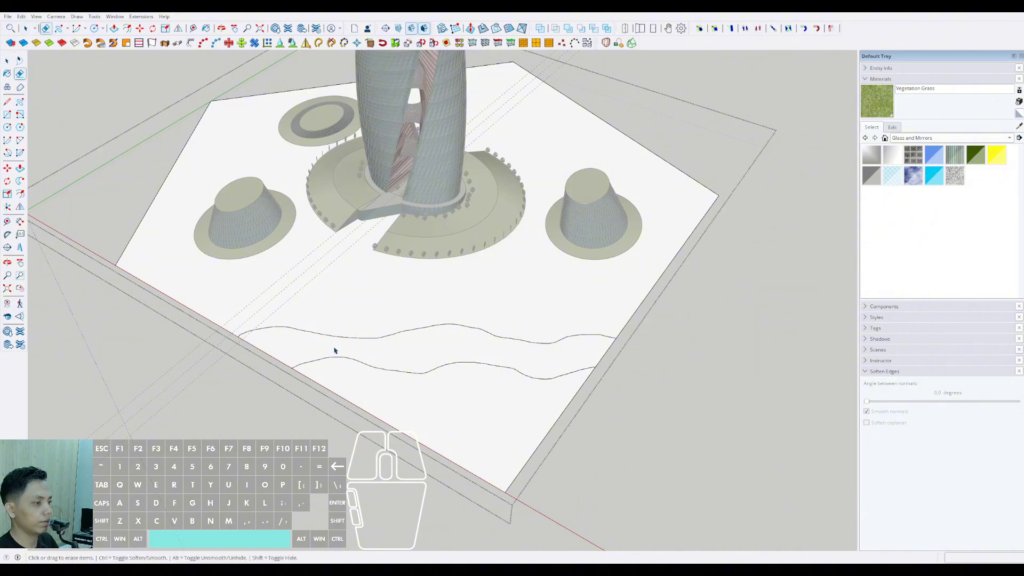
Step: Draw a third wavy freehand line close in front of the second to form the river band, without overhang
{"action": "left_click_drag", "start_coordinate": [309, 378], "coordinate": [311, 378]}
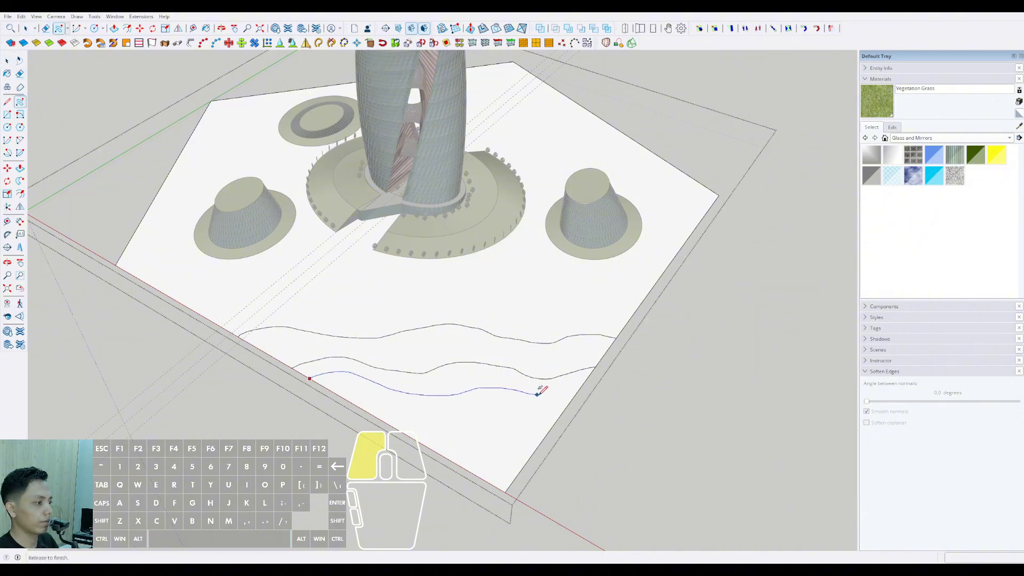
{"action": "left_click_drag", "start_coordinate": [620, 391], "coordinate": [605, 389]}
{"action": "key", "text": "e"}
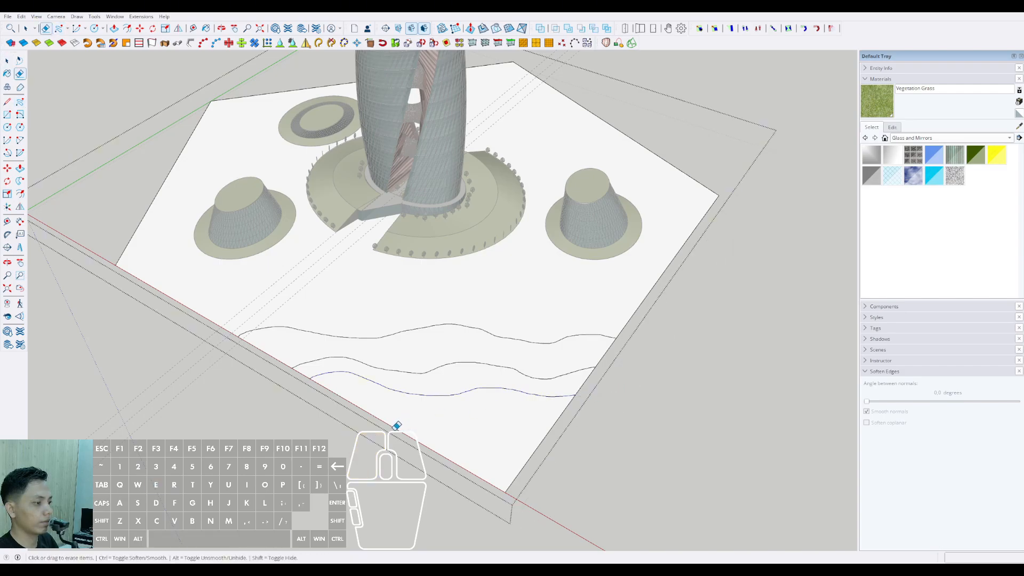
{"action": "key", "text": "space"}
Step: Draw a fourth wavy freehand line across the plot's front corner, extending slightly past the edge
{"action": "left_click", "coordinate": [20, 102]}
{"action": "left_click_drag", "start_coordinate": [379, 418], "coordinate": [382, 416]}
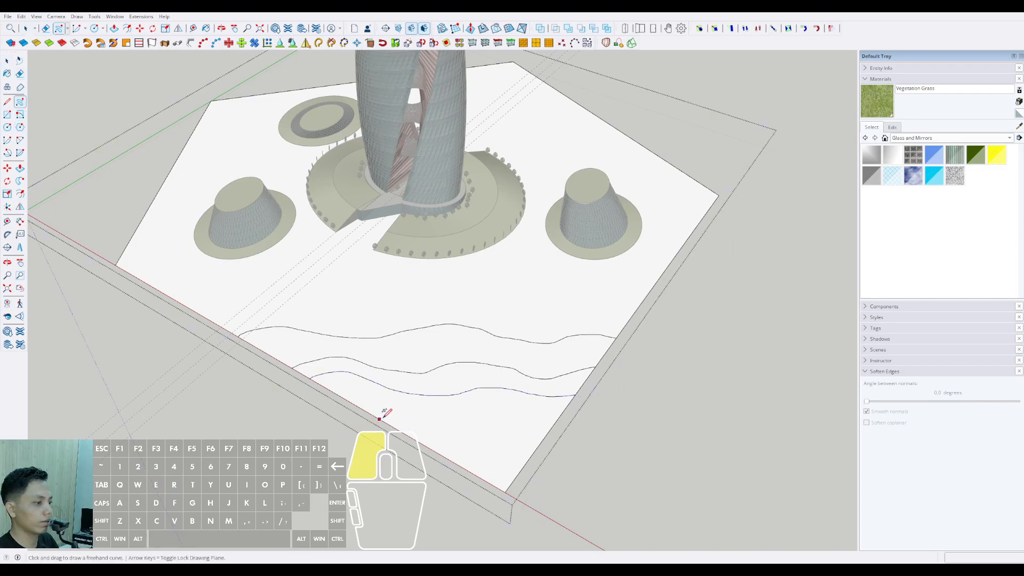
{"action": "left_click_drag", "start_coordinate": [559, 415], "coordinate": [602, 429]}
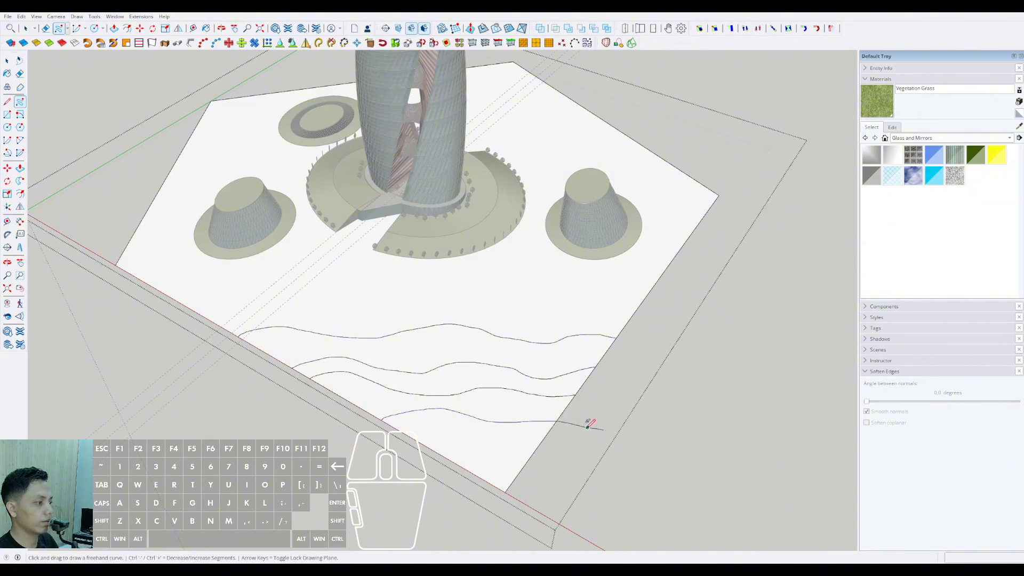
Step: Erase the pieces of the fourth freehand line that overhang the plot edge
{"action": "key", "text": "e"}
{"action": "left_click", "coordinate": [578, 431]}
{"action": "left_click", "coordinate": [565, 418]}
{"action": "scroll", "coordinate": [568, 418], "scroll_direction": "up", "scroll_amount": 4}
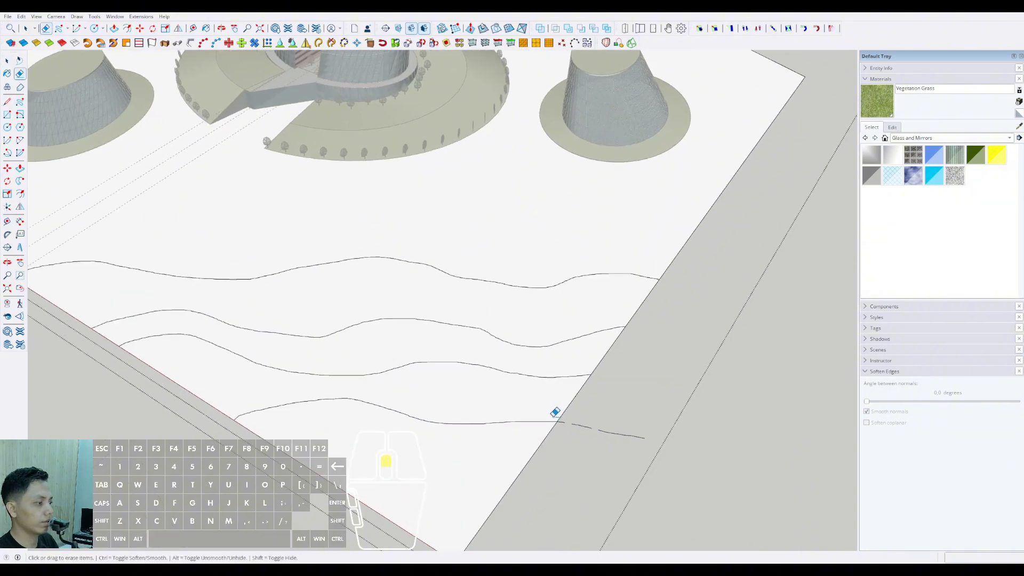
{"action": "left_click", "coordinate": [565, 417]}
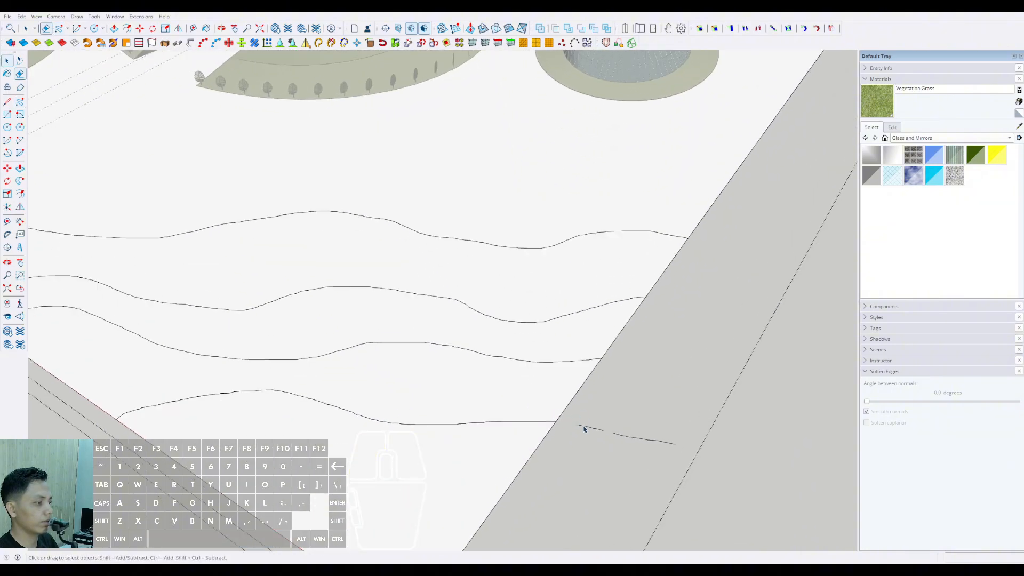
{"action": "left_click_drag", "start_coordinate": [681, 471], "coordinate": [682, 472]}
{"action": "key", "text": "Delete"}
Step: Paint the narrow middle band between the wavy lines with the Water Sparkling material
{"action": "scroll", "coordinate": [521, 413], "scroll_direction": "down", "scroll_amount": 4}
{"action": "middle_click_drag", "start_coordinate": [520, 413], "coordinate": [850, 260], "text": "shift"}
{"action": "scroll", "coordinate": [446, 355], "scroll_direction": "up", "scroll_amount": 2}
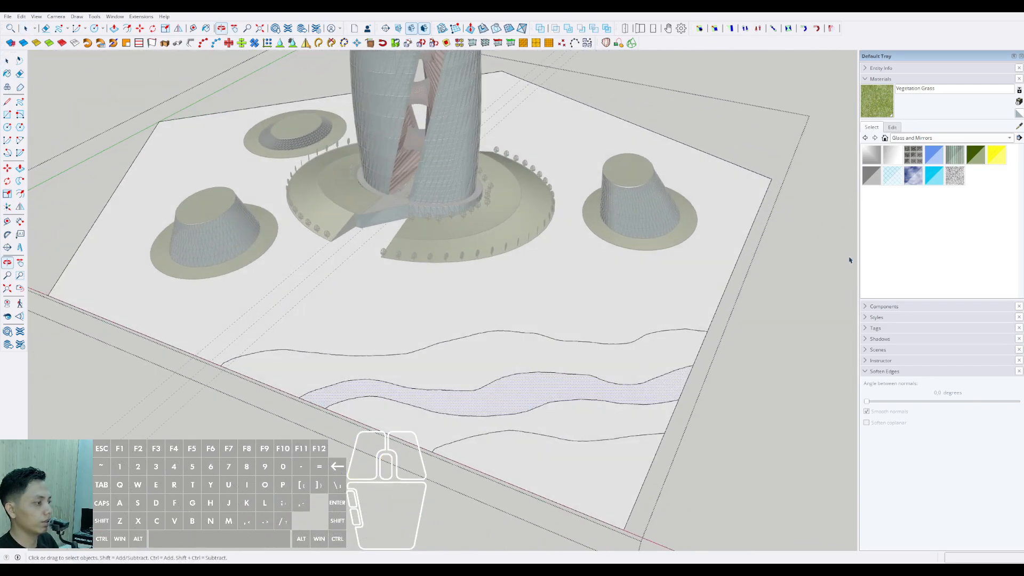
{"action": "left_click", "coordinate": [906, 188]}
{"action": "left_click", "coordinate": [975, 156]}
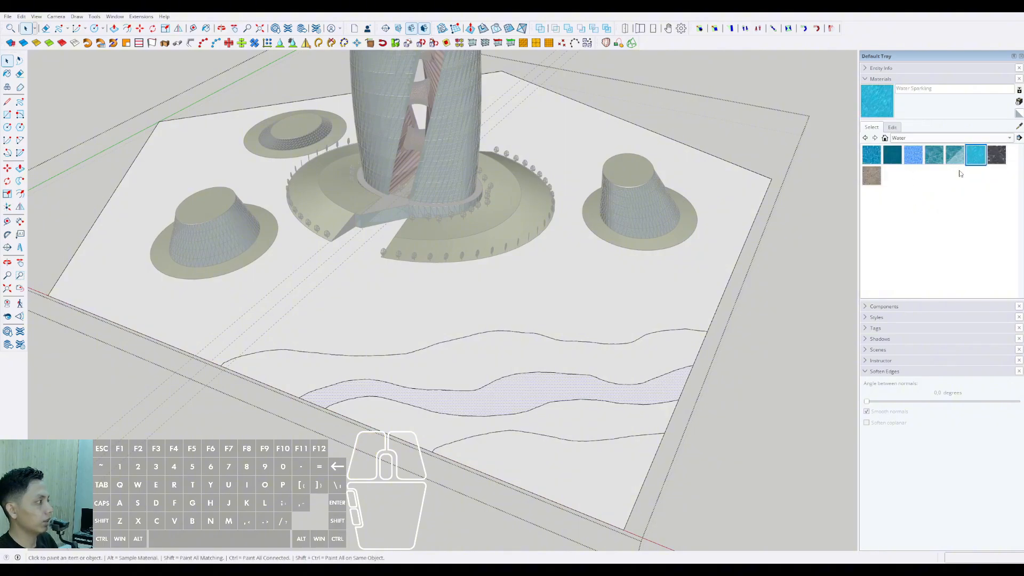
{"action": "left_click", "coordinate": [517, 389]}
Step: Paint the bands on both sides of the river with Vegetation Grass Artificial from the Landscaping, Fencing and Vegetation collection
{"action": "middle_click_drag", "start_coordinate": [741, 250], "coordinate": [788, 242]}
{"action": "scroll", "coordinate": [566, 385], "scroll_direction": "down", "scroll_amount": 1}
{"action": "key", "text": "space"}
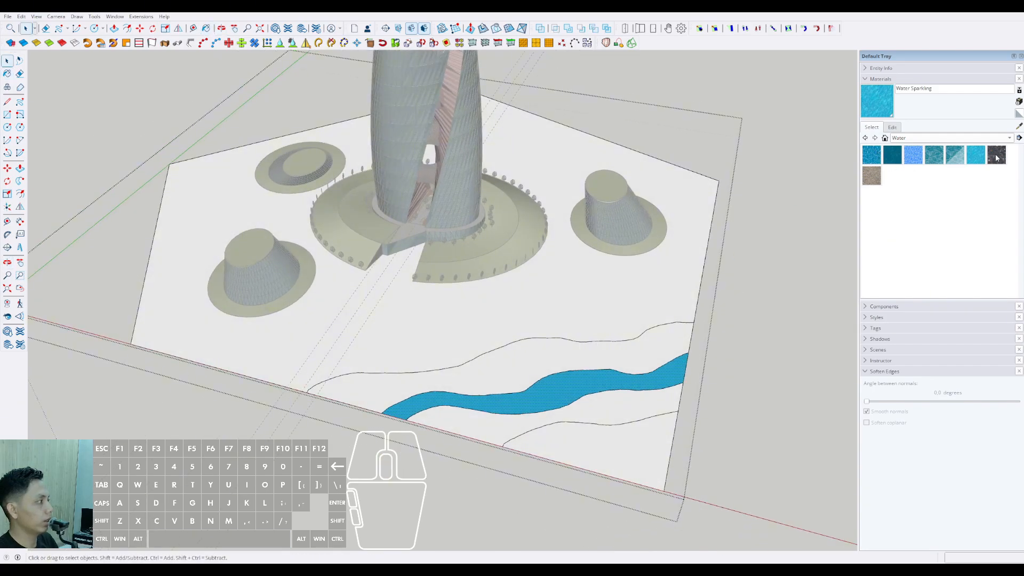
{"action": "left_click", "coordinate": [1009, 137]}
{"action": "left_click", "coordinate": [915, 95]}
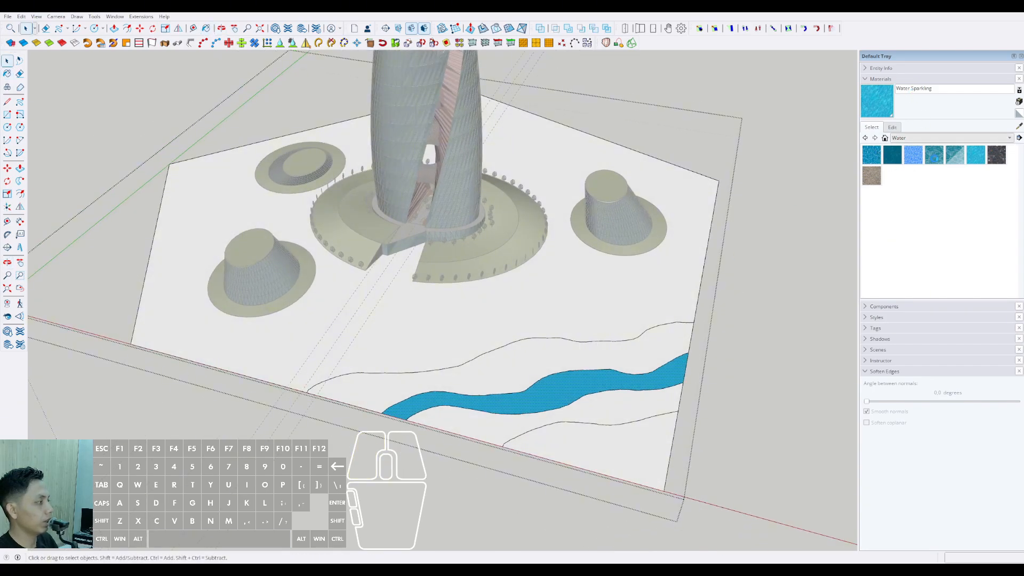
{"action": "left_click", "coordinate": [954, 259]}
{"action": "left_click", "coordinate": [523, 354]}
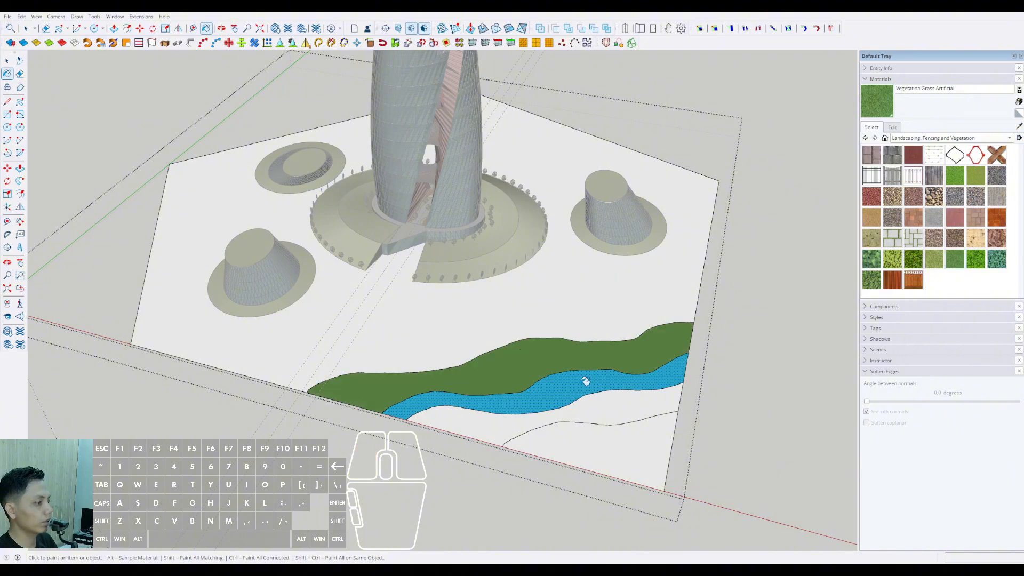
{"action": "left_click", "coordinate": [610, 406]}
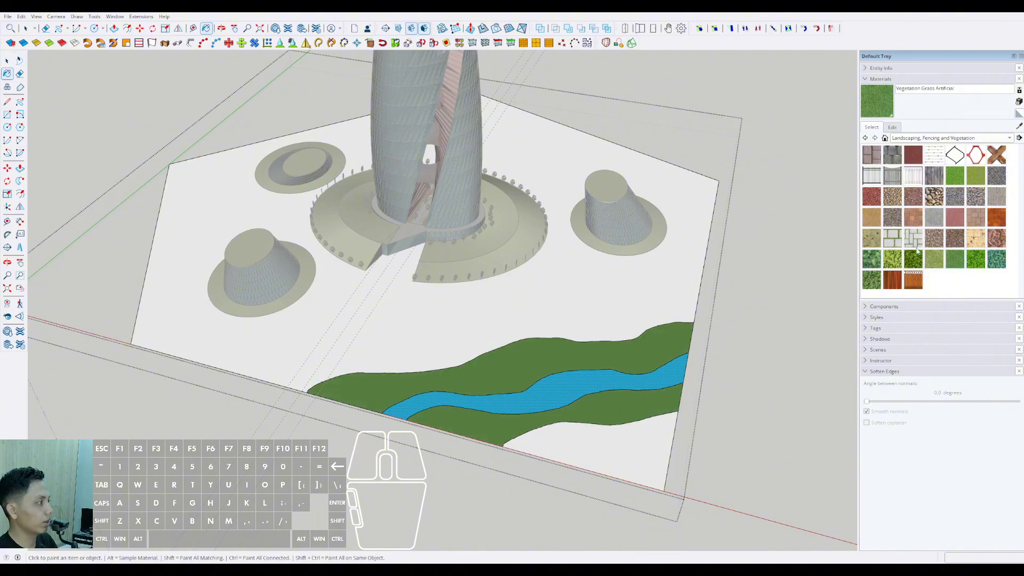
Step: Paint the plot's front corner area with Grass Dark Green
{"action": "left_click", "coordinate": [653, 444]}
{"action": "key", "text": "space"}
{"action": "middle_click_drag", "start_coordinate": [652, 444], "coordinate": [578, 433]}
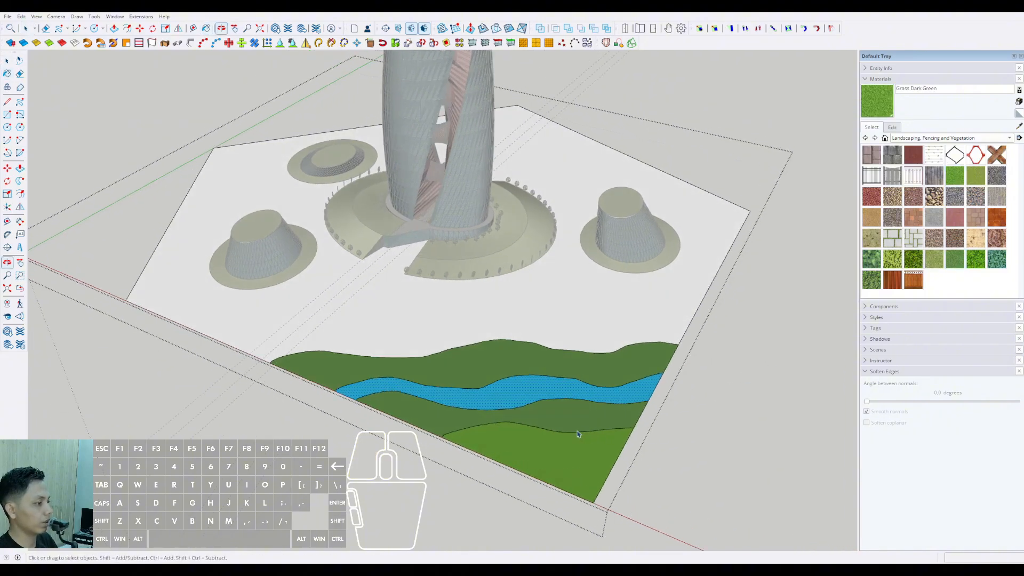
Step: Paint the plot's front corner area with Groundcover Rock Crushed Multi and leave the ground group
{"action": "left_click", "coordinate": [973, 198]}
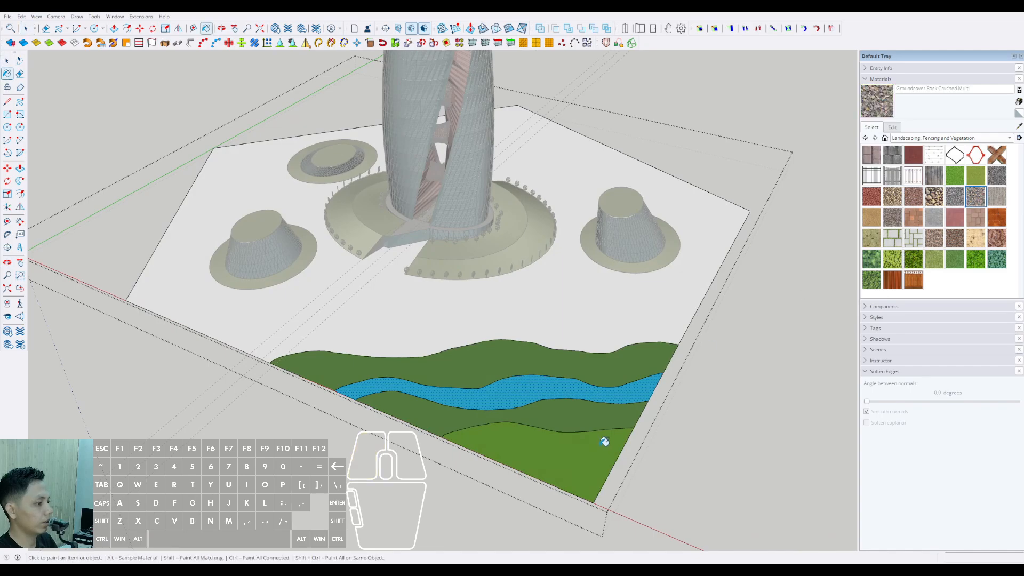
{"action": "key", "text": "space"}
{"action": "middle_click_drag", "start_coordinate": [586, 459], "coordinate": [640, 427]}
{"action": "scroll", "coordinate": [494, 414], "scroll_direction": "down", "scroll_amount": 2}
{"action": "left_click", "coordinate": [766, 416]}
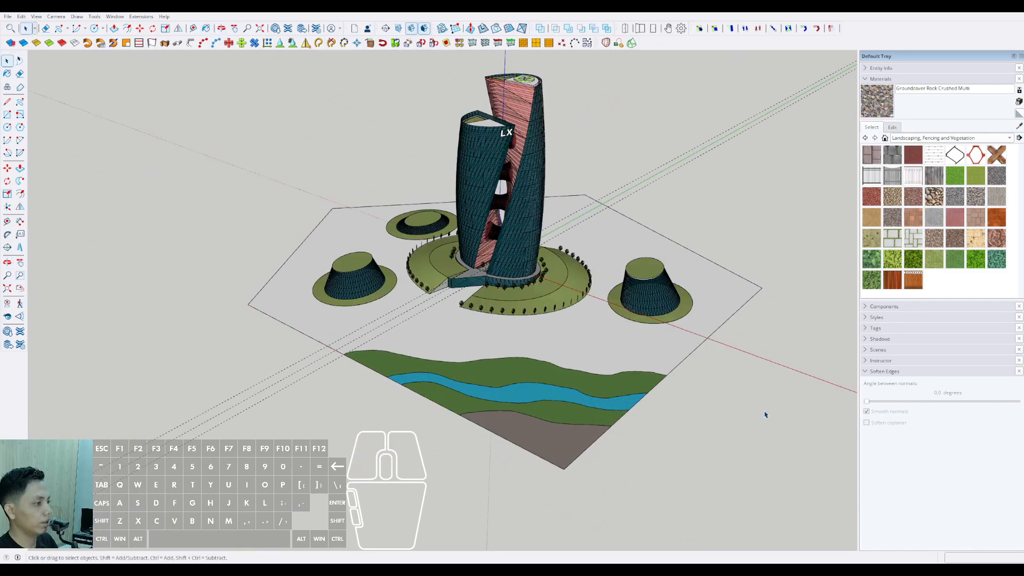
{"action": "scroll", "coordinate": [555, 320], "scroll_direction": "up", "scroll_amount": 2}
{"action": "middle_click_drag", "start_coordinate": [554, 320], "coordinate": [471, 407], "text": "shift"}
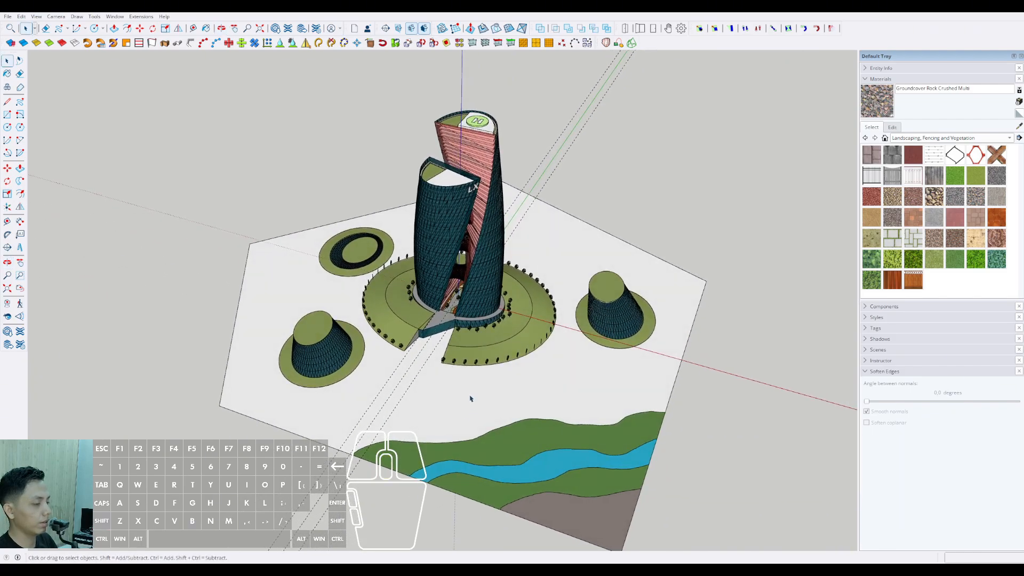
{"action": "scroll", "coordinate": [471, 396], "scroll_direction": "up", "scroll_amount": 5}
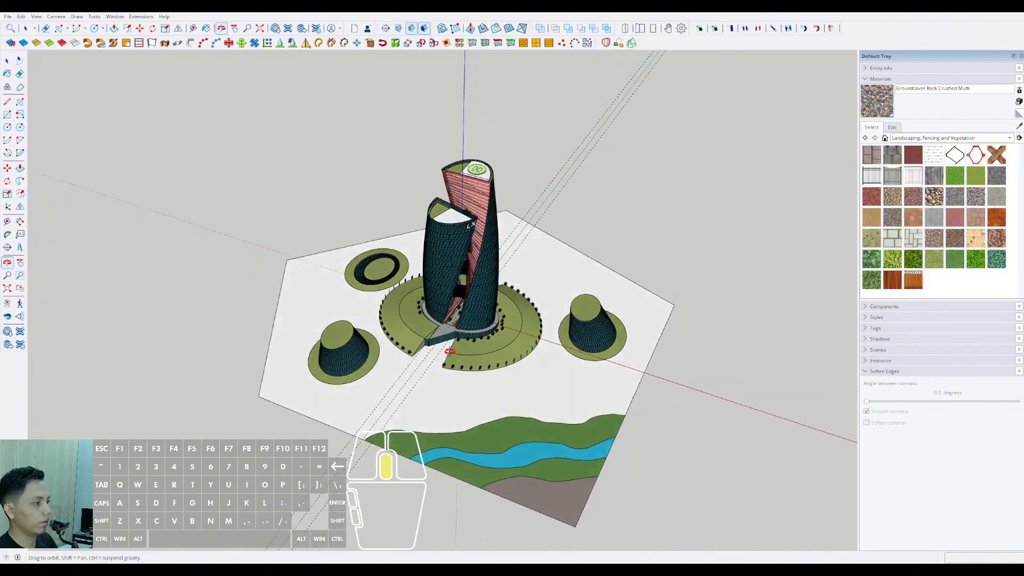
{"action": "middle_click_drag", "start_coordinate": [491, 359], "coordinate": [457, 431], "text": "shift"}
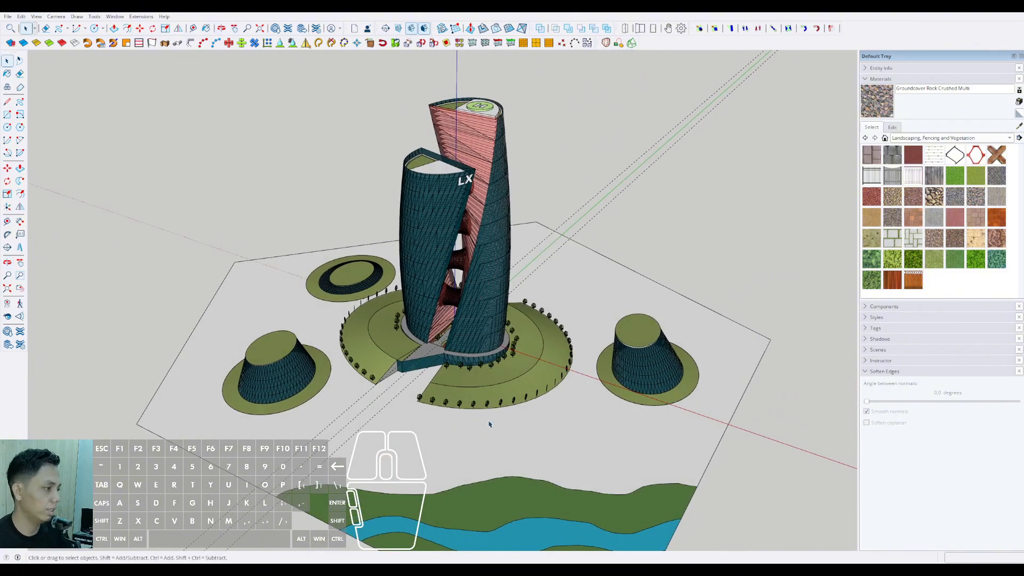
Step: Open the ground group and draw a three-segment line between the towers and the river, from one plot edge to the other
{"action": "mouse_move", "coordinate": [480, 410]}
{"action": "middle_mouse_down"}
{"action": "mouse_move", "coordinate": [483, 288]}
{"action": "mouse_move", "coordinate": [500, 343]}
{"action": "mouse_move", "coordinate": [482, 426]}
{"action": "mouse_move", "coordinate": [443, 384]}
{"action": "middle_mouse_up"}
{"action": "scroll", "coordinate": [463, 392], "scroll_direction": "down", "scroll_amount": 1}
{"action": "triple_click", "coordinate": [463, 374]}
{"action": "key", "text": "l"}
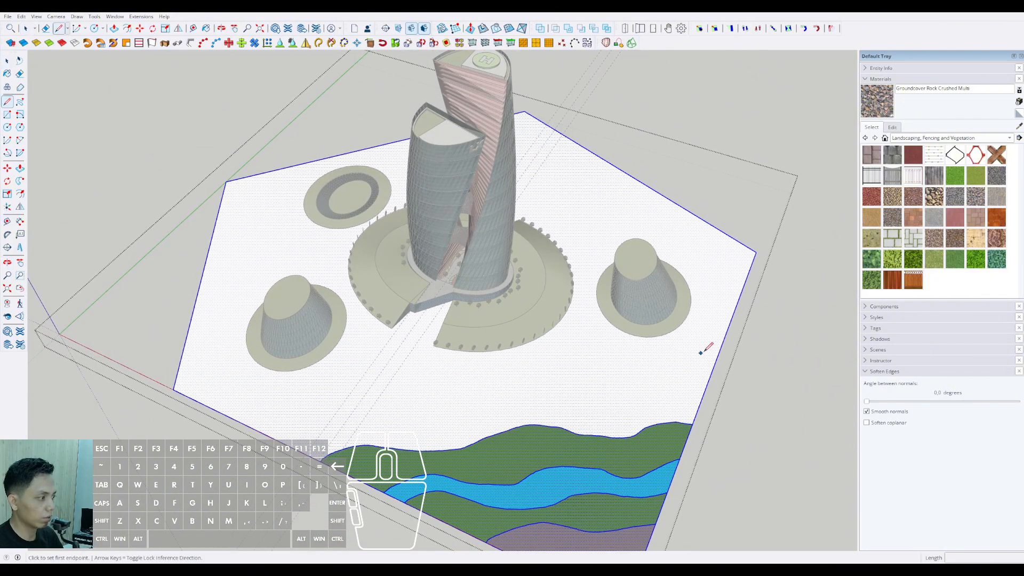
{"action": "left_click", "coordinate": [719, 350]}
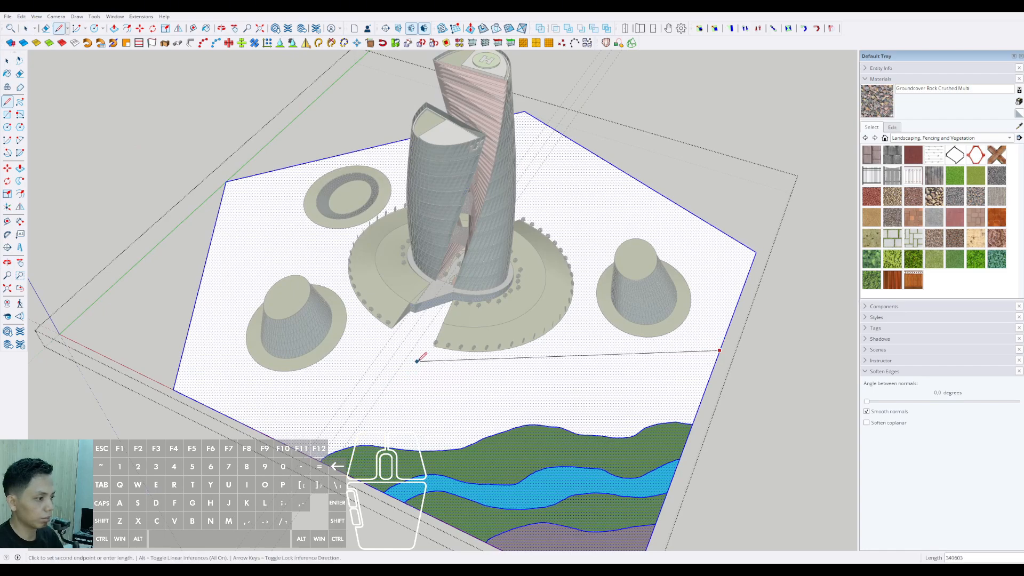
{"action": "scroll", "coordinate": [431, 363], "scroll_direction": "up", "scroll_amount": 2}
{"action": "left_click", "coordinate": [459, 370]}
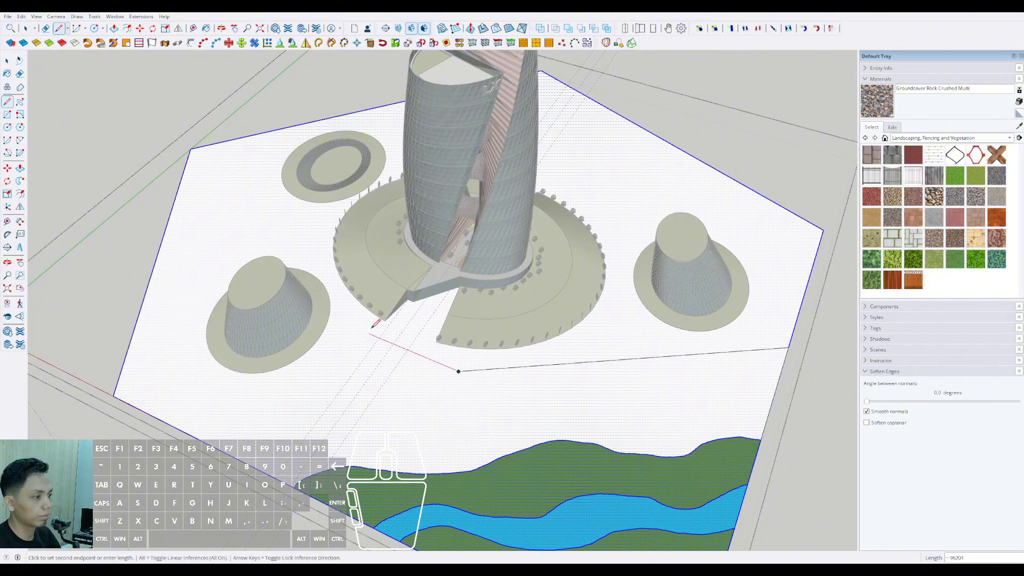
{"action": "left_click", "coordinate": [162, 421]}
{"action": "key", "text": "space"}
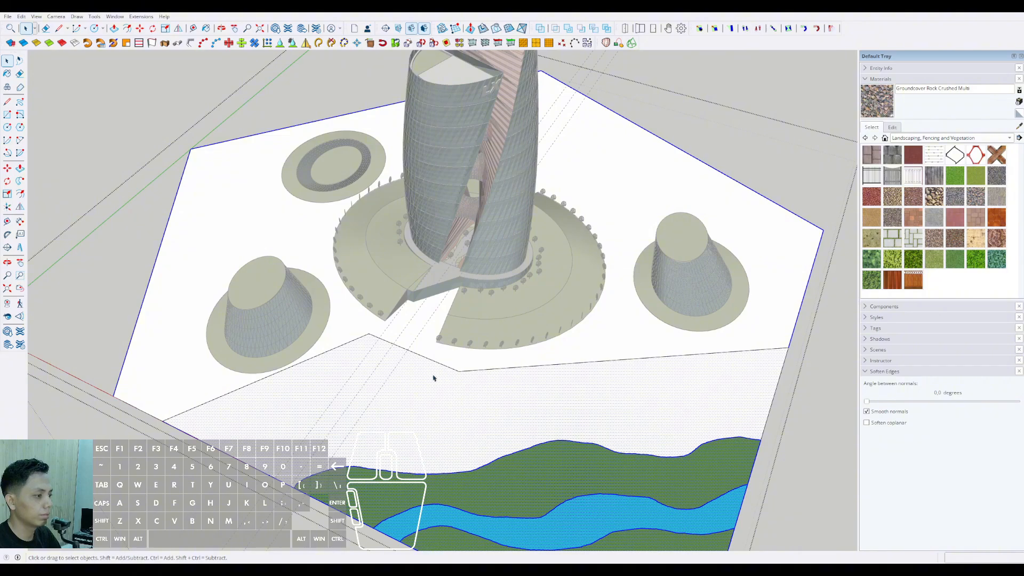
Step: Offset the three connected line segments toward the river to outline a road strip across the plot
{"action": "left_click", "coordinate": [358, 338]}
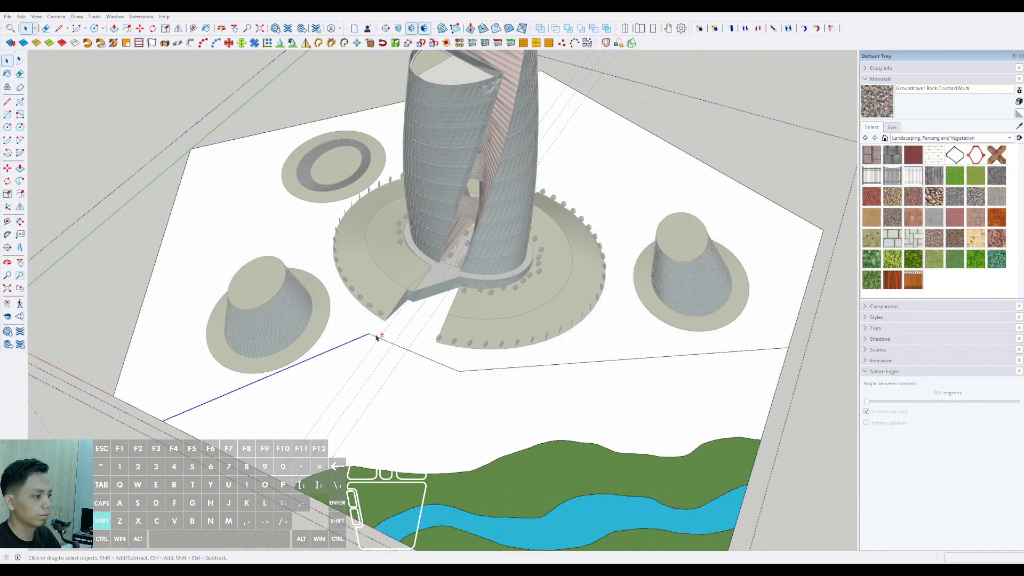
{"action": "left_click", "coordinate": [472, 370], "text": "shift"}
{"action": "key", "text": "f"}
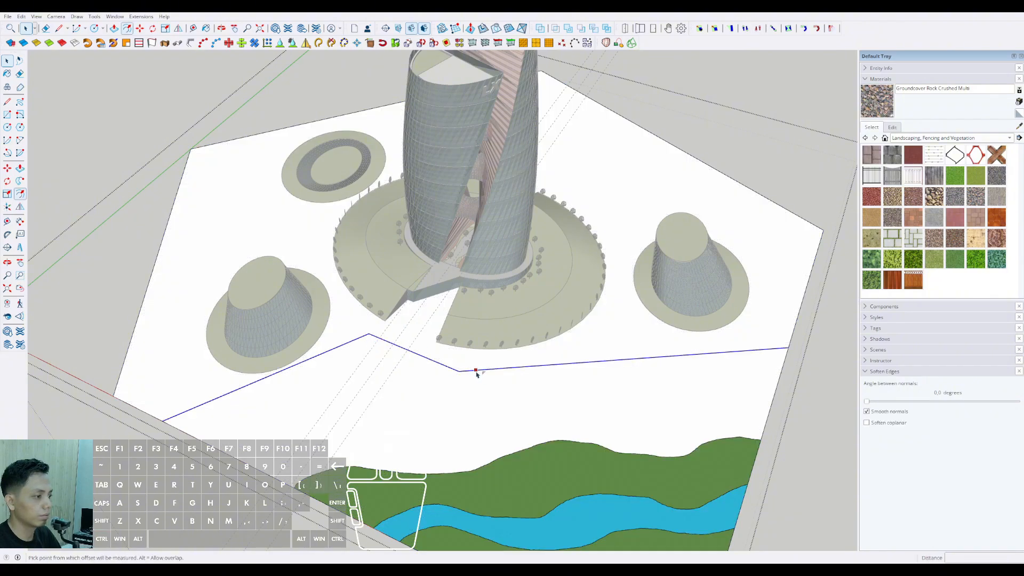
{"action": "left_click", "coordinate": [475, 369]}
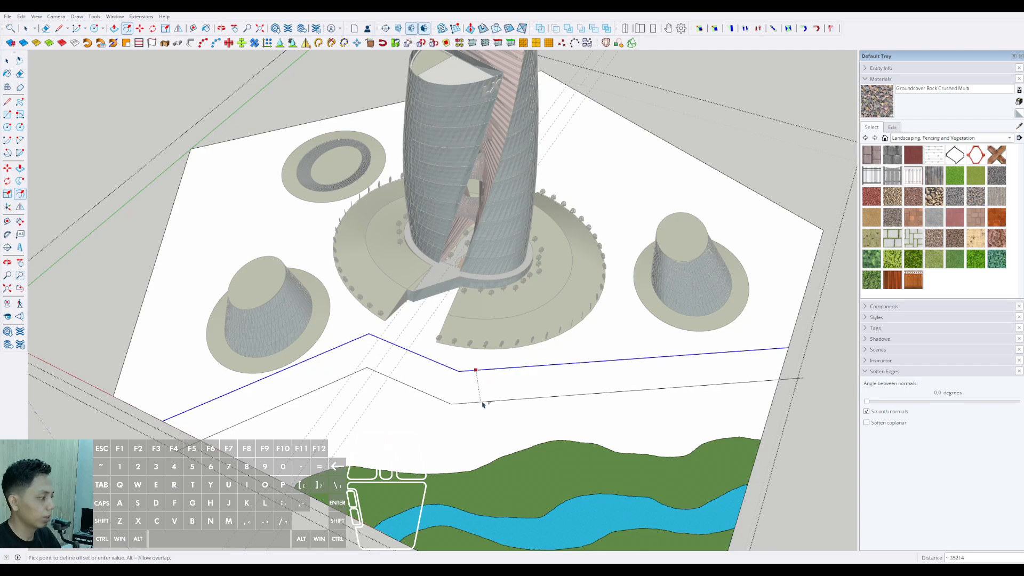
{"action": "scroll", "coordinate": [482, 403], "scroll_direction": "up", "scroll_amount": 1}
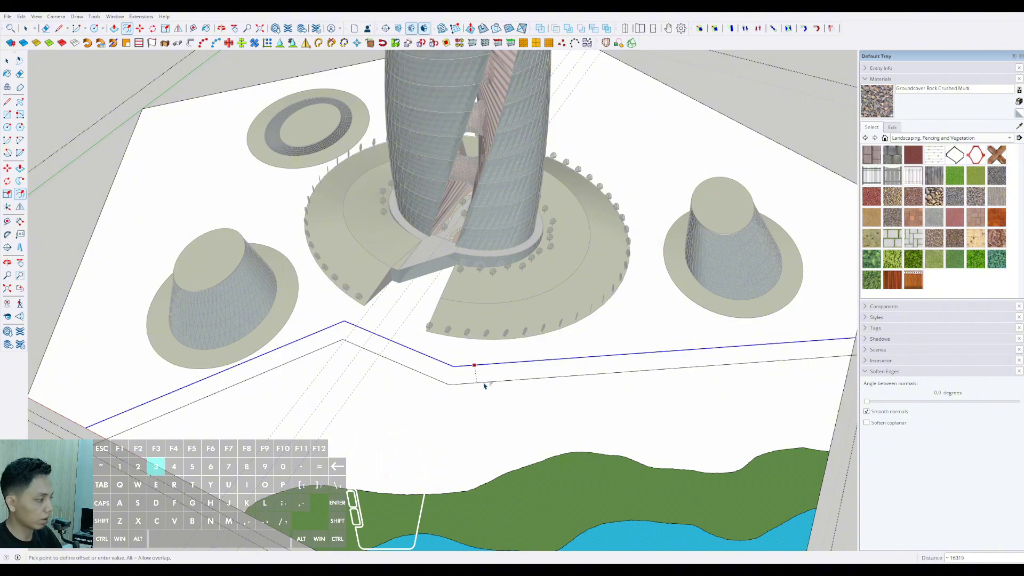
{"action": "key", "text": "Return"}
{"action": "key", "text": "space"}
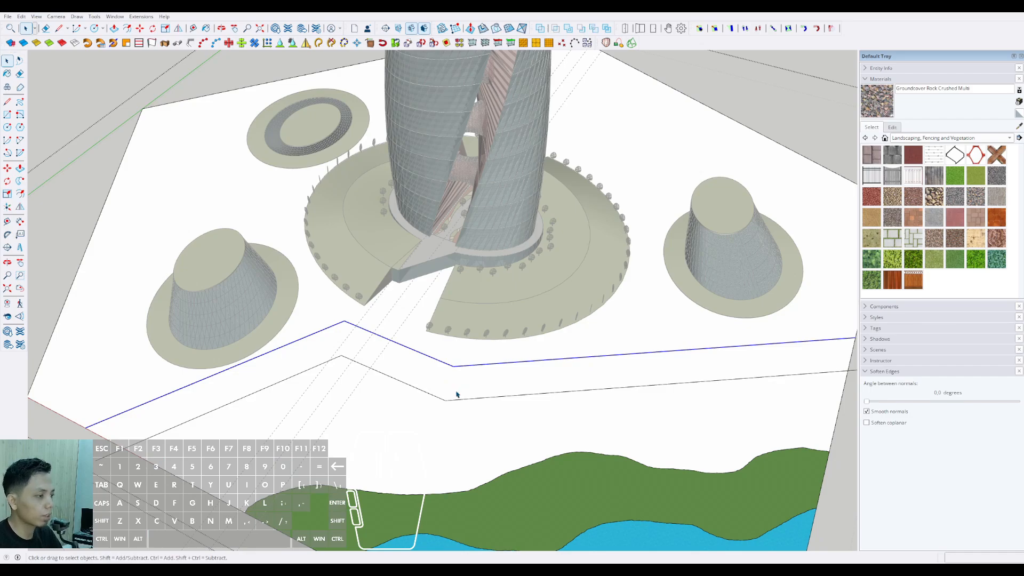
Step: Erase the part of the offset road line that overhangs the plot edge
{"action": "scroll", "coordinate": [456, 394], "scroll_direction": "down", "scroll_amount": 1}
{"action": "scroll", "coordinate": [152, 441], "scroll_direction": "down", "scroll_amount": 1}
{"action": "middle_click_drag", "start_coordinate": [152, 440], "coordinate": [187, 434], "text": "shift"}
{"action": "scroll", "coordinate": [187, 435], "scroll_direction": "up", "scroll_amount": 1}
{"action": "key", "text": "e"}
{"action": "left_click", "coordinate": [184, 438]}
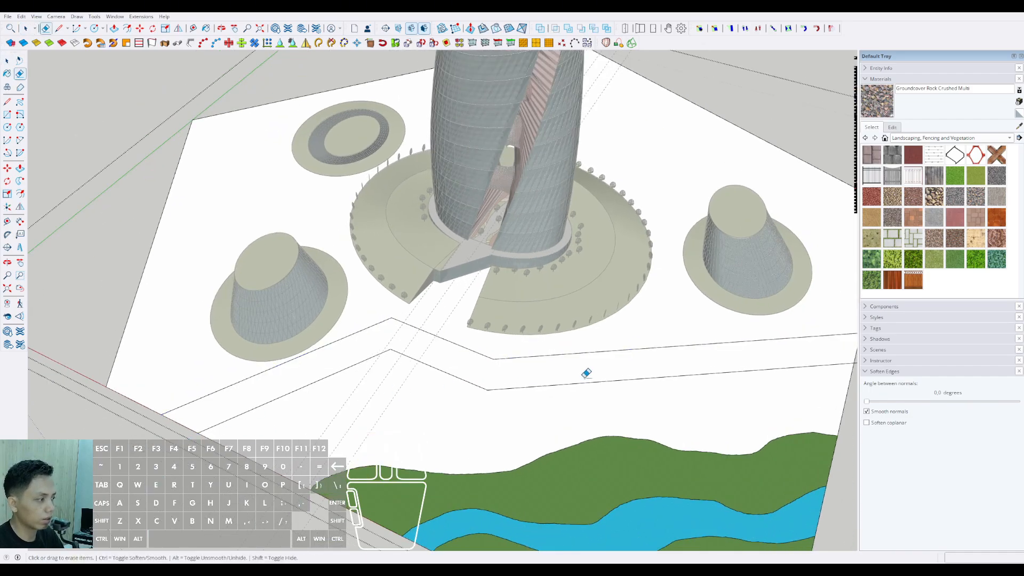
Step: Paint the road strip between the towers and the river with Blacktop New from the Asphalt and Concrete materials
{"action": "scroll", "coordinate": [683, 365], "scroll_direction": "up", "scroll_amount": 2}
{"action": "middle_click_drag", "start_coordinate": [600, 372], "coordinate": [465, 379]}
{"action": "key", "text": "space"}
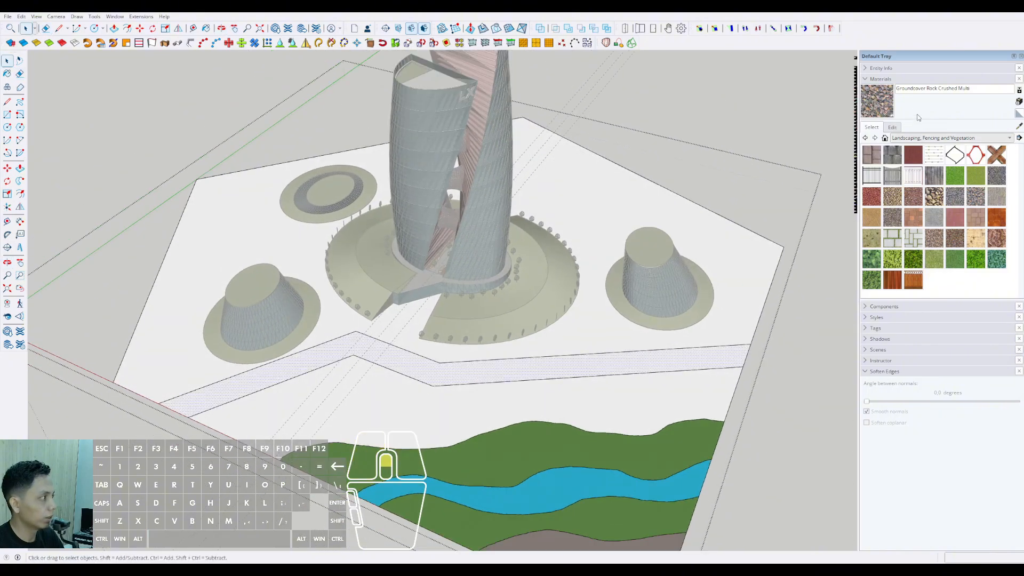
{"action": "left_click", "coordinate": [917, 99]}
{"action": "left_click", "coordinate": [892, 154]}
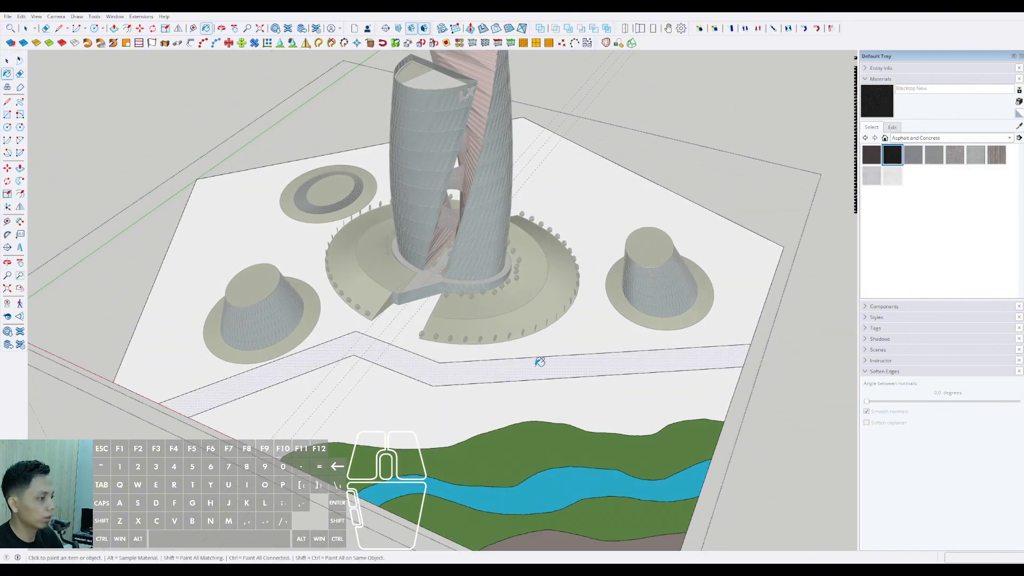
{"action": "left_click", "coordinate": [510, 367]}
{"action": "middle_click_drag", "start_coordinate": [510, 368], "coordinate": [688, 284]}
Step: Lighten the Blacktop New material's colour from near black to a medium grey
{"action": "left_click", "coordinate": [894, 127]}
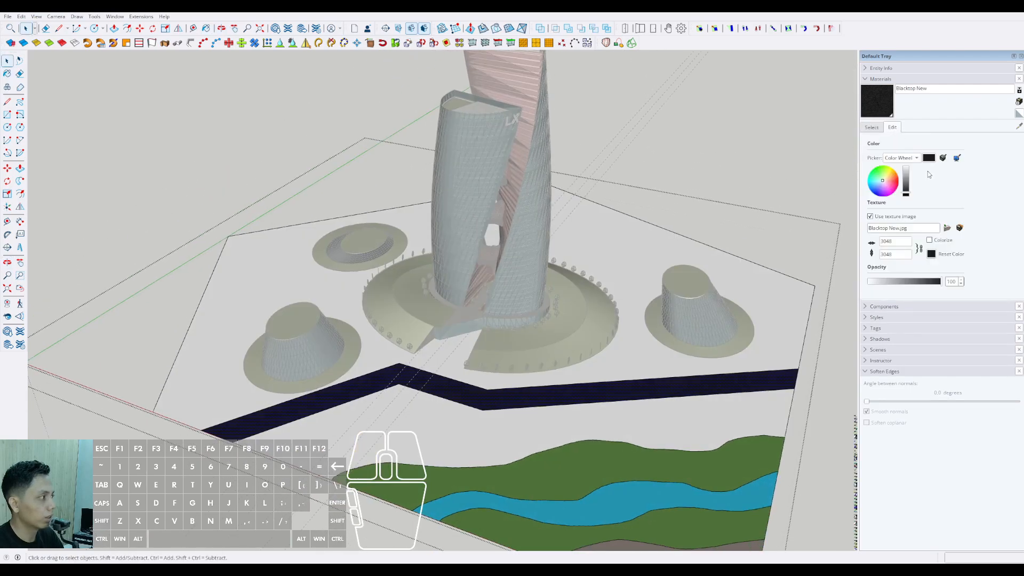
{"action": "left_click_drag", "start_coordinate": [907, 186], "coordinate": [907, 189]}
{"action": "left_click", "coordinate": [907, 185]}
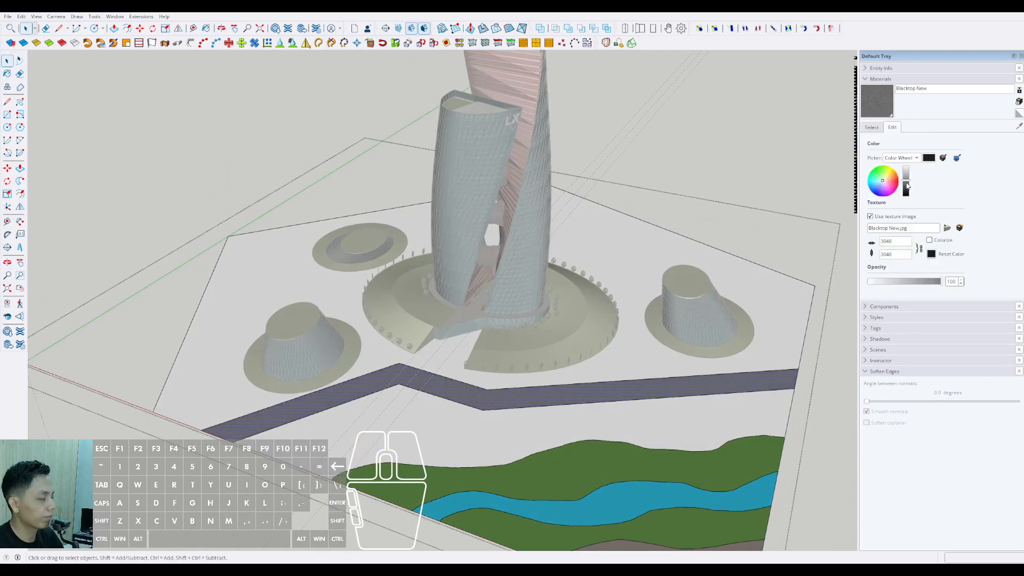
{"action": "left_click", "coordinate": [907, 184]}
{"action": "left_click", "coordinate": [907, 181]}
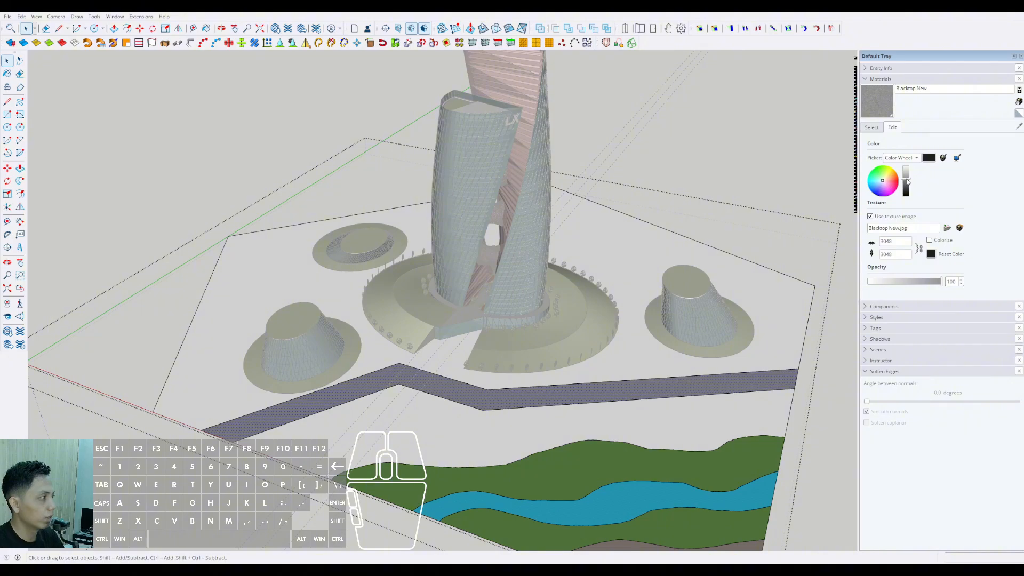
Step: Draw a connected six-segment line around the towers and the surrounding oval buildings, starting and ending on the road's edge
{"action": "scroll", "coordinate": [589, 347], "scroll_direction": "down", "scroll_amount": 5}
{"action": "middle_click_drag", "start_coordinate": [599, 313], "coordinate": [490, 437]}
{"action": "left_click", "coordinate": [468, 464]}
{"action": "key", "text": "l"}
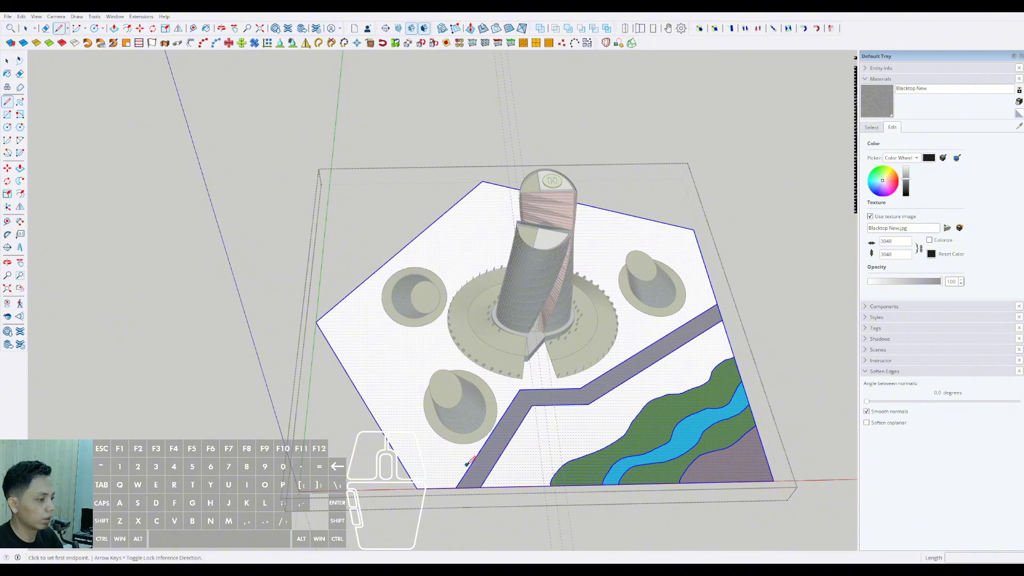
{"action": "left_click", "coordinate": [470, 466]}
{"action": "key", "text": "shift"}
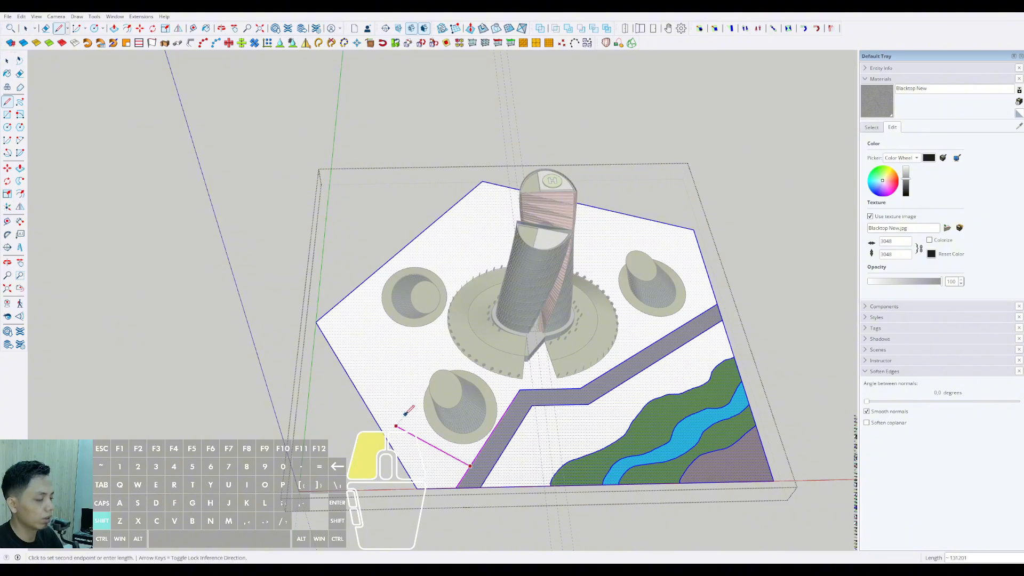
{"action": "scroll", "coordinate": [384, 298], "scroll_direction": "up", "scroll_amount": 3}
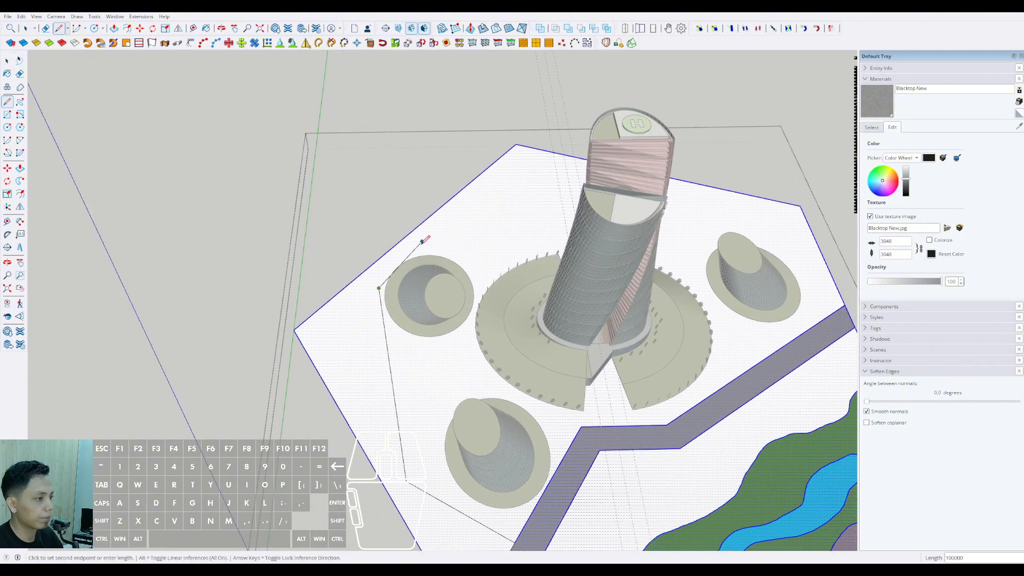
{"action": "middle_click_drag", "start_coordinate": [425, 239], "coordinate": [381, 345]}
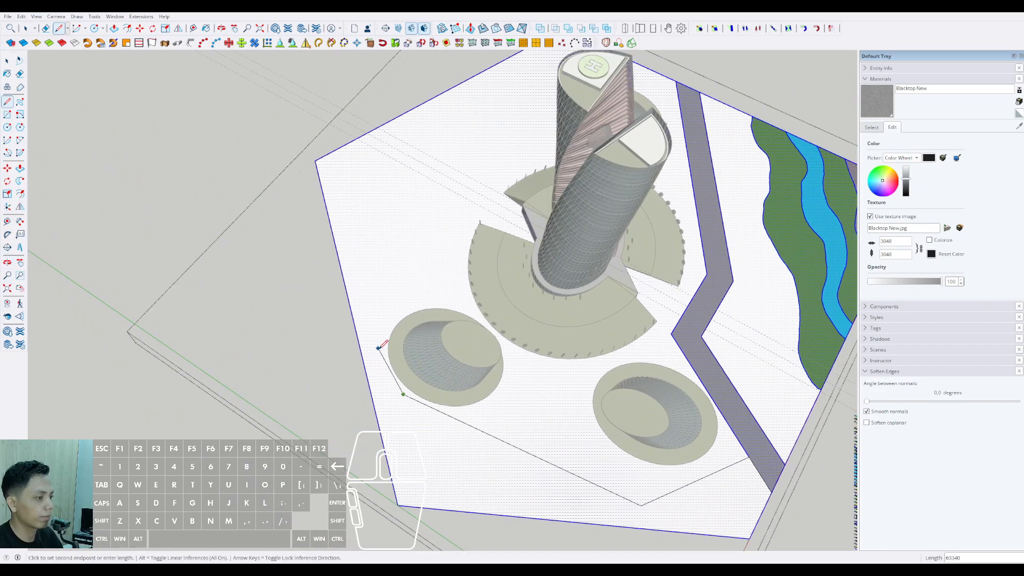
{"action": "middle_click_drag", "start_coordinate": [400, 255], "coordinate": [442, 332]}
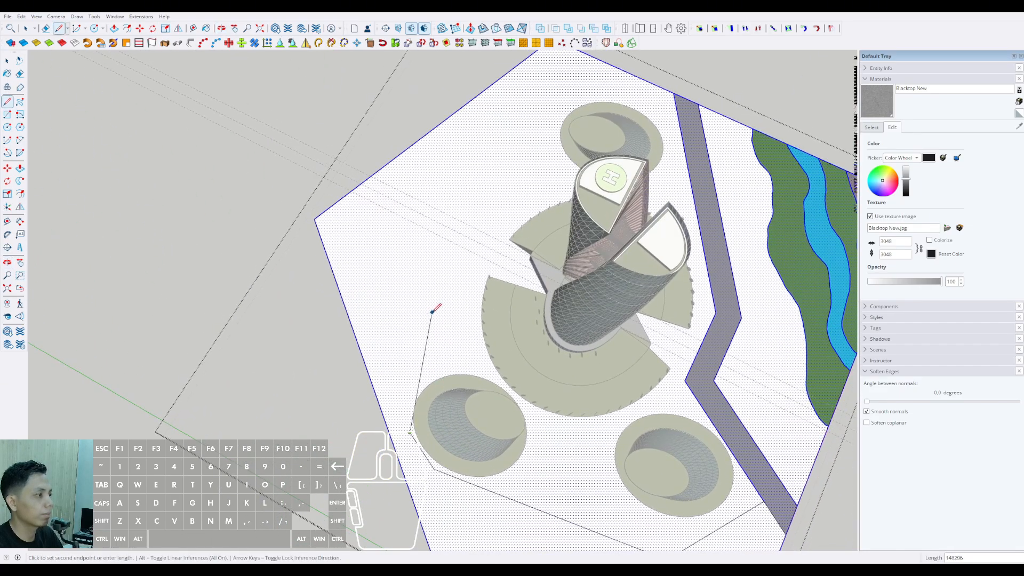
{"action": "left_click", "coordinate": [408, 313]}
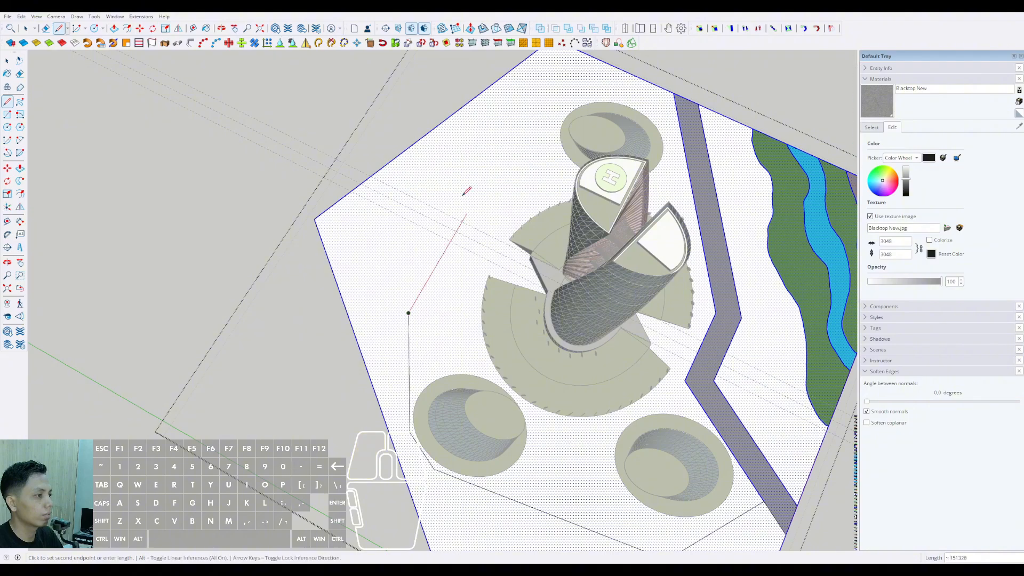
{"action": "middle_click_drag", "start_coordinate": [473, 176], "coordinate": [469, 290], "text": "shift"}
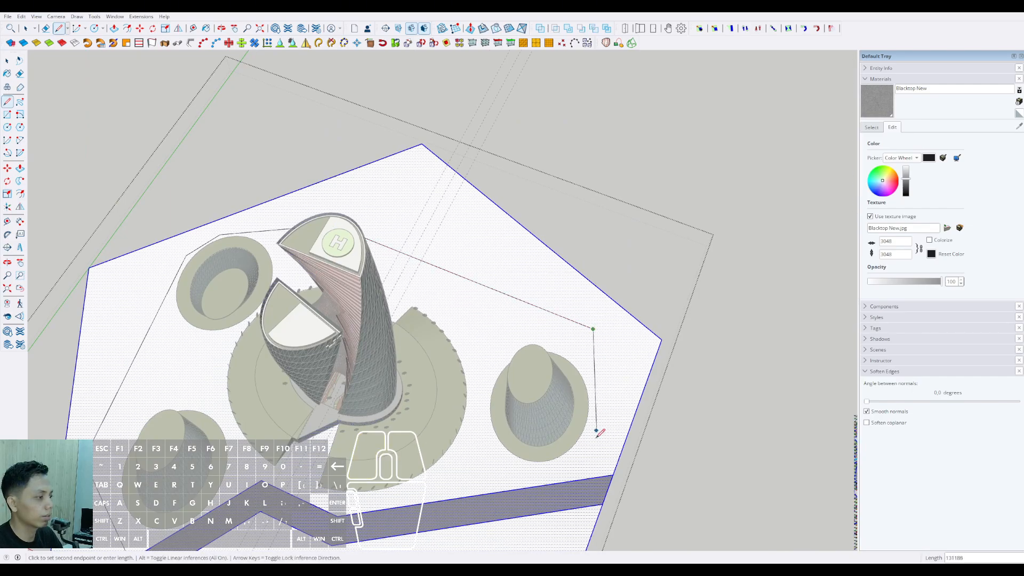
{"action": "left_click", "coordinate": [591, 469]}
{"action": "key", "text": "space"}
{"action": "scroll", "coordinate": [571, 394], "scroll_direction": "down", "scroll_amount": 1}
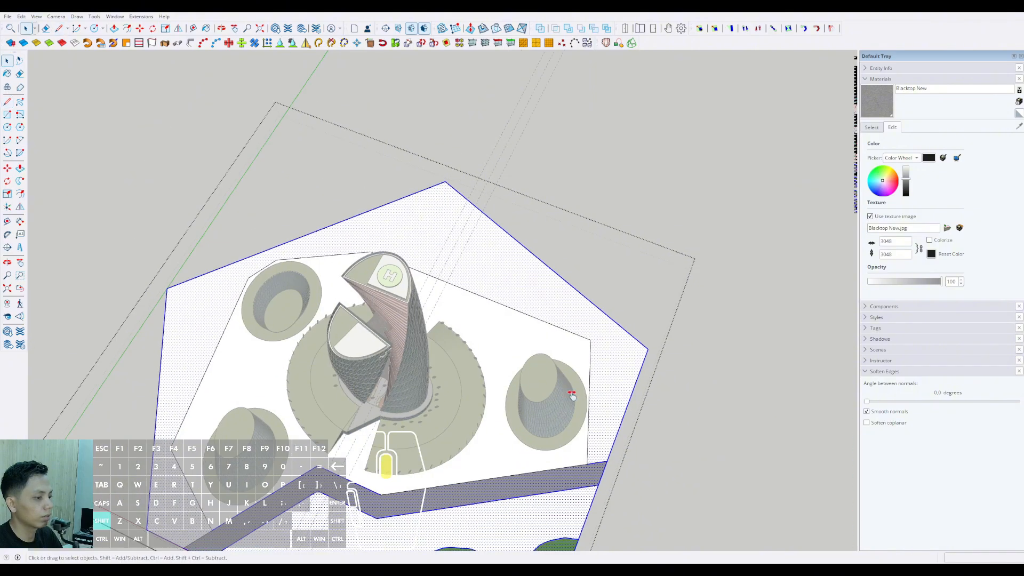
Step: Offset all segments of the perimeter line outward by 8000 to outline a ring road
{"action": "middle_click_drag", "start_coordinate": [572, 395], "coordinate": [609, 346], "text": "shift"}
{"action": "left_click", "coordinate": [626, 326]}
{"action": "left_click", "coordinate": [603, 290], "text": "shift"}
{"action": "scroll", "coordinate": [565, 293], "scroll_direction": "down", "scroll_amount": 2, "text": "shift"}
{"action": "middle_click_drag", "start_coordinate": [566, 293], "coordinate": [580, 322], "text": "shift"}
{"action": "scroll", "coordinate": [406, 251], "scroll_direction": "up", "scroll_amount": 1, "text": "shift"}
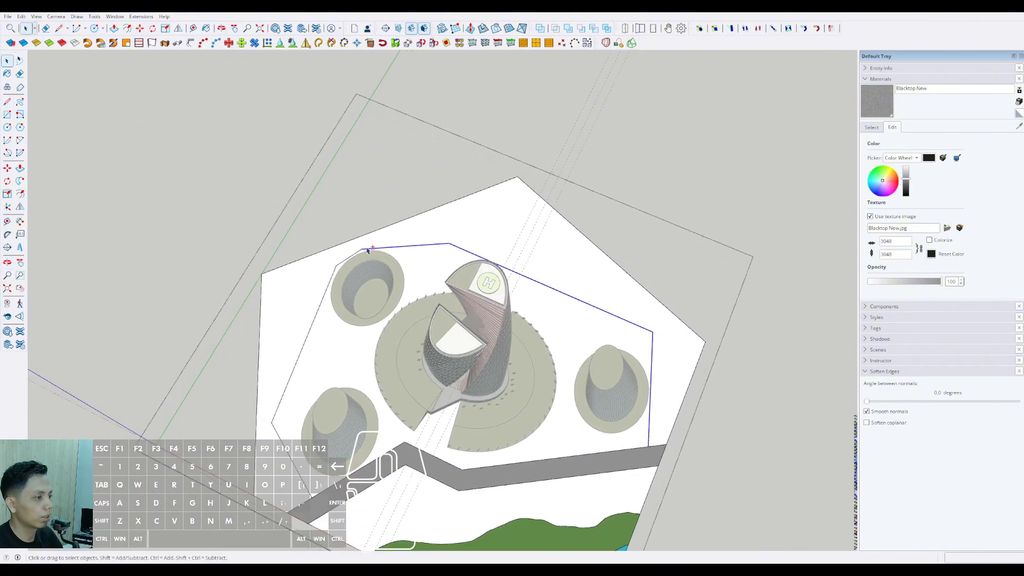
{"action": "scroll", "coordinate": [367, 250], "scroll_direction": "up", "scroll_amount": 1}
{"action": "left_click", "coordinate": [330, 279], "text": "shift"}
{"action": "scroll", "coordinate": [330, 287], "scroll_direction": "down", "scroll_amount": 1}
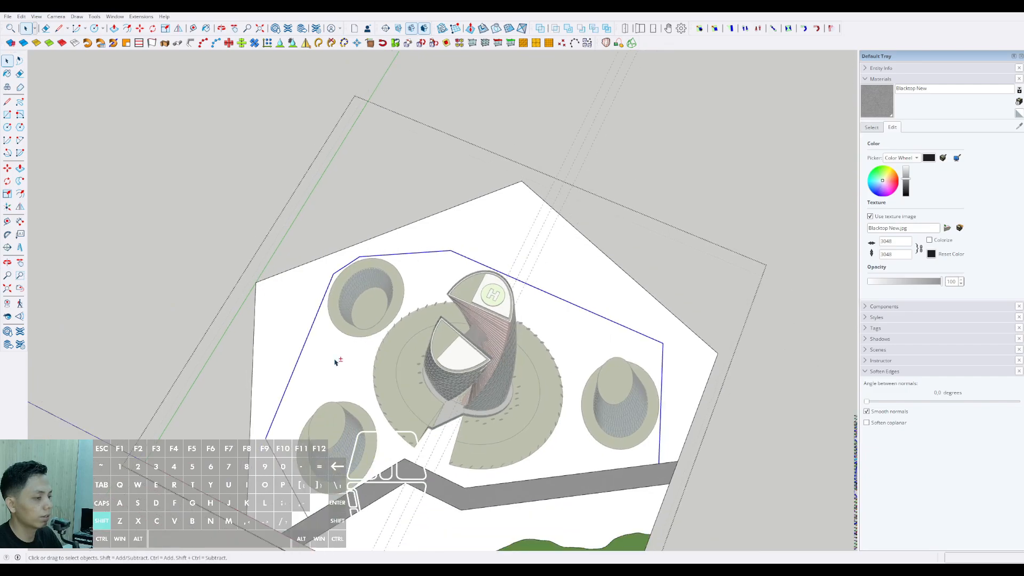
{"action": "middle_click_drag", "start_coordinate": [338, 359], "coordinate": [370, 284], "text": "shift"}
{"action": "scroll", "coordinate": [688, 368], "scroll_direction": "up", "scroll_amount": 3, "text": "shift"}
{"action": "key", "text": "f"}
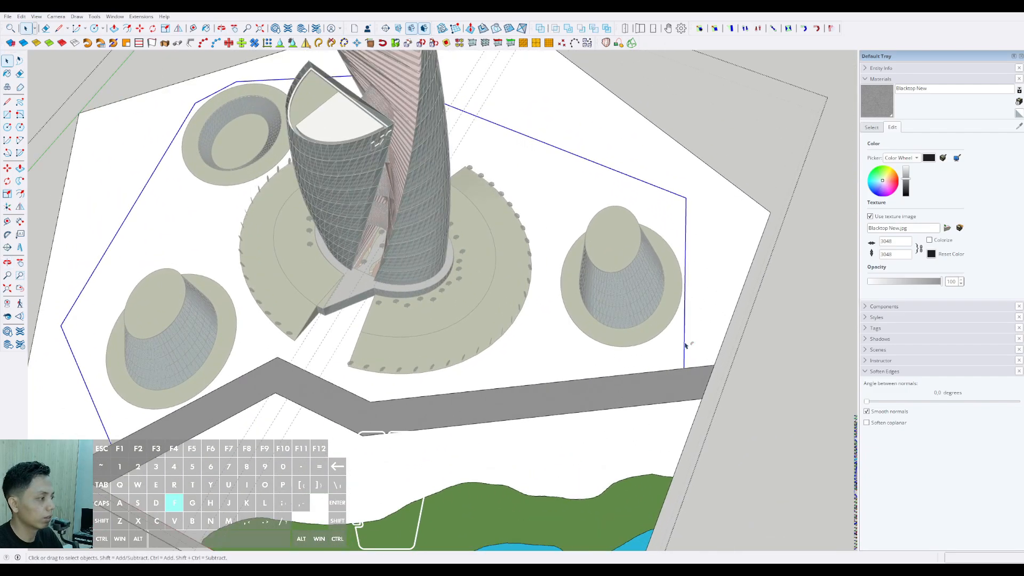
{"action": "scroll", "coordinate": [688, 362], "scroll_direction": "up", "scroll_amount": 2}
{"action": "left_click", "coordinate": [681, 345]}
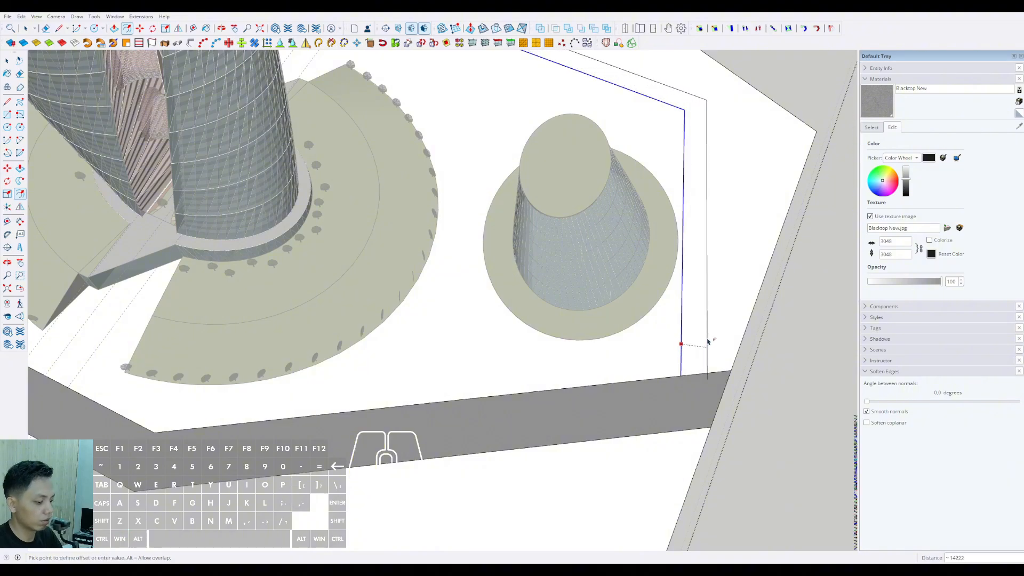
{"action": "key", "text": "Return"}
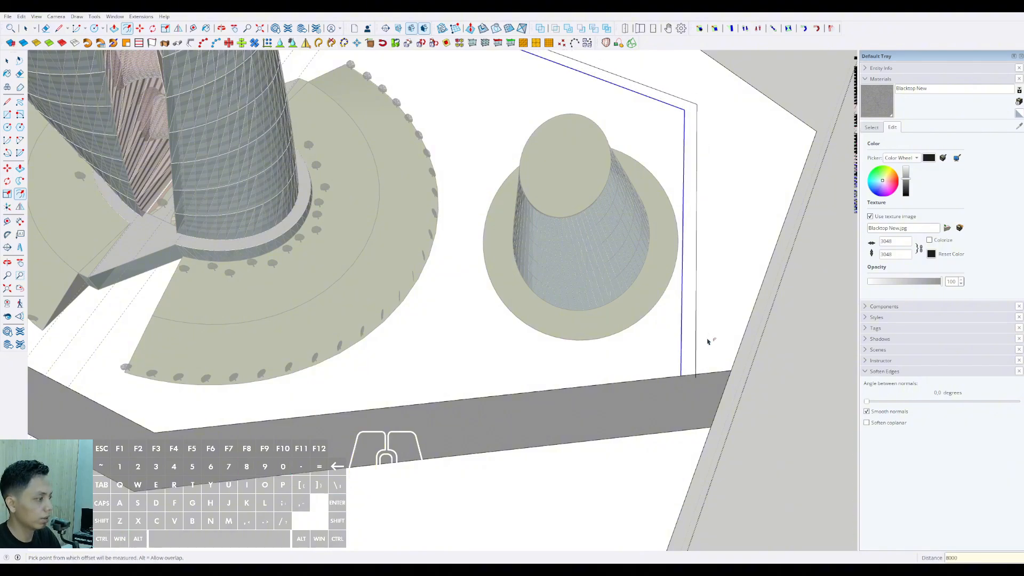
Step: Erase the overhanging offset line end and the dividing edges so the ring road merges with the main road
{"action": "key", "text": "space"}
{"action": "key", "text": "e"}
{"action": "scroll", "coordinate": [708, 359], "scroll_direction": "up", "scroll_amount": 2}
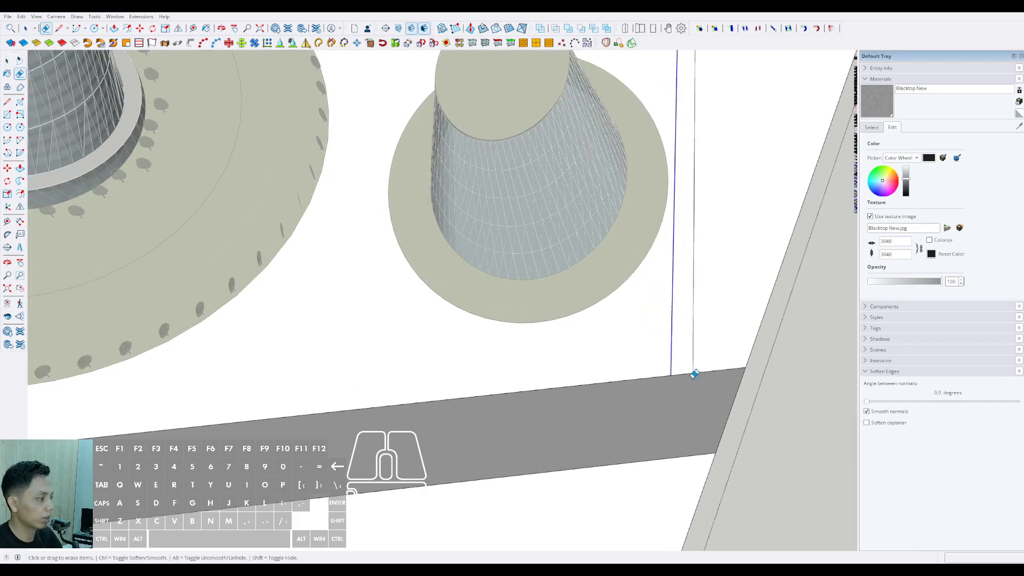
{"action": "left_click", "coordinate": [695, 373]}
{"action": "key", "text": "space"}
{"action": "key", "text": "e"}
{"action": "left_click", "coordinate": [686, 372]}
{"action": "scroll", "coordinate": [709, 359], "scroll_direction": "down", "scroll_amount": 4}
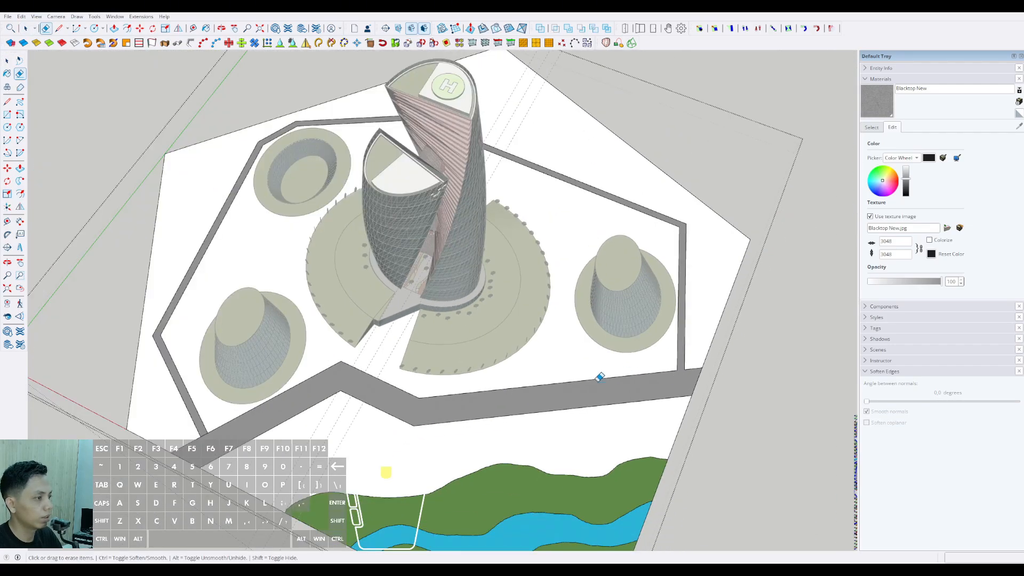
{"action": "key", "text": "space"}
{"action": "scroll", "coordinate": [395, 403], "scroll_direction": "up", "scroll_amount": 5}
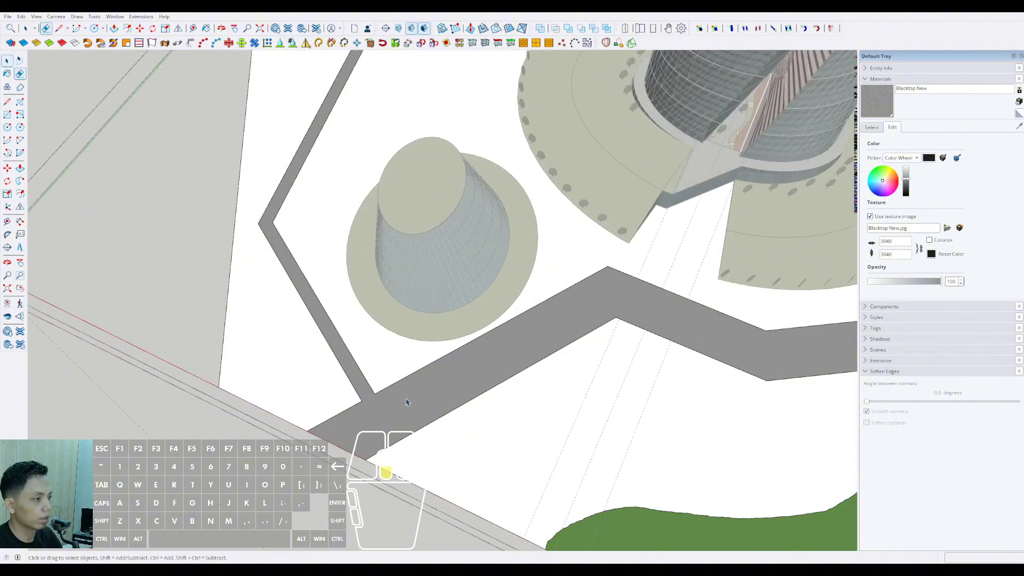
{"action": "scroll", "coordinate": [406, 402], "scroll_direction": "down", "scroll_amount": 5}
{"action": "middle_click_drag", "start_coordinate": [425, 322], "coordinate": [510, 297]}
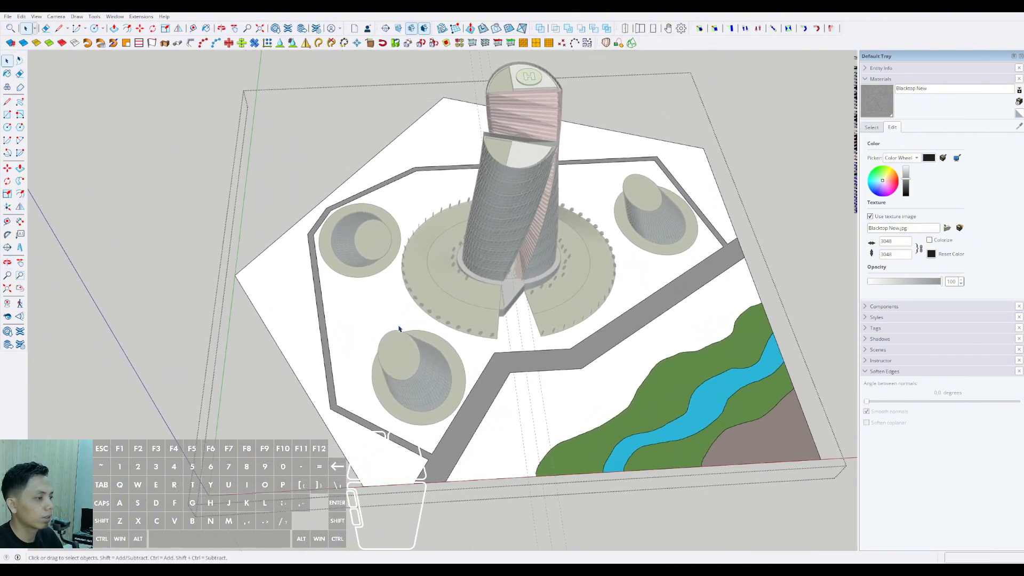
{"action": "scroll", "coordinate": [344, 321], "scroll_direction": "up", "scroll_amount": 2}
{"action": "middle_click_drag", "start_coordinate": [344, 322], "coordinate": [347, 358]}
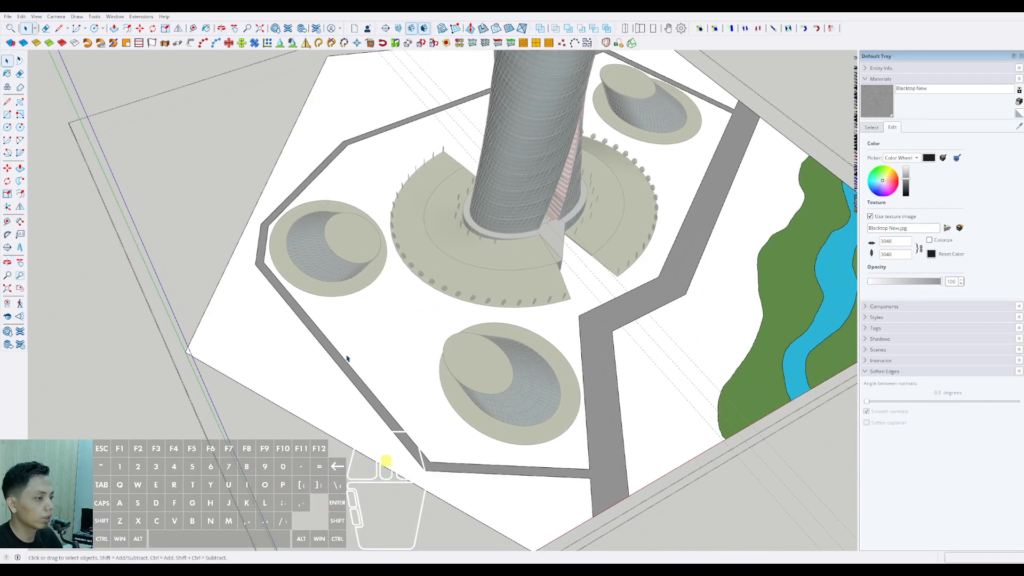
{"action": "scroll", "coordinate": [353, 360], "scroll_direction": "up", "scroll_amount": 2}
{"action": "key", "text": "r"}
{"action": "left_click", "coordinate": [363, 297]}
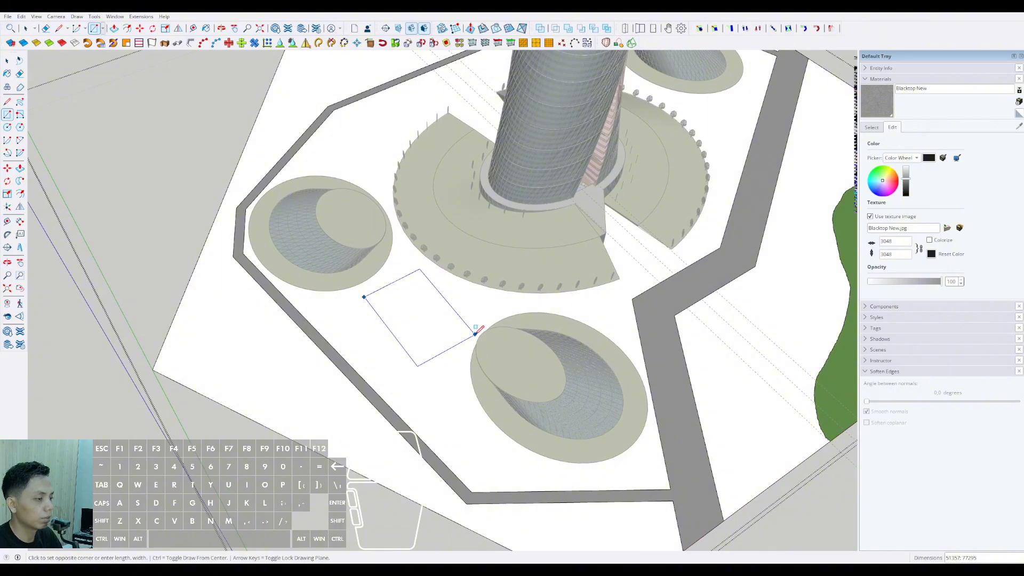
{"action": "key", "text": "space"}
{"action": "key", "text": "space"}
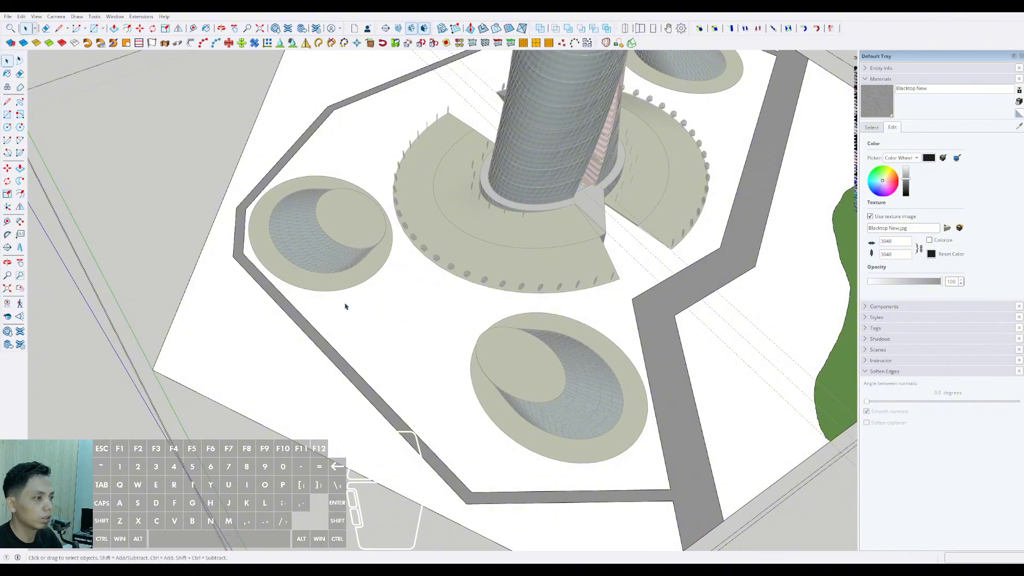
Step: Draw a rotated rectangle about 74000 long on the ground between the two oval buildings behind the towers
{"action": "middle_click_drag", "start_coordinate": [345, 306], "coordinate": [561, 358]}
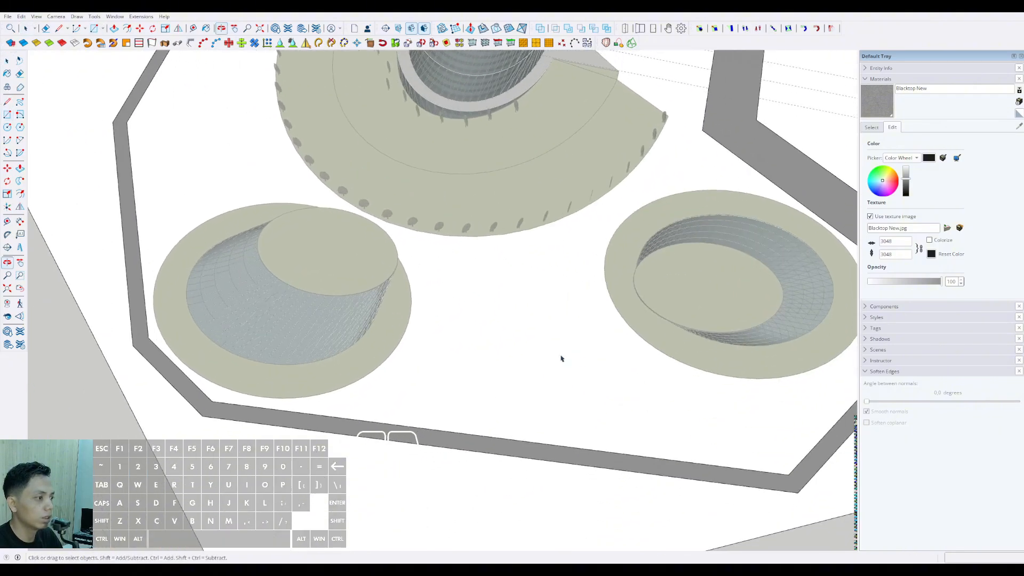
{"action": "left_click", "coordinate": [441, 265]}
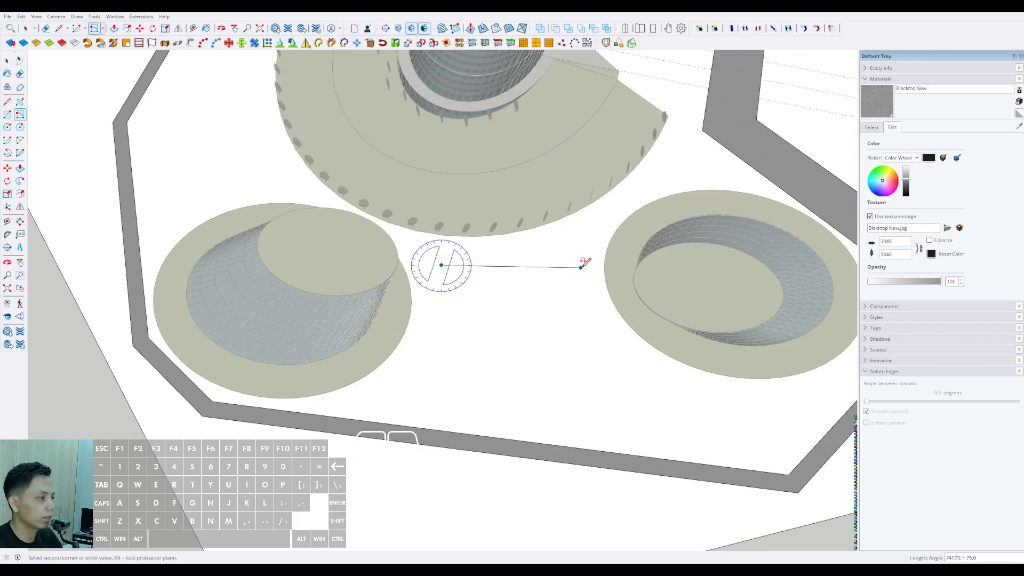
{"action": "left_click", "coordinate": [580, 272]}
{"action": "left_click", "coordinate": [587, 369]}
{"action": "key", "text": "space"}
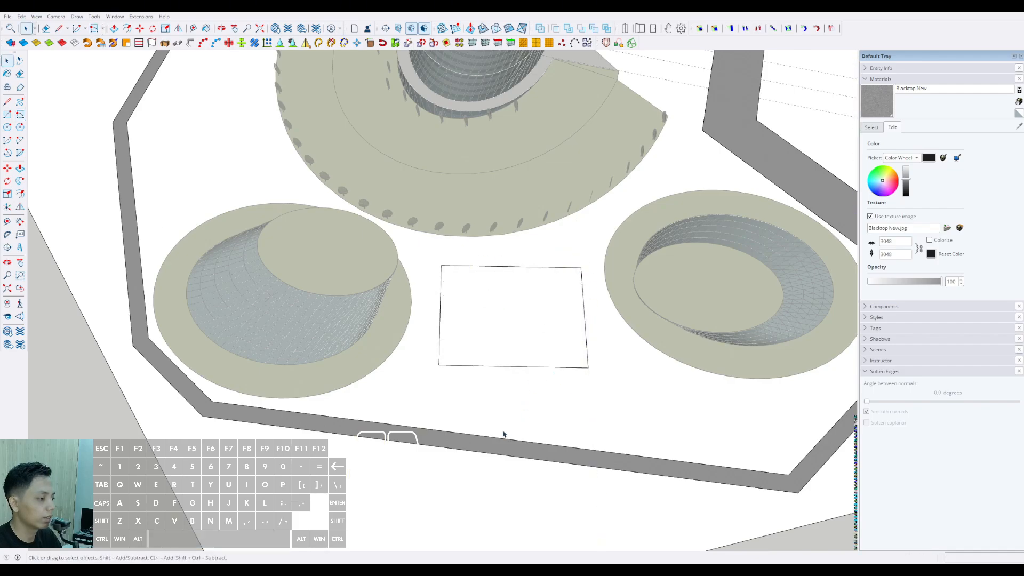
Step: Draw two pairs of parallel lines from the rectangle's near edge to the ring road to outline two access lanes
{"action": "left_click", "coordinate": [439, 365]}
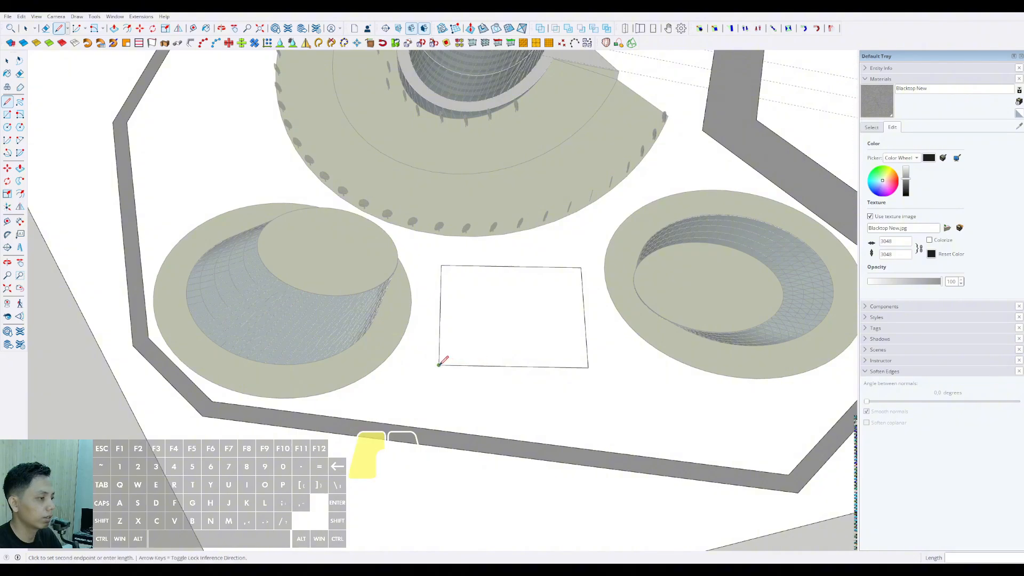
{"action": "scroll", "coordinate": [437, 428], "scroll_direction": "up", "scroll_amount": 2}
{"action": "left_click", "coordinate": [437, 428]}
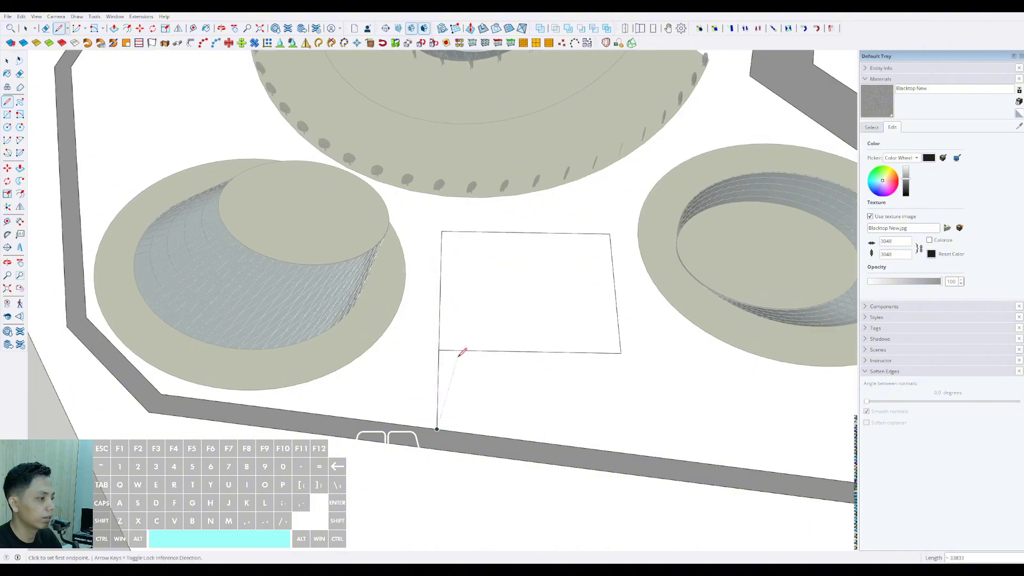
{"action": "left_click", "coordinate": [459, 430]}
{"action": "left_click", "coordinate": [620, 353]}
{"action": "left_click", "coordinate": [630, 452]}
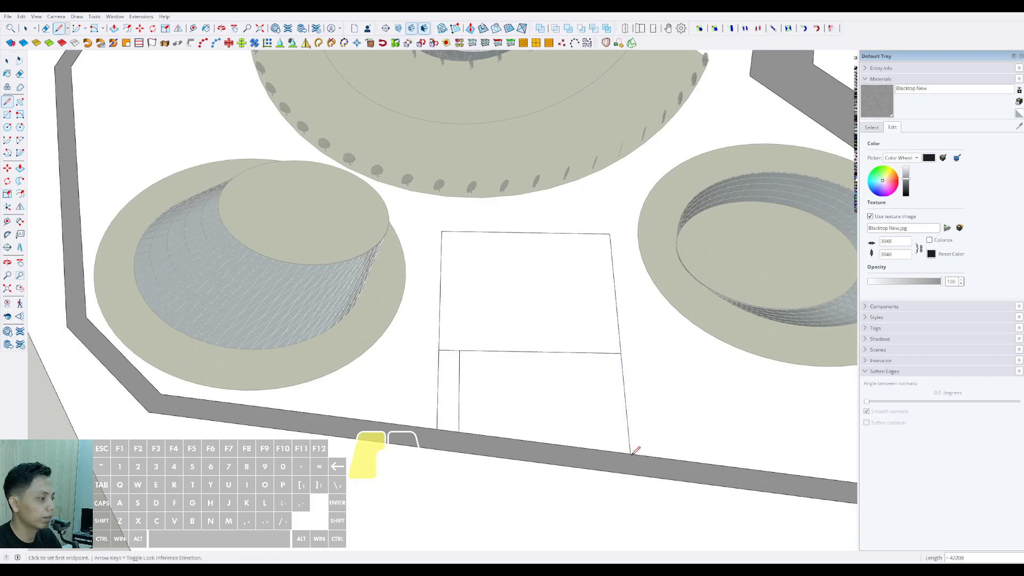
{"action": "left_click", "coordinate": [604, 352]}
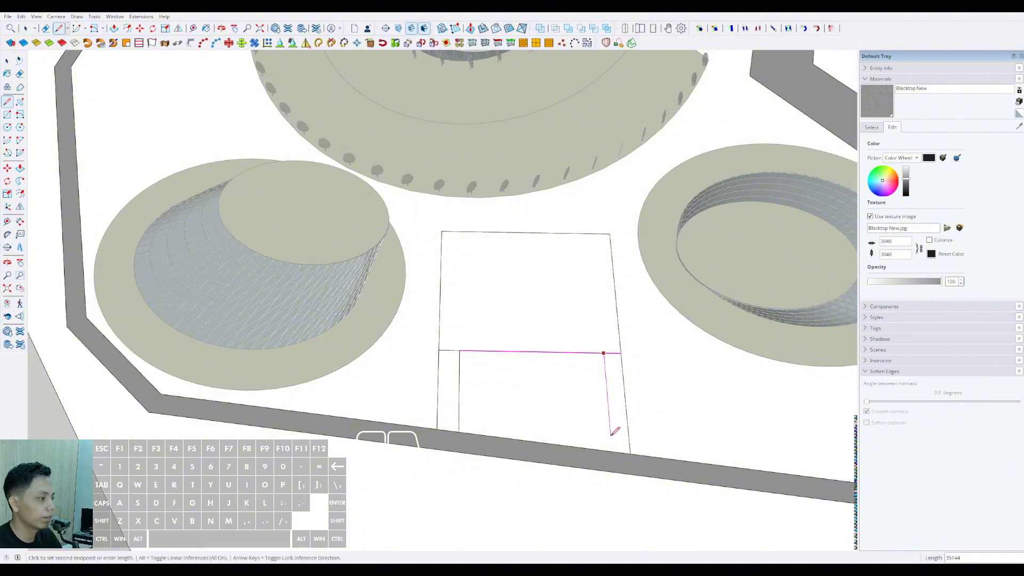
{"action": "left_click", "coordinate": [611, 451]}
Step: Erase the edges separating the two access lanes from the ring road and the rectangle so they form one paved area
{"action": "key", "text": "e"}
{"action": "left_click", "coordinate": [619, 452]}
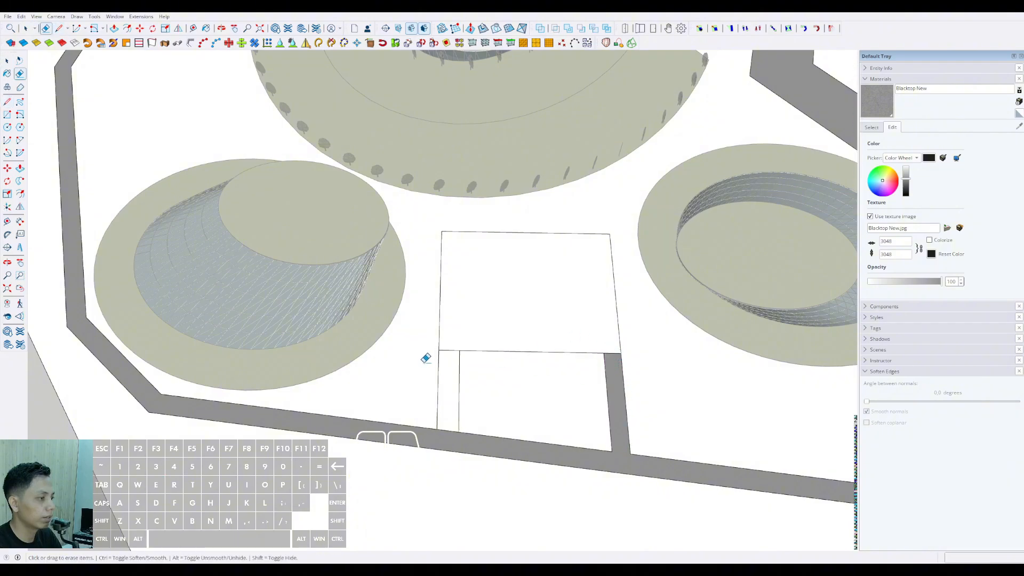
{"action": "left_click", "coordinate": [615, 352]}
{"action": "key", "text": "space"}
{"action": "scroll", "coordinate": [557, 331], "scroll_direction": "down", "scroll_amount": 3}
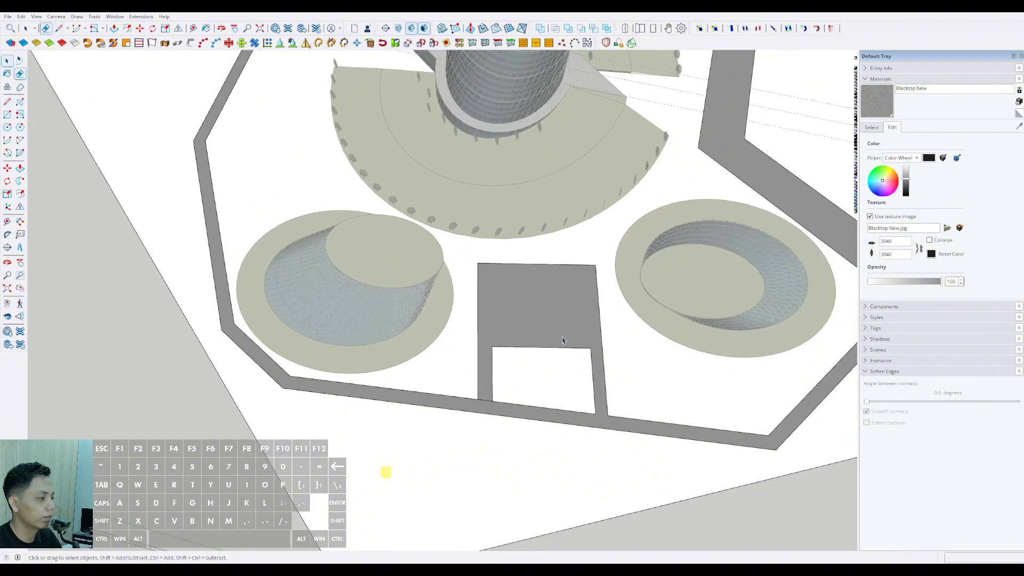
{"action": "middle_click_drag", "start_coordinate": [454, 349], "coordinate": [320, 358]}
{"action": "scroll", "coordinate": [436, 369], "scroll_direction": "down", "scroll_amount": 3}
{"action": "middle_click_drag", "start_coordinate": [435, 370], "coordinate": [409, 389], "text": "shift"}
{"action": "scroll", "coordinate": [408, 390], "scroll_direction": "up", "scroll_amount": 3}
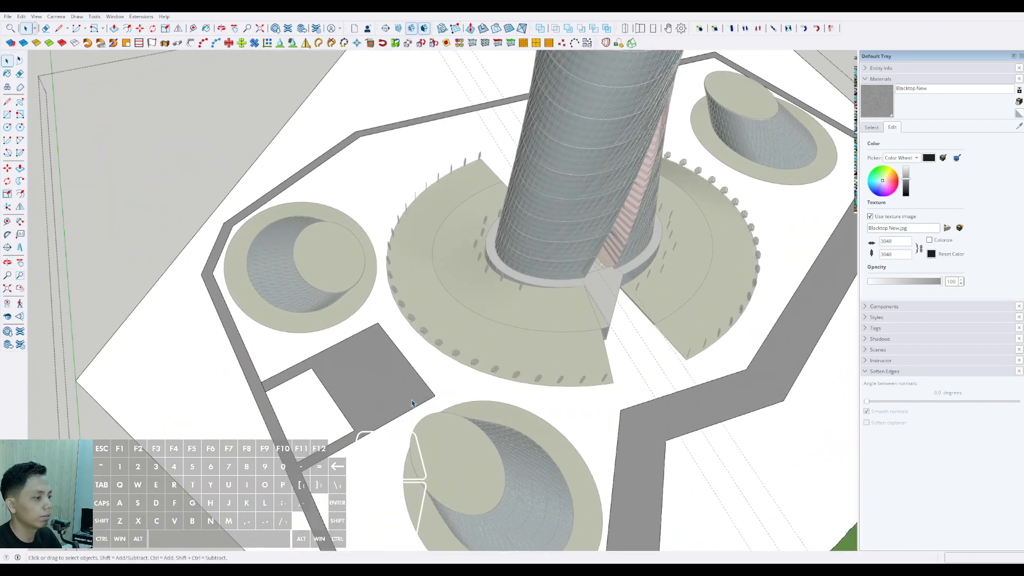
Step: Draw a rotated rectangle about 56000 by 48000 on the ground between the mound, the far oval building and the ring road
{"action": "scroll", "coordinate": [415, 400], "scroll_direction": "down", "scroll_amount": 3}
{"action": "middle_click_drag", "start_coordinate": [270, 232], "coordinate": [558, 389]}
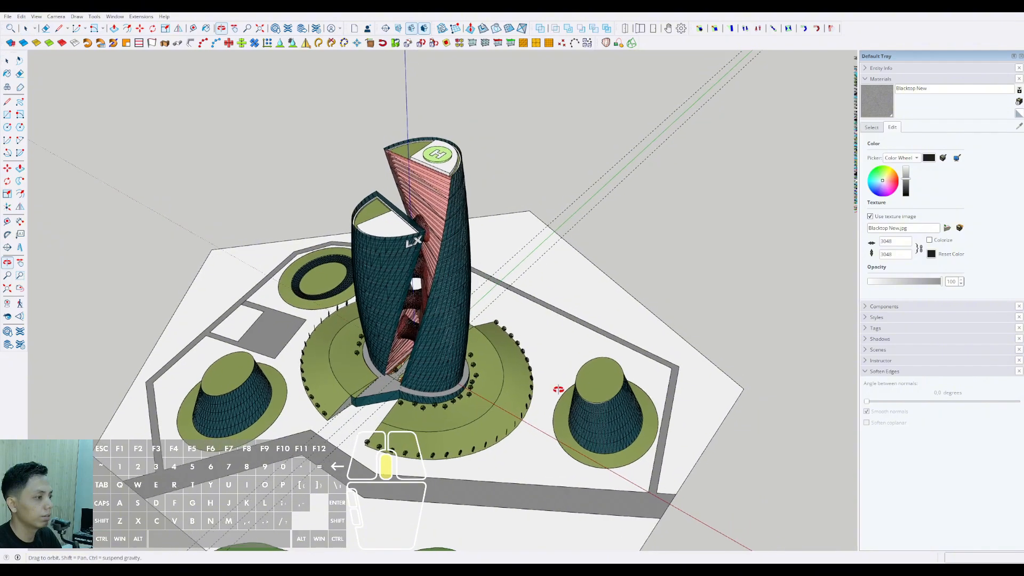
{"action": "scroll", "coordinate": [553, 354], "scroll_direction": "up", "scroll_amount": 2}
{"action": "middle_click_drag", "start_coordinate": [553, 354], "coordinate": [533, 331]}
{"action": "scroll", "coordinate": [534, 331], "scroll_direction": "up", "scroll_amount": 2}
{"action": "double_click", "coordinate": [512, 310]}
{"action": "triple_click", "coordinate": [512, 309]}
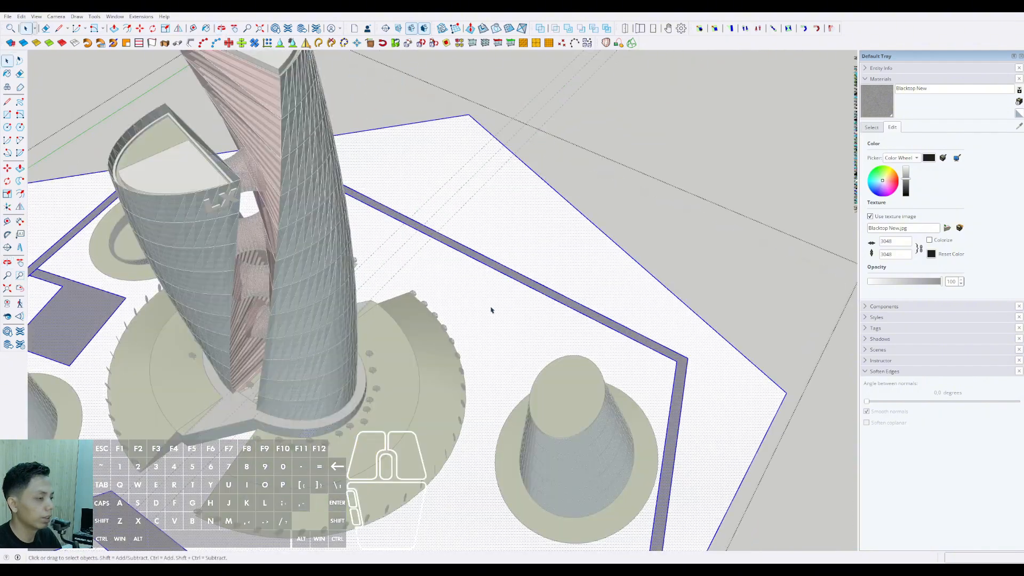
{"action": "middle_click_drag", "start_coordinate": [433, 307], "coordinate": [378, 329], "text": "shift"}
{"action": "scroll", "coordinate": [378, 329], "scroll_direction": "up", "scroll_amount": 2}
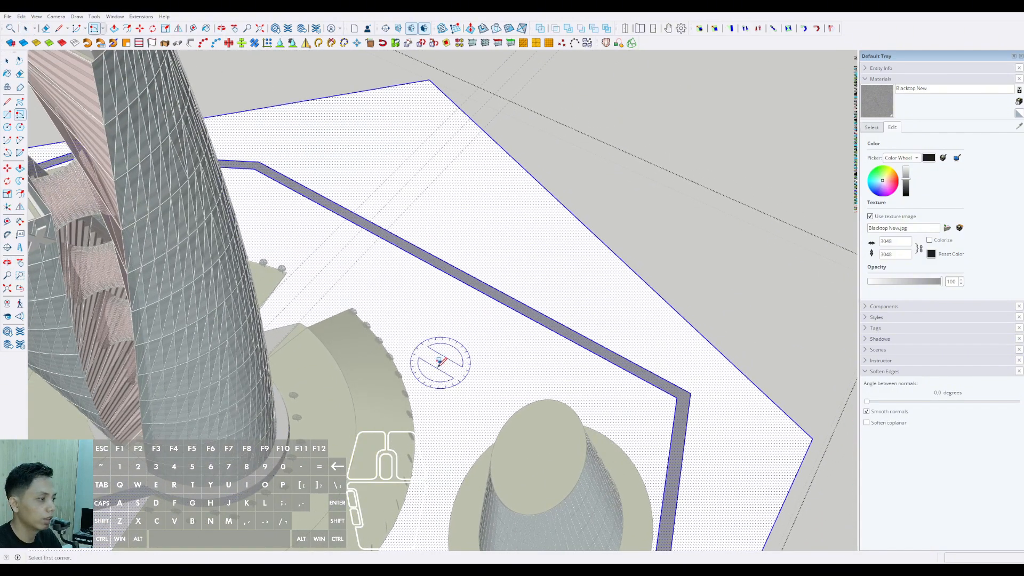
{"action": "left_click", "coordinate": [420, 363]}
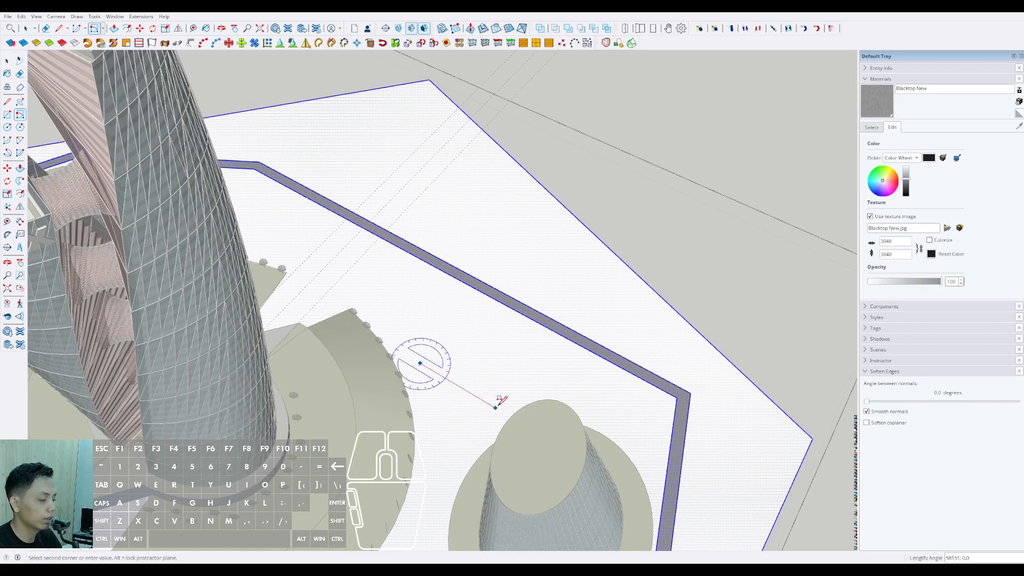
{"action": "left_click", "coordinate": [495, 407]}
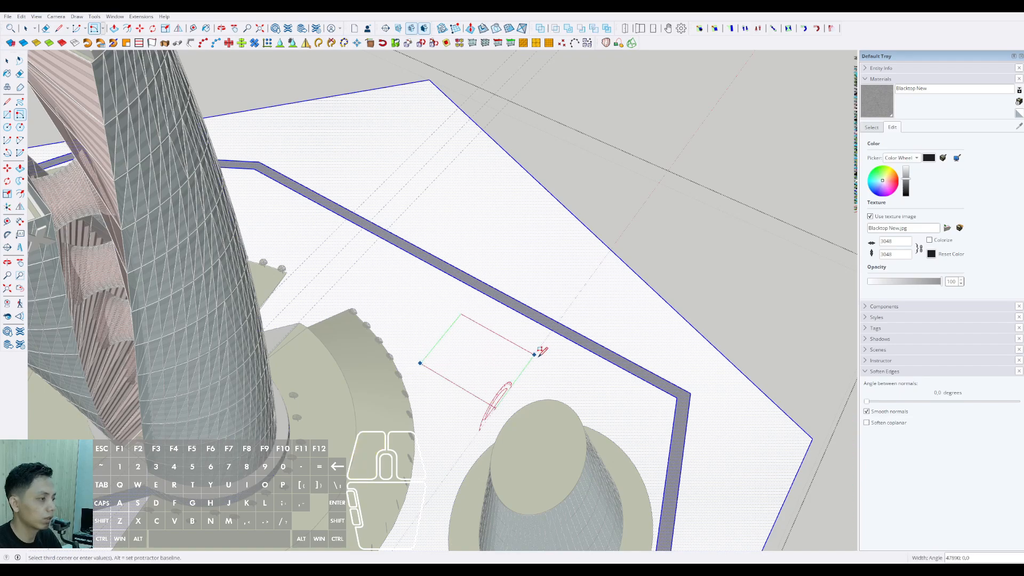
{"action": "left_click", "coordinate": [535, 353]}
Step: Draw two pairs of parallel lines from the new rectangle's road-side edge to the ring road to outline two access lanes
{"action": "scroll", "coordinate": [528, 336], "scroll_direction": "up", "scroll_amount": 4}
{"action": "key", "text": "l"}
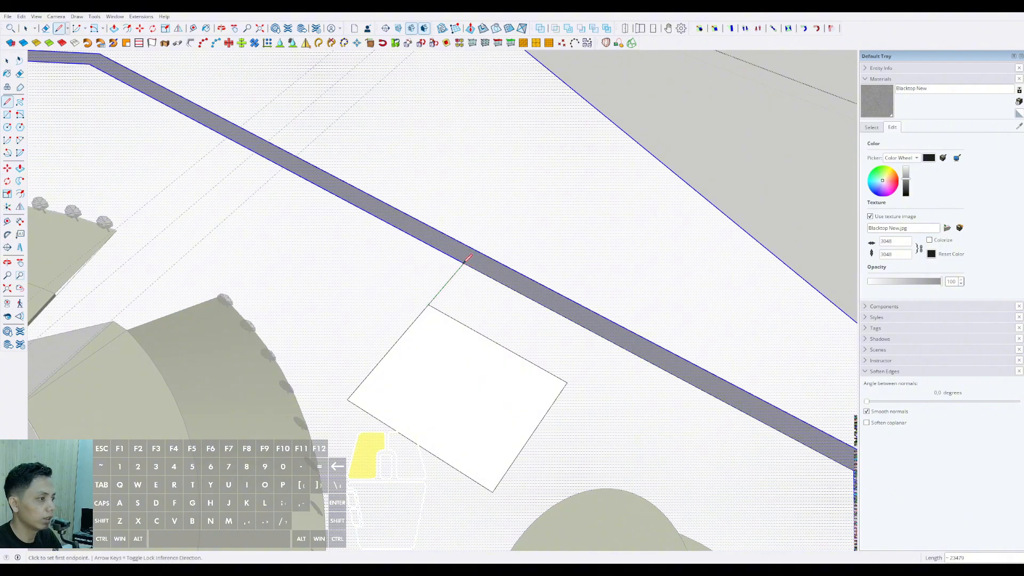
{"action": "left_click", "coordinate": [448, 313]}
{"action": "left_click", "coordinate": [482, 270]}
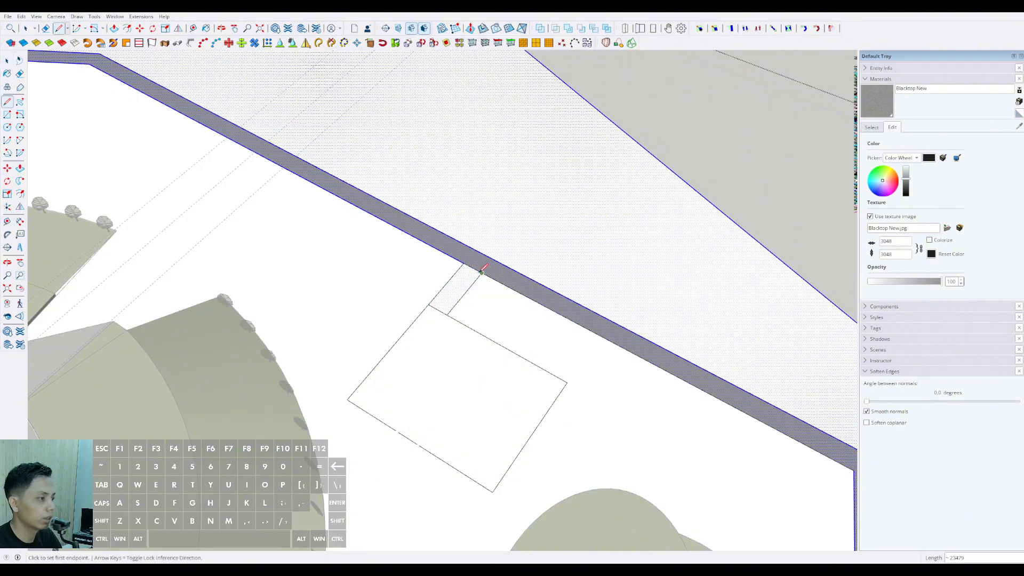
{"action": "left_click", "coordinate": [567, 382]}
{"action": "left_click", "coordinate": [598, 337]}
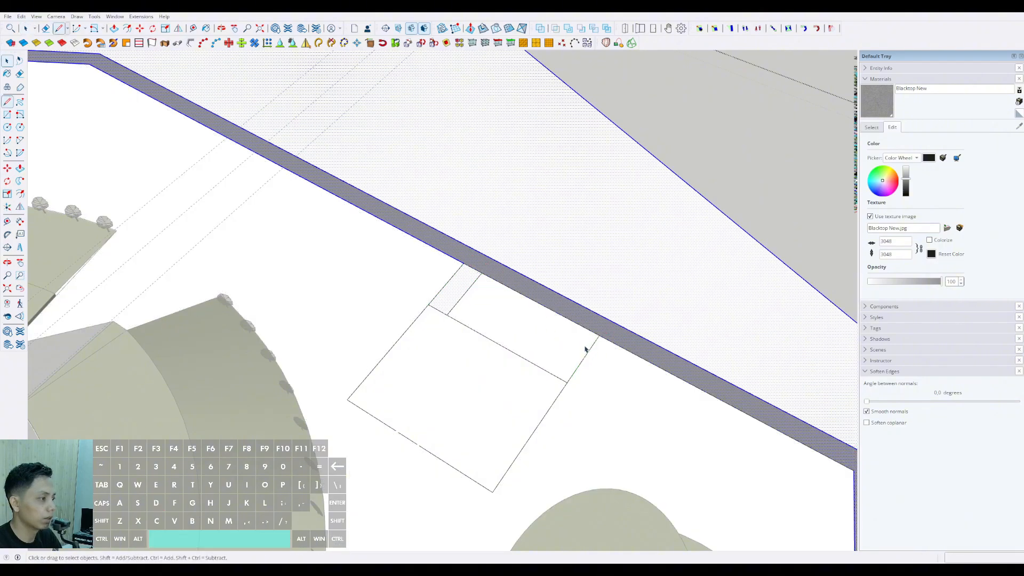
{"action": "left_click", "coordinate": [550, 373]}
{"action": "left_click", "coordinate": [583, 326]}
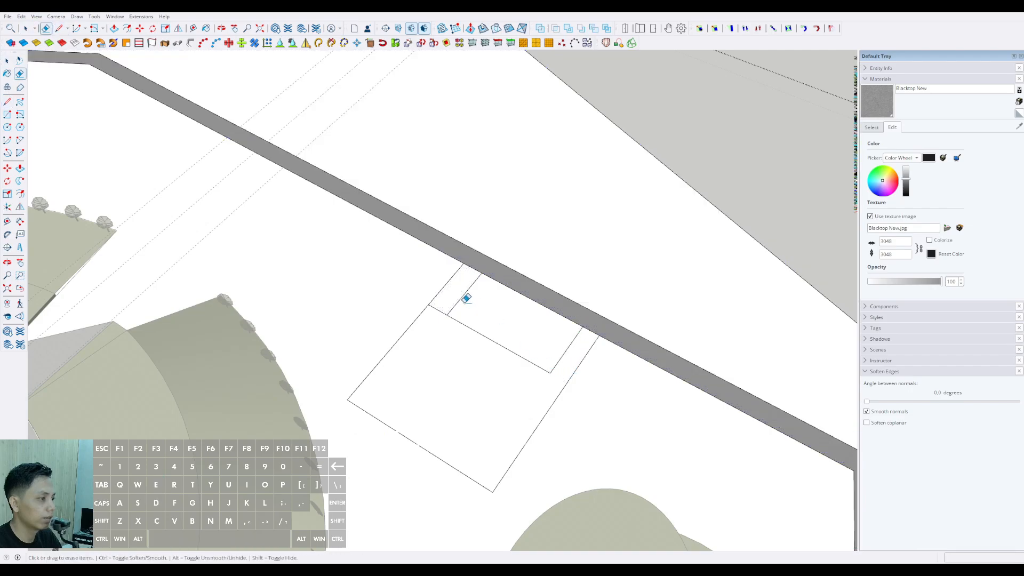
Step: Pave the rectangle and its two lanes with Blacktop New and erase the edges separating them from the ring road
{"action": "key", "text": "space"}
{"action": "left_click", "coordinate": [890, 111]}
{"action": "left_click", "coordinate": [528, 393]}
{"action": "key", "text": "e"}
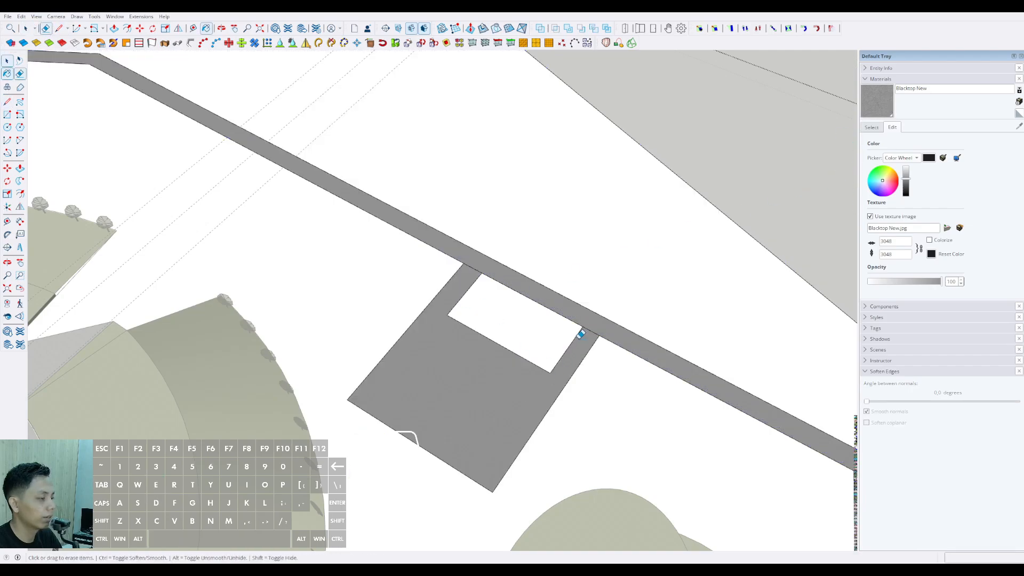
{"action": "scroll", "coordinate": [585, 332], "scroll_direction": "down", "scroll_amount": 3}
{"action": "scroll", "coordinate": [585, 330], "scroll_direction": "up", "scroll_amount": 2}
{"action": "left_click", "coordinate": [586, 334]}
{"action": "left_click", "coordinate": [482, 277]}
Step: Sample the Vegetation Grass material and paint the two white islands enclosed by the access lanes with it
{"action": "scroll", "coordinate": [566, 316], "scroll_direction": "down", "scroll_amount": 6}
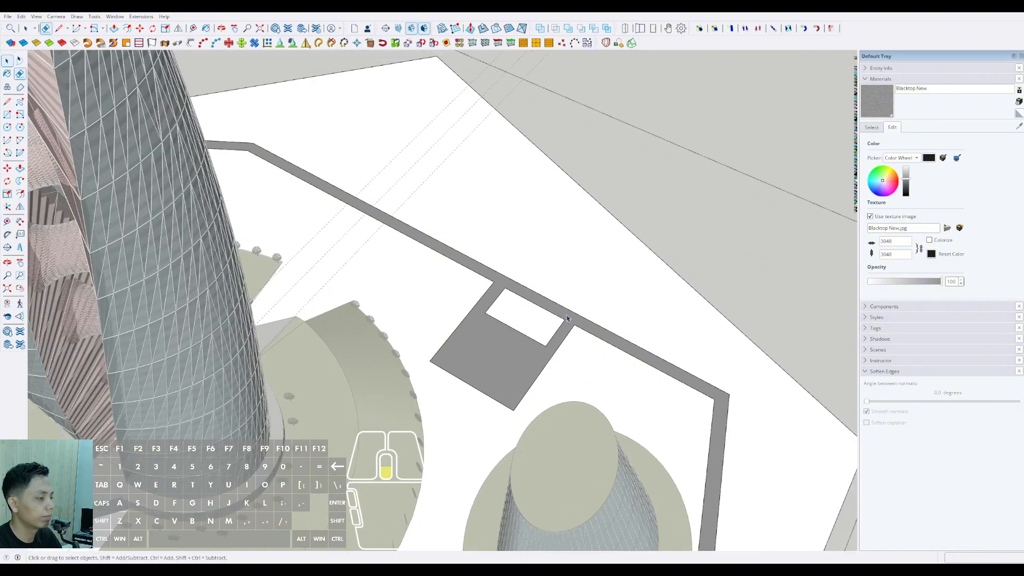
{"action": "mouse_move", "coordinate": [528, 342]}
{"action": "middle_mouse_down"}
{"action": "mouse_move", "coordinate": [590, 305]}
{"action": "mouse_move", "coordinate": [619, 331]}
{"action": "middle_mouse_up"}
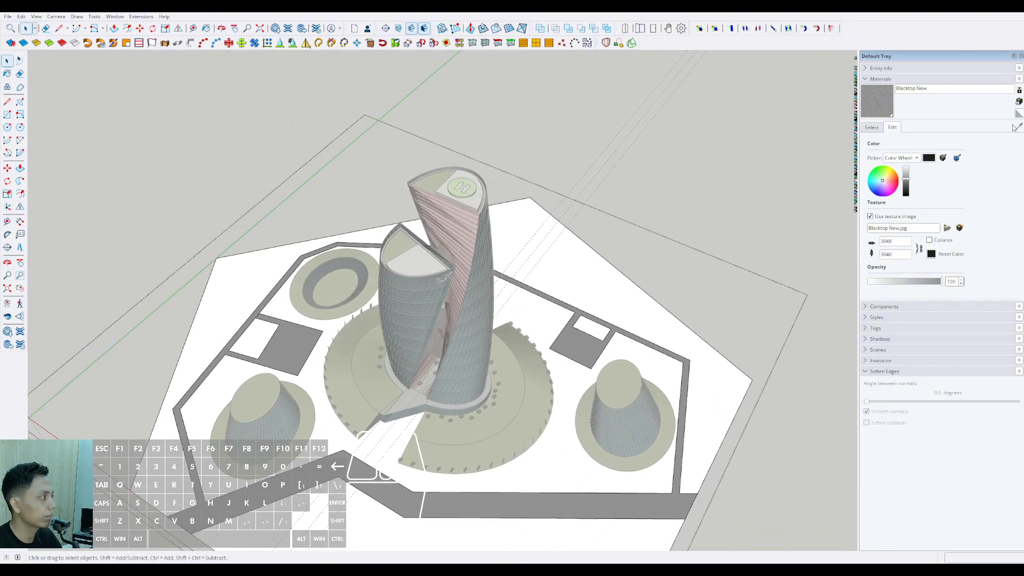
{"action": "scroll", "coordinate": [580, 322], "scroll_direction": "up", "scroll_amount": 2}
{"action": "left_click", "coordinate": [871, 127]}
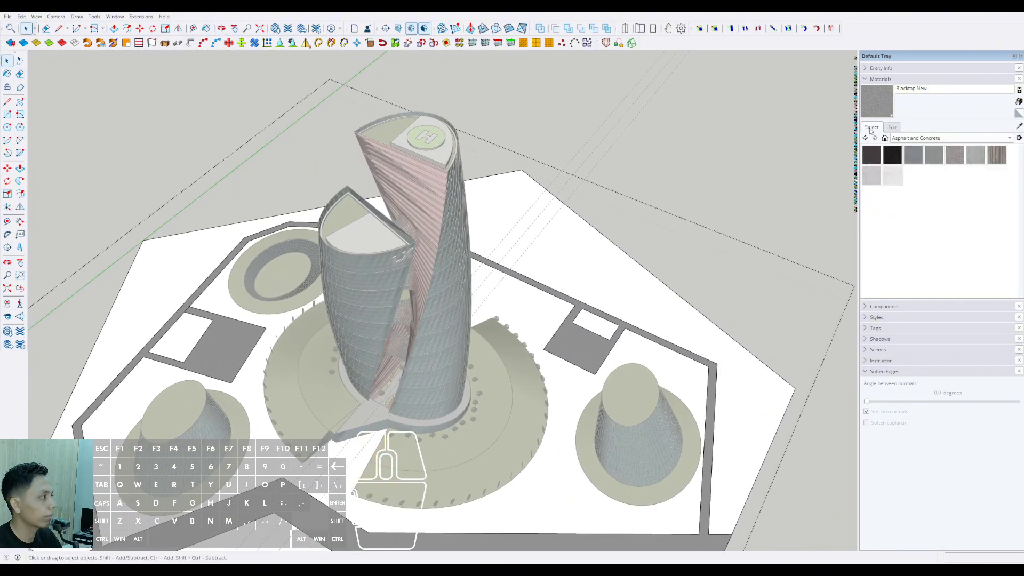
{"action": "left_click", "coordinate": [1018, 126]}
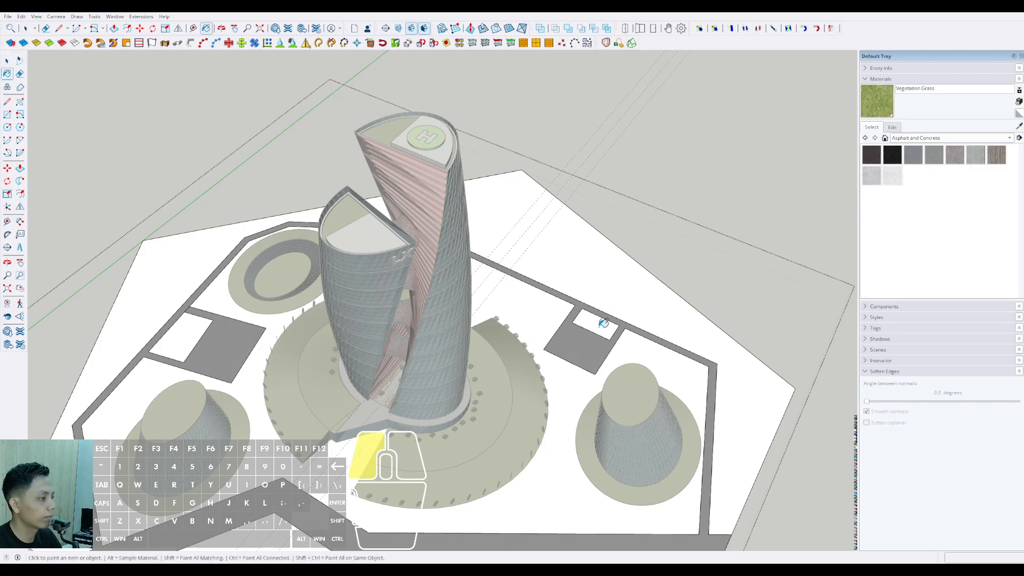
{"action": "left_click", "coordinate": [602, 322]}
{"action": "left_click", "coordinate": [188, 332]}
{"action": "scroll", "coordinate": [337, 480], "scroll_direction": "down", "scroll_amount": 3}
{"action": "key", "text": "space"}
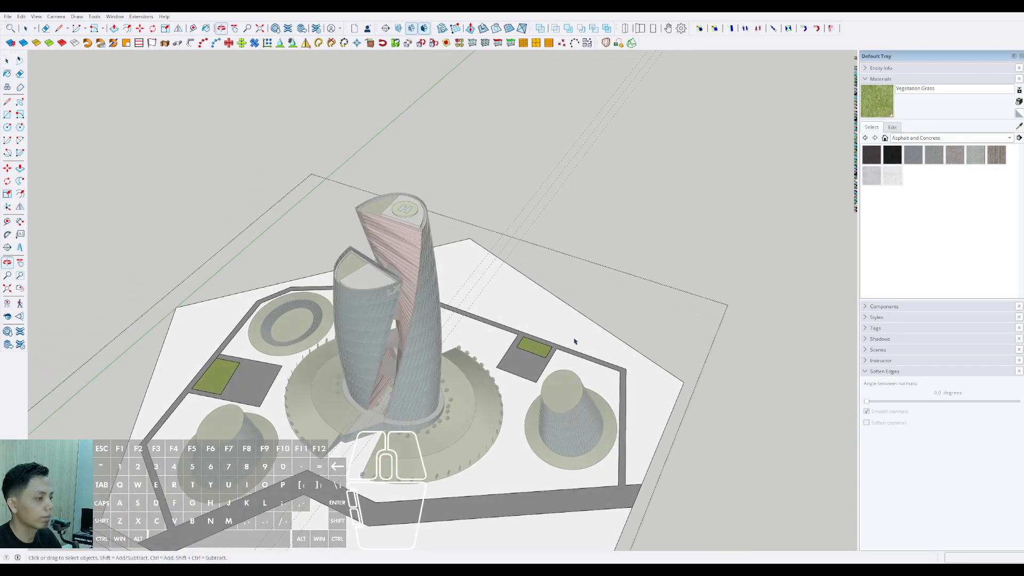
Step: Examine the paved areas and grass islands around the towers from the front of the site
{"action": "left_click", "coordinate": [666, 228]}
{"action": "scroll", "coordinate": [506, 376], "scroll_direction": "down", "scroll_amount": 2}
{"action": "middle_click_drag", "start_coordinate": [507, 375], "coordinate": [445, 359], "text": "shift"}
{"action": "scroll", "coordinate": [445, 359], "scroll_direction": "up", "scroll_amount": 3}
{"action": "middle_click_drag", "start_coordinate": [555, 390], "coordinate": [581, 381], "text": "shift"}
{"action": "middle_click_drag", "start_coordinate": [581, 380], "coordinate": [580, 439]}
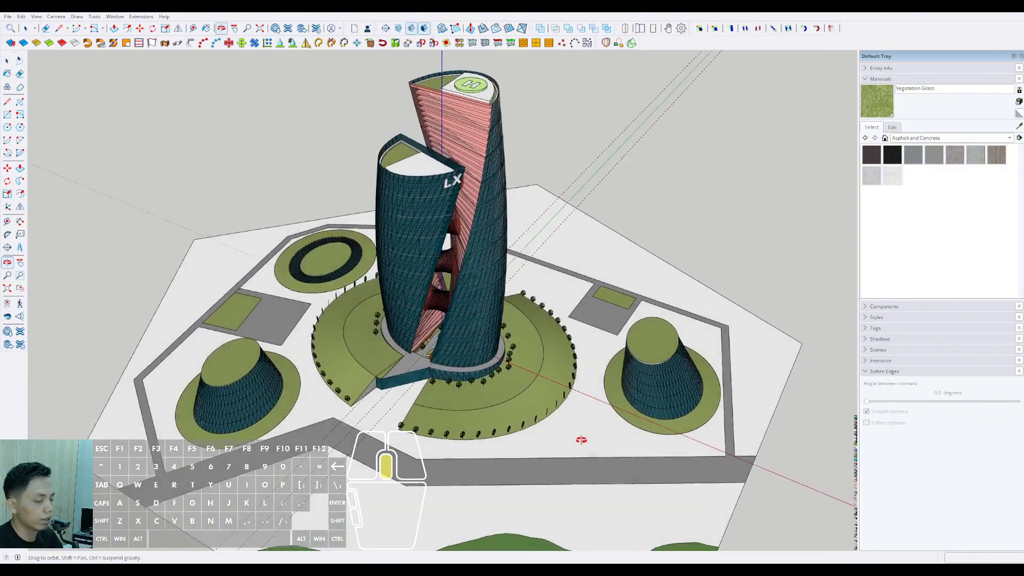
{"action": "scroll", "coordinate": [268, 329], "scroll_direction": "up", "scroll_amount": 1}
{"action": "scroll", "coordinate": [305, 327], "scroll_direction": "down", "scroll_amount": 1}
{"action": "scroll", "coordinate": [615, 327], "scroll_direction": "up", "scroll_amount": 1}
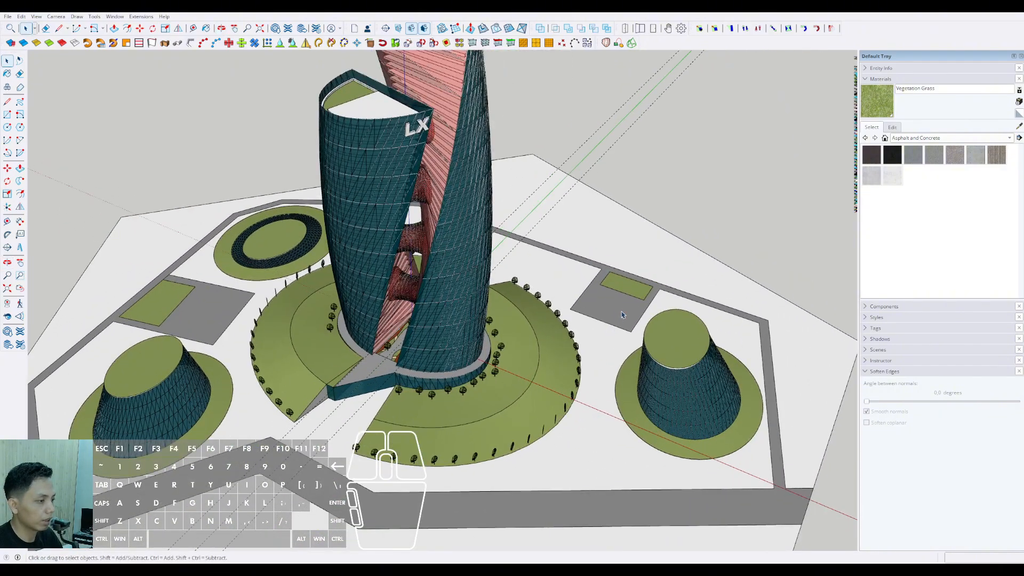
Step: Draw a long rectangle on the ground between the opening in the towers' mound and the ring road behind it
{"action": "scroll", "coordinate": [621, 315], "scroll_direction": "down", "scroll_amount": 3}
{"action": "middle_click_drag", "start_coordinate": [615, 329], "coordinate": [298, 415]}
{"action": "scroll", "coordinate": [587, 347], "scroll_direction": "up", "scroll_amount": 1}
{"action": "middle_click_drag", "start_coordinate": [577, 352], "coordinate": [435, 408]}
{"action": "scroll", "coordinate": [433, 415], "scroll_direction": "up", "scroll_amount": 2}
{"action": "triple_click", "coordinate": [387, 402]}
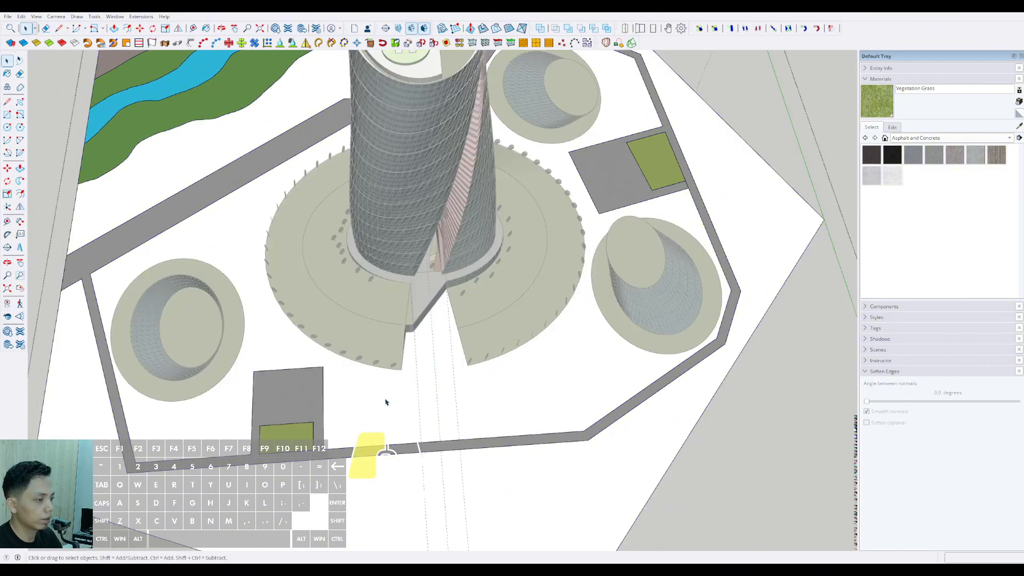
{"action": "key", "text": "r"}
{"action": "left_click", "coordinate": [360, 381]}
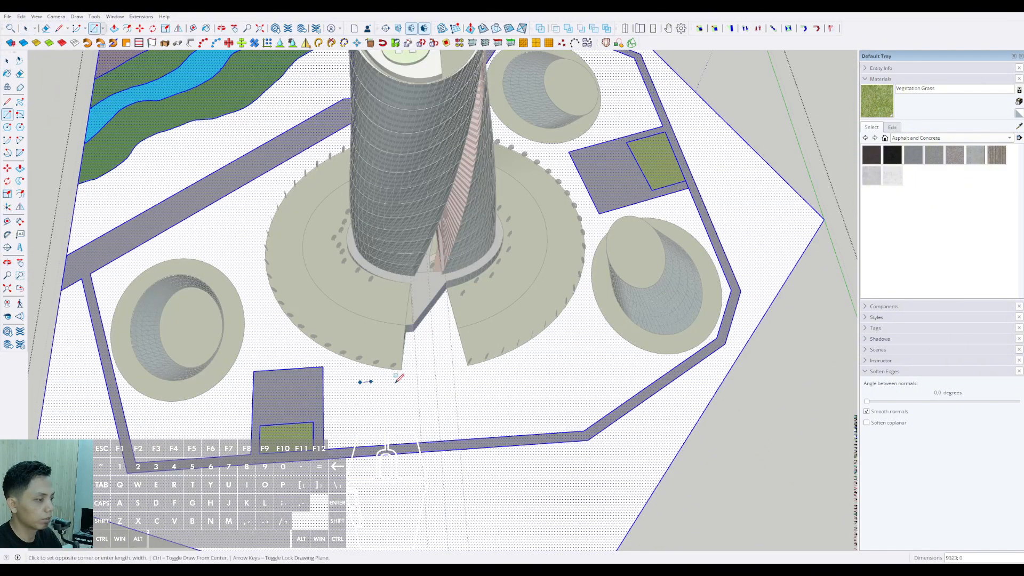
{"action": "left_click", "coordinate": [567, 422]}
Step: Draw lines from both ends of the long rectangle to the ring road to outline two short access lanes
{"action": "key", "text": "d"}
{"action": "scroll", "coordinate": [386, 434], "scroll_direction": "up", "scroll_amount": 3}
{"action": "left_click", "coordinate": [346, 437]}
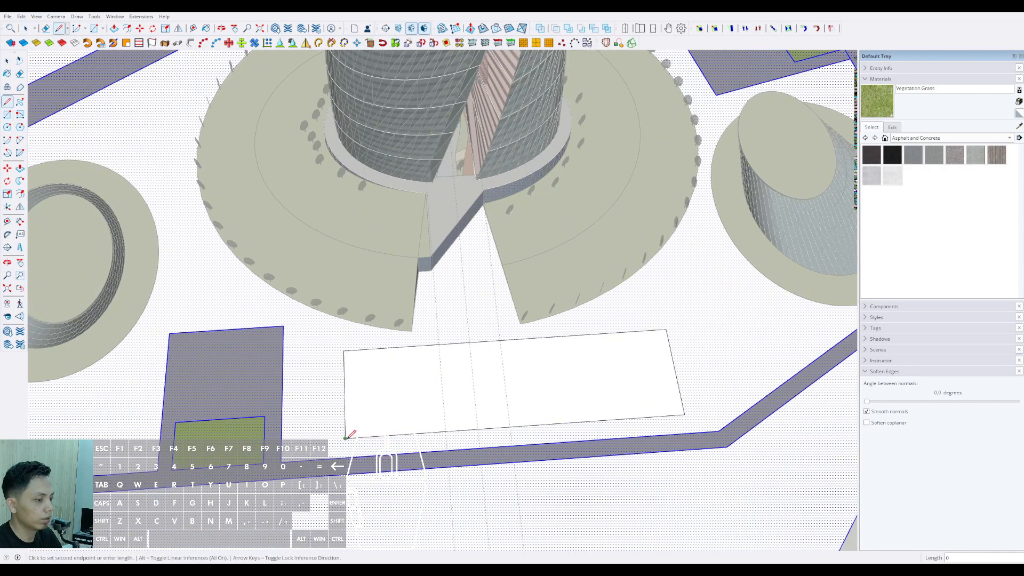
{"action": "left_click", "coordinate": [370, 436]}
{"action": "key", "text": "d"}
{"action": "left_click", "coordinate": [684, 415]}
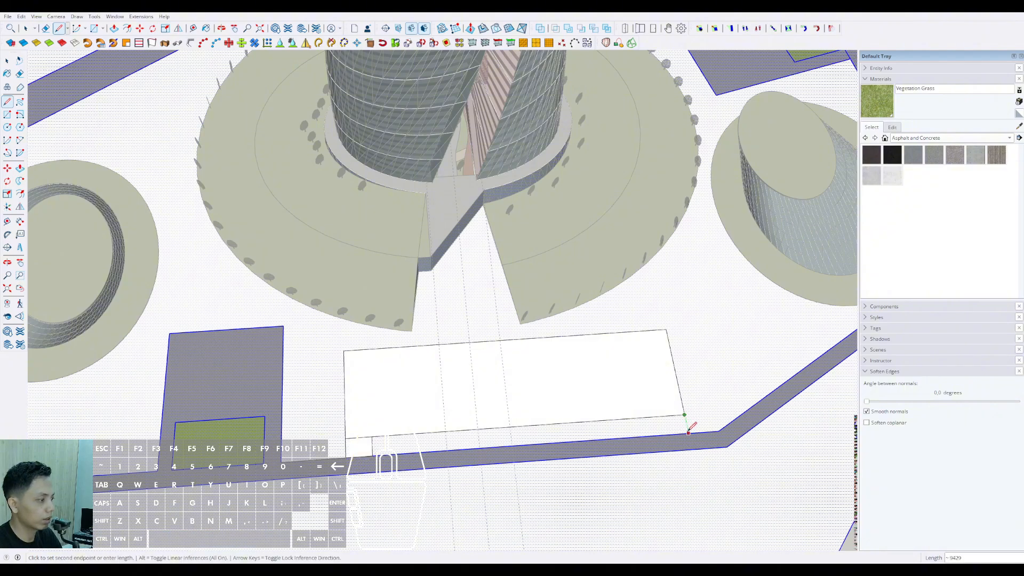
{"action": "left_click", "coordinate": [689, 432]}
Step: Erase the edges dividing the long rectangle, its lanes and the ring road, and paint the enclosed strip with Vegetation Grass
{"action": "key", "text": "e"}
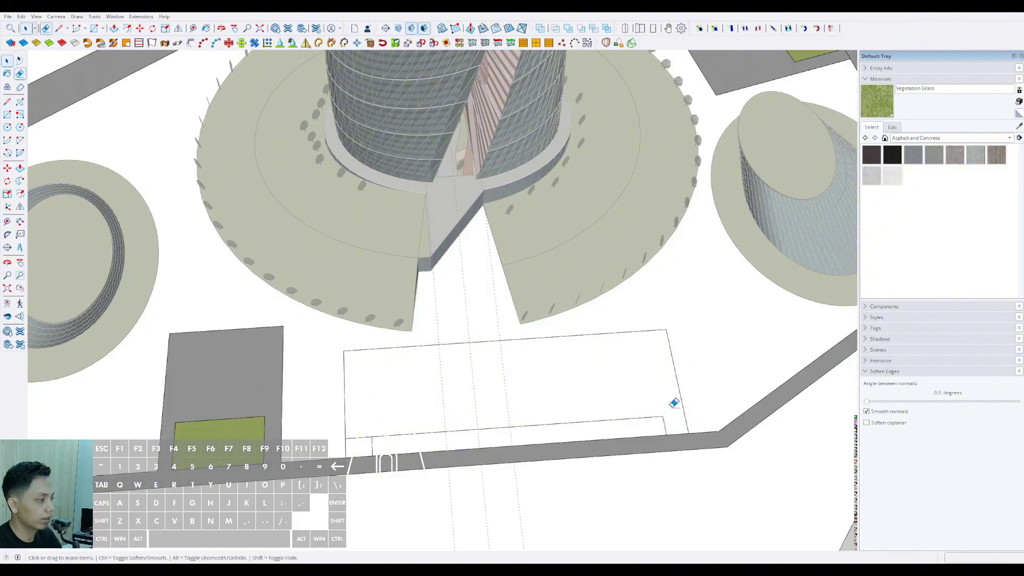
{"action": "left_click", "coordinate": [361, 432]}
{"action": "key", "text": "space"}
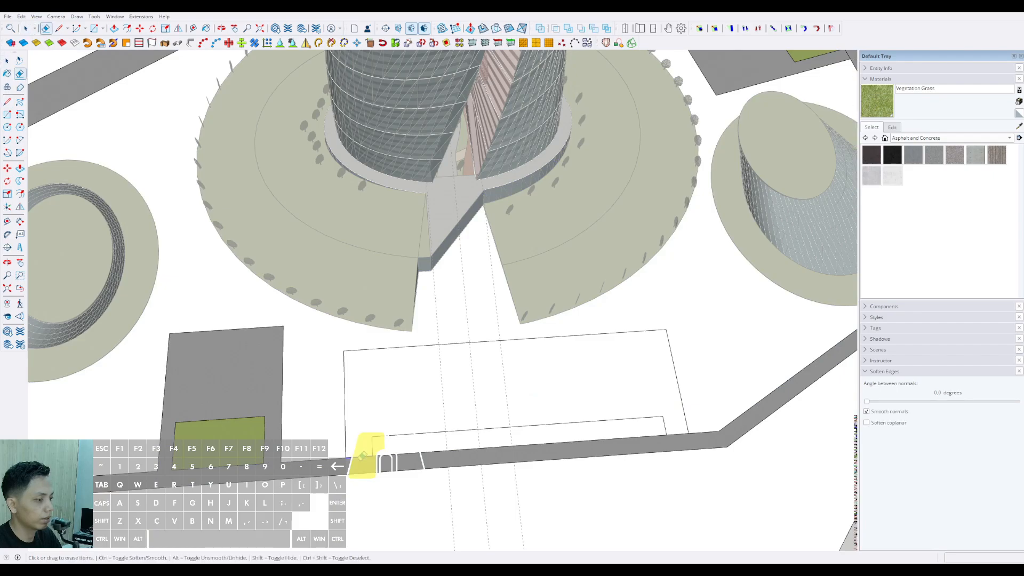
{"action": "left_click", "coordinate": [361, 458]}
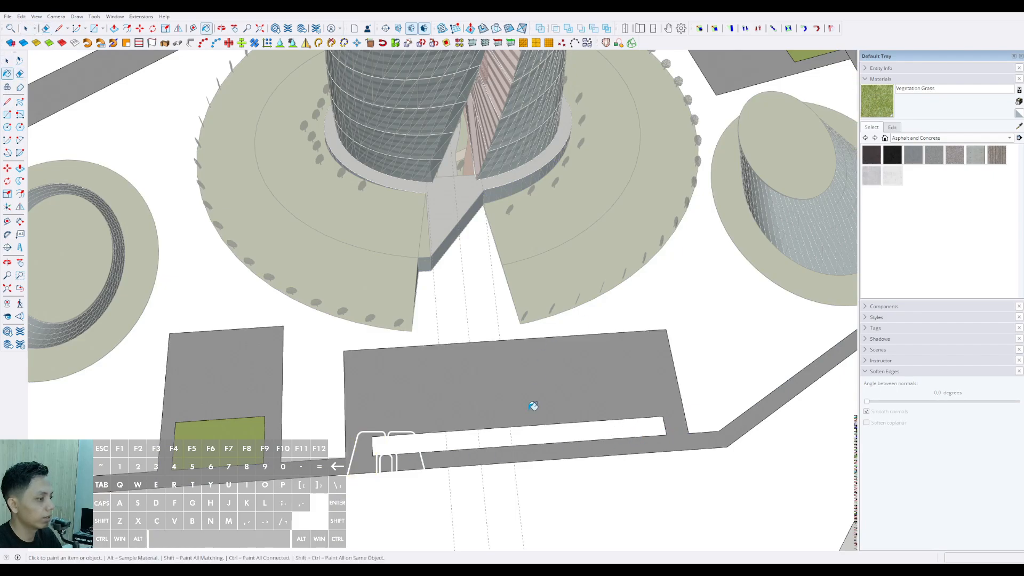
{"action": "key", "text": "space"}
Step: Review the whole site with its three paved areas from the river side and closer to the towers
{"action": "scroll", "coordinate": [532, 427], "scroll_direction": "down", "scroll_amount": 10}
{"action": "mouse_move", "coordinate": [532, 427]}
{"action": "middle_mouse_down"}
{"action": "mouse_move", "coordinate": [508, 276]}
{"action": "mouse_move", "coordinate": [557, 293]}
{"action": "middle_mouse_up"}
{"action": "key", "text": "space"}
{"action": "left_click", "coordinate": [690, 222]}
{"action": "scroll", "coordinate": [473, 288], "scroll_direction": "up", "scroll_amount": 2}
{"action": "middle_click_drag", "start_coordinate": [473, 298], "coordinate": [504, 358]}
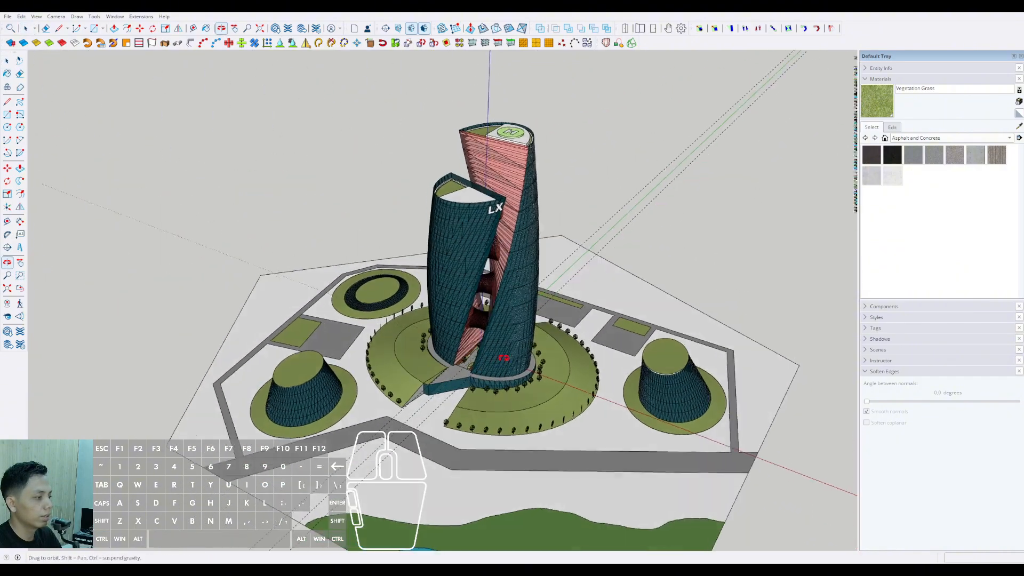
{"action": "scroll", "coordinate": [533, 403], "scroll_direction": "up", "scroll_amount": 2}
{"action": "middle_click_drag", "start_coordinate": [534, 402], "coordinate": [558, 434], "text": "shift"}
{"action": "middle_click_drag", "start_coordinate": [557, 435], "coordinate": [582, 397]}
{"action": "scroll", "coordinate": [578, 407], "scroll_direction": "down", "scroll_amount": 1}
{"action": "scroll", "coordinate": [607, 392], "scroll_direction": "up", "scroll_amount": 2}
{"action": "scroll", "coordinate": [582, 396], "scroll_direction": "down", "scroll_amount": 2}
{"action": "scroll", "coordinate": [274, 396], "scroll_direction": "up", "scroll_amount": 4}
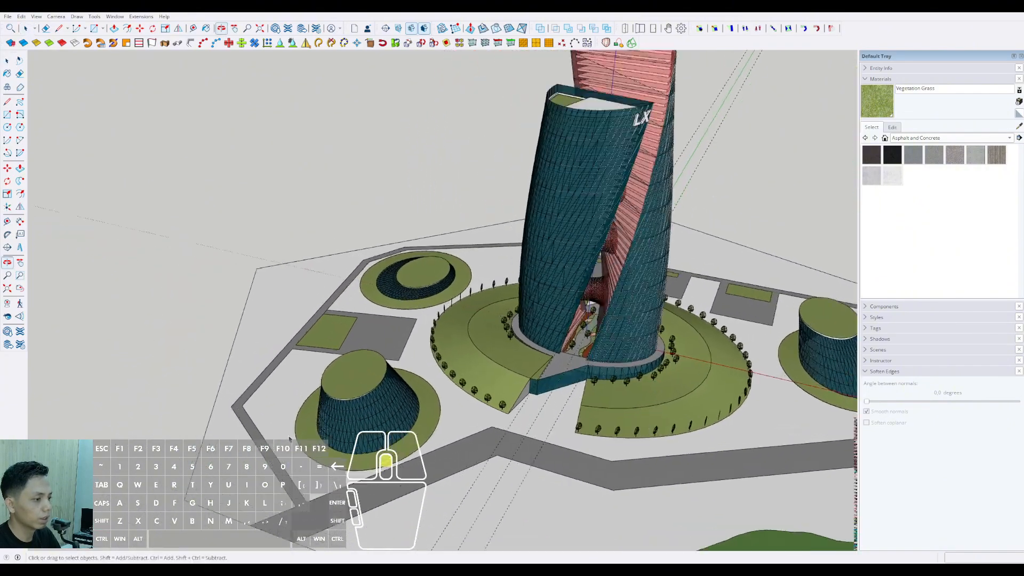
Step: Draw two wavy freehand curves on the ground across the ring road's inner corner beside the front oval building
{"action": "triple_click", "coordinate": [276, 403]}
{"action": "scroll", "coordinate": [288, 407], "scroll_direction": "up", "scroll_amount": 3}
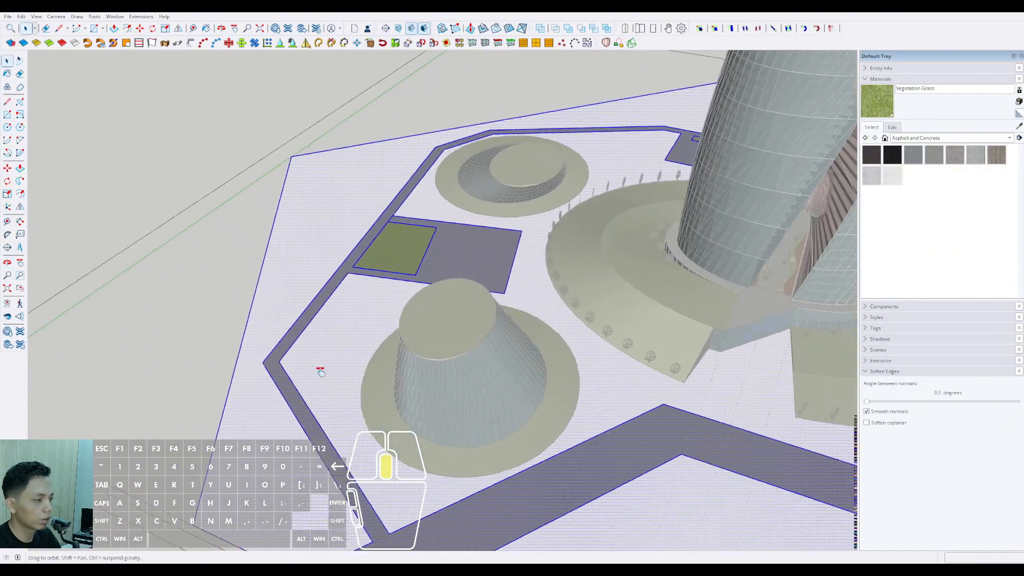
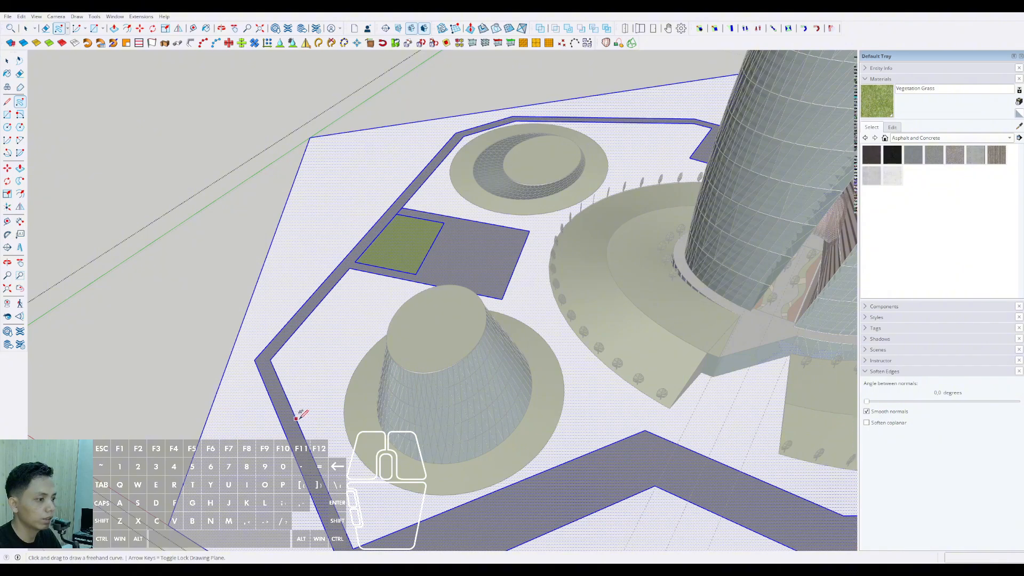
{"action": "left_click_drag", "start_coordinate": [297, 421], "coordinate": [295, 388]}
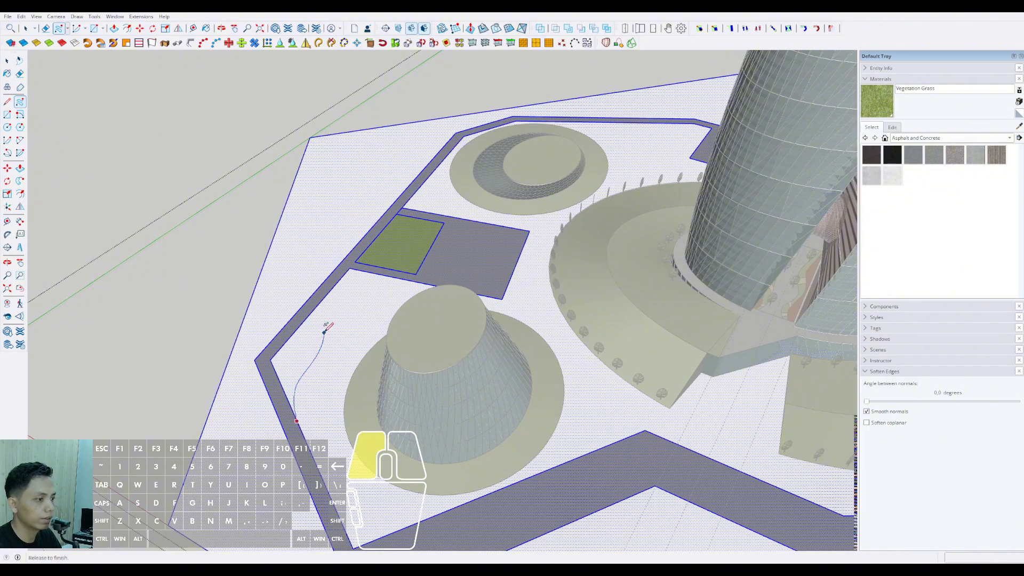
{"action": "left_click_drag", "start_coordinate": [325, 295], "coordinate": [328, 286]}
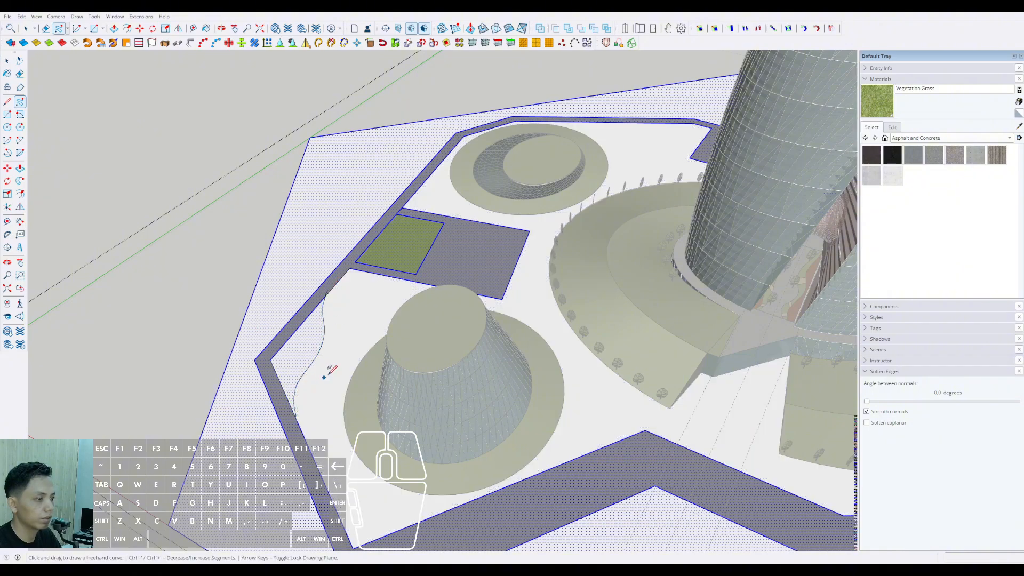
{"action": "scroll", "coordinate": [348, 322], "scroll_direction": "up", "scroll_amount": 5}
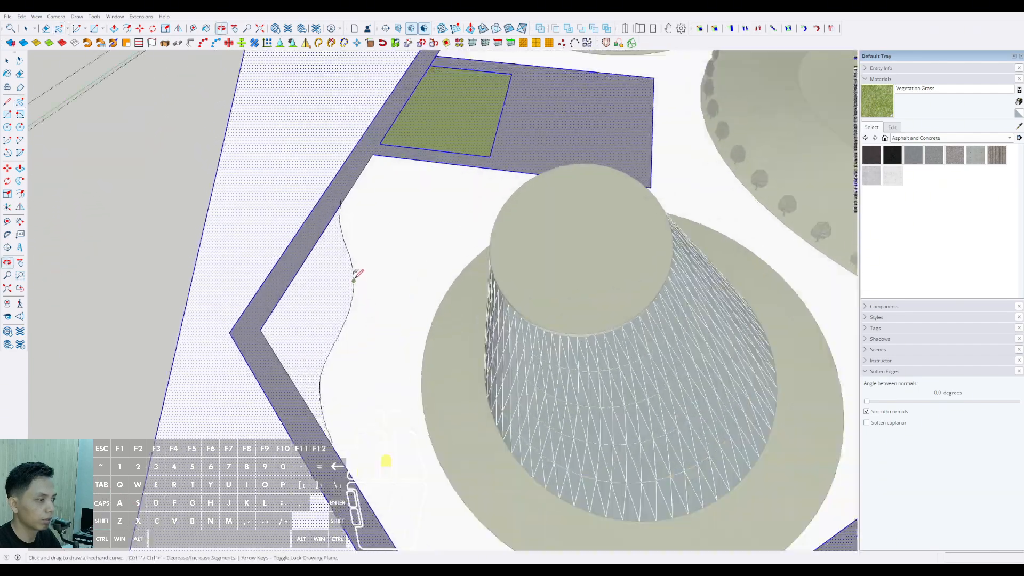
{"action": "left_click_drag", "start_coordinate": [352, 169], "coordinate": [353, 174]}
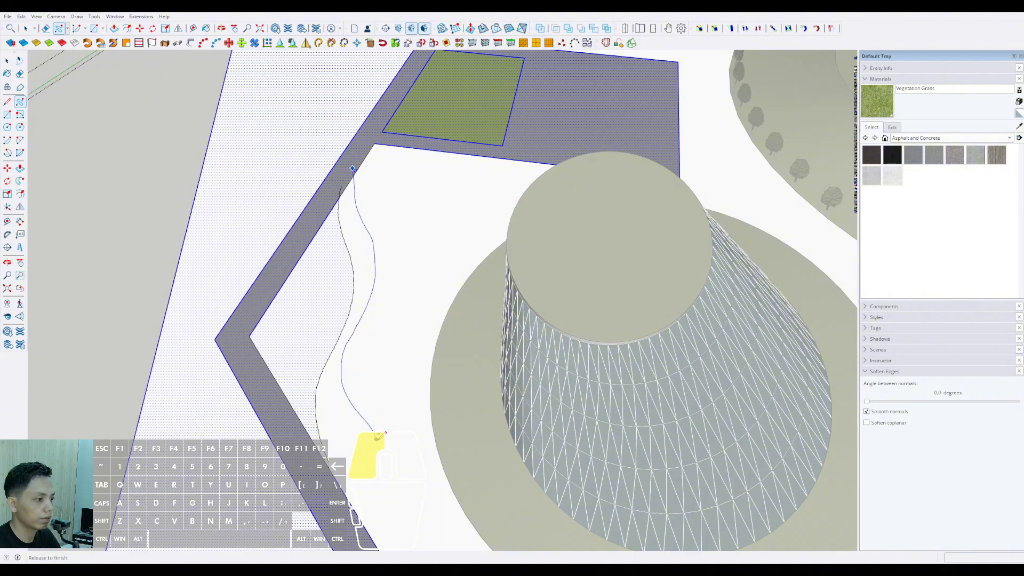
{"action": "left_click_drag", "start_coordinate": [371, 535], "coordinate": [370, 536]}
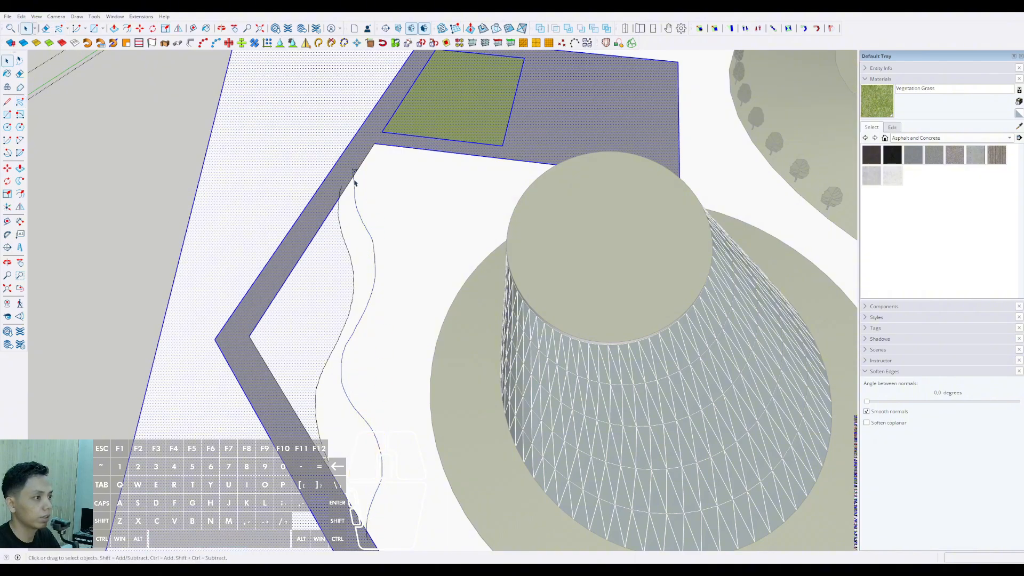
Step: Erase the stray ends of both wavy curves where they overshoot onto the ring road
{"action": "scroll", "coordinate": [354, 178], "scroll_direction": "up", "scroll_amount": 5}
{"action": "key", "text": "e"}
{"action": "scroll", "coordinate": [338, 203], "scroll_direction": "up", "scroll_amount": 5}
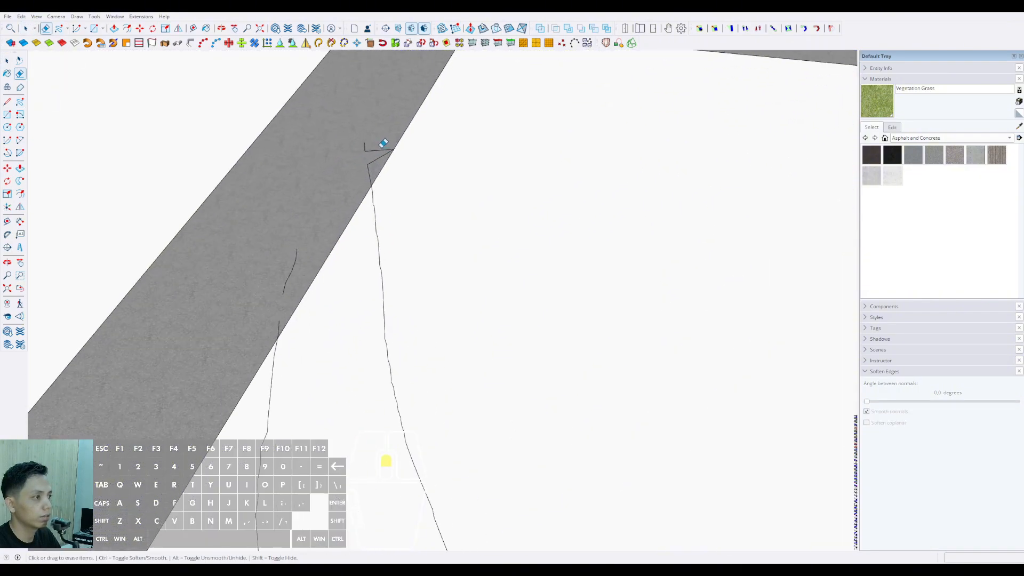
{"action": "scroll", "coordinate": [281, 303], "scroll_direction": "up", "scroll_amount": 1}
{"action": "left_click_drag", "start_coordinate": [280, 320], "coordinate": [281, 322]}
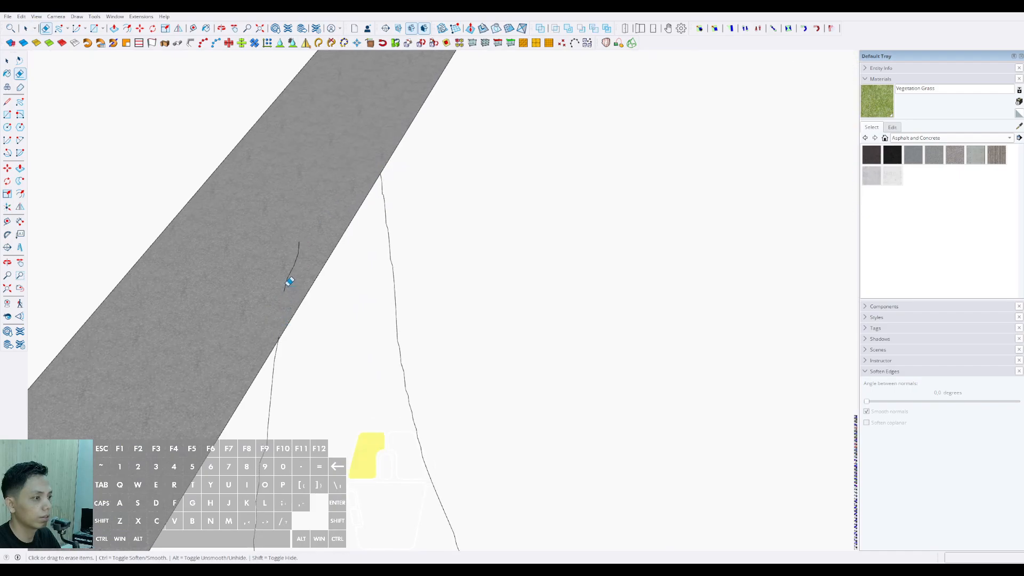
{"action": "scroll", "coordinate": [308, 235], "scroll_direction": "down", "scroll_amount": 8}
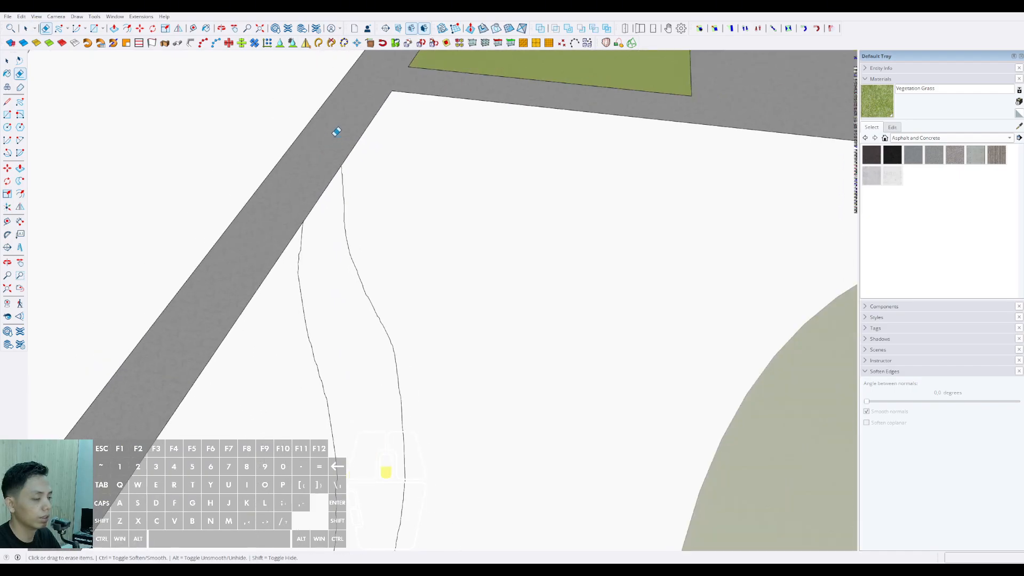
{"action": "scroll", "coordinate": [336, 357], "scroll_direction": "down", "scroll_amount": 8}
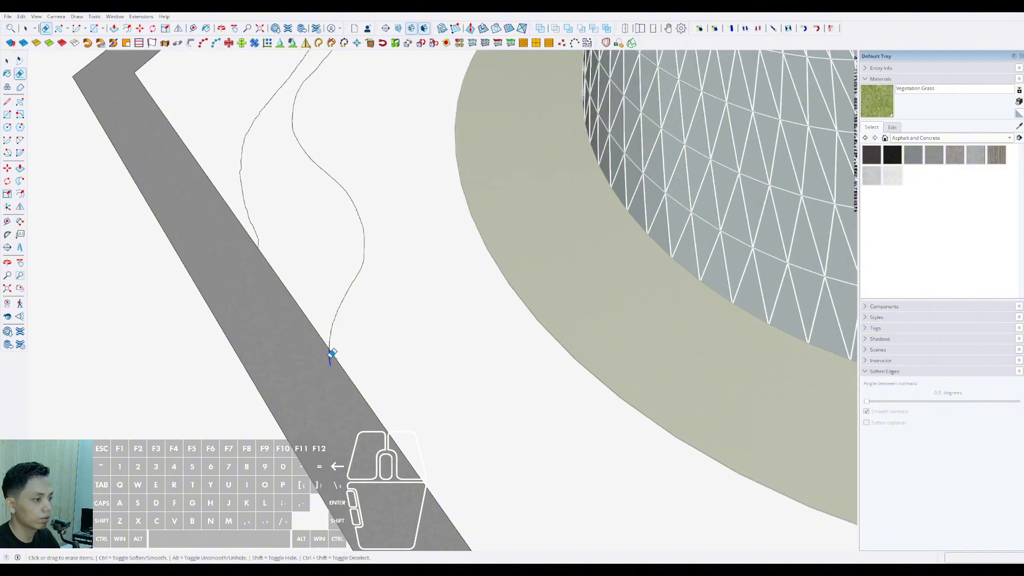
{"action": "key", "text": "space"}
Step: Sample the Vegetation Grass material from the model and paint both wavy strips inside the ring road's corner
{"action": "scroll", "coordinate": [298, 381], "scroll_direction": "down", "scroll_amount": 3}
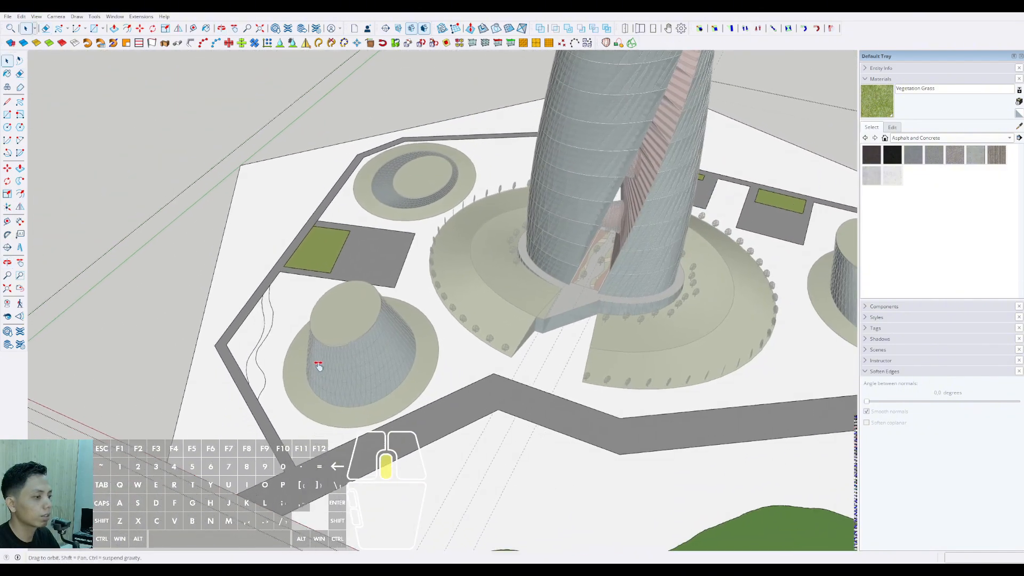
{"action": "middle_click_drag", "start_coordinate": [298, 380], "coordinate": [314, 380], "text": "shift"}
{"action": "left_click", "coordinate": [1018, 127]}
{"action": "scroll", "coordinate": [470, 332], "scroll_direction": "down", "scroll_amount": 2}
{"action": "middle_click_drag", "start_coordinate": [469, 332], "coordinate": [565, 320], "text": "shift"}
{"action": "scroll", "coordinate": [736, 189], "scroll_direction": "up", "scroll_amount": 3}
{"action": "left_click", "coordinate": [736, 189]}
{"action": "scroll", "coordinate": [191, 364], "scroll_direction": "up", "scroll_amount": 5}
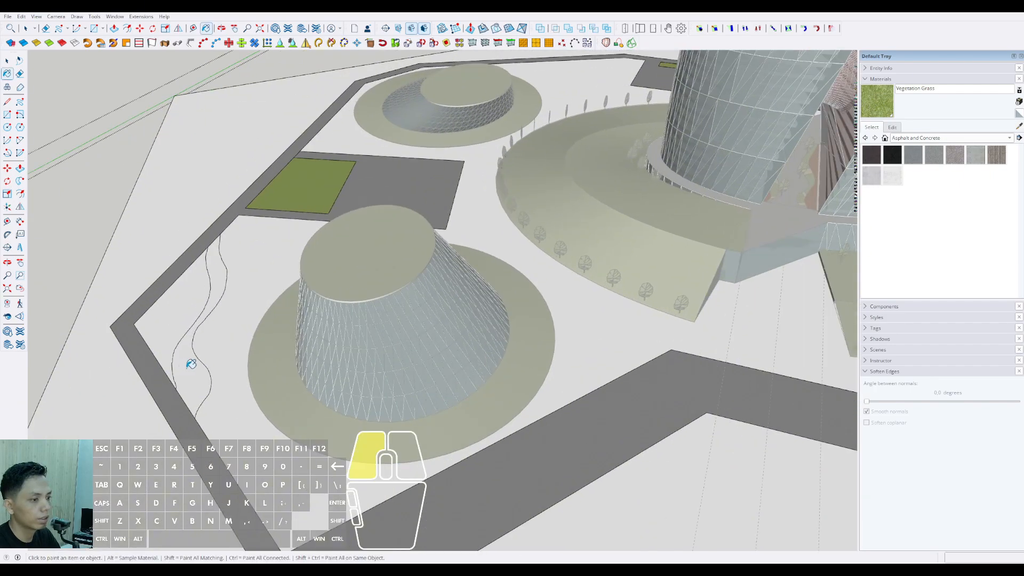
{"action": "key", "text": "space"}
{"action": "scroll", "coordinate": [208, 325], "scroll_direction": "down", "scroll_amount": 5}
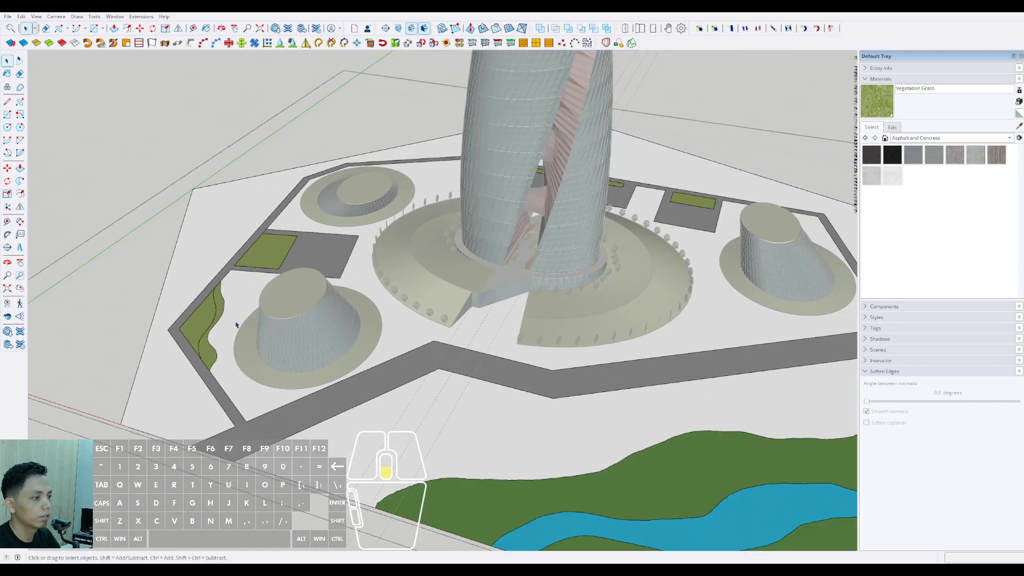
Step: Sample the Vegetation Grass Artificial material and paint the planting strip nearest the ring road's corner
{"action": "key", "text": "b"}
{"action": "left_click", "coordinate": [210, 327], "text": "alt"}
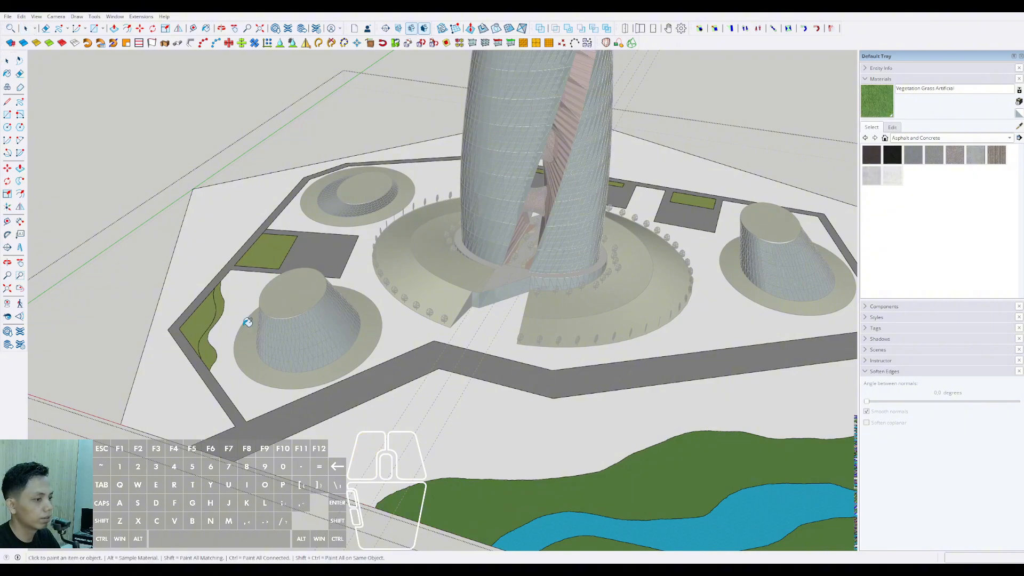
{"action": "scroll", "coordinate": [205, 338], "scroll_direction": "up", "scroll_amount": 3}
{"action": "scroll", "coordinate": [206, 338], "scroll_direction": "down", "scroll_amount": 3}
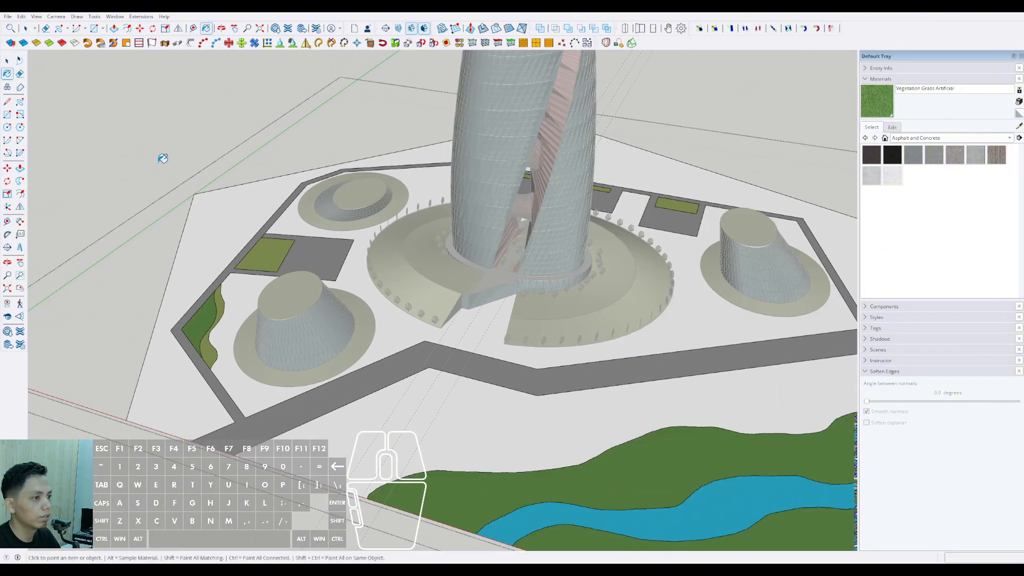
Step: Review the planted corner and the ground around the towers from the front entrance side
{"action": "scroll", "coordinate": [163, 158], "scroll_direction": "down", "scroll_amount": 3}
{"action": "middle_click_drag", "start_coordinate": [165, 151], "coordinate": [672, 455]}
{"action": "scroll", "coordinate": [483, 396], "scroll_direction": "up", "scroll_amount": 4}
{"action": "middle_click_drag", "start_coordinate": [483, 396], "coordinate": [435, 317]}
{"action": "scroll", "coordinate": [474, 417], "scroll_direction": "up", "scroll_amount": 3}
{"action": "scroll", "coordinate": [471, 417], "scroll_direction": "down", "scroll_amount": 5}
{"action": "scroll", "coordinate": [388, 385], "scroll_direction": "up", "scroll_amount": 5}
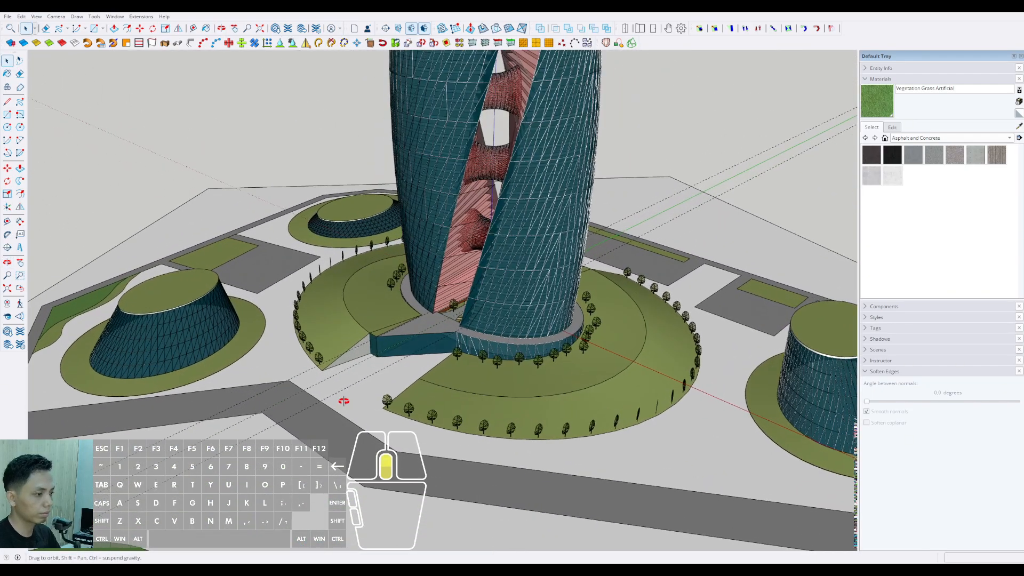
{"action": "middle_click_drag", "start_coordinate": [343, 402], "coordinate": [521, 441]}
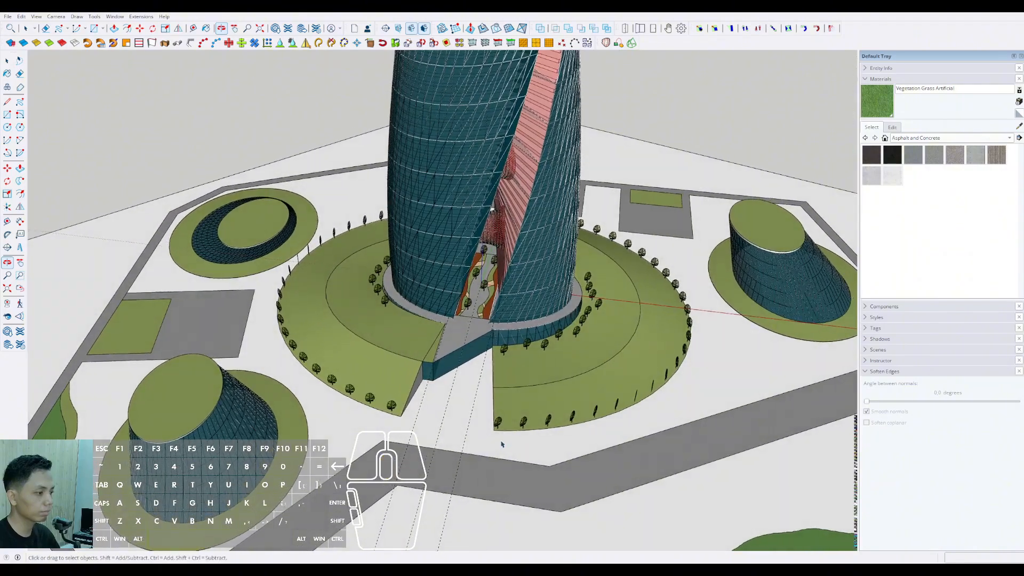
Step: Open the ground group and draw a line from the front road's inner corner past the towers to the rear paved area
{"action": "key", "text": "space"}
{"action": "triple_click", "coordinate": [476, 428]}
{"action": "scroll", "coordinate": [476, 427], "scroll_direction": "up", "scroll_amount": 4}
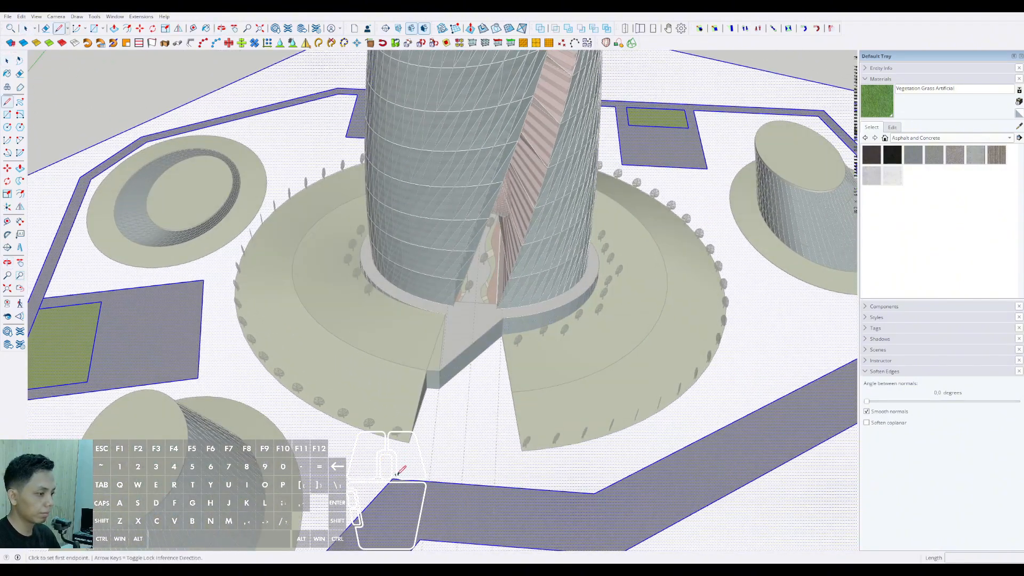
{"action": "scroll", "coordinate": [395, 477], "scroll_direction": "down", "scroll_amount": 5}
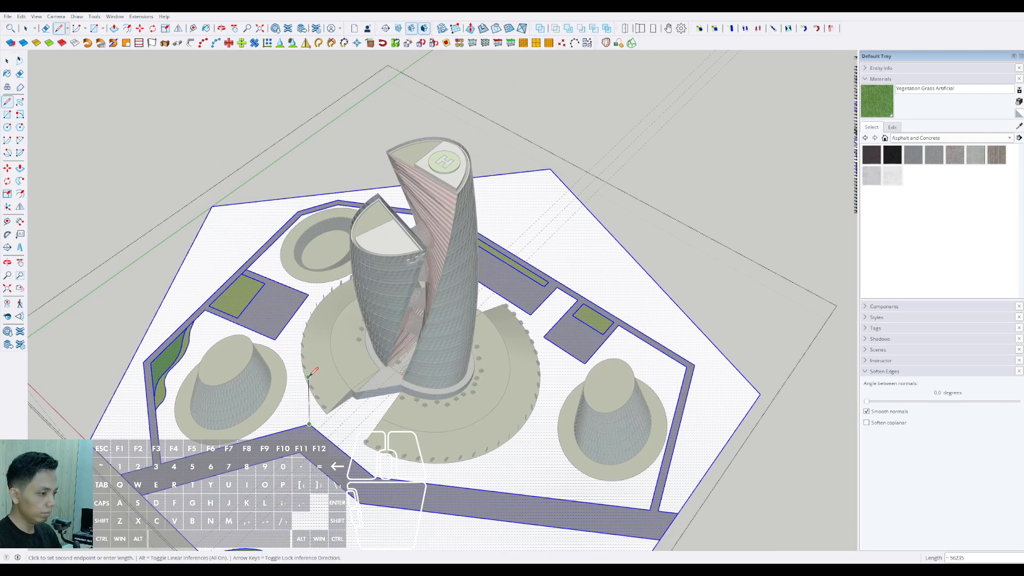
{"action": "scroll", "coordinate": [309, 377], "scroll_direction": "up", "scroll_amount": 3}
{"action": "scroll", "coordinate": [314, 406], "scroll_direction": "down", "scroll_amount": 2}
{"action": "middle_click_drag", "start_coordinate": [477, 303], "coordinate": [402, 352], "text": "shift"}
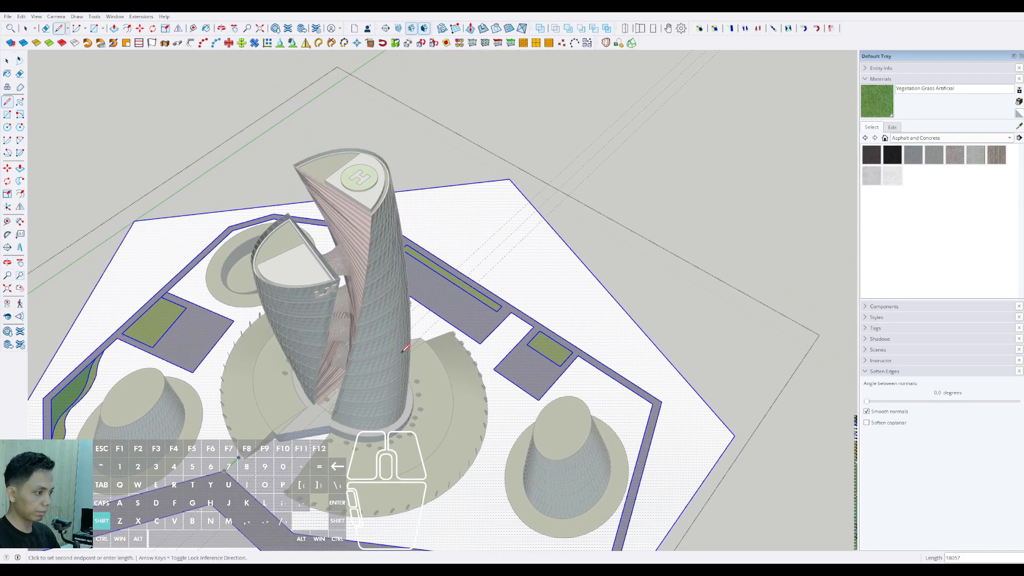
{"action": "scroll", "coordinate": [390, 357], "scroll_direction": "up", "scroll_amount": 3, "text": "shift"}
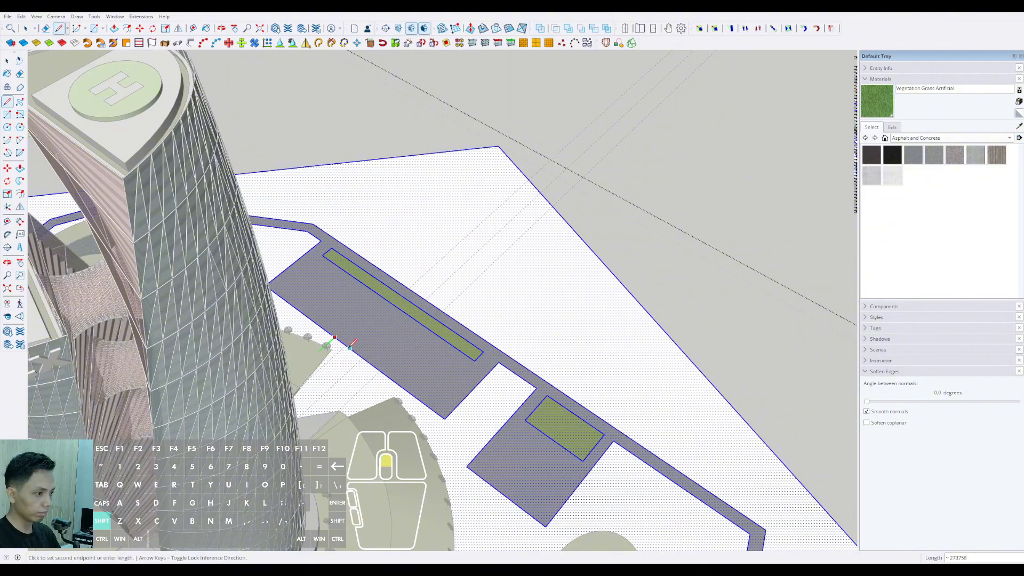
{"action": "scroll", "coordinate": [345, 334], "scroll_direction": "up", "scroll_amount": 2, "text": "shift"}
{"action": "key", "text": "space"}
{"action": "scroll", "coordinate": [445, 426], "scroll_direction": "down", "scroll_amount": 3}
{"action": "middle_click_drag", "start_coordinate": [446, 432], "coordinate": [579, 235], "text": "shift"}
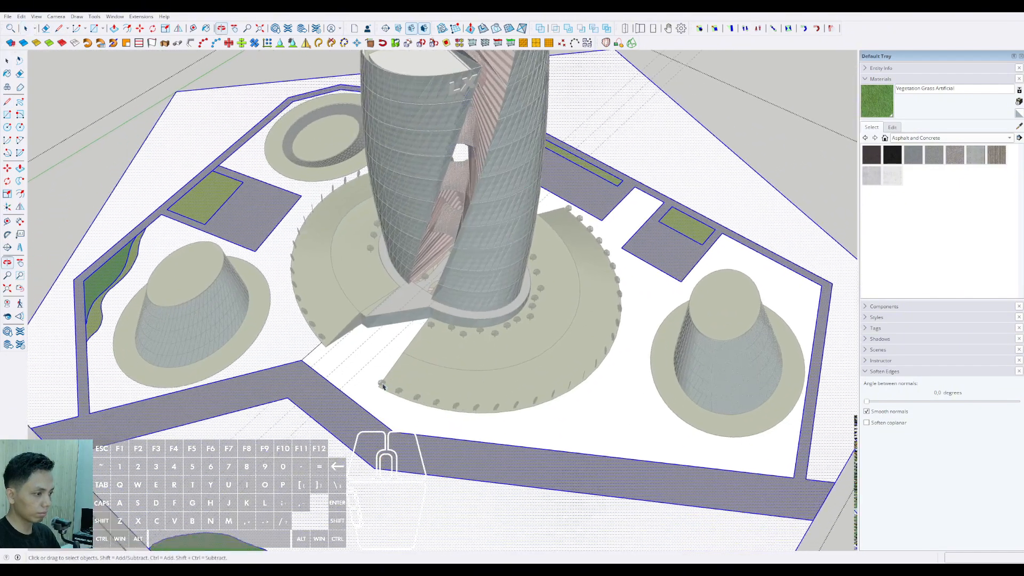
Step: Draw a second line from the front road's inner edge to the near corner of the long rear paved area
{"action": "key", "text": "d"}
{"action": "scroll", "coordinate": [485, 419], "scroll_direction": "up", "scroll_amount": 3}
{"action": "left_click", "coordinate": [482, 430]}
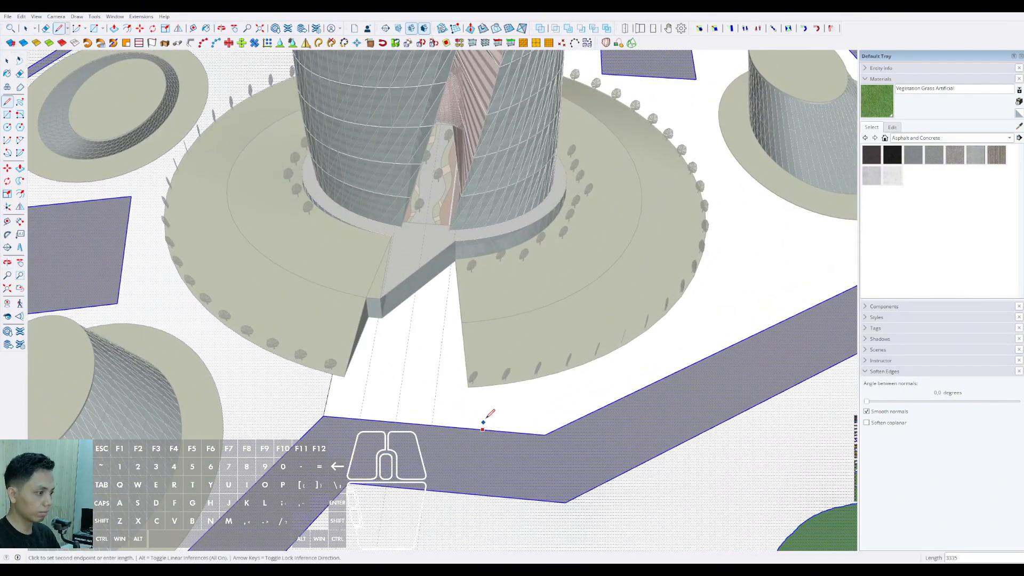
{"action": "scroll", "coordinate": [489, 393], "scroll_direction": "down", "scroll_amount": 2, "text": "shift"}
{"action": "middle_click_drag", "start_coordinate": [570, 176], "coordinate": [438, 373], "text": "shift"}
{"action": "scroll", "coordinate": [413, 301], "scroll_direction": "up", "scroll_amount": 2, "text": "shift"}
{"action": "left_click", "coordinate": [411, 304], "text": "shift"}
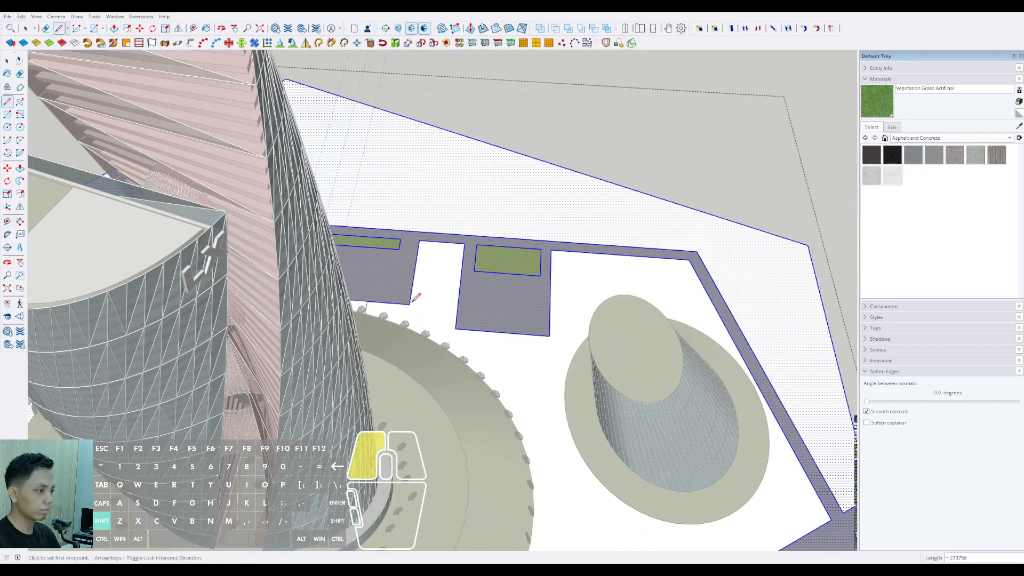
{"action": "key", "text": "space"}
Step: Paint the walkway between the two lines with the Driveway Brick paver material from Landscaping, Fencing and Vegetation
{"action": "scroll", "coordinate": [419, 298], "scroll_direction": "down", "scroll_amount": 3}
{"action": "middle_click_drag", "start_coordinate": [419, 302], "coordinate": [389, 297]}
{"action": "scroll", "coordinate": [380, 405], "scroll_direction": "up", "scroll_amount": 2}
{"action": "middle_click_drag", "start_coordinate": [377, 404], "coordinate": [501, 358], "text": "shift"}
{"action": "middle_click_drag", "start_coordinate": [501, 358], "coordinate": [477, 366]}
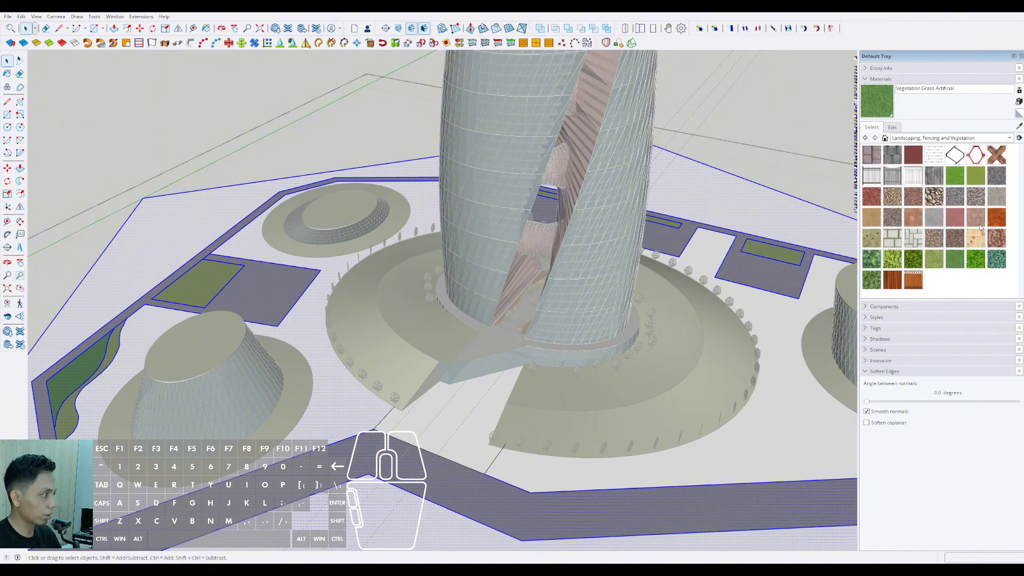
{"action": "left_click", "coordinate": [975, 219]}
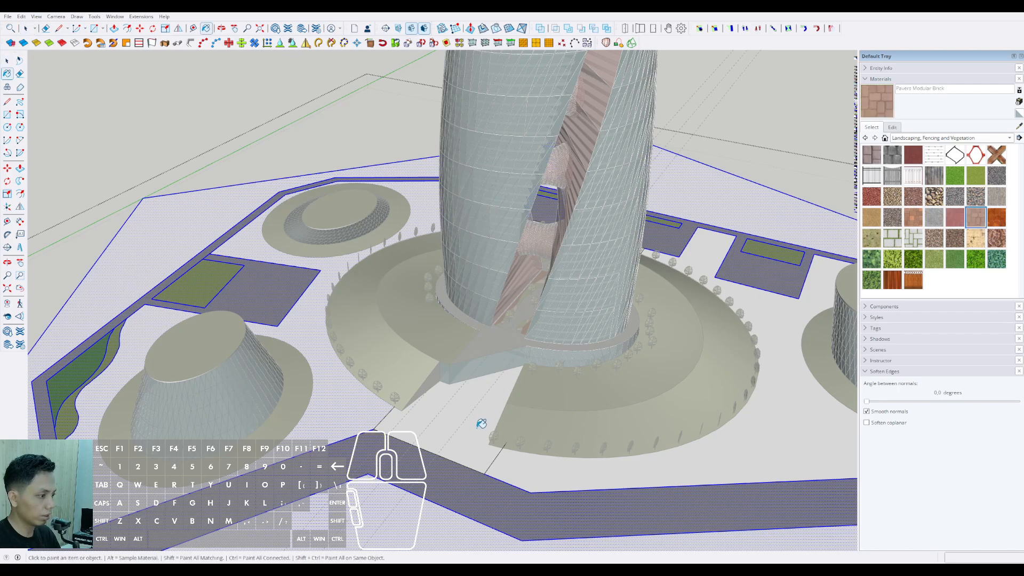
{"action": "left_click", "coordinate": [933, 224]}
{"action": "left_click", "coordinate": [955, 219]}
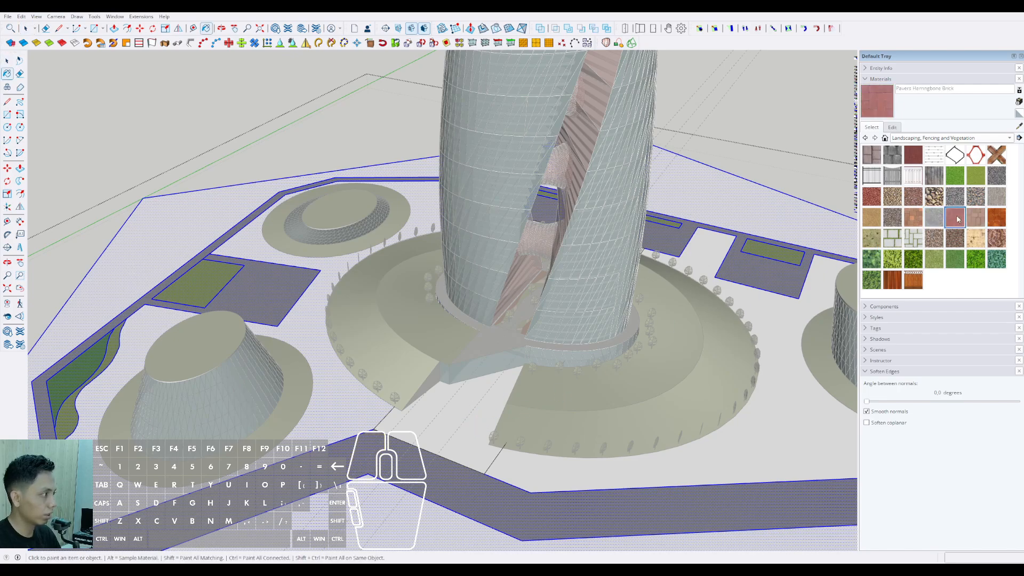
{"action": "left_click", "coordinate": [473, 445]}
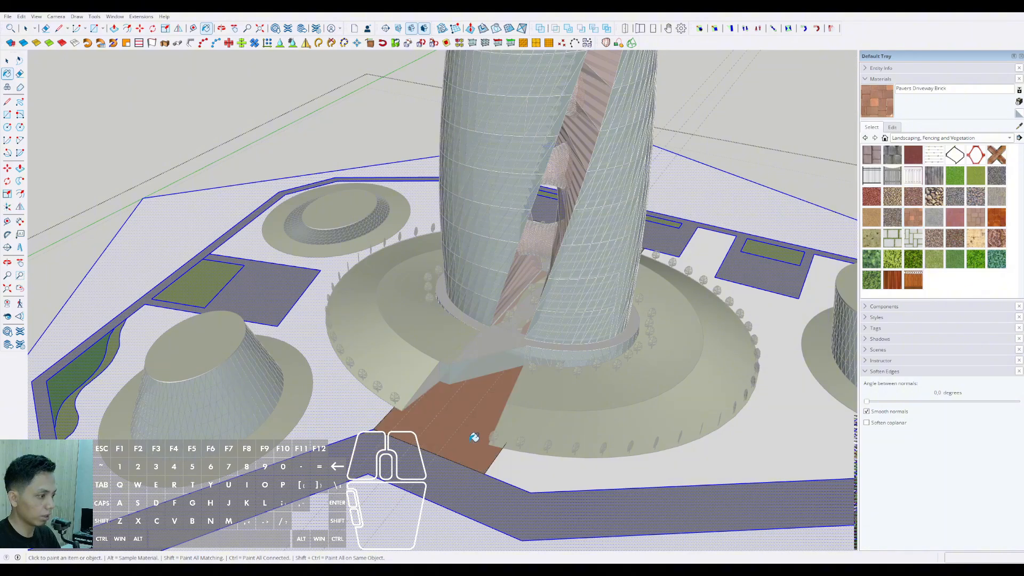
Step: Close the ground group and review the brick entrance walkway from low and high viewpoints
{"action": "scroll", "coordinate": [473, 438], "scroll_direction": "down", "scroll_amount": 2}
{"action": "middle_click_drag", "start_coordinate": [473, 439], "coordinate": [482, 421], "text": "shift"}
{"action": "key", "text": "space"}
{"action": "left_click", "coordinate": [754, 165]}
{"action": "middle_click_drag", "start_coordinate": [754, 165], "coordinate": [439, 388]}
{"action": "scroll", "coordinate": [440, 423], "scroll_direction": "up", "scroll_amount": 2}
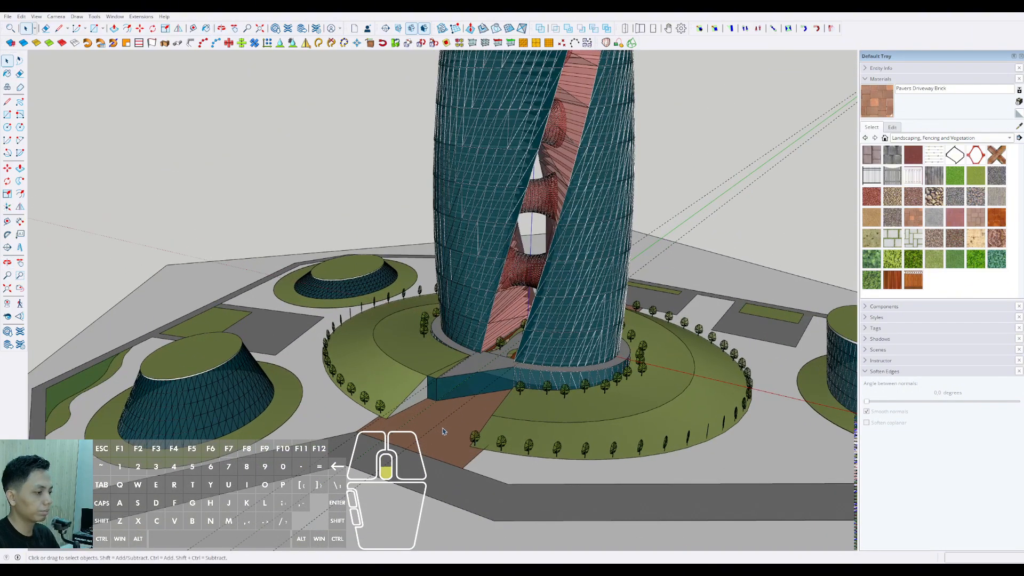
{"action": "scroll", "coordinate": [443, 431], "scroll_direction": "down", "scroll_amount": 2}
{"action": "middle_click_drag", "start_coordinate": [443, 431], "coordinate": [586, 495]}
{"action": "scroll", "coordinate": [462, 456], "scroll_direction": "up", "scroll_amount": 2}
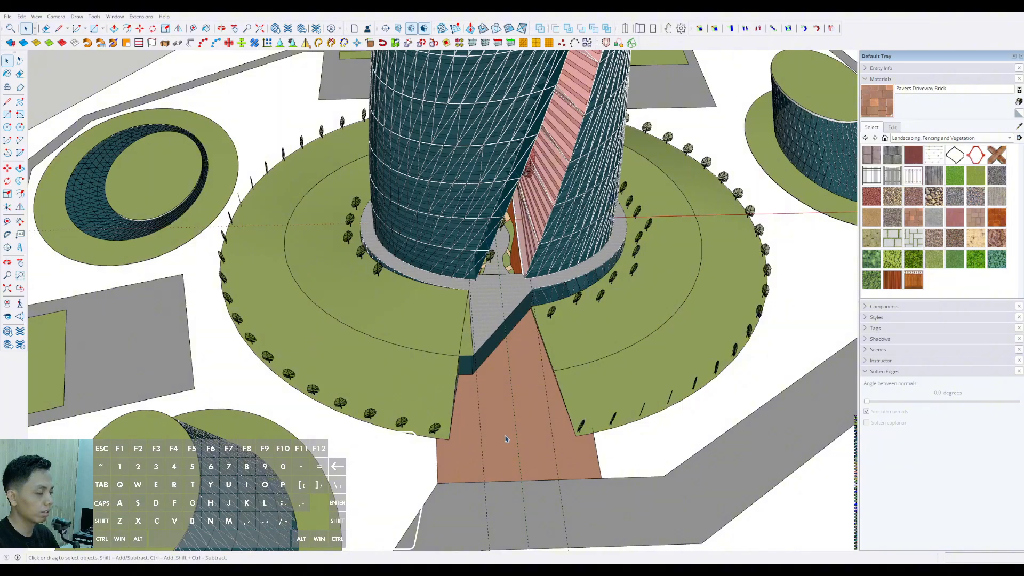
{"action": "scroll", "coordinate": [507, 440], "scroll_direction": "down", "scroll_amount": 3}
{"action": "scroll", "coordinate": [501, 447], "scroll_direction": "up", "scroll_amount": 3}
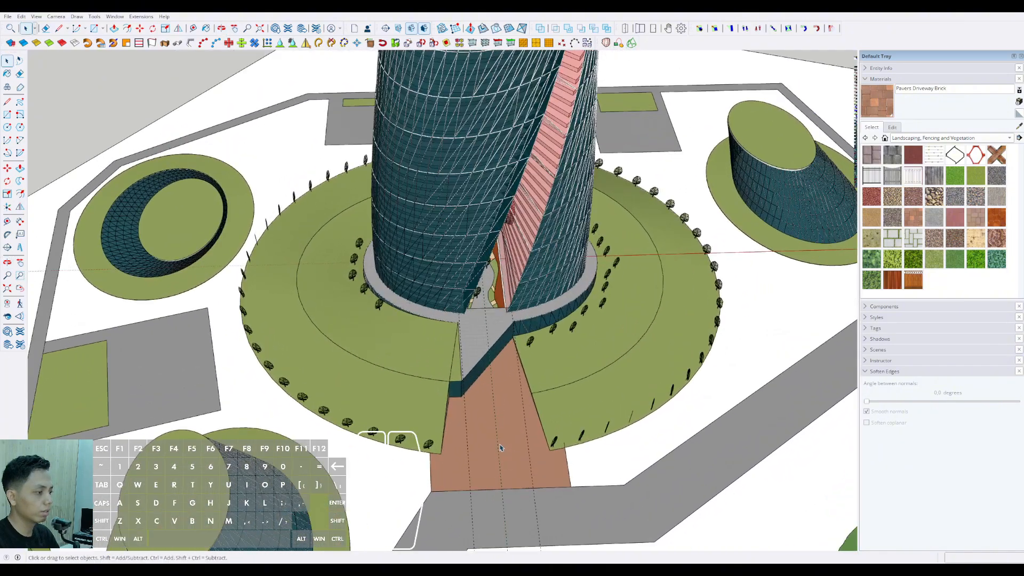
Step: Draw a circle centred on the guide line over the brick walkway and scale it into a flatter oval
{"action": "key", "text": "c"}
{"action": "scroll", "coordinate": [442, 419], "scroll_direction": "up", "scroll_amount": 4}
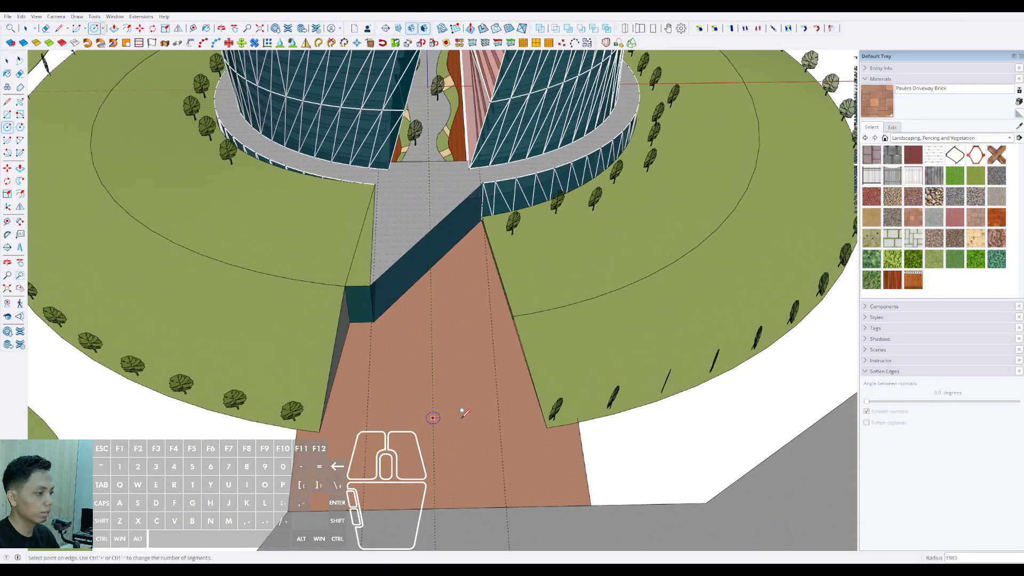
{"action": "left_click", "coordinate": [494, 414]}
{"action": "key", "text": "s"}
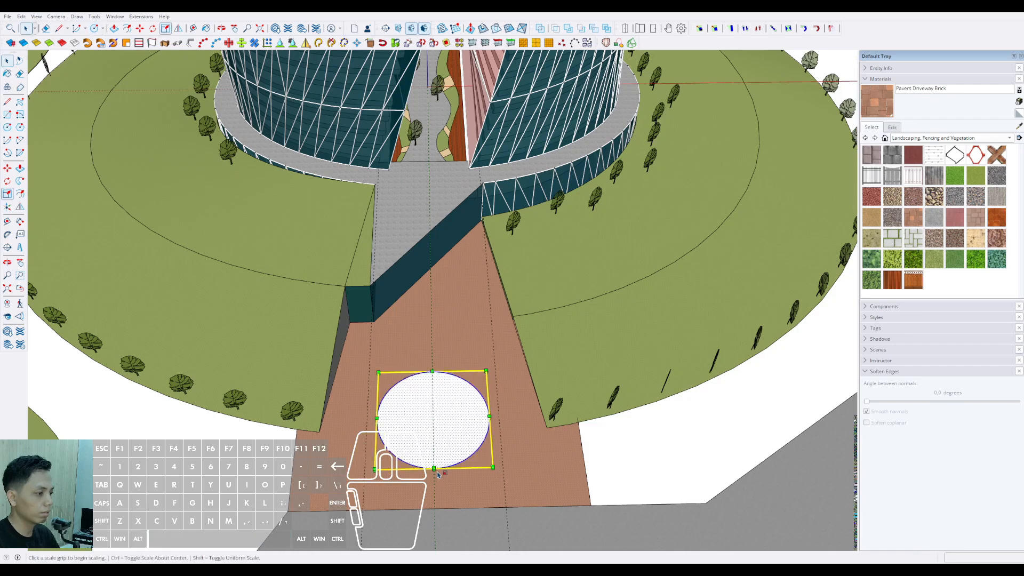
{"action": "left_click_drag", "start_coordinate": [433, 468], "coordinate": [434, 443]}
{"action": "left_click_drag", "start_coordinate": [432, 379], "coordinate": [433, 384]}
Step: Lower the oval onto the brick walkway, then cut it and paste it in place inside the ground group
{"action": "middle_click_drag", "start_coordinate": [433, 385], "coordinate": [351, 297]}
{"action": "left_click", "coordinate": [350, 288]}
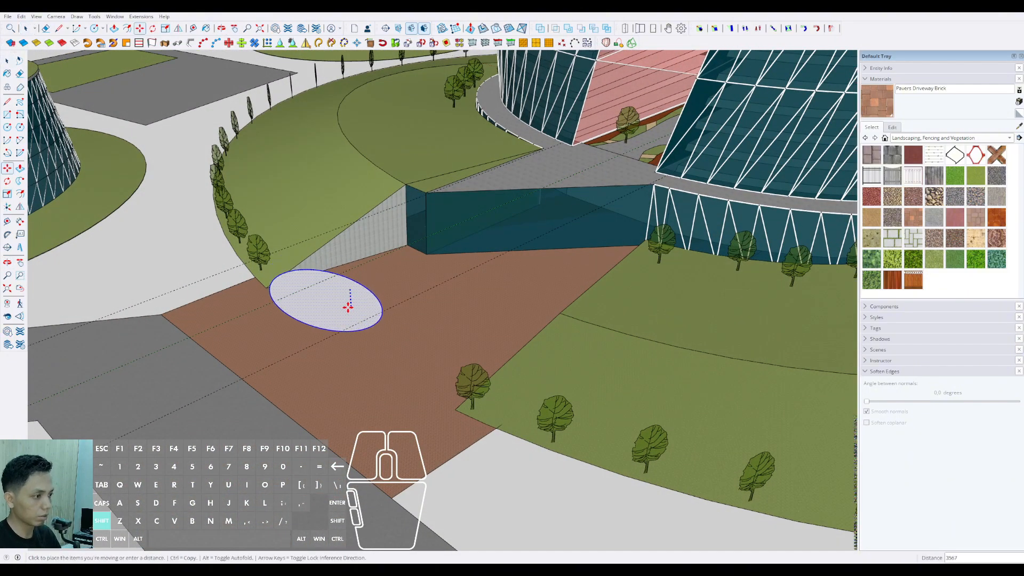
{"action": "left_click", "coordinate": [370, 418], "text": "shift"}
{"action": "scroll", "coordinate": [368, 384], "scroll_direction": "up", "scroll_amount": 3}
{"action": "key", "text": "space"}
{"action": "key", "text": "ctrl+x"}
{"action": "triple_click", "coordinate": [390, 369]}
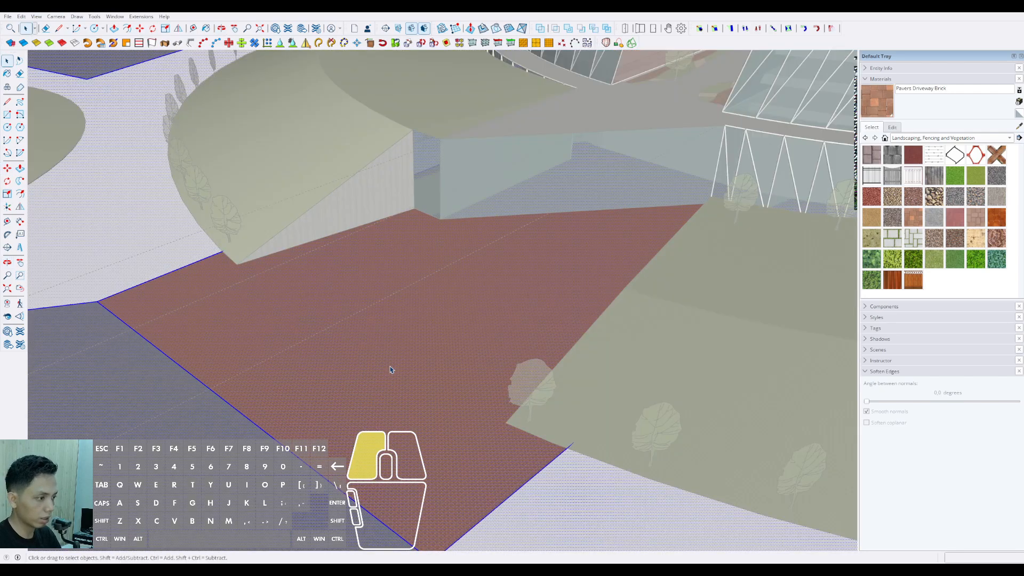
{"action": "left_click", "coordinate": [47, 80]}
{"action": "scroll", "coordinate": [613, 405], "scroll_direction": "down", "scroll_amount": 3}
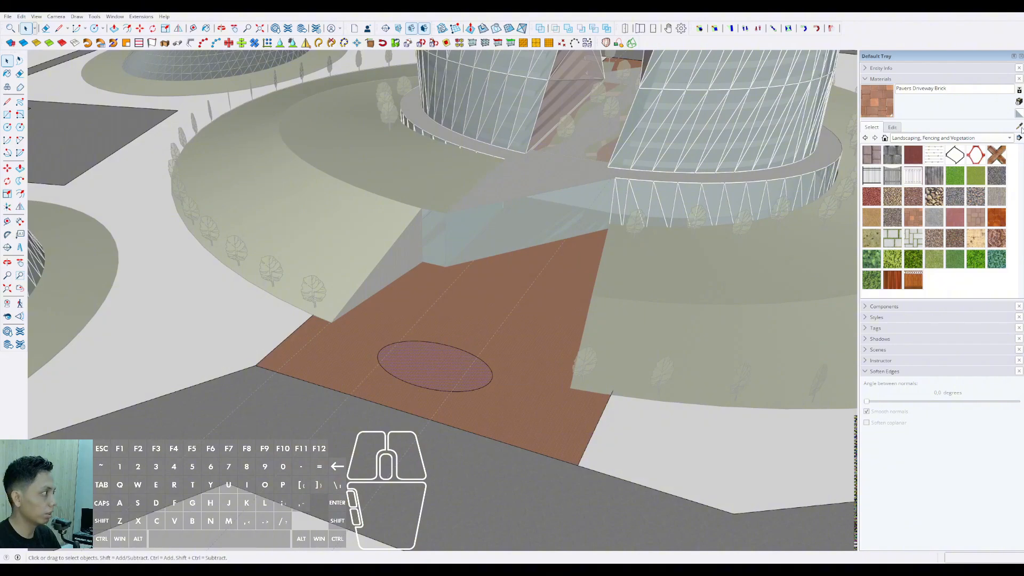
Step: Sample the Vegetation Grass material from the model and paint the oval on the entrance walkway
{"action": "left_click", "coordinate": [1019, 126]}
{"action": "scroll", "coordinate": [648, 269], "scroll_direction": "down", "scroll_amount": 1}
{"action": "left_click", "coordinate": [643, 270]}
{"action": "scroll", "coordinate": [498, 349], "scroll_direction": "up", "scroll_amount": 1}
{"action": "left_click", "coordinate": [494, 343]}
{"action": "key", "text": "space"}
Step: Close the ground group and review the entrance oval and the whole site around the towers
{"action": "scroll", "coordinate": [487, 350], "scroll_direction": "down", "scroll_amount": 3}
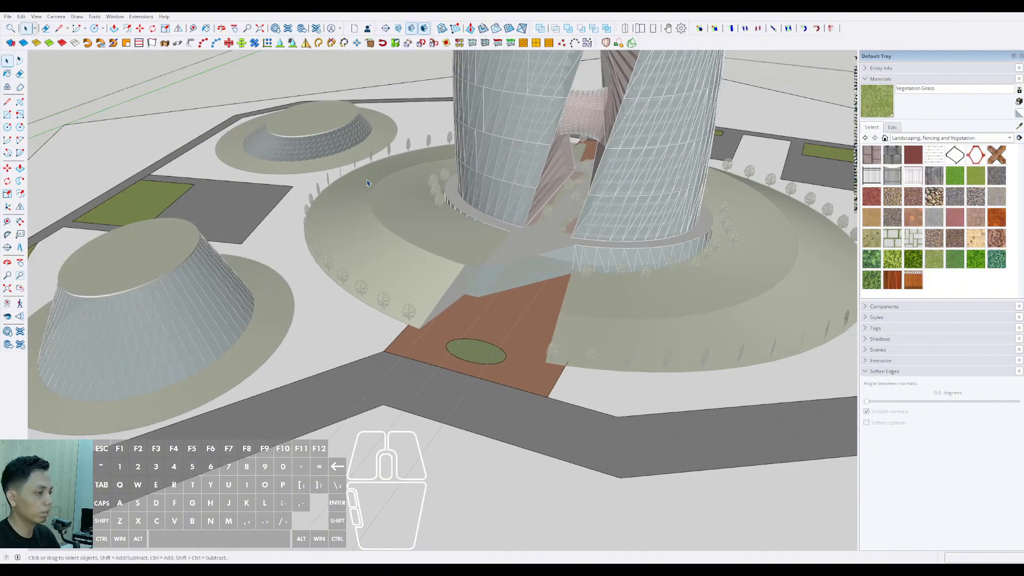
{"action": "scroll", "coordinate": [404, 208], "scroll_direction": "down", "scroll_amount": 3}
{"action": "middle_click_drag", "start_coordinate": [405, 208], "coordinate": [397, 277], "text": "shift"}
{"action": "left_click", "coordinate": [381, 106]}
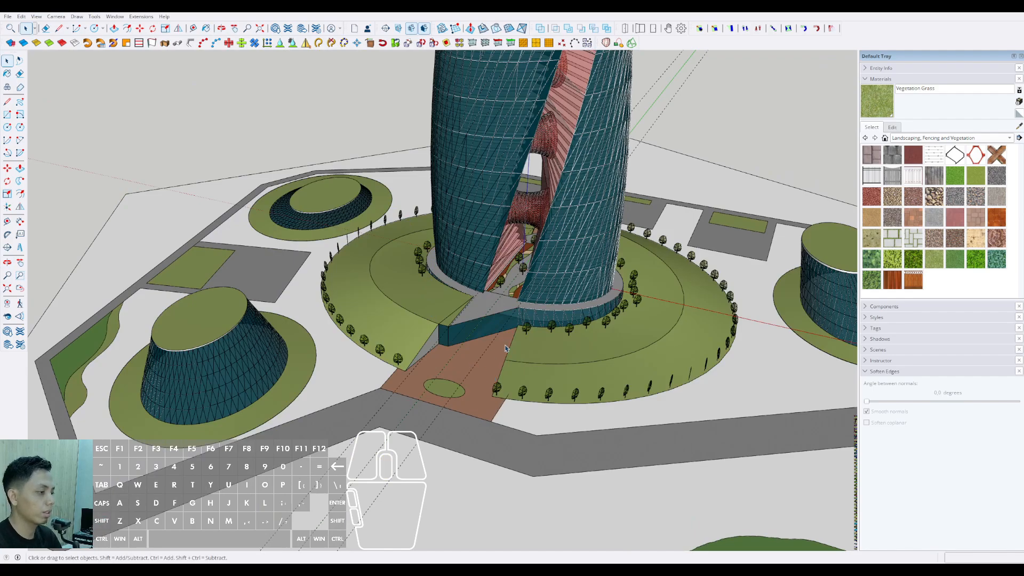
{"action": "scroll", "coordinate": [506, 348], "scroll_direction": "down", "scroll_amount": 2}
{"action": "middle_click_drag", "start_coordinate": [476, 365], "coordinate": [465, 443], "text": "shift"}
{"action": "scroll", "coordinate": [469, 443], "scroll_direction": "down", "scroll_amount": 2}
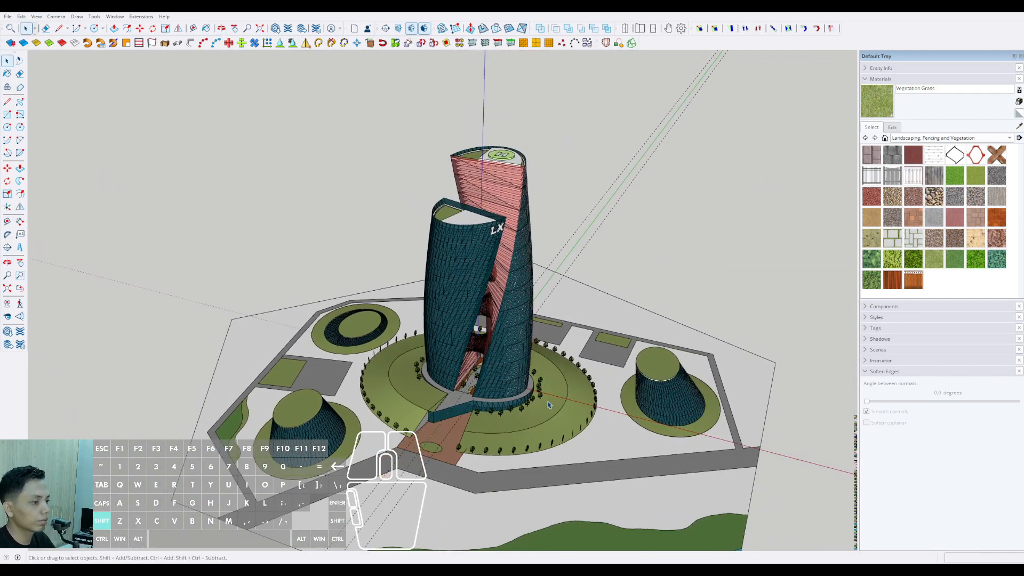
{"action": "middle_click_drag", "start_coordinate": [548, 405], "coordinate": [488, 442]}
{"action": "middle_click_drag", "start_coordinate": [499, 395], "coordinate": [523, 348]}
Step: Draw two nested freehand curves across the corner plot beside the road, behind the tapered building near the rectangular grass bed
{"action": "scroll", "coordinate": [613, 354], "scroll_direction": "up", "scroll_amount": 10}
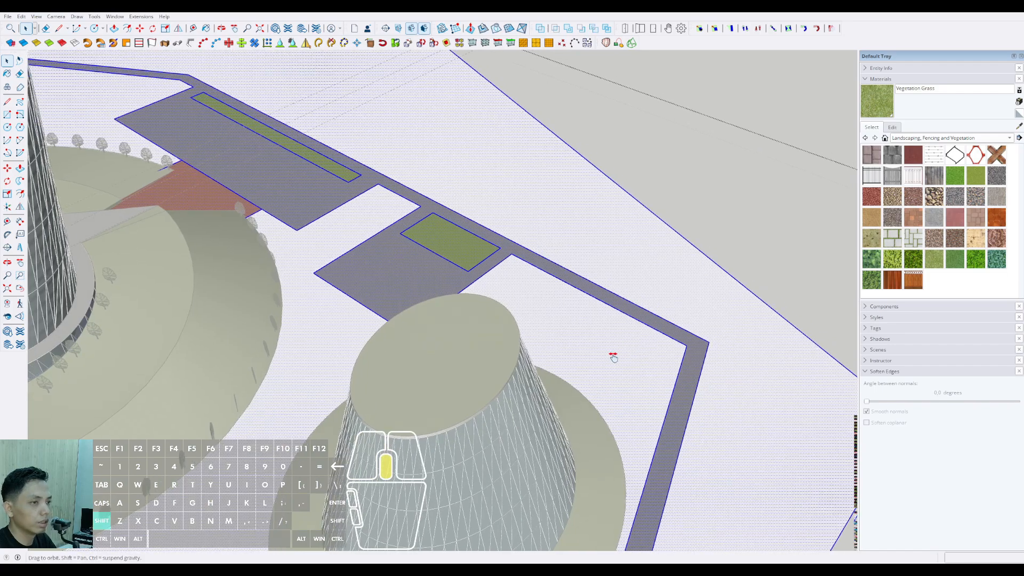
{"action": "middle_click_drag", "start_coordinate": [613, 357], "coordinate": [589, 367], "text": "shift"}
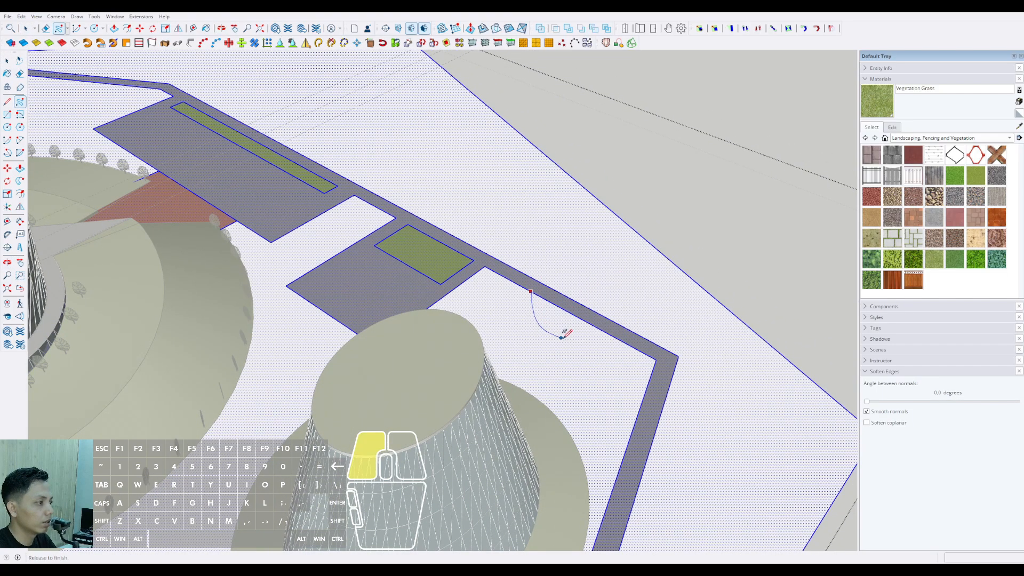
{"action": "left_click_drag", "start_coordinate": [636, 426], "coordinate": [635, 429]}
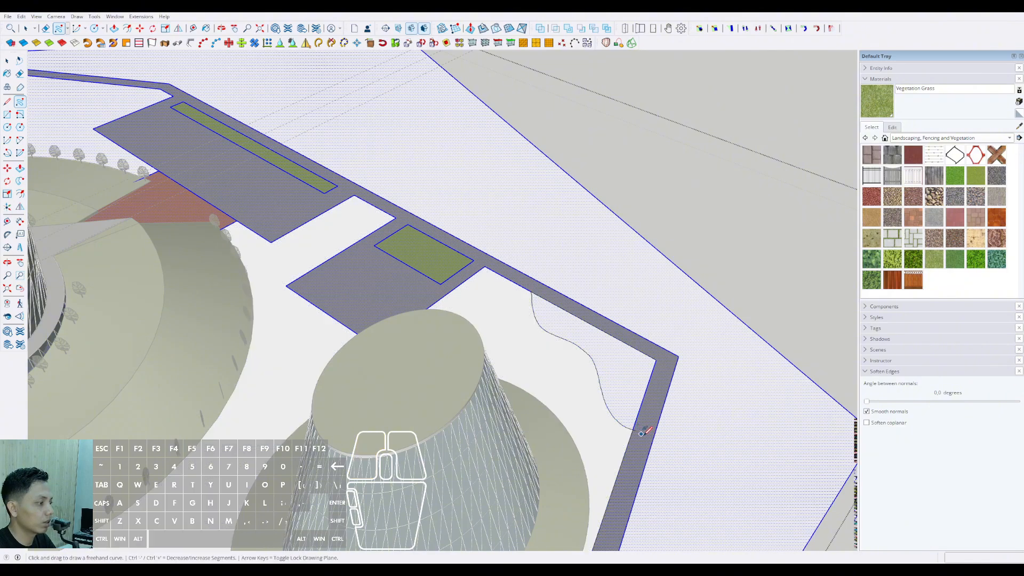
{"action": "scroll", "coordinate": [635, 429], "scroll_direction": "up", "scroll_amount": 3}
{"action": "scroll", "coordinate": [496, 214], "scroll_direction": "up", "scroll_amount": 2}
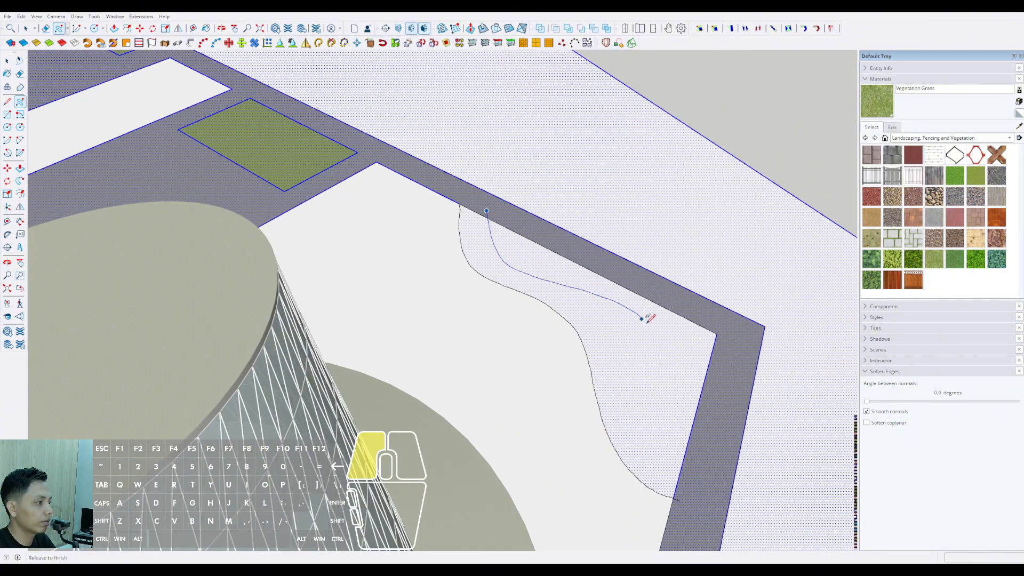
{"action": "left_click_drag", "start_coordinate": [692, 449], "coordinate": [691, 451]}
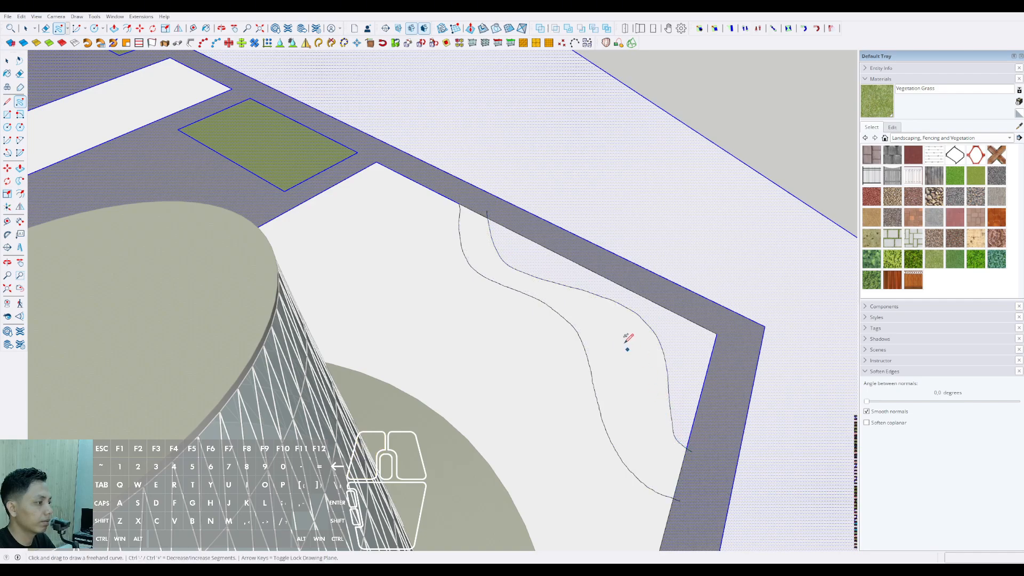
Step: Add a small third freehand curve in the same corner and erase the curve ends that overlap the road
{"action": "left_click_drag", "start_coordinate": [664, 301], "coordinate": [678, 339]}
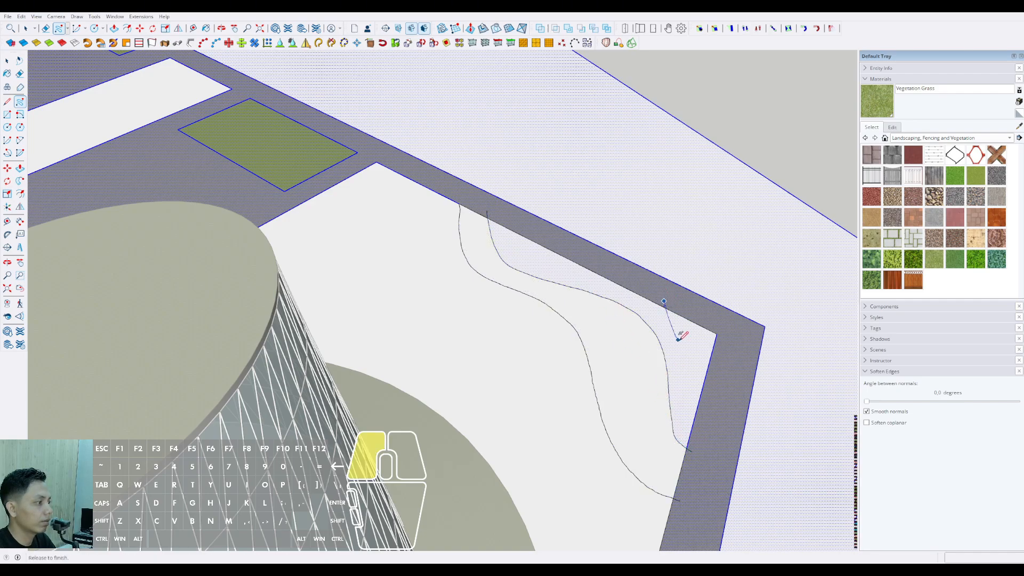
{"action": "left_click_drag", "start_coordinate": [712, 380], "coordinate": [713, 385]}
{"action": "scroll", "coordinate": [703, 342], "scroll_direction": "down", "scroll_amount": 3}
{"action": "scroll", "coordinate": [702, 341], "scroll_direction": "up", "scroll_amount": 2}
{"action": "key", "text": "e"}
{"action": "left_click_drag", "start_coordinate": [696, 347], "coordinate": [703, 353]}
{"action": "scroll", "coordinate": [688, 307], "scroll_direction": "up", "scroll_amount": 3}
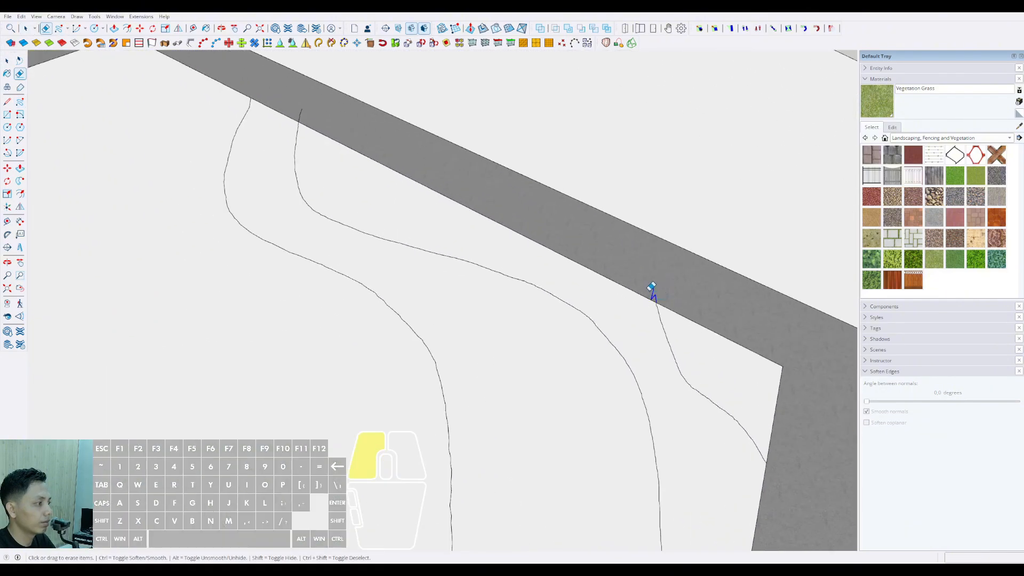
Step: Paint the curved sections of the corner planting bed with the Vegetation Grass material
{"action": "scroll", "coordinate": [652, 288], "scroll_direction": "down", "scroll_amount": 8}
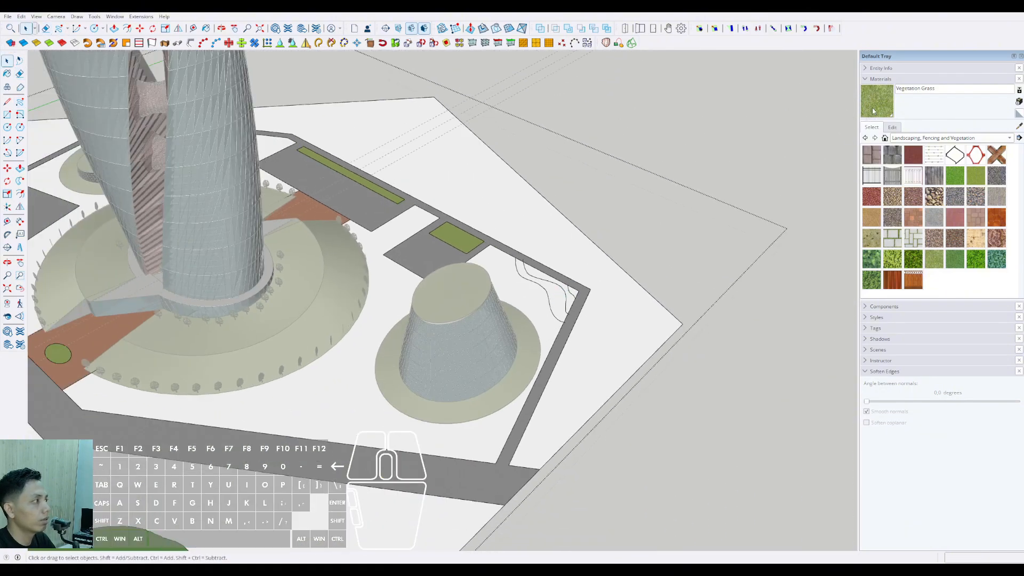
{"action": "left_click", "coordinate": [874, 110]}
{"action": "scroll", "coordinate": [578, 269], "scroll_direction": "up", "scroll_amount": 4}
{"action": "left_click", "coordinate": [559, 298]}
{"action": "scroll", "coordinate": [573, 297], "scroll_direction": "up", "scroll_amount": 2}
{"action": "left_click", "coordinate": [567, 310]}
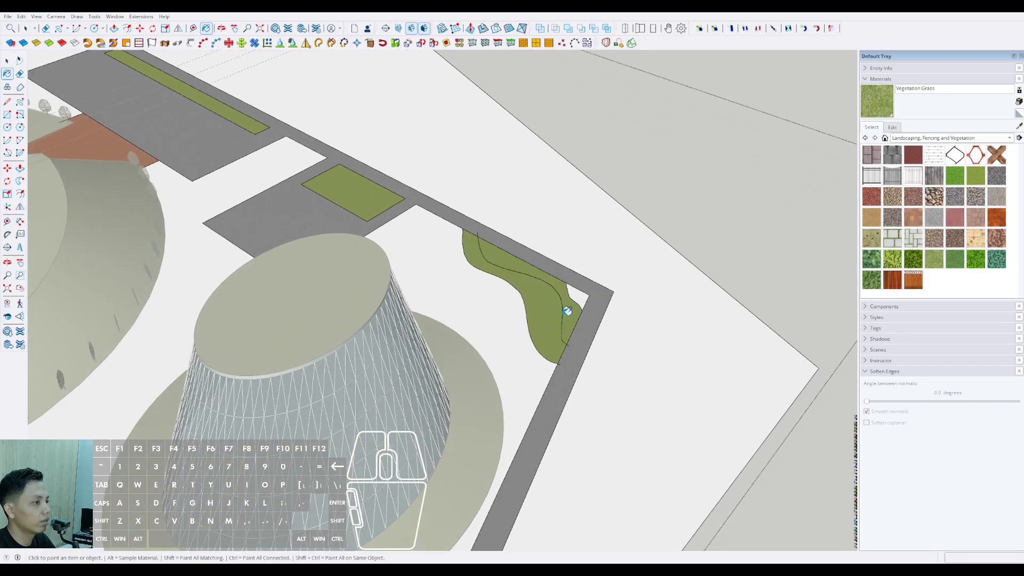
Step: Sample the Vegetation Grass Artificial material from the riverbank and paint the inner sections of the corner planting bed with it
{"action": "key", "text": "space"}
{"action": "scroll", "coordinate": [569, 314], "scroll_direction": "down", "scroll_amount": 2}
{"action": "mouse_move", "coordinate": [305, 331]}
{"action": "middle_mouse_down"}
{"action": "mouse_move", "coordinate": [396, 281]}
{"action": "mouse_move", "coordinate": [501, 179]}
{"action": "middle_mouse_up"}
{"action": "left_click", "coordinate": [341, 459]}
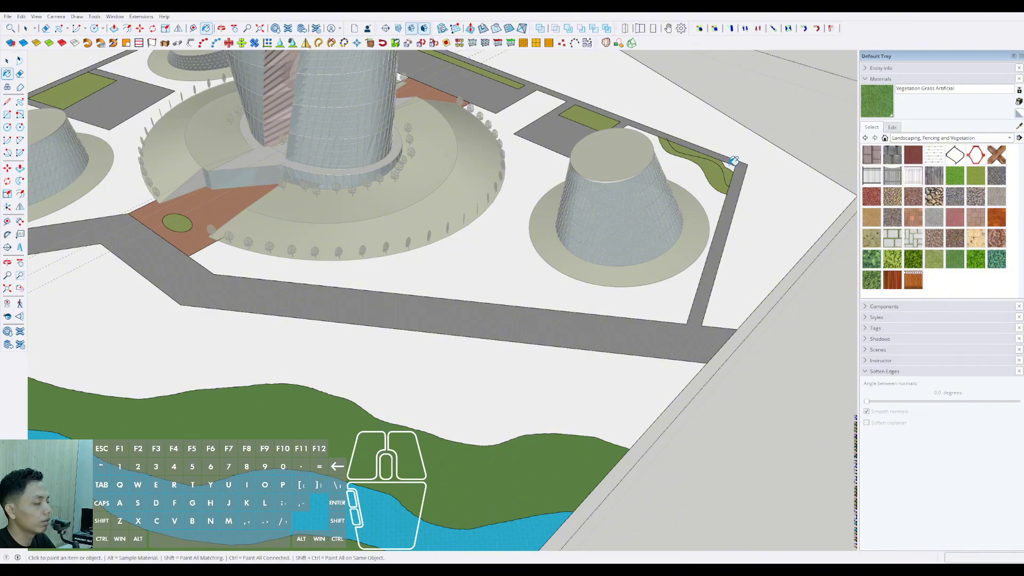
{"action": "scroll", "coordinate": [730, 164], "scroll_direction": "up", "scroll_amount": 1}
{"action": "middle_click_drag", "start_coordinate": [729, 164], "coordinate": [709, 203], "text": "shift"}
{"action": "scroll", "coordinate": [709, 203], "scroll_direction": "up", "scroll_amount": 3}
{"action": "left_click", "coordinate": [708, 210]}
{"action": "left_click", "coordinate": [697, 220]}
{"action": "key", "text": "space"}
{"action": "scroll", "coordinate": [691, 222], "scroll_direction": "down", "scroll_amount": 2}
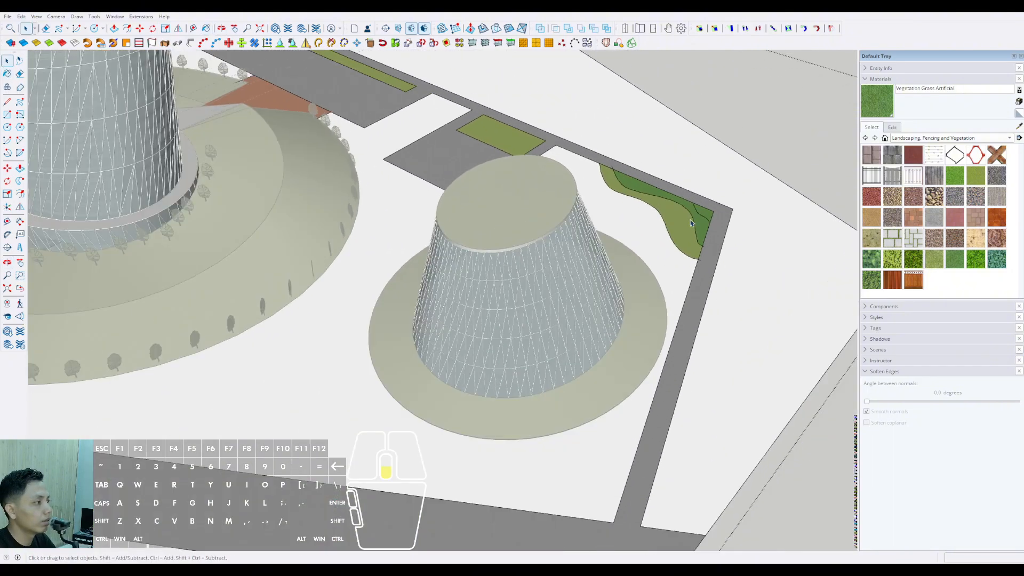
Step: Close the ground group and review the planting beds and the whole site around the towers
{"action": "scroll", "coordinate": [691, 222], "scroll_direction": "down", "scroll_amount": 3}
{"action": "left_click", "coordinate": [743, 160]}
{"action": "scroll", "coordinate": [633, 229], "scroll_direction": "down", "scroll_amount": 1}
{"action": "middle_click_drag", "start_coordinate": [633, 229], "coordinate": [660, 312]}
{"action": "scroll", "coordinate": [418, 290], "scroll_direction": "down", "scroll_amount": 1}
{"action": "middle_click_drag", "start_coordinate": [419, 290], "coordinate": [238, 276], "text": "shift"}
{"action": "scroll", "coordinate": [527, 369], "scroll_direction": "up", "scroll_amount": 2}
{"action": "middle_click_drag", "start_coordinate": [526, 369], "coordinate": [488, 383], "text": "shift"}
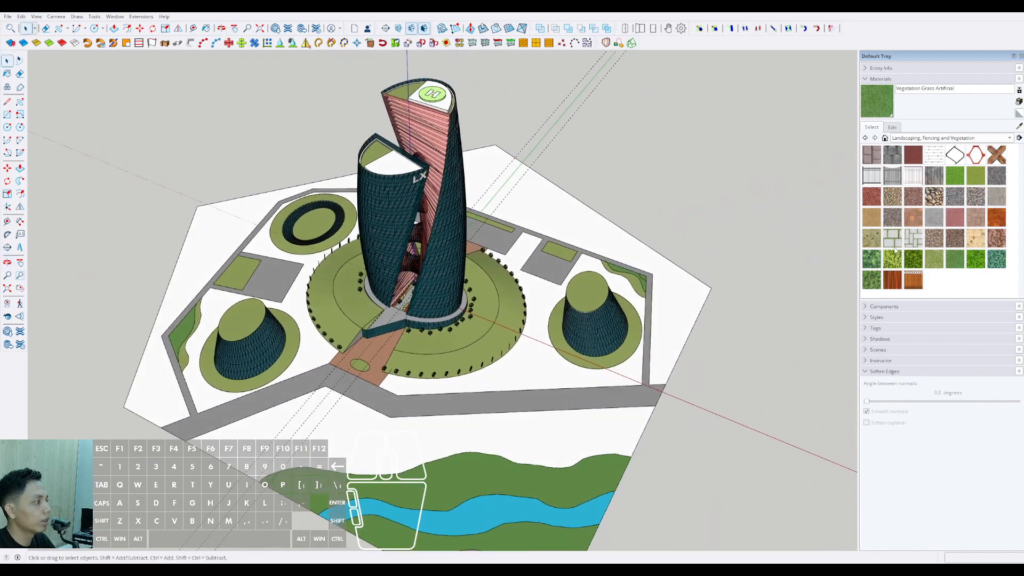
Step: Paint the remaining white ground around the towers and outside the road with Pavers Flagstone Gray inside the ground group
{"action": "left_click", "coordinate": [934, 217]}
{"action": "mouse_move", "coordinate": [531, 337]}
{"action": "middle_mouse_down"}
{"action": "mouse_move", "coordinate": [494, 329]}
{"action": "mouse_move", "coordinate": [495, 310]}
{"action": "middle_mouse_up"}
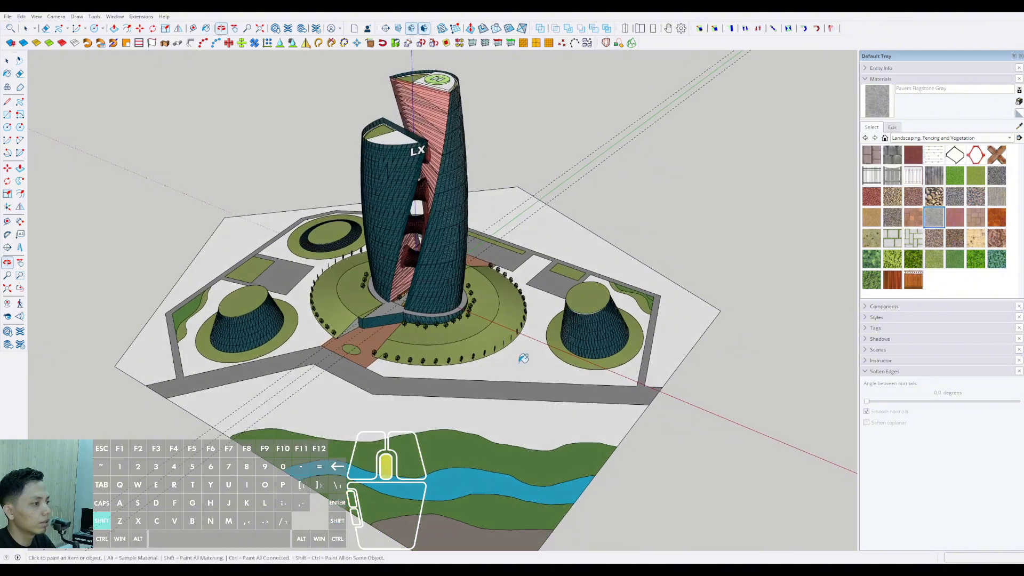
{"action": "middle_click_drag", "start_coordinate": [523, 358], "coordinate": [560, 411], "text": "shift"}
{"action": "key", "text": "space"}
{"action": "left_click", "coordinate": [568, 414]}
{"action": "double_click", "coordinate": [568, 414]}
{"action": "left_click", "coordinate": [577, 418]}
{"action": "key", "text": "b"}
{"action": "left_click", "coordinate": [591, 400]}
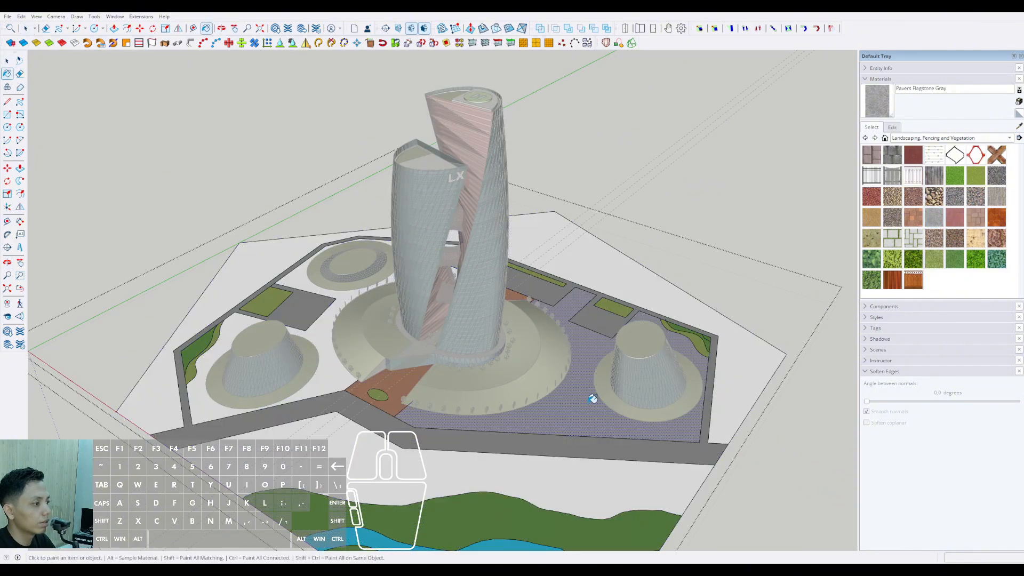
{"action": "scroll", "coordinate": [587, 402], "scroll_direction": "down", "scroll_amount": 2}
{"action": "key", "text": "space"}
{"action": "middle_click_drag", "start_coordinate": [388, 383], "coordinate": [533, 405]}
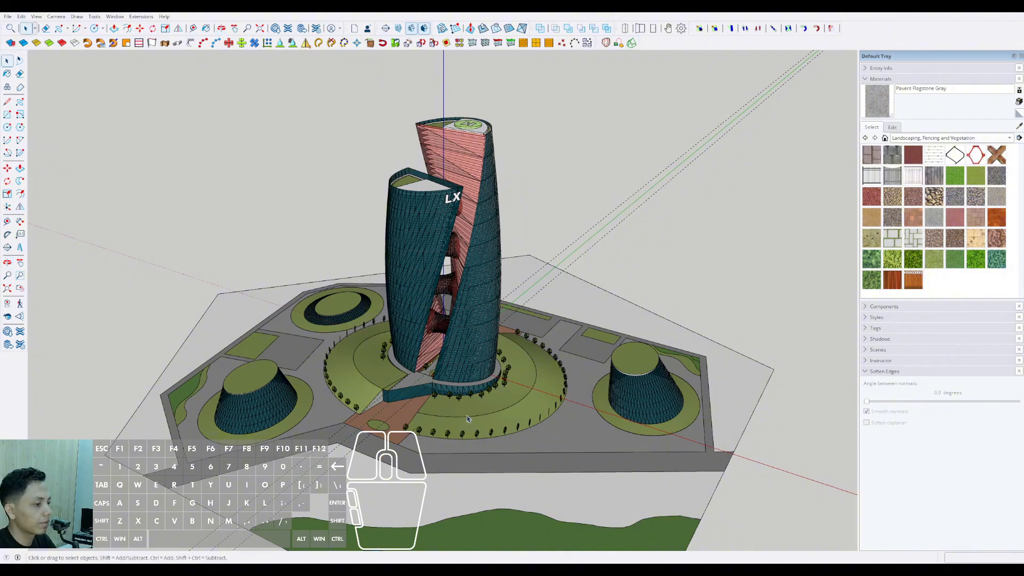
Step: Paint the strip between the front road and the riverbank with Groundcover Bark Chips, then close the ground group
{"action": "middle_click_drag", "start_coordinate": [467, 419], "coordinate": [690, 366]}
{"action": "scroll", "coordinate": [645, 395], "scroll_direction": "up", "scroll_amount": 1}
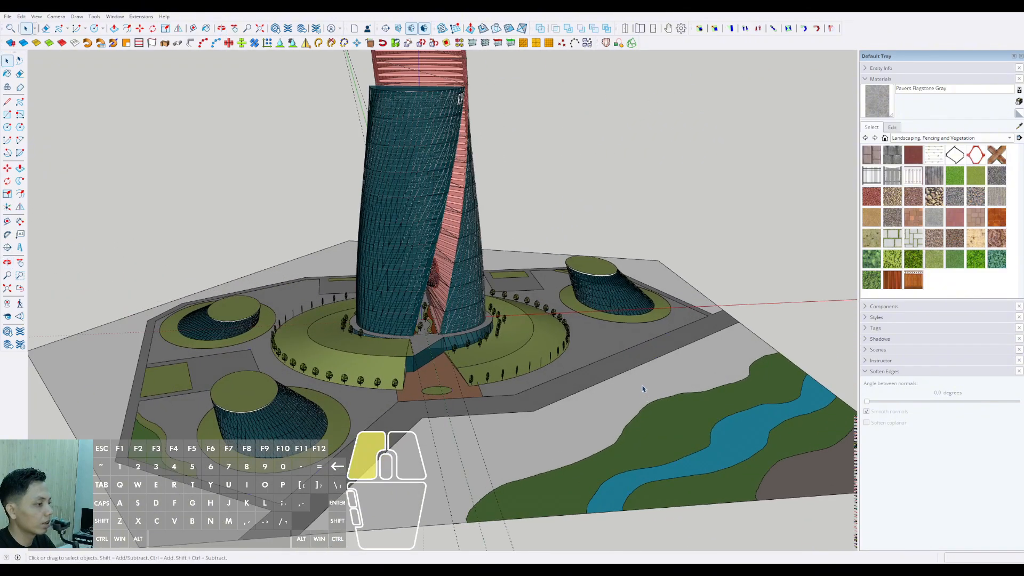
{"action": "double_click", "coordinate": [643, 389]}
{"action": "left_click", "coordinate": [996, 176]}
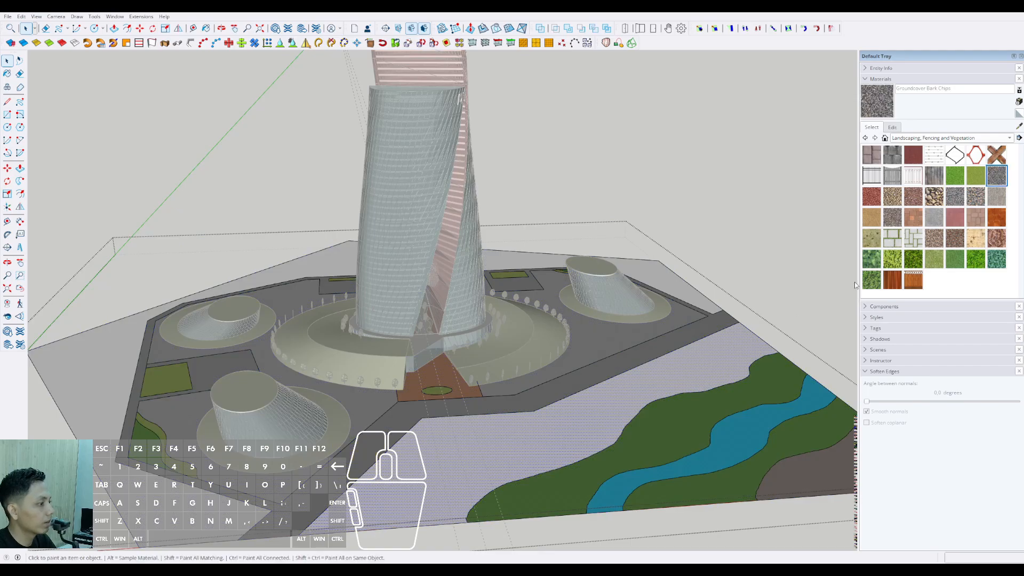
{"action": "left_click", "coordinate": [718, 361]}
{"action": "key", "text": "space"}
{"action": "scroll", "coordinate": [720, 363], "scroll_direction": "down", "scroll_amount": 2}
{"action": "left_click", "coordinate": [759, 265]}
{"action": "middle_click_drag", "start_coordinate": [723, 346], "coordinate": [368, 403]}
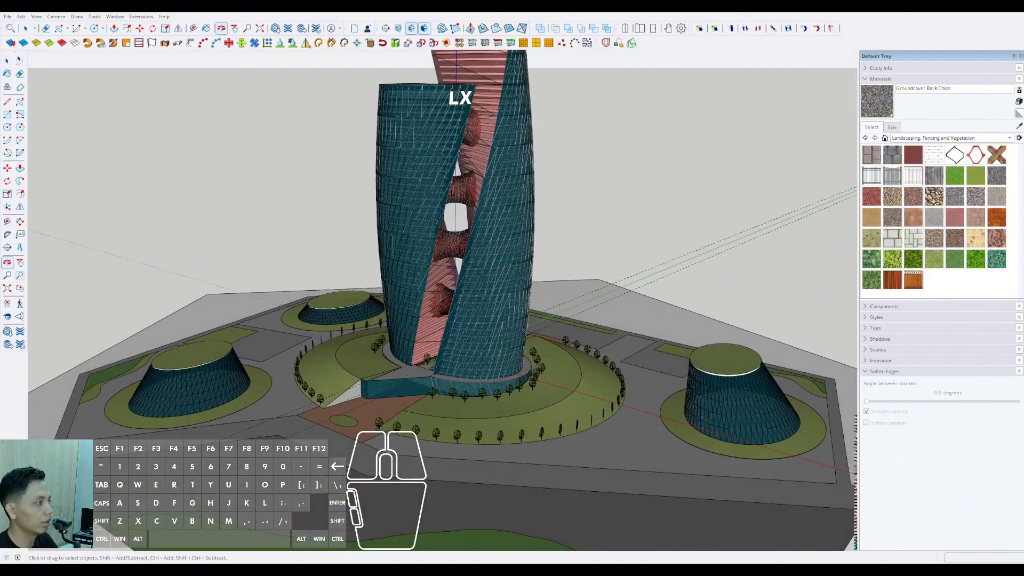
Step: Browse the Components Sampler for people and place the first standing figure on the paving in front of the central grass mound
{"action": "left_click", "coordinate": [1010, 139]}
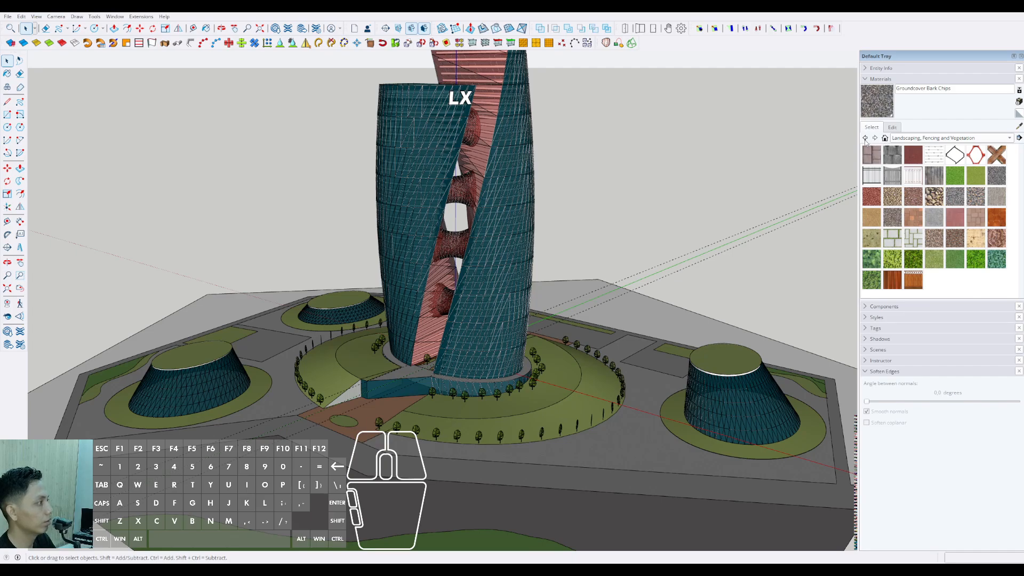
{"action": "left_click", "coordinate": [866, 78]}
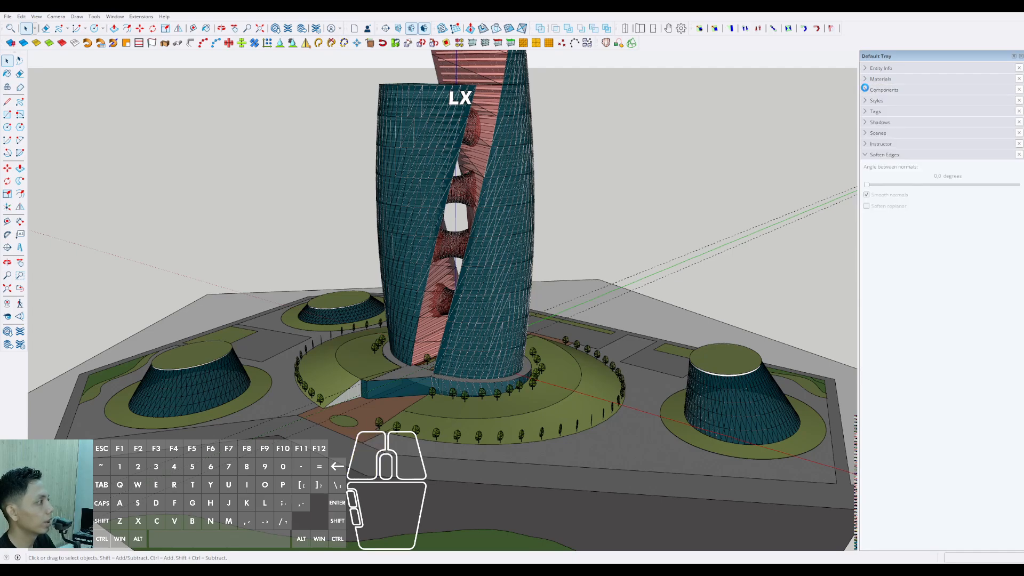
{"action": "left_click", "coordinate": [866, 89]}
{"action": "scroll", "coordinate": [912, 181], "scroll_direction": "up", "scroll_amount": 5}
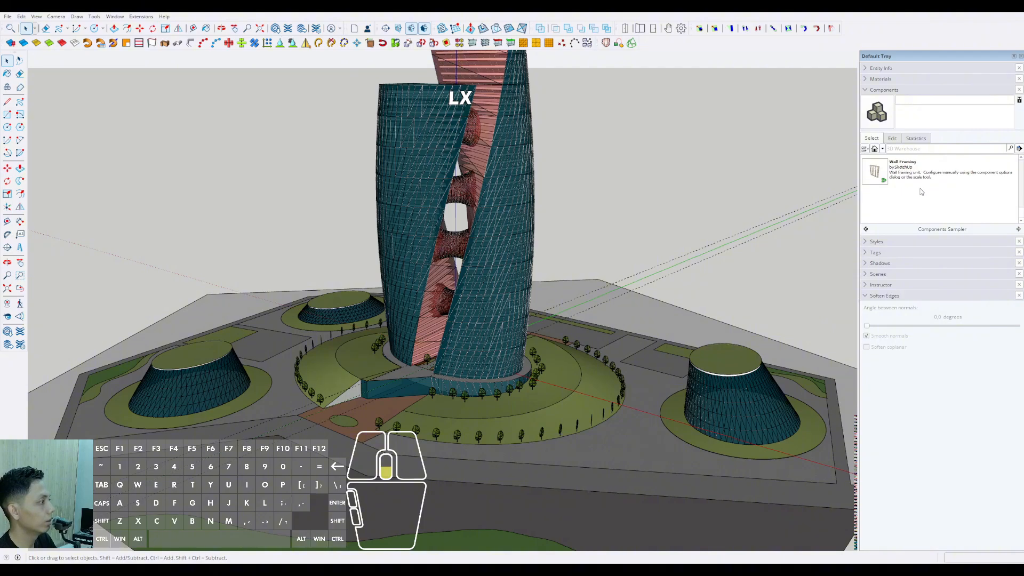
{"action": "scroll", "coordinate": [905, 194], "scroll_direction": "up", "scroll_amount": 3}
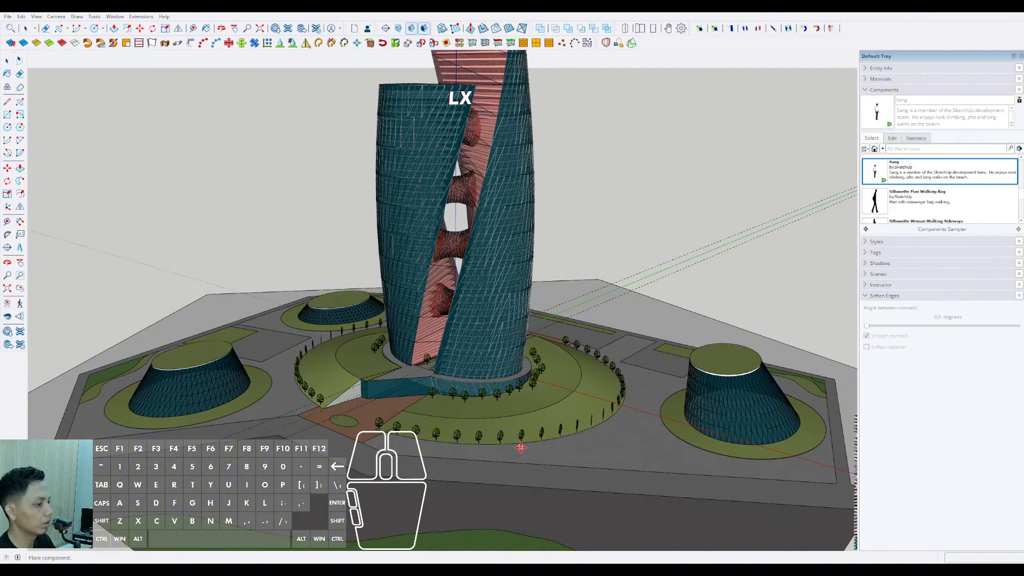
{"action": "scroll", "coordinate": [582, 450], "scroll_direction": "up", "scroll_amount": 6}
{"action": "scroll", "coordinate": [585, 467], "scroll_direction": "up", "scroll_amount": 2}
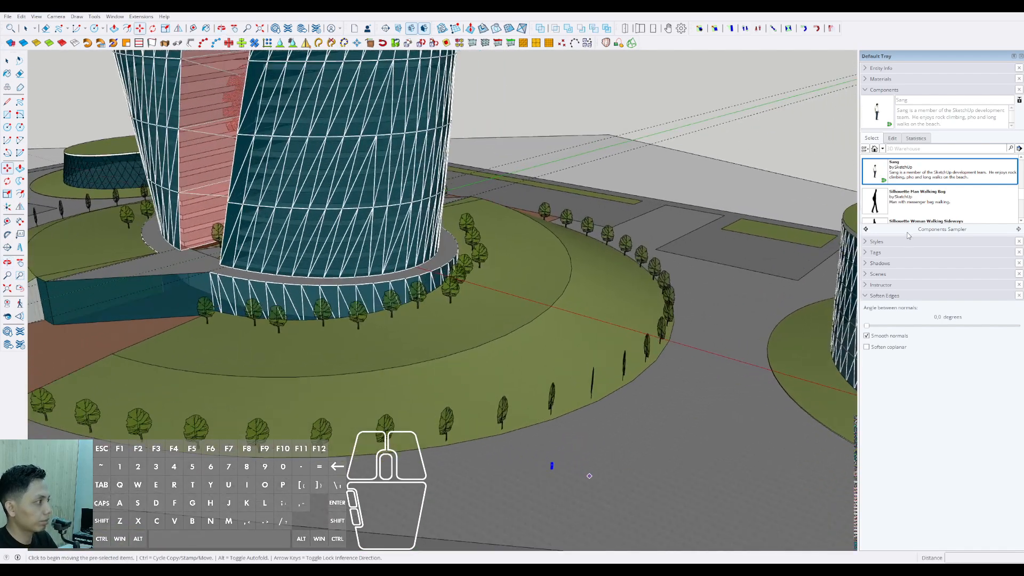
Step: Place a Silhouette Man Walking Bag and a Silhouette Woman Walking Sideways next to the first figure on the paving
{"action": "scroll", "coordinate": [579, 468], "scroll_direction": "up", "scroll_amount": 2}
{"action": "left_click", "coordinate": [560, 479]}
{"action": "scroll", "coordinate": [890, 201], "scroll_direction": "down", "scroll_amount": 1}
{"action": "left_click", "coordinate": [890, 202]}
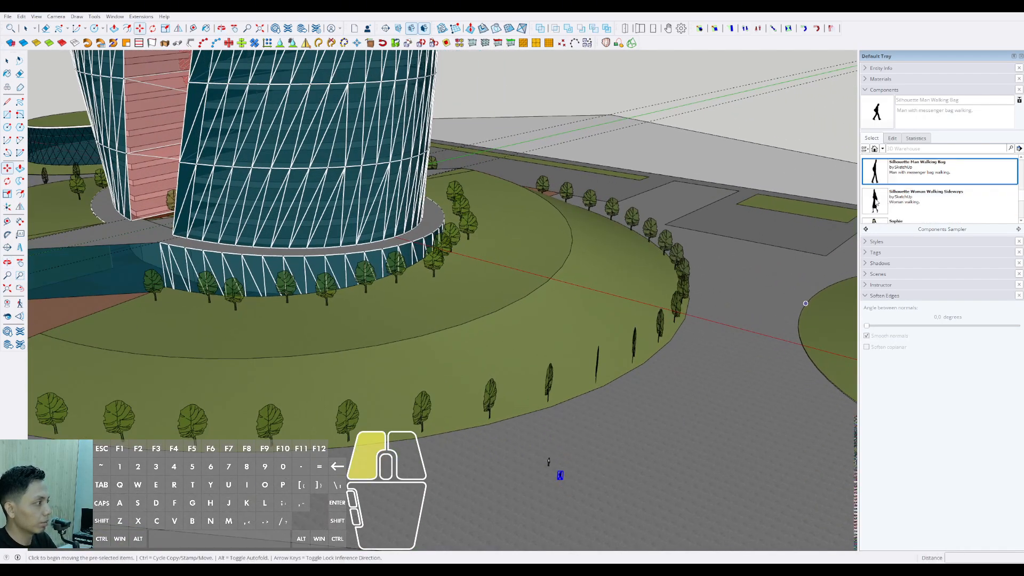
{"action": "scroll", "coordinate": [576, 472], "scroll_direction": "up", "scroll_amount": 1}
{"action": "left_click", "coordinate": [576, 472]}
Step: Place four different standing people from the Components Sampler around the walking silhouettes on the paving
{"action": "scroll", "coordinate": [898, 203], "scroll_direction": "down", "scroll_amount": 2}
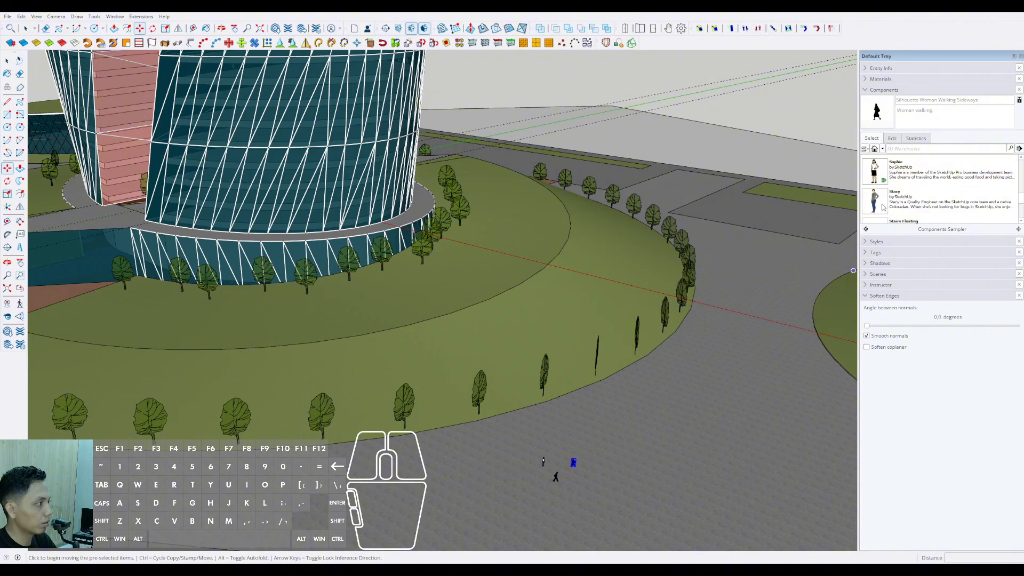
{"action": "left_click", "coordinate": [882, 205]}
{"action": "scroll", "coordinate": [893, 196], "scroll_direction": "down", "scroll_amount": 3}
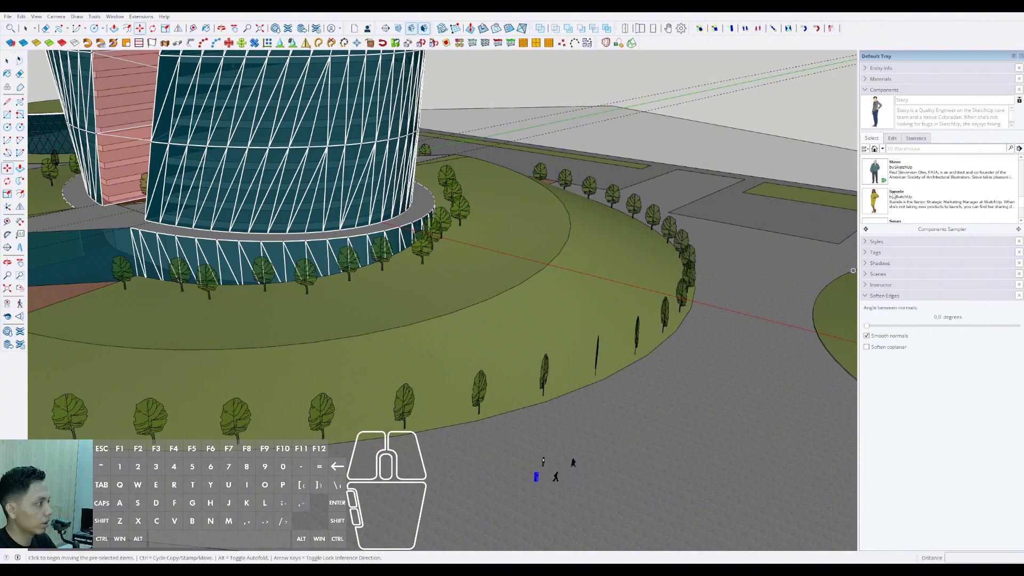
{"action": "left_click", "coordinate": [877, 176]}
{"action": "scroll", "coordinate": [895, 207], "scroll_direction": "down", "scroll_amount": 1}
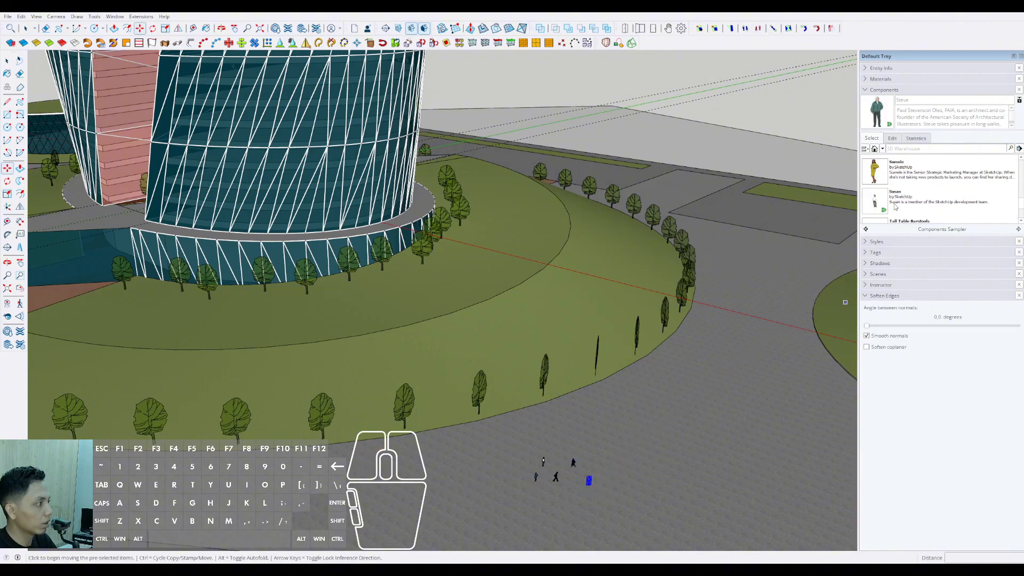
{"action": "left_click", "coordinate": [874, 203]}
{"action": "scroll", "coordinate": [901, 189], "scroll_direction": "down", "scroll_amount": 2}
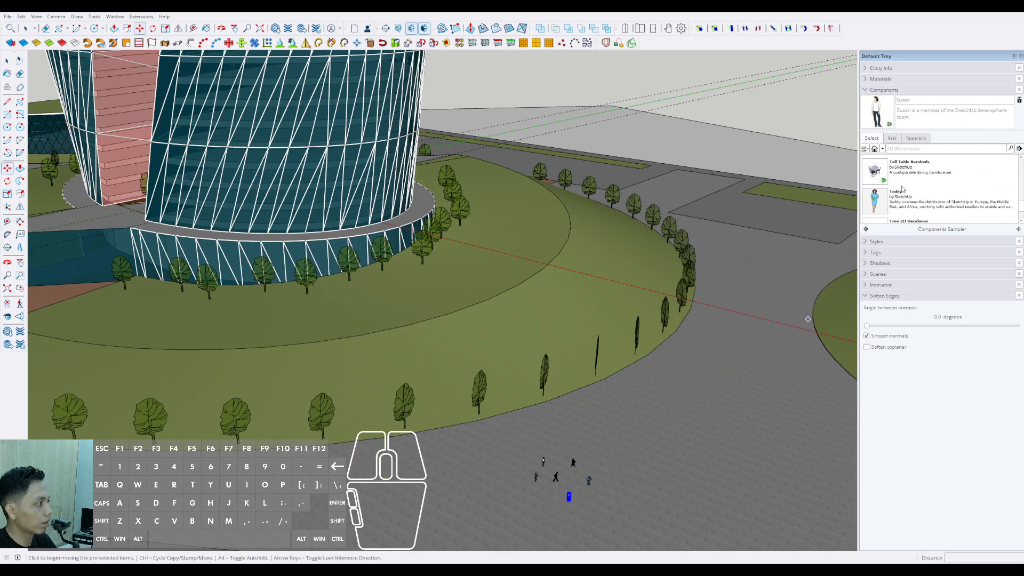
{"action": "left_click", "coordinate": [877, 202]}
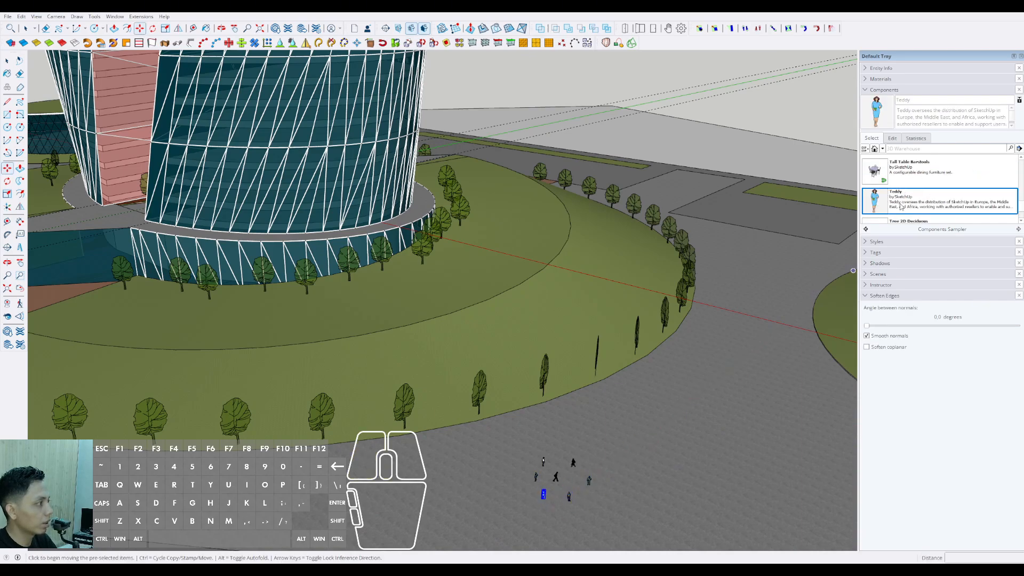
Step: Add another standing woman and a second Silhouette Woman Walking Sideways to the outer side of the crowd
{"action": "scroll", "coordinate": [900, 207], "scroll_direction": "down", "scroll_amount": 2}
{"action": "scroll", "coordinate": [907, 205], "scroll_direction": "up", "scroll_amount": 8}
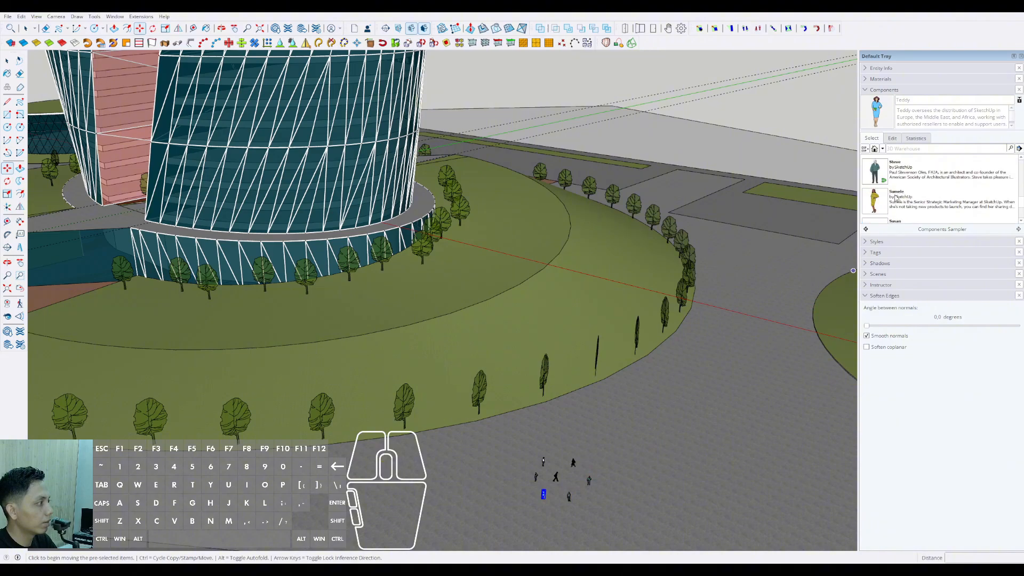
{"action": "left_click", "coordinate": [879, 176]}
{"action": "scroll", "coordinate": [604, 496], "scroll_direction": "up", "scroll_amount": 1}
{"action": "left_click", "coordinate": [604, 498]}
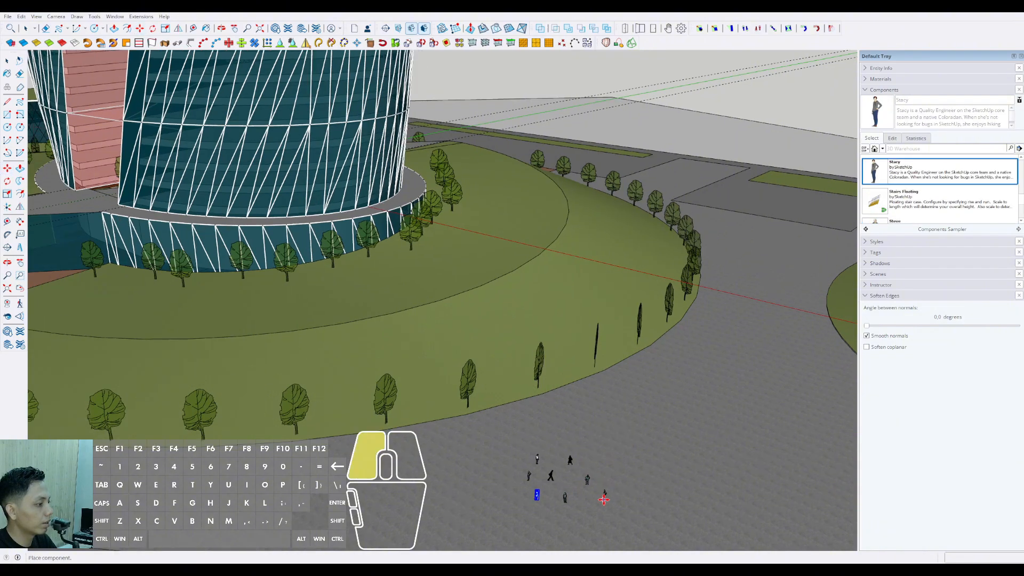
{"action": "scroll", "coordinate": [897, 187], "scroll_direction": "up", "scroll_amount": 1}
{"action": "left_click", "coordinate": [901, 171]}
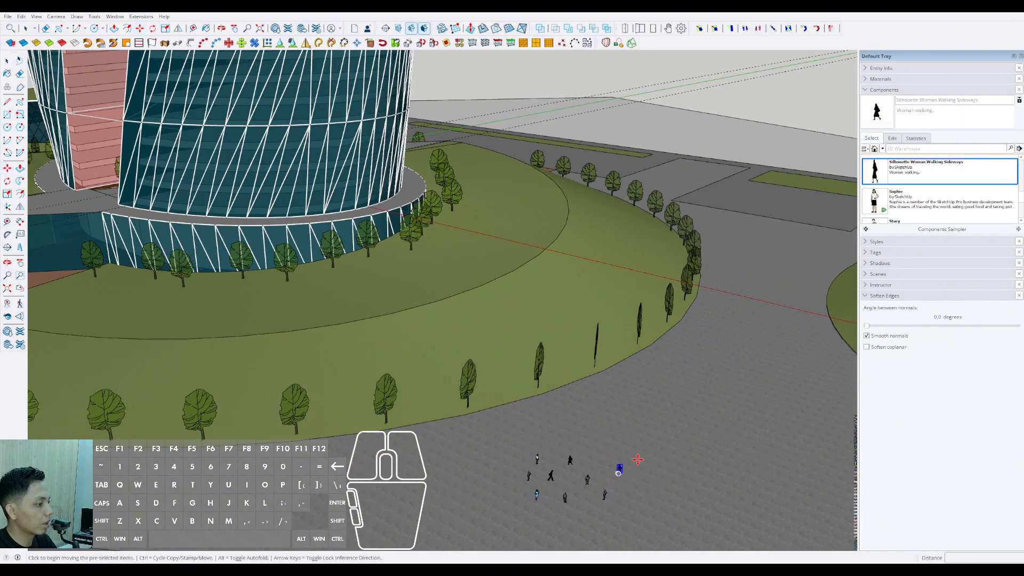
Step: Extend the crowd with a repeat of the first standing figure, a second Silhouette Man Walking Bag and a new standing man
{"action": "scroll", "coordinate": [892, 186], "scroll_direction": "up", "scroll_amount": 2}
{"action": "left_click", "coordinate": [876, 175]}
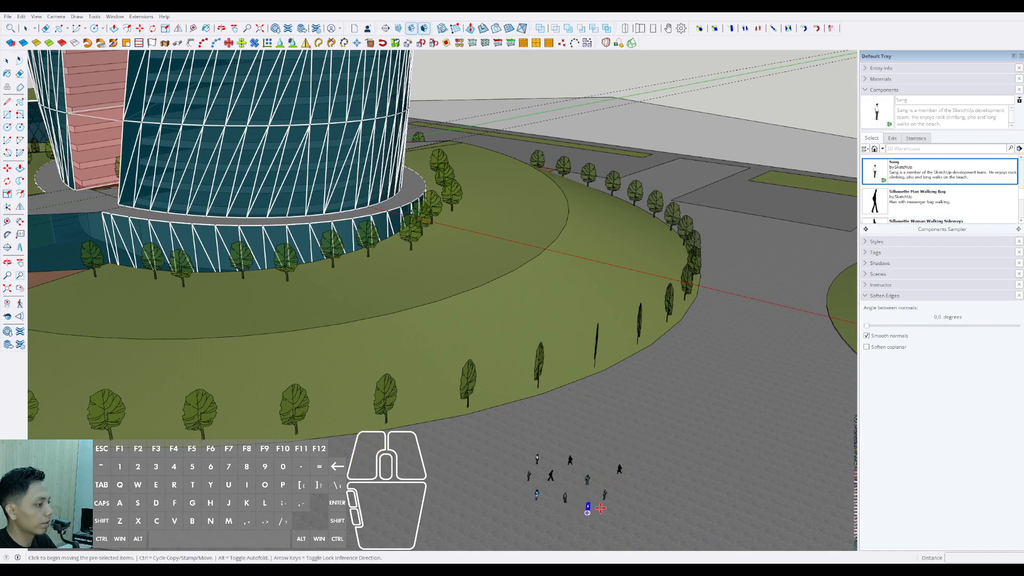
{"action": "left_click", "coordinate": [881, 205]}
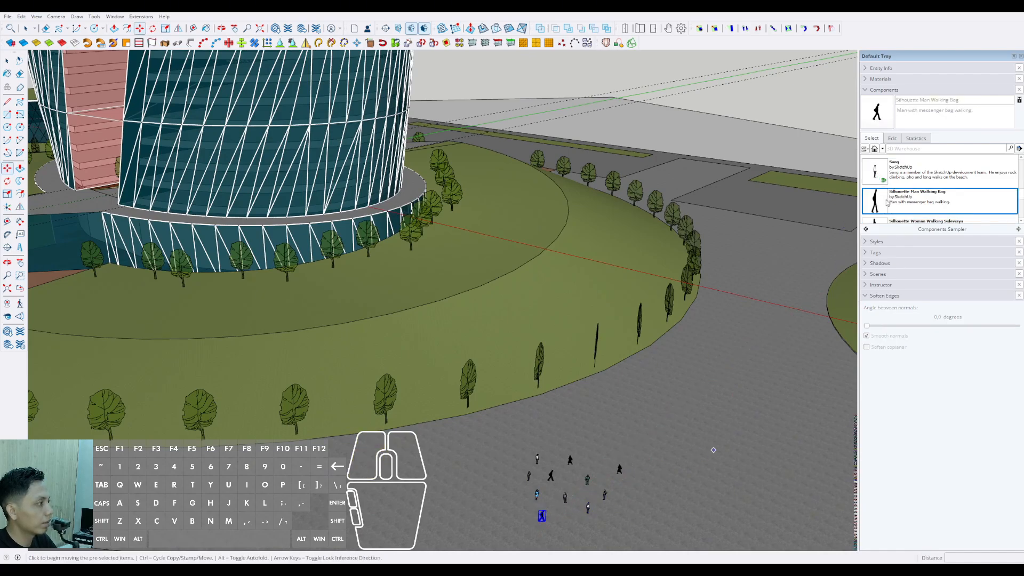
{"action": "scroll", "coordinate": [887, 203], "scroll_direction": "up", "scroll_amount": 2}
{"action": "left_click", "coordinate": [521, 497]}
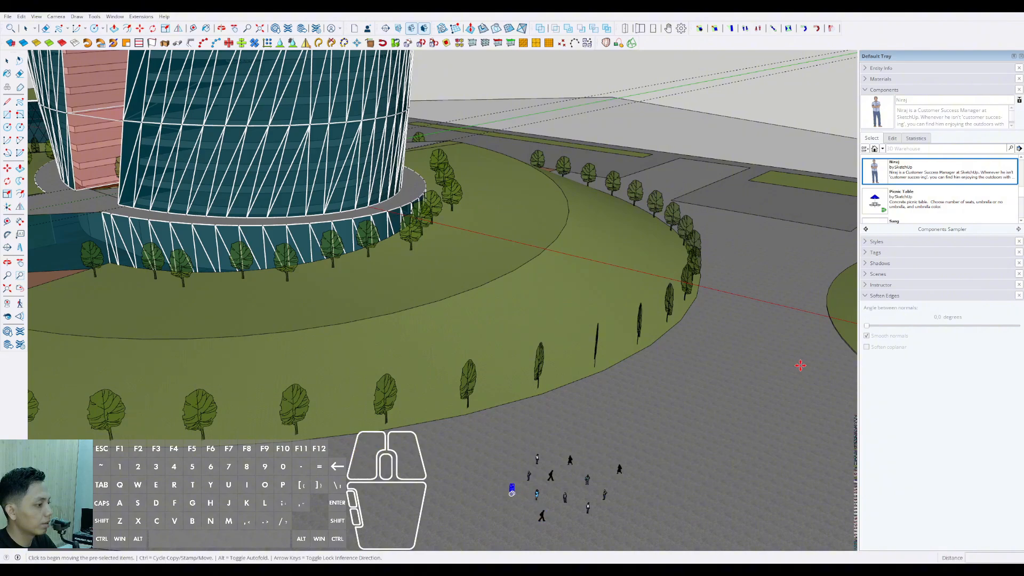
Step: Place another standing person and a further Silhouette Man Walking Bag at the edge of the crowd on the paving
{"action": "scroll", "coordinate": [906, 195], "scroll_direction": "down", "scroll_amount": 1}
{"action": "left_click", "coordinate": [631, 495]}
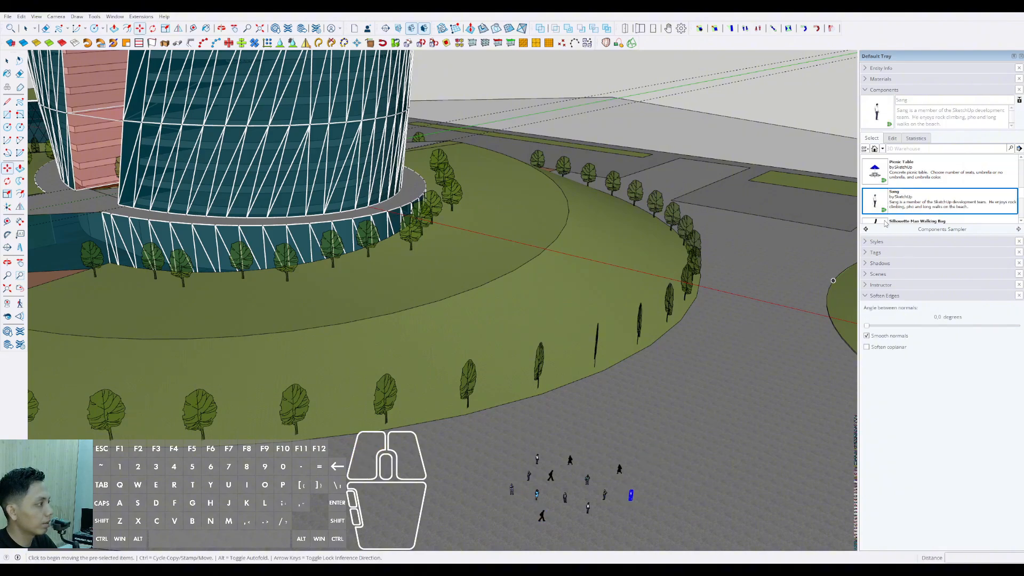
{"action": "scroll", "coordinate": [939, 192], "scroll_direction": "down", "scroll_amount": 2}
{"action": "left_click", "coordinate": [917, 169]}
{"action": "left_click", "coordinate": [572, 521]}
Step: Select the whole crowd and copy it twice across the paving towards the neighbouring cone-shaped building
{"action": "scroll", "coordinate": [567, 405], "scroll_direction": "down", "scroll_amount": 3}
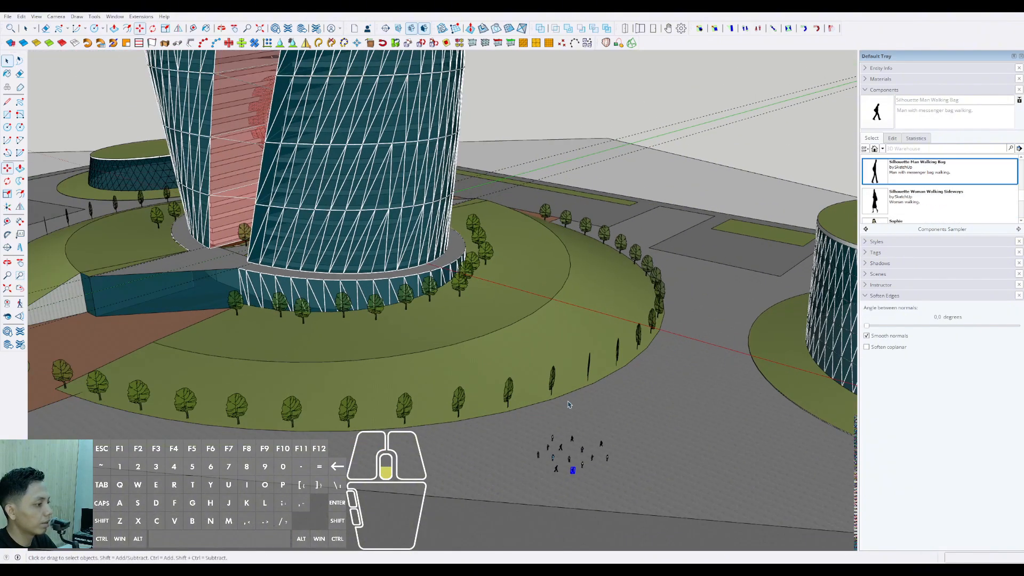
{"action": "middle_click_drag", "start_coordinate": [567, 405], "coordinate": [570, 453]}
{"action": "key", "text": "space"}
{"action": "left_click", "coordinate": [635, 527]}
{"action": "left_click_drag", "start_coordinate": [635, 530], "coordinate": [525, 454]}
{"action": "middle_click_drag", "start_coordinate": [605, 496], "coordinate": [558, 404], "text": "shift"}
{"action": "scroll", "coordinate": [558, 408], "scroll_direction": "up", "scroll_amount": 1}
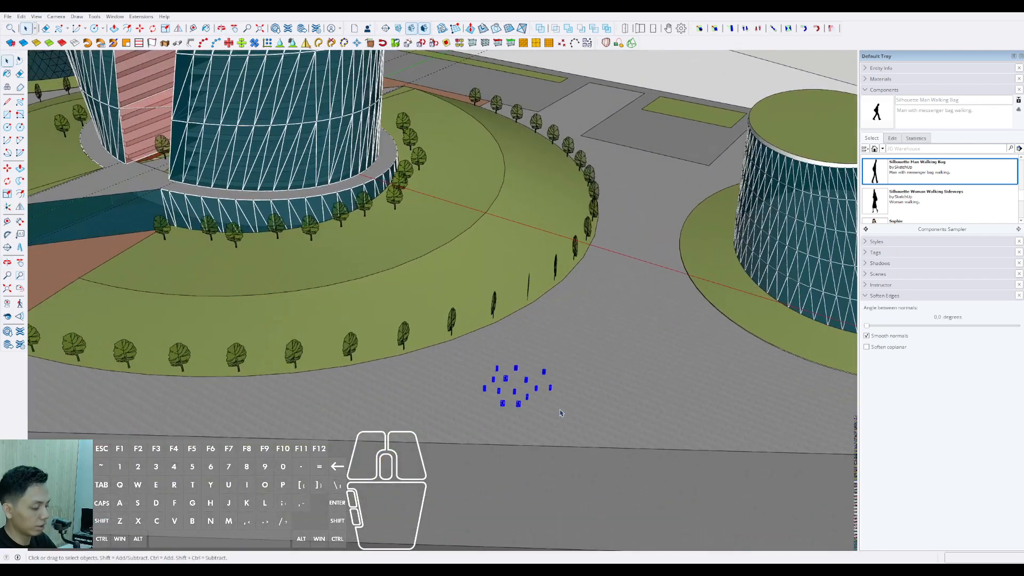
{"action": "key", "text": "m"}
{"action": "key", "text": "ctrl"}
{"action": "left_click", "coordinate": [554, 405]}
{"action": "left_click", "coordinate": [676, 395]}
{"action": "key", "text": "ctrl"}
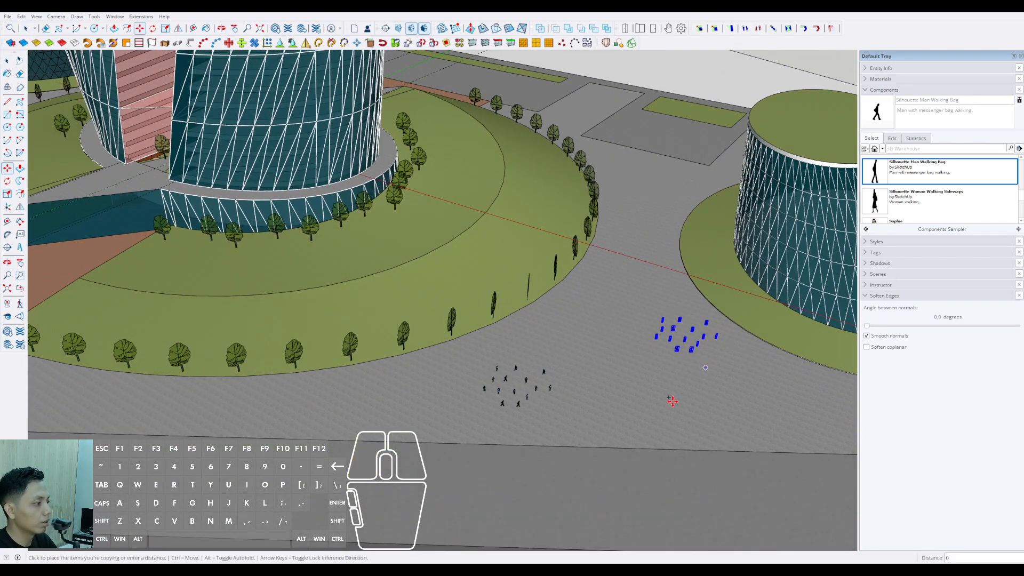
{"action": "left_click", "coordinate": [677, 407]}
Step: Place two more copies of the crowd close together on the brick entrance plaza below the entrance ramp
{"action": "middle_click_drag", "start_coordinate": [563, 459], "coordinate": [373, 433]}
{"action": "left_click", "coordinate": [374, 432]}
{"action": "middle_click_drag", "start_coordinate": [201, 393], "coordinate": [708, 523], "text": "shift"}
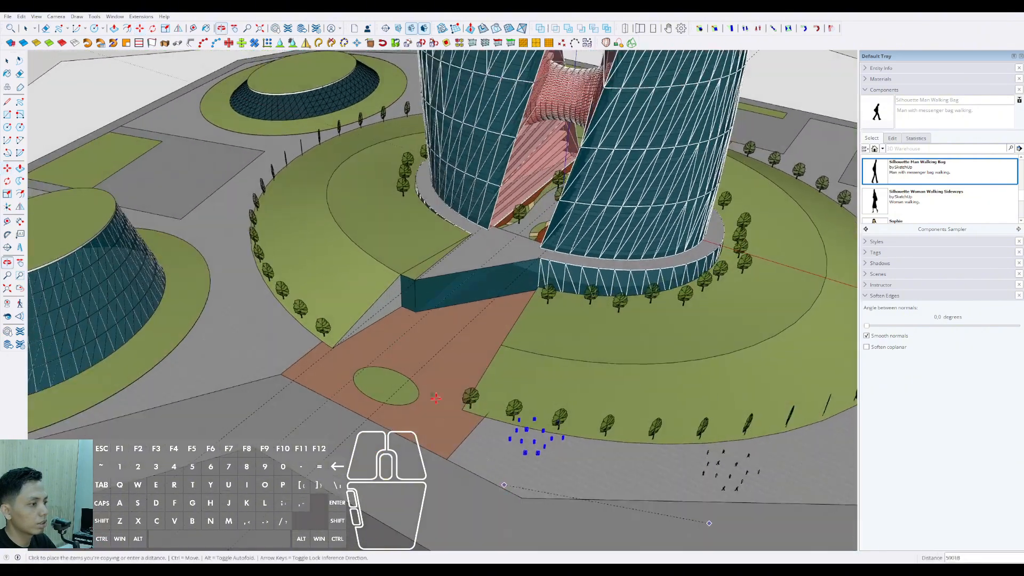
{"action": "scroll", "coordinate": [413, 361], "scroll_direction": "up", "scroll_amount": 1}
{"action": "scroll", "coordinate": [437, 343], "scroll_direction": "up", "scroll_amount": 1}
{"action": "key", "text": "ctrl"}
{"action": "left_click", "coordinate": [464, 368]}
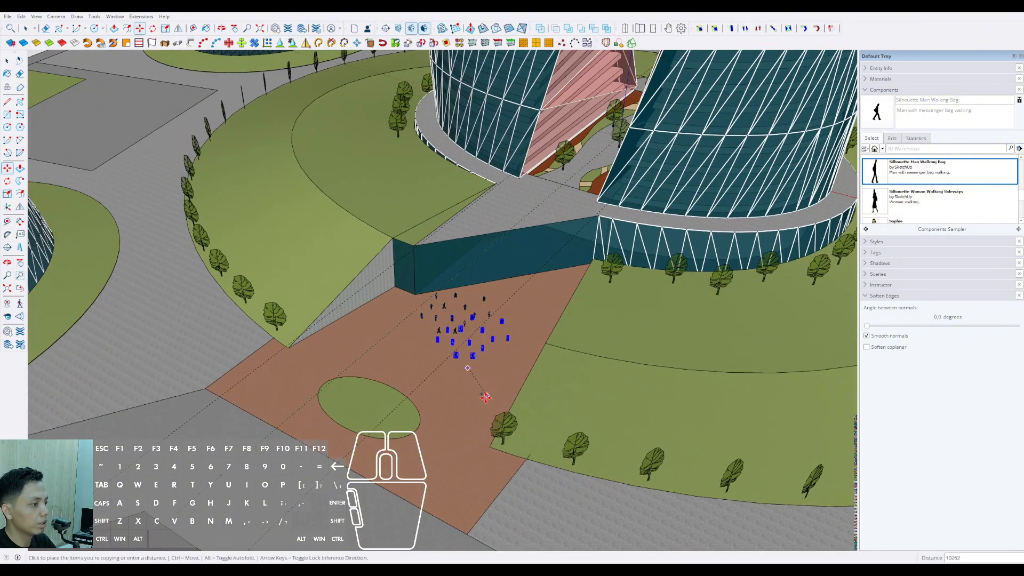
{"action": "left_click", "coordinate": [472, 408]}
{"action": "key", "text": "ctrl"}
{"action": "left_click", "coordinate": [474, 388]}
Step: Copy the crowd onto the grass terraces on both sides of the tower entrance
{"action": "middle_click_drag", "start_coordinate": [516, 362], "coordinate": [347, 405], "text": "shift"}
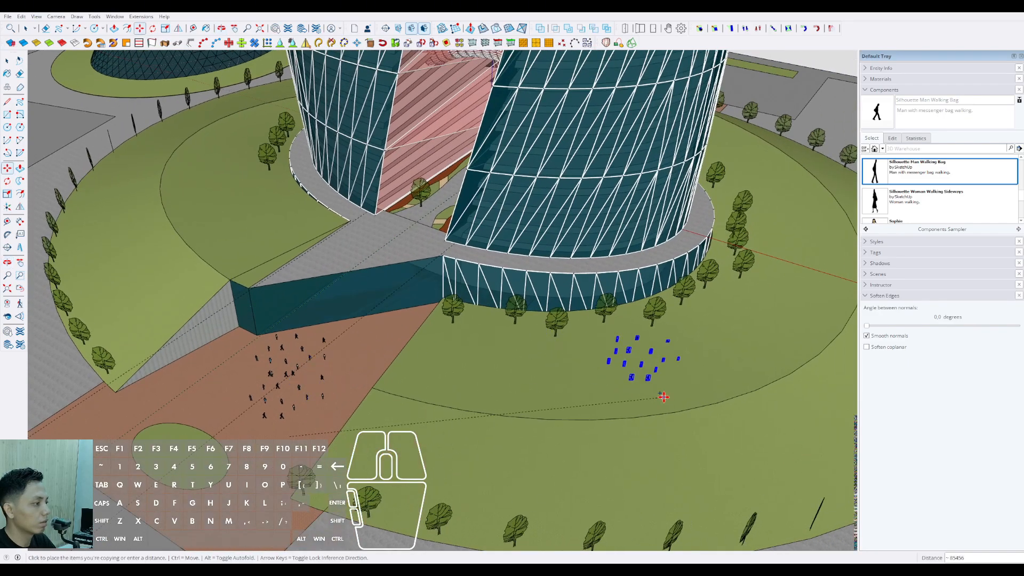
{"action": "left_click", "coordinate": [612, 392]}
{"action": "middle_click_drag", "start_coordinate": [612, 392], "coordinate": [448, 351]}
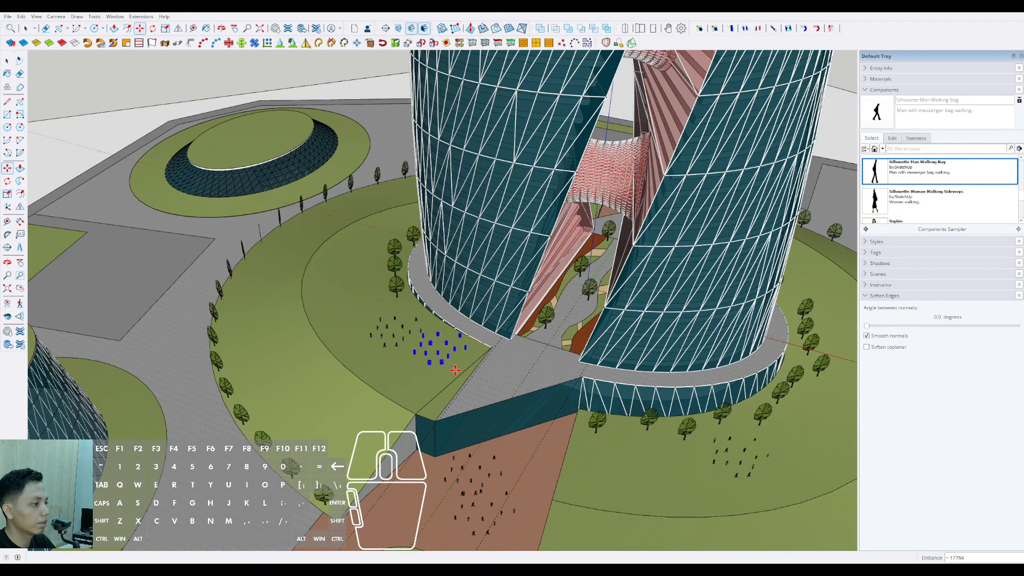
{"action": "middle_click_drag", "start_coordinate": [454, 369], "coordinate": [530, 403]}
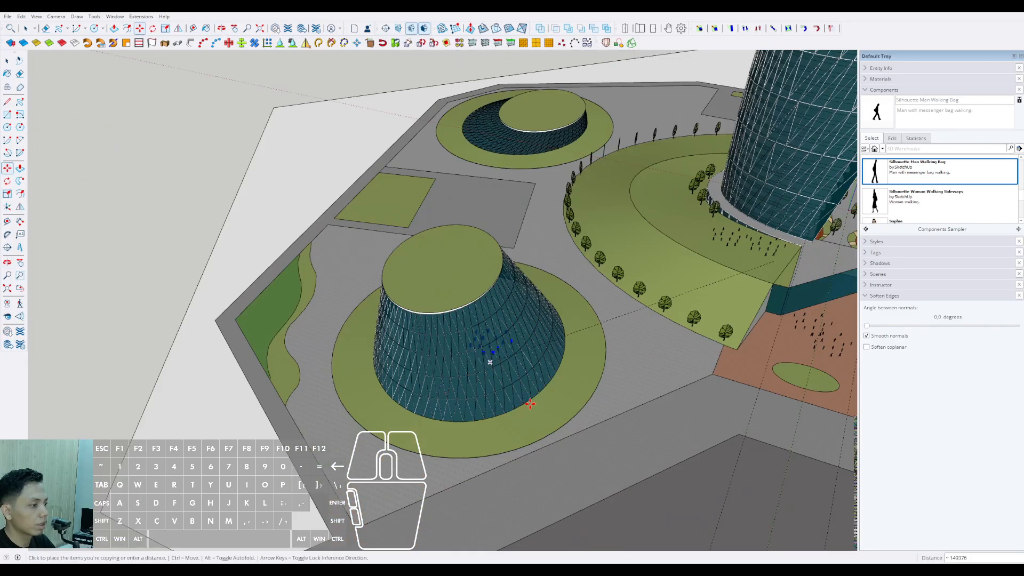
Step: Copy the crowd onto the paving beside the cone-shaped building near the brick plaza and into that site's outer corner
{"action": "scroll", "coordinate": [633, 383], "scroll_direction": "up", "scroll_amount": 5}
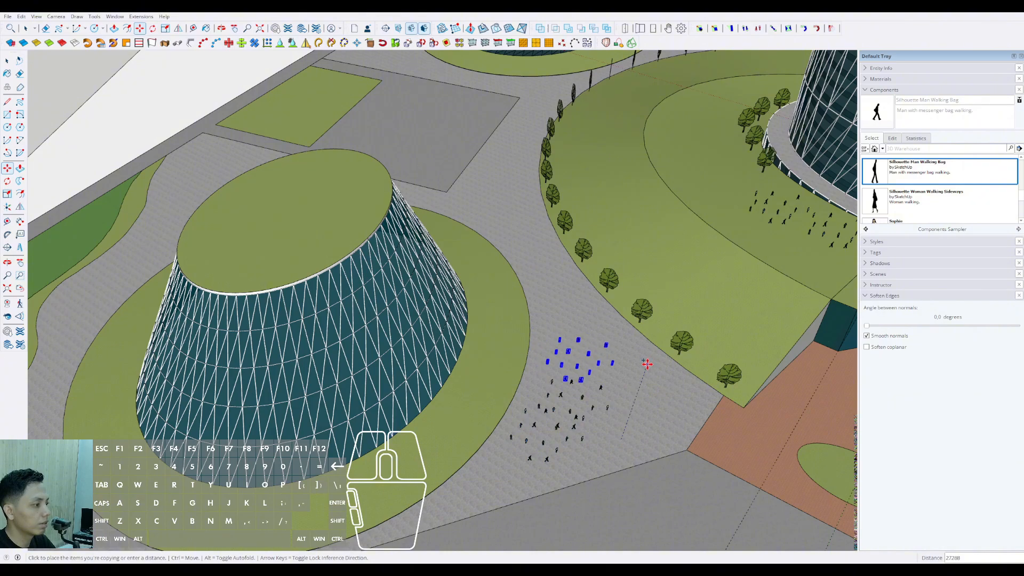
{"action": "left_click", "coordinate": [645, 364]}
{"action": "key", "text": "ctrl"}
{"action": "left_click", "coordinate": [634, 368]}
{"action": "scroll", "coordinate": [592, 371], "scroll_direction": "down", "scroll_amount": 2}
{"action": "middle_click_drag", "start_coordinate": [502, 371], "coordinate": [621, 315], "text": "shift"}
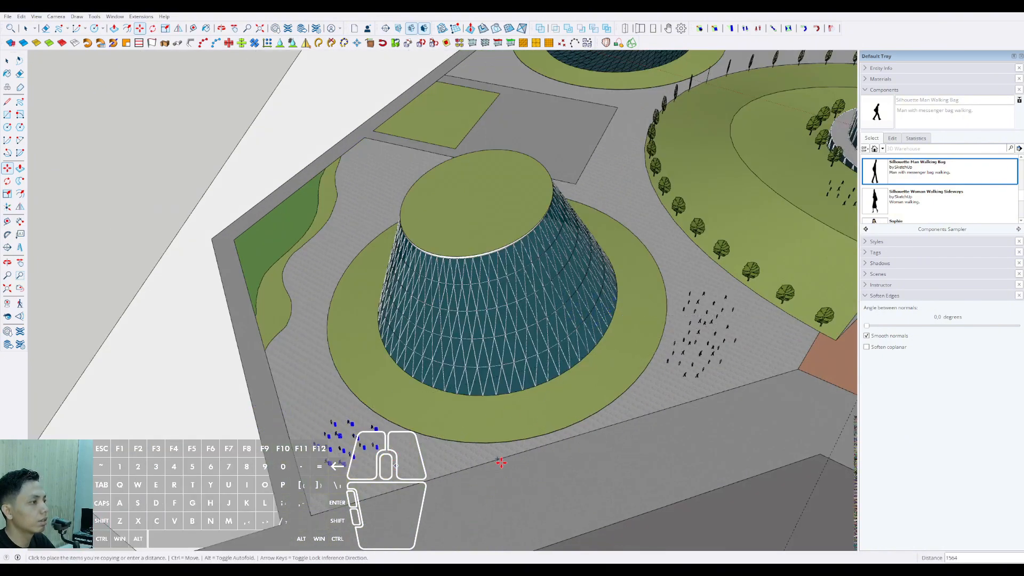
{"action": "scroll", "coordinate": [599, 220], "scroll_direction": "down", "scroll_amount": 1}
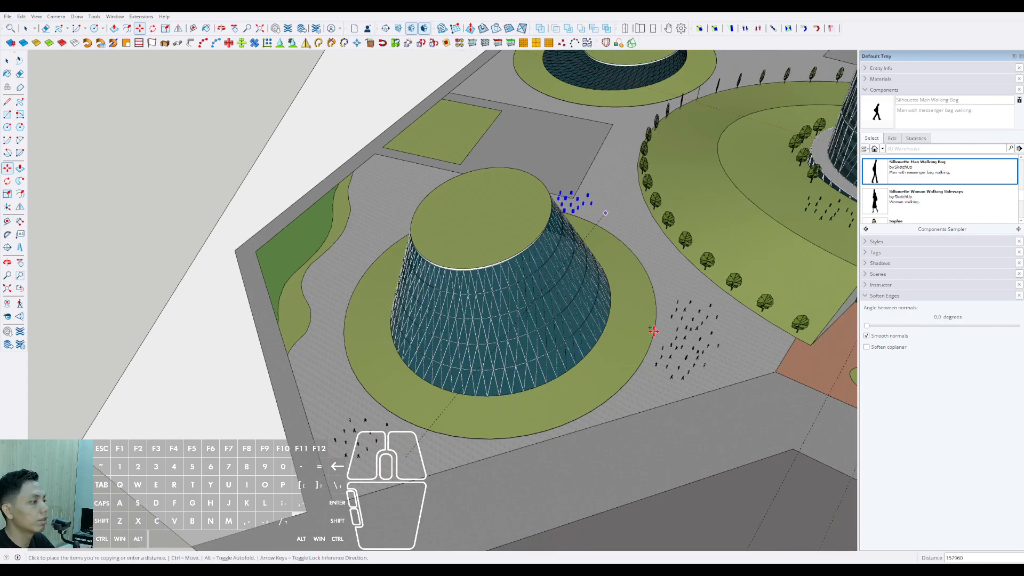
Step: Place two adjoining copies of the crowd on the front paving next to the brick plaza
{"action": "middle_click_drag", "start_coordinate": [654, 331], "coordinate": [530, 376], "text": "shift"}
{"action": "middle_click_drag", "start_coordinate": [640, 367], "coordinate": [474, 379], "text": "shift"}
{"action": "scroll", "coordinate": [616, 366], "scroll_direction": "down", "scroll_amount": 1}
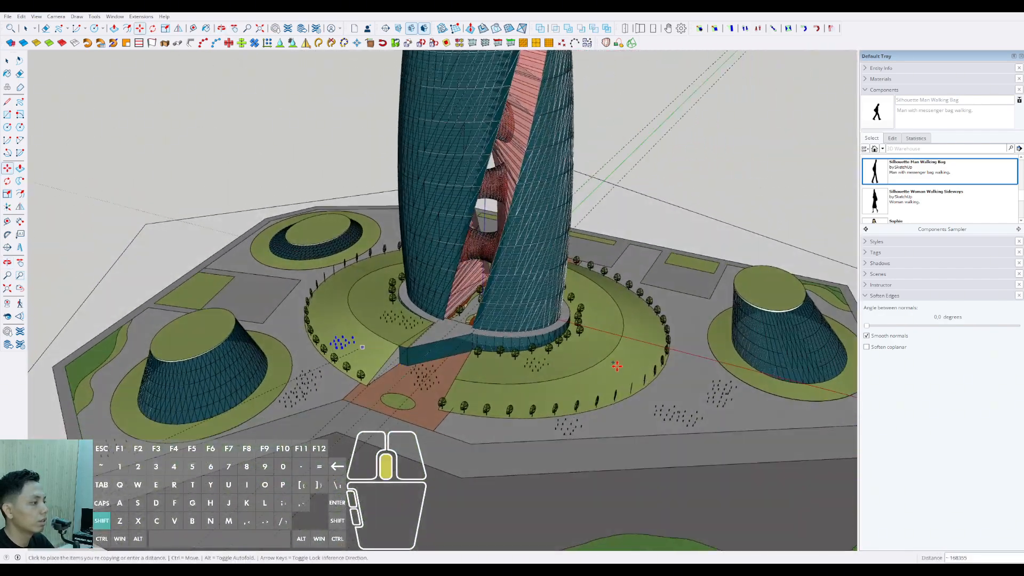
{"action": "scroll", "coordinate": [761, 413], "scroll_direction": "up", "scroll_amount": 2}
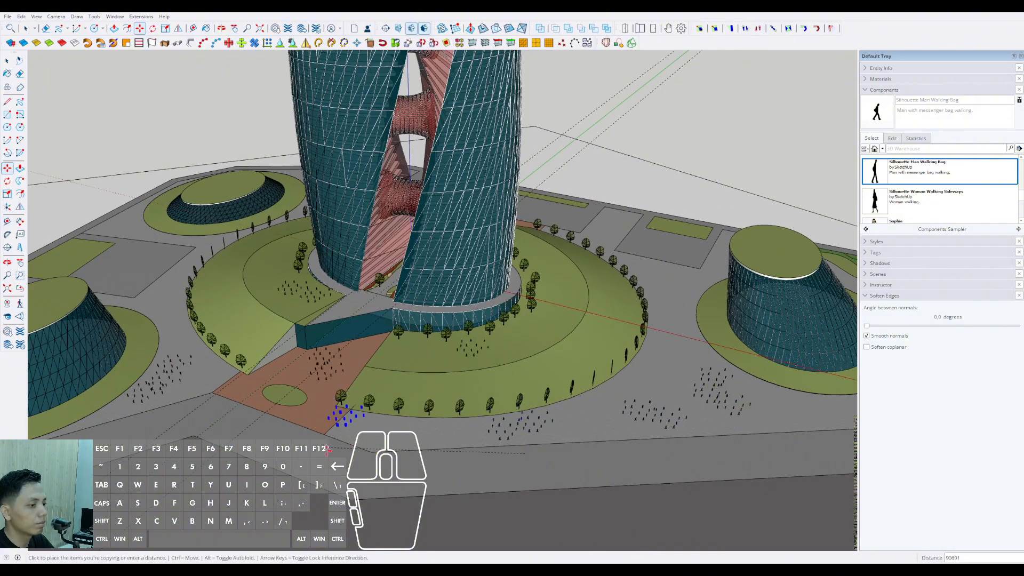
{"action": "left_click", "coordinate": [324, 456]}
{"action": "key", "text": "ctrl"}
{"action": "left_click", "coordinate": [366, 439]}
{"action": "left_click", "coordinate": [395, 441]}
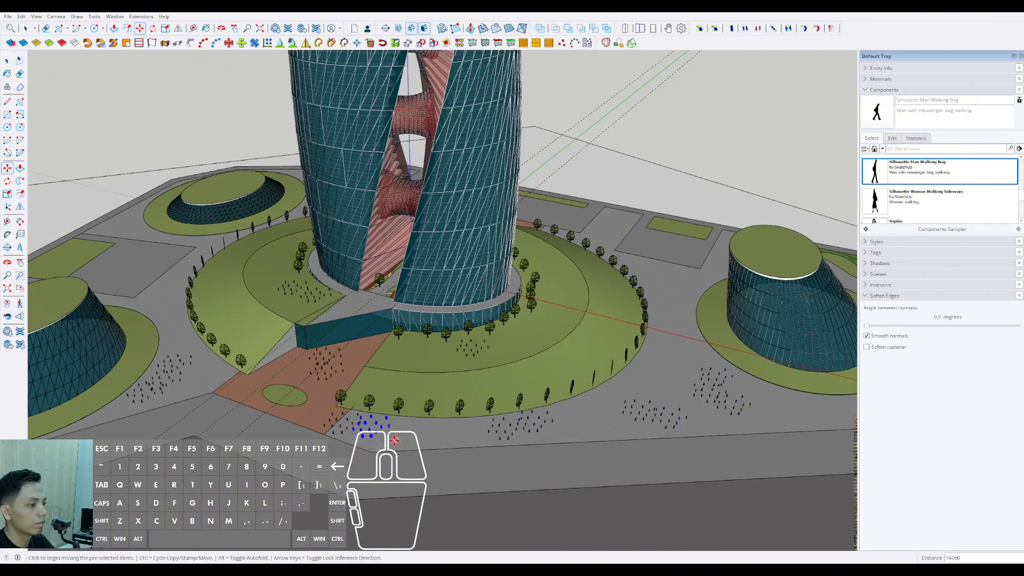
Step: Place two copies of the crowd on the paving in front of the opposite cone-shaped building, near the site corner
{"action": "middle_click_drag", "start_coordinate": [394, 440], "coordinate": [591, 419]}
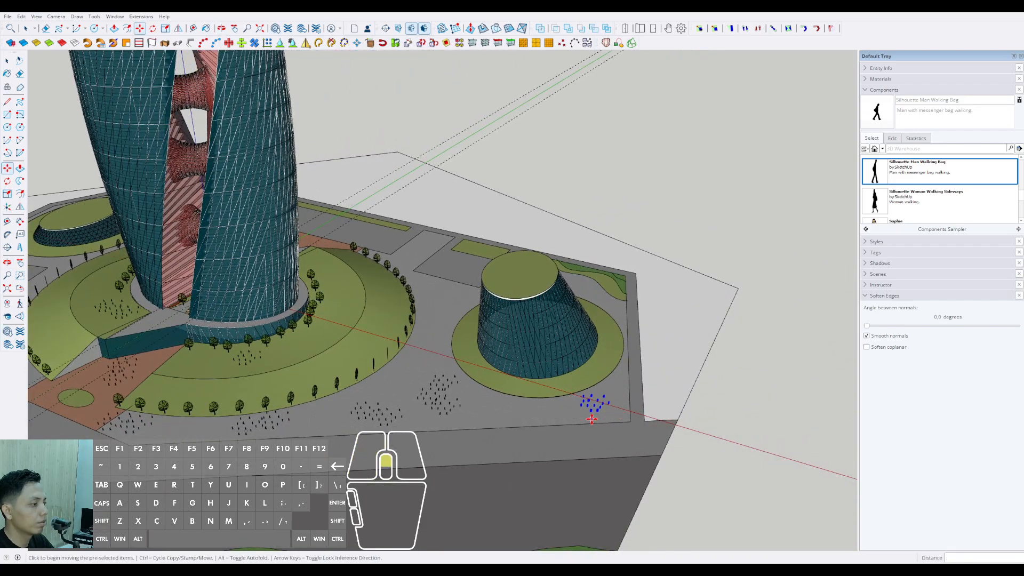
{"action": "scroll", "coordinate": [591, 419], "scroll_direction": "up", "scroll_amount": 3}
{"action": "left_click", "coordinate": [576, 418]}
{"action": "key", "text": "ctrl"}
{"action": "left_click", "coordinate": [536, 425]}
{"action": "key", "text": "space"}
{"action": "scroll", "coordinate": [484, 378], "scroll_direction": "down", "scroll_amount": 3}
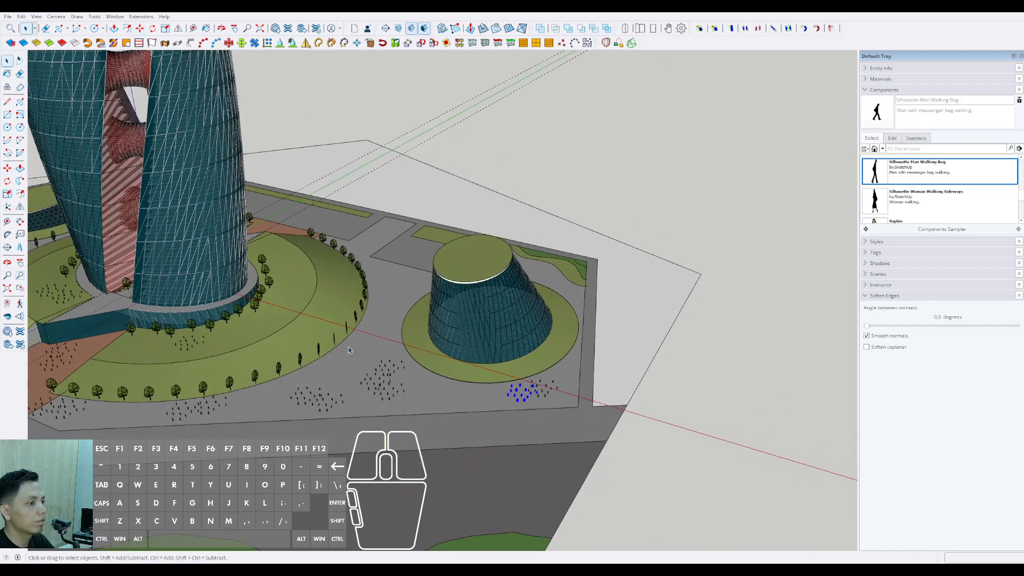
Step: Find the Car Sedan in the Components Sampler and place it on the road in front of the tower
{"action": "middle_click_drag", "start_coordinate": [349, 350], "coordinate": [405, 320]}
{"action": "middle_click_drag", "start_coordinate": [405, 320], "coordinate": [680, 350], "text": "shift"}
{"action": "scroll", "coordinate": [679, 349], "scroll_direction": "down", "scroll_amount": 2}
{"action": "scroll", "coordinate": [927, 181], "scroll_direction": "down", "scroll_amount": 1}
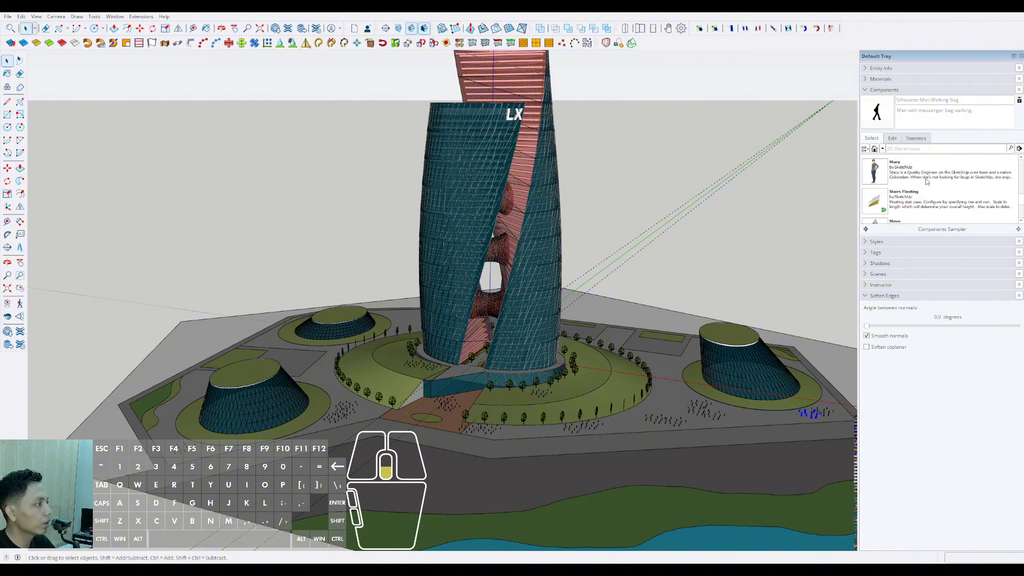
{"action": "scroll", "coordinate": [927, 182], "scroll_direction": "down", "scroll_amount": 5}
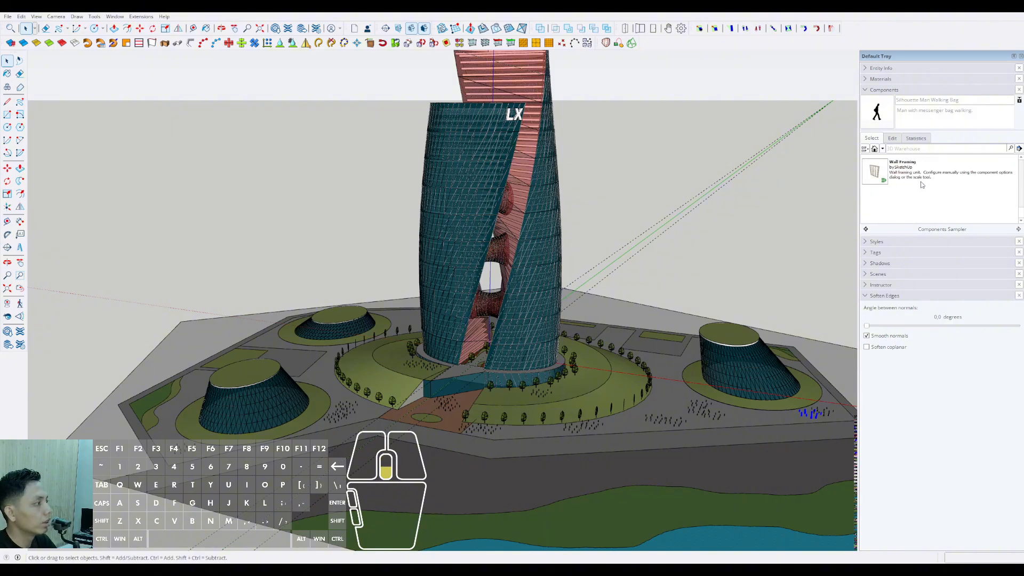
{"action": "scroll", "coordinate": [921, 185], "scroll_direction": "up", "scroll_amount": 5}
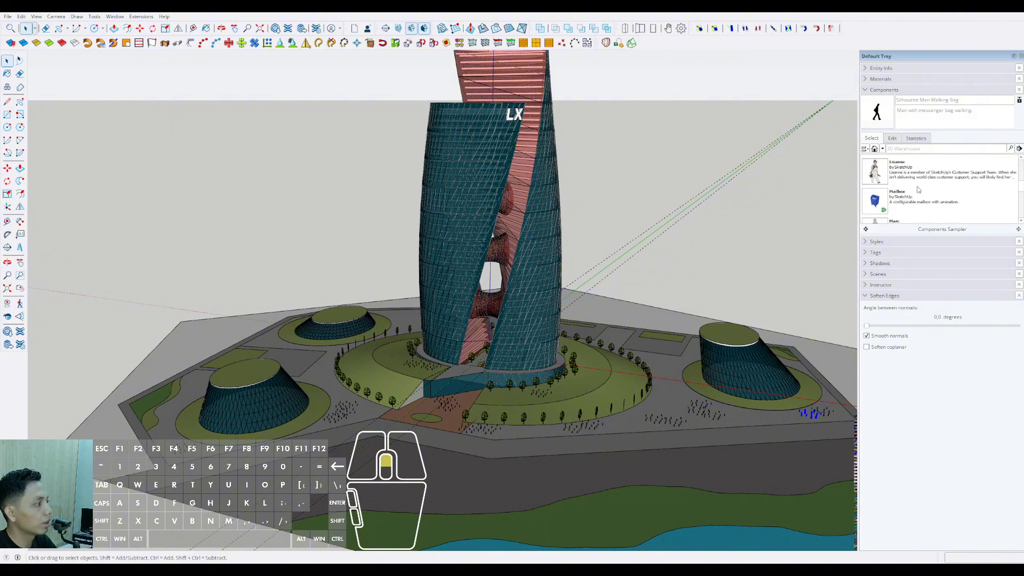
{"action": "scroll", "coordinate": [917, 190], "scroll_direction": "up", "scroll_amount": 3}
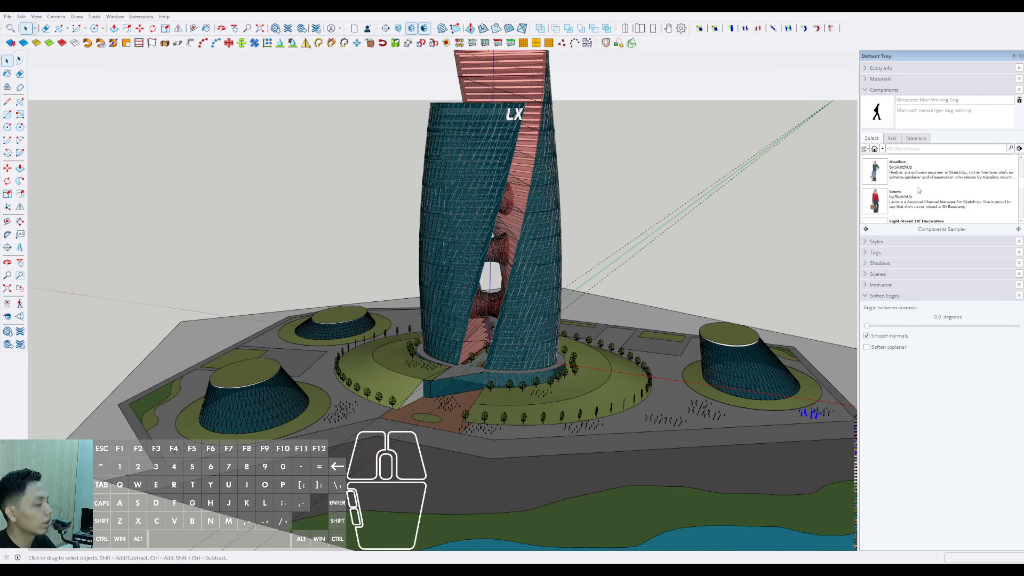
{"action": "scroll", "coordinate": [917, 190], "scroll_direction": "up", "scroll_amount": 3}
{"action": "left_click", "coordinate": [939, 170]}
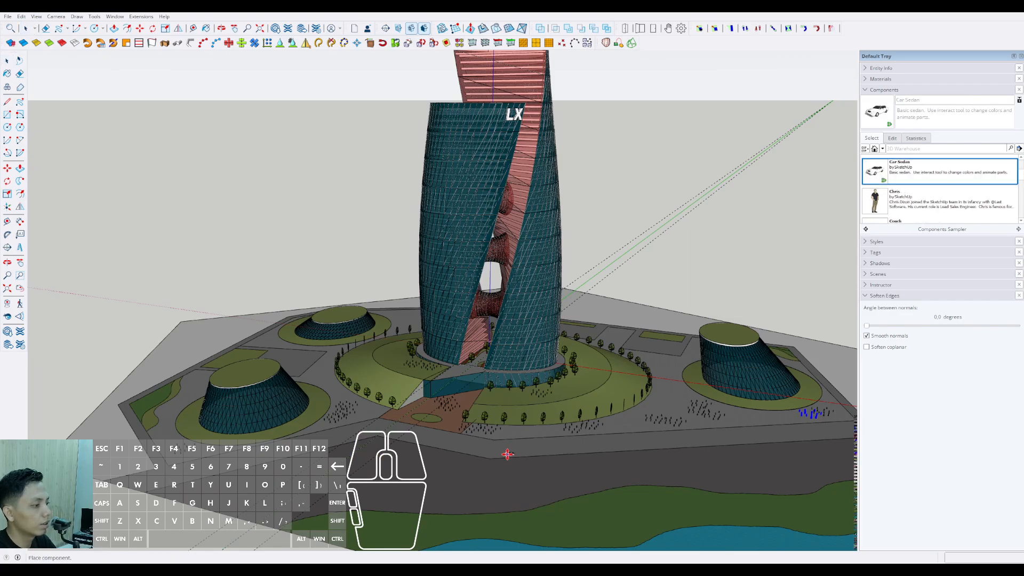
{"action": "scroll", "coordinate": [512, 448], "scroll_direction": "up", "scroll_amount": 6}
{"action": "scroll", "coordinate": [513, 433], "scroll_direction": "up", "scroll_amount": 5}
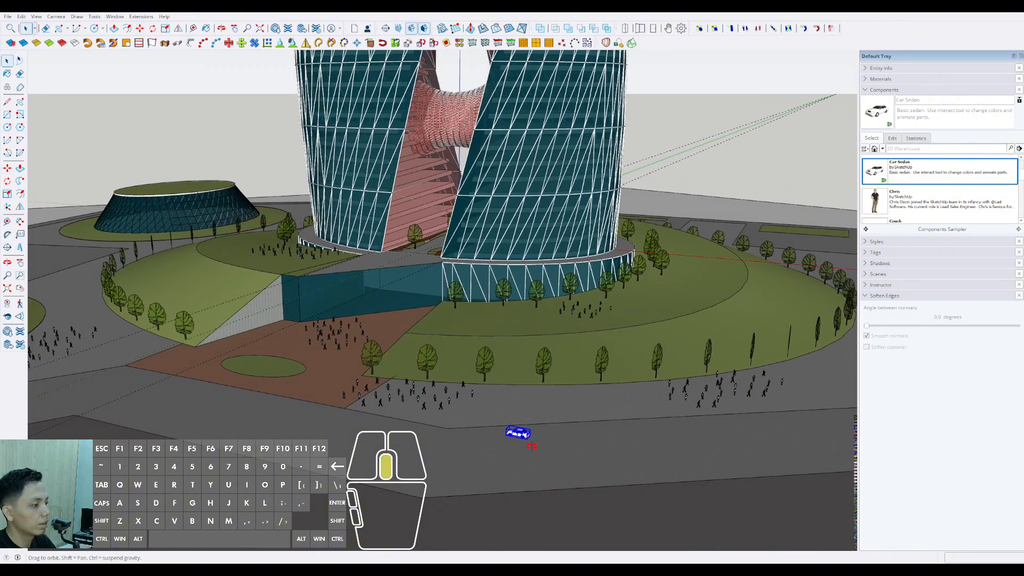
Step: Rotate the sedan to run along the direction of the road
{"action": "key", "text": "q"}
{"action": "left_click", "coordinate": [521, 522]}
{"action": "left_click", "coordinate": [478, 508]}
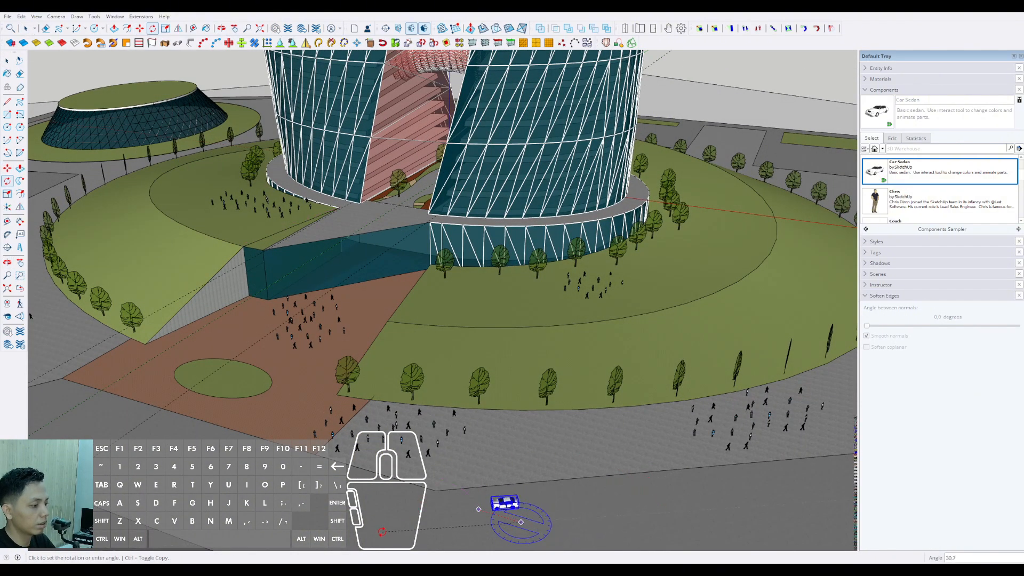
{"action": "left_click", "coordinate": [380, 535]}
Step: Move the sedan to the outer edge of the road
{"action": "middle_click_drag", "start_coordinate": [441, 406], "coordinate": [480, 404]}
{"action": "key", "text": "space"}
{"action": "scroll", "coordinate": [490, 468], "scroll_direction": "down", "scroll_amount": 2}
{"action": "scroll", "coordinate": [480, 403], "scroll_direction": "up", "scroll_amount": 1}
{"action": "scroll", "coordinate": [480, 404], "scroll_direction": "up", "scroll_amount": 1}
{"action": "key", "text": "m"}
{"action": "left_click", "coordinate": [495, 390]}
{"action": "left_click", "coordinate": [507, 474]}
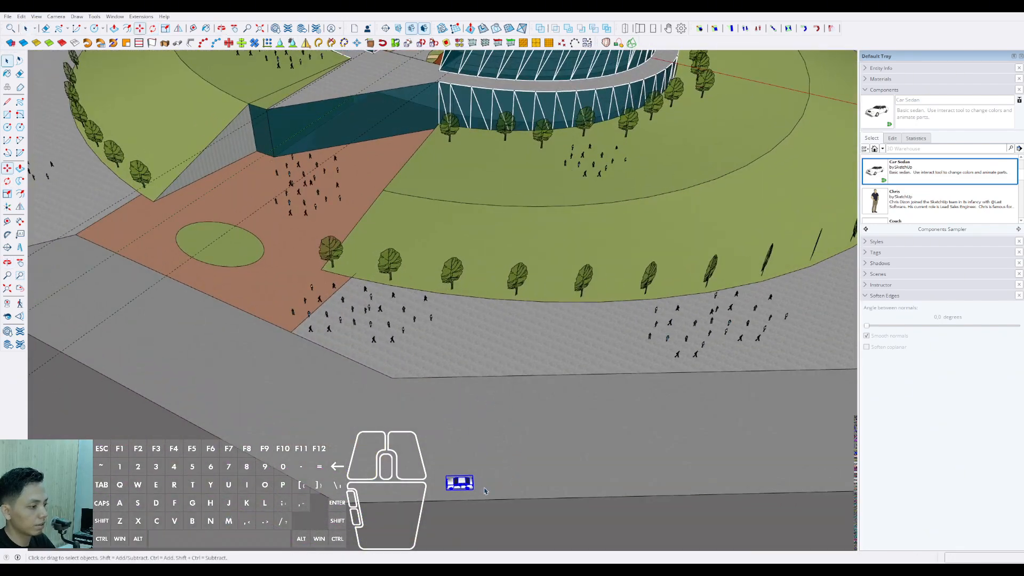
Step: Turn the sedan around to face the opposite way, parallel to the road edge
{"action": "scroll", "coordinate": [493, 491], "scroll_direction": "up", "scroll_amount": 1}
{"action": "key", "text": "q"}
{"action": "left_click", "coordinate": [488, 488]}
{"action": "left_click", "coordinate": [461, 488]}
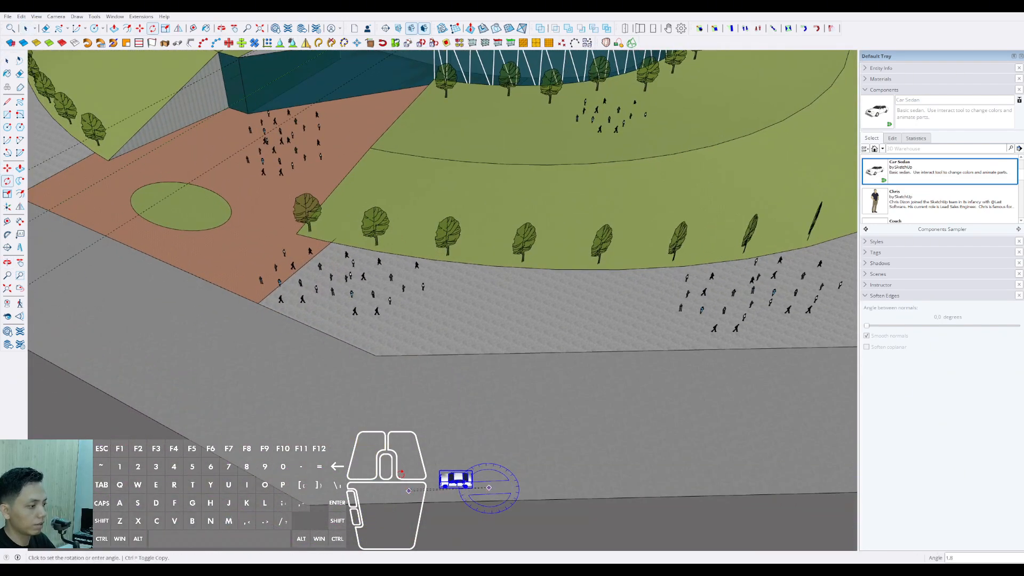
{"action": "left_click", "coordinate": [687, 474]}
Step: Move the sedan across the road to the lane beside the front paving
{"action": "key", "text": "space"}
{"action": "scroll", "coordinate": [582, 488], "scroll_direction": "up", "scroll_amount": 1}
{"action": "key", "text": "m"}
{"action": "left_click", "coordinate": [564, 487]}
{"action": "left_click", "coordinate": [532, 360]}
{"action": "left_click", "coordinate": [530, 373]}
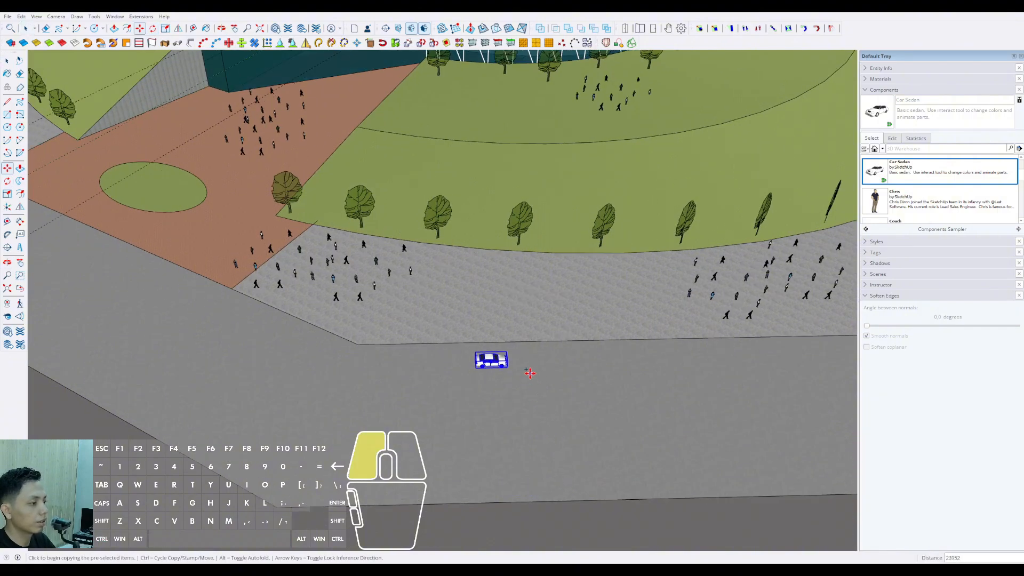
Step: Copy the sedan once along the same lane and once onto the outer lane of the road
{"action": "key", "text": "ctrl"}
{"action": "scroll", "coordinate": [587, 373], "scroll_direction": "down", "scroll_amount": 2}
{"action": "scroll", "coordinate": [543, 375], "scroll_direction": "up", "scroll_amount": 1}
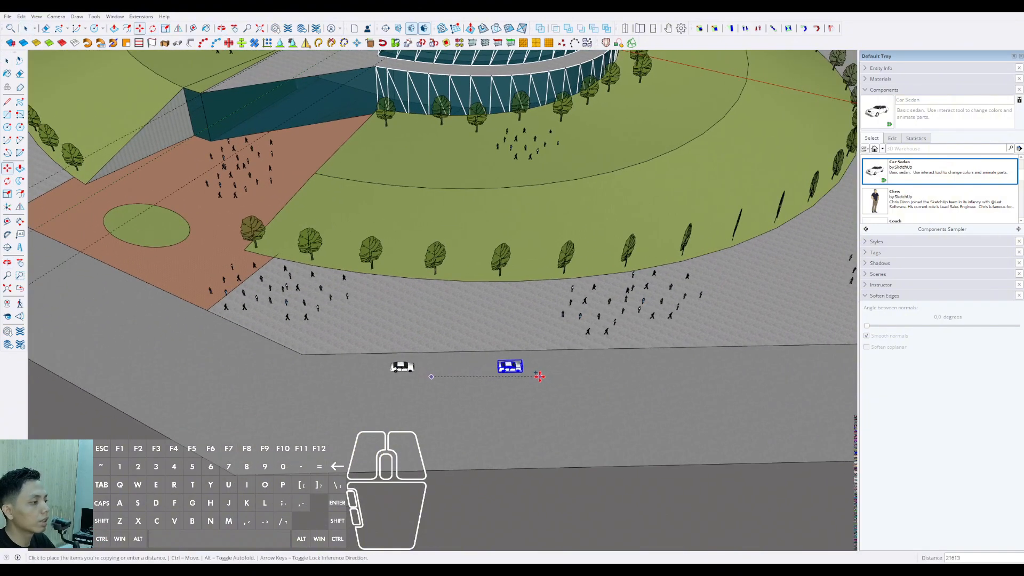
{"action": "middle_click_drag", "start_coordinate": [551, 379], "coordinate": [474, 464]}
{"action": "scroll", "coordinate": [509, 473], "scroll_direction": "down", "scroll_amount": 2}
{"action": "scroll", "coordinate": [452, 475], "scroll_direction": "up", "scroll_amount": 3}
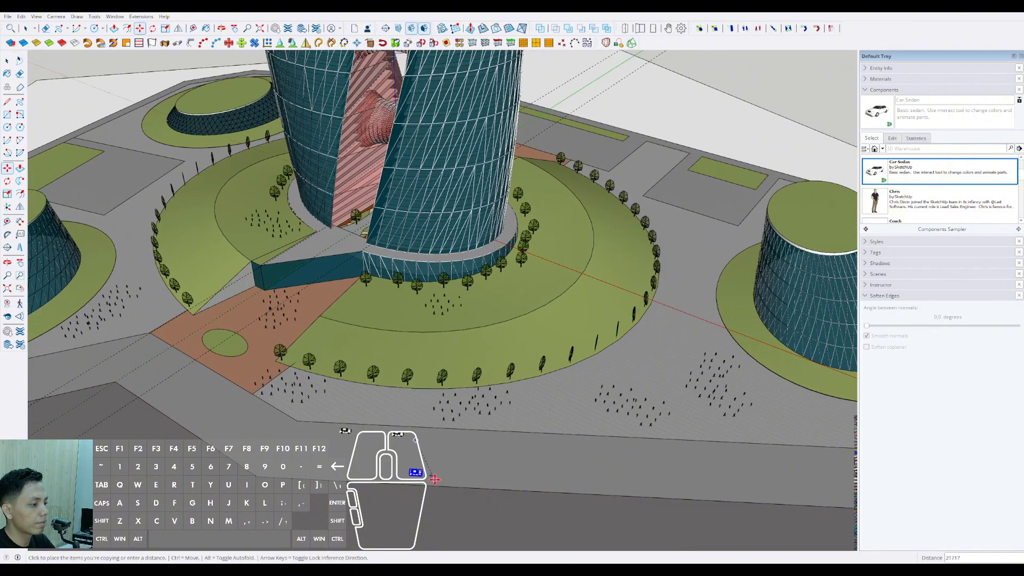
{"action": "left_click", "coordinate": [428, 482]}
Step: Rotate the outer-lane sedan to face opposite to the cars in the inner lane
{"action": "key", "text": "space"}
{"action": "scroll", "coordinate": [425, 486], "scroll_direction": "up", "scroll_amount": 2}
{"action": "scroll", "coordinate": [425, 486], "scroll_direction": "up", "scroll_amount": 2}
{"action": "key", "text": "q"}
{"action": "left_click", "coordinate": [432, 477]}
{"action": "left_click", "coordinate": [476, 479]}
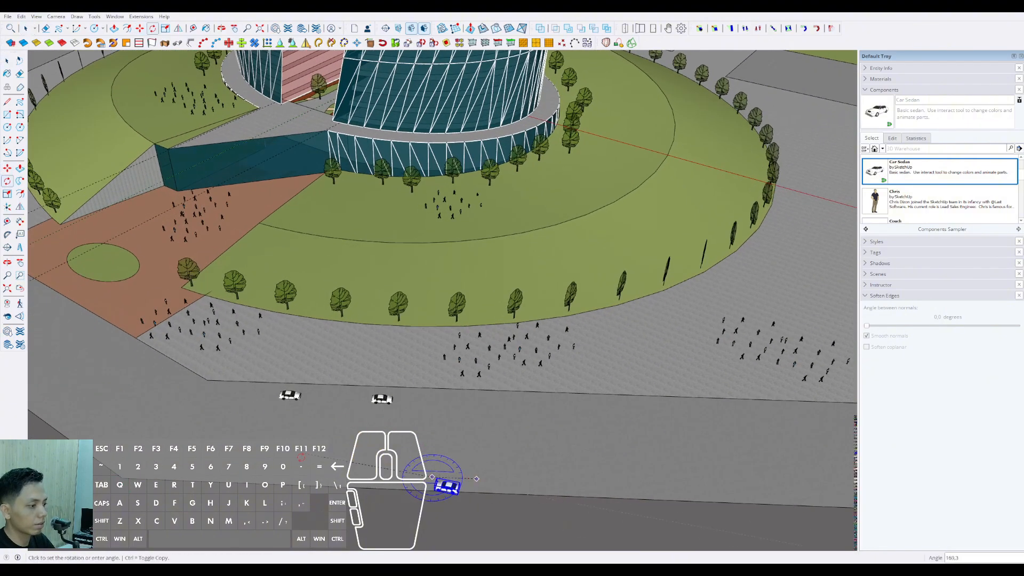
{"action": "left_click", "coordinate": [294, 469]}
{"action": "key", "text": "space"}
Step: Copy the outer-lane sedan along its lane, one copy close by and another farther along the road
{"action": "middle_click_drag", "start_coordinate": [504, 486], "coordinate": [514, 500]}
{"action": "key", "text": "m"}
{"action": "left_click", "coordinate": [503, 472]}
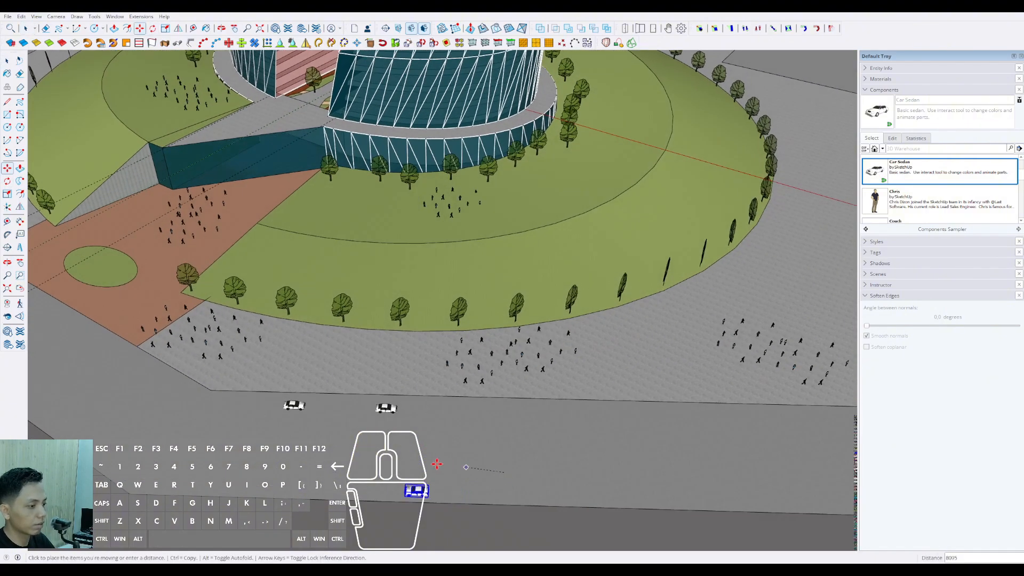
{"action": "key", "text": "ctrl"}
{"action": "left_click", "coordinate": [407, 463]}
{"action": "scroll", "coordinate": [383, 450], "scroll_direction": "down", "scroll_amount": 1}
{"action": "middle_click_drag", "start_coordinate": [381, 449], "coordinate": [283, 447], "text": "shift"}
{"action": "scroll", "coordinate": [458, 457], "scroll_direction": "down", "scroll_amount": 1}
{"action": "key", "text": "ctrl"}
{"action": "left_click", "coordinate": [459, 457]}
{"action": "scroll", "coordinate": [552, 453], "scroll_direction": "down", "scroll_amount": 1}
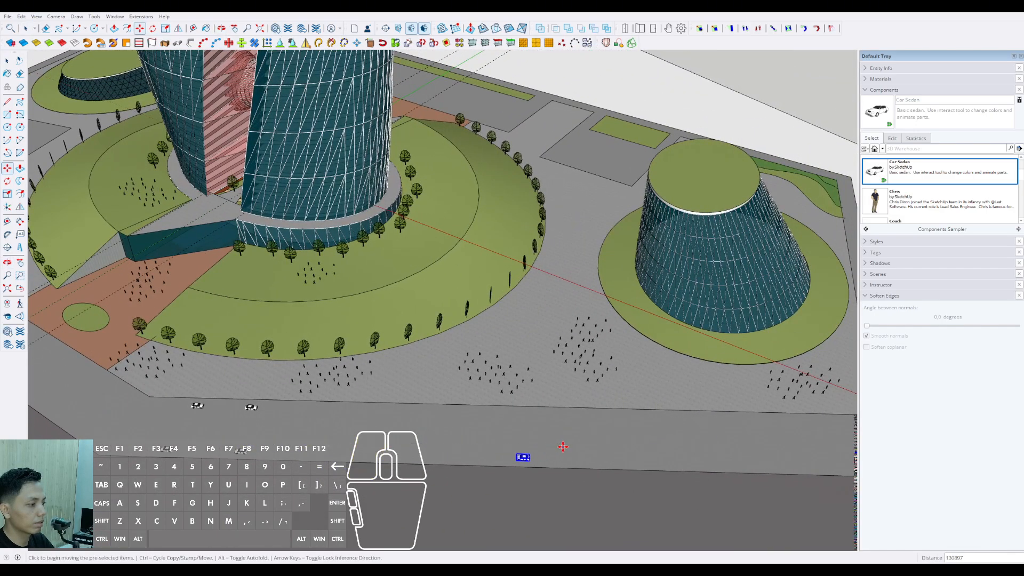
{"action": "mouse_move", "coordinate": [563, 446]}
{"action": "middle_mouse_down"}
{"action": "mouse_move", "coordinate": [581, 446]}
{"action": "mouse_move", "coordinate": [555, 441]}
{"action": "mouse_move", "coordinate": [579, 434]}
{"action": "mouse_move", "coordinate": [555, 449]}
{"action": "middle_mouse_up"}
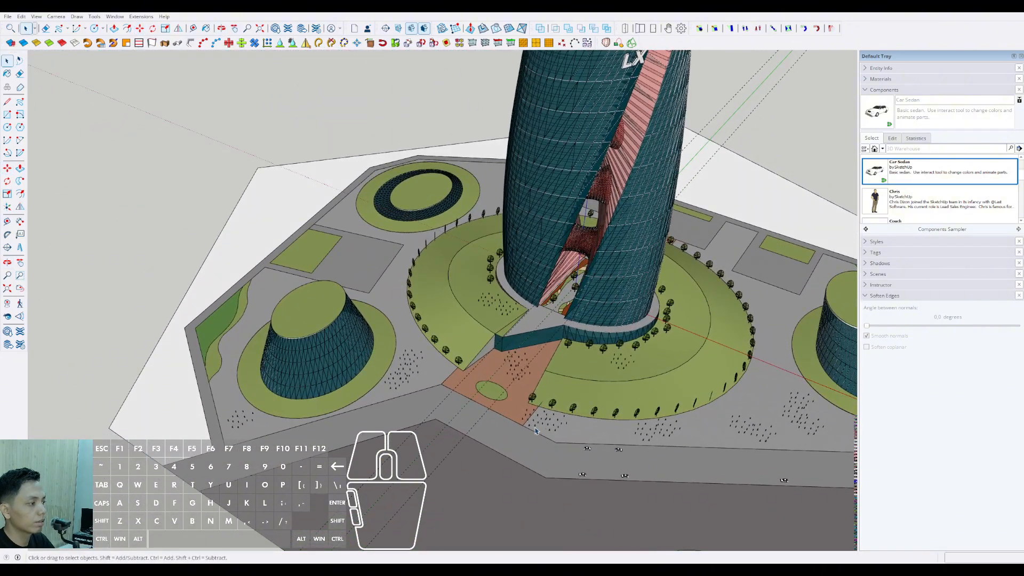
{"action": "scroll", "coordinate": [536, 431], "scroll_direction": "down", "scroll_amount": 3}
{"action": "scroll", "coordinate": [535, 465], "scroll_direction": "up", "scroll_amount": 5}
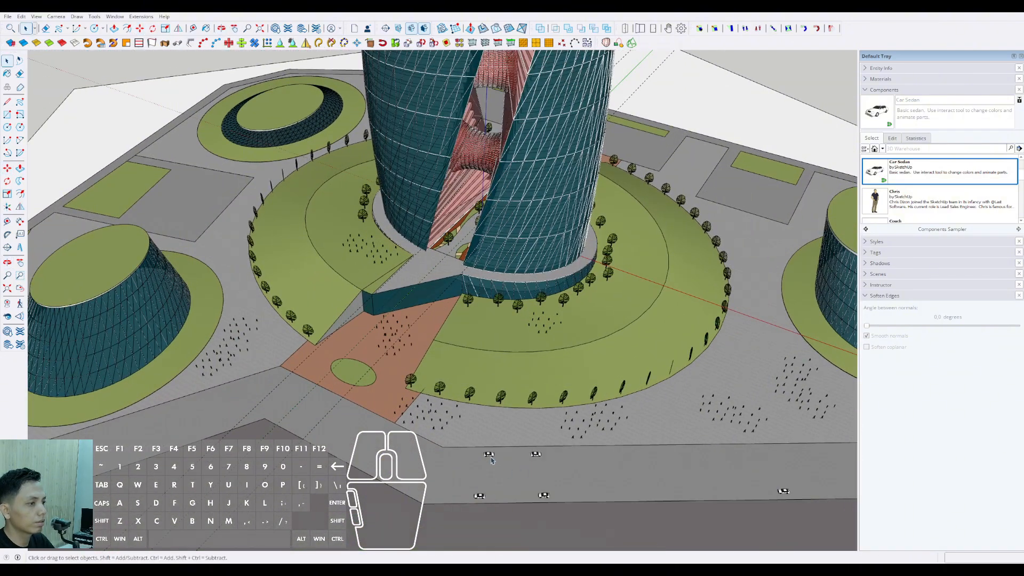
{"action": "scroll", "coordinate": [491, 456], "scroll_direction": "down", "scroll_amount": 3}
{"action": "middle_click_drag", "start_coordinate": [491, 464], "coordinate": [482, 421]}
{"action": "scroll", "coordinate": [480, 432], "scroll_direction": "down", "scroll_amount": 2}
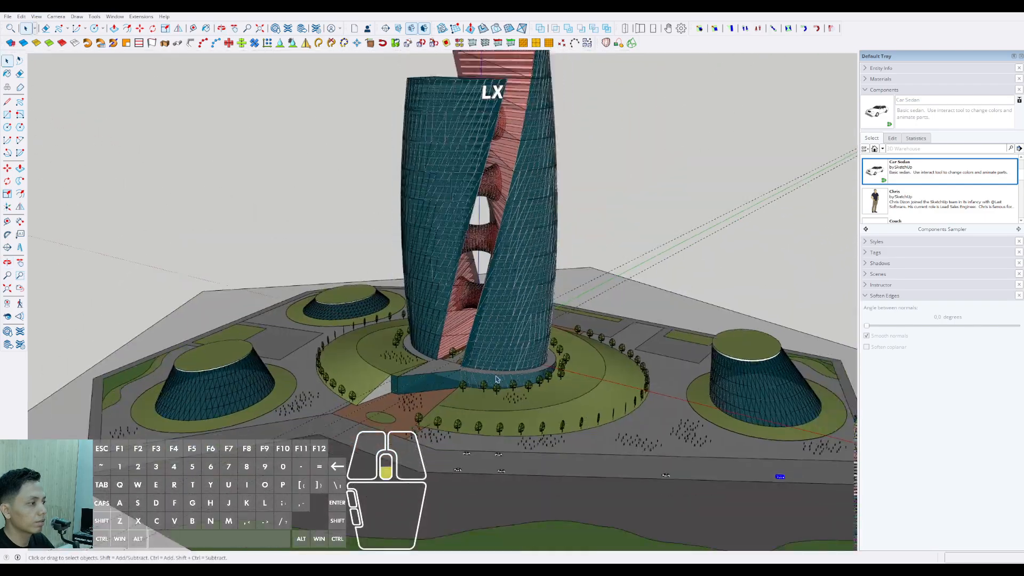
Step: Copy a crowd of people onto the open paving between the circular mound and the road
{"action": "middle_click_drag", "start_coordinate": [719, 301], "coordinate": [555, 332]}
{"action": "scroll", "coordinate": [633, 444], "scroll_direction": "up", "scroll_amount": 4}
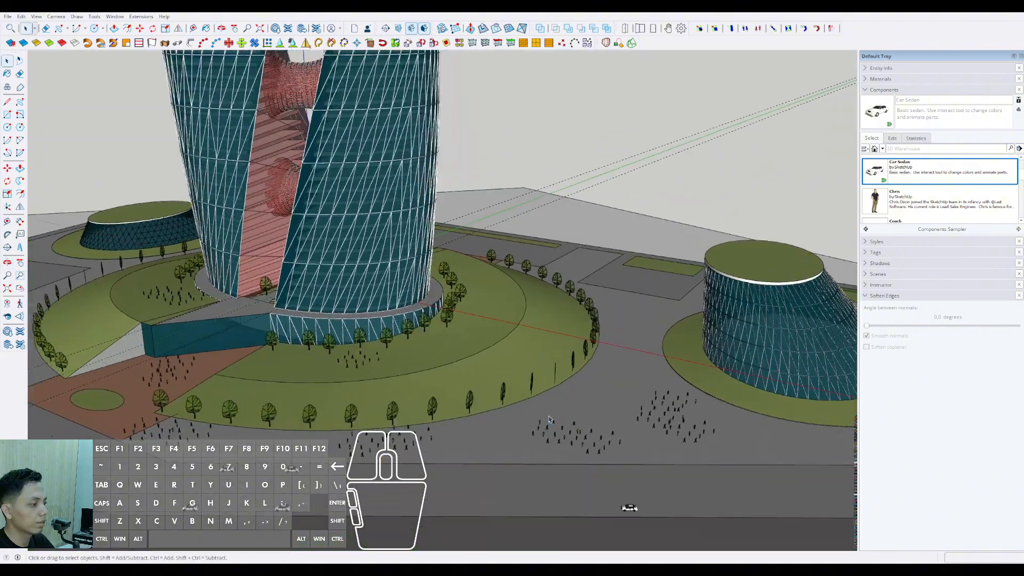
{"action": "scroll", "coordinate": [585, 449], "scroll_direction": "up", "scroll_amount": 3}
{"action": "key", "text": "m"}
{"action": "left_click", "coordinate": [549, 467]}
{"action": "key", "text": "ctrl"}
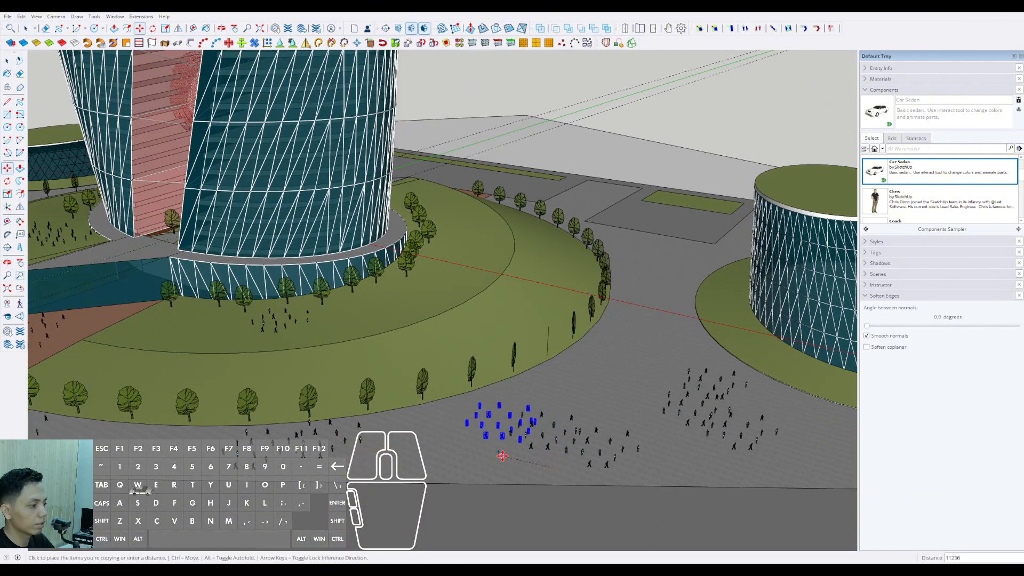
{"action": "scroll", "coordinate": [488, 458], "scroll_direction": "up", "scroll_amount": 1}
{"action": "left_click", "coordinate": [488, 457]}
Step: Rotate the copied crowd horizontally so its arrangement differs from the neighbouring group
{"action": "key", "text": "q"}
{"action": "left_click", "coordinate": [483, 458]}
{"action": "left_click", "coordinate": [514, 469]}
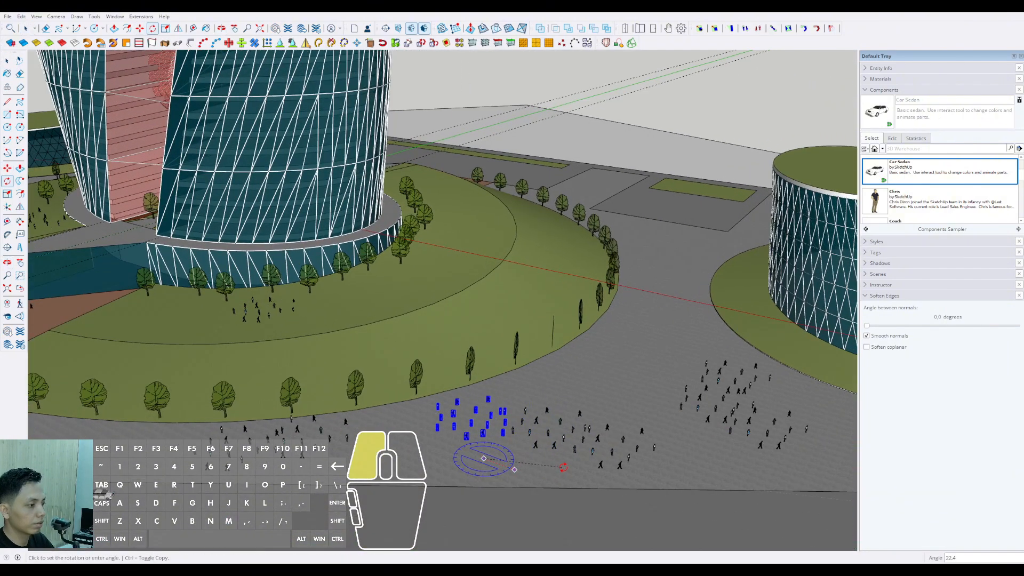
{"action": "left_click", "coordinate": [479, 475]}
{"action": "scroll", "coordinate": [488, 459], "scroll_direction": "up", "scroll_amount": 1}
Step: Copy the rotated crowd farther along the paving toward the front plaza
{"action": "key", "text": "m"}
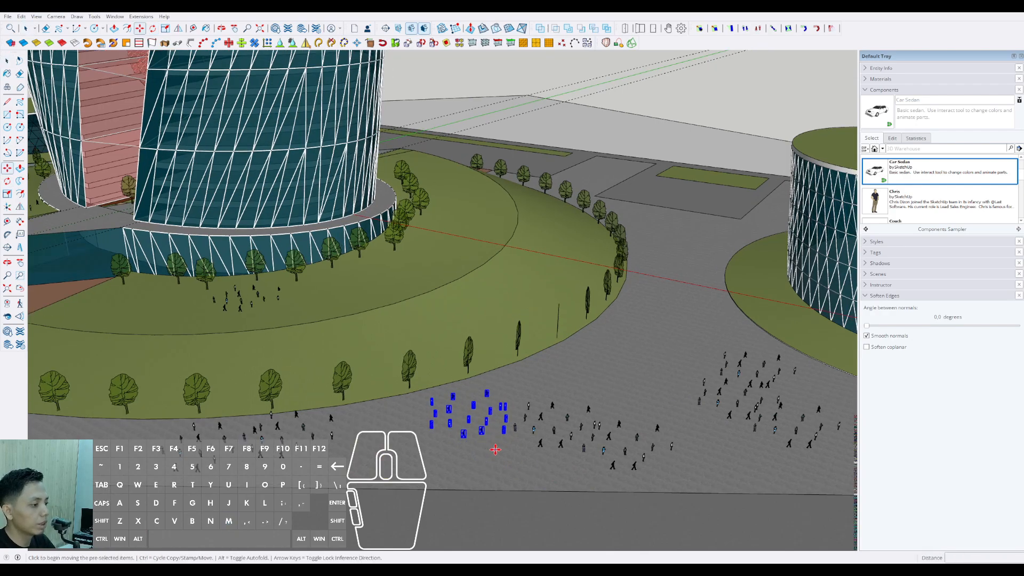
{"action": "left_click", "coordinate": [496, 449]}
{"action": "key", "text": "ctrl"}
{"action": "left_click", "coordinate": [424, 473]}
Step: Copy the crowd twice toward the right-hand conical building, placing the second copy on the paving in front of it
{"action": "key", "text": "ctrl"}
{"action": "scroll", "coordinate": [539, 466], "scroll_direction": "down", "scroll_amount": 3}
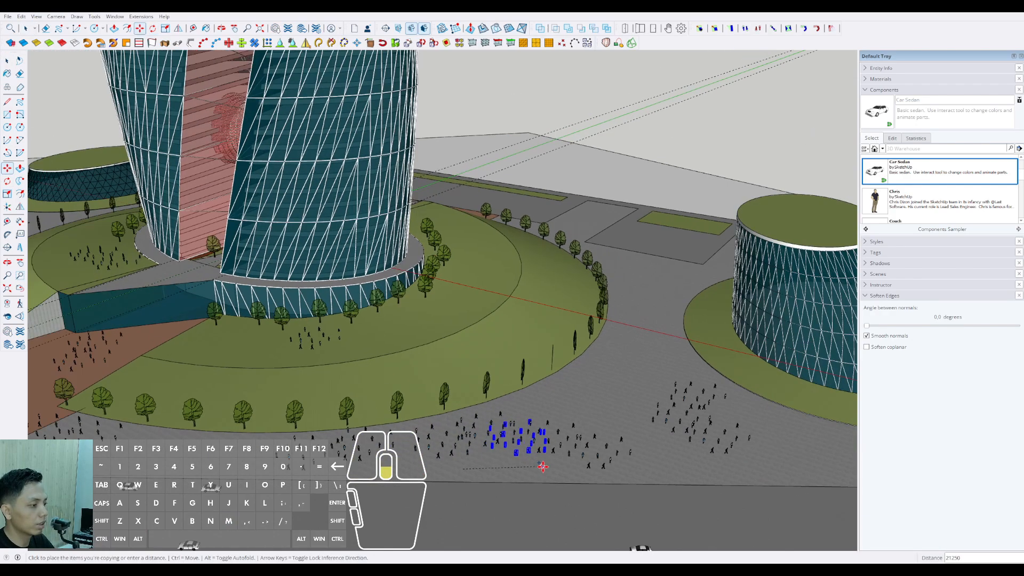
{"action": "middle_click_drag", "start_coordinate": [541, 466], "coordinate": [272, 421], "text": "shift"}
{"action": "left_click", "coordinate": [495, 427]}
{"action": "left_click", "coordinate": [516, 421]}
{"action": "key", "text": "ctrl"}
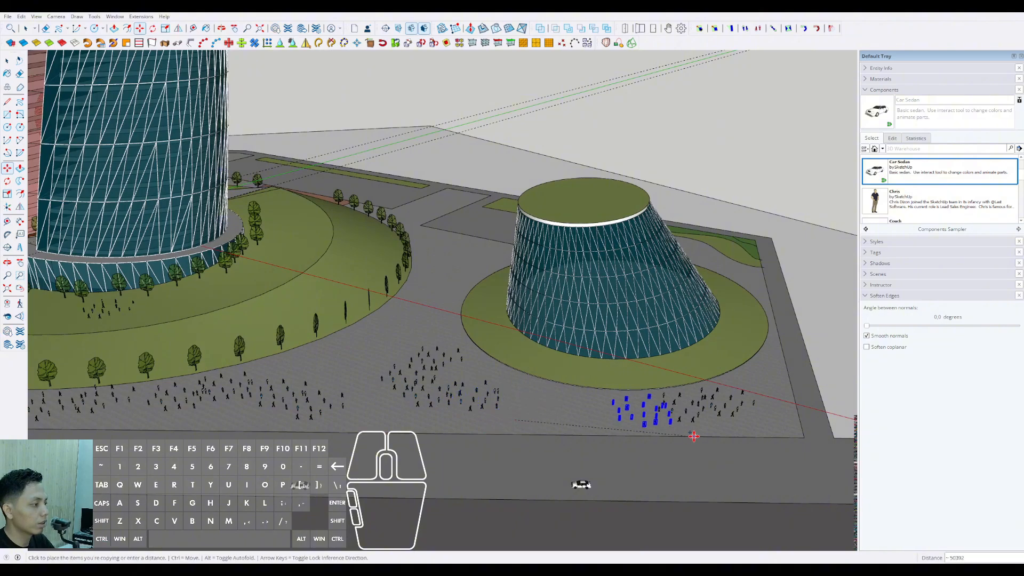
{"action": "left_click", "coordinate": [685, 434]}
Step: Copy the crowd onto the paving around the left-hand front conical building, one group near the plaza and one near the road
{"action": "left_click", "coordinate": [656, 433]}
{"action": "key", "text": "ctrl"}
{"action": "scroll", "coordinate": [410, 351], "scroll_direction": "down", "scroll_amount": 2}
{"action": "middle_click_drag", "start_coordinate": [410, 351], "coordinate": [808, 374], "text": "shift"}
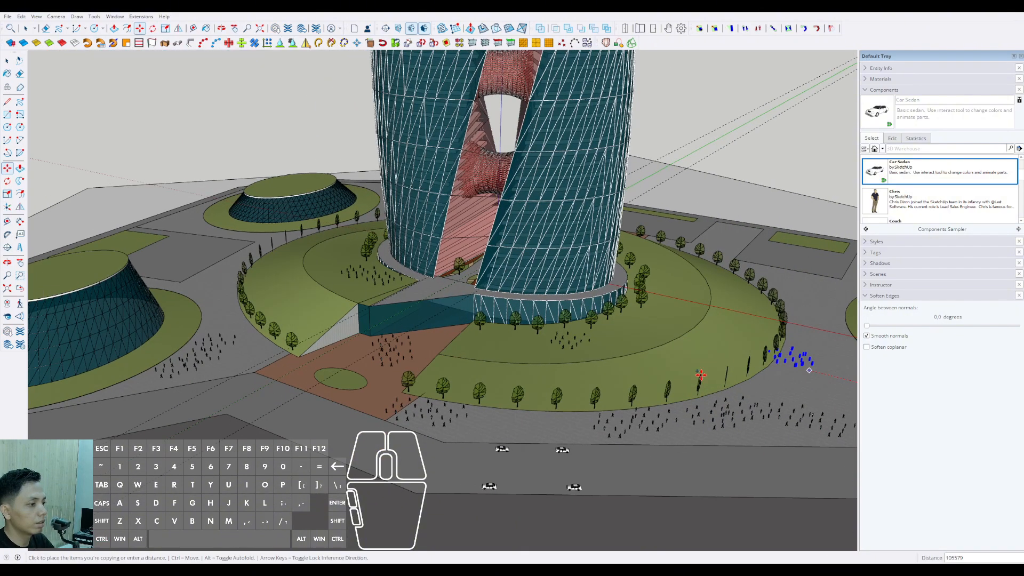
{"action": "scroll", "coordinate": [373, 325], "scroll_direction": "up", "scroll_amount": 2}
{"action": "middle_click_drag", "start_coordinate": [373, 326], "coordinate": [613, 332], "text": "shift"}
{"action": "left_click", "coordinate": [510, 366]}
{"action": "left_click", "coordinate": [505, 373]}
{"action": "key", "text": "ctrl"}
{"action": "middle_click_drag", "start_coordinate": [457, 377], "coordinate": [587, 373], "text": "shift"}
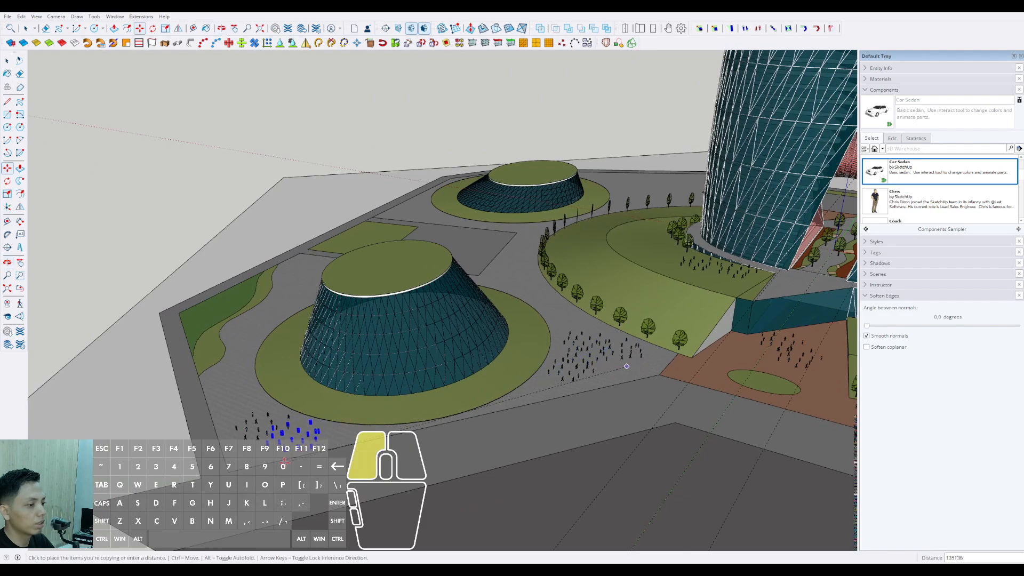
Step: Copy the crowd onto the raised entrance deck between the bases of the two towers
{"action": "middle_click_drag", "start_coordinate": [623, 400], "coordinate": [427, 421], "text": "shift"}
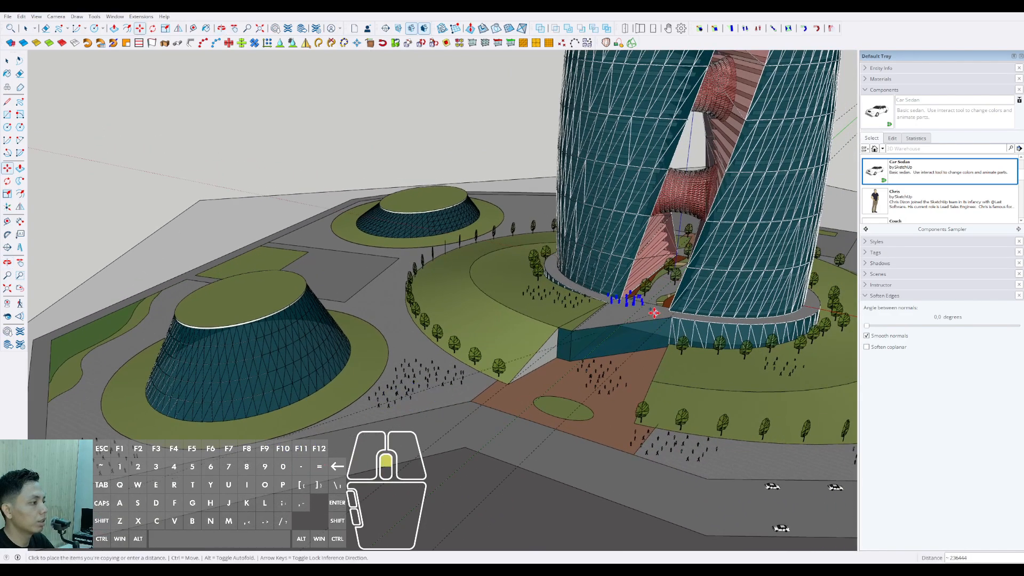
{"action": "scroll", "coordinate": [651, 319], "scroll_direction": "up", "scroll_amount": 4}
{"action": "key", "text": "ctrl"}
{"action": "scroll", "coordinate": [669, 317], "scroll_direction": "up", "scroll_amount": 3}
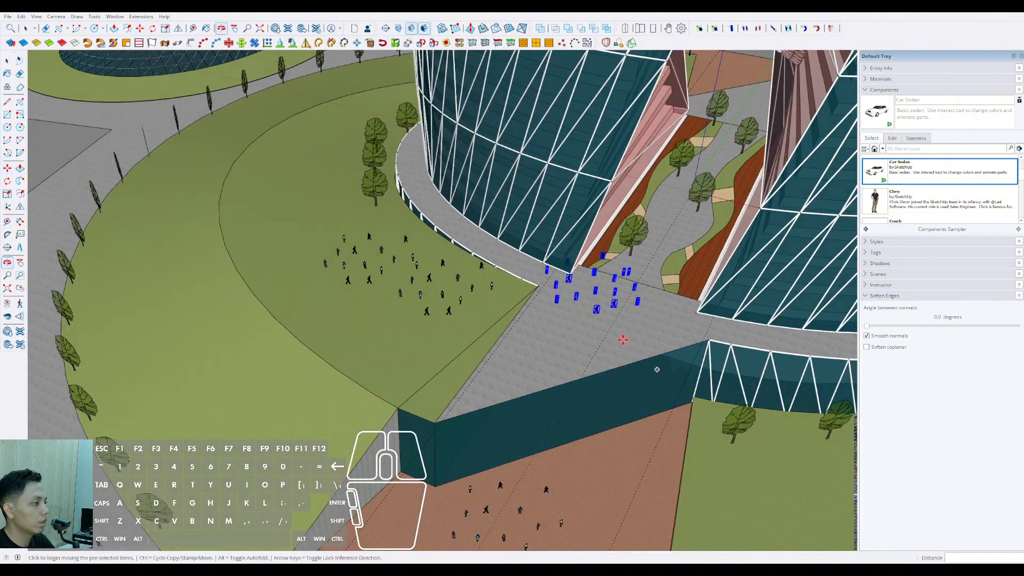
{"action": "left_click", "coordinate": [686, 323]}
Step: Select part of the entrance crowd and copy it deeper along the planted walkway between the towers
{"action": "key", "text": "space"}
{"action": "middle_click_drag", "start_coordinate": [677, 322], "coordinate": [552, 328]}
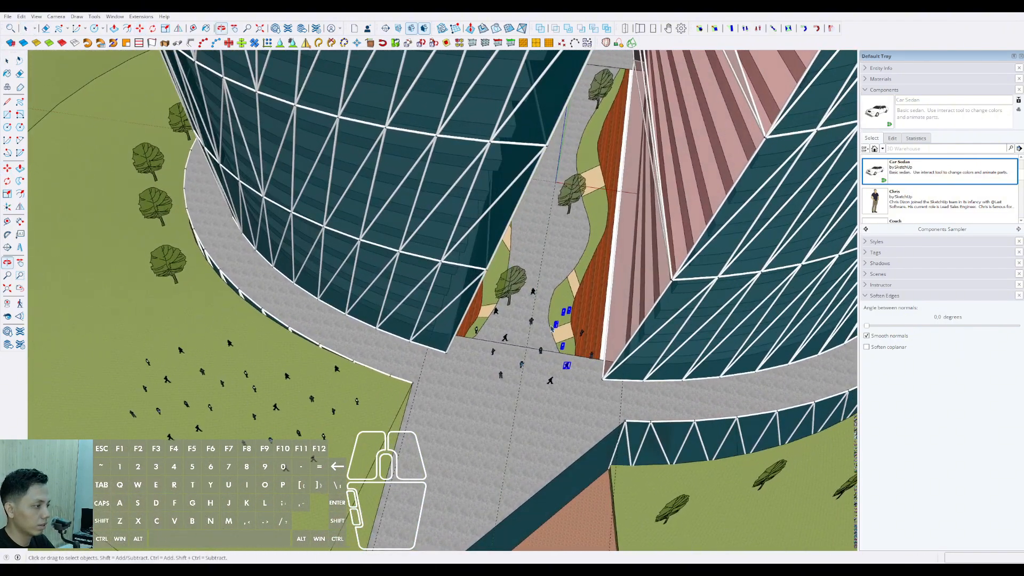
{"action": "key", "text": "m"}
{"action": "key", "text": "ctrl"}
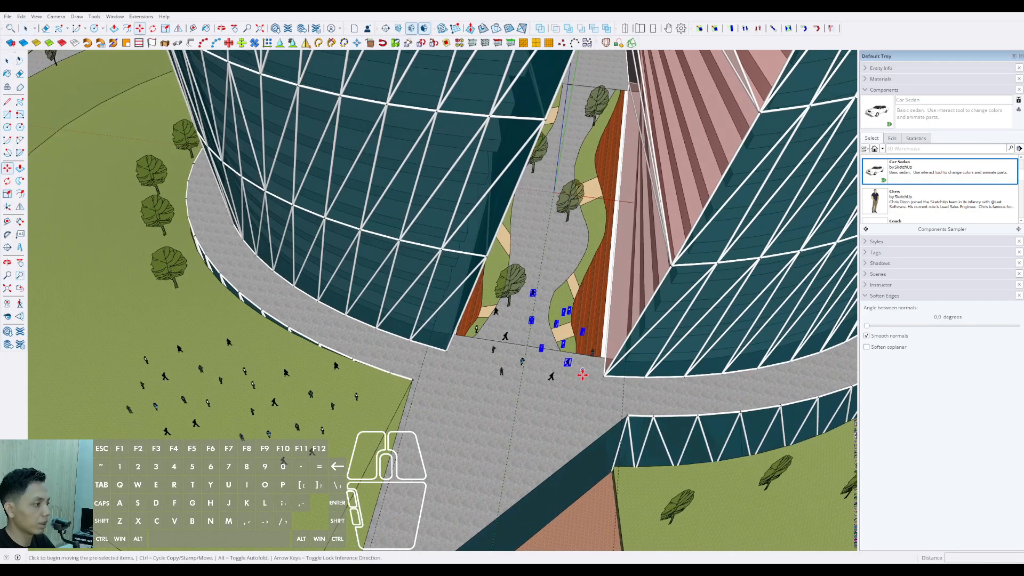
{"action": "left_click", "coordinate": [582, 375]}
{"action": "middle_click_drag", "start_coordinate": [575, 377], "coordinate": [547, 420], "text": "shift"}
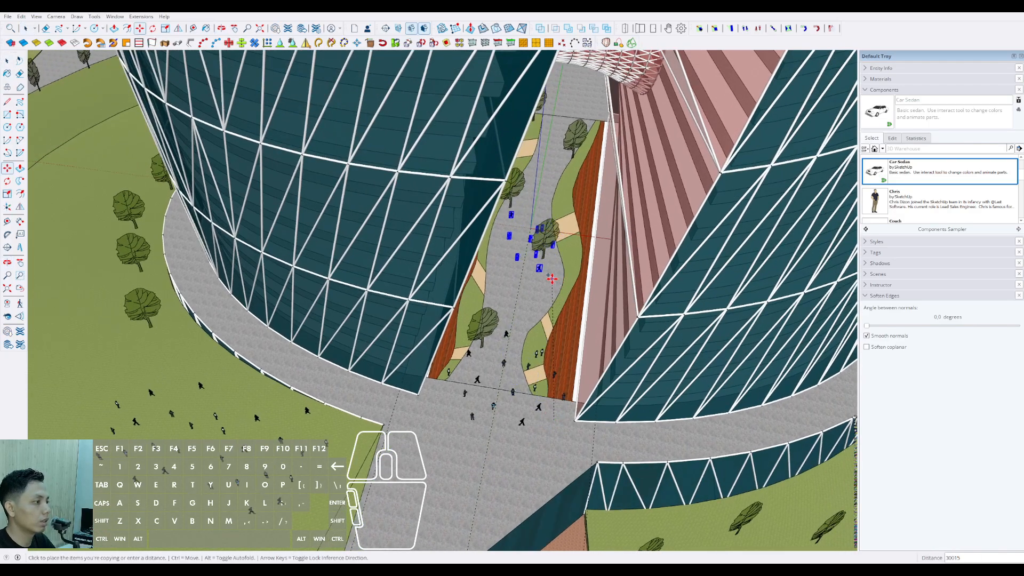
{"action": "middle_click_drag", "start_coordinate": [552, 279], "coordinate": [478, 316]}
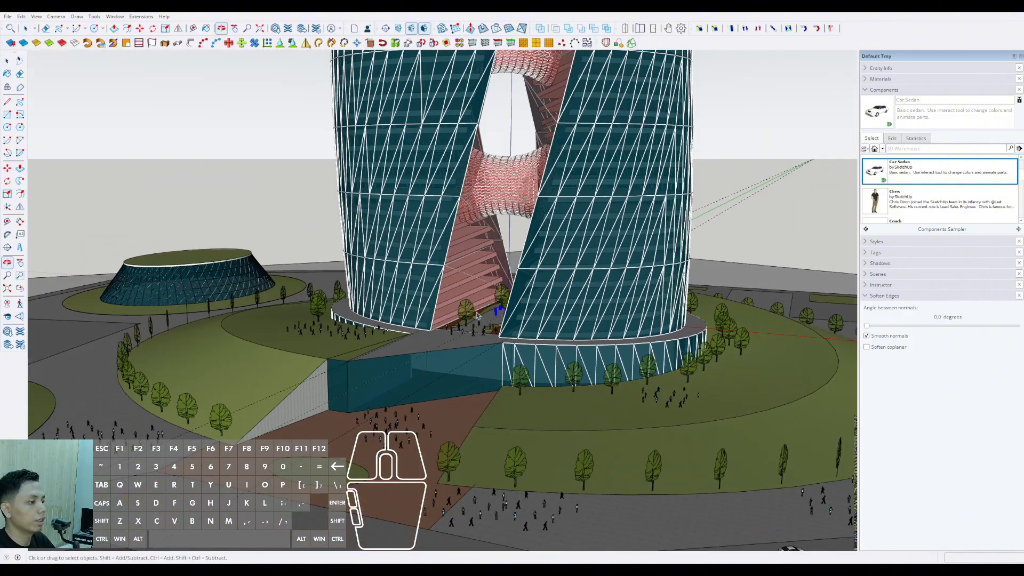
Step: Apply the Exterior style from the Ambient Occlusion collection to the model
{"action": "scroll", "coordinate": [477, 316], "scroll_direction": "down", "scroll_amount": 10}
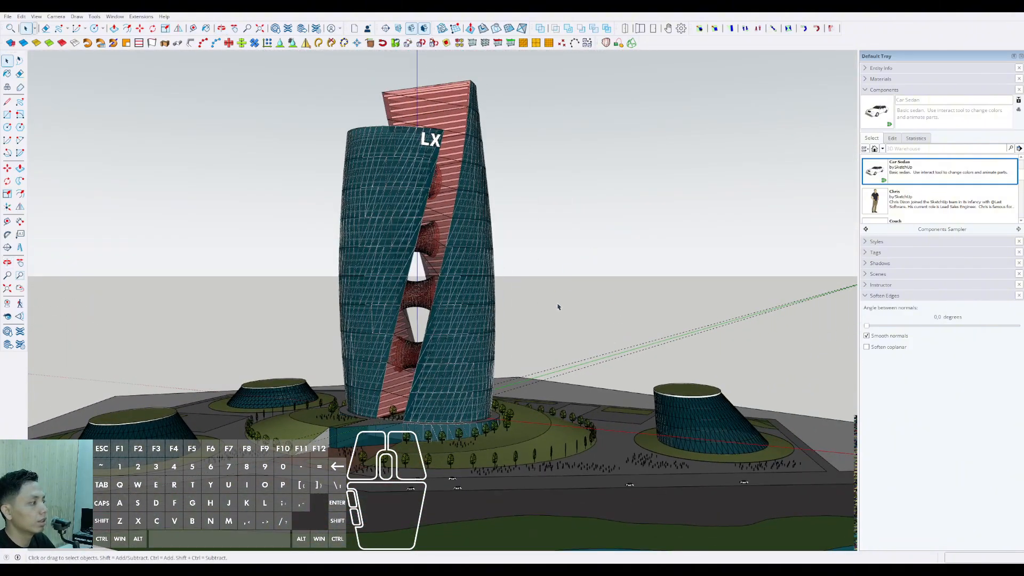
{"action": "left_click", "coordinate": [865, 90]}
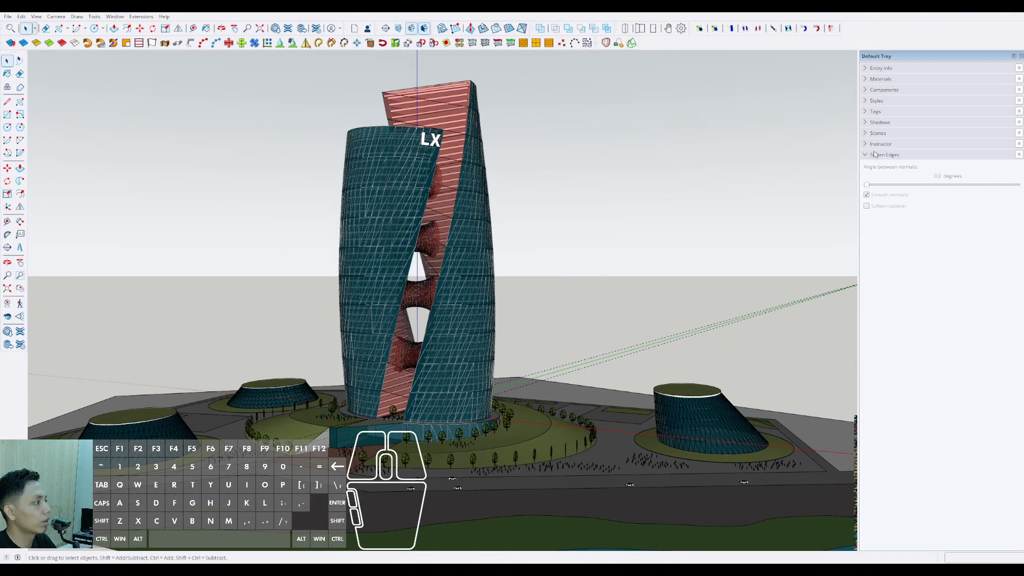
{"action": "left_click", "coordinate": [866, 156]}
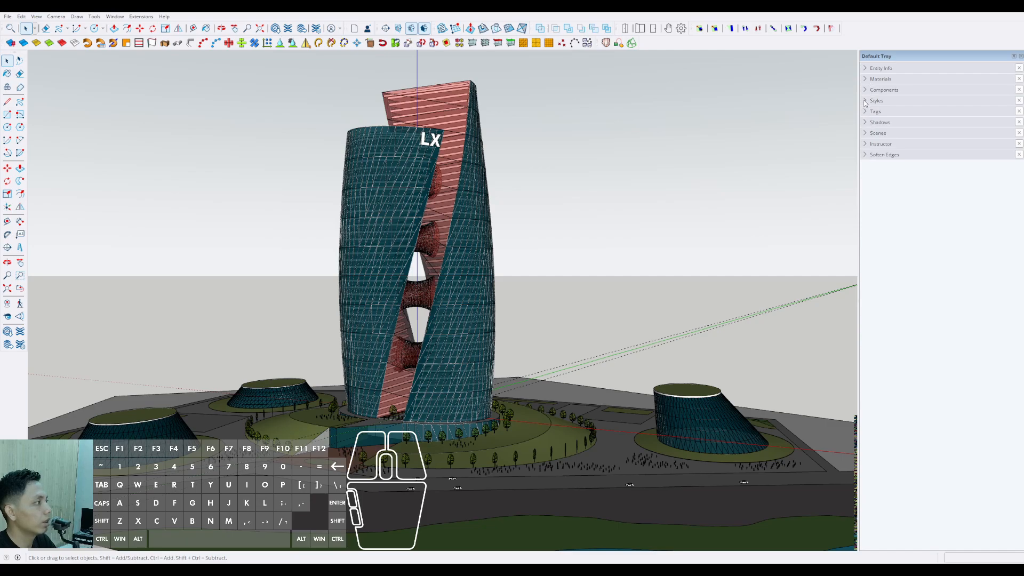
{"action": "left_click", "coordinate": [865, 102]}
{"action": "left_click", "coordinate": [872, 149]}
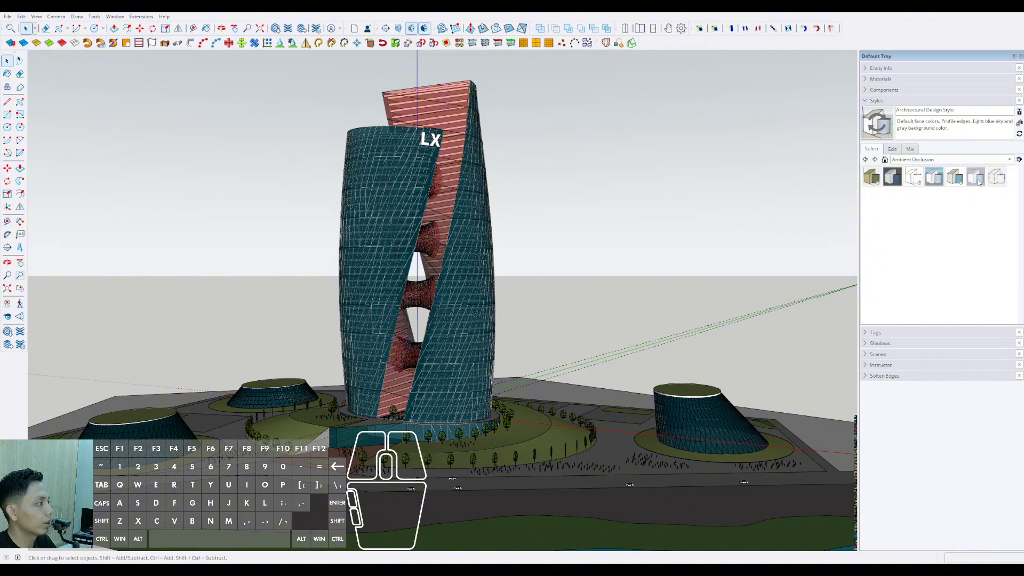
{"action": "left_click", "coordinate": [936, 179]}
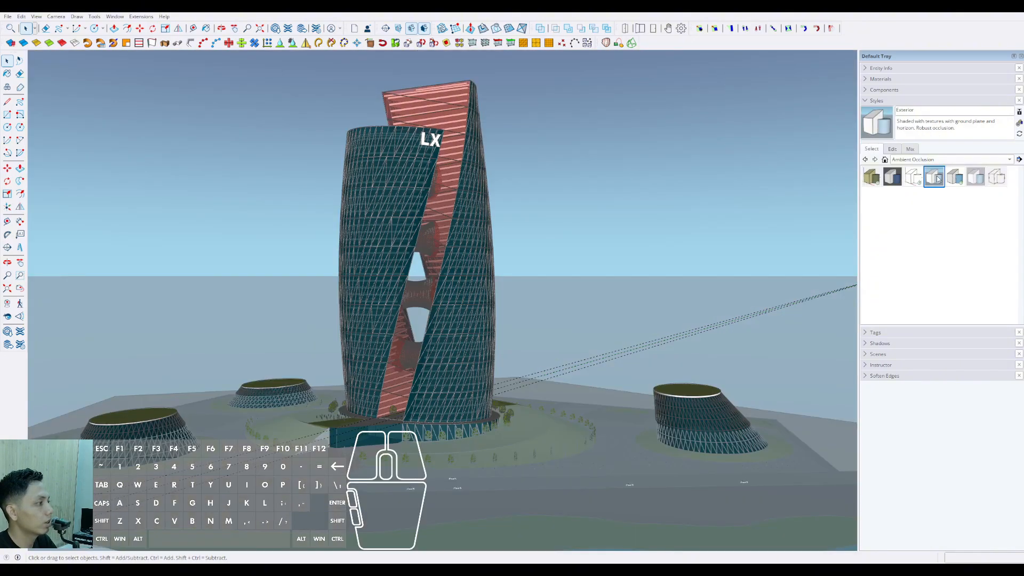
Step: Turn off profiles and dashes in the style's edge settings
{"action": "scroll", "coordinate": [454, 412], "scroll_direction": "up", "scroll_amount": 5}
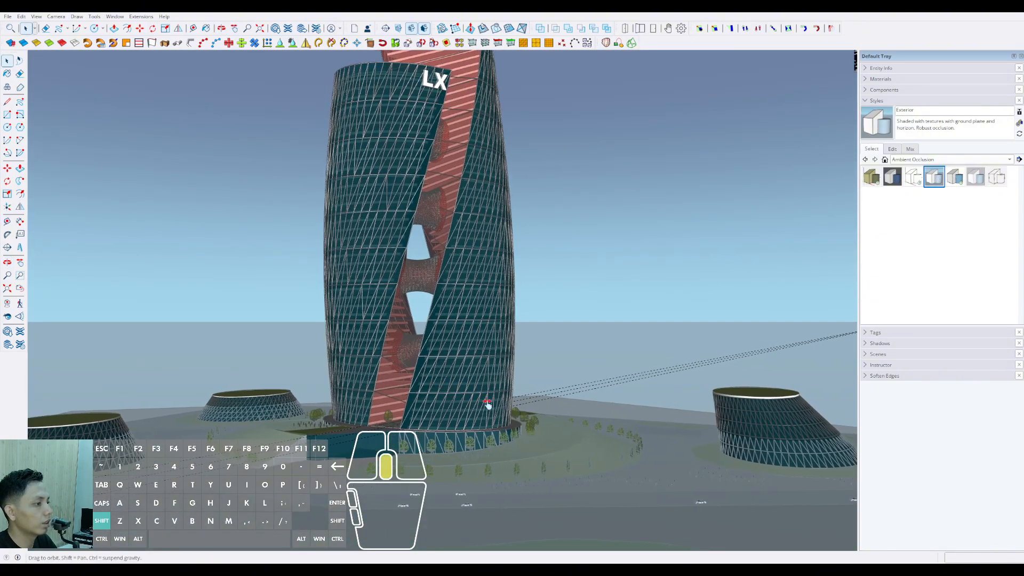
{"action": "left_click", "coordinate": [893, 149]}
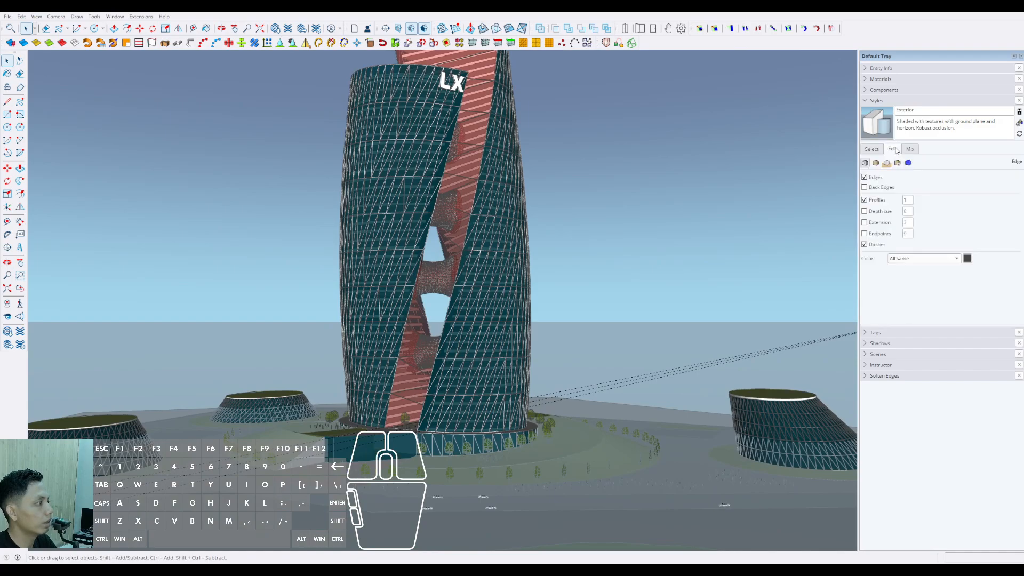
{"action": "left_click", "coordinate": [864, 200]}
{"action": "left_click", "coordinate": [864, 244]}
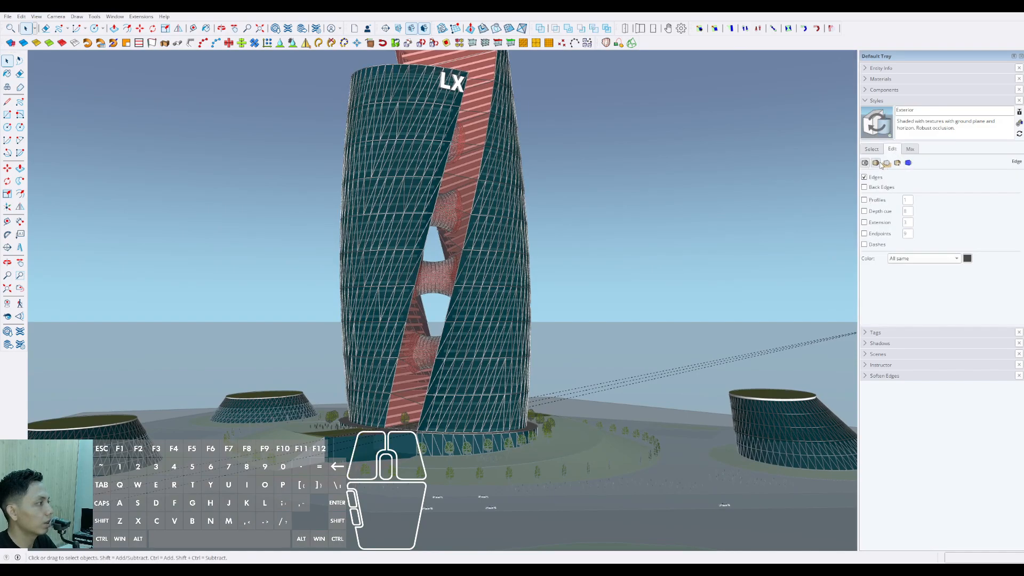
Step: Change the style's sky colour to a lighter blue in the background settings
{"action": "left_click", "coordinate": [886, 163]}
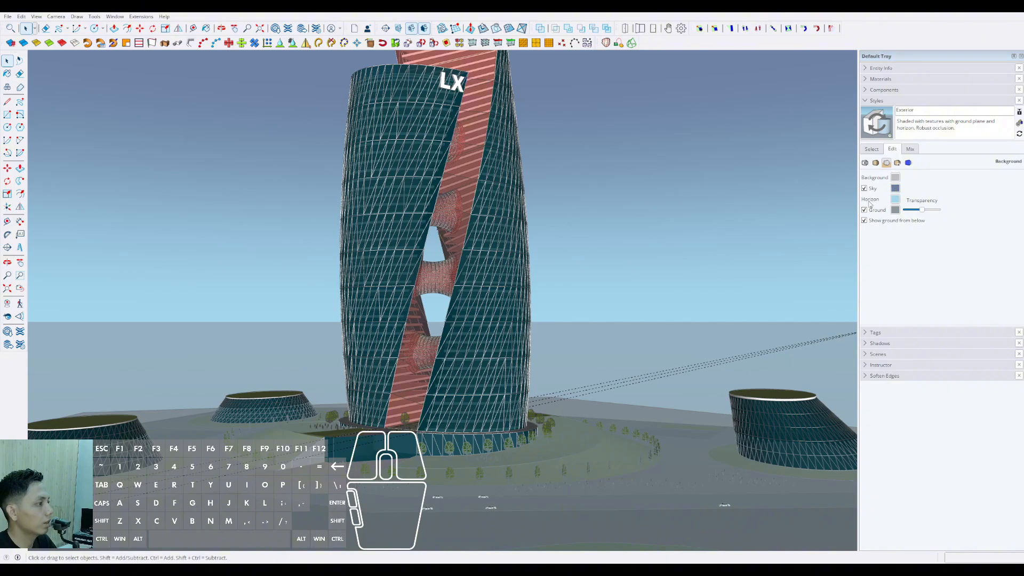
{"action": "left_click", "coordinate": [542, 258]}
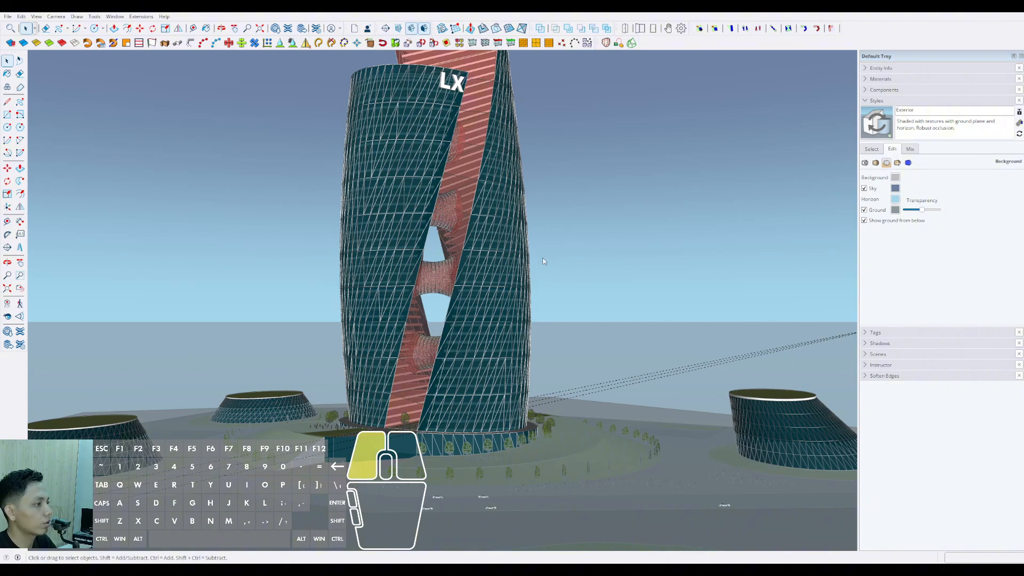
{"action": "left_click", "coordinate": [522, 322]}
{"action": "scroll", "coordinate": [613, 321], "scroll_direction": "down", "scroll_amount": 2}
{"action": "mouse_move", "coordinate": [537, 317]}
{"action": "middle_mouse_down"}
{"action": "mouse_move", "coordinate": [539, 294]}
{"action": "mouse_move", "coordinate": [540, 328]}
{"action": "mouse_move", "coordinate": [522, 320]}
{"action": "middle_mouse_up"}
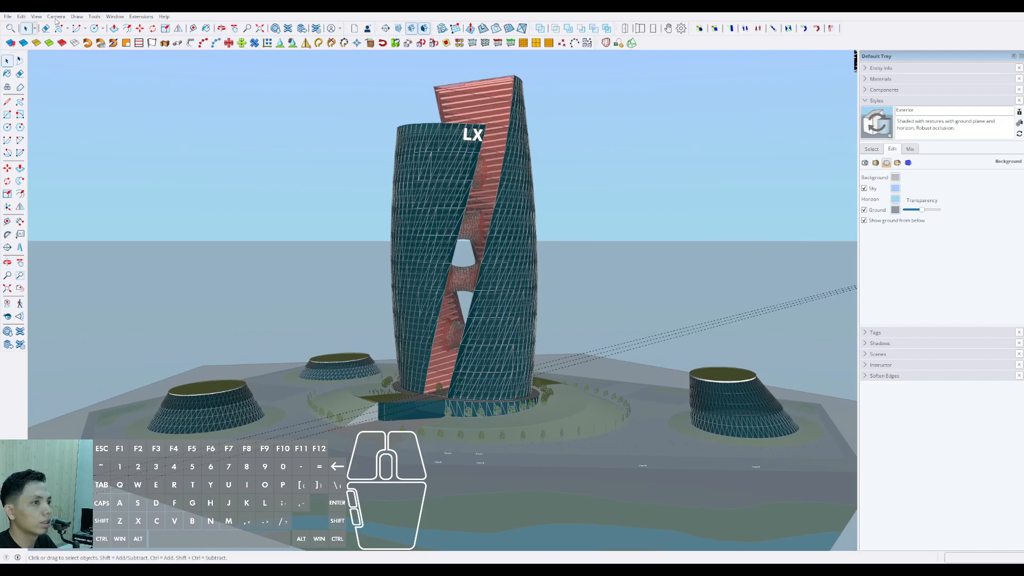
Step: Turn on shadows for the whole model
{"action": "left_click", "coordinate": [53, 117]}
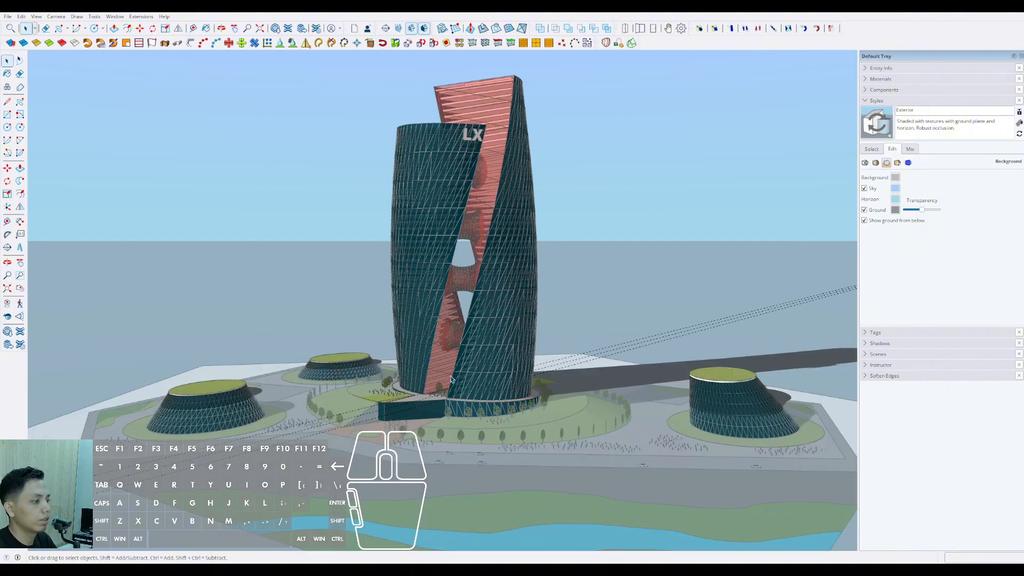
{"action": "scroll", "coordinate": [450, 378], "scroll_direction": "down", "scroll_amount": 3}
{"action": "middle_click_drag", "start_coordinate": [523, 319], "coordinate": [502, 378]}
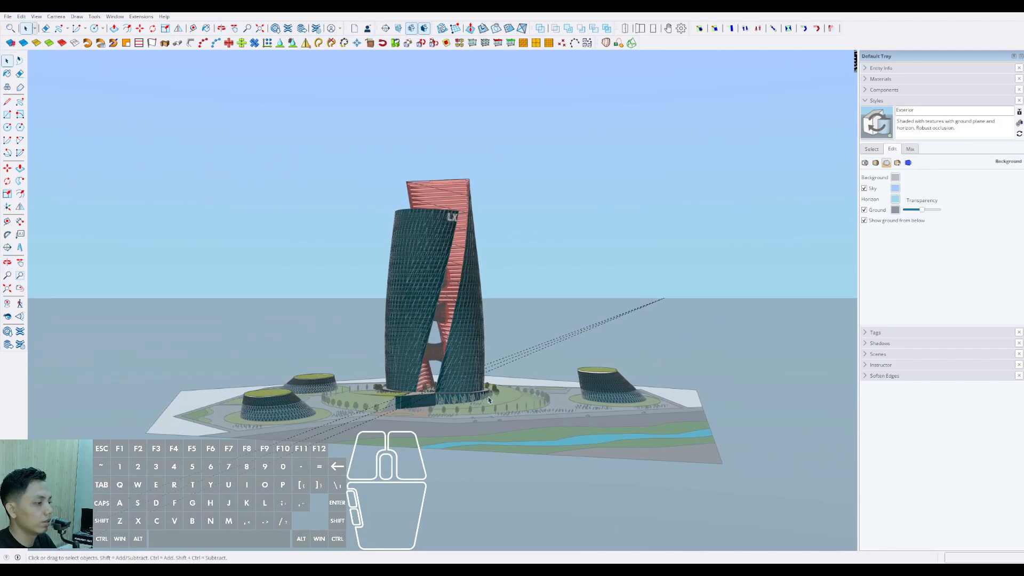
Step: Select the entire model, raise it vertically by about 133000 so it sits above the ground plane, and clear the selection
{"action": "left_click_drag", "start_coordinate": [767, 509], "coordinate": [440, 385]}
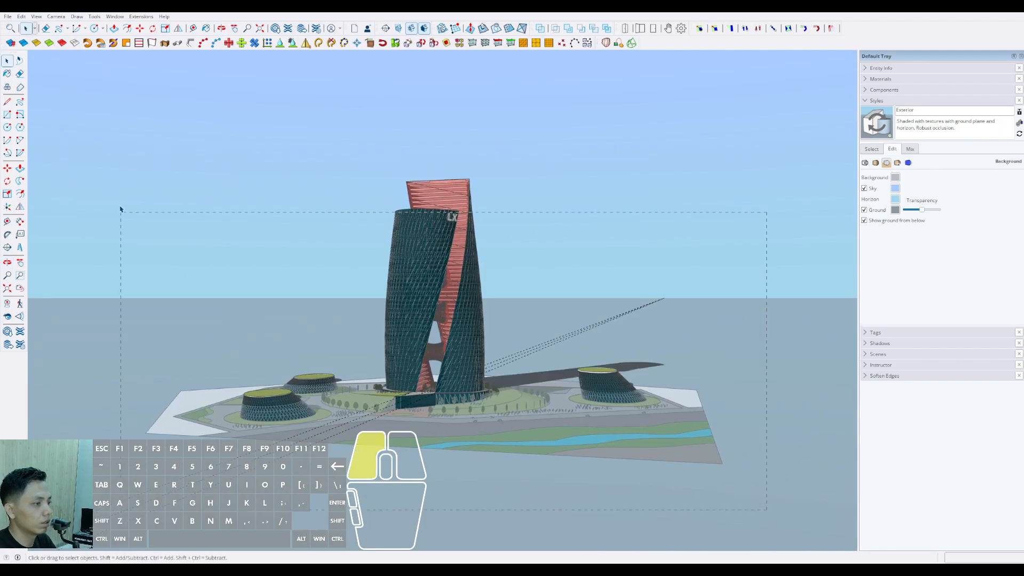
{"action": "left_click_drag", "start_coordinate": [121, 209], "coordinate": [82, 114]}
{"action": "key", "text": "m"}
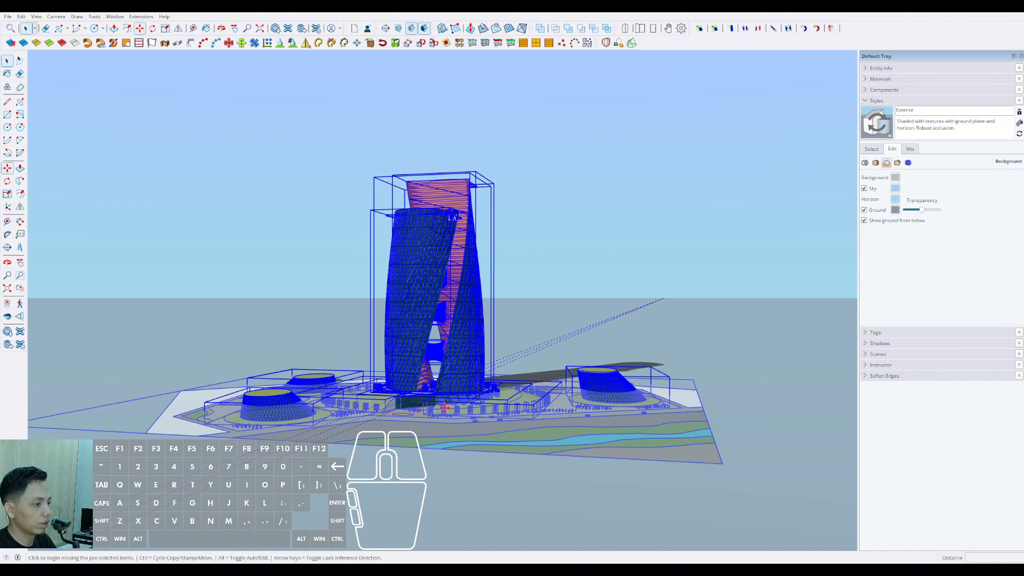
{"action": "left_click", "coordinate": [448, 402]}
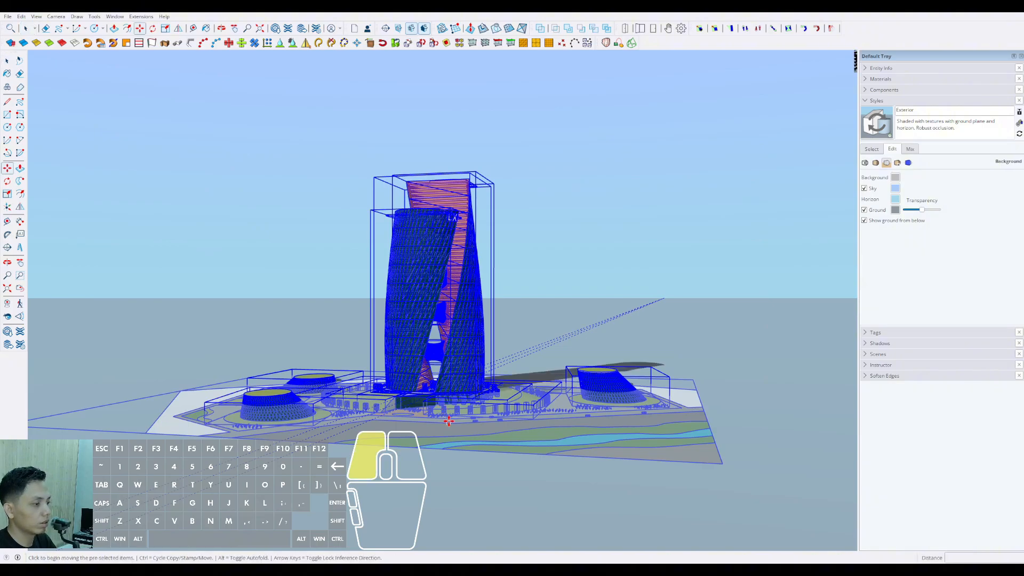
{"action": "left_click", "coordinate": [447, 378]}
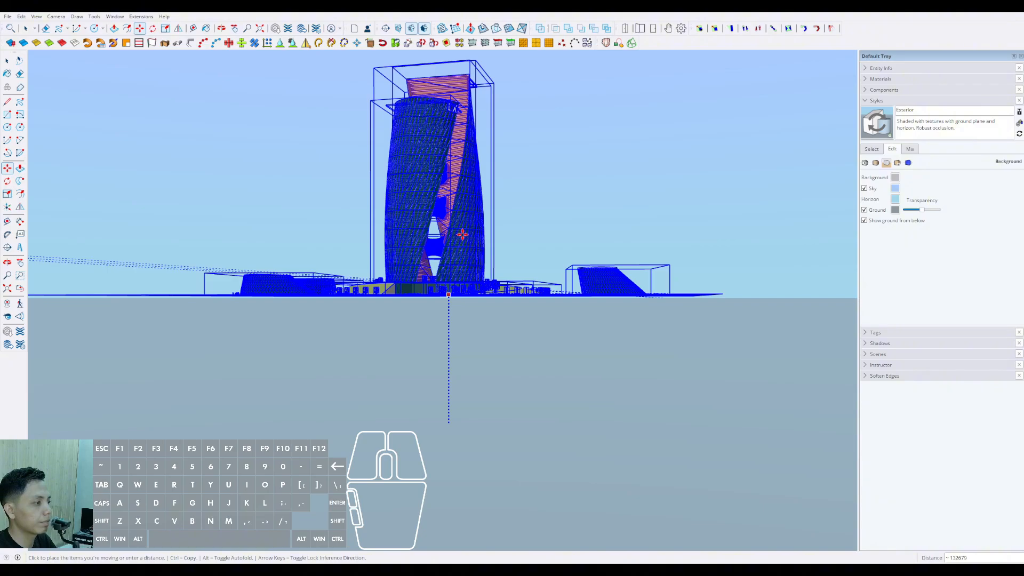
{"action": "left_click", "coordinate": [459, 215]}
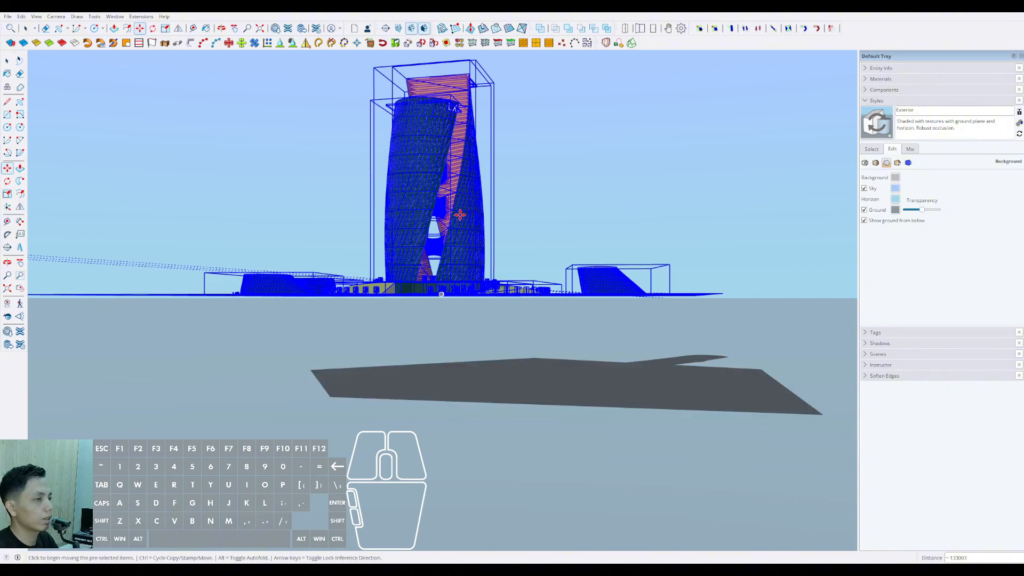
{"action": "key", "text": "space"}
{"action": "scroll", "coordinate": [462, 219], "scroll_direction": "up", "scroll_amount": 2}
{"action": "middle_click_drag", "start_coordinate": [462, 224], "coordinate": [466, 320], "text": "shift"}
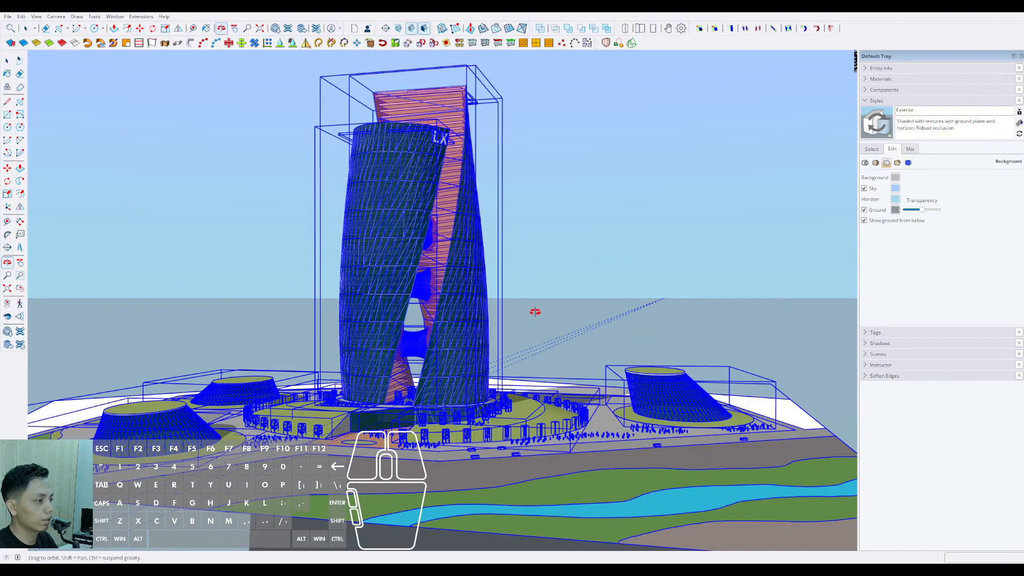
{"action": "left_click", "coordinate": [541, 301]}
{"action": "left_click", "coordinate": [539, 305]}
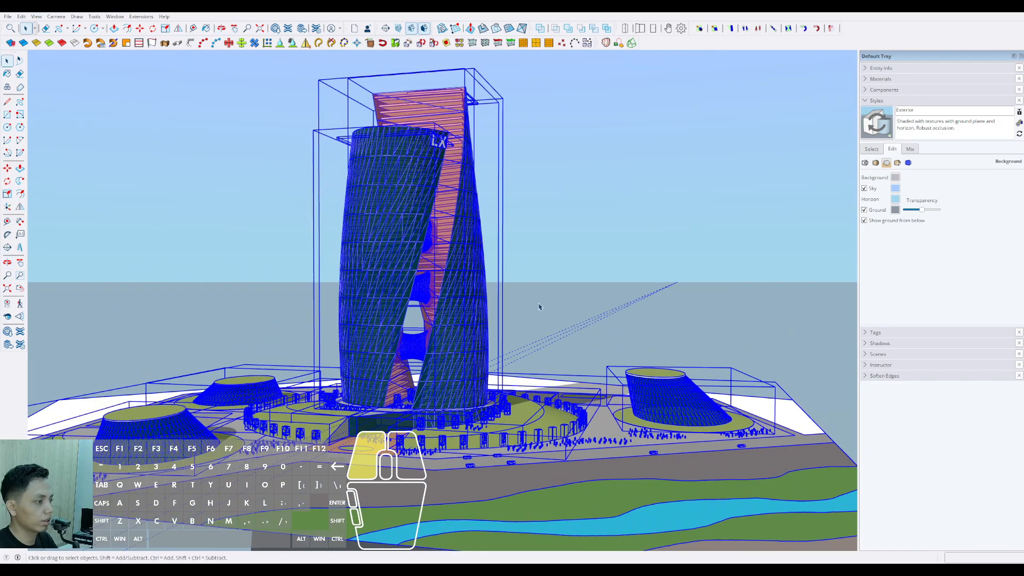
{"action": "middle_click_drag", "start_coordinate": [546, 346], "coordinate": [551, 306]}
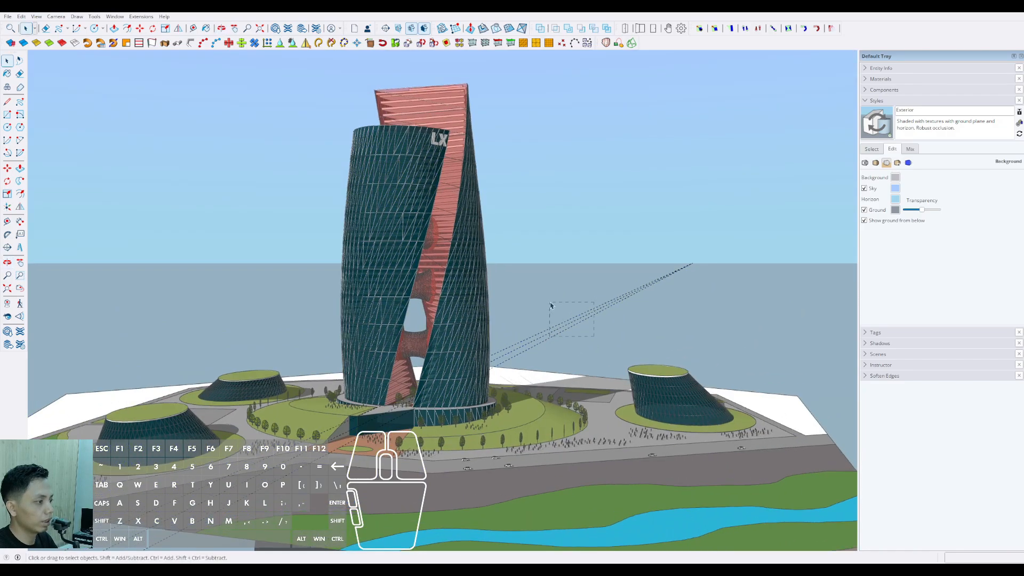
Step: Examine the twin towers and the surrounding site up close and from a distance
{"action": "key", "text": "shift+e"}
{"action": "scroll", "coordinate": [461, 357], "scroll_direction": "down", "scroll_amount": 3}
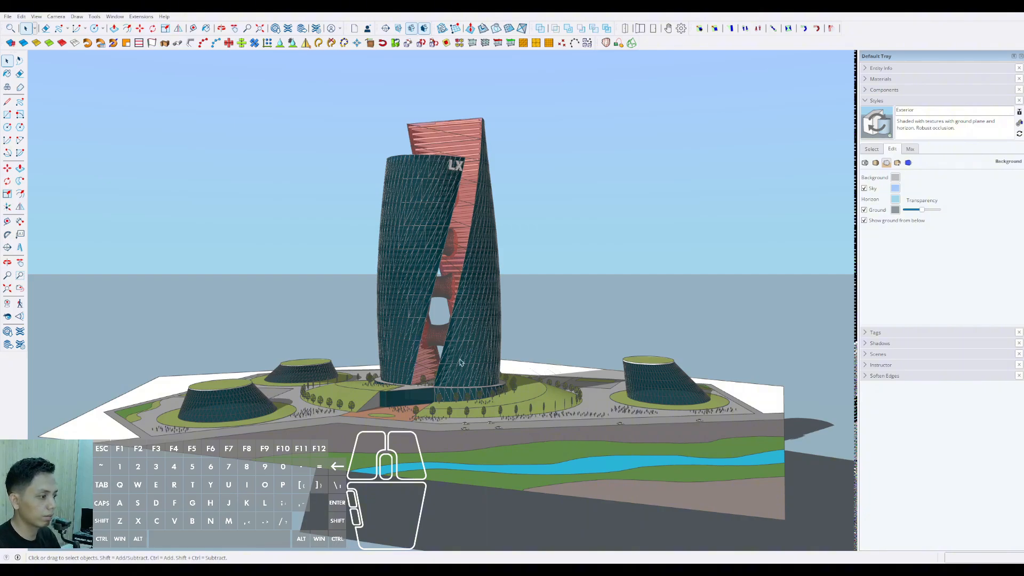
{"action": "scroll", "coordinate": [469, 328], "scroll_direction": "up", "scroll_amount": 6}
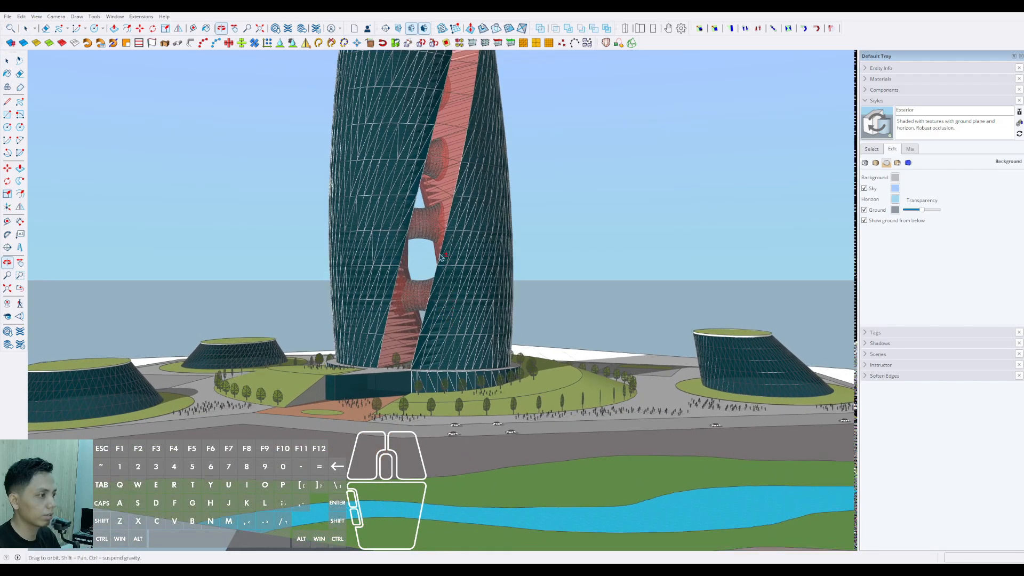
{"action": "scroll", "coordinate": [441, 312], "scroll_direction": "up", "scroll_amount": 8}
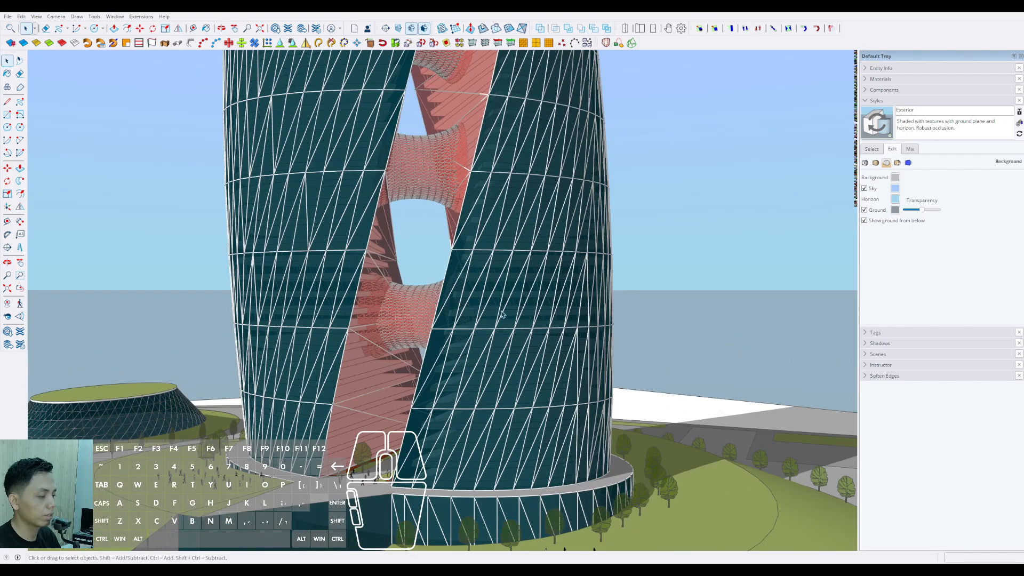
{"action": "scroll", "coordinate": [503, 314], "scroll_direction": "down", "scroll_amount": 8}
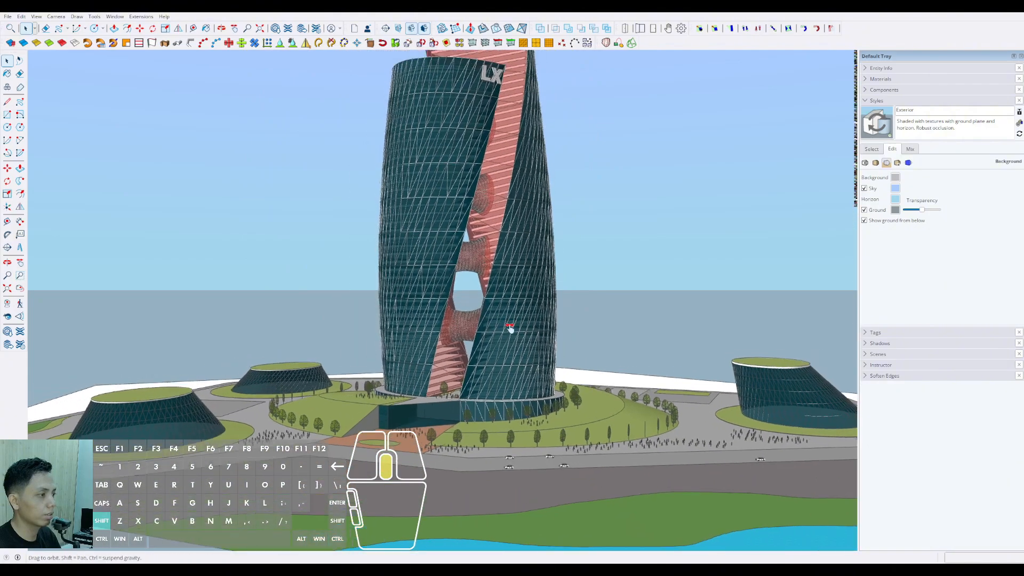
{"action": "middle_click_drag", "start_coordinate": [506, 314], "coordinate": [510, 313]}
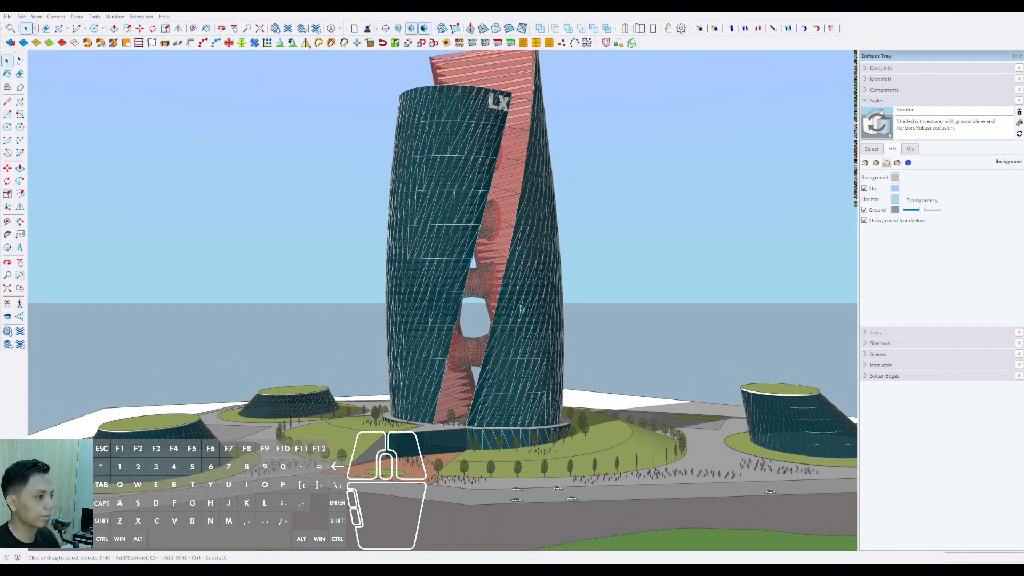
{"action": "scroll", "coordinate": [521, 308], "scroll_direction": "down", "scroll_amount": 2}
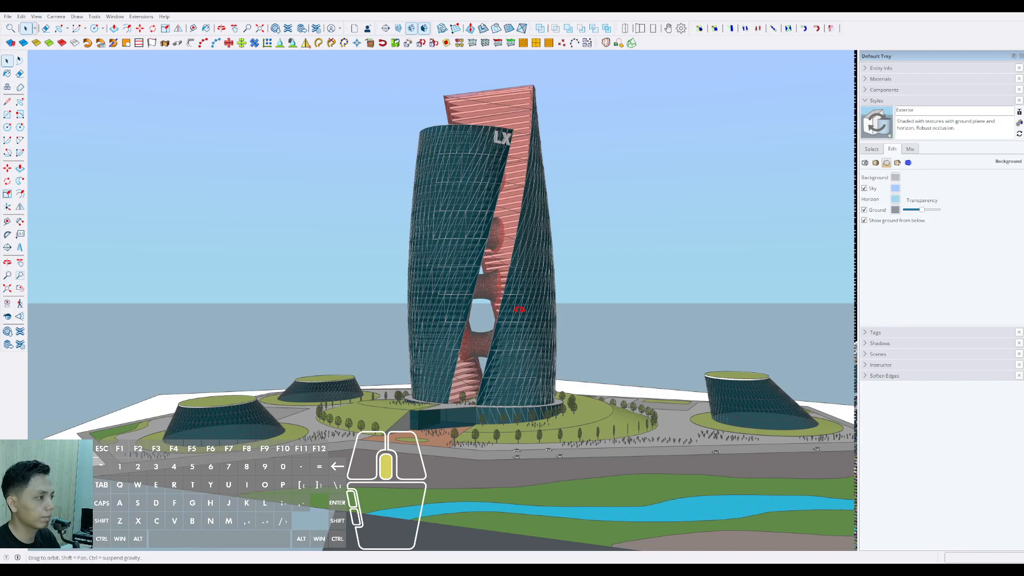
Step: Close the style settings and set the time of day to 08:25 in the shadow settings
{"action": "left_click", "coordinate": [871, 150]}
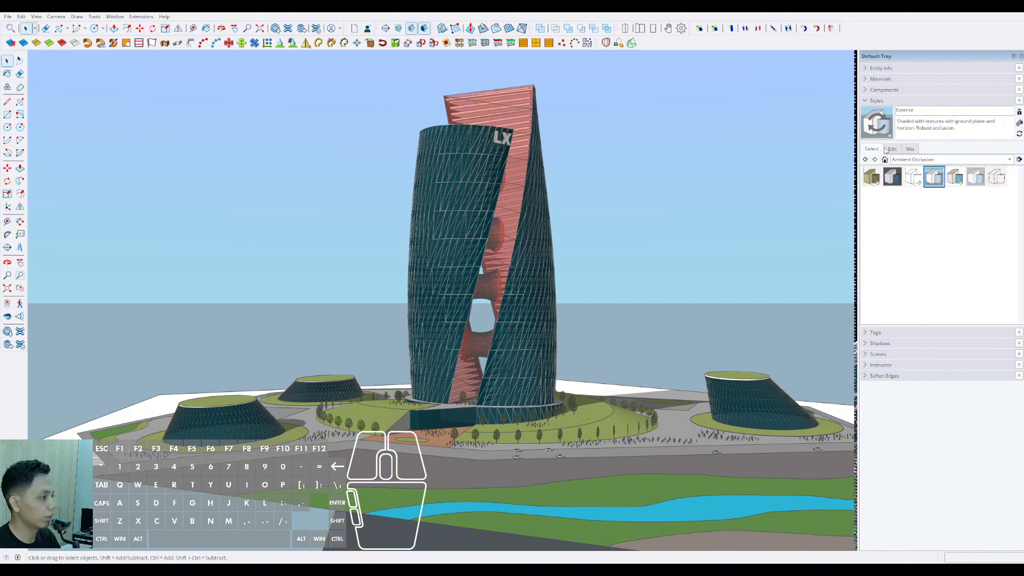
{"action": "left_click", "coordinate": [866, 103]}
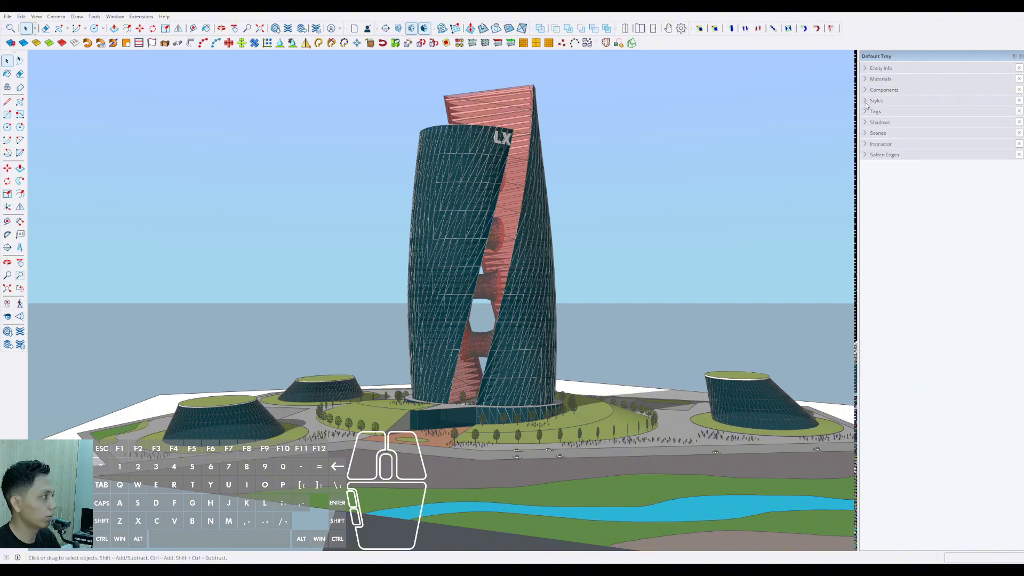
{"action": "left_click", "coordinate": [869, 123]}
{"action": "left_click_drag", "start_coordinate": [954, 149], "coordinate": [918, 150]}
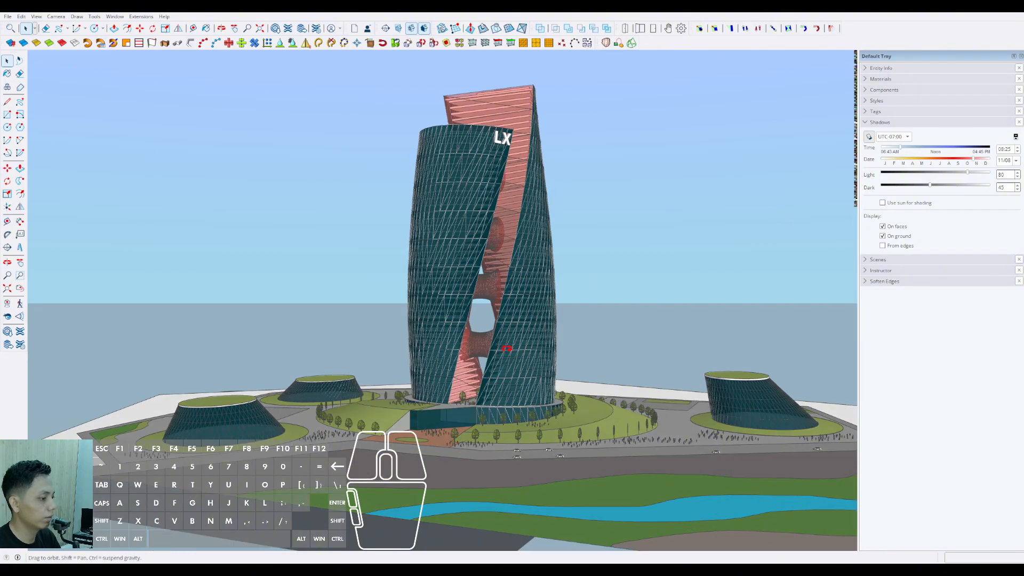
Step: Try different sun positions for the shadows, settling on the date 05/09 and the time 09:25
{"action": "middle_click_drag", "start_coordinate": [495, 271], "coordinate": [515, 344]}
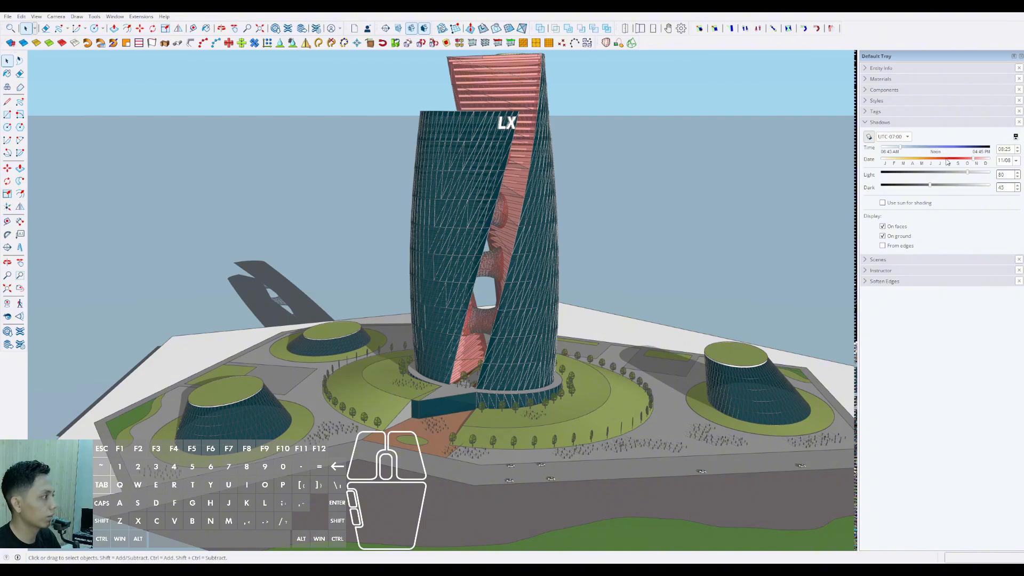
{"action": "left_click", "coordinate": [940, 160]}
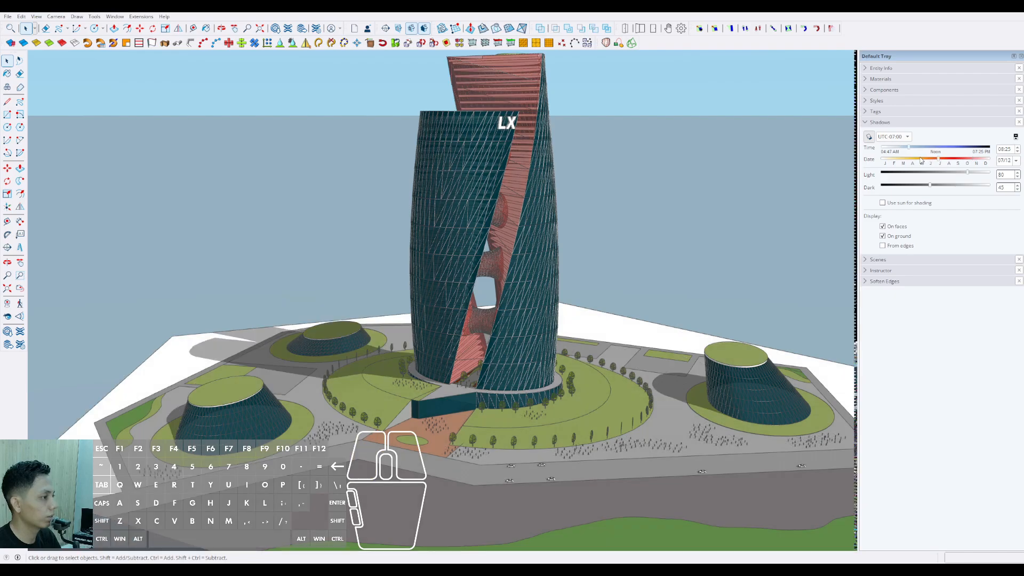
{"action": "left_click", "coordinate": [920, 160]}
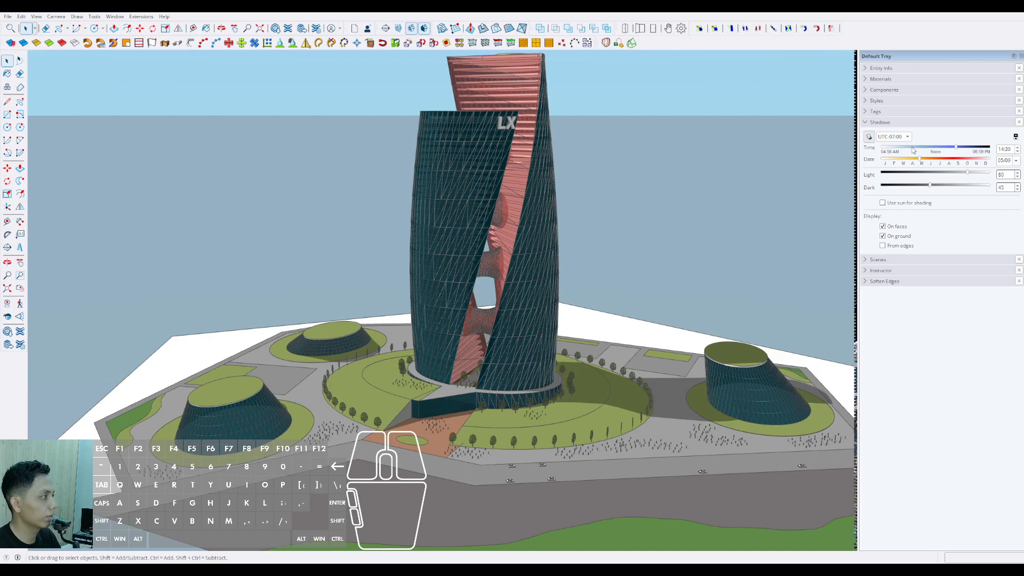
{"action": "left_click", "coordinate": [891, 149]}
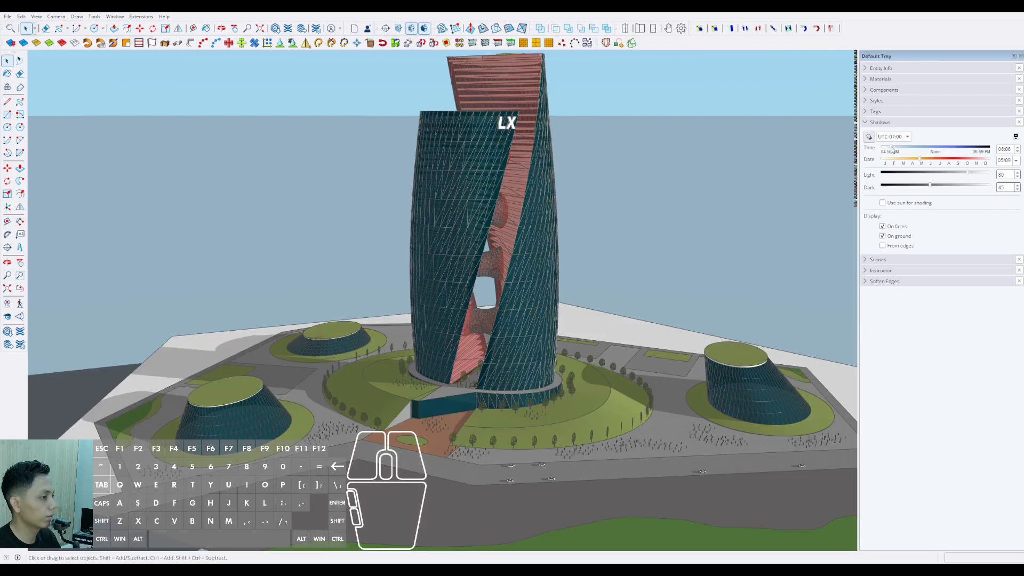
{"action": "left_click", "coordinate": [916, 150]}
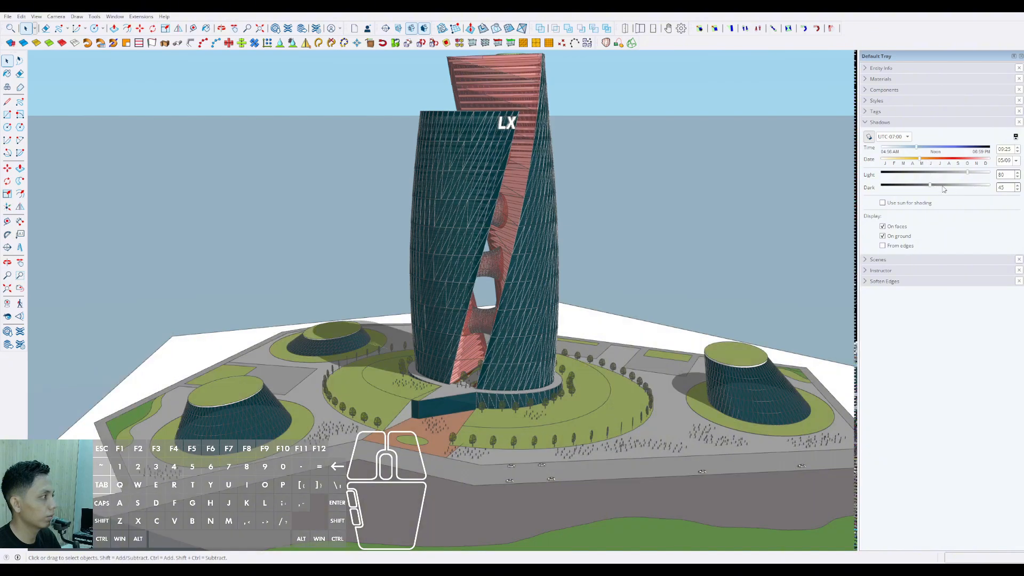
Step: Lighten the shadows by trying a Dark value of 75 and settling on 52
{"action": "left_click_drag", "start_coordinate": [943, 186], "coordinate": [963, 187]}
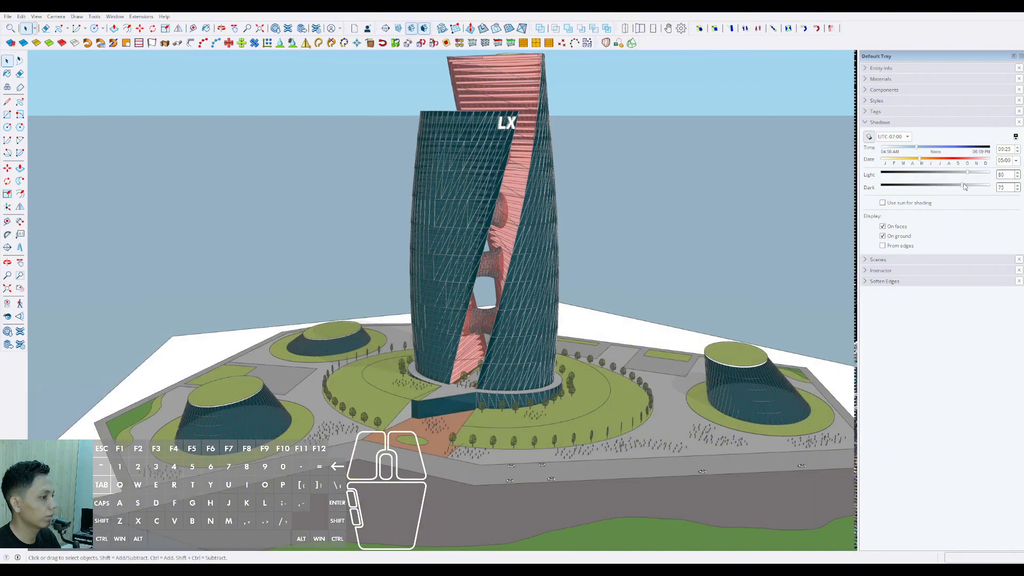
{"action": "left_click", "coordinate": [956, 185]}
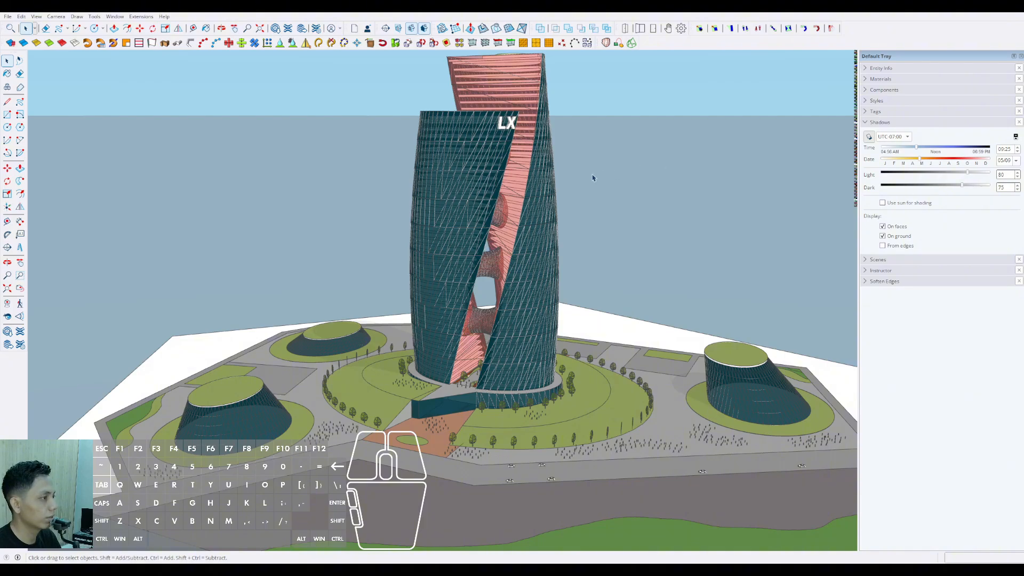
{"action": "left_click", "coordinate": [937, 185]}
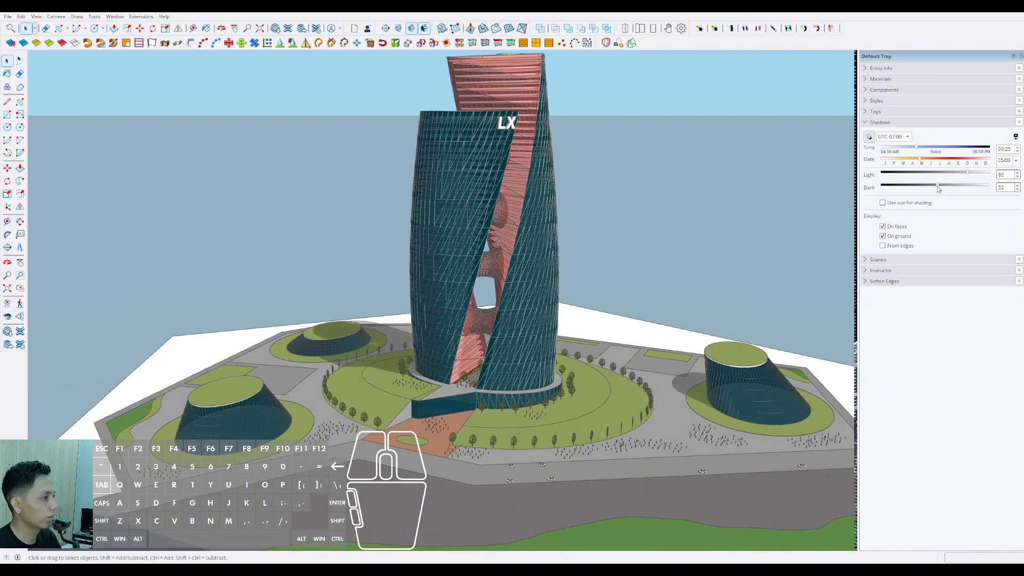
Step: Try an afternoon shadow time of 13:17 from a lower viewpoint, then settle on 08:38
{"action": "mouse_move", "coordinate": [552, 410]}
{"action": "middle_mouse_down"}
{"action": "mouse_move", "coordinate": [486, 378]}
{"action": "mouse_move", "coordinate": [516, 367]}
{"action": "middle_mouse_up"}
{"action": "key", "text": "space"}
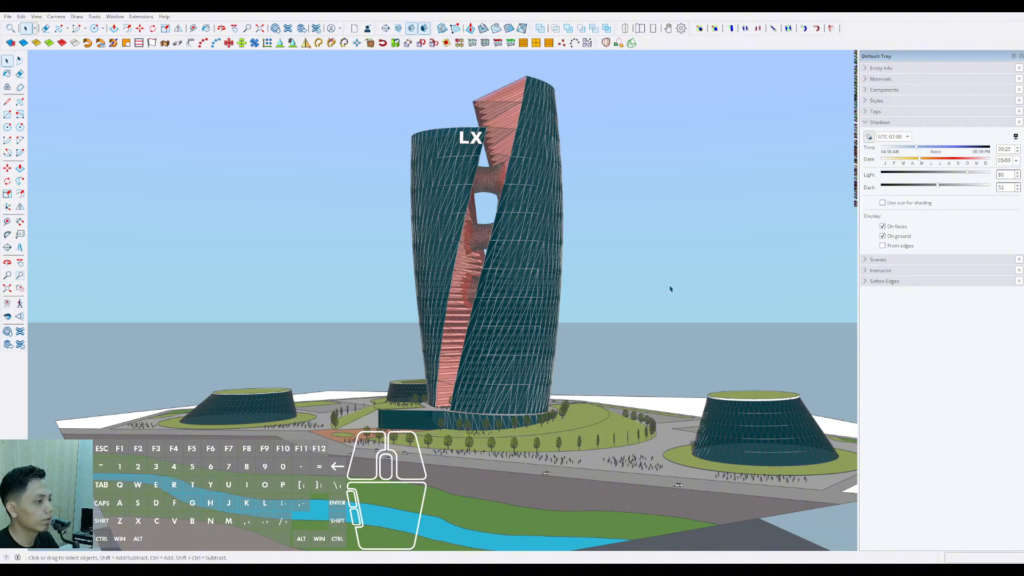
{"action": "left_click_drag", "start_coordinate": [941, 150], "coordinate": [946, 150]}
{"action": "middle_click_drag", "start_coordinate": [773, 234], "coordinate": [492, 356]}
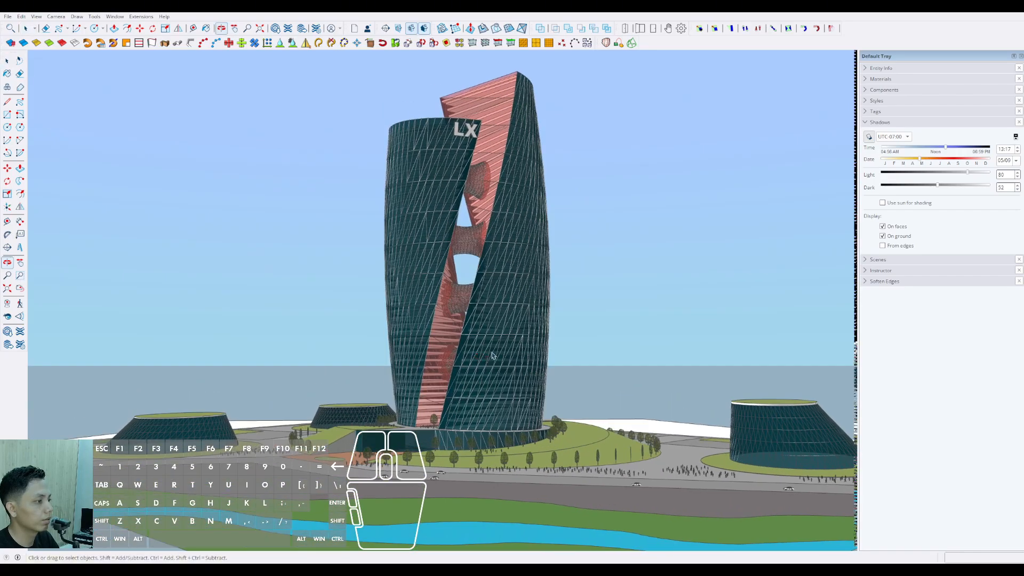
{"action": "left_click", "coordinate": [911, 148]}
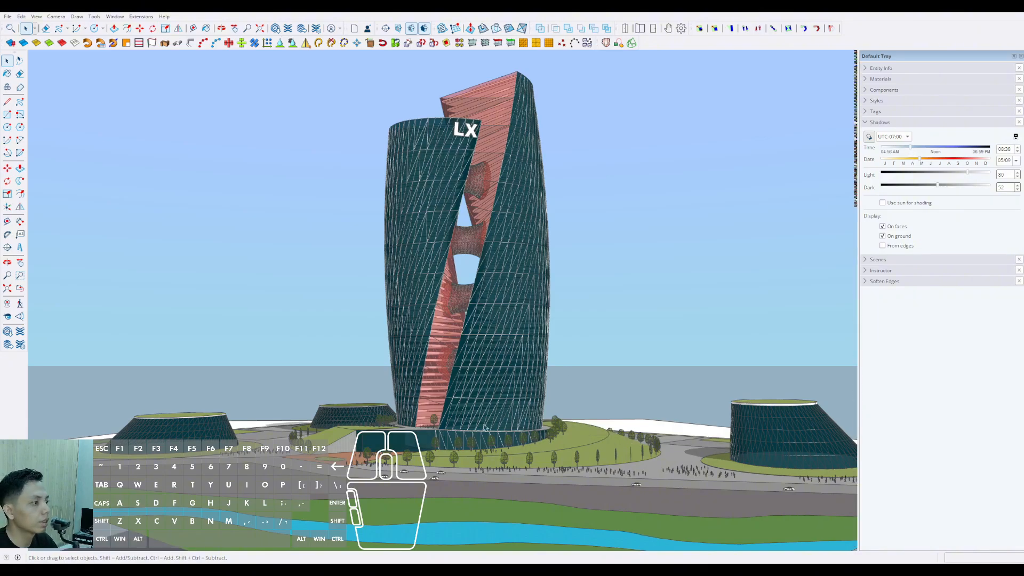
{"action": "scroll", "coordinate": [483, 423], "scroll_direction": "up", "scroll_amount": 6}
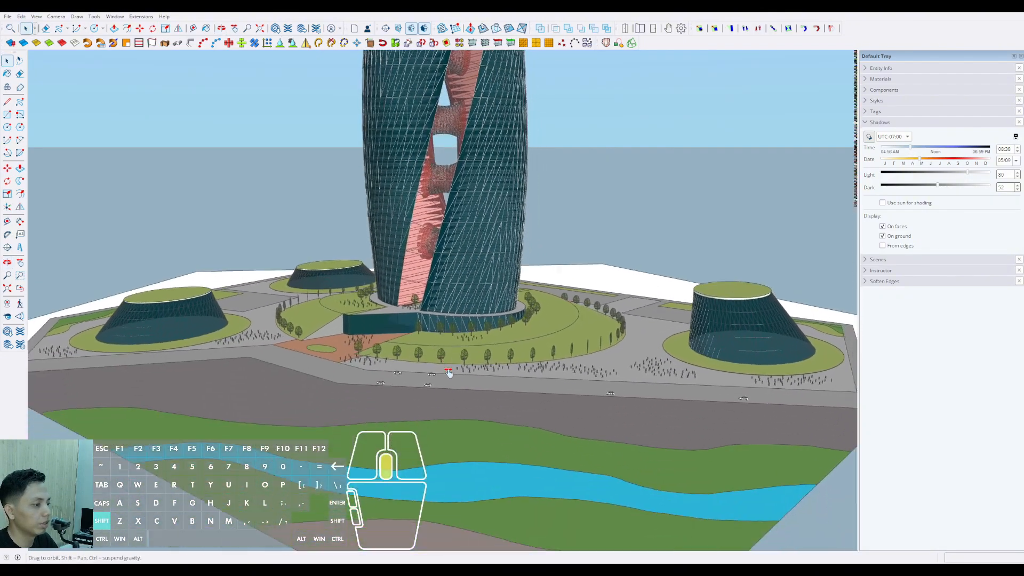
{"action": "scroll", "coordinate": [446, 352], "scroll_direction": "up", "scroll_amount": 5}
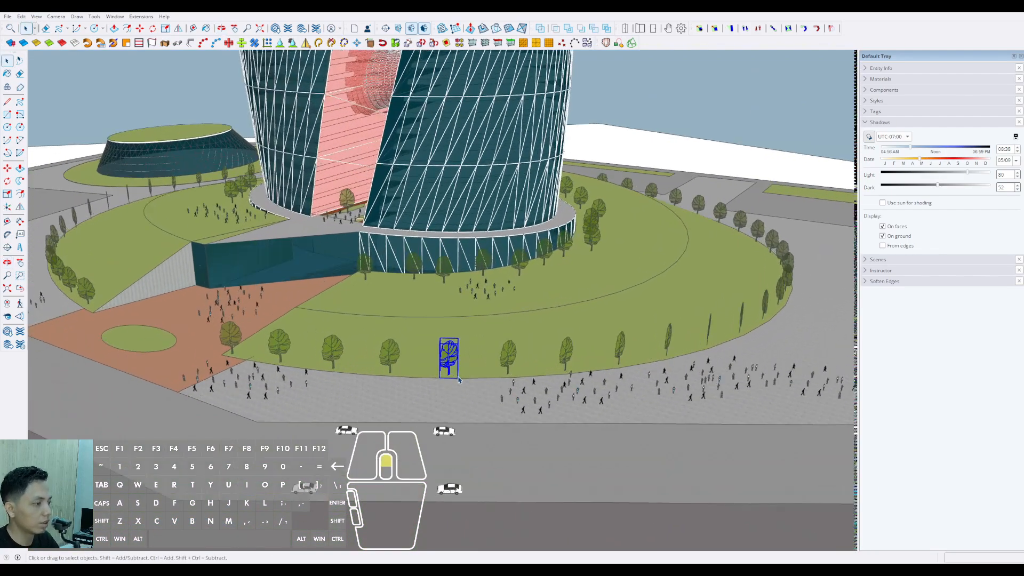
{"action": "key", "text": "m"}
{"action": "scroll", "coordinate": [485, 385], "scroll_direction": "down", "scroll_amount": 1}
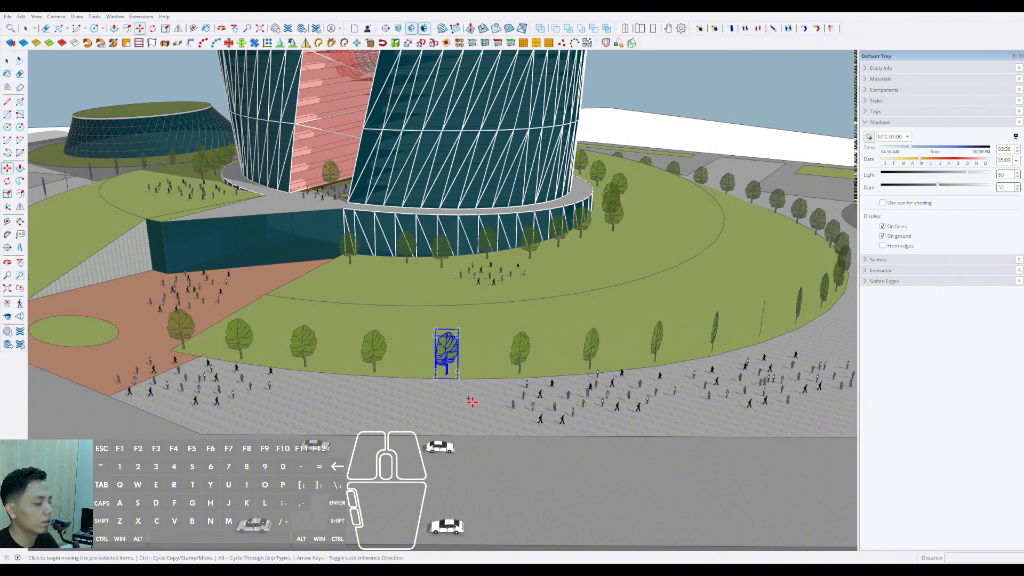
{"action": "left_click", "coordinate": [466, 378]}
{"action": "scroll", "coordinate": [475, 397], "scroll_direction": "down", "scroll_amount": 1}
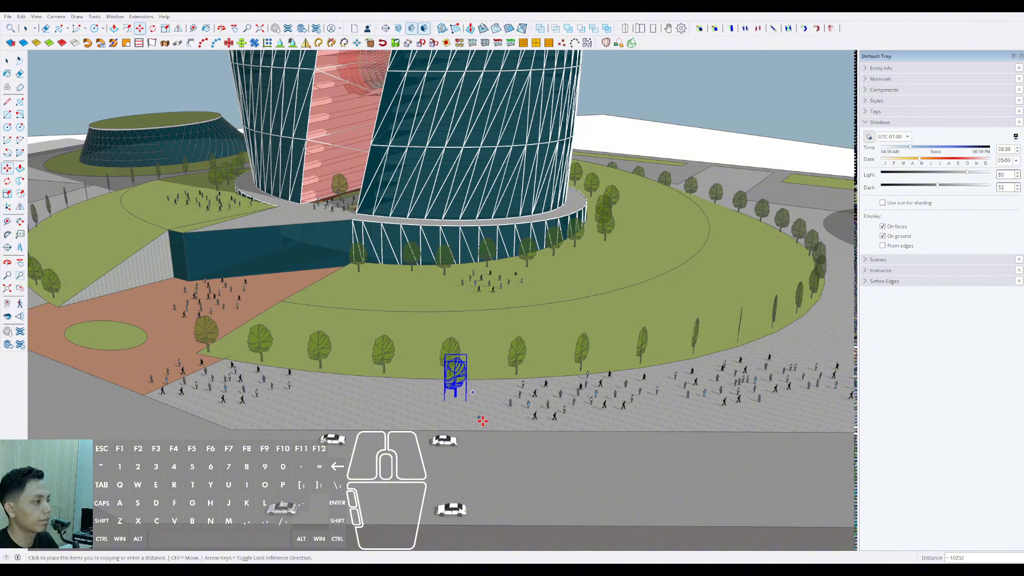
{"action": "scroll", "coordinate": [483, 419], "scroll_direction": "up", "scroll_amount": 1}
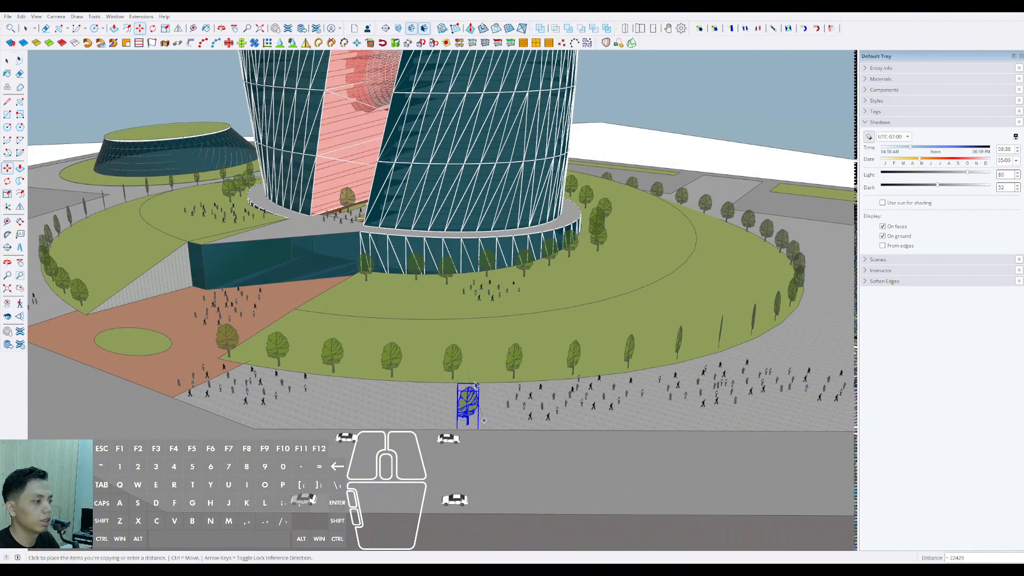
{"action": "left_click", "coordinate": [25, 29]}
Step: Turn off the shadows for the whole model
{"action": "left_click", "coordinate": [37, 17]}
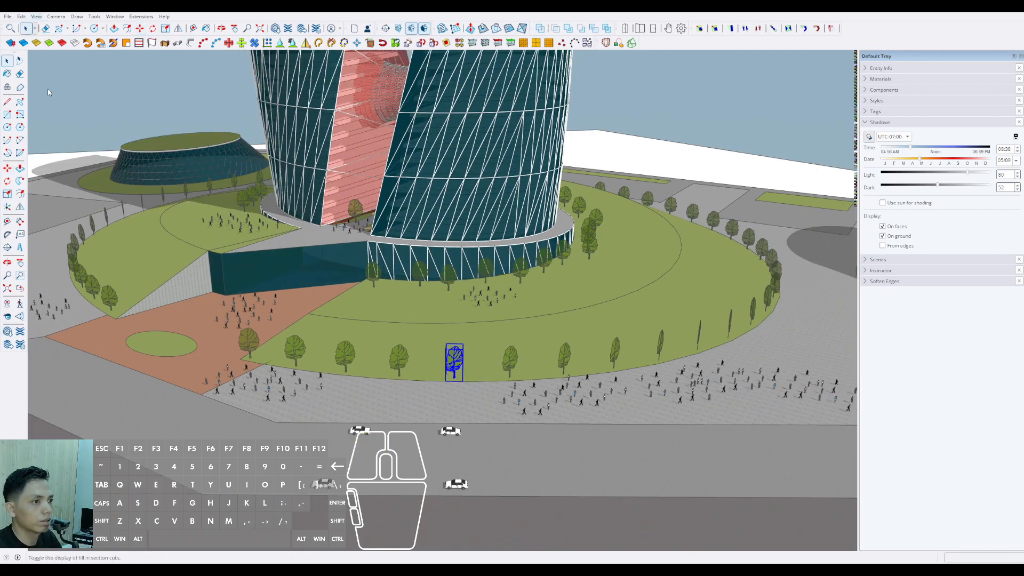
{"action": "left_click", "coordinate": [50, 122]}
Step: Copy the selected tree from the round lawn's edge to one end of the green strip between the road and the river
{"action": "scroll", "coordinate": [457, 385], "scroll_direction": "up", "scroll_amount": 4}
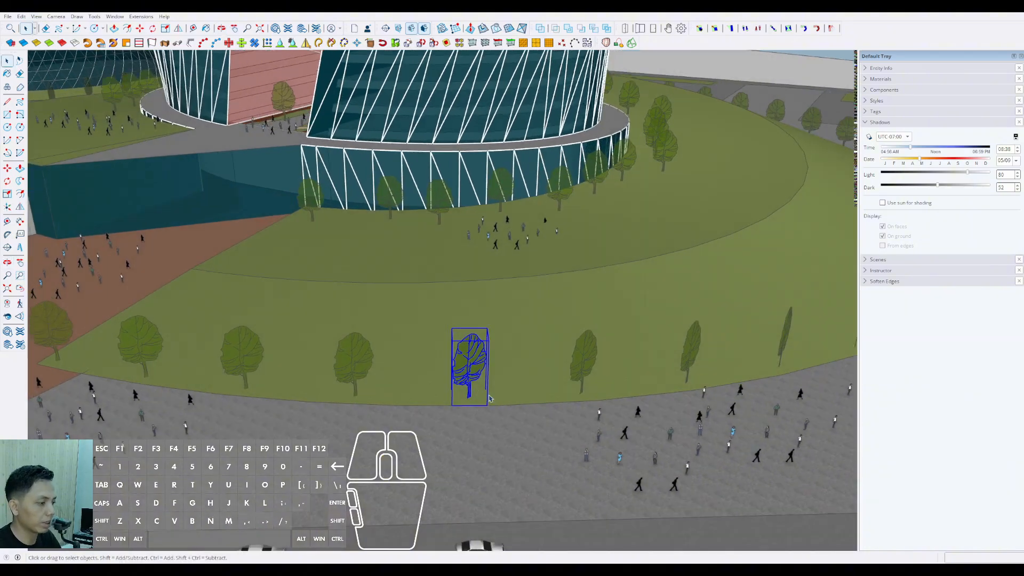
{"action": "key", "text": "m"}
{"action": "left_click", "coordinate": [487, 406]}
{"action": "key", "text": "ctrl"}
{"action": "scroll", "coordinate": [522, 427], "scroll_direction": "down", "scroll_amount": 9}
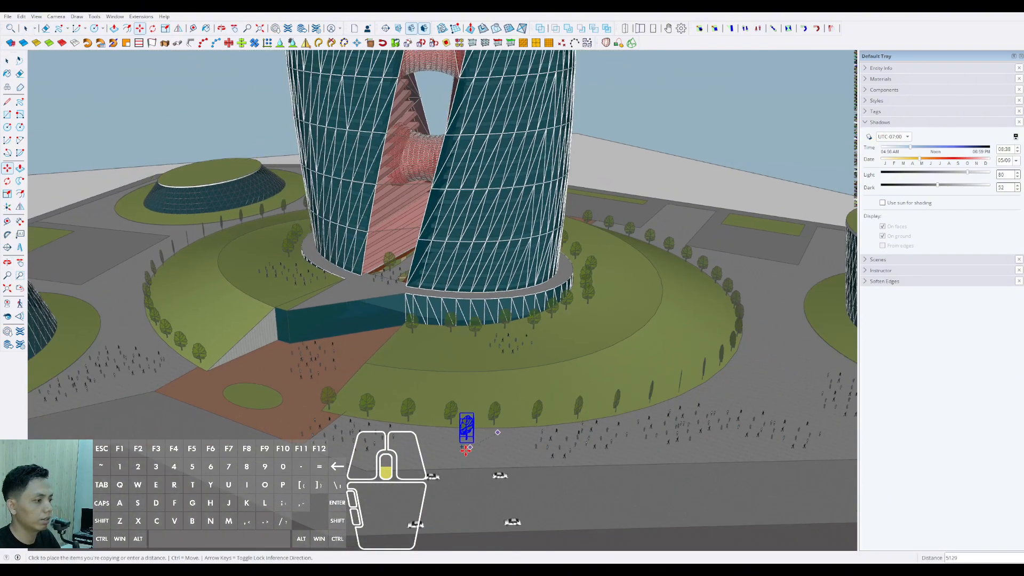
{"action": "middle_click_drag", "start_coordinate": [467, 386], "coordinate": [472, 240], "text": "shift"}
{"action": "scroll", "coordinate": [306, 416], "scroll_direction": "up", "scroll_amount": 1}
{"action": "left_click", "coordinate": [190, 412]}
Step: Add three more copies of the tree, spaced along the green strip's road-side edge
{"action": "key", "text": "ctrl"}
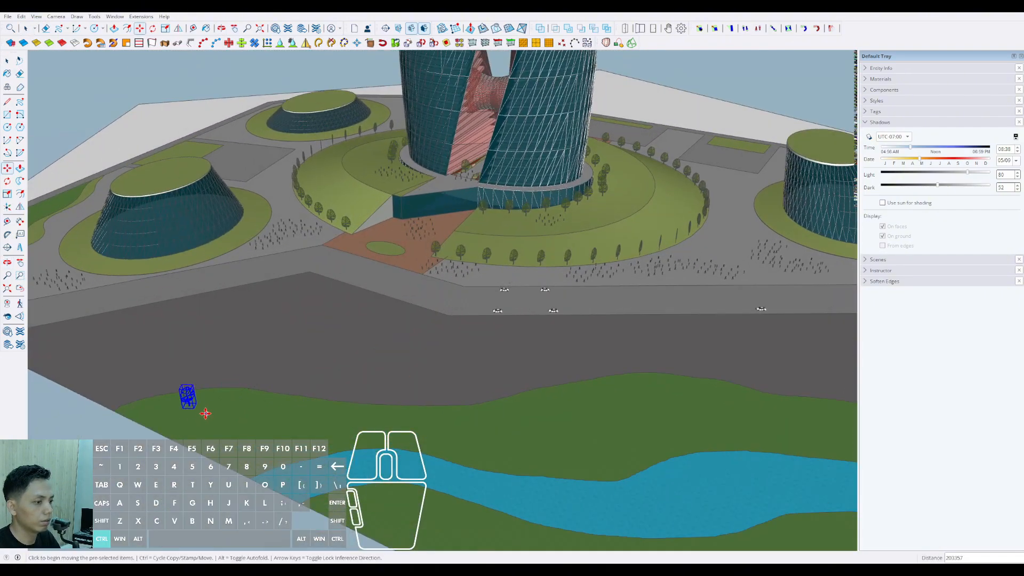
{"action": "scroll", "coordinate": [206, 410], "scroll_direction": "up", "scroll_amount": 1}
{"action": "left_click", "coordinate": [205, 407]}
{"action": "left_click", "coordinate": [276, 401]}
{"action": "key", "text": "ctrl"}
{"action": "left_click", "coordinate": [287, 403]}
{"action": "left_click", "coordinate": [392, 420]}
{"action": "key", "text": "ctrl"}
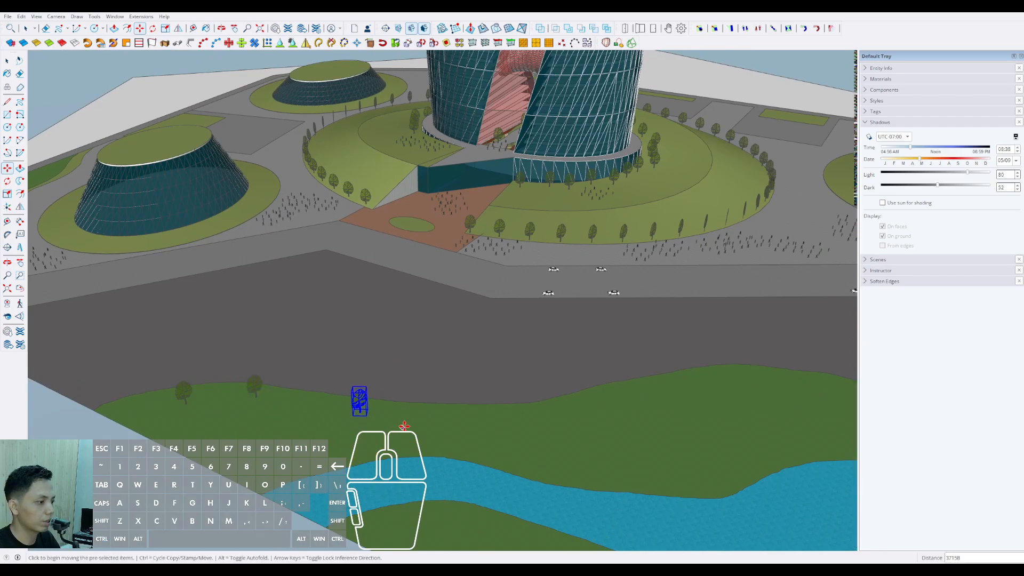
{"action": "left_click", "coordinate": [404, 421]}
{"action": "left_click", "coordinate": [462, 423]}
Step: Copy the tree into the wide gap between the second and third trees on the green strip
{"action": "key", "text": "ctrl"}
{"action": "left_click", "coordinate": [444, 424]}
{"action": "left_click", "coordinate": [327, 411]}
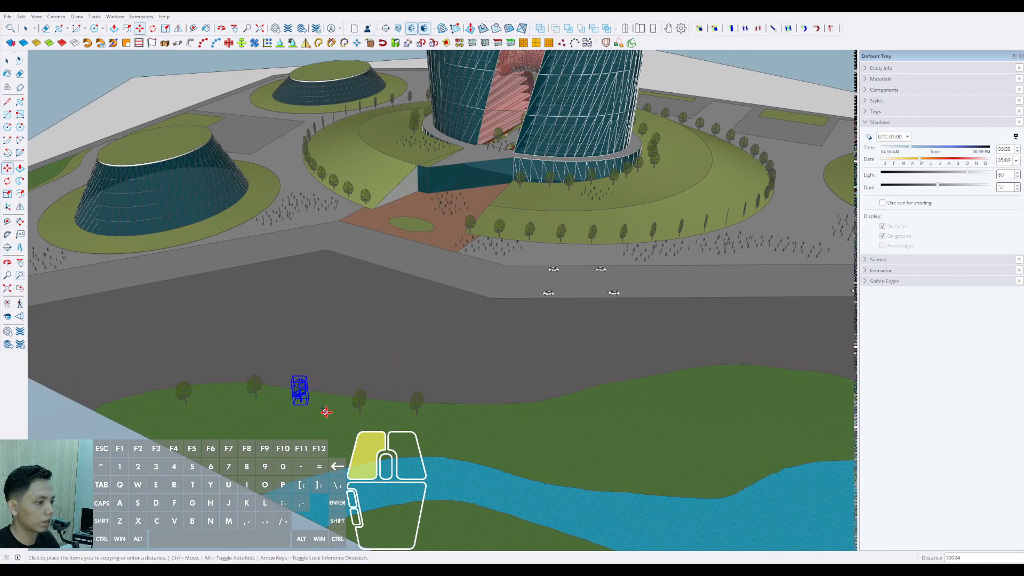
Step: Continue the tree row beyond its last tree with three more copies along the green strip's edge
{"action": "key", "text": "ctrl"}
{"action": "left_click", "coordinate": [312, 413]}
{"action": "left_click", "coordinate": [492, 423]}
{"action": "key", "text": "ctrl"}
{"action": "left_click", "coordinate": [496, 425]}
{"action": "left_click", "coordinate": [565, 430]}
{"action": "key", "text": "ctrl"}
{"action": "left_click", "coordinate": [580, 434]}
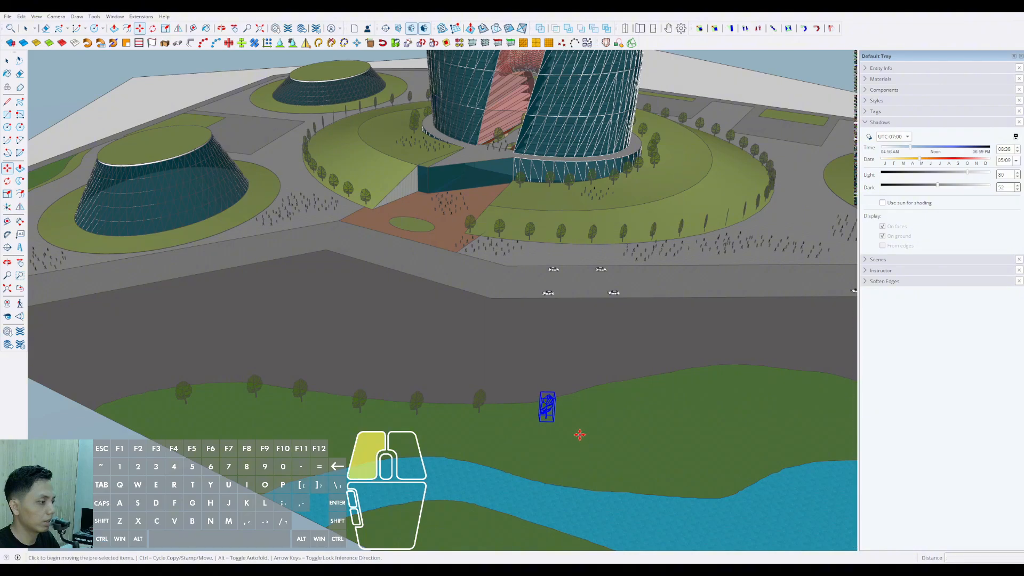
{"action": "left_click", "coordinate": [638, 411]}
Step: Extend the tree row with four more copies around the strip's outward bulge, setting the second slightly closer to the river
{"action": "middle_click_drag", "start_coordinate": [638, 411], "coordinate": [434, 389], "text": "shift"}
{"action": "scroll", "coordinate": [434, 388], "scroll_direction": "up", "scroll_amount": 1}
{"action": "left_click", "coordinate": [424, 380]}
{"action": "key", "text": "ctrl"}
{"action": "left_click", "coordinate": [497, 365]}
{"action": "left_click", "coordinate": [500, 363]}
{"action": "key", "text": "ctrl"}
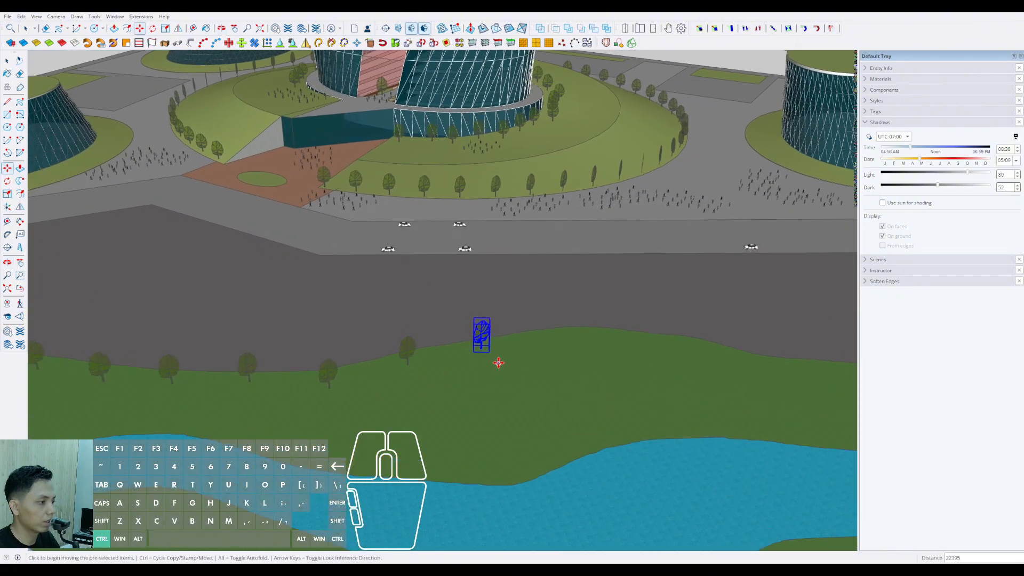
{"action": "left_click", "coordinate": [585, 383]}
{"action": "left_click", "coordinate": [619, 377]}
{"action": "key", "text": "ctrl"}
{"action": "left_click", "coordinate": [678, 358]}
{"action": "left_click", "coordinate": [667, 358]}
{"action": "key", "text": "ctrl"}
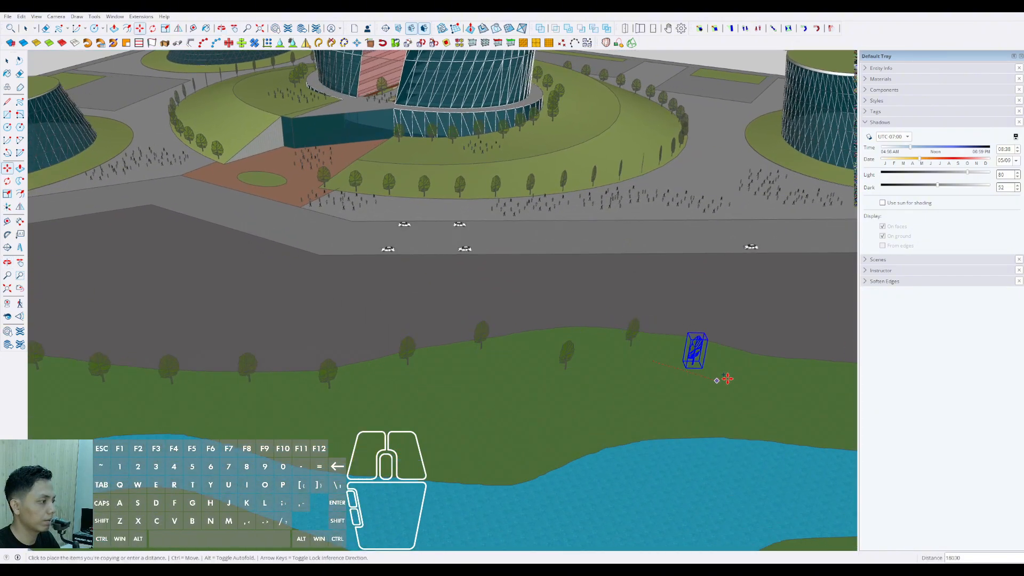
{"action": "left_click", "coordinate": [730, 374]}
Step: Continue the tree row with three more copies along the green strip's road-side edge, past the strip's outward bulge
{"action": "middle_click_drag", "start_coordinate": [731, 373], "coordinate": [475, 353], "text": "shift"}
{"action": "scroll", "coordinate": [475, 354], "scroll_direction": "up", "scroll_amount": 1}
{"action": "left_click", "coordinate": [477, 351]}
{"action": "key", "text": "ctrl"}
{"action": "left_click", "coordinate": [555, 350]}
{"action": "left_click", "coordinate": [555, 350]}
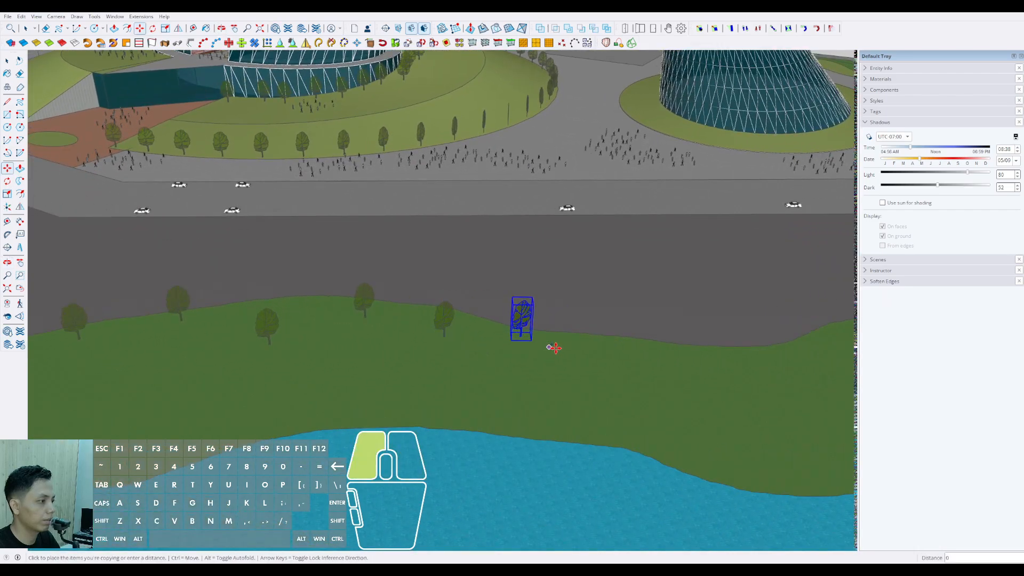
{"action": "key", "text": "ctrl"}
{"action": "left_click", "coordinate": [644, 383]}
{"action": "left_click", "coordinate": [644, 383]}
{"action": "key", "text": "ctrl"}
{"action": "left_click", "coordinate": [705, 370]}
Step: Add four more tree copies toward the green strip's far end, setting the first closer to the river, and finish copying
{"action": "middle_click_drag", "start_coordinate": [699, 371], "coordinate": [452, 341], "text": "shift"}
{"action": "left_click", "coordinate": [481, 339]}
{"action": "key", "text": "ctrl"}
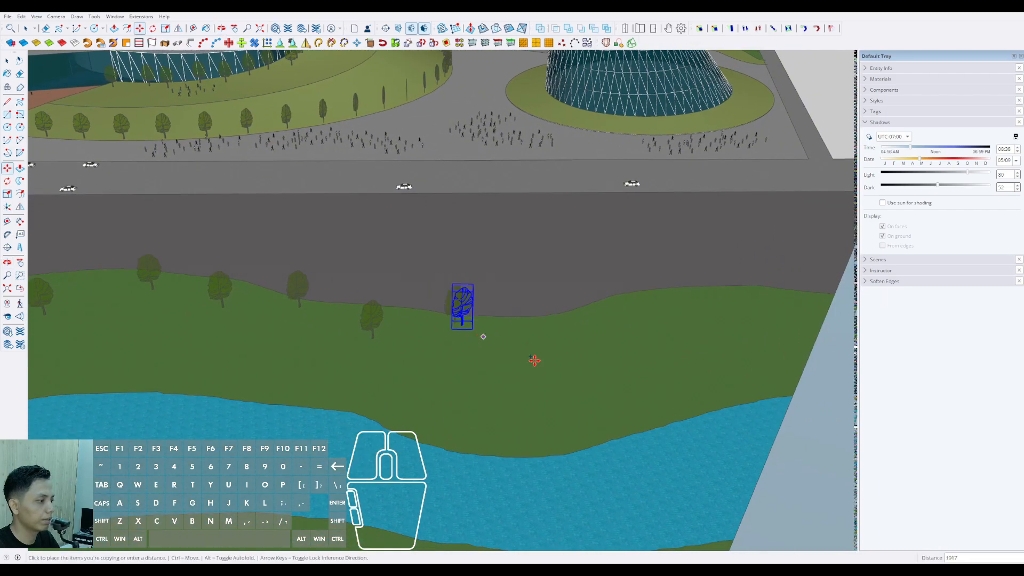
{"action": "left_click", "coordinate": [561, 365]}
{"action": "left_click", "coordinate": [562, 365]}
{"action": "key", "text": "ctrl"}
{"action": "left_click", "coordinate": [640, 339]}
{"action": "left_click", "coordinate": [631, 341]}
{"action": "key", "text": "ctrl"}
{"action": "left_click", "coordinate": [705, 340]}
{"action": "left_click", "coordinate": [673, 343]}
{"action": "key", "text": "ctrl"}
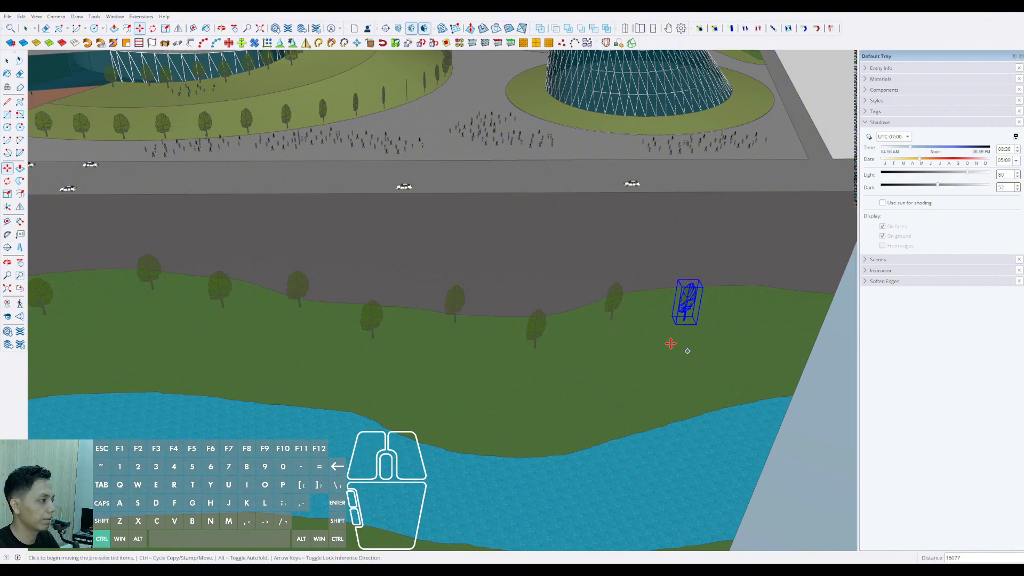
{"action": "left_click", "coordinate": [769, 328]}
{"action": "middle_click_drag", "start_coordinate": [769, 328], "coordinate": [528, 326]}
{"action": "key", "text": "space"}
Step: Turn on the shadow display for the whole model and close the Default Tray to enlarge the view
{"action": "scroll", "coordinate": [414, 323], "scroll_direction": "down", "scroll_amount": 3}
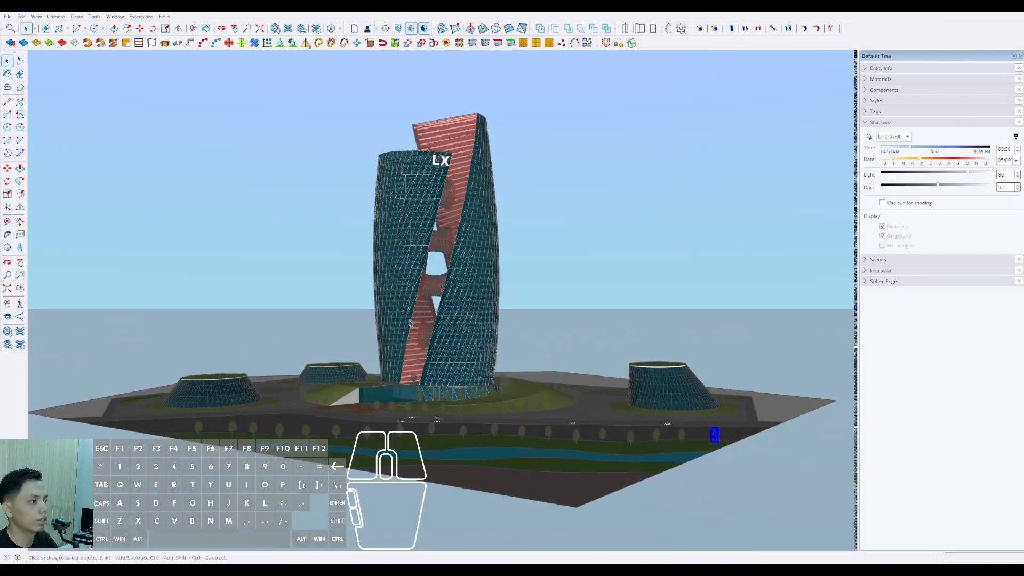
{"action": "scroll", "coordinate": [411, 323], "scroll_direction": "up", "scroll_amount": 3}
{"action": "middle_click_drag", "start_coordinate": [410, 323], "coordinate": [471, 322], "text": "shift"}
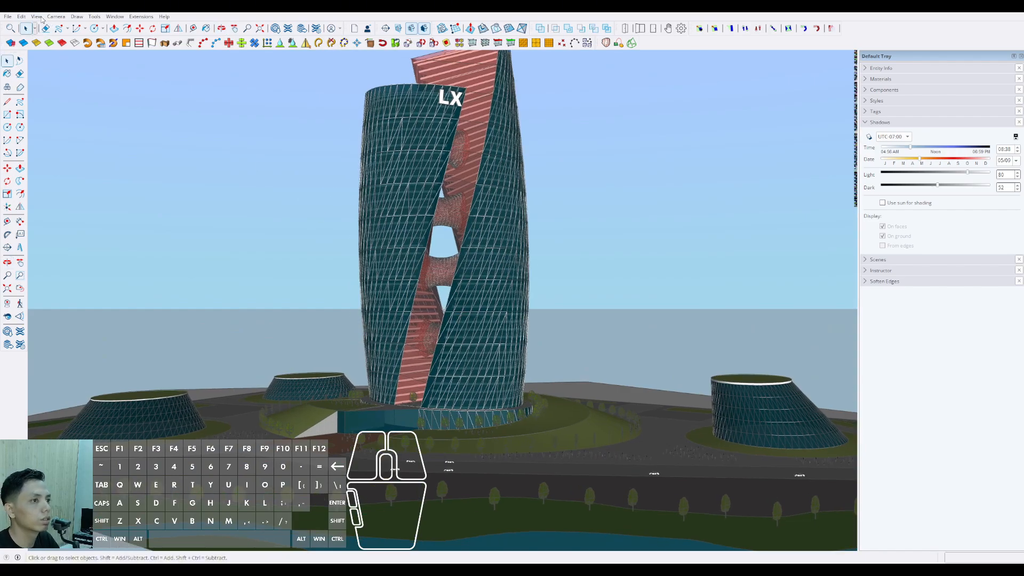
{"action": "left_click", "coordinate": [38, 43]}
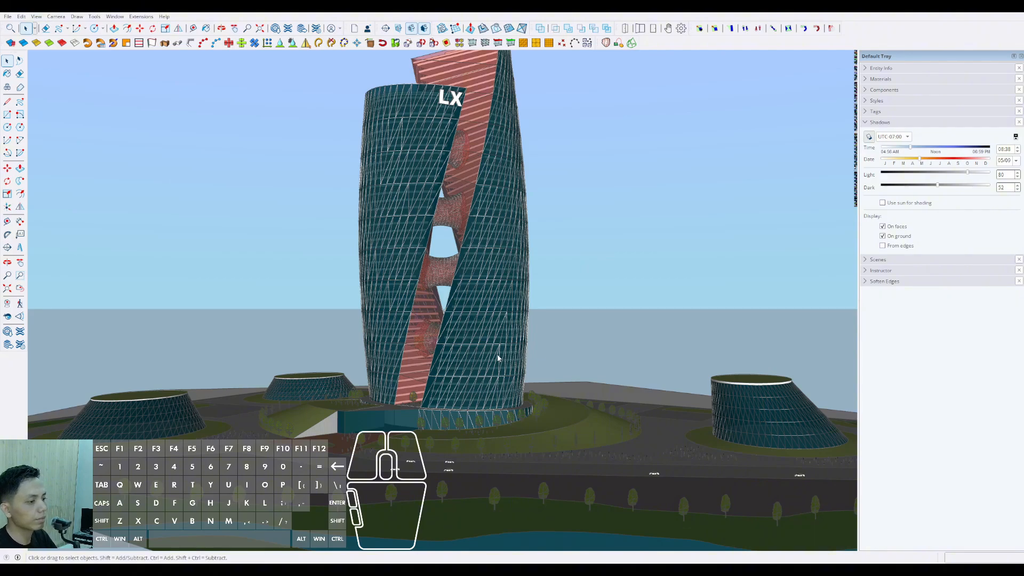
{"action": "scroll", "coordinate": [479, 360], "scroll_direction": "down", "scroll_amount": 2}
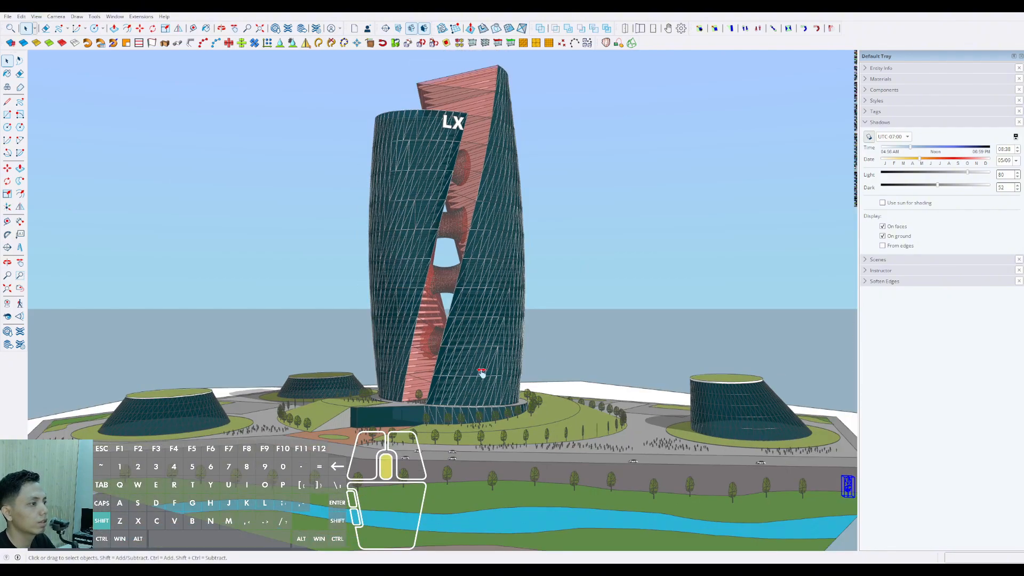
{"action": "left_click", "coordinate": [1020, 56]}
{"action": "scroll", "coordinate": [524, 341], "scroll_direction": "up", "scroll_amount": 2}
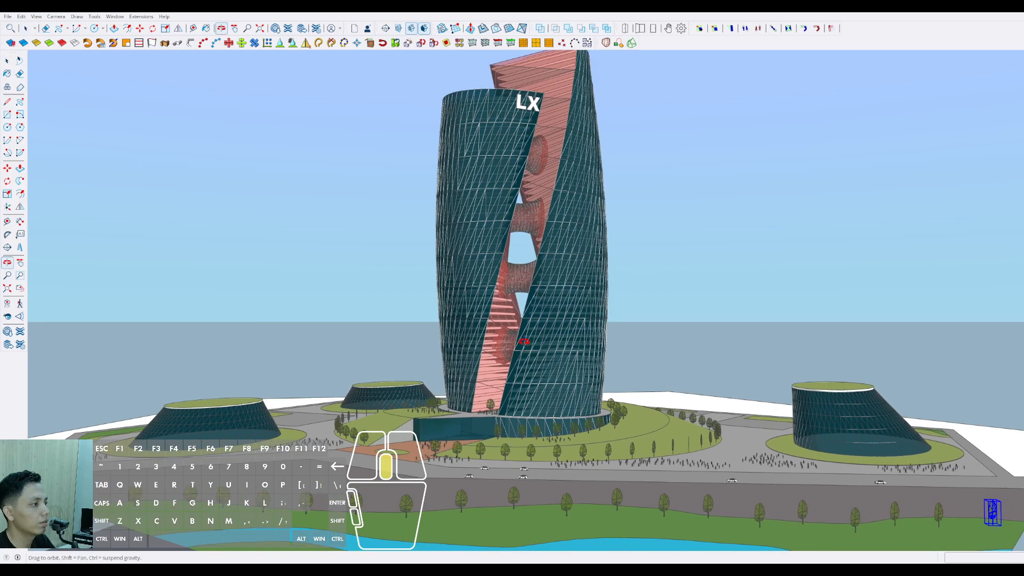
Step: Examine the twin towers and the surrounding site with its plazas and side buildings from above
{"action": "mouse_move", "coordinate": [525, 341]}
{"action": "middle_mouse_down"}
{"action": "mouse_move", "coordinate": [374, 331]}
{"action": "mouse_move", "coordinate": [704, 359]}
{"action": "mouse_move", "coordinate": [561, 385]}
{"action": "mouse_move", "coordinate": [695, 421]}
{"action": "mouse_move", "coordinate": [519, 406]}
{"action": "mouse_move", "coordinate": [450, 370]}
{"action": "mouse_move", "coordinate": [586, 346]}
{"action": "mouse_move", "coordinate": [513, 416]}
{"action": "mouse_move", "coordinate": [627, 406]}
{"action": "mouse_move", "coordinate": [489, 437]}
{"action": "mouse_move", "coordinate": [686, 399]}
{"action": "middle_mouse_up"}
{"action": "mouse_move", "coordinate": [499, 418]}
{"action": "middle_mouse_down", "text": "shift"}
{"action": "mouse_move", "coordinate": [450, 420]}
{"action": "mouse_move", "coordinate": [513, 408]}
{"action": "middle_mouse_up", "text": "shift"}
{"action": "middle_click_drag", "start_coordinate": [435, 402], "coordinate": [410, 421], "text": "shift"}
{"action": "middle_click_drag", "start_coordinate": [488, 433], "coordinate": [537, 420]}
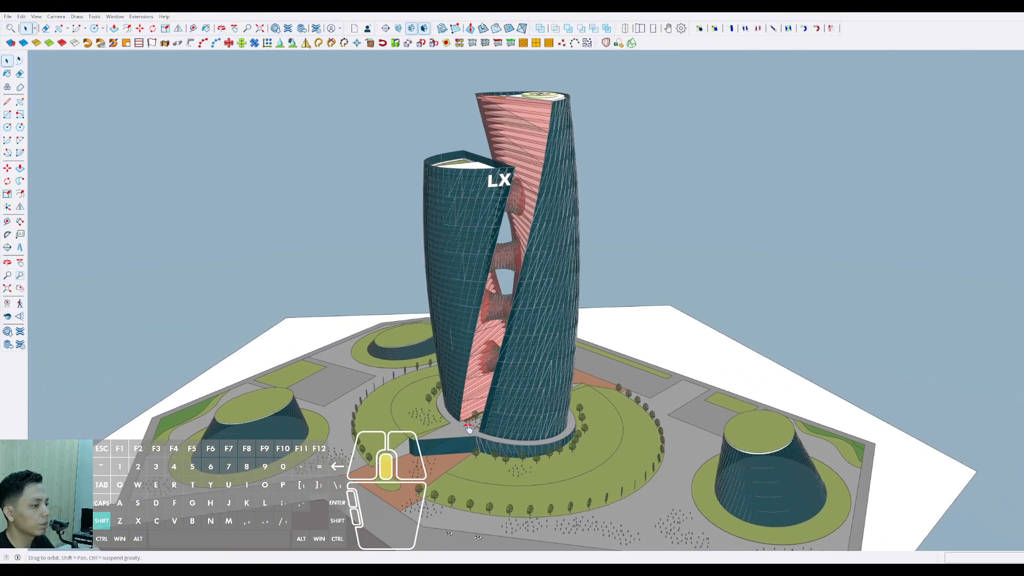
{"action": "middle_click_drag", "start_coordinate": [622, 456], "coordinate": [690, 450]}
{"action": "scroll", "coordinate": [655, 405], "scroll_direction": "up", "scroll_amount": 5}
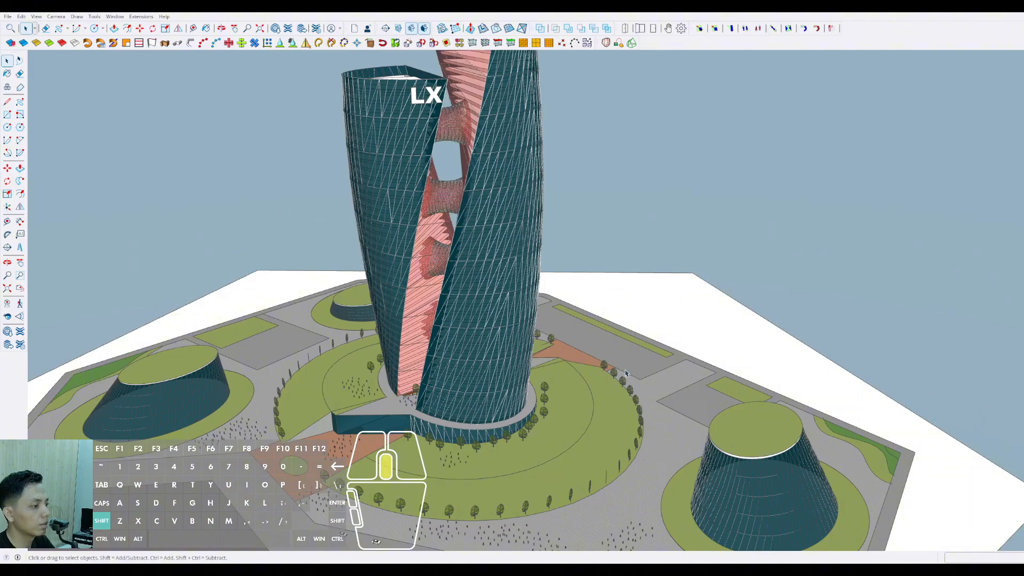
{"action": "middle_click_drag", "start_coordinate": [626, 373], "coordinate": [614, 355]}
{"action": "middle_click_drag", "start_coordinate": [233, 404], "coordinate": [457, 459]}
Step: Inspect the main entrance plaza, the glazed podium and the sloping lawns at the towers' base up close
{"action": "scroll", "coordinate": [588, 411], "scroll_direction": "up", "scroll_amount": 3}
{"action": "scroll", "coordinate": [457, 459], "scroll_direction": "up", "scroll_amount": 4}
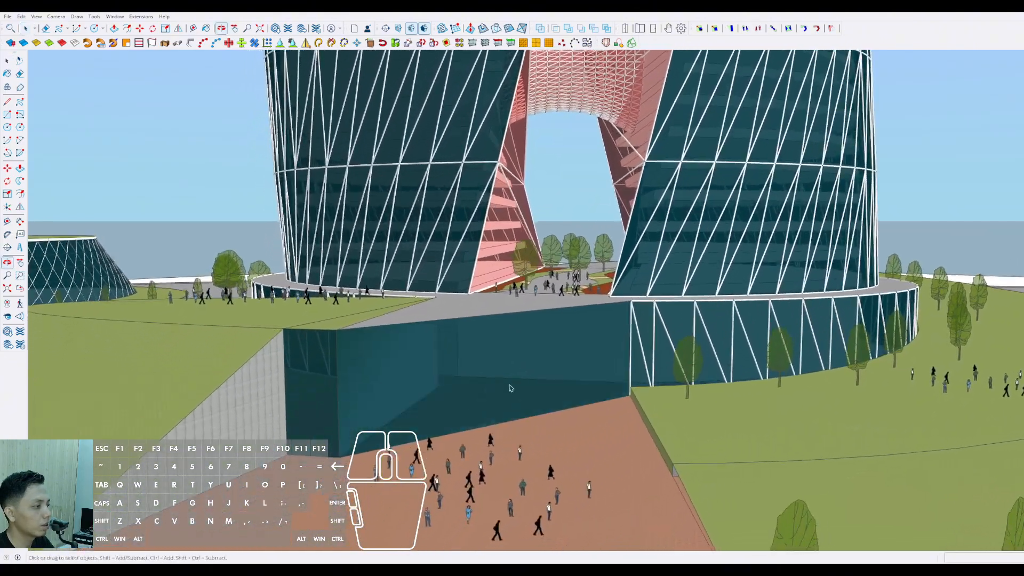
{"action": "middle_click_drag", "start_coordinate": [493, 385], "coordinate": [543, 385]}
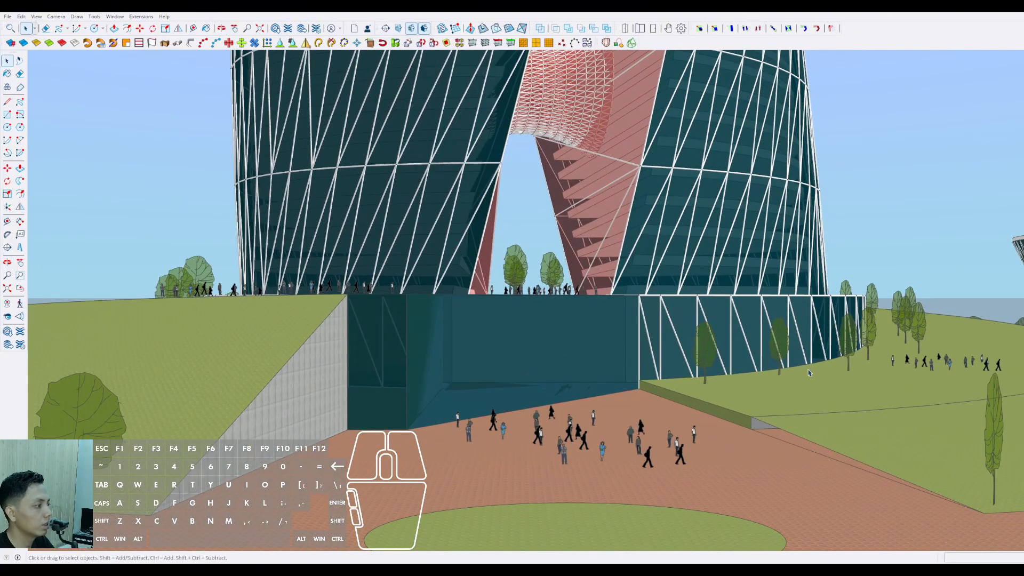
{"action": "middle_click_drag", "start_coordinate": [809, 373], "coordinate": [833, 337]}
{"action": "middle_click_drag", "start_coordinate": [670, 362], "coordinate": [513, 376]}
{"action": "scroll", "coordinate": [483, 346], "scroll_direction": "up", "scroll_amount": 5}
{"action": "scroll", "coordinate": [754, 340], "scroll_direction": "down", "scroll_amount": 3}
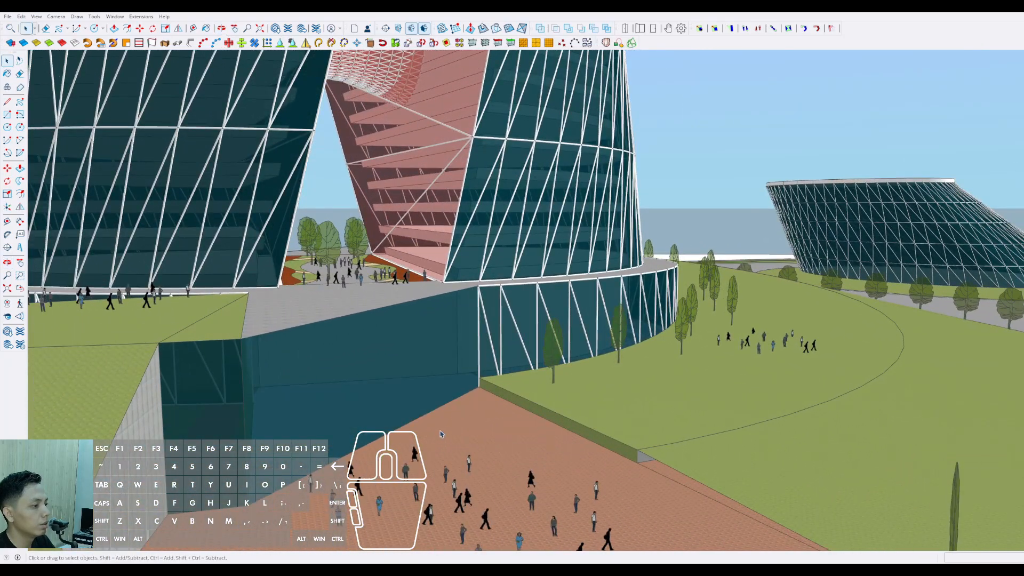
{"action": "middle_click_drag", "start_coordinate": [431, 425], "coordinate": [315, 252]}
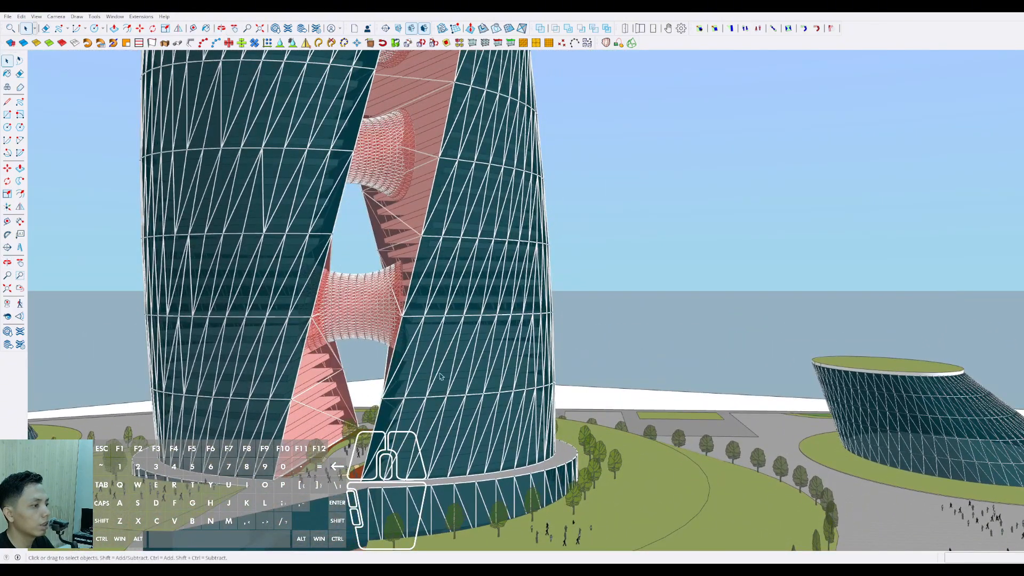
{"action": "scroll", "coordinate": [440, 376], "scroll_direction": "up", "scroll_amount": 3}
{"action": "middle_click_drag", "start_coordinate": [440, 376], "coordinate": [343, 213], "text": "shift"}
{"action": "middle_click_drag", "start_coordinate": [448, 425], "coordinate": [389, 441], "text": "shift"}
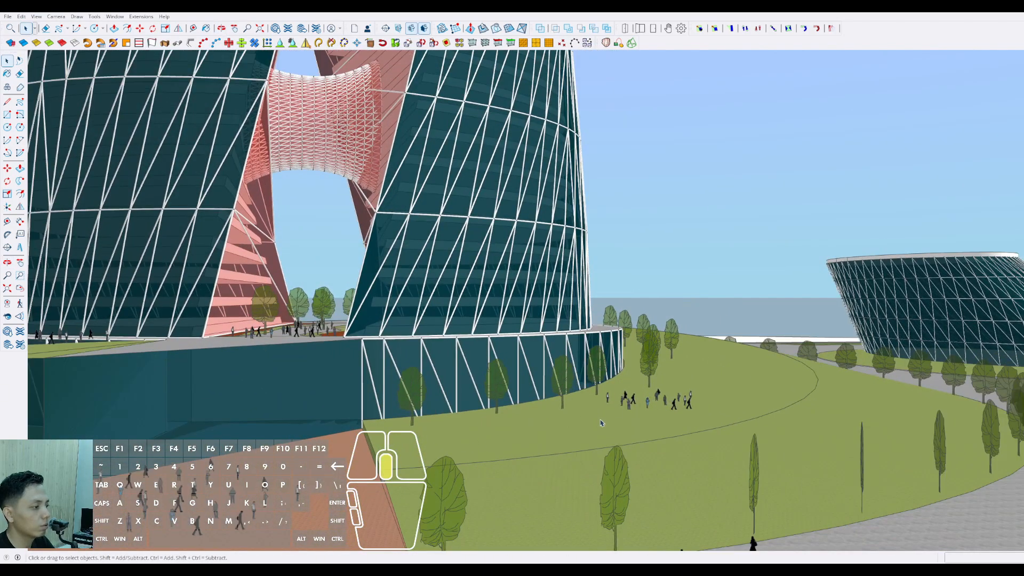
Step: Inspect the podium deck and the landscaped pedestrian passage running between the two towers
{"action": "middle_click_drag", "start_coordinate": [601, 423], "coordinate": [682, 347]}
{"action": "middle_click_drag", "start_coordinate": [605, 329], "coordinate": [651, 343]}
{"action": "middle_click_drag", "start_coordinate": [579, 350], "coordinate": [568, 338]}
{"action": "middle_click_drag", "start_coordinate": [476, 332], "coordinate": [683, 374], "text": "shift"}
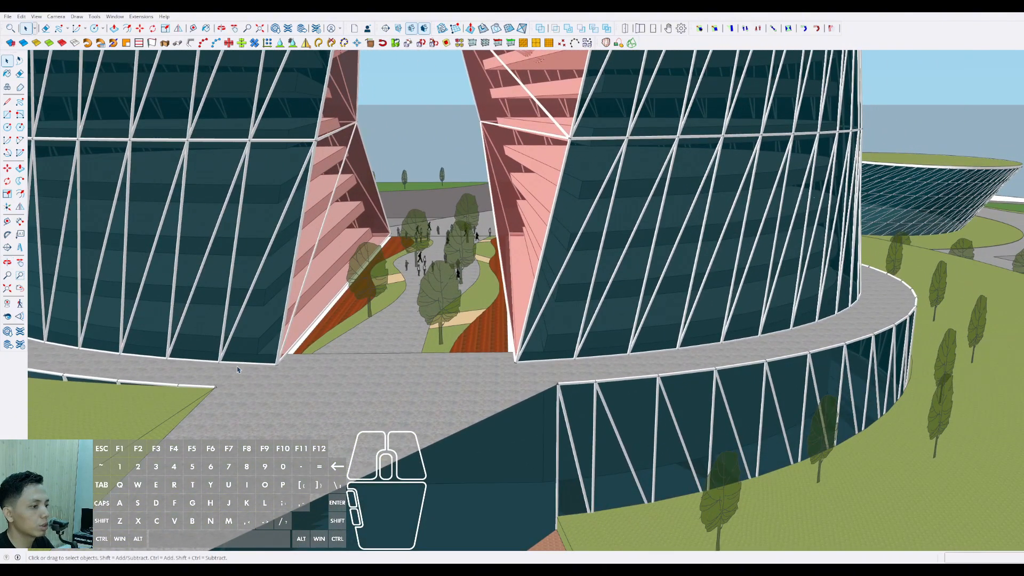
{"action": "middle_click_drag", "start_coordinate": [237, 369], "coordinate": [594, 390]}
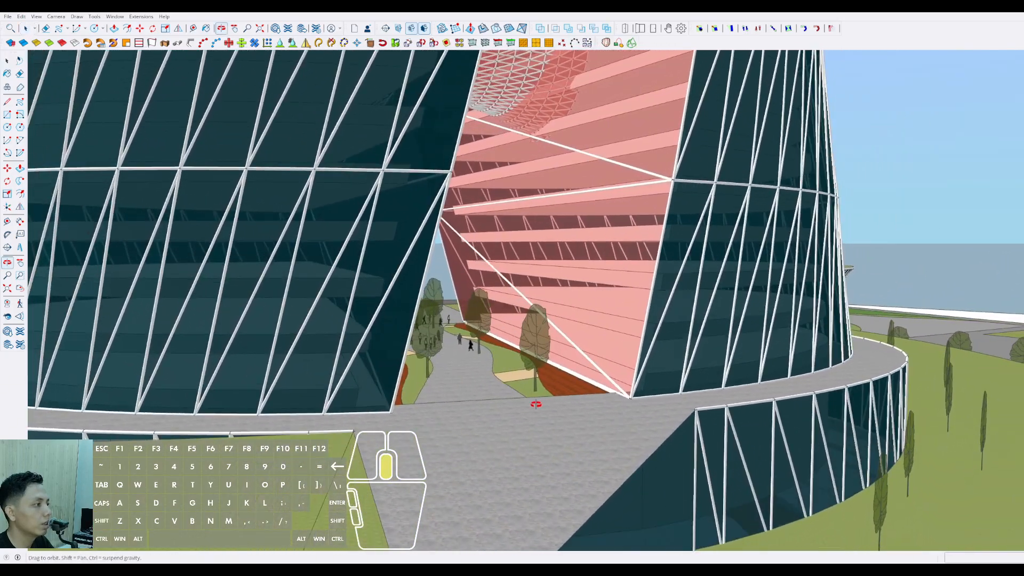
{"action": "scroll", "coordinate": [481, 410], "scroll_direction": "up", "scroll_amount": 10}
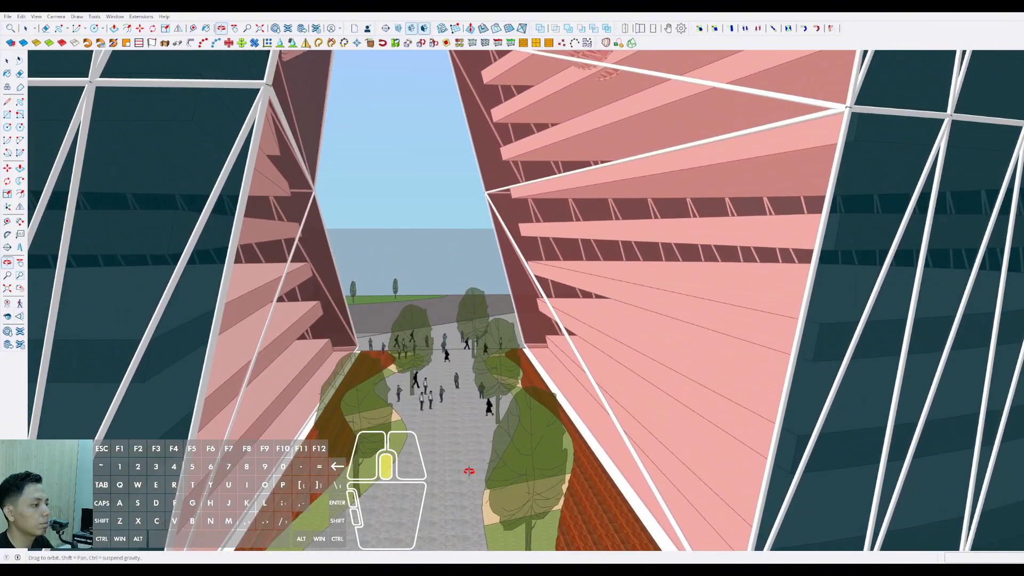
{"action": "scroll", "coordinate": [481, 441], "scroll_direction": "up", "scroll_amount": 8}
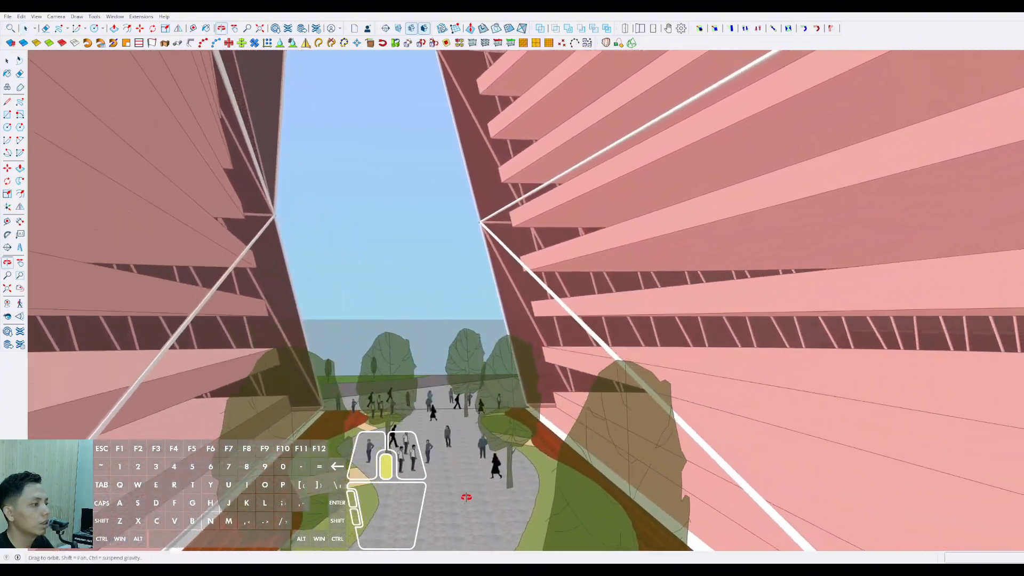
{"action": "key", "text": "space"}
Step: Examine the lattice bridges linking the towers, the stepped red inner facades, and the roof terraces with the helipad
{"action": "middle_click_drag", "start_coordinate": [465, 484], "coordinate": [546, 304], "text": "shift"}
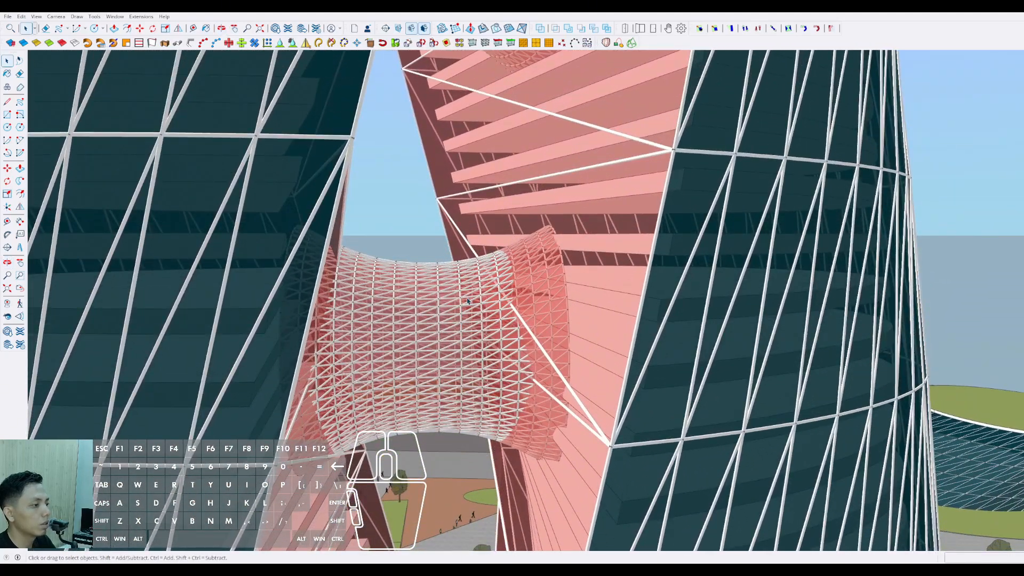
{"action": "middle_click_drag", "start_coordinate": [467, 302], "coordinate": [488, 328]}
{"action": "scroll", "coordinate": [500, 321], "scroll_direction": "down", "scroll_amount": 3}
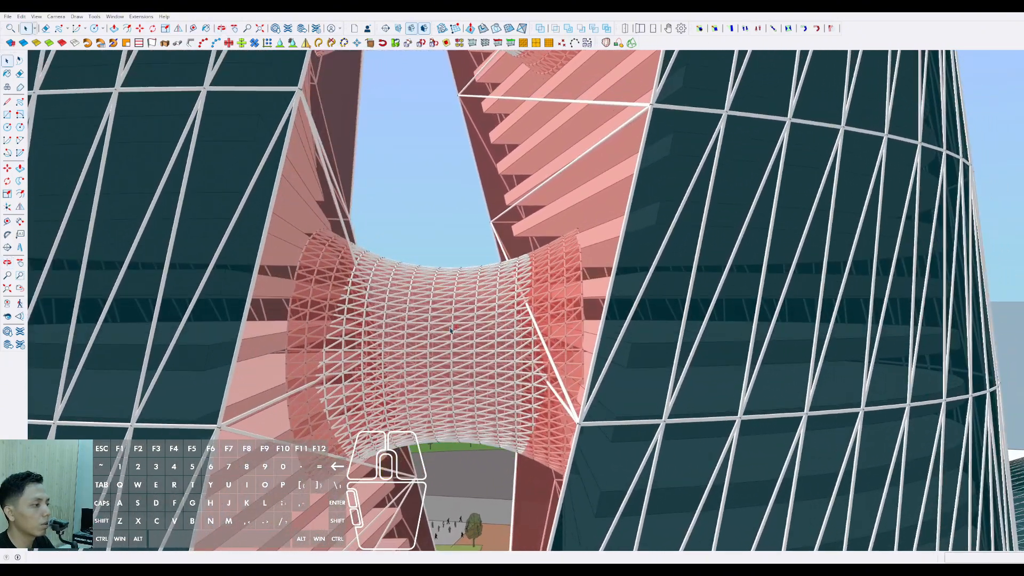
{"action": "scroll", "coordinate": [488, 328], "scroll_direction": "down", "scroll_amount": 2}
{"action": "scroll", "coordinate": [508, 332], "scroll_direction": "up", "scroll_amount": 5}
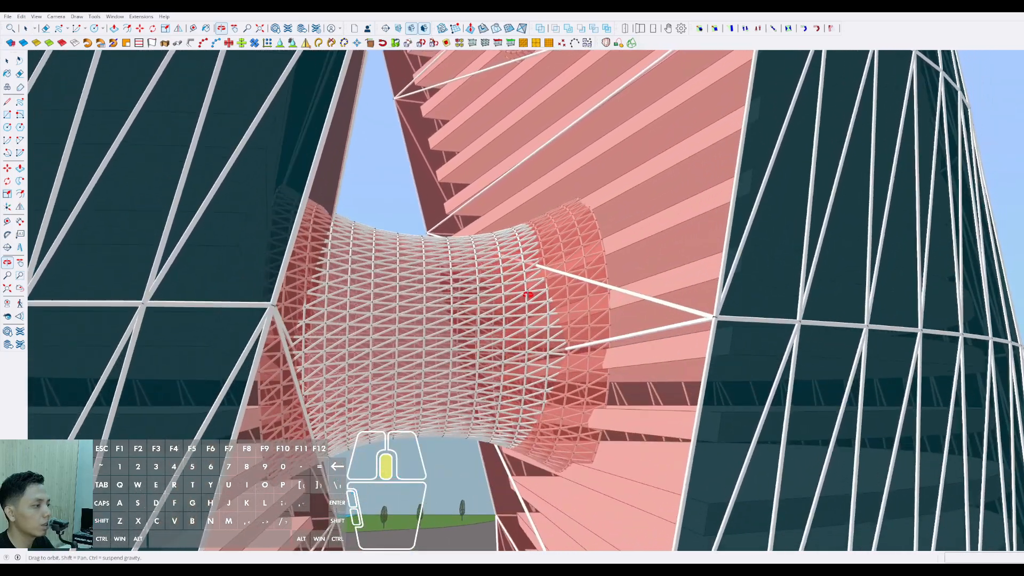
{"action": "middle_click_drag", "start_coordinate": [528, 295], "coordinate": [516, 267]}
{"action": "scroll", "coordinate": [504, 333], "scroll_direction": "down", "scroll_amount": 3}
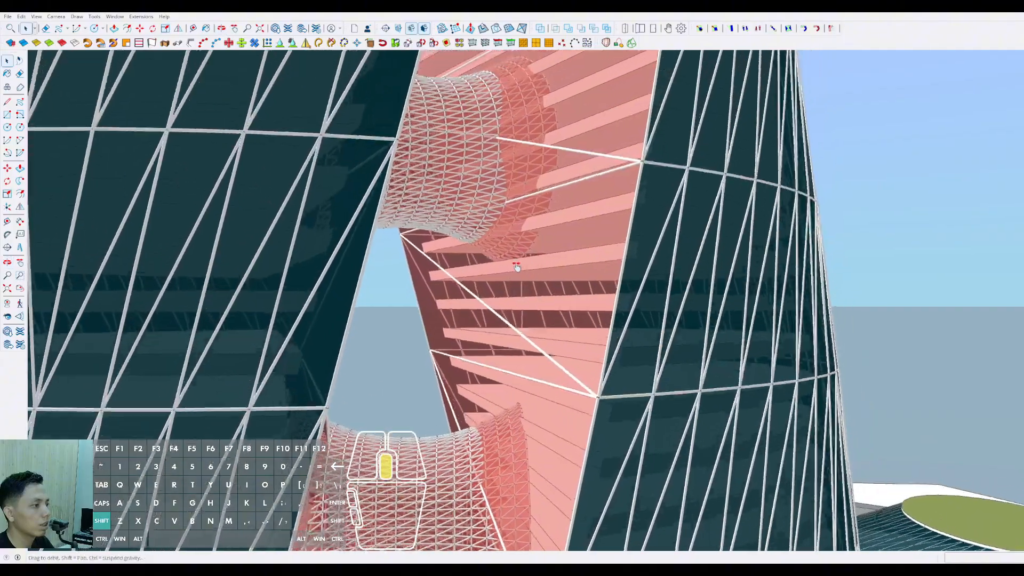
{"action": "middle_click_drag", "start_coordinate": [497, 402], "coordinate": [461, 229]}
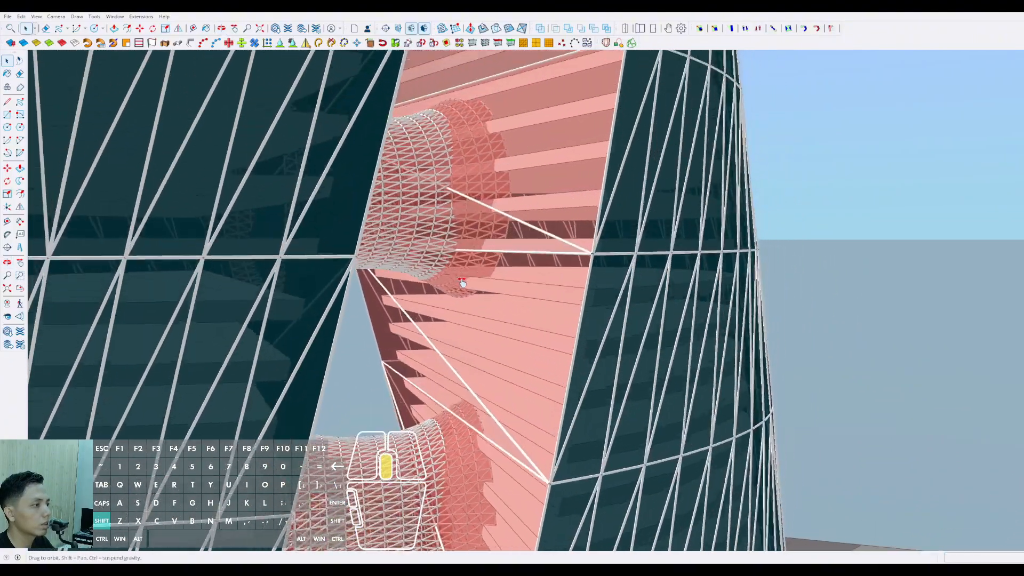
{"action": "middle_click_drag", "start_coordinate": [461, 283], "coordinate": [437, 338]}
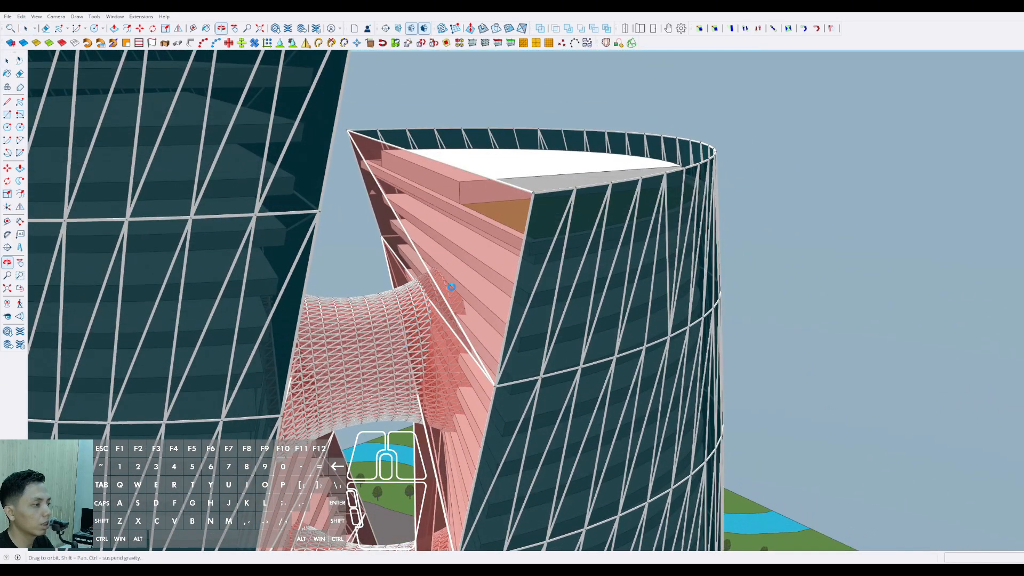
{"action": "middle_click_drag", "start_coordinate": [452, 289], "coordinate": [505, 314]}
{"action": "scroll", "coordinate": [544, 221], "scroll_direction": "down", "scroll_amount": 3}
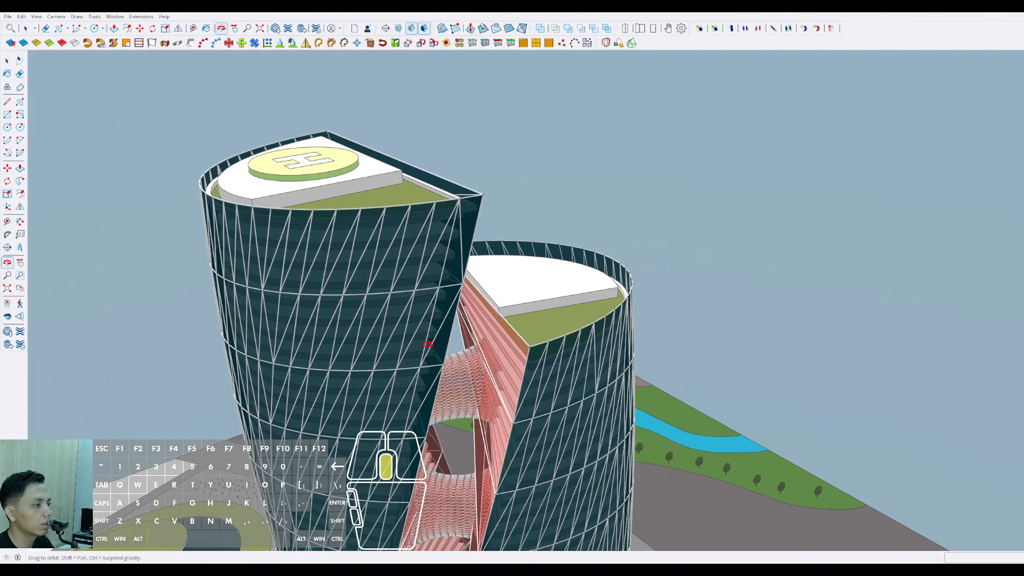
{"action": "mouse_move", "coordinate": [428, 344]}
{"action": "middle_mouse_down"}
{"action": "mouse_move", "coordinate": [354, 167]}
{"action": "mouse_move", "coordinate": [320, 176]}
{"action": "mouse_move", "coordinate": [338, 206]}
{"action": "mouse_move", "coordinate": [218, 221]}
{"action": "mouse_move", "coordinate": [262, 172]}
{"action": "middle_mouse_up"}
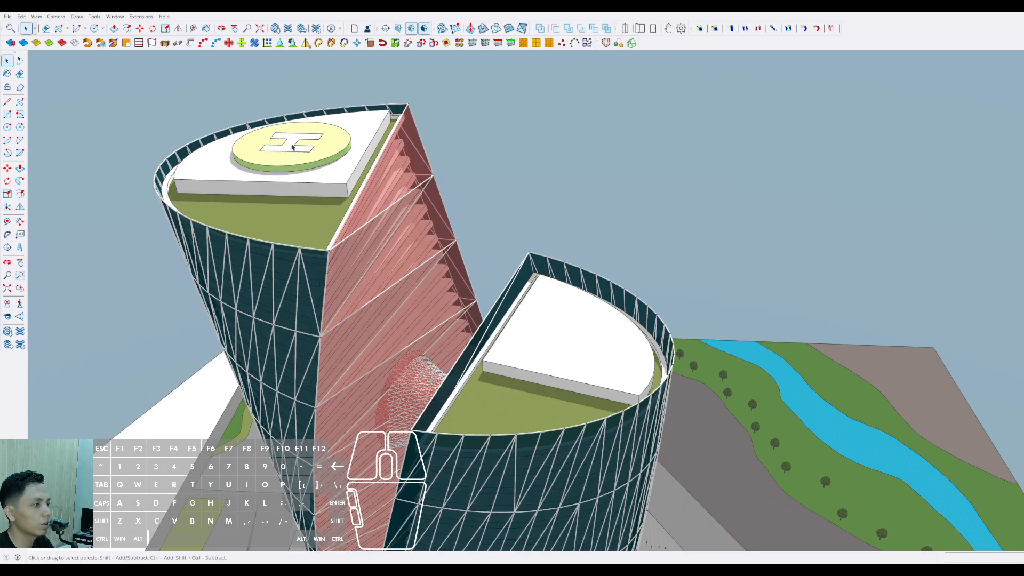
{"action": "middle_click_drag", "start_coordinate": [301, 191], "coordinate": [256, 189]}
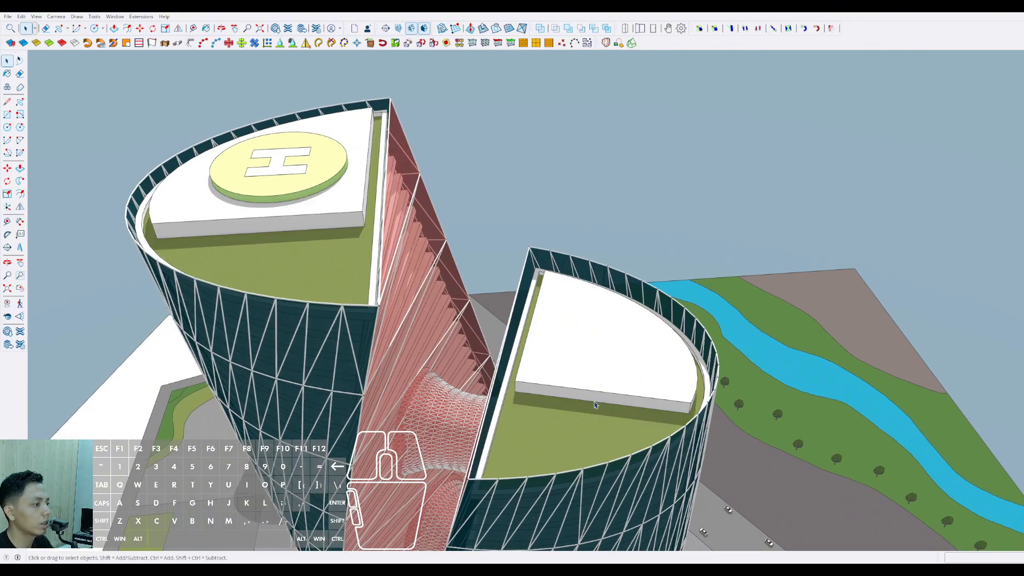
{"action": "middle_click_drag", "start_coordinate": [596, 405], "coordinate": [500, 253]}
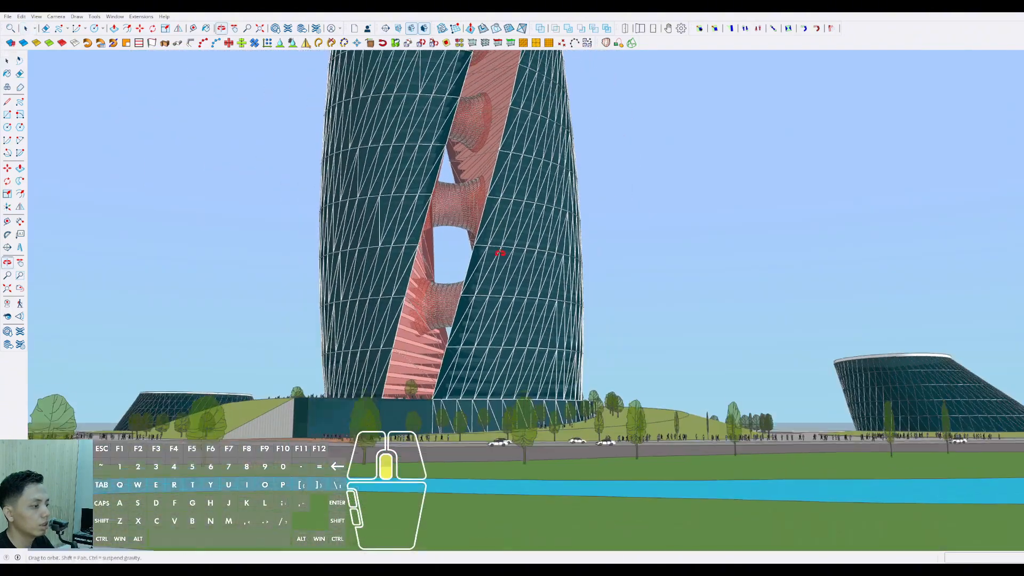
Step: Review the complete twin towers from the river side, from ground level and around the facades, in a full front view
{"action": "mouse_move", "coordinate": [478, 340]}
{"action": "middle_mouse_down"}
{"action": "mouse_move", "coordinate": [551, 355]}
{"action": "mouse_move", "coordinate": [630, 53]}
{"action": "mouse_move", "coordinate": [602, 60]}
{"action": "mouse_move", "coordinate": [544, 155]}
{"action": "mouse_move", "coordinate": [483, 424]}
{"action": "middle_mouse_up"}
{"action": "middle_click_drag", "start_coordinate": [669, 440], "coordinate": [580, 362]}
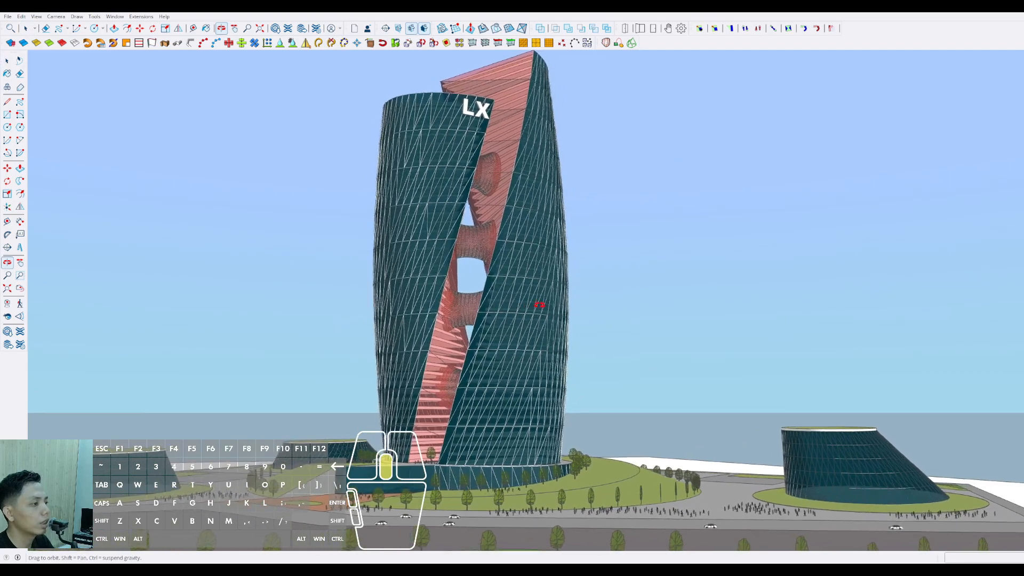
{"action": "middle_click_drag", "start_coordinate": [566, 305], "coordinate": [634, 326]}
{"action": "scroll", "coordinate": [439, 358], "scroll_direction": "down", "scroll_amount": 1}
{"action": "middle_click_drag", "start_coordinate": [439, 359], "coordinate": [524, 354], "text": "shift"}
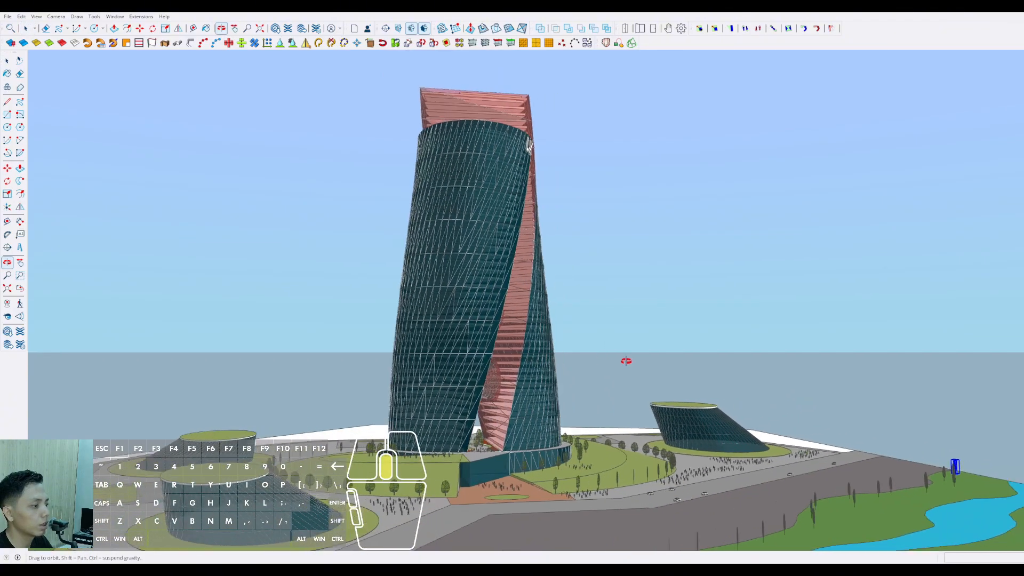
{"action": "middle_click_drag", "start_coordinate": [441, 380], "coordinate": [647, 392]}
{"action": "middle_click_drag", "start_coordinate": [397, 382], "coordinate": [547, 364]}
{"action": "mouse_move", "coordinate": [505, 339]}
{"action": "middle_mouse_down"}
{"action": "mouse_move", "coordinate": [724, 354]}
{"action": "mouse_move", "coordinate": [544, 360]}
{"action": "mouse_move", "coordinate": [649, 359]}
{"action": "mouse_move", "coordinate": [560, 359]}
{"action": "mouse_move", "coordinate": [592, 359]}
{"action": "mouse_move", "coordinate": [535, 440]}
{"action": "mouse_move", "coordinate": [555, 426]}
{"action": "mouse_move", "coordinate": [502, 345]}
{"action": "middle_mouse_up"}
{"action": "middle_click_drag", "start_coordinate": [544, 403], "coordinate": [530, 370]}
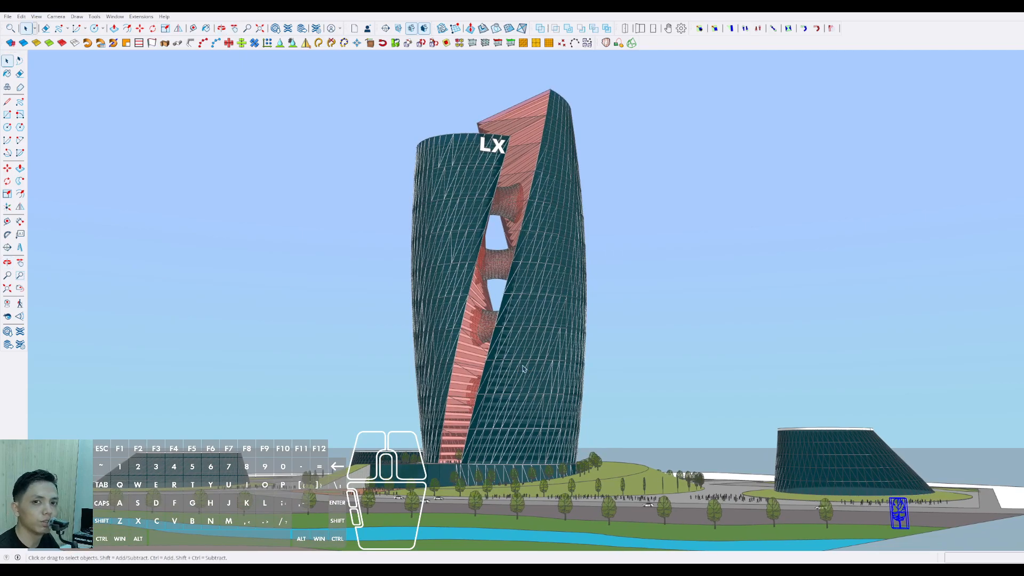
{"action": "middle_click_drag", "start_coordinate": [538, 366], "coordinate": [541, 375]}
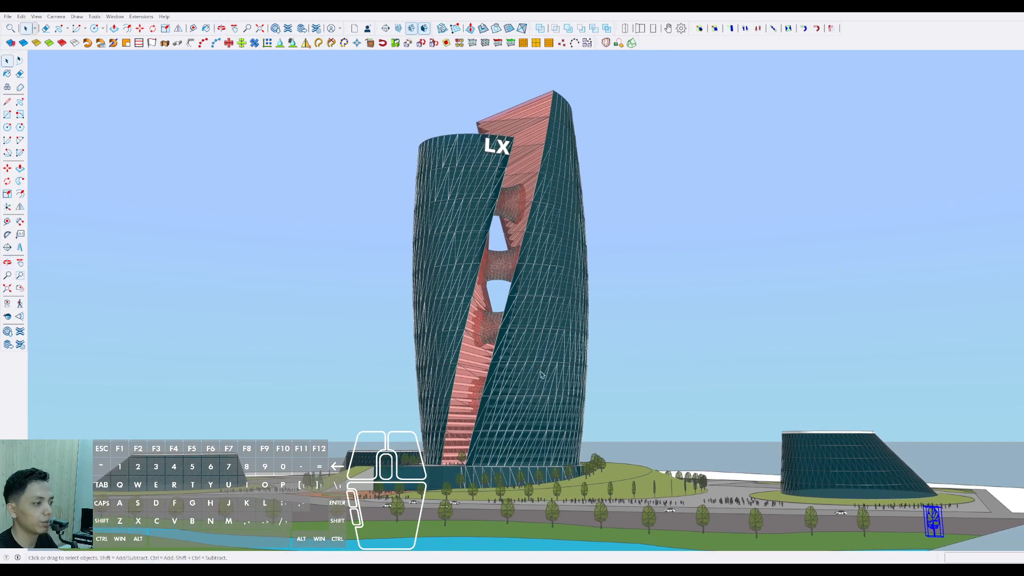